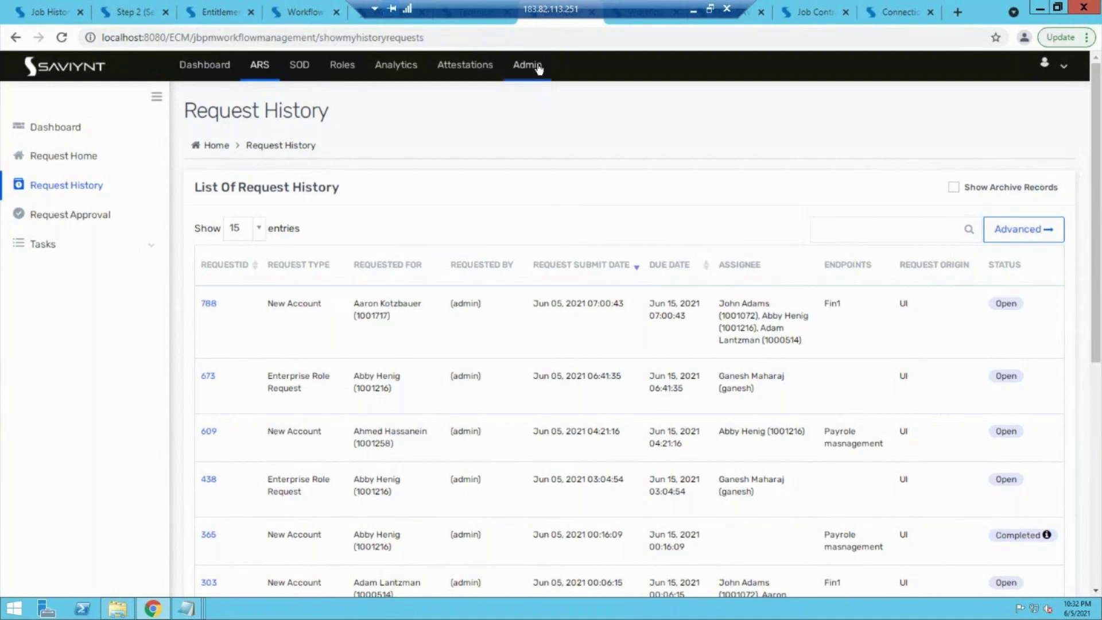
Step: Open the Job Control Panel from Admin and expand the labelled left navigation sidebar
click(538, 68)
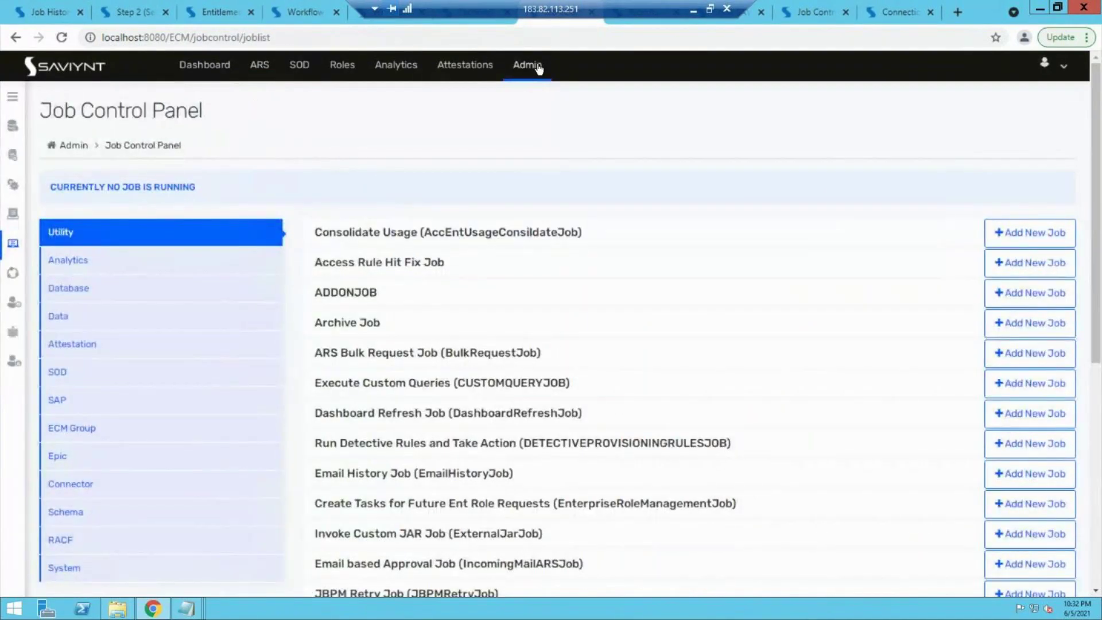
click(14, 98)
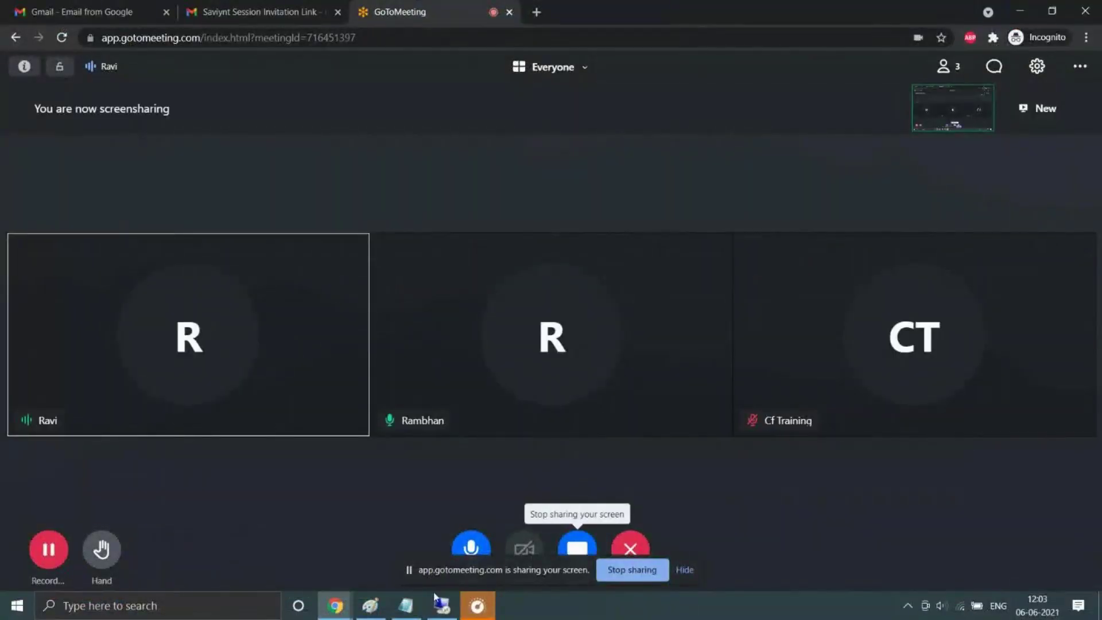
Step: Start a fresh blank Paint canvas, discarding the old notes without saving
click(372, 607)
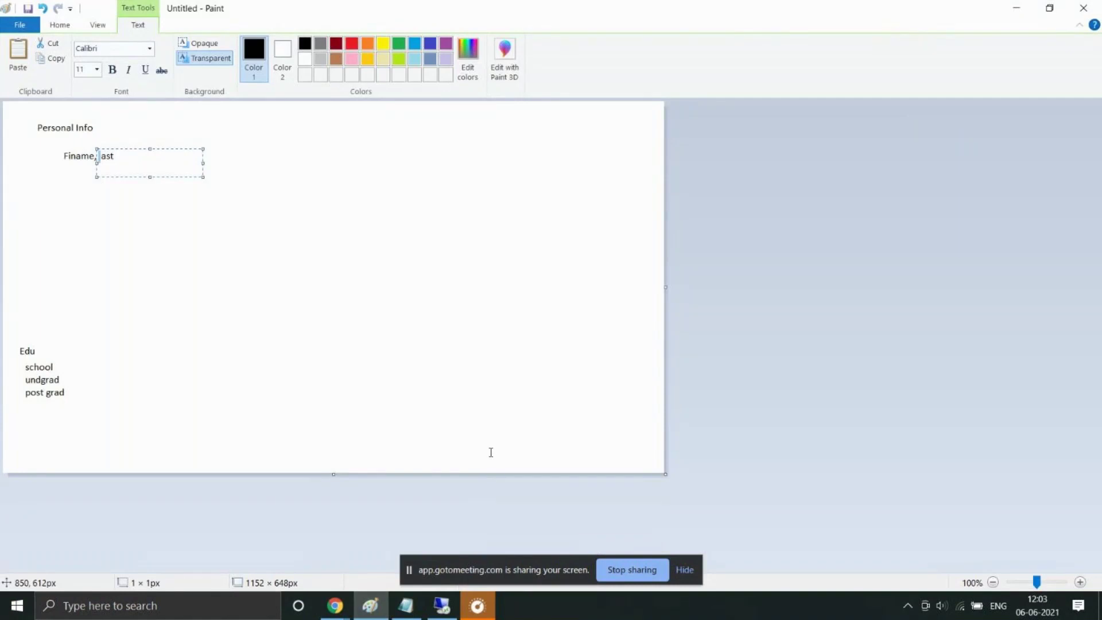
key(ctrl+n)
key(Tab)
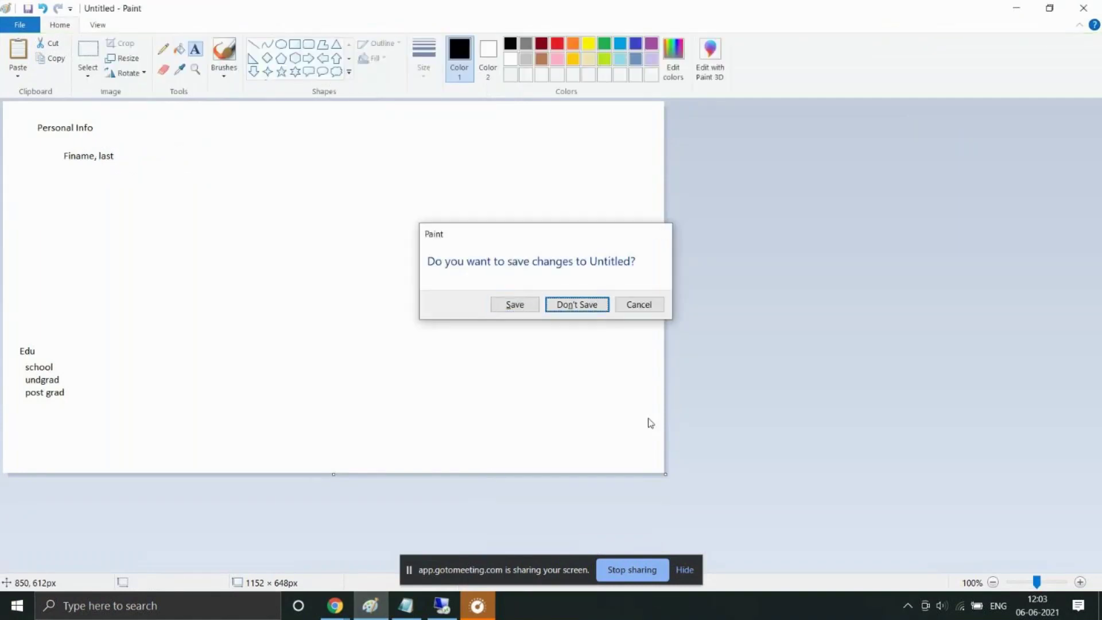
click(571, 305)
Step: With the Pencil, draw a large box on the left and three smaller boxes on the right
click(163, 49)
mouse_move(187, 212)
mouse_down()
mouse_move(179, 338)
mouse_move(308, 322)
mouse_move(310, 198)
mouse_move(188, 205)
mouse_move(227, 269)
mouse_move(226, 300)
mouse_up()
mouse_move(446, 160)
mouse_down()
mouse_move(445, 195)
mouse_move(521, 184)
mouse_move(521, 148)
mouse_move(442, 159)
mouse_up()
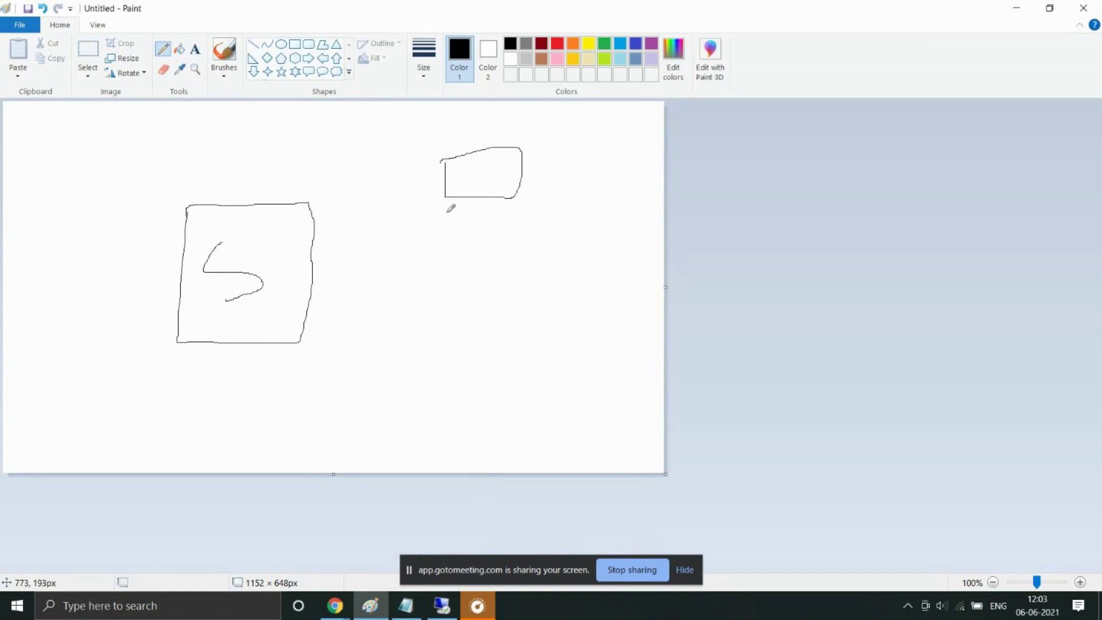
mouse_move(447, 239)
mouse_down()
mouse_move(447, 281)
mouse_move(535, 271)
mouse_move(499, 231)
mouse_move(441, 238)
mouse_up()
mouse_move(448, 367)
mouse_down()
mouse_move(448, 408)
mouse_move(598, 370)
mouse_move(559, 360)
mouse_move(441, 370)
mouse_up()
Step: Link the left box to the three right boxes with arrows, add marks, and minimize Paint
mouse_move(282, 310)
mouse_down()
mouse_move(282, 324)
mouse_move(308, 309)
mouse_move(282, 313)
mouse_move(491, 394)
mouse_move(493, 384)
mouse_move(495, 406)
mouse_move(475, 401)
mouse_up()
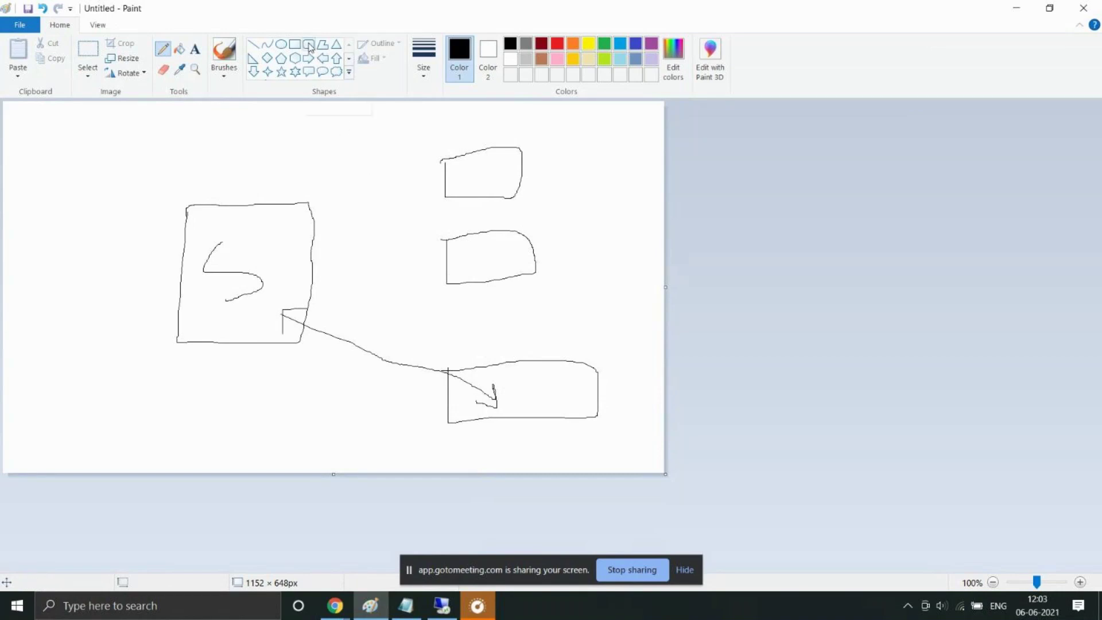
mouse_move(293, 245)
mouse_down()
mouse_move(287, 263)
mouse_move(298, 276)
mouse_move(468, 280)
mouse_move(498, 265)
mouse_move(516, 281)
mouse_move(489, 297)
mouse_up()
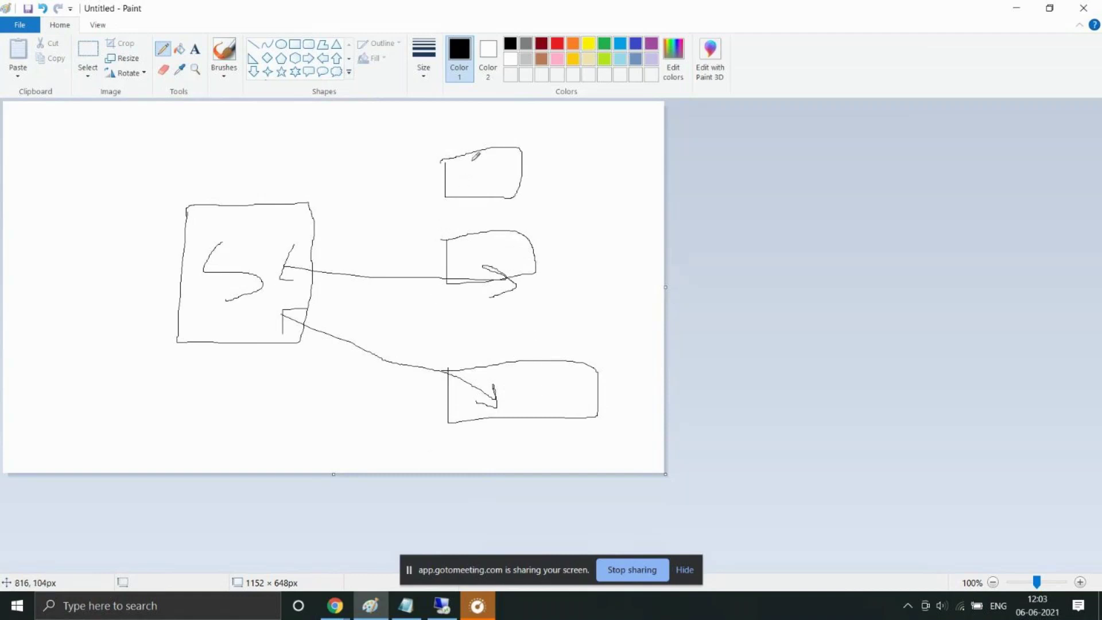
mouse_move(465, 171)
mouse_down()
mouse_move(264, 238)
mouse_move(258, 230)
mouse_move(257, 242)
mouse_move(276, 254)
mouse_up()
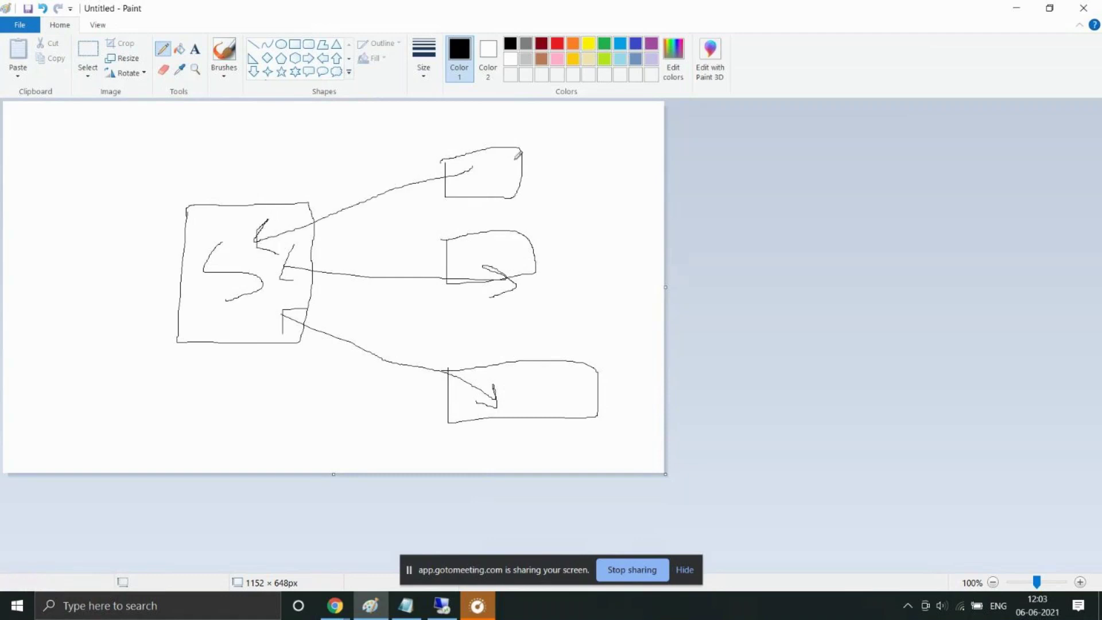
mouse_move(491, 165)
mouse_down()
mouse_move(512, 162)
mouse_move(502, 177)
mouse_move(515, 188)
mouse_up()
mouse_move(465, 128)
mouse_down()
mouse_move(466, 141)
mouse_move(493, 120)
mouse_move(501, 144)
mouse_move(476, 171)
mouse_move(255, 240)
mouse_move(269, 217)
mouse_move(256, 245)
mouse_move(288, 253)
mouse_up()
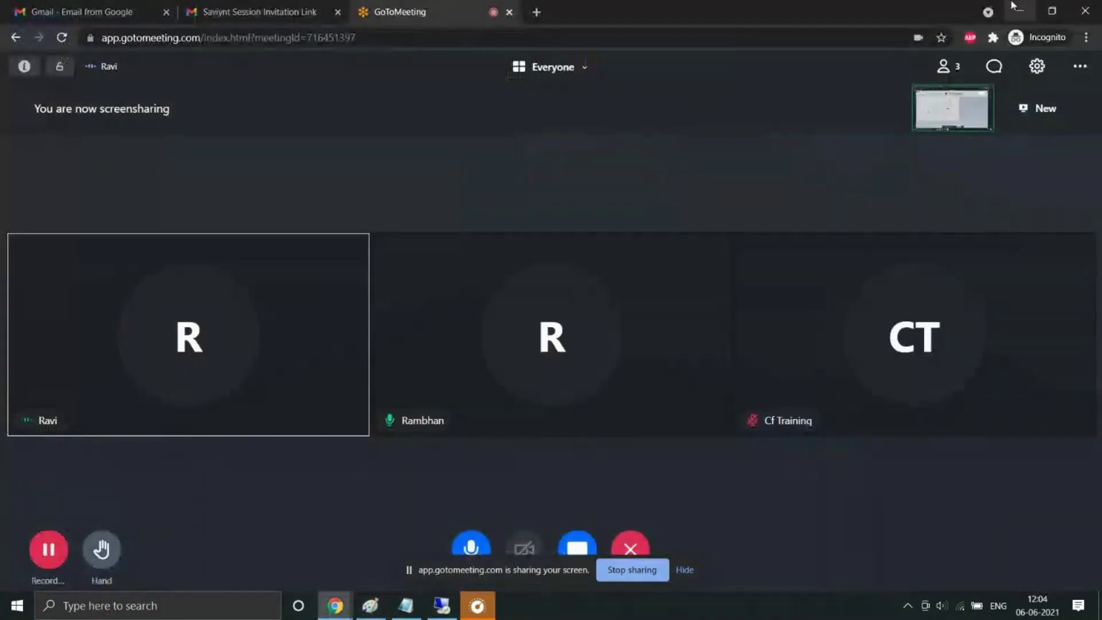
click(1015, 8)
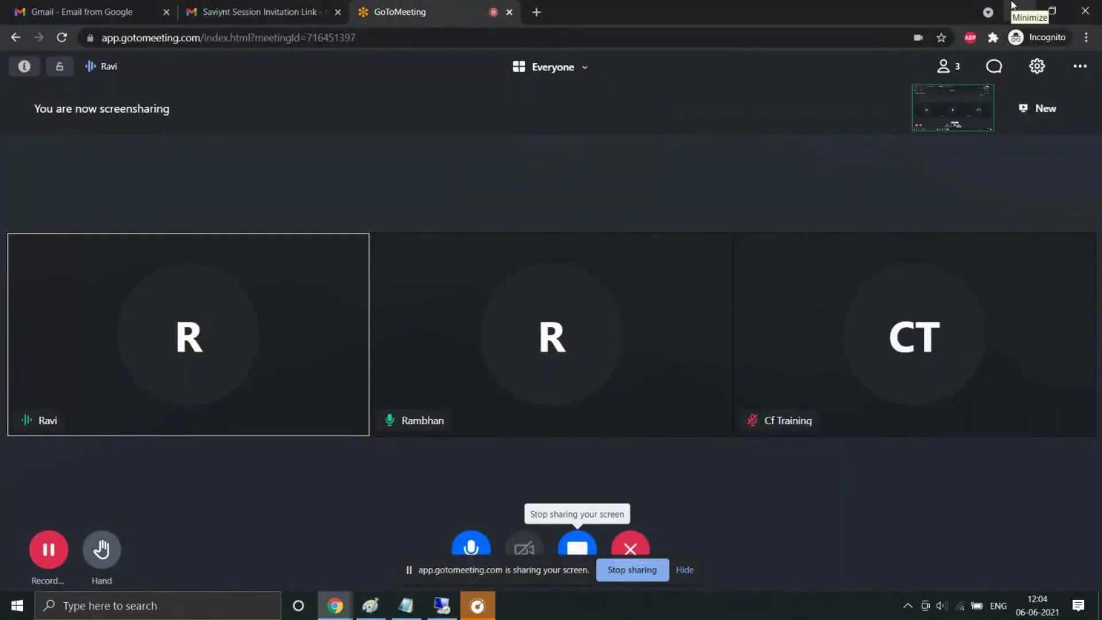
Step: Open the Test Con 1 connection and highlight its SEARCHFILTER and OBJECTFILTER settings
click(435, 613)
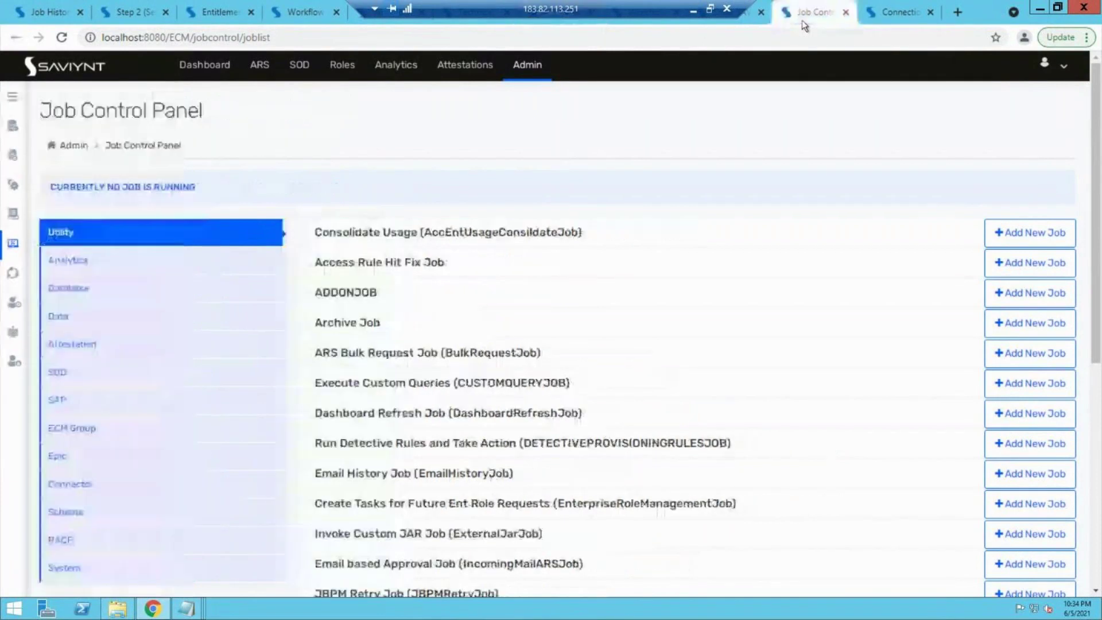
click(879, 16)
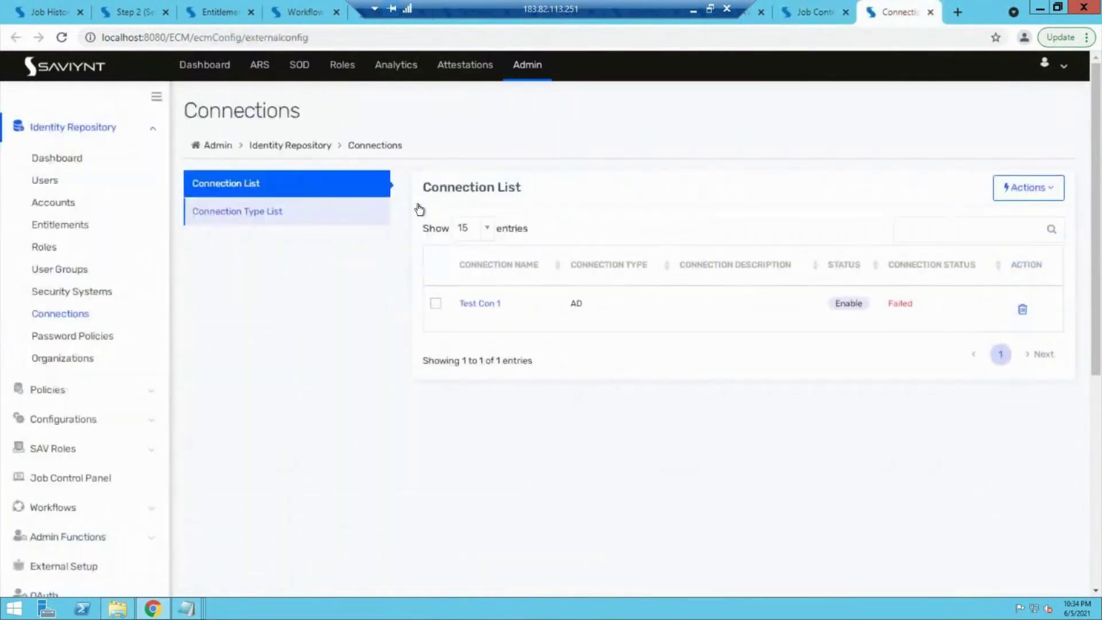
click(487, 303)
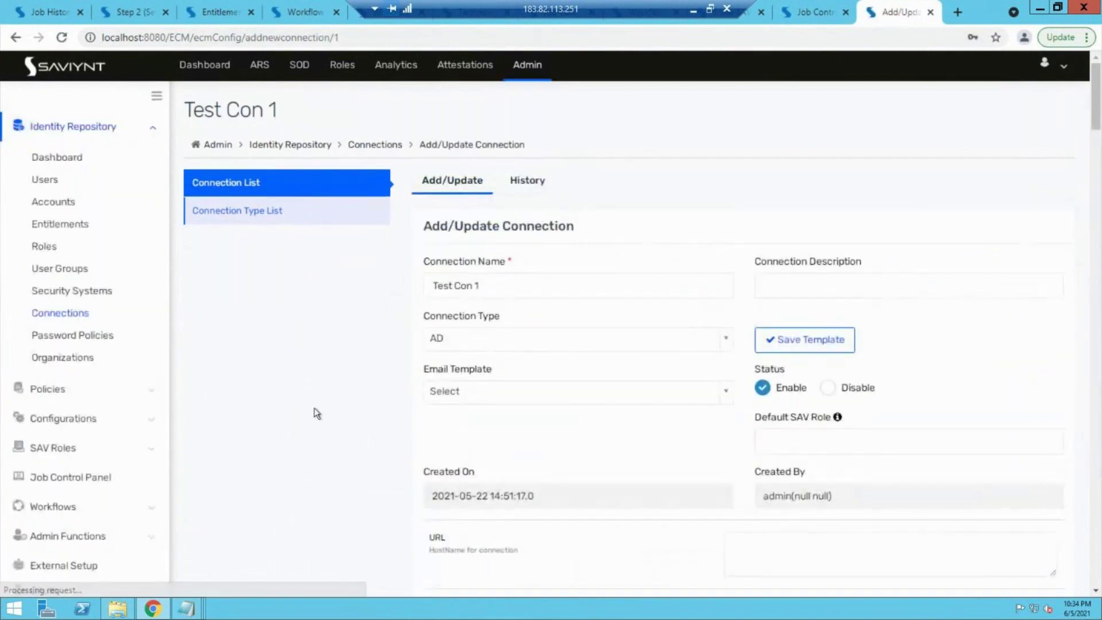
scroll(459, 215, down, 1)
scroll(498, 383, down, 3)
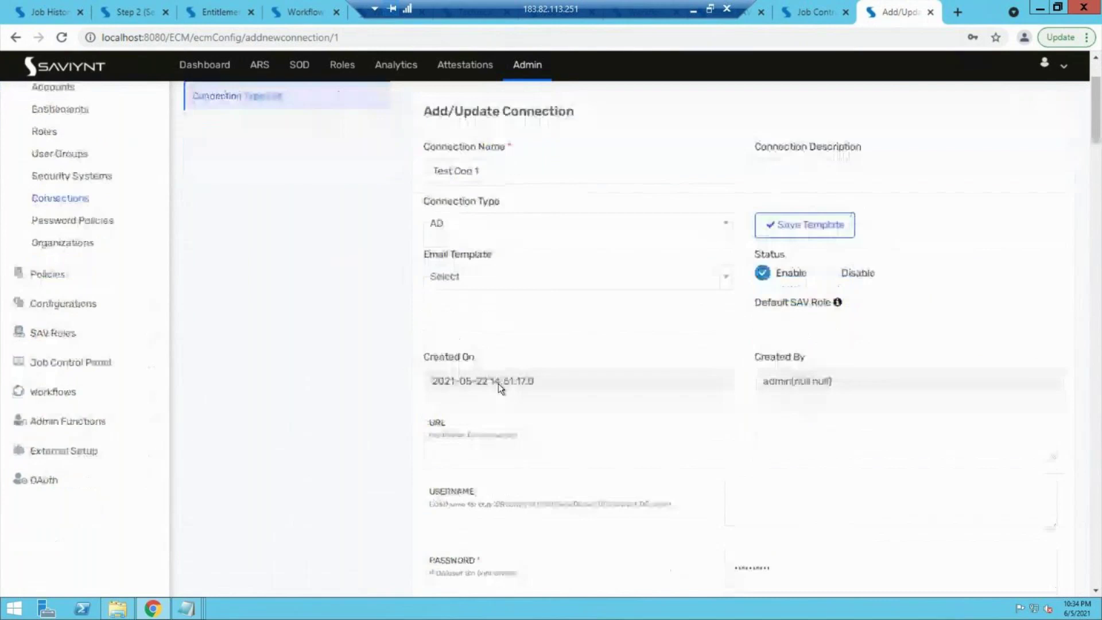
scroll(485, 453, down, 2)
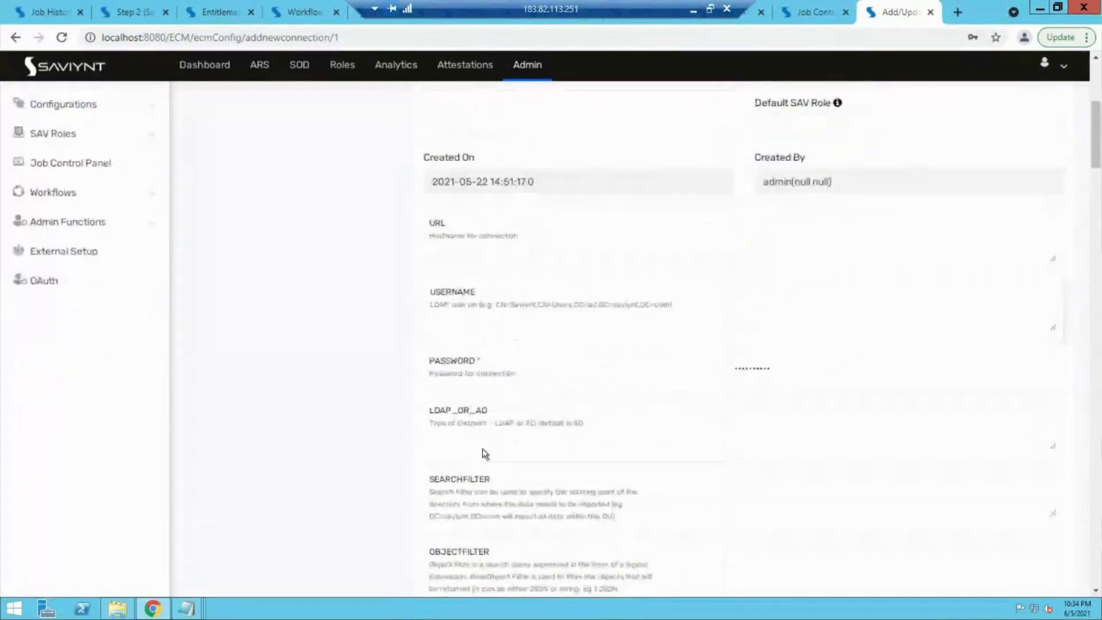
scroll(453, 422, down, 1)
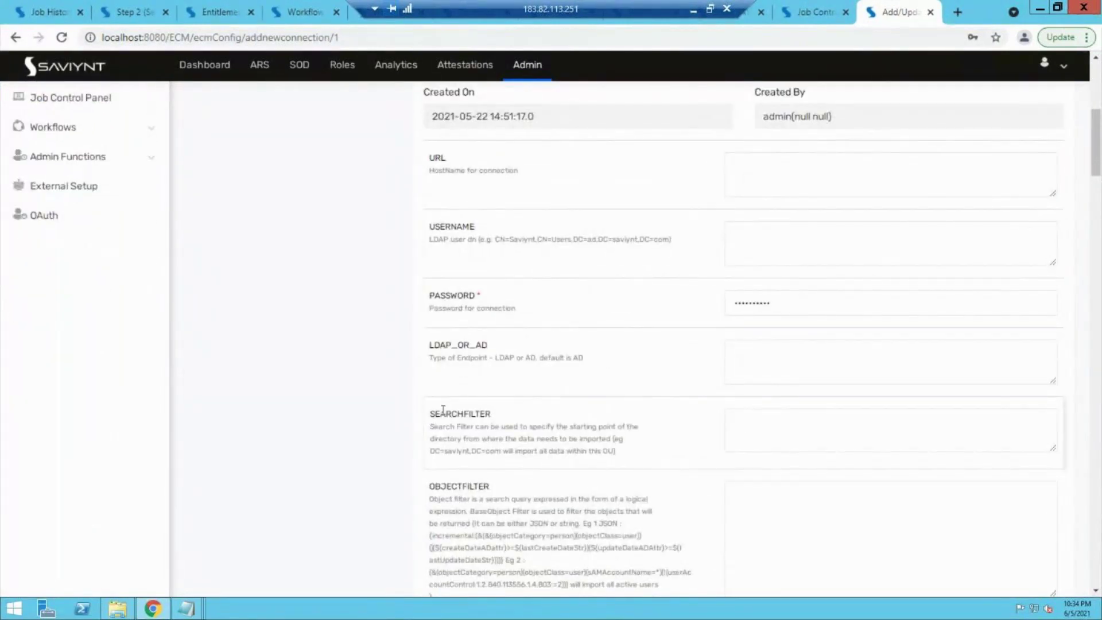
drag(440, 411, 473, 410)
drag(447, 486, 488, 487)
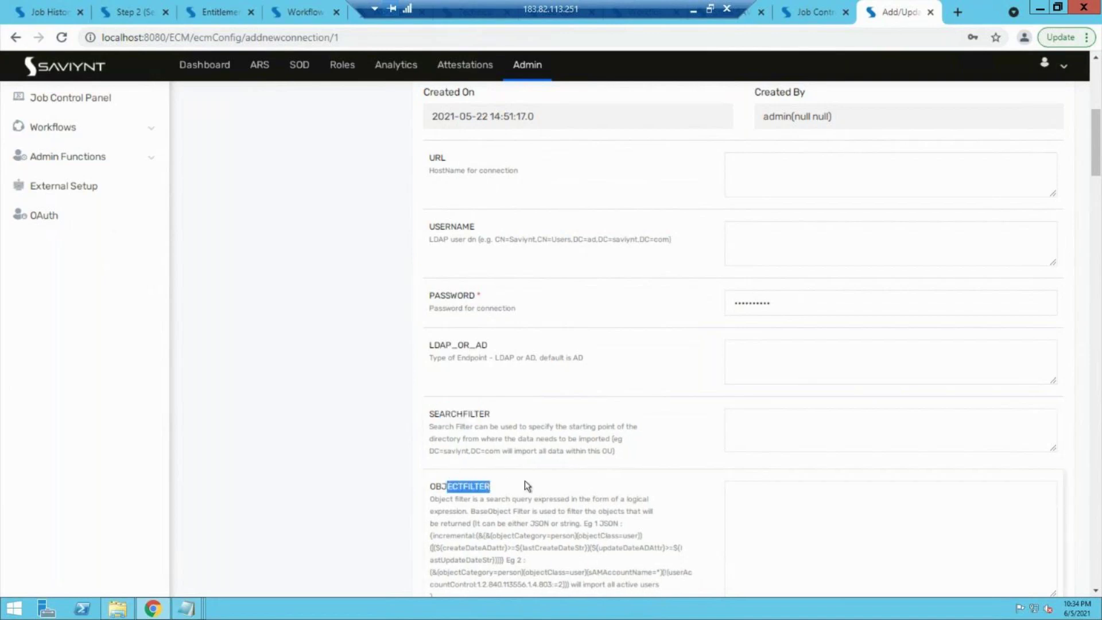
Step: Highlight the USER_ATTRIBUTE description and its displayName/DISPLAYNAME mapping example
scroll(525, 480, down, 4)
scroll(525, 480, down, 7)
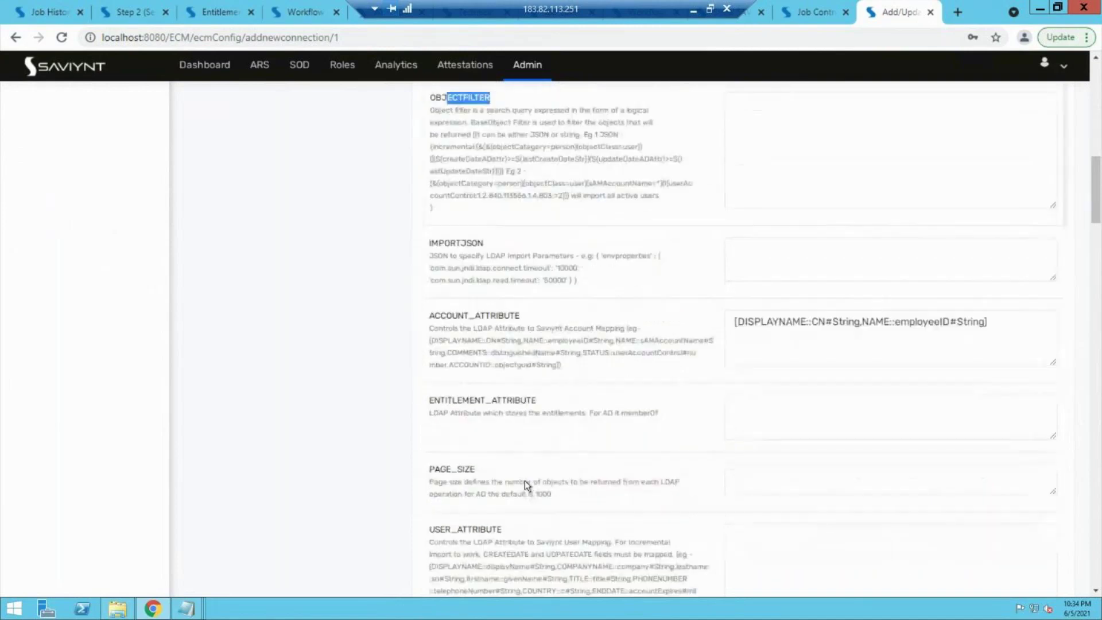
drag(440, 271, 500, 270)
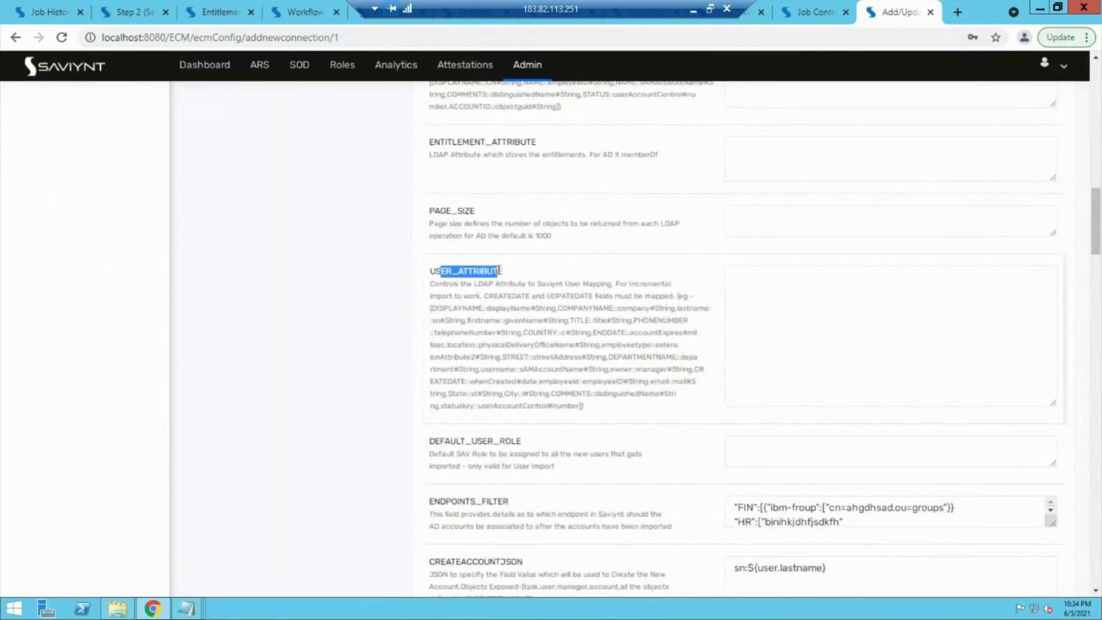
double_click(519, 308)
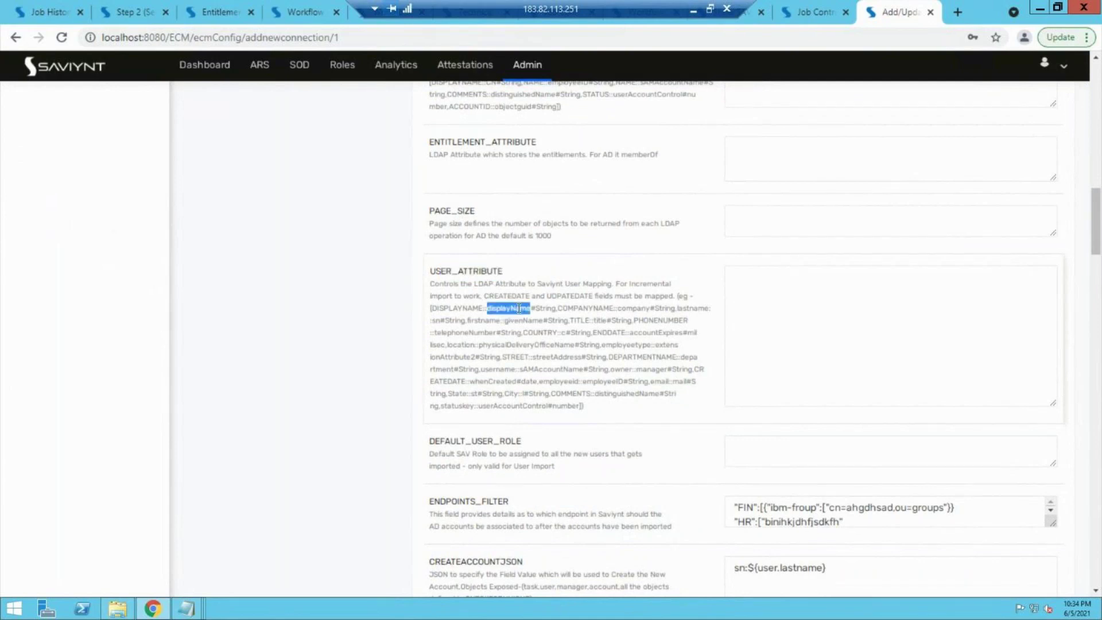
double_click(453, 308)
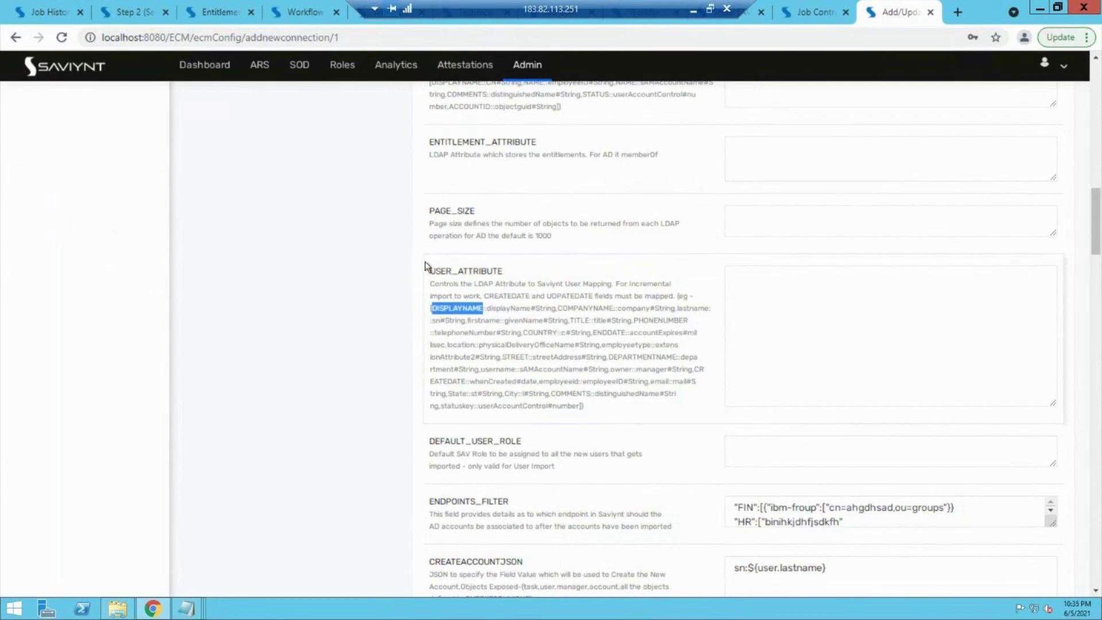
drag(425, 273, 588, 408)
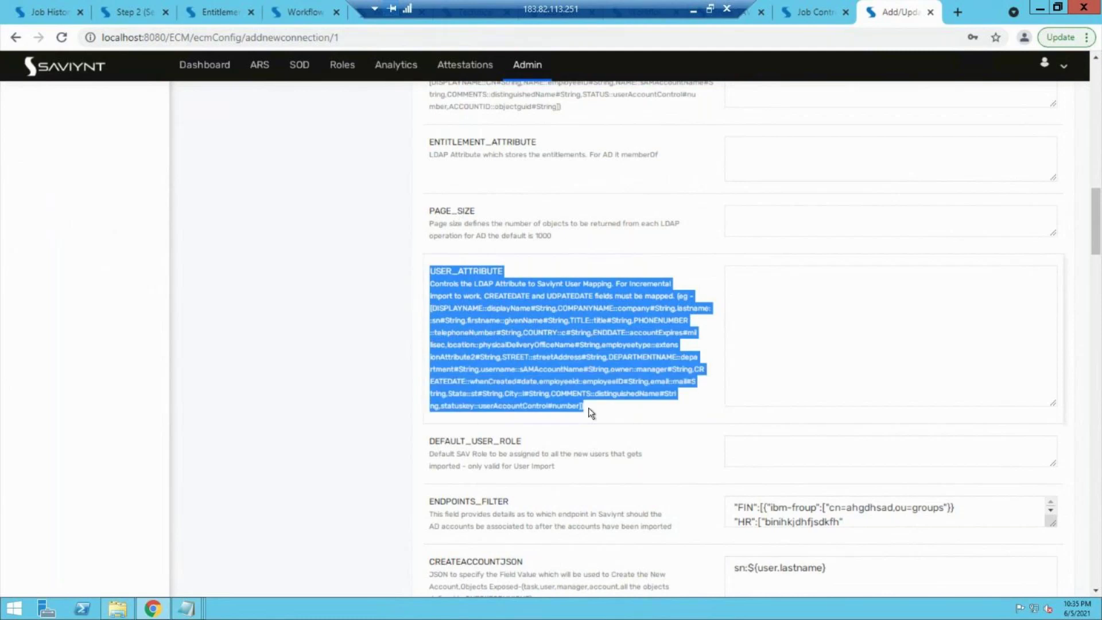
click(818, 10)
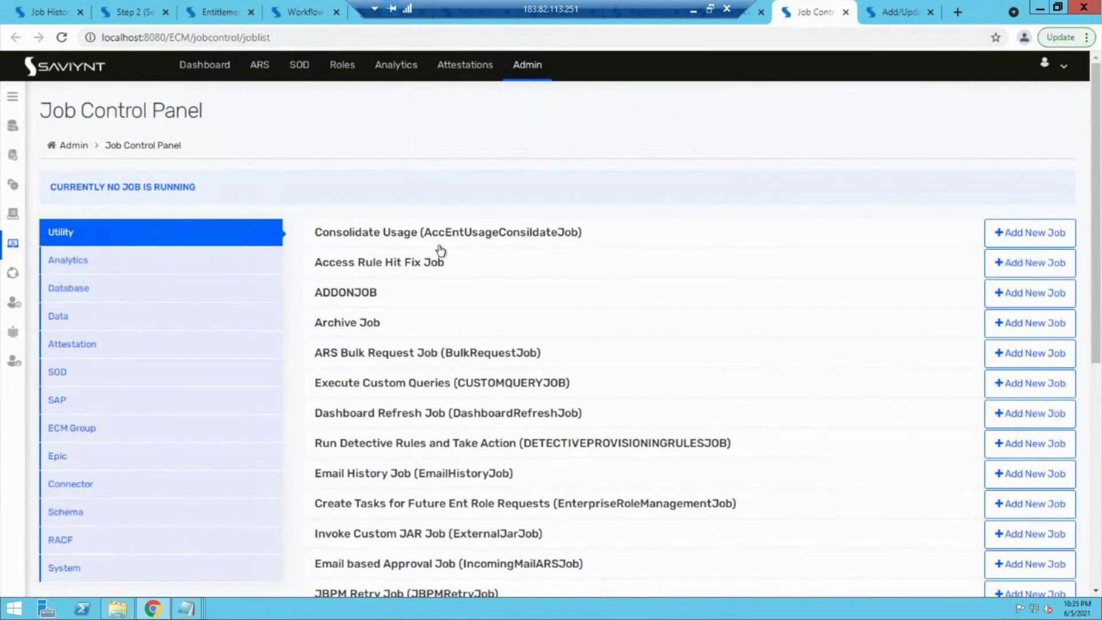
Step: Show the Database > Data jobs and bring up the Action options for USER_IMPORT_TEST
click(70, 291)
scroll(356, 321, down, 1)
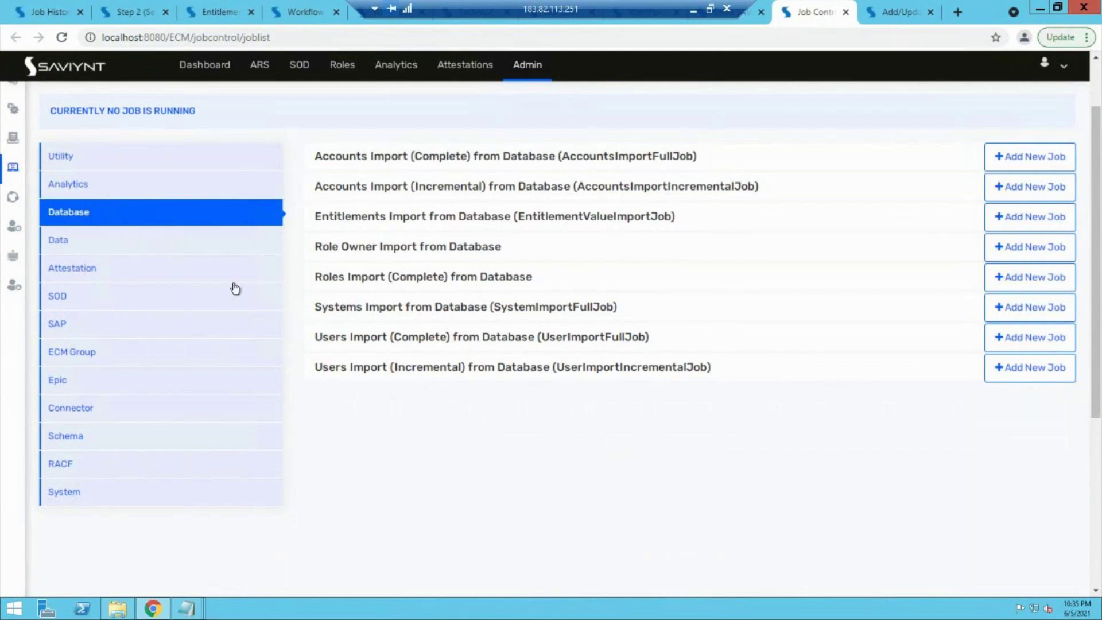
click(191, 249)
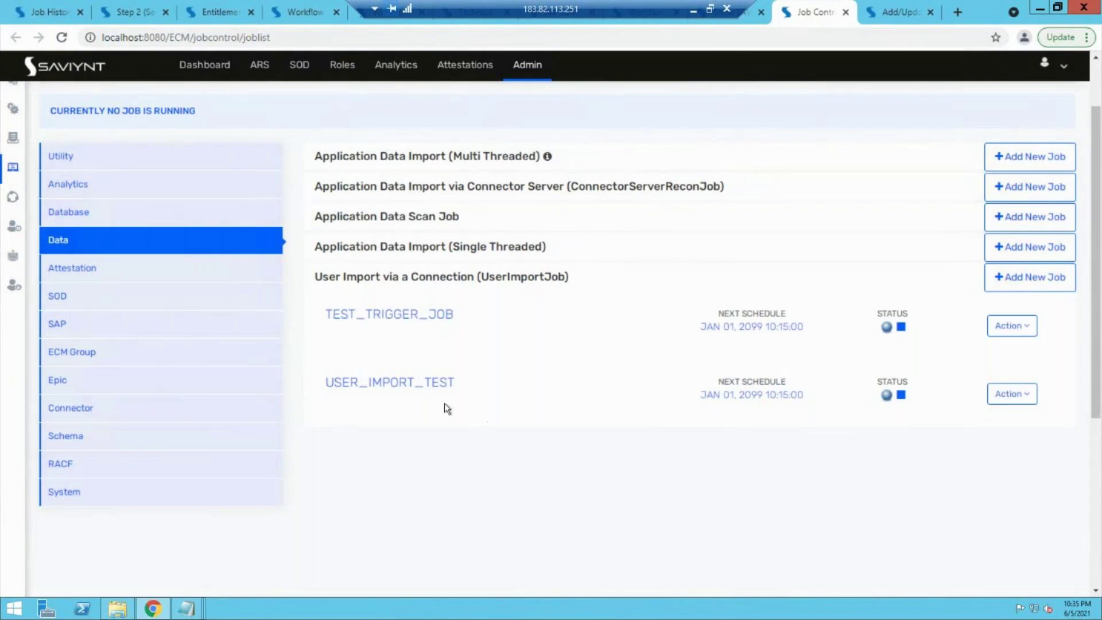
click(1013, 395)
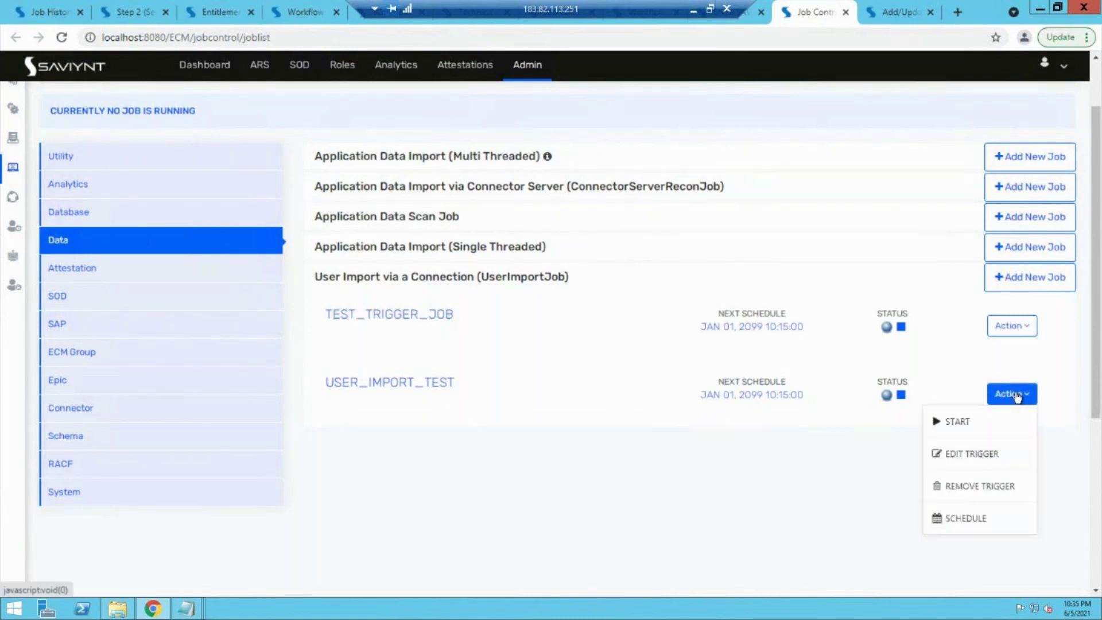
Step: In the user import job form, set Import from Saviynt Connect to No, leaving External Connection unset
click(995, 455)
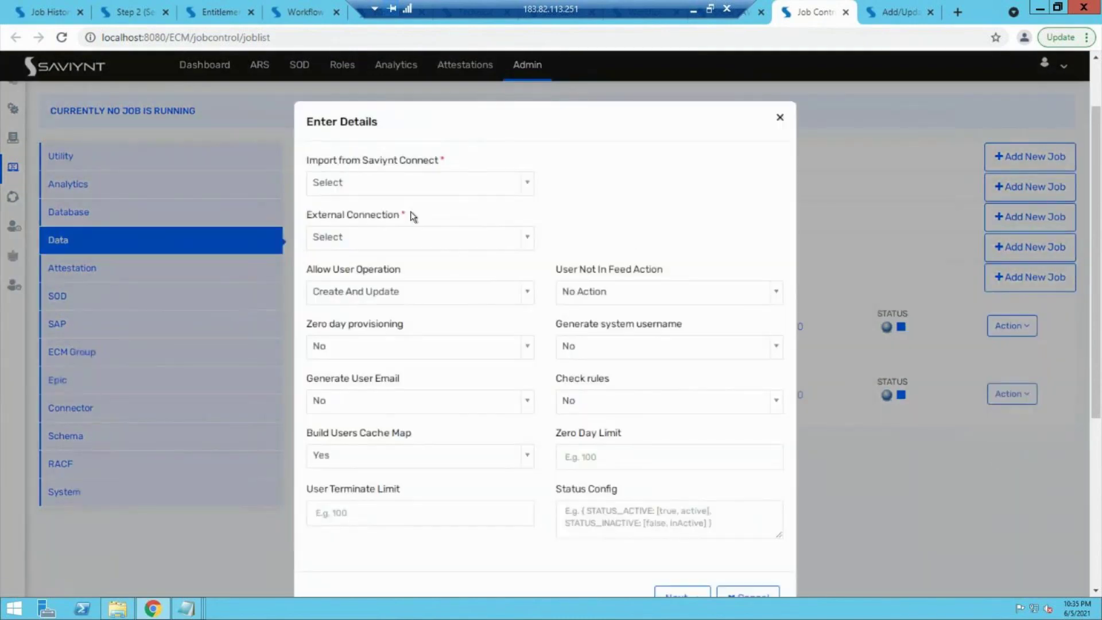
click(411, 183)
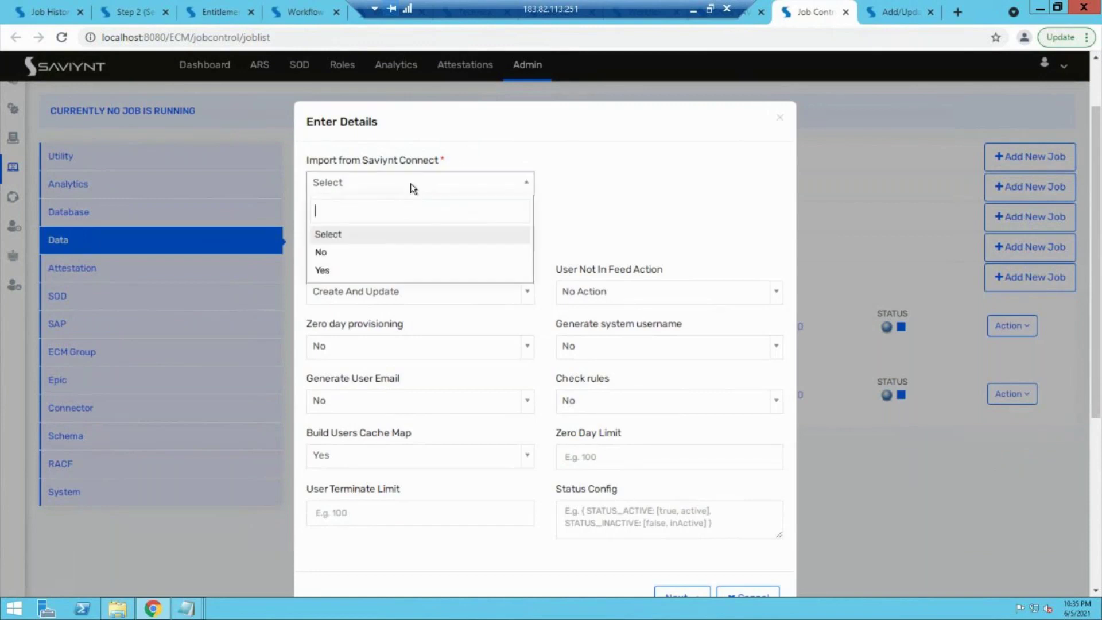
click(662, 182)
click(433, 239)
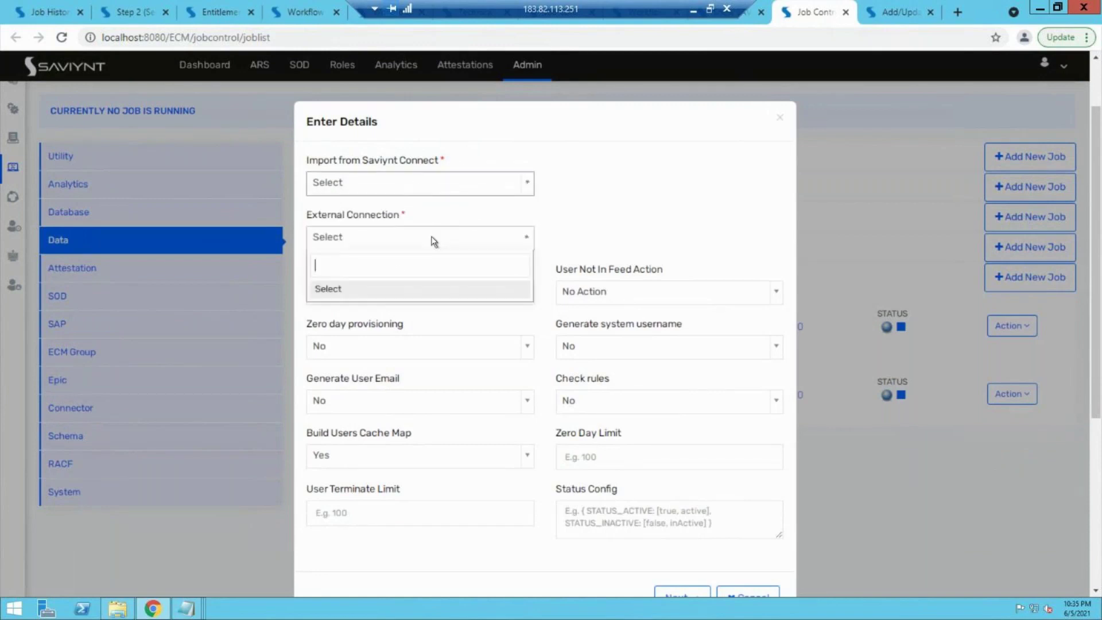
click(416, 189)
click(401, 188)
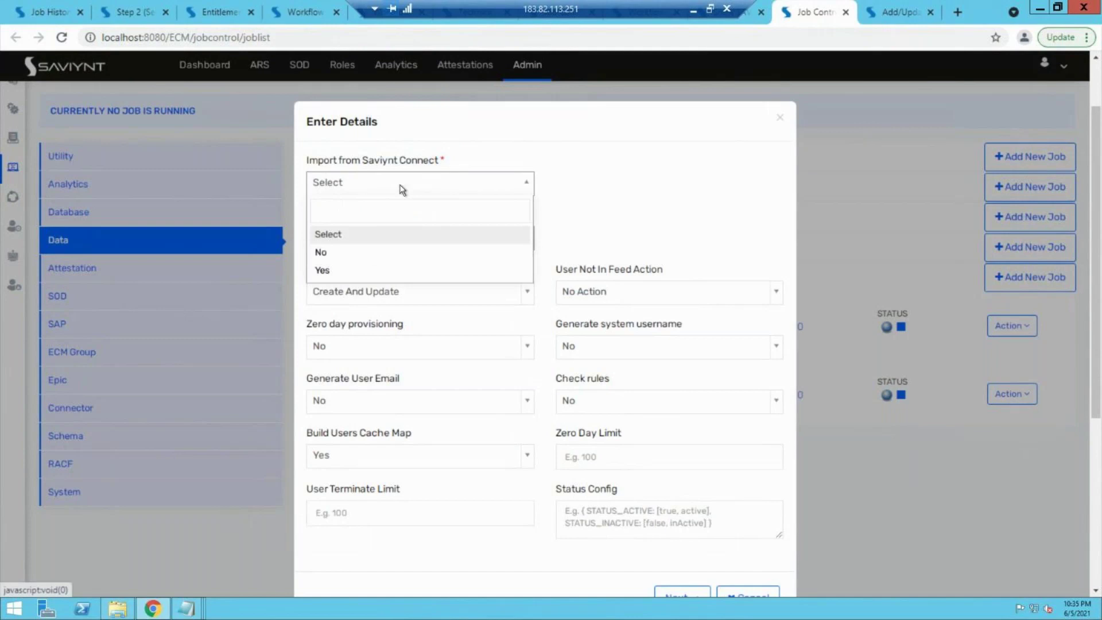
click(342, 252)
click(411, 243)
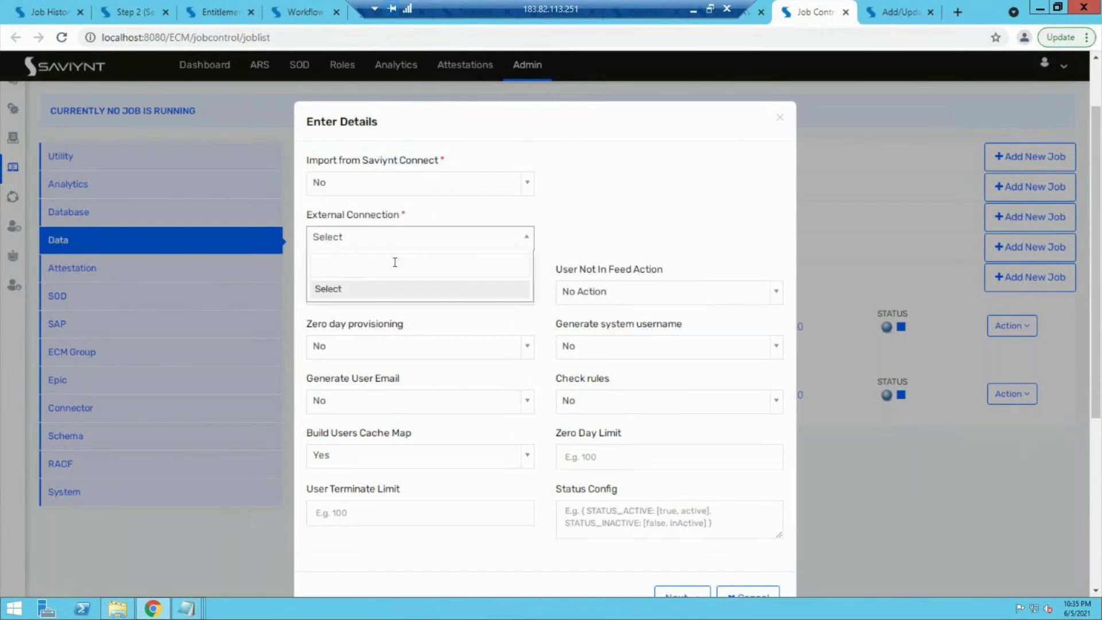
text(te)
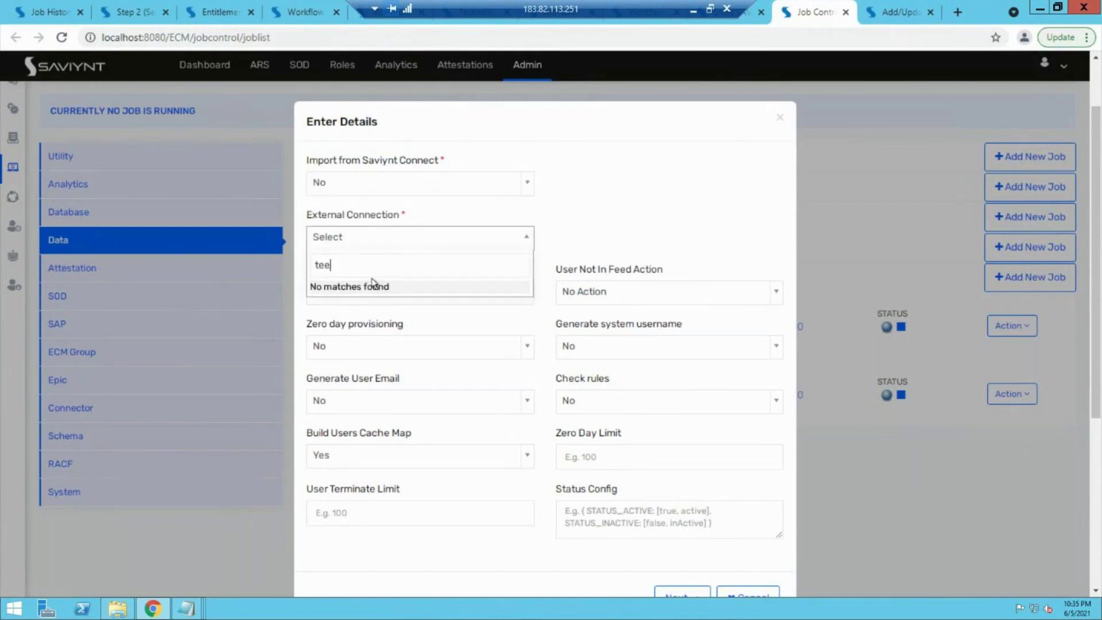
text(e)
key(BackSpace)
key(BackSpace)
key(BackSpace)
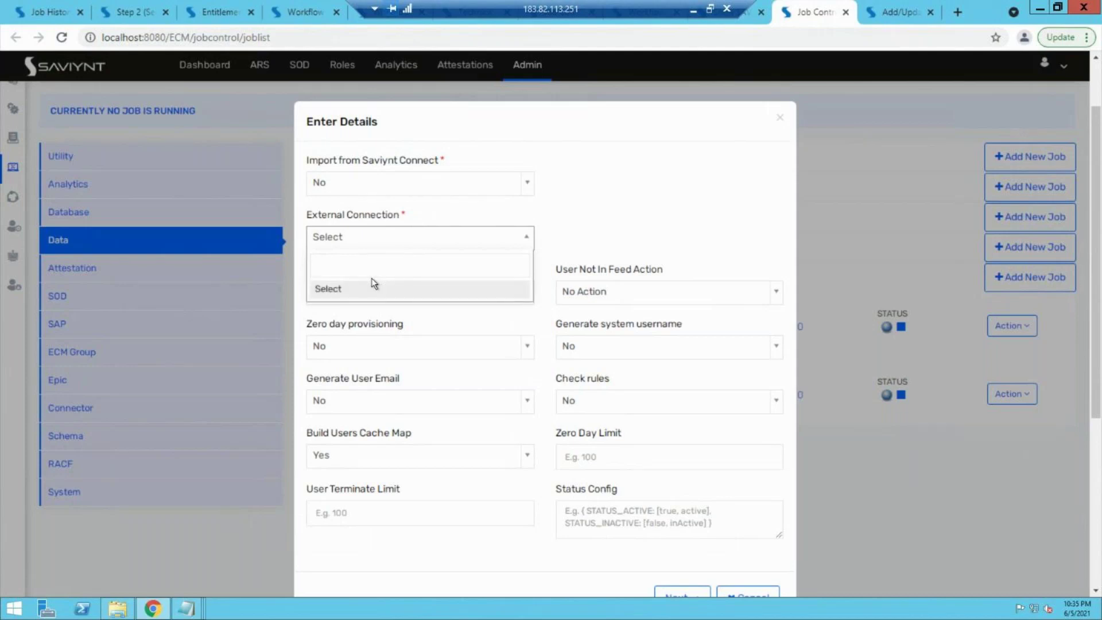
click(625, 217)
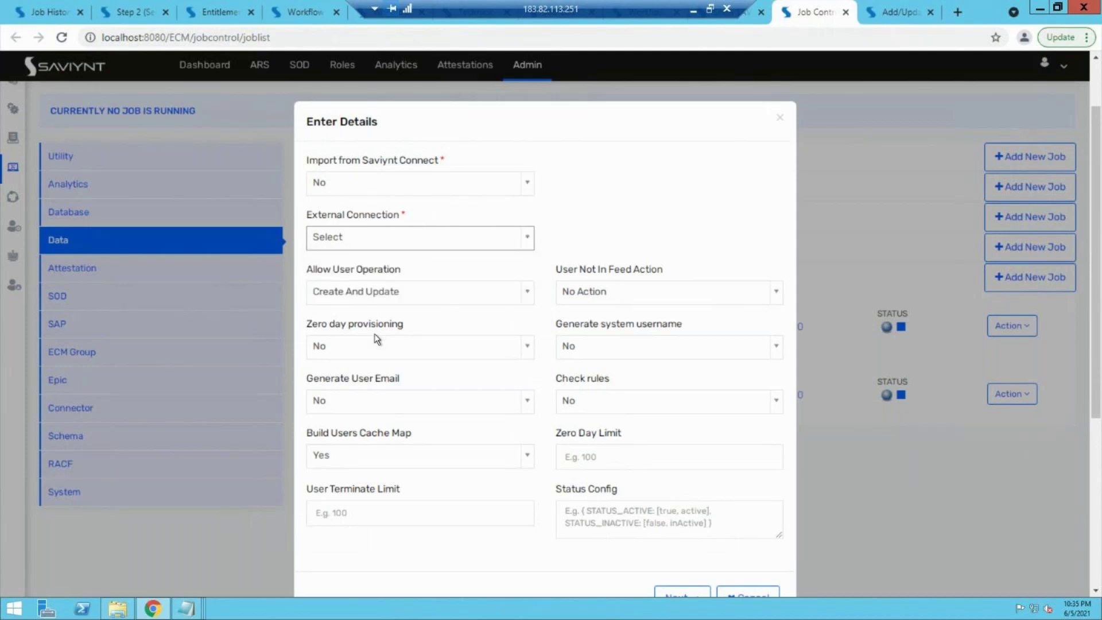
Step: Keep Allow User Operation at Create And Update, point out the provisioning options, then close the form
scroll(376, 341, down, 1)
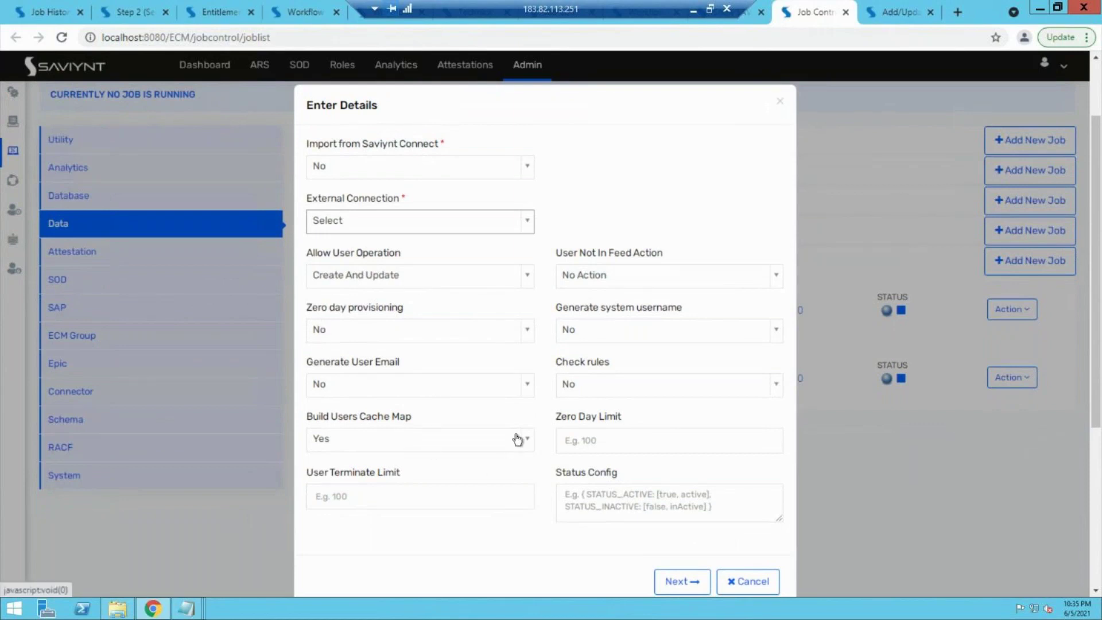
click(435, 284)
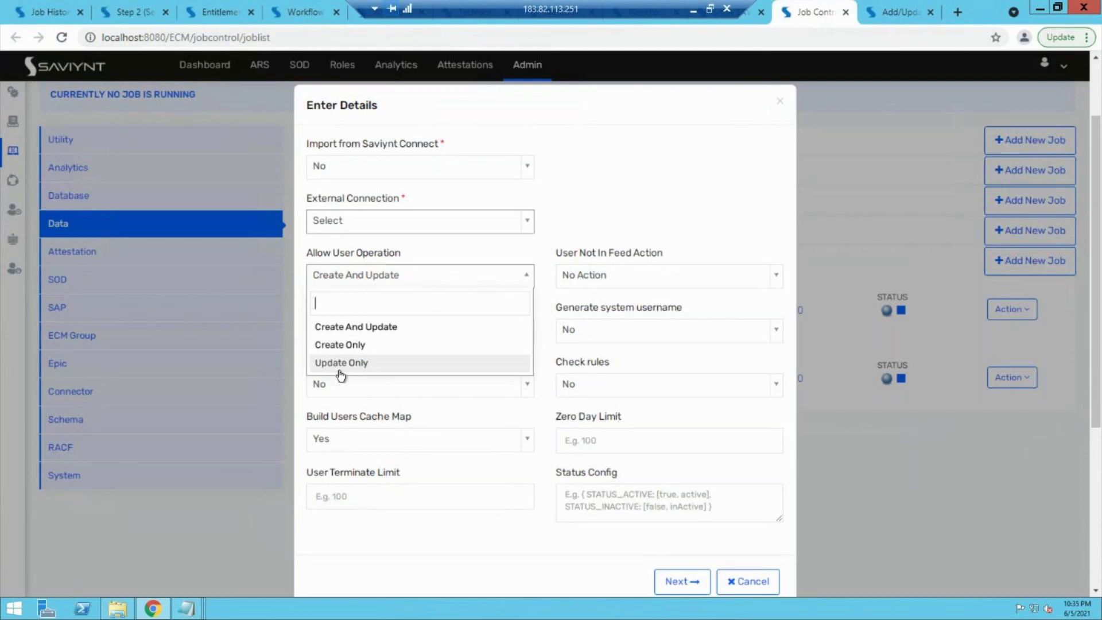
click(576, 239)
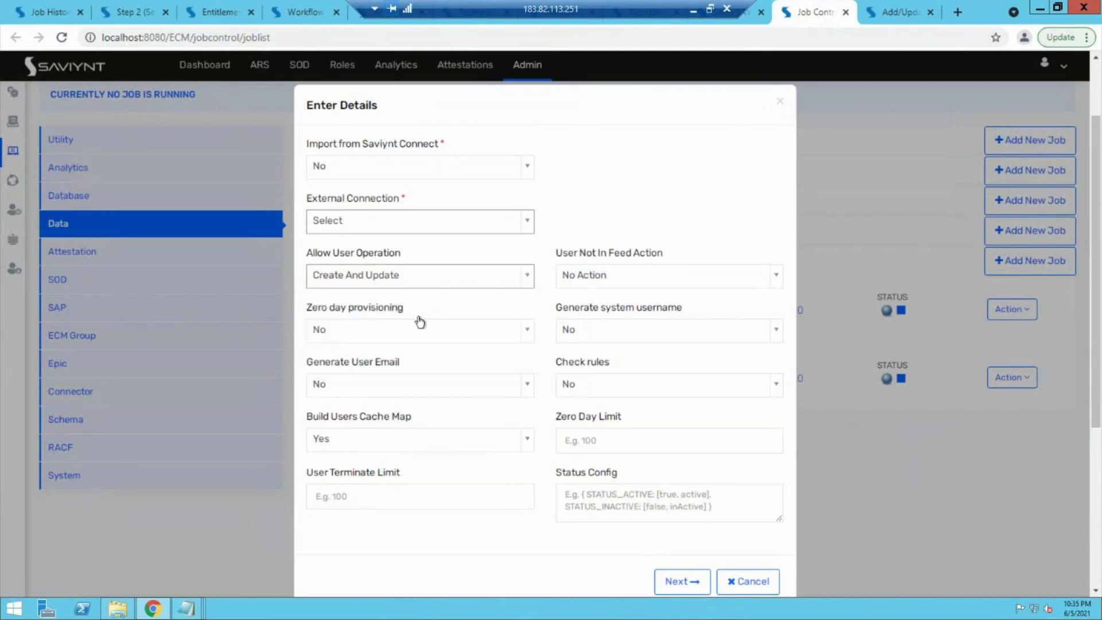
drag(319, 310, 362, 313)
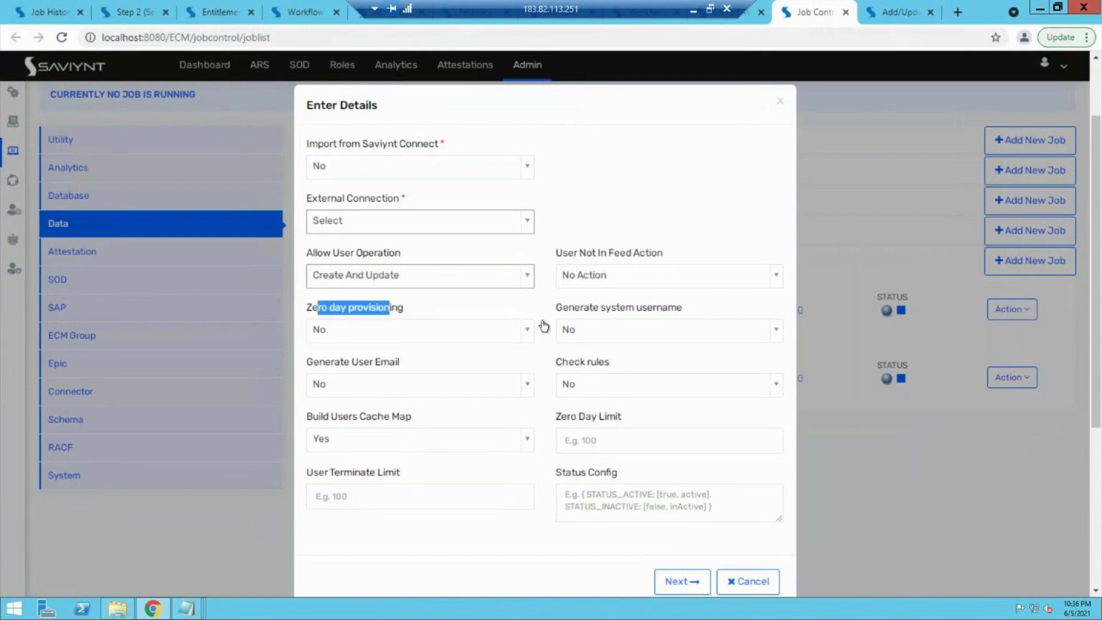
drag(581, 308, 664, 308)
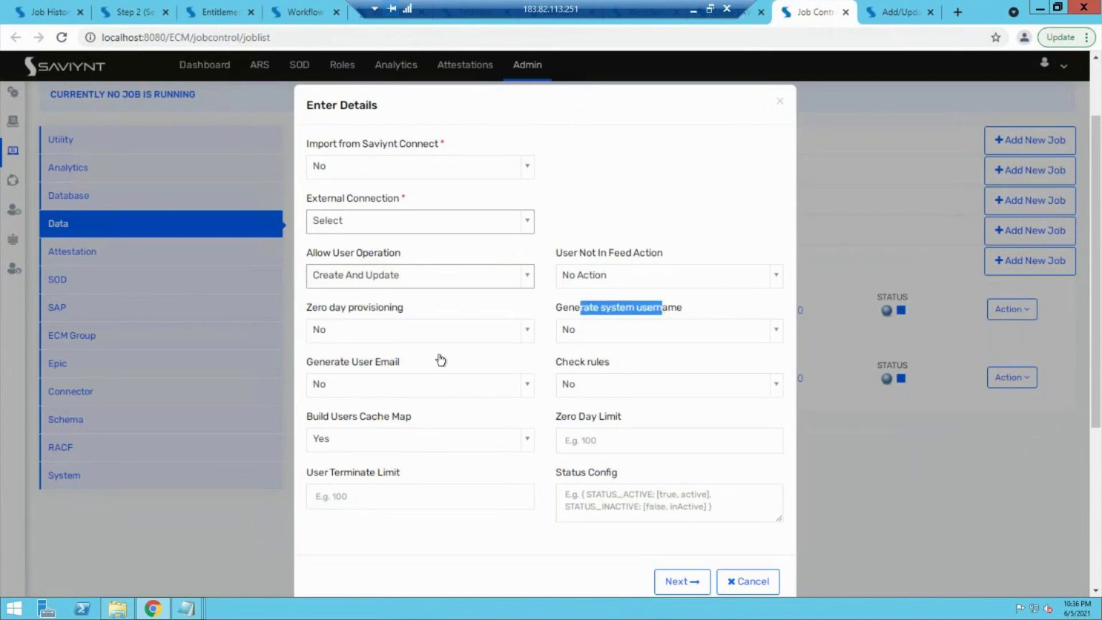
drag(324, 361, 367, 362)
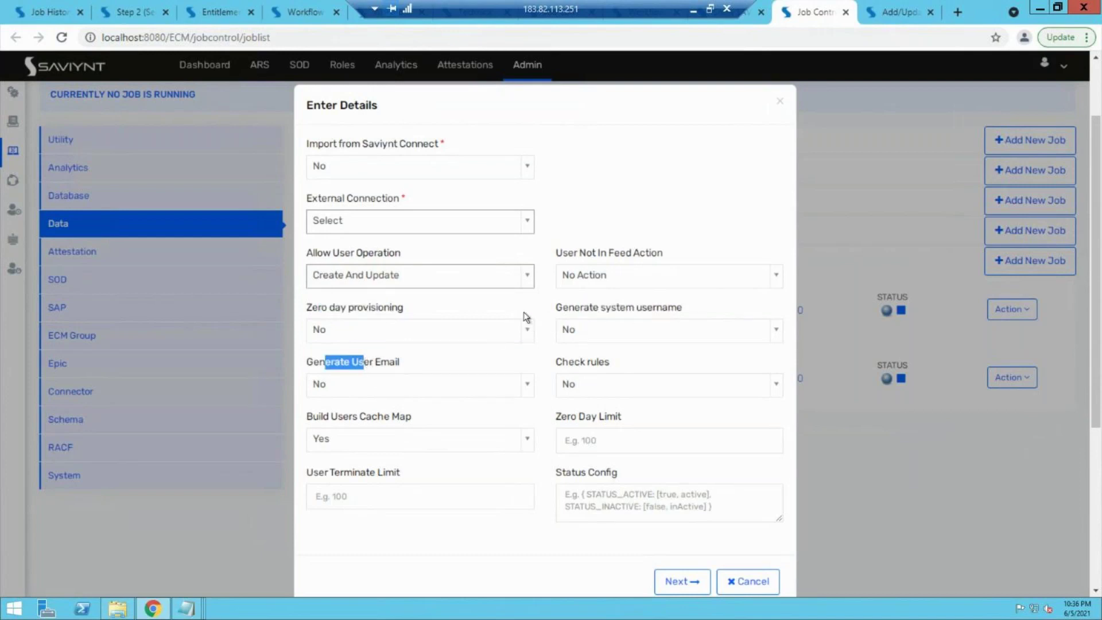
drag(583, 363, 605, 365)
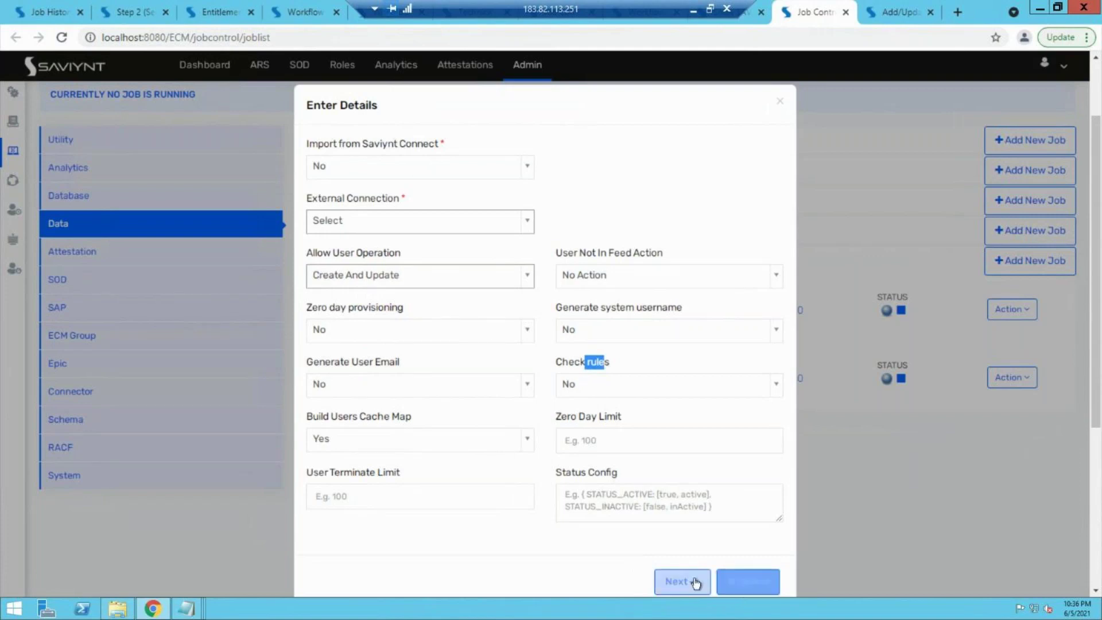
click(743, 582)
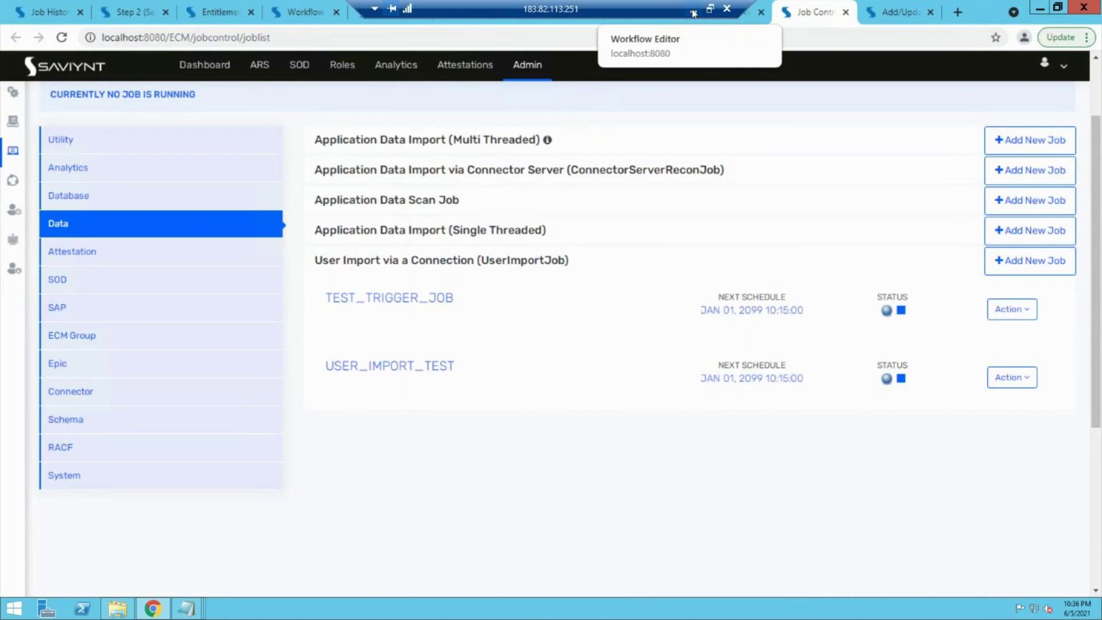
Step: Minimize Chrome and the remote desktop, then bring the Paint sketch to the front
click(1040, 9)
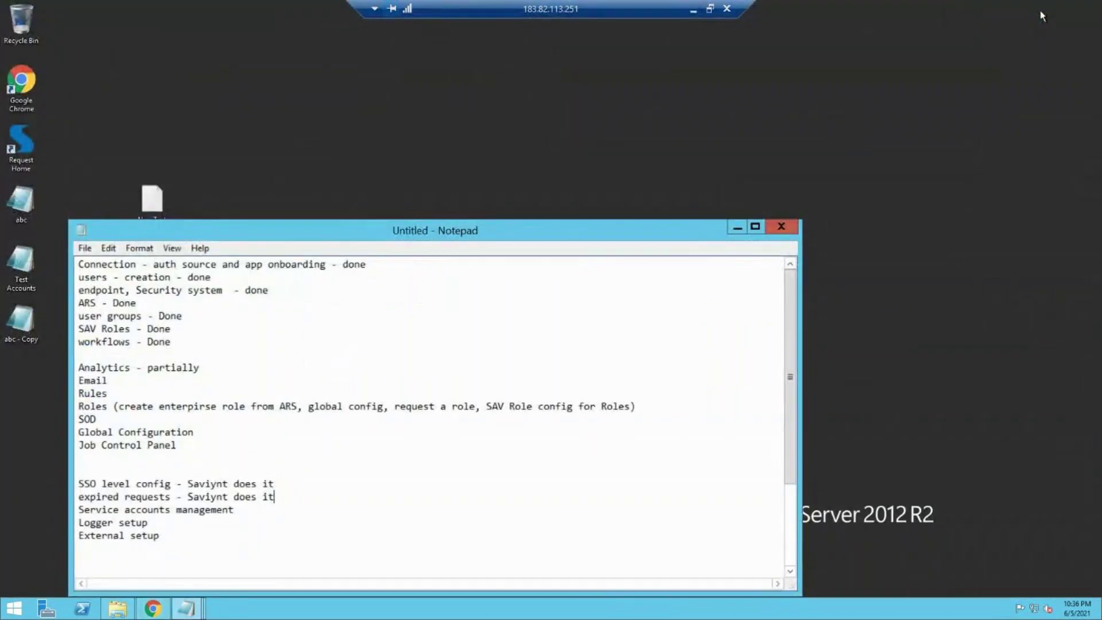
click(693, 11)
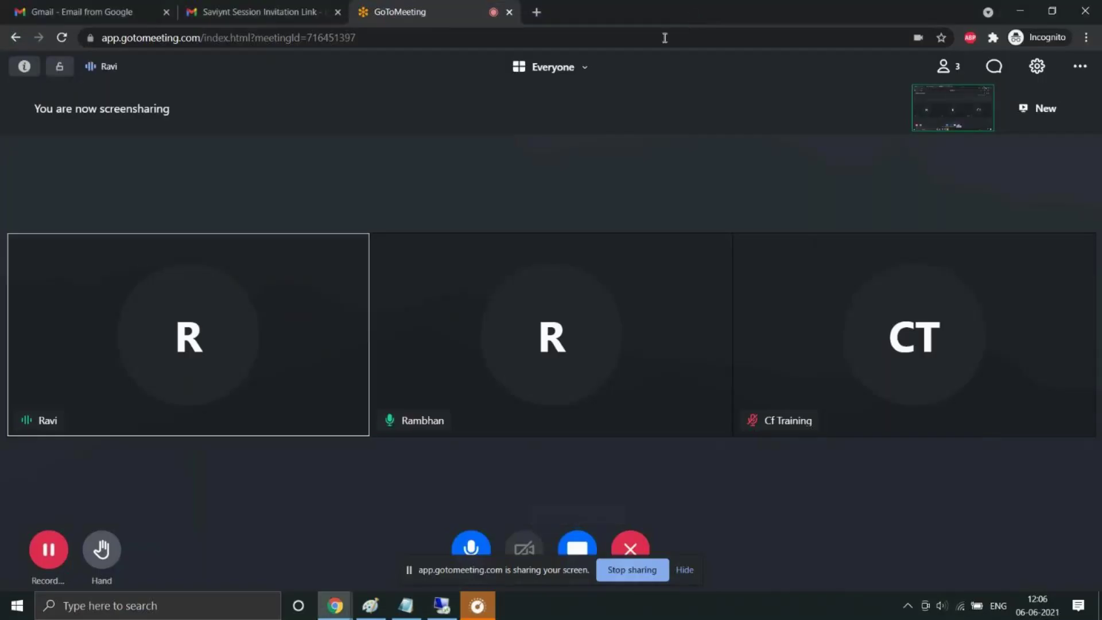
mouse_move(437, 615)
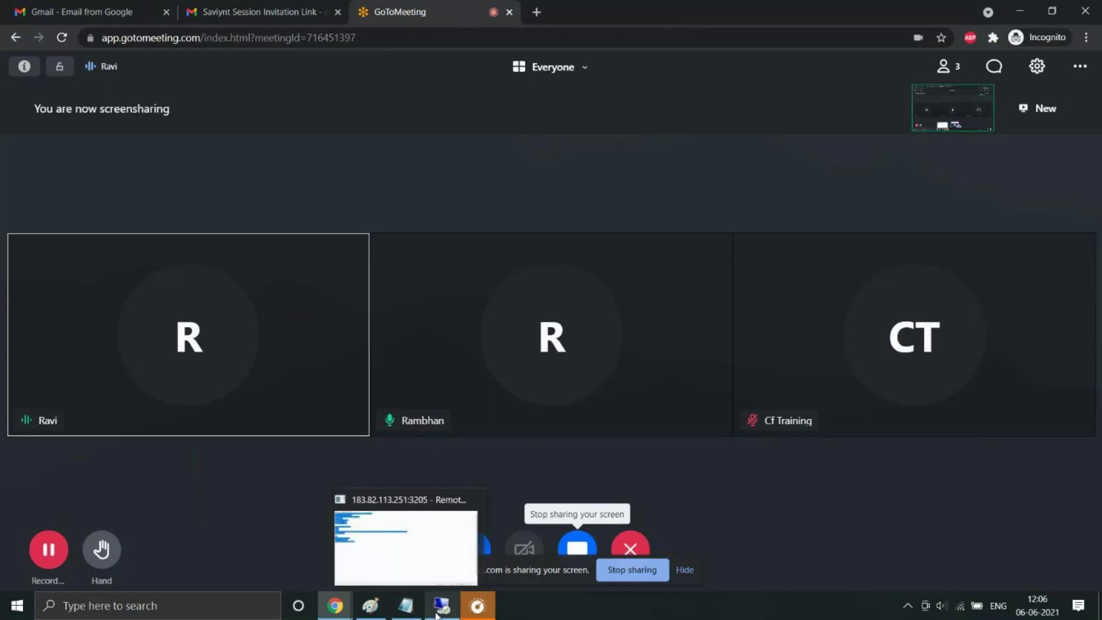
click(361, 608)
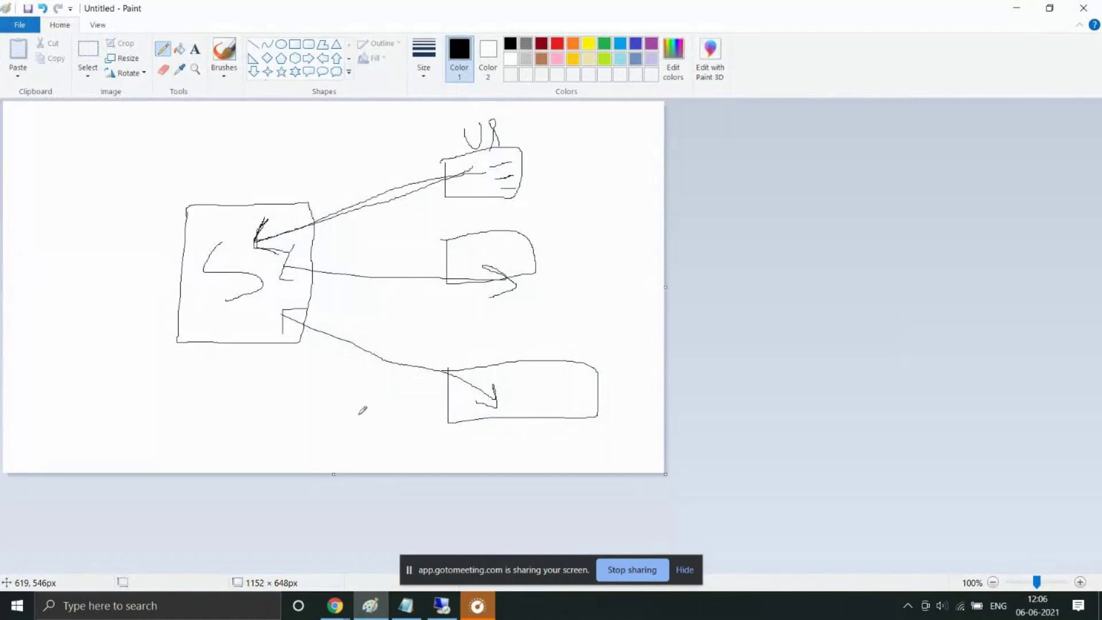
Step: Discard the old sketch, then draw a large left box, a right box with an inner box, and a linking curve
key(alt+F4)
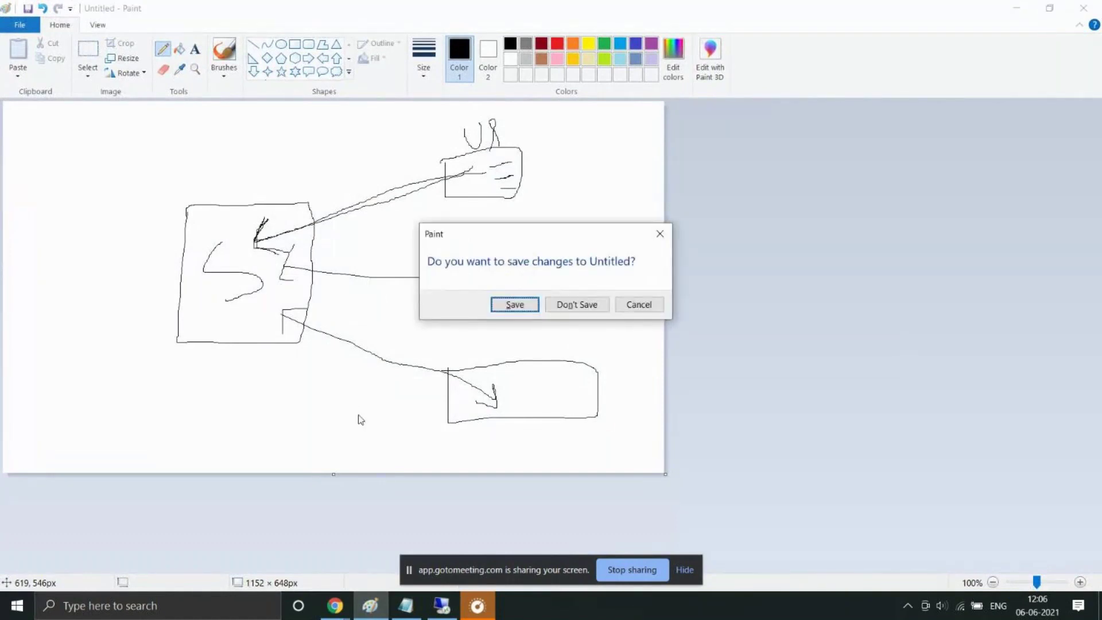
key(n)
mouse_move(217, 227)
mouse_down()
mouse_move(215, 311)
mouse_move(198, 229)
mouse_move(219, 239)
mouse_up()
mouse_move(487, 157)
mouse_down()
mouse_move(511, 232)
mouse_move(610, 182)
mouse_move(533, 156)
mouse_move(475, 159)
mouse_up()
mouse_move(517, 122)
mouse_down()
mouse_move(556, 108)
mouse_move(534, 130)
mouse_move(539, 146)
mouse_up()
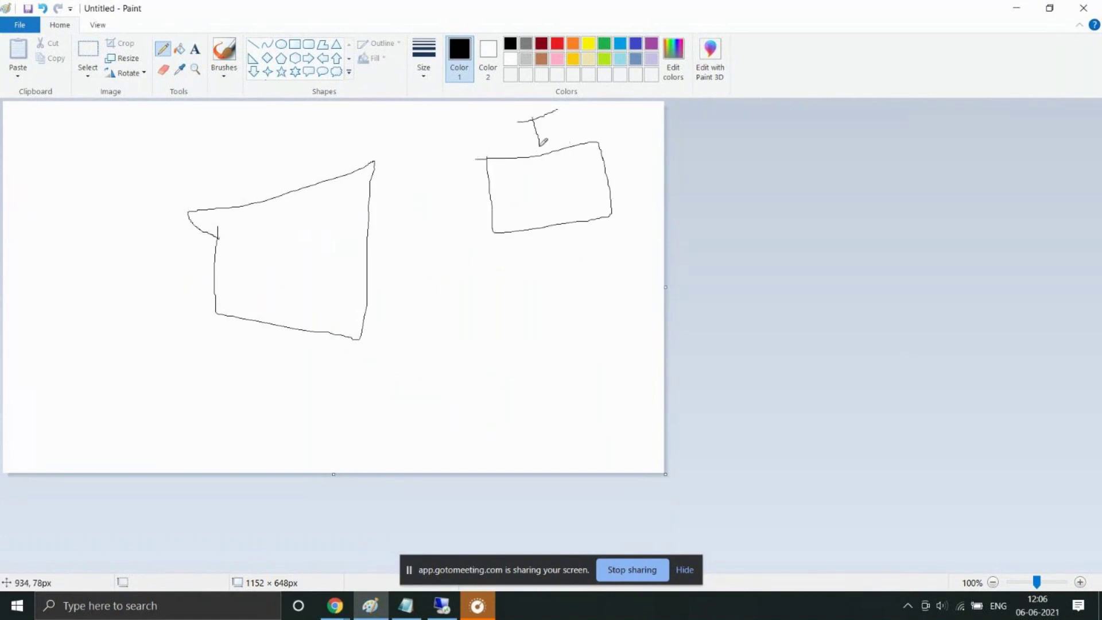
mouse_move(499, 179)
mouse_down()
mouse_move(517, 218)
mouse_move(545, 210)
mouse_move(532, 177)
mouse_move(496, 182)
mouse_move(529, 207)
mouse_up()
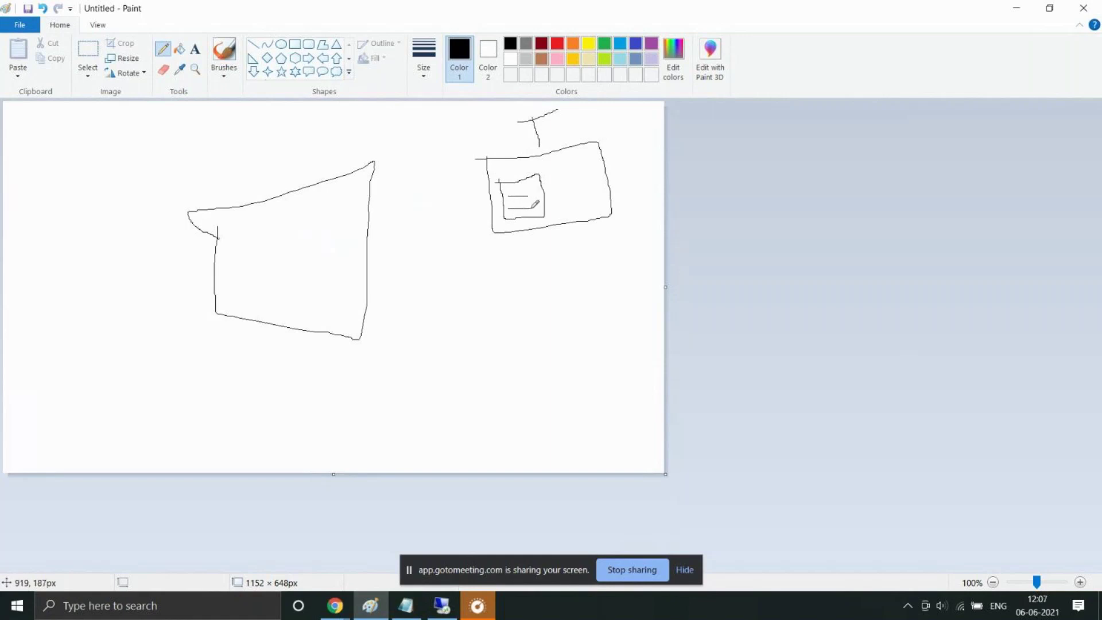
mouse_move(567, 159)
mouse_down()
mouse_move(572, 179)
mouse_move(591, 177)
mouse_move(603, 165)
mouse_move(598, 144)
mouse_move(568, 158)
mouse_move(575, 177)
mouse_move(597, 169)
mouse_up()
mouse_move(352, 214)
mouse_down()
mouse_move(364, 222)
mouse_move(500, 181)
mouse_move(487, 183)
mouse_move(499, 190)
mouse_up()
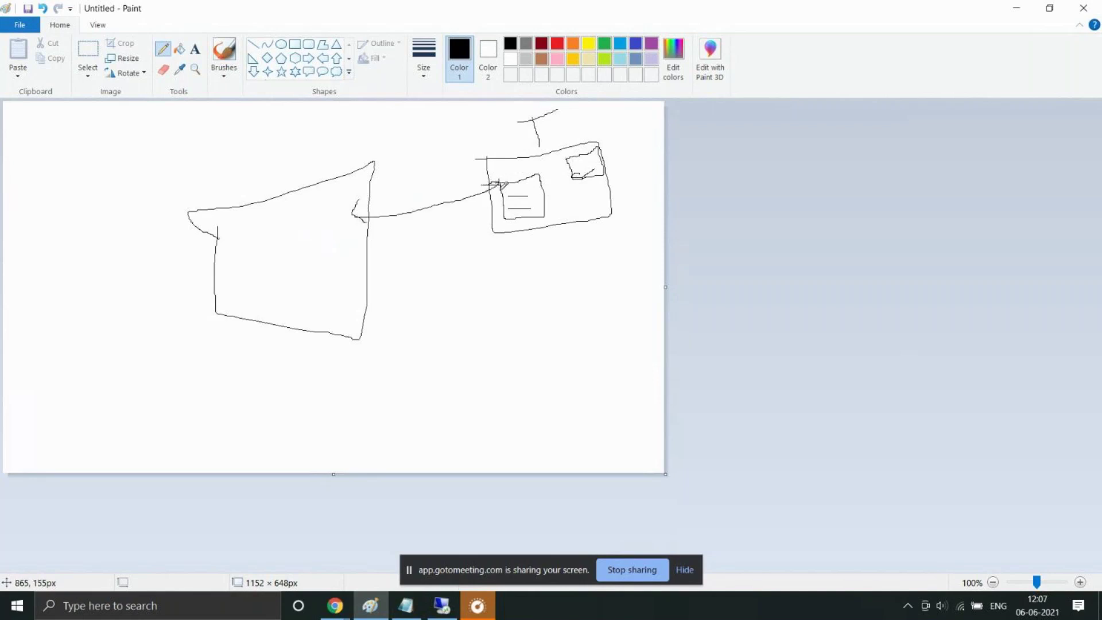
mouse_move(418, 178)
mouse_down()
mouse_move(427, 198)
mouse_move(433, 186)
mouse_up()
Step: Hide Paint and return to the Saviynt connection settings page in the remote desktop
click(1023, 7)
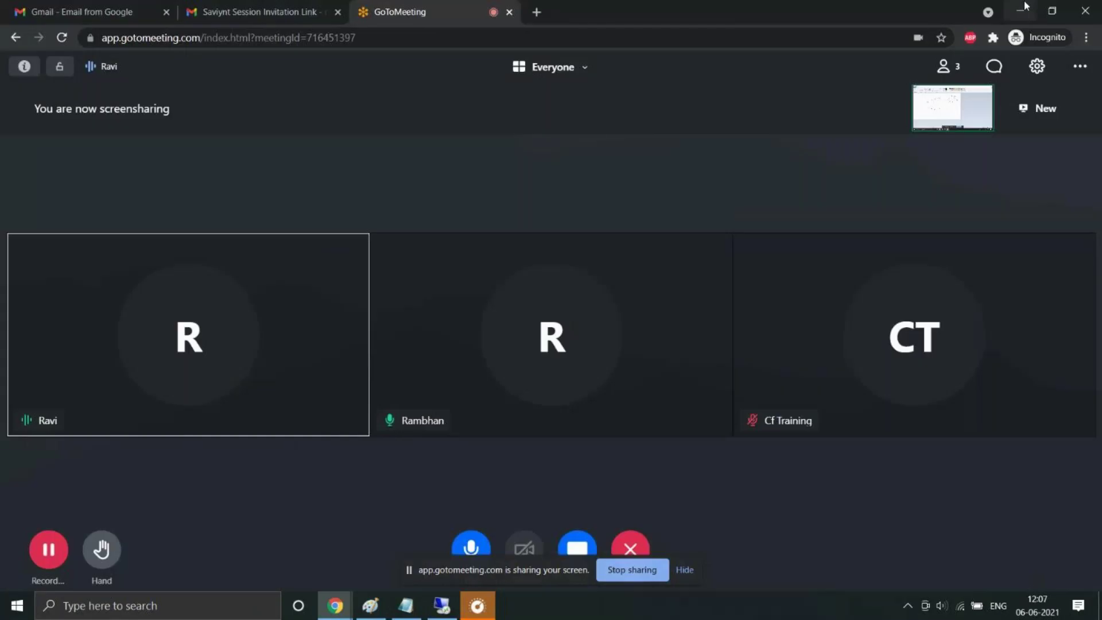
click(442, 605)
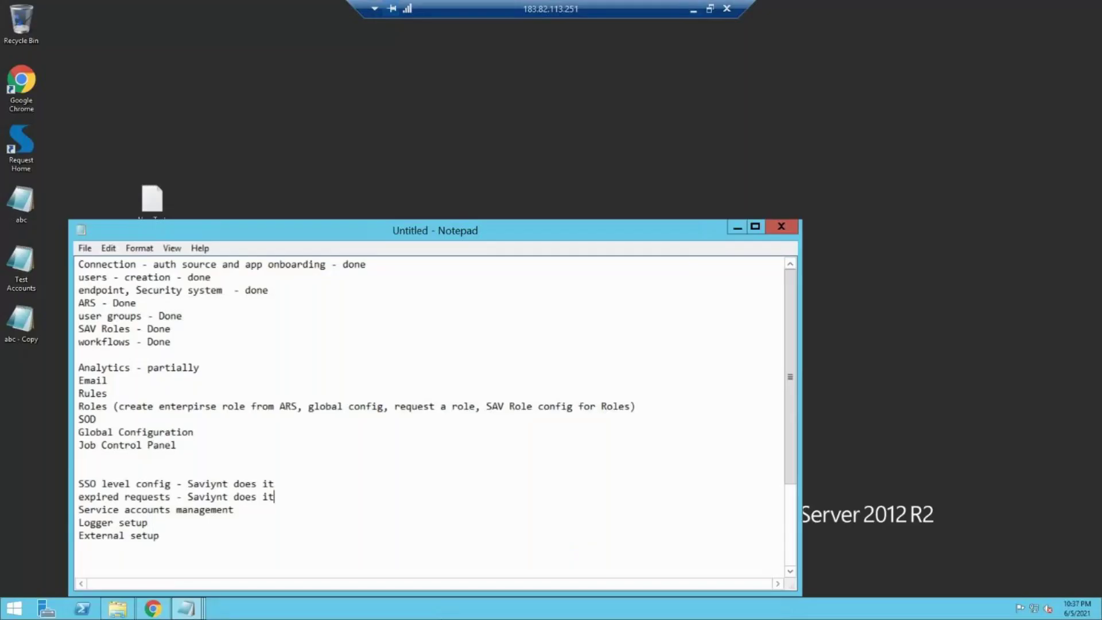
click(152, 608)
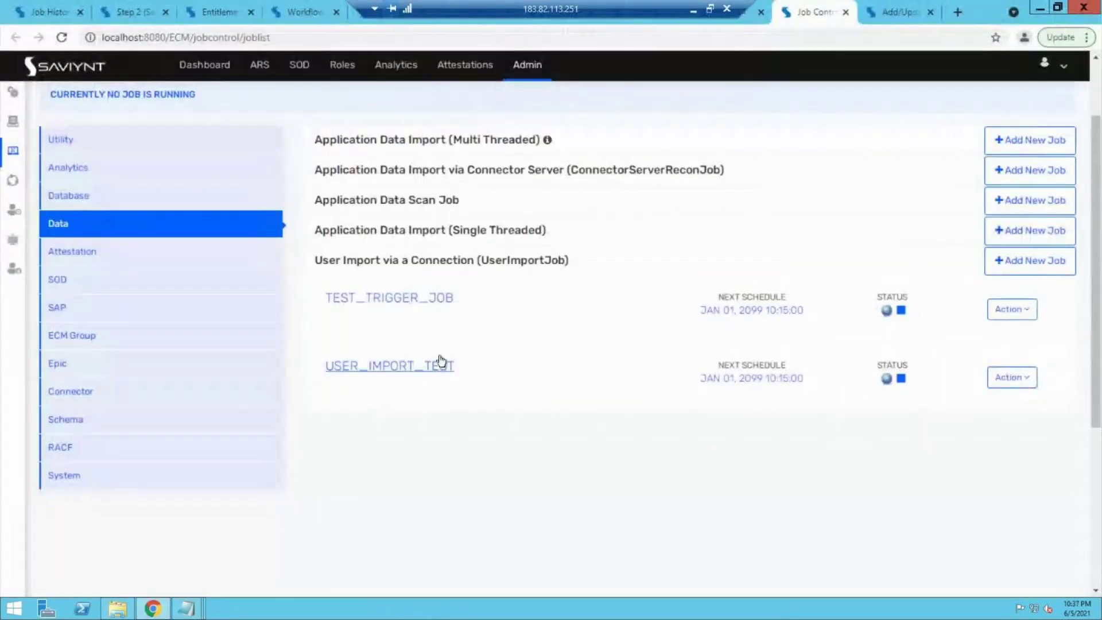
click(895, 11)
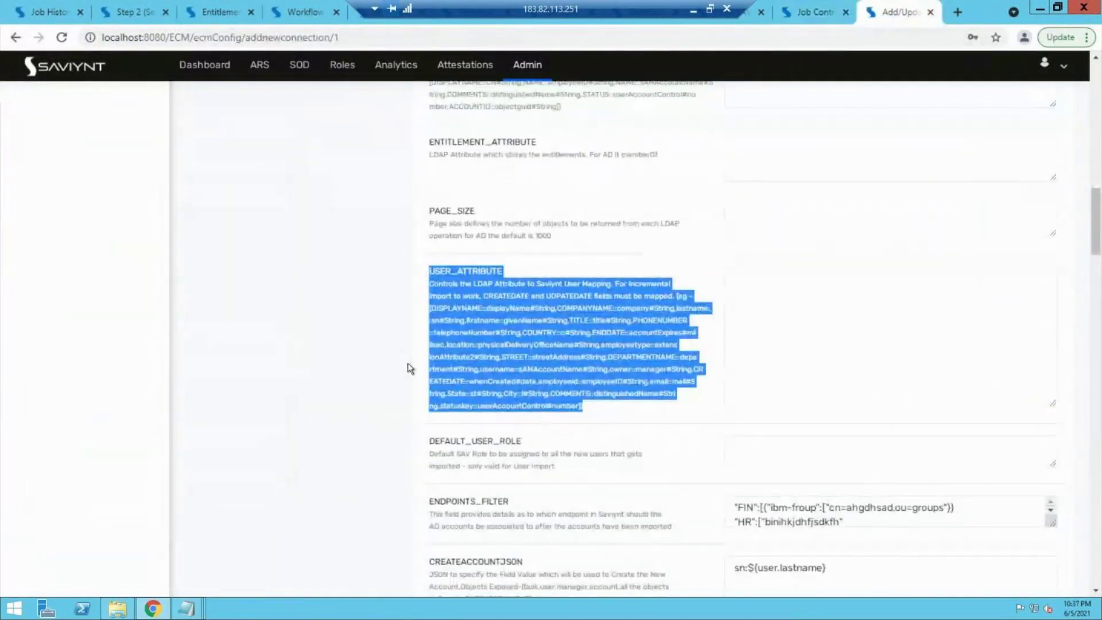
Step: Scroll the Test Con 1 form down to ACCOUNT_ATTRIBUTE and highlight its label
scroll(1099, 257, up, 3)
scroll(1100, 211, up, 8)
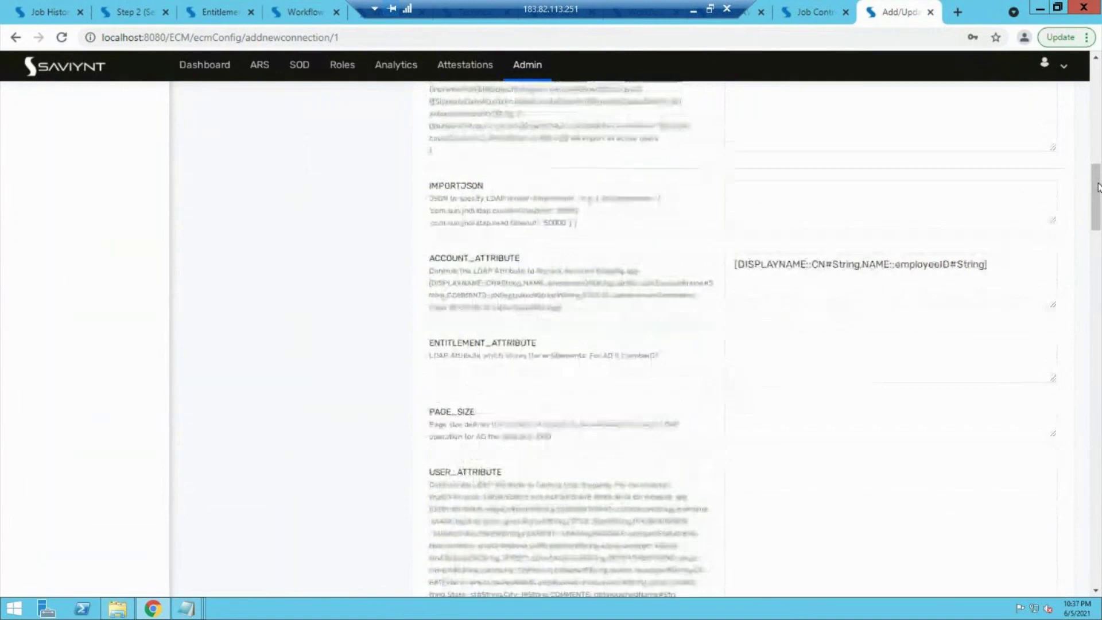
scroll(1098, 109, up, 3)
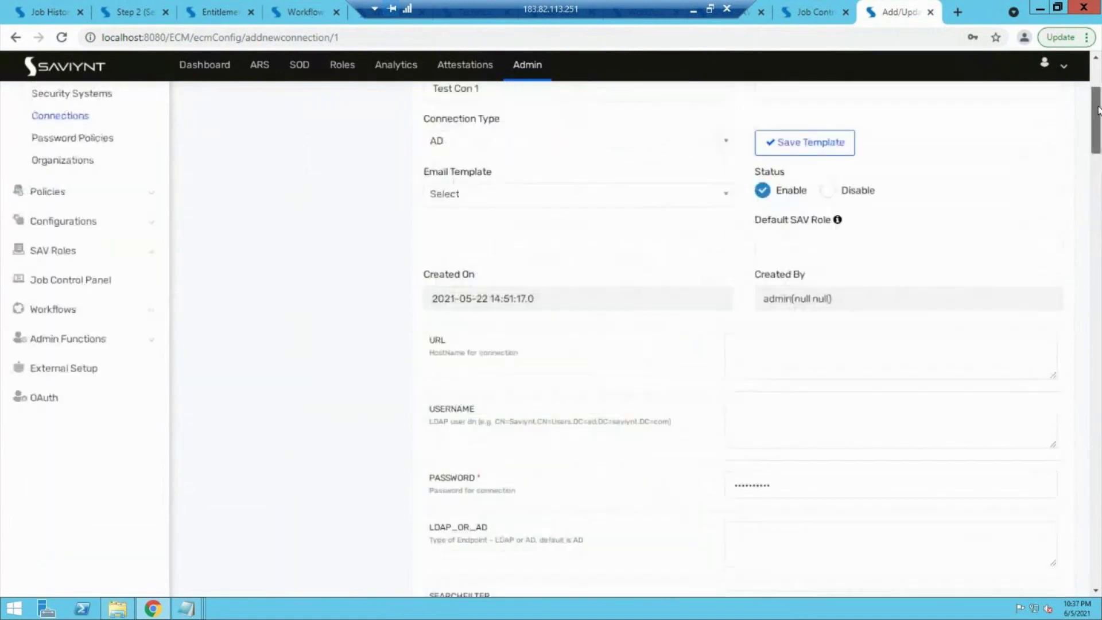
scroll(692, 210, down, 3)
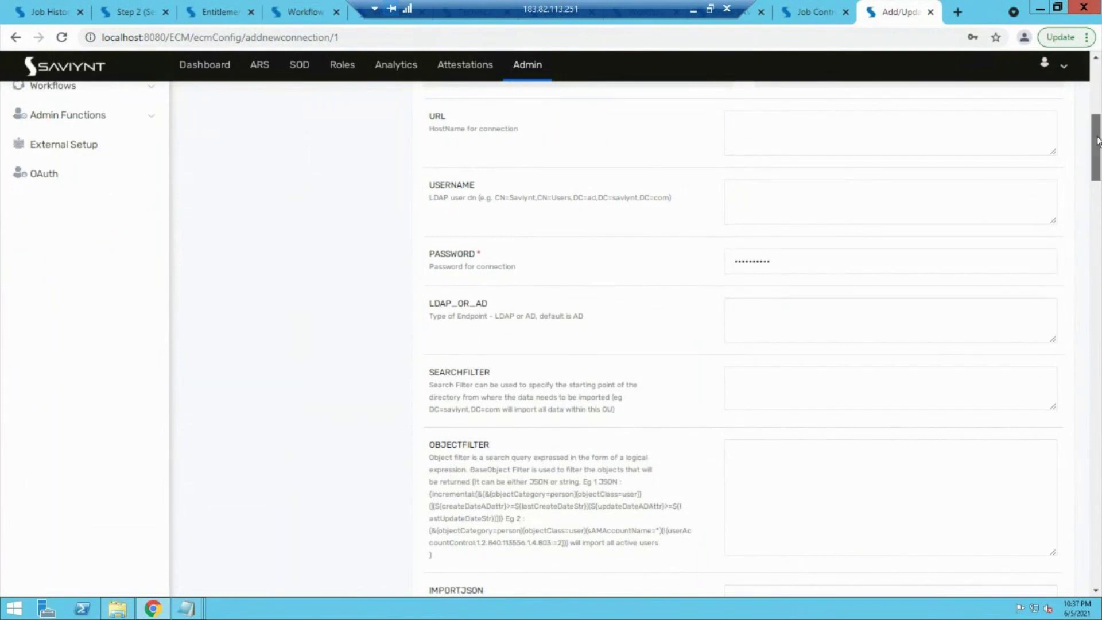
drag(1096, 149, 1096, 169)
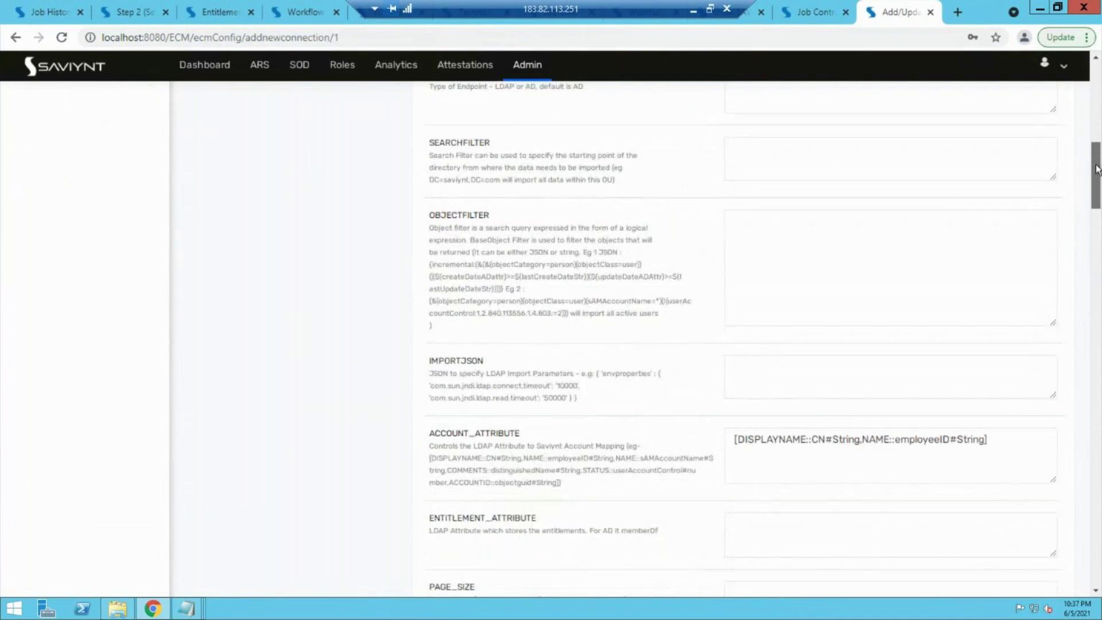
drag(1095, 177, 1096, 200)
drag(453, 174, 491, 174)
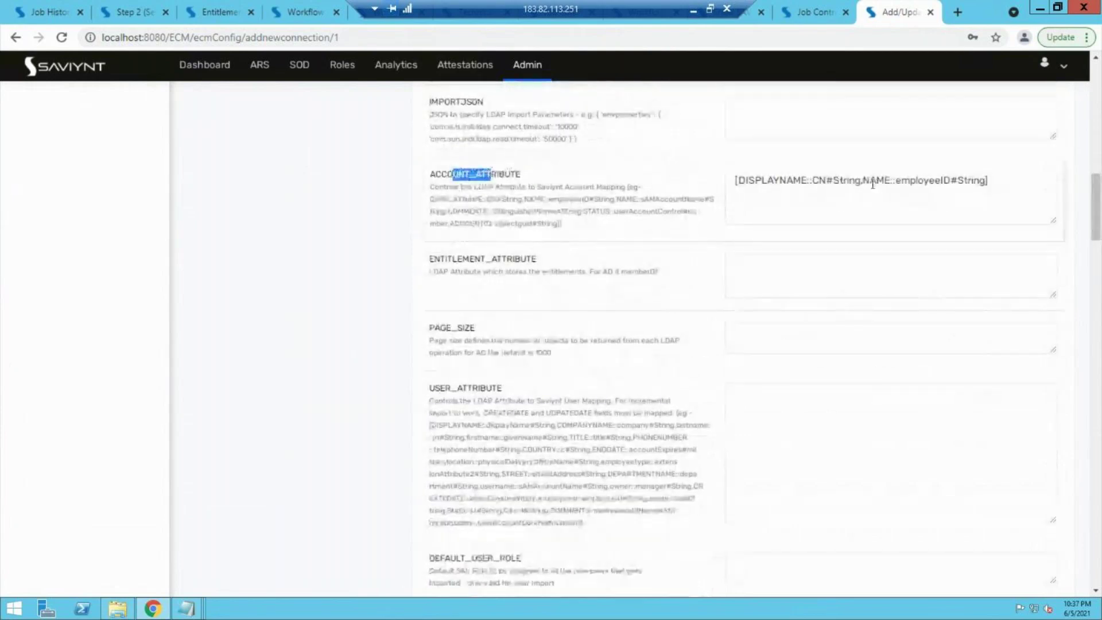
Step: Break ACCOUNT_ATTRIBUTE after 'CN#String,' so NAME::employeeID#String is on its own line, then minimise the remote session
click(843, 177)
double_click(818, 180)
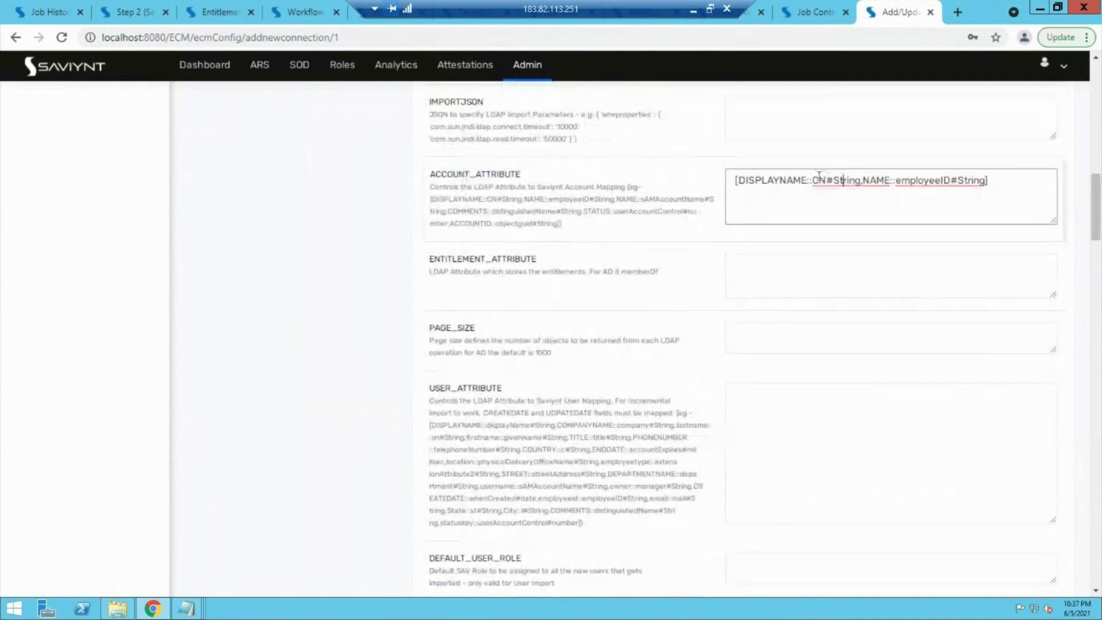
double_click(800, 179)
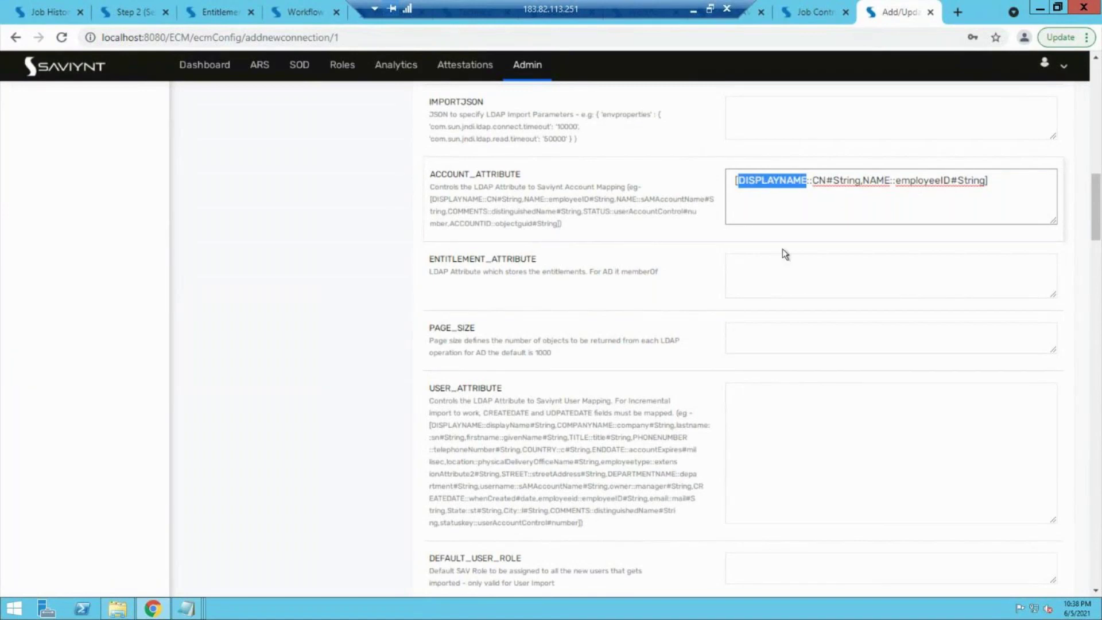
click(863, 182)
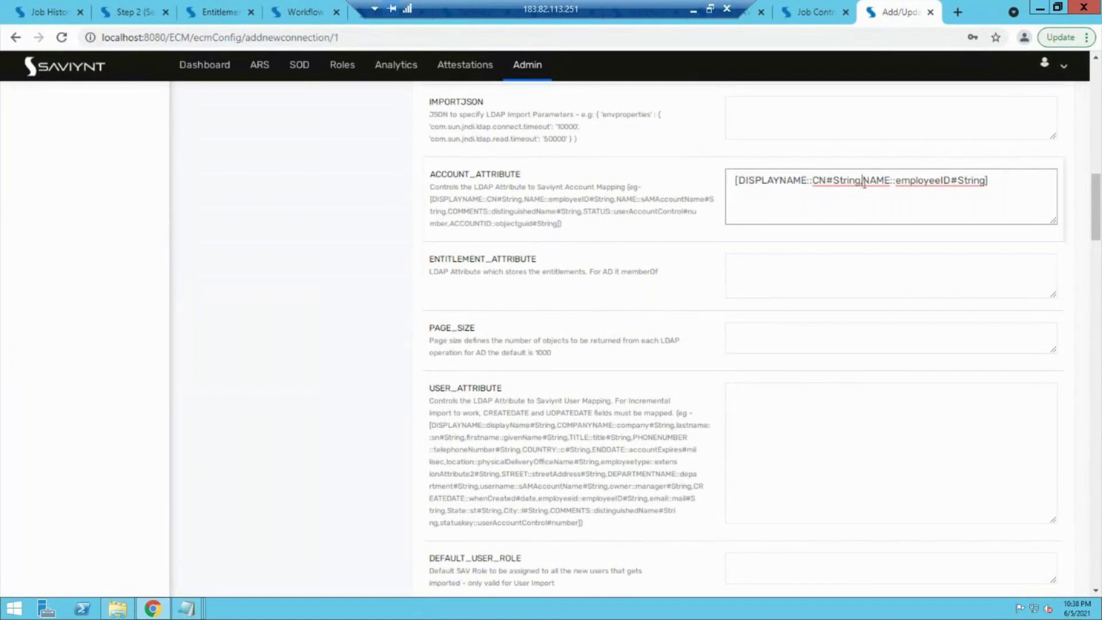
key(Return)
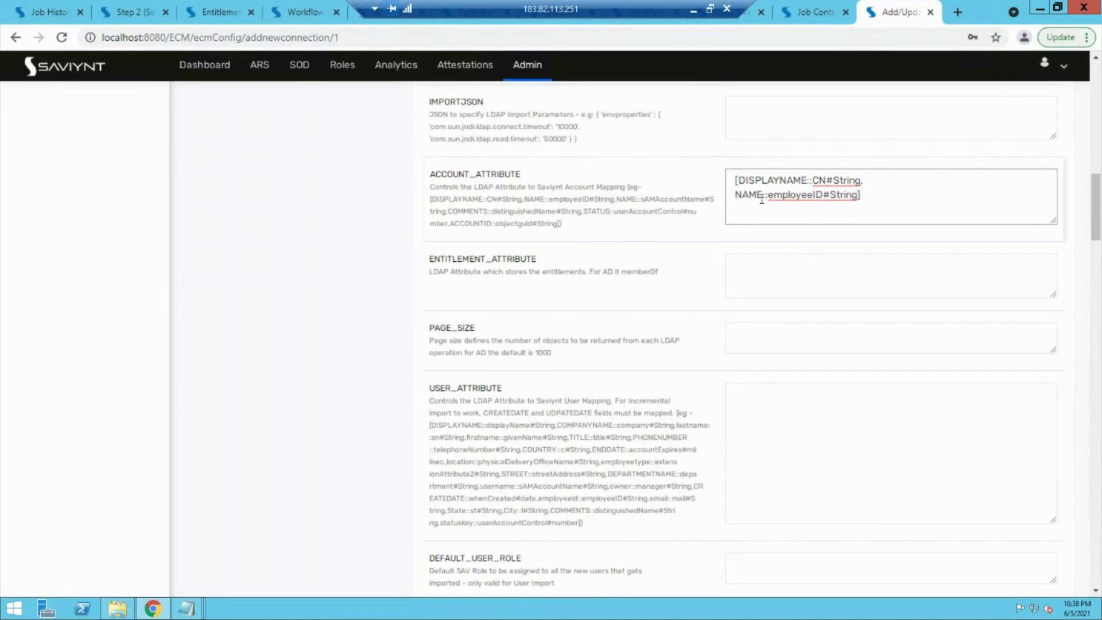
double_click(829, 182)
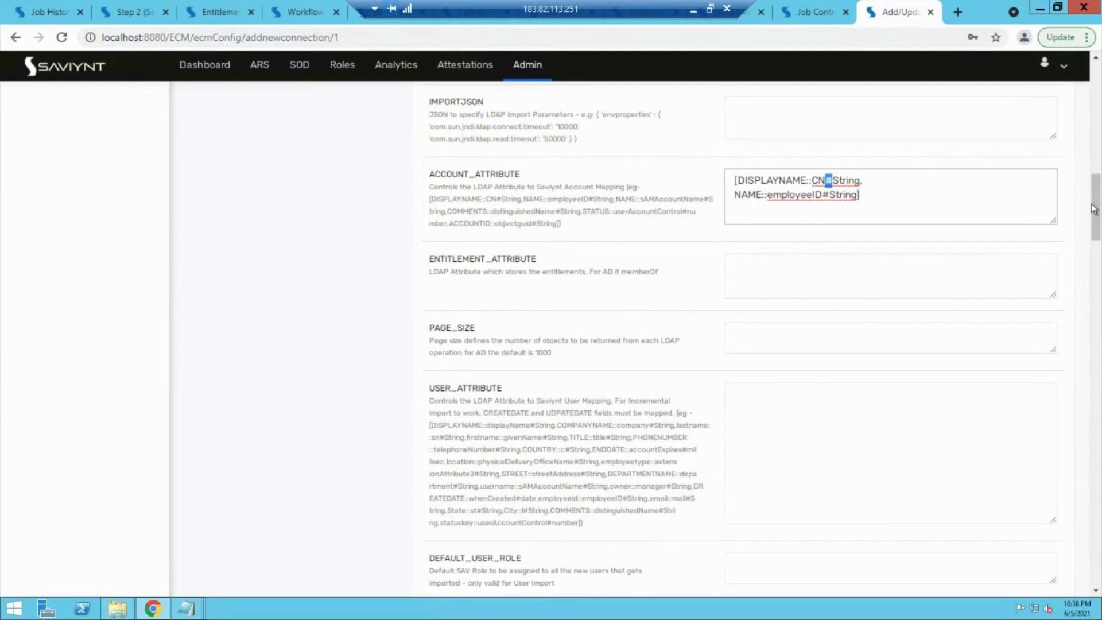
drag(1094, 217, 1099, 307)
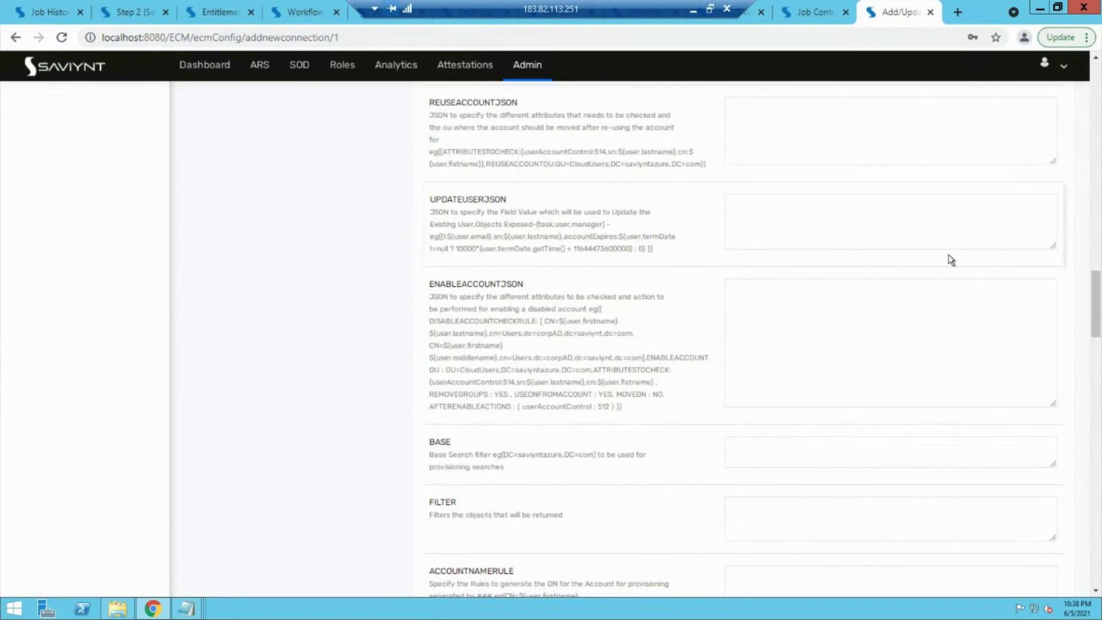
click(693, 10)
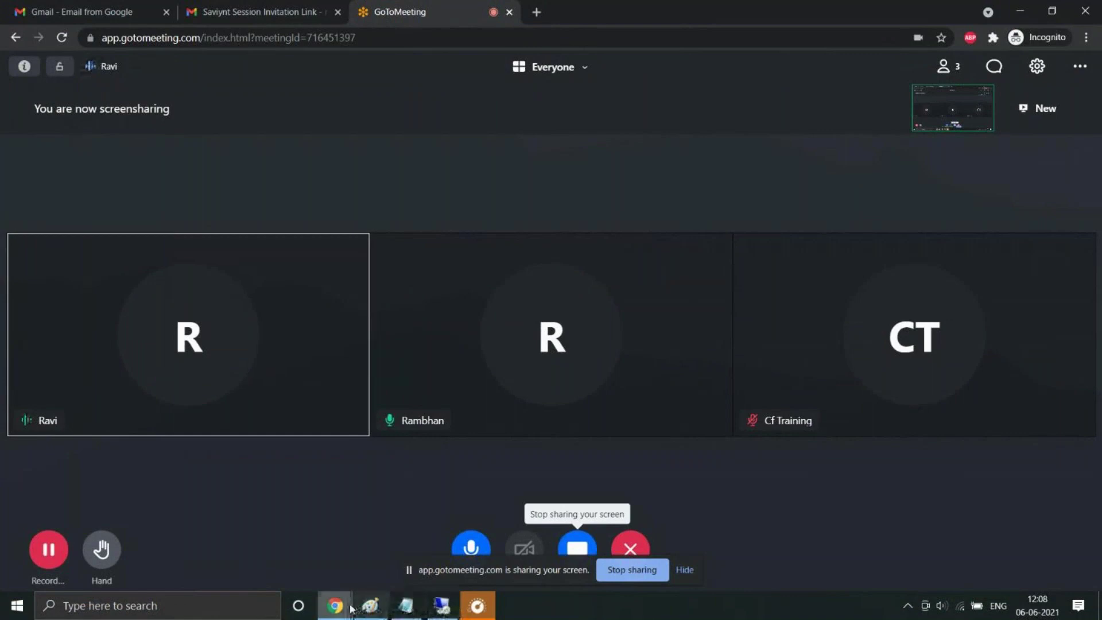
Step: Sketch a box inside the house, an arrow into it from the right box, and short lines, then minimise Paint
click(370, 607)
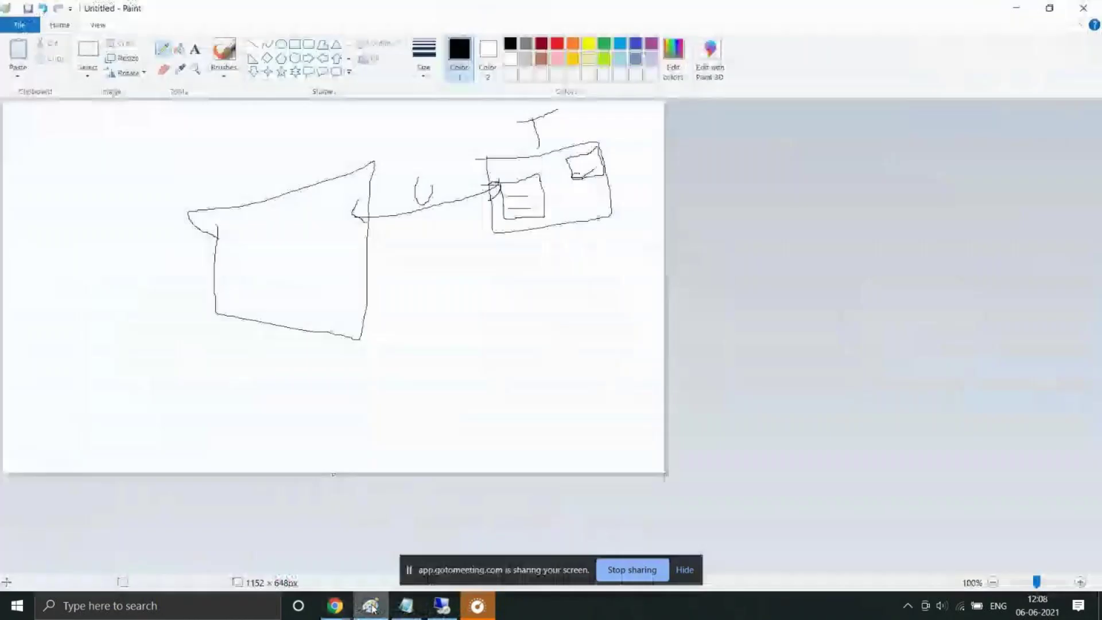
drag(554, 242, 566, 245)
mouse_move(266, 218)
mouse_down()
mouse_move(293, 296)
mouse_move(330, 286)
mouse_move(314, 232)
mouse_move(289, 241)
mouse_up()
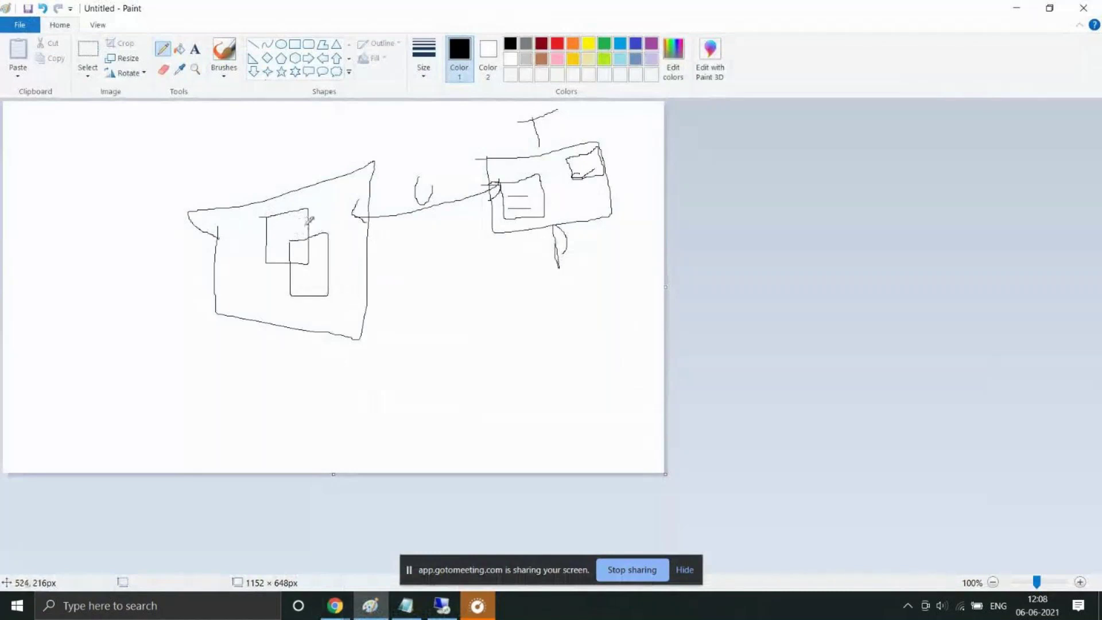
mouse_move(505, 184)
mouse_down()
mouse_move(326, 225)
mouse_move(339, 213)
mouse_move(324, 226)
mouse_move(344, 240)
mouse_move(330, 220)
mouse_move(291, 225)
mouse_move(294, 235)
mouse_move(298, 216)
mouse_up()
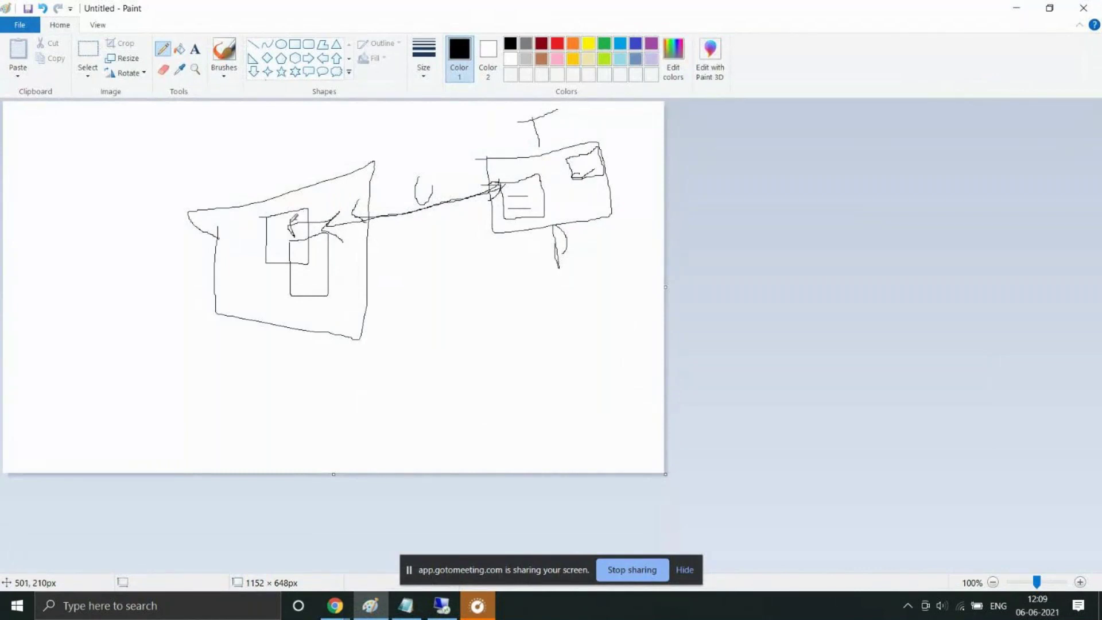
drag(271, 235, 291, 238)
mouse_move(130, 278)
mouse_down()
mouse_move(194, 263)
mouse_move(197, 279)
mouse_up()
drag(230, 272, 244, 272)
click(1030, 8)
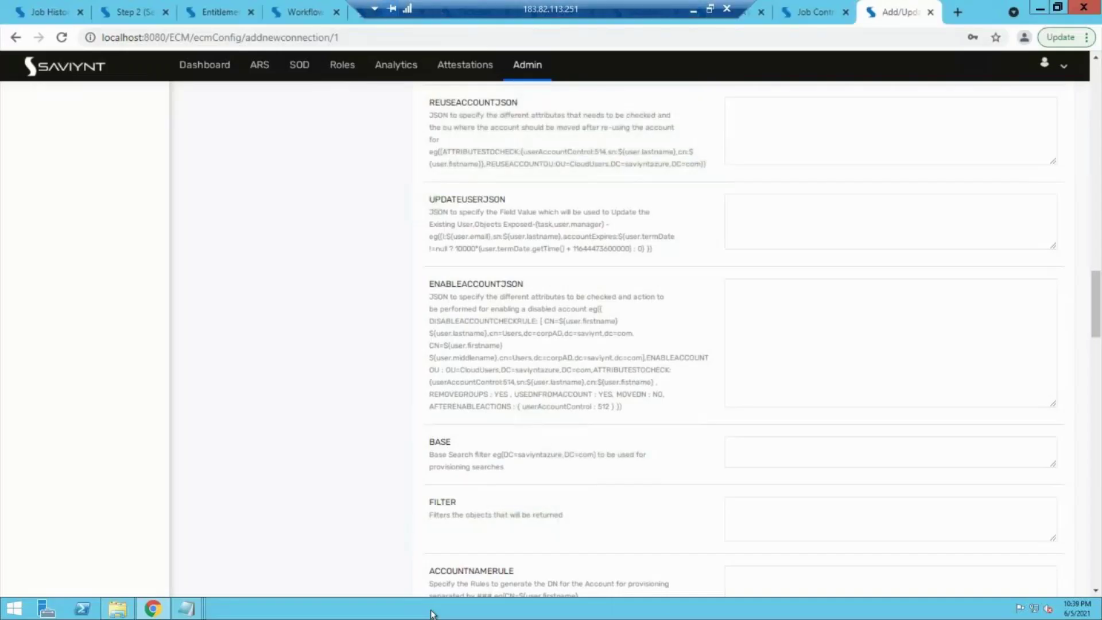
Step: Glance at the Workflow tab, then scroll the connection form down to its group mapping settings
click(308, 7)
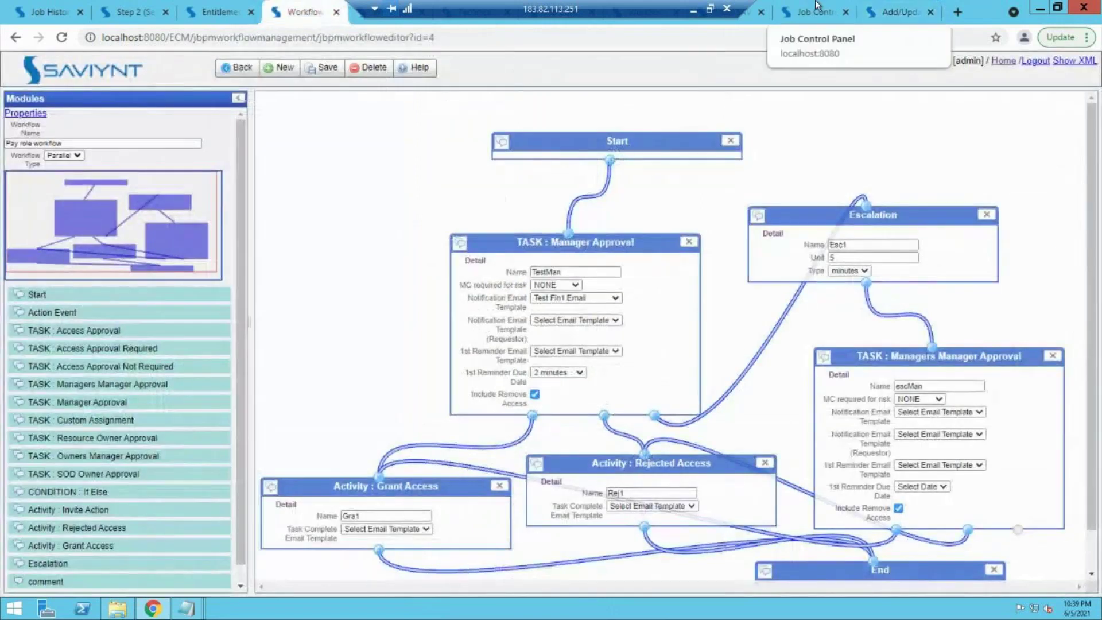
click(874, 9)
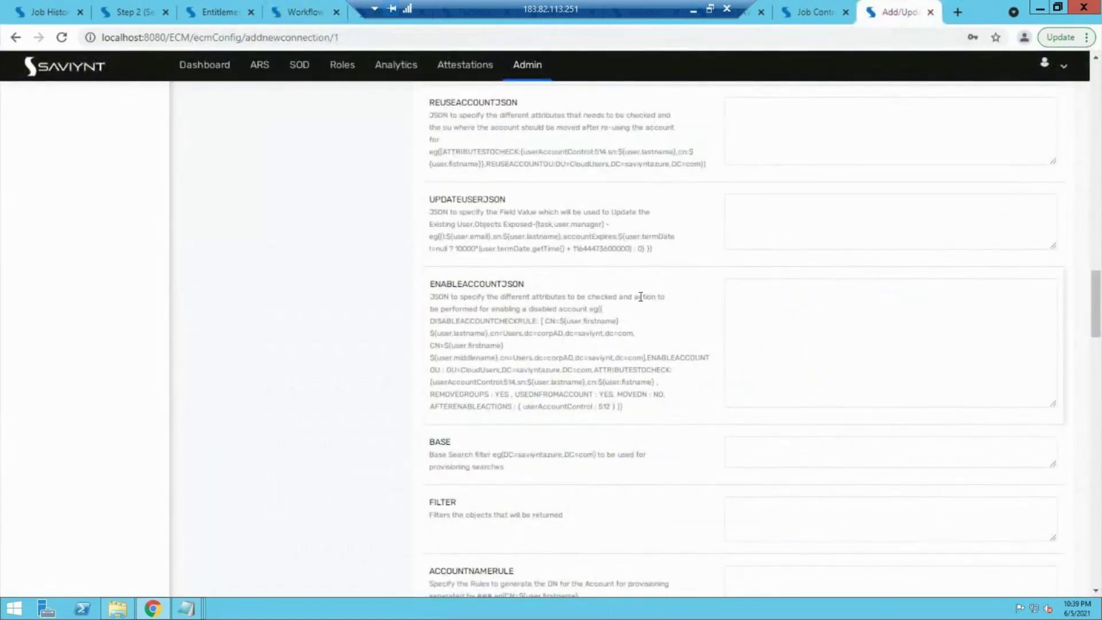
scroll(640, 296, down, 1)
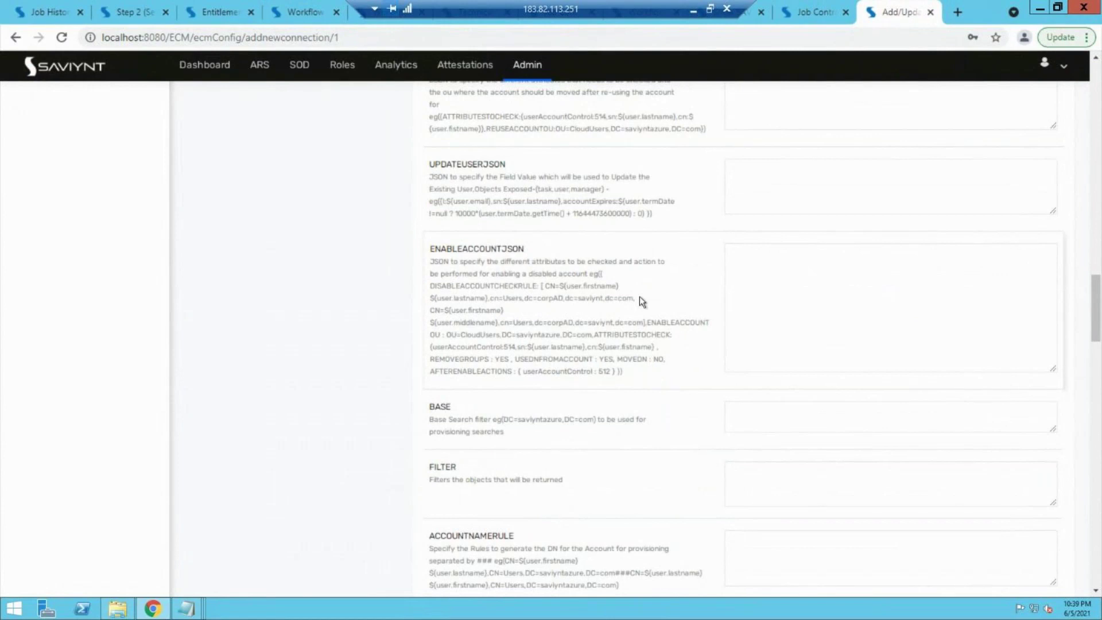
drag(1096, 338, 1094, 424)
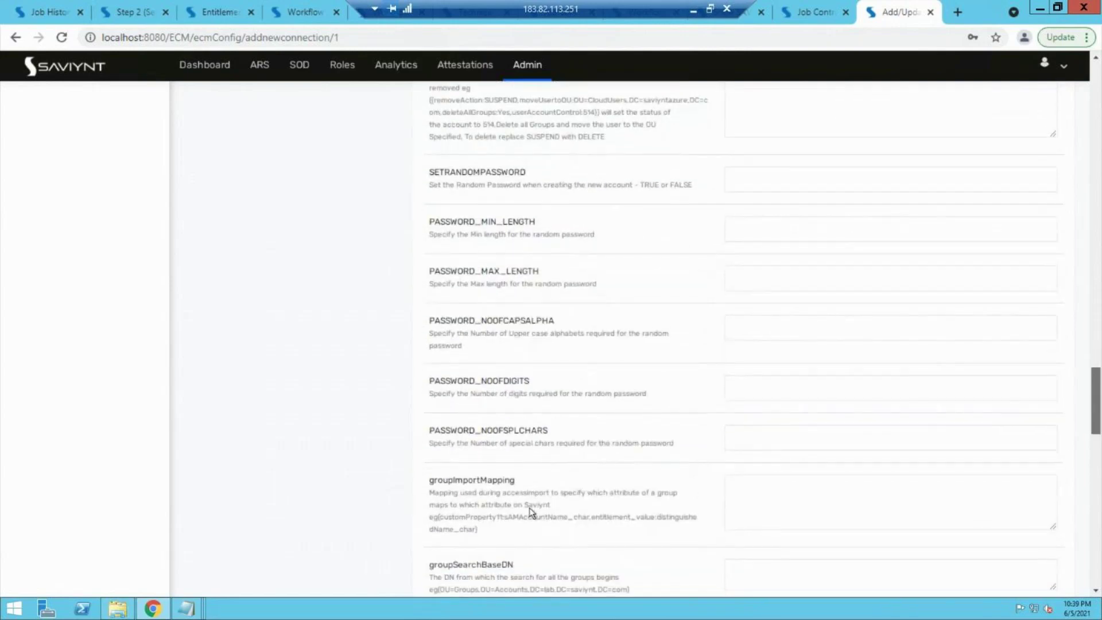
scroll(520, 483, down, 1)
Step: Highlight the groupImportMapping and groupSearchBaseDN settings, then return to Job Control's Data jobs
drag(521, 479, 426, 425)
click(521, 417)
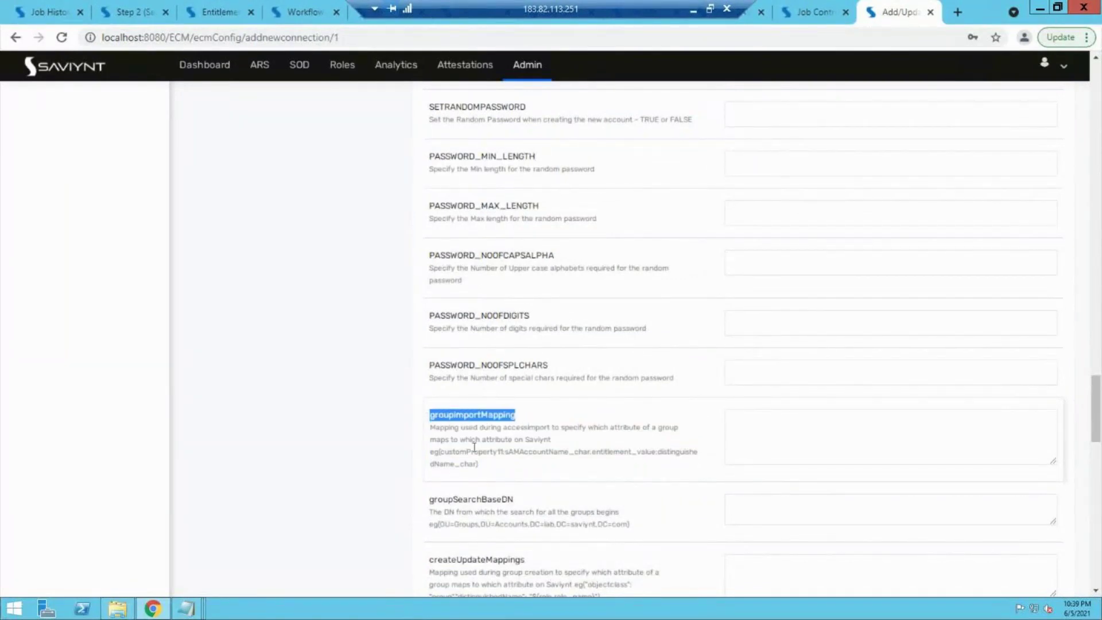
drag(517, 501, 424, 507)
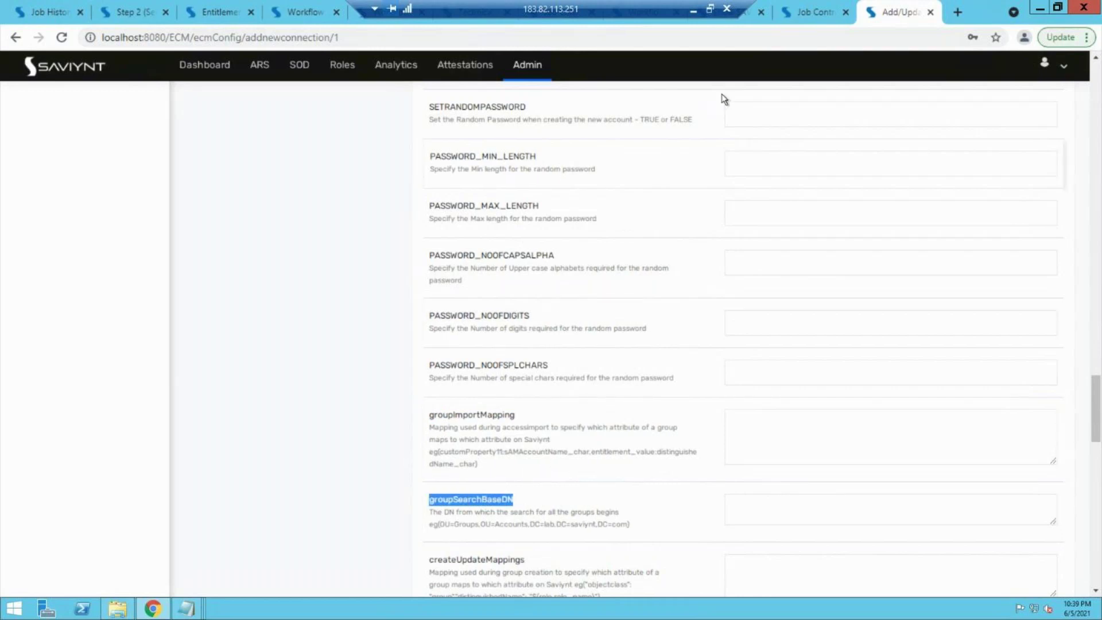
click(801, 8)
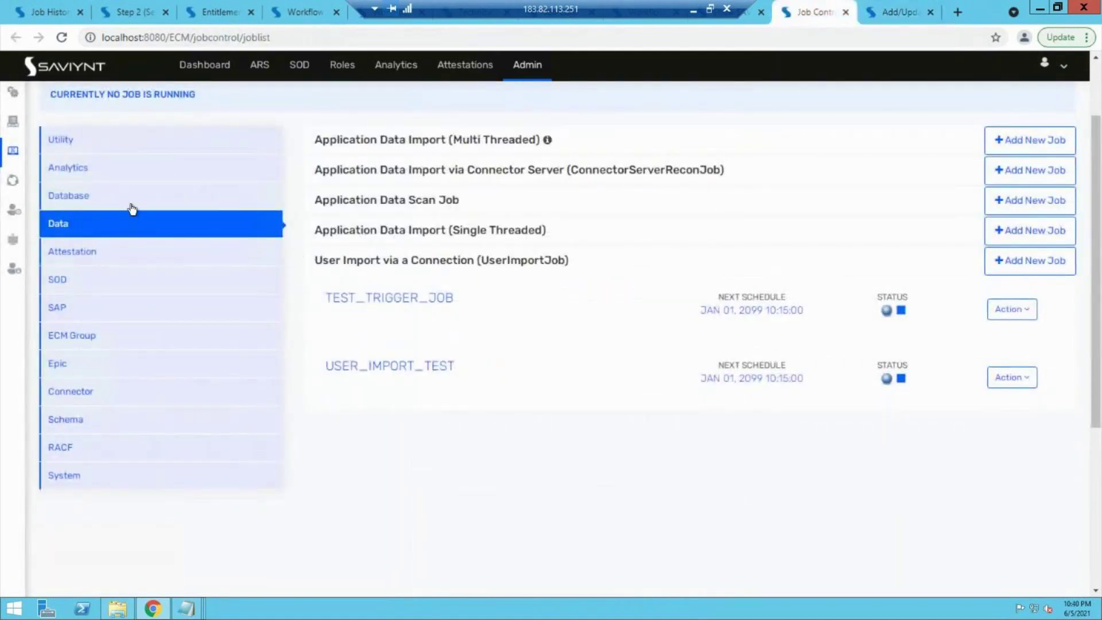
Step: Expand Application Data Import (Single Threaded) to show TEST_1223232, then bring up the Pay role workflow
click(413, 228)
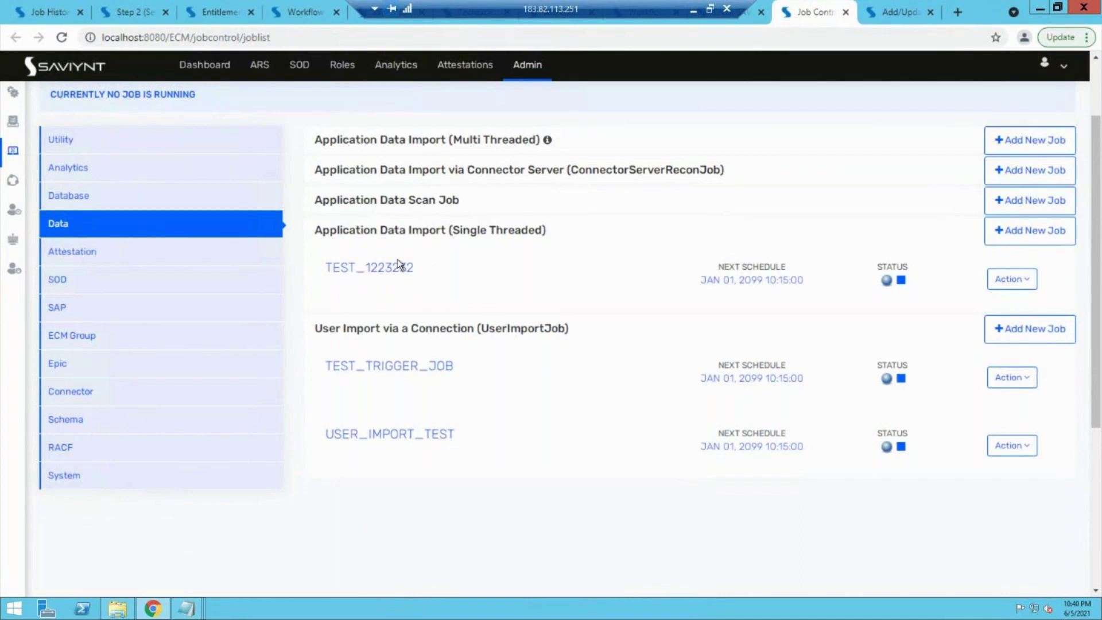
click(915, 7)
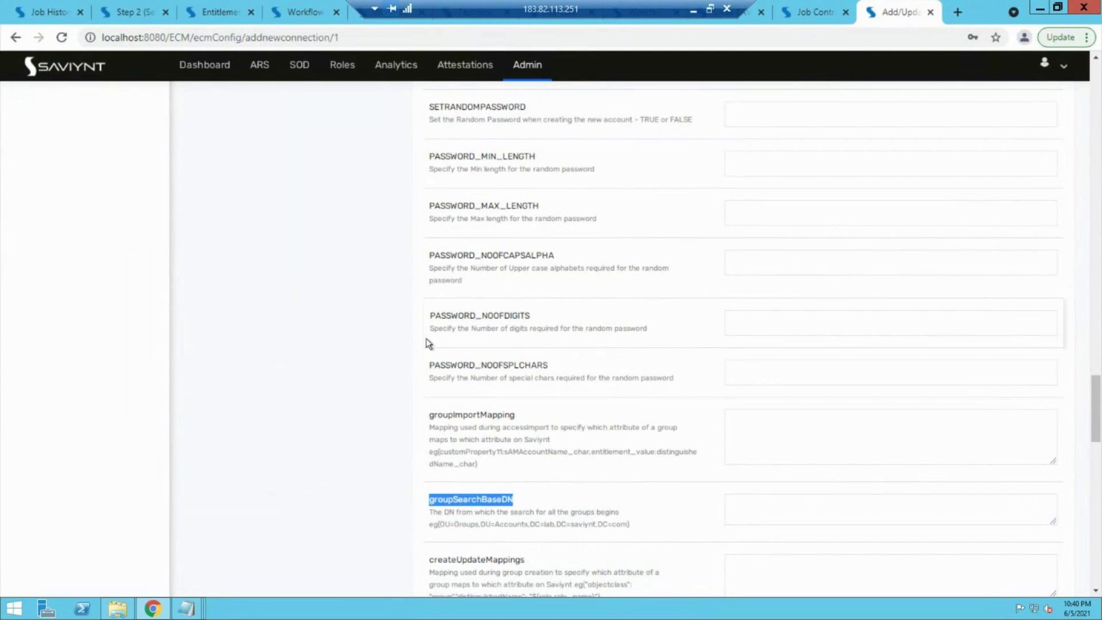
click(825, 6)
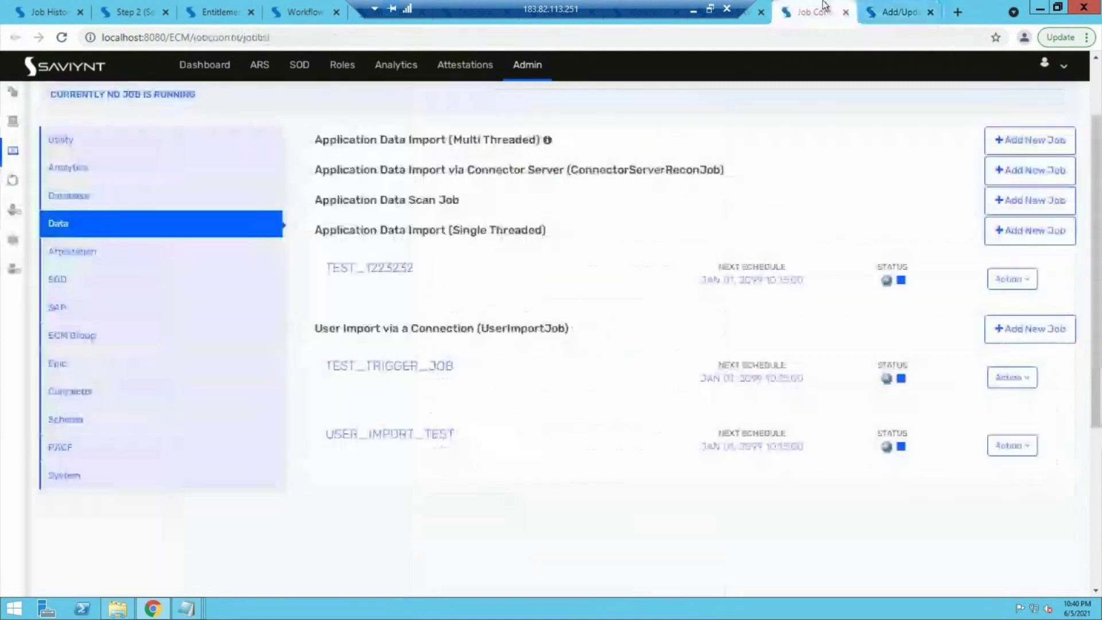
click(306, 12)
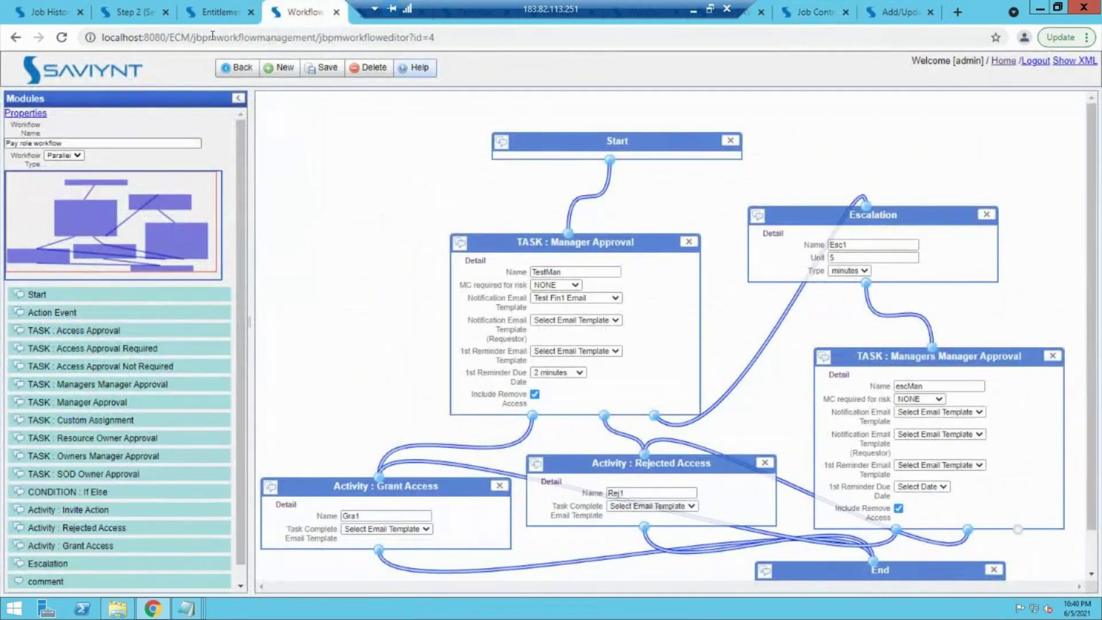
Step: Go from the Pay role workflow through Identity Repository Users to the four-system Security System List
click(236, 67)
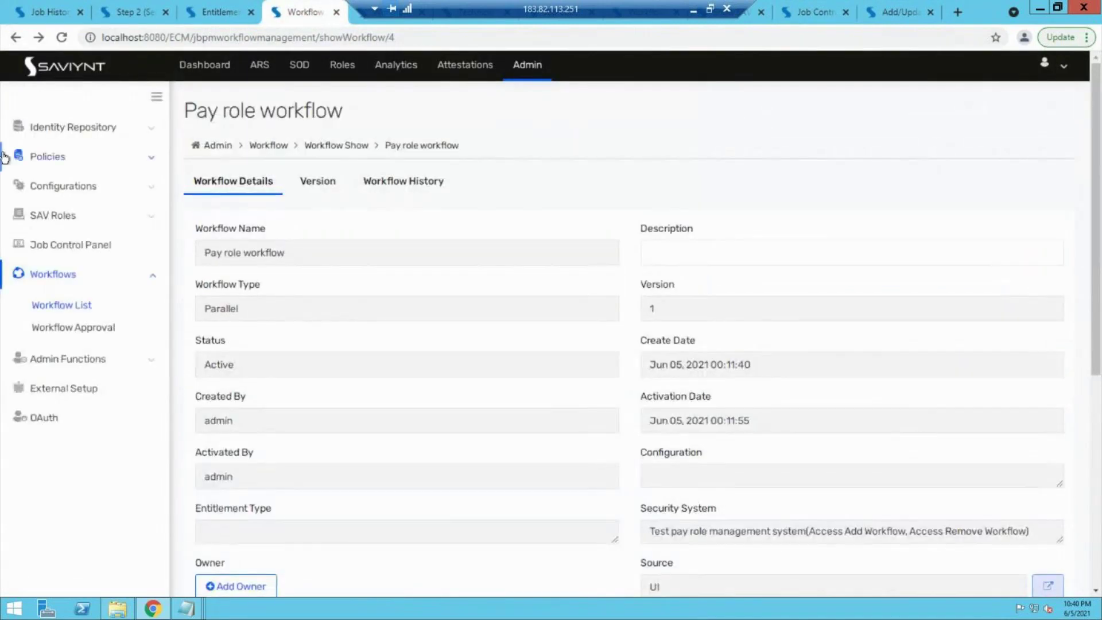
click(72, 128)
click(49, 179)
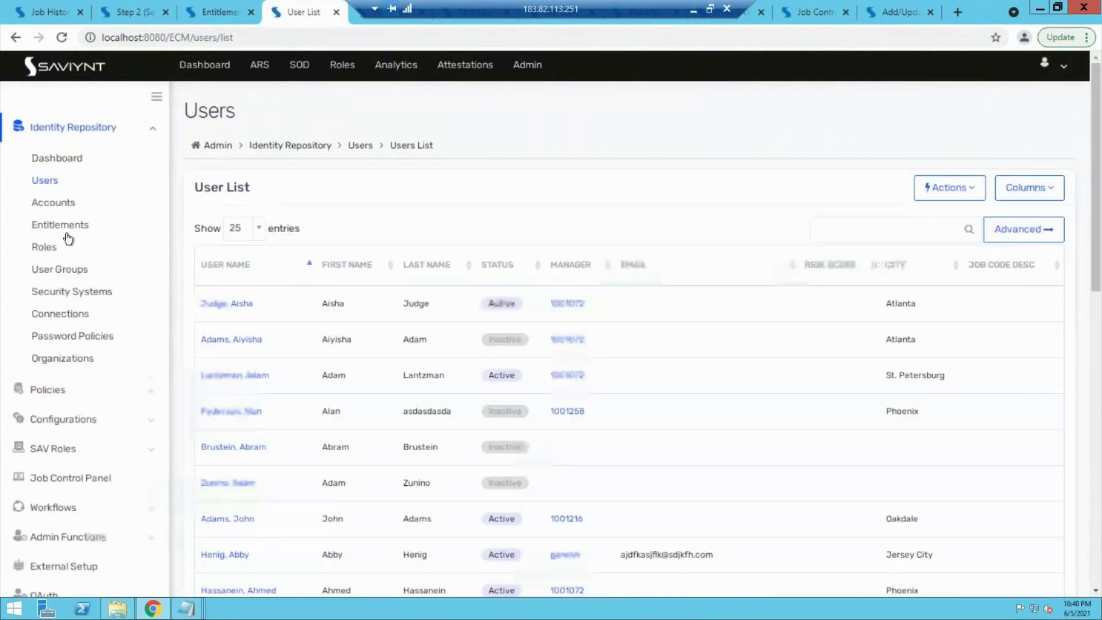
click(71, 291)
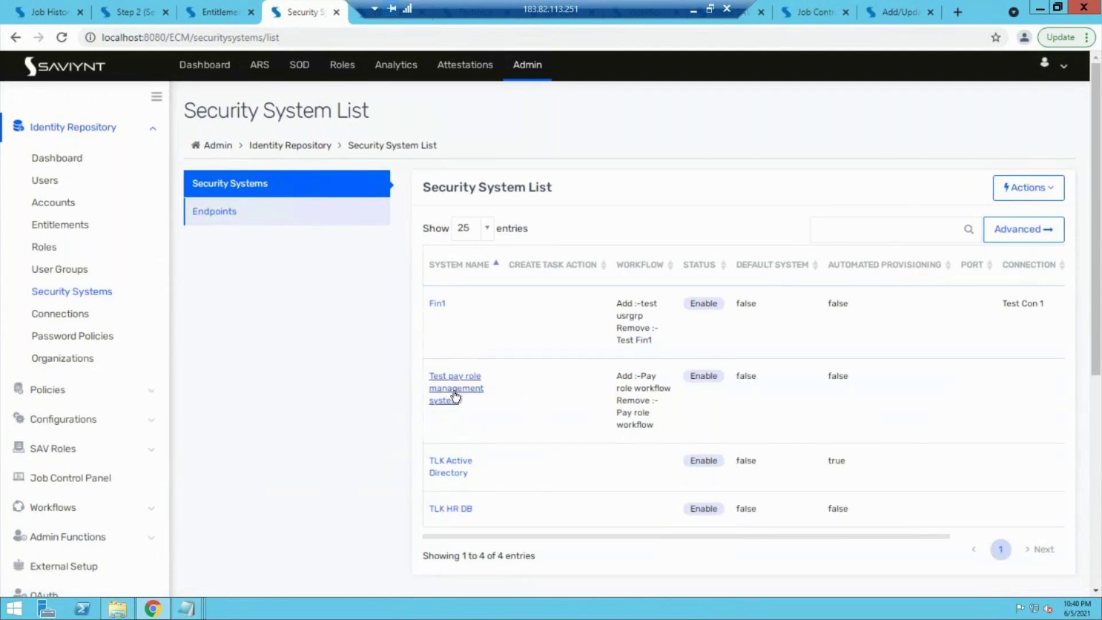
Step: Set the Test pay role management system's connection to Test Con 1 and view its endpoints
click(452, 390)
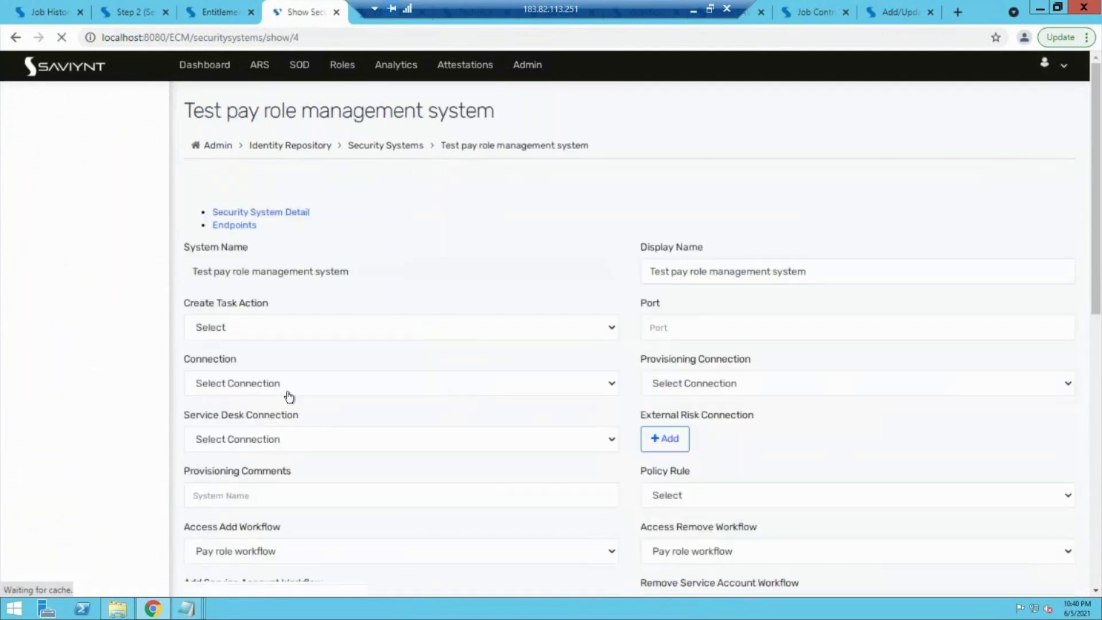
click(292, 364)
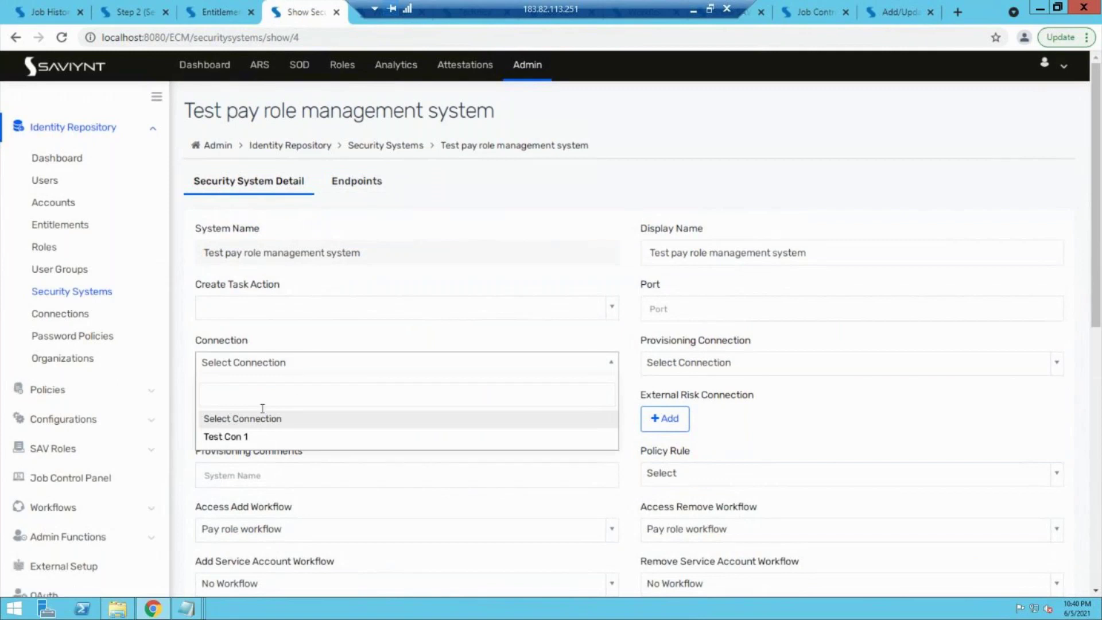
click(240, 437)
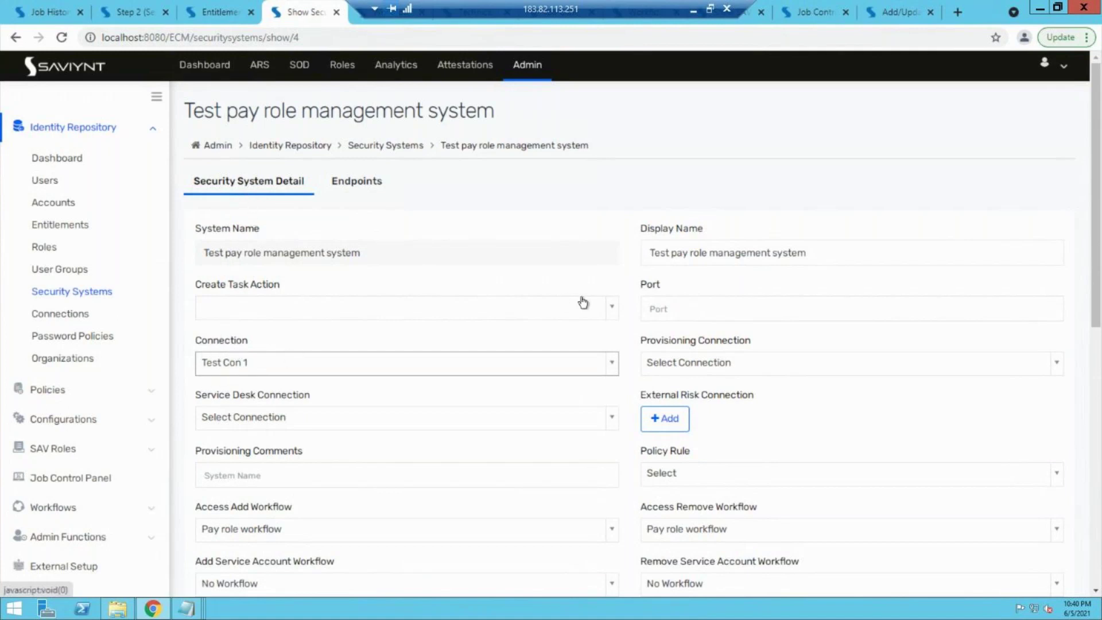
click(350, 187)
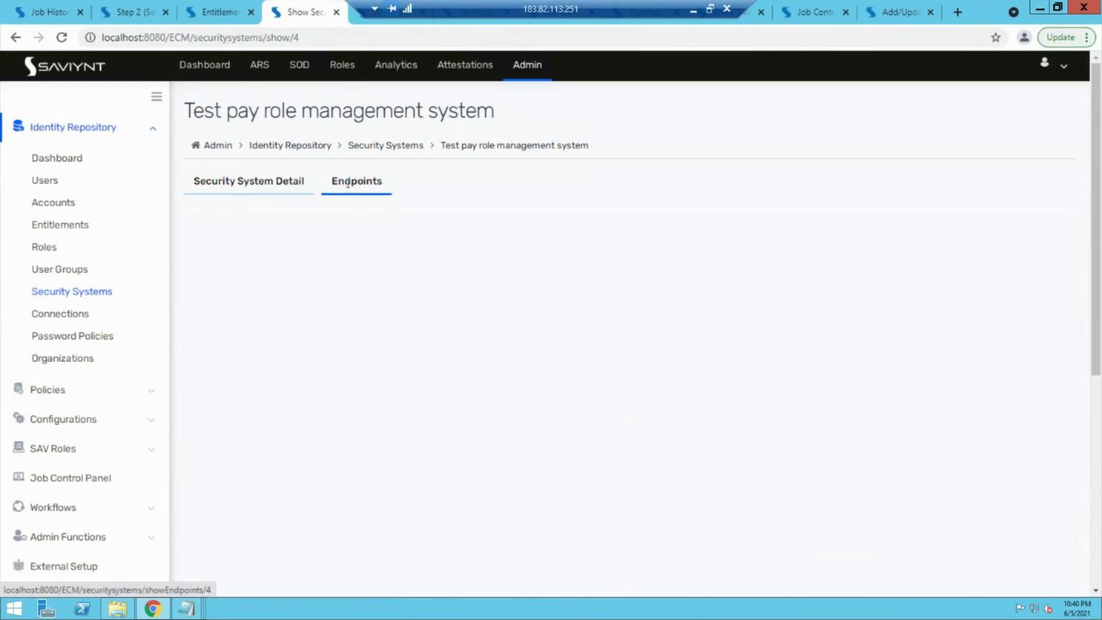
Step: Review the Payrole management endpoint's Accounts, Entitlements and Entitlement Type, then minimize the remote desktop
click(237, 346)
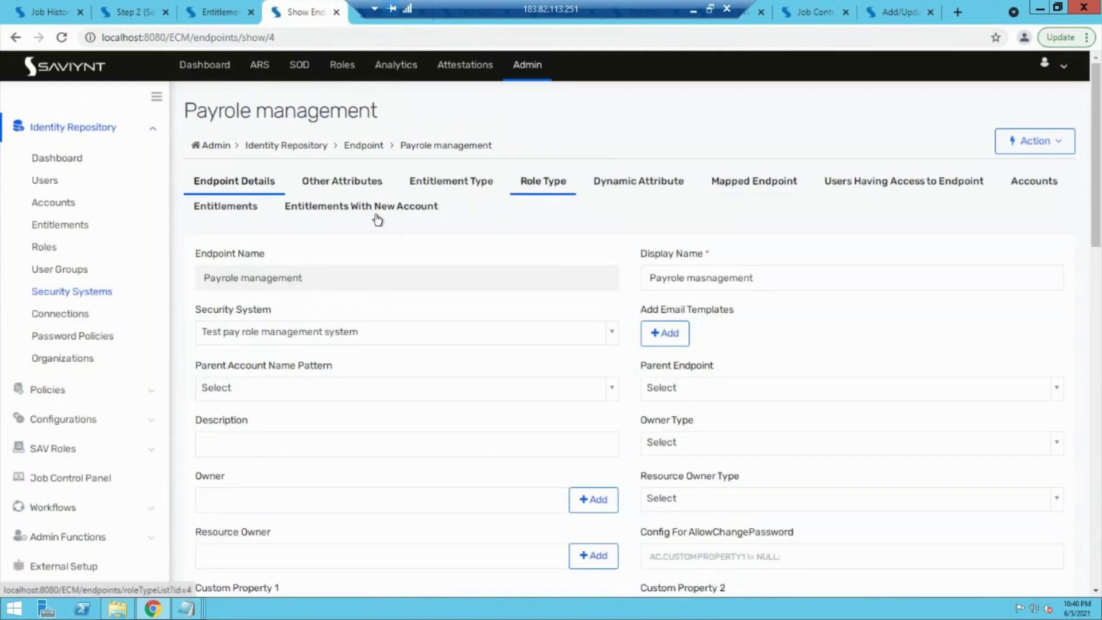
click(1059, 182)
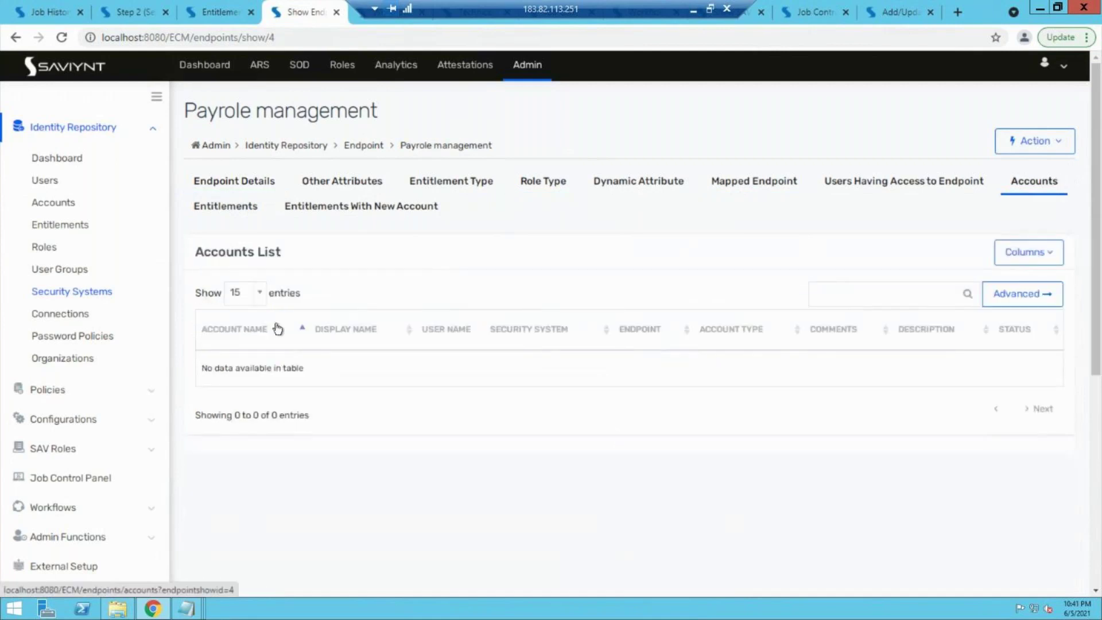
click(233, 214)
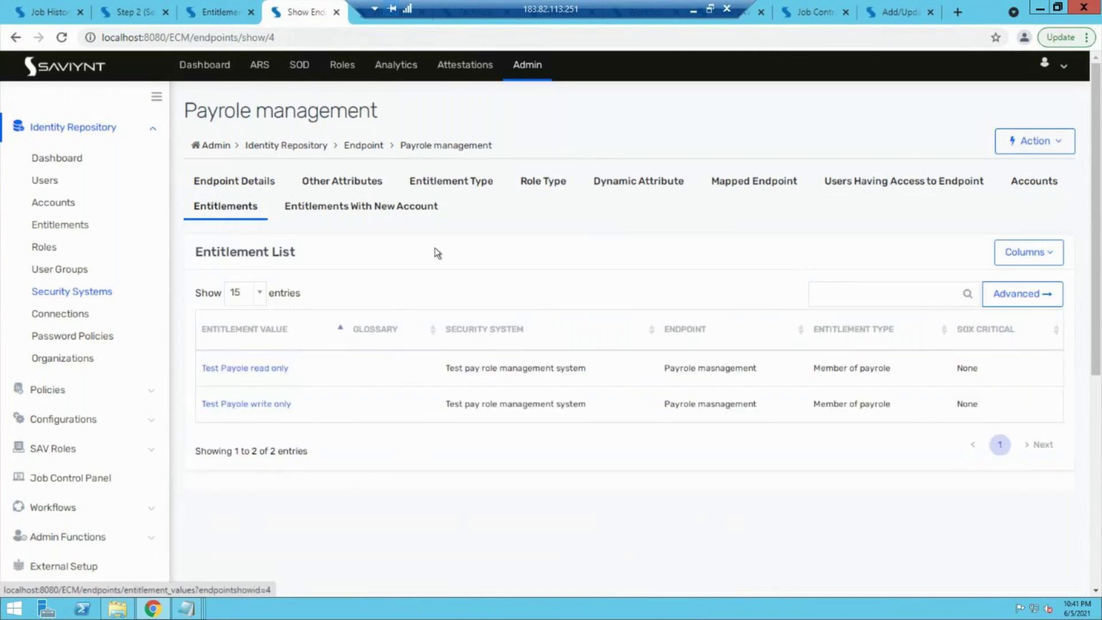
click(452, 180)
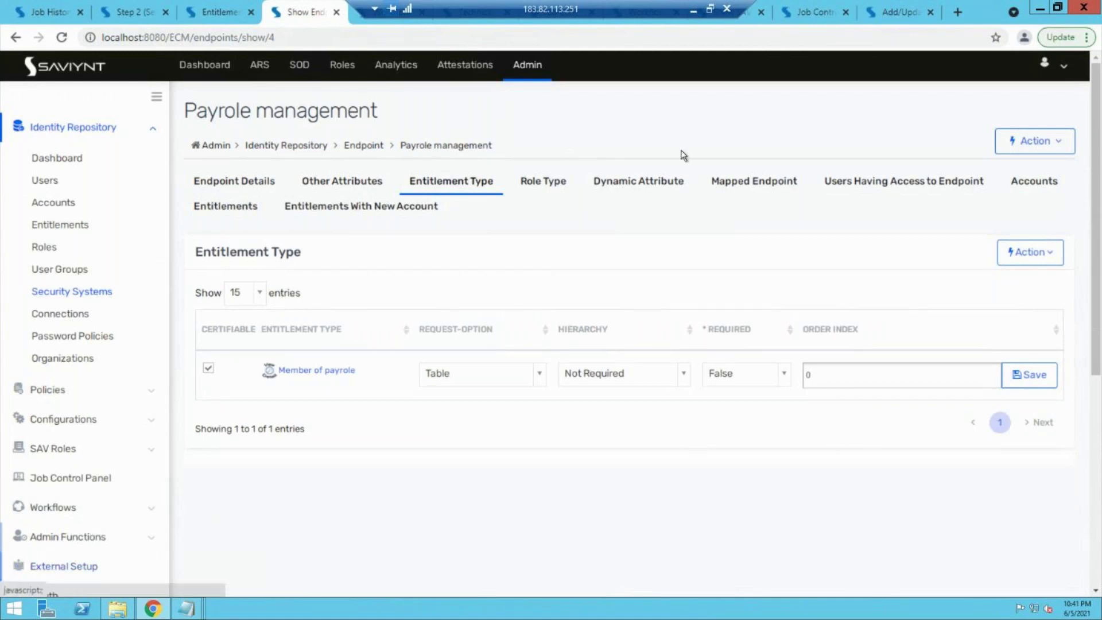
click(692, 10)
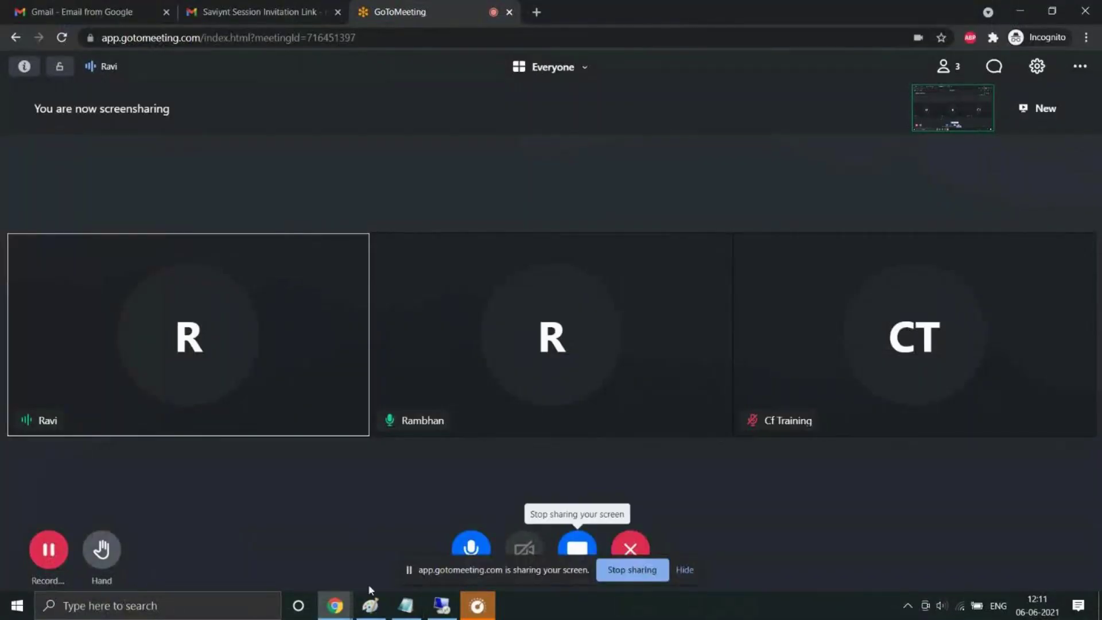
Step: Draw pencil strokes in Paint joining the left figure and house to the right box
click(370, 604)
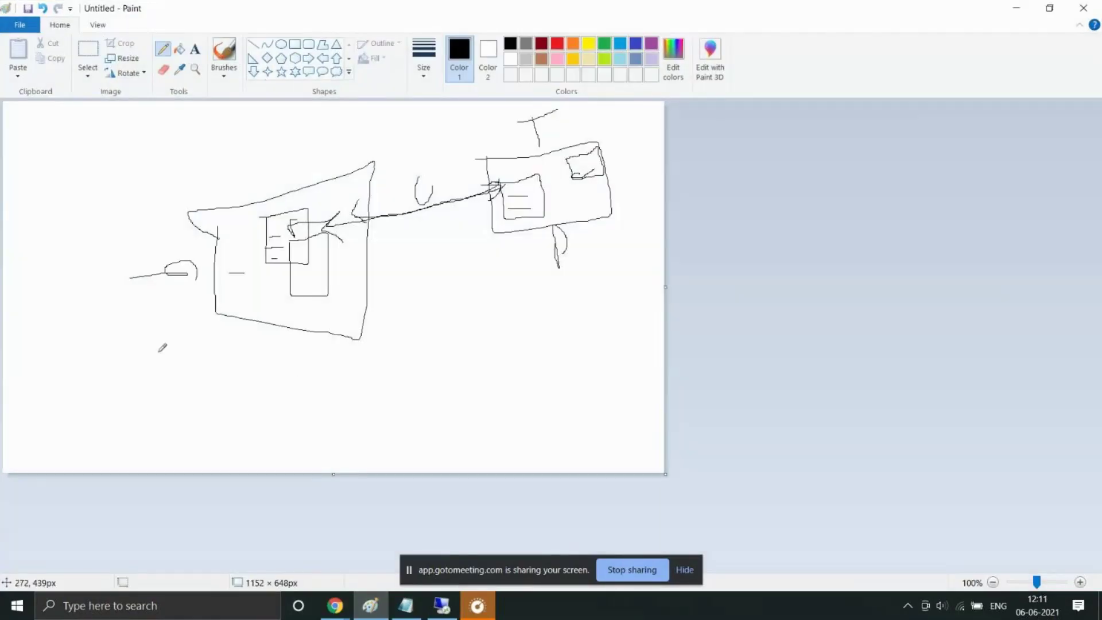
mouse_move(117, 303)
mouse_down()
mouse_move(198, 283)
mouse_move(219, 285)
mouse_move(218, 297)
mouse_up()
mouse_move(228, 257)
mouse_down()
mouse_move(373, 162)
mouse_move(273, 230)
mouse_up()
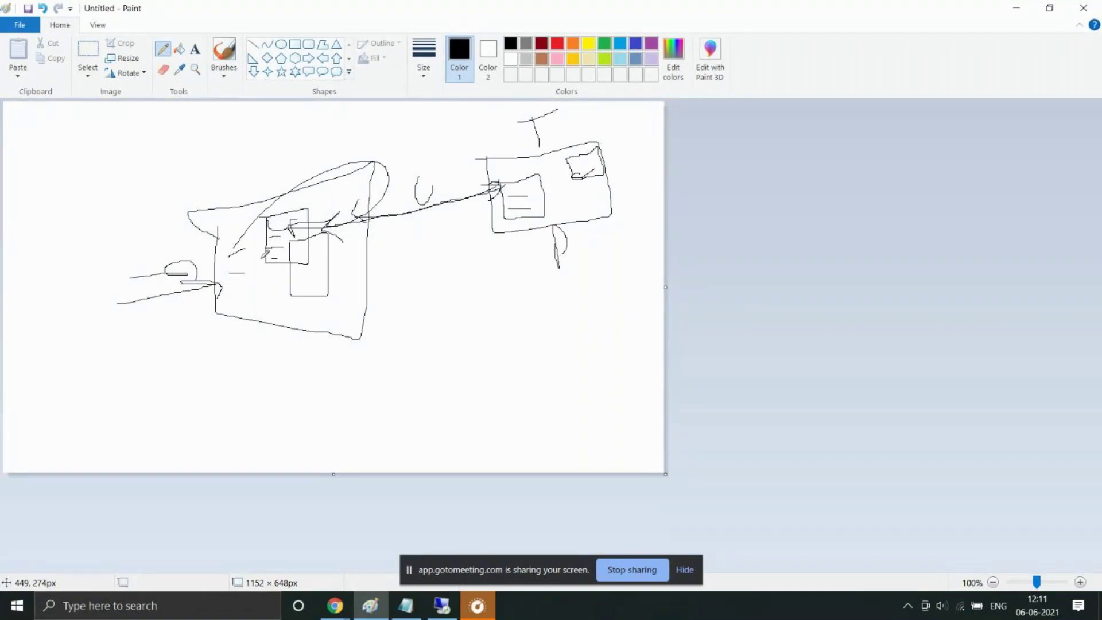
mouse_move(304, 236)
mouse_down()
mouse_move(546, 163)
mouse_move(506, 164)
mouse_up()
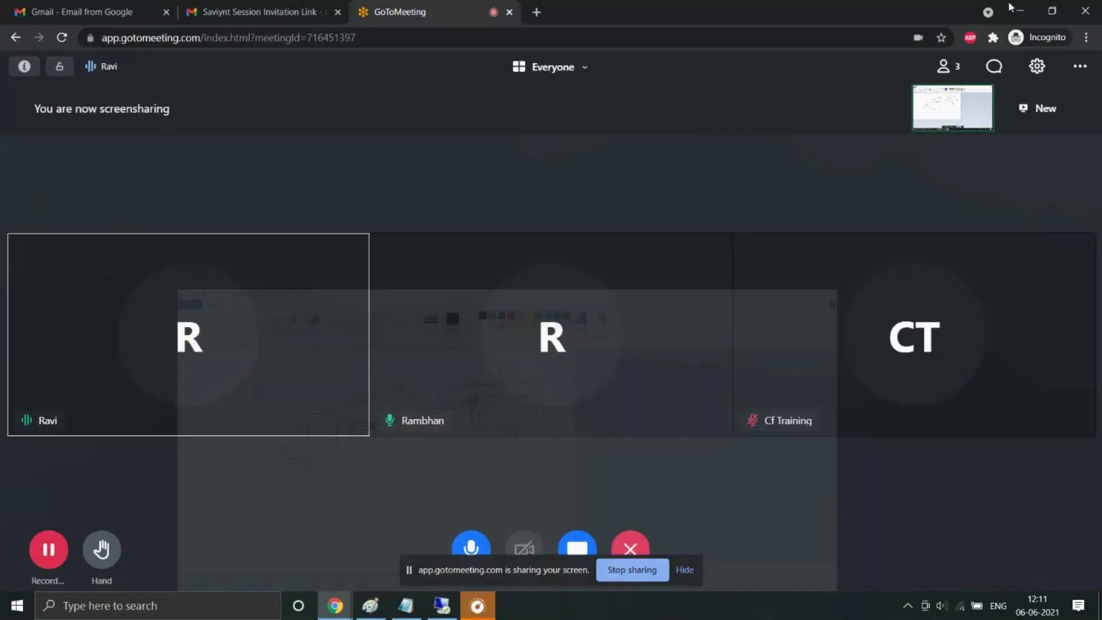
click(1015, 8)
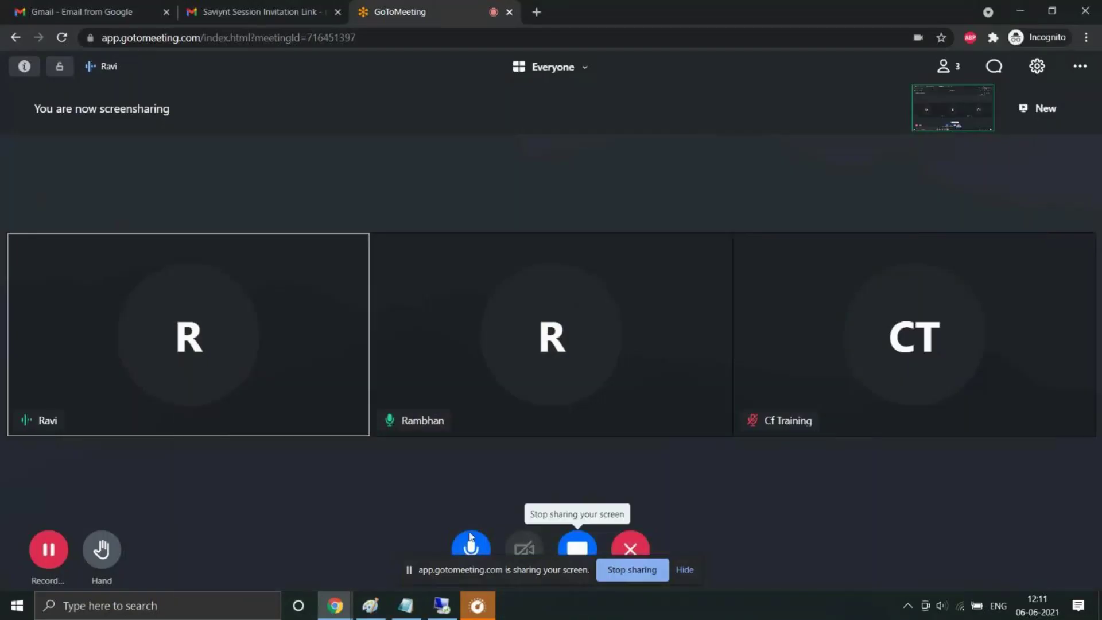
click(441, 606)
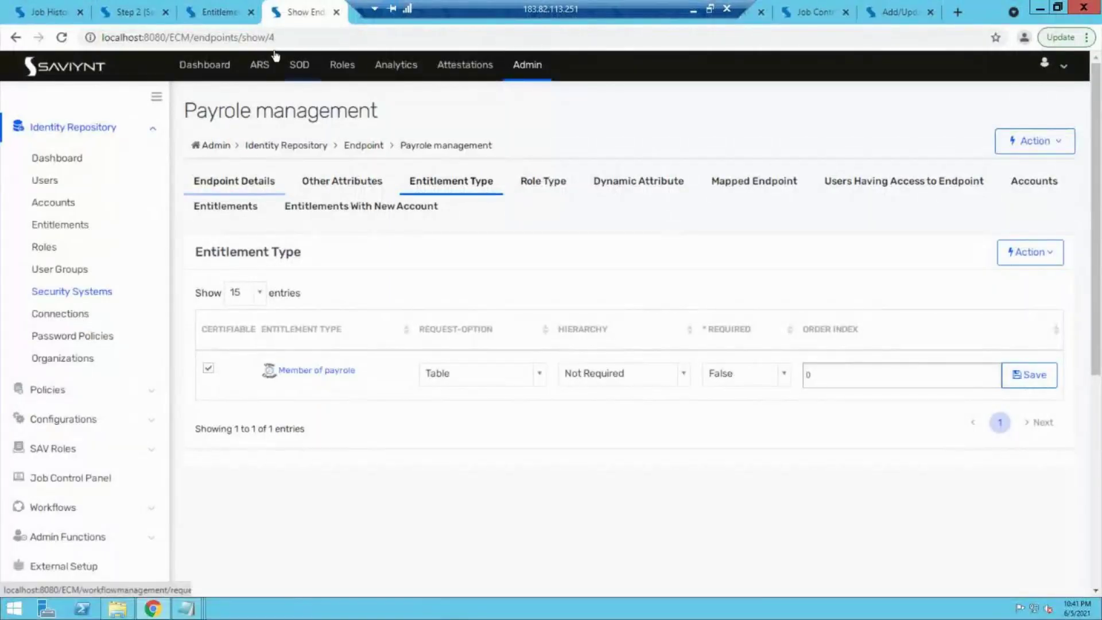
Step: Go from the ARS home page to Request Access for Others and its user list
click(259, 65)
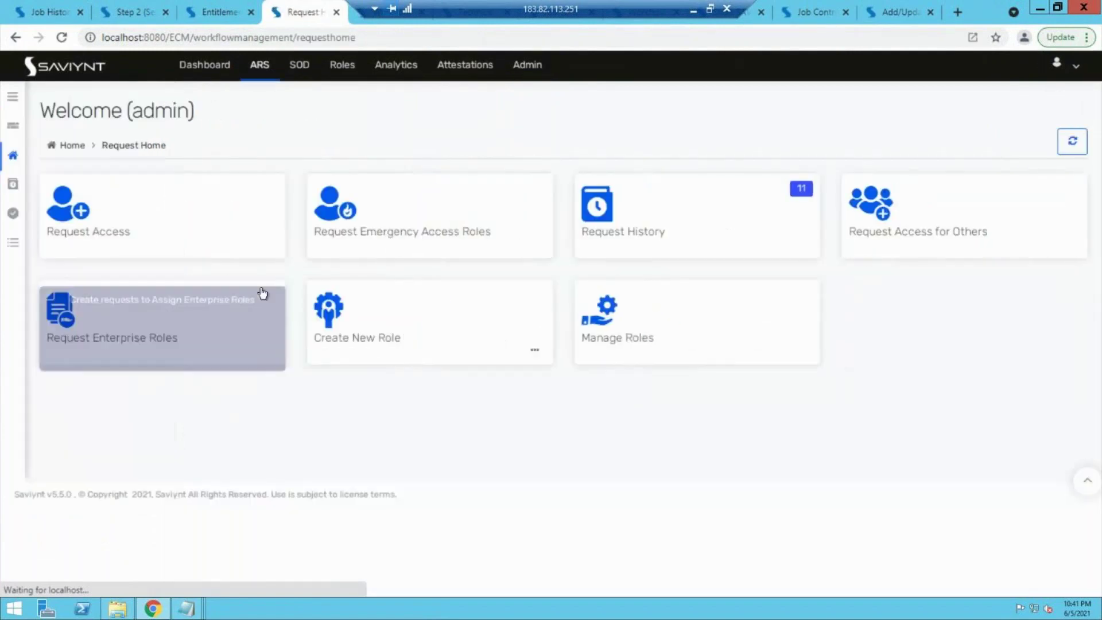
click(909, 206)
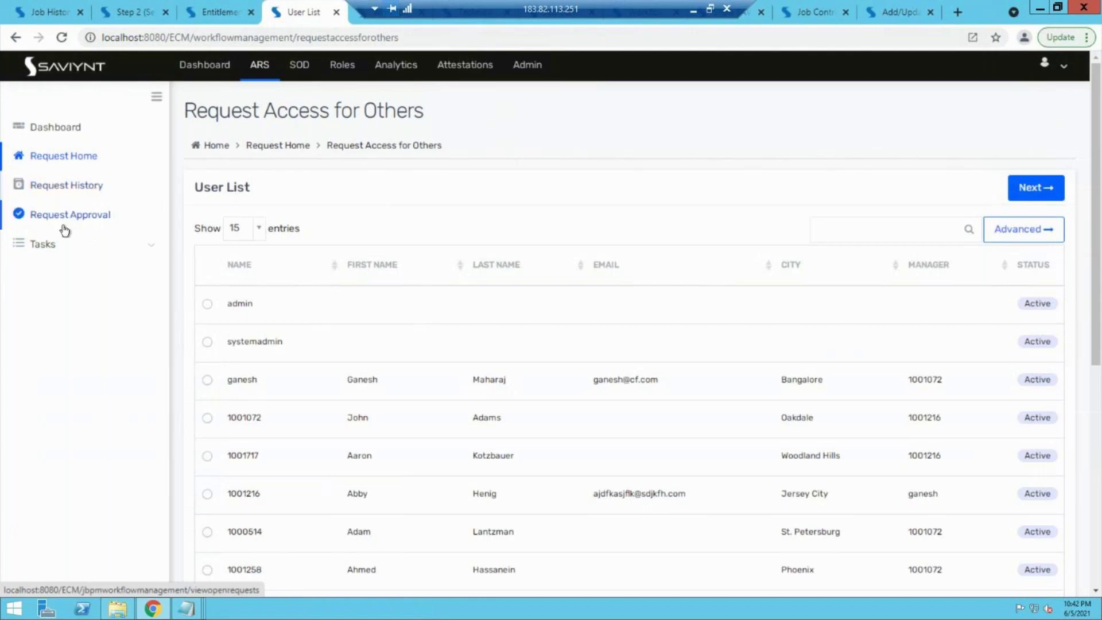
Step: Check the Pending Tasks list of New Account tasks for Fin1 and TLK Active Directory
click(46, 257)
click(46, 277)
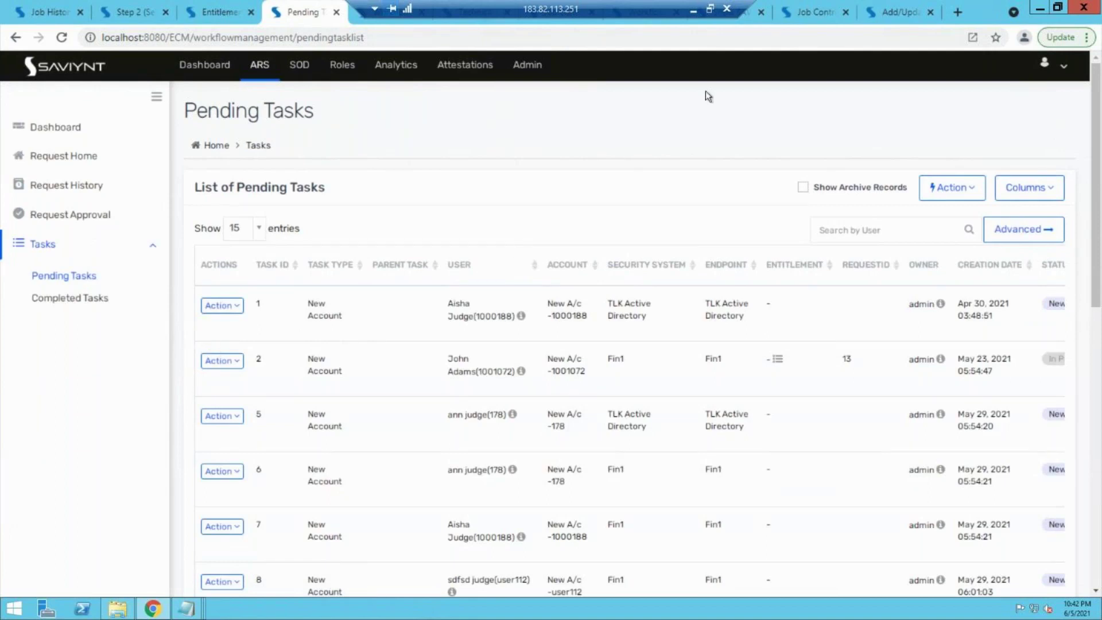
click(799, 12)
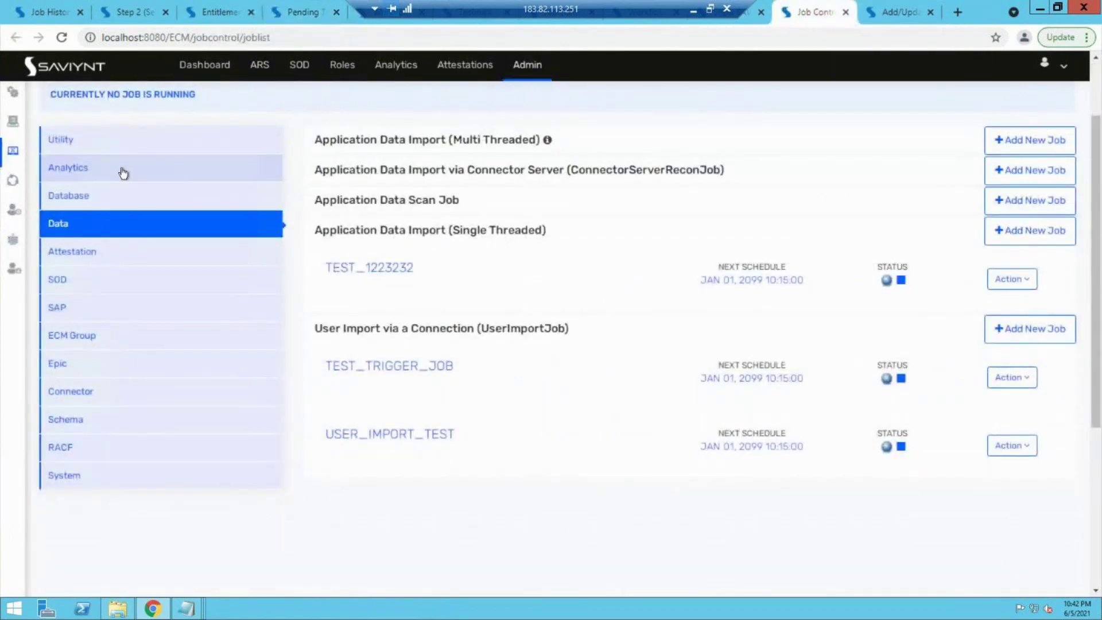
Step: Inspect the Utility PROV1 provisioning trigger without changes, then go back to Pending Tasks
click(116, 146)
scroll(449, 425, down, 5)
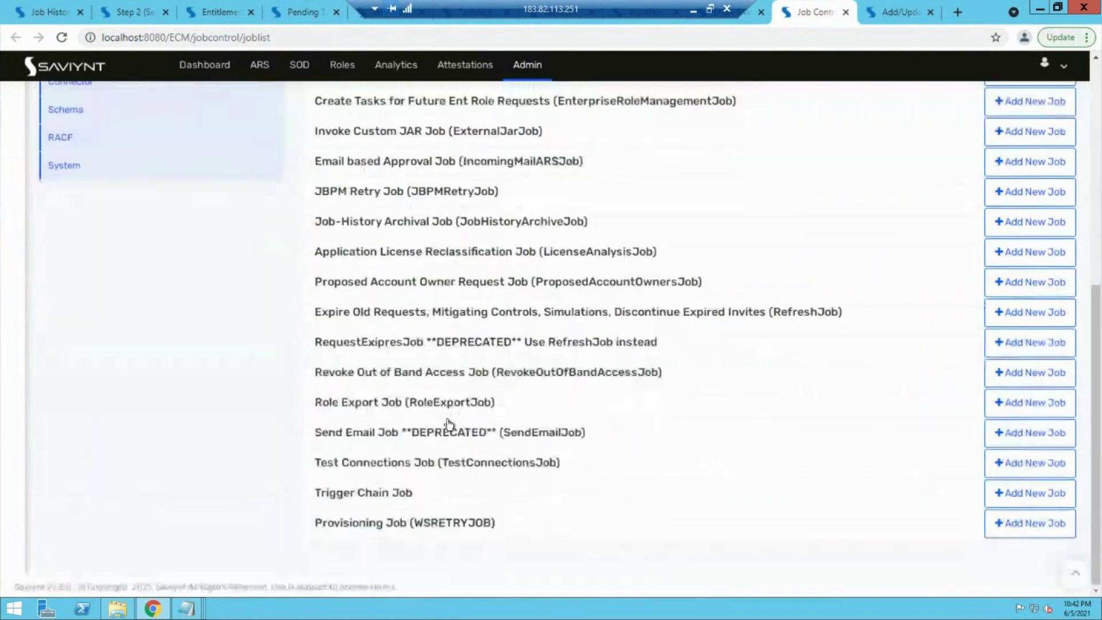
scroll(454, 523, down, 3)
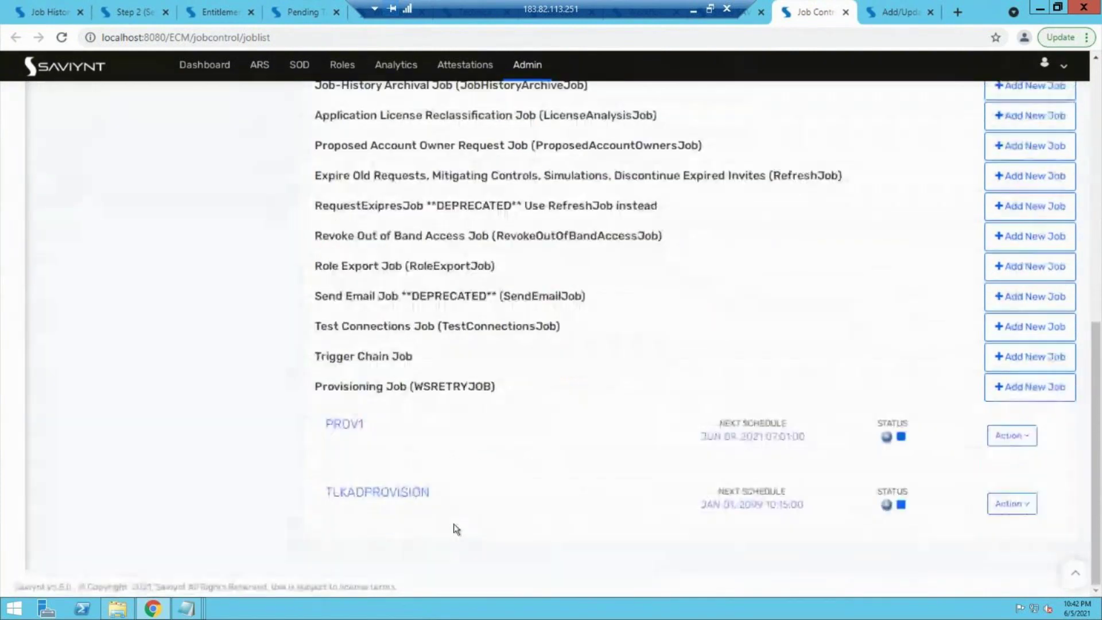
click(1015, 438)
click(977, 504)
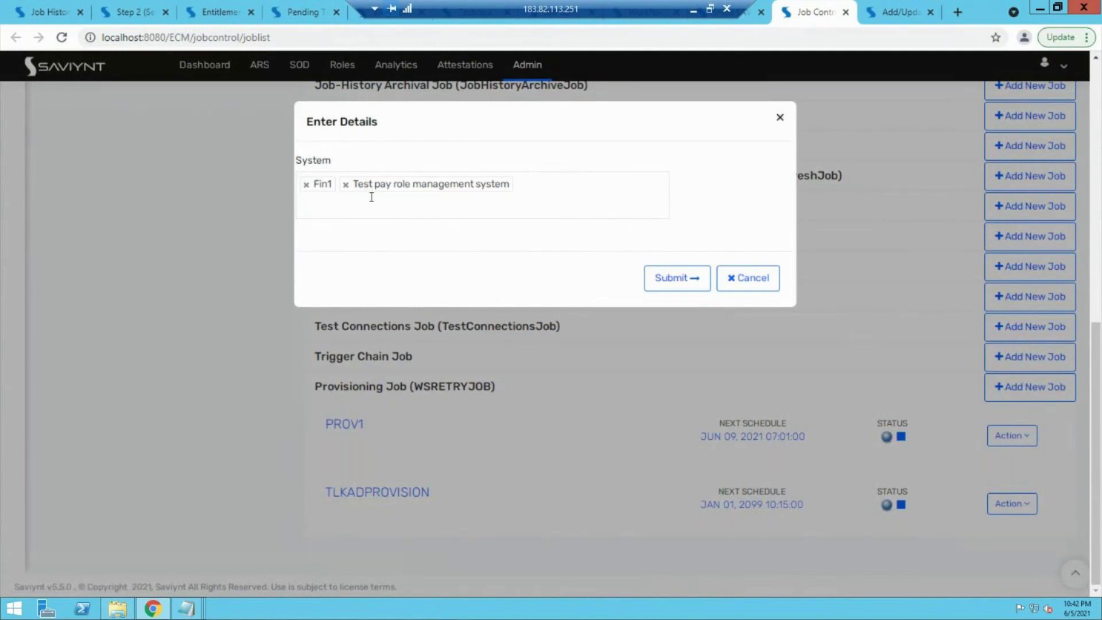
click(749, 278)
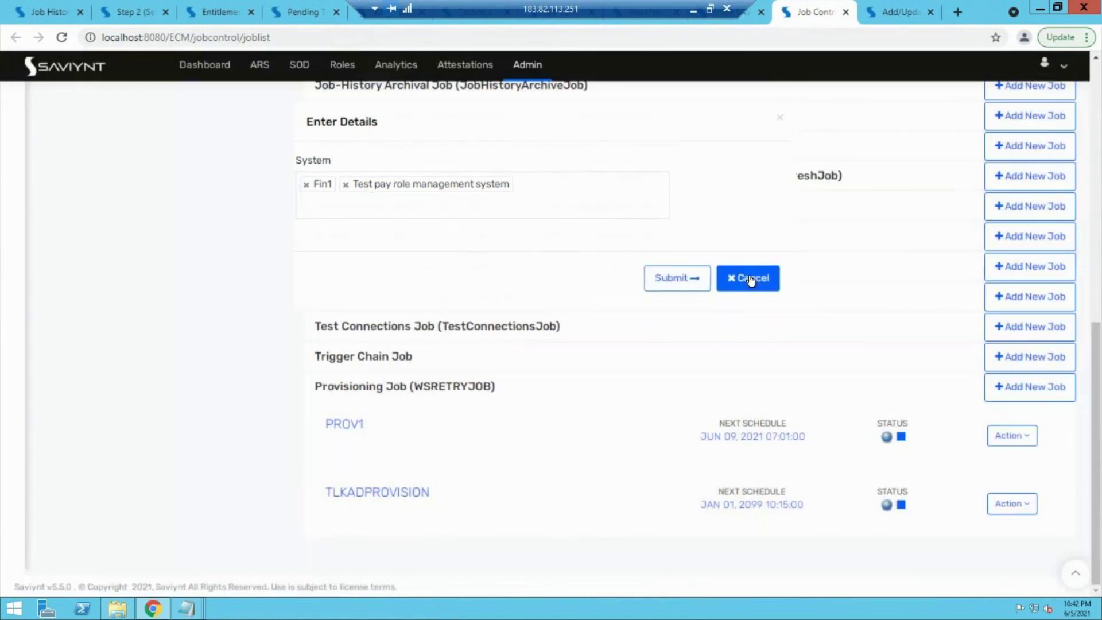
click(276, 6)
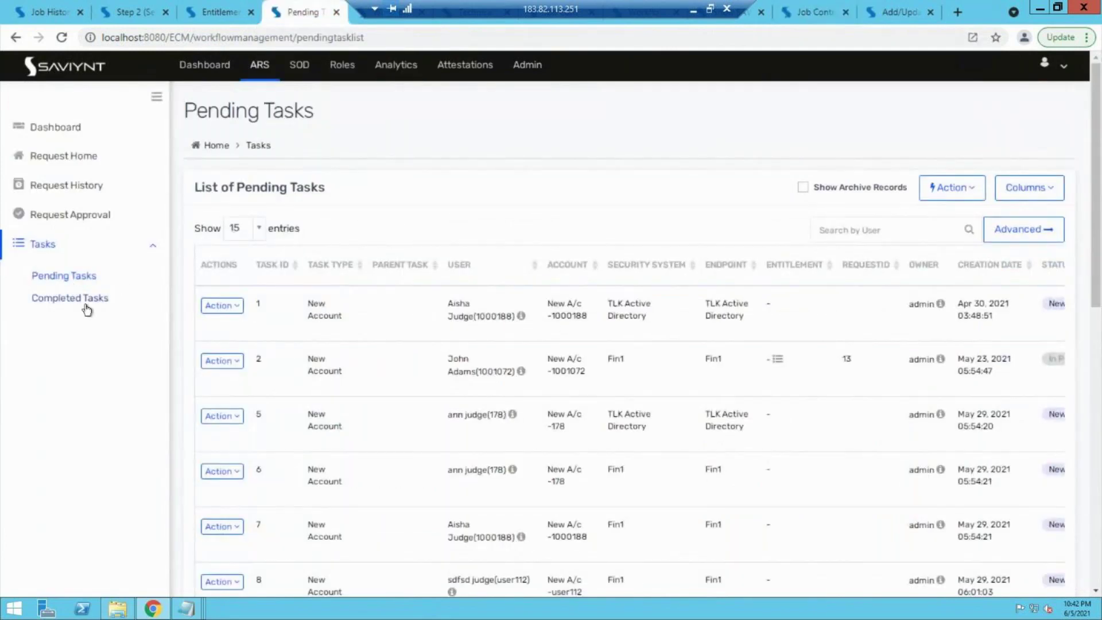
Step: Show the Completed Tasks list of New Account and Add Access tasks
click(87, 309)
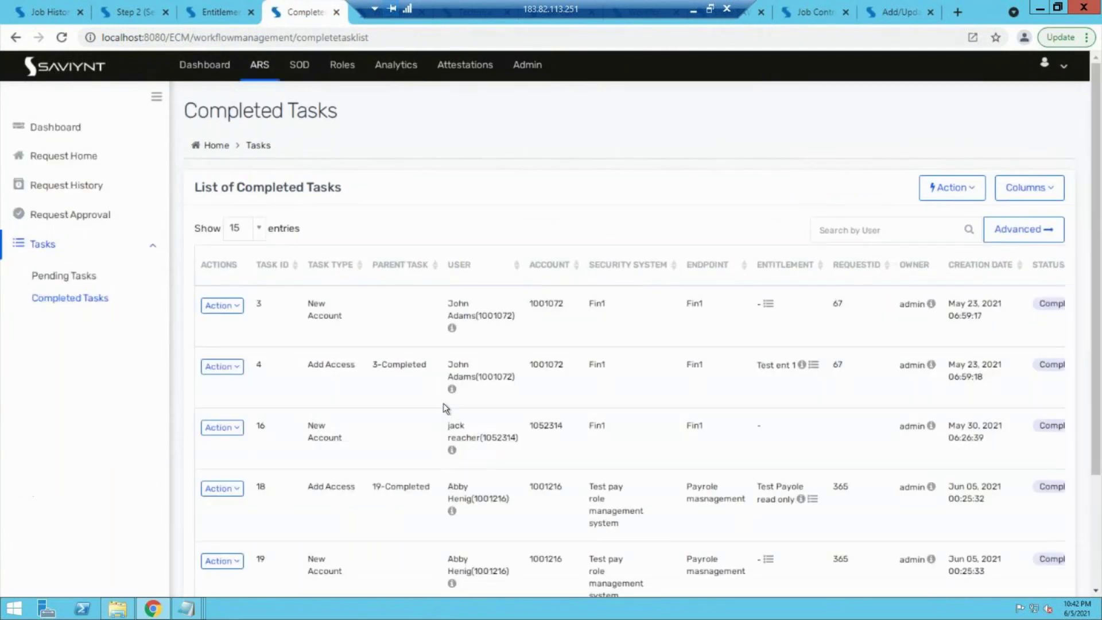
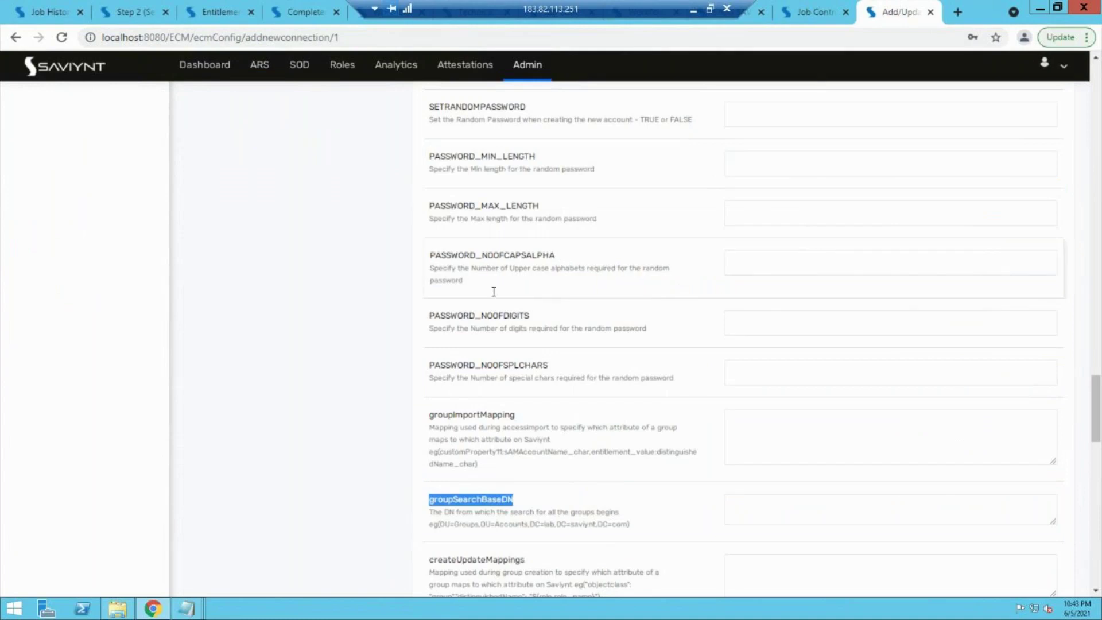
scroll(493, 291, up, 2)
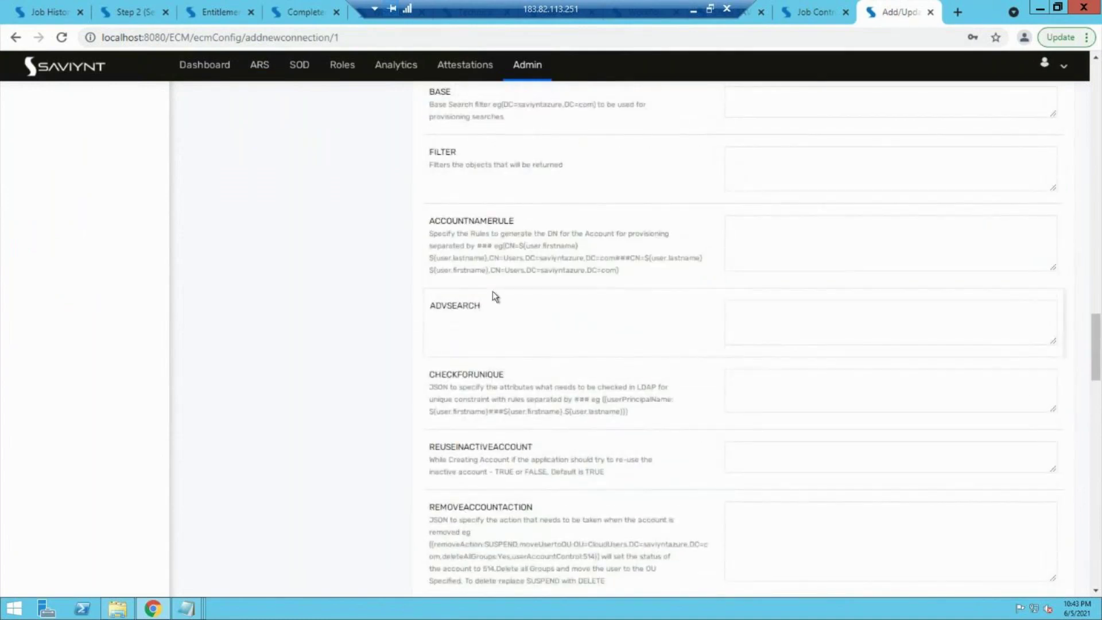
Step: Open the Pay role workflow from the Workflow List to review its design, then go back
scroll(492, 291, down, 1)
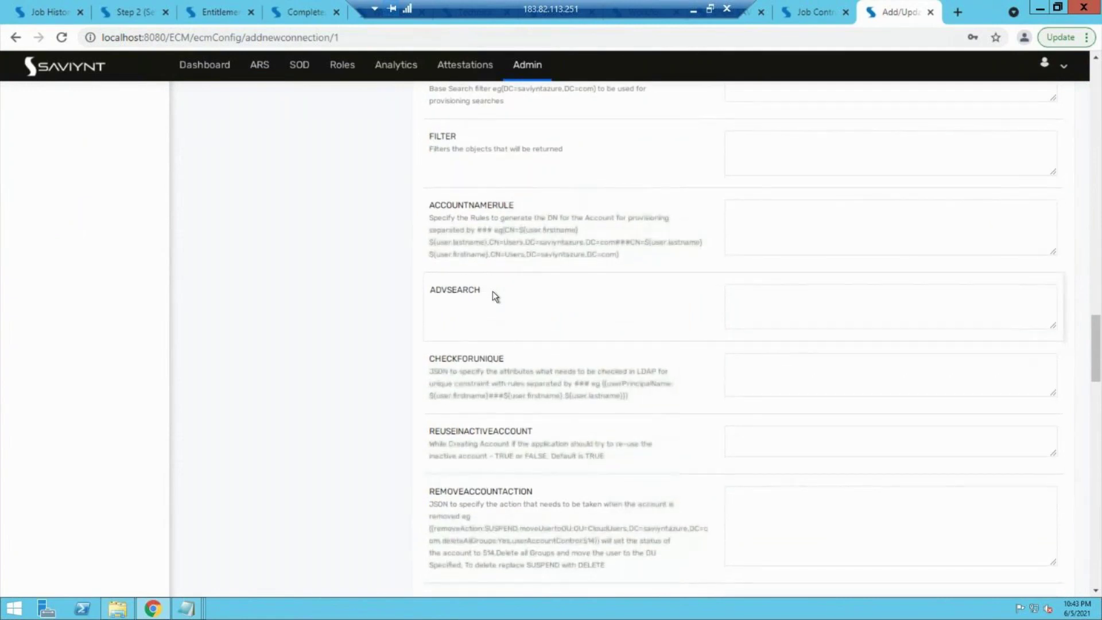
scroll(492, 291, down, 2)
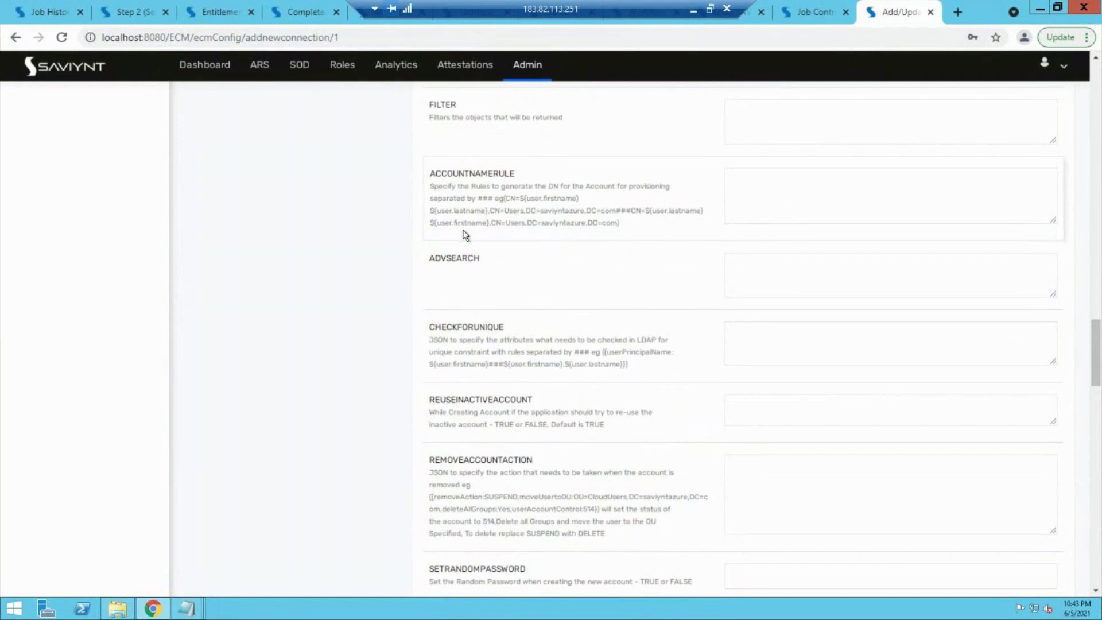
scroll(413, 271, down, 2)
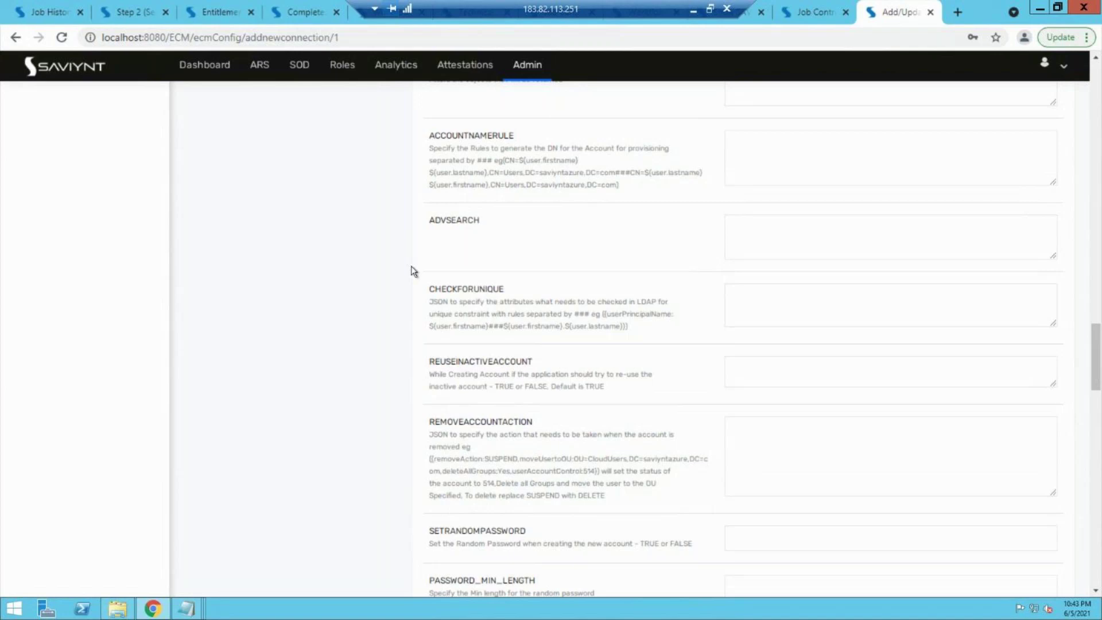
scroll(411, 270, up, 20)
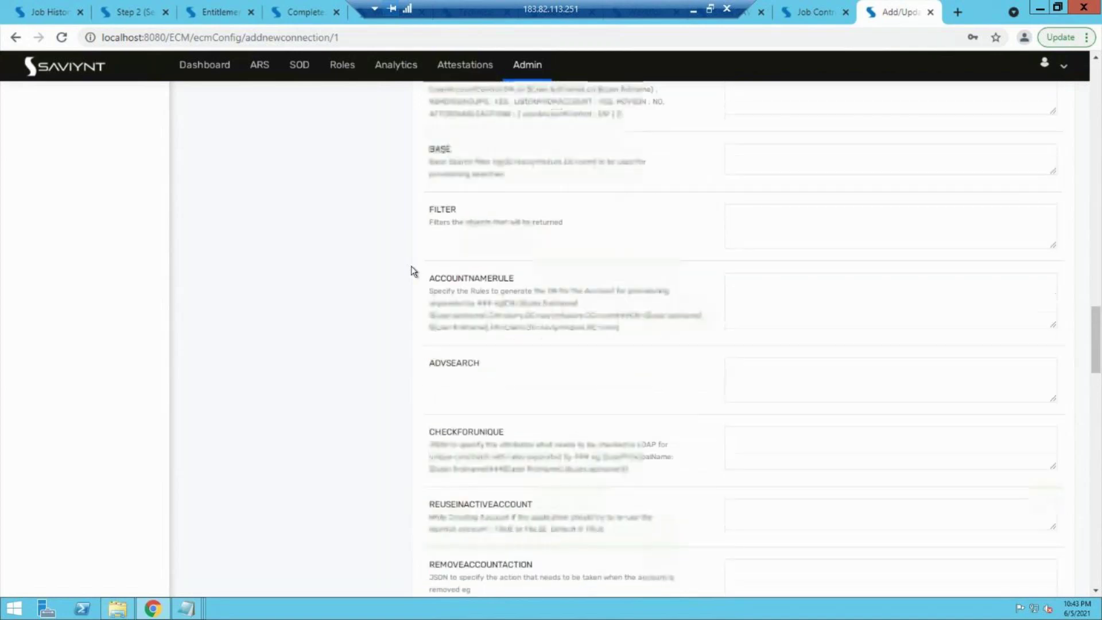
scroll(411, 270, up, 10)
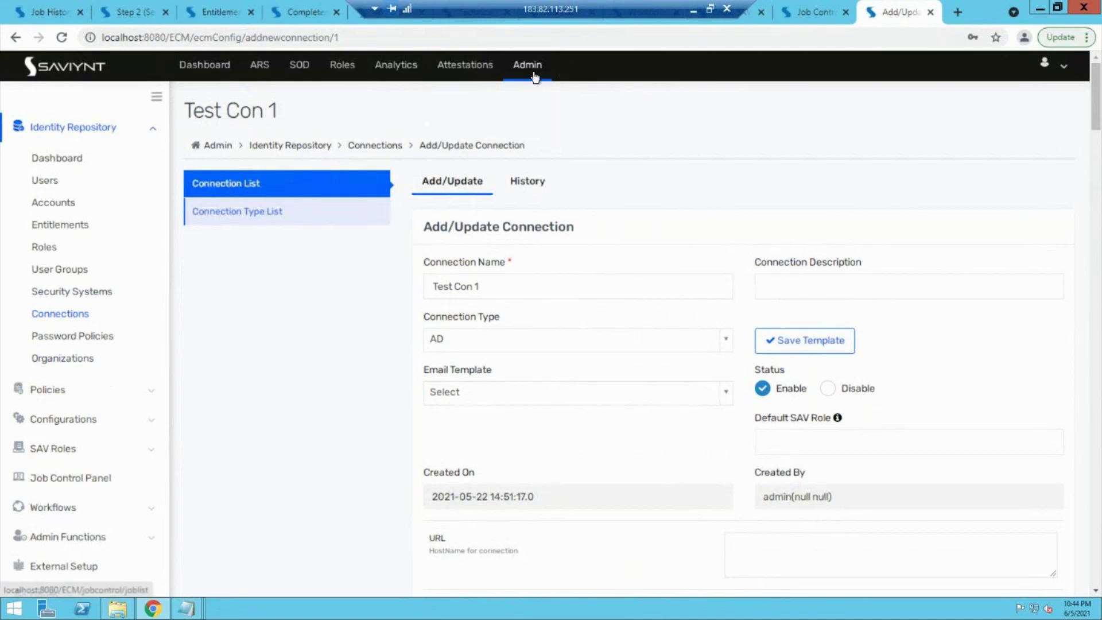
click(63, 512)
click(83, 312)
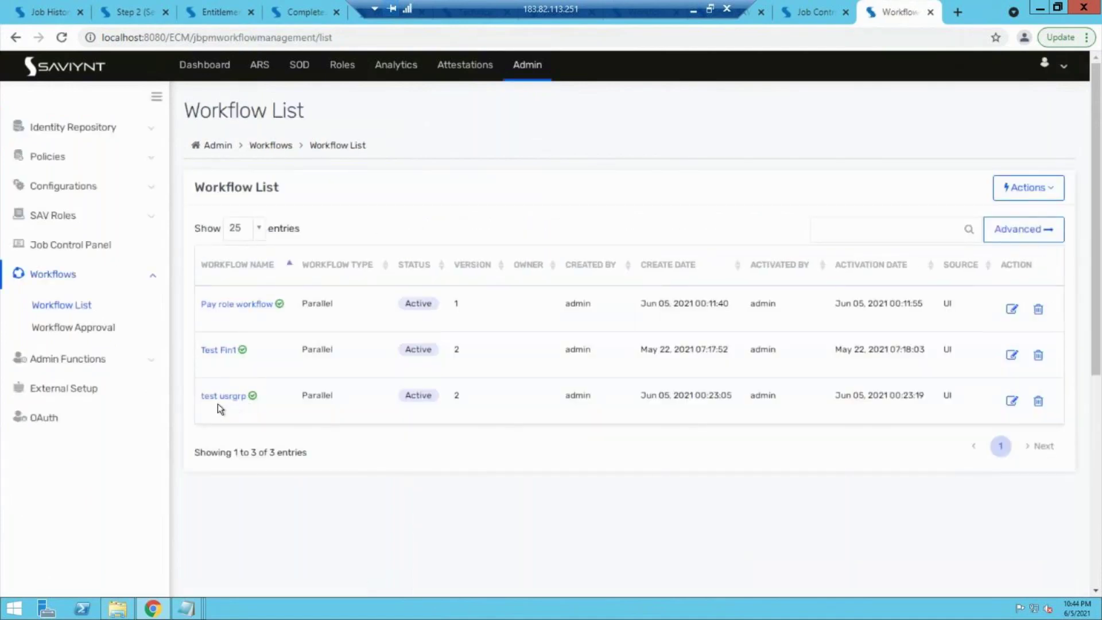
click(1011, 308)
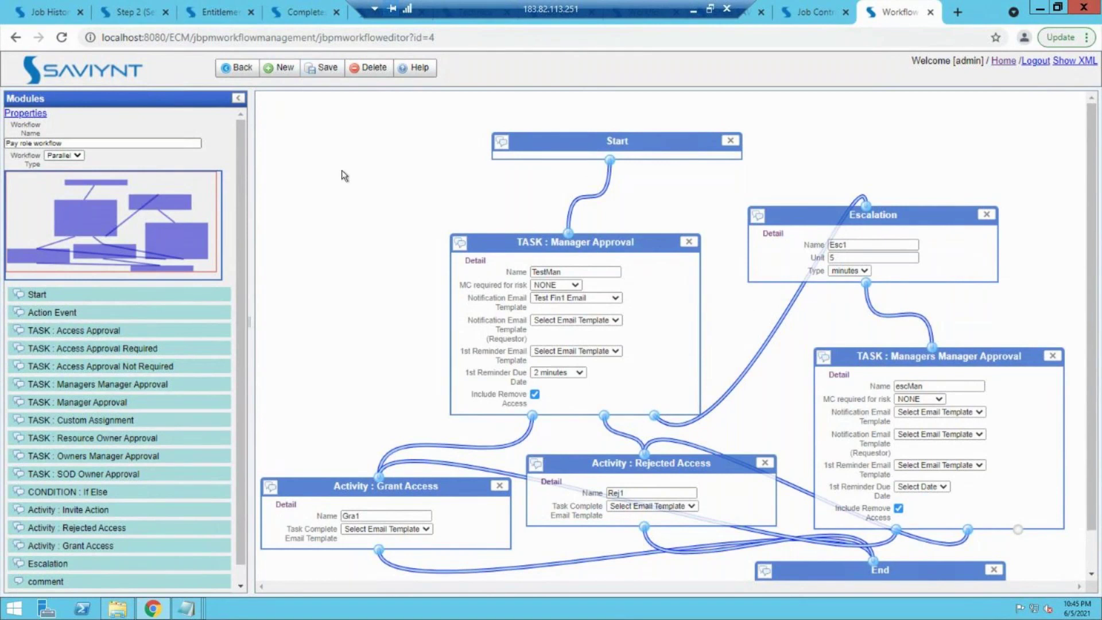
click(238, 67)
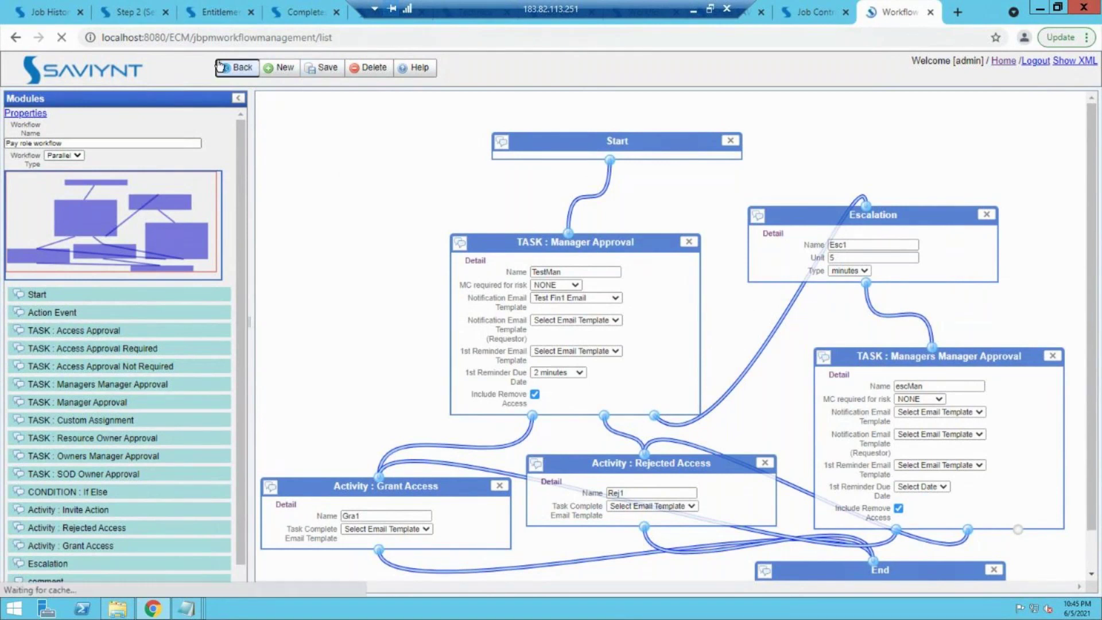
Step: Add blank lines above 'SSO level config' in the Notepad notes, then show Saviynt's Identity Repository users
mouse_move(186, 609)
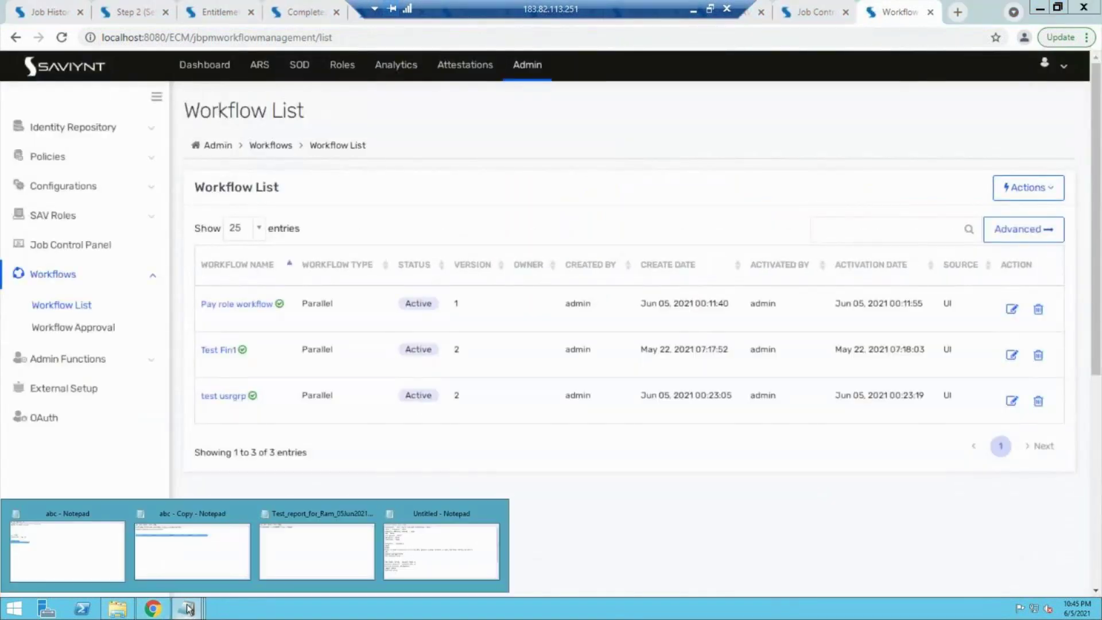
click(432, 556)
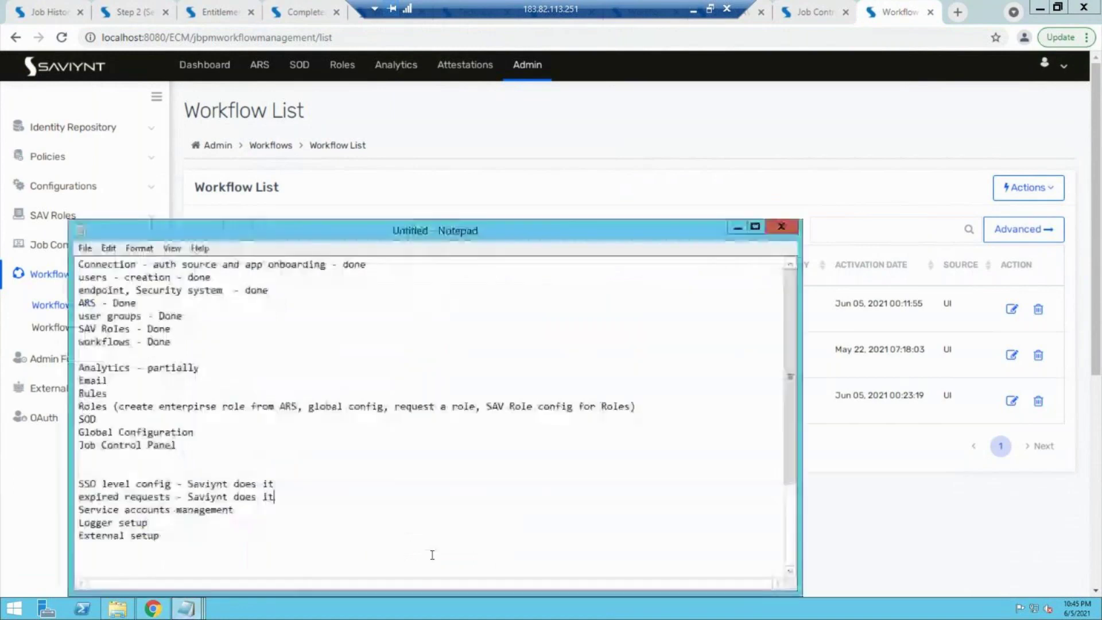
click(107, 467)
key(Return)
key(Return)
key(Return)
key(Return)
key(Return)
key(Return)
key(Return)
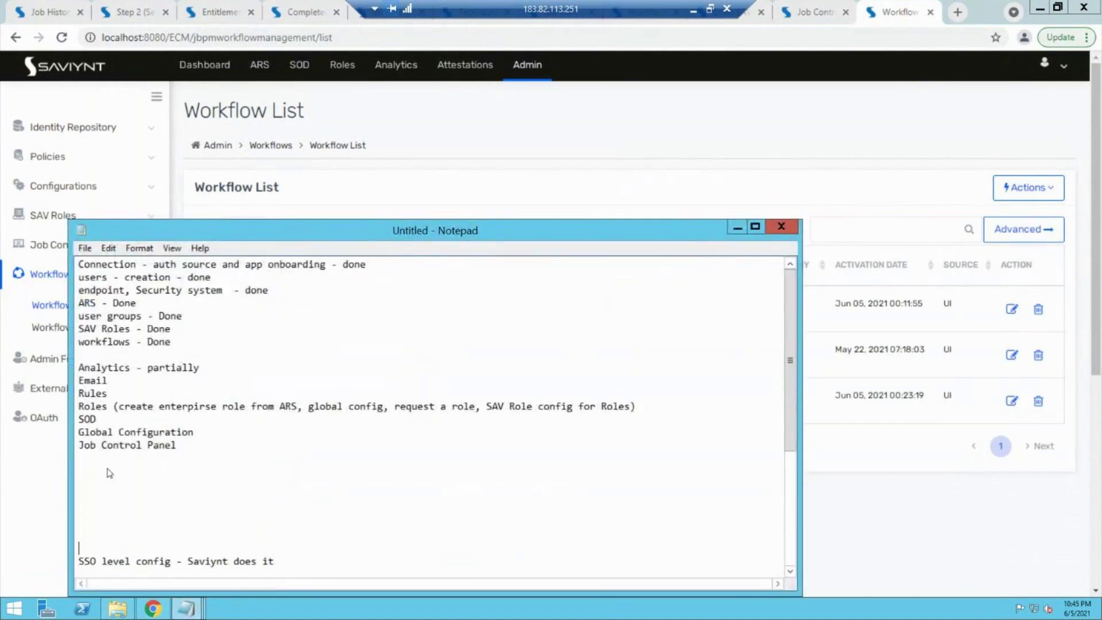
drag(96, 277, 177, 277)
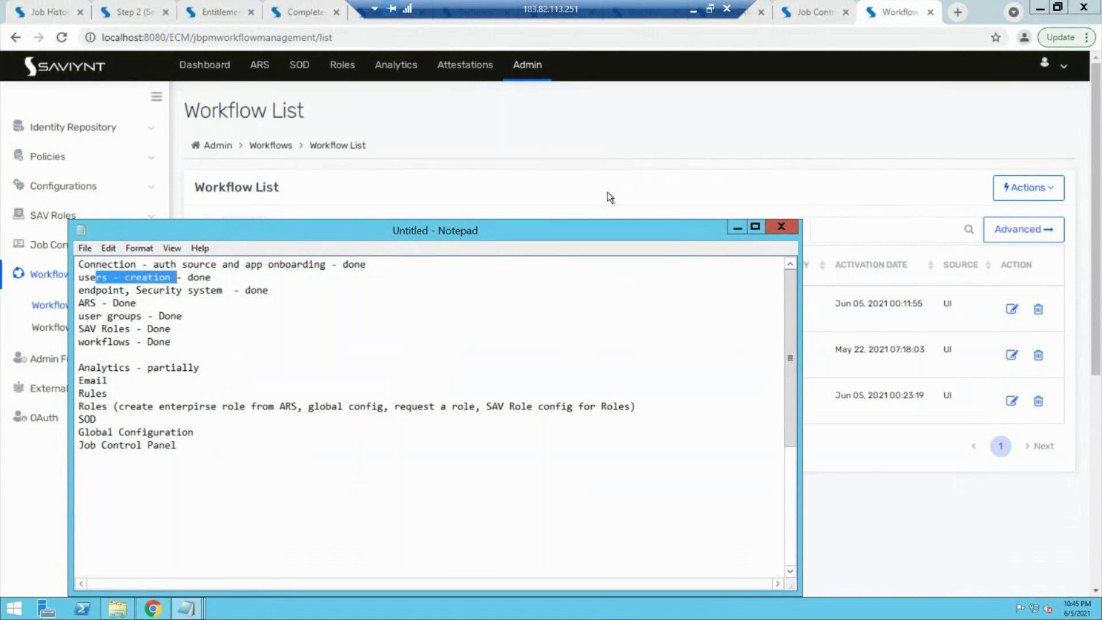
click(735, 227)
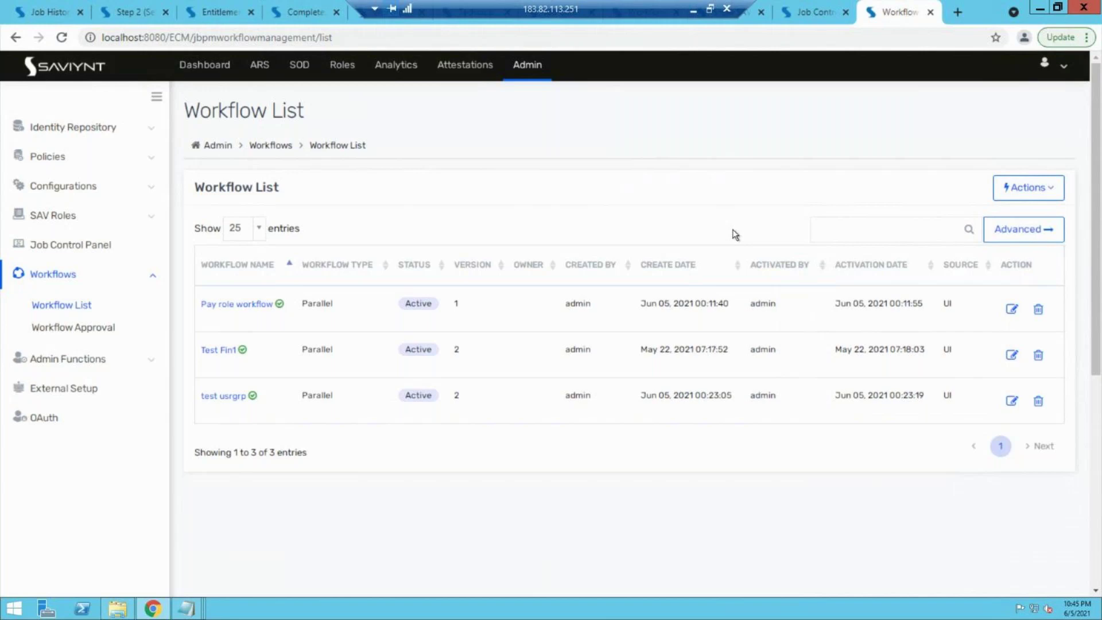
click(82, 130)
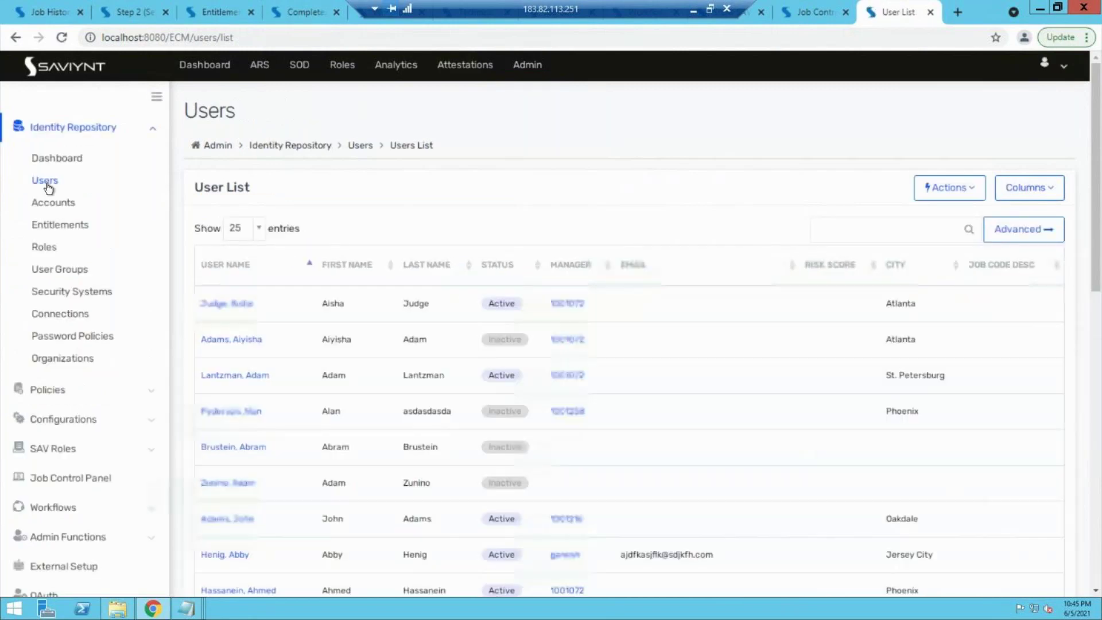
Step: Check the user list's actions, then review the ARS and user groups notes in Notepad
click(45, 180)
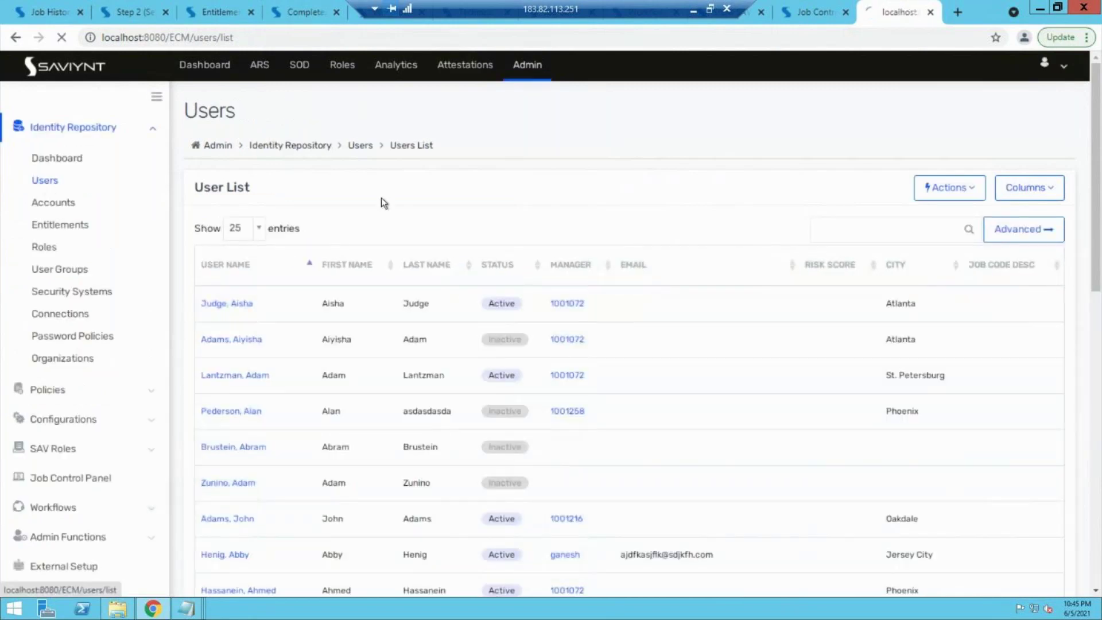
click(938, 198)
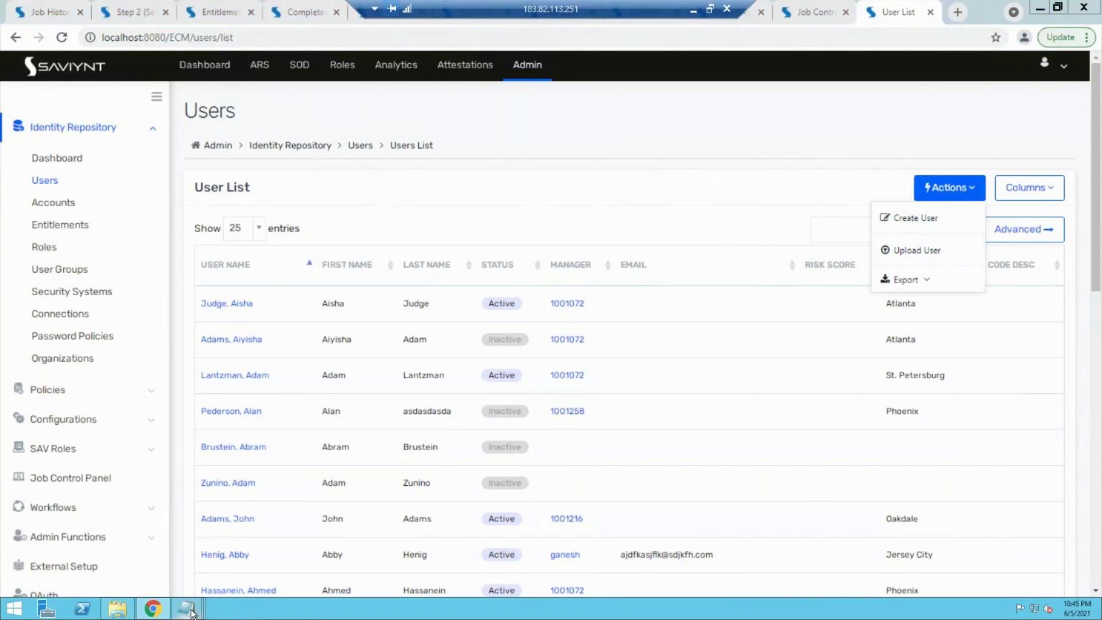
mouse_move(189, 610)
click(440, 549)
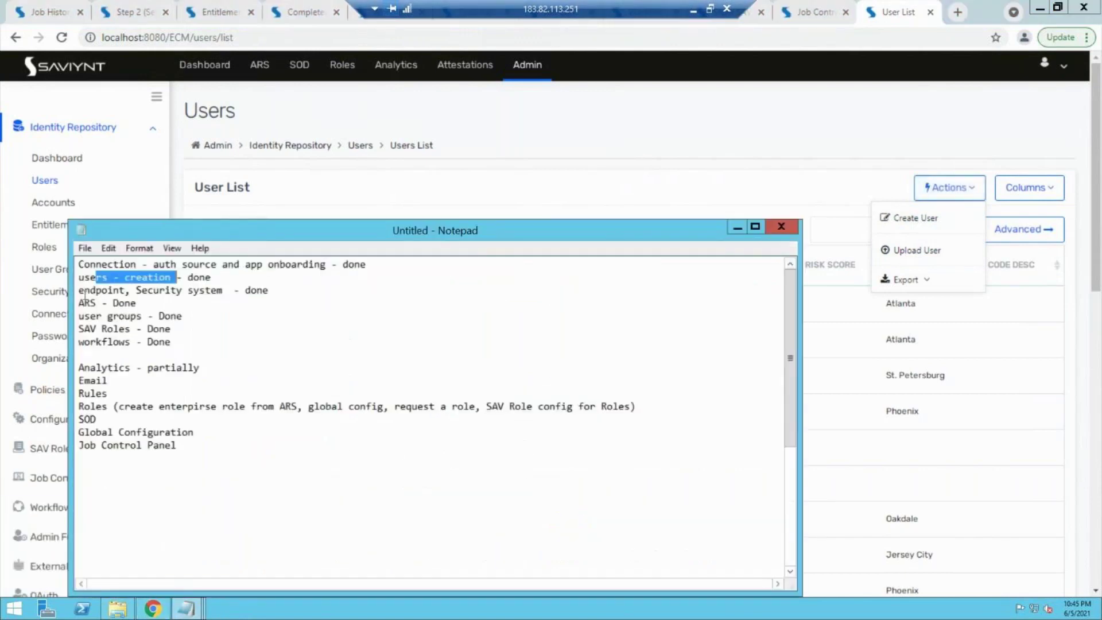
double_click(86, 302)
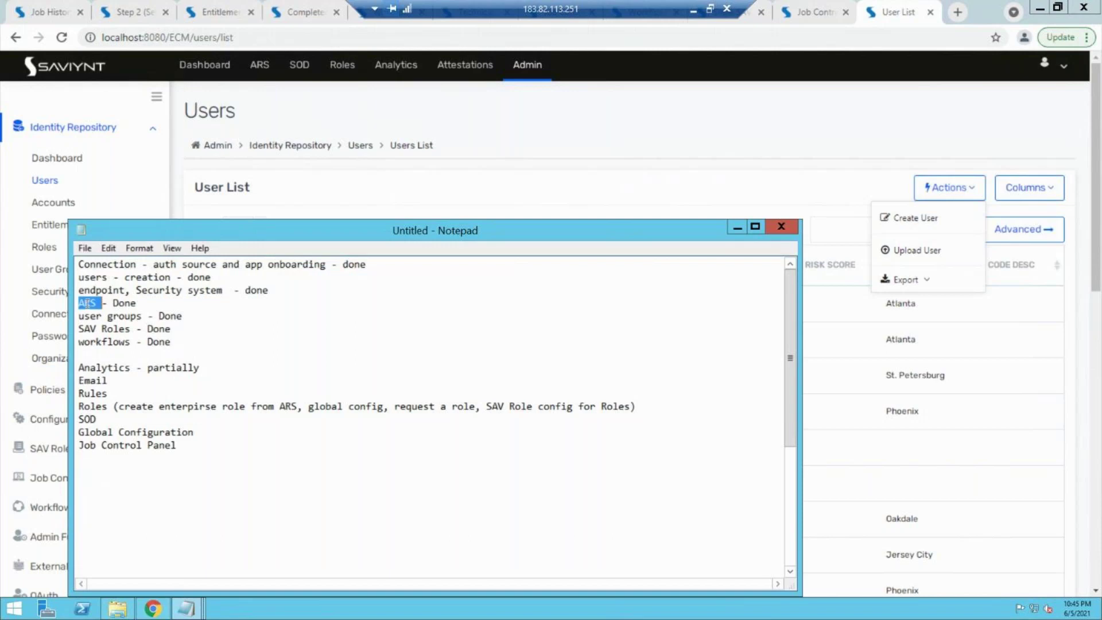
drag(95, 315, 120, 315)
click(740, 228)
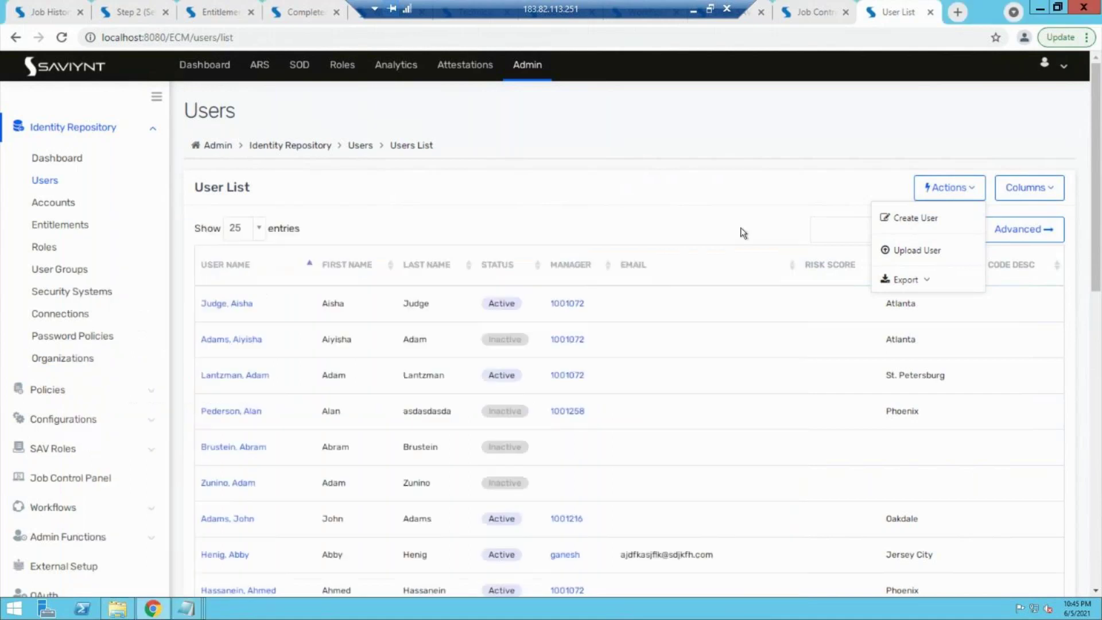
Step: Choose Create New User Group from the User Groups Actions menu
click(61, 277)
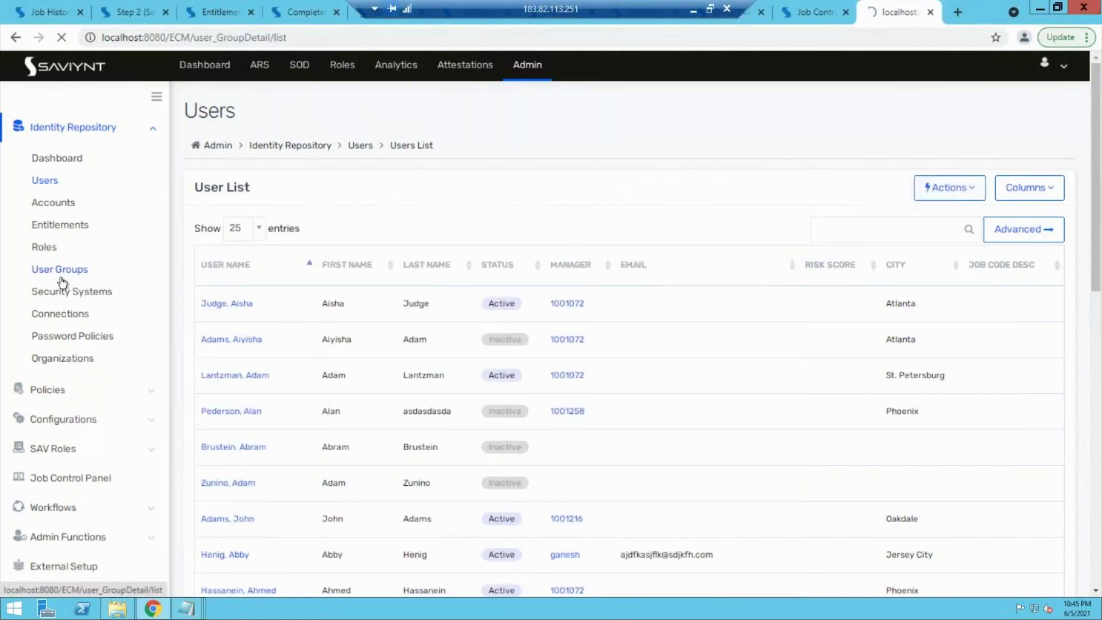
click(1026, 186)
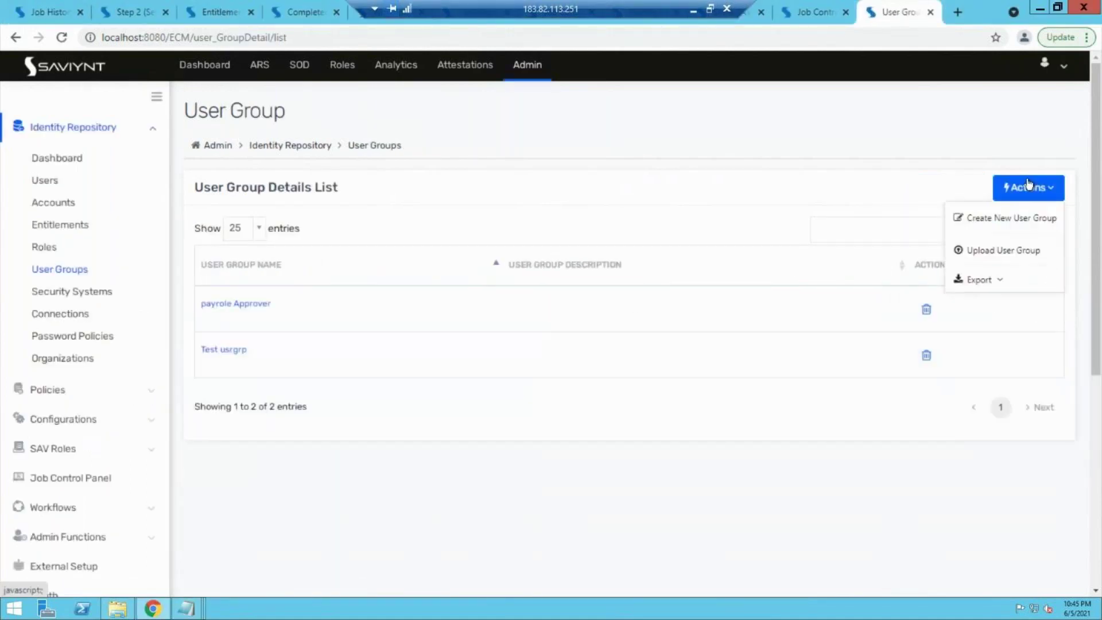
click(971, 216)
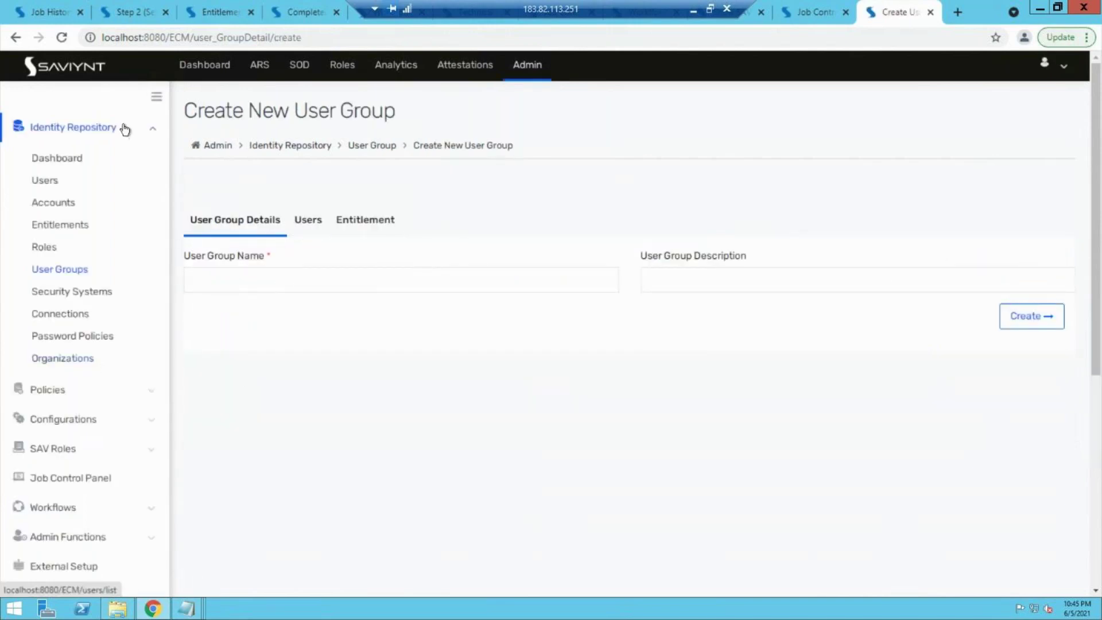
Step: Go to Admin and open SAV Roles to list ROLE_ADMIN, ROLE_MANAGER and ROLE_USER
click(527, 65)
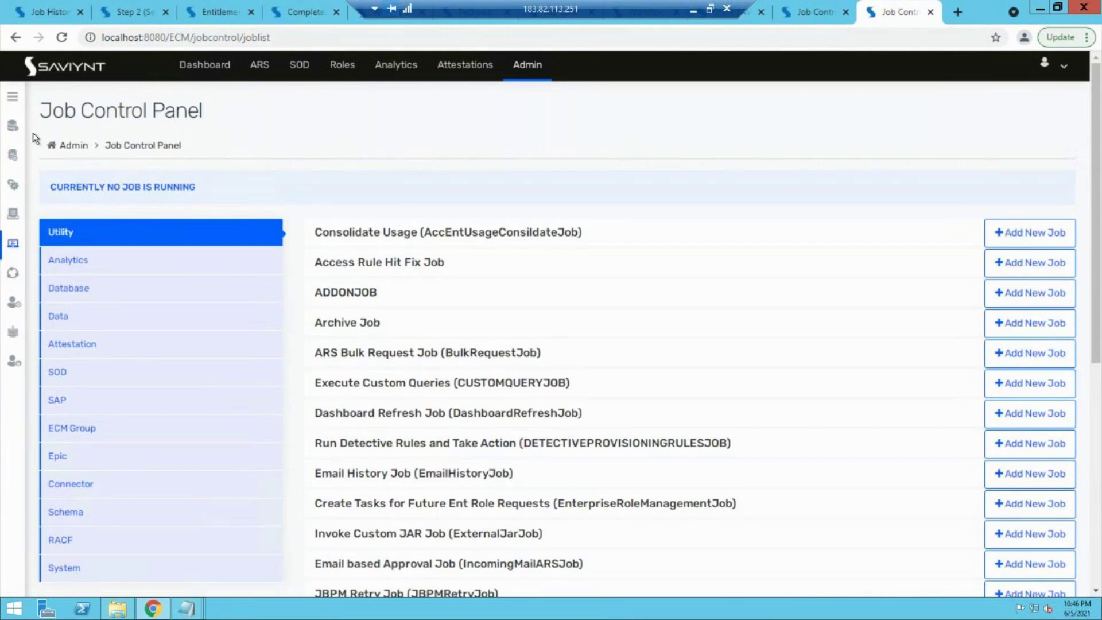
click(10, 98)
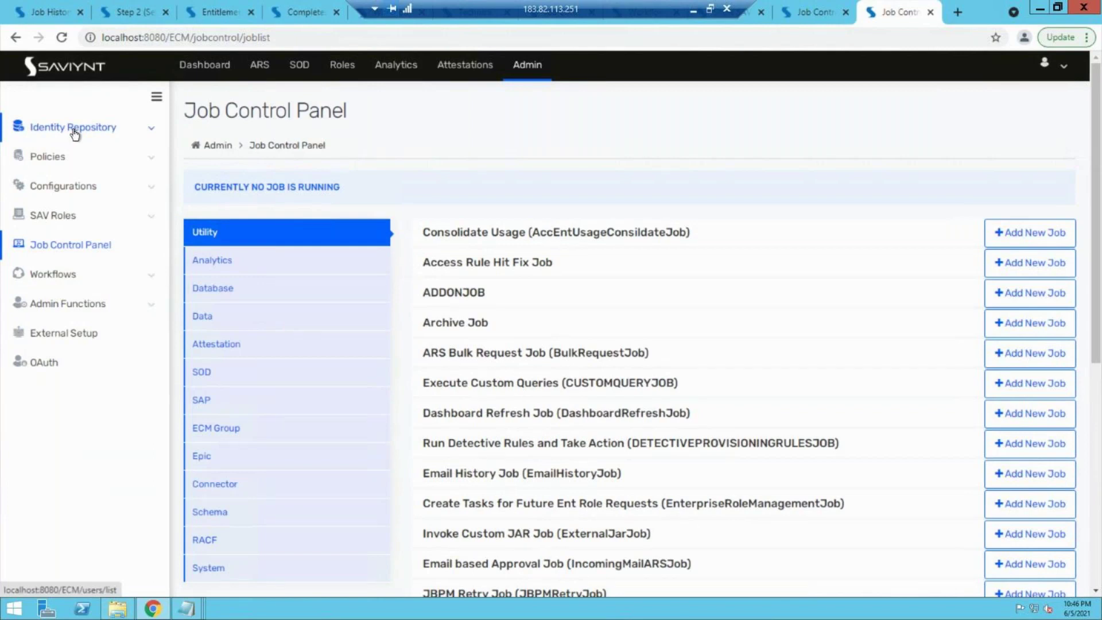
click(91, 219)
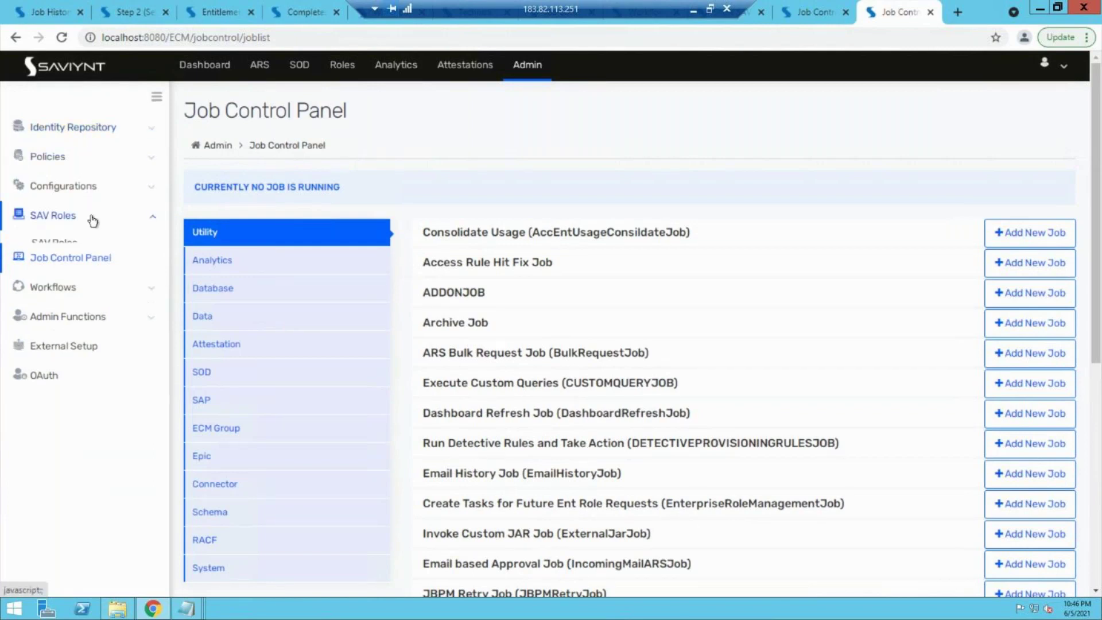
click(57, 245)
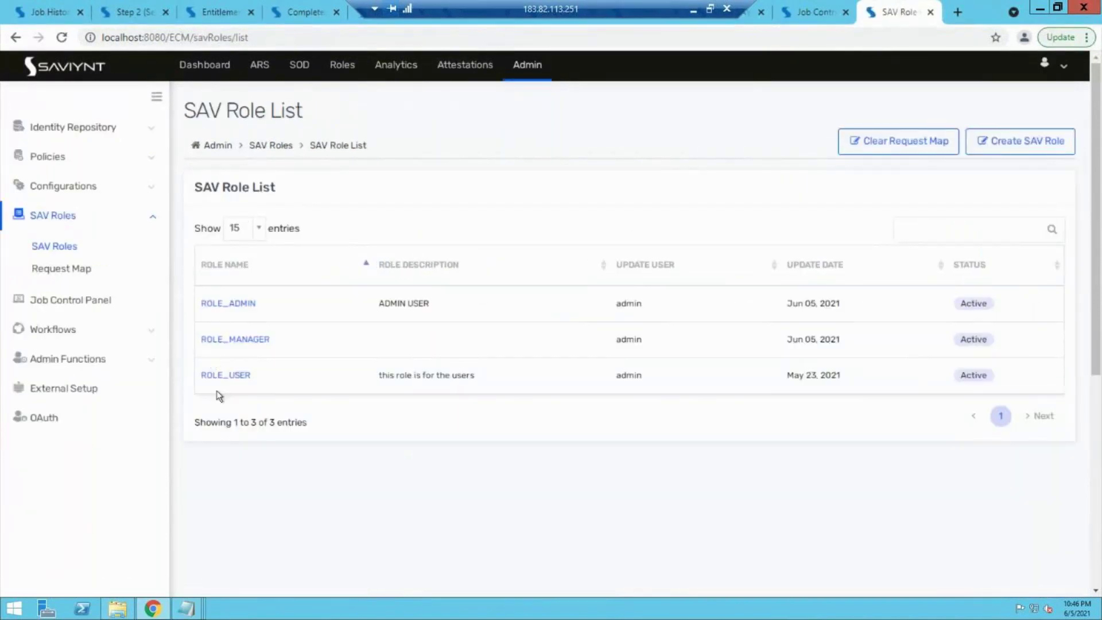
click(250, 303)
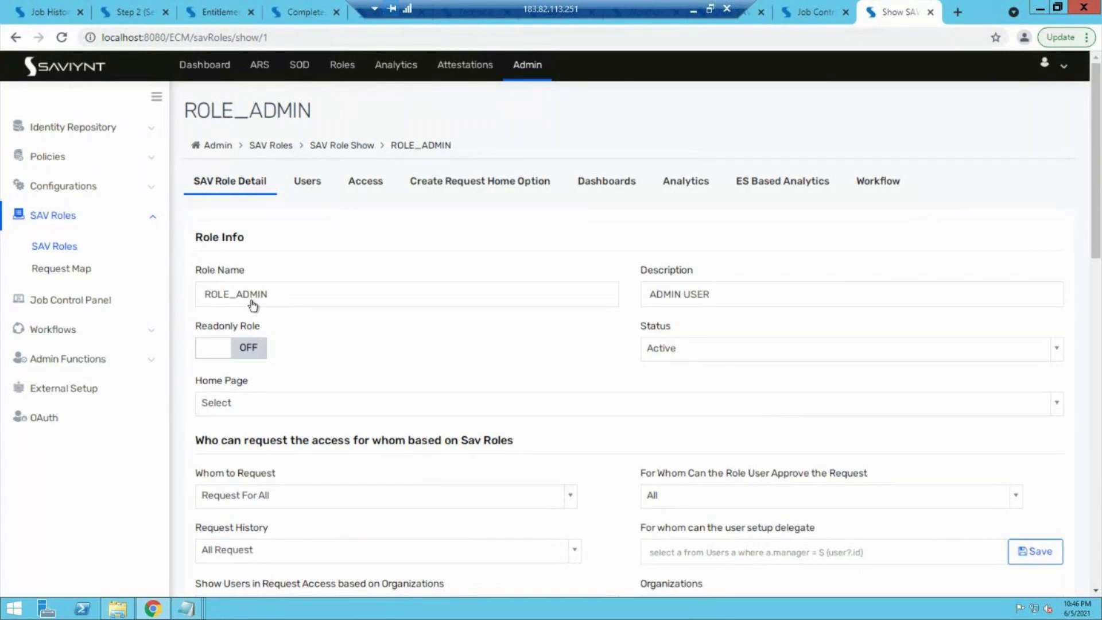
mouse_move(187, 608)
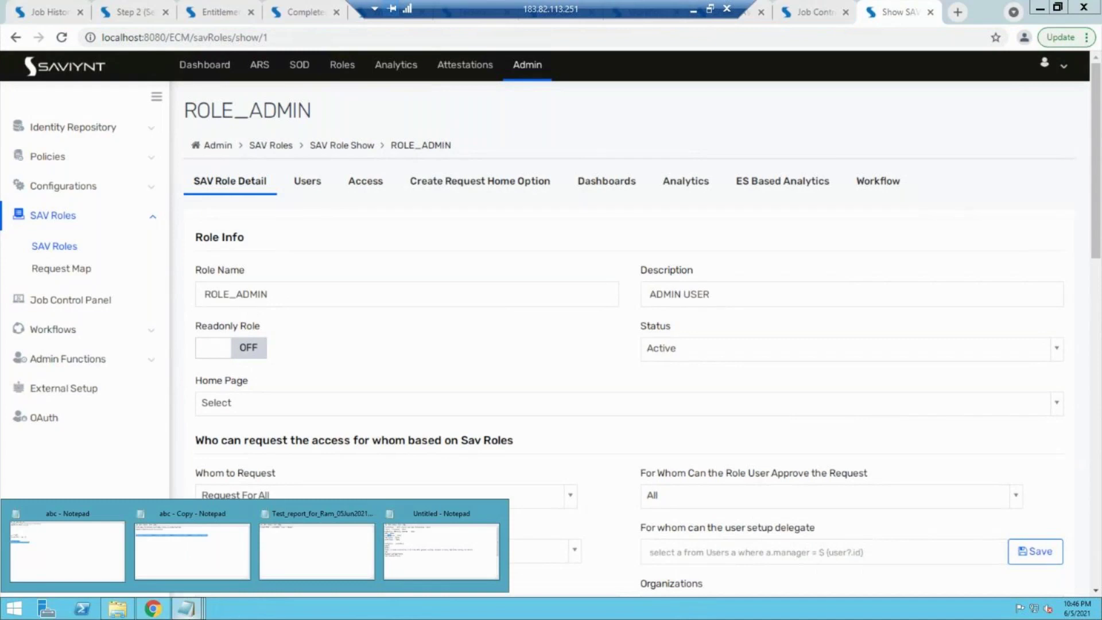
click(450, 573)
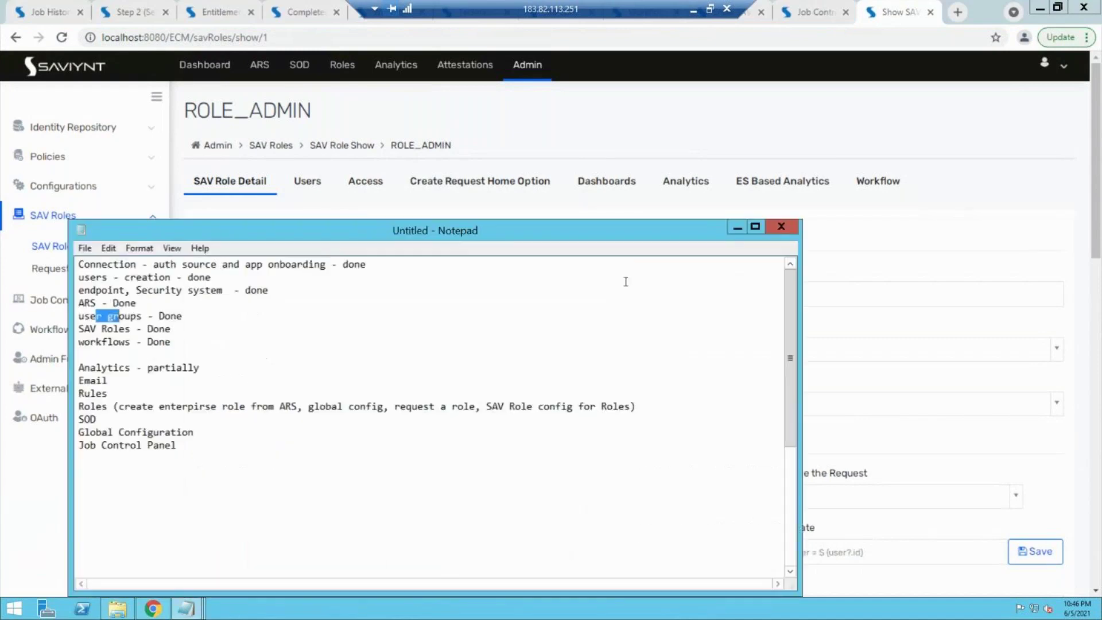
click(739, 227)
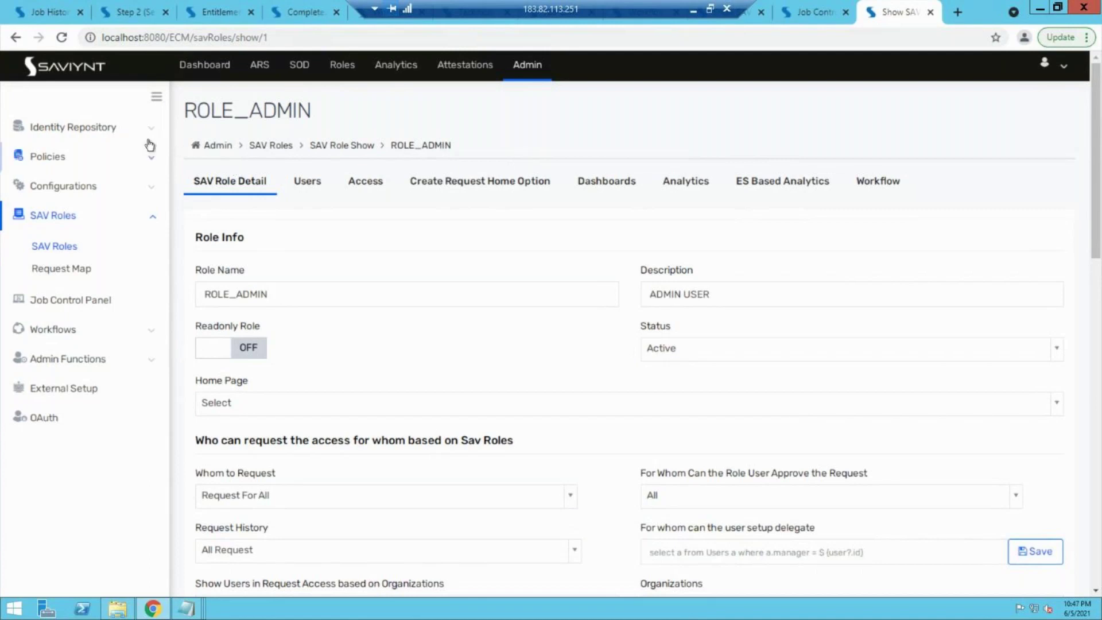
Step: From the Admin Job Control Panel, expand the labelled sidebar down to its Configurations section
click(531, 66)
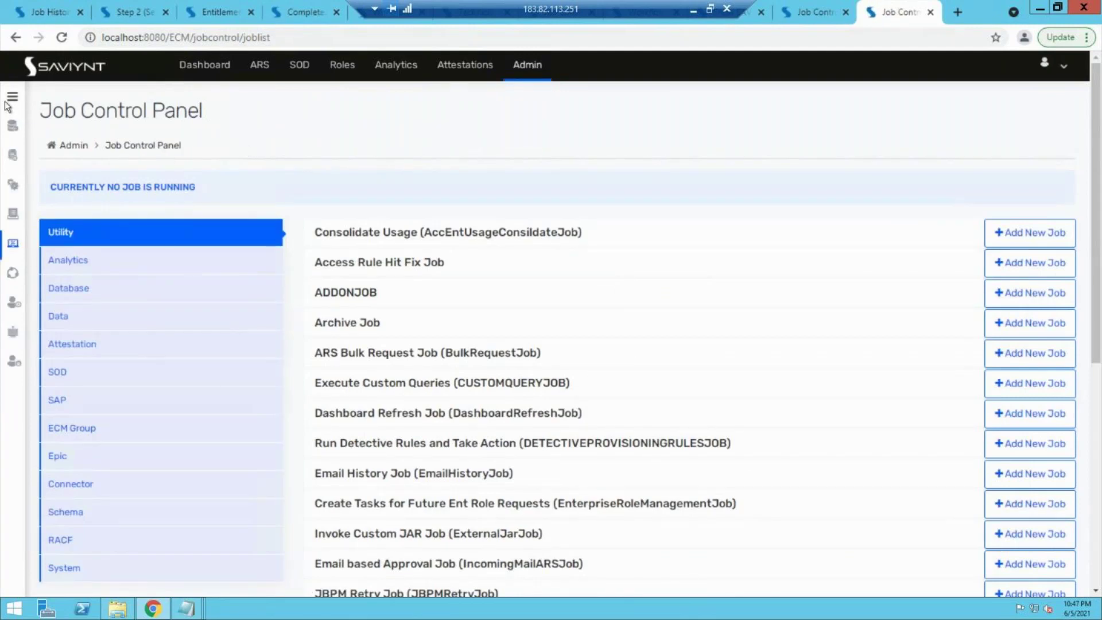
click(11, 99)
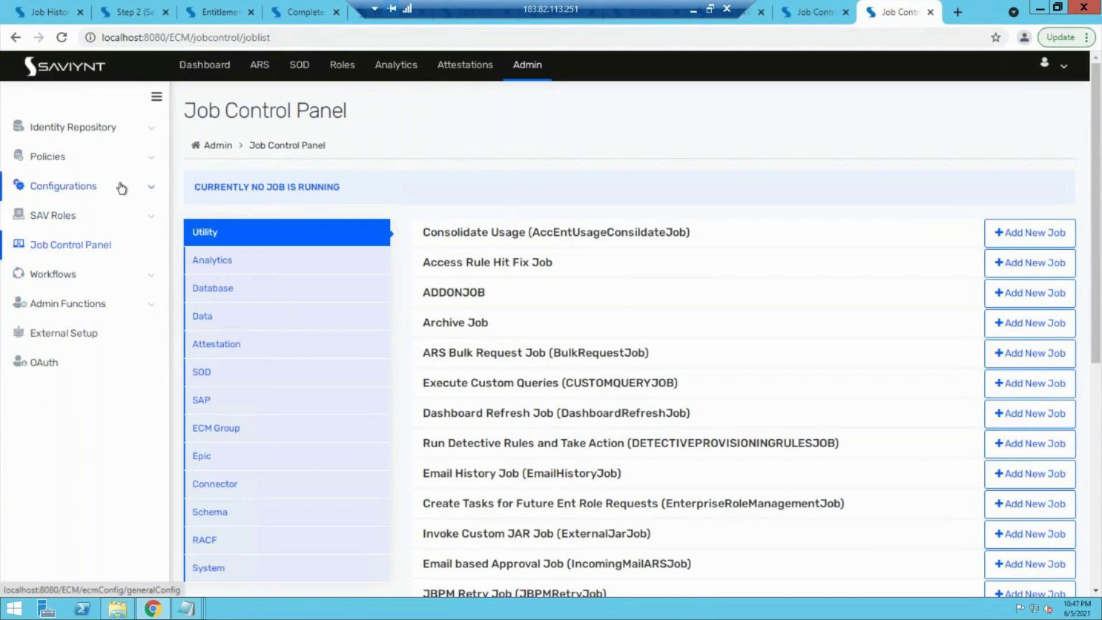
click(118, 126)
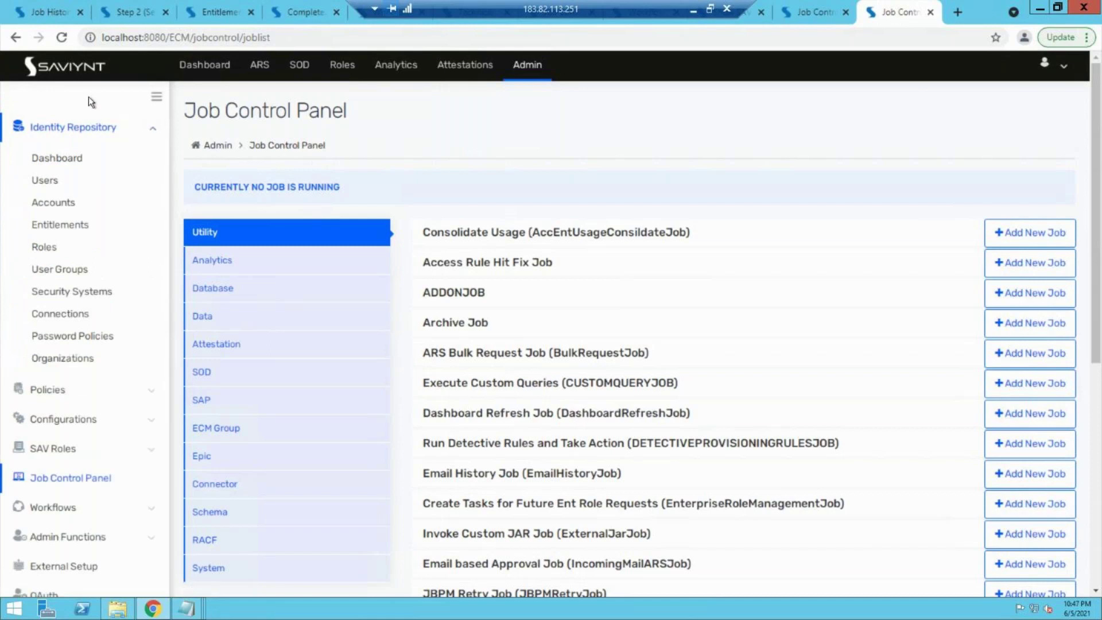
click(137, 138)
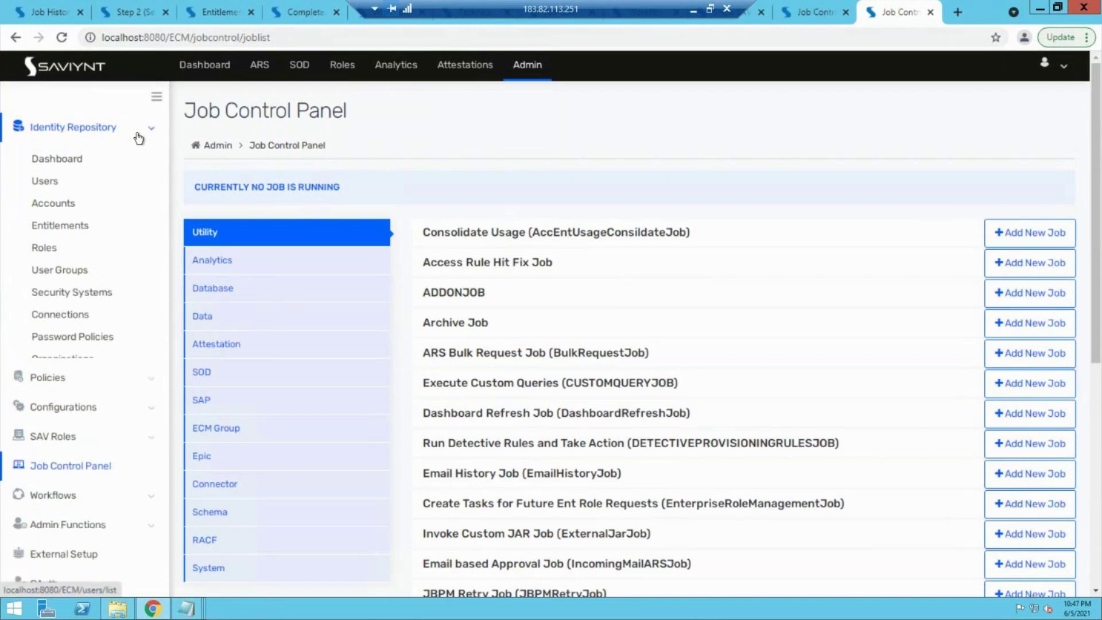
click(92, 158)
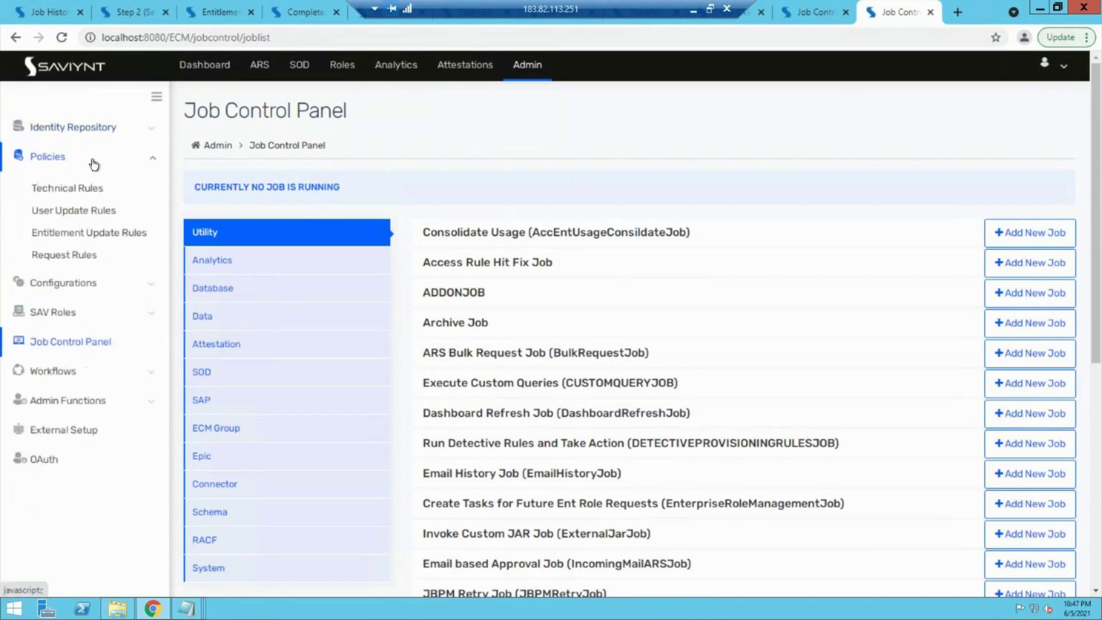
click(116, 290)
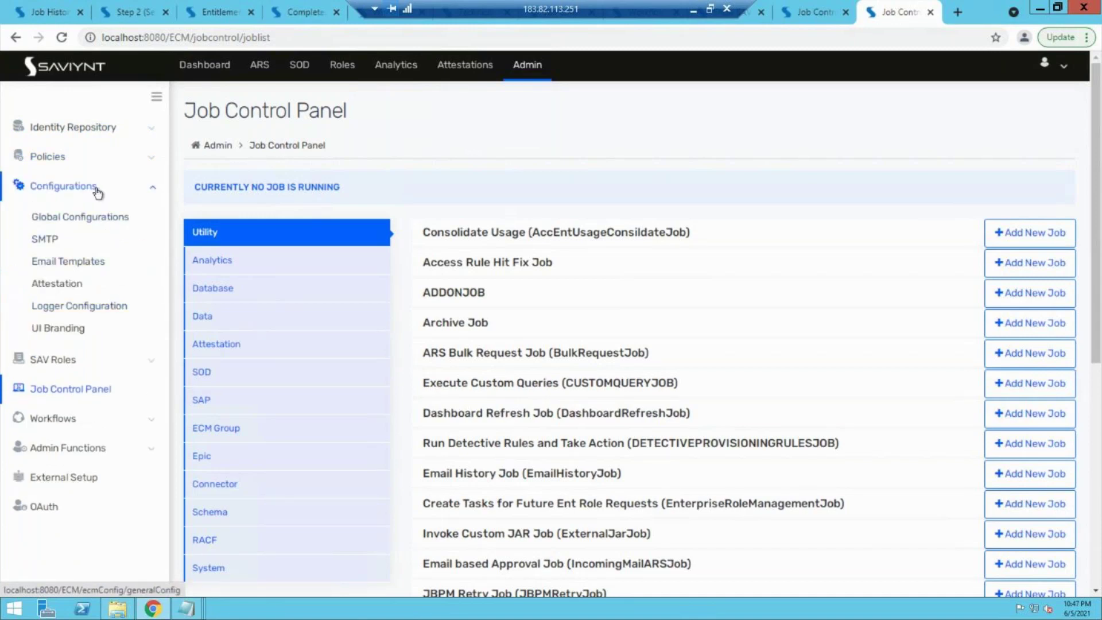
Step: Open Email Templates under Configurations and begin a new template
click(81, 263)
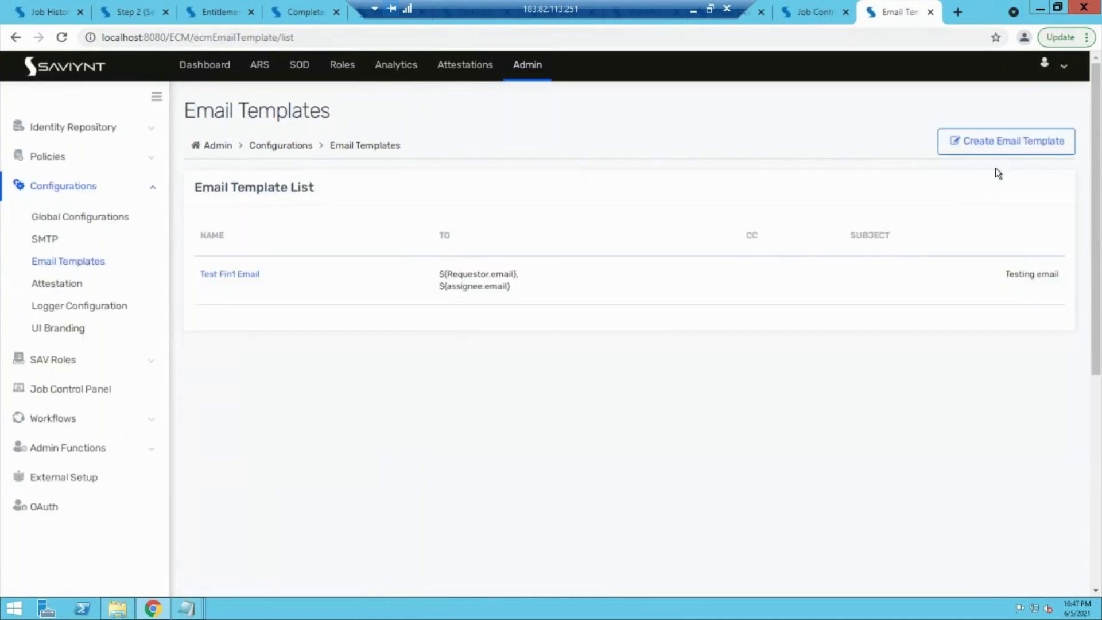
click(1013, 144)
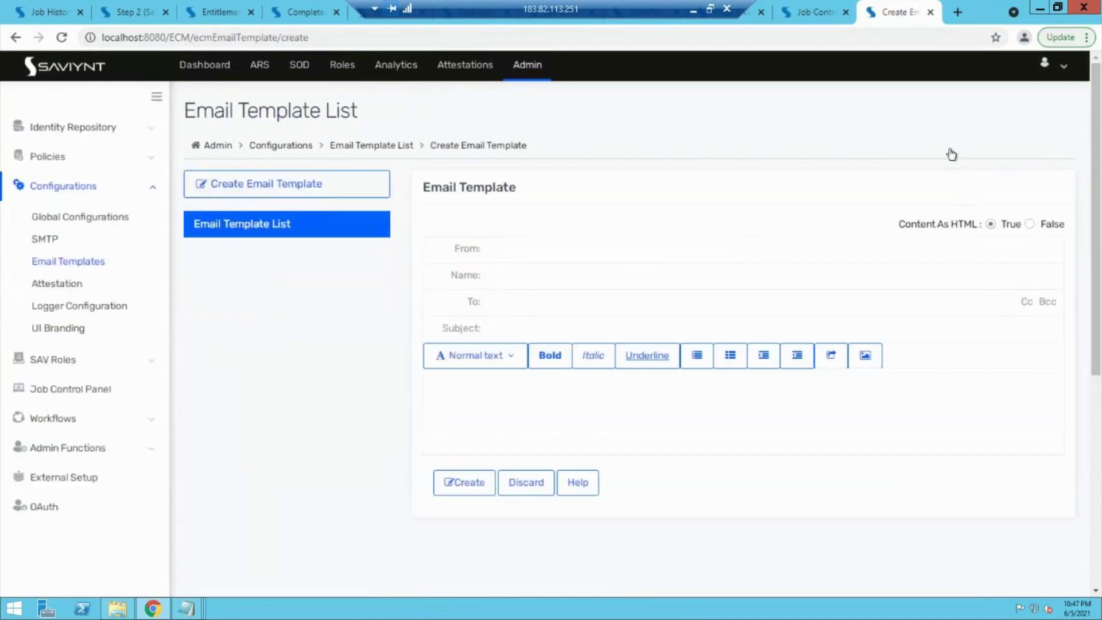
Step: Set sender SAVIYNT IGA System, name 'Test payrole system' and subject 'Take action on access request'
click(612, 252)
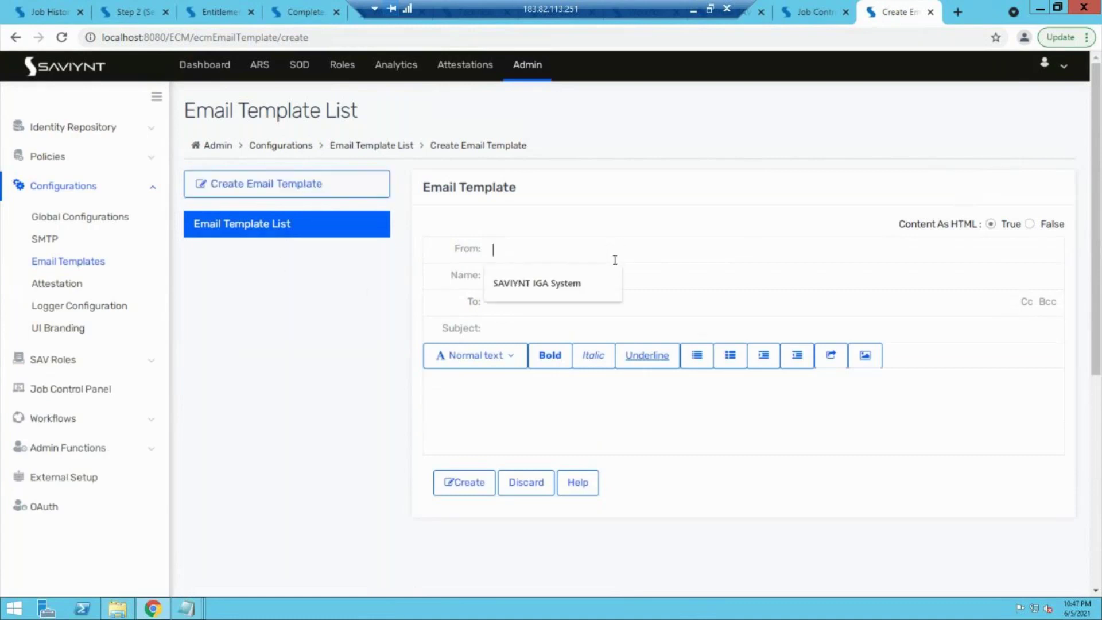
click(563, 284)
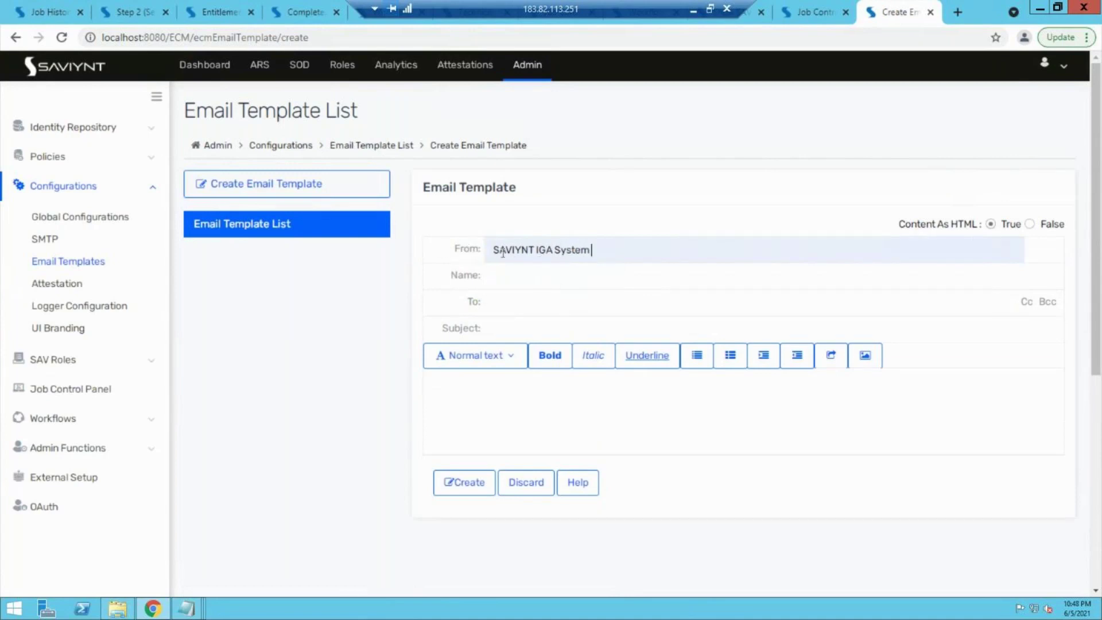
click(569, 276)
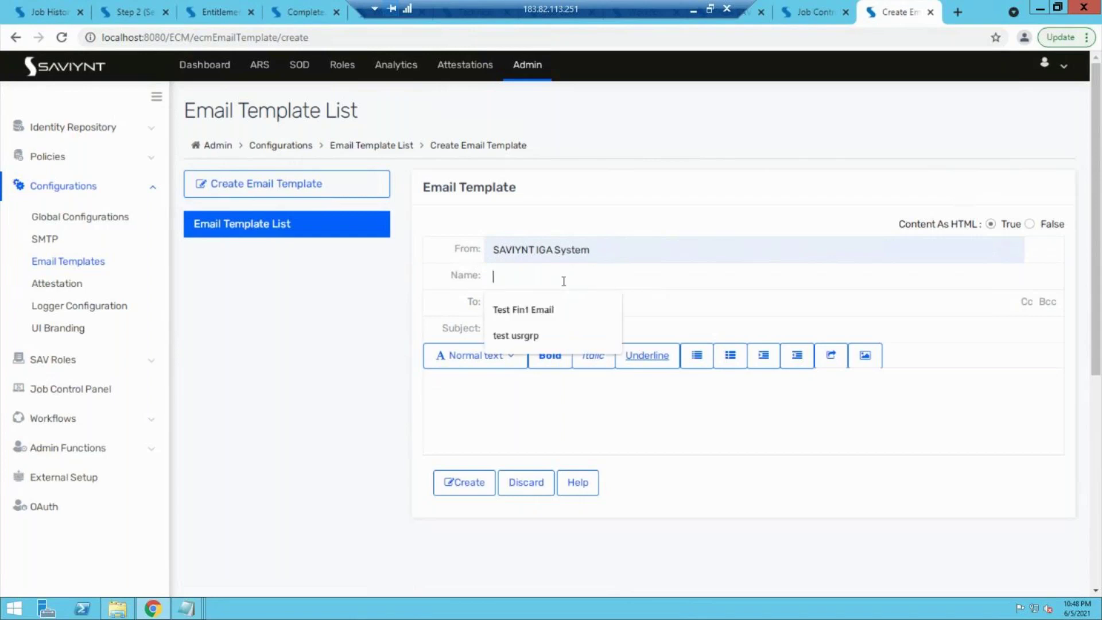
text(Test payrole)
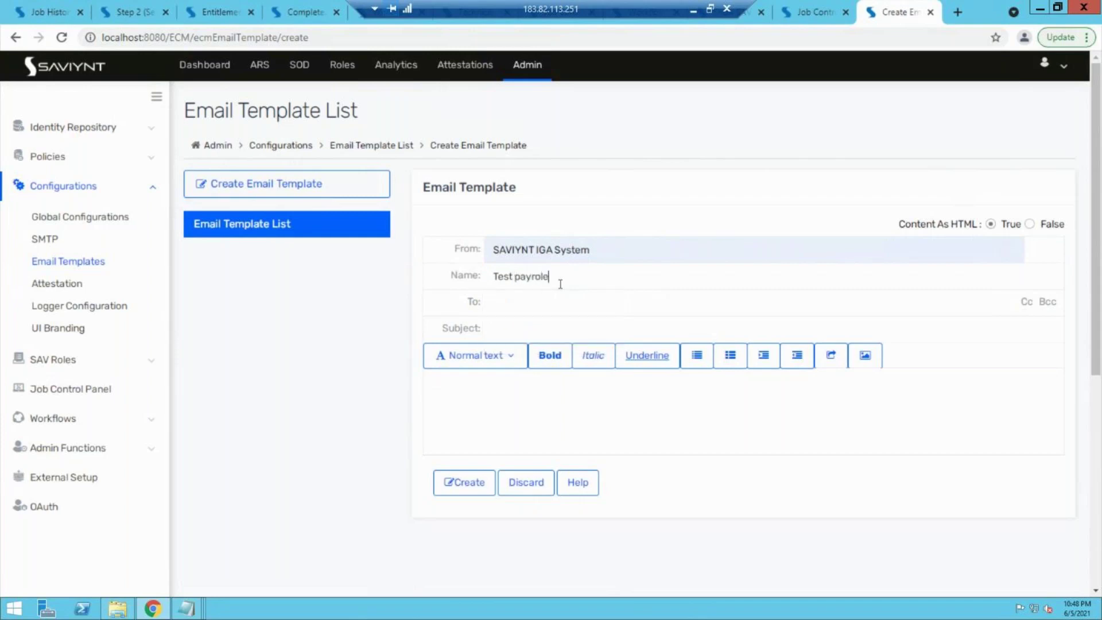
text( system)
click(535, 319)
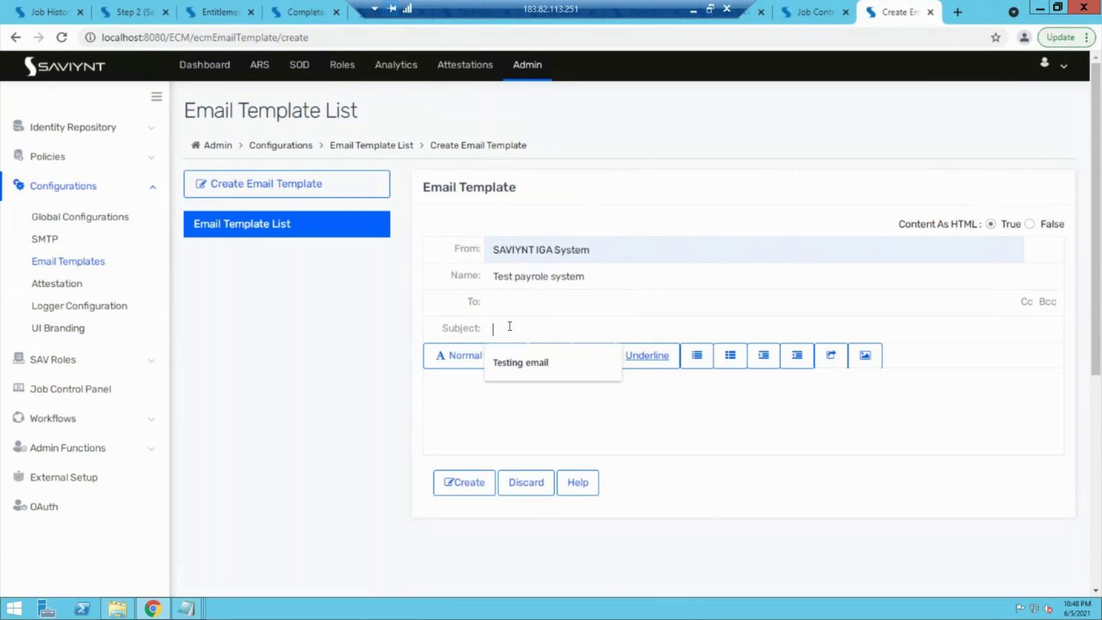
text(Take action on access re)
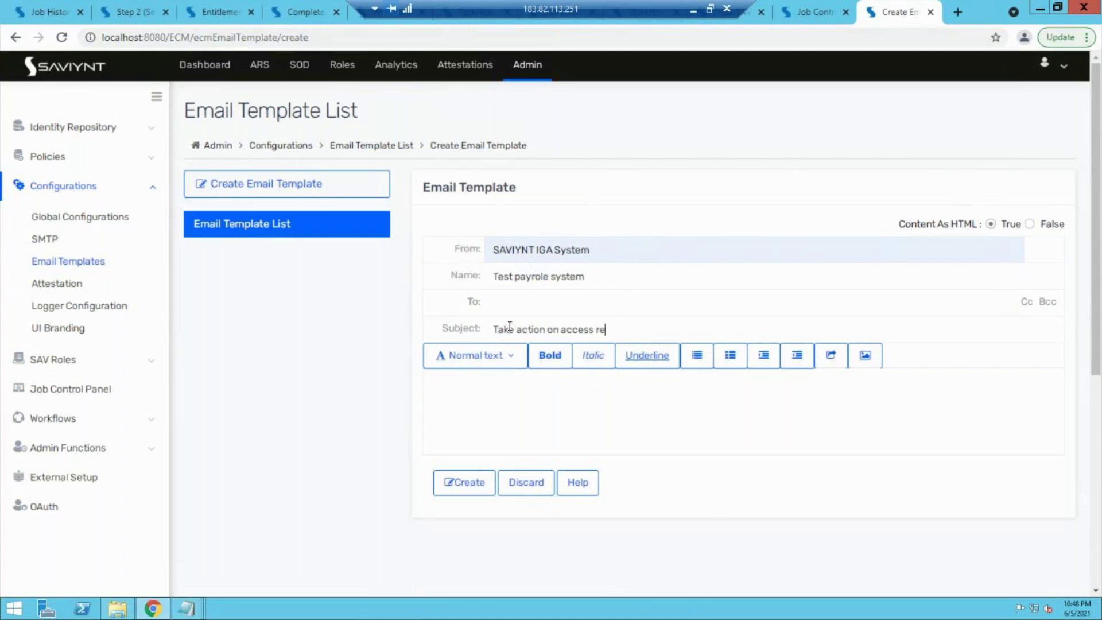
text(questr)
Step: Set the To field to ${Requestor.email}, ${assignee.email} and add Cc and Bcc lines
click(554, 298)
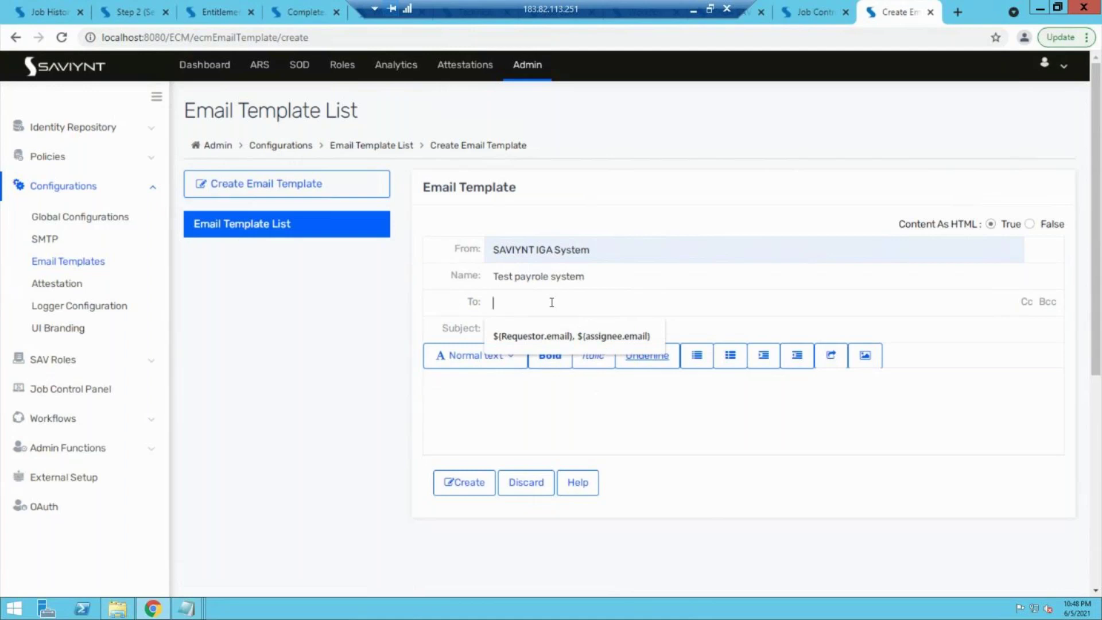
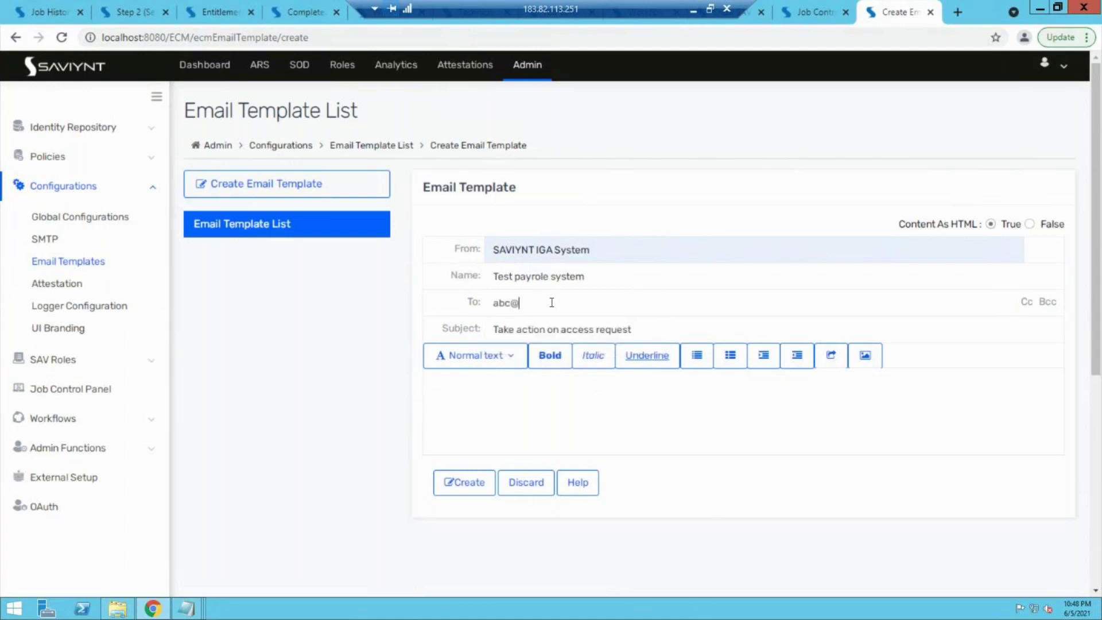
drag(592, 304, 491, 303)
key(BackSpace)
click(525, 335)
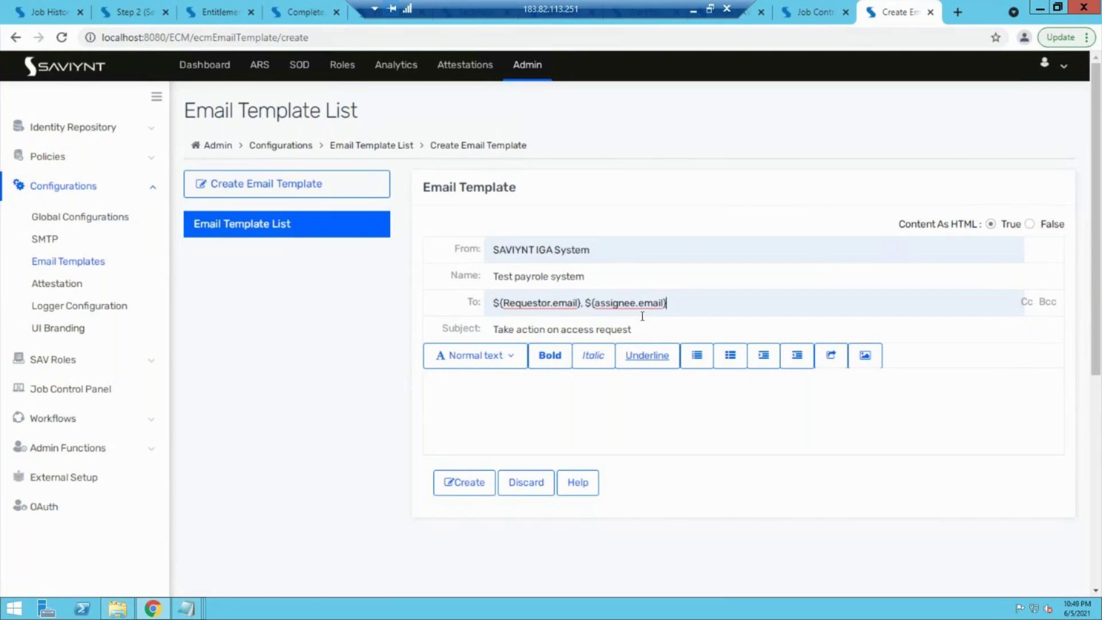
drag(606, 302, 654, 302)
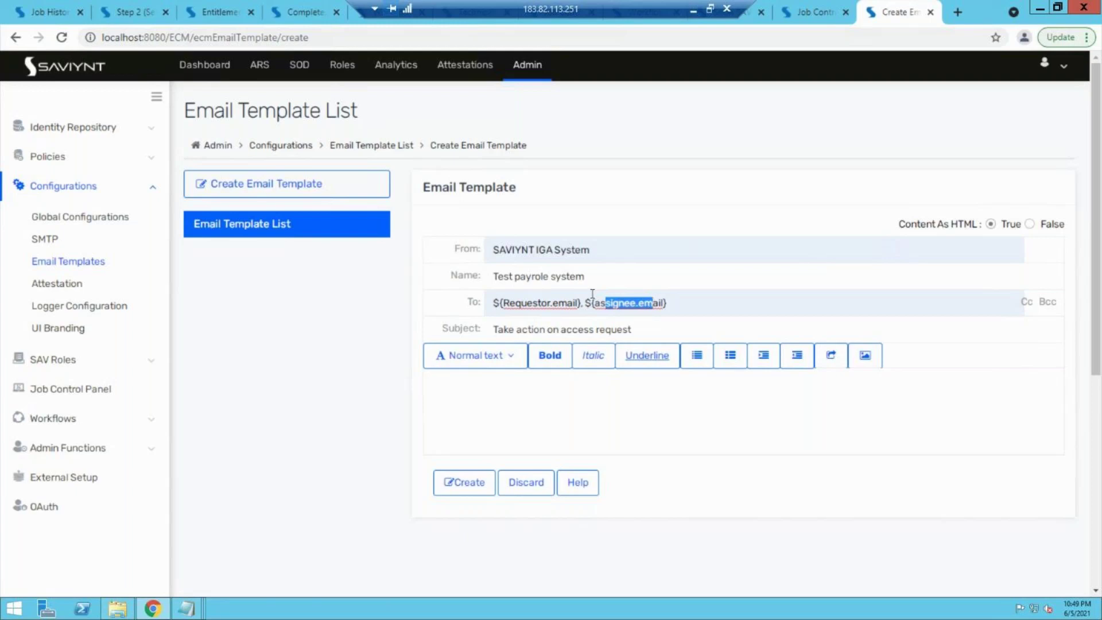
drag(519, 302, 559, 303)
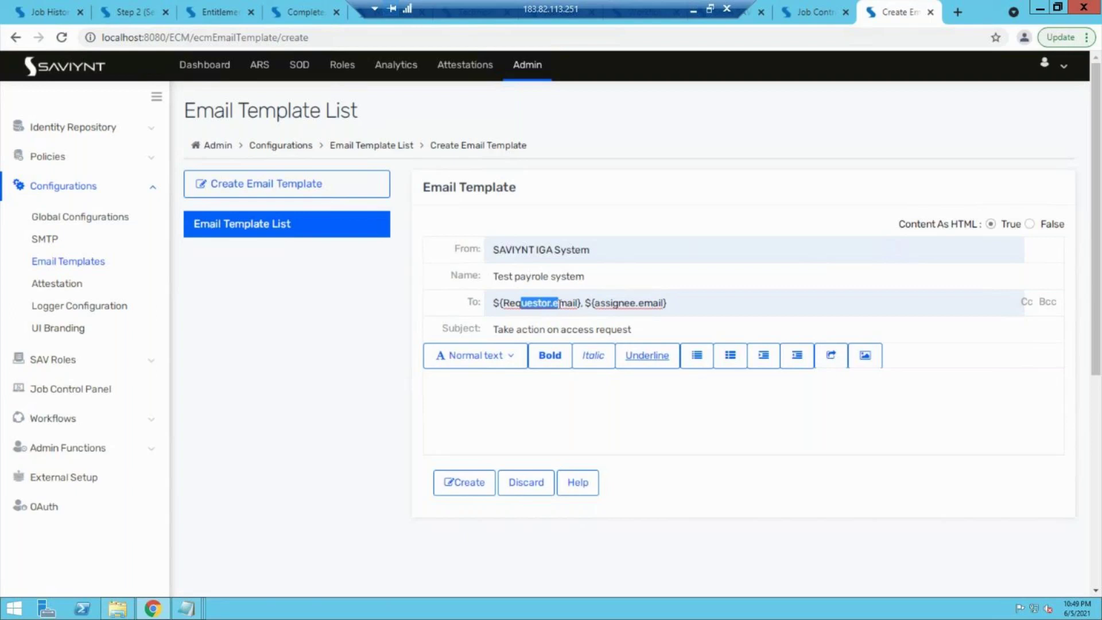
click(1029, 303)
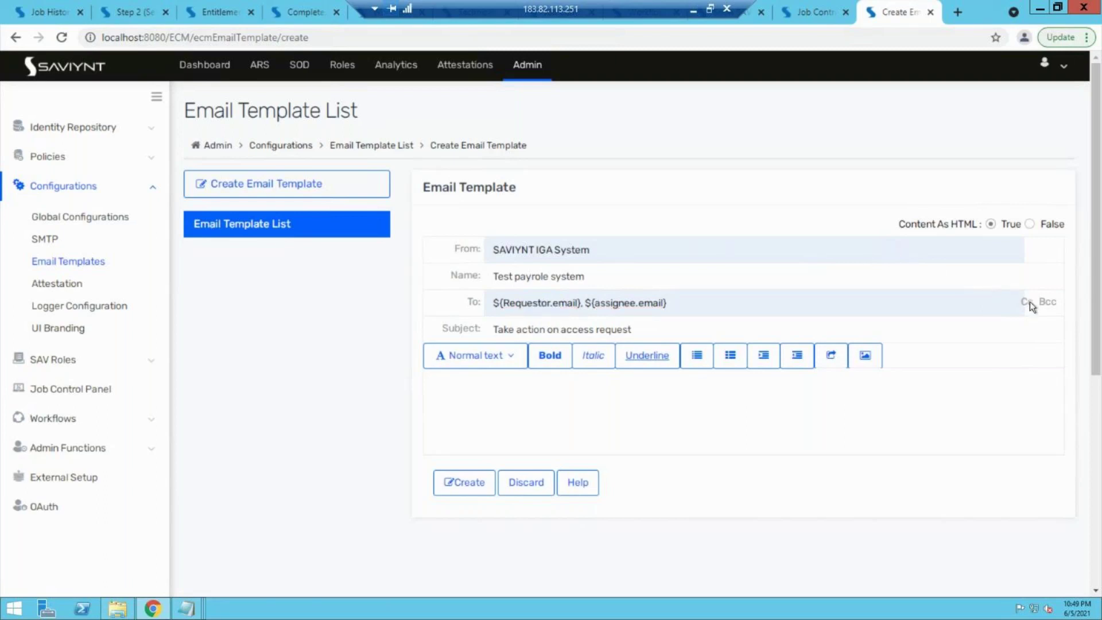
click(1050, 304)
Step: Start the template body with the greeting 'Hi ${assignee.firstname}'
click(573, 456)
text(H)
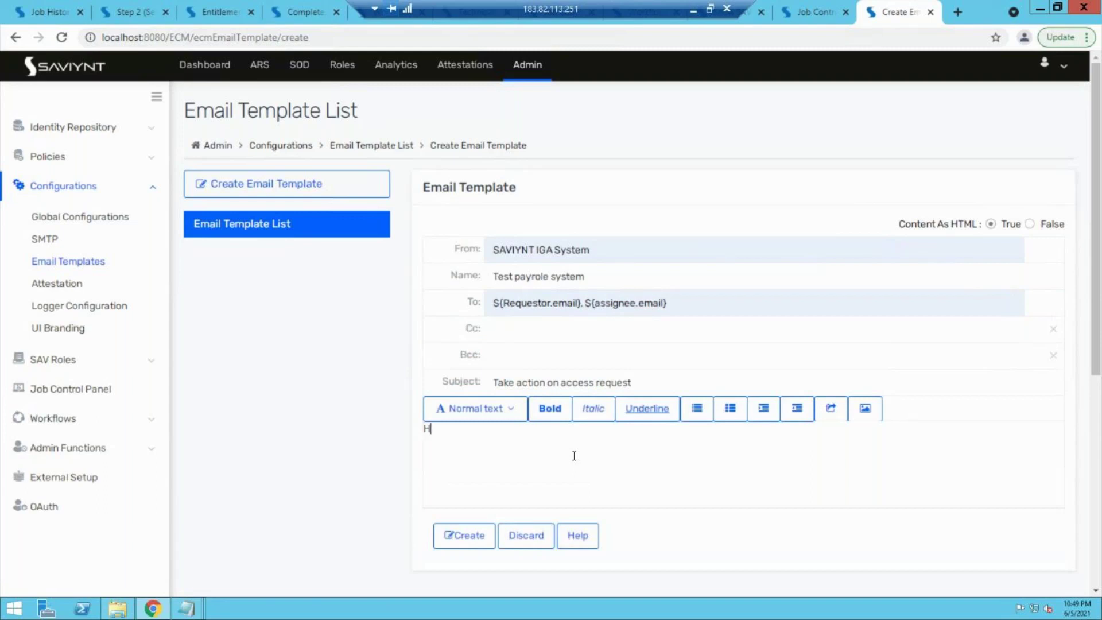
text(i Appl)
key(BackSpace)
key(BackSpace)
key(BackSpace)
key(BackSpace)
text($)
drag(667, 302, 583, 303)
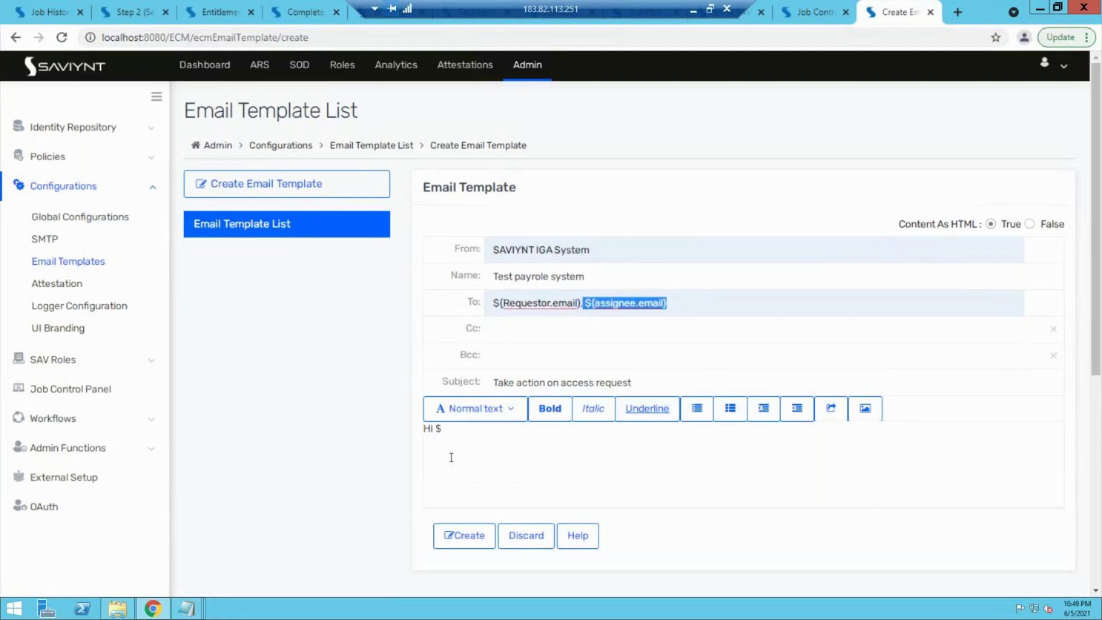
text(${assignee.email})
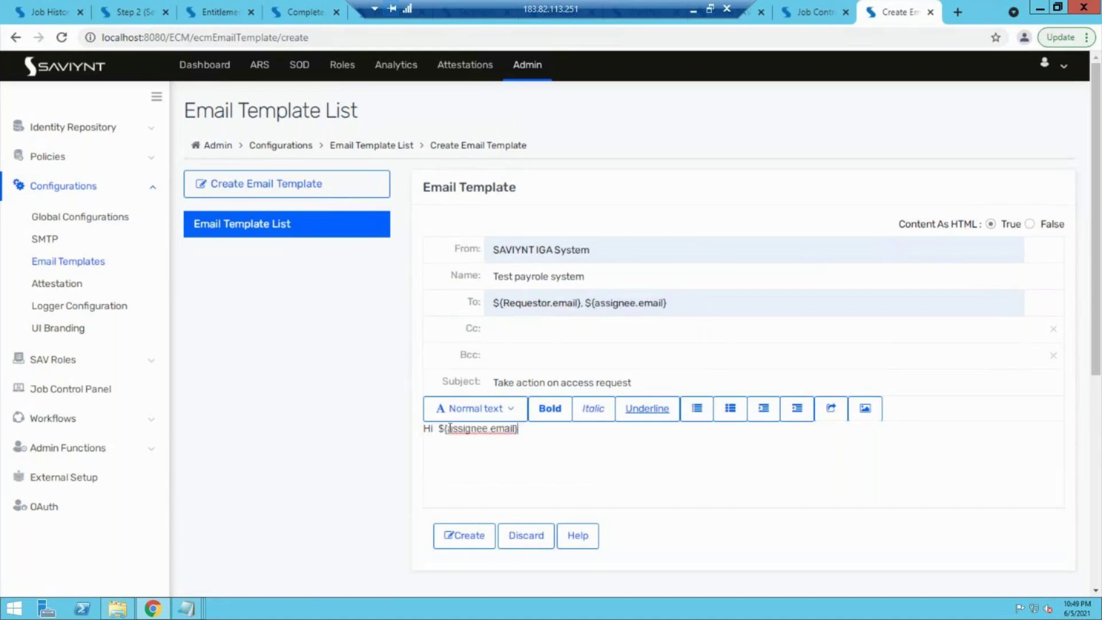
double_click(502, 428)
text(firstname)
key(End)
key(Return)
key(Return)
Step: Add 'you have an access request. kindly take action.', sign off 'Thanks, Saviynt team', and save
text(you jas=)
key(BackSpace)
key(BackSpace)
key(BackSpace)
key(BackSpace)
text(have an access request. kindly take action.)
key(Return)
key(Return)
text(Thanks,)
key(Return)
text(Saviynt team)
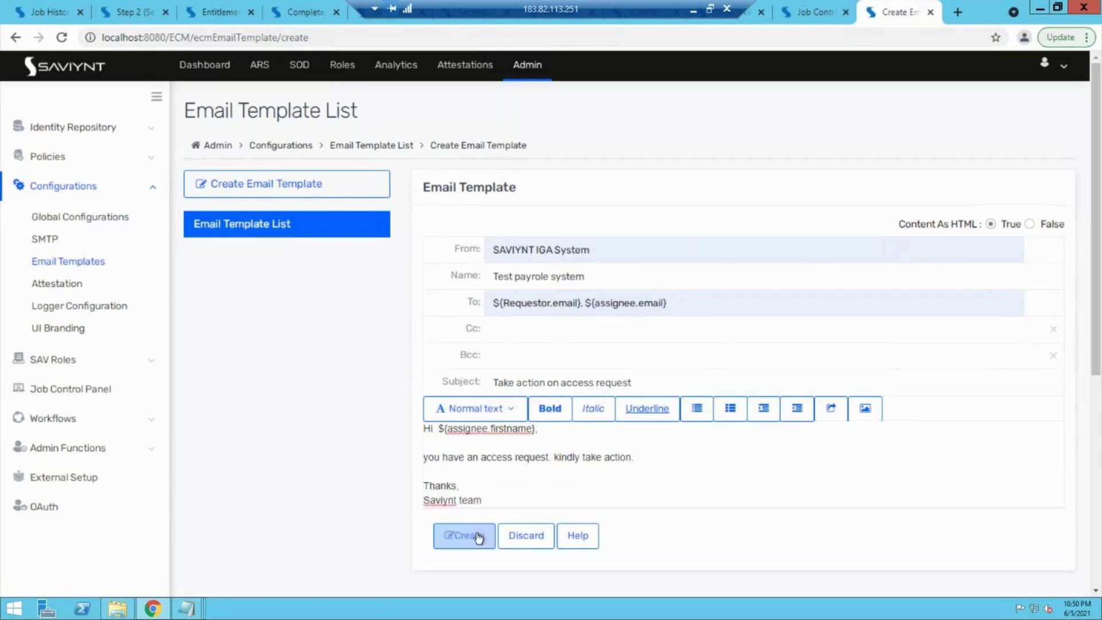
click(478, 537)
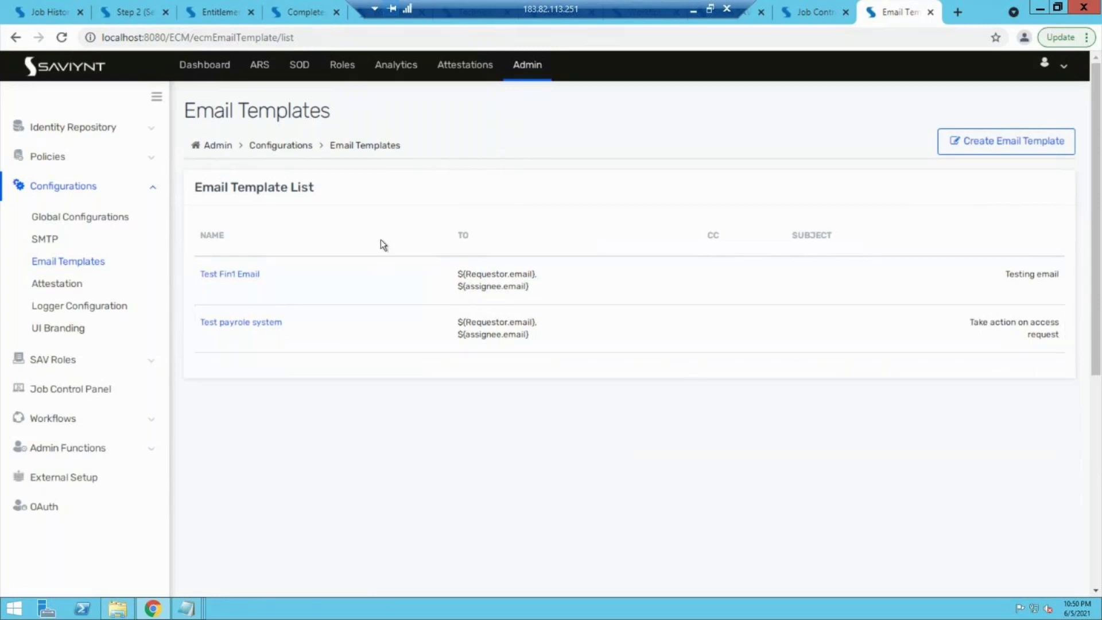
Step: Expand the Workflows section in the sidebar and open the Workflow List
click(391, 74)
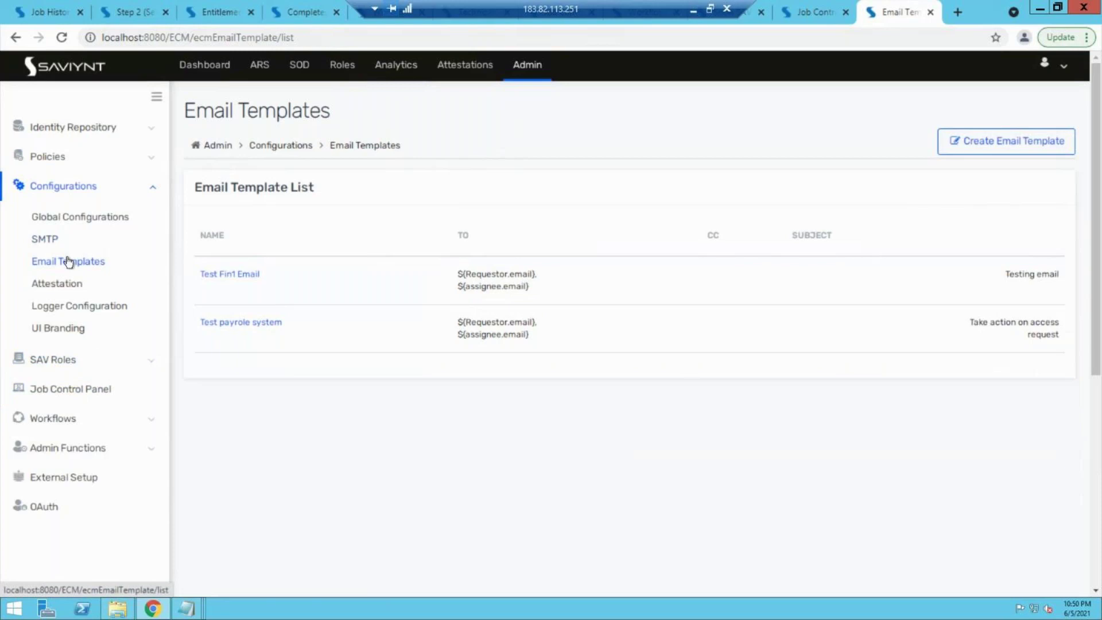
click(136, 128)
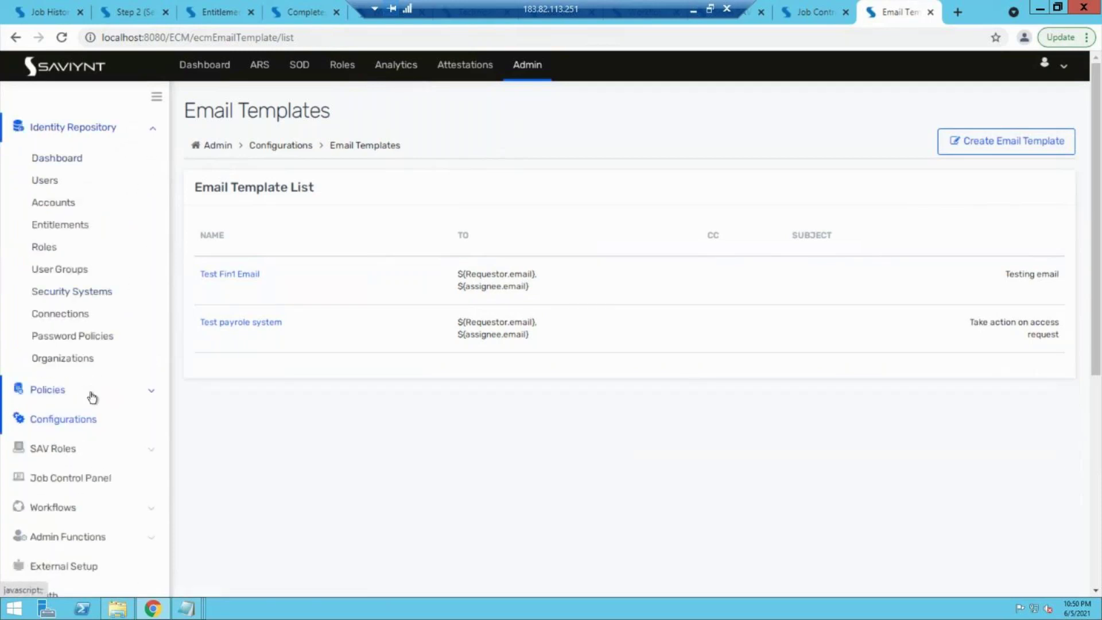
click(90, 394)
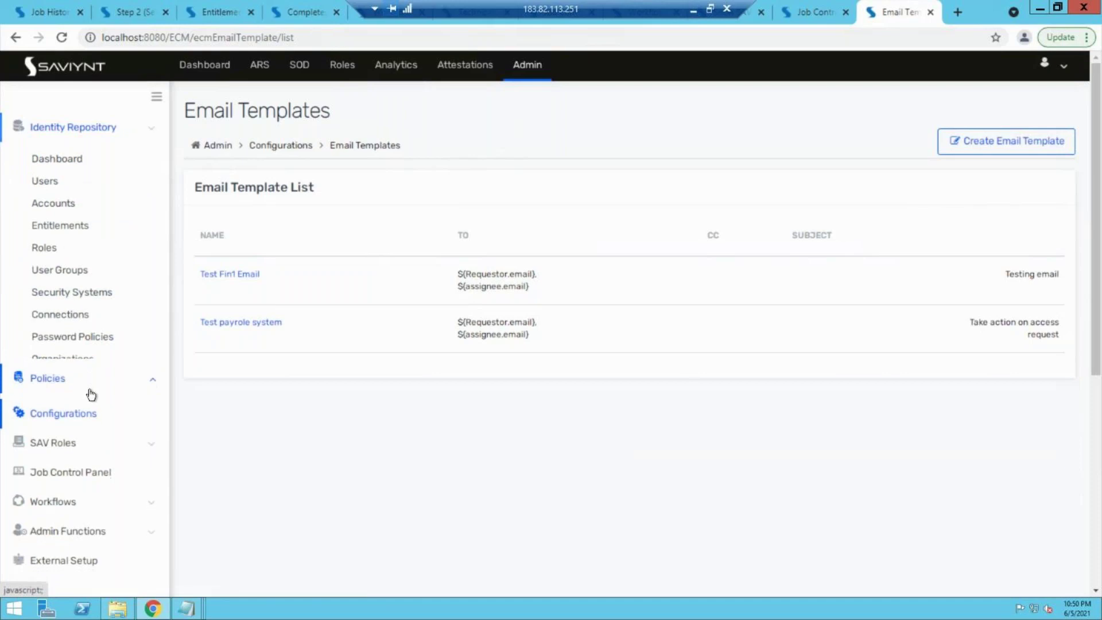
click(96, 377)
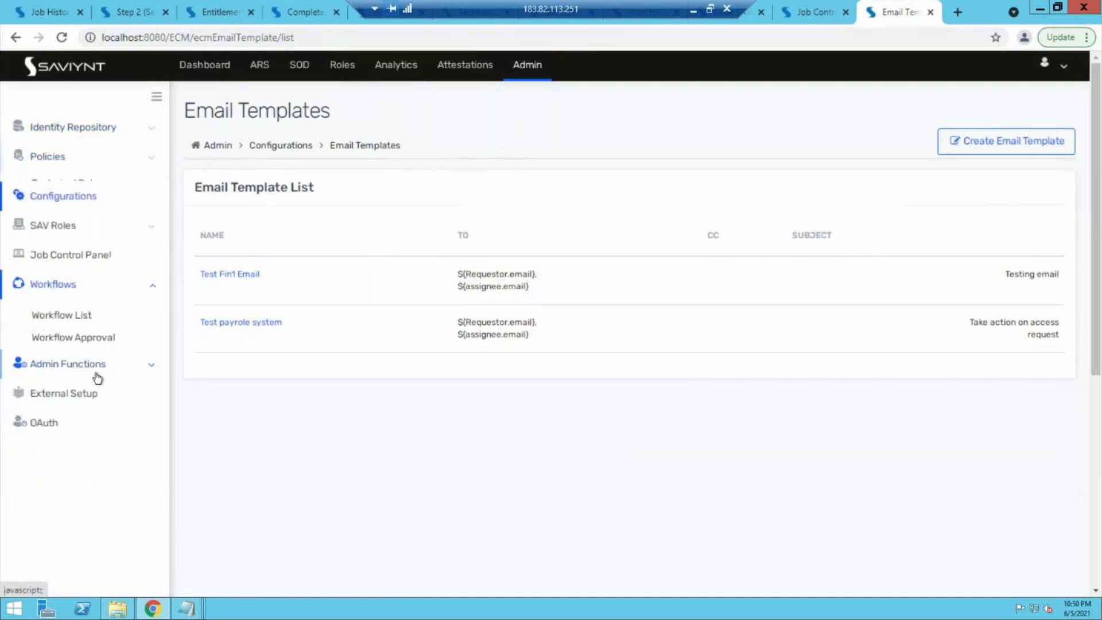
click(55, 314)
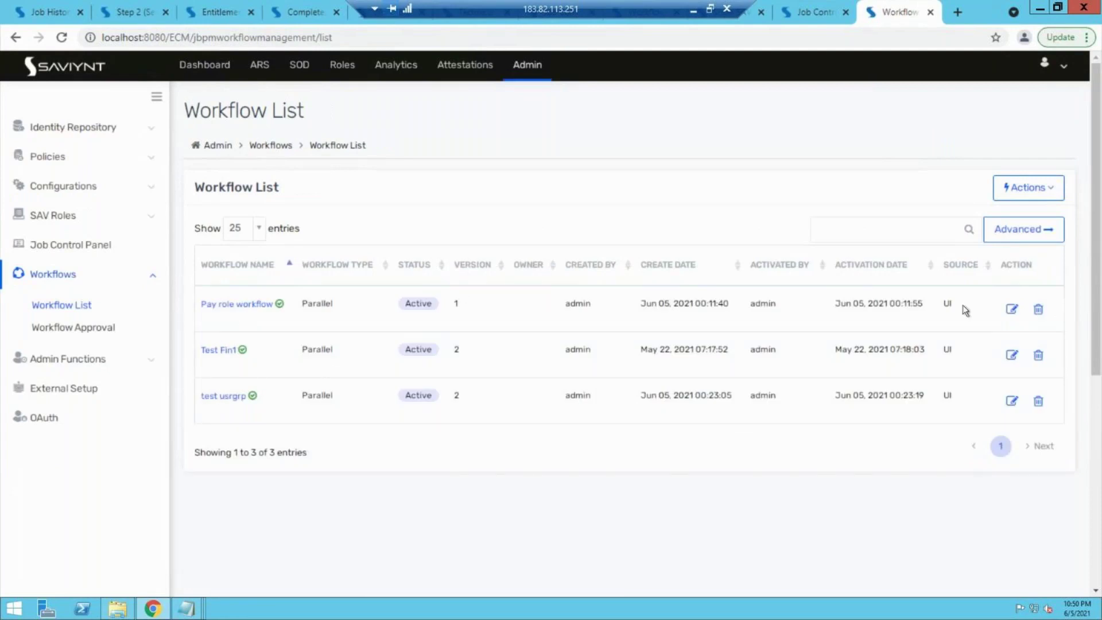
Step: Set both Manager Approval email templates in Pay role workflow to Test payrole system
click(1011, 315)
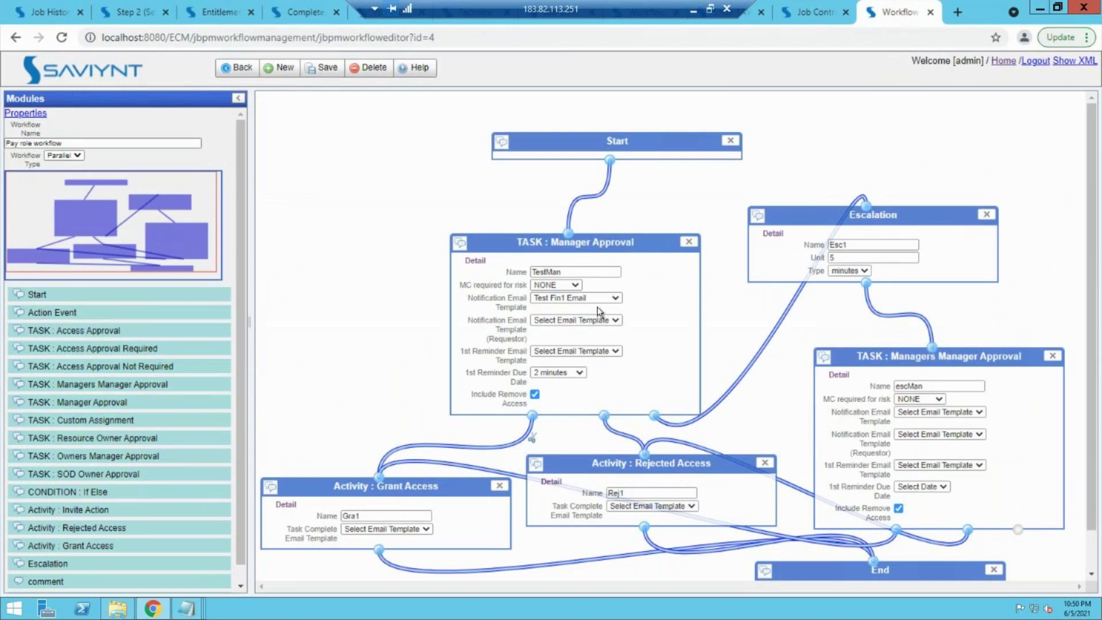
click(550, 319)
click(552, 348)
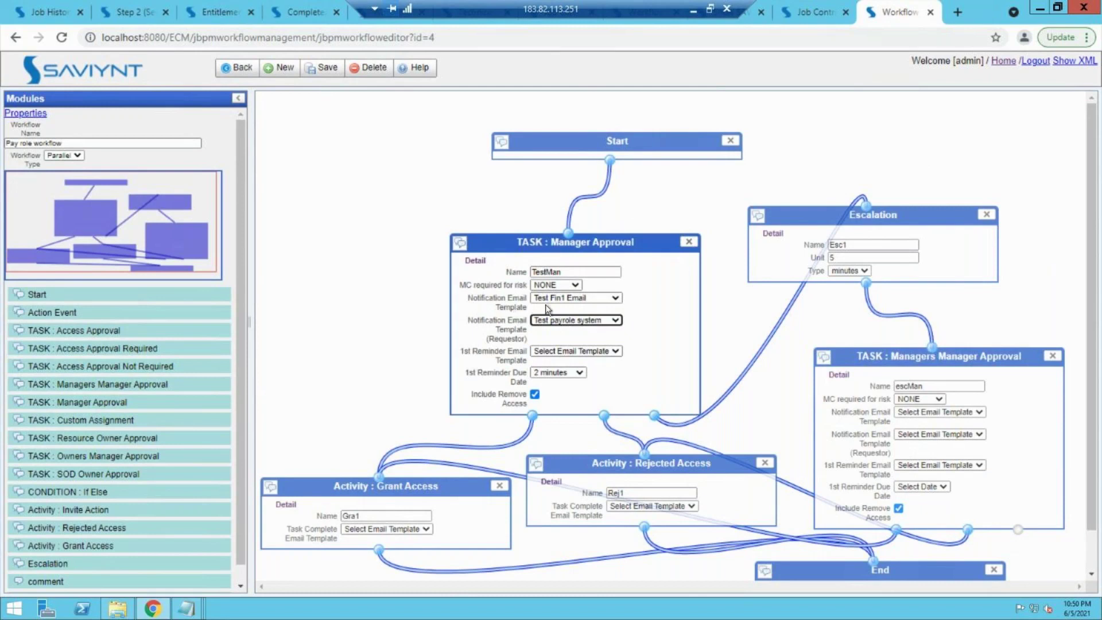
click(563, 297)
click(559, 328)
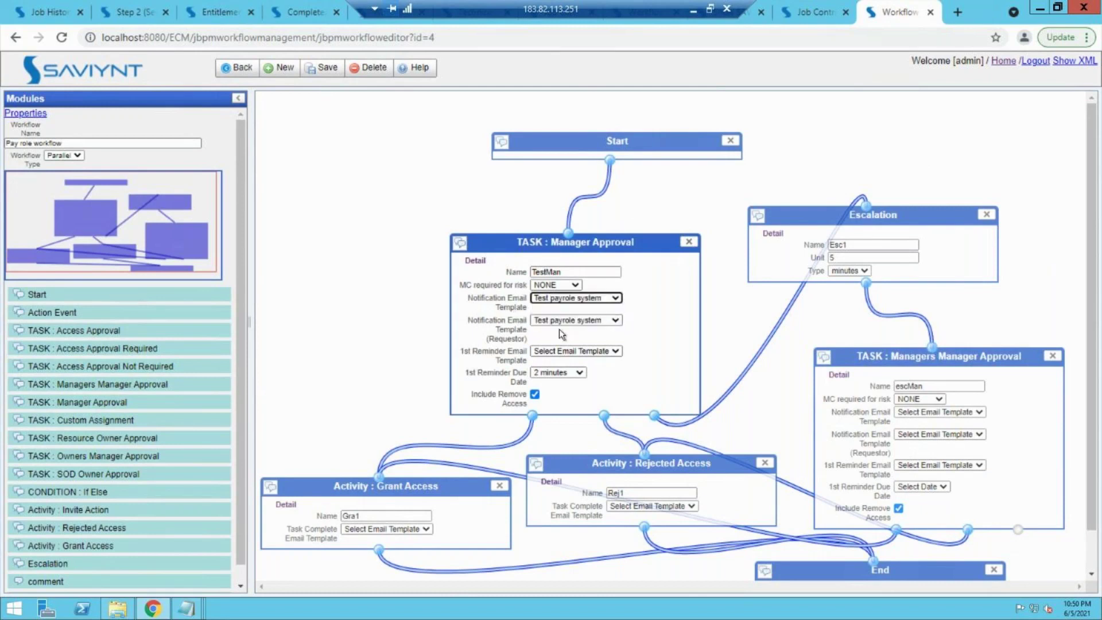
Step: Save the Pay role workflow and send it for approval
click(323, 69)
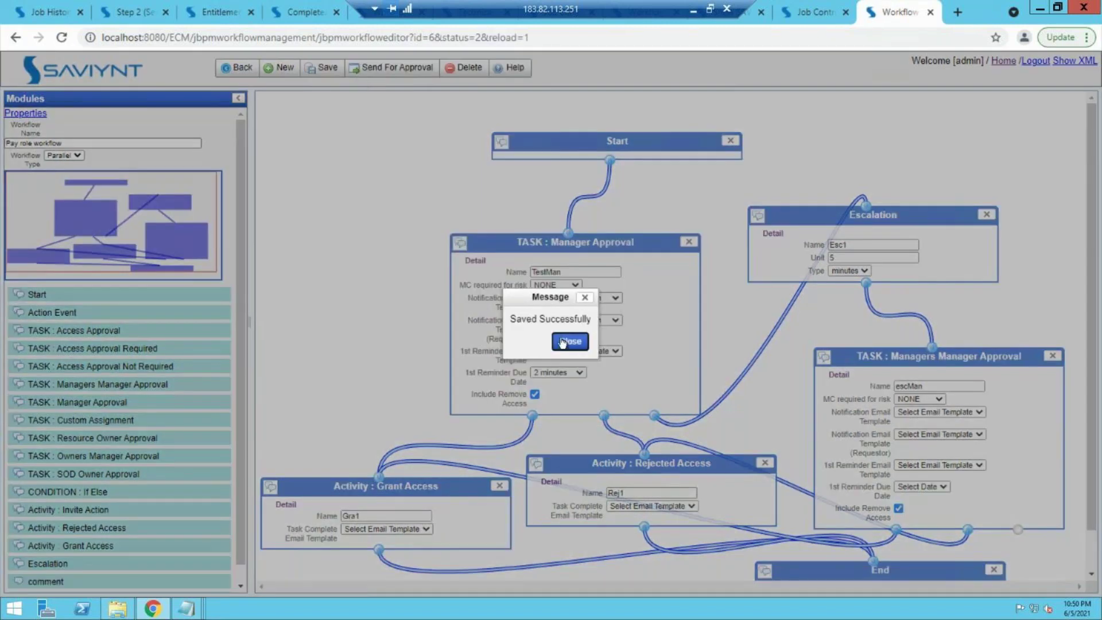
click(562, 343)
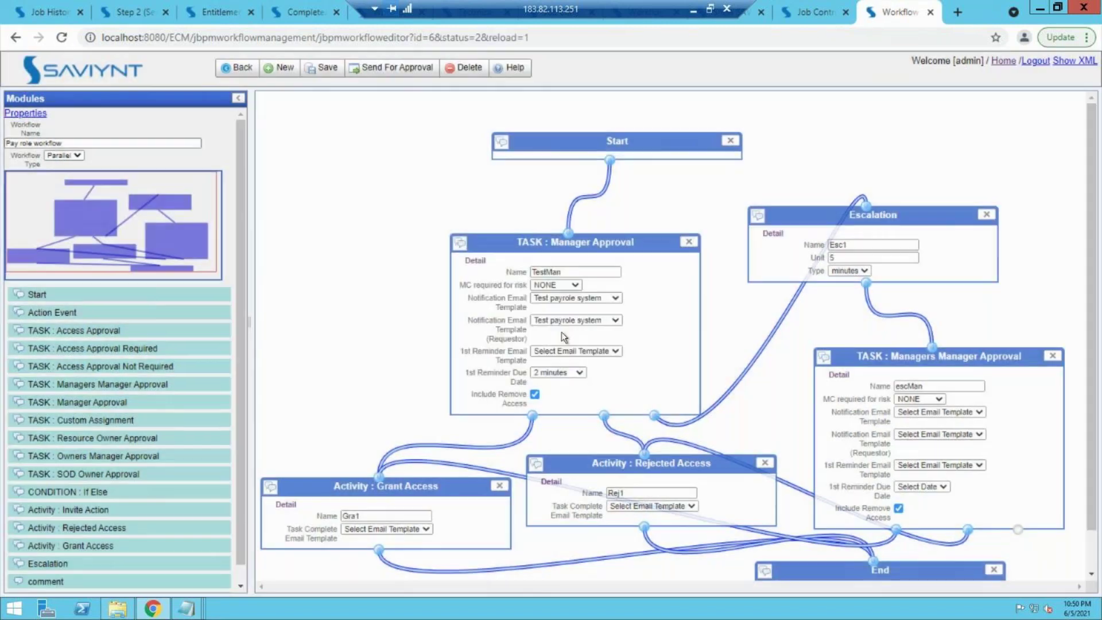
click(396, 69)
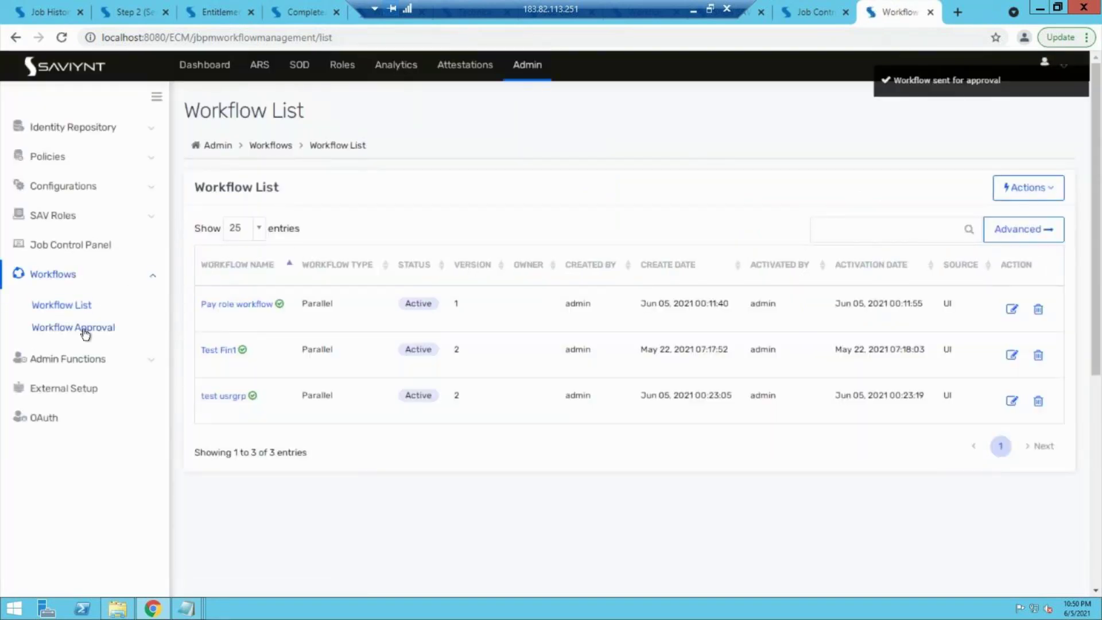
Step: Accept the Pay role workflow in Workflow Approval without a comment, then return to Workflow List
click(84, 328)
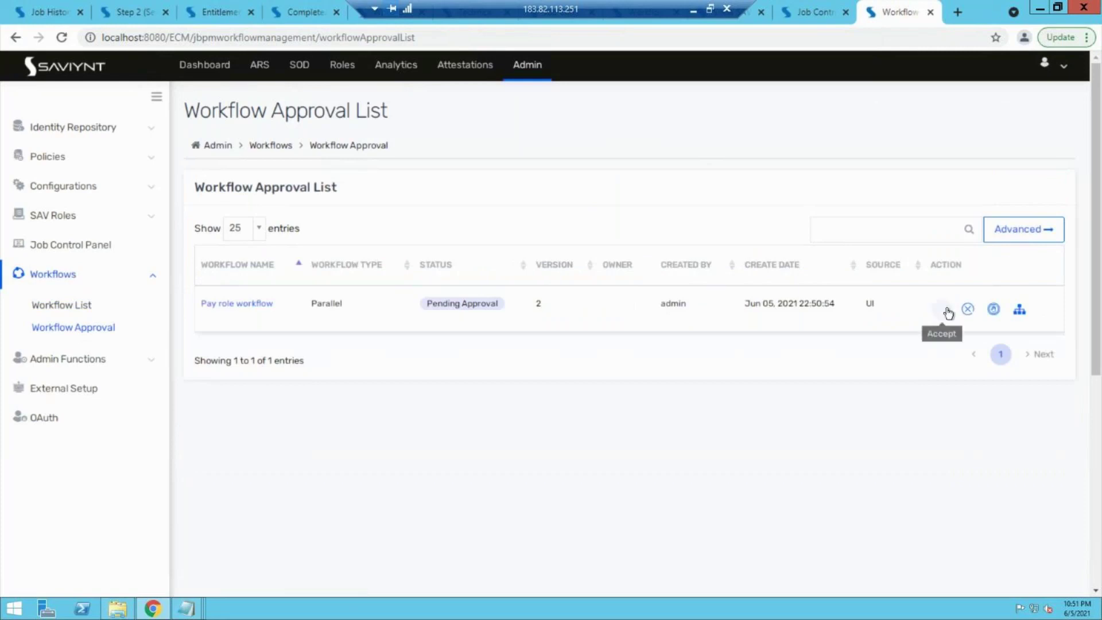
click(947, 311)
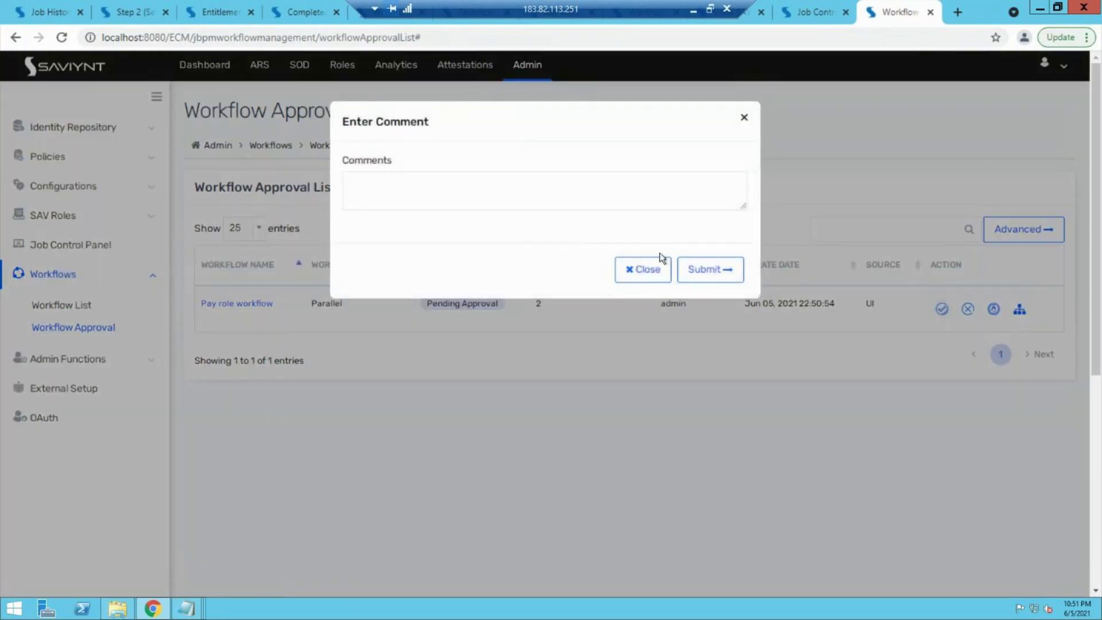
key(Return)
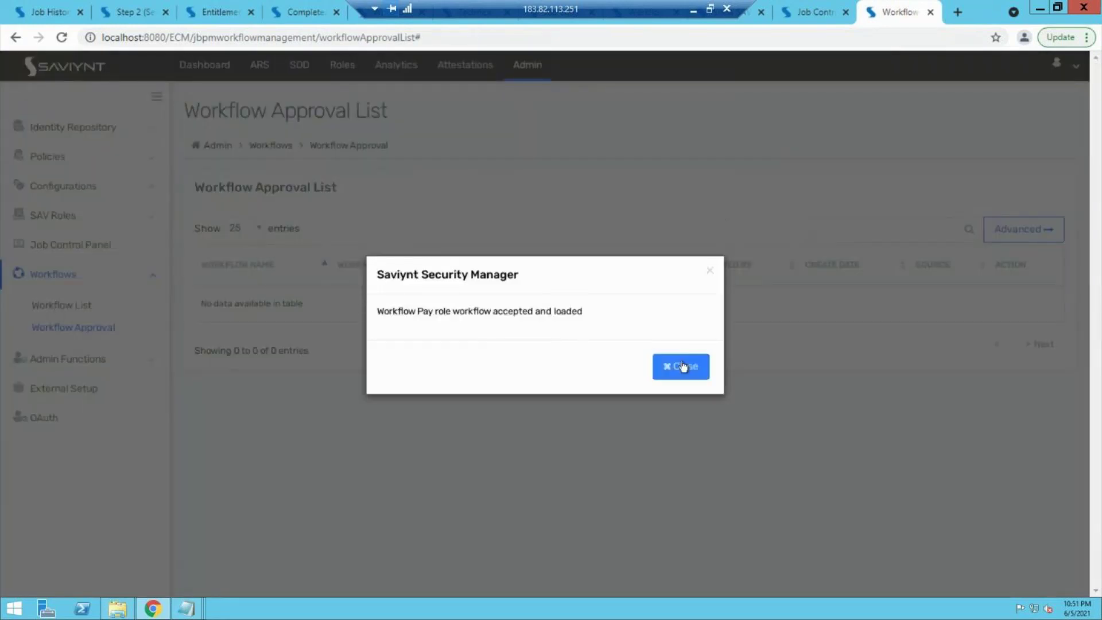
click(681, 365)
click(61, 305)
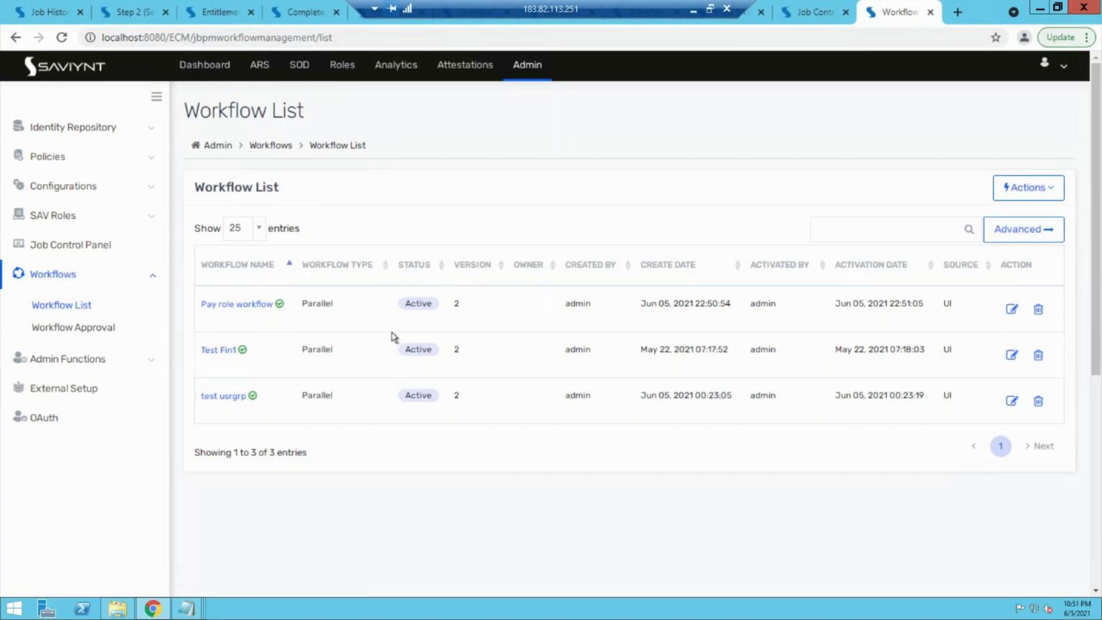
Step: Start the EMAIL_JOB trigger under Email History Job from the Job Control Panel
click(822, 7)
scroll(591, 312, up, 2)
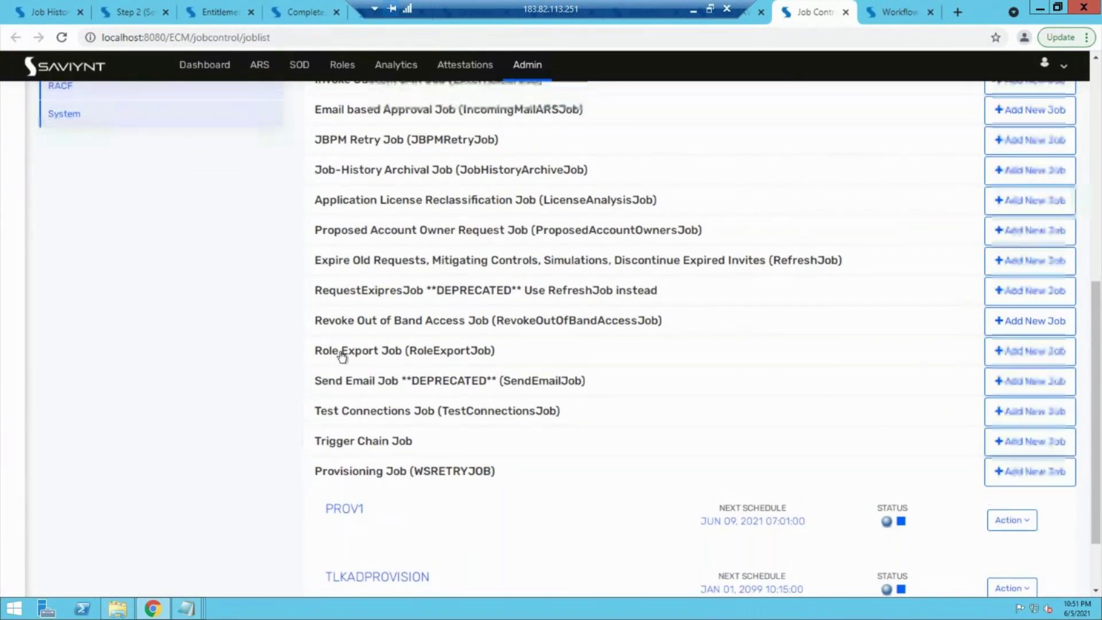
scroll(342, 356, up, 1)
scroll(341, 356, up, 2)
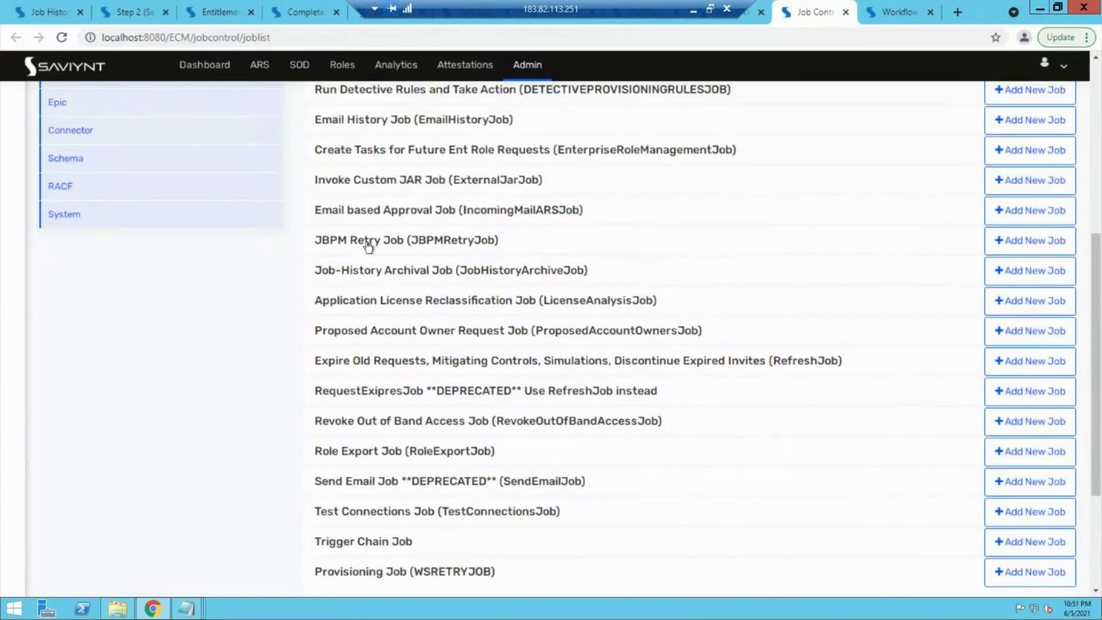
scroll(370, 241, up, 1)
click(388, 142)
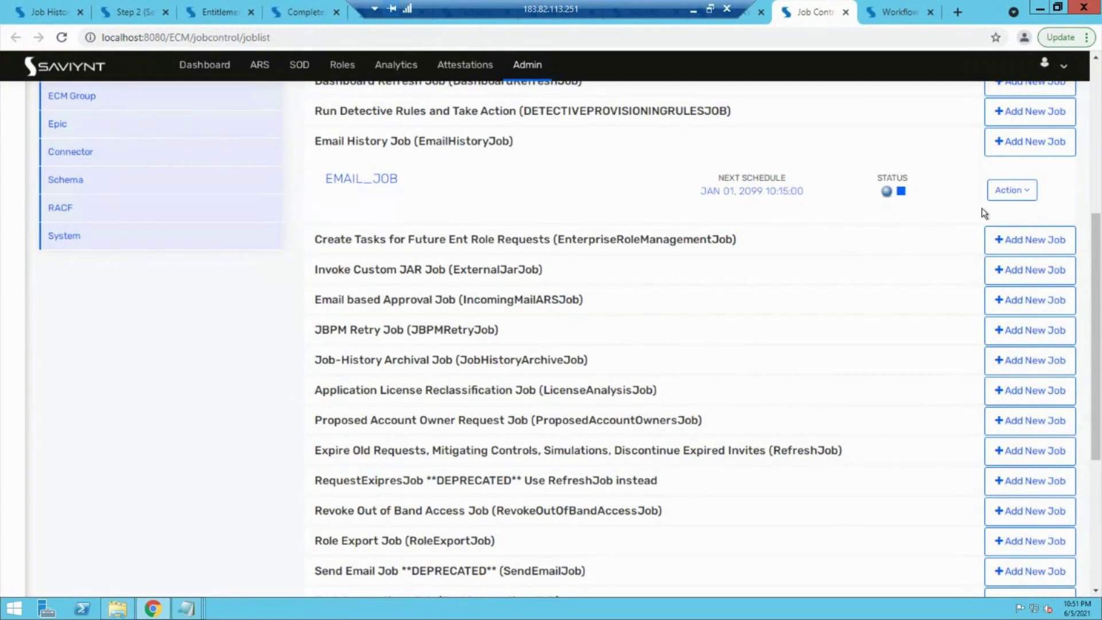
click(1011, 190)
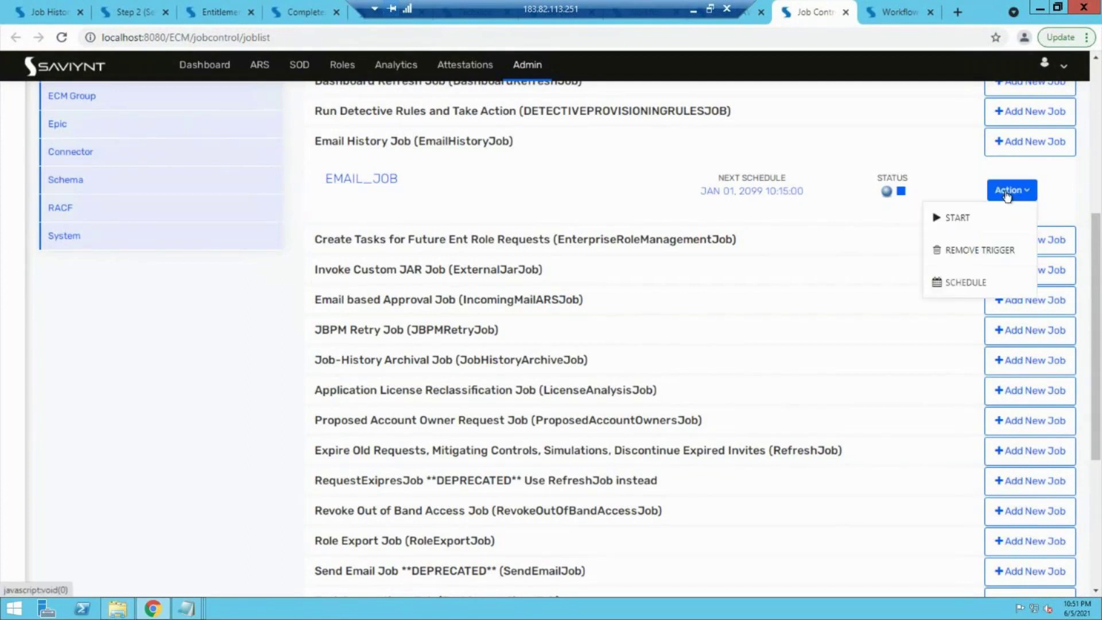
click(964, 220)
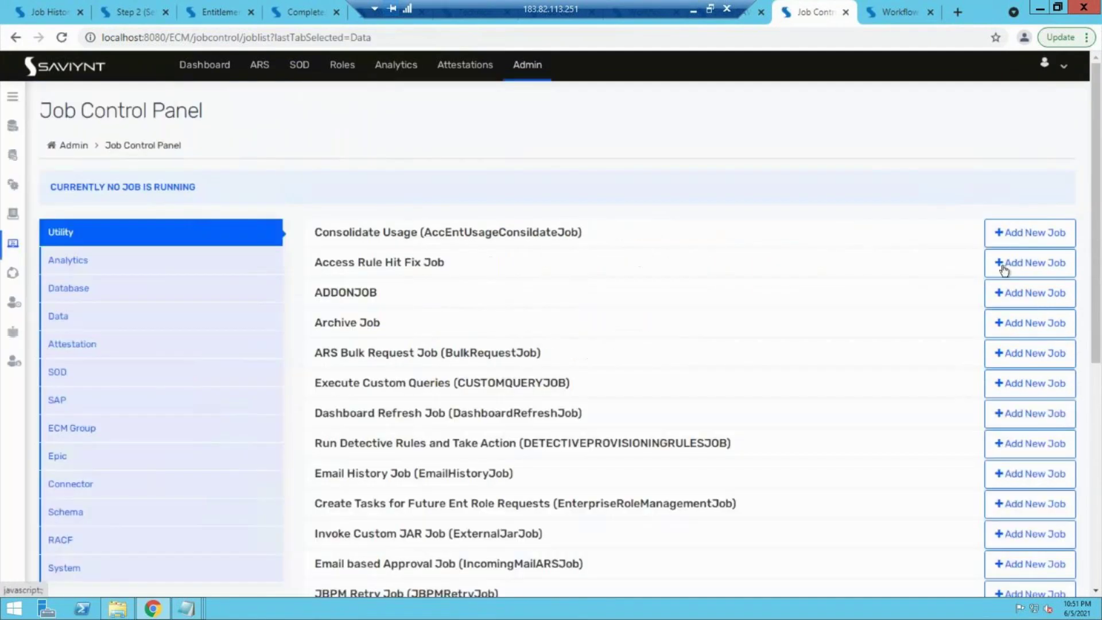
scroll(808, 389, down, 1)
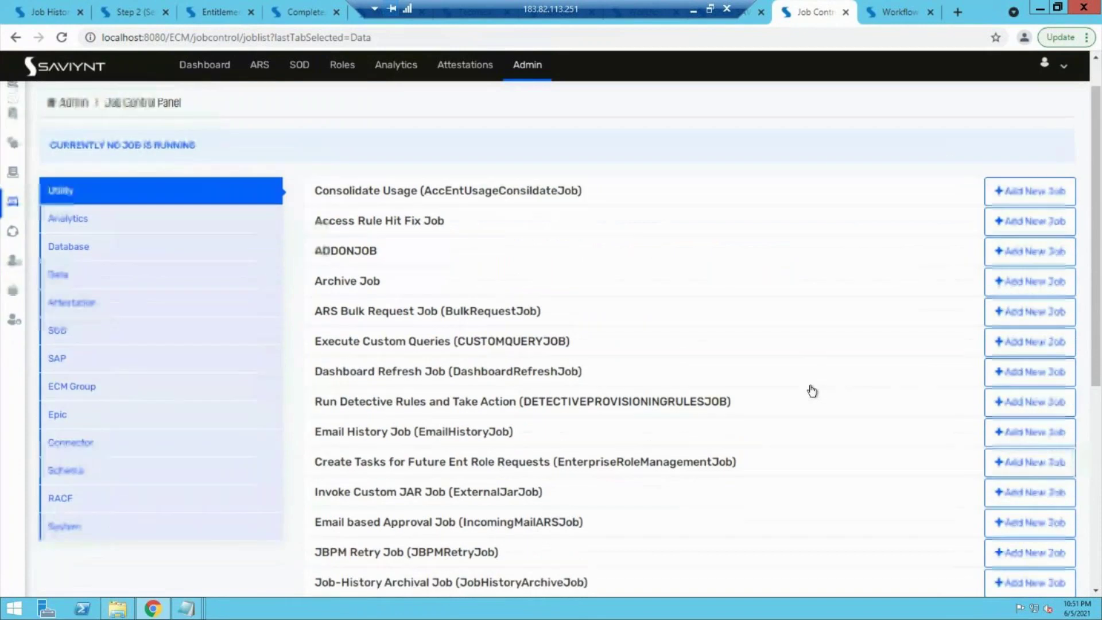
Step: Create a new Email History Job instance named 'assdas'
click(1015, 435)
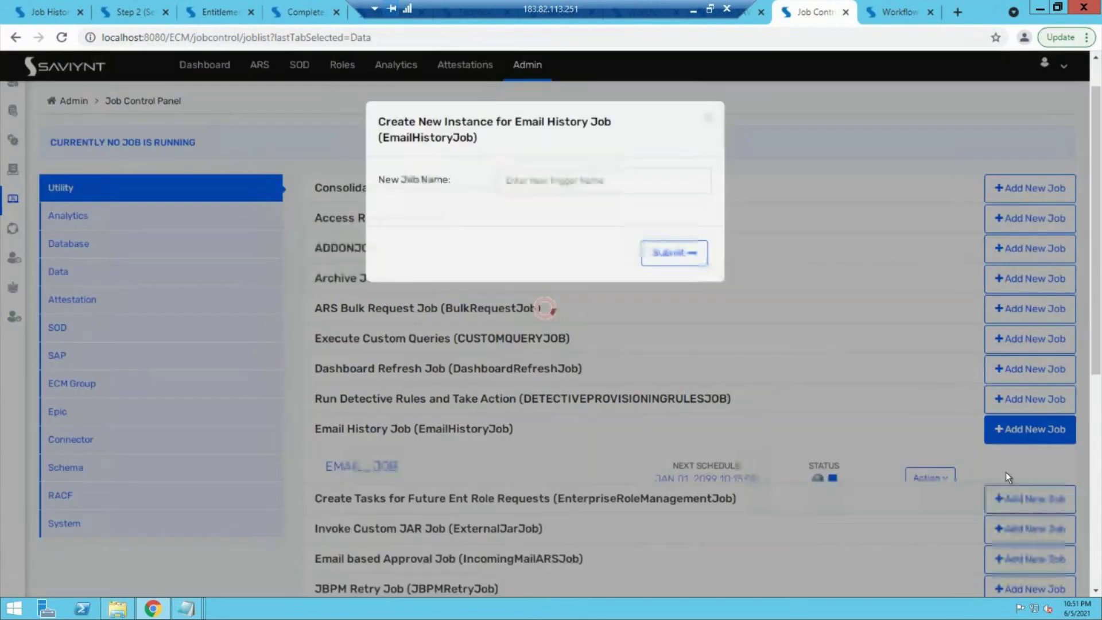
click(612, 176)
text(assdas)
click(667, 263)
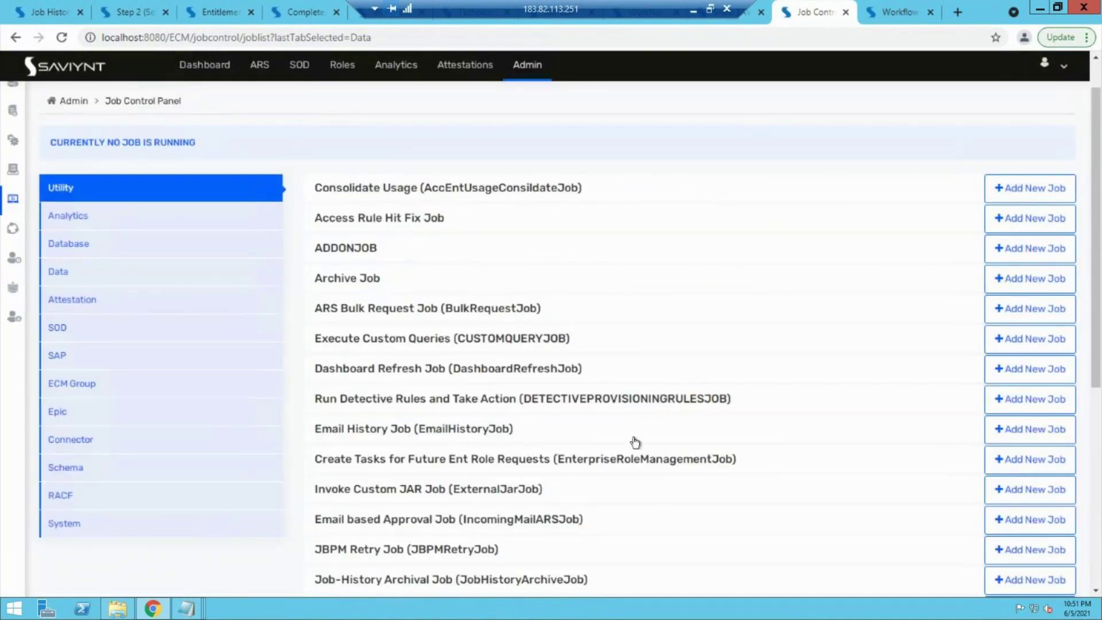
Step: Schedule the ASSDAS job to repeat every 30 minutes
click(487, 429)
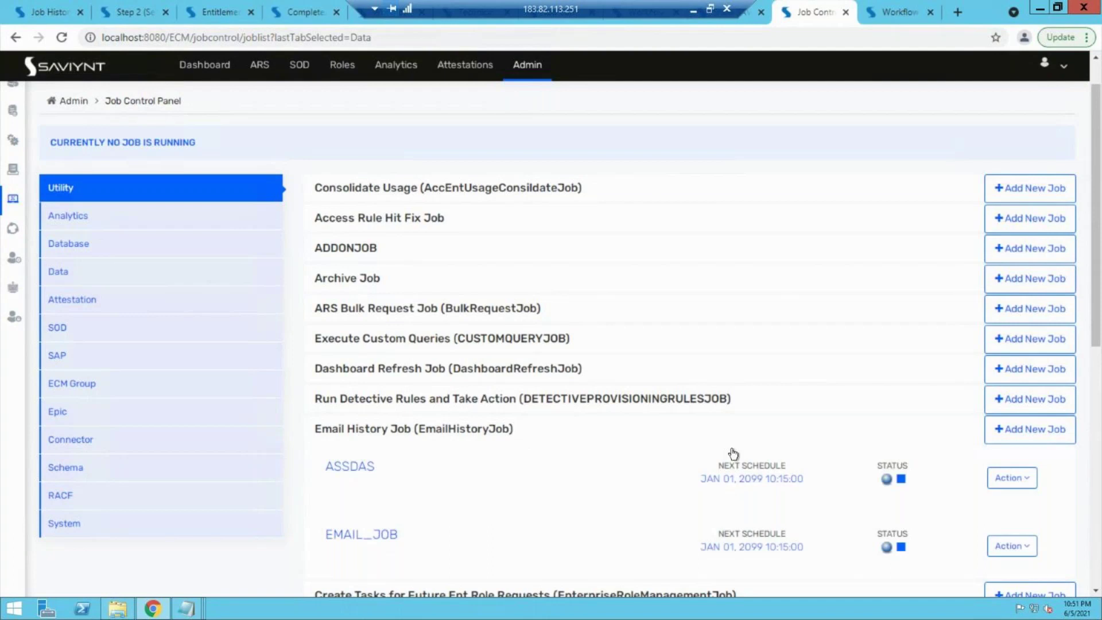
click(1011, 477)
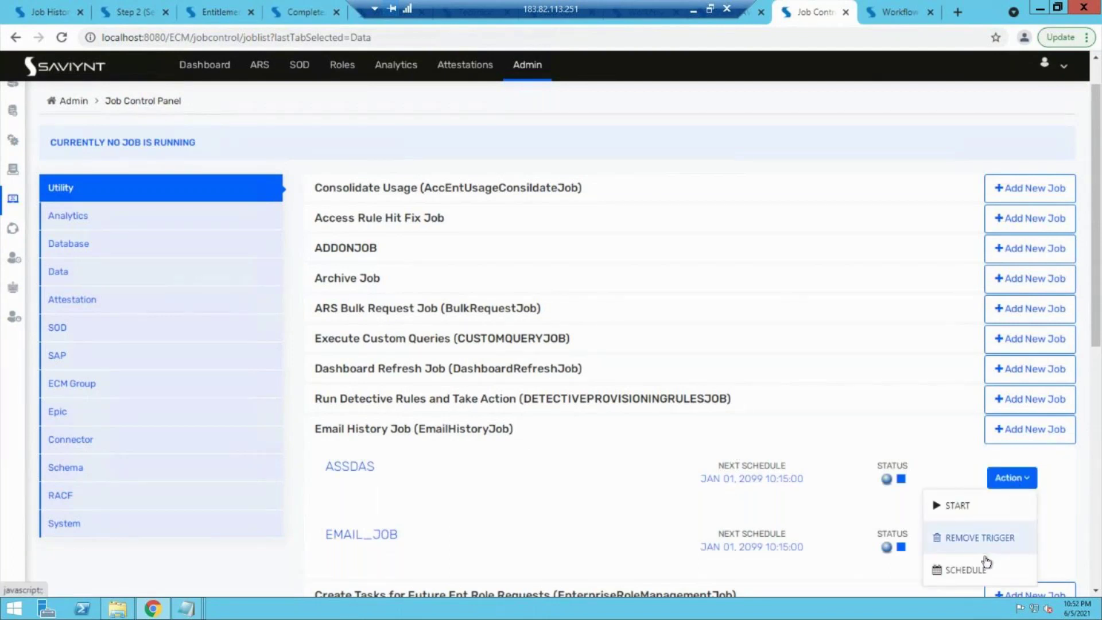
click(979, 571)
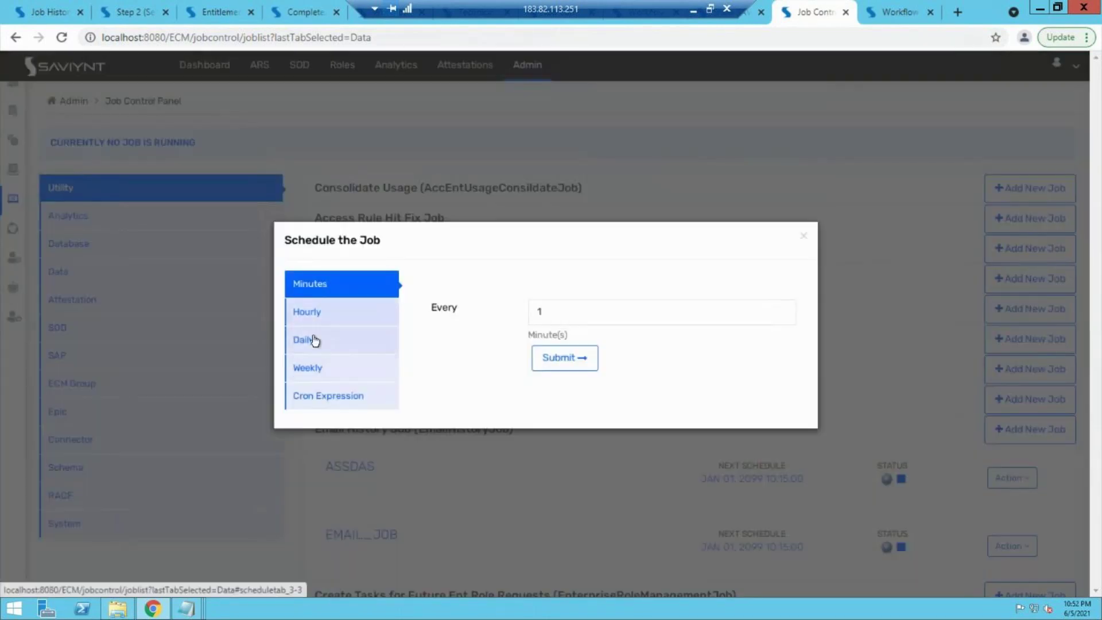
click(315, 313)
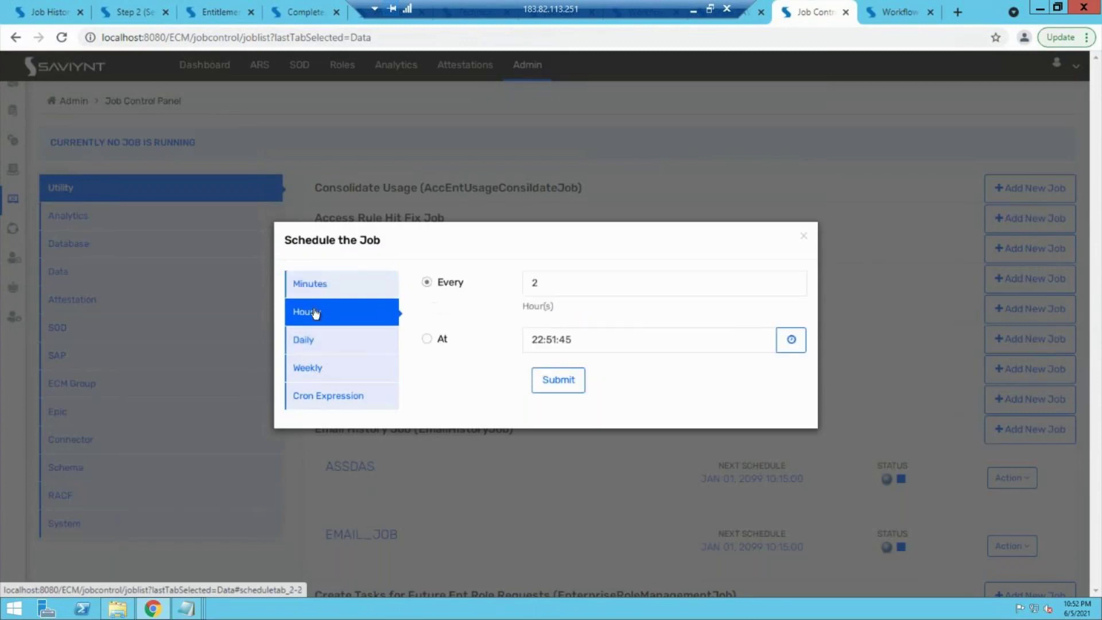
click(315, 283)
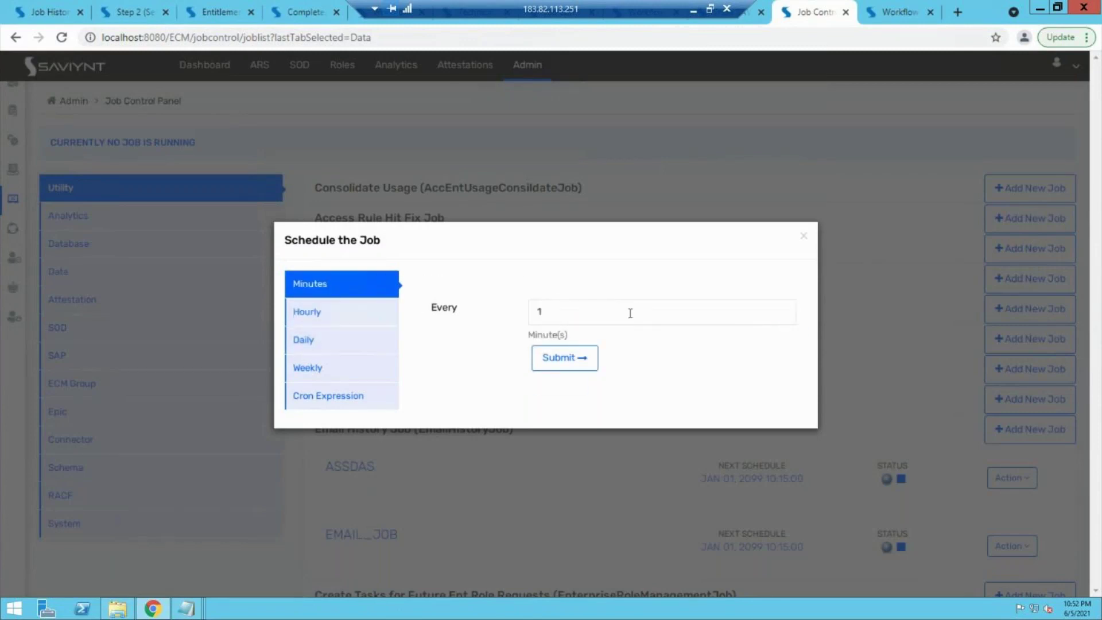
click(630, 313)
key(BackSpace)
text(30)
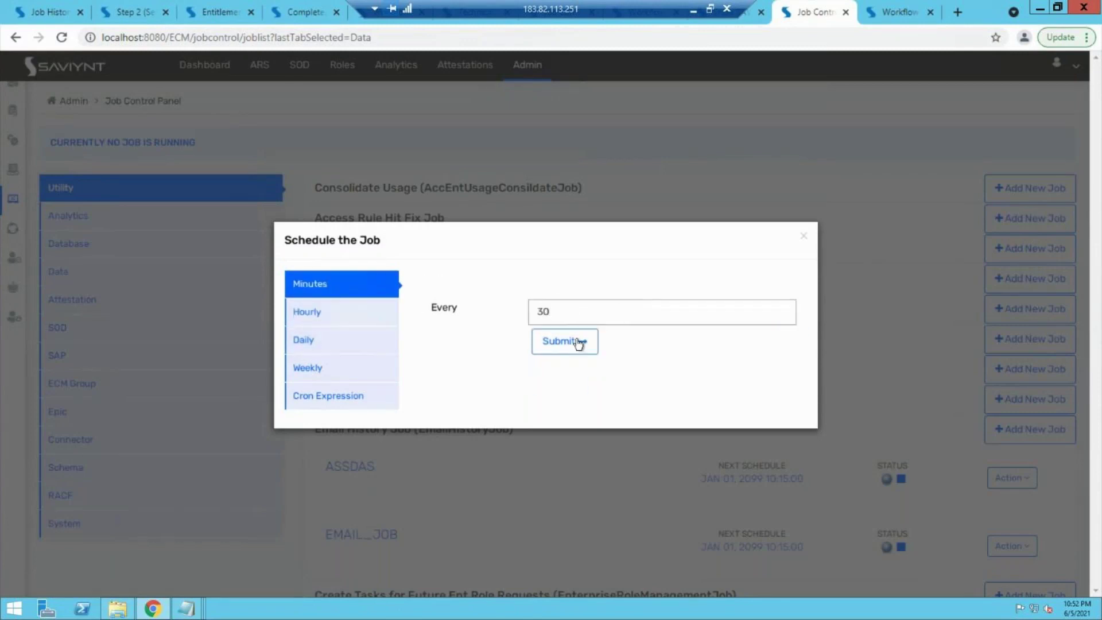
click(574, 342)
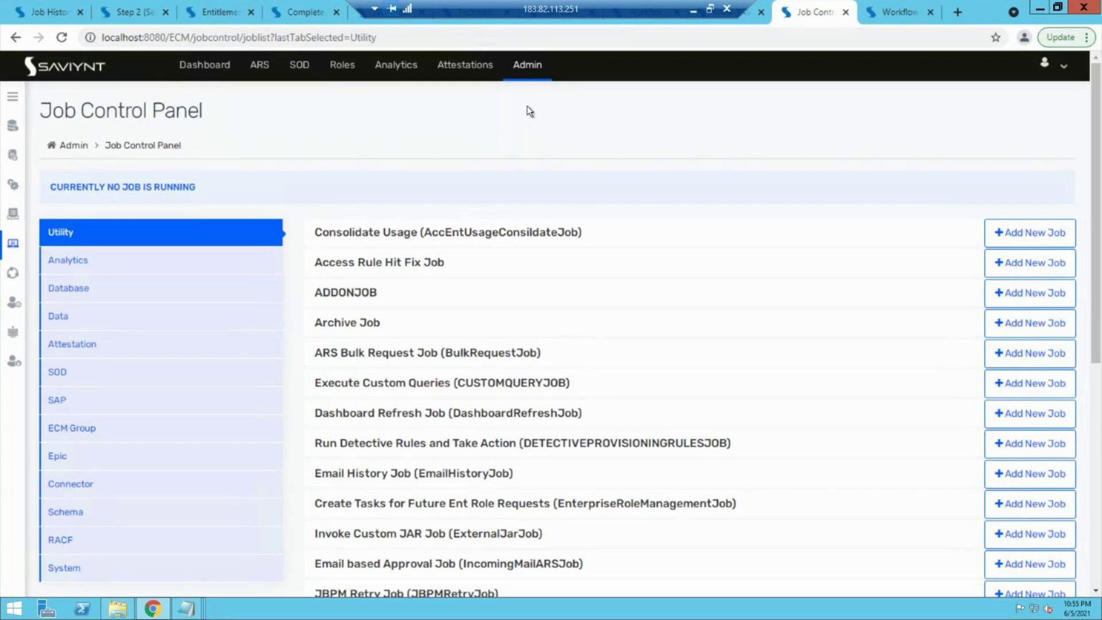
Step: View Configurations > Email Templates, go back to the Job Control Panel, and minimize the remote session
click(540, 79)
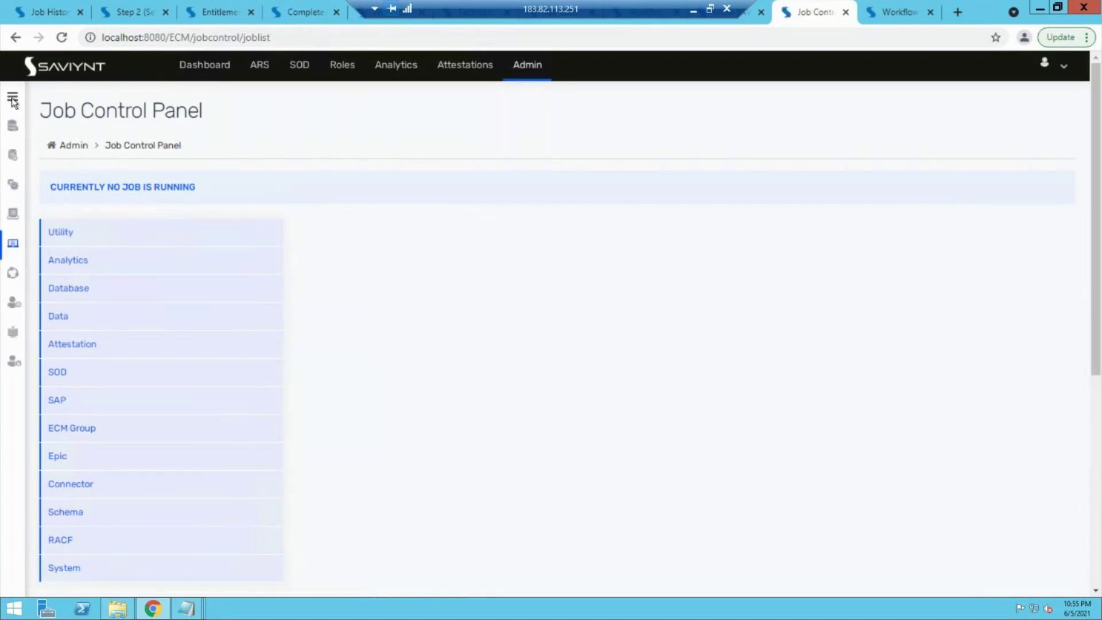
click(12, 97)
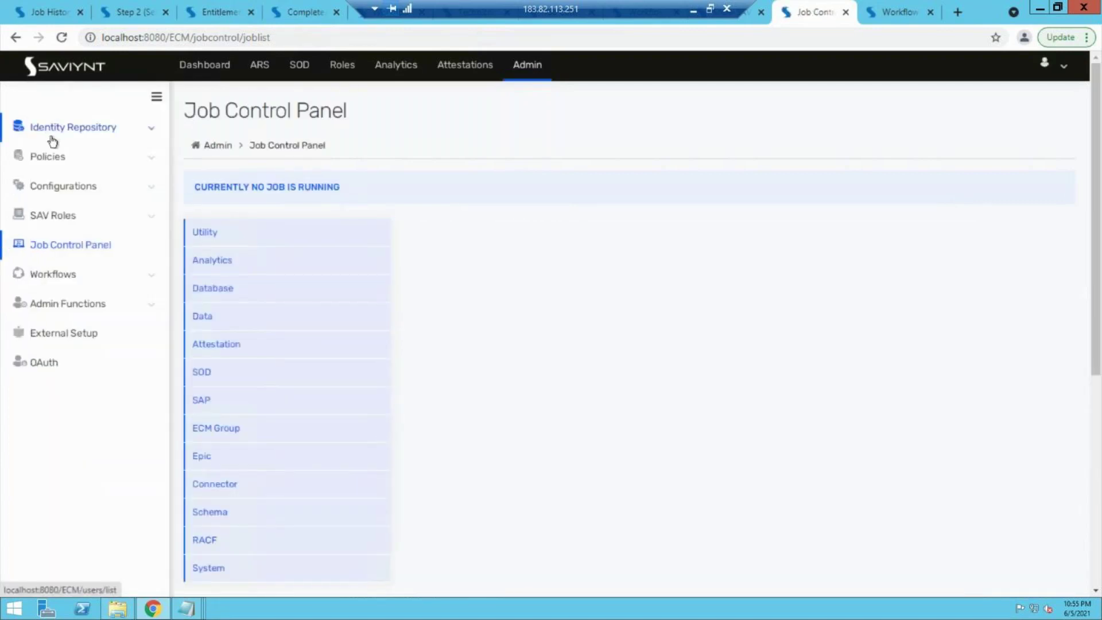
click(70, 186)
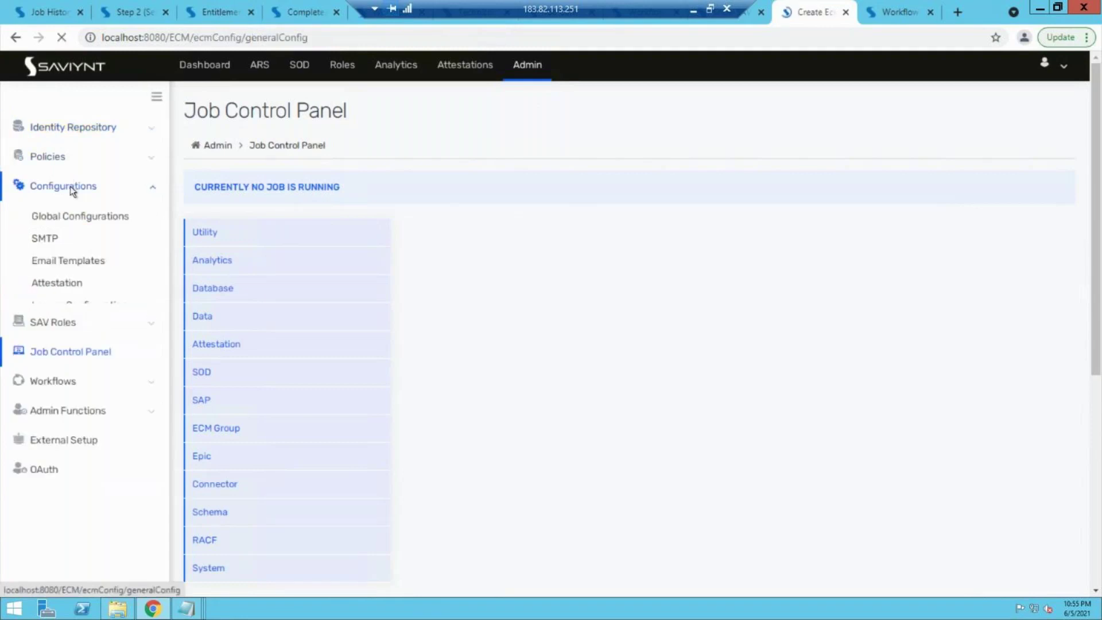
click(63, 262)
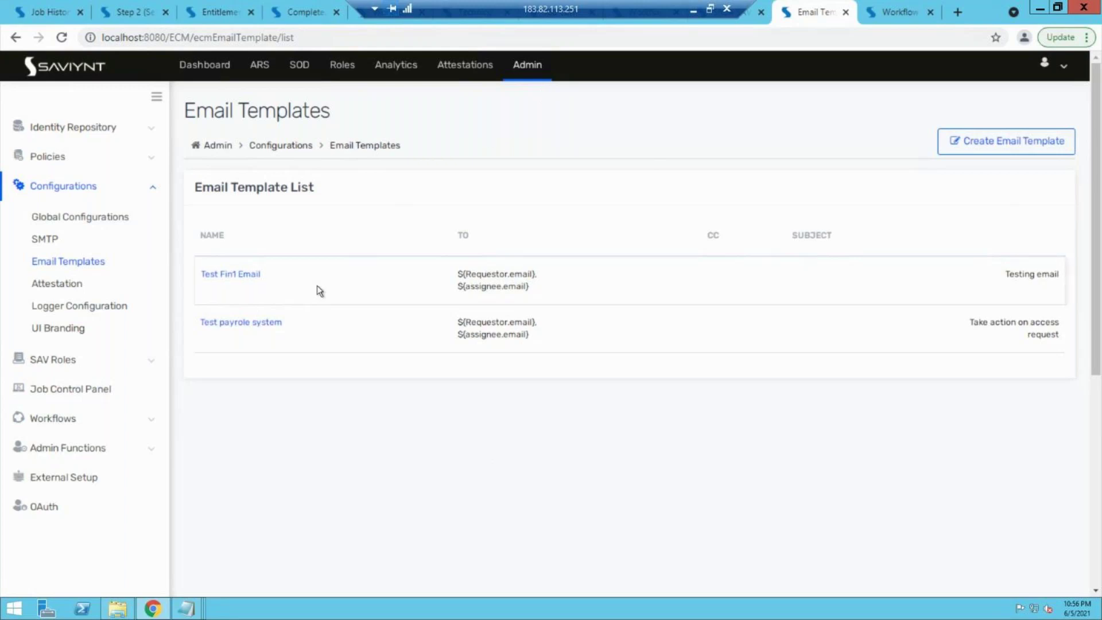
click(531, 66)
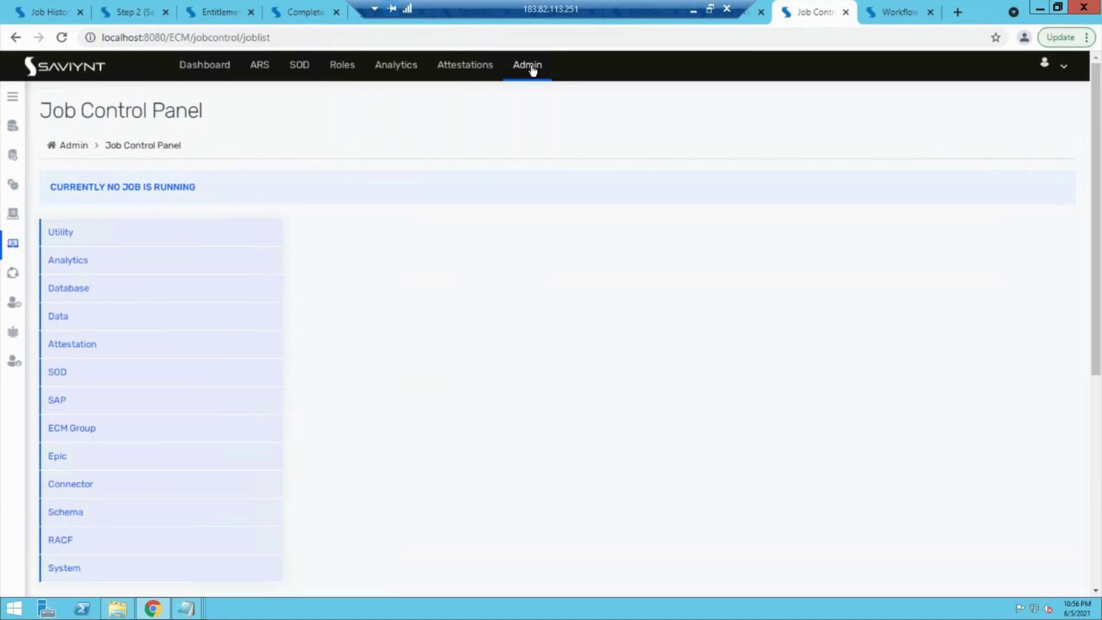
click(692, 12)
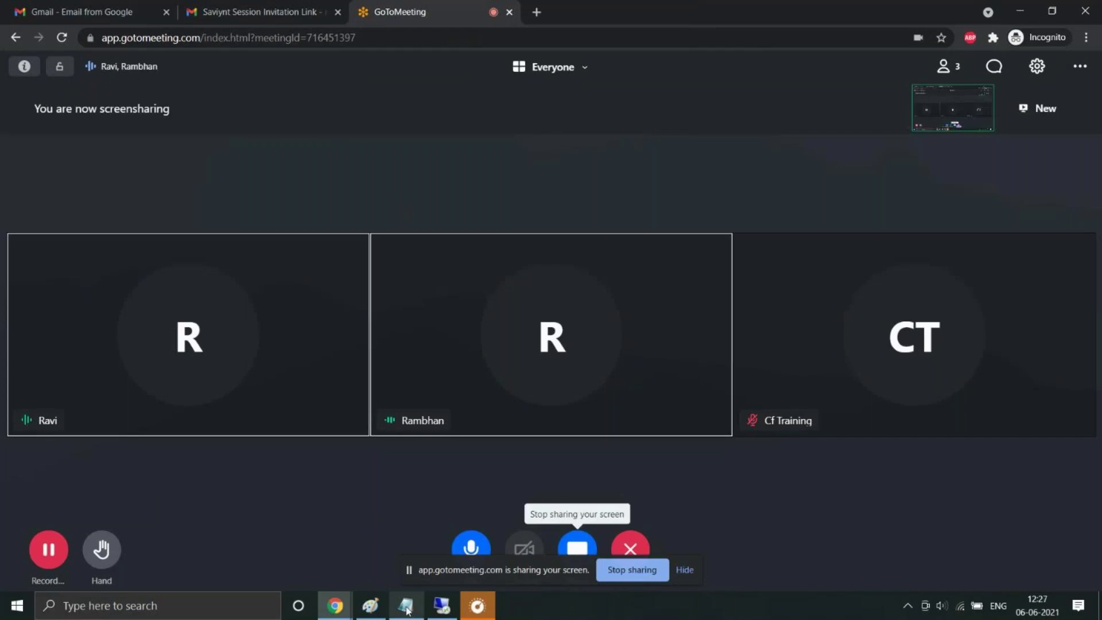
Step: Start a new blank Paint canvas without saving the previous drawing
click(367, 605)
key(ctrl+n)
key(Tab)
key(Return)
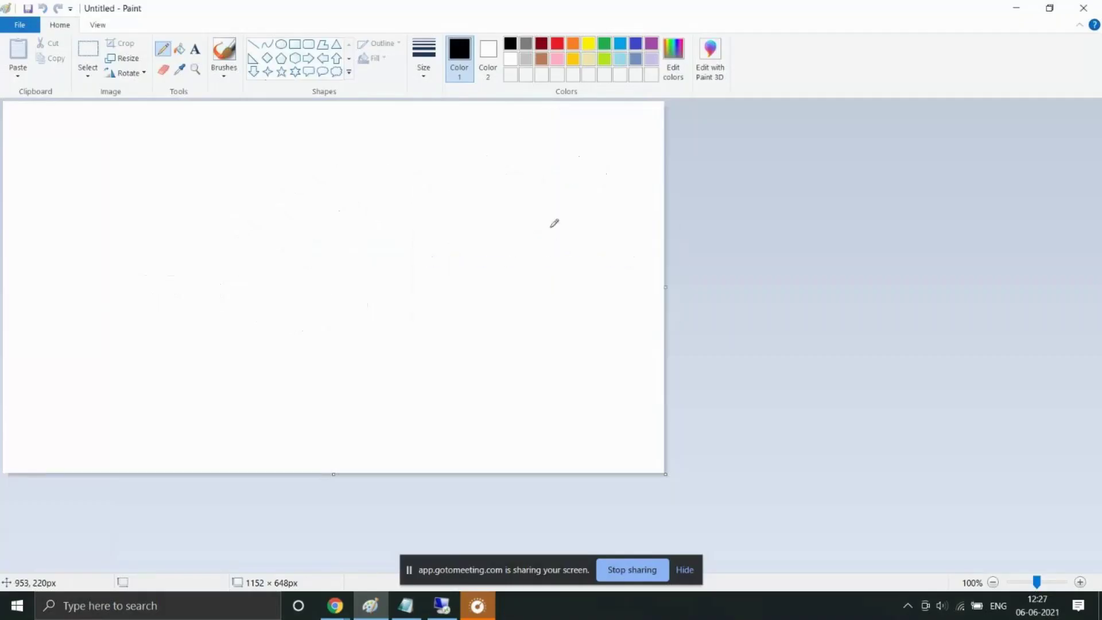
Step: Add a text box with 'JML - Joiner, leaver and mover' and 'Joiner =- new people'
click(197, 50)
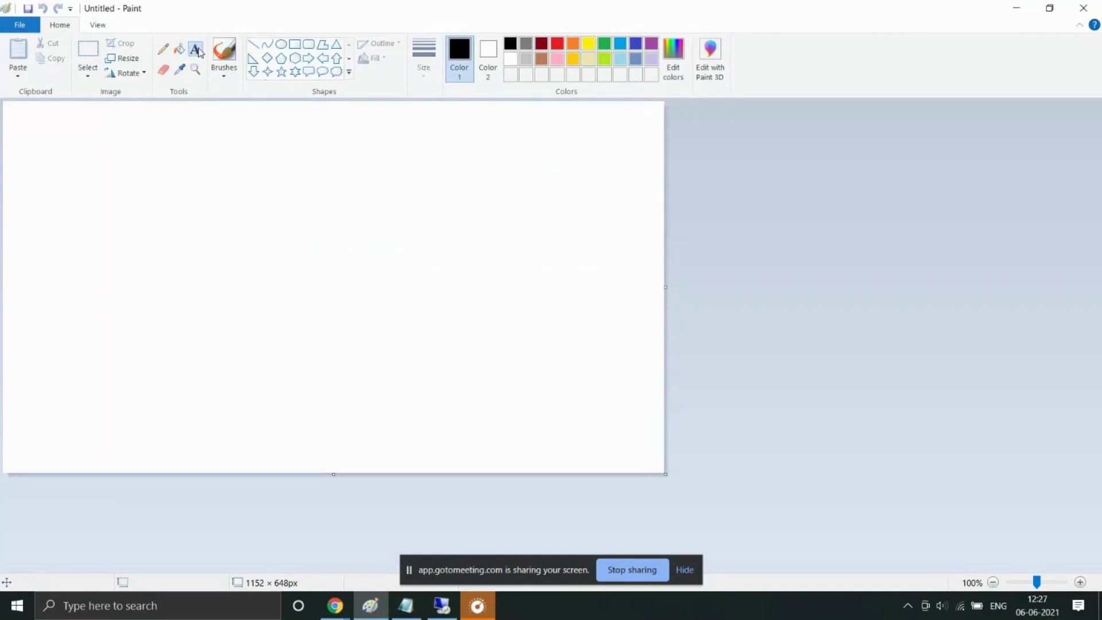
drag(39, 126, 457, 261)
text(JML - Joine)
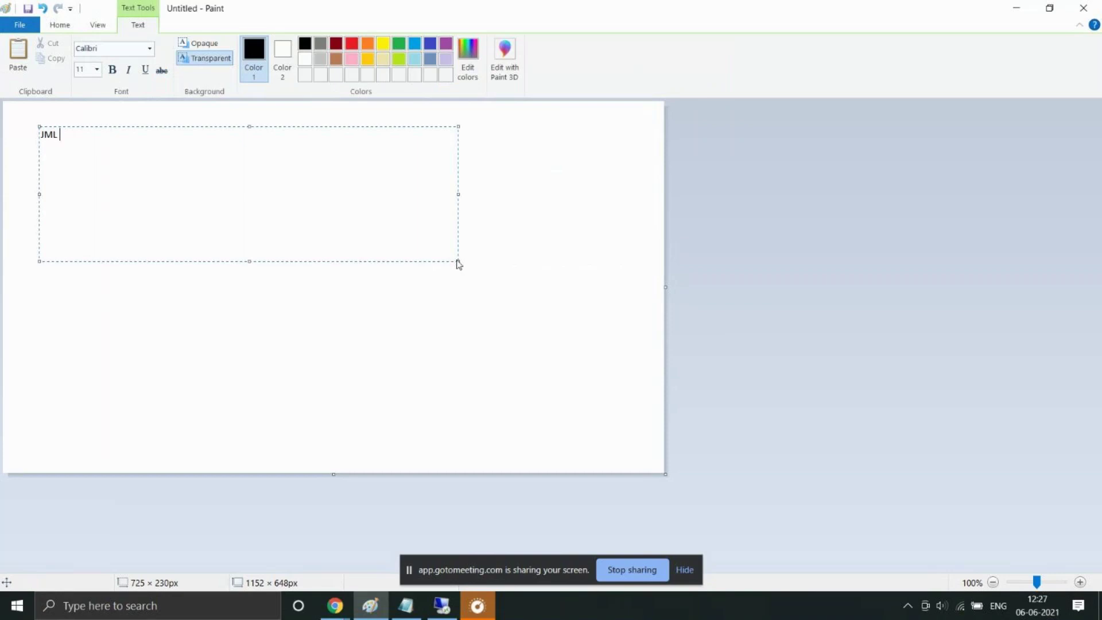
text(r, leaver and mover)
key(Return)
key(Return)
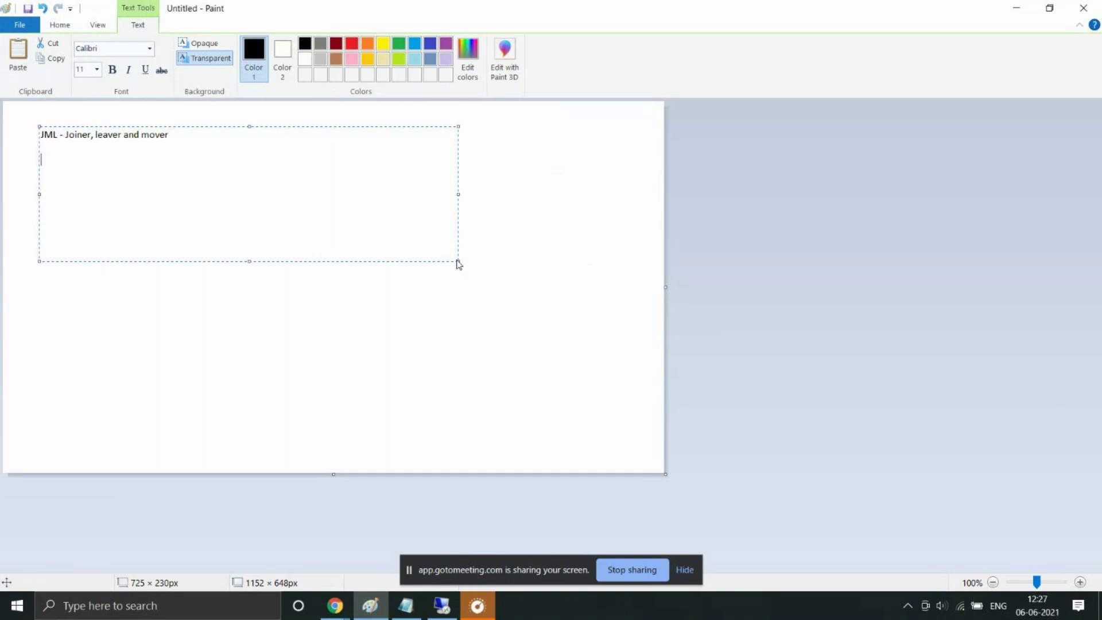
text(Joiner =- new people)
key(Return)
Step: Type 'Leaver - what should happen to the user and their access once they leave' and 'Mover'
text(Leaver -)
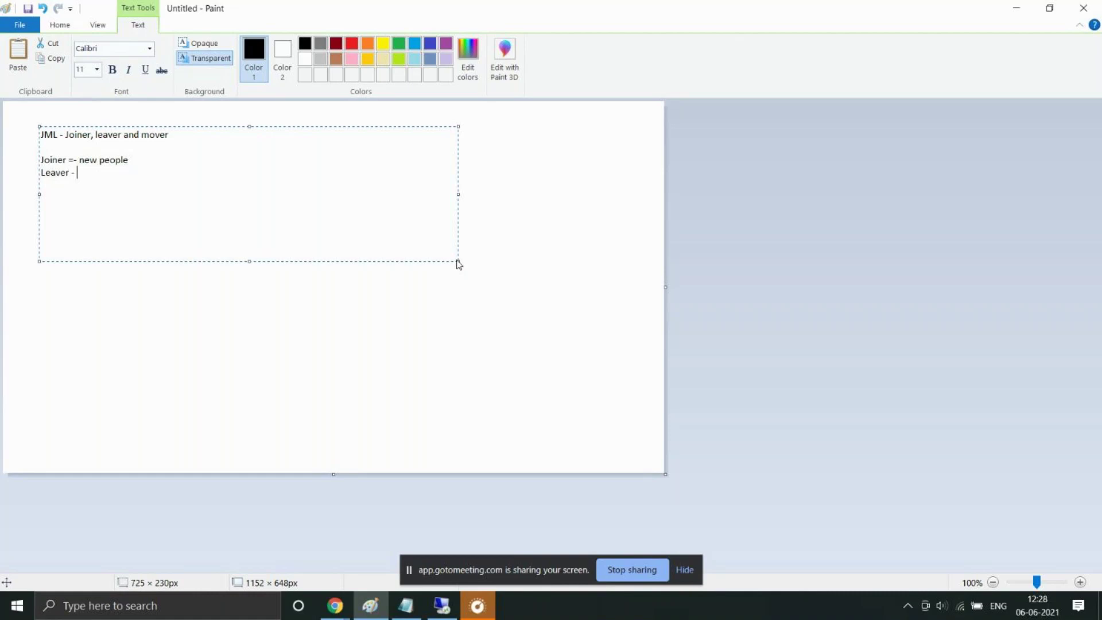
text(what should happen to th)
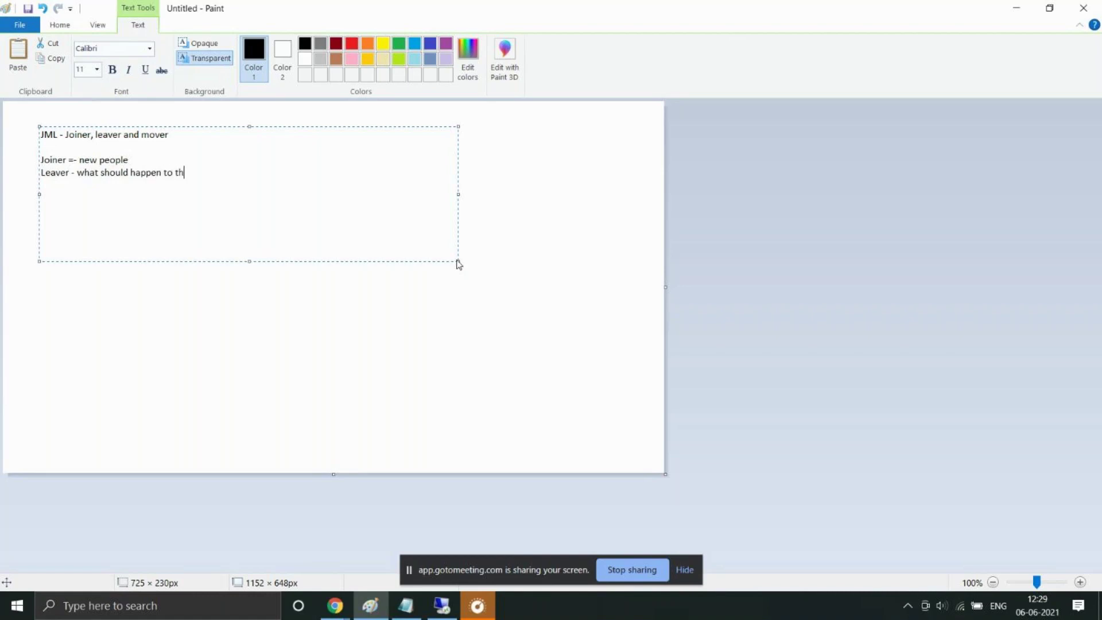
text(e user and their access once they leave)
key(Return)
text(Mover -)
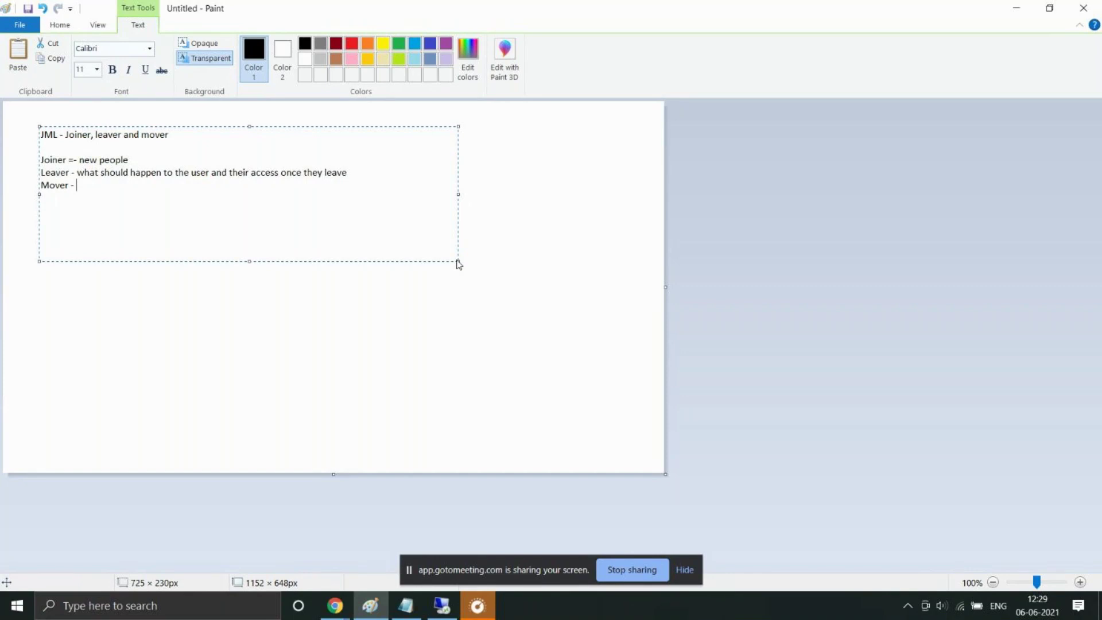
text(Mover)
key(Return)
key(Return)
Step: Type the lines 'Techinical' and 'user update rule - update user.'
text(Techiniva)
key(BackSpace)
key(BackSpace)
text(cal)
key(Return)
key(Return)
text(user update rule -)
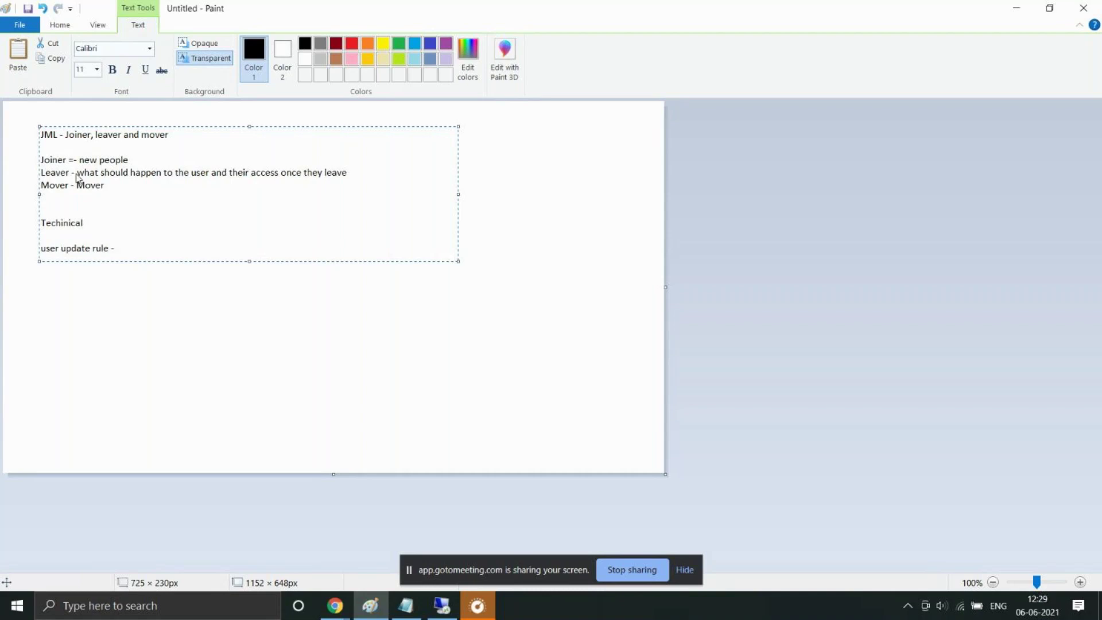
text( upodat)
key(BackSpace)
key(BackSpace)
key(BackSpace)
key(BackSpace)
text(date user.)
Step: Append '- birth right rules -' to the end of the Techinical line
drag(183, 244, 36, 248)
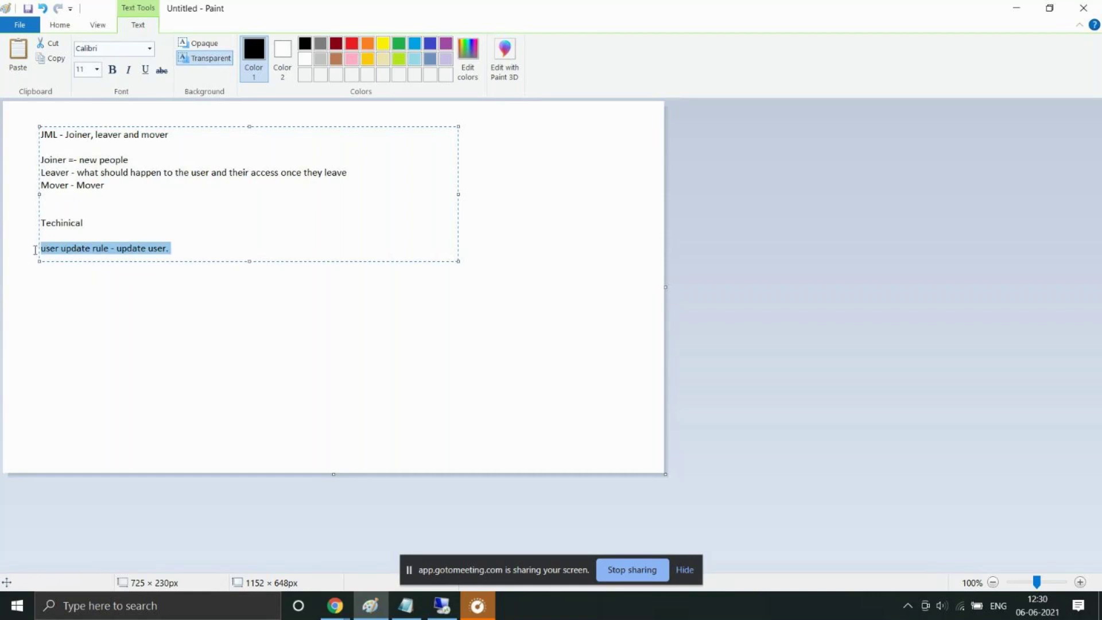
click(103, 215)
click(96, 230)
click(97, 224)
text(=)
key(BackSpace)
text(-)
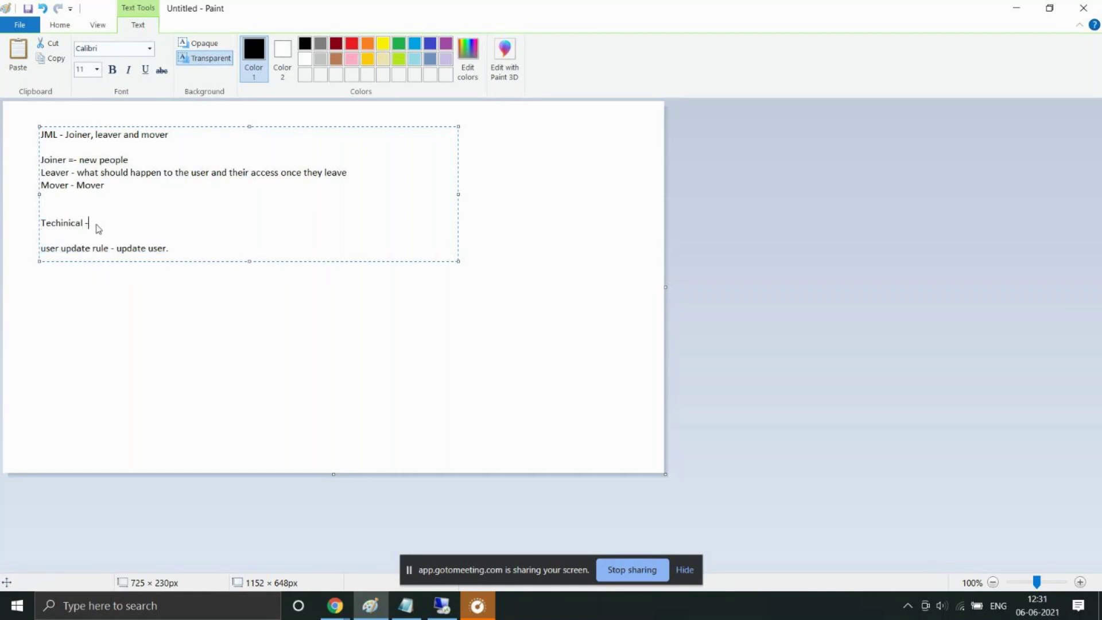
text( birth right rules -)
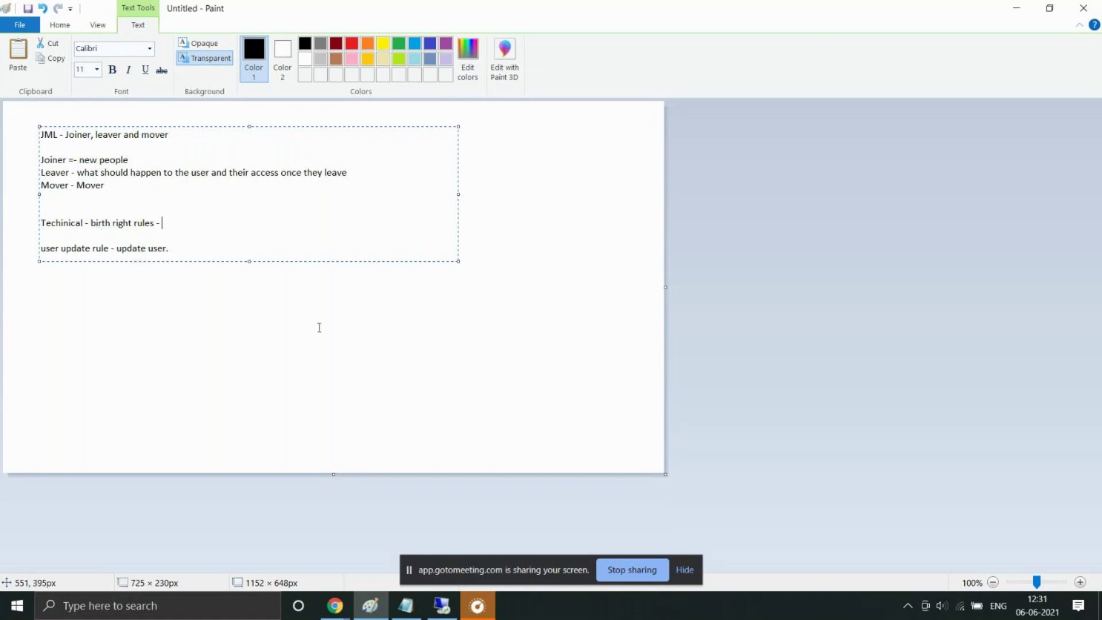
Step: With the Pencil, sketch two boxes with a small inner shape, and mark the birth right rules line
click(94, 26)
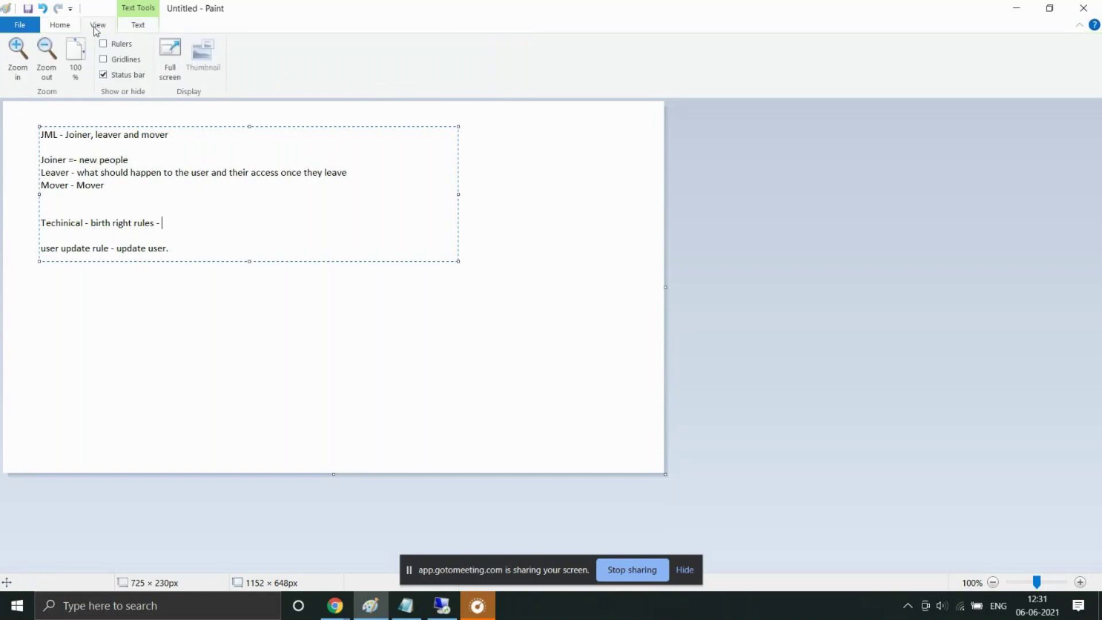
click(68, 29)
click(163, 48)
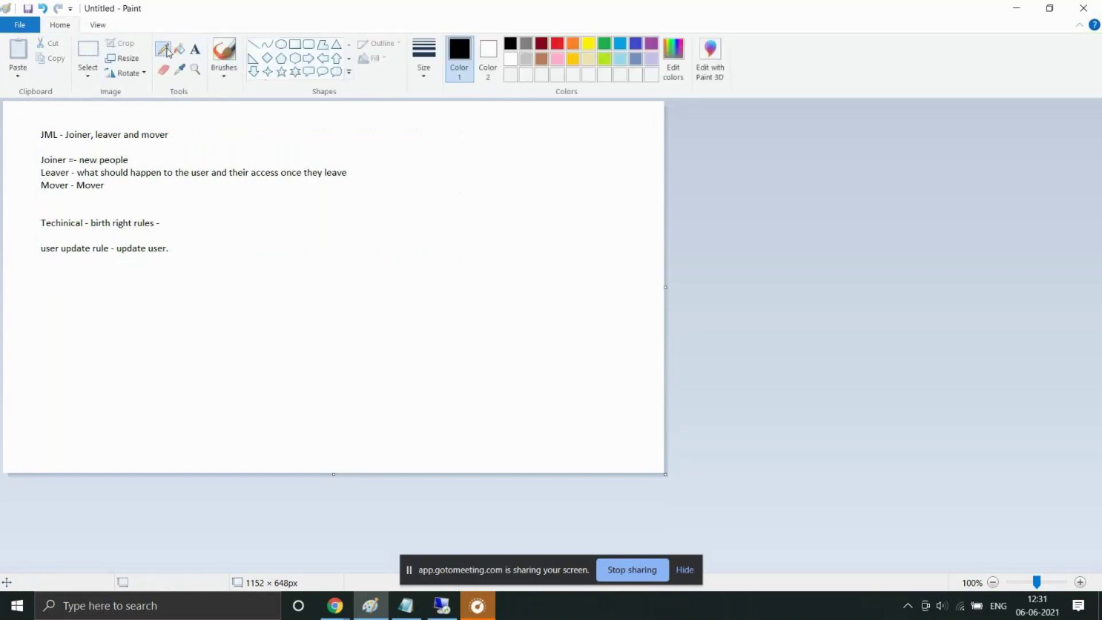
mouse_move(151, 327)
mouse_down()
mouse_move(149, 351)
mouse_move(278, 417)
mouse_move(293, 330)
mouse_move(160, 320)
mouse_move(148, 330)
mouse_up()
mouse_move(431, 260)
mouse_down()
mouse_move(434, 282)
mouse_move(538, 241)
mouse_move(442, 237)
mouse_move(431, 267)
mouse_move(506, 254)
mouse_move(509, 269)
mouse_move(287, 323)
mouse_move(250, 348)
mouse_move(256, 323)
mouse_move(250, 349)
mouse_move(273, 351)
mouse_up()
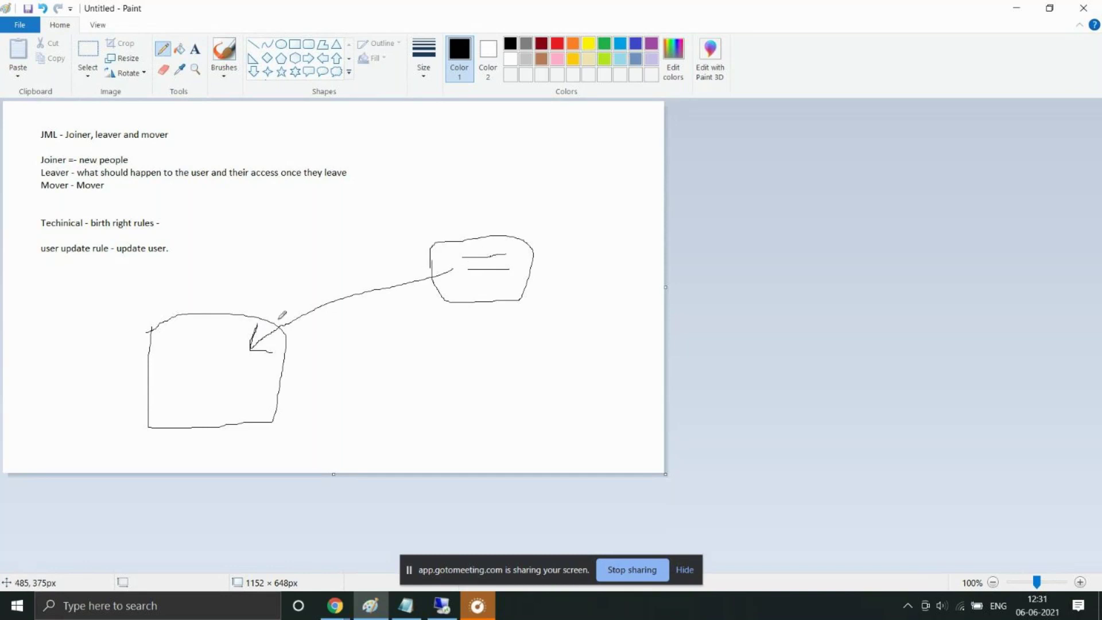
mouse_move(180, 342)
mouse_down()
mouse_move(171, 368)
mouse_move(206, 366)
mouse_move(219, 332)
mouse_move(177, 344)
mouse_move(187, 360)
mouse_move(215, 345)
mouse_up()
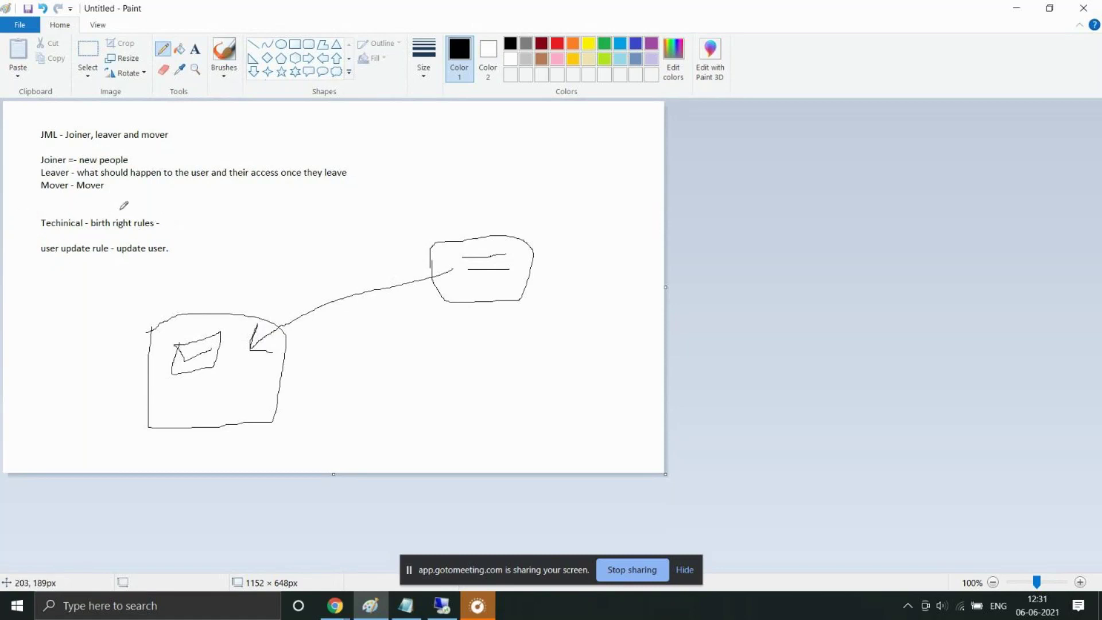
drag(140, 219, 162, 215)
mouse_move(35, 226)
mouse_down()
mouse_move(132, 232)
mouse_move(175, 217)
mouse_move(114, 205)
mouse_move(34, 220)
mouse_move(46, 285)
mouse_move(138, 278)
mouse_move(190, 250)
mouse_move(169, 236)
mouse_move(72, 237)
mouse_move(28, 245)
mouse_move(42, 247)
mouse_move(35, 254)
mouse_up()
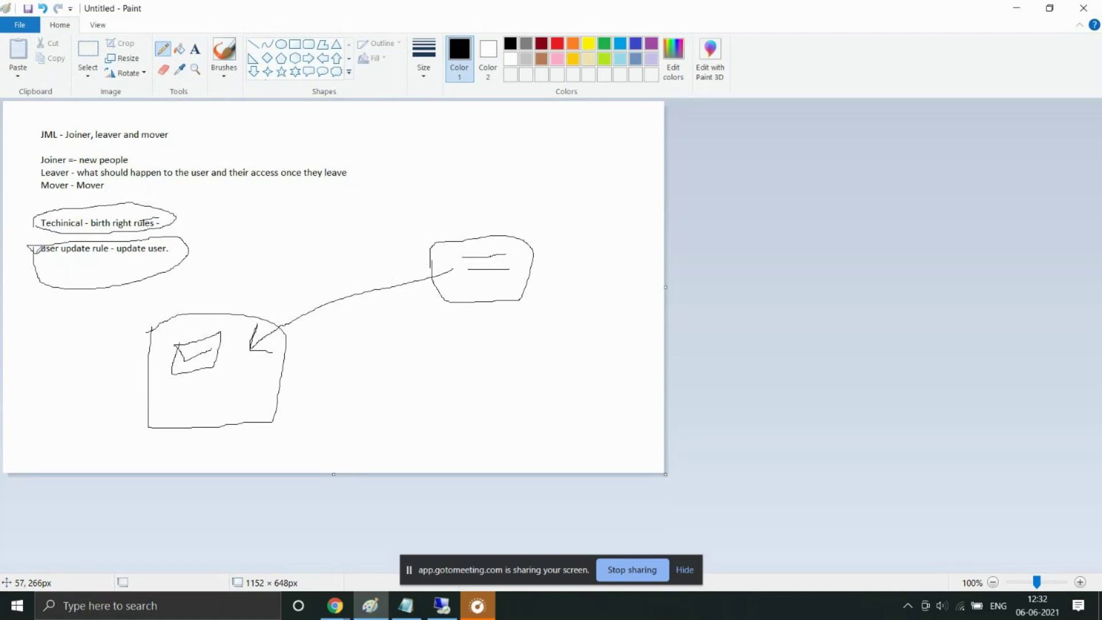
Step: Underline the user update rule line and draw a tick mark over 'Techinical'
drag(49, 258, 157, 263)
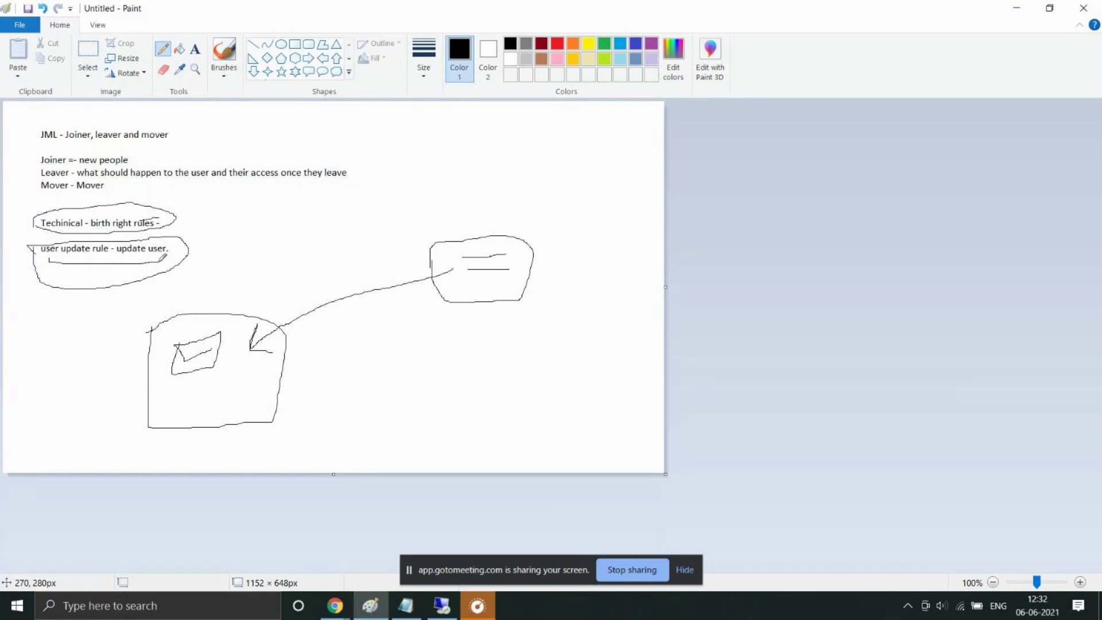
mouse_move(60, 207)
mouse_down()
mouse_move(69, 218)
mouse_move(90, 198)
mouse_up()
Step: Back in Saviynt, open Policies > Technical Rules and show its Actions dropdown
click(434, 612)
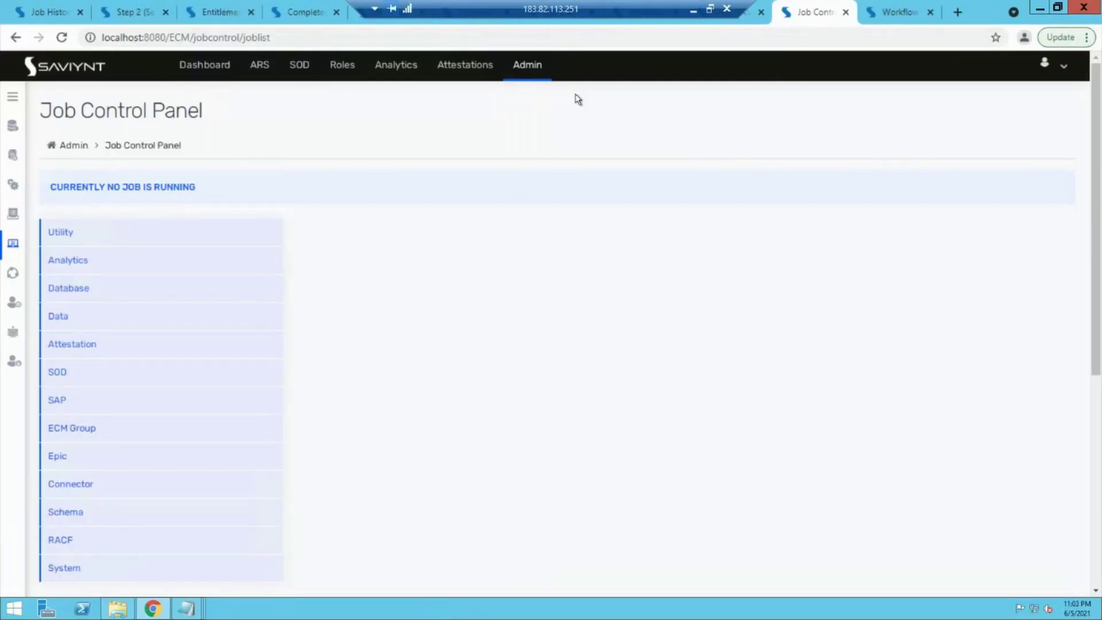
click(522, 69)
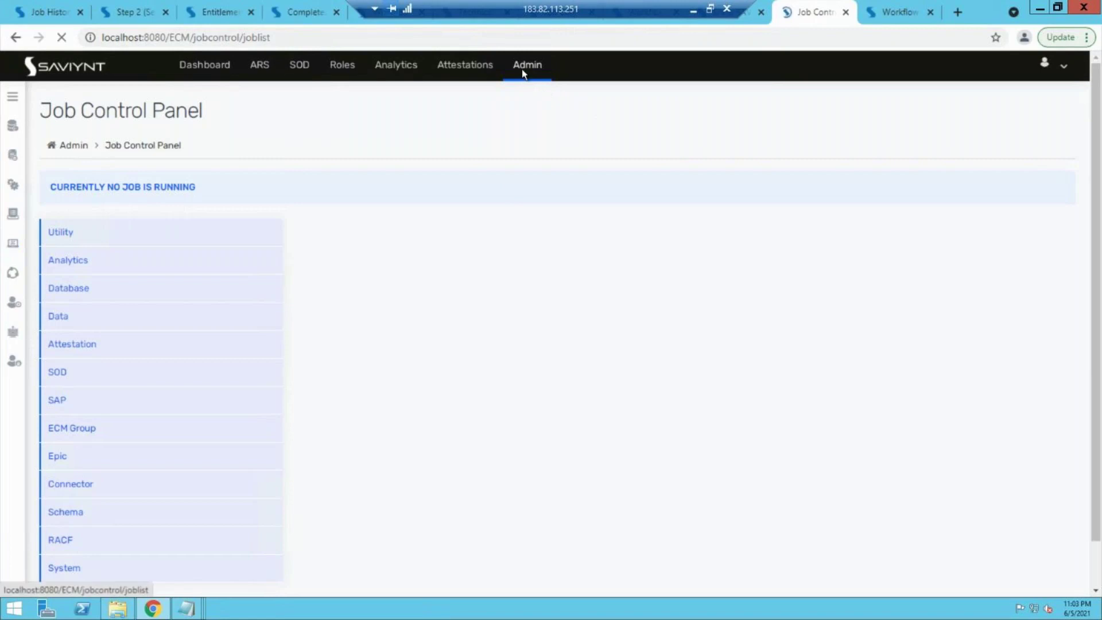
click(13, 99)
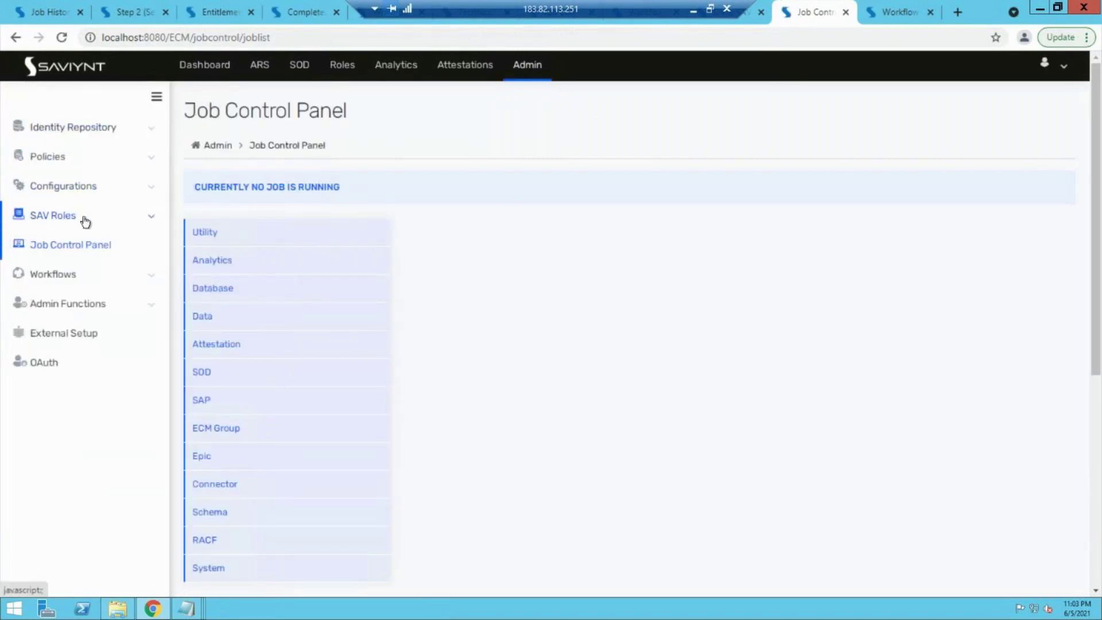
click(91, 162)
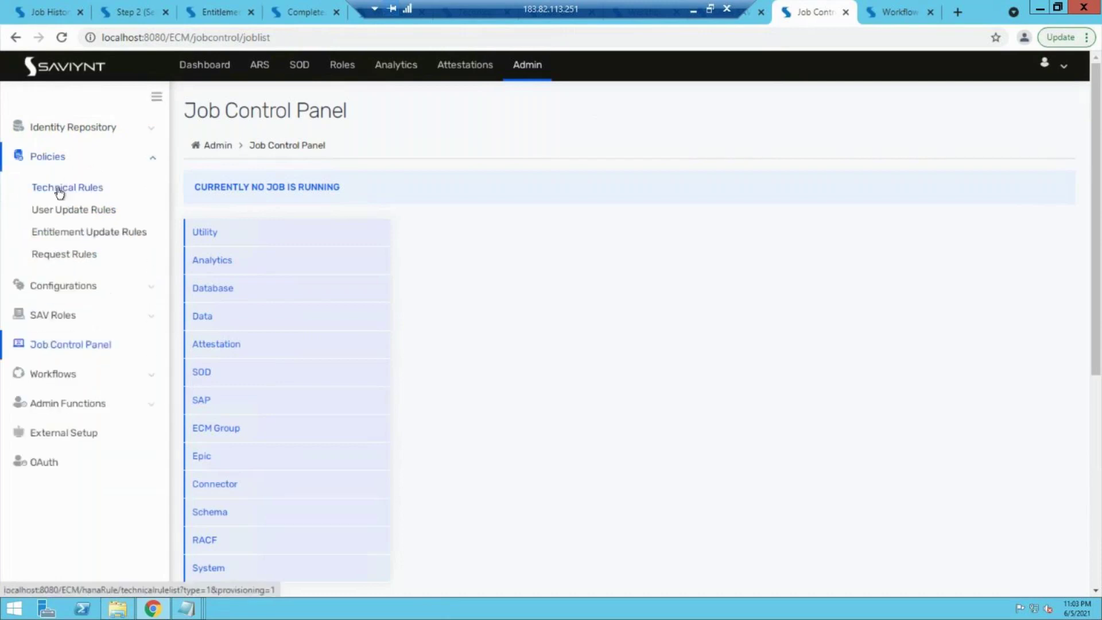
click(60, 190)
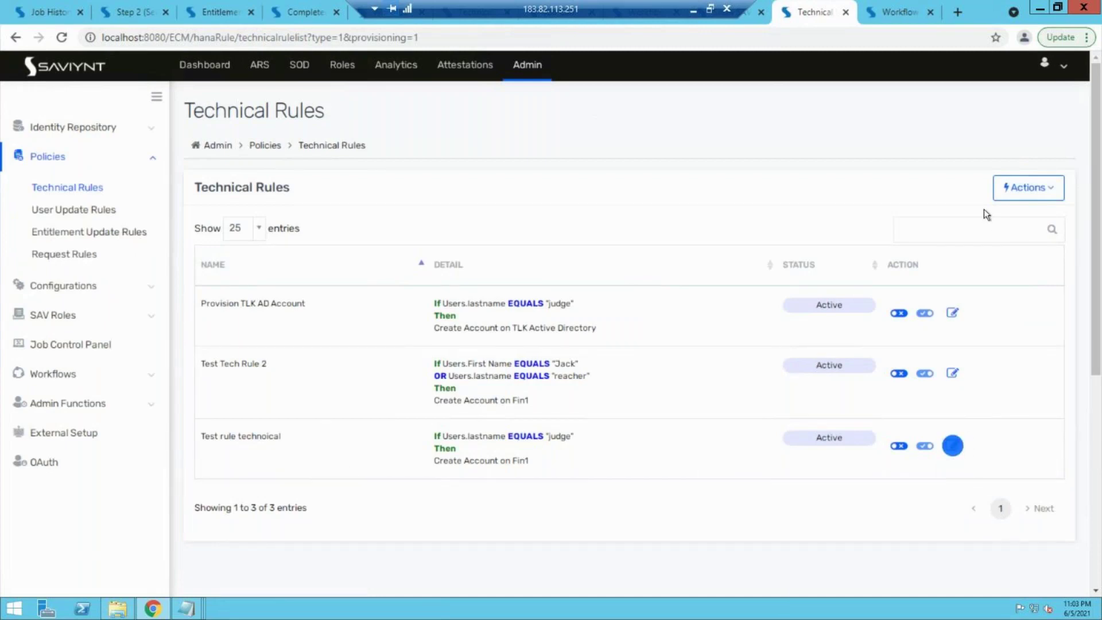
click(1016, 199)
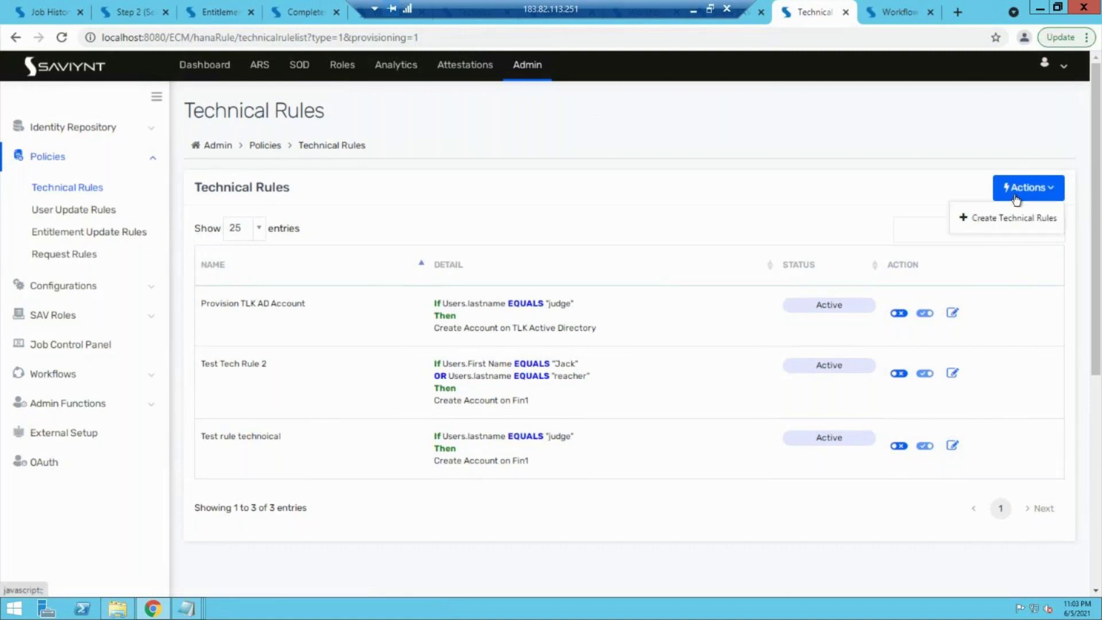
Step: Start a new technical rule and name it 'Test Payrole Tech Rule'
click(991, 216)
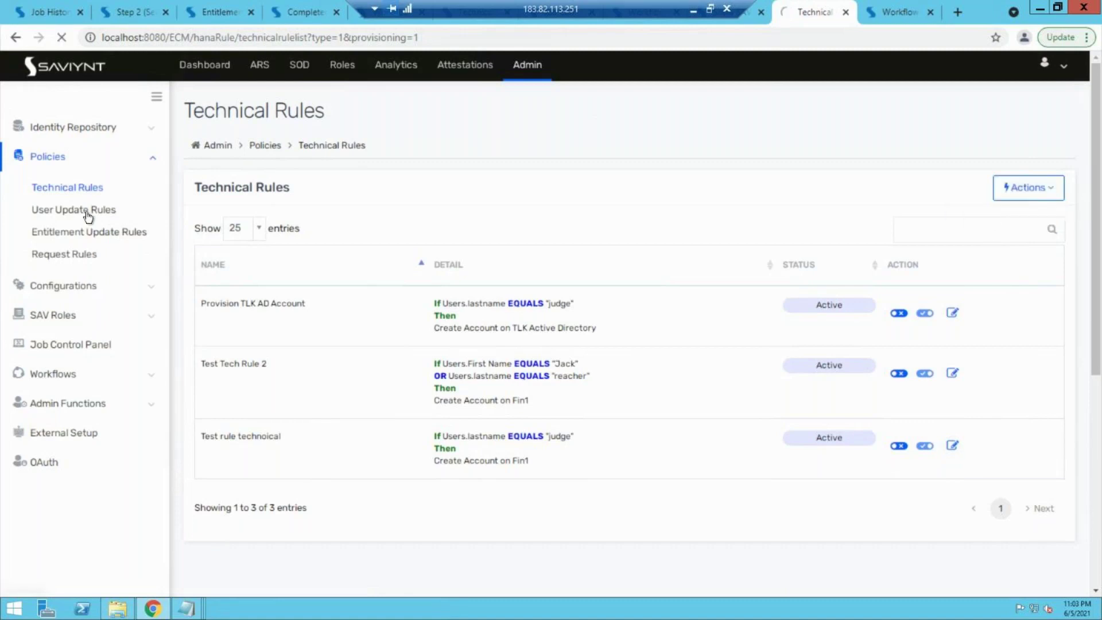
middle_click(63, 193)
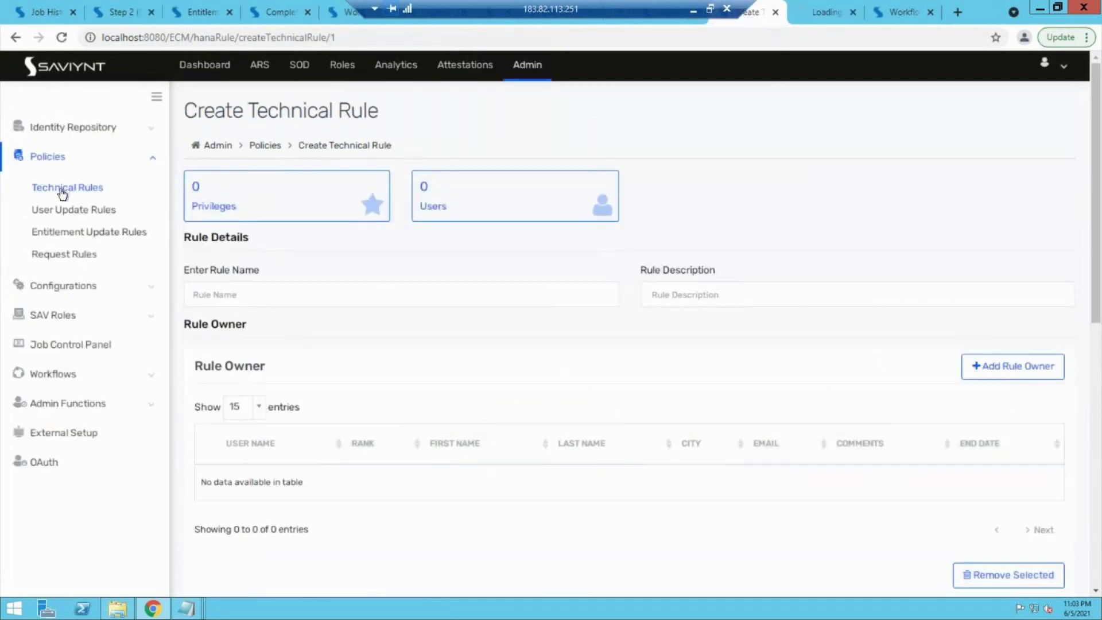
click(328, 300)
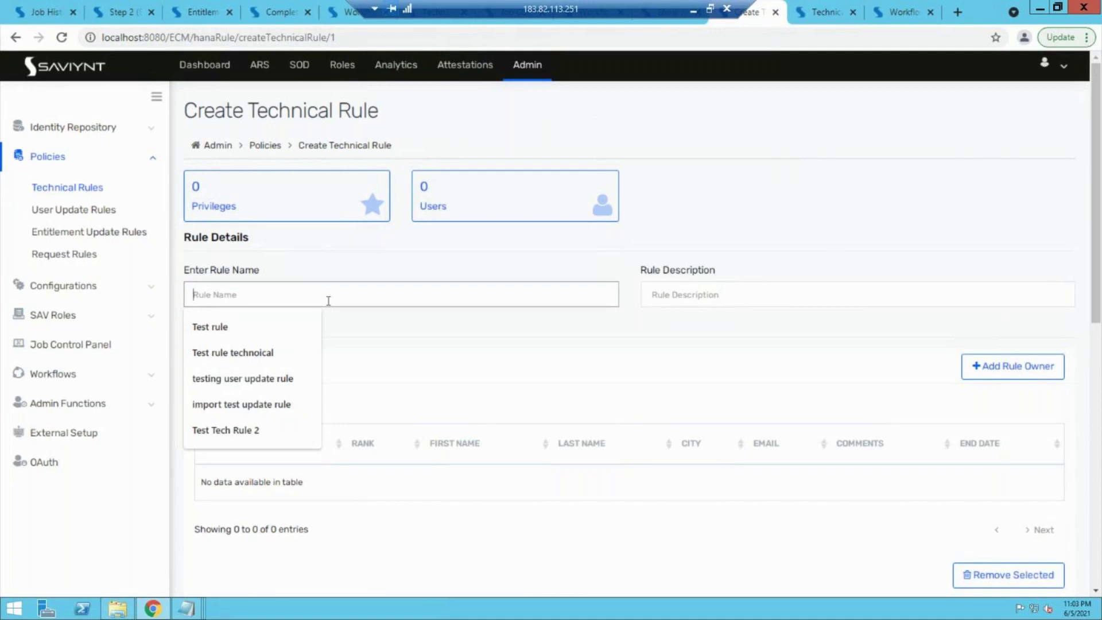
text(Test)
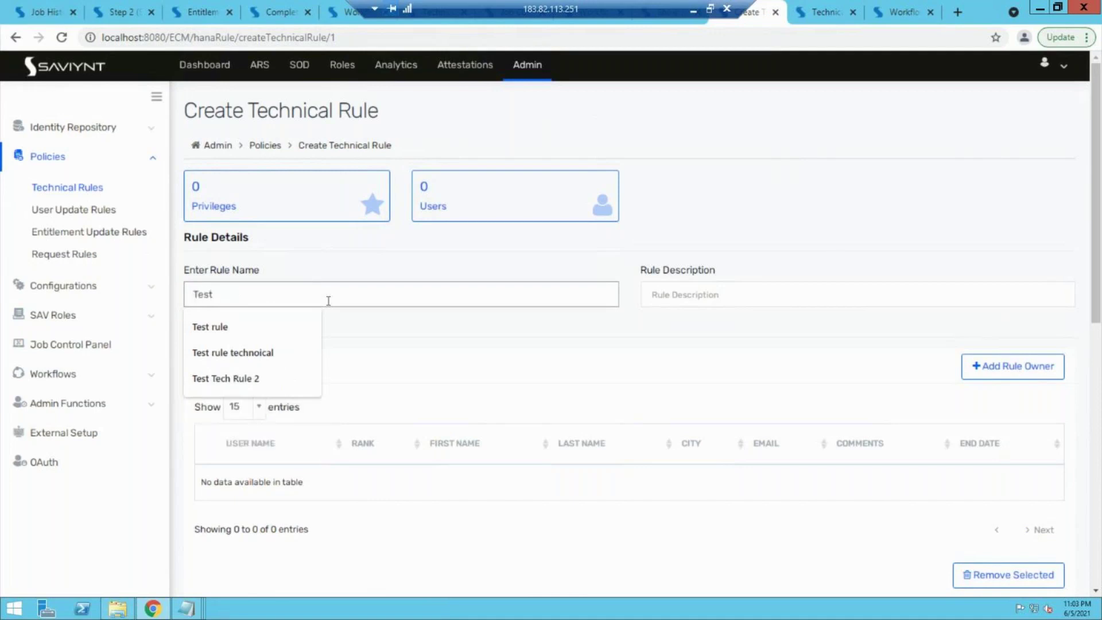
key(Escape)
text(Parole)
key(BackSpace)
key(BackSpace)
key(BackSpace)
key(BackSpace)
text(yrole Tech r)
key(BackSpace)
text(Rule)
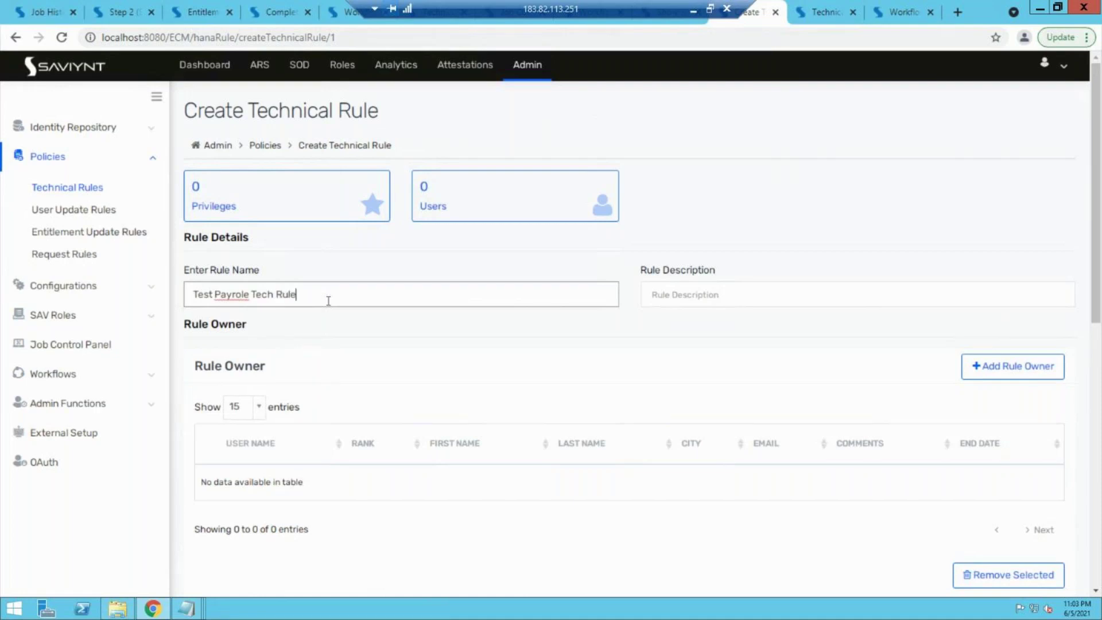
Step: Enter 'test' as the rule description
click(683, 296)
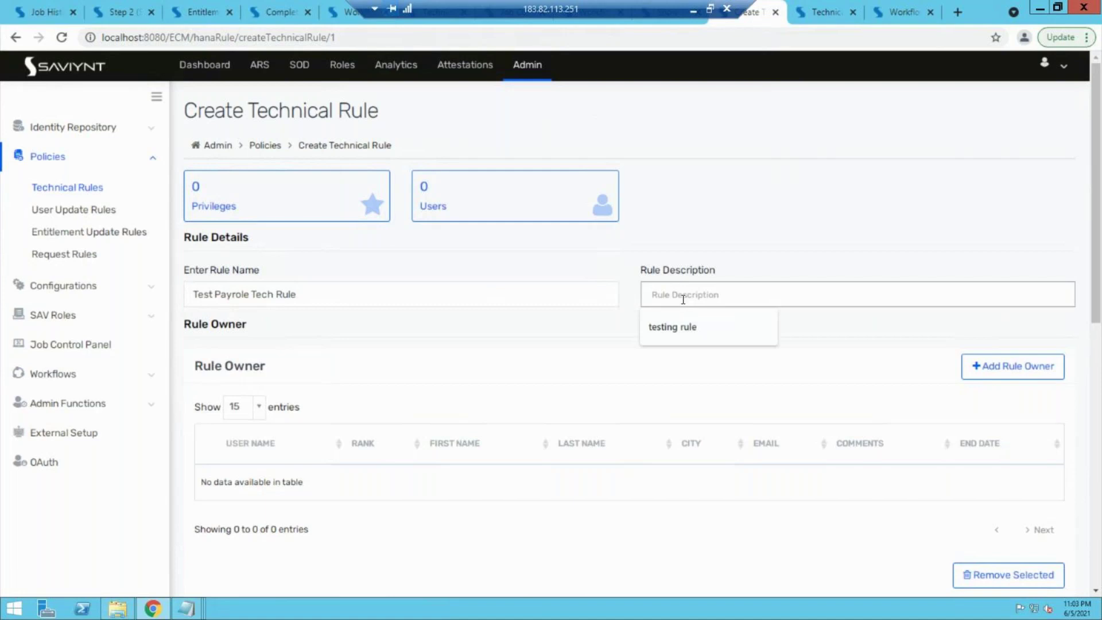
text(test)
click(414, 394)
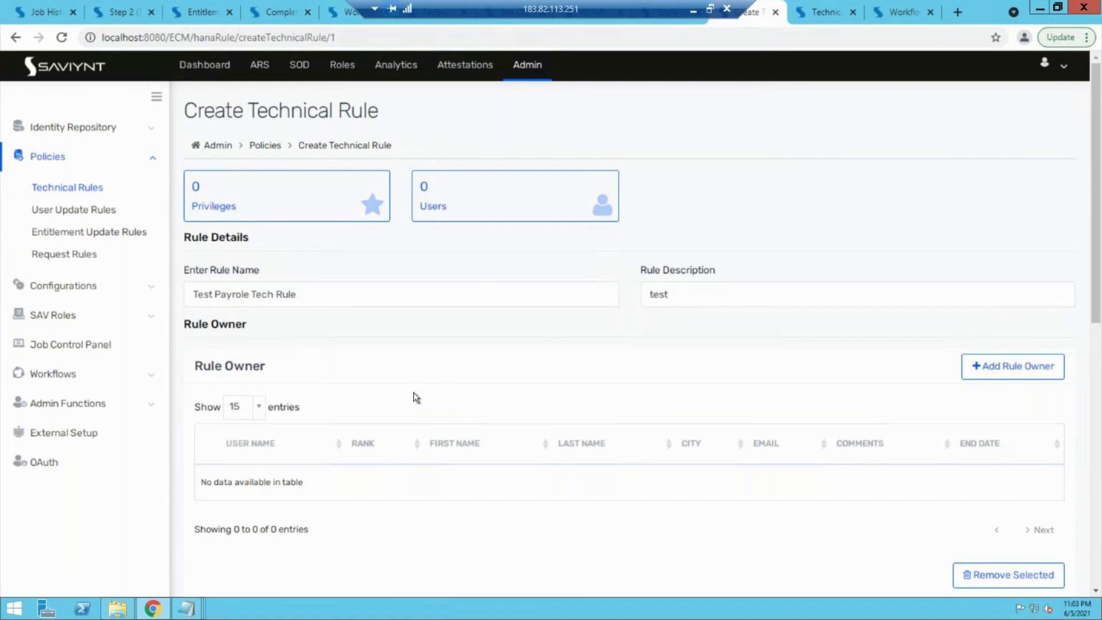
scroll(413, 394, down, 1)
drag(195, 303, 245, 303)
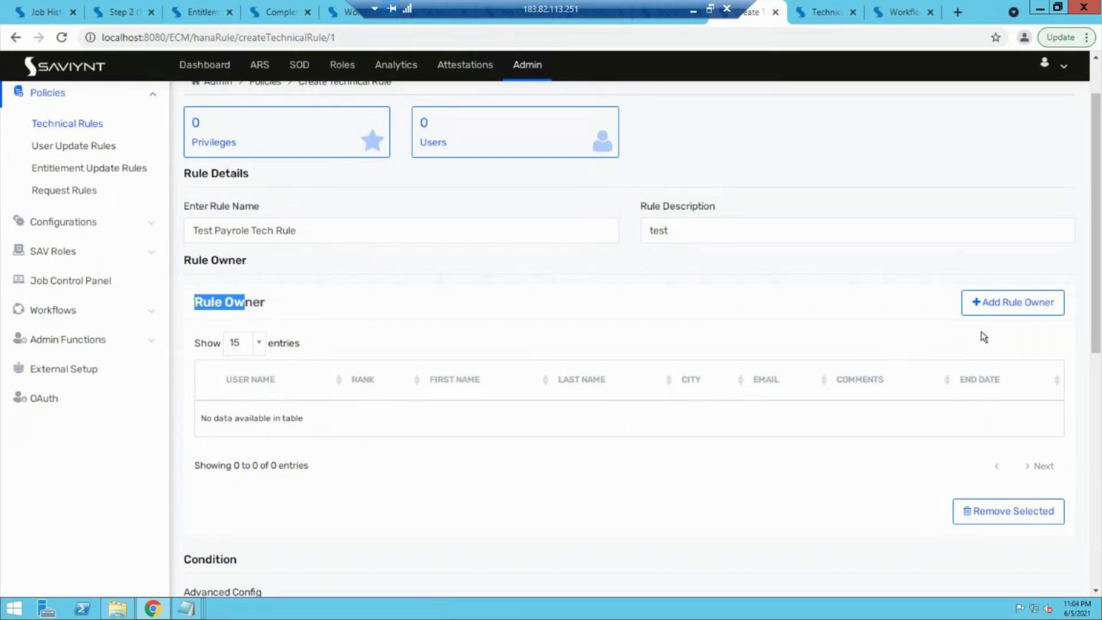
Step: Add a condition requiring the user's lastname to equal the test user's surname
scroll(738, 353, down, 4)
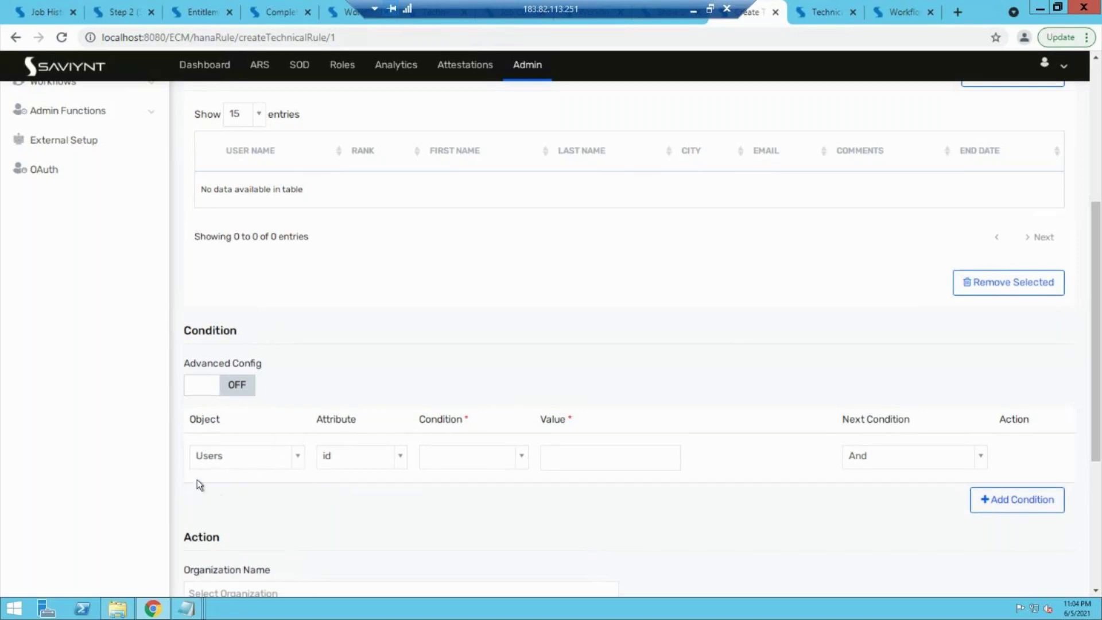
click(358, 466)
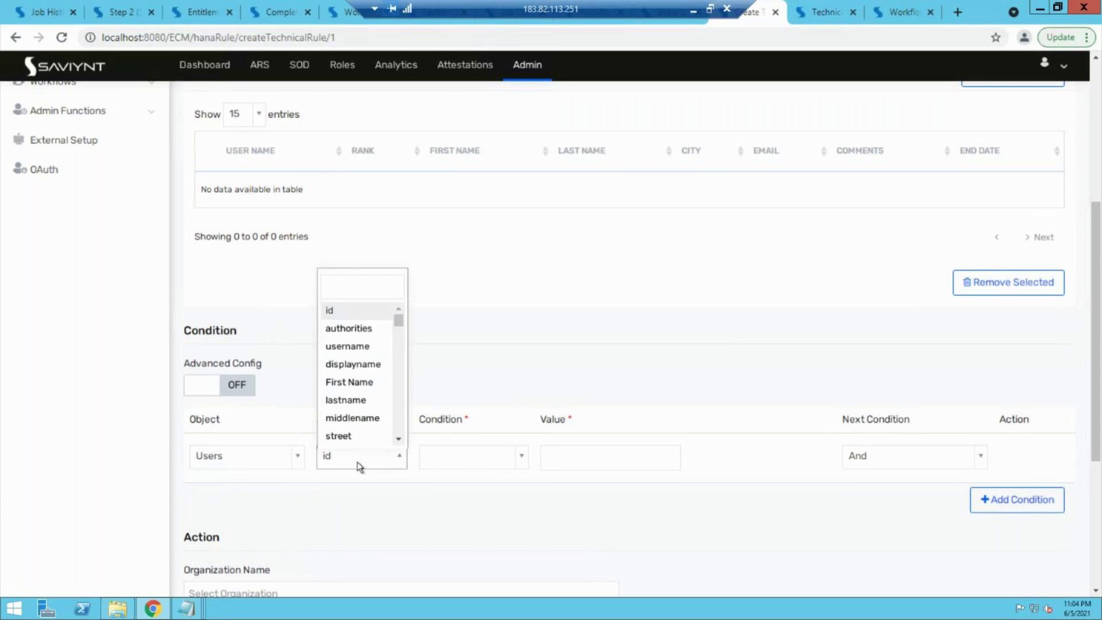
click(358, 400)
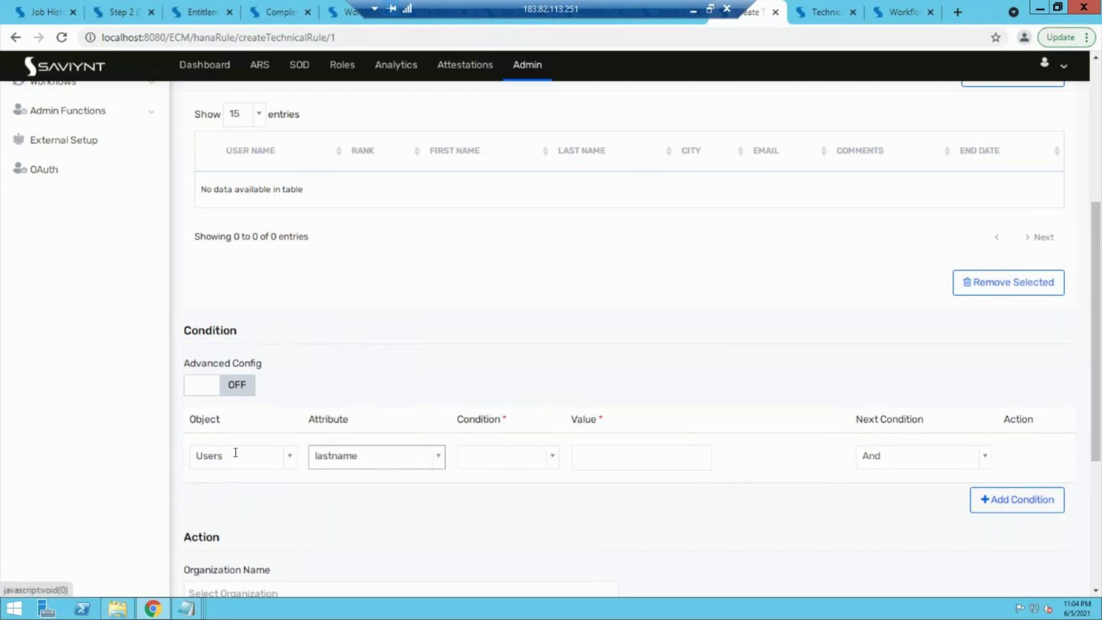
click(524, 461)
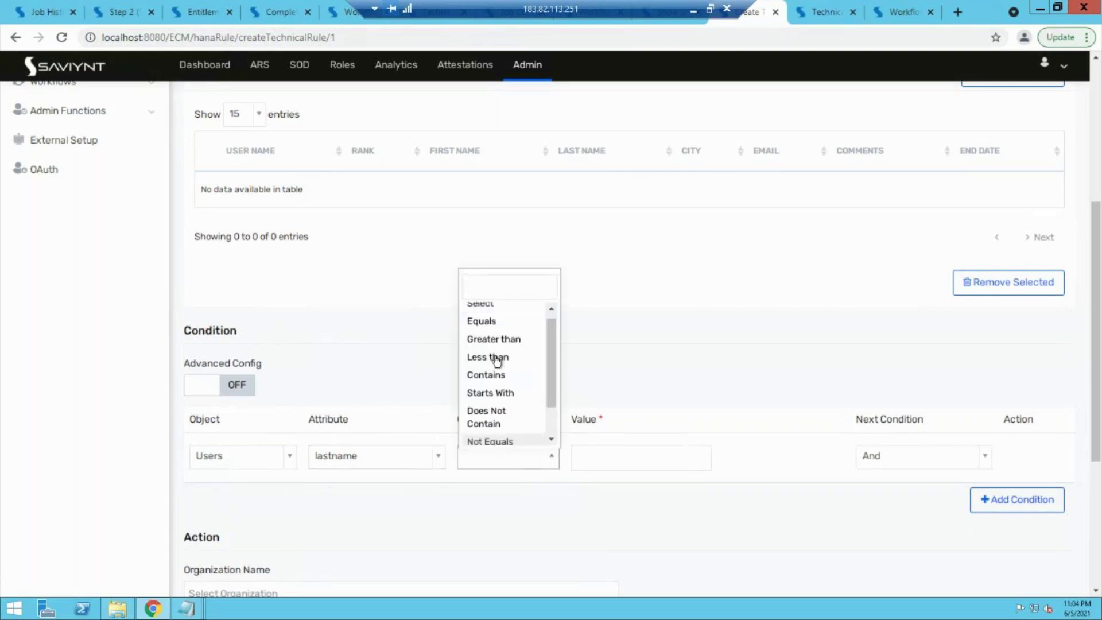
click(490, 321)
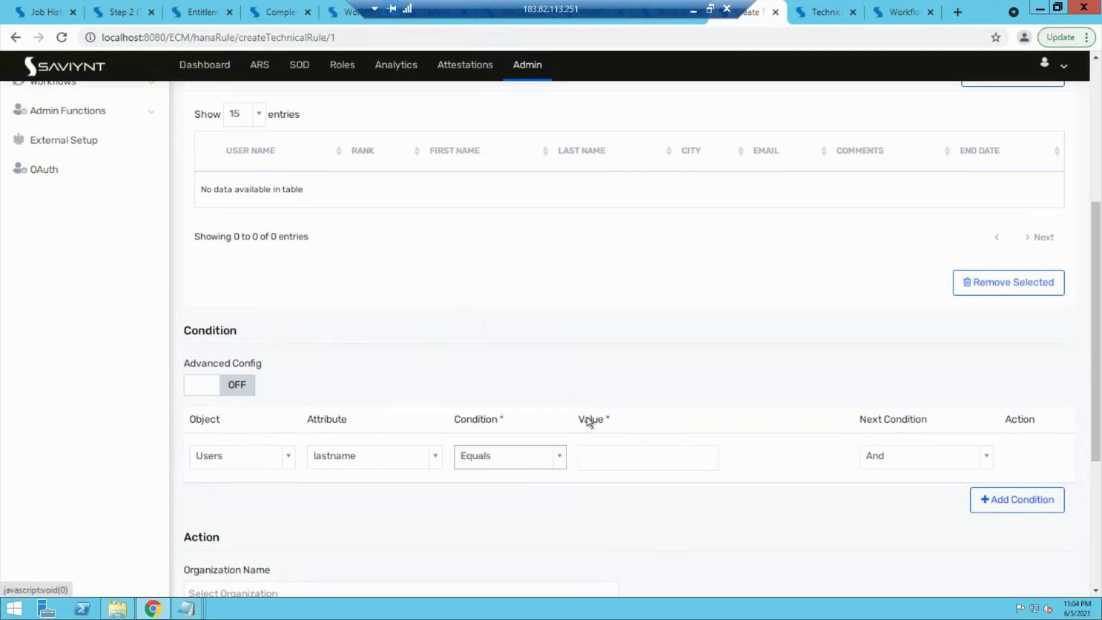
click(625, 464)
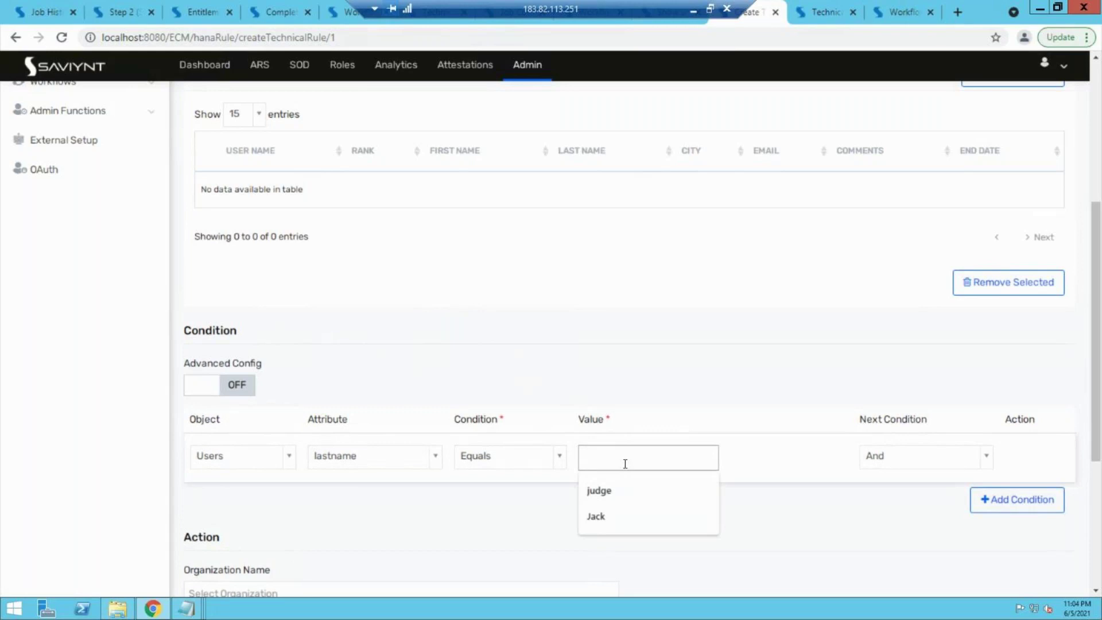
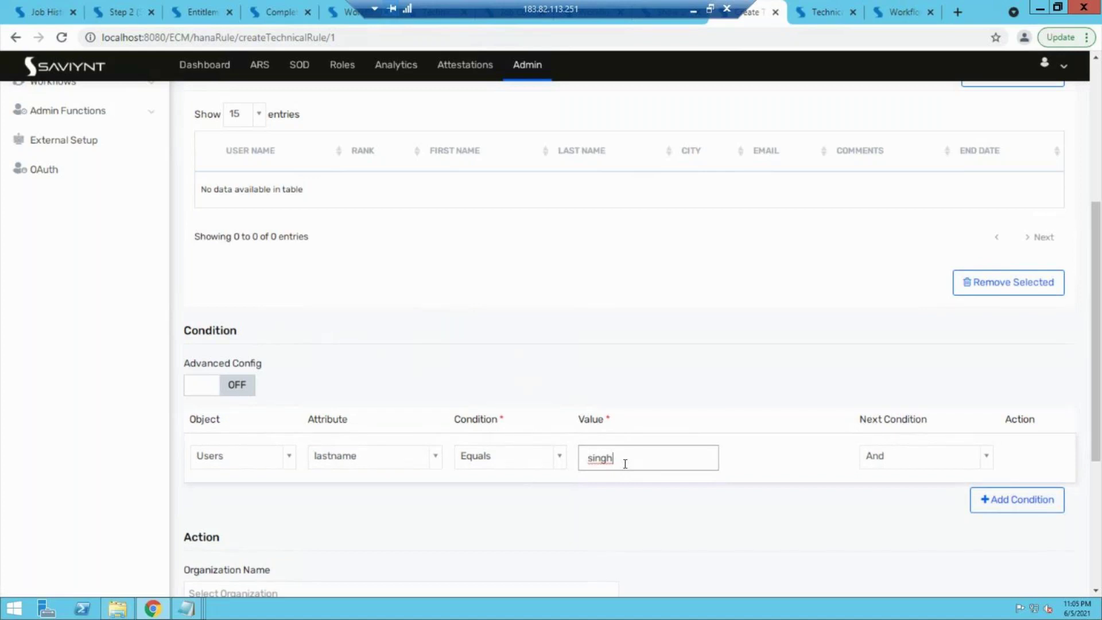
click(191, 499)
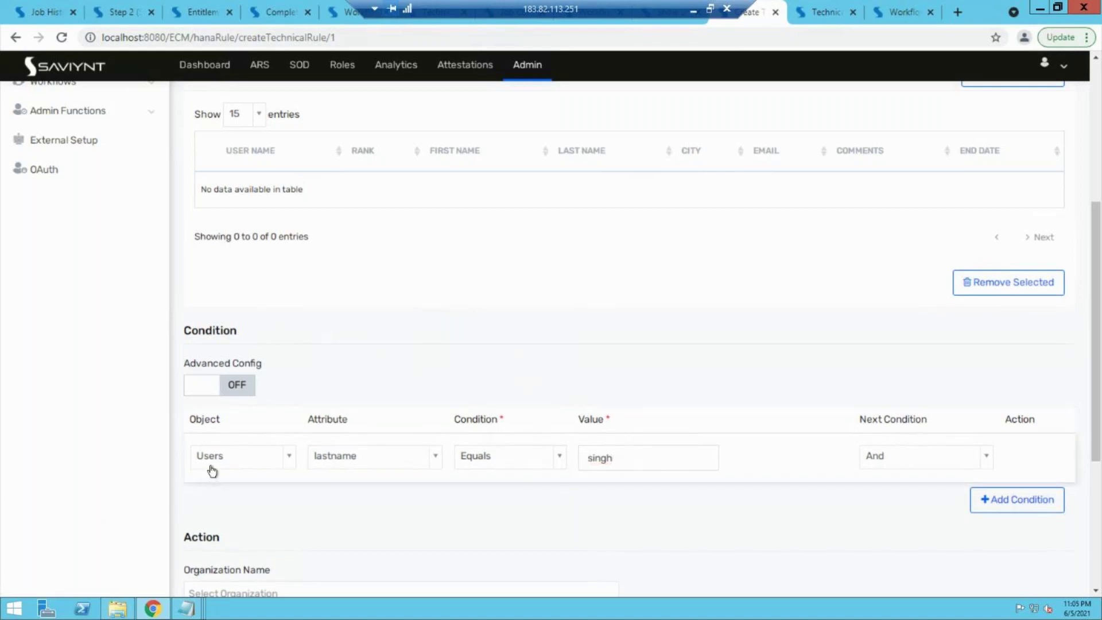
click(347, 456)
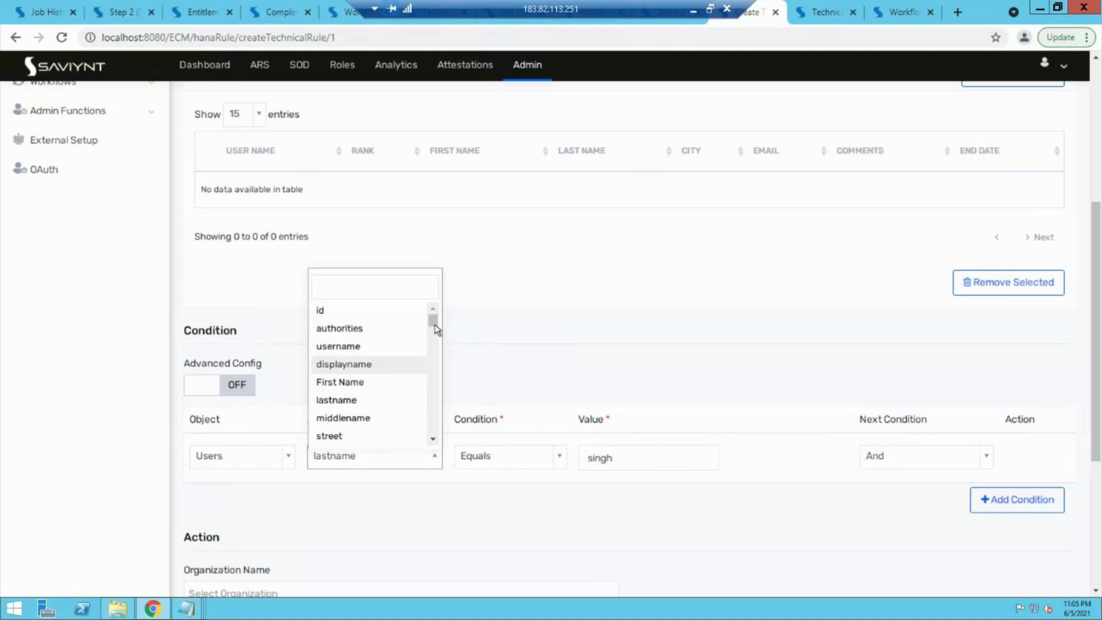
drag(431, 322, 428, 303)
Step: Add a second condition: username Equals the test user's first name
click(508, 359)
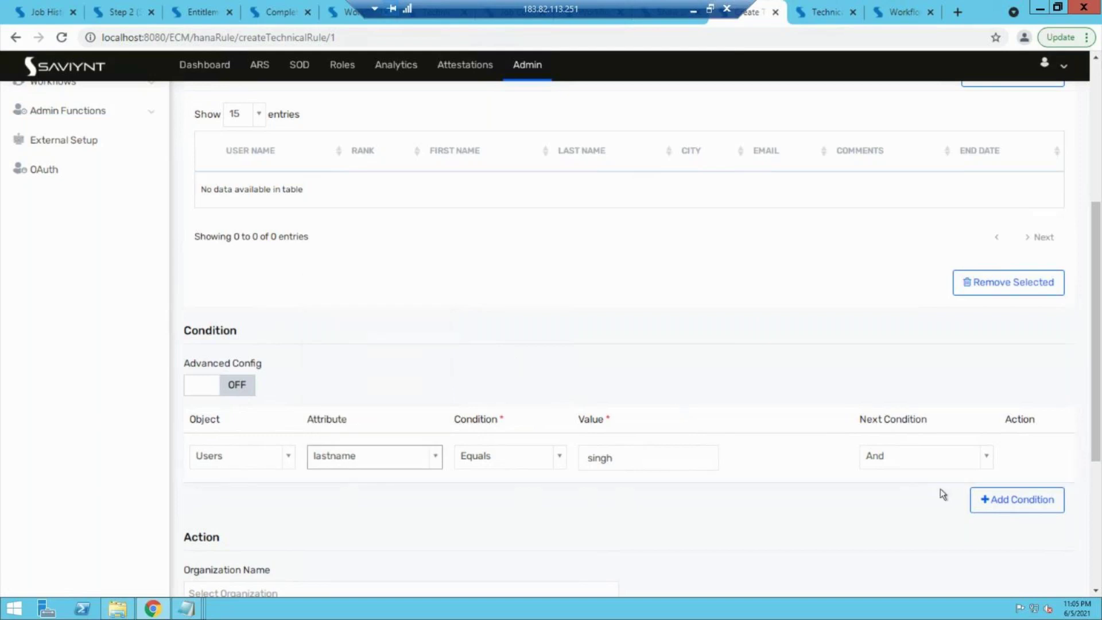
click(1000, 499)
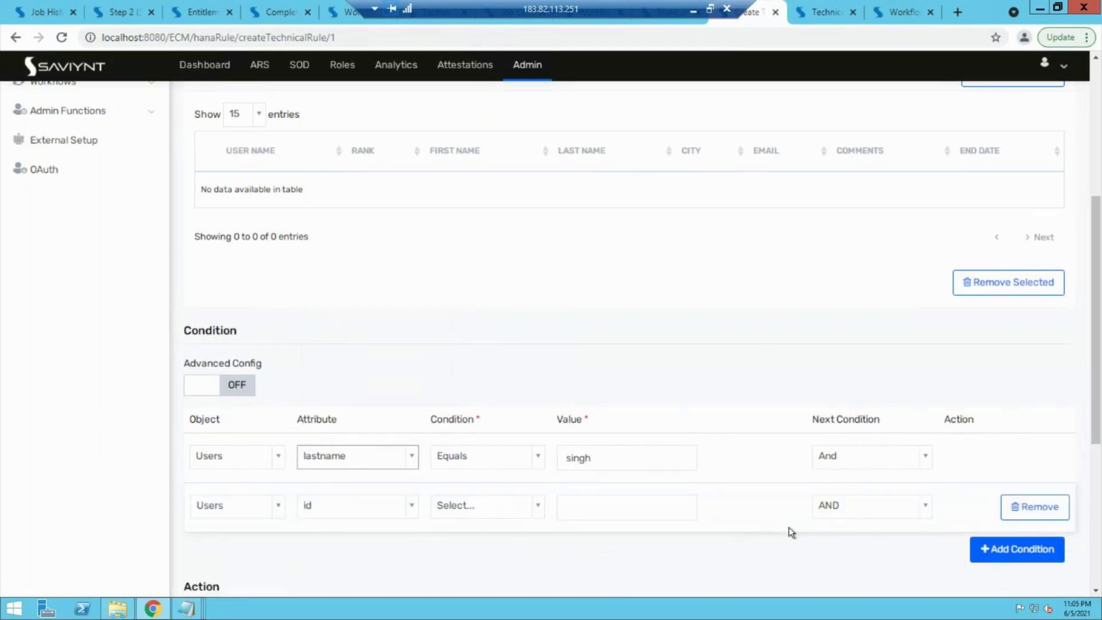
click(367, 502)
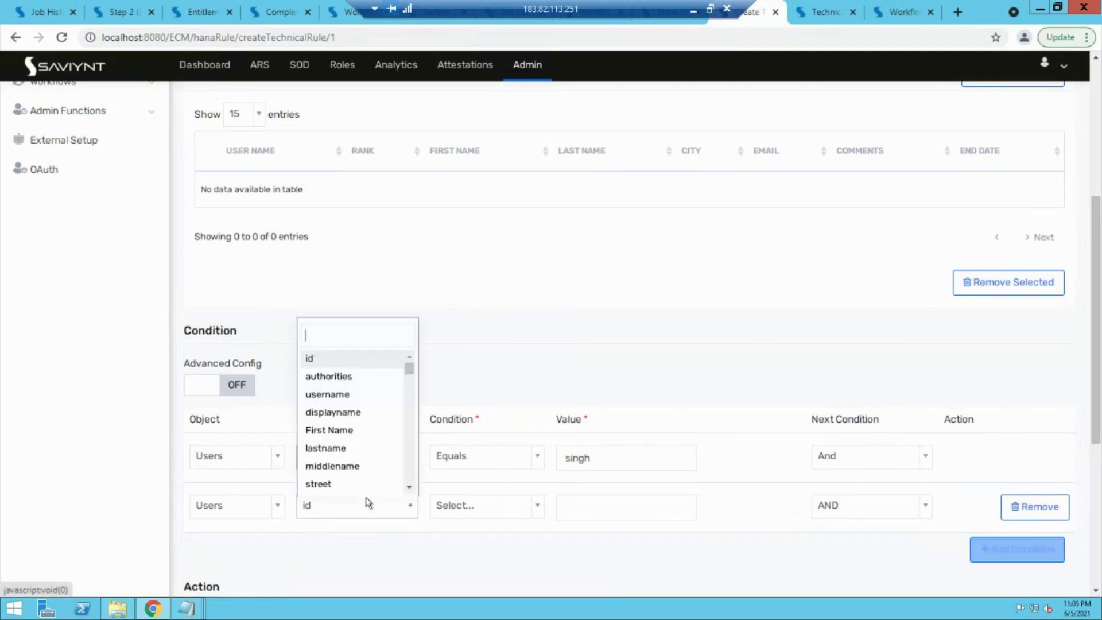
click(348, 396)
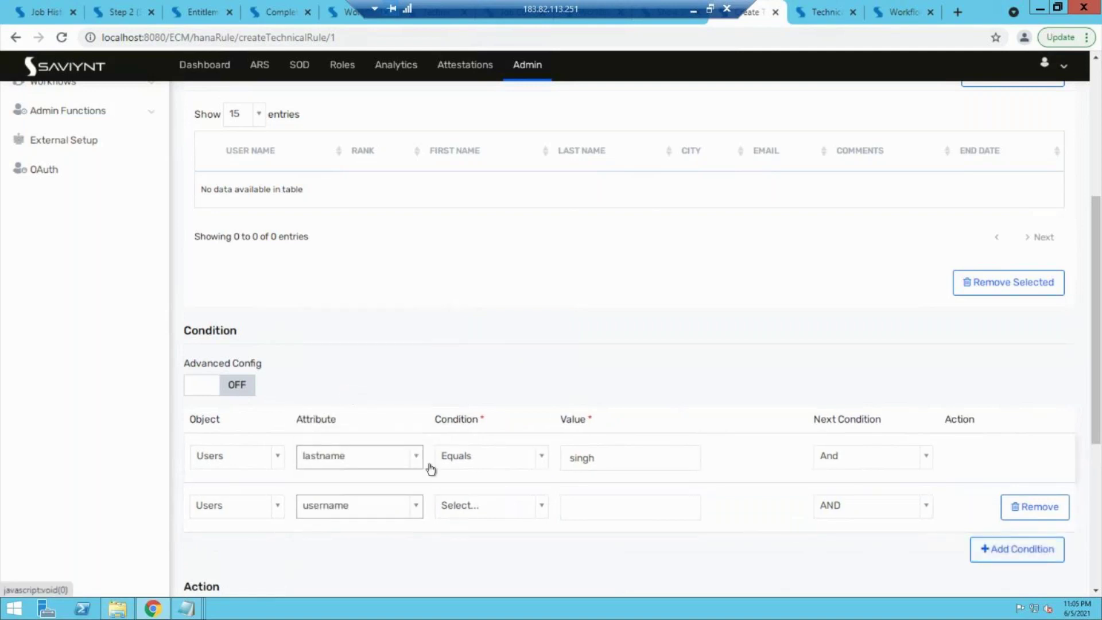
click(494, 507)
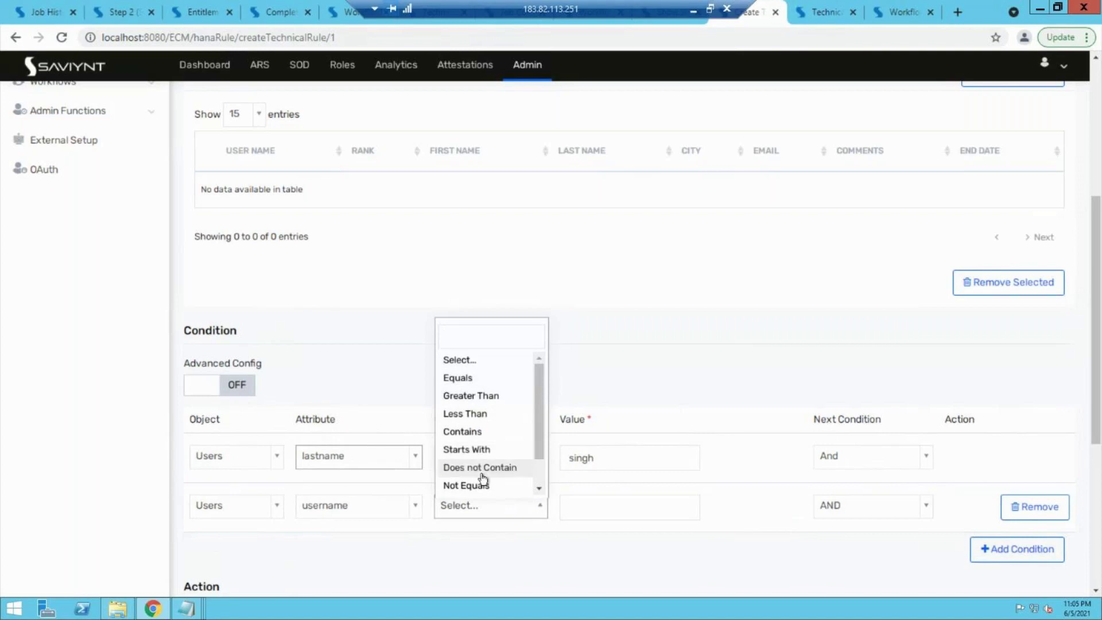
click(464, 379)
click(594, 511)
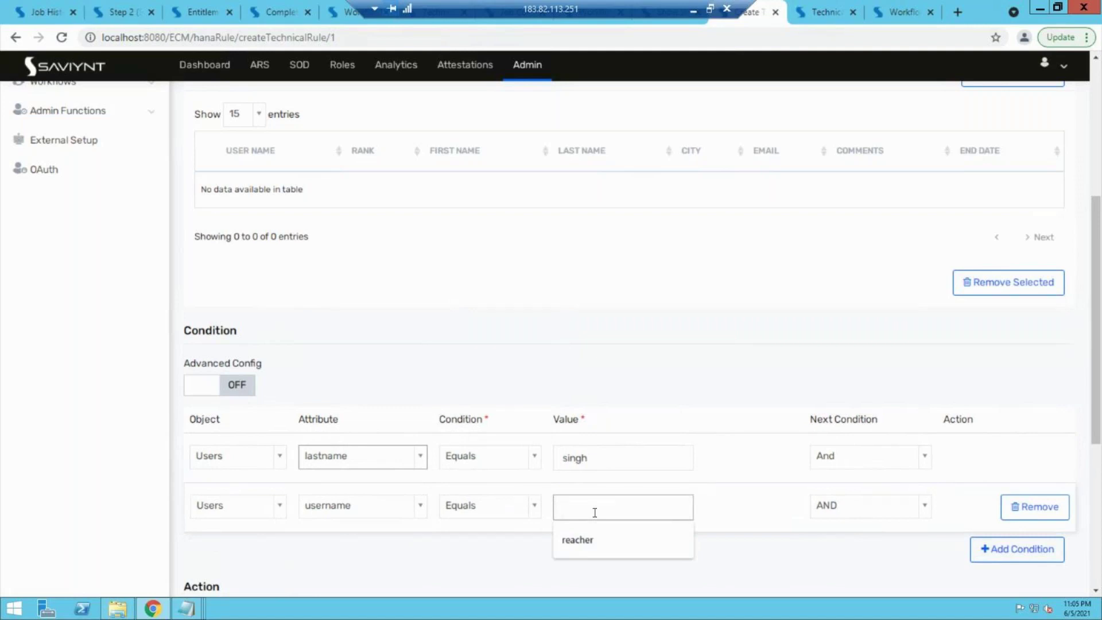
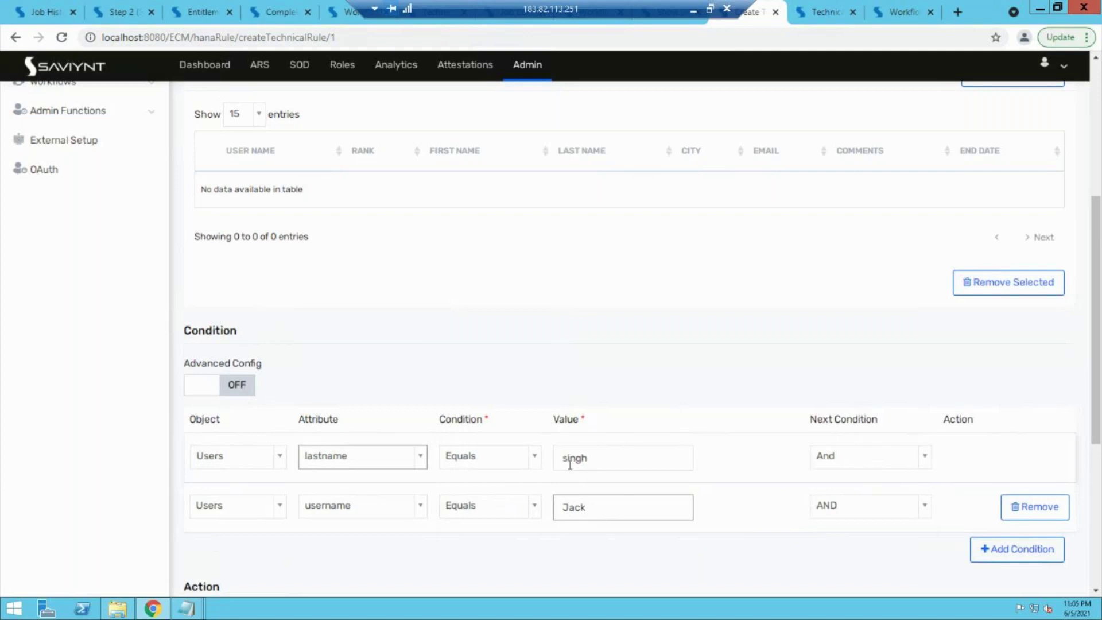
Step: Capitalize the surname value and join the lastname condition to the next with OR
click(569, 458)
key(BackSpace)
text(S)
click(886, 471)
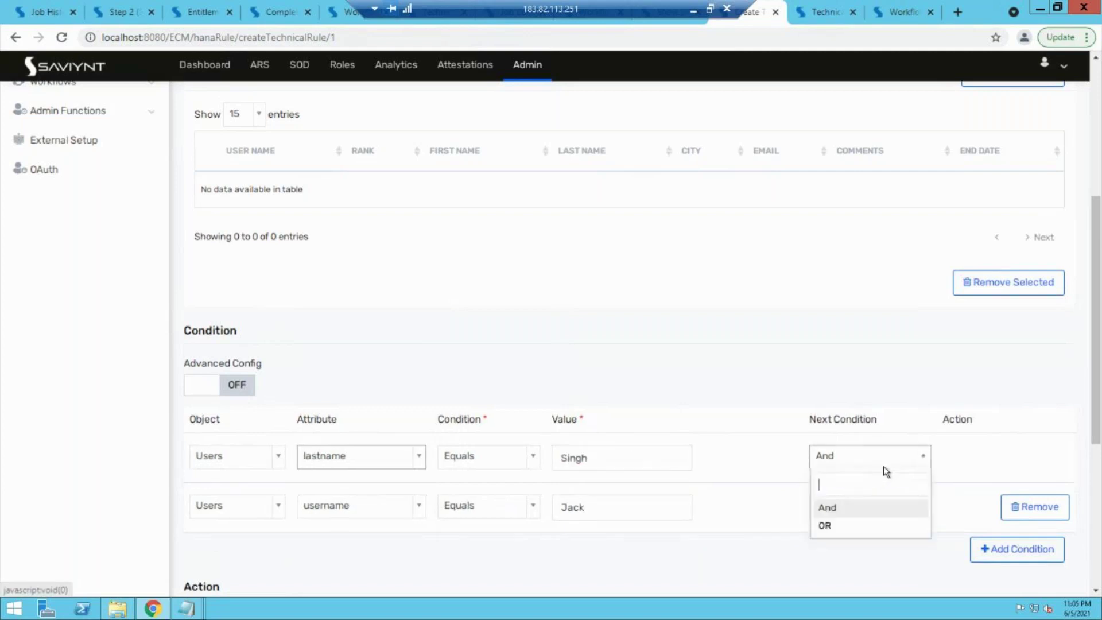
click(847, 514)
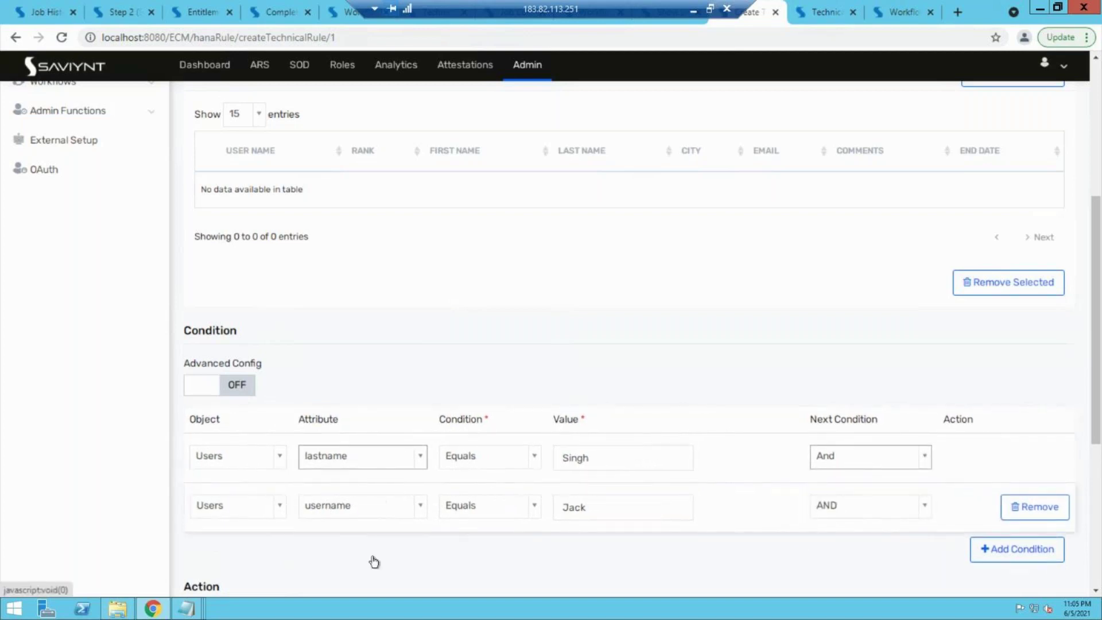
click(918, 459)
click(837, 530)
scroll(645, 564, down, 1)
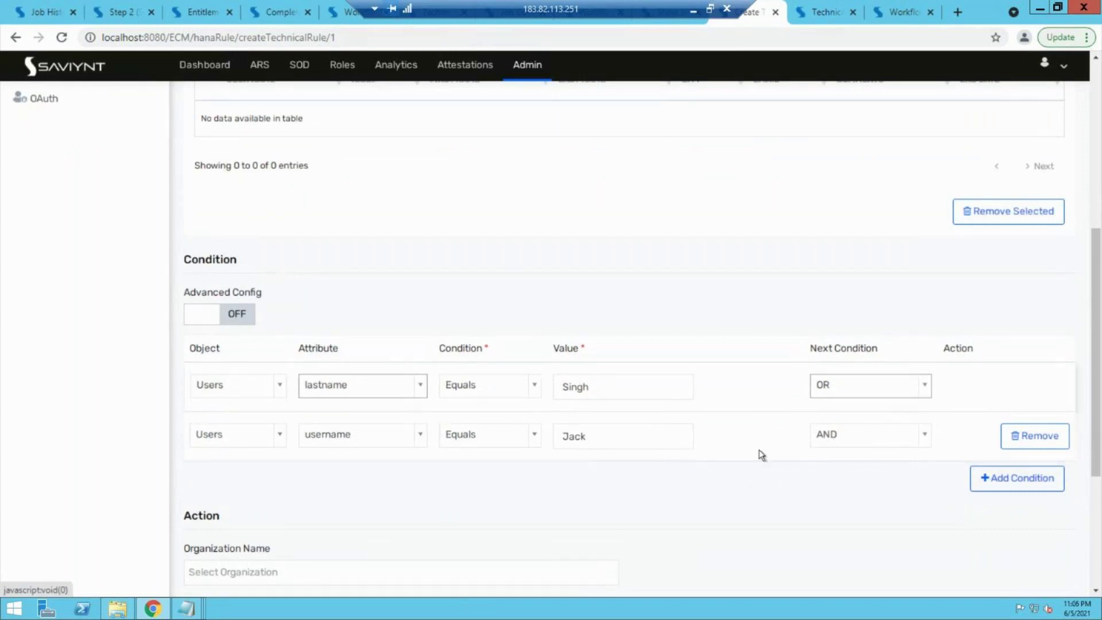
scroll(744, 478, down, 3)
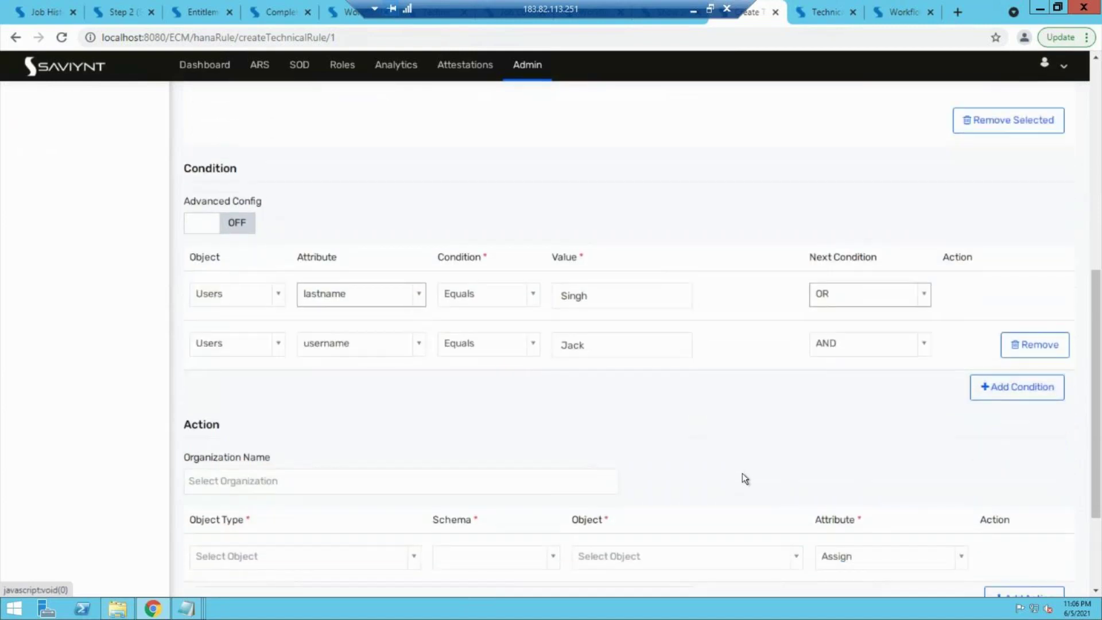
scroll(744, 478, down, 1)
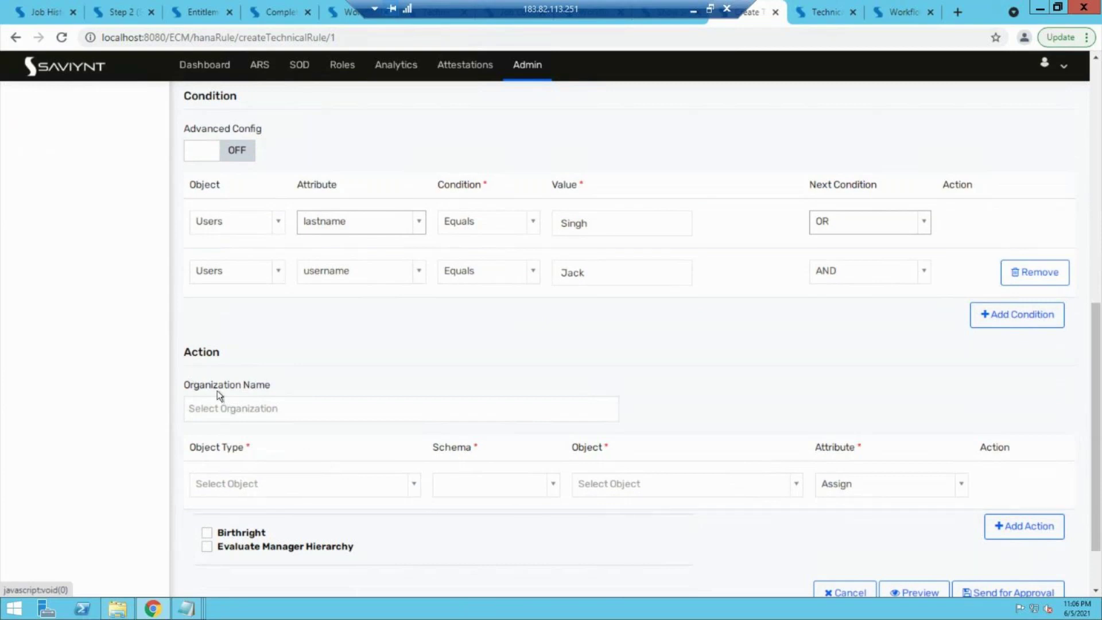
Step: Open 'Test rule technoical' for editing to review its actions, then return to the new rule
click(825, 12)
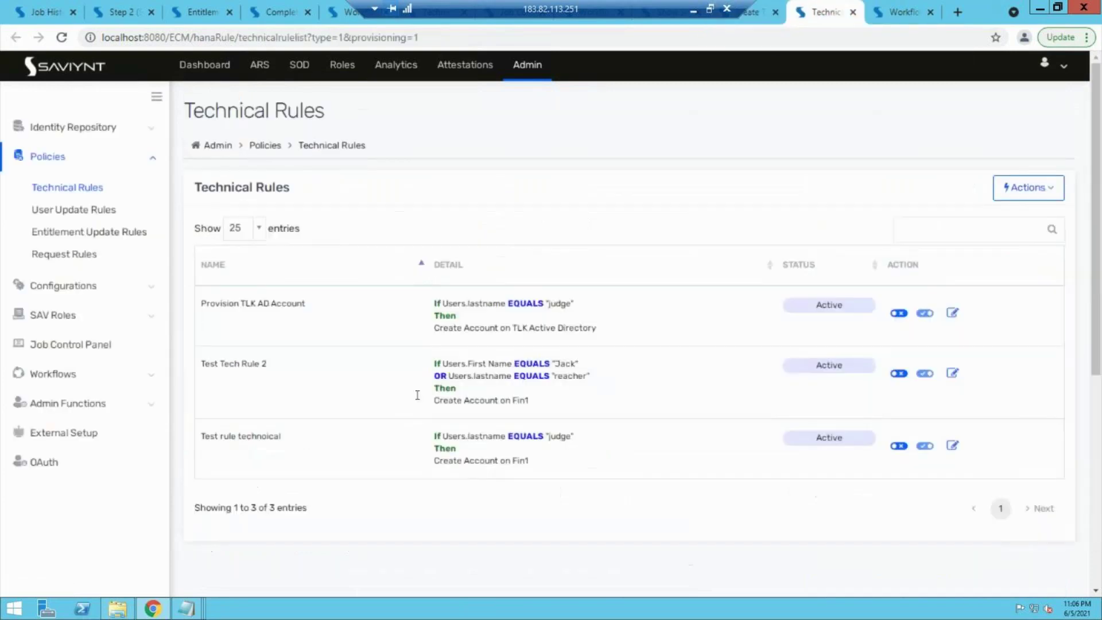
click(952, 445)
scroll(671, 404, down, 2)
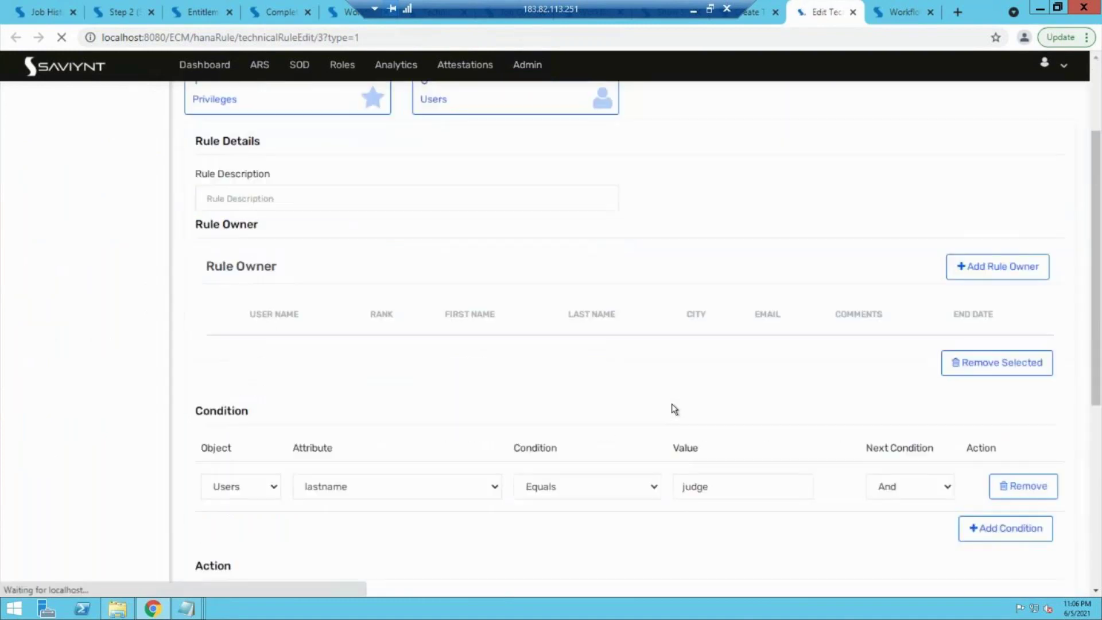
scroll(672, 405, down, 6)
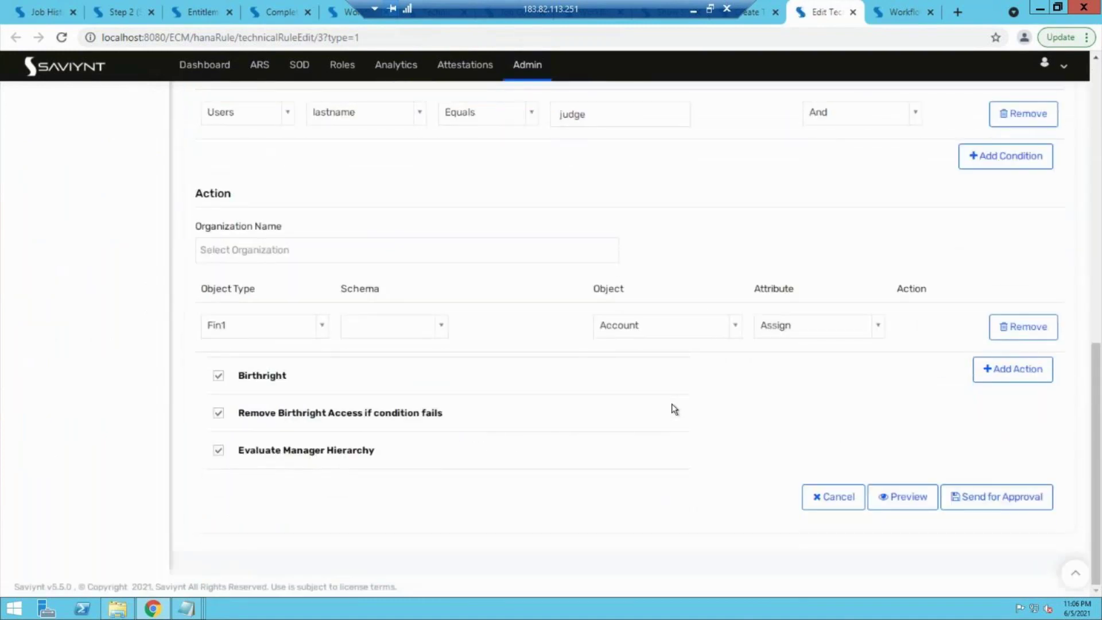
click(752, 14)
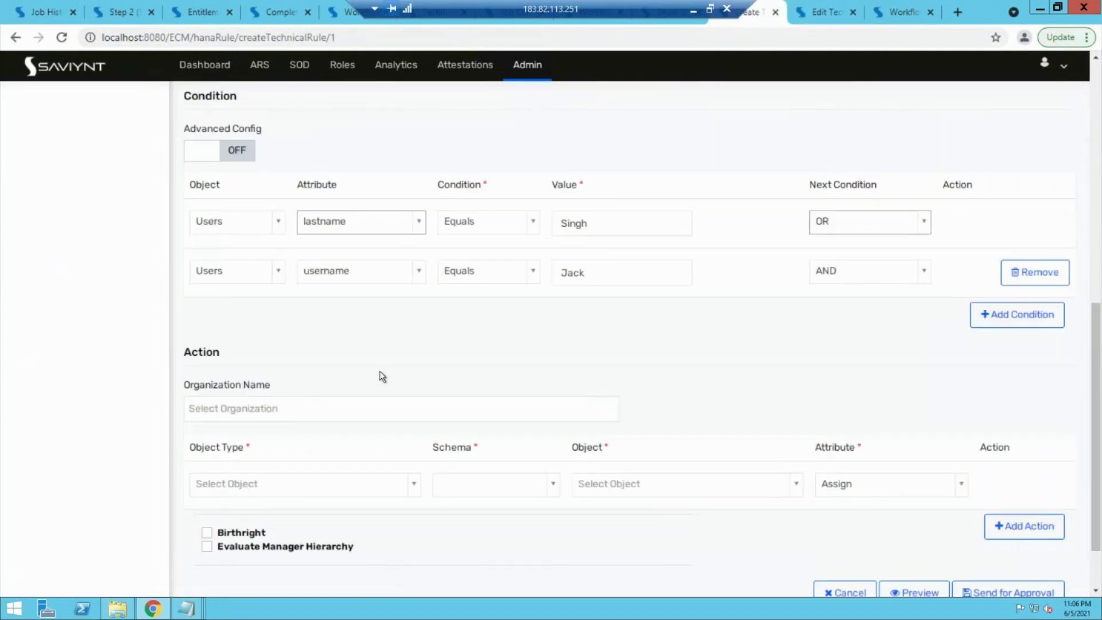
scroll(382, 376, down, 2)
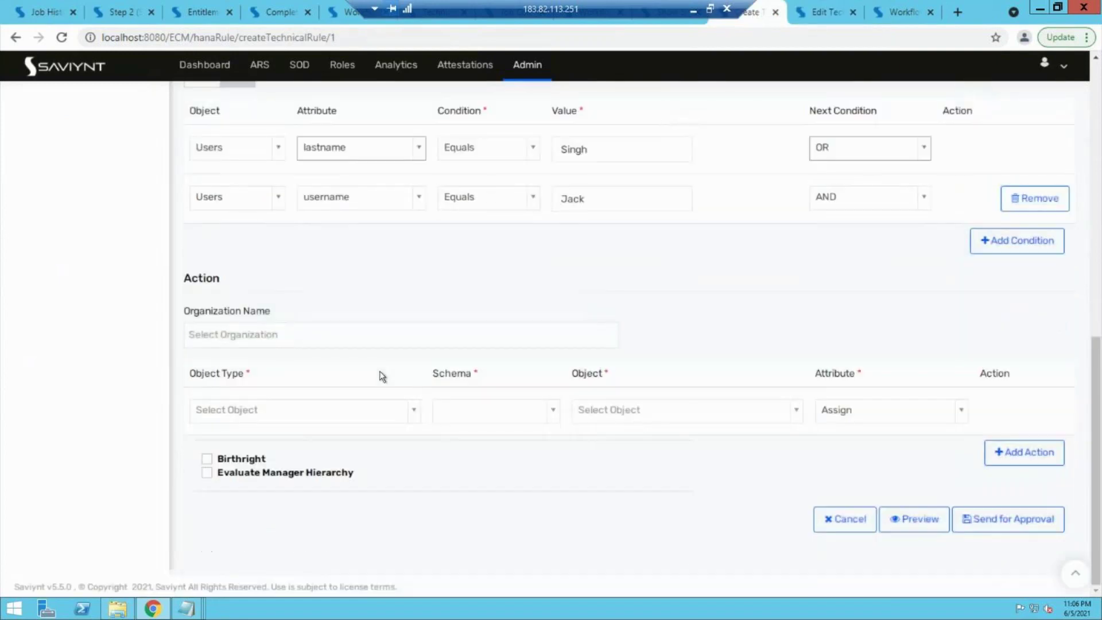
Step: Tick Birthright as the action, declining Remove Birthright Access if condition fails
click(207, 459)
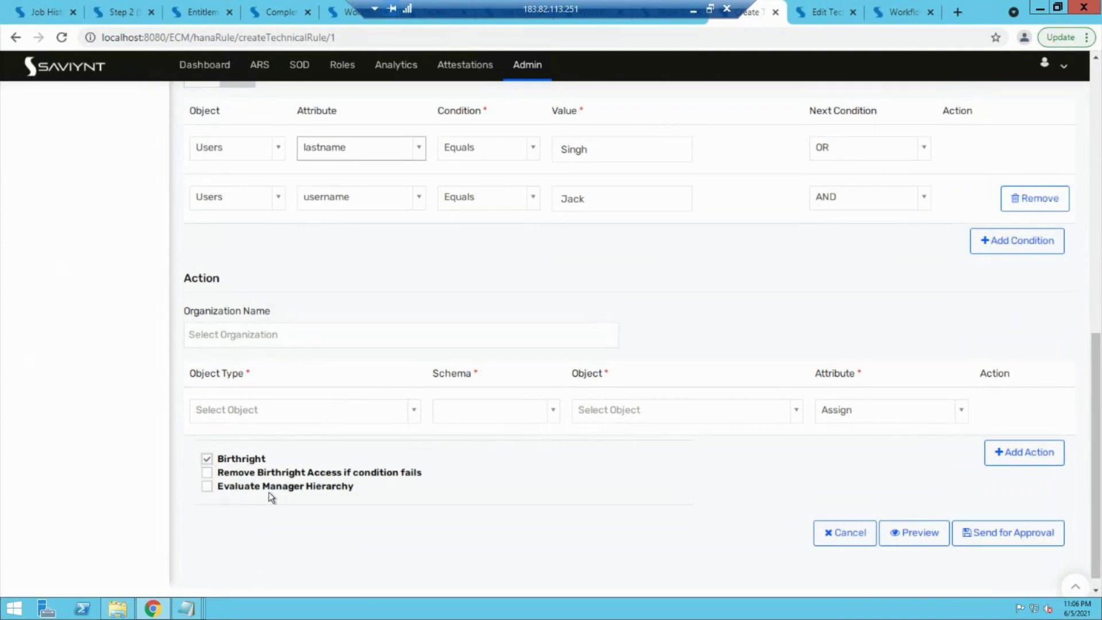
drag(218, 459, 249, 459)
click(206, 473)
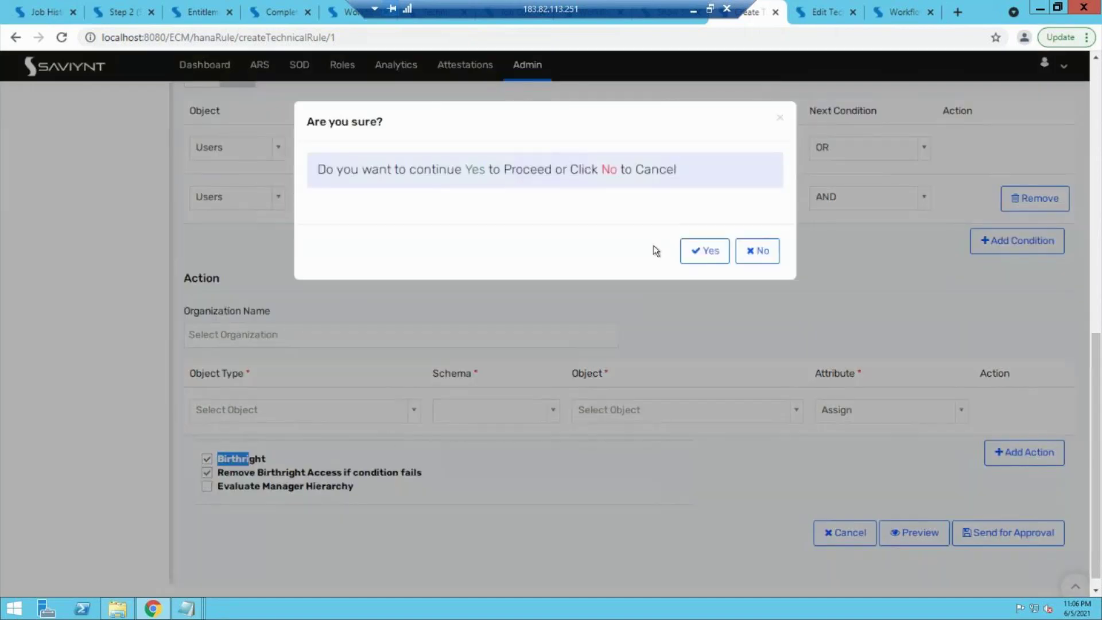
click(750, 253)
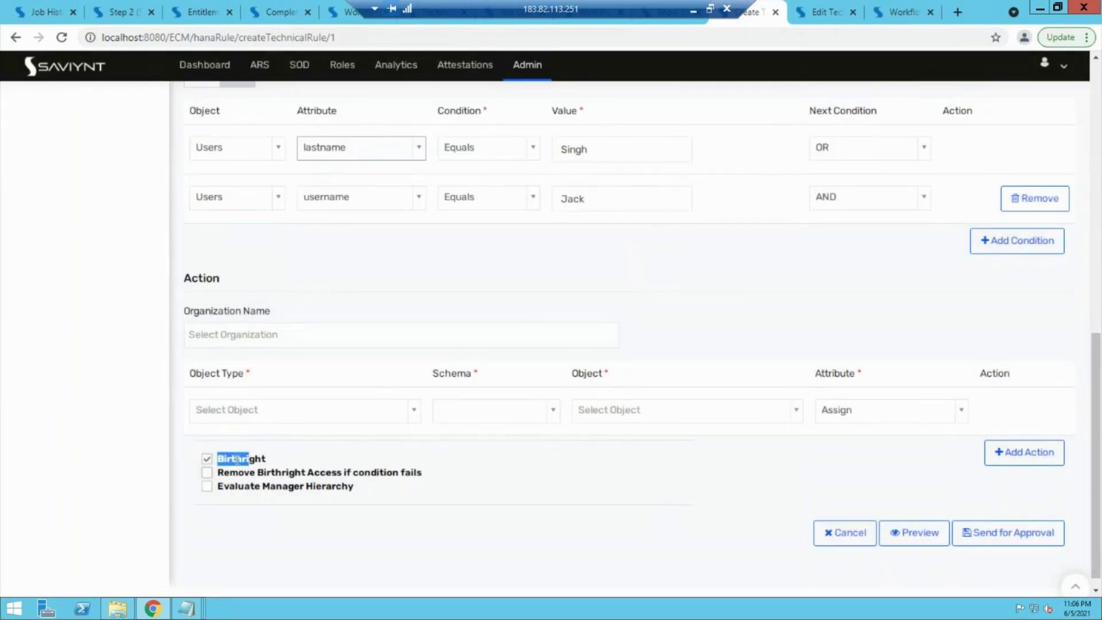
click(304, 457)
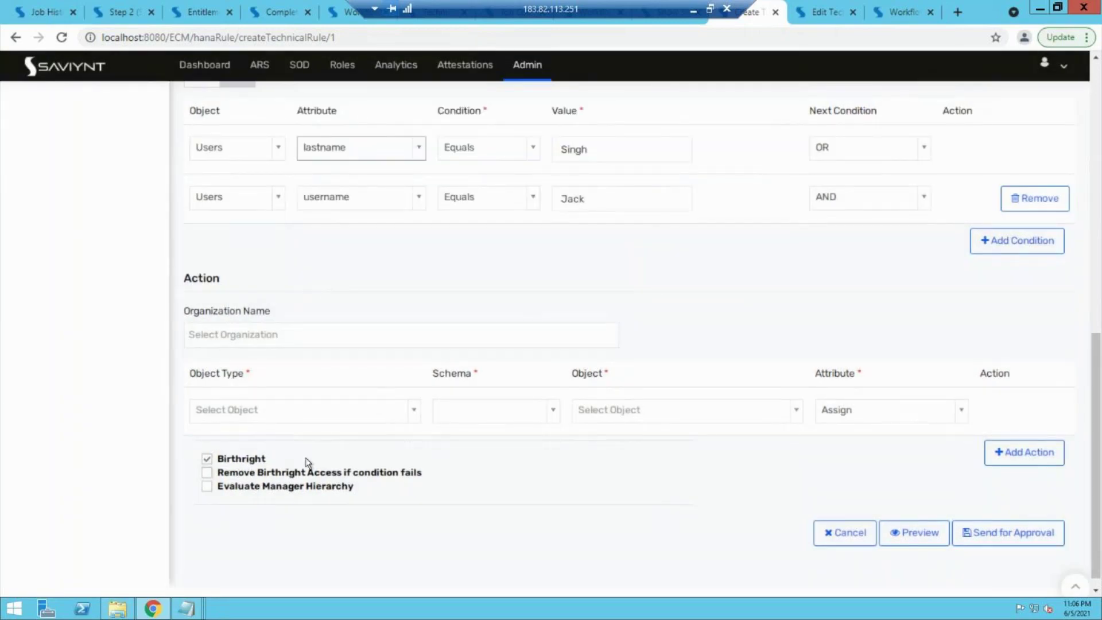
Step: Set the action's object type to Payrole masnagement and its object to Account
click(310, 423)
text(fin)
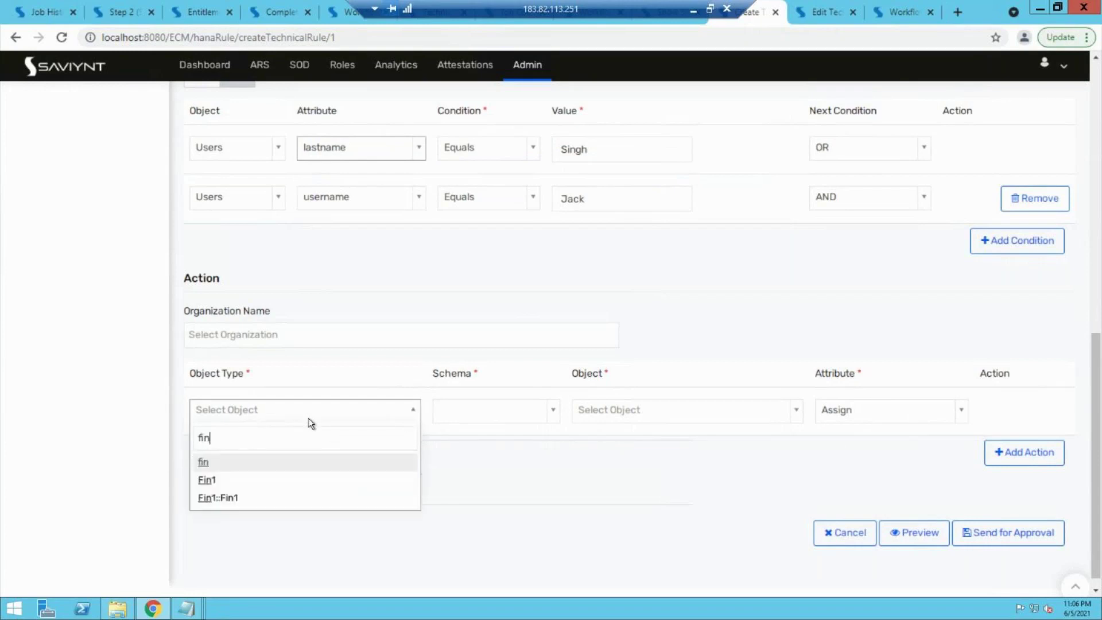
click(221, 480)
click(243, 420)
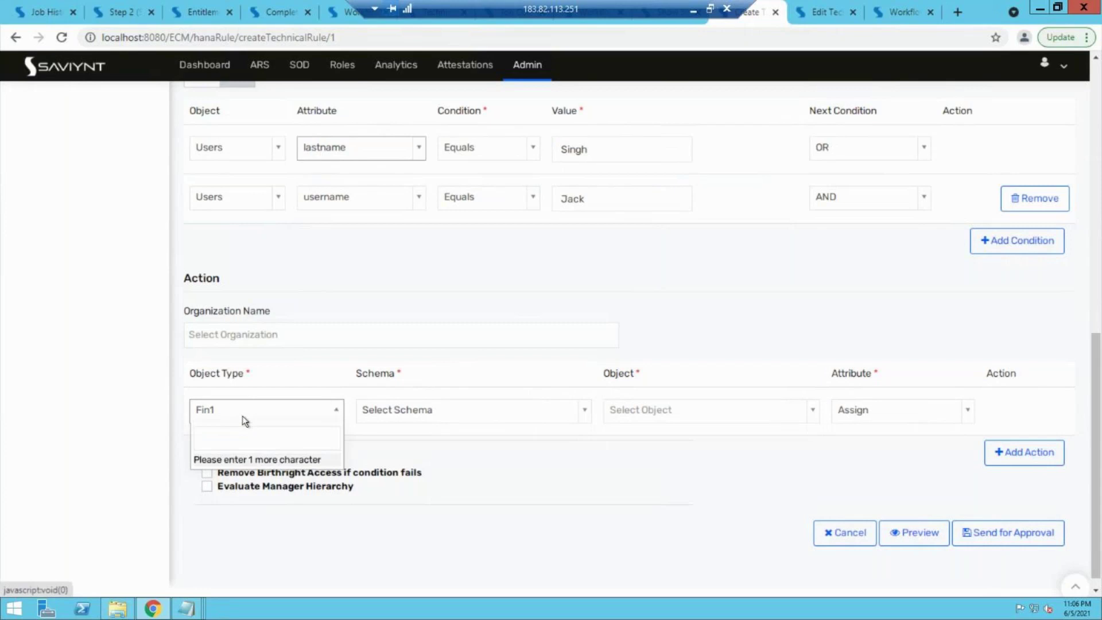
text(pa)
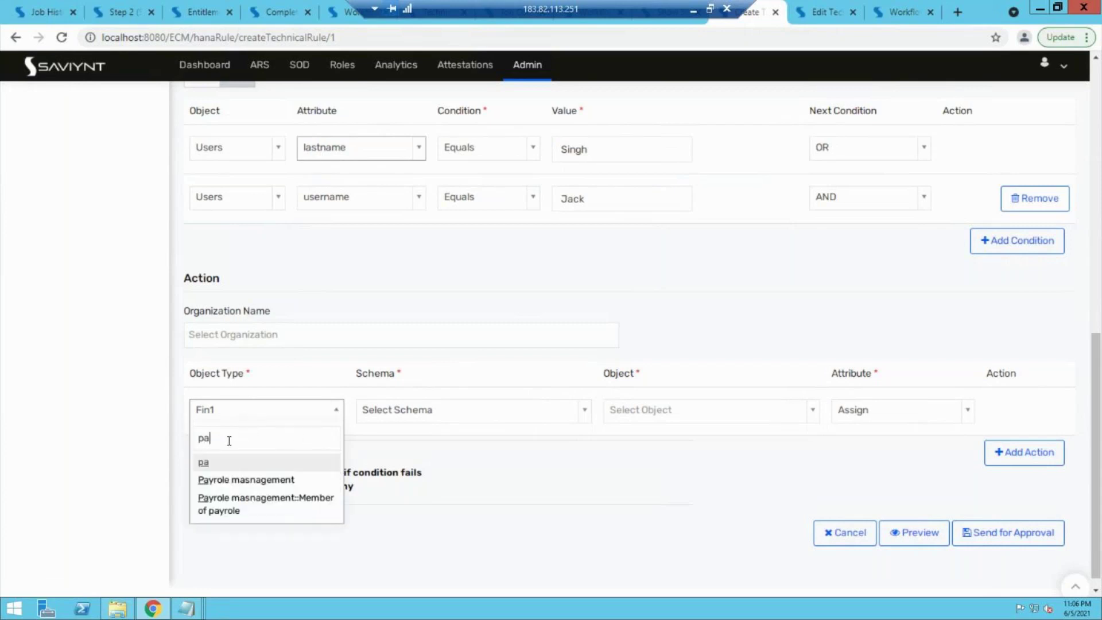
click(235, 478)
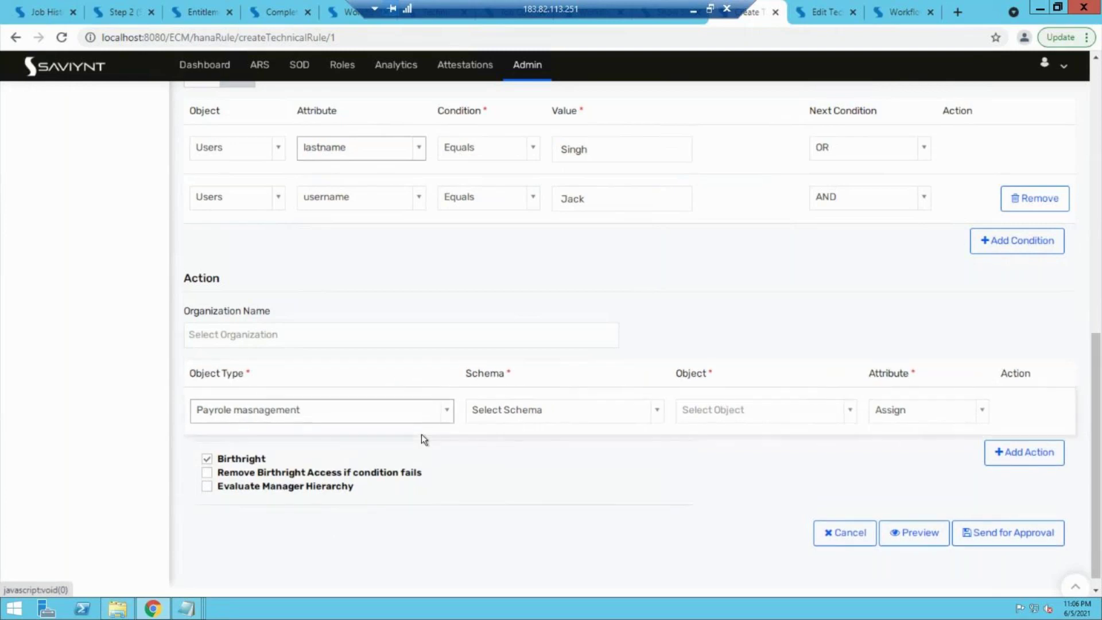
click(633, 413)
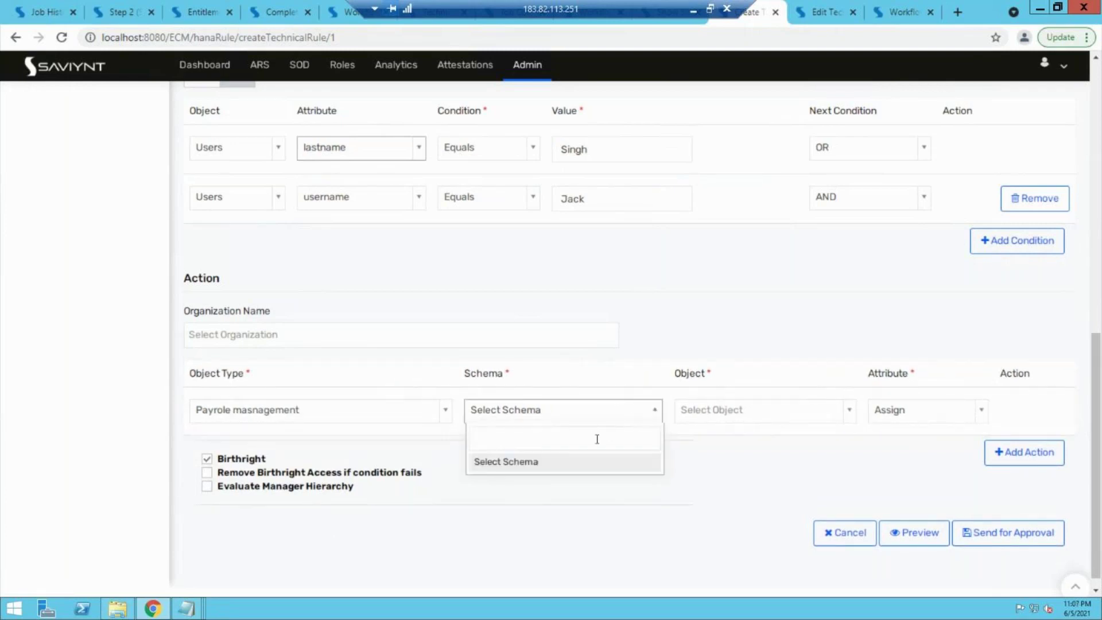
click(755, 394)
click(752, 416)
text(ac)
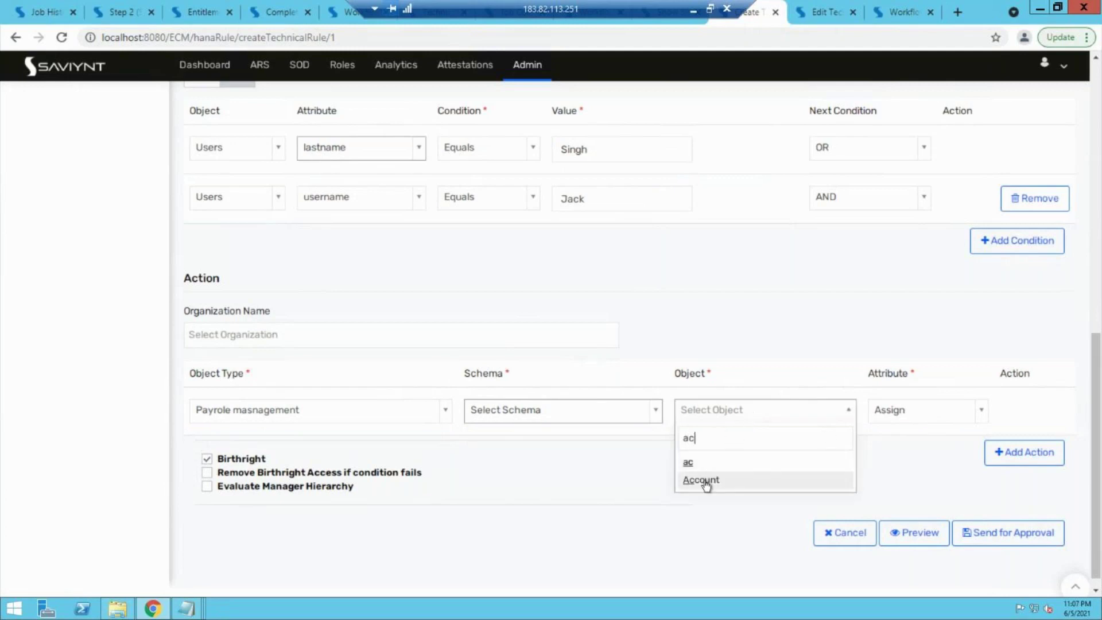
click(704, 480)
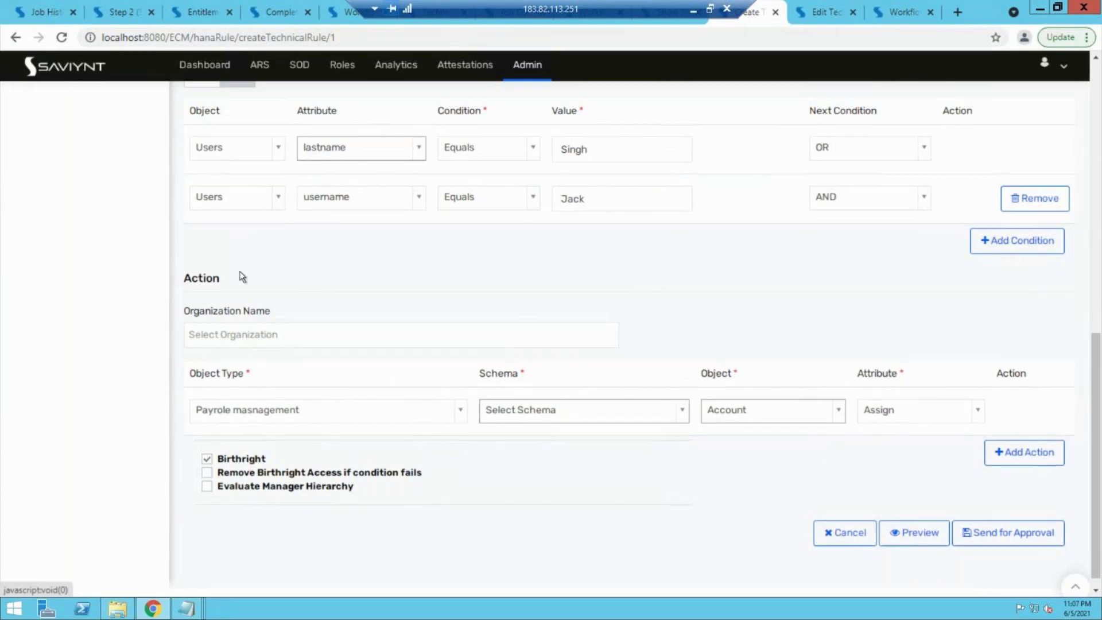
scroll(239, 271, up, 2)
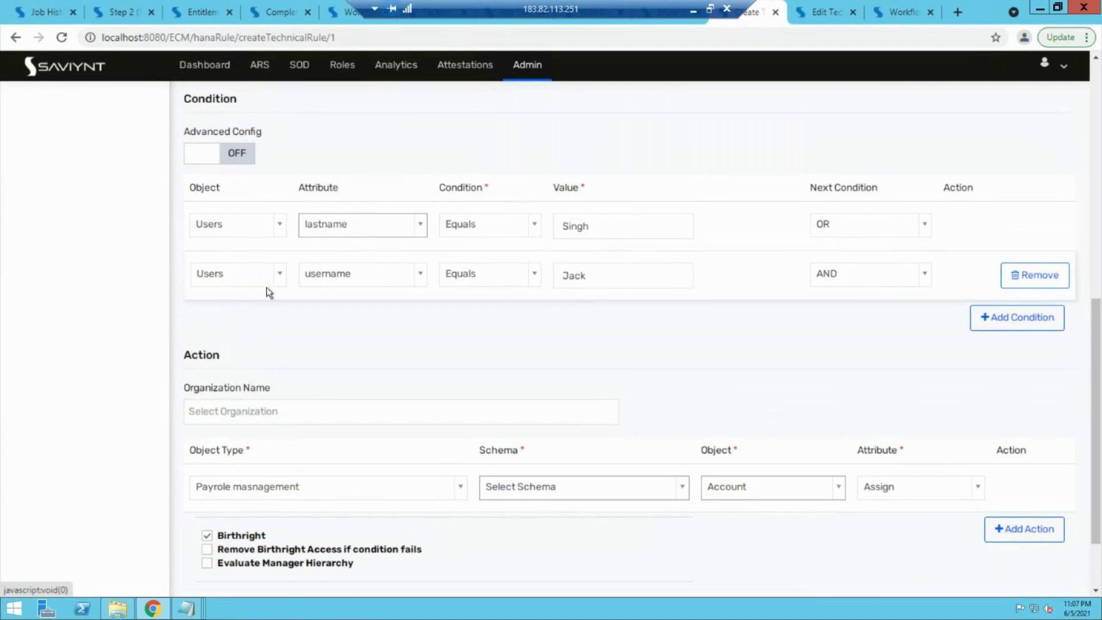
Step: Change the second condition to First Name equals the test user's first name and send for approval
click(353, 277)
text(fi)
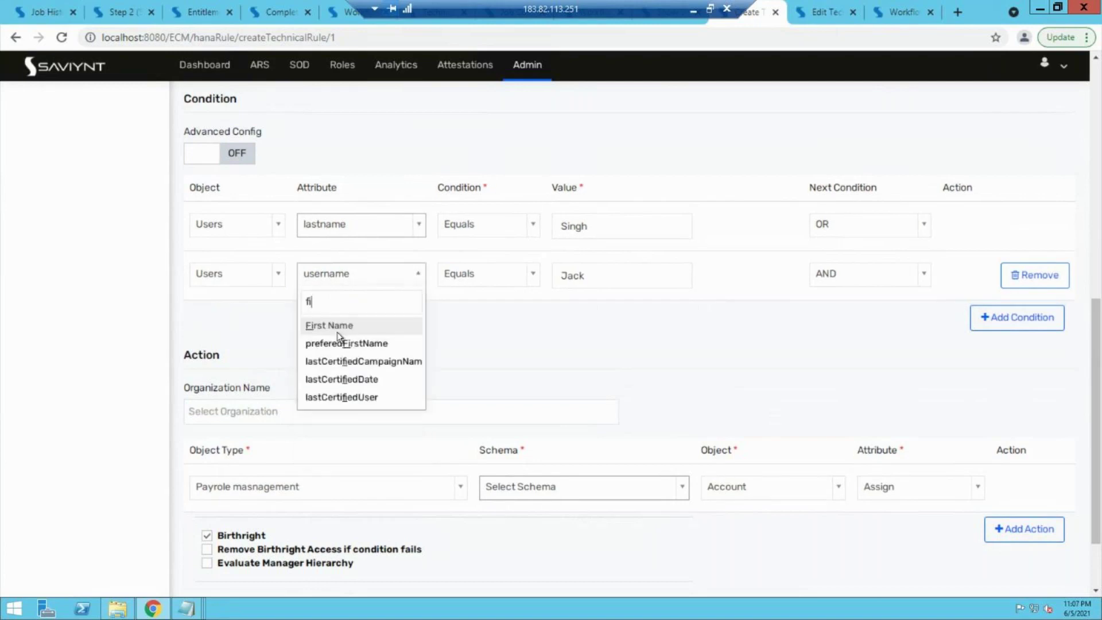
click(336, 331)
click(600, 277)
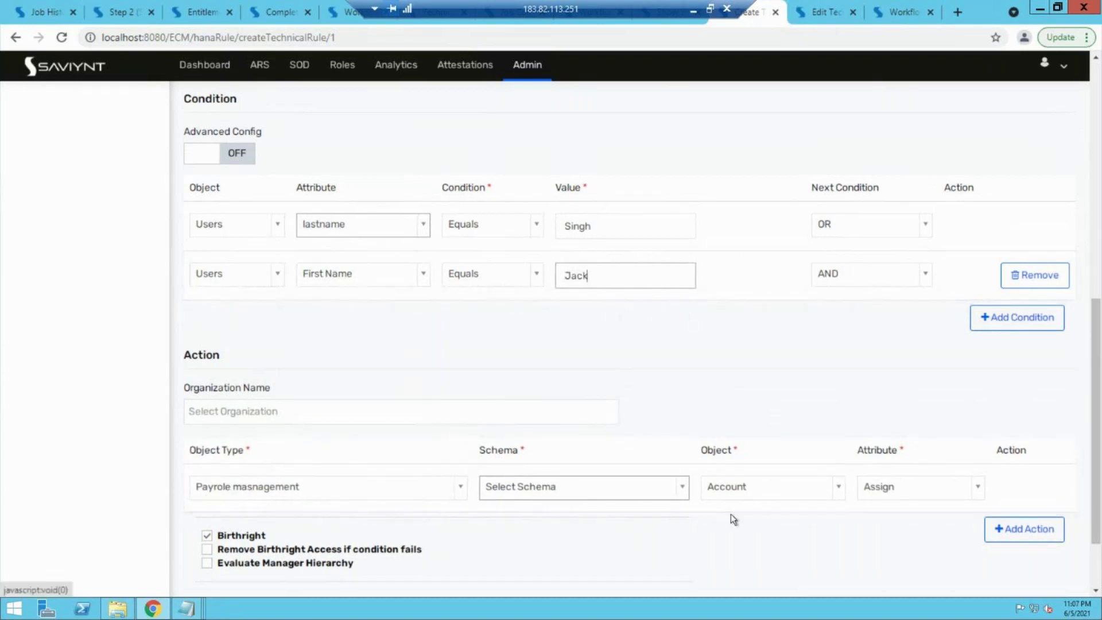
scroll(869, 530, down, 2)
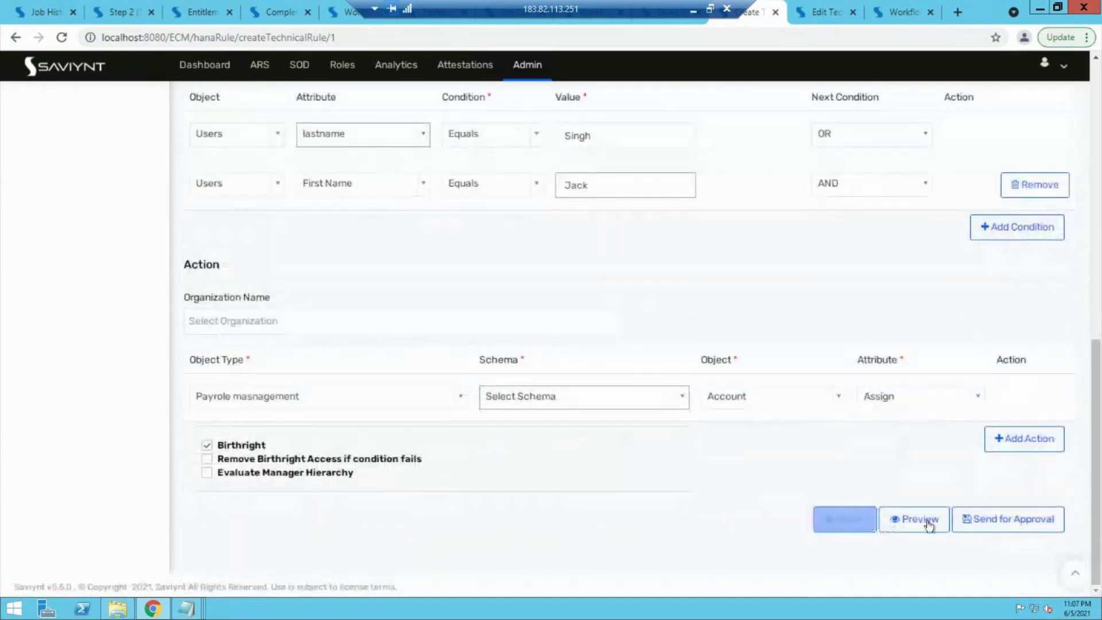
click(979, 529)
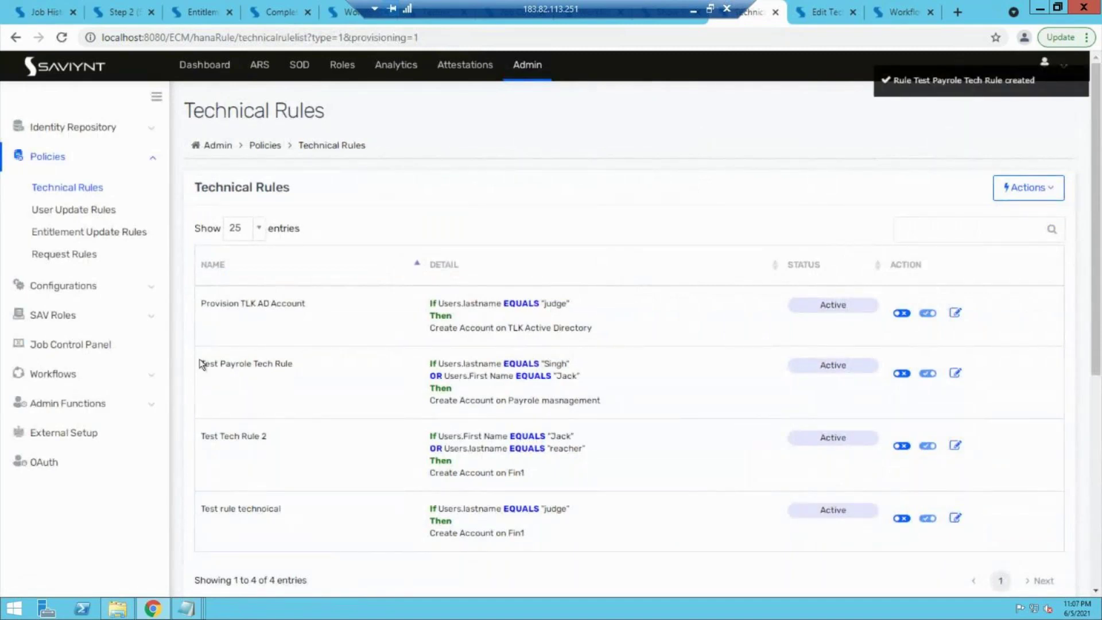
Step: Open Test Payrole Tech Rule from the Technical Rules list for editing
drag(202, 365, 300, 364)
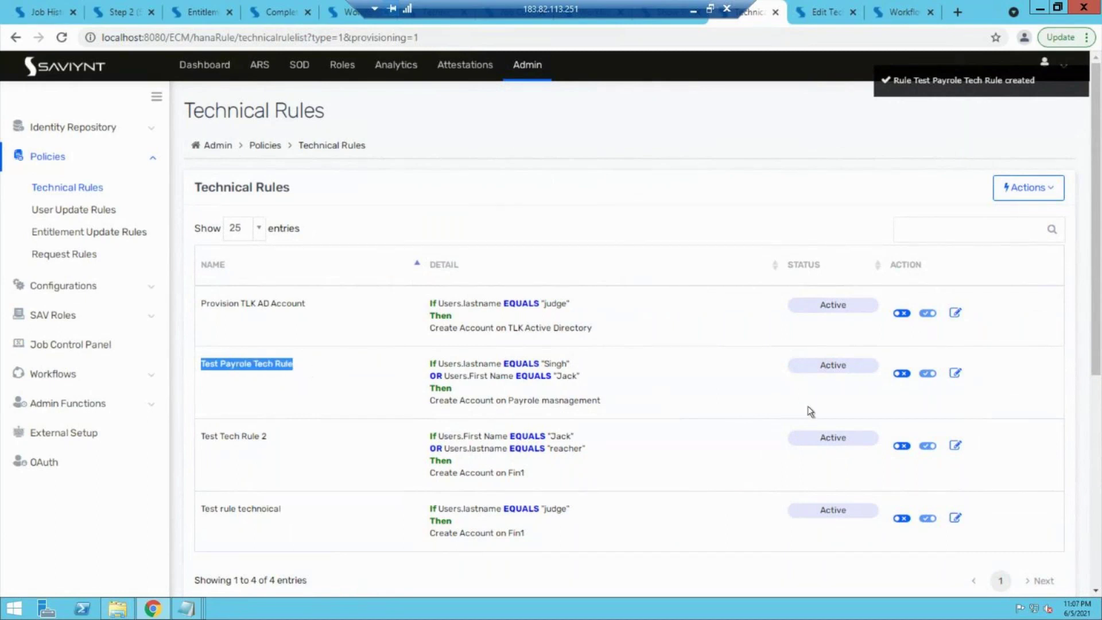
click(956, 374)
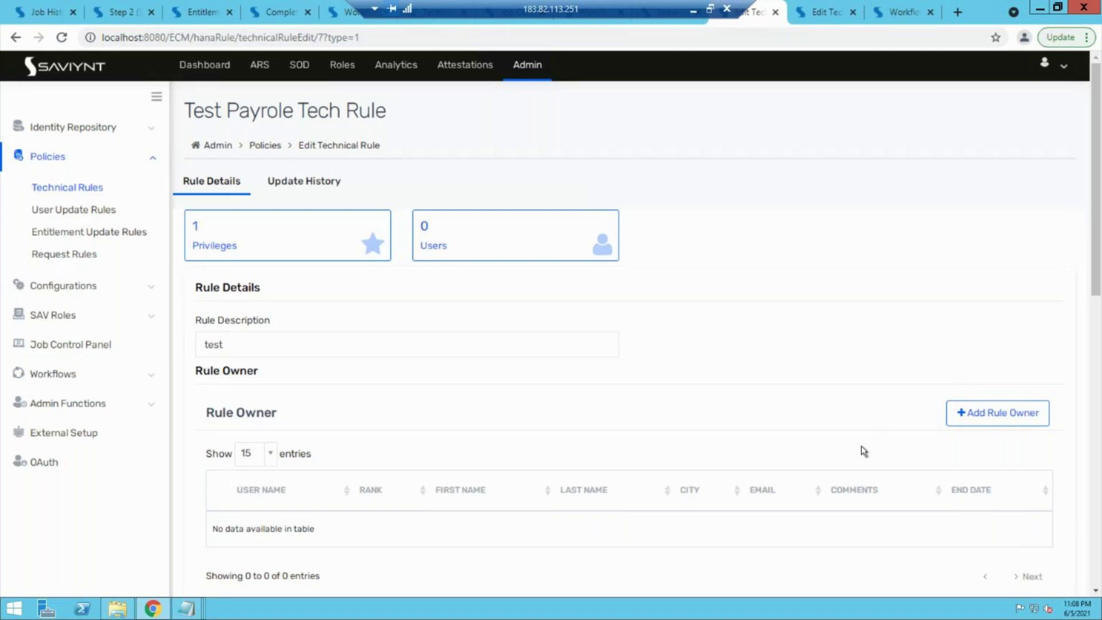
scroll(864, 450, down, 5)
scroll(864, 450, up, 2)
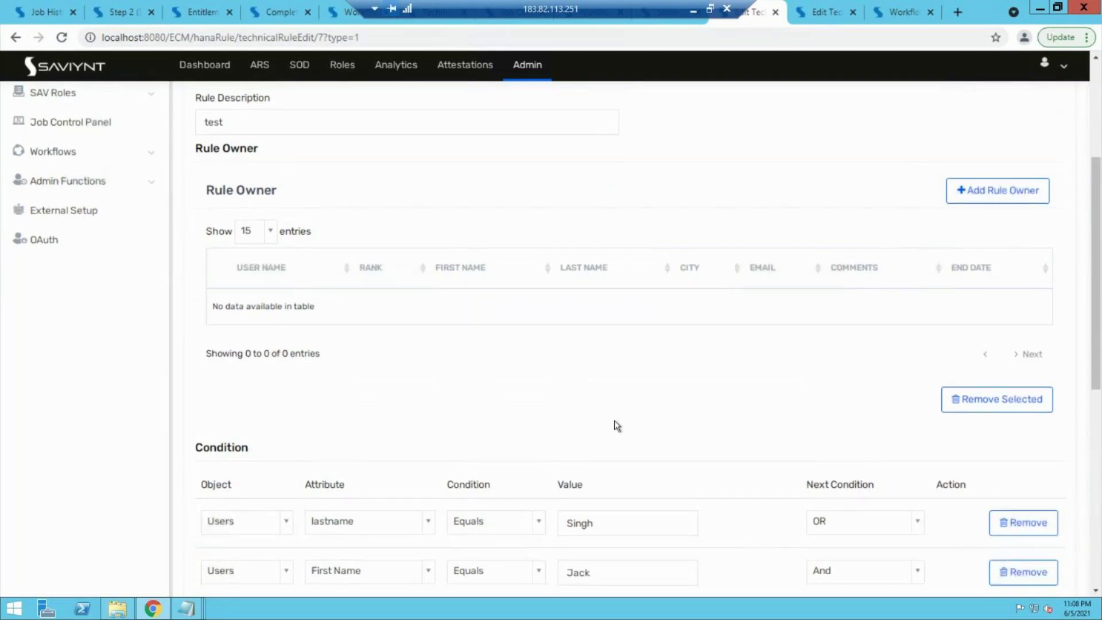
scroll(582, 380, down, 1)
drag(196, 388, 250, 389)
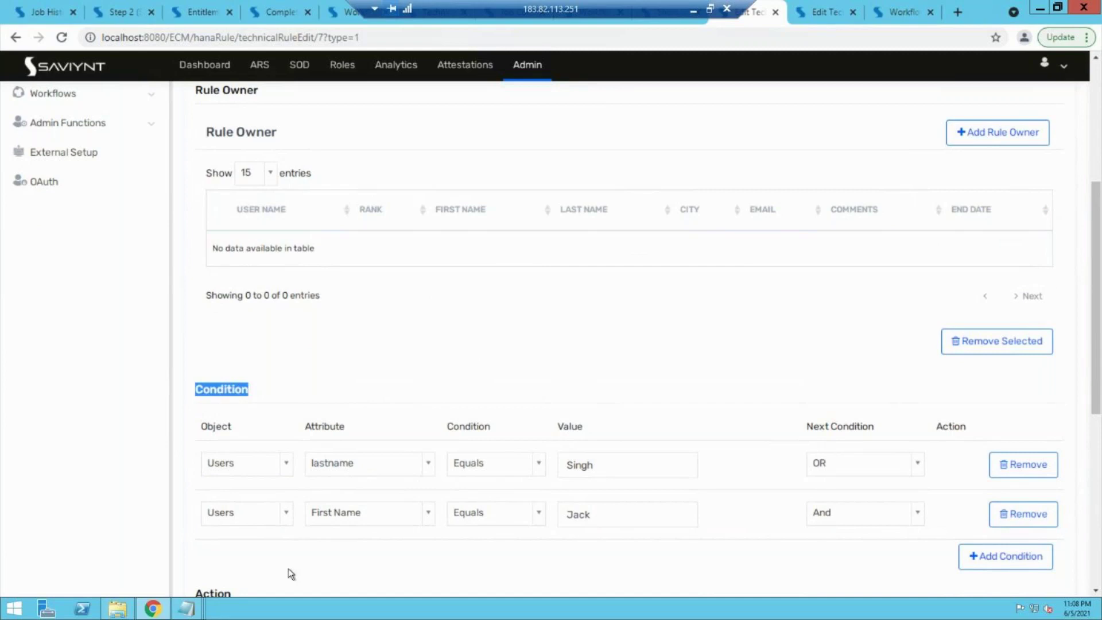
scroll(290, 573, down, 1)
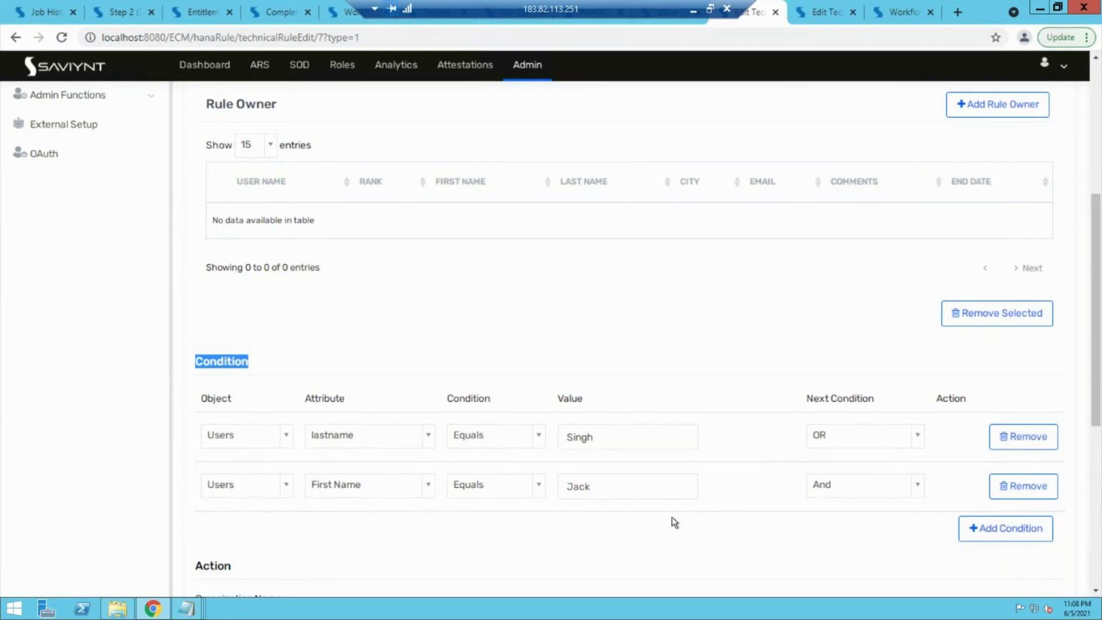
scroll(671, 516, down, 5)
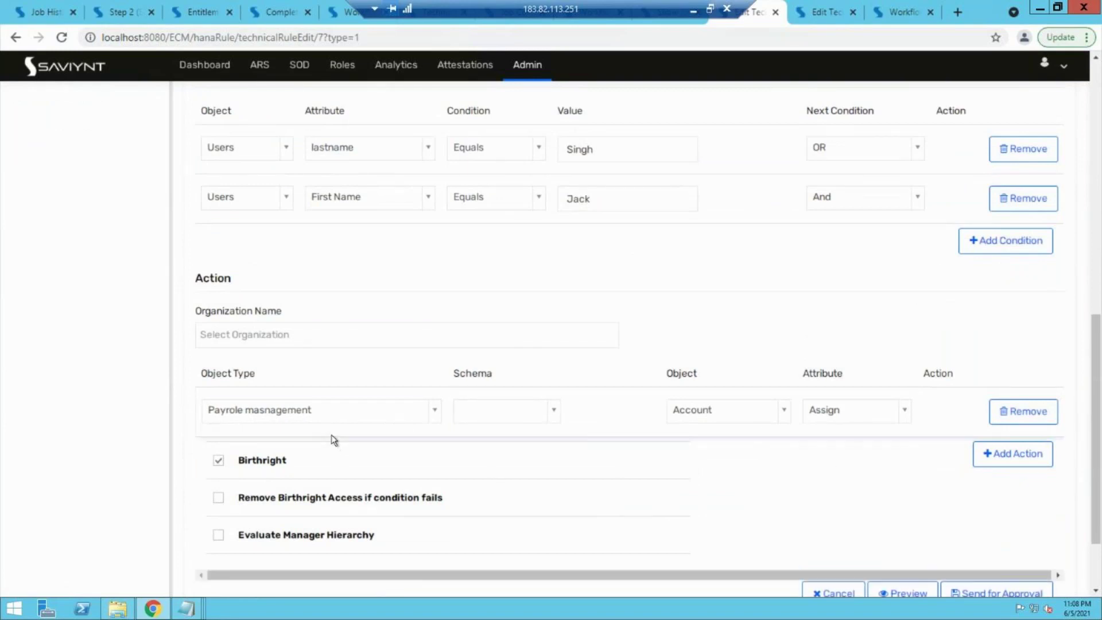
Step: Add a second action with object type Payrole masnagement::Member of payrole, leaving its object unset
click(1021, 450)
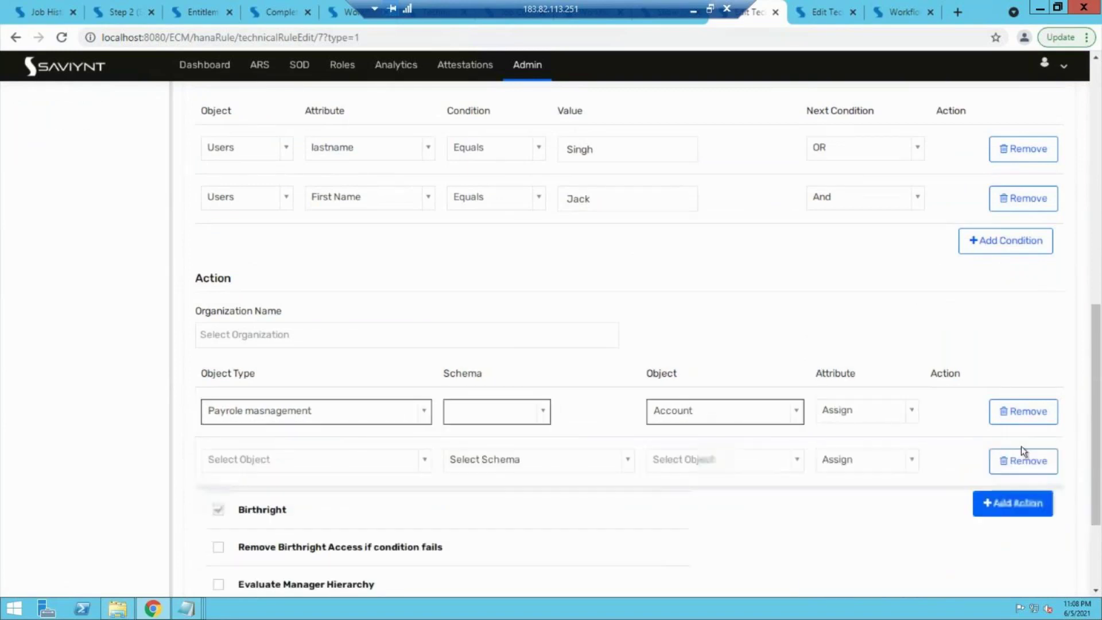
click(401, 459)
text(pa)
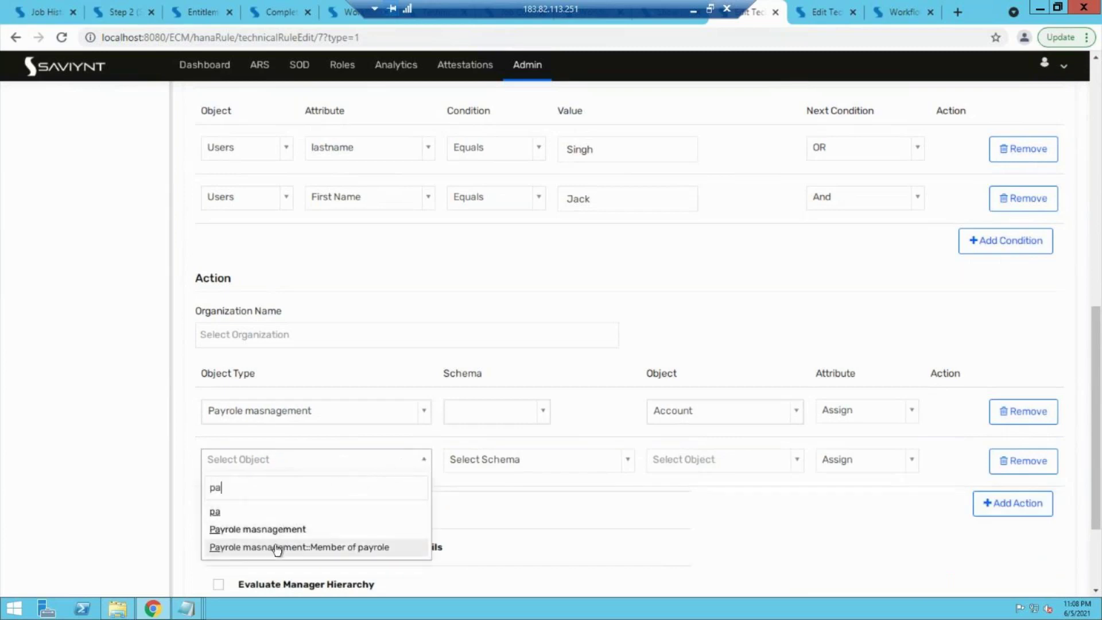
click(277, 547)
click(763, 462)
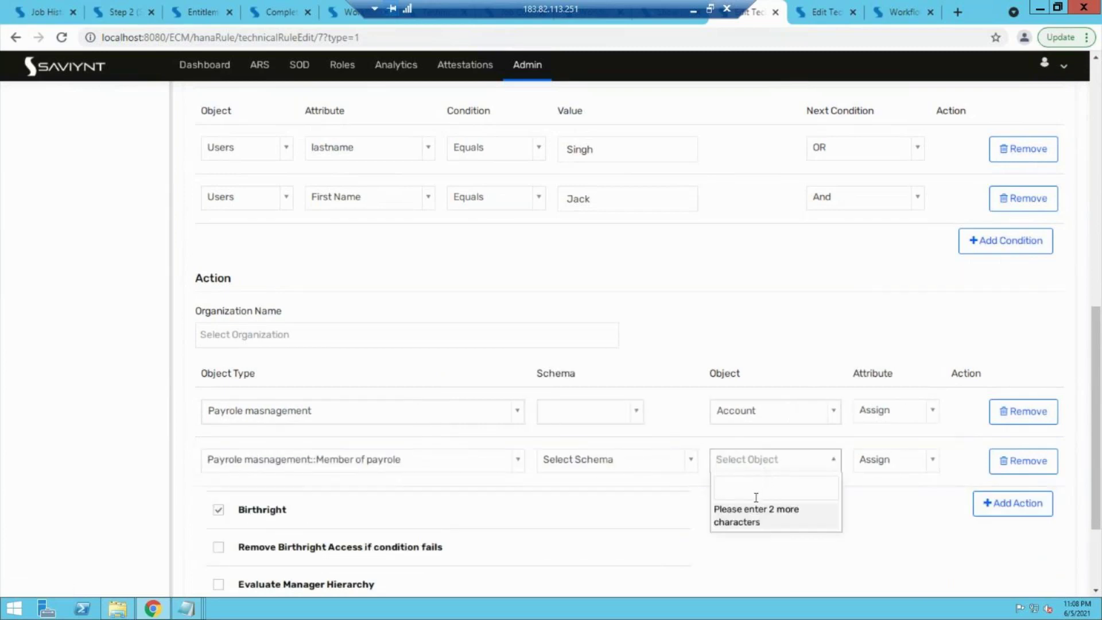
text(ac)
key(BackSpace)
text(c)
key(BackSpace)
key(BackSpace)
text(g)
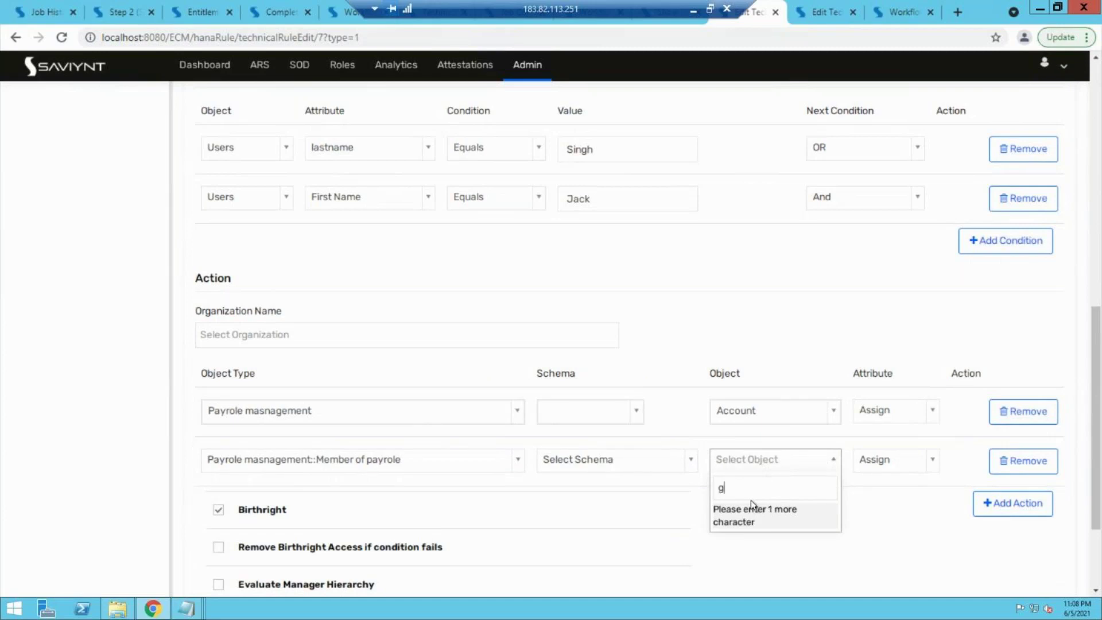
key(BackSpace)
text(acc)
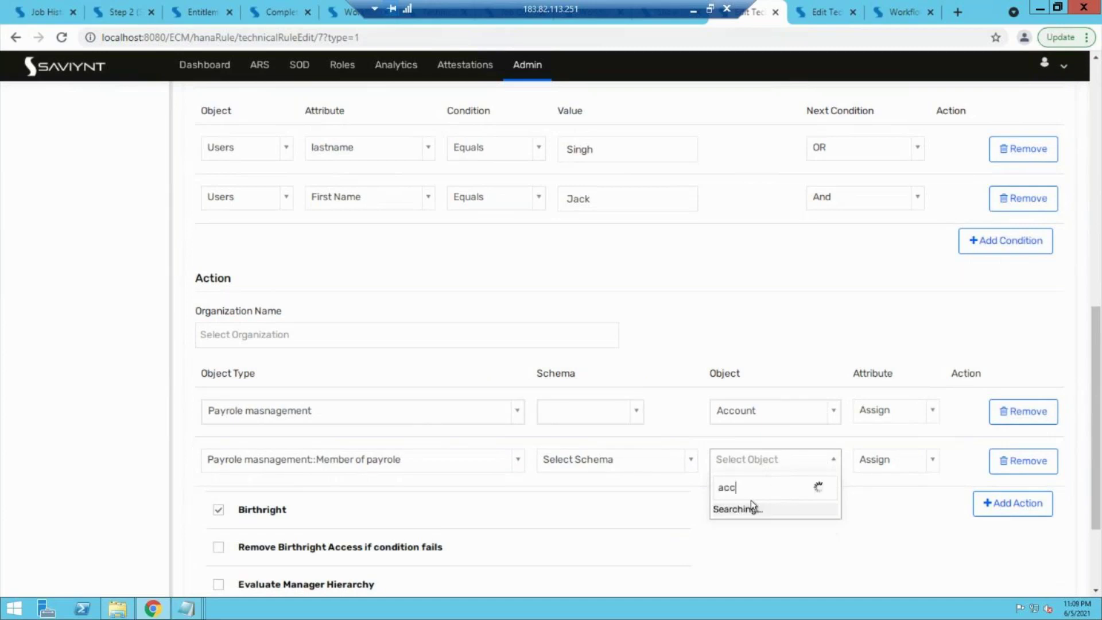
key(BackSpace)
key(BackSpace)
key(BackSpace)
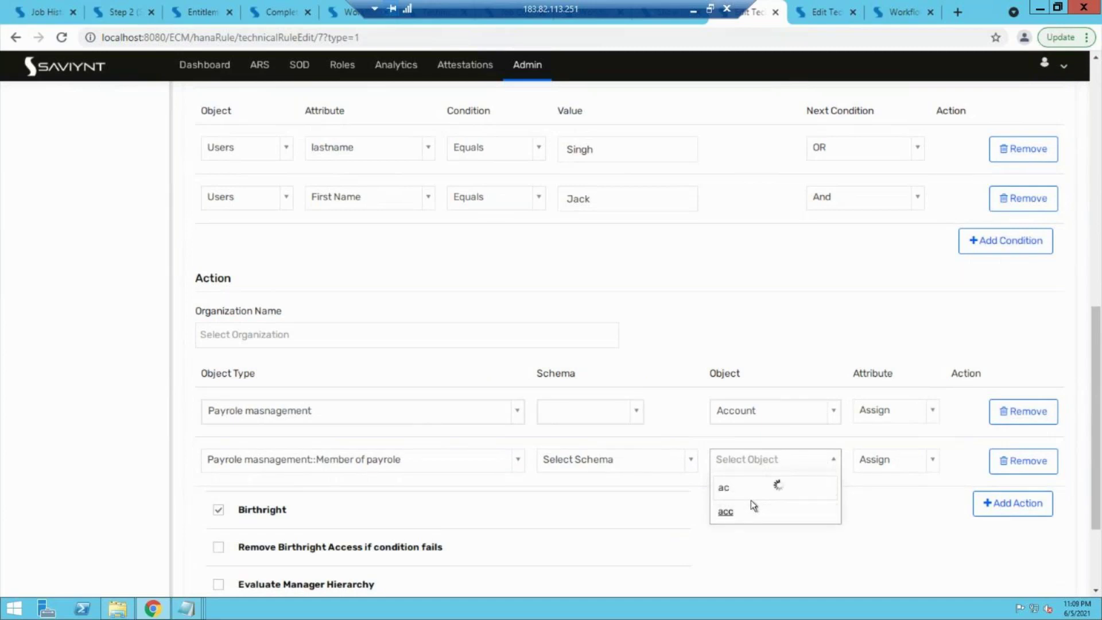
click(1005, 464)
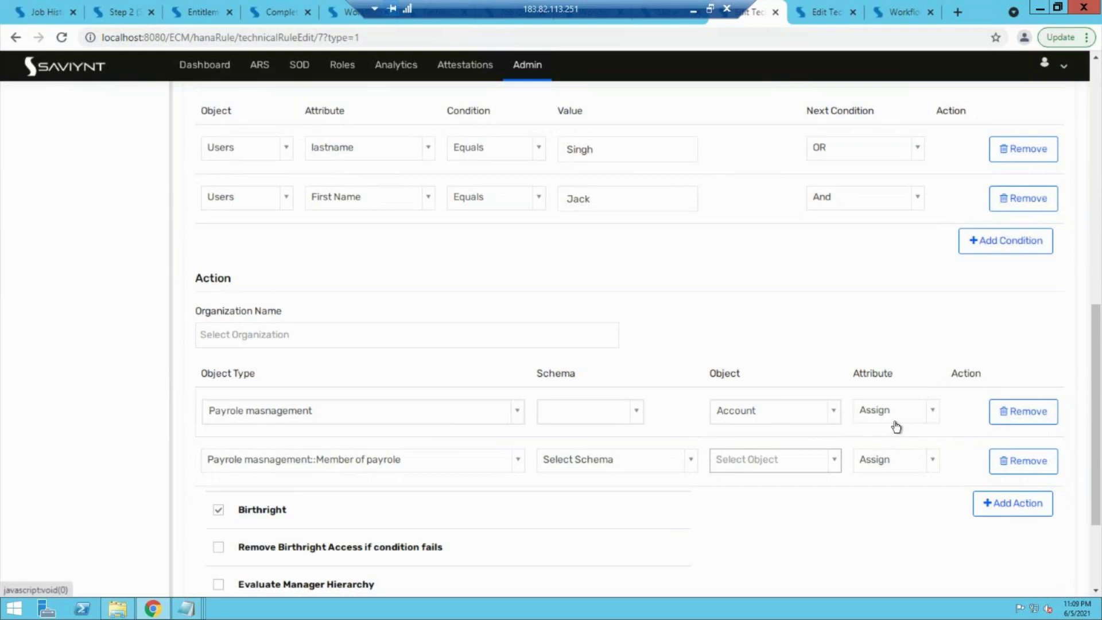
scroll(757, 573, down, 3)
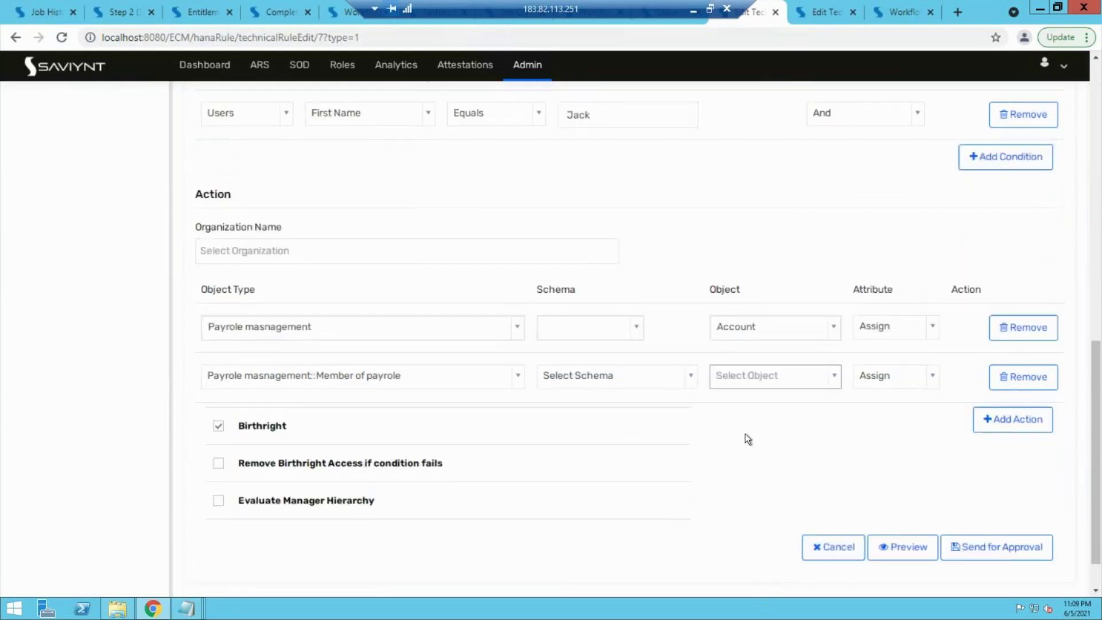
scroll(745, 439, up, 15)
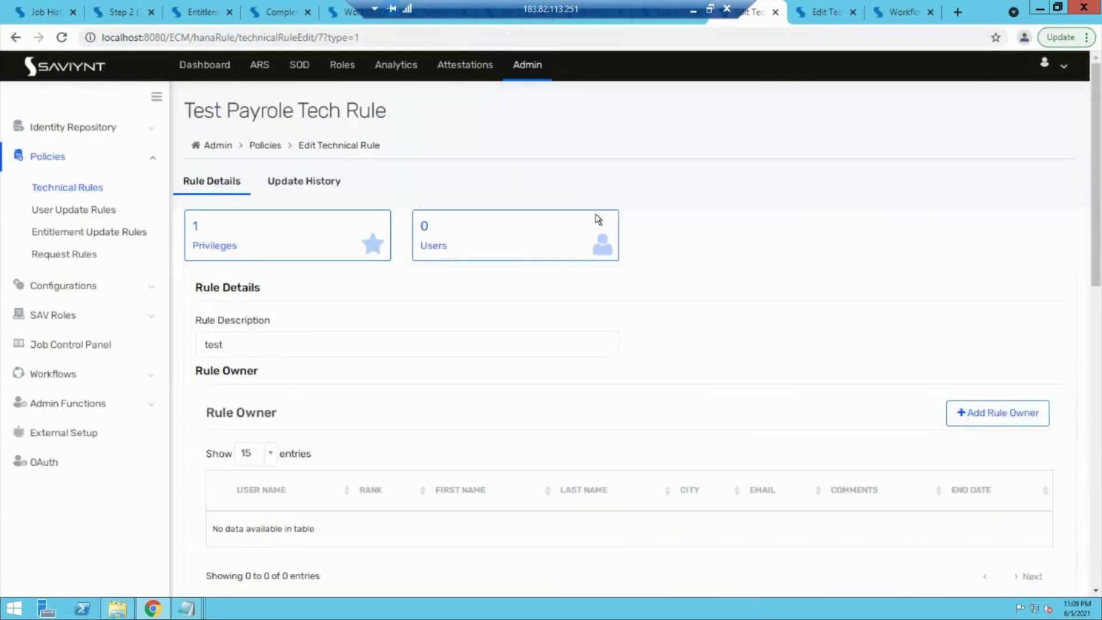
Step: Go to the admin Job Control Panel and bring the 'abc - Copy' Notepad file forward
click(534, 78)
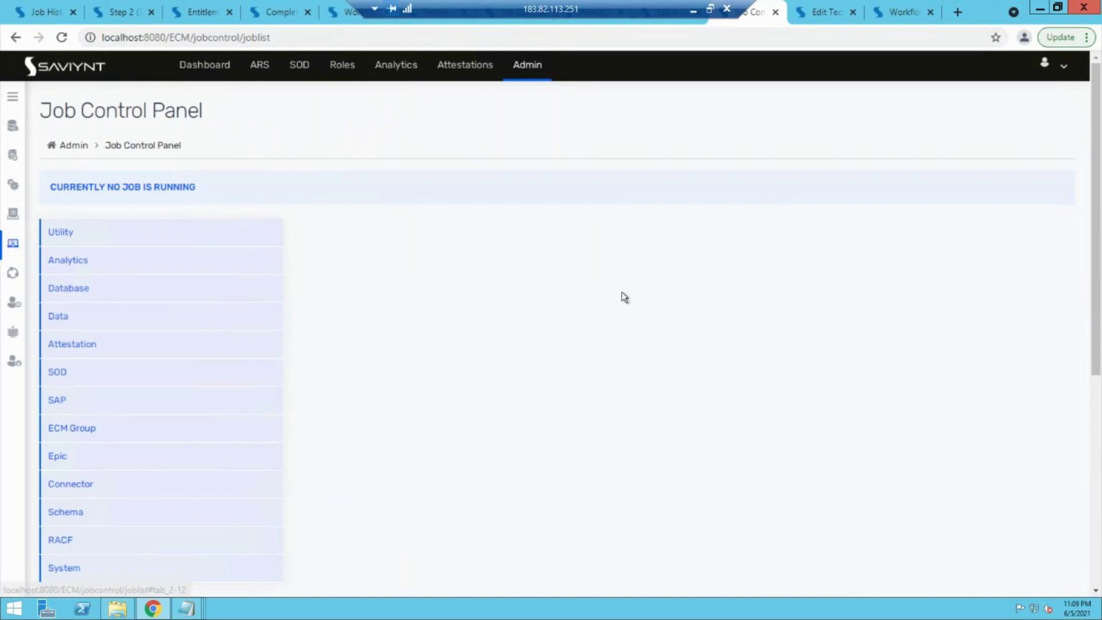
click(187, 608)
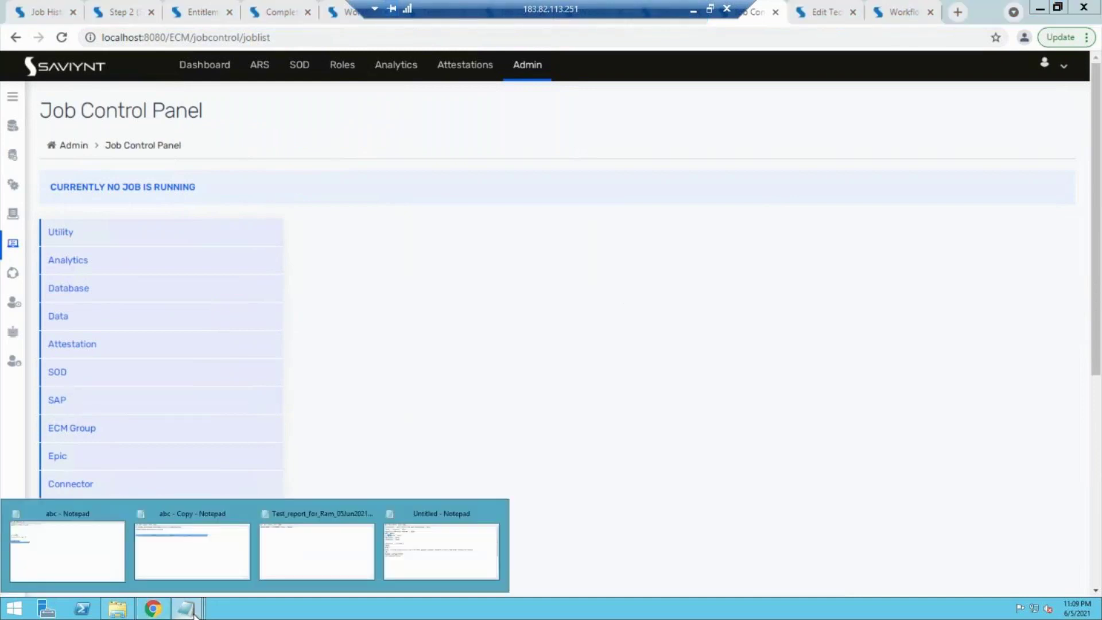
click(184, 549)
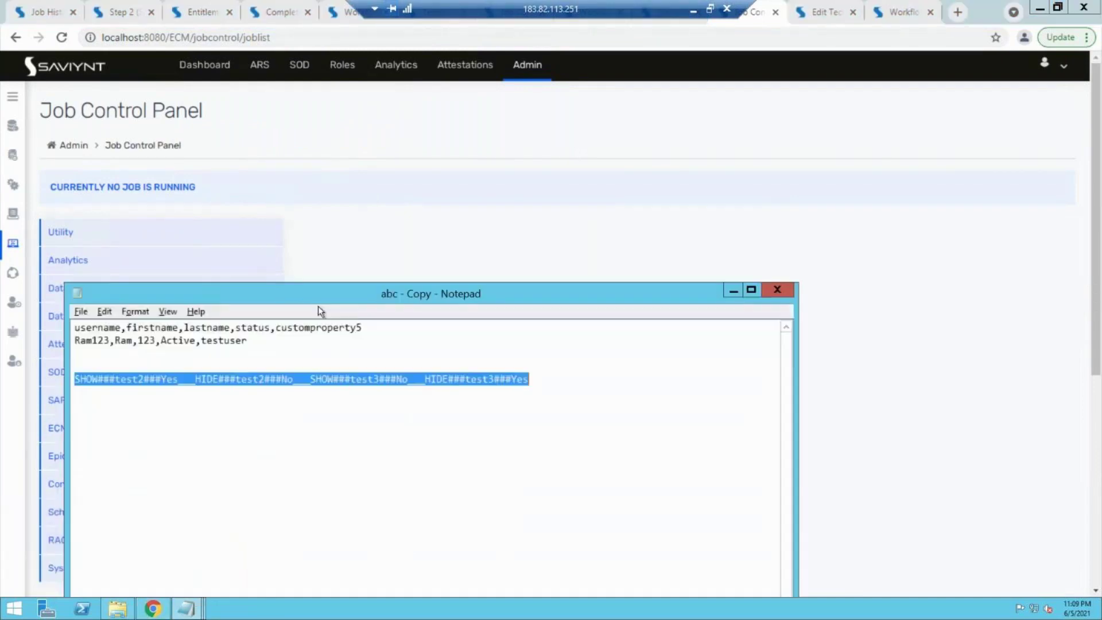
Step: Delete the SHOW/HIDE line and replace row 2's username, first and last name with the test user's
key(ctrl+x)
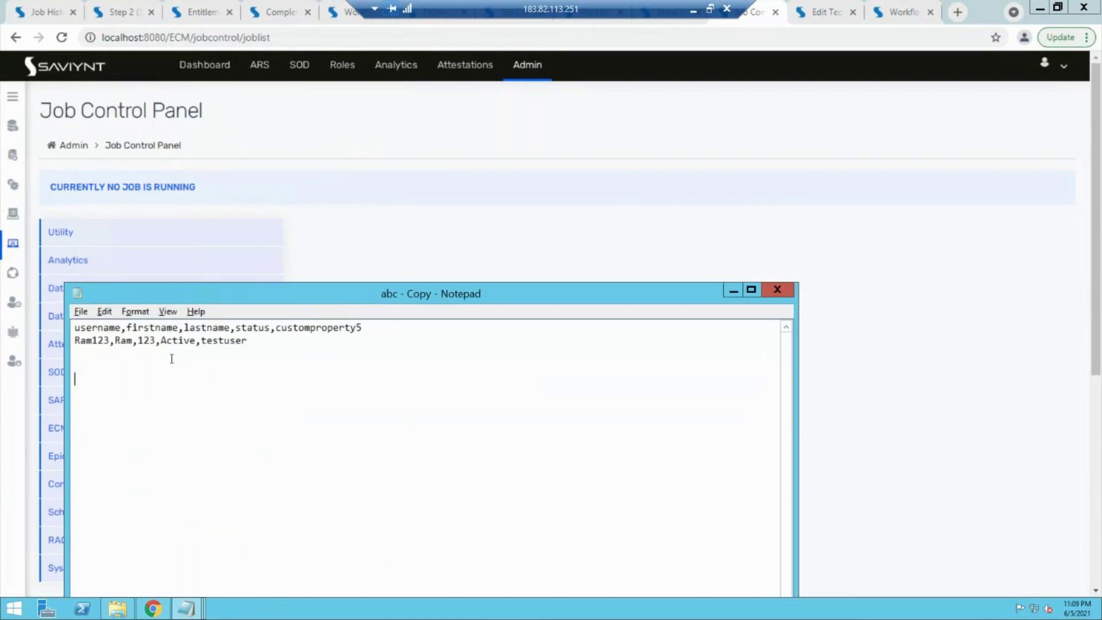
click(109, 340)
key(BackSpace)
key(BackSpace)
key(BackSpace)
key(BackSpace)
key(BackSpace)
key(BackSpace)
double_click(123, 340)
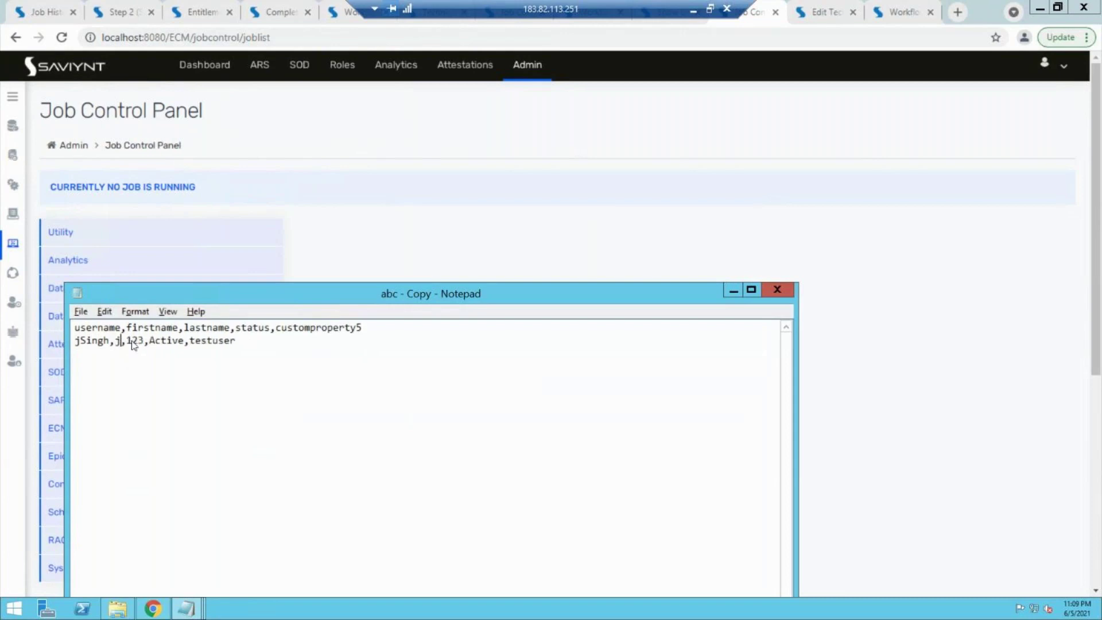
click(162, 340)
key(BackSpace)
key(BackSpace)
key(BackSpace)
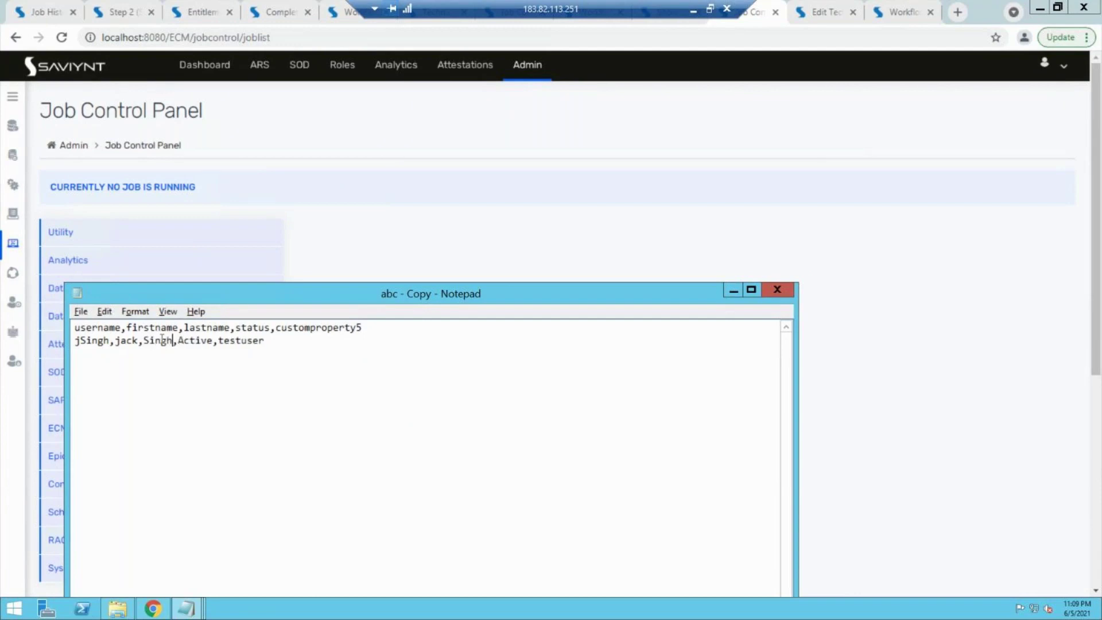
Step: Return to the browser and open Identity Repository > Users
click(734, 291)
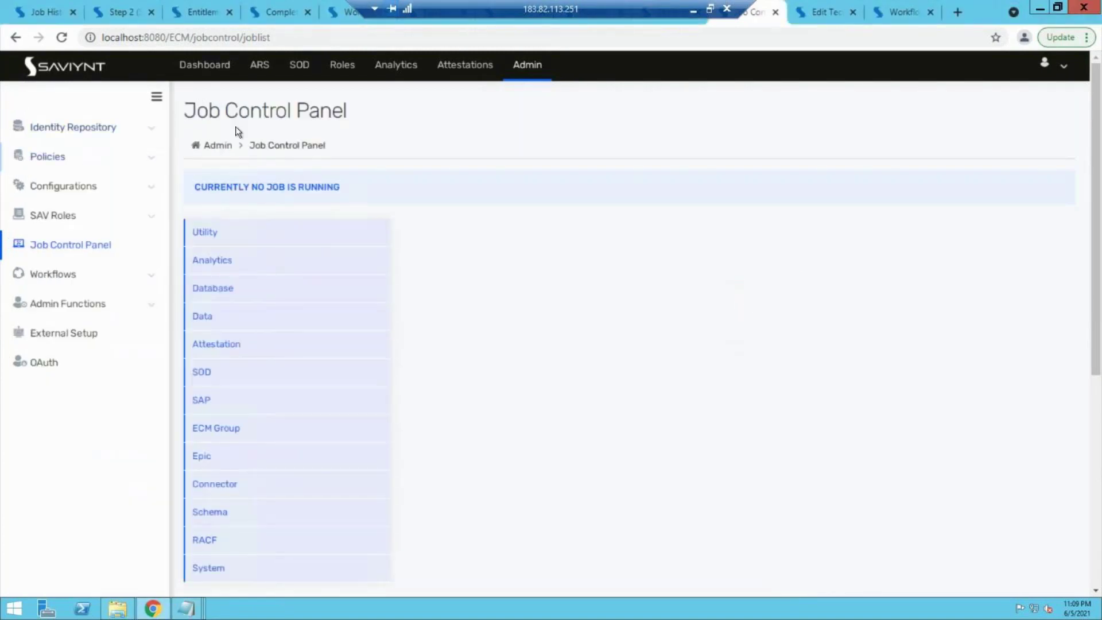
click(133, 135)
click(55, 182)
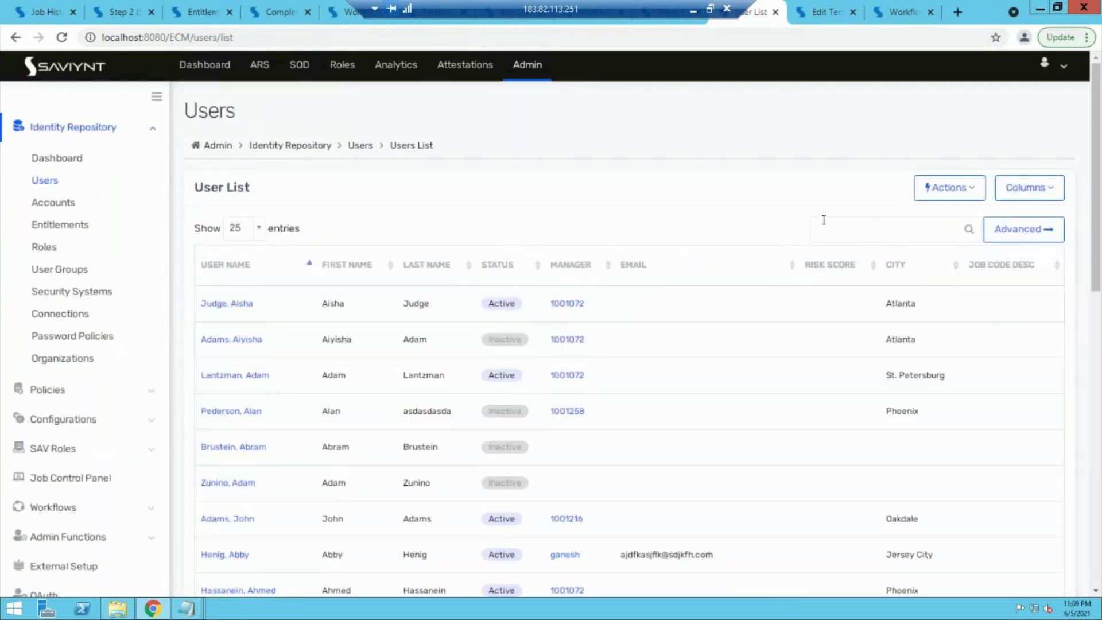
Step: Start a user upload with first-row heading, zero-day provisioning and rule checking set to Yes
click(944, 188)
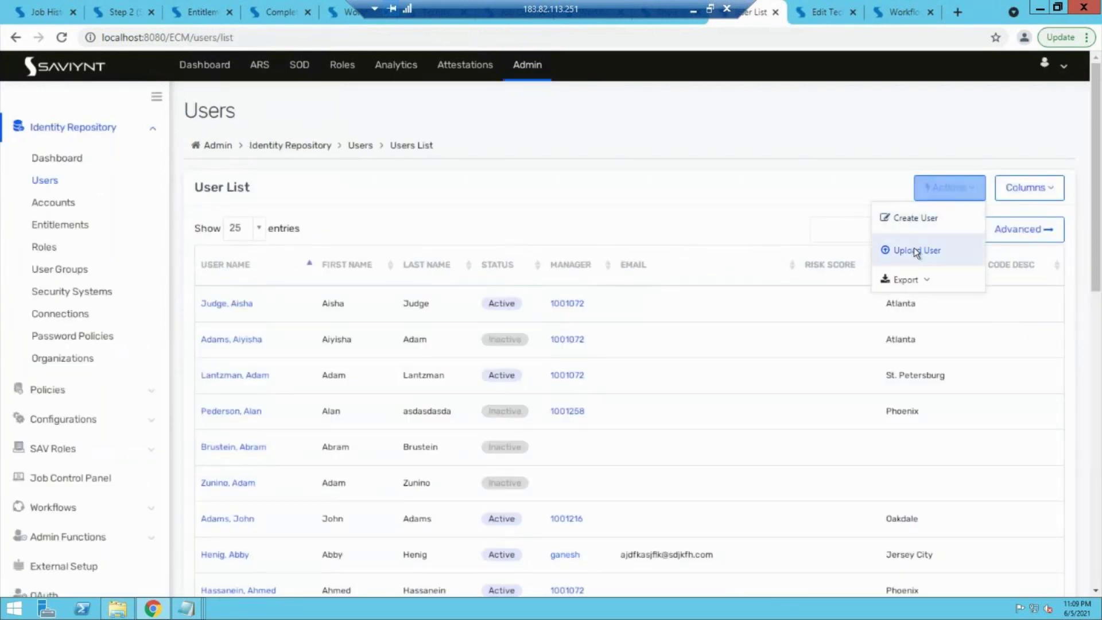
click(916, 250)
click(491, 255)
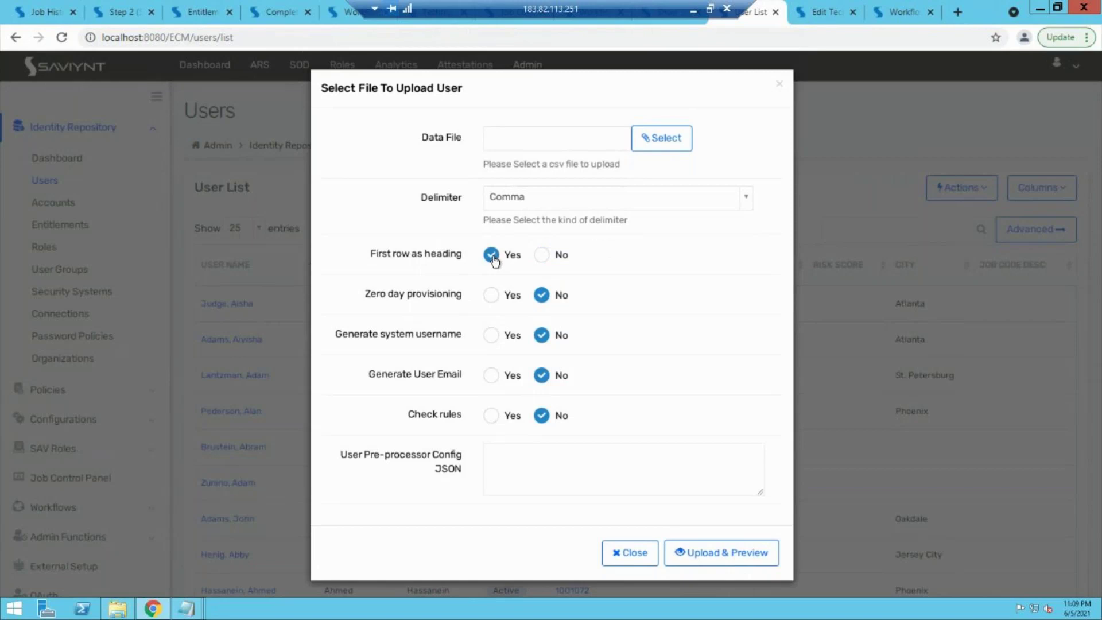
click(492, 295)
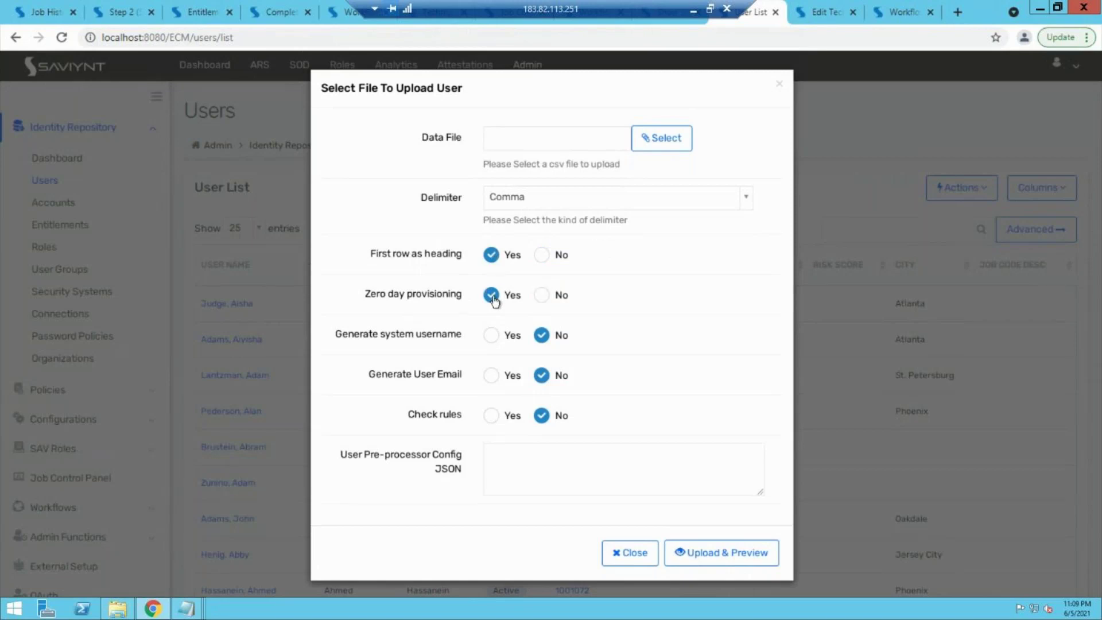
click(491, 416)
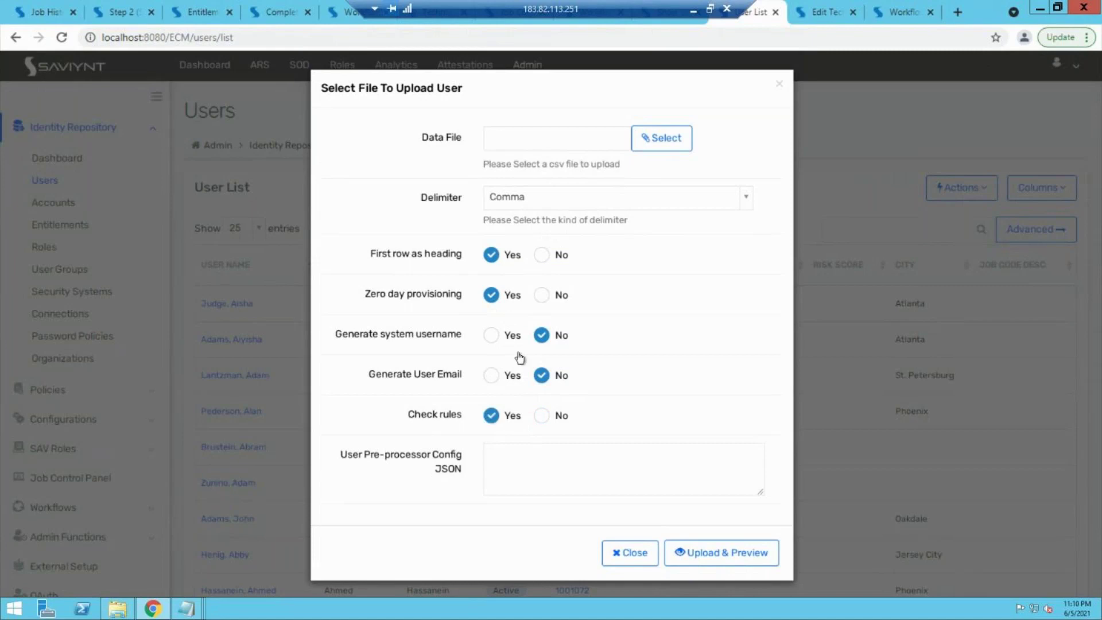
click(664, 137)
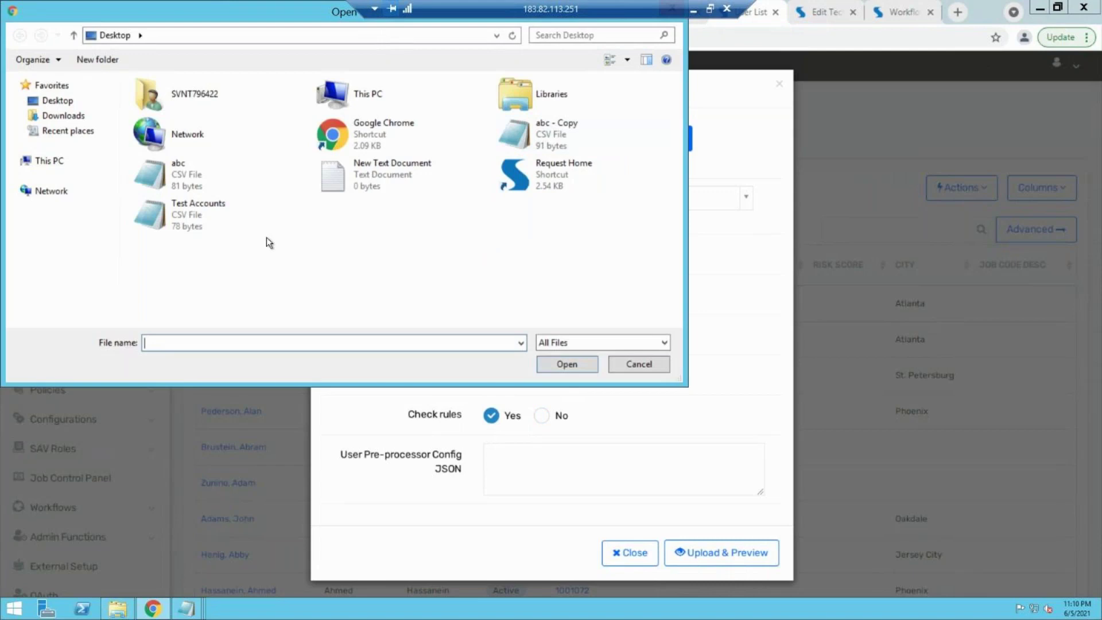
click(506, 137)
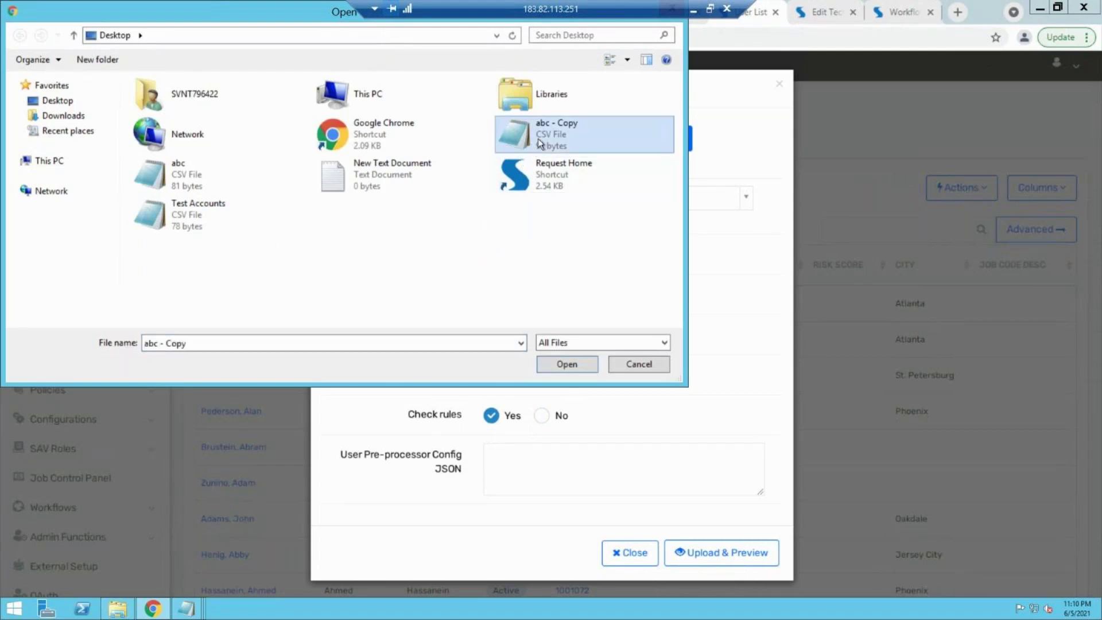
click(579, 357)
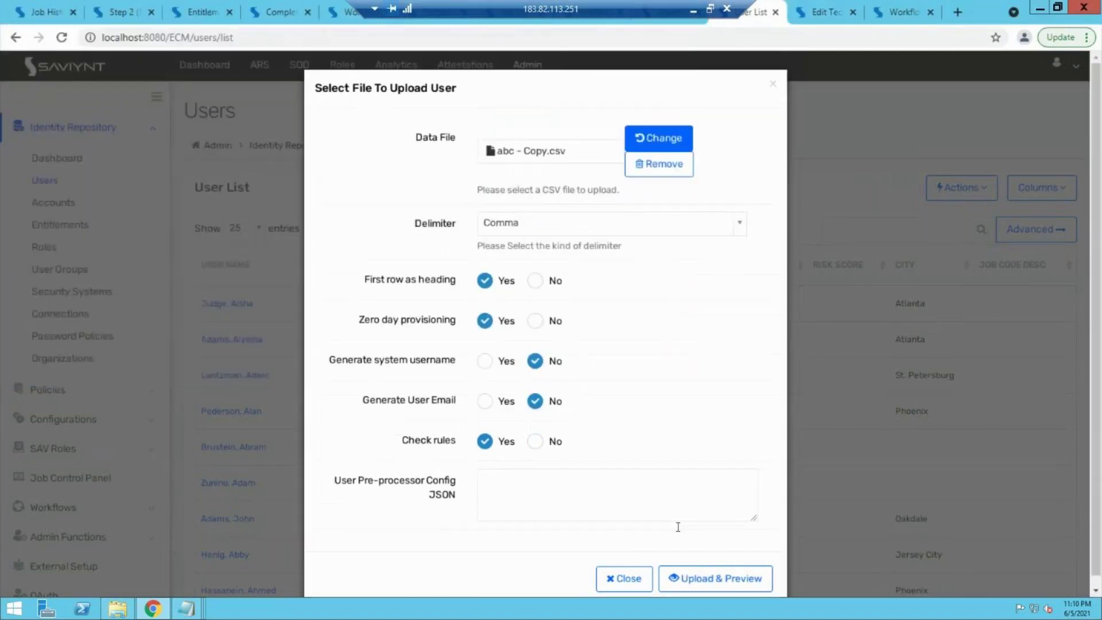
click(699, 573)
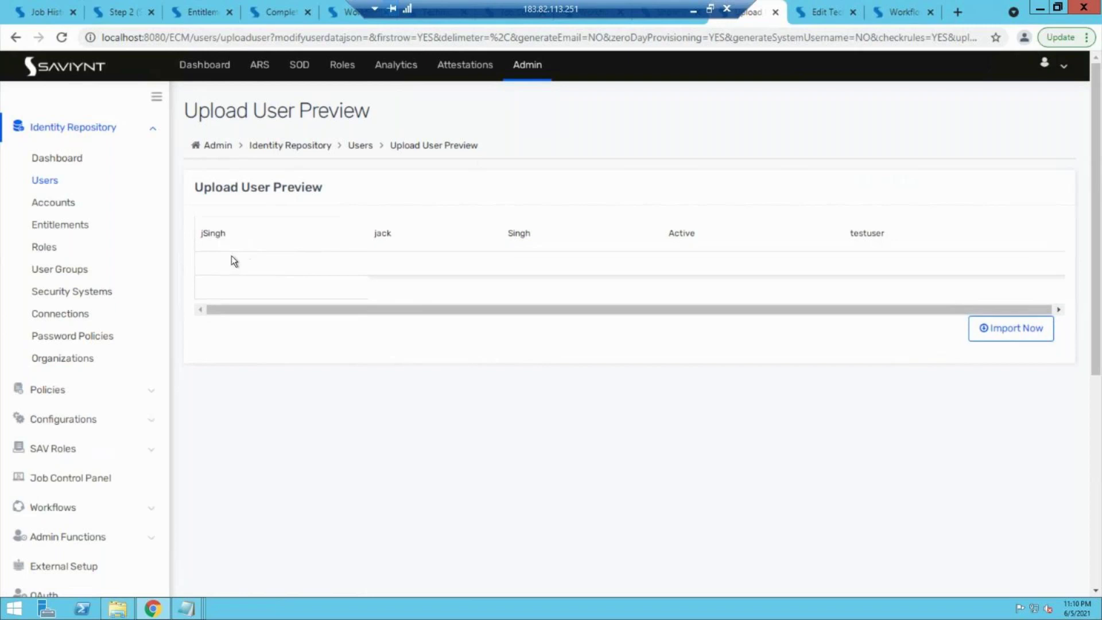
click(43, 180)
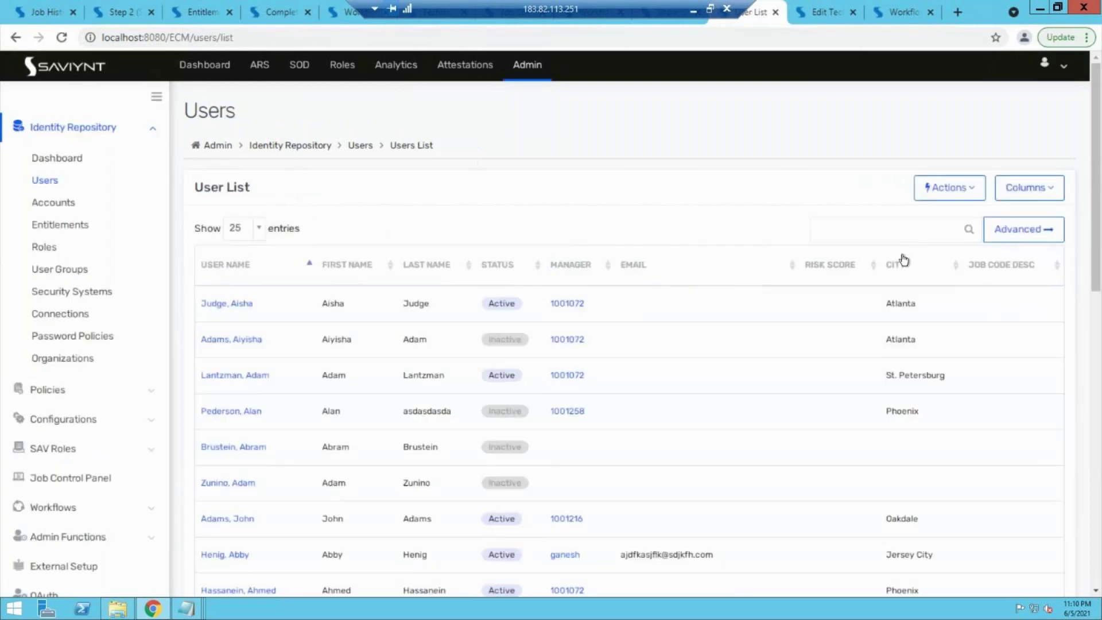
Step: Begin Upload User again with heading row, zero day provisioning and check rules all Yes
click(937, 192)
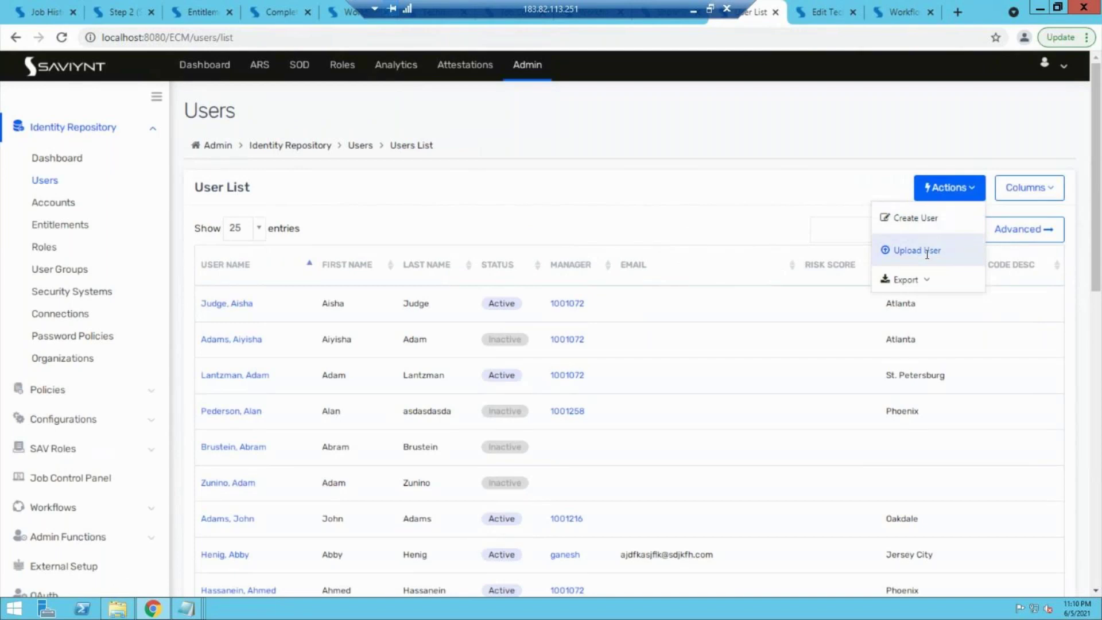
click(926, 251)
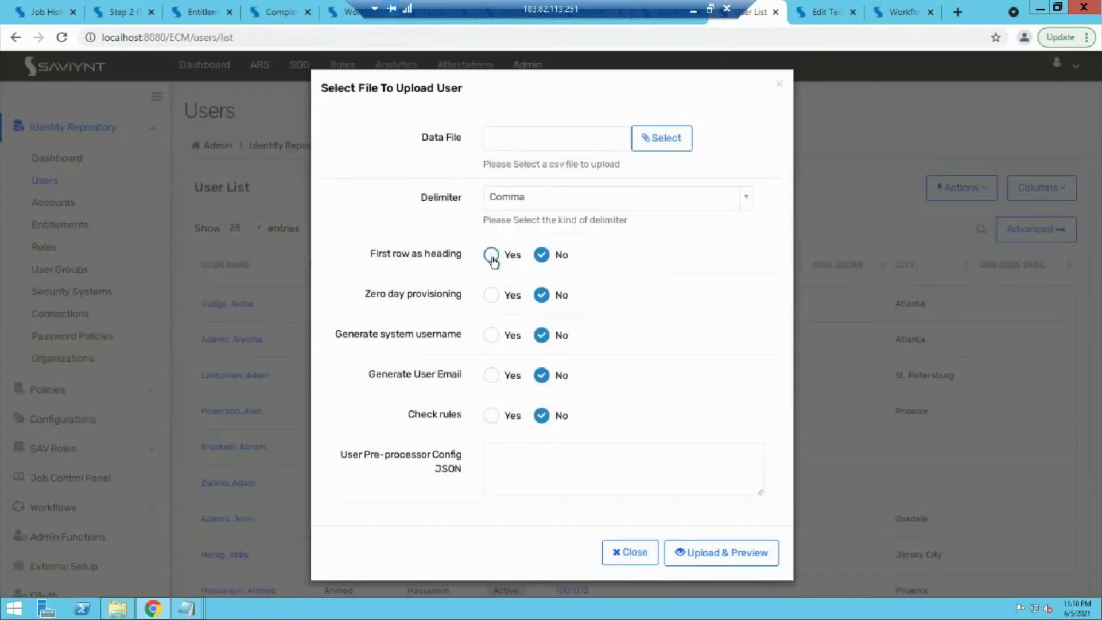
click(492, 256)
click(491, 296)
click(491, 416)
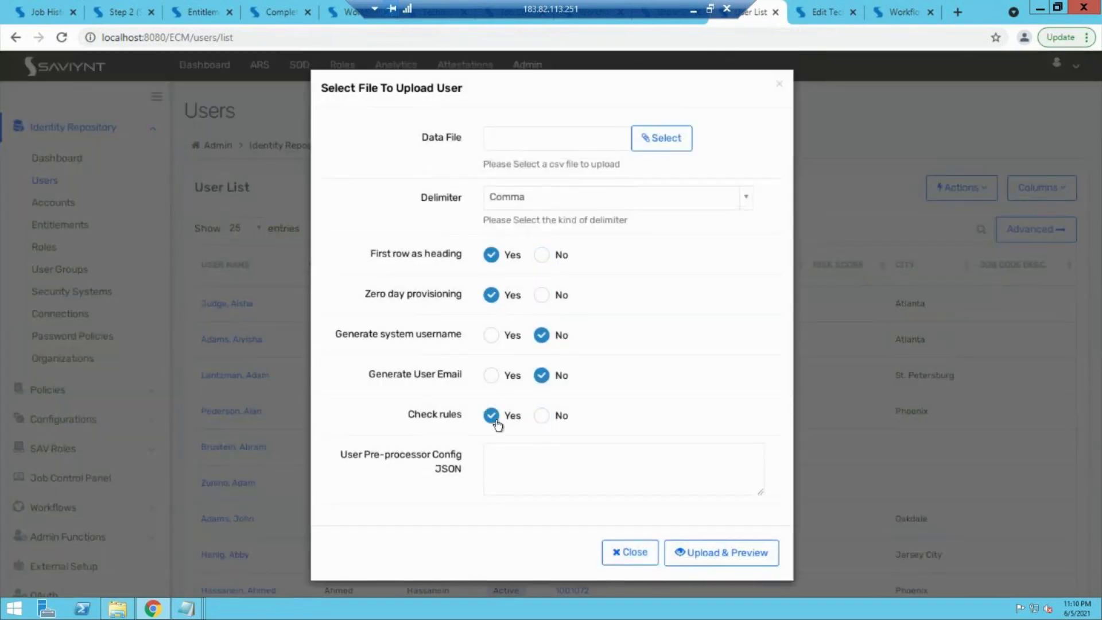
Step: Load abc - Copy.csv and upload it to create the test user
click(674, 143)
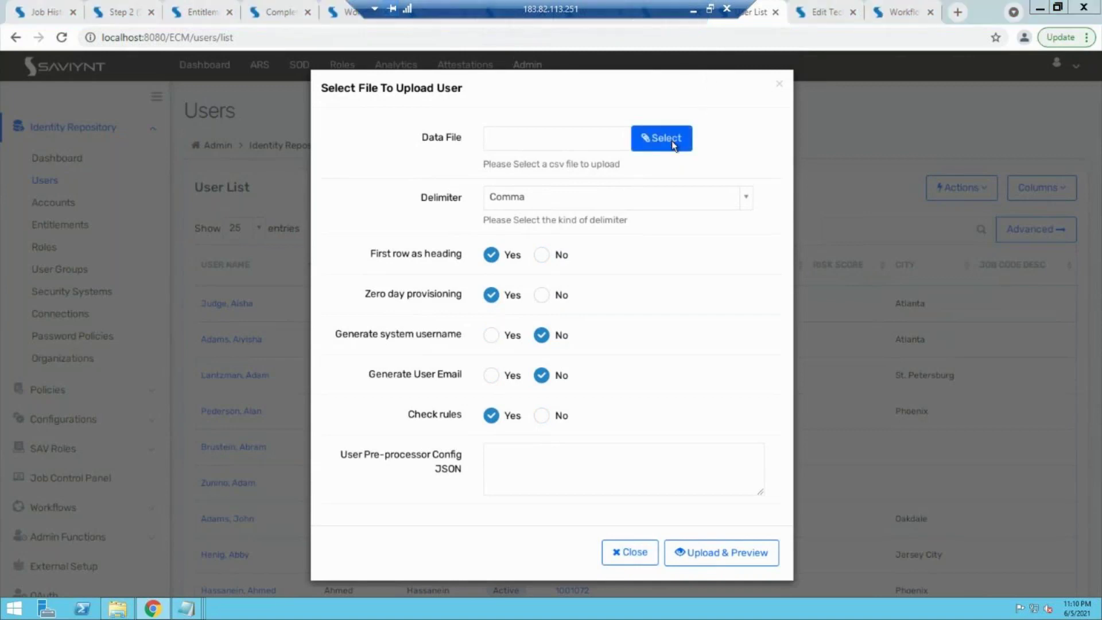
click(576, 138)
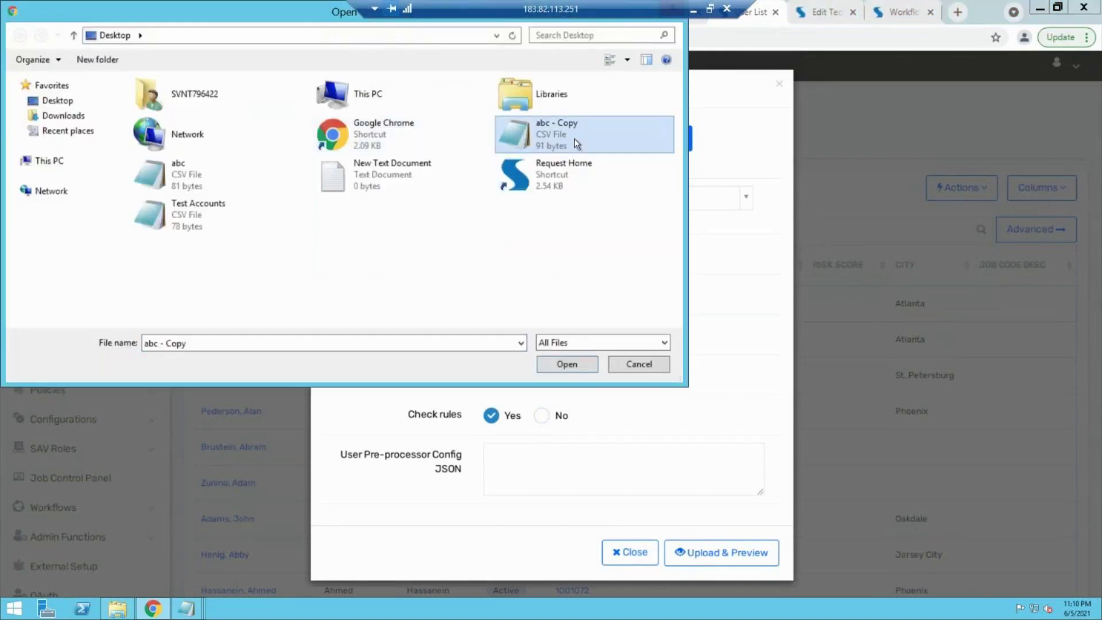
click(568, 362)
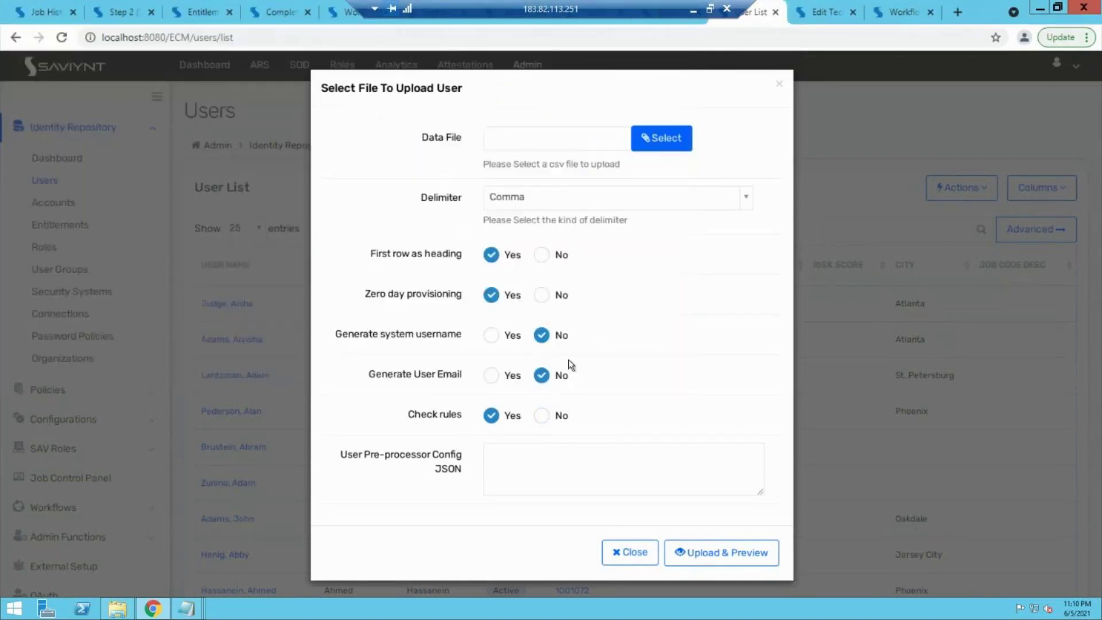
click(696, 574)
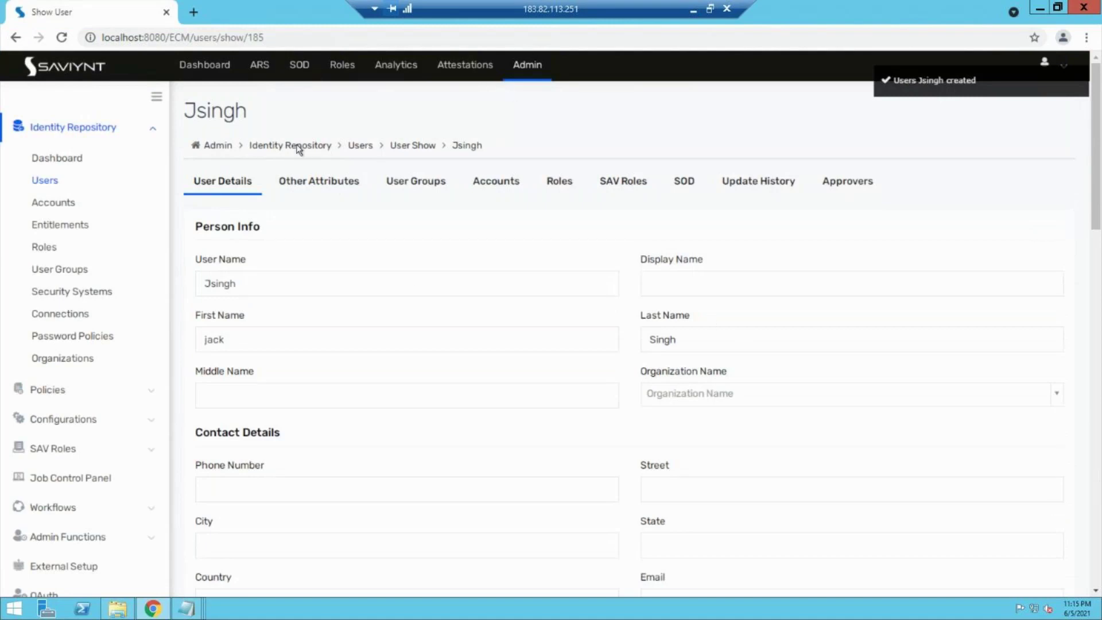
click(75, 421)
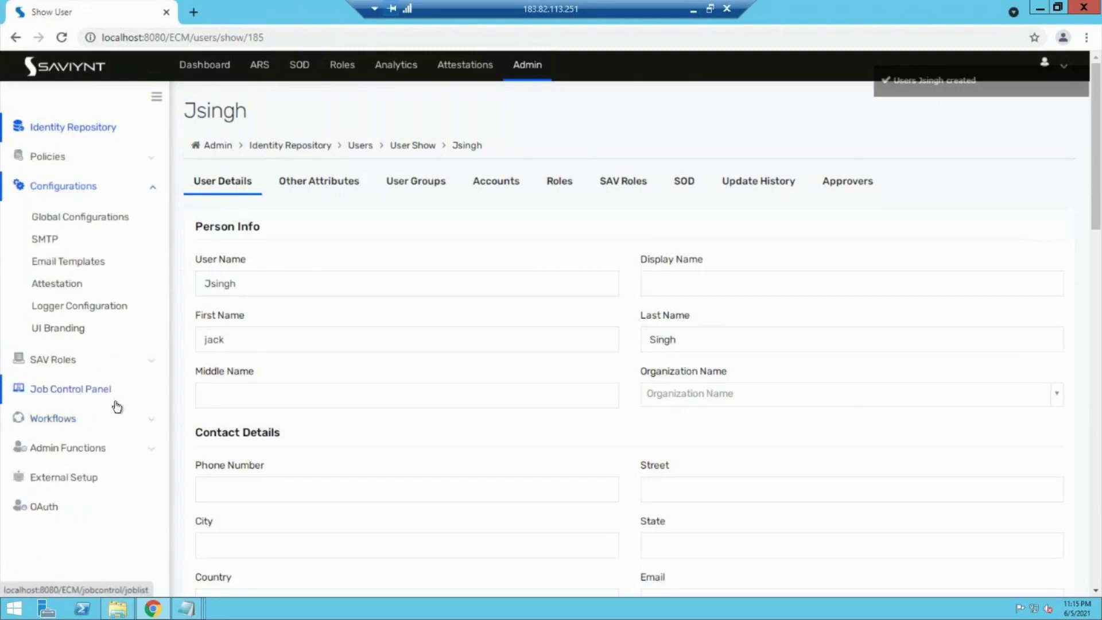
Step: Show the Job Control Panel's Utility jobs, including Run Detective Rules and Take Action
click(105, 392)
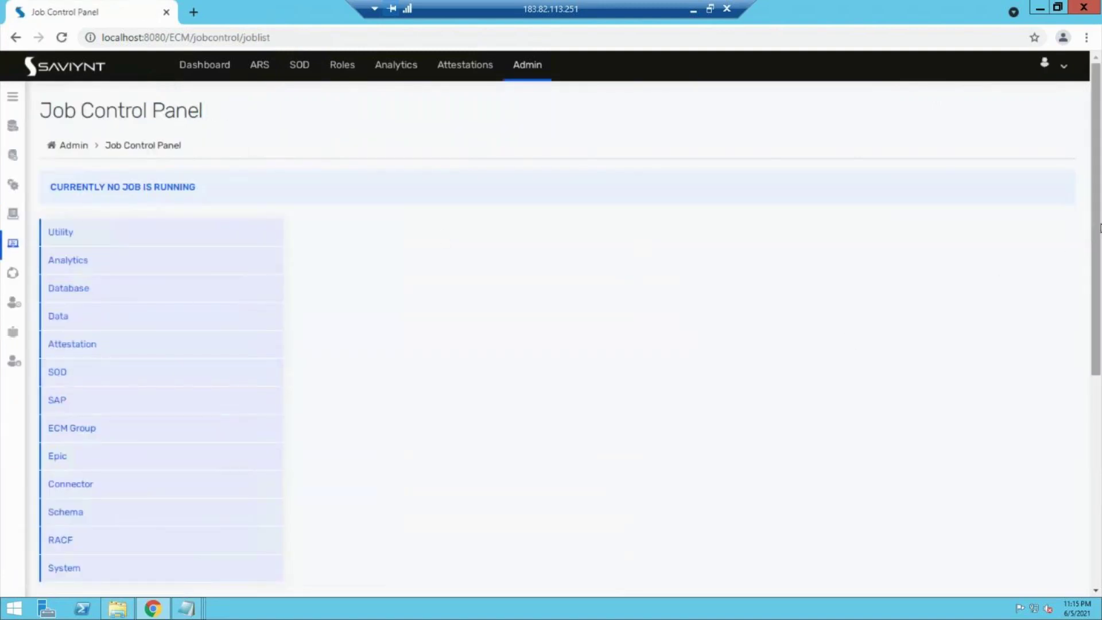
click(136, 235)
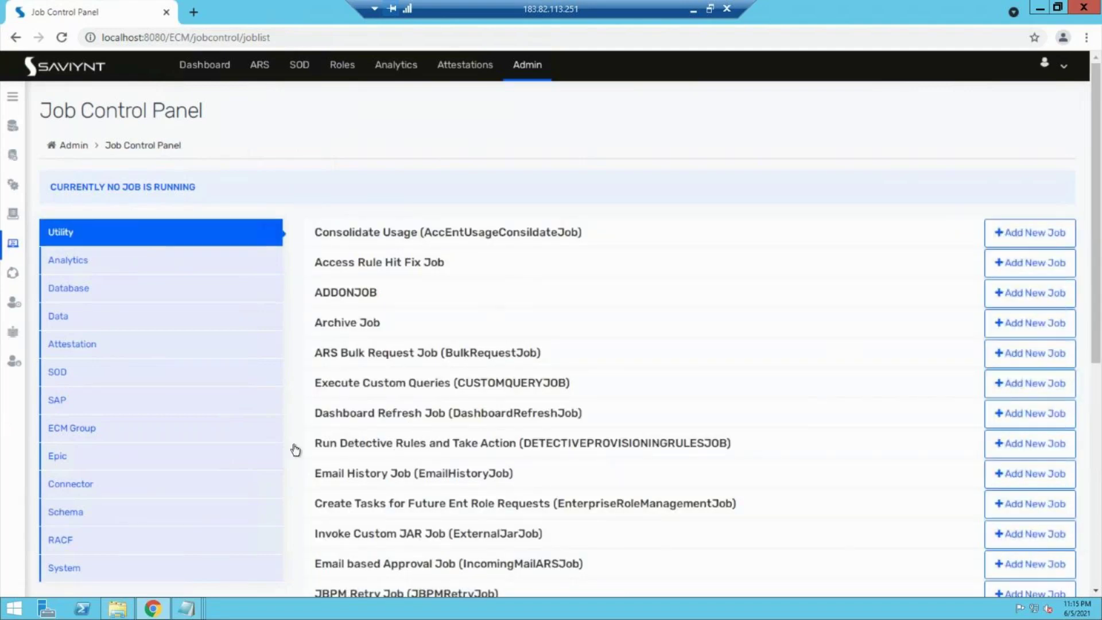
Step: Start the DETEC_RULE job with All Detective rules selected and submit the run
click(1052, 451)
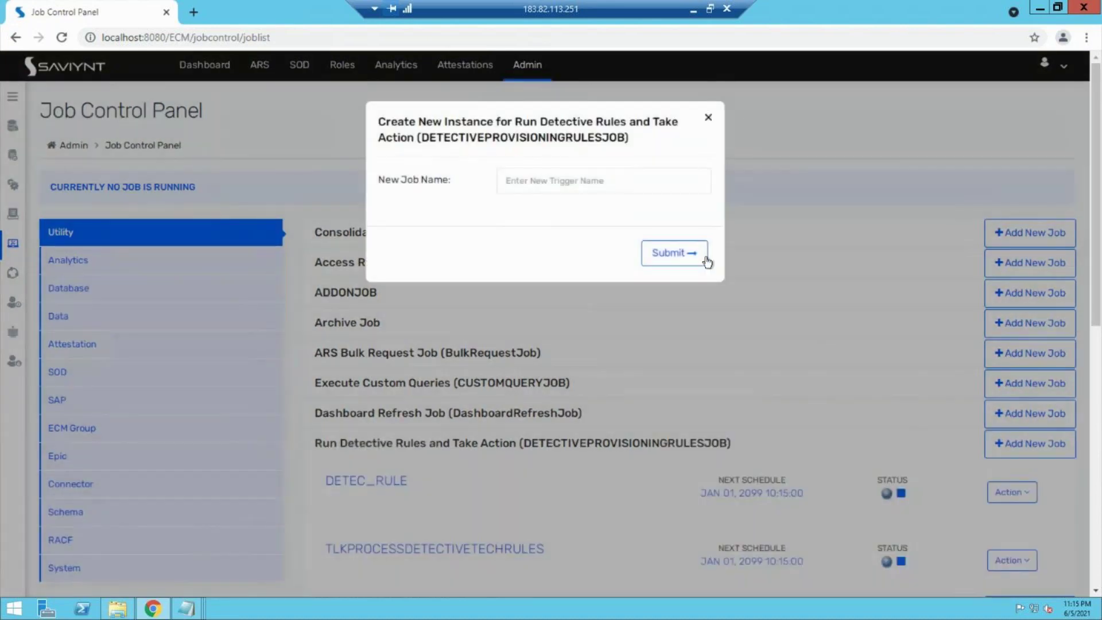
click(707, 117)
click(1011, 491)
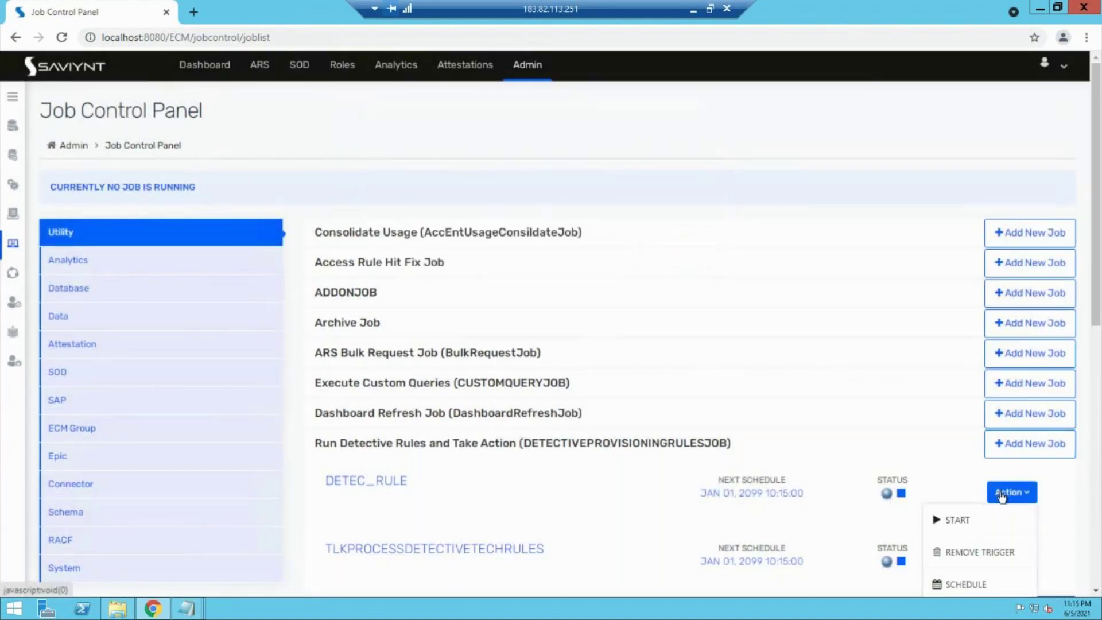
click(964, 525)
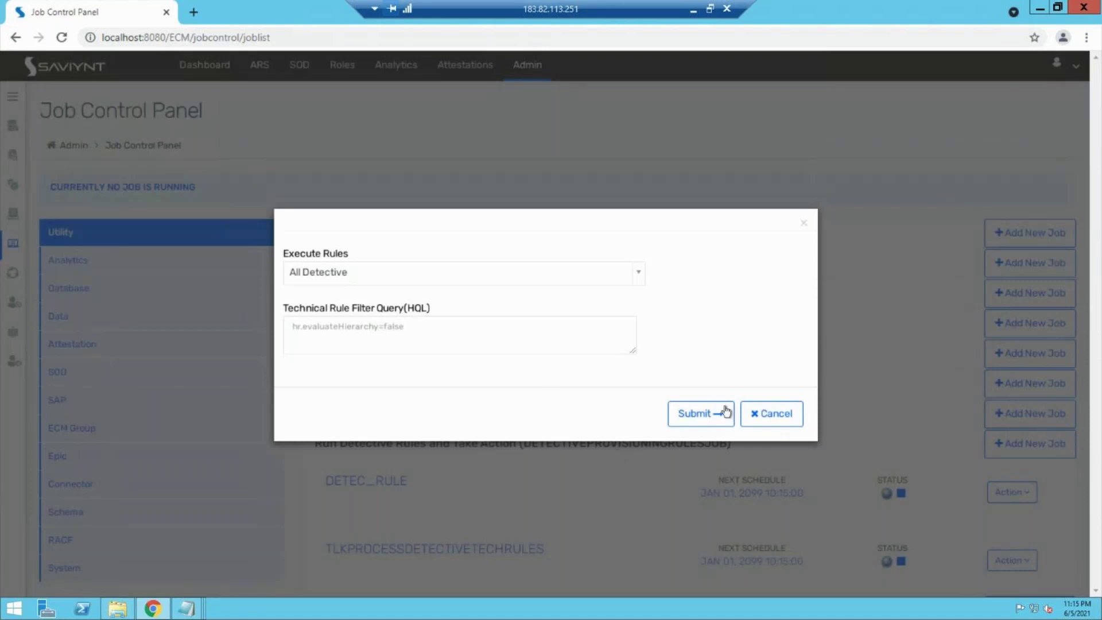
click(381, 281)
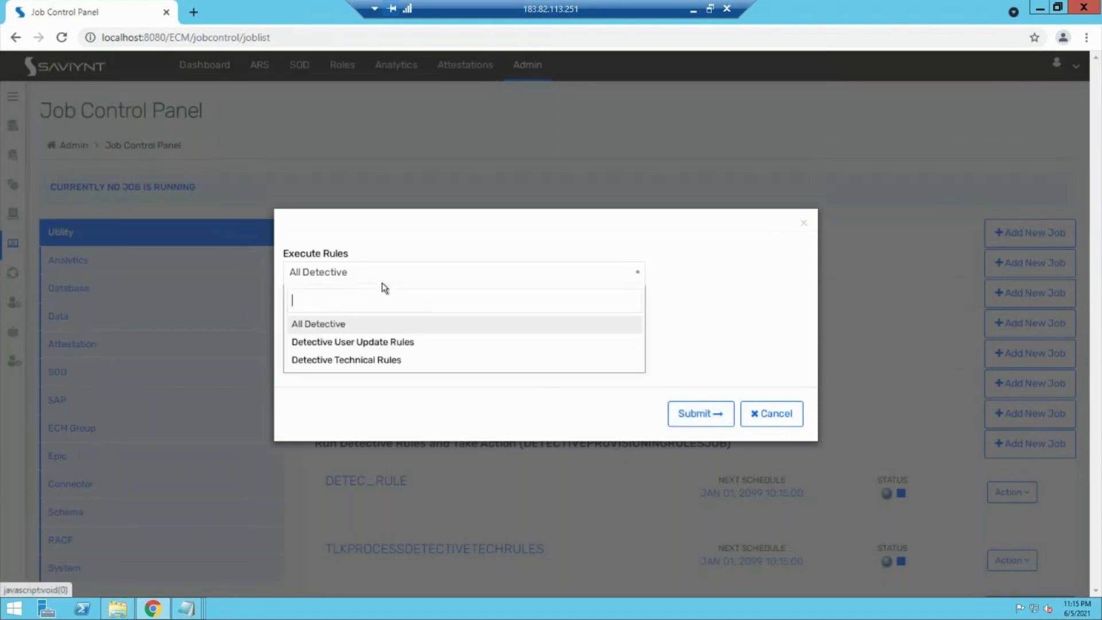
click(339, 325)
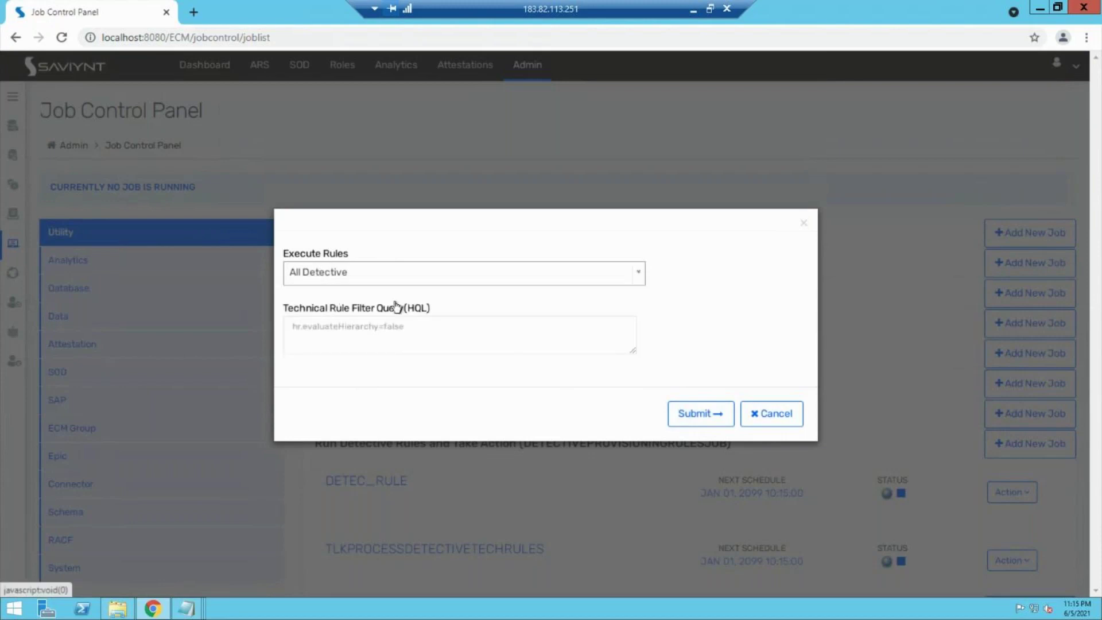
click(726, 428)
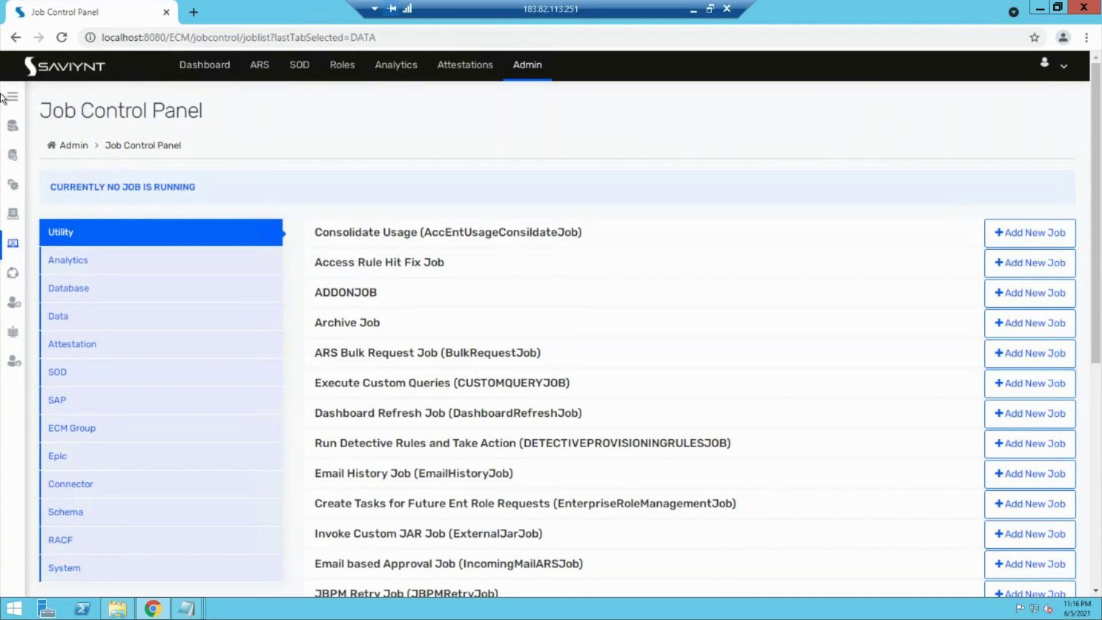
Step: Navigate through the request home page to the Pending Tasks list
drag(215, 66, 262, 69)
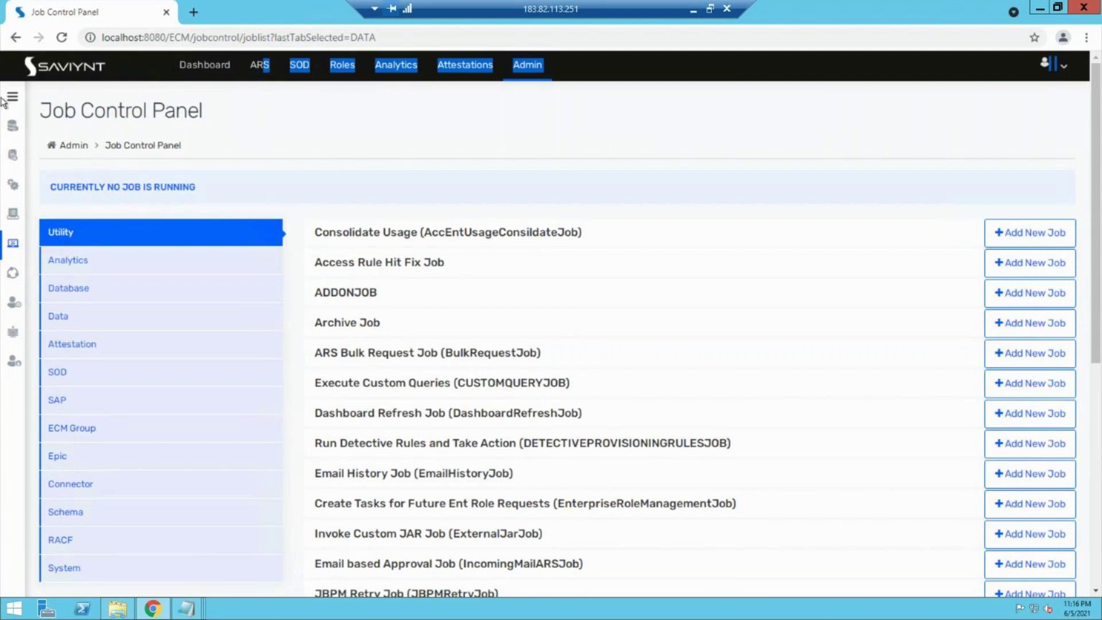
click(3, 102)
click(13, 100)
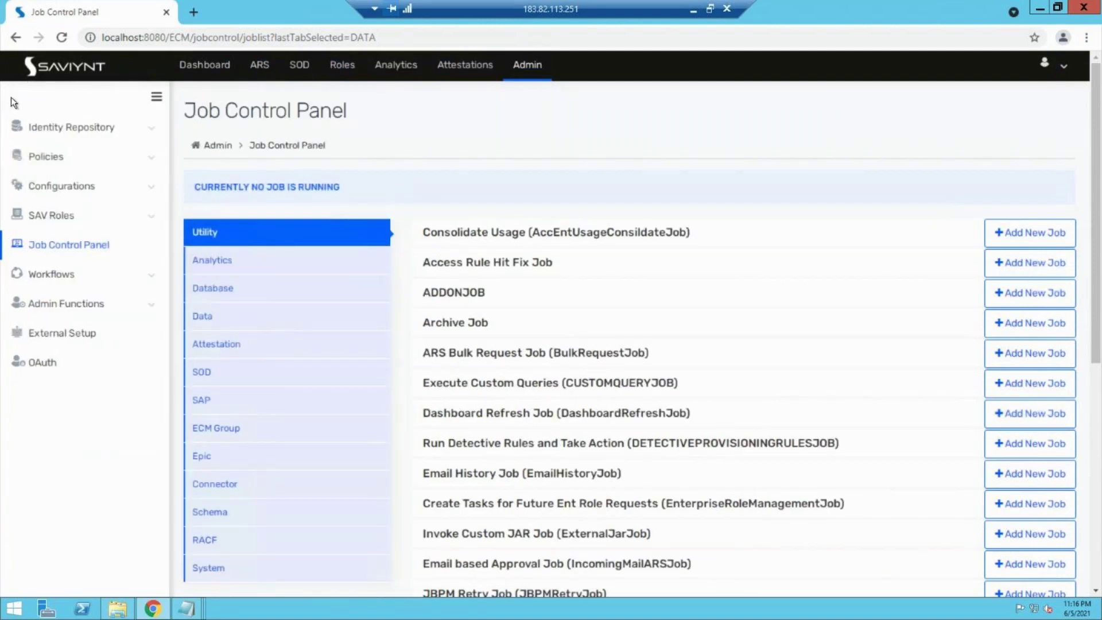
click(262, 66)
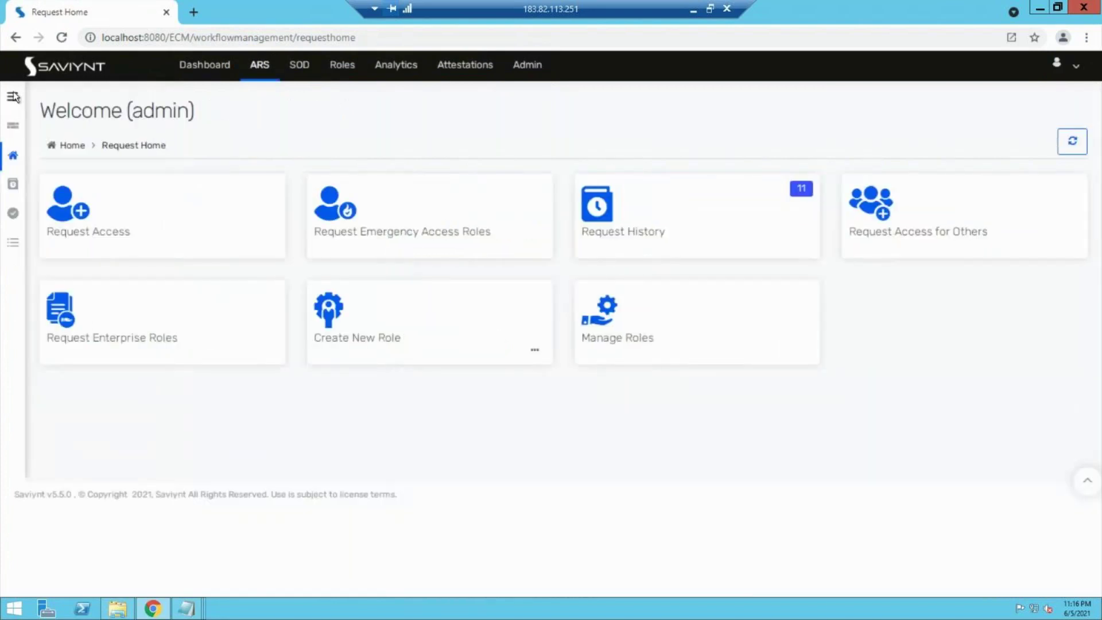
click(14, 98)
click(64, 253)
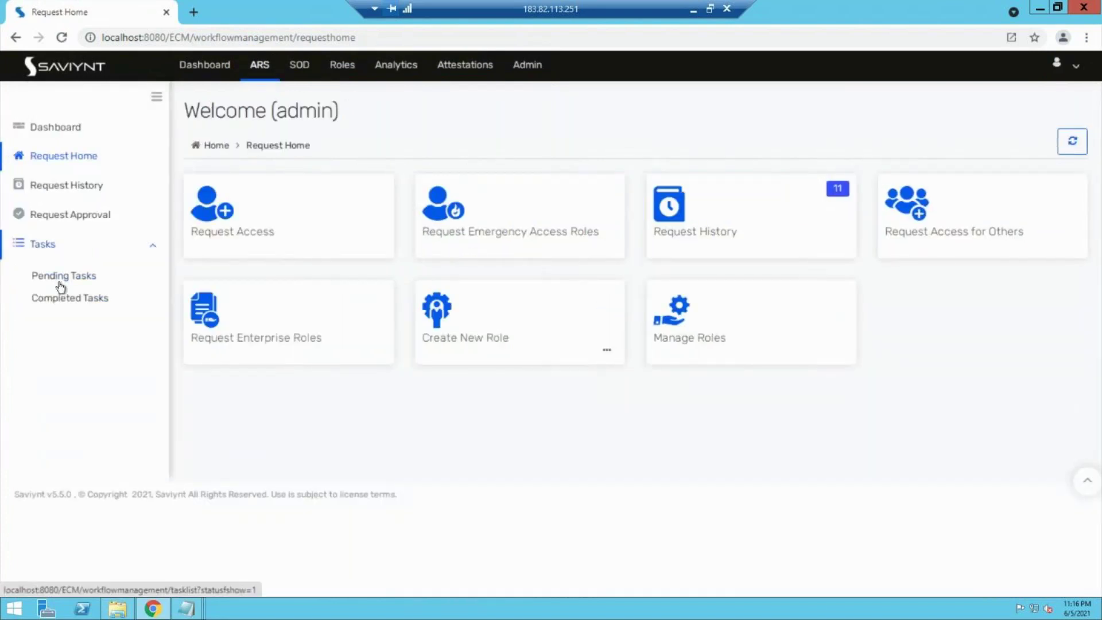
click(60, 277)
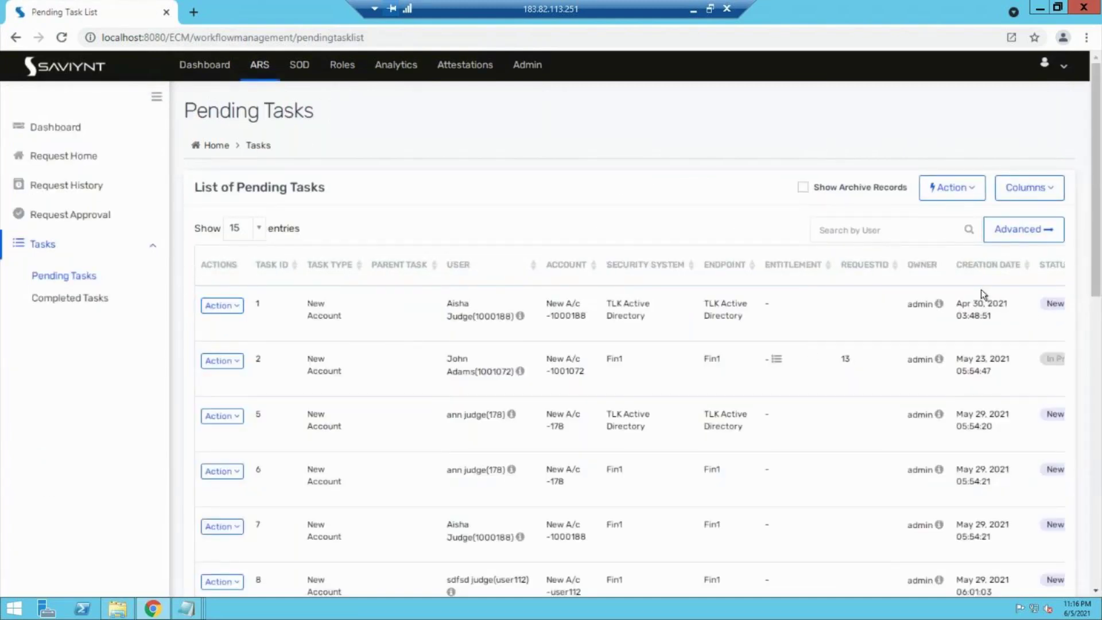
Step: Sort pending tasks by Creation Date descending and highlight task 21 for Payrole management
click(1030, 271)
click(1030, 271)
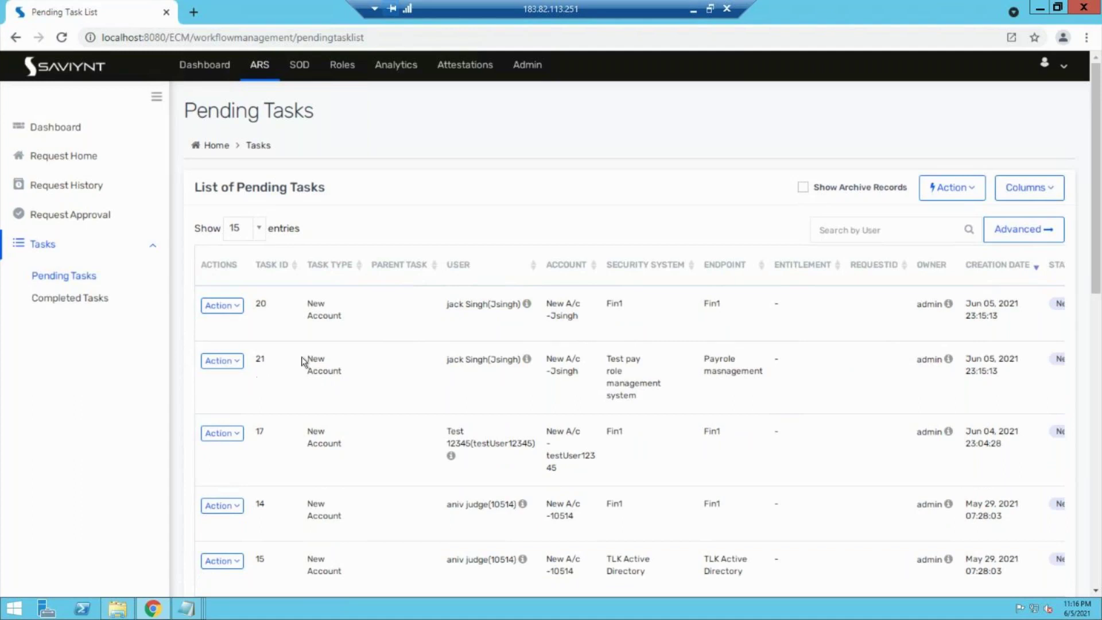
drag(305, 359, 387, 375)
drag(452, 359, 993, 392)
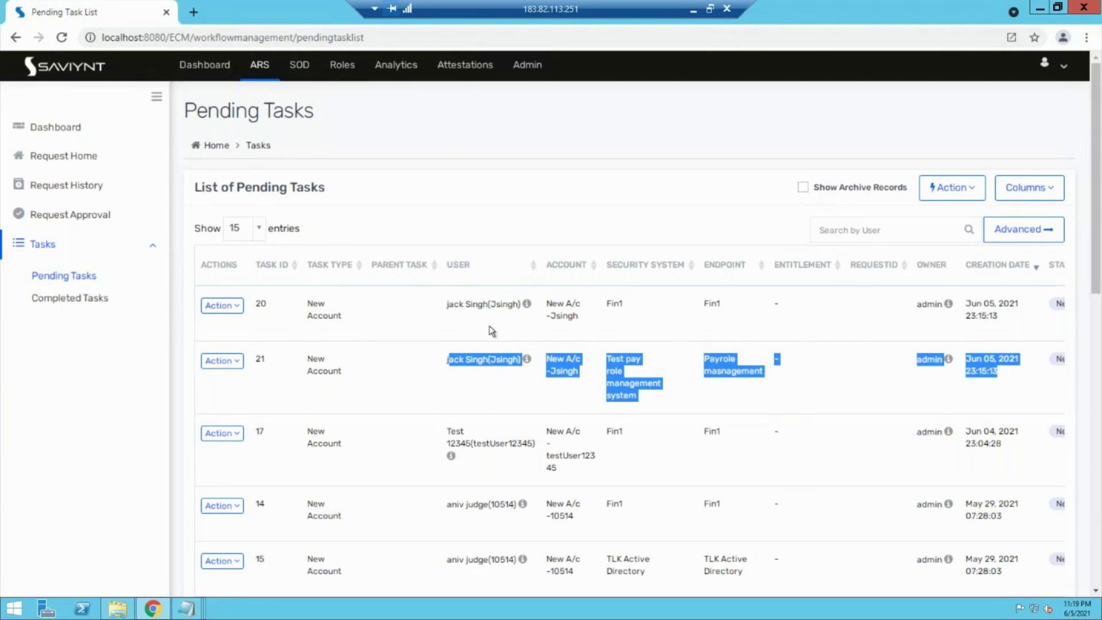
Step: Go to Admin > Identity Repository > Policies > Technical Rules to list the four provisioning rules
click(526, 64)
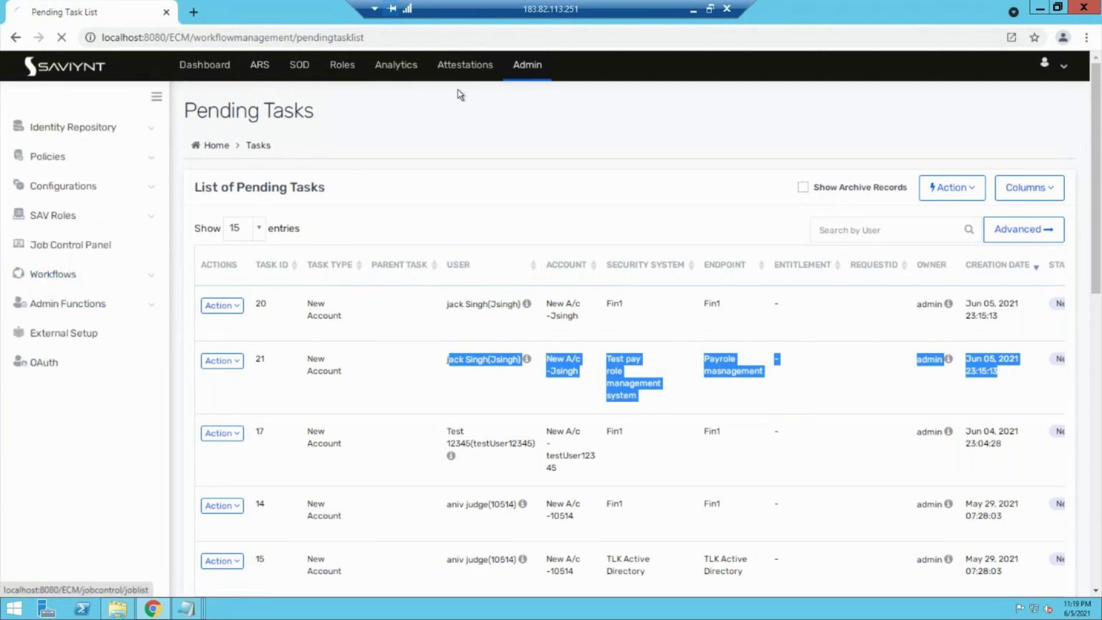
click(21, 92)
click(91, 134)
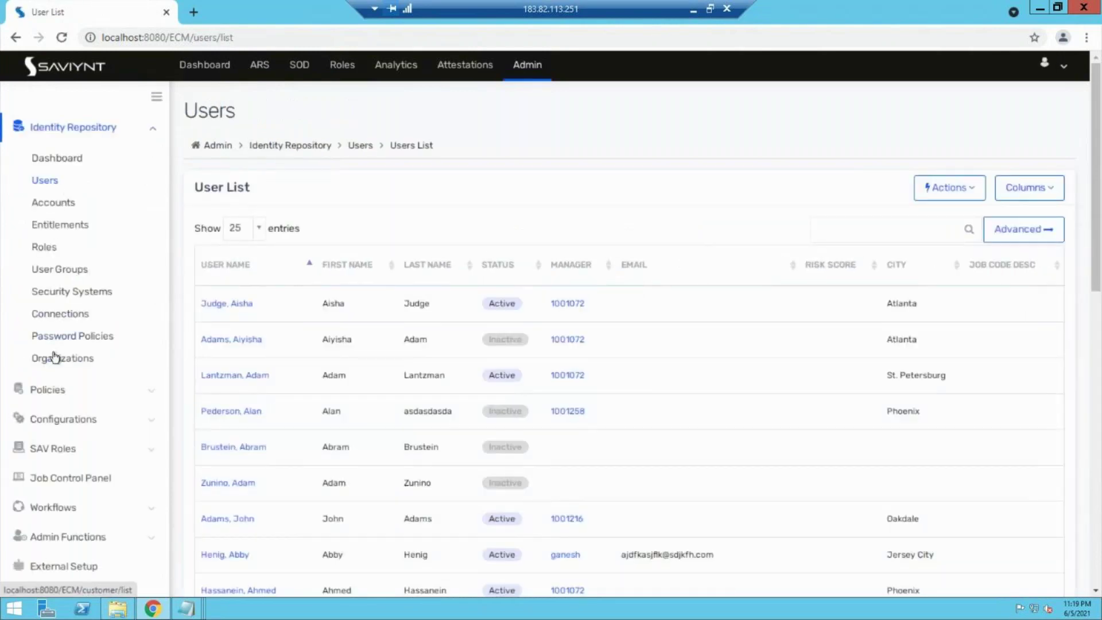
click(73, 394)
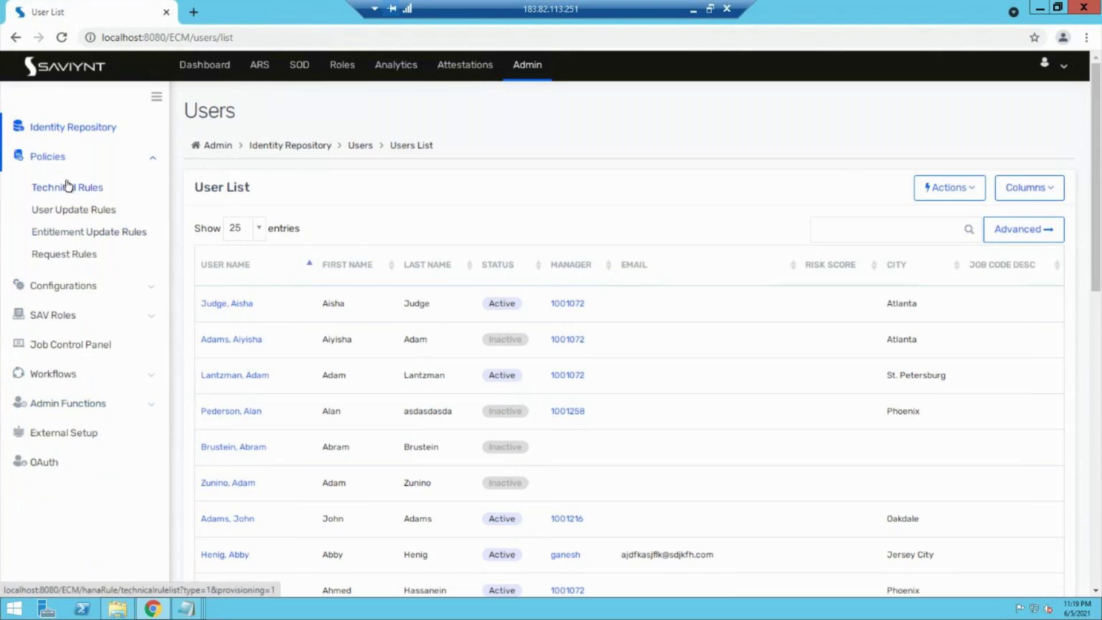
click(67, 188)
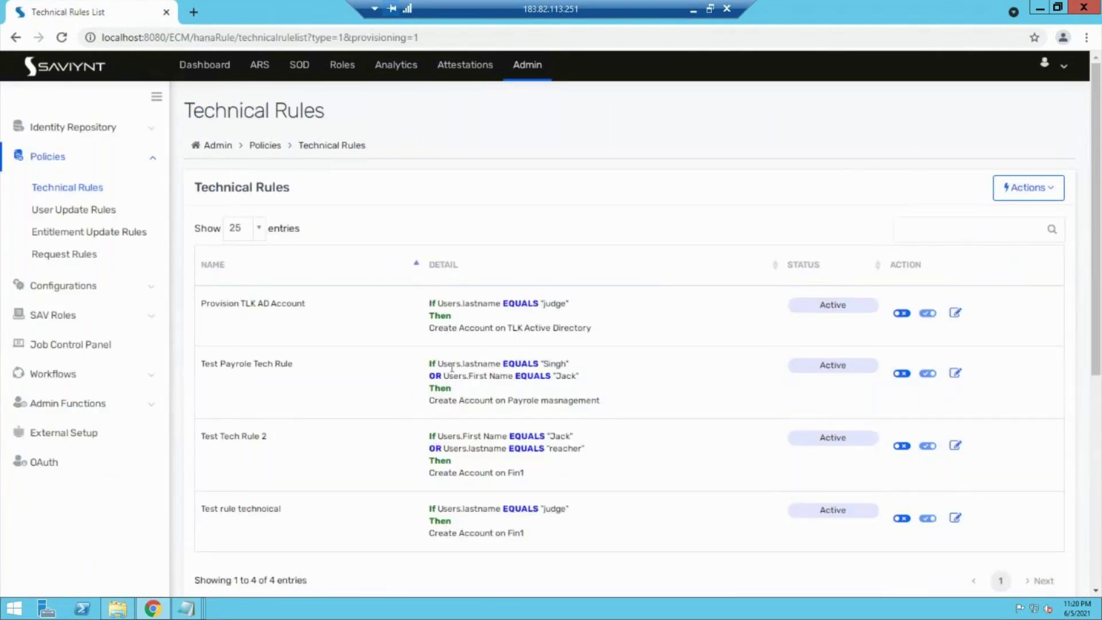
click(955, 373)
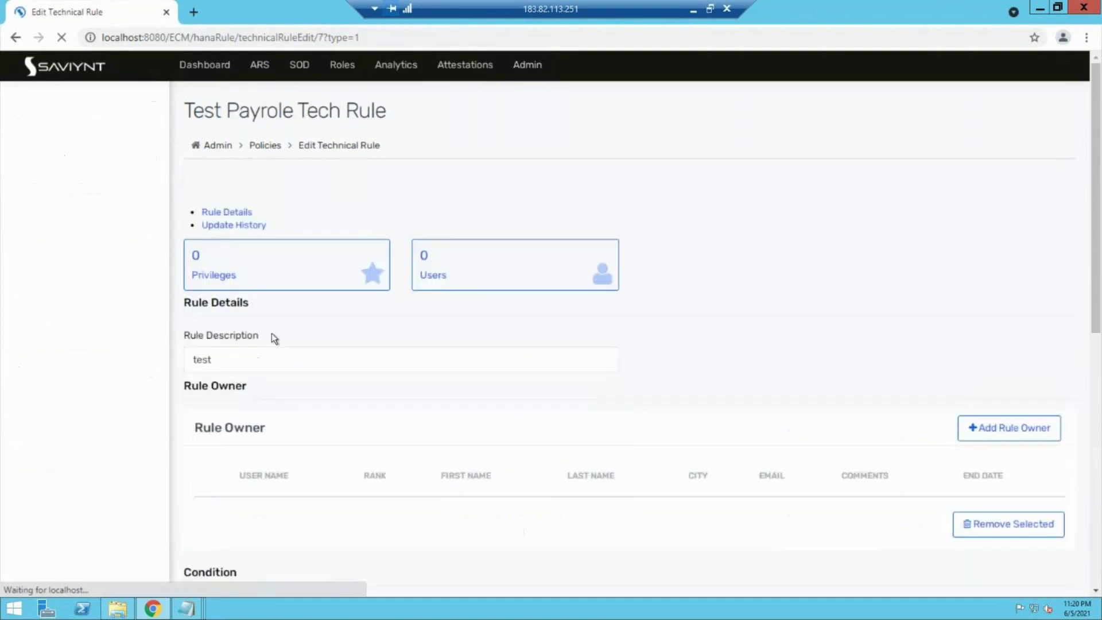
scroll(273, 333, down, 5)
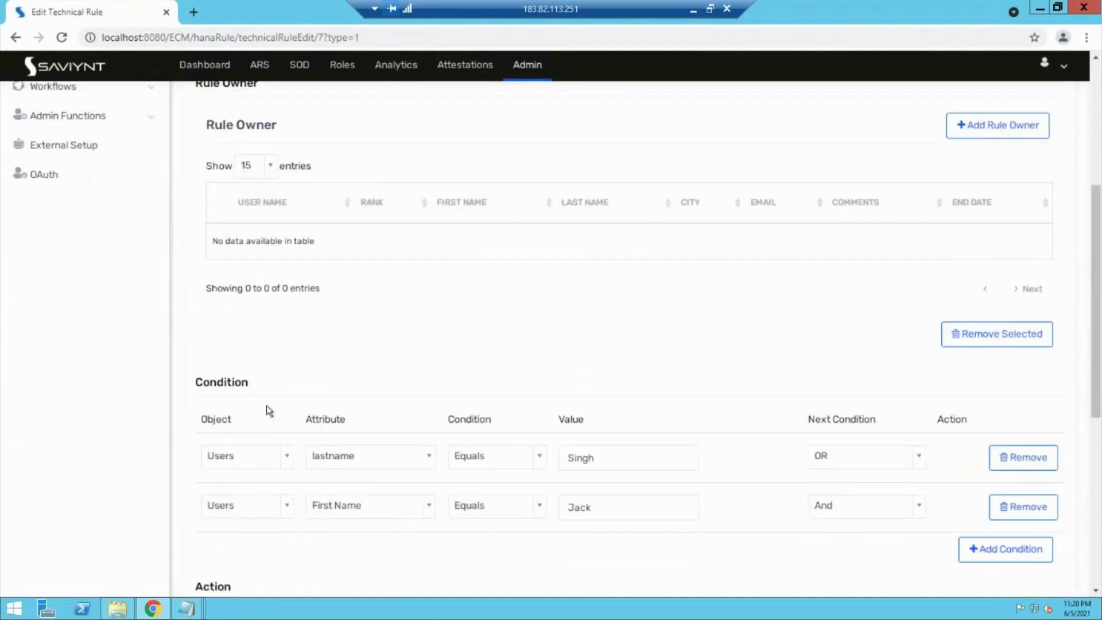
scroll(289, 532, up, 3)
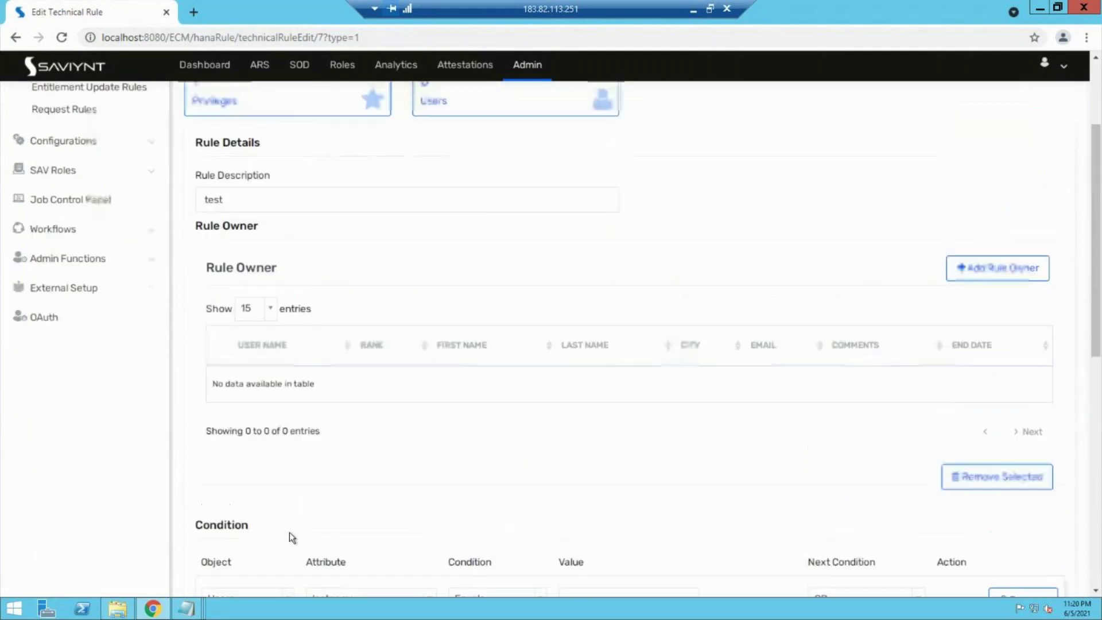
scroll(290, 532, up, 3)
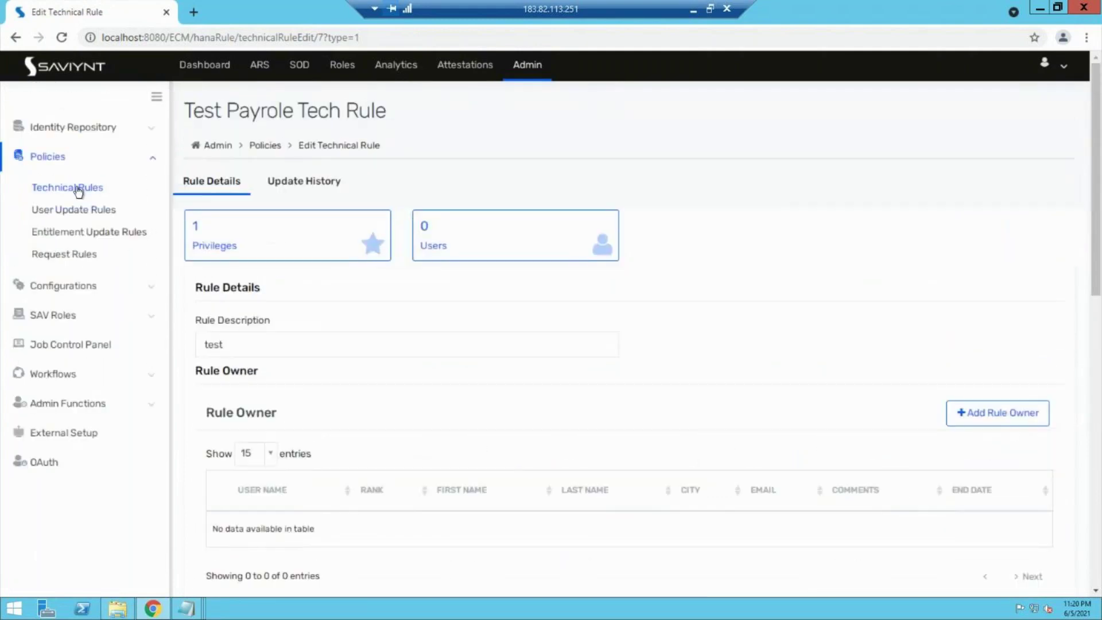
click(76, 187)
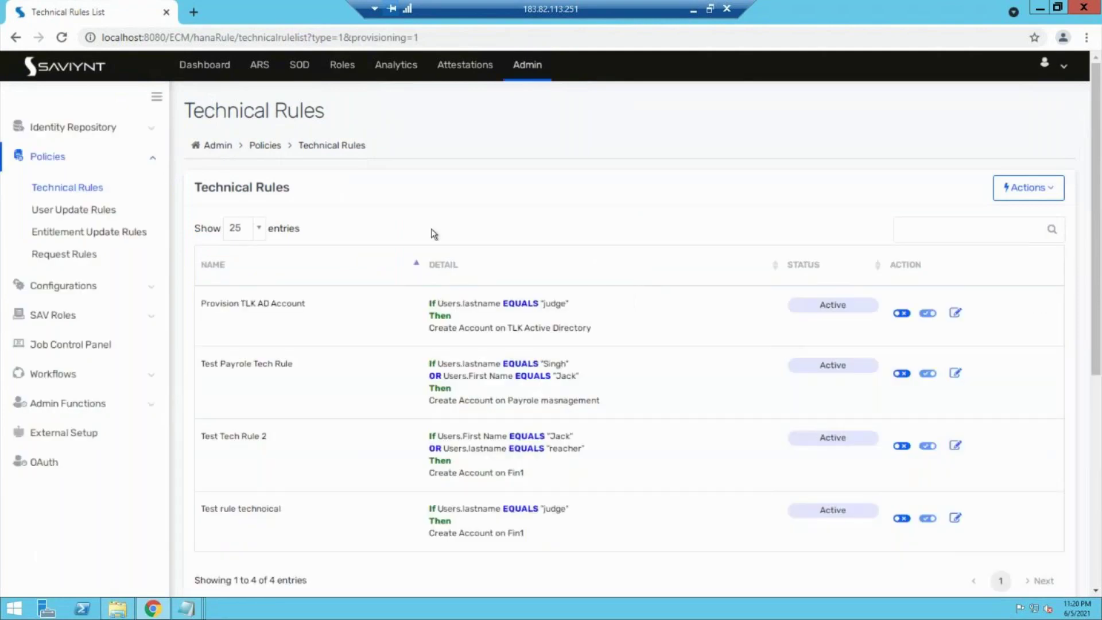
click(1026, 198)
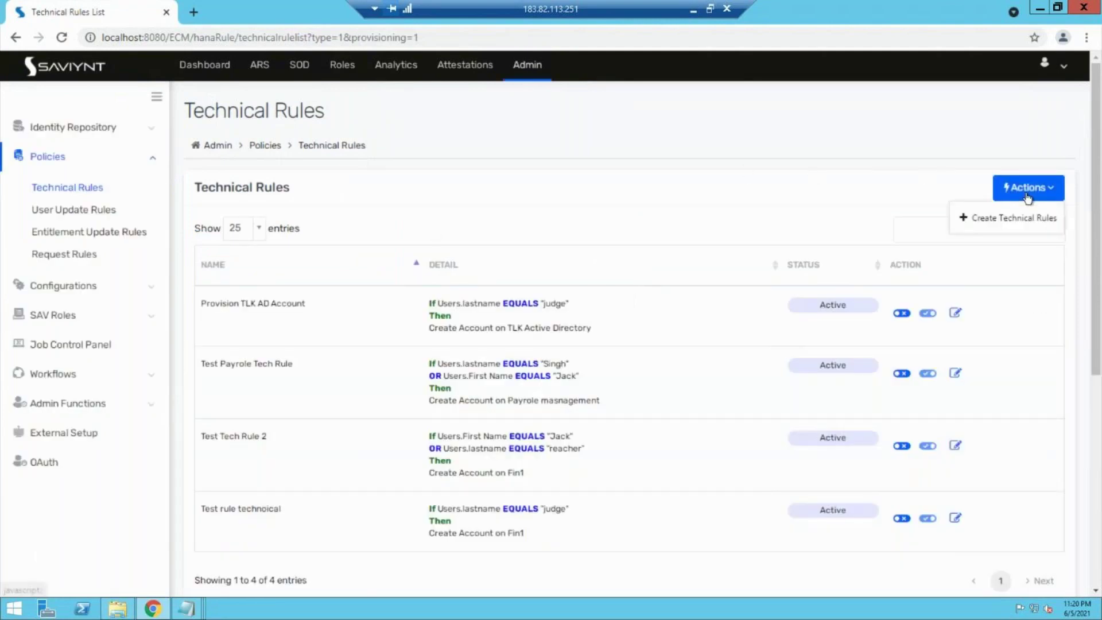
Step: Create a new technical rule and turn on Advanced Config for its condition
click(1009, 220)
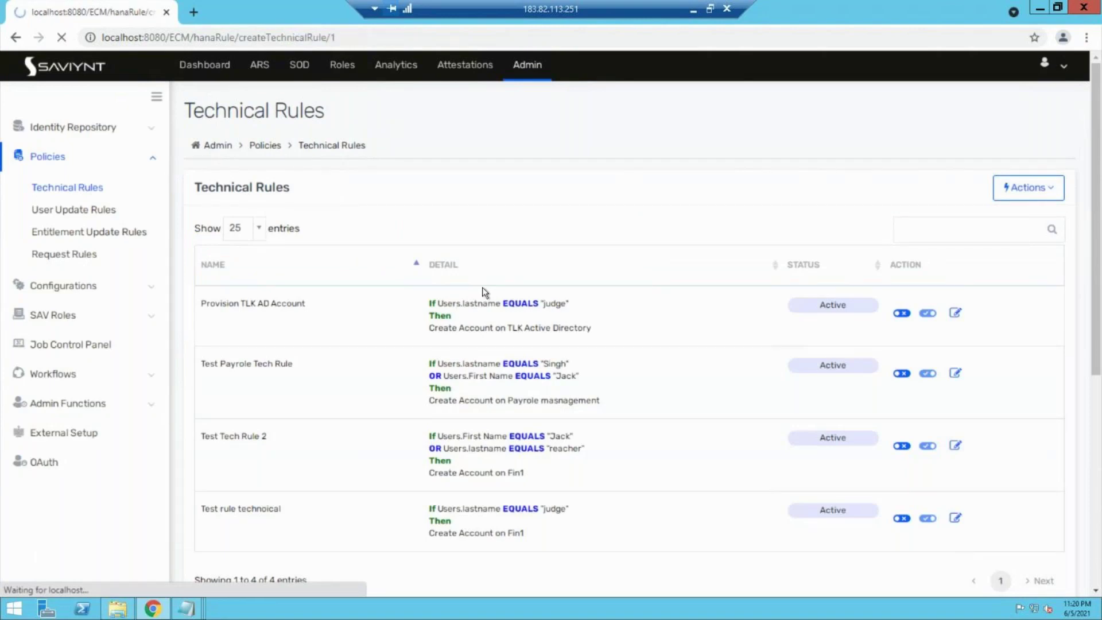
scroll(465, 370, down, 5)
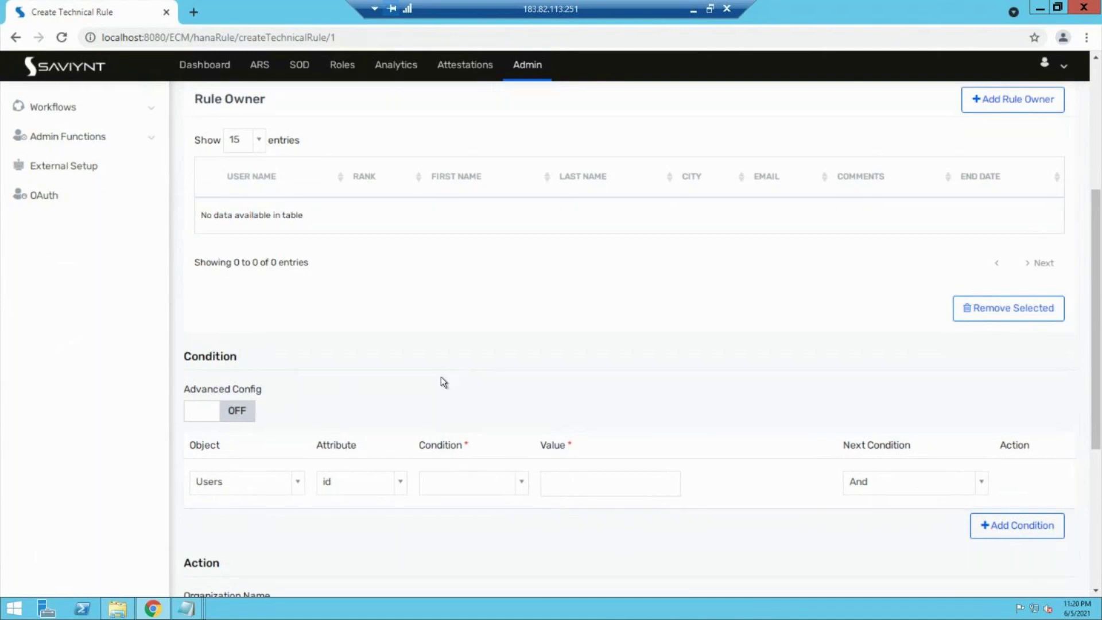
click(222, 414)
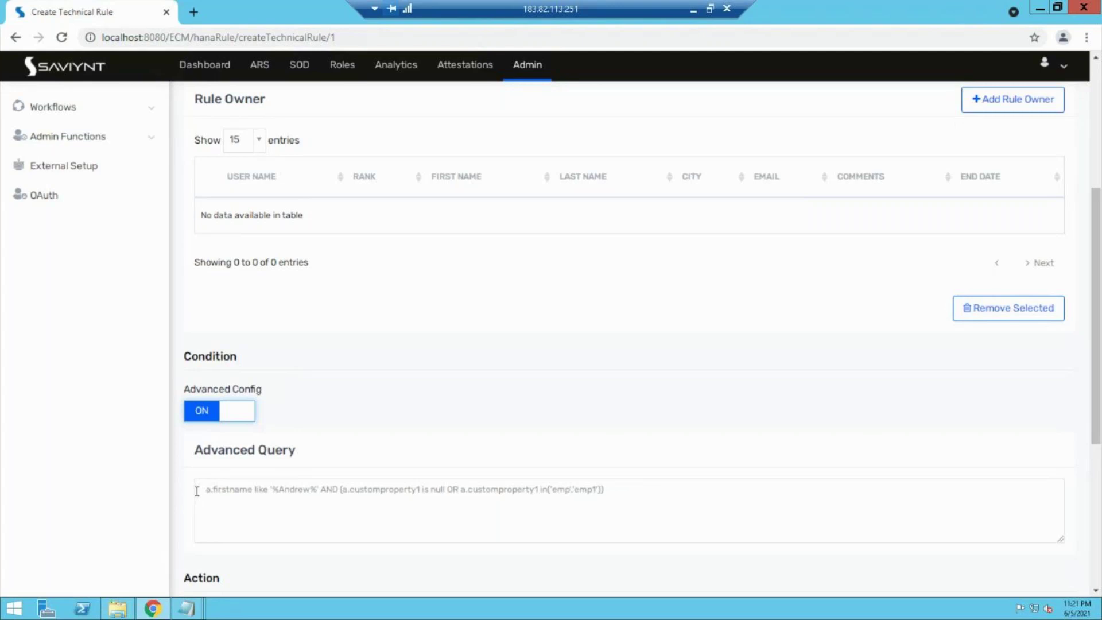
Step: Clear the partial 'a.fir' advanced query and switch Advanced Config back off
click(292, 490)
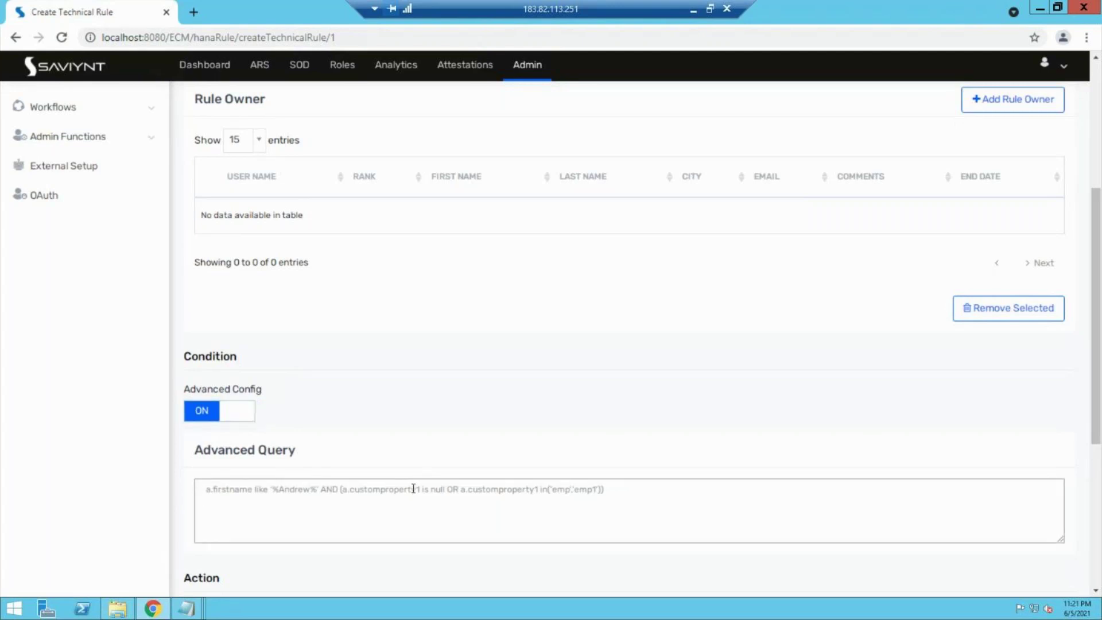
text(a.)
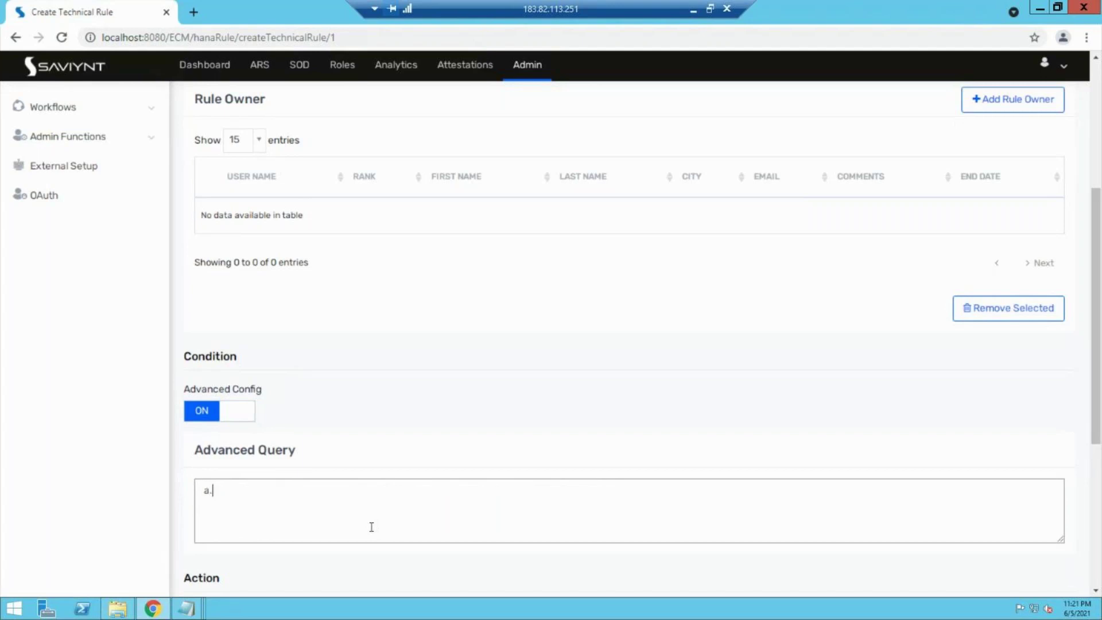
text(fir)
key(BackSpace)
key(BackSpace)
key(BackSpace)
key(BackSpace)
key(BackSpace)
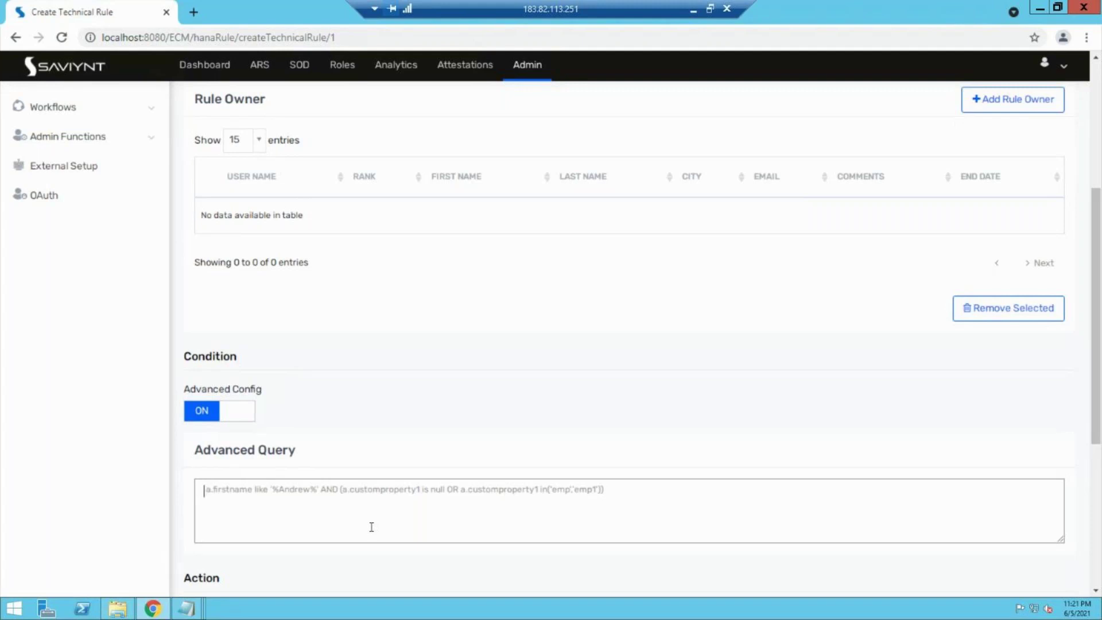
drag(211, 450, 297, 445)
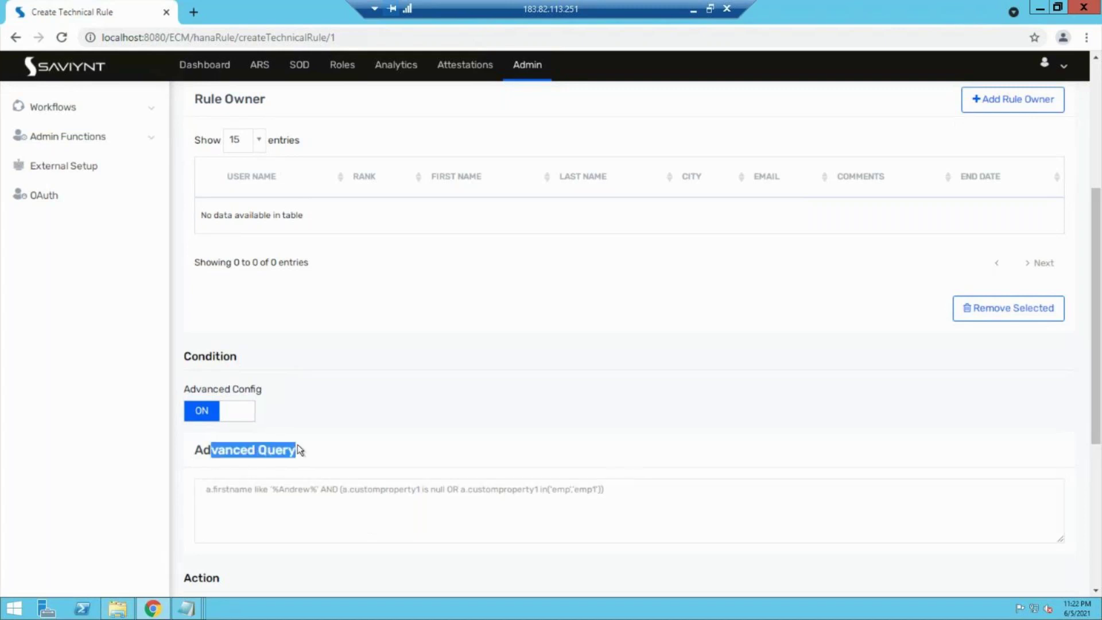
click(239, 423)
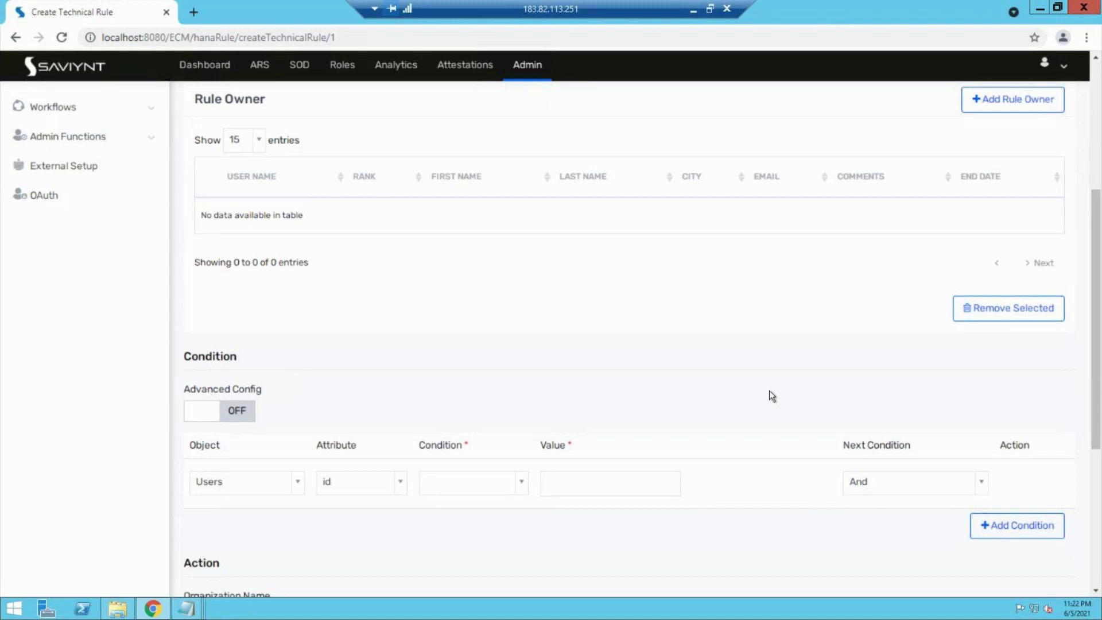
scroll(621, 318, up, 5)
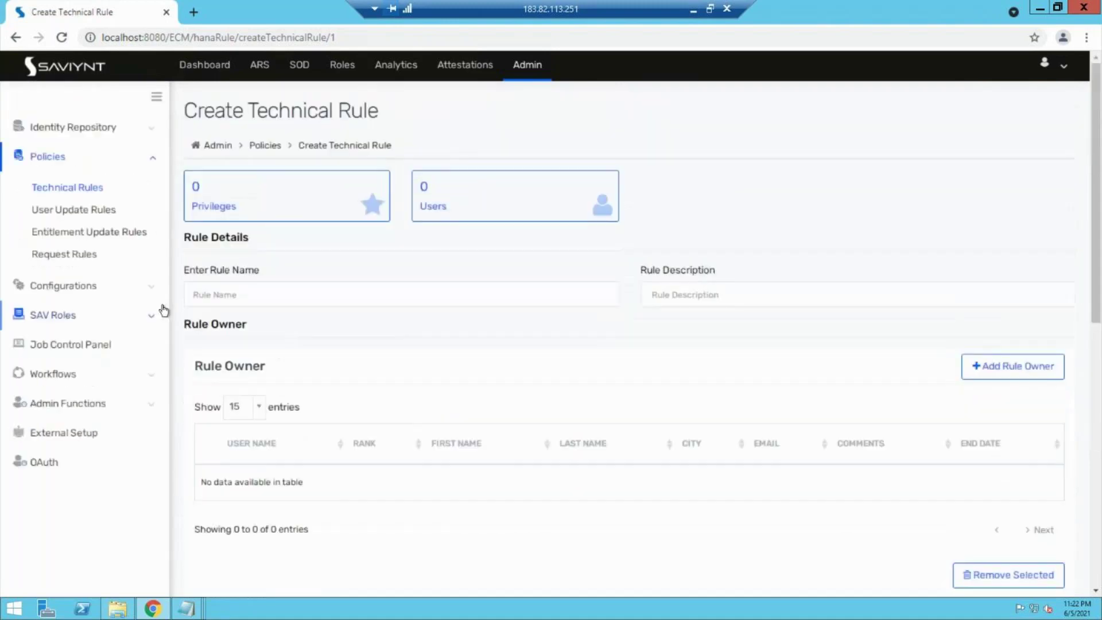
Step: From Policies > User Update Rules, choose Actions > Create User Update Rule
click(86, 209)
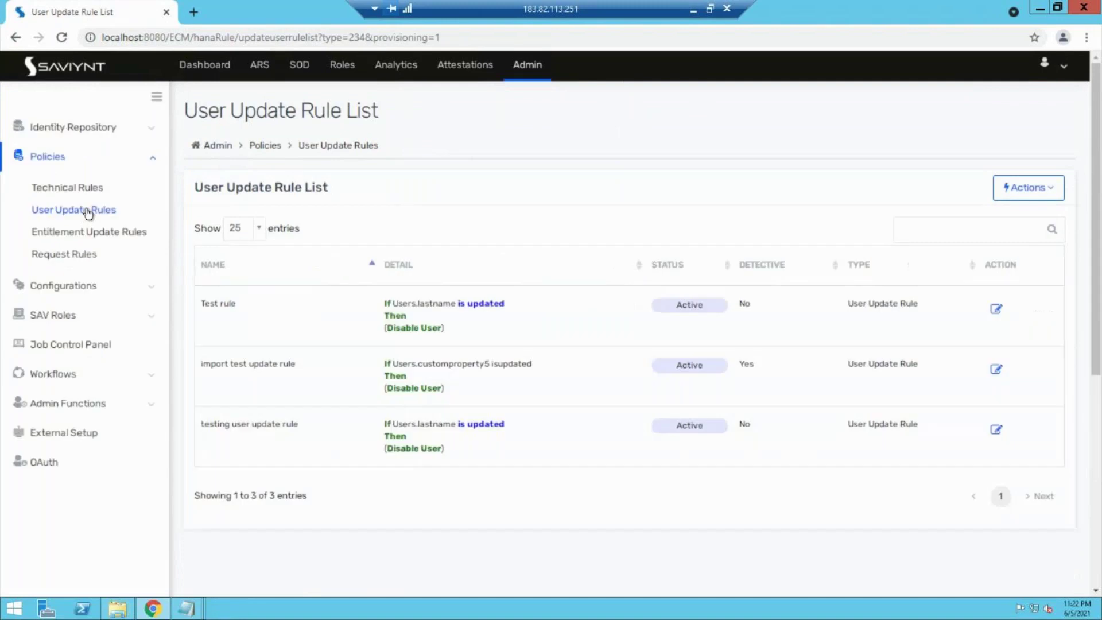
click(1037, 190)
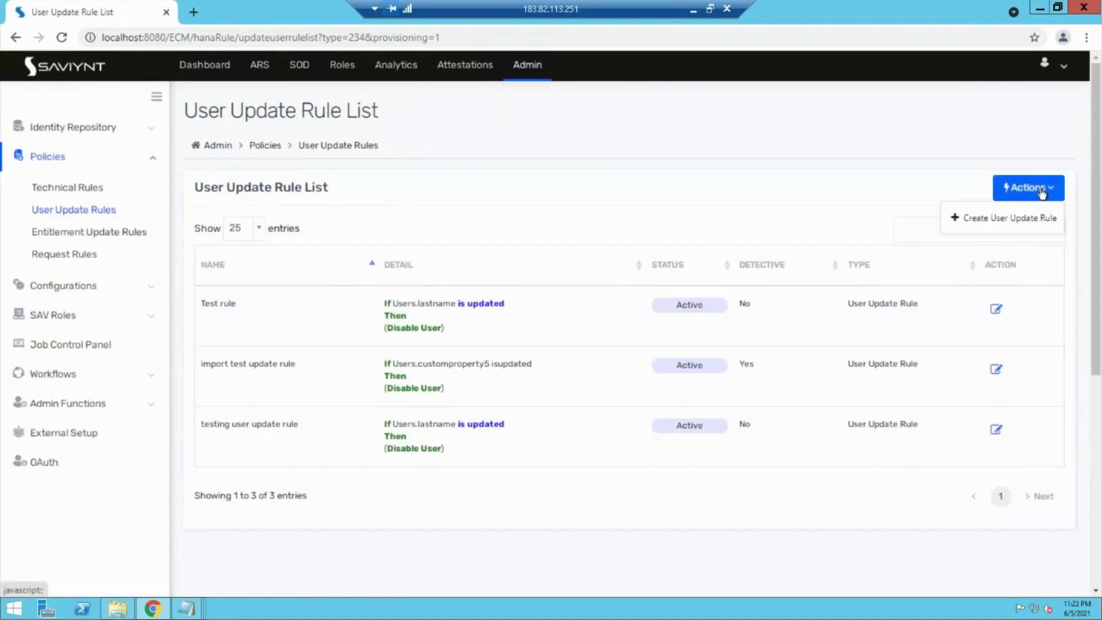
click(992, 228)
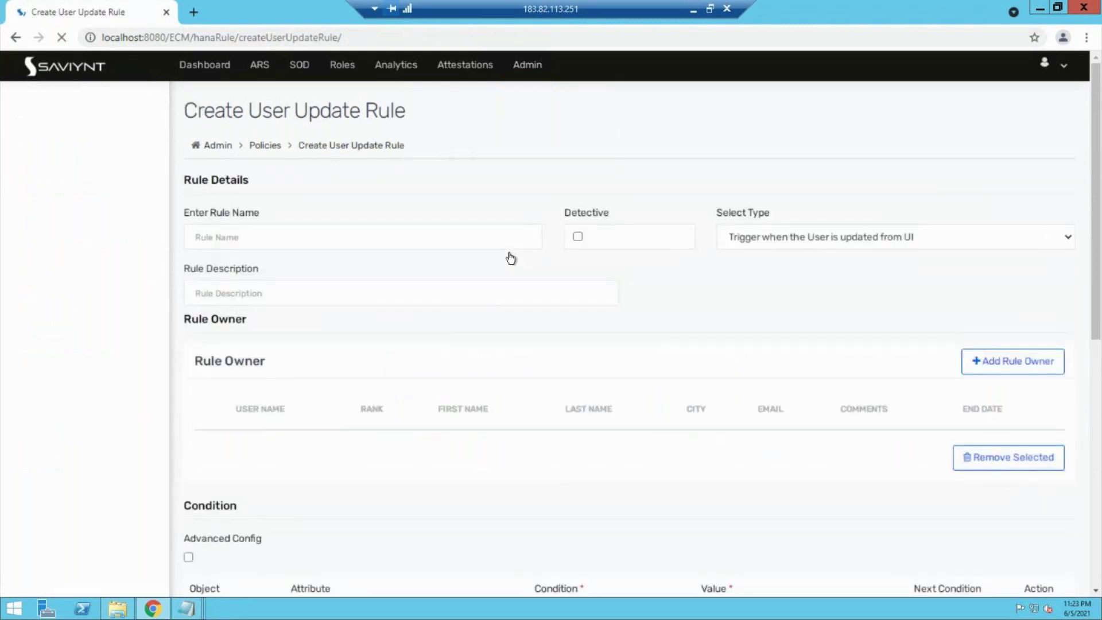
Step: Name the rule 'Test payrole user update rule', non-detective, triggered when the User is updated from UI
click(224, 238)
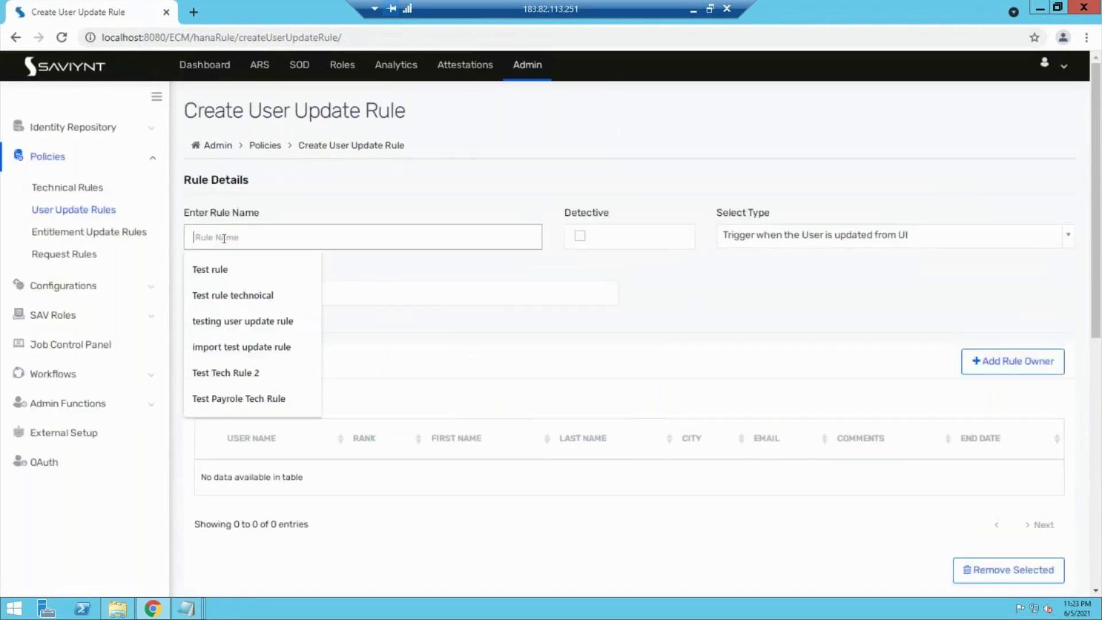
text(Te)
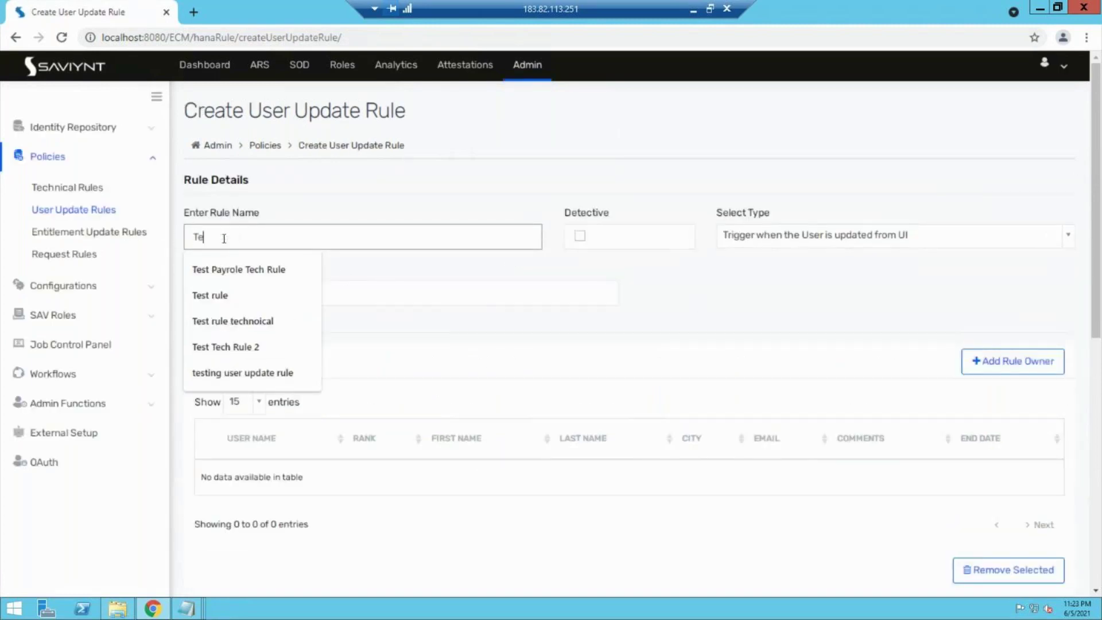
text(st pa)
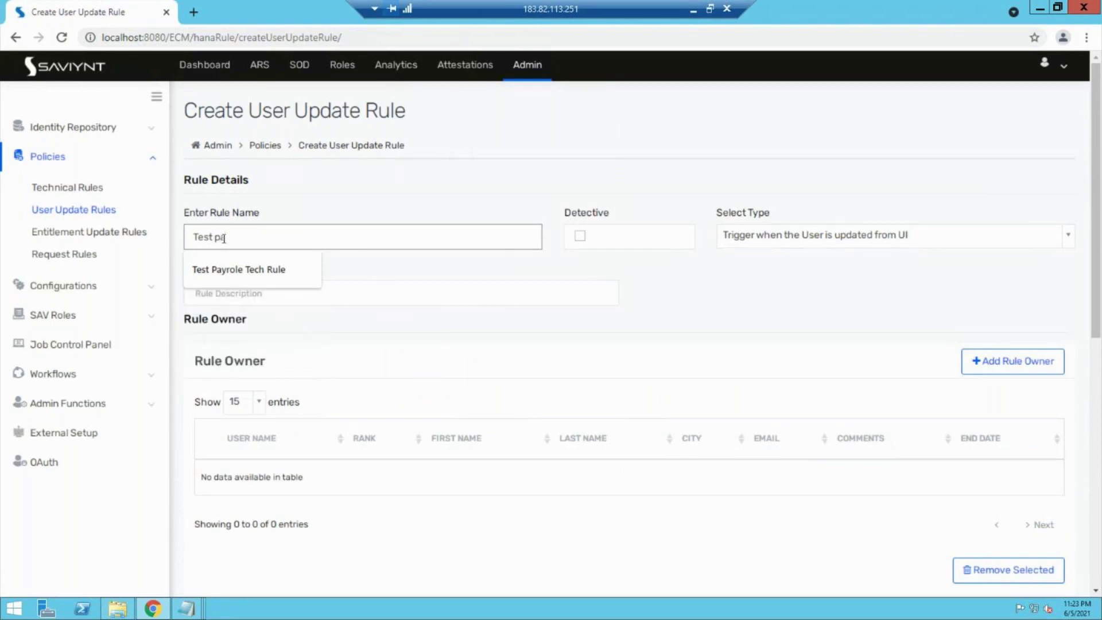
text(yrole u)
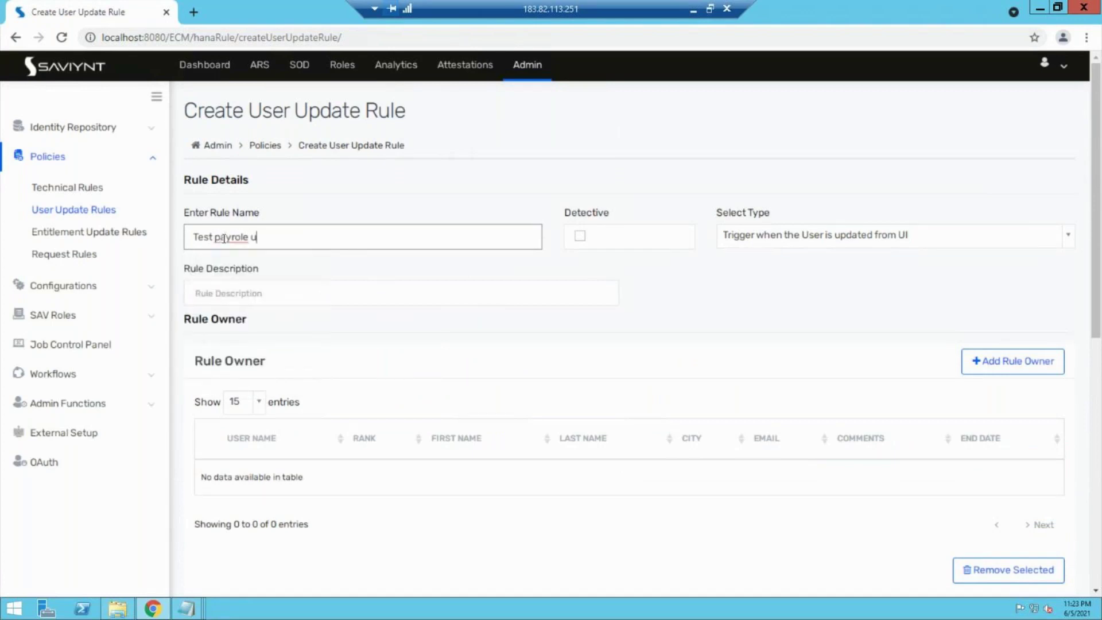
text(ser update rule)
click(577, 238)
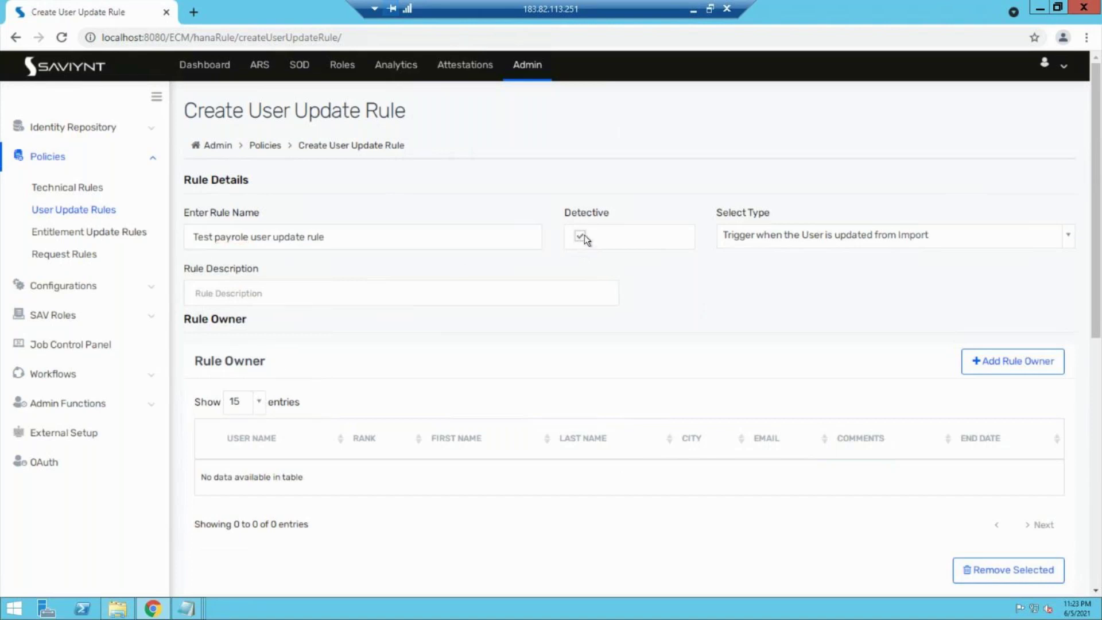
click(862, 246)
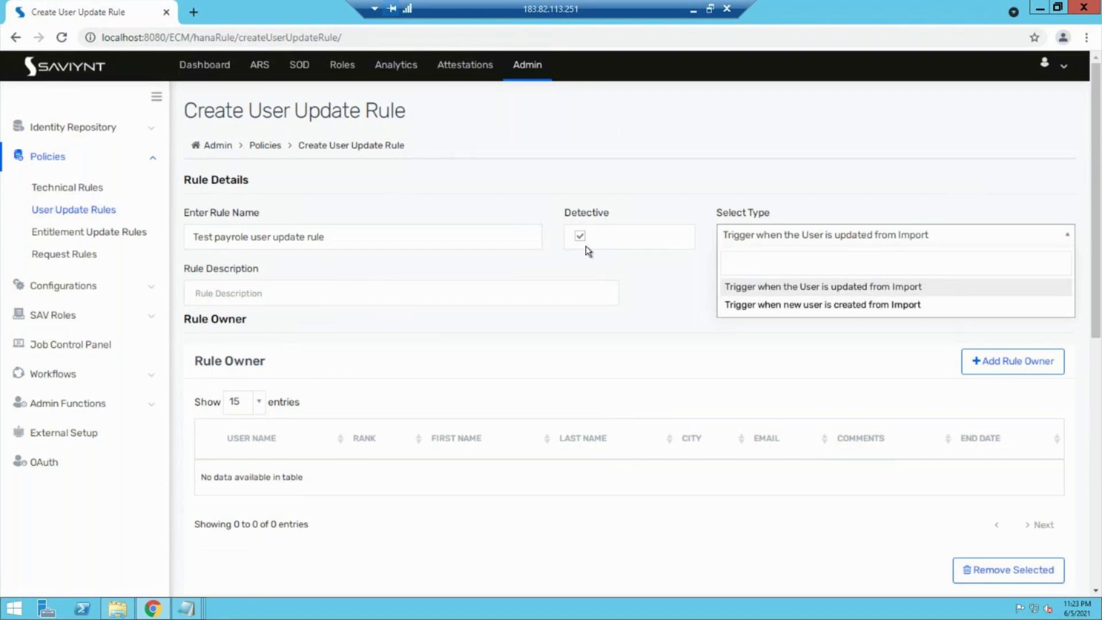
click(586, 246)
click(578, 239)
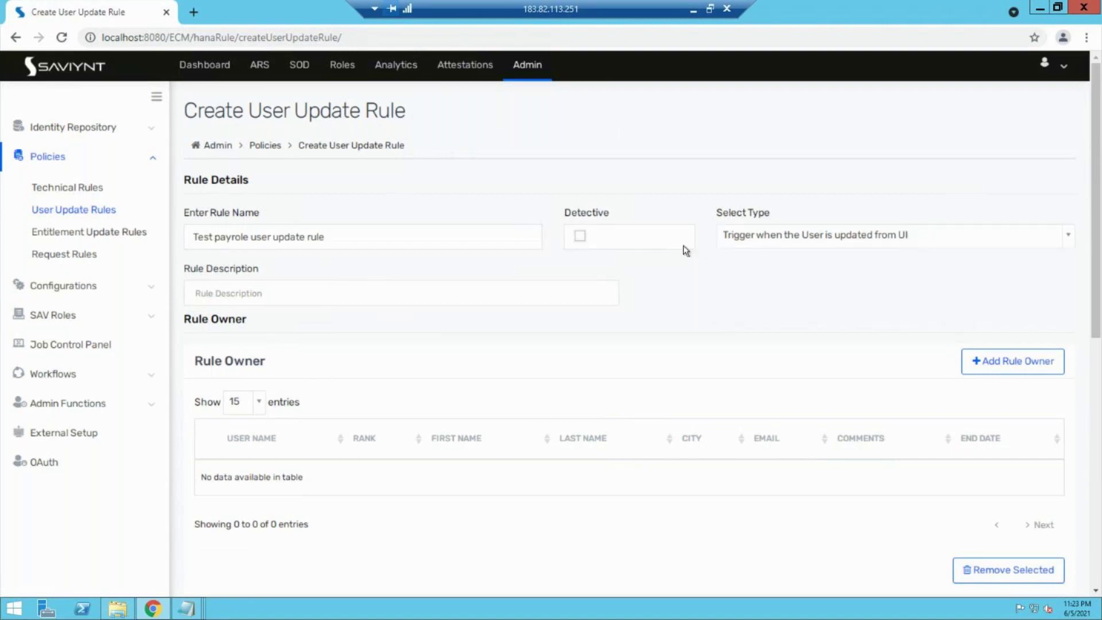
click(744, 239)
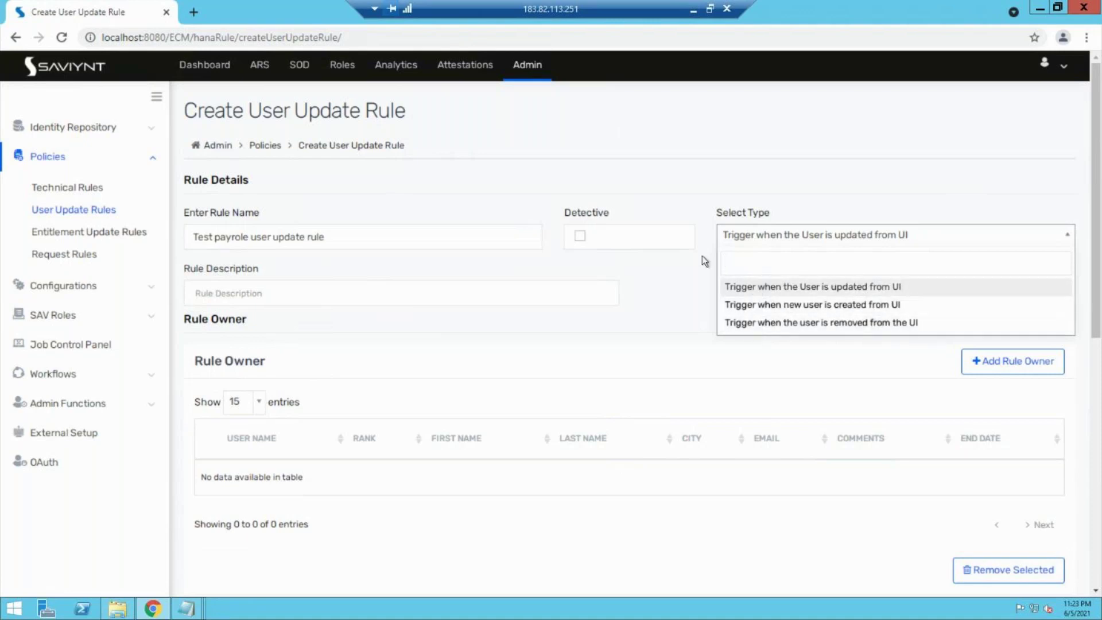
click(573, 266)
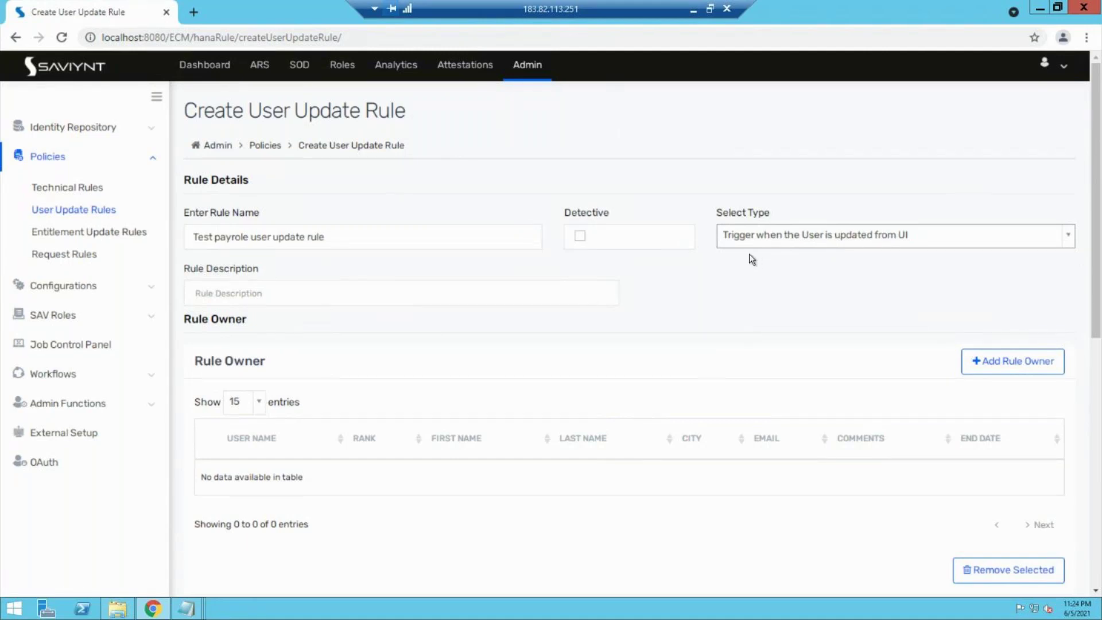
Step: Set the first condition row to Users, username, Equals, with the value left blank
scroll(749, 254, down, 7)
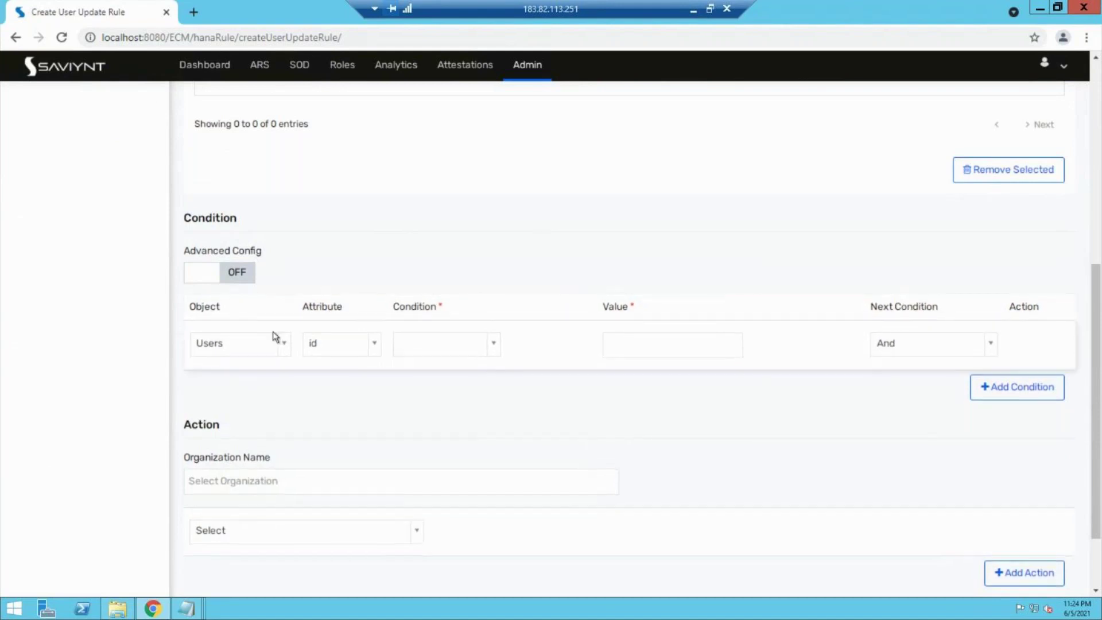
click(244, 348)
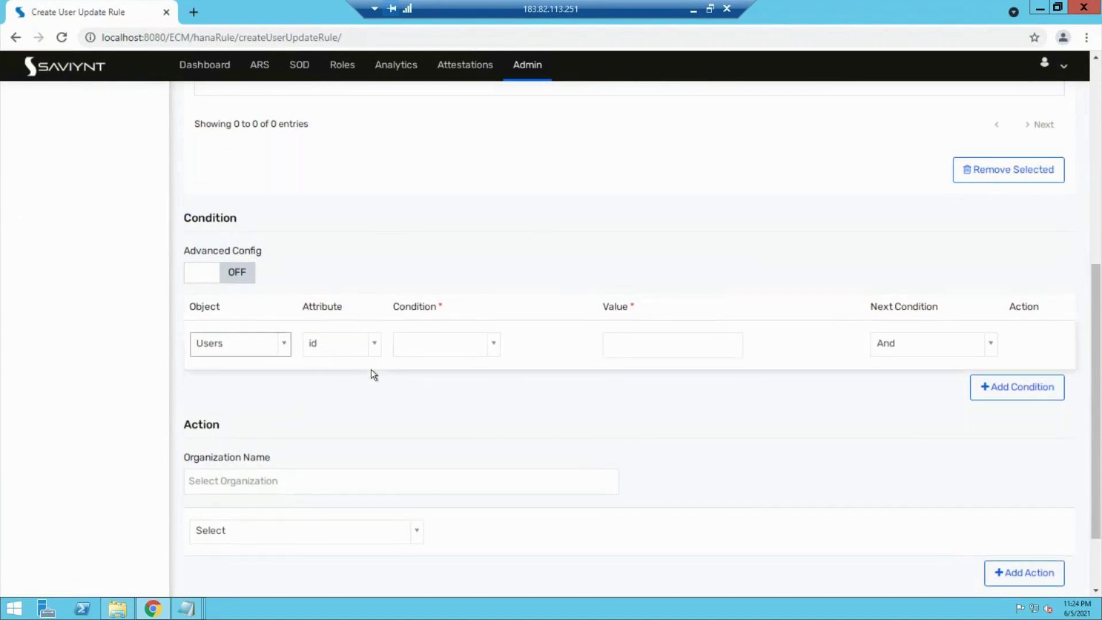
click(443, 348)
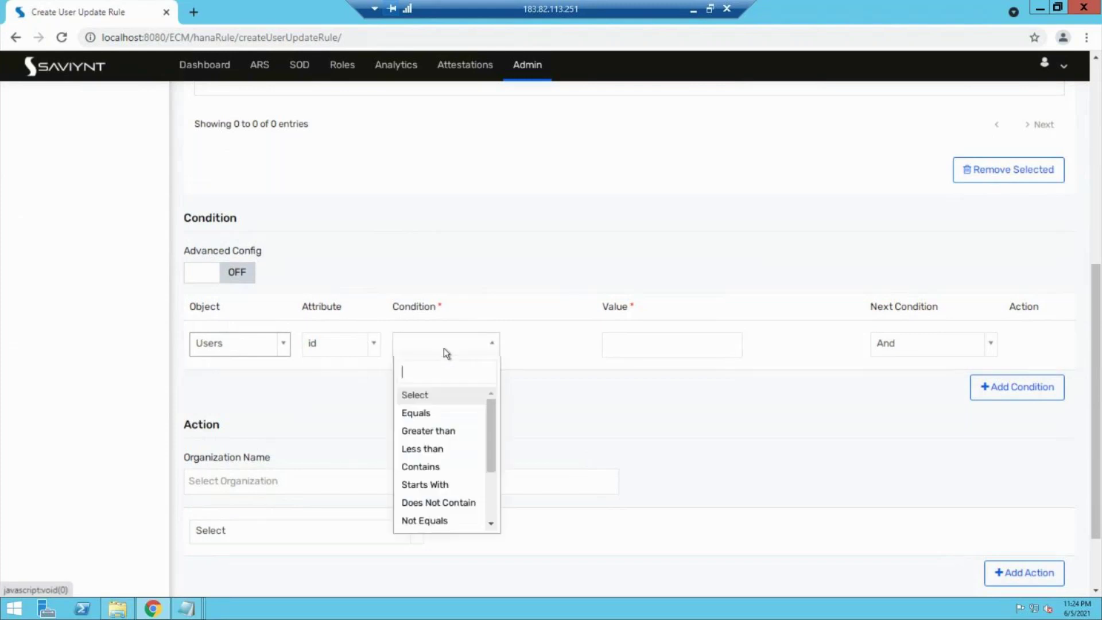
click(421, 413)
click(655, 346)
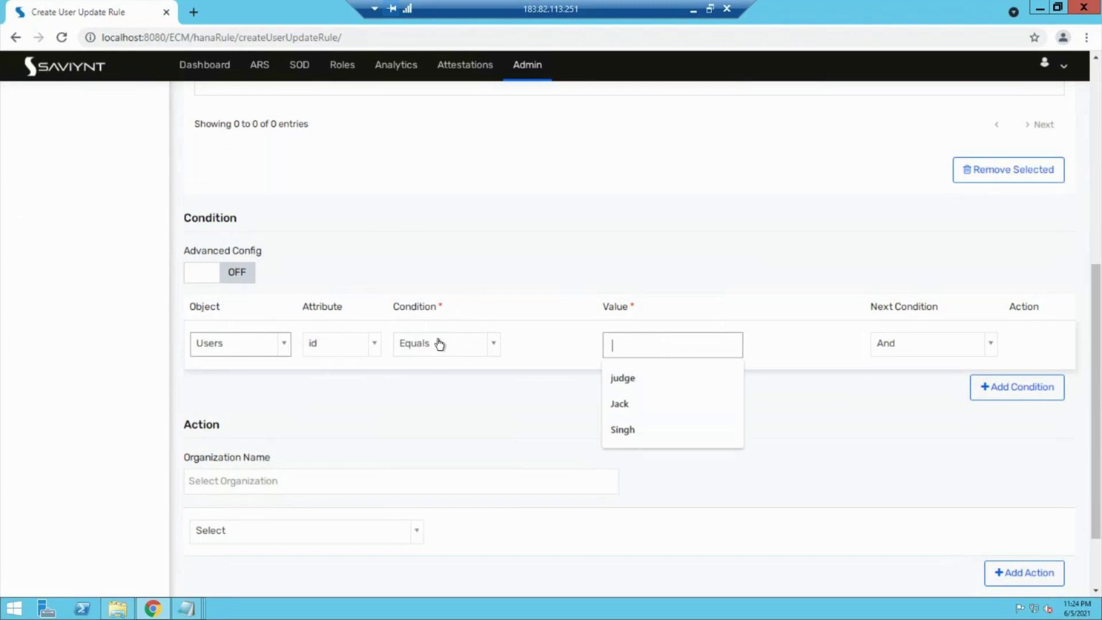
click(333, 349)
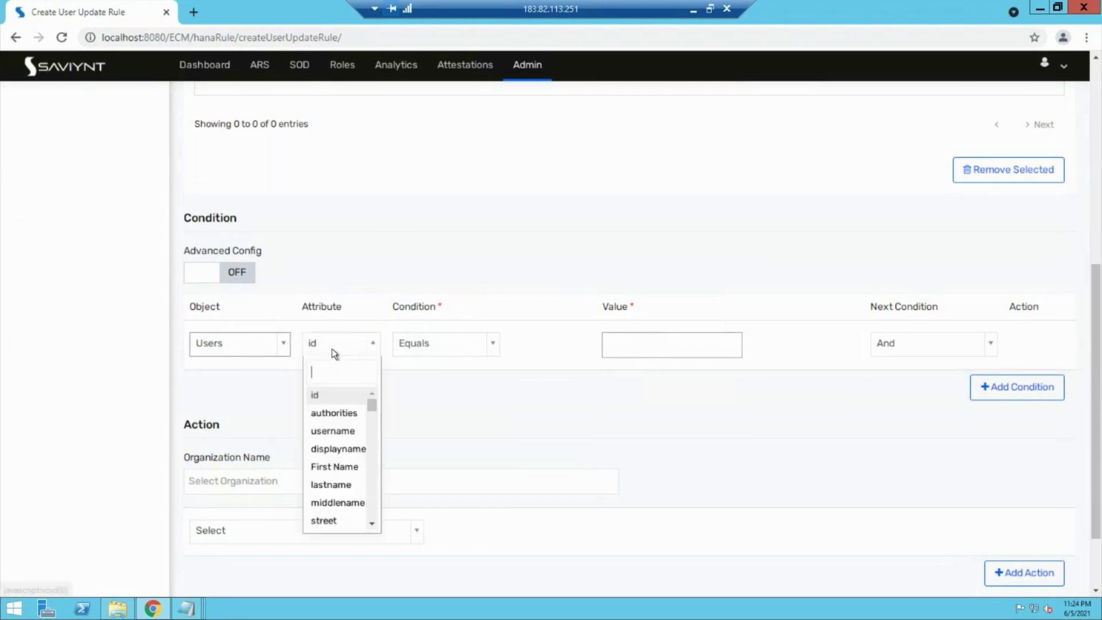
click(321, 440)
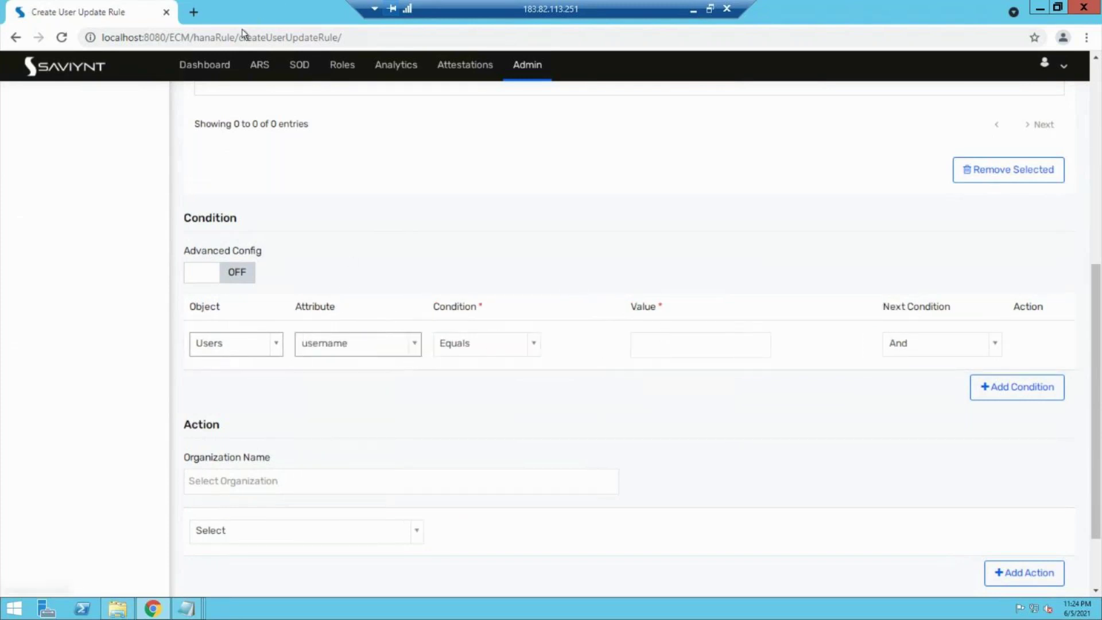
Step: In a new Admin tab, copy the payroll management account's id from Identity Repository > Accounts
middle_click(533, 78)
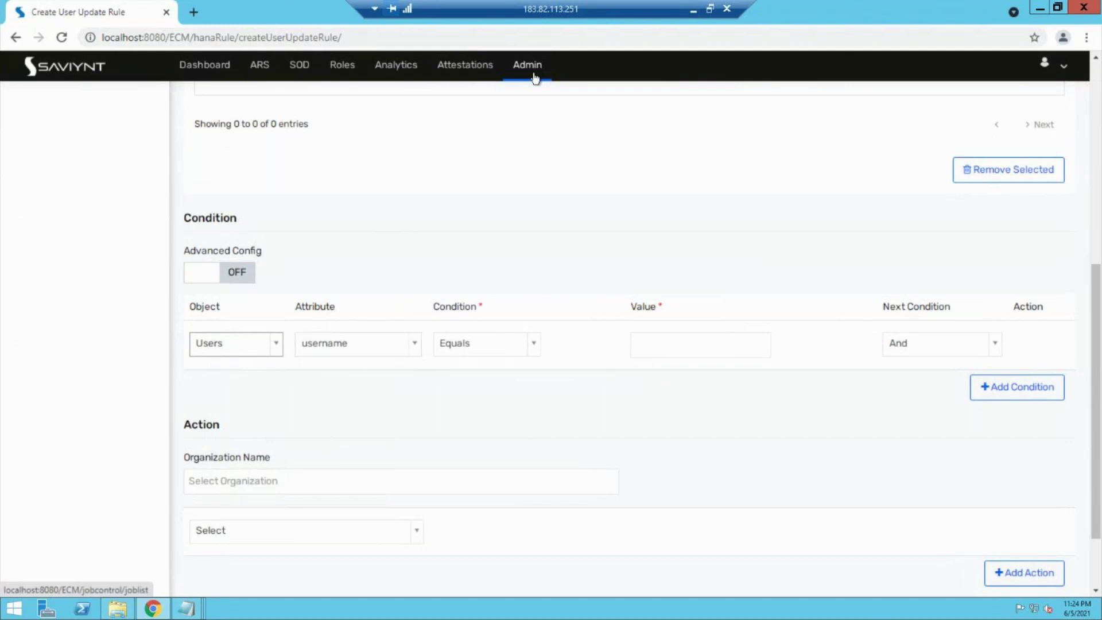
click(257, 6)
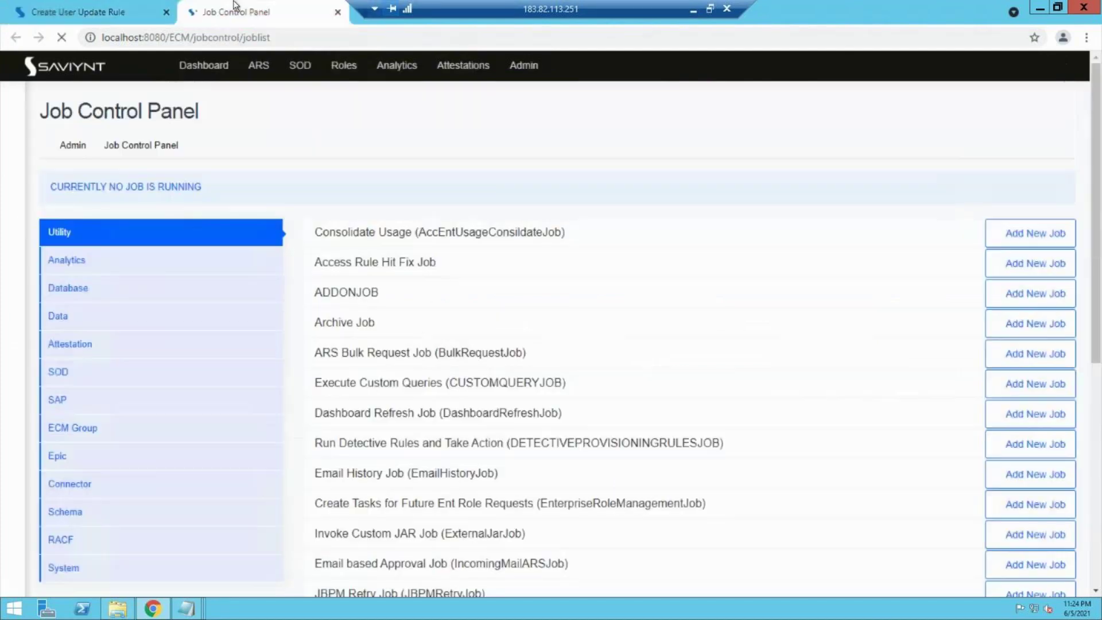
click(17, 98)
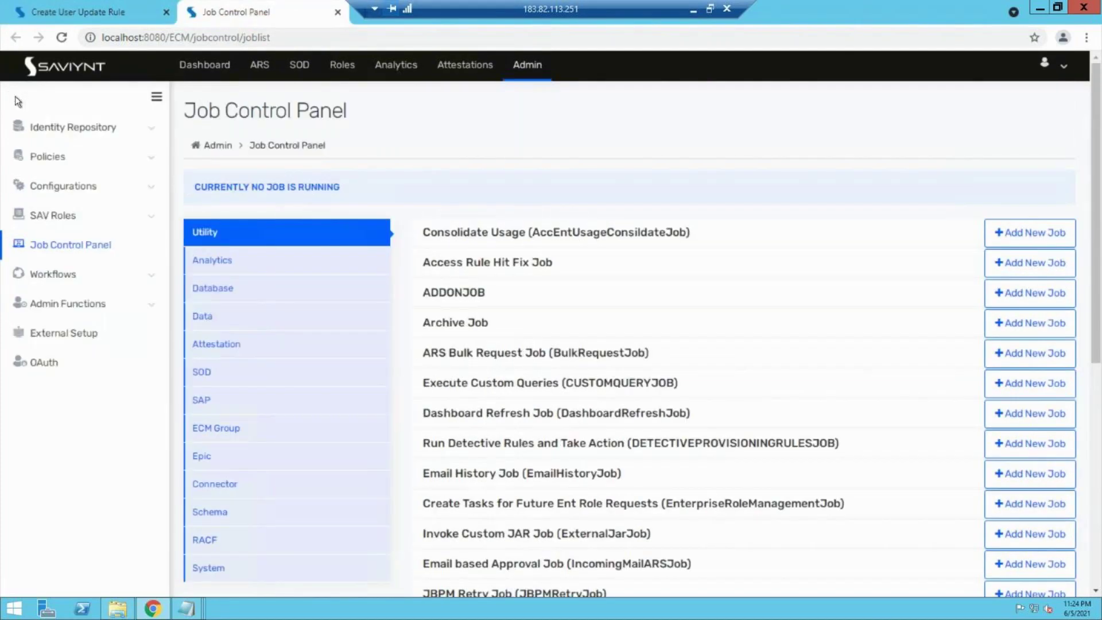
click(68, 135)
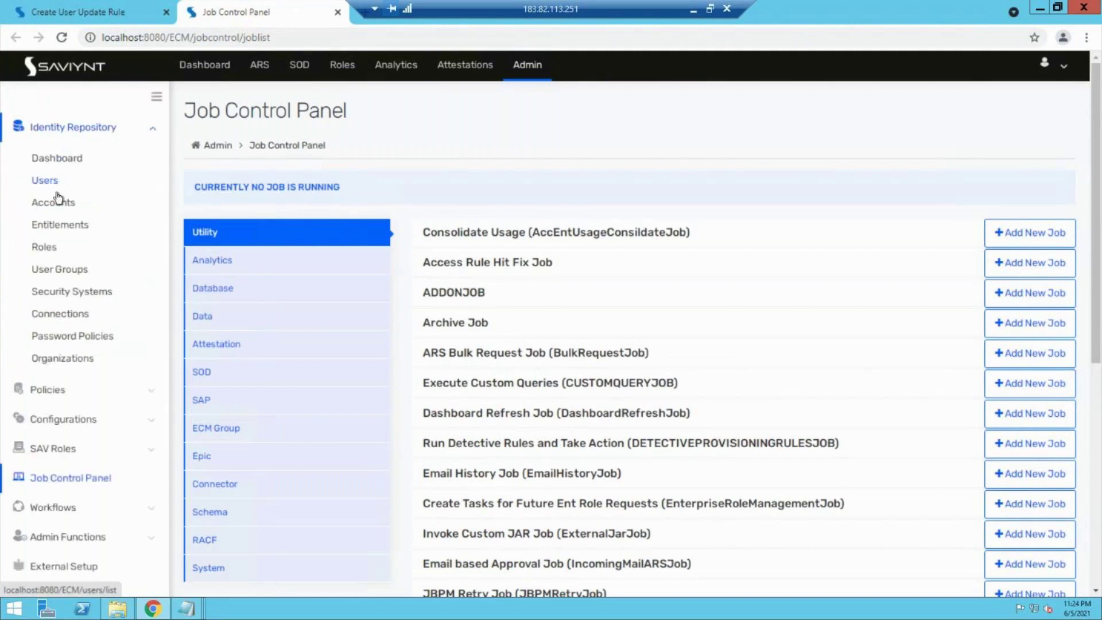
click(54, 205)
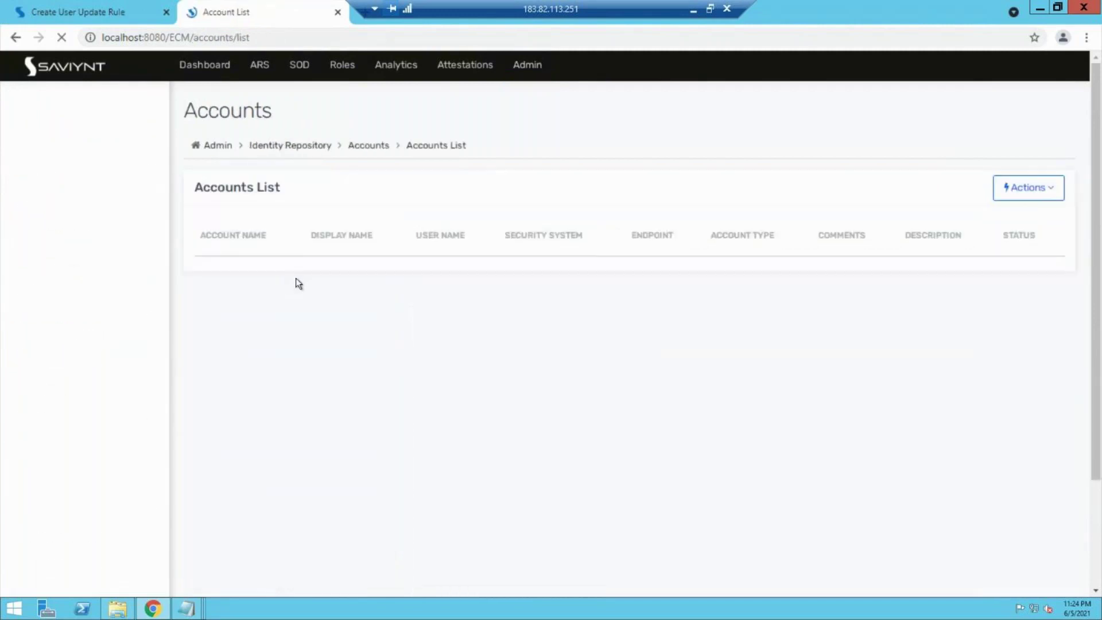
drag(246, 304, 207, 305)
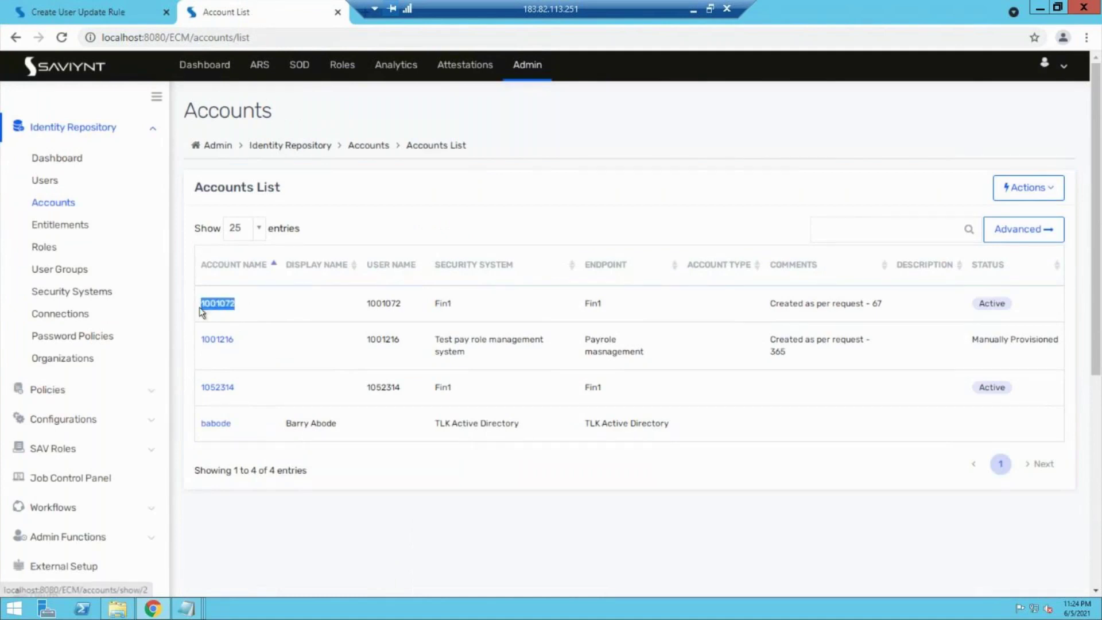
drag(252, 341, 200, 339)
key(ctrl+c)
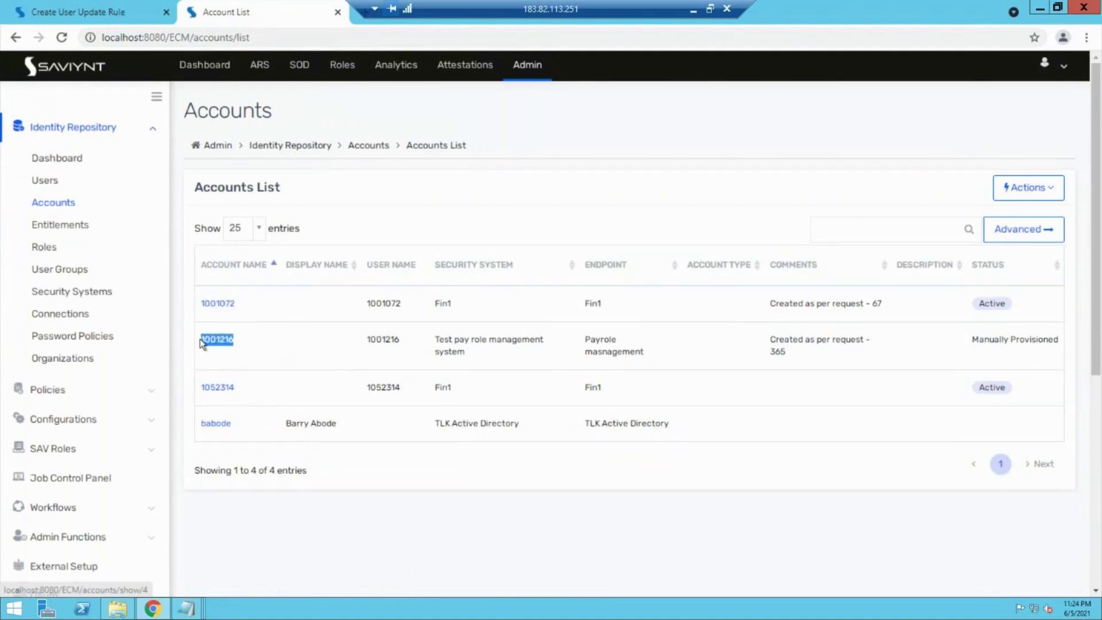
Step: Search that id in Users and paste the matching user's last name into the condition value
click(43, 183)
click(938, 236)
key(ctrl+v)
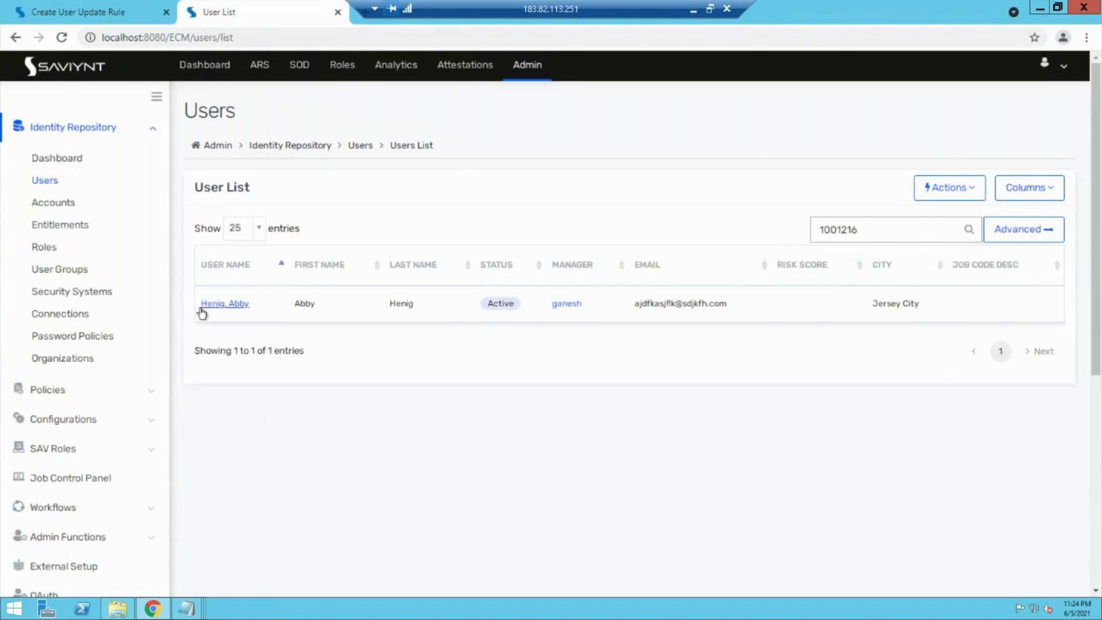
double_click(406, 304)
key(ctrl+c)
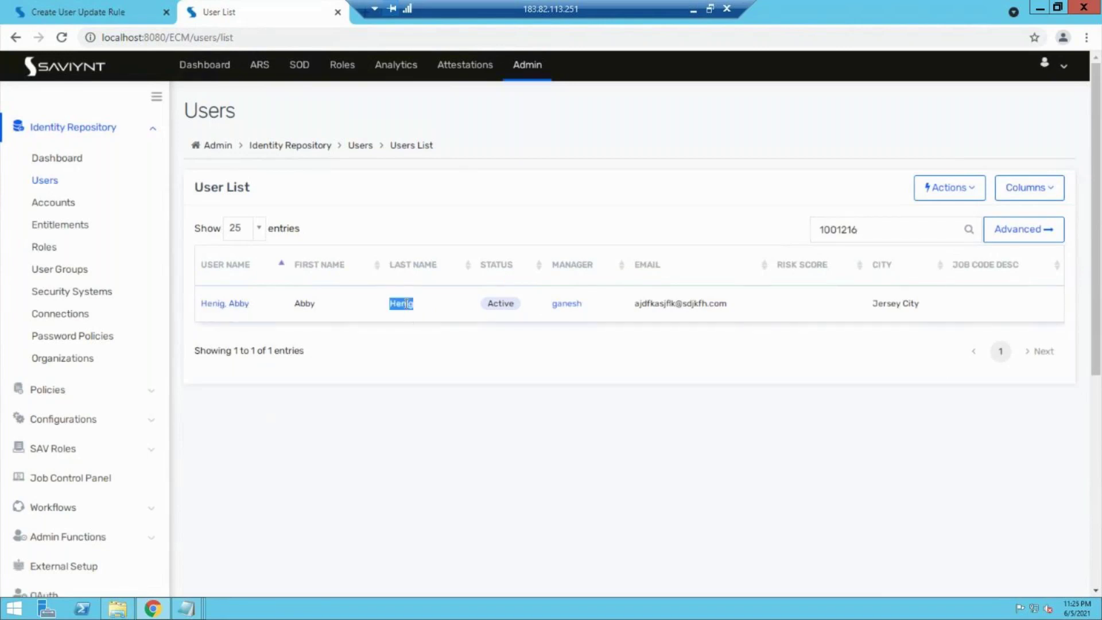
click(55, 8)
click(756, 348)
key(ctrl+v)
click(742, 411)
Step: Change the condition's attribute from username to lastname
click(358, 350)
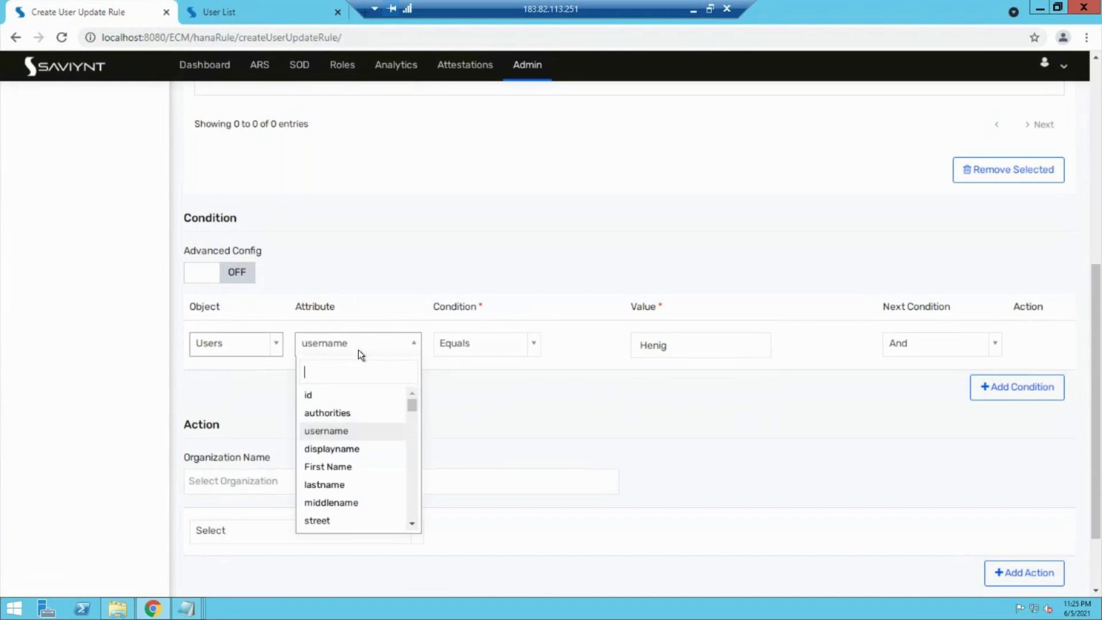
text(las)
click(335, 396)
Step: Browse the available rule action types in the Action section's Select dropdown
scroll(472, 440, down, 1)
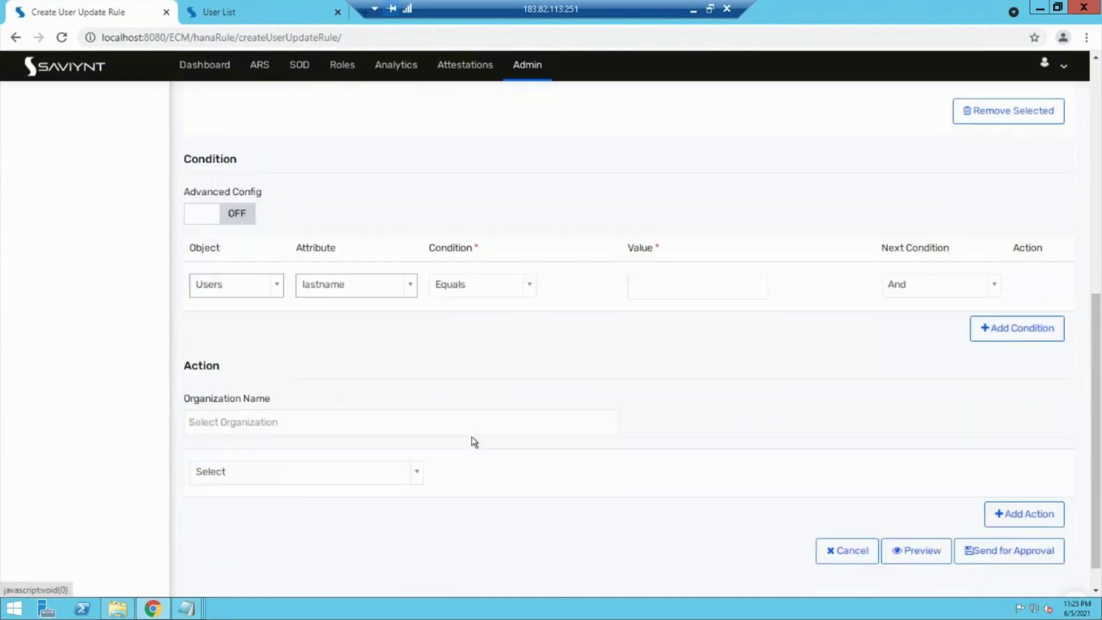
click(335, 469)
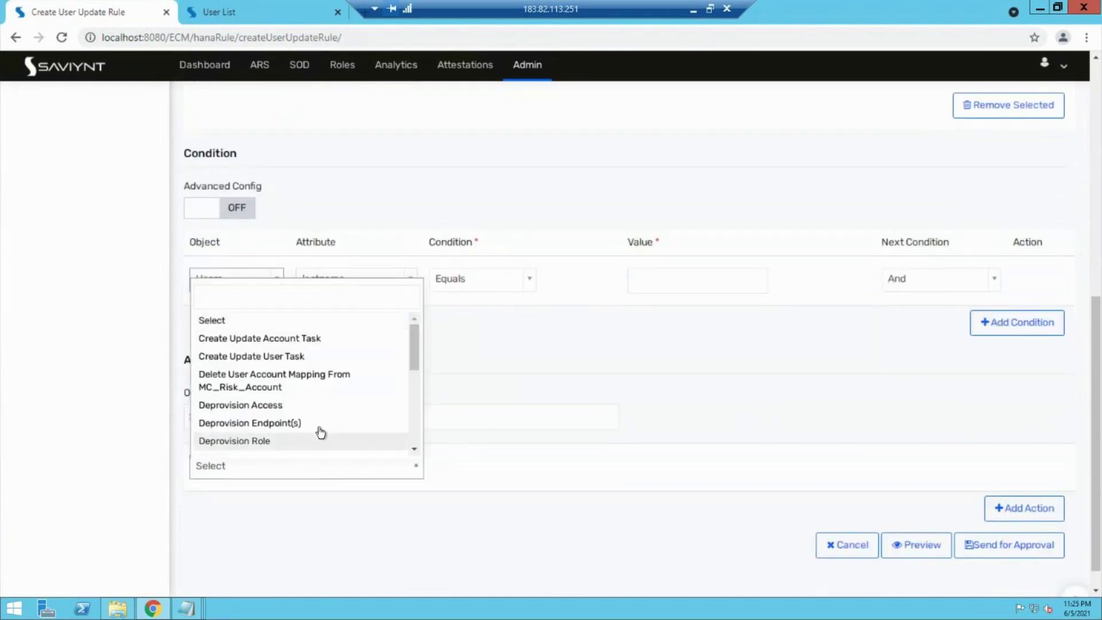
scroll(320, 431, down, 5)
scroll(321, 431, down, 2)
scroll(321, 432, up, 7)
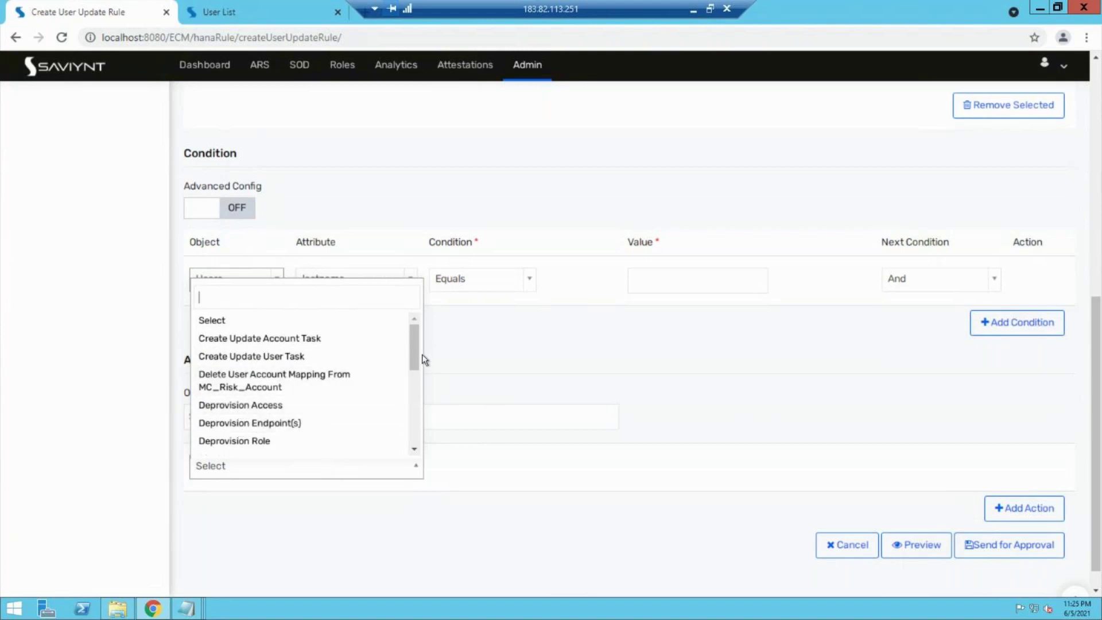
drag(415, 354, 414, 376)
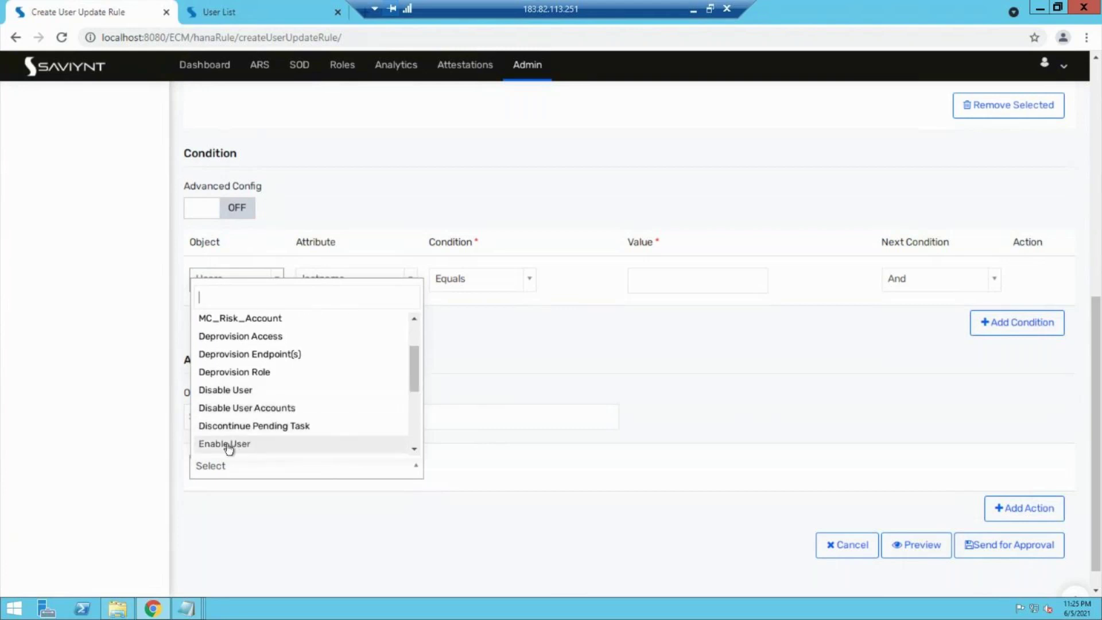
drag(412, 383, 407, 301)
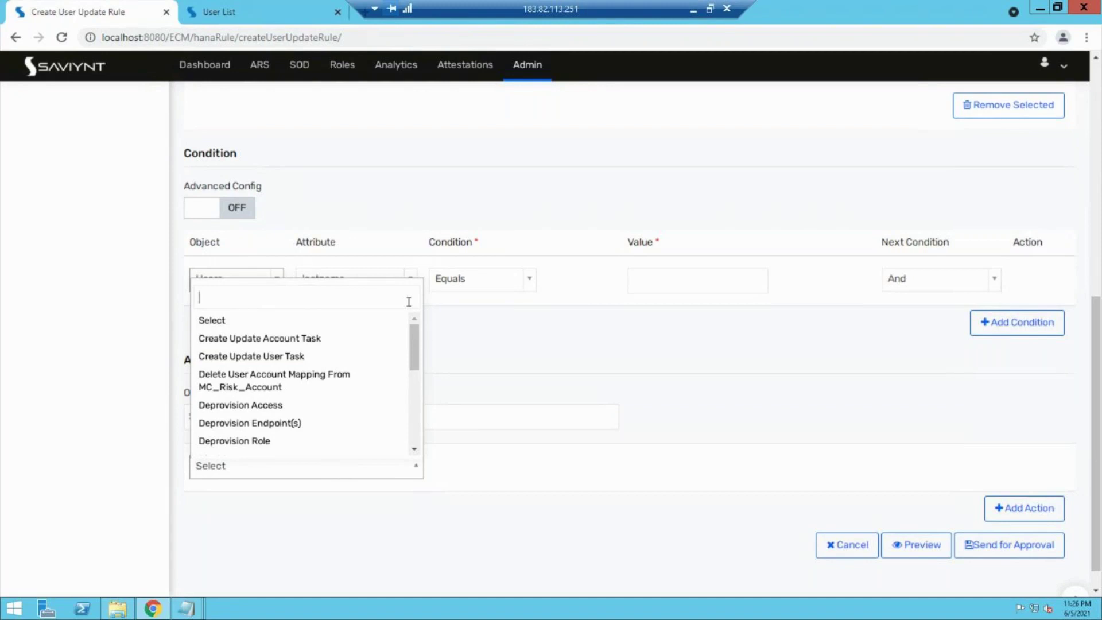
Step: Set the action to Deprovision Access on the Payrole masnagement endpoint
click(292, 422)
click(520, 469)
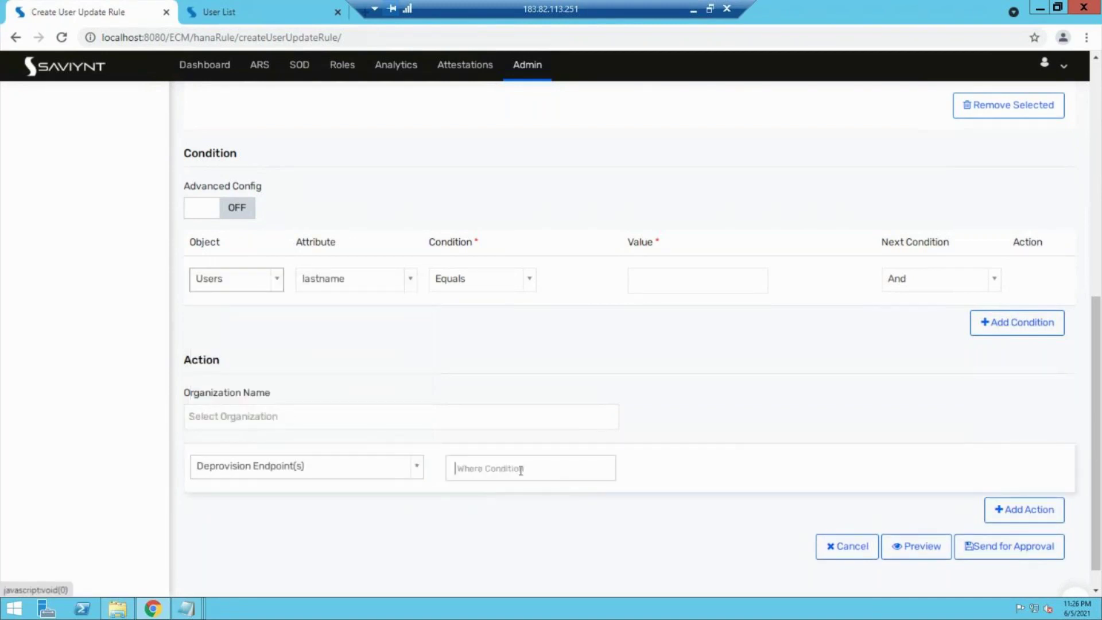
click(400, 470)
click(315, 401)
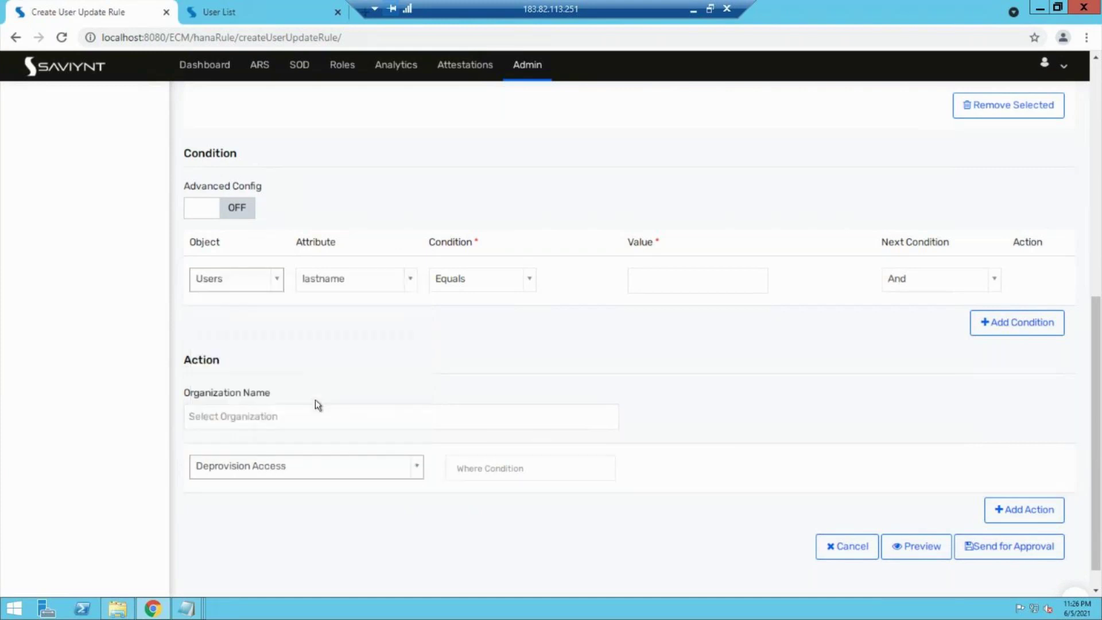
click(487, 465)
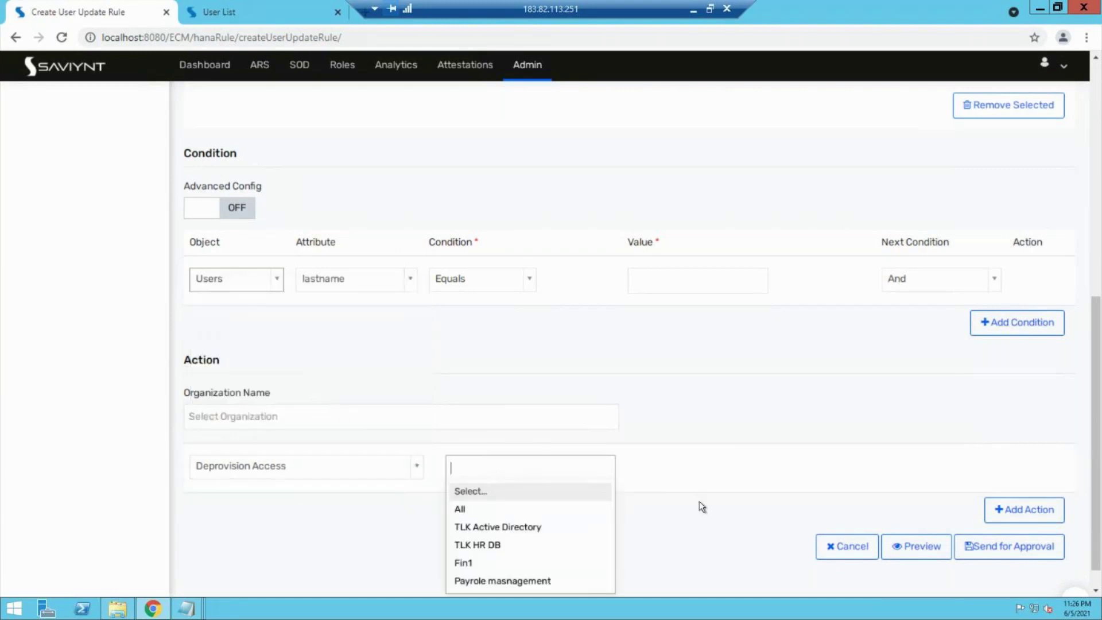
scroll(699, 500, down, 1)
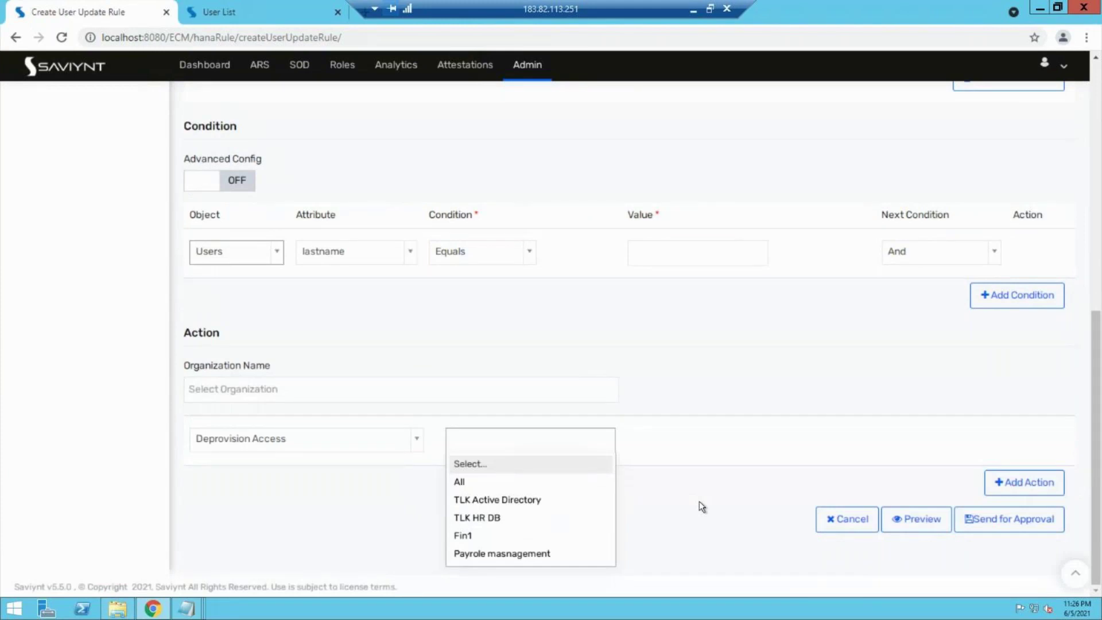
click(516, 554)
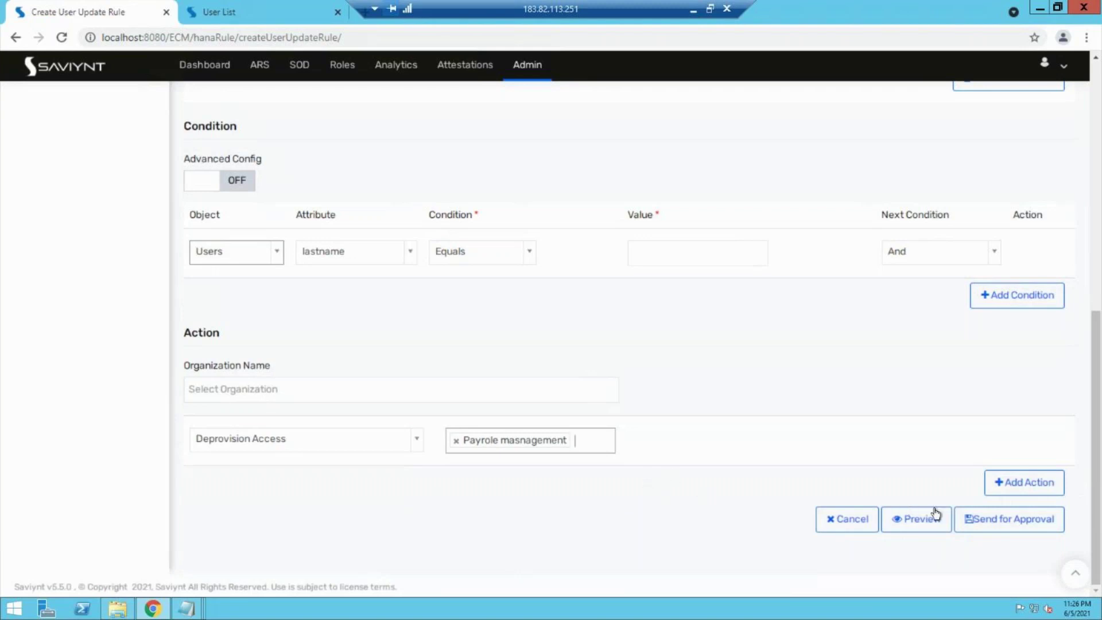
Step: Clear the mandatory-field warning, fill the condition value, and send the rule for approval
click(989, 518)
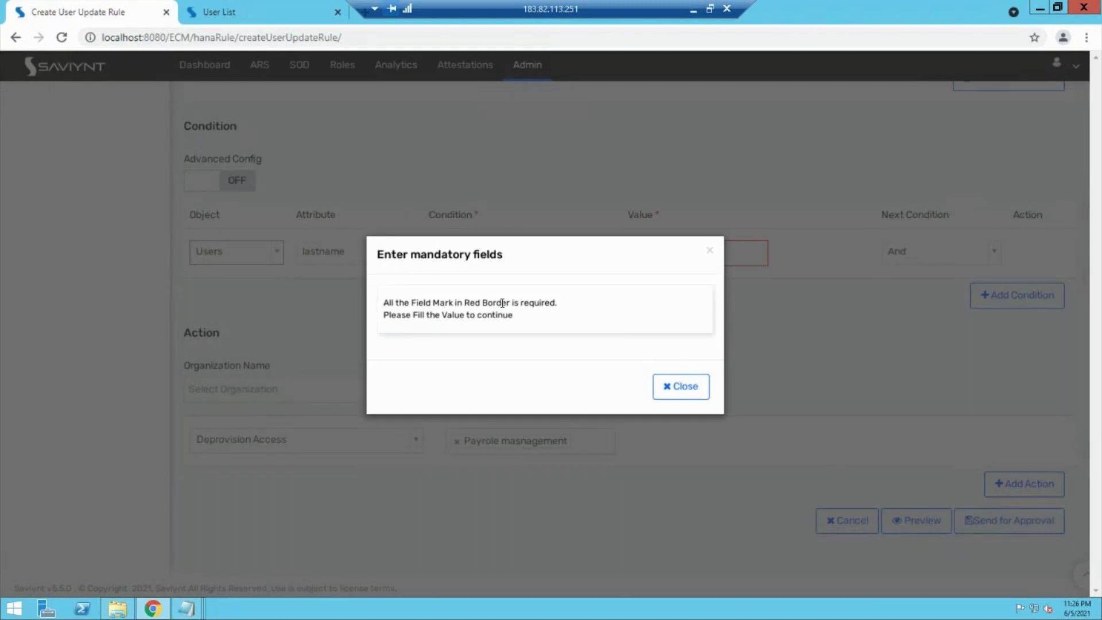
click(687, 386)
click(701, 250)
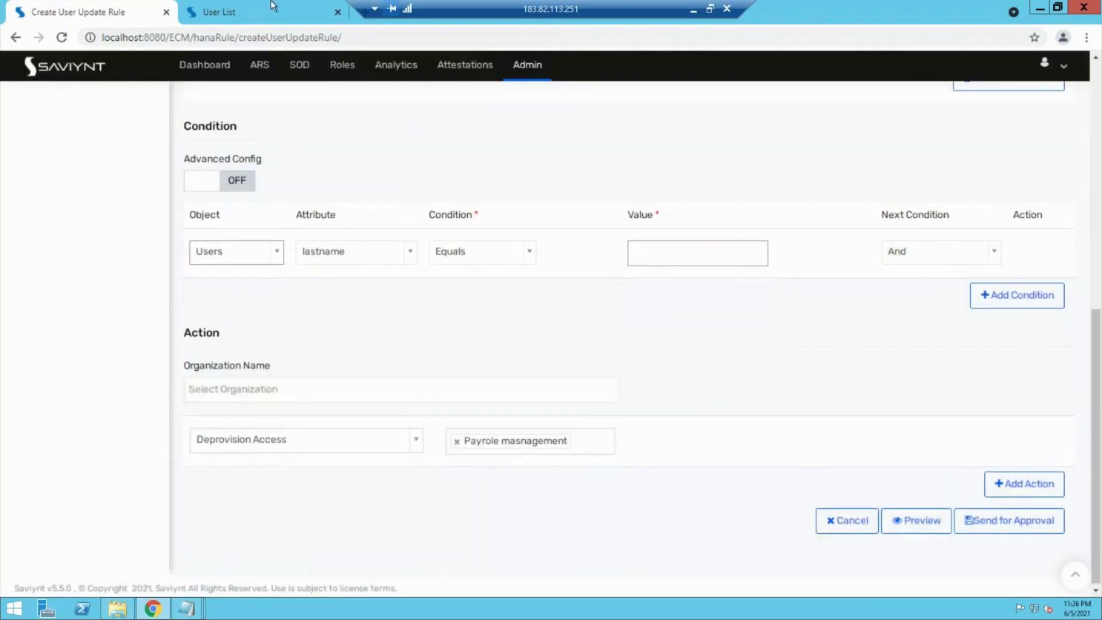
click(272, 6)
click(127, 7)
click(993, 536)
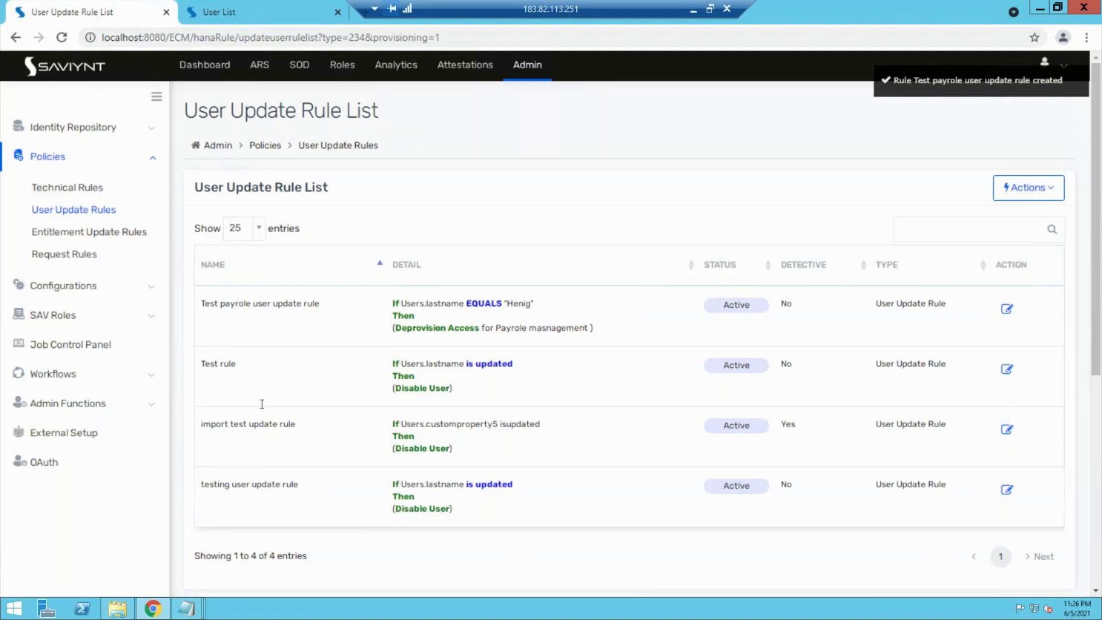
click(1007, 309)
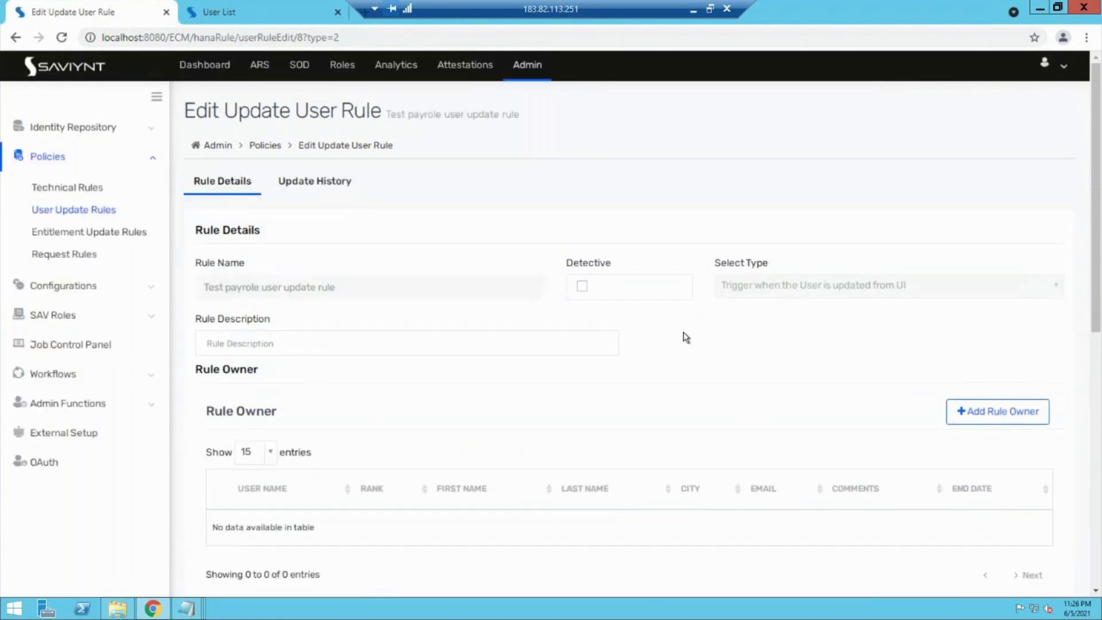
Step: Add a second condition row with its attribute set to First Name
scroll(682, 331, down, 2)
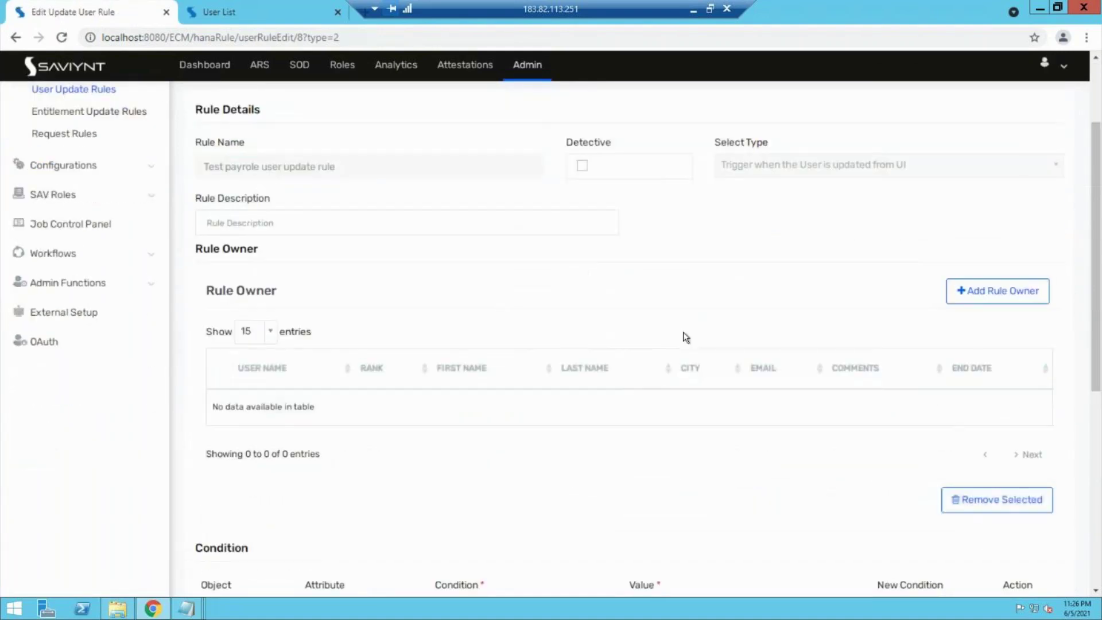
scroll(683, 333, down, 4)
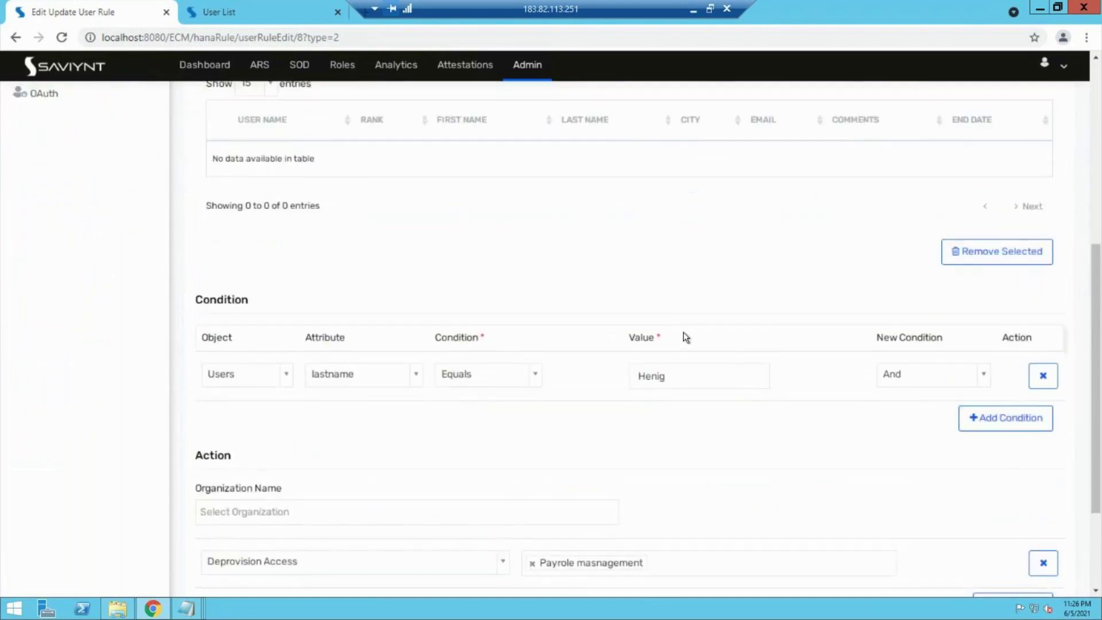
click(997, 418)
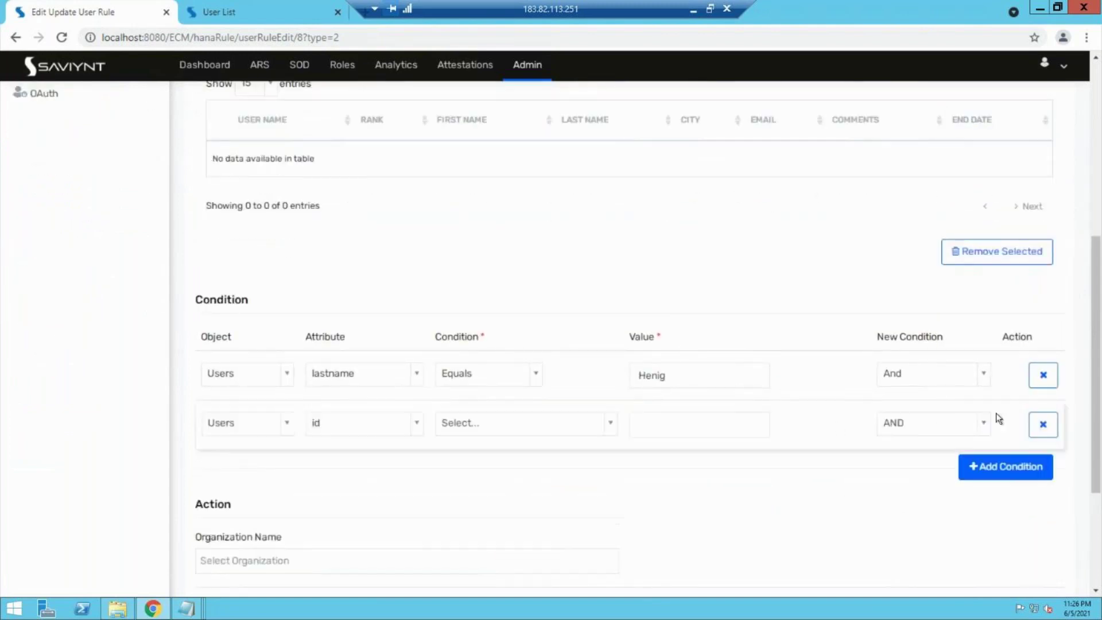
click(352, 426)
scroll(356, 385, down, 3)
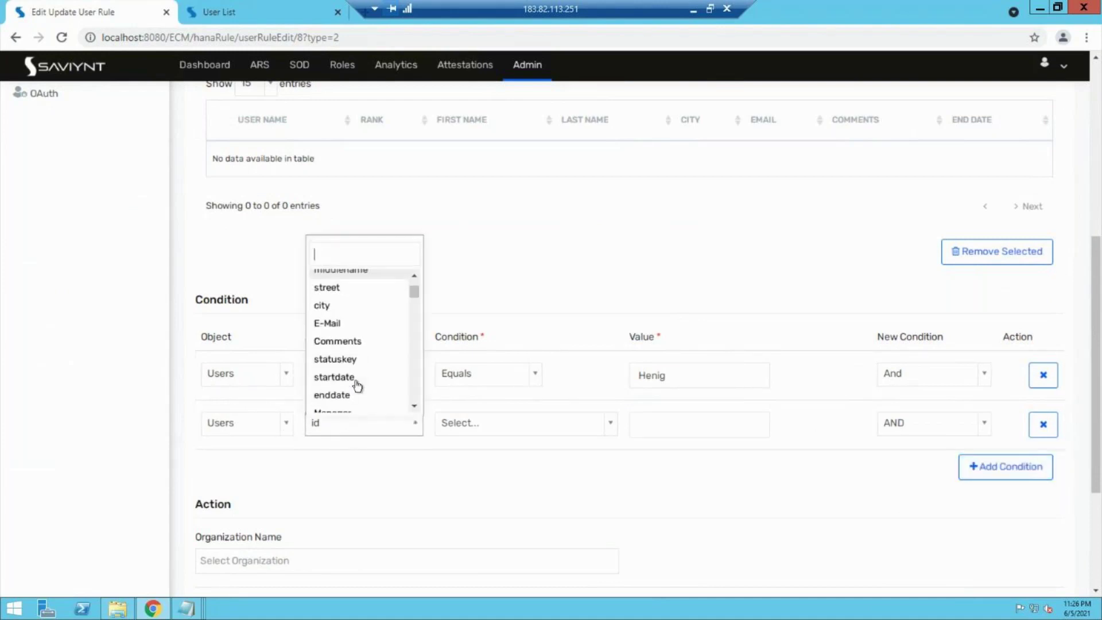
scroll(357, 385, down, 3)
scroll(356, 385, down, 4)
click(266, 11)
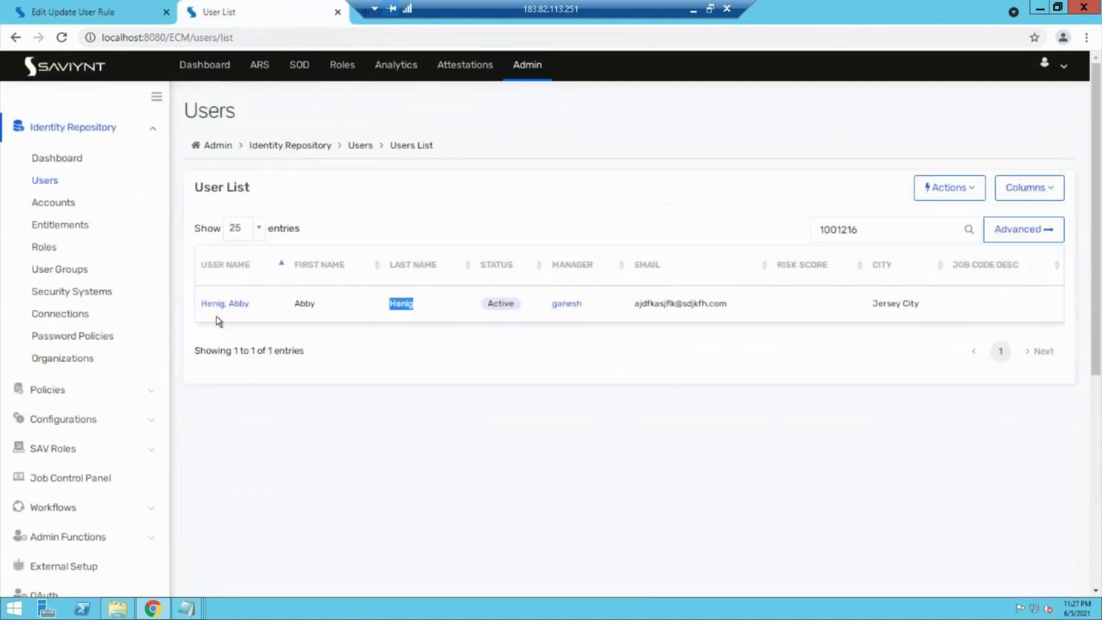
click(101, 10)
drag(415, 303, 413, 283)
click(336, 350)
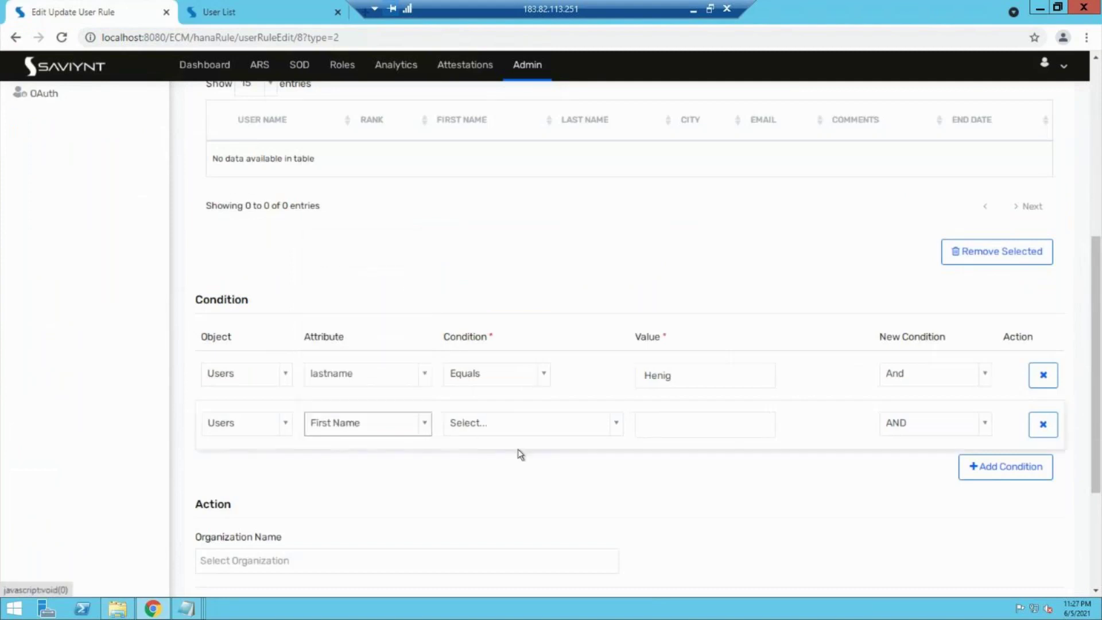
Step: Make the second condition Is Updated and send the revised rule for approval
click(546, 427)
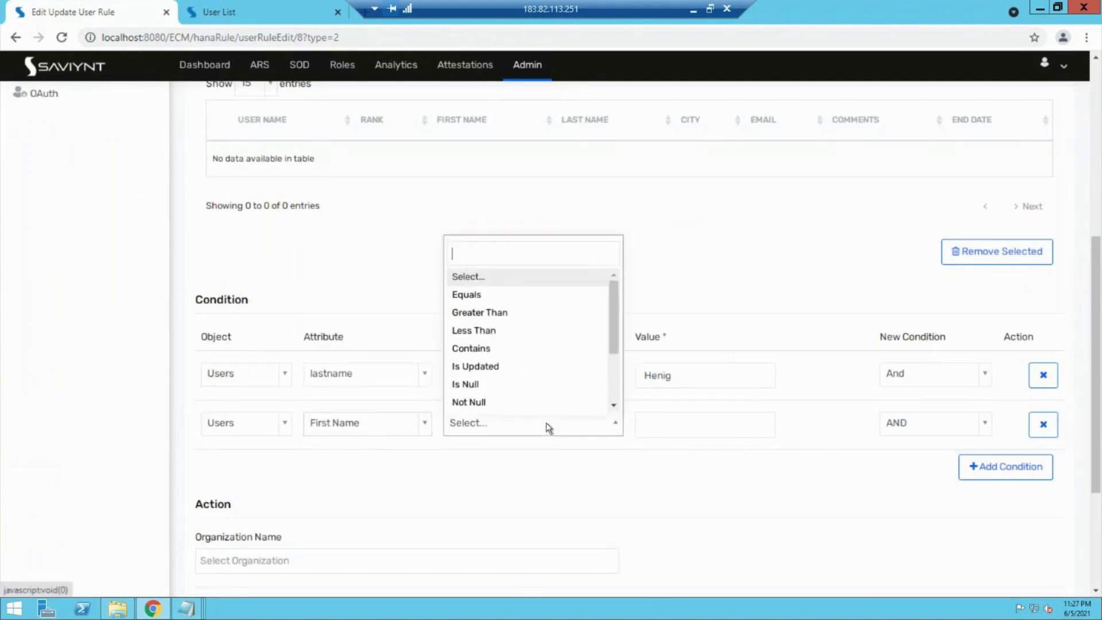
click(502, 366)
click(577, 504)
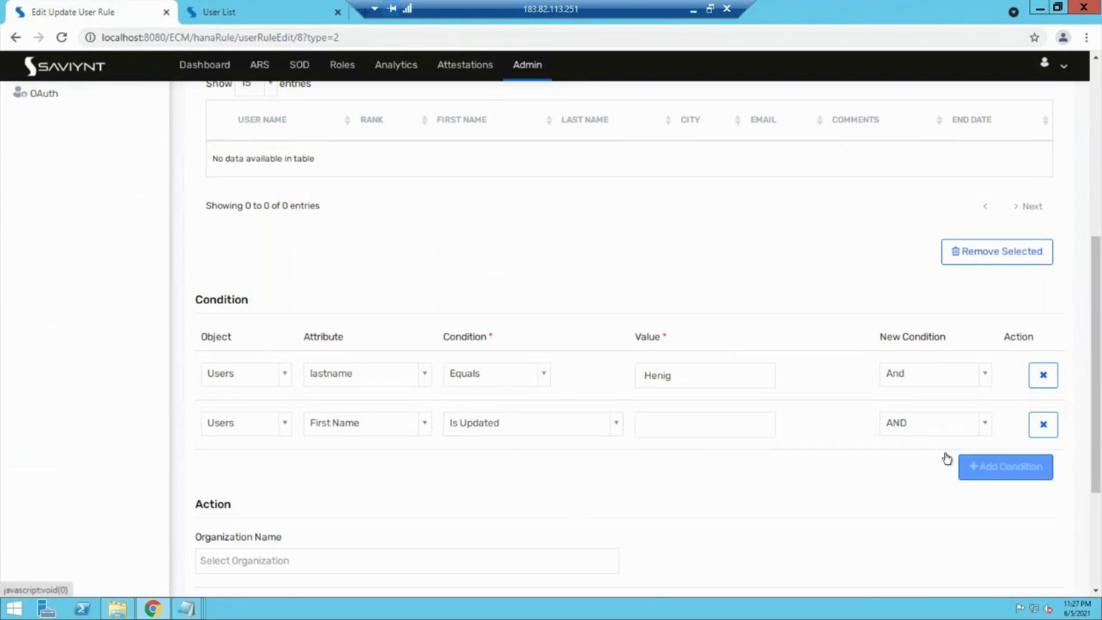
scroll(807, 490, down, 3)
click(990, 505)
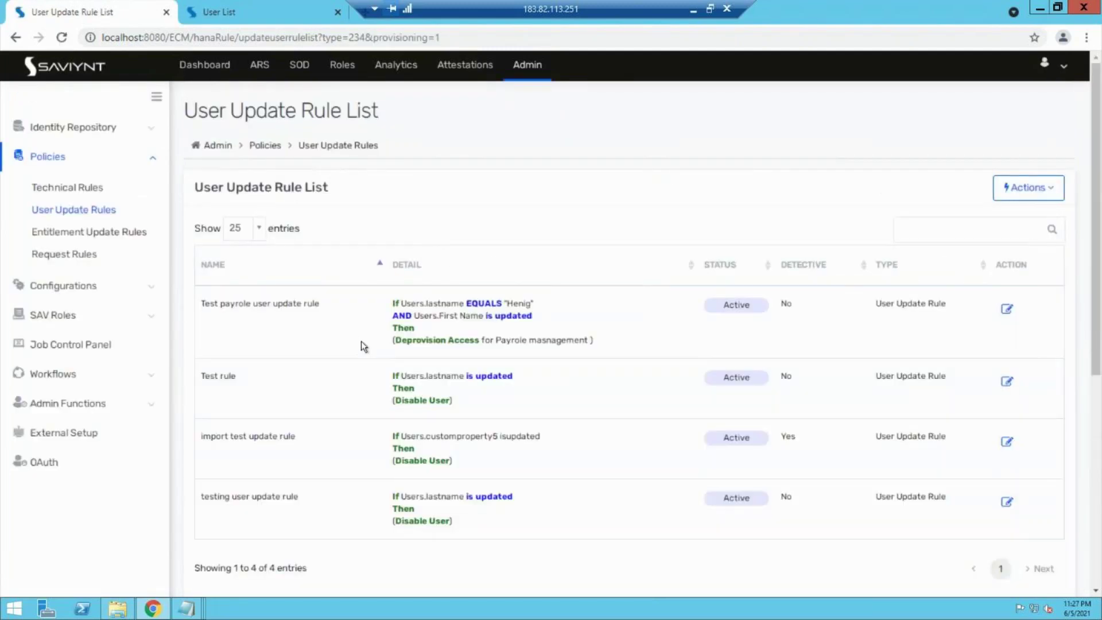
Step: Reopen the payroll user update rule to review its settings
click(1010, 308)
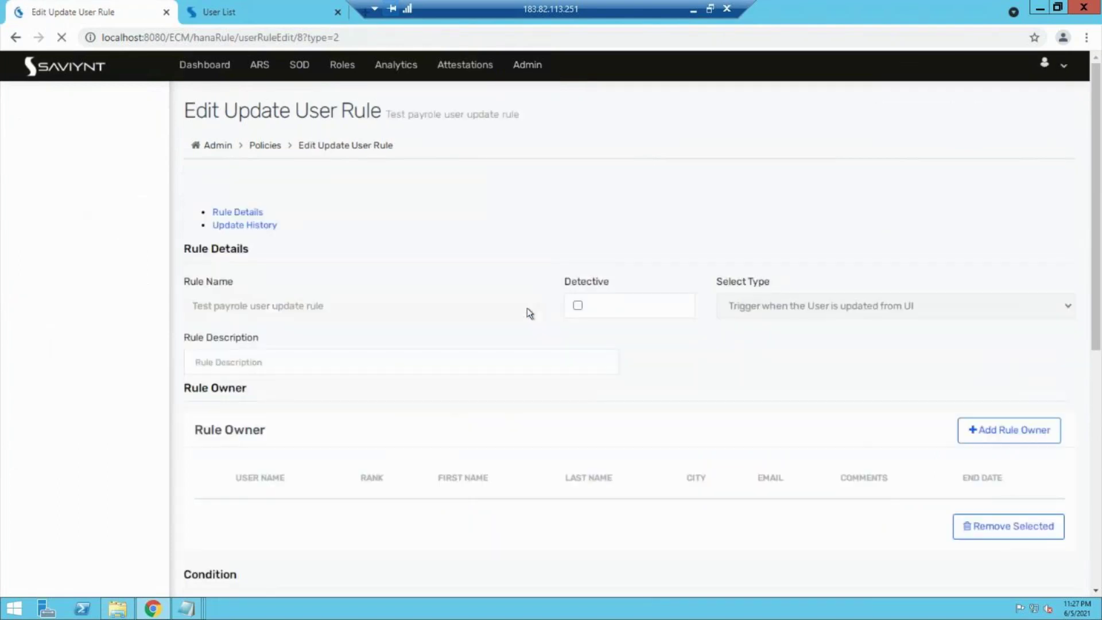
scroll(330, 551, down, 6)
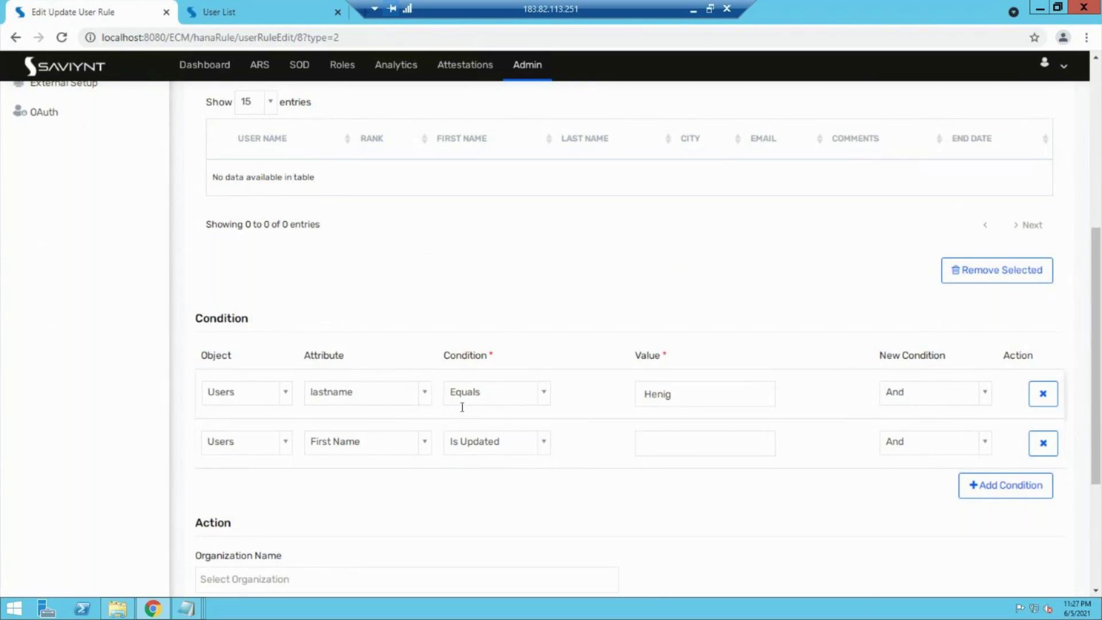
scroll(462, 407, up, 3)
Step: In the User List, add a 'y' to the test user's first name and update the record
click(297, 8)
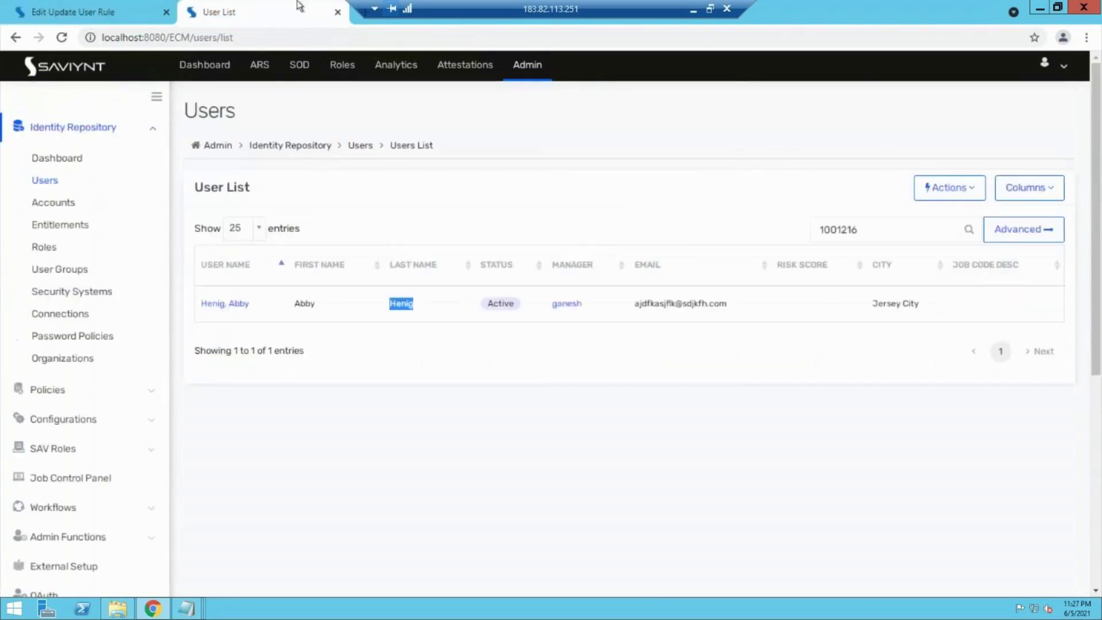
click(227, 304)
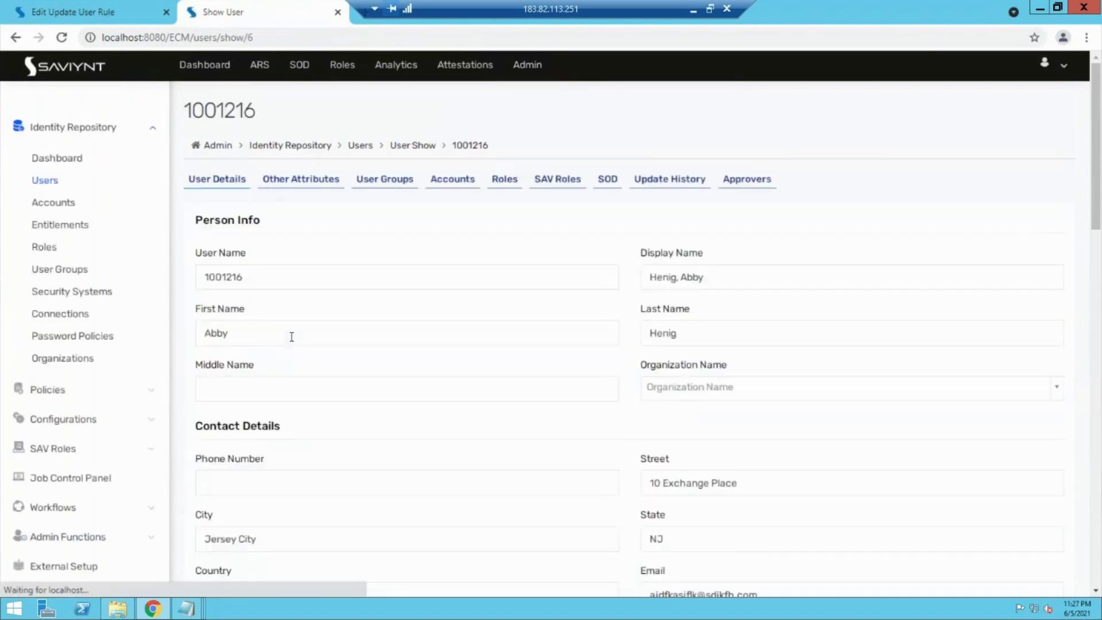
click(271, 341)
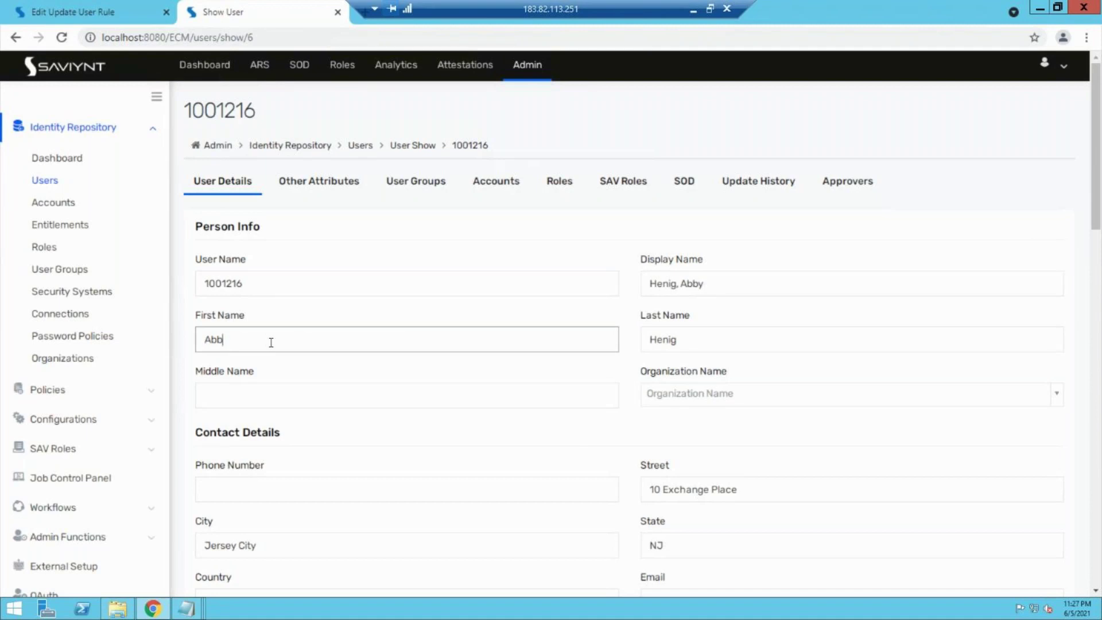
text(y)
scroll(426, 411, down, 10)
scroll(428, 411, down, 5)
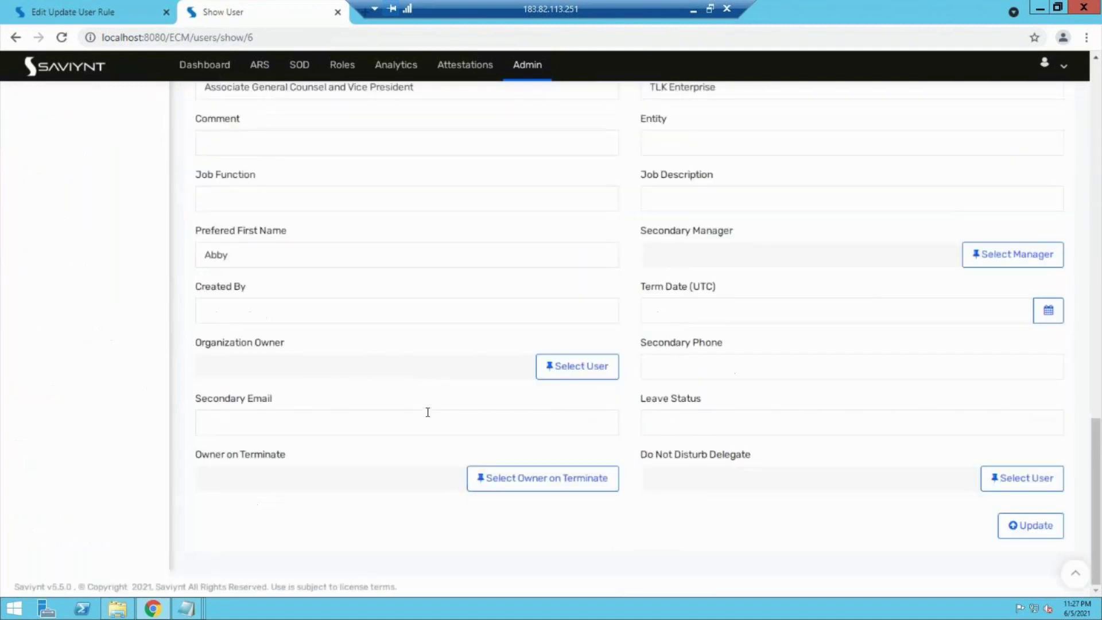
click(1025, 536)
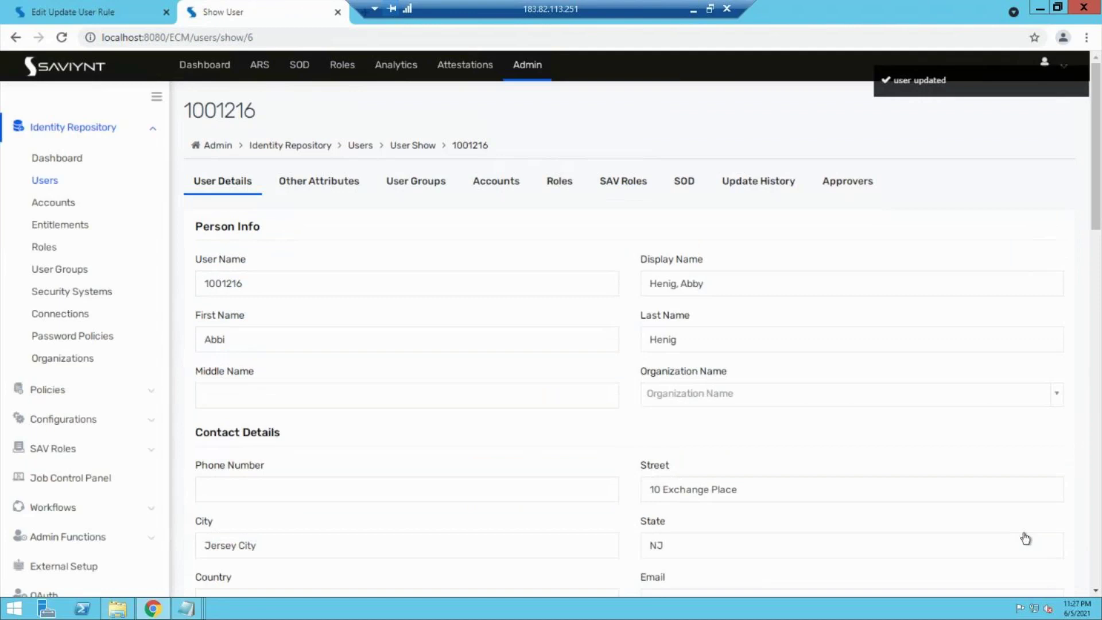
Step: Check the latest FIRSTNAME entry in Update History, which credits Test payrole user update rule
click(756, 189)
scroll(648, 274, down, 2)
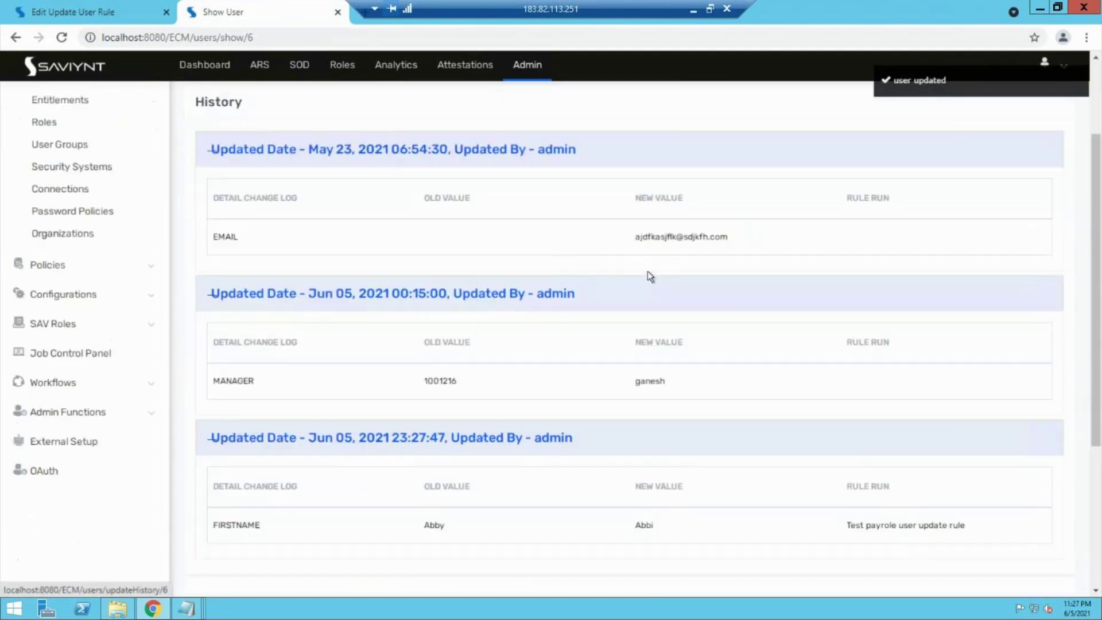
scroll(647, 271, down, 3)
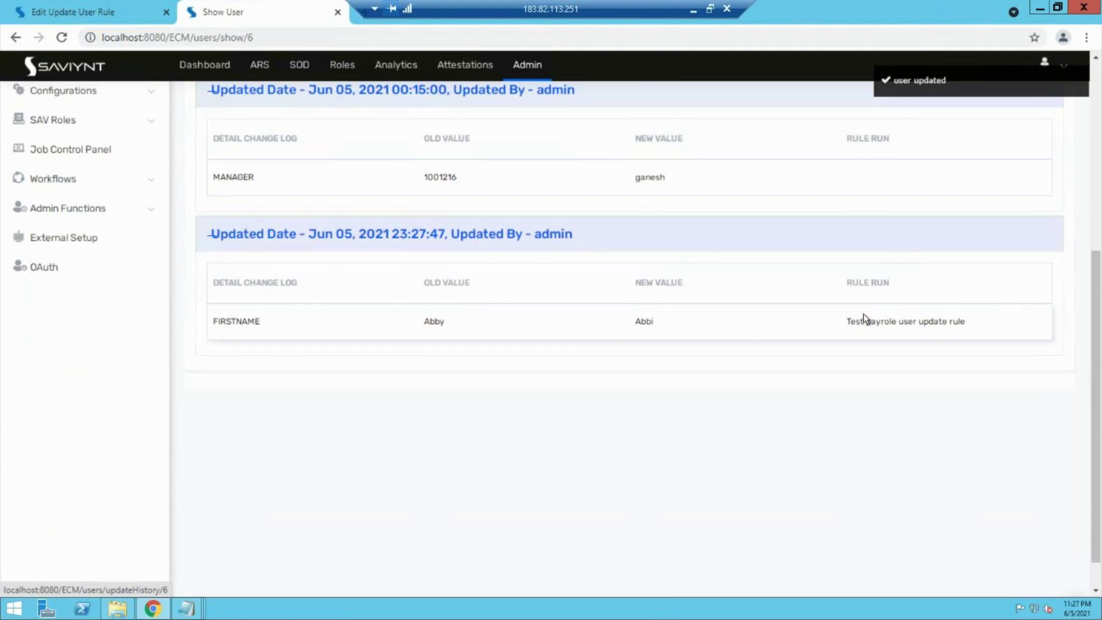
drag(848, 323, 974, 330)
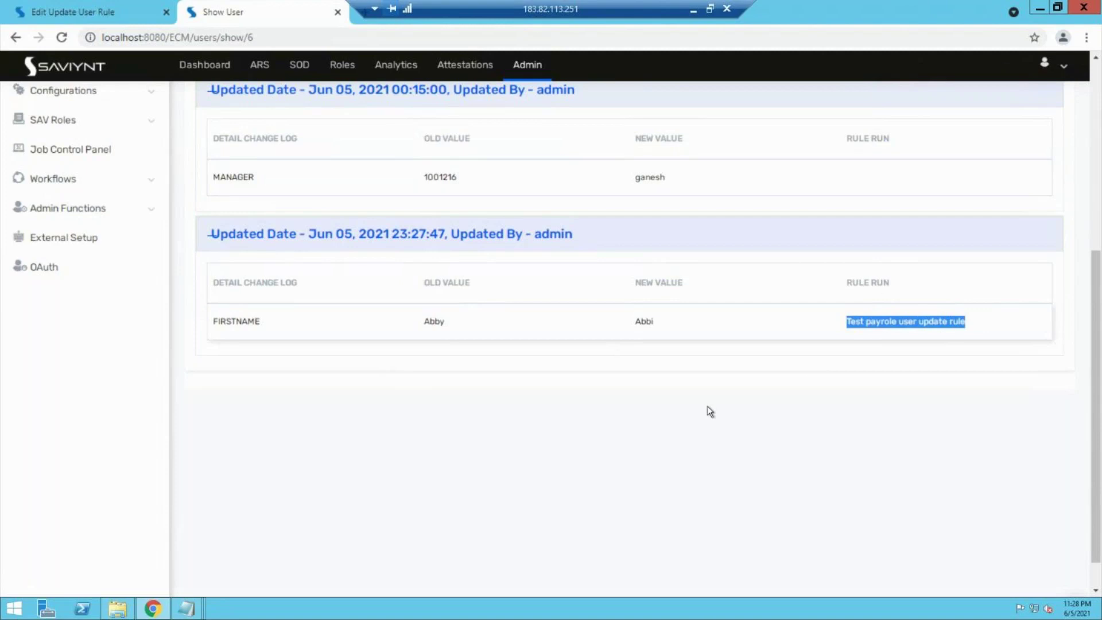
scroll(700, 405, up, 1)
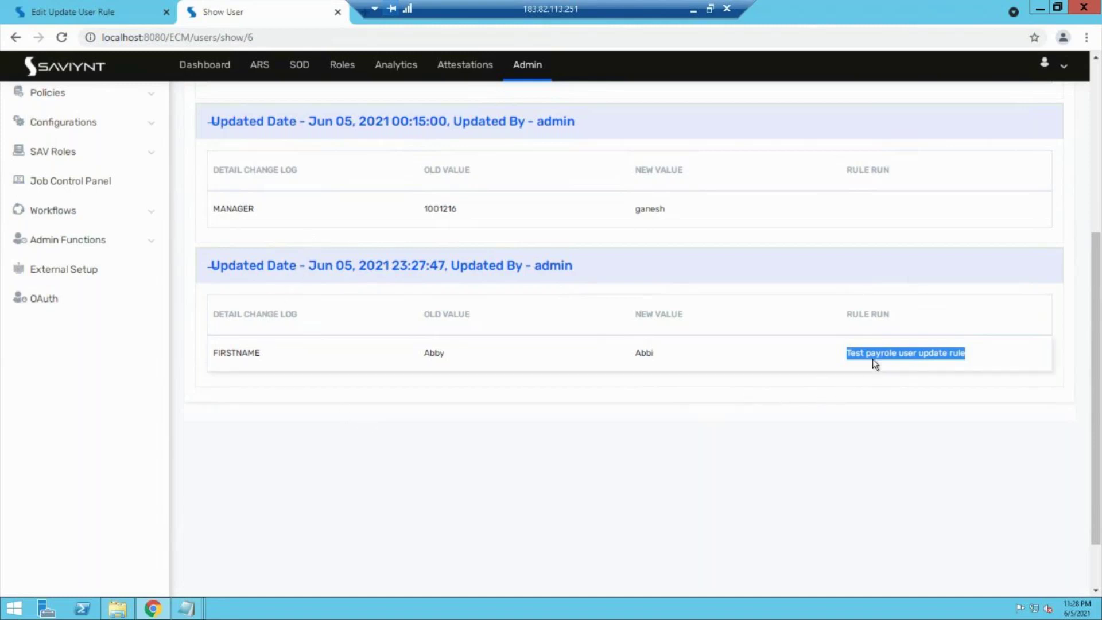
scroll(872, 359, up, 5)
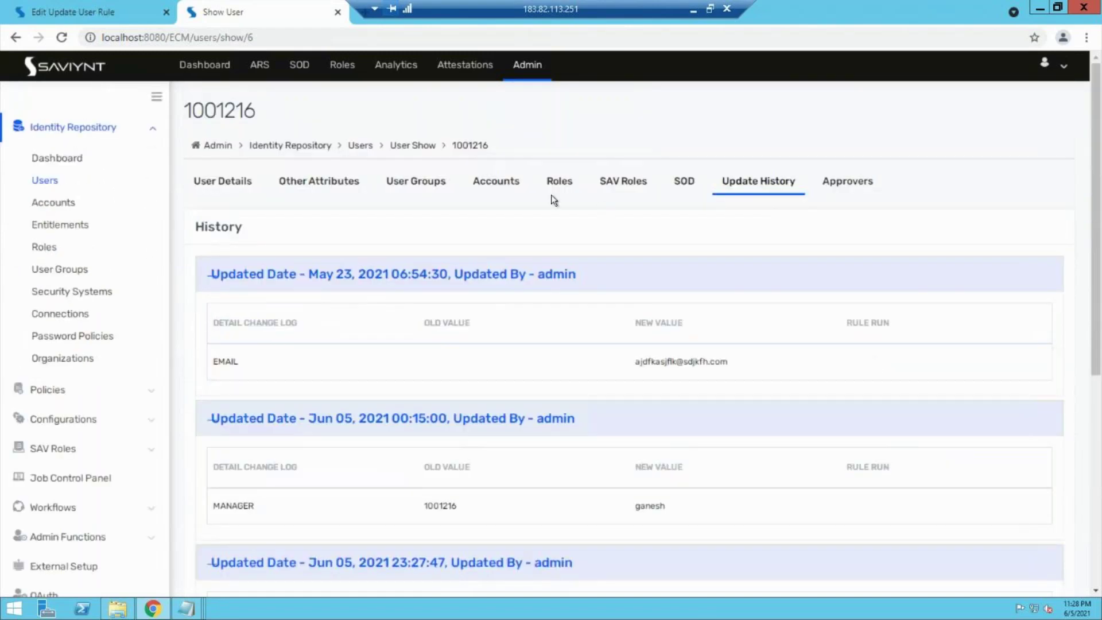
Step: View the user's accounts, including Payrole masnagement, then go to the ARS Request Home
click(96, 6)
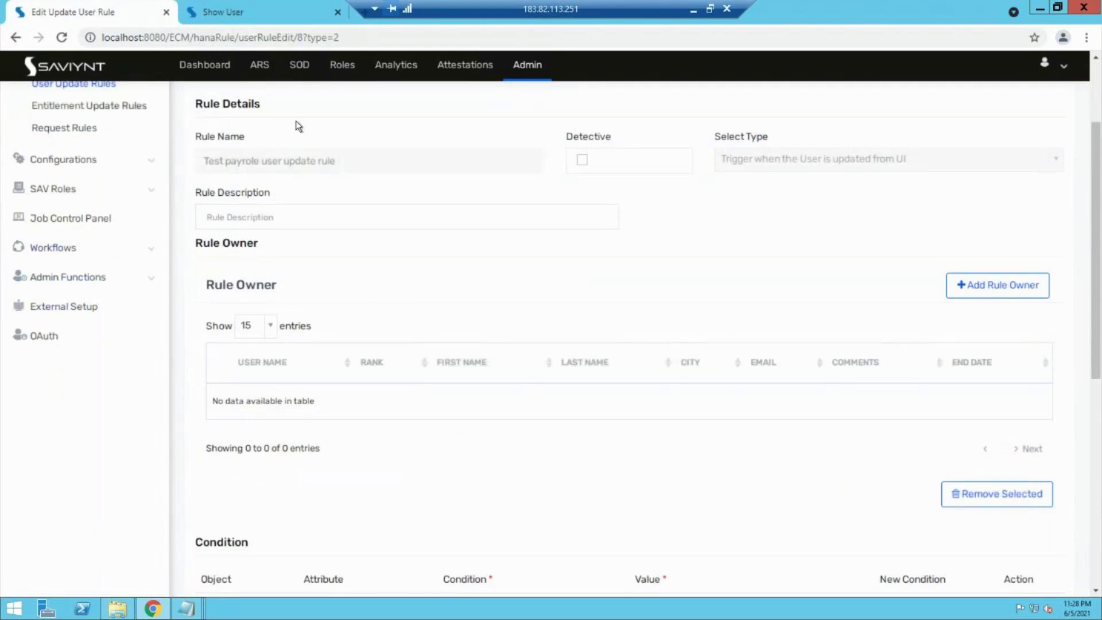
click(241, 10)
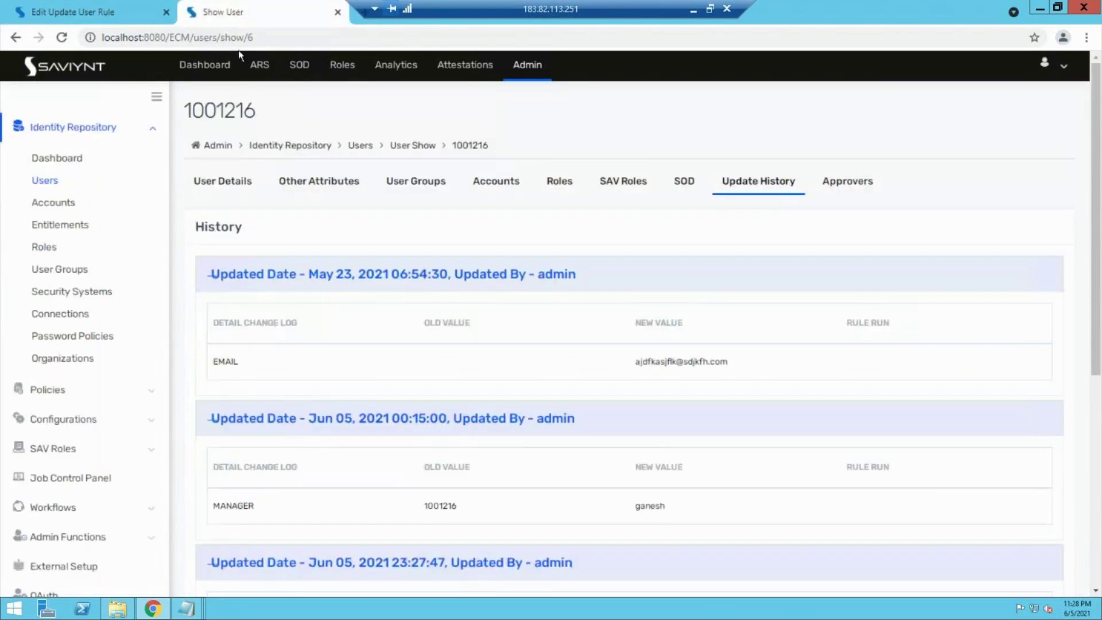
click(502, 180)
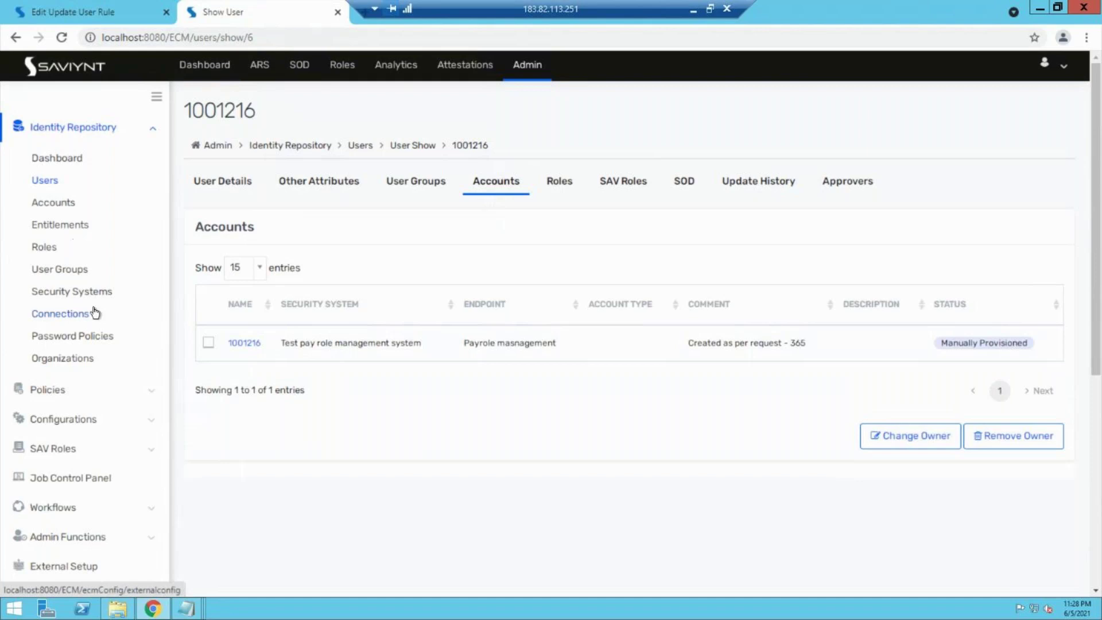
click(258, 65)
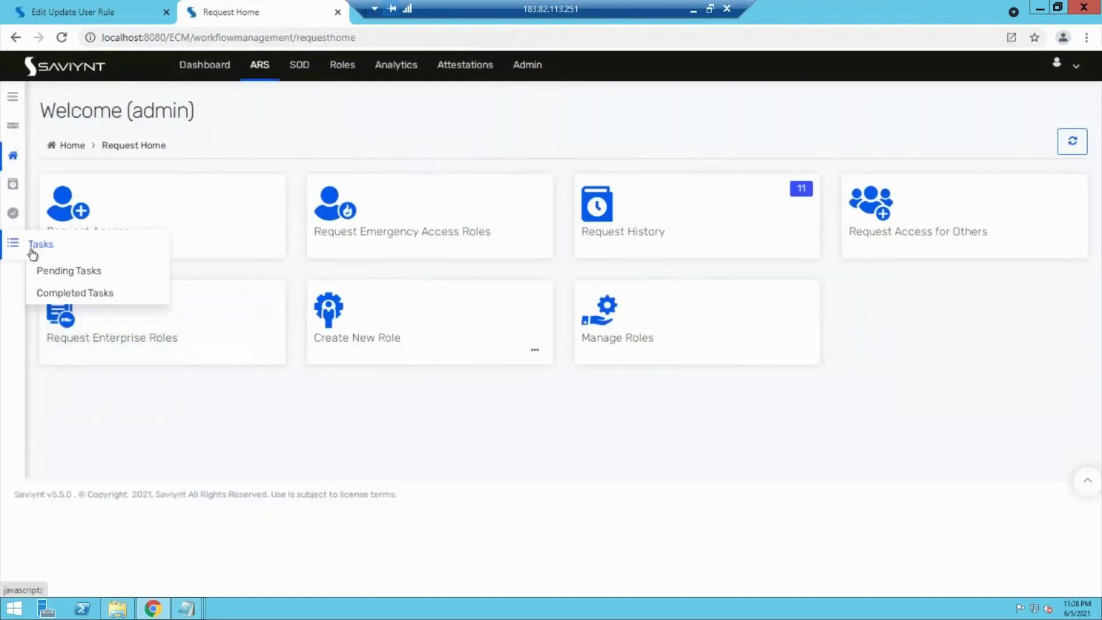
Step: Sort Pending Tasks by Creation Date descending to reveal Remove Access task 22 for Payrole masnagement
click(52, 271)
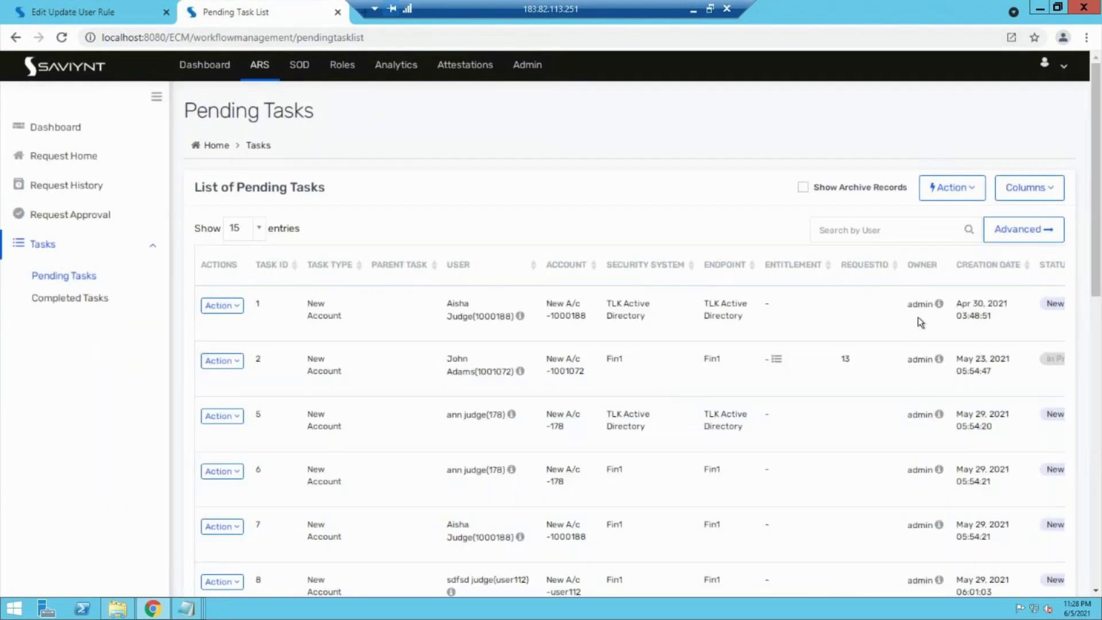
scroll(937, 315, right, 2)
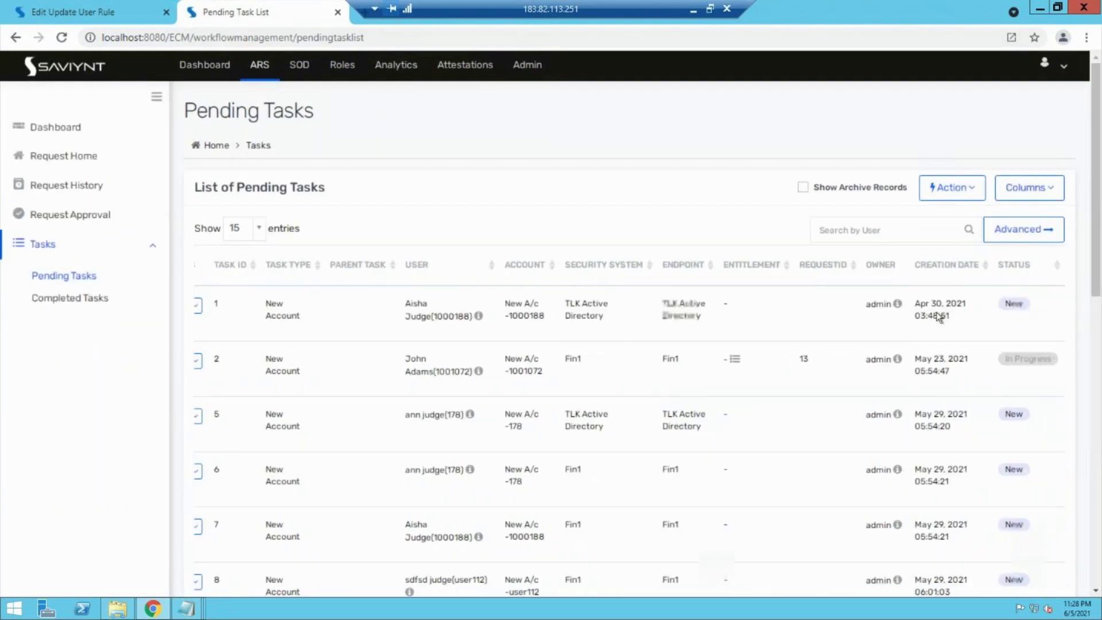
scroll(941, 309, right, 2)
click(964, 265)
click(964, 265)
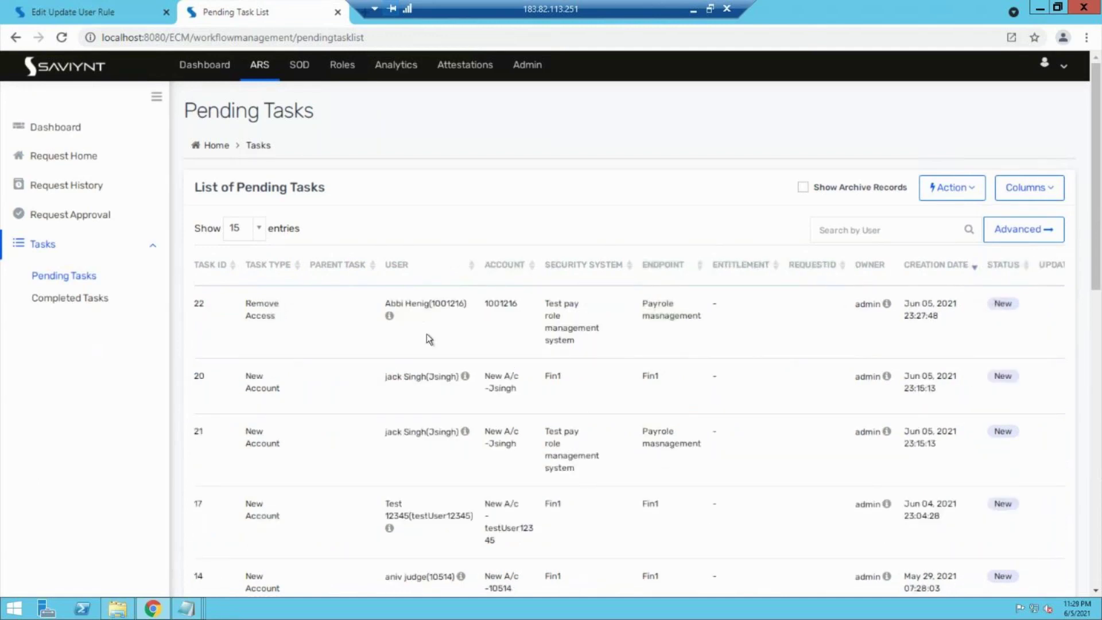
scroll(304, 336, left, 4)
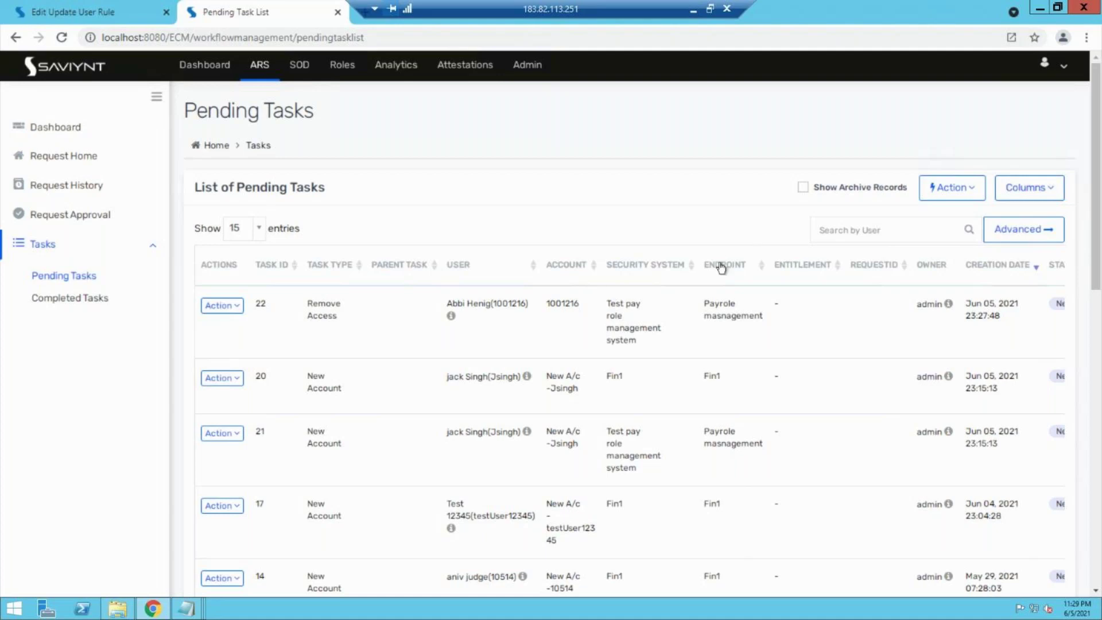
click(47, 6)
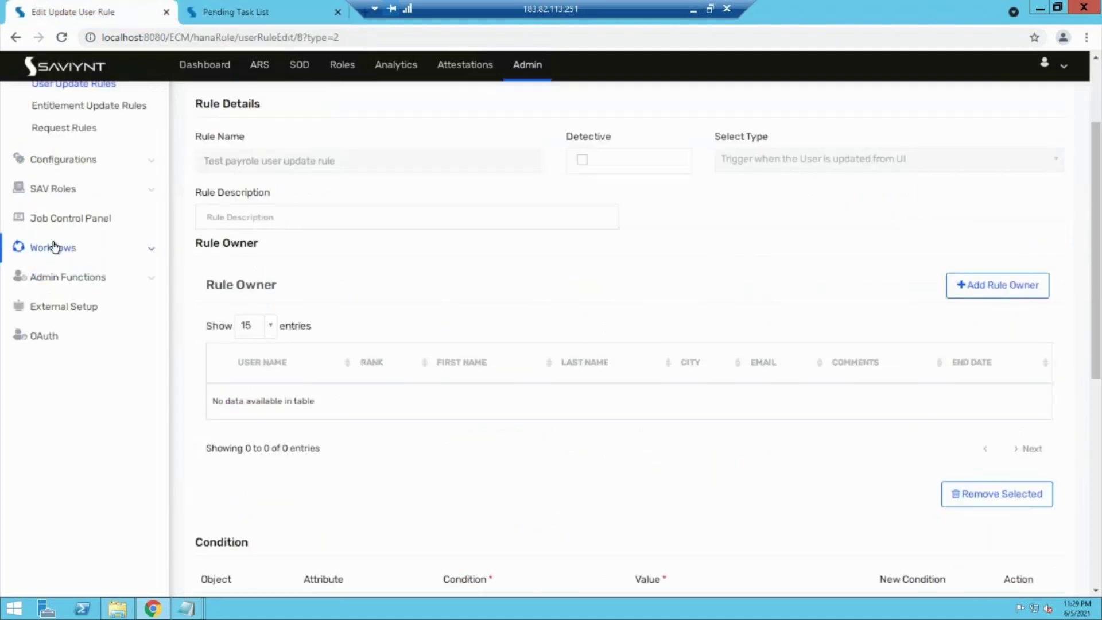
Step: Reopen the Test payrole user update rule from the user update rule list
scroll(54, 246, up, 2)
click(83, 218)
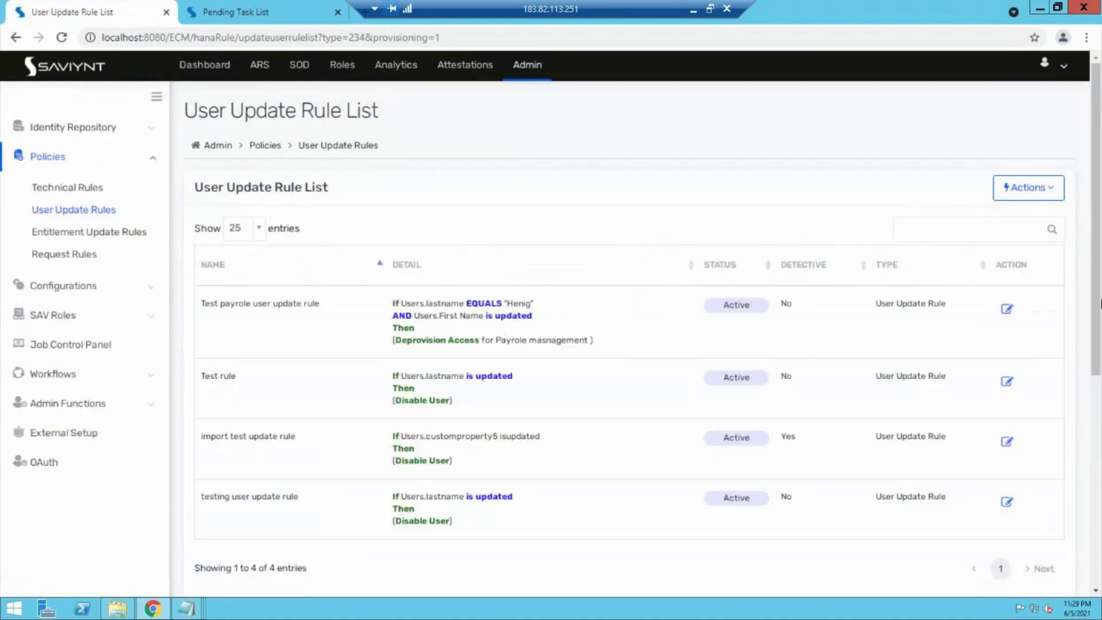
click(1004, 311)
Step: Add Disable User Accounts as the rule's second action, then start a new box in Paint
scroll(823, 385, down, 10)
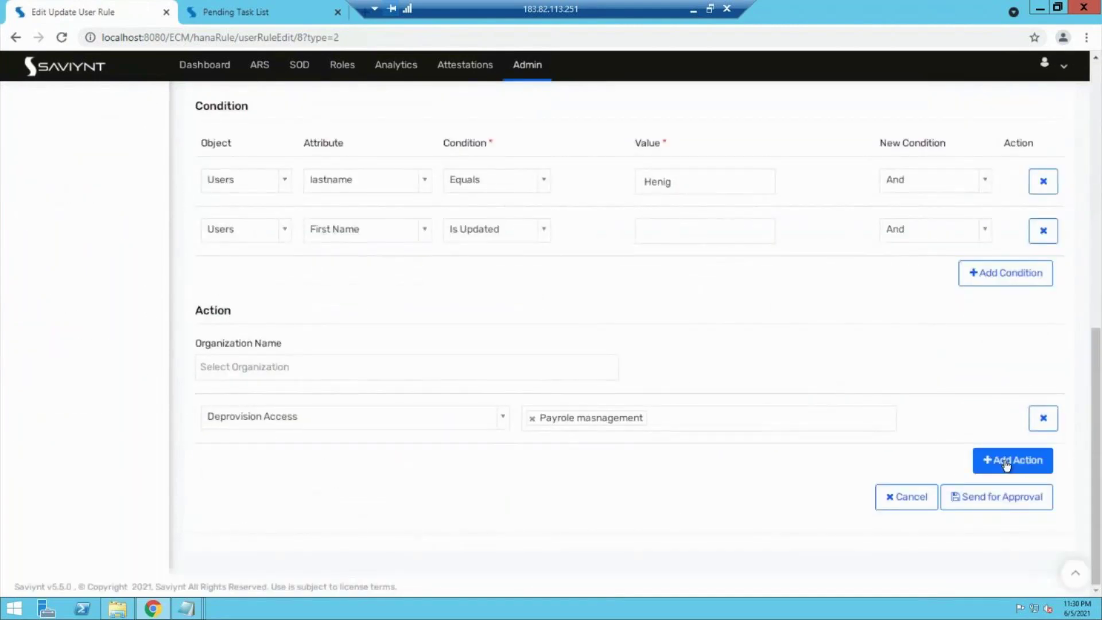
click(1004, 460)
click(334, 470)
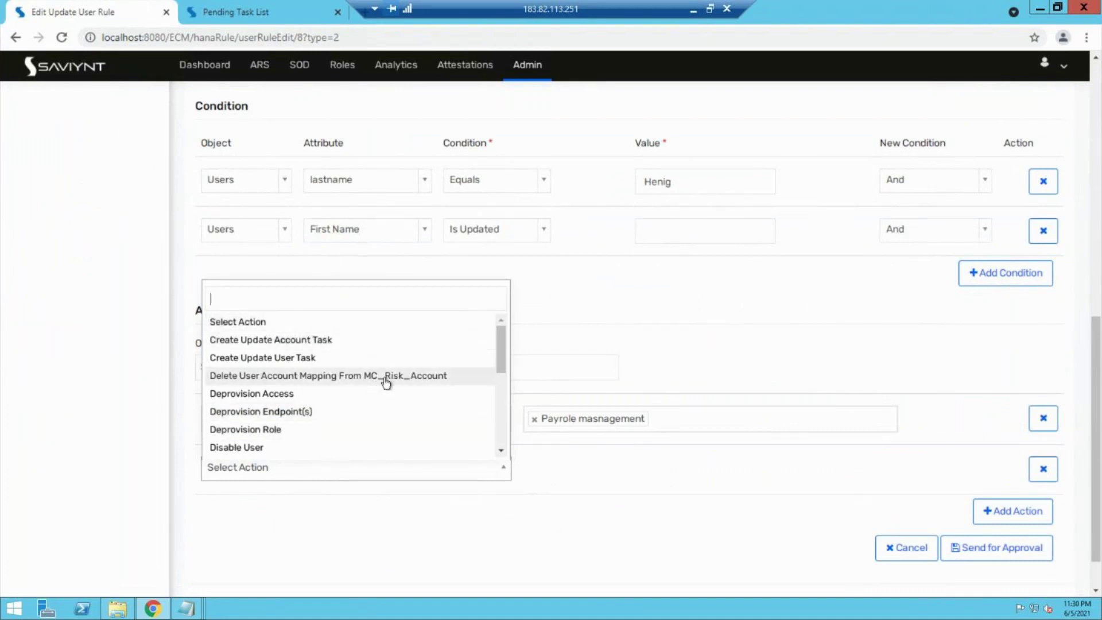
text(fd)
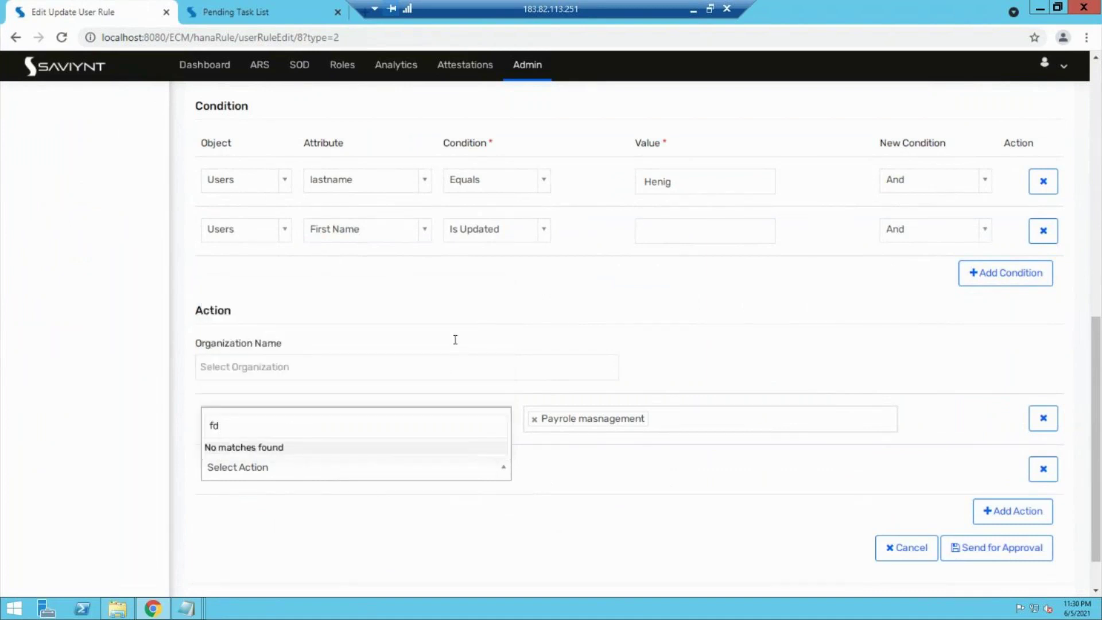
key(BackSpace)
key(BackSpace)
text(dis)
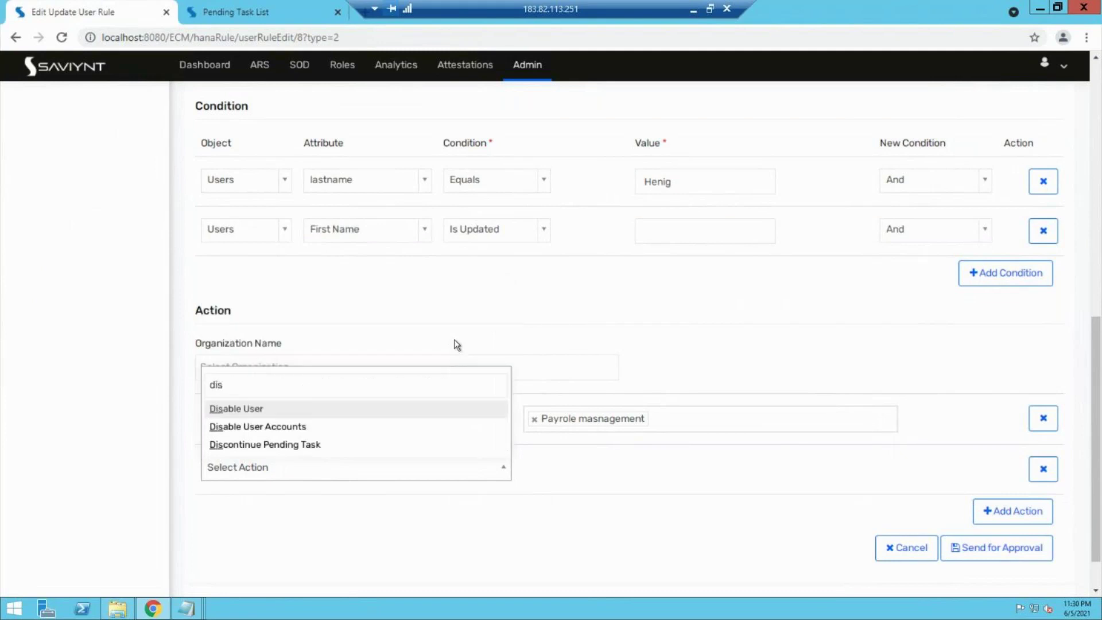
click(278, 430)
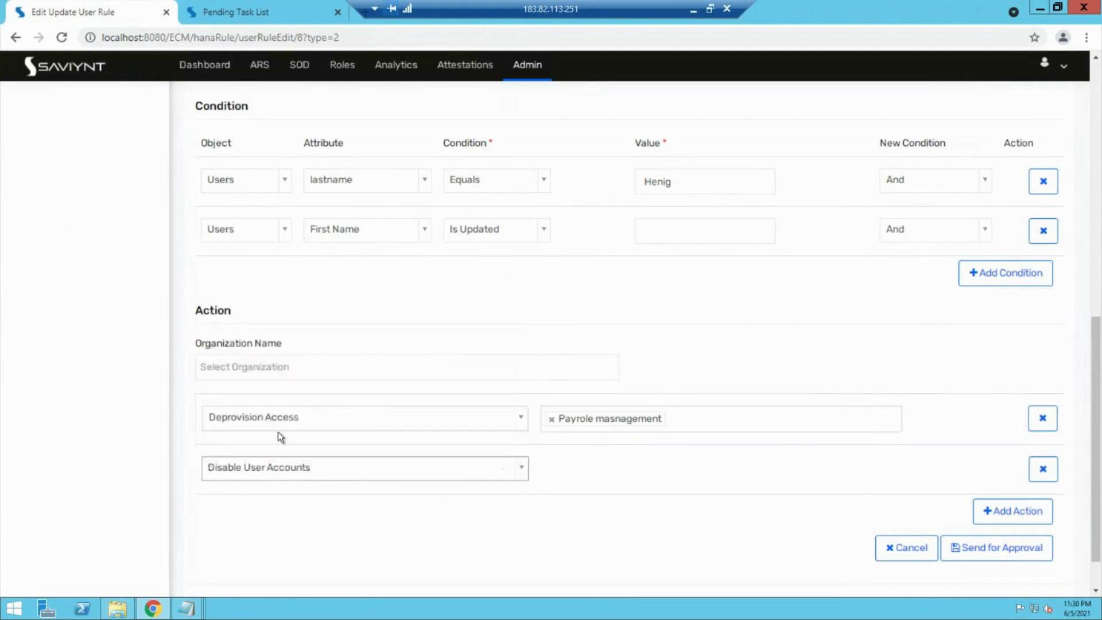
click(442, 472)
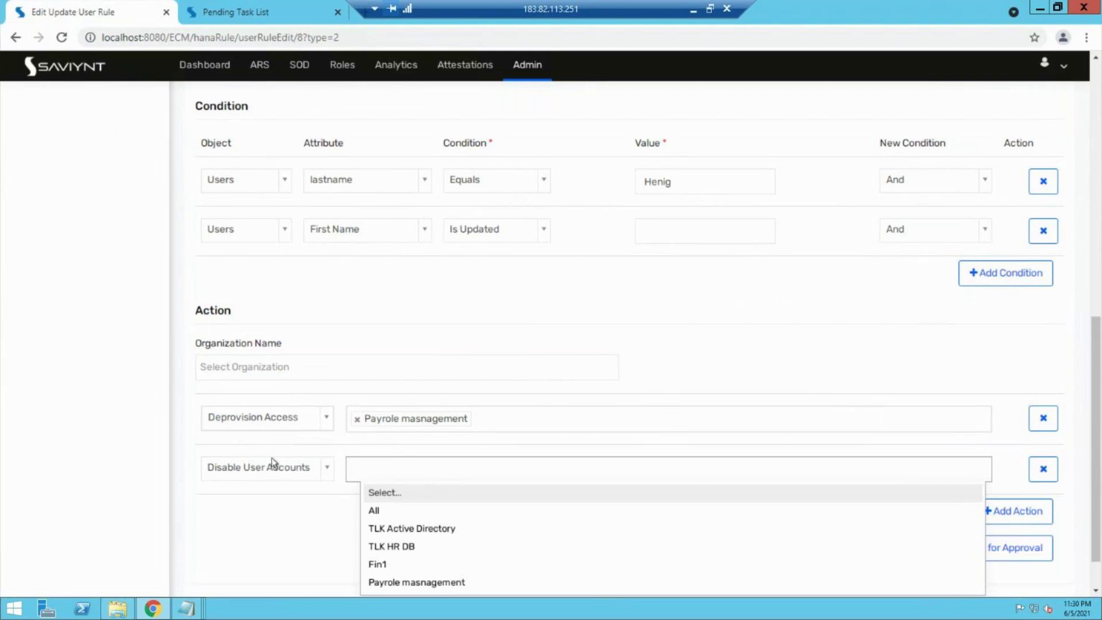
click(693, 8)
mouse_move(436, 341)
mouse_down()
mouse_move(436, 395)
mouse_move(507, 382)
mouse_move(504, 328)
mouse_move(432, 341)
mouse_move(488, 354)
mouse_move(496, 368)
mouse_move(451, 381)
mouse_move(450, 362)
mouse_up()
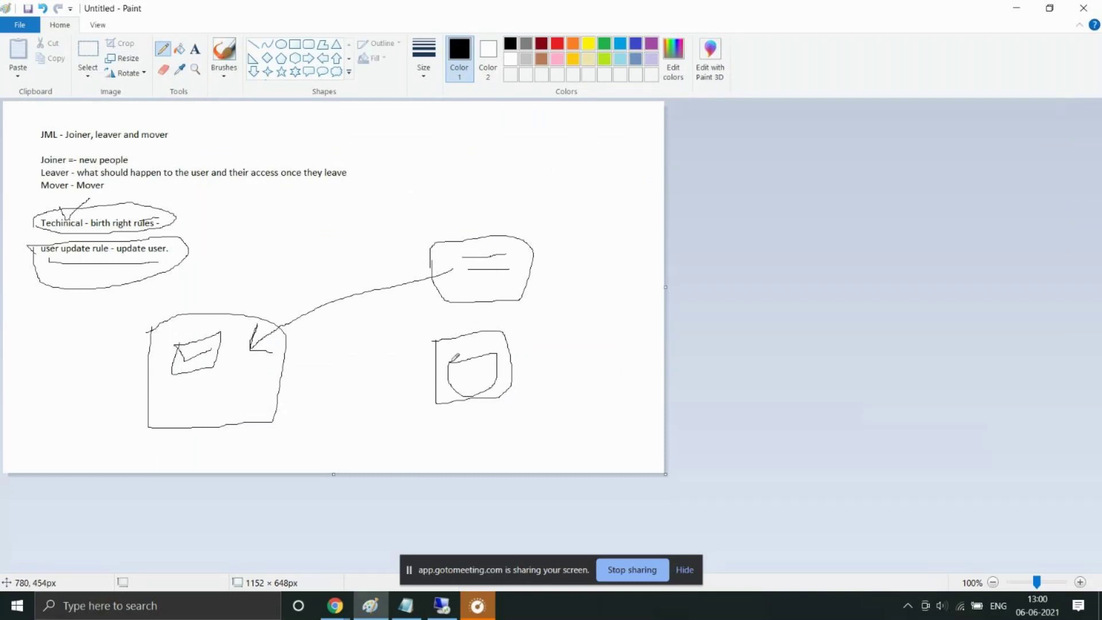
Step: Draw two lines linking the large left box to the new lower-right box
mouse_move(227, 371)
mouse_down()
mouse_move(495, 378)
mouse_move(474, 384)
mouse_up()
mouse_move(221, 367)
mouse_down()
mouse_move(462, 345)
mouse_move(443, 339)
mouse_move(466, 349)
mouse_move(456, 355)
mouse_up()
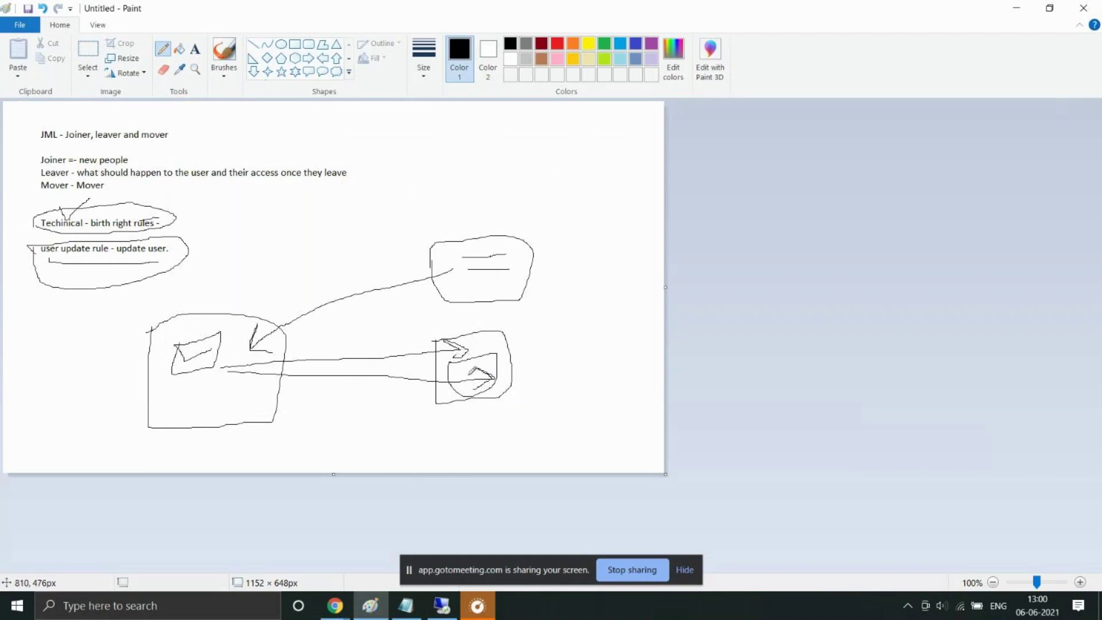
click(1011, 7)
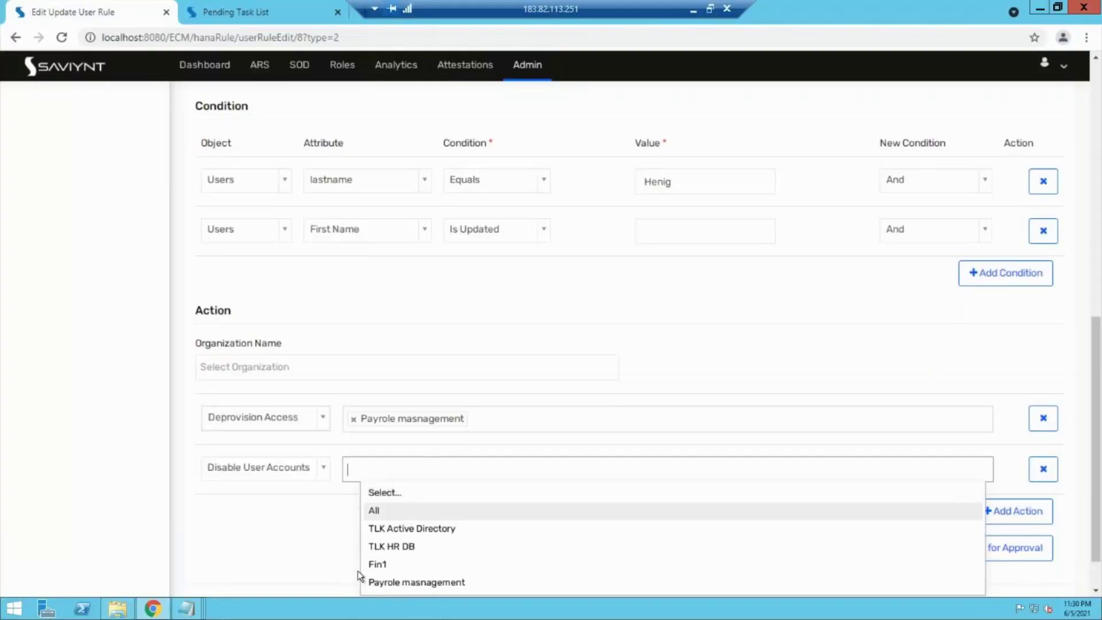
Step: Target Payrole masnagement for Disable User Accounts and send the rule for approval
click(390, 582)
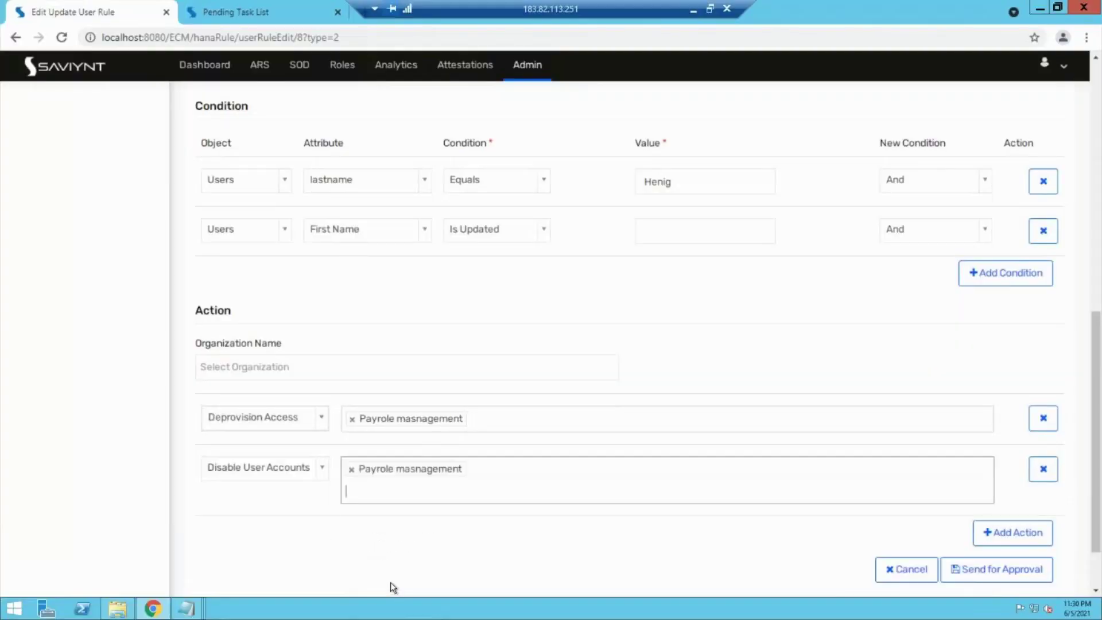
click(973, 555)
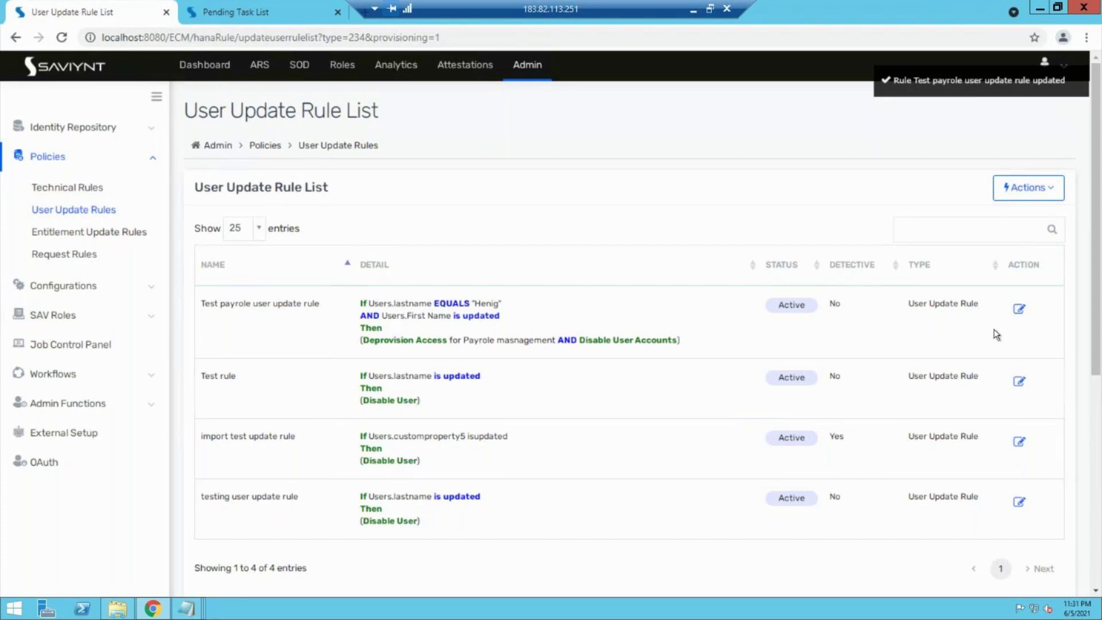
click(1023, 308)
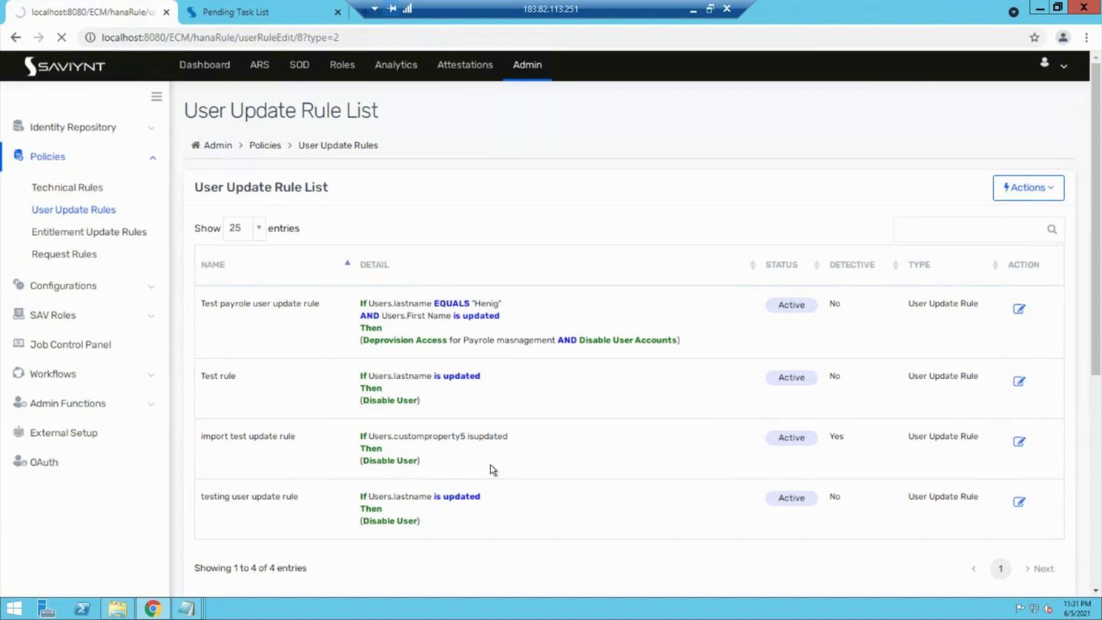
Step: Change the first condition's joiner from And to OR and resubmit the payroll rule
scroll(618, 497, down, 5)
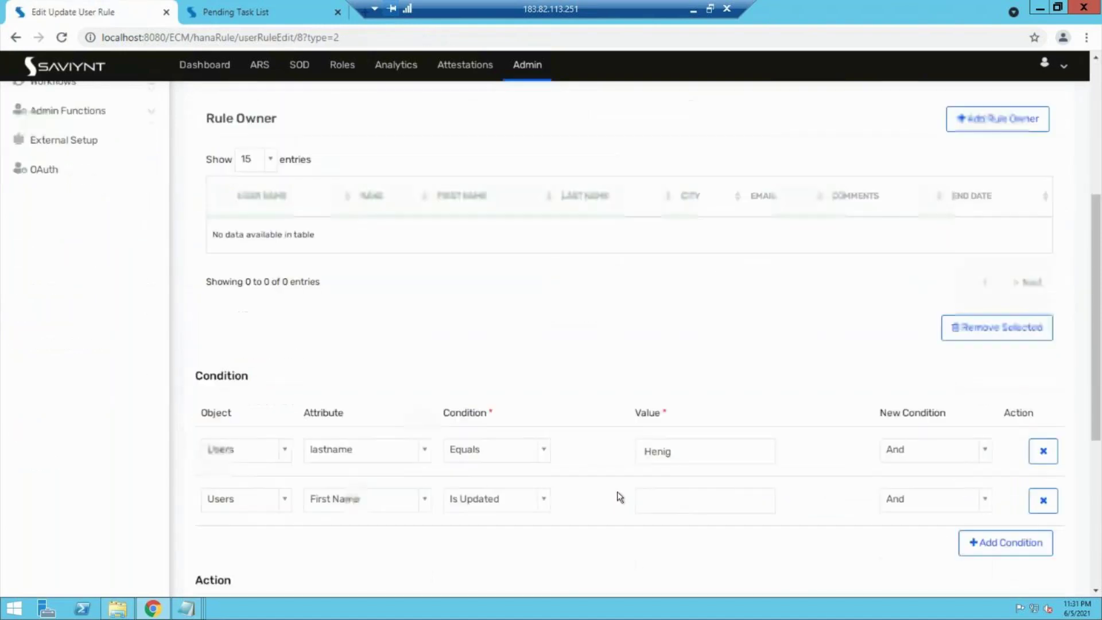
scroll(619, 497, down, 1)
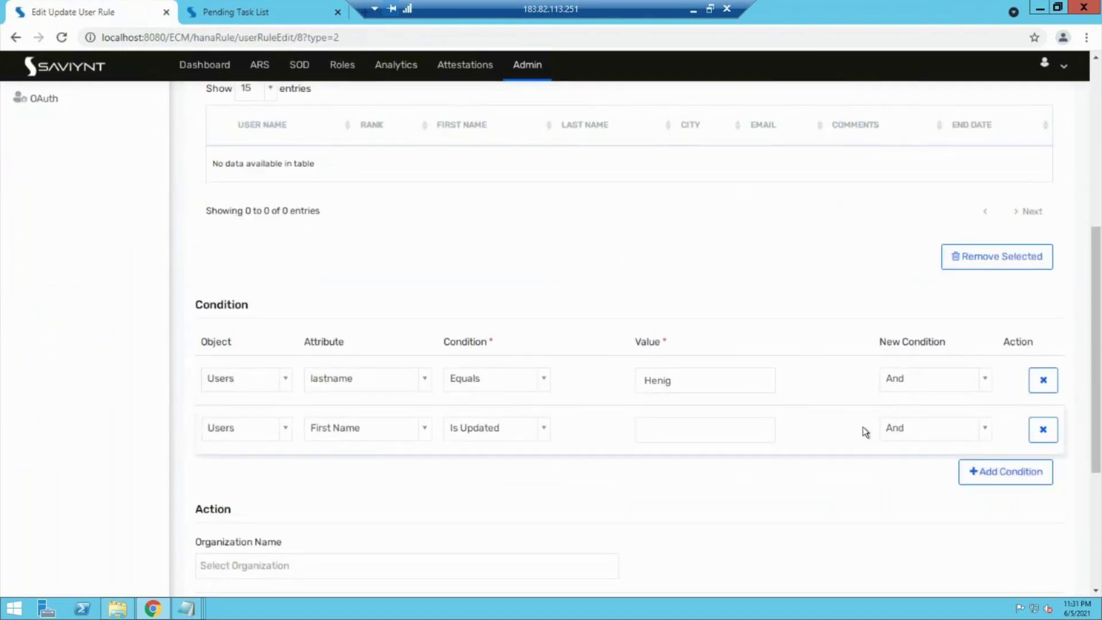
scroll(863, 430, down, 2)
scroll(862, 432, down, 2)
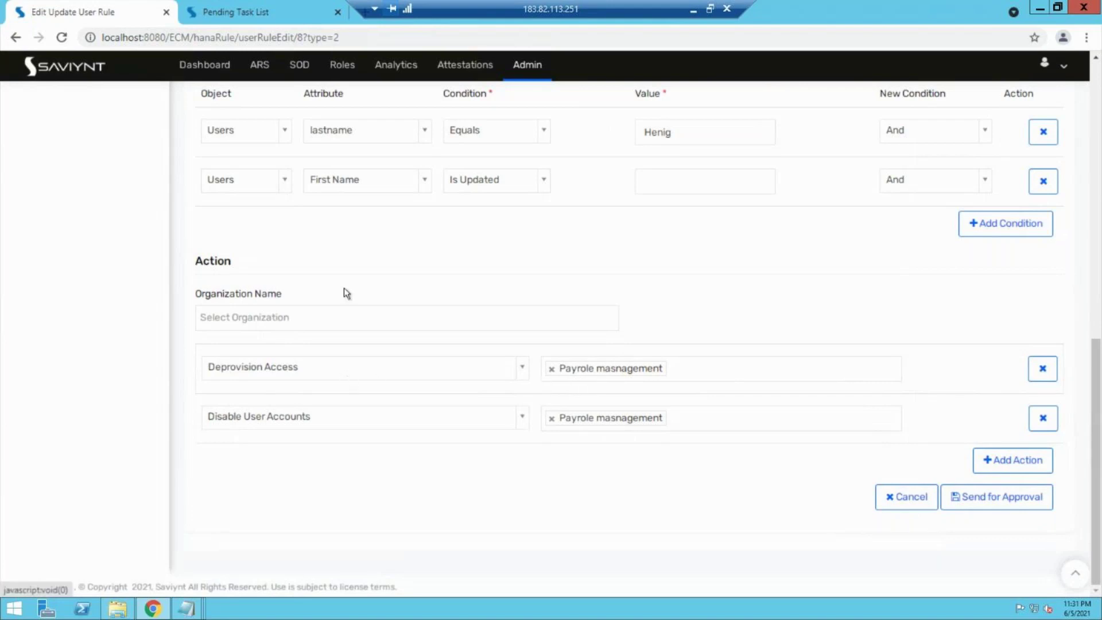
click(955, 137)
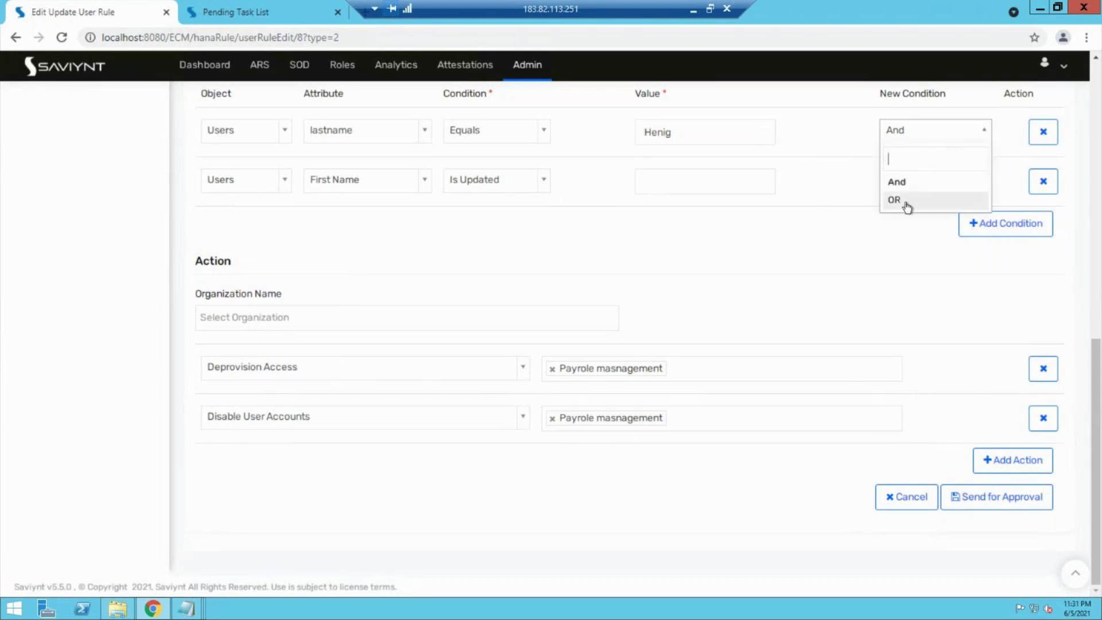
click(904, 201)
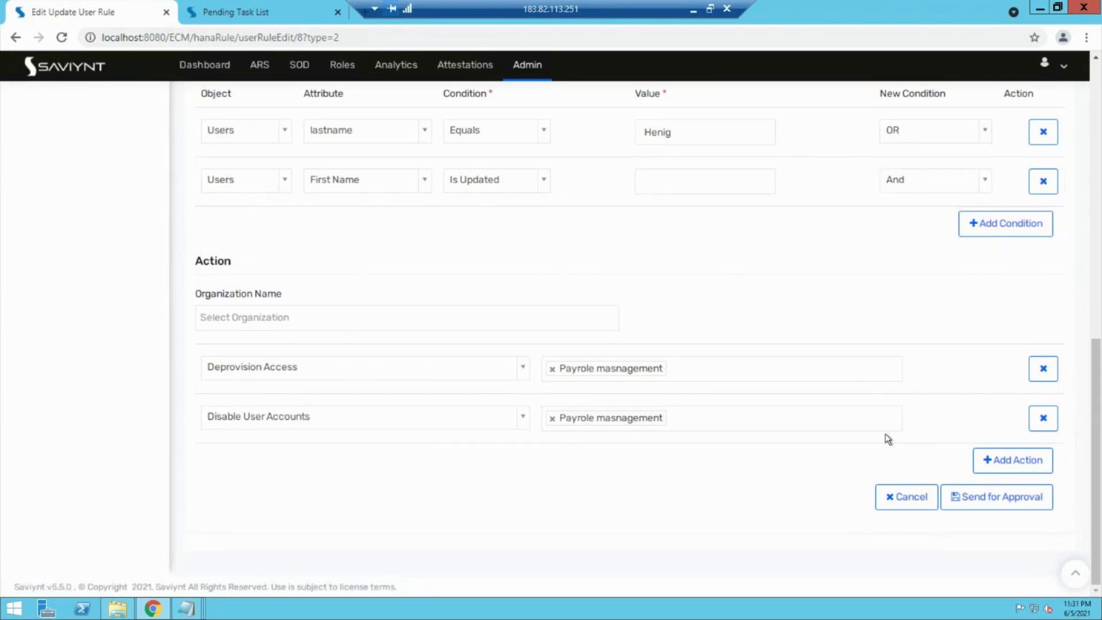
click(997, 504)
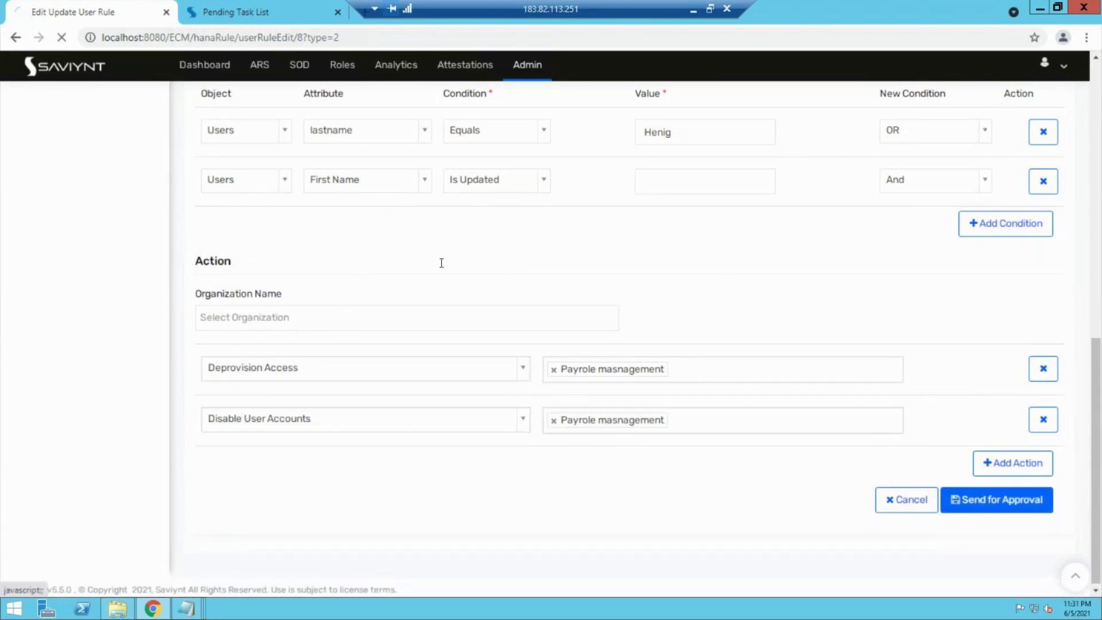
click(202, 7)
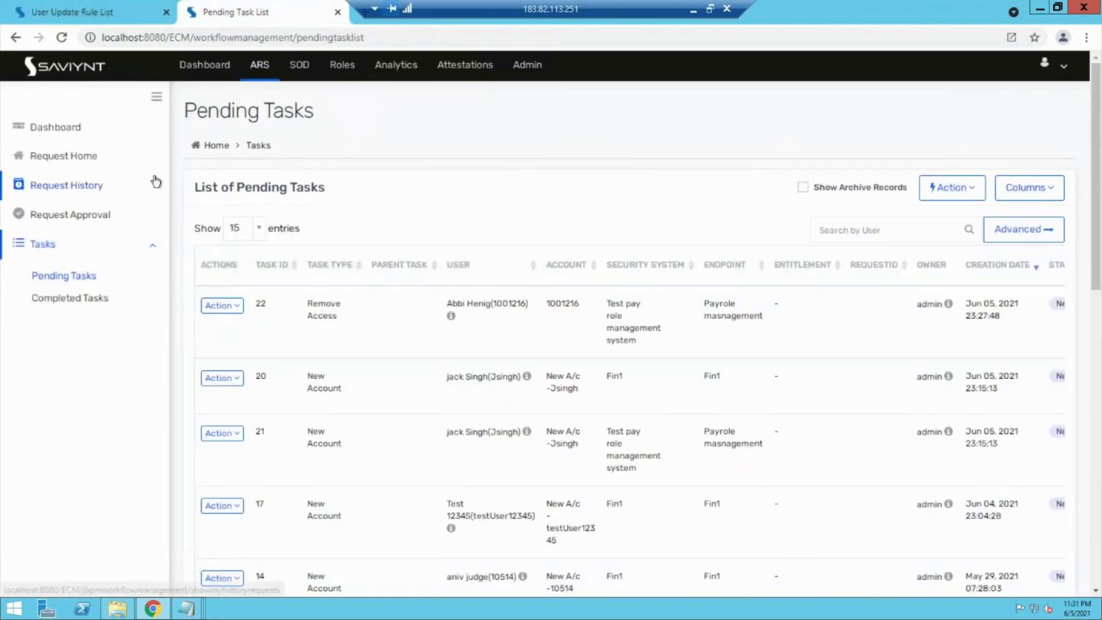
Step: Open Admin > Identity Repository > Accounts, then return to the User Update Rule List
click(535, 66)
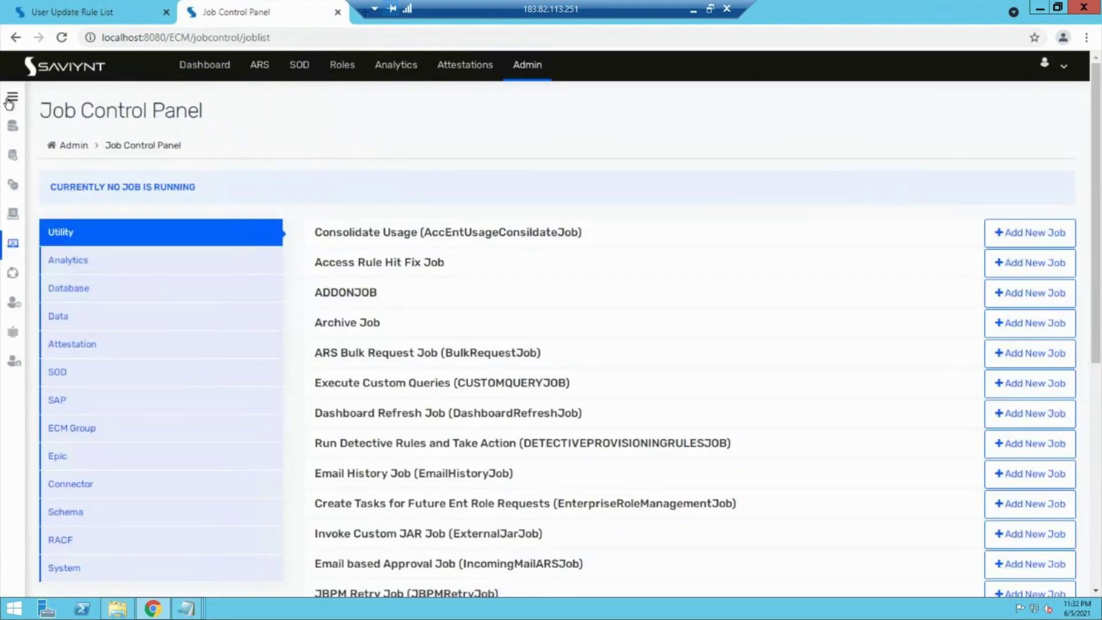
click(12, 97)
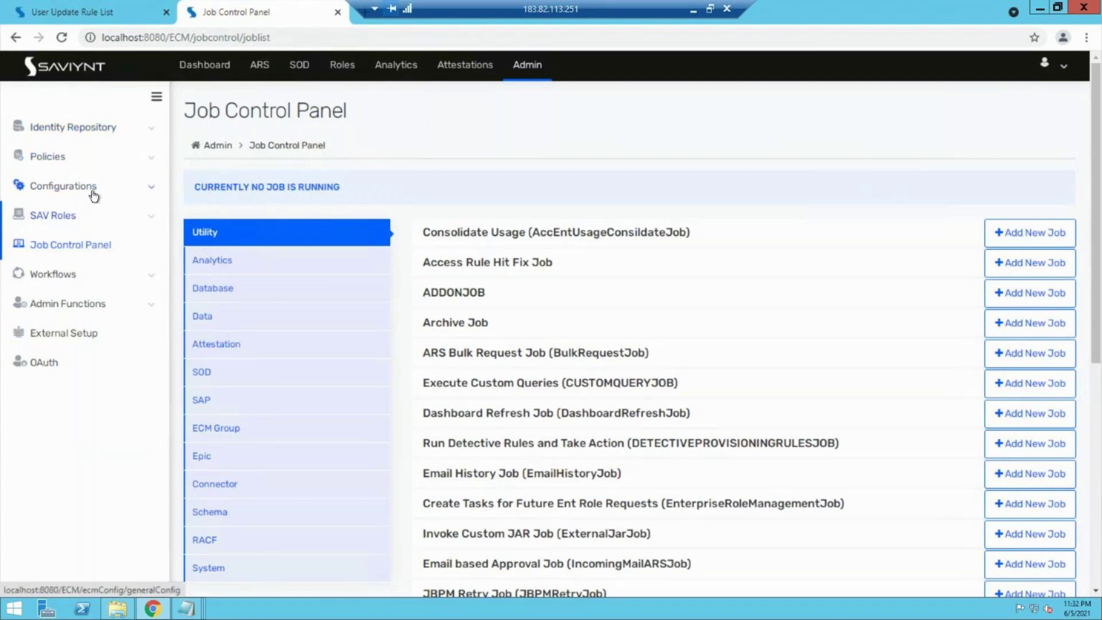
click(126, 127)
click(62, 202)
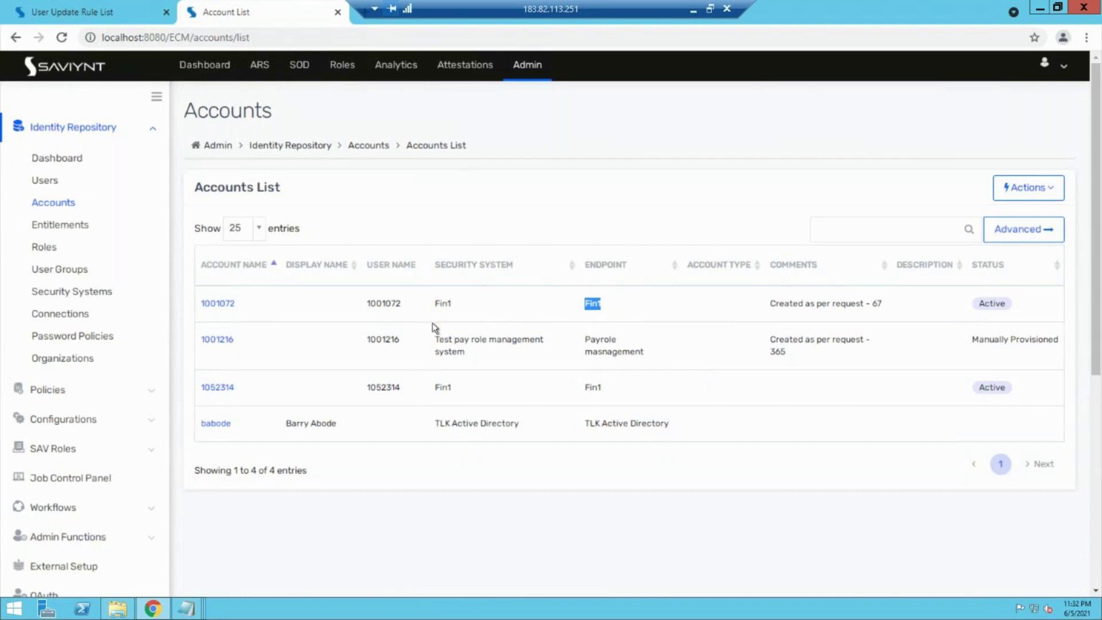
click(109, 12)
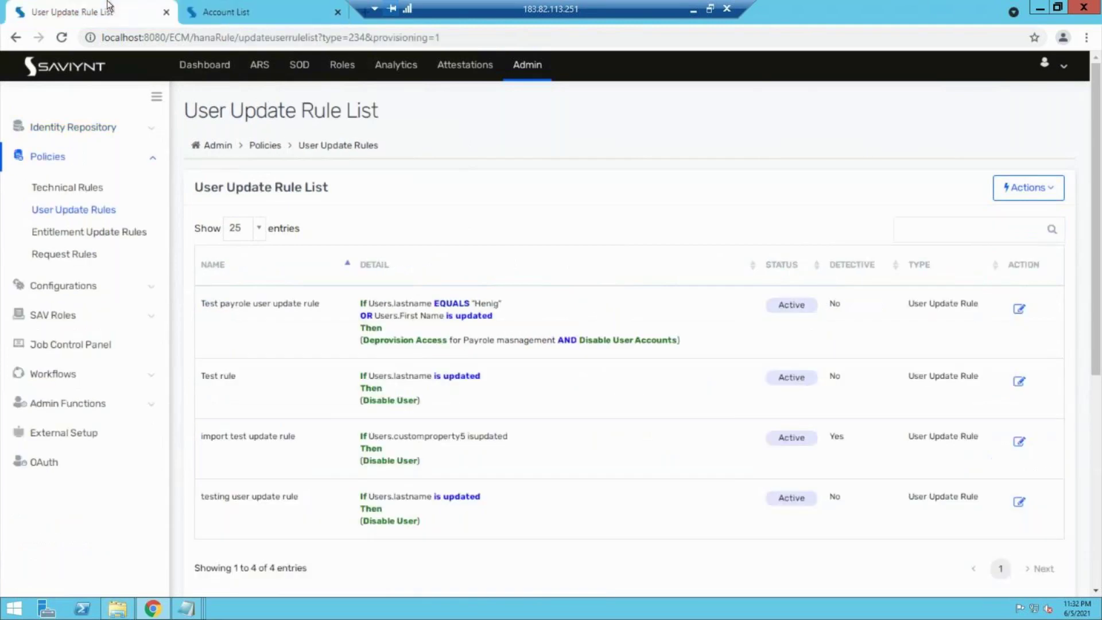
Step: Add Fin1 as an endpoint for Deprovision Access and Disable User Accounts, and resubmit the rule
click(1018, 308)
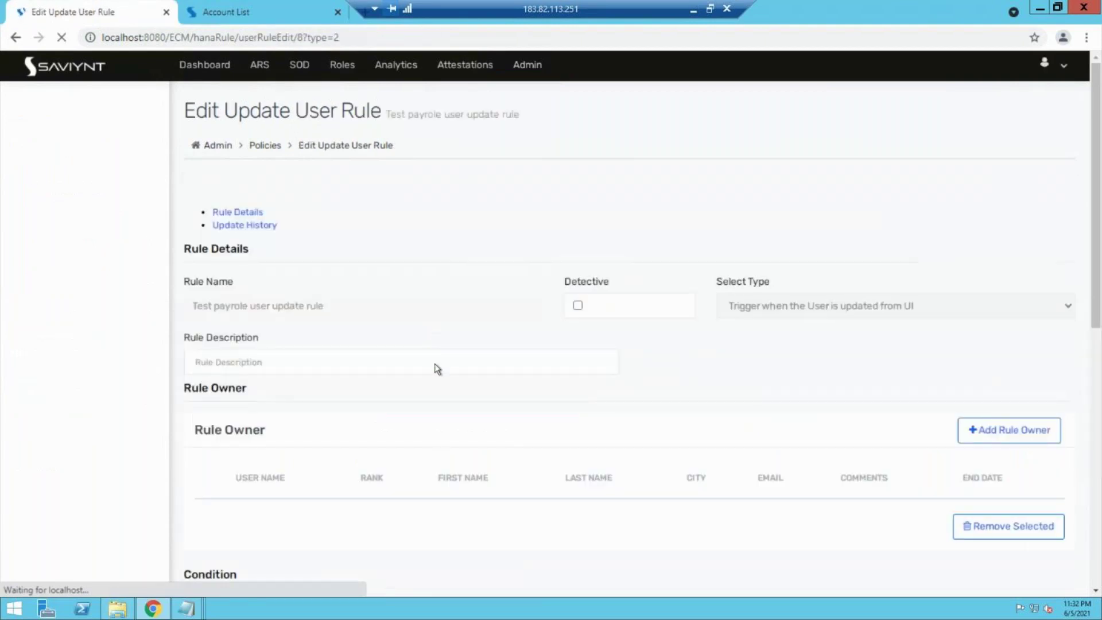
scroll(436, 438, down, 9)
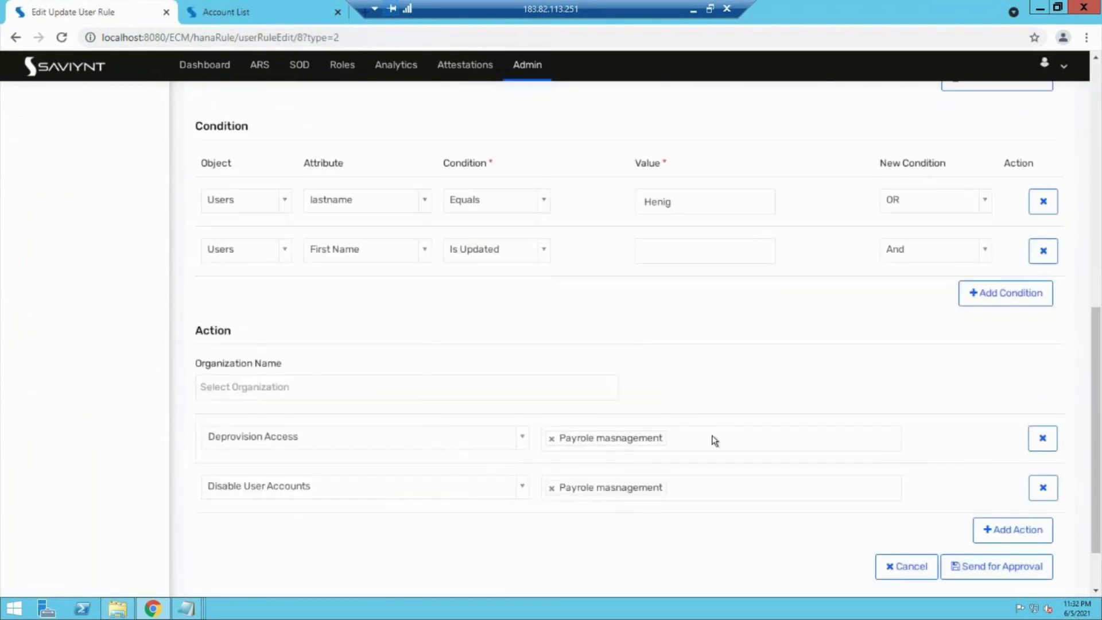
click(714, 440)
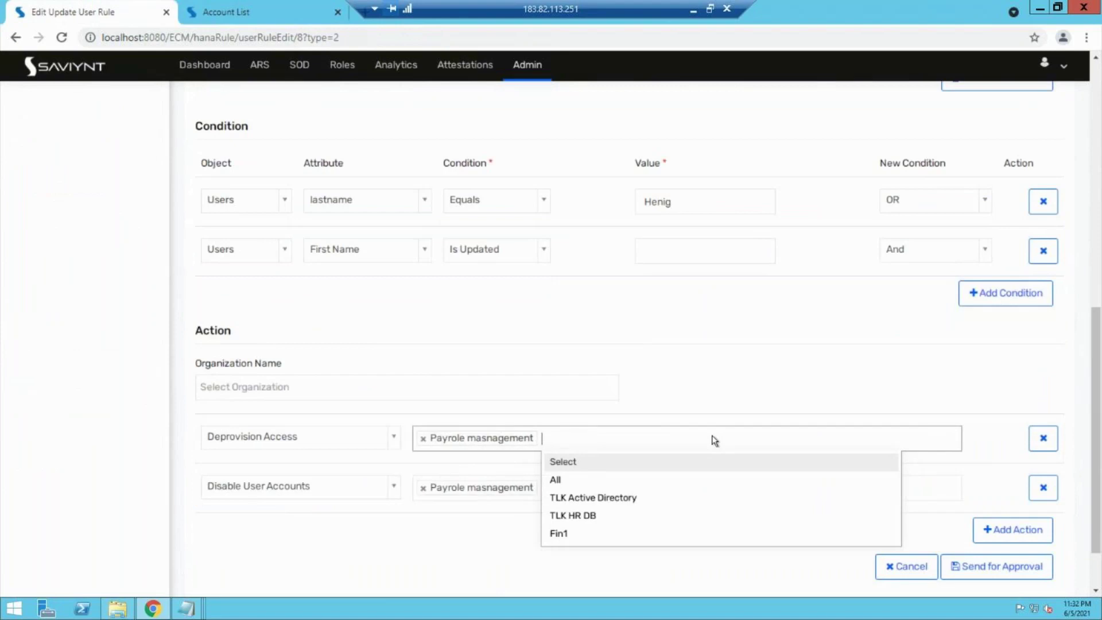
click(556, 533)
click(670, 485)
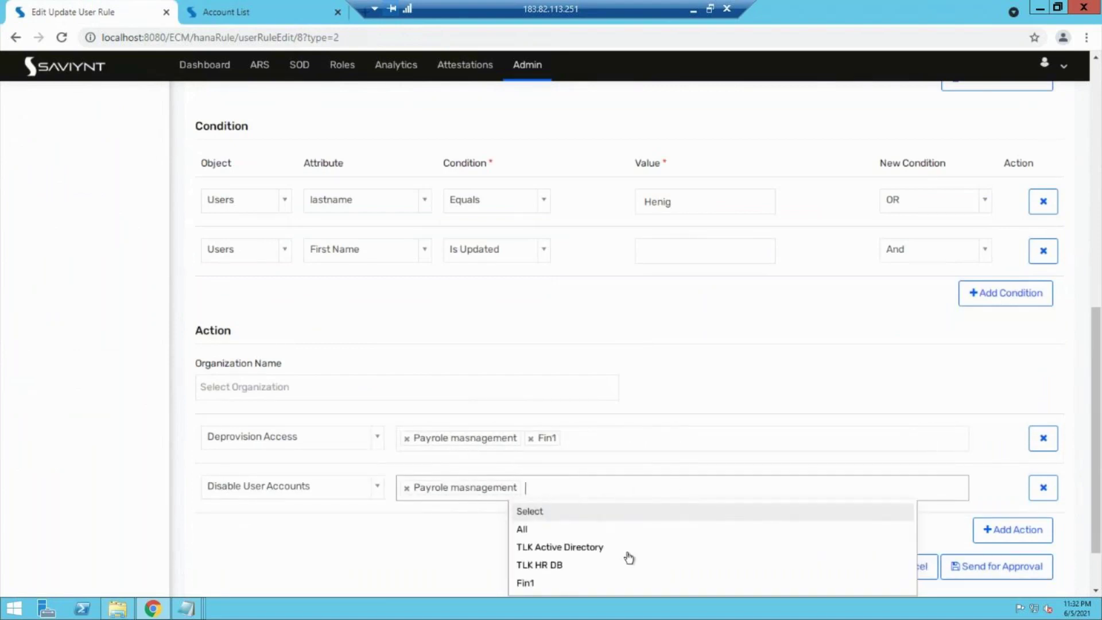
click(566, 583)
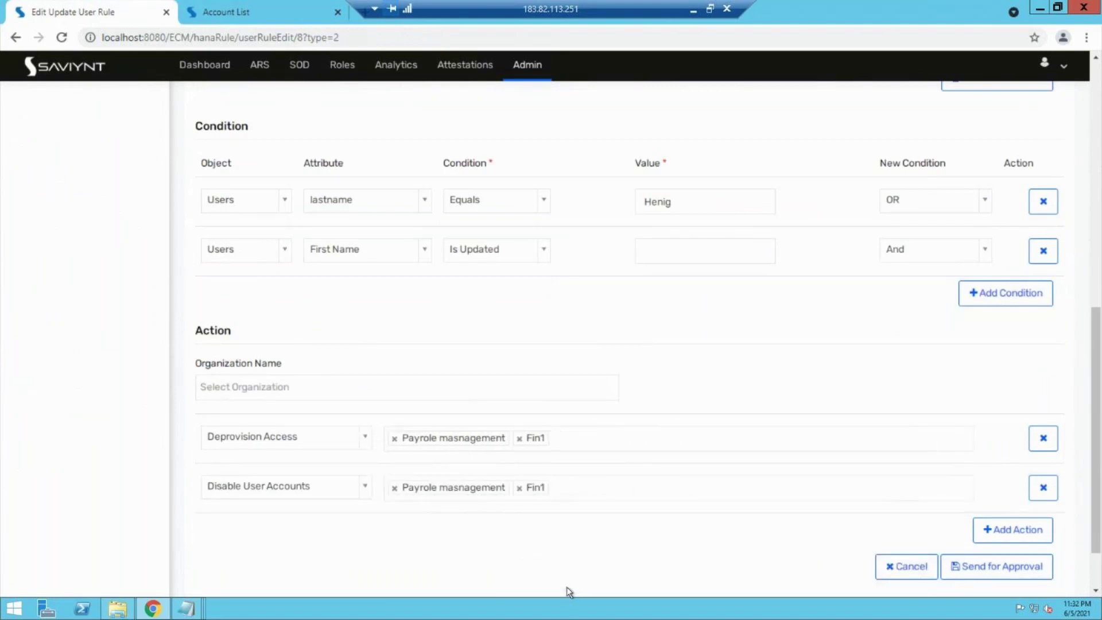
click(714, 442)
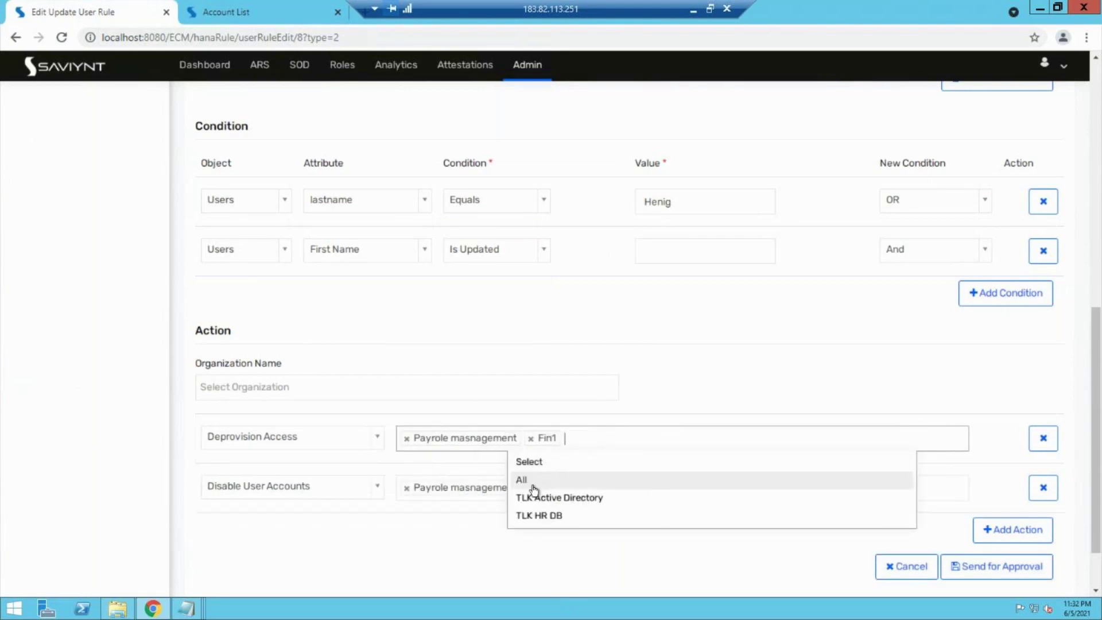
click(399, 526)
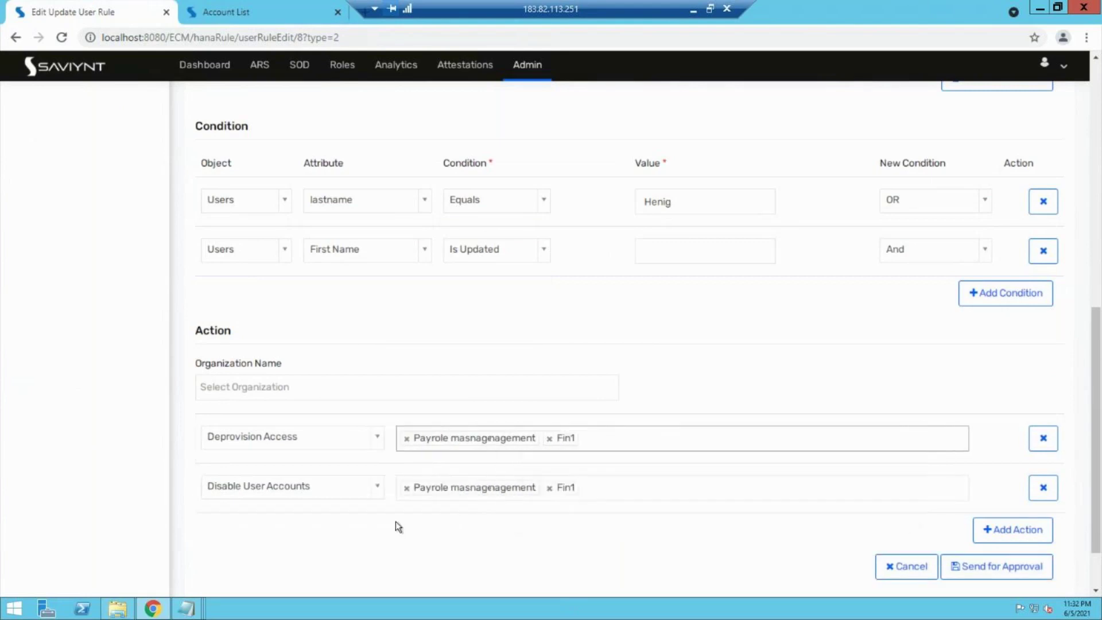
click(978, 569)
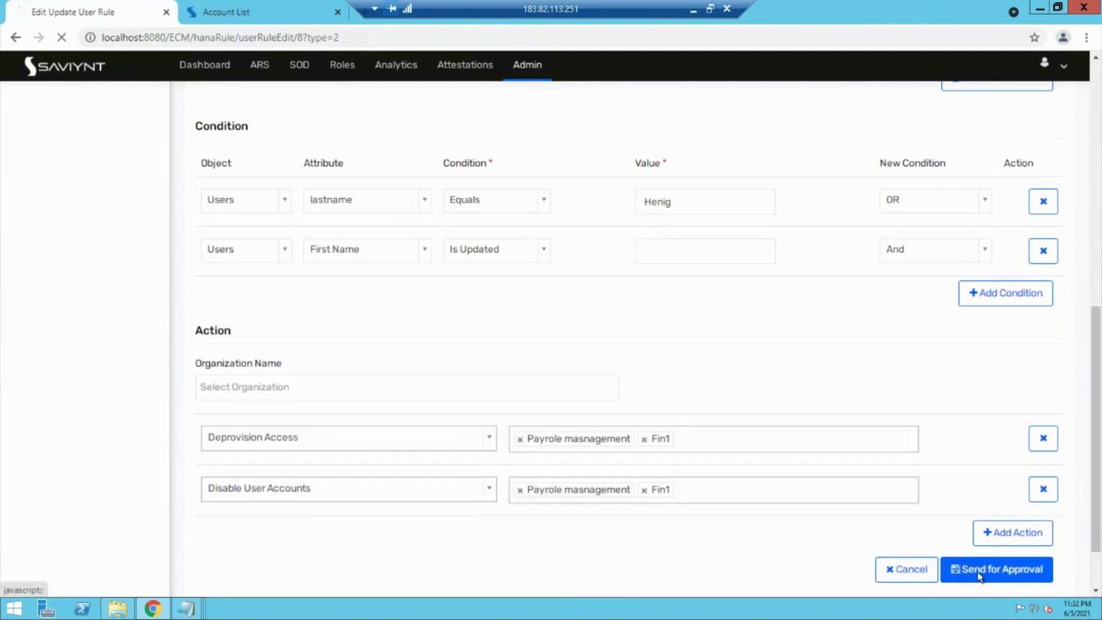
click(239, 11)
Step: Search the Users list by the copied Fin1 account number and open the matching user in another tab
drag(243, 301, 210, 303)
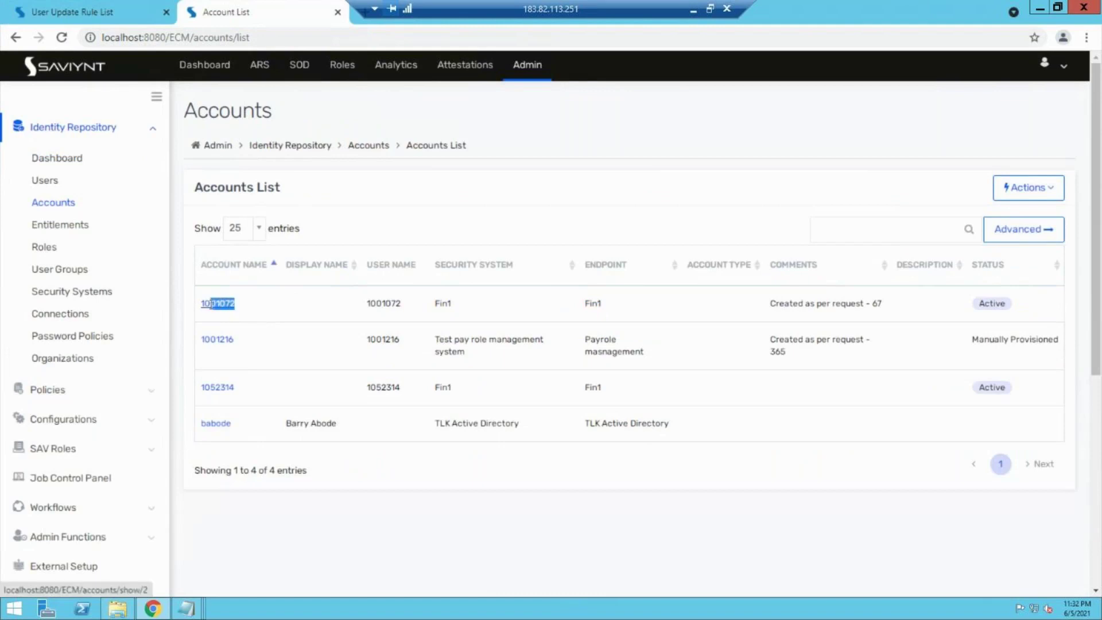
drag(240, 388, 201, 388)
key(ctrl+c)
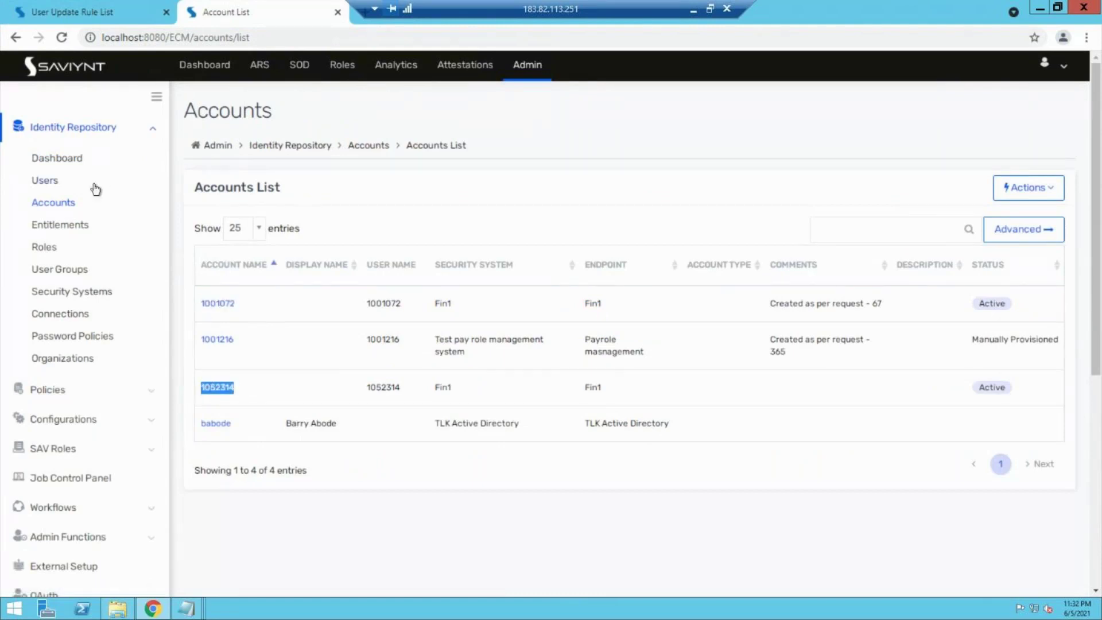
click(66, 182)
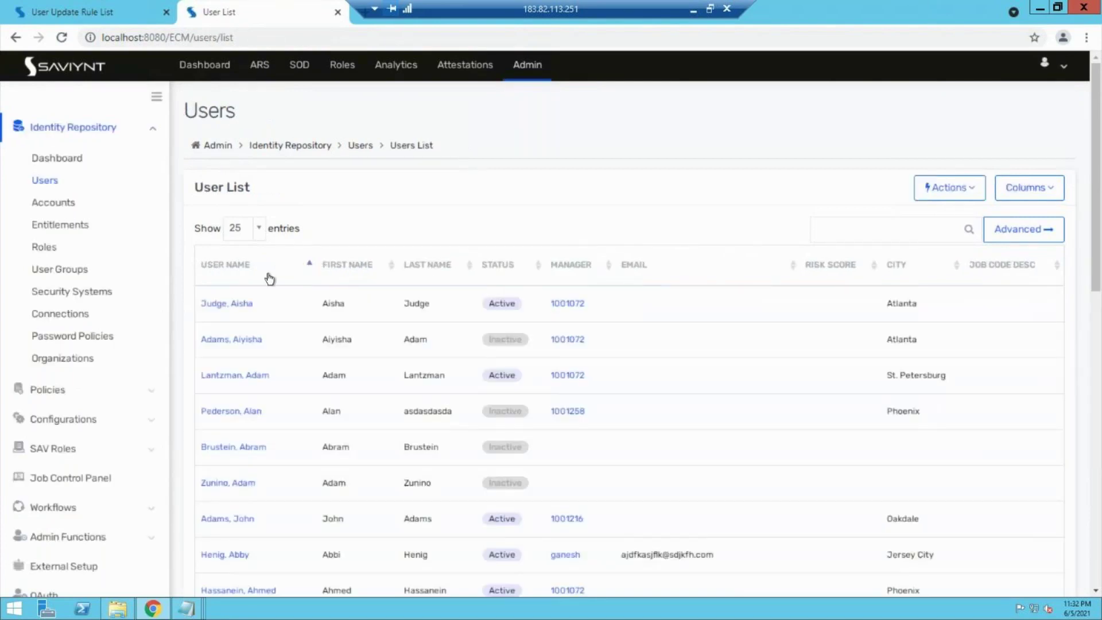
click(915, 238)
key(ctrl+v)
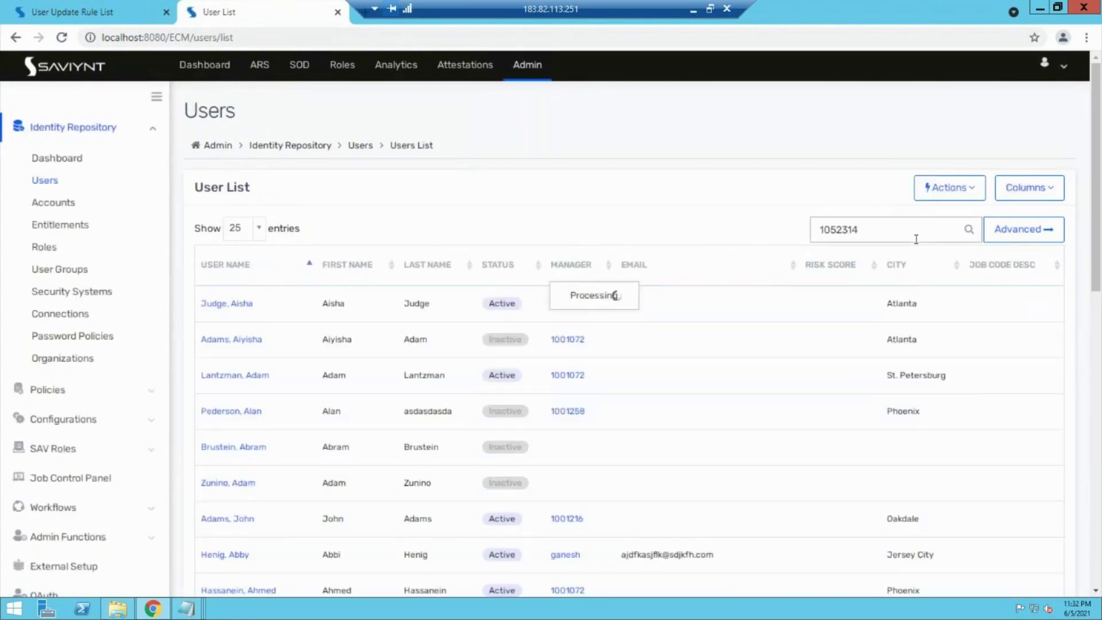
click(232, 303)
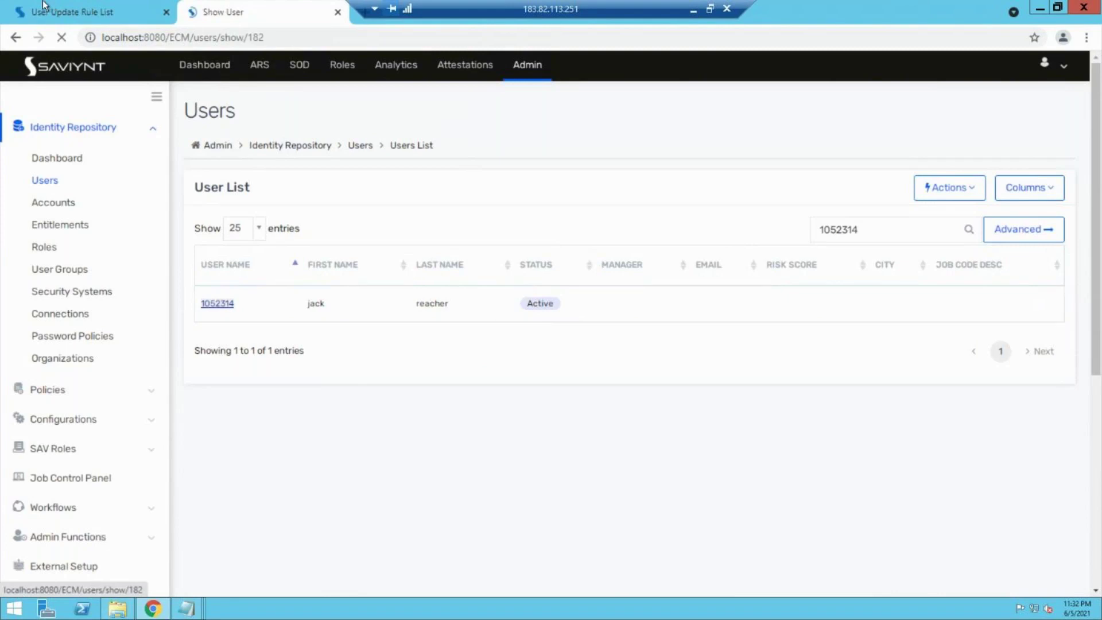
key(ctrl+shift+Tab)
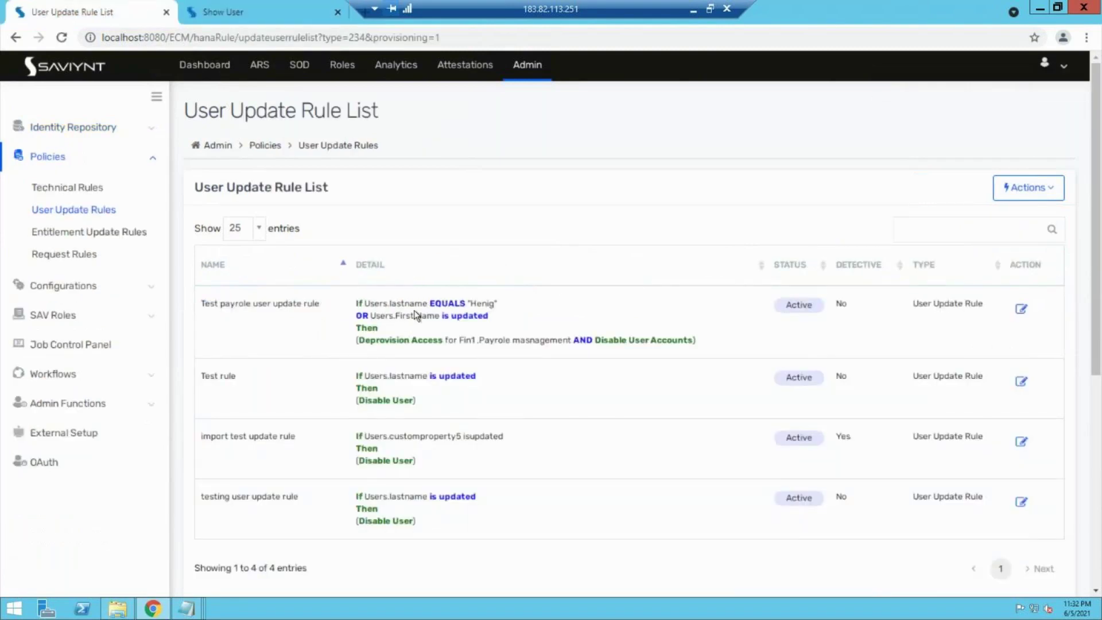
Step: Edit the matching user's First Name on the Show User page and save with Update
click(230, 7)
click(263, 347)
text(ie)
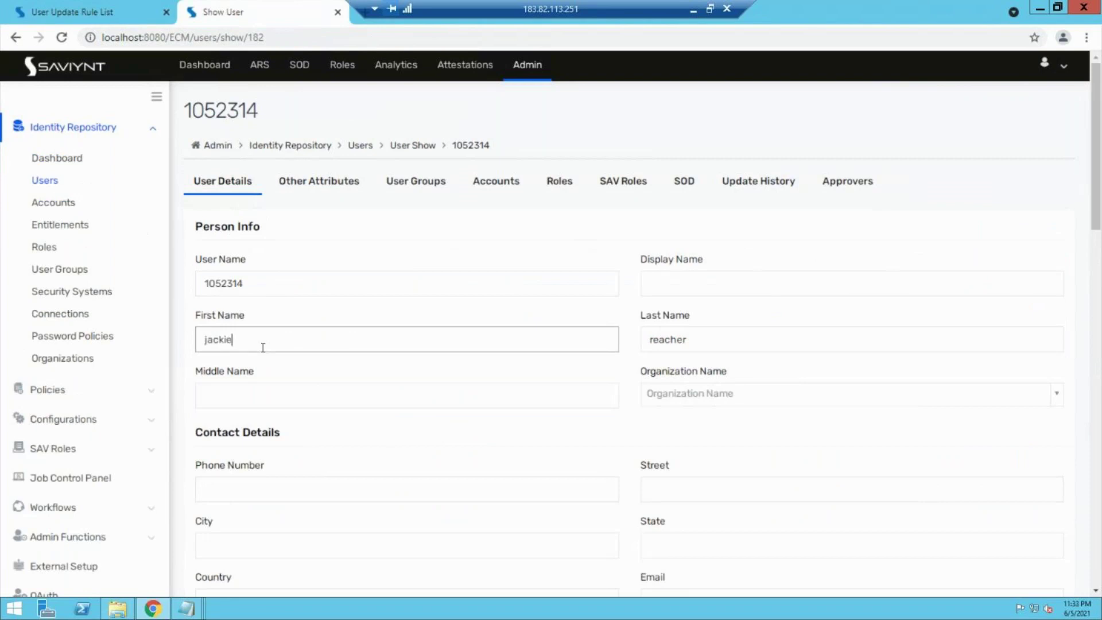
key(ctrl+a)
text(ty)
scroll(412, 437, down, 15)
scroll(412, 437, up, 10)
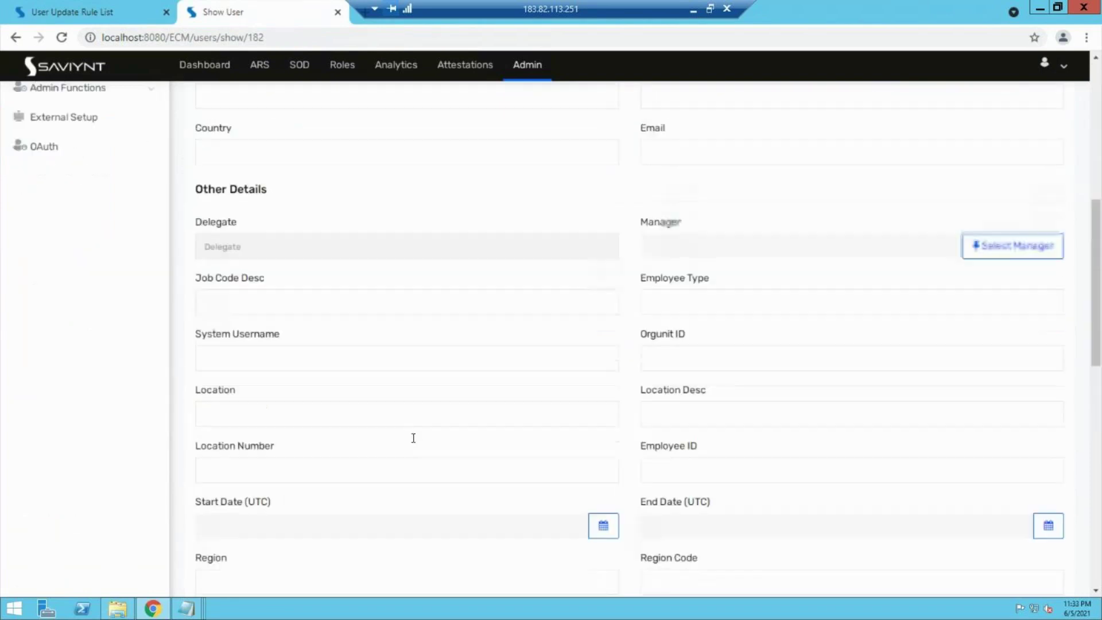
scroll(412, 442, down, 20)
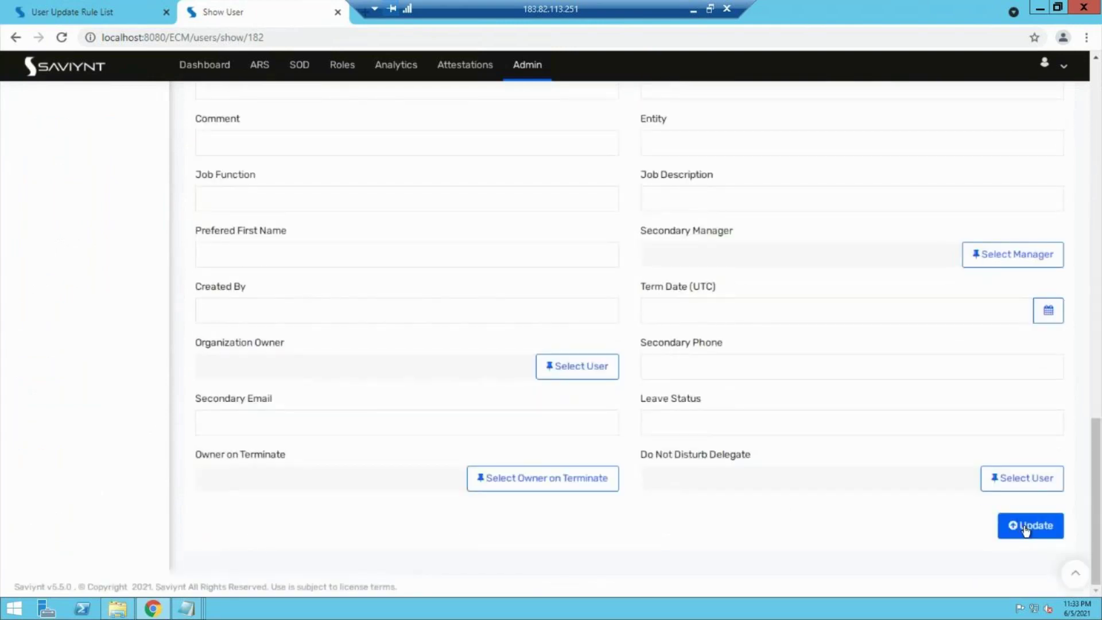
click(1023, 526)
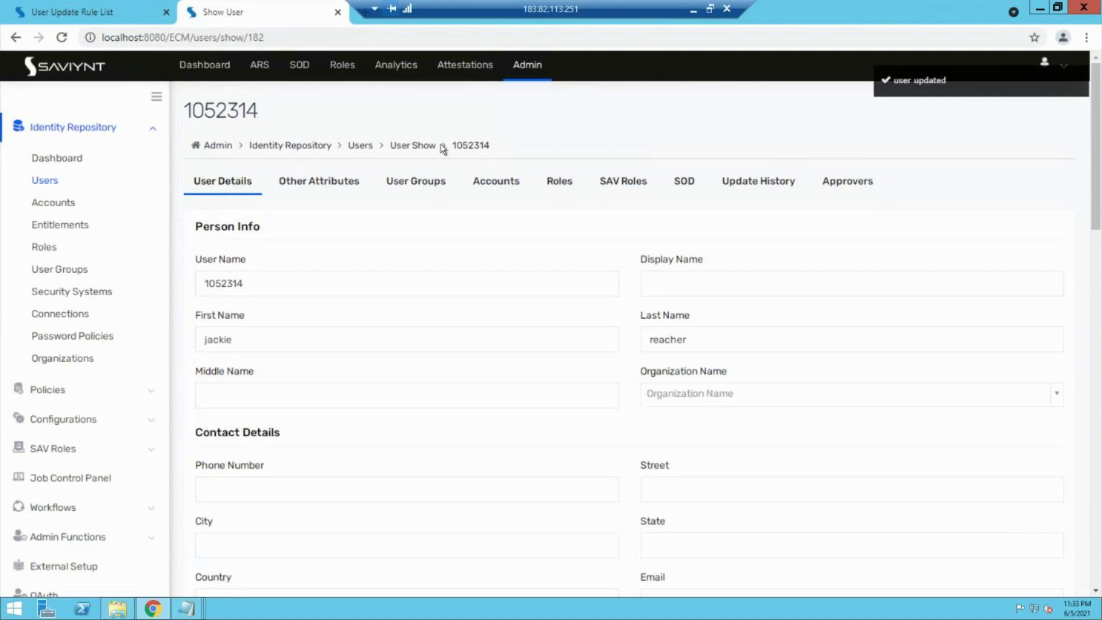
Step: Verify in Update History that the Test payrole rule run changed the first name, then open ARS Request Home
click(731, 186)
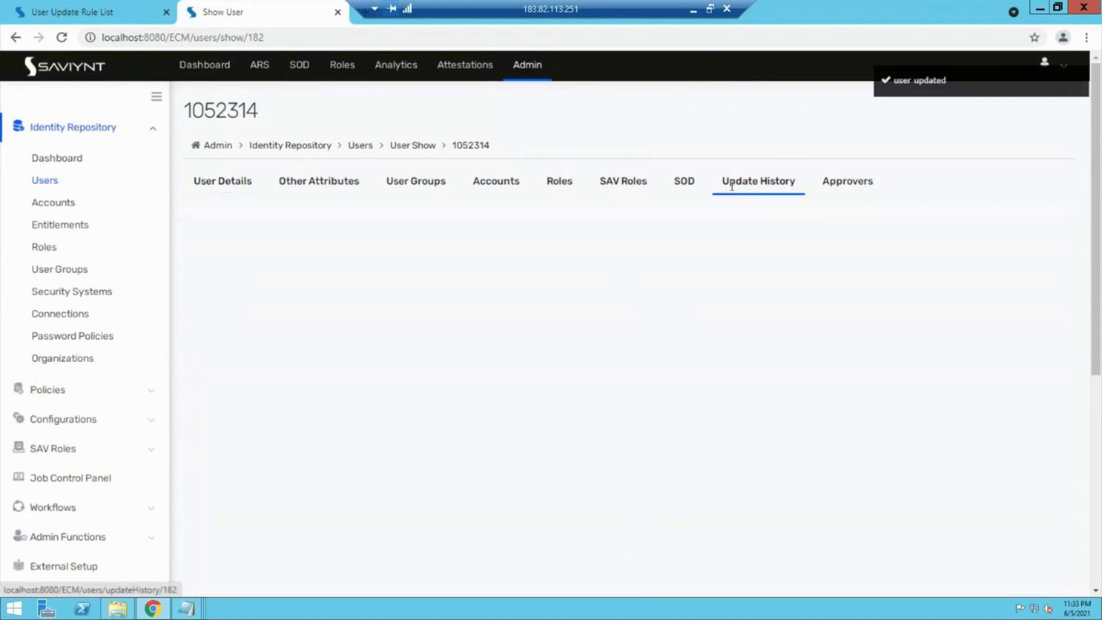
scroll(581, 486, down, 8)
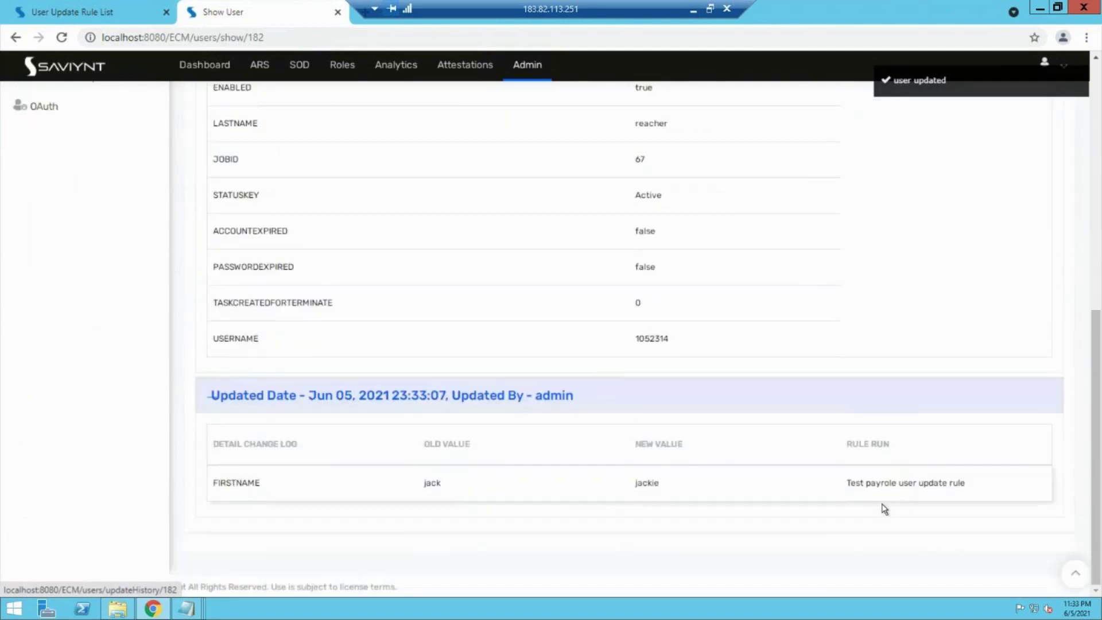
drag(842, 484, 976, 488)
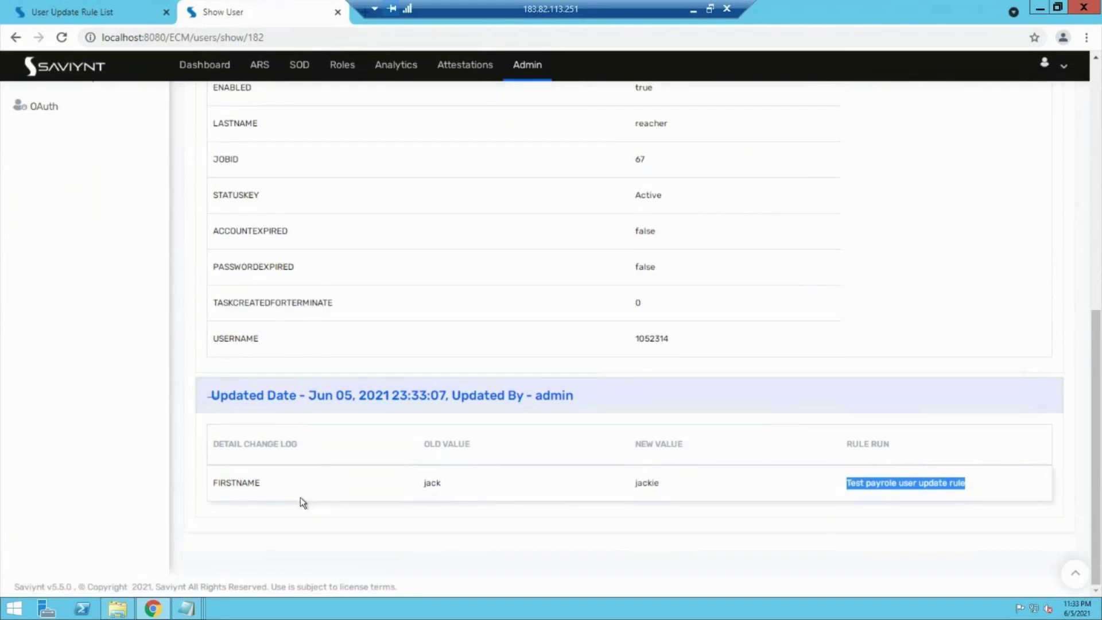
scroll(301, 497, up, 2)
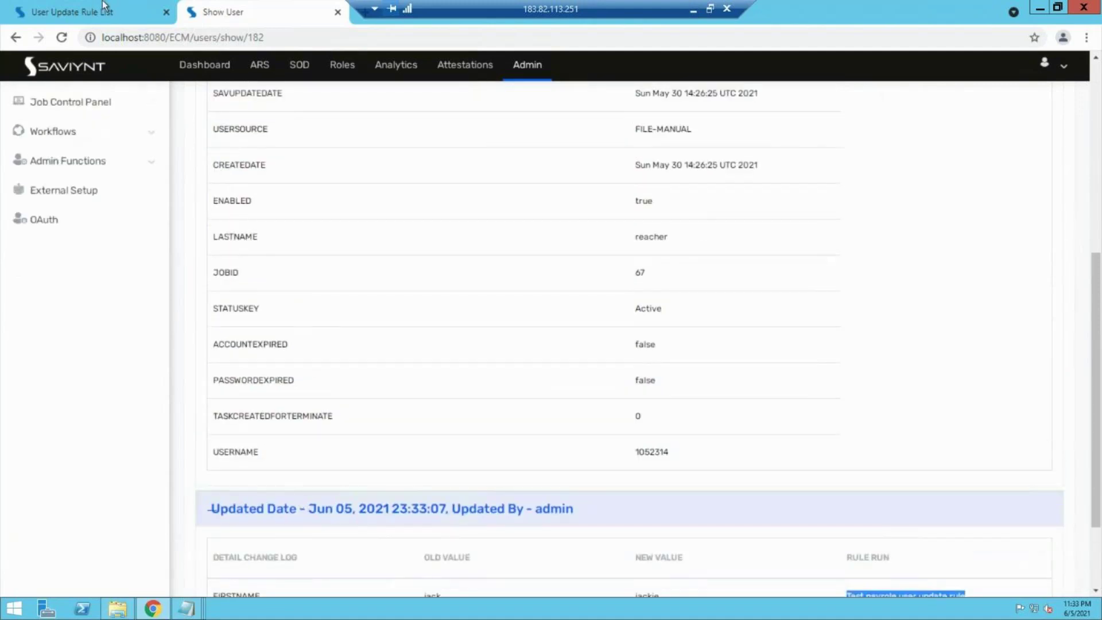
click(105, 8)
click(269, 70)
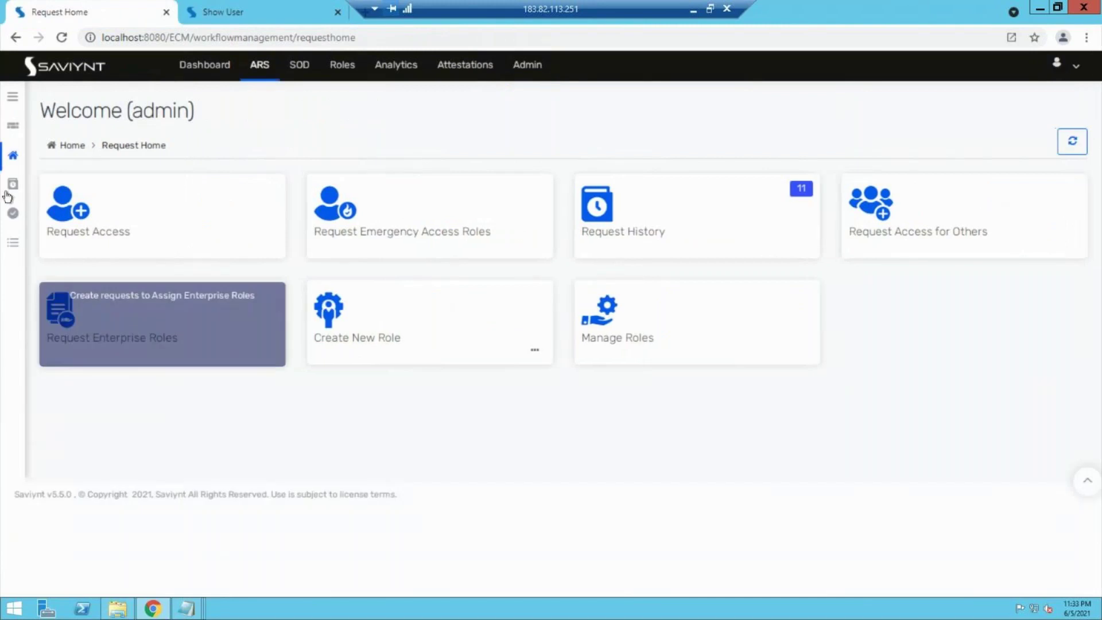
Step: Sort Pending Tasks by creation date, newest first, to find the new Remove Access and Disable Account tasks
mouse_move(13, 247)
click(47, 271)
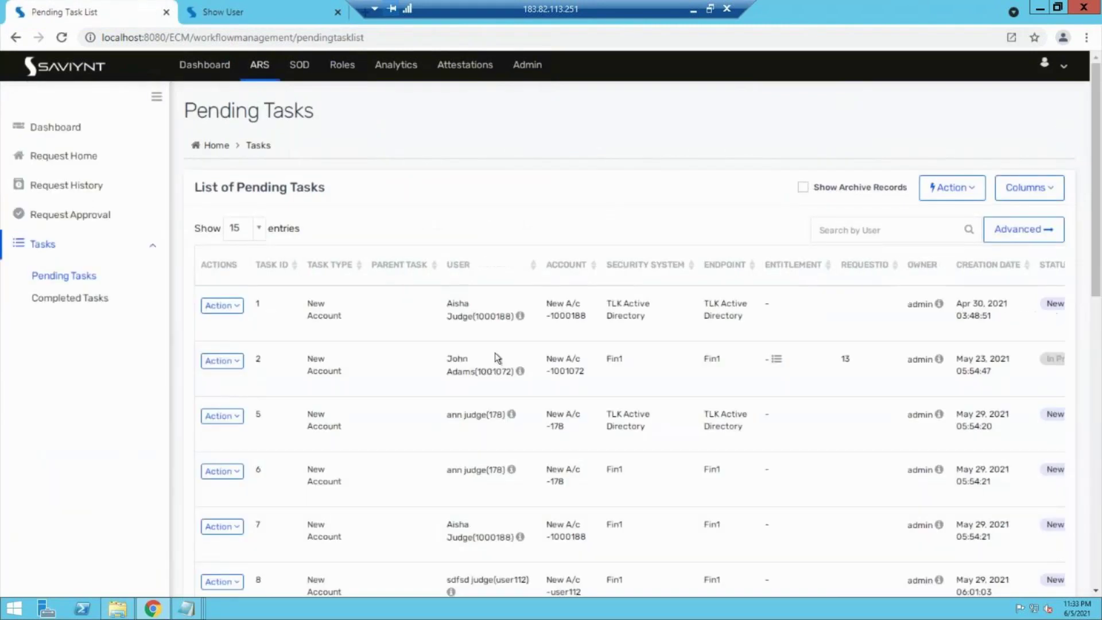
click(1033, 265)
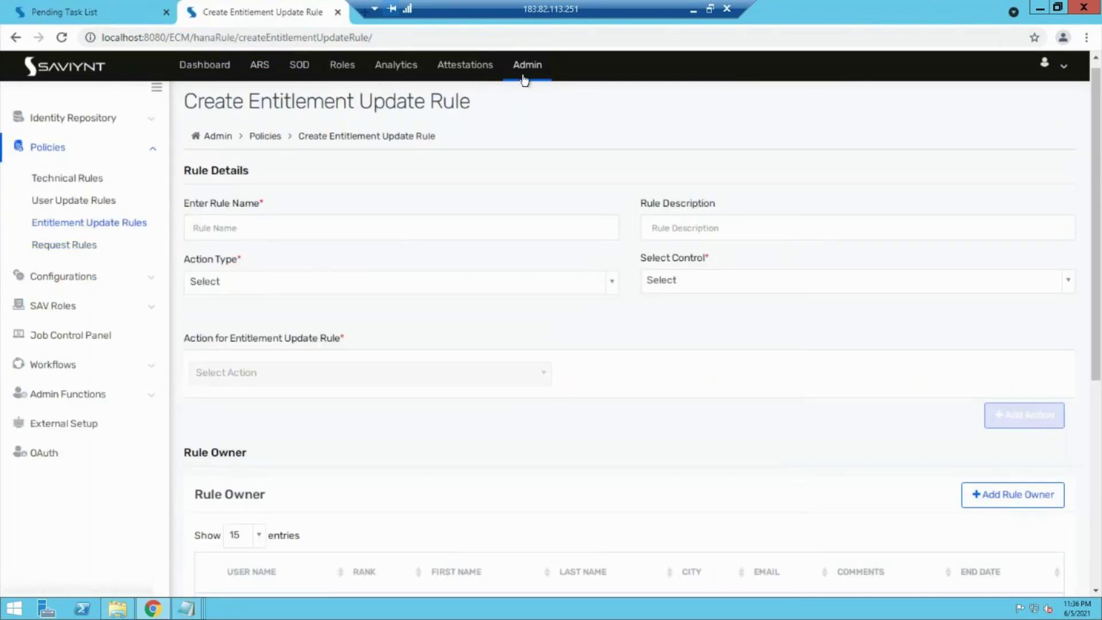
click(524, 76)
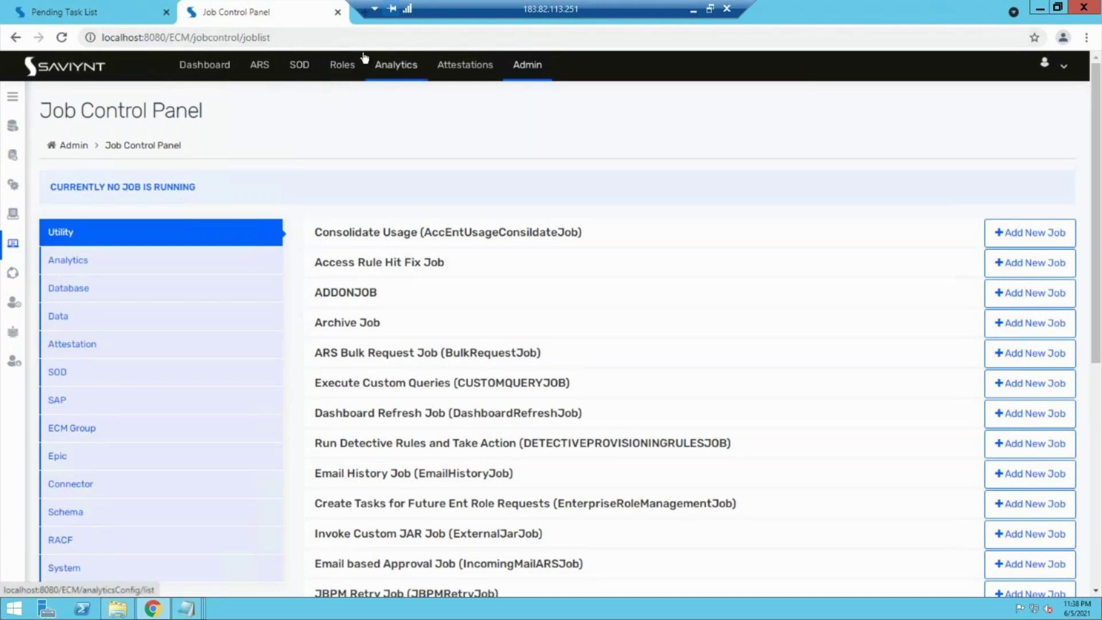
Step: Navigate through Admin's sidebar to Identity Repository > Users to list all users
click(333, 75)
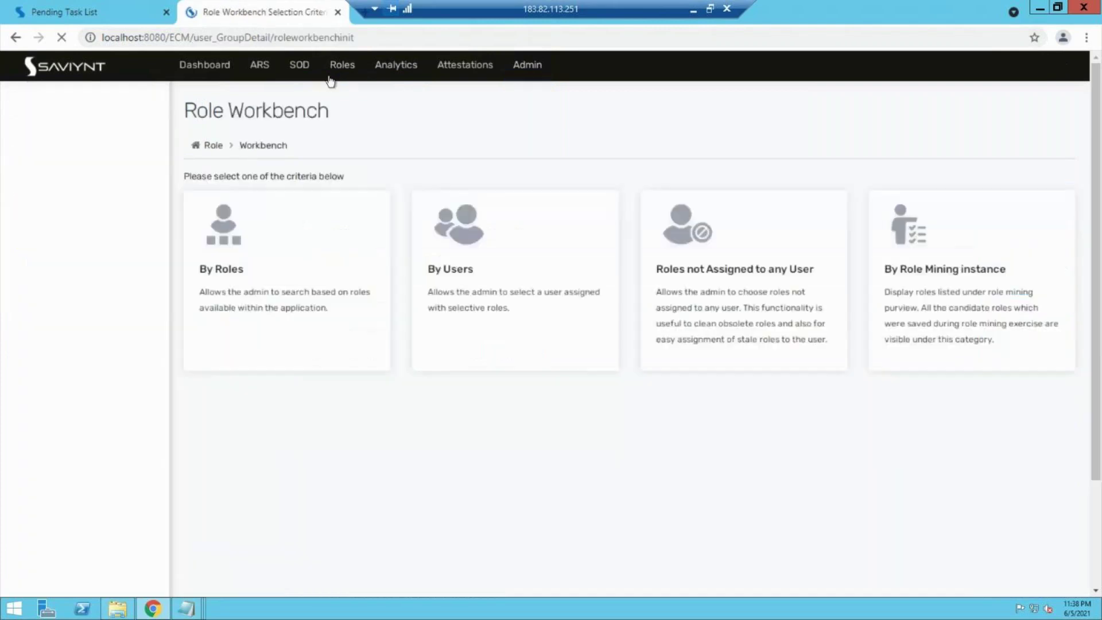
click(259, 67)
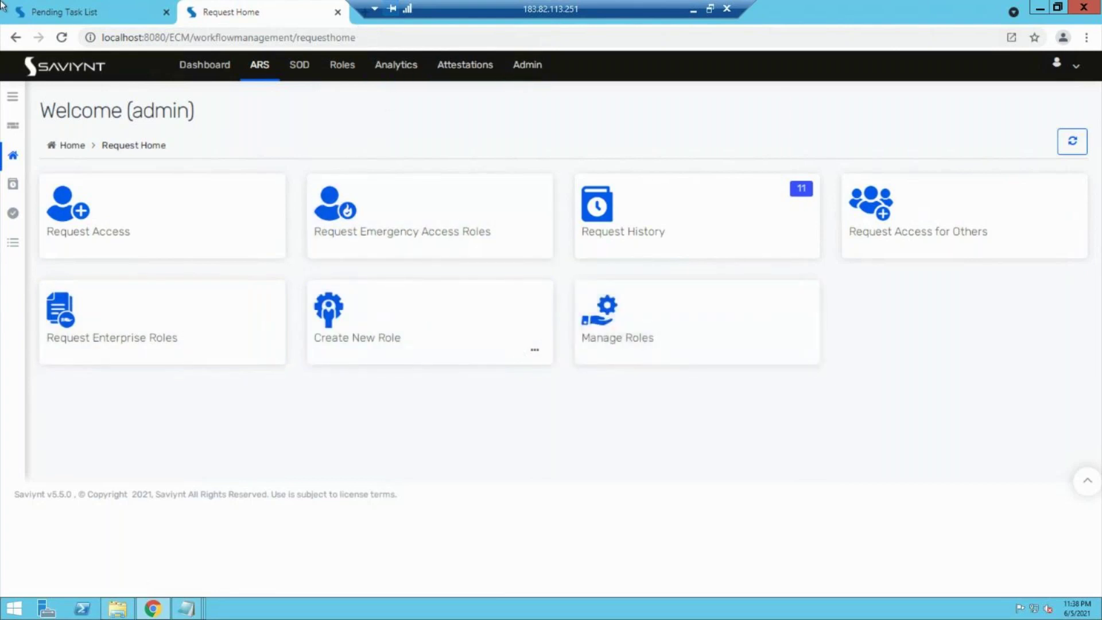
key(ctrl+shift+Tab)
click(535, 70)
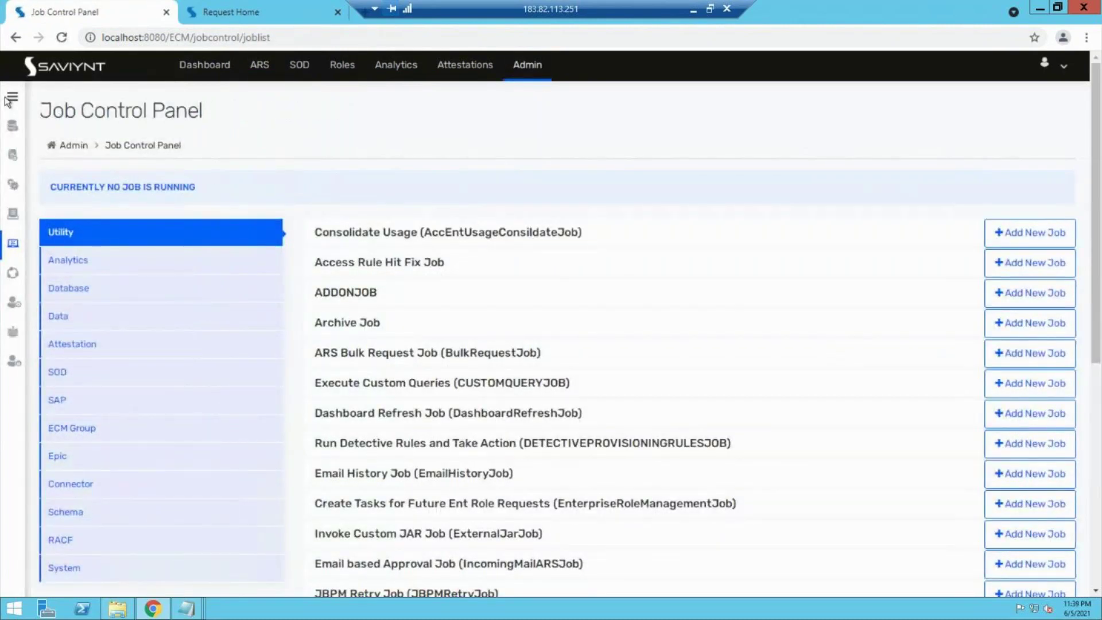
click(12, 96)
click(68, 134)
click(60, 181)
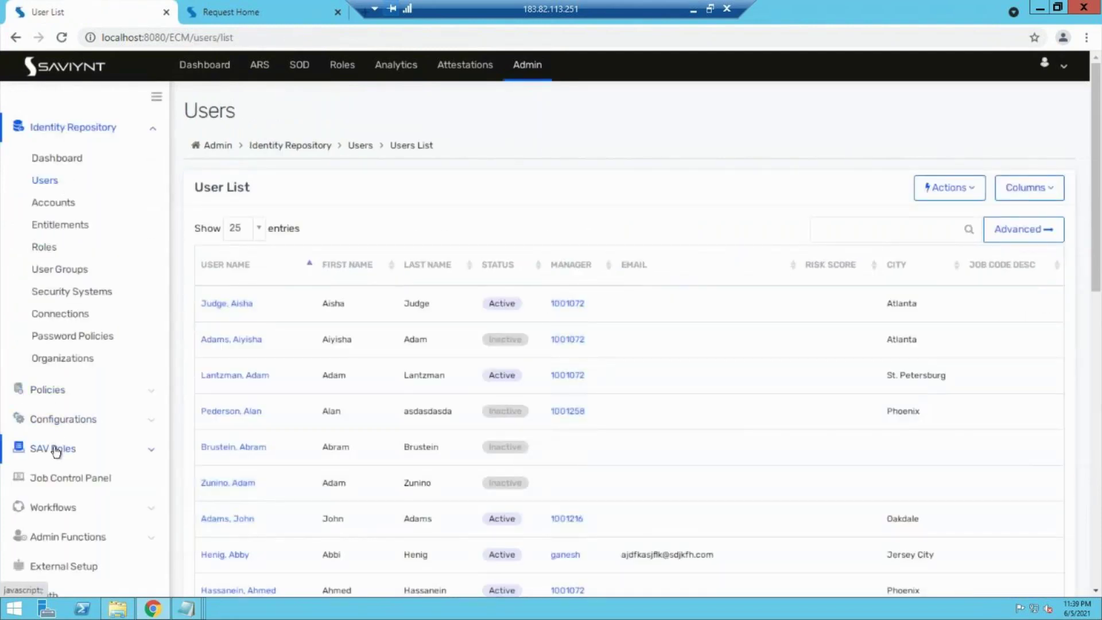
Step: Open the SAV Roles list and check which options the request home currently shows
click(56, 450)
click(66, 247)
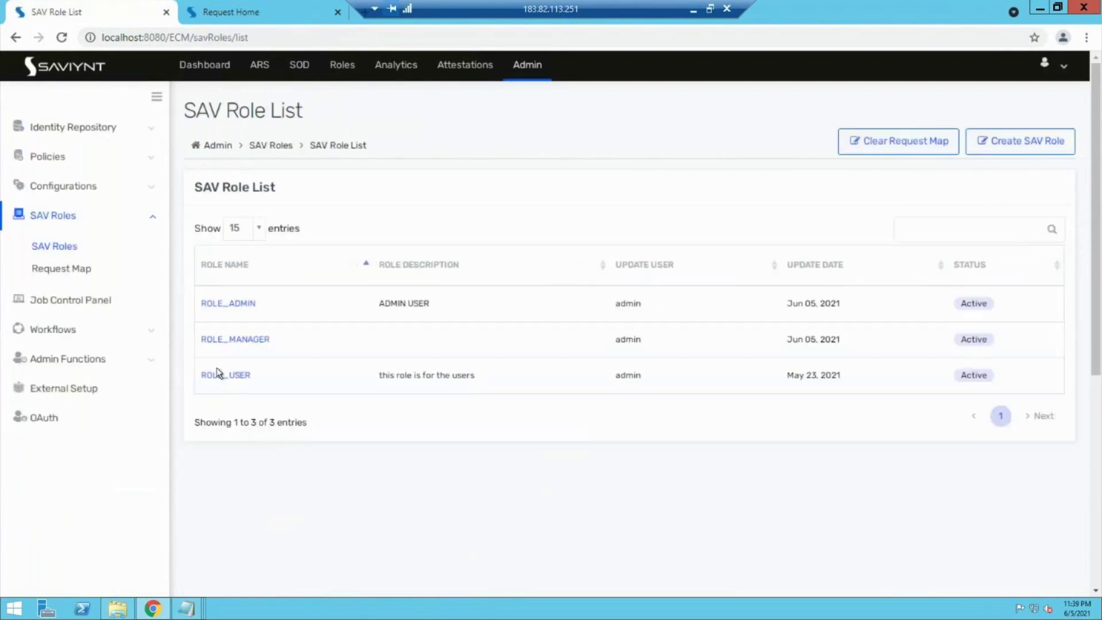
click(232, 6)
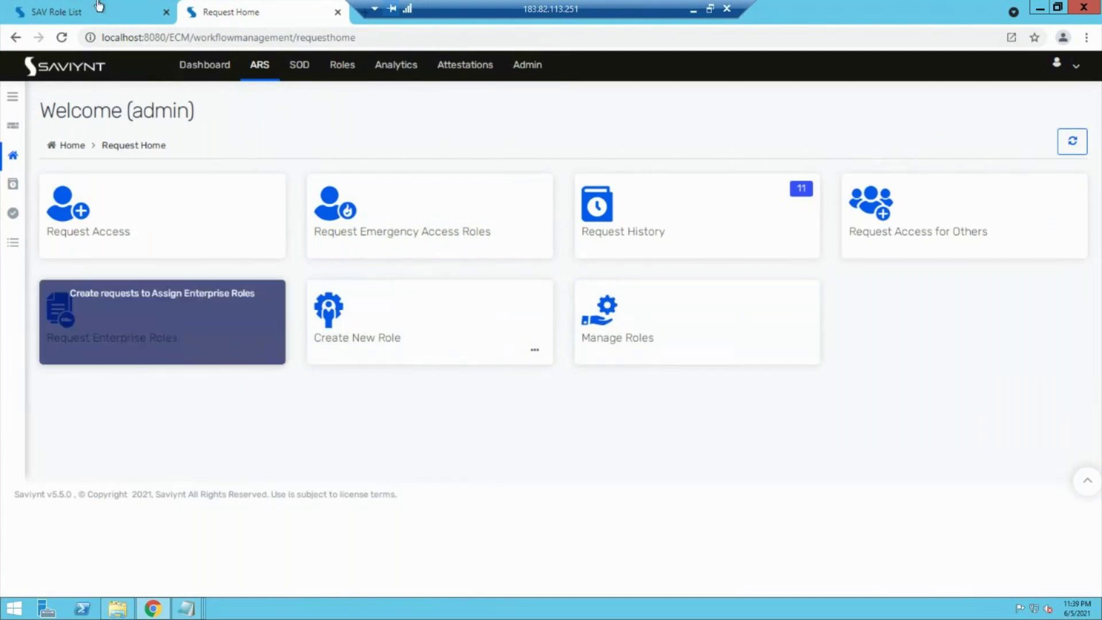
click(80, 5)
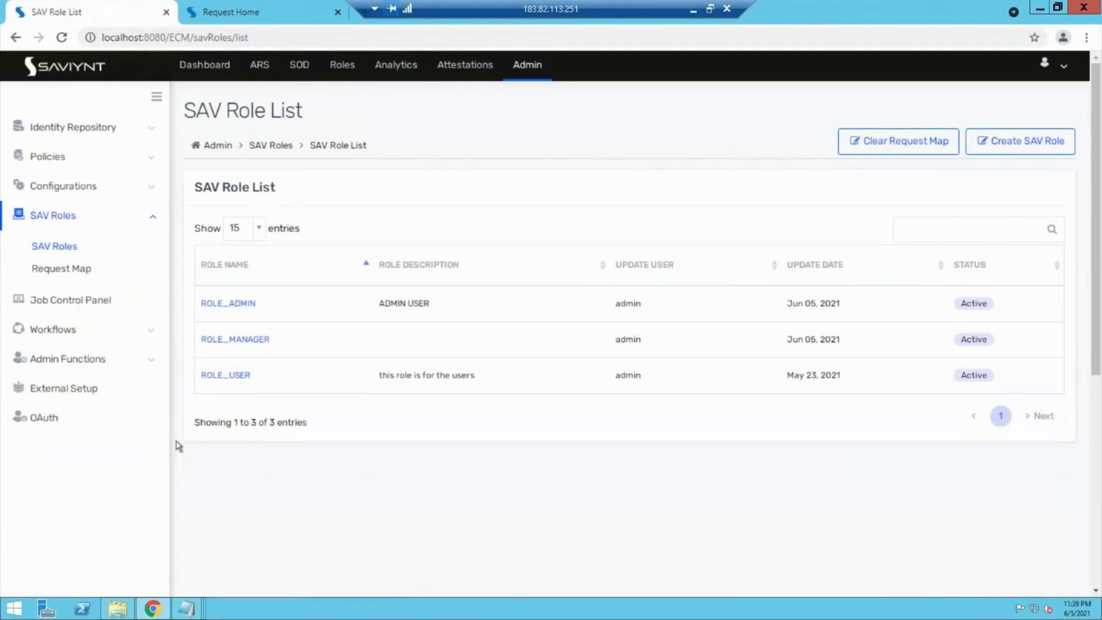
Step: Enable Request Enterprise Roles in ROLE_USER's request home options and return to the SAV role list
click(240, 375)
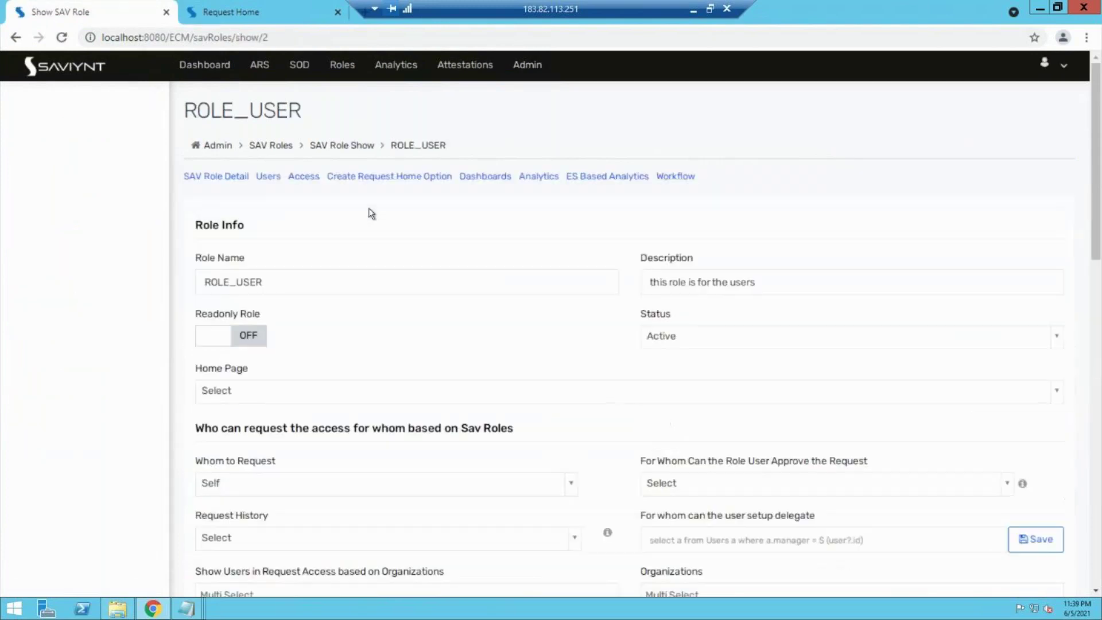
click(440, 191)
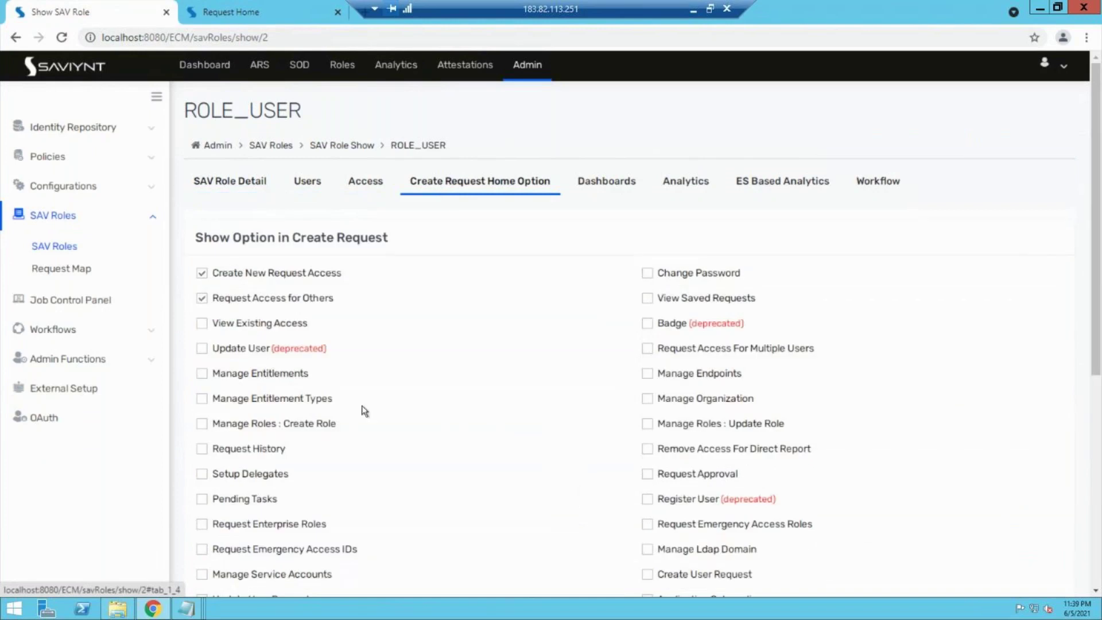
scroll(361, 405, down, 1)
scroll(362, 405, down, 1)
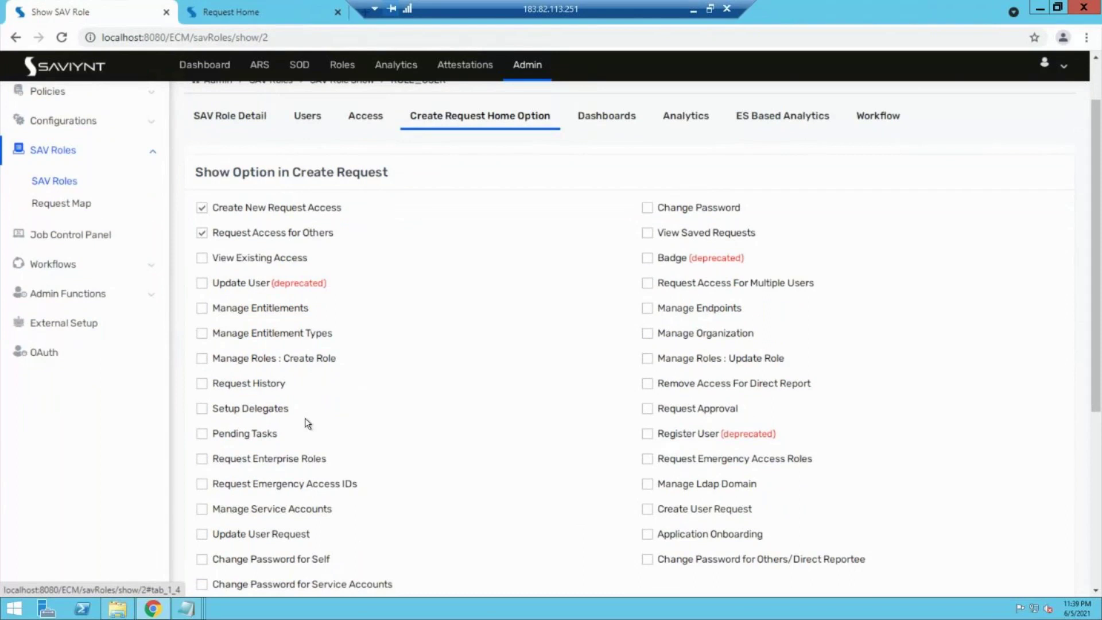
scroll(307, 423, down, 1)
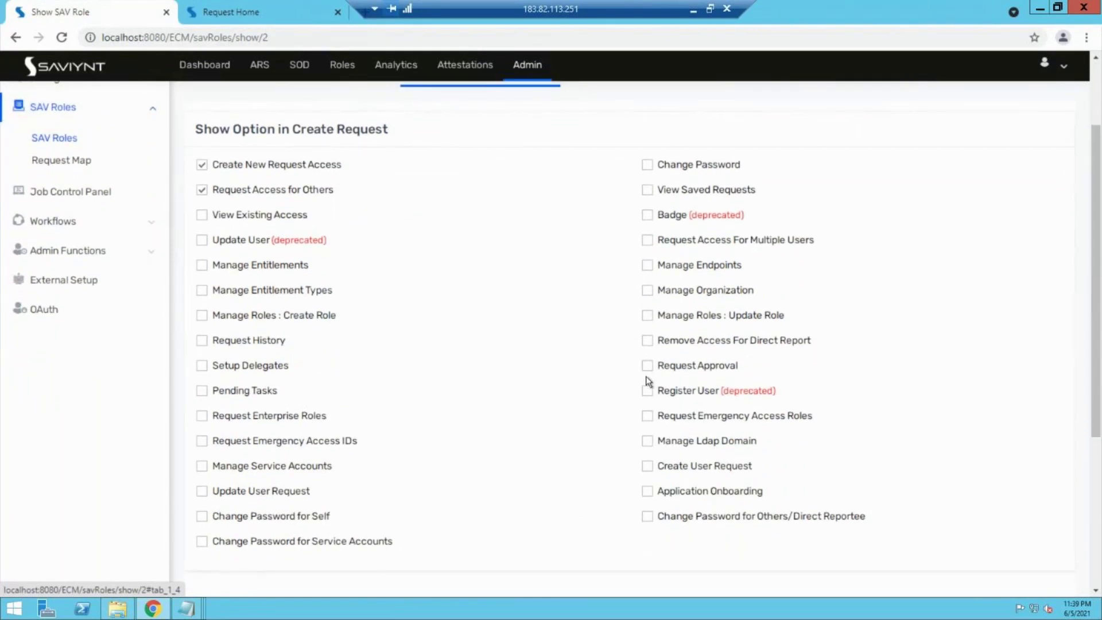
key(ctrl+f)
text(roles)
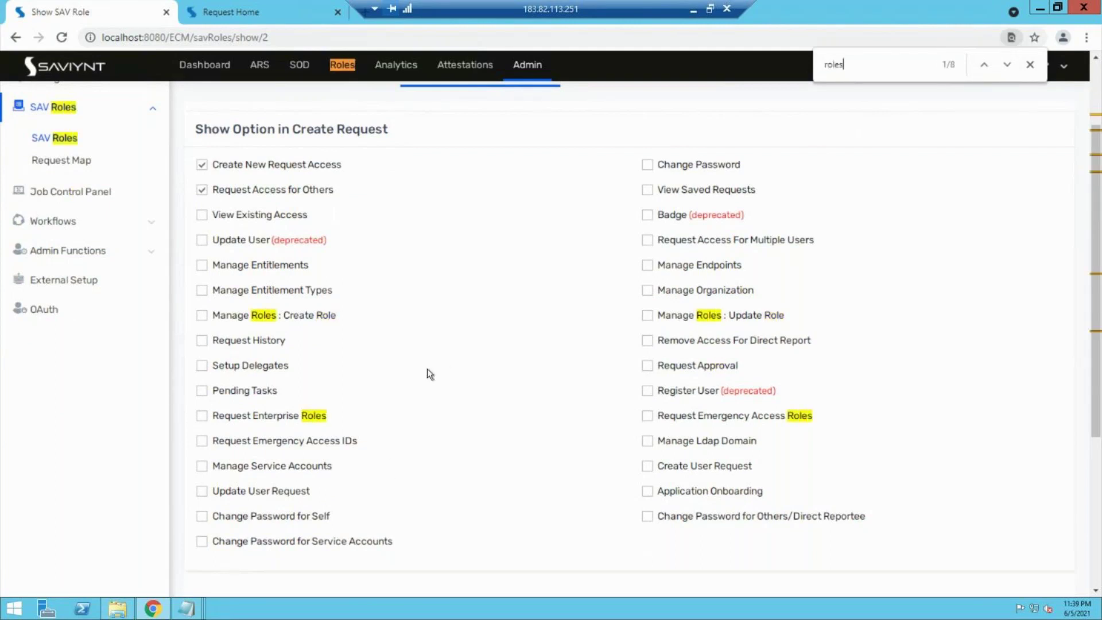
click(202, 415)
click(62, 136)
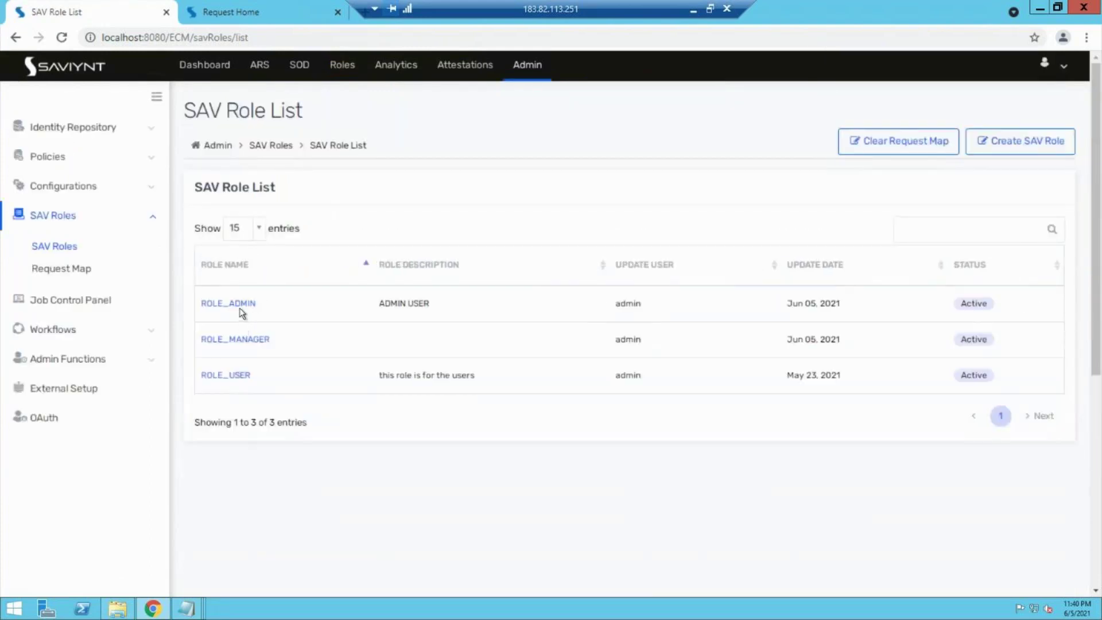
click(241, 310)
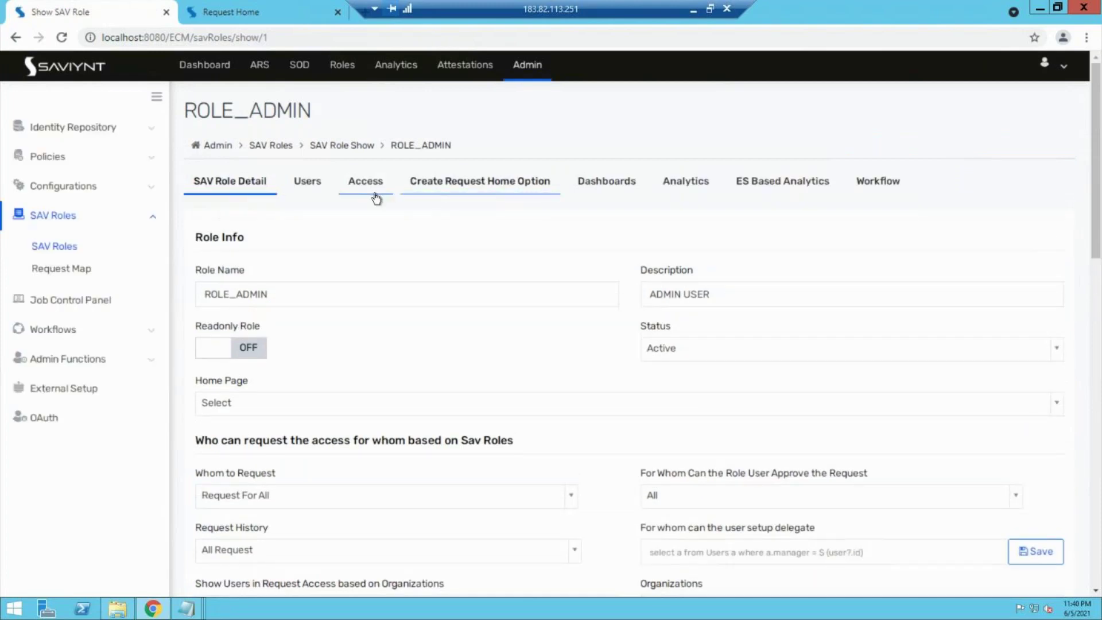
click(435, 190)
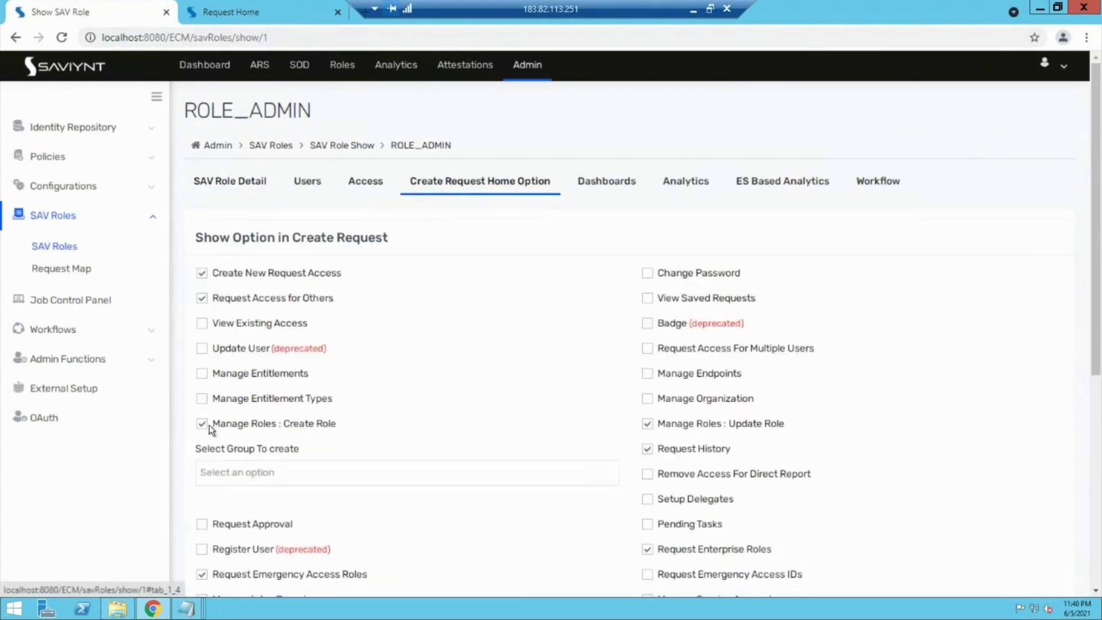
click(201, 425)
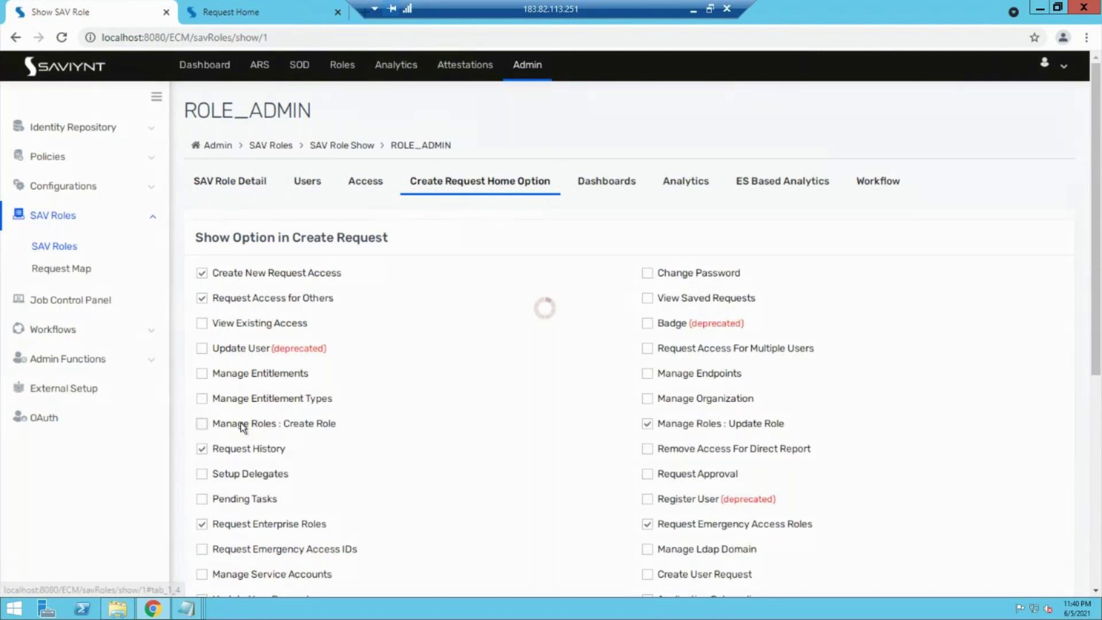
click(201, 528)
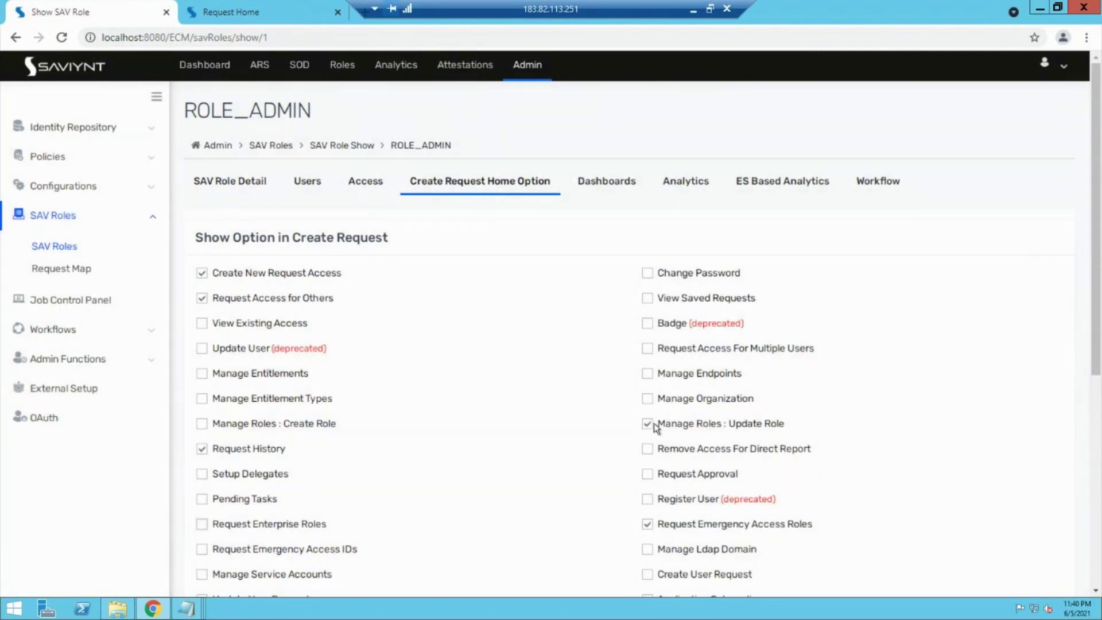
click(230, 12)
click(54, 42)
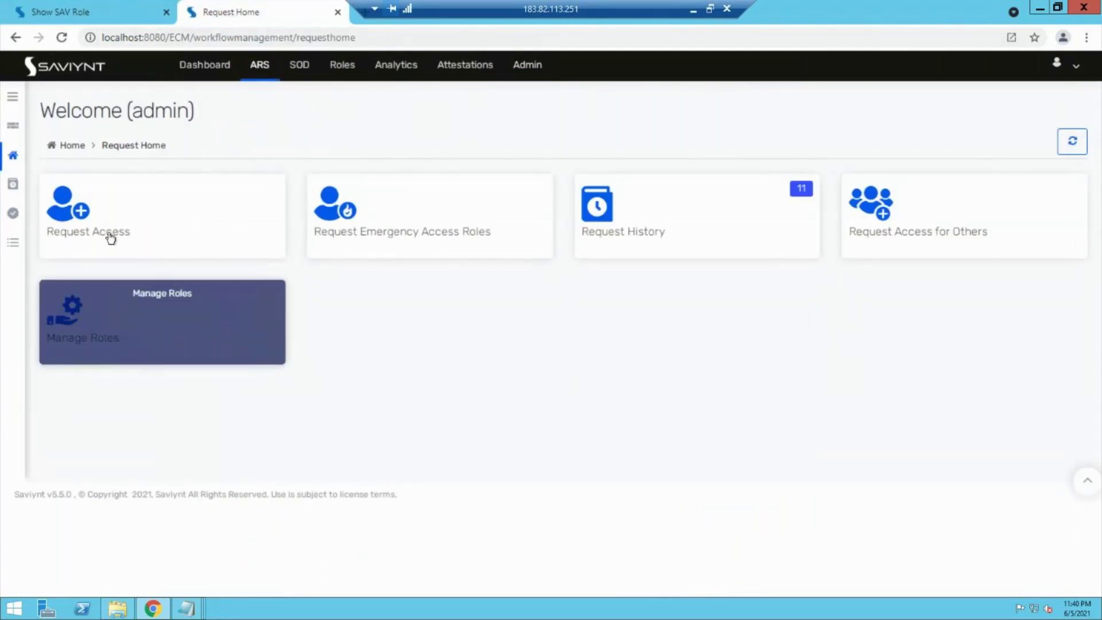
key(ctrl+shift+Tab)
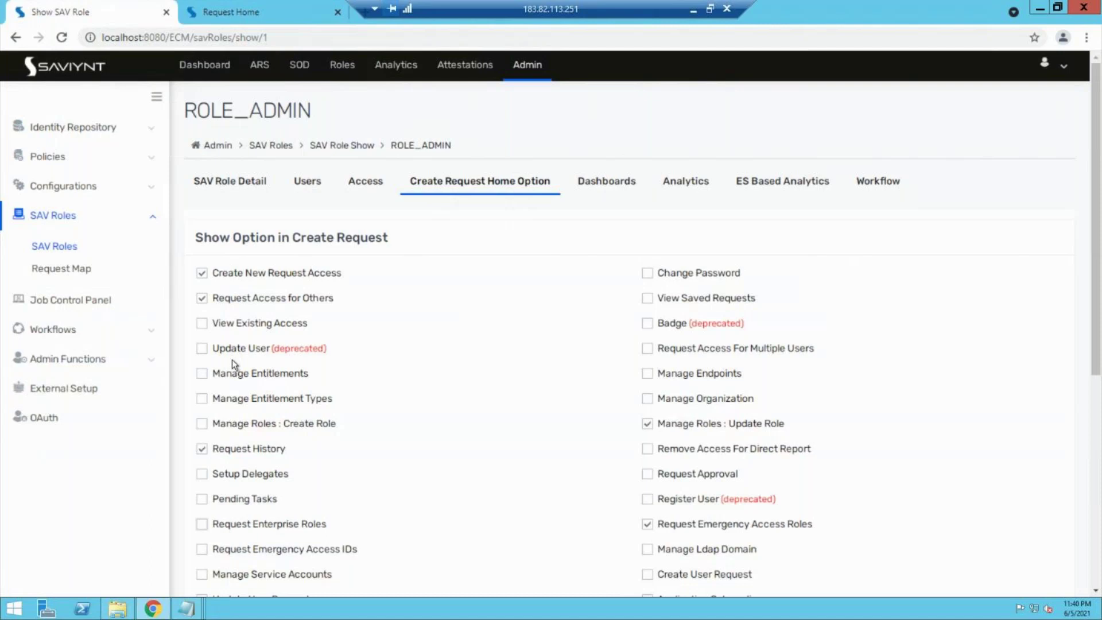
click(241, 5)
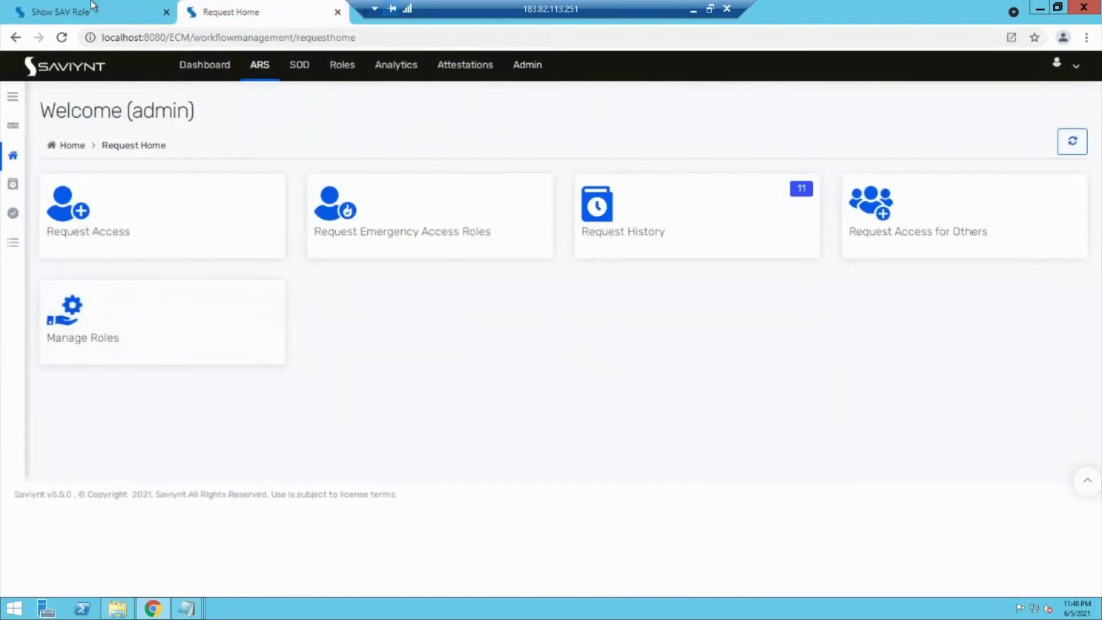
key(ctrl+shift+Tab)
Step: Turn off Manage Roles : Update Role for ROLE_ADMIN and check the request home
scroll(256, 462, down, 2)
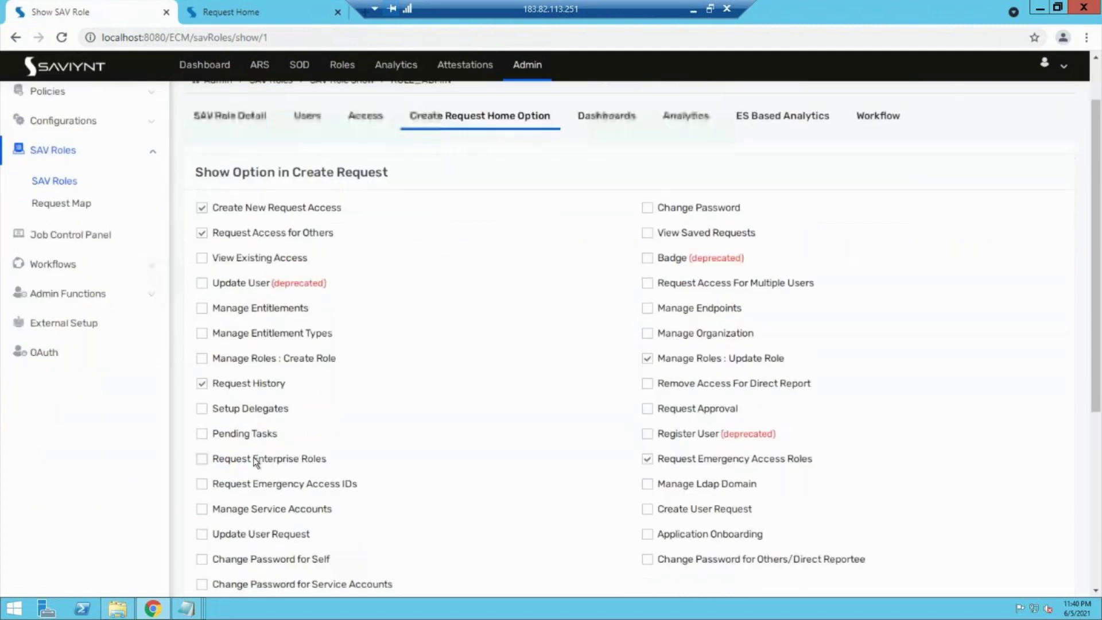
click(647, 335)
click(215, 7)
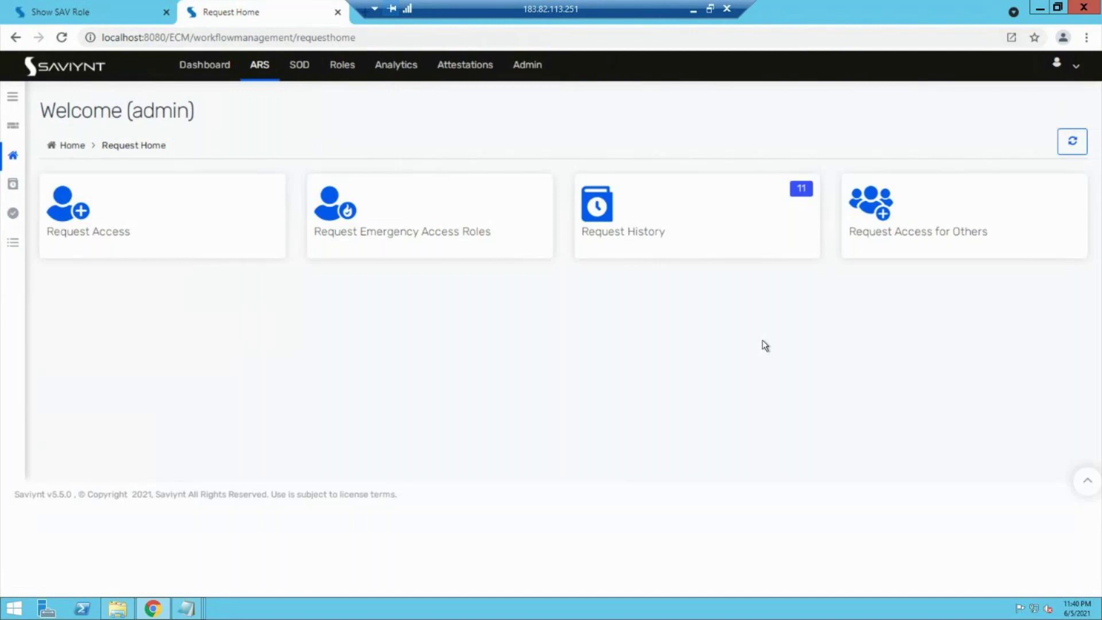
click(87, 7)
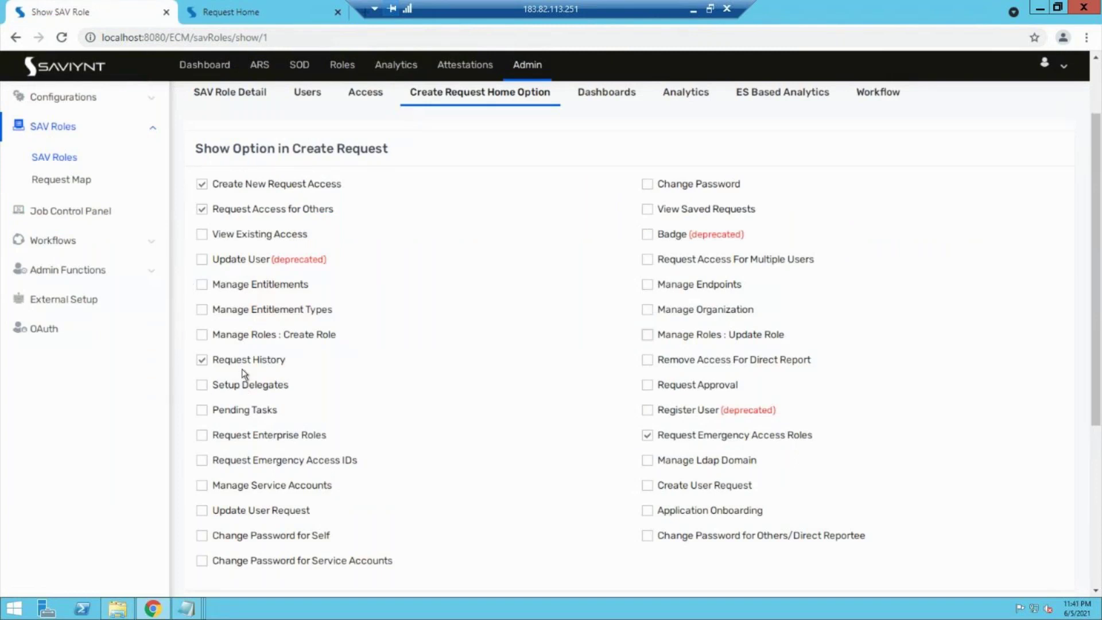
Step: Enable Manage Roles : Create Role and Request Enterprise Roles for ROLE_ADMIN
key(ctrl+f)
text(role)
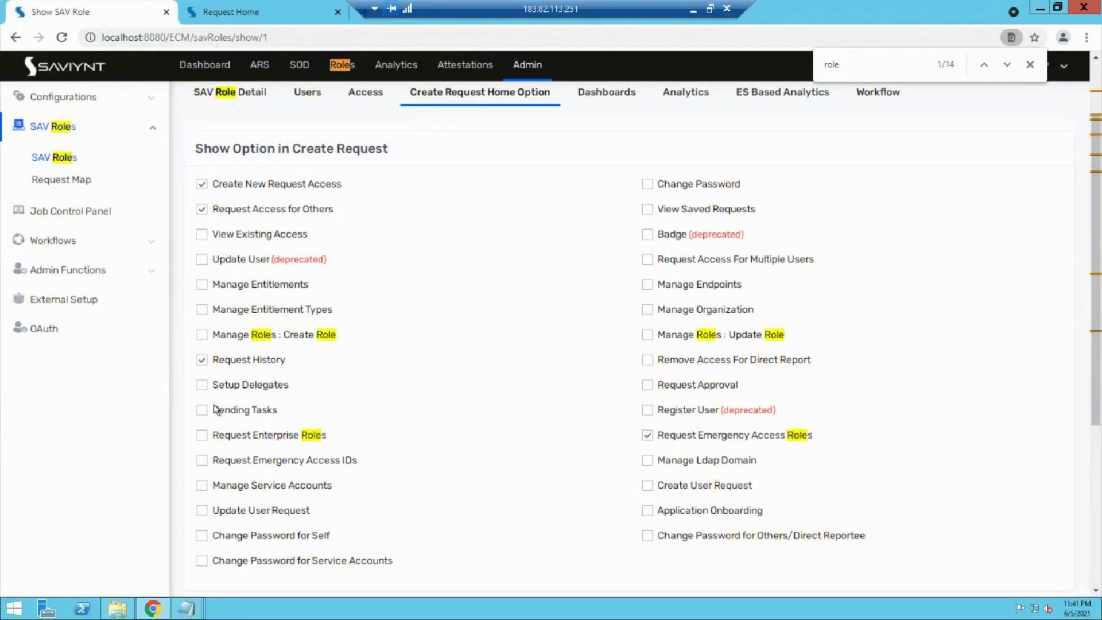
click(202, 335)
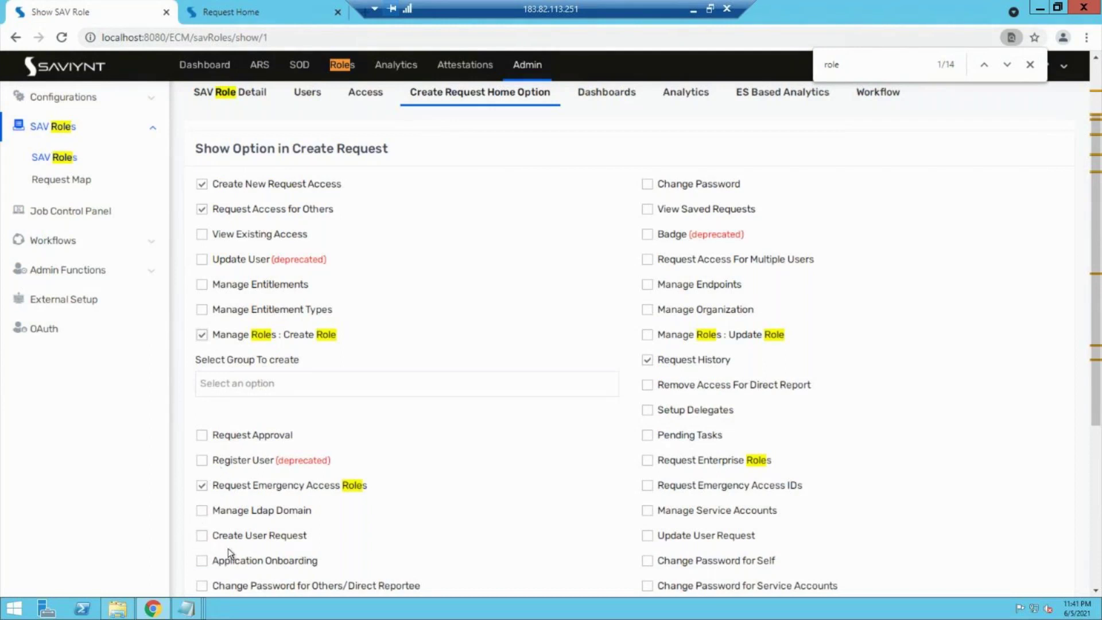
scroll(230, 552, down, 1)
scroll(229, 553, down, 1)
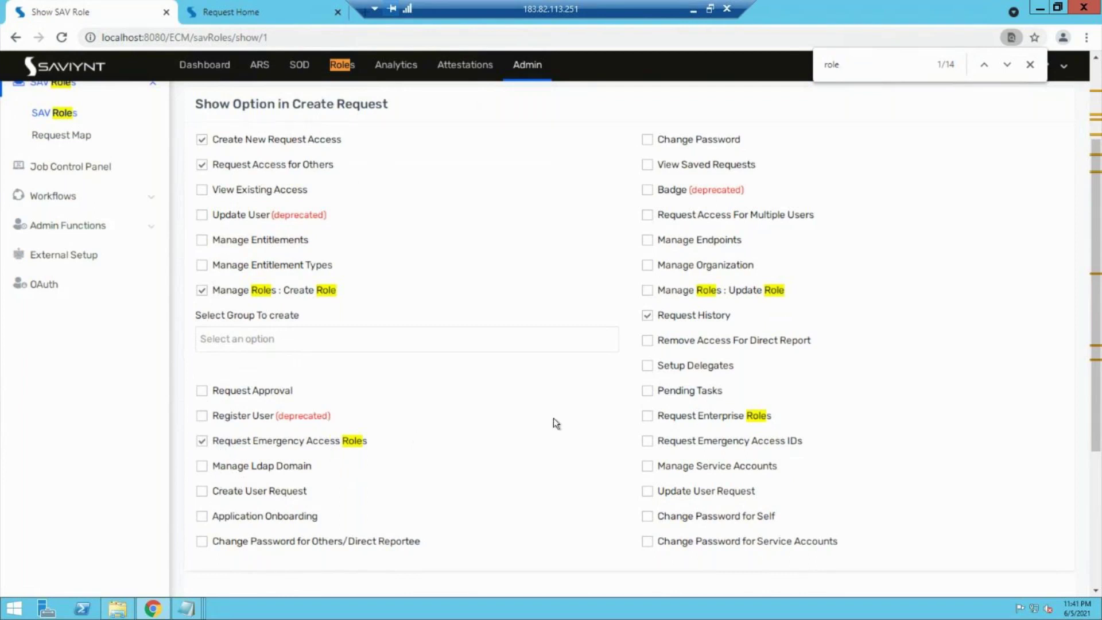
click(646, 417)
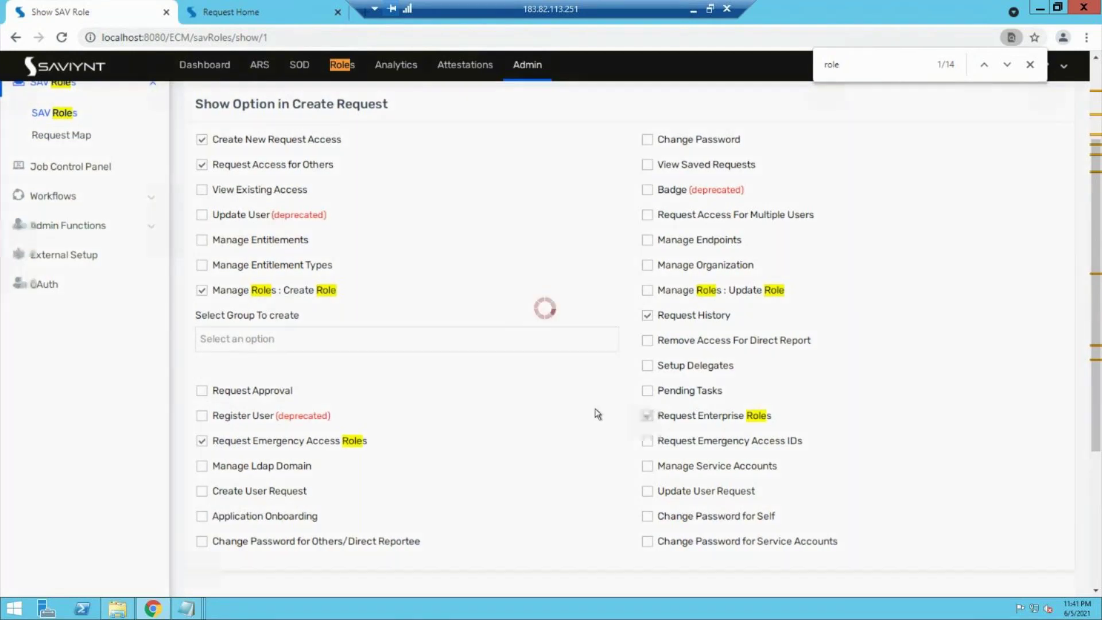
Step: Choose Create New Role from the ARS Request Home tile menu
click(260, 65)
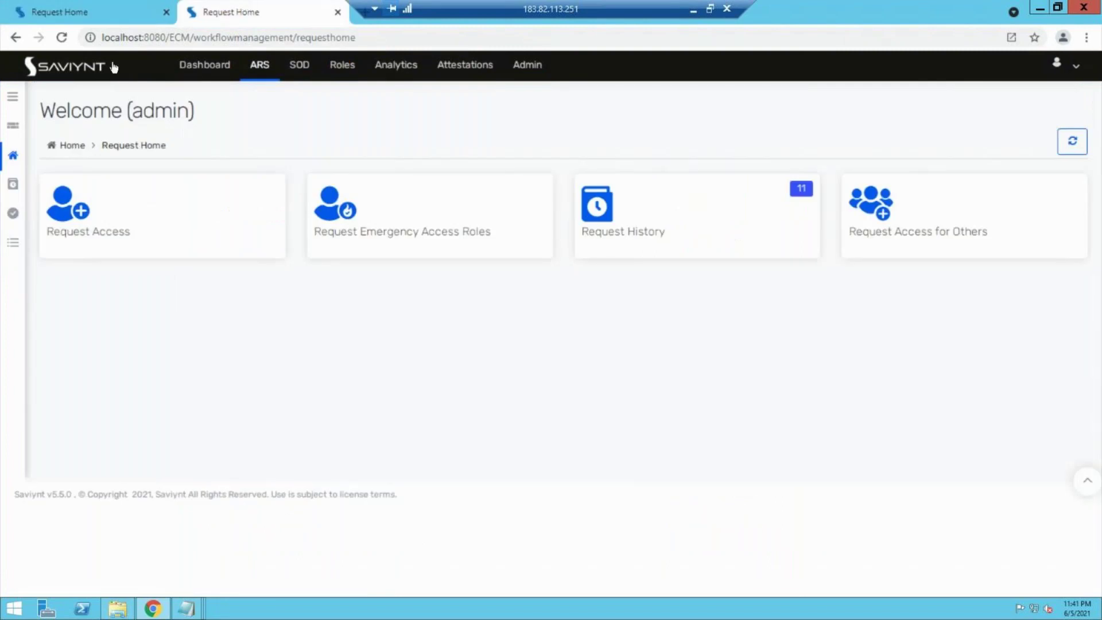
click(46, 9)
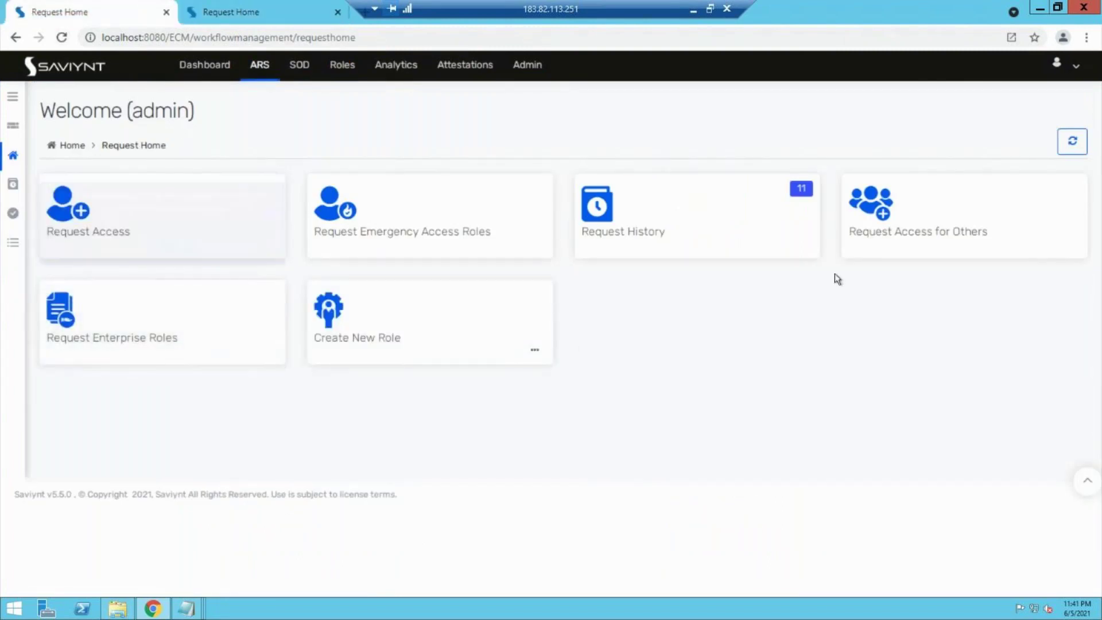
click(535, 350)
click(505, 376)
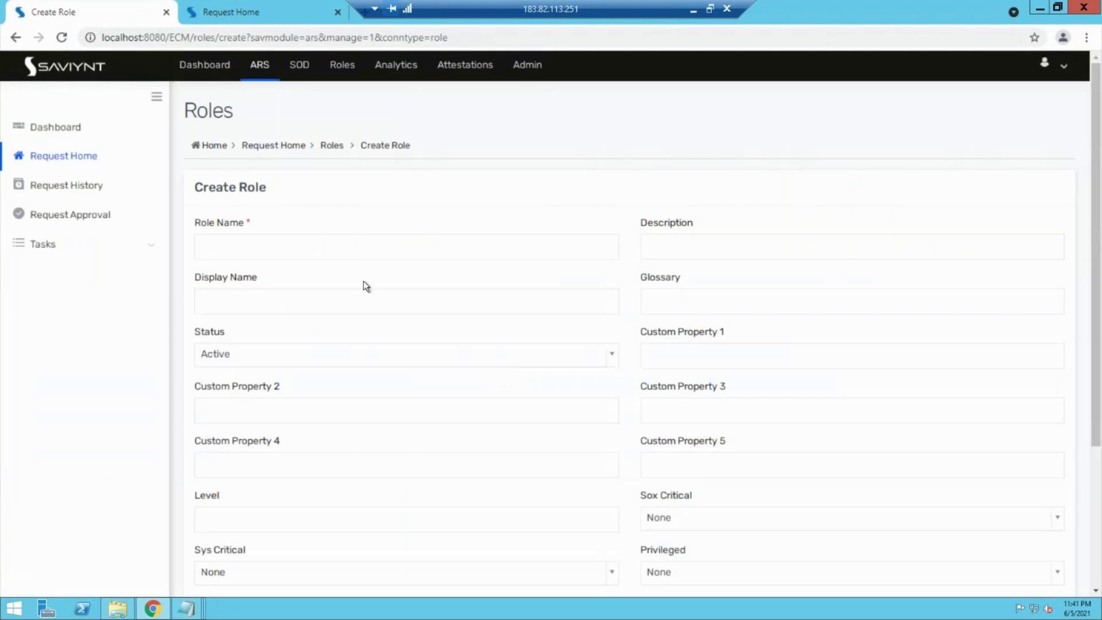
Step: Enter the role name 'Test payrole mngment roles'
click(351, 250)
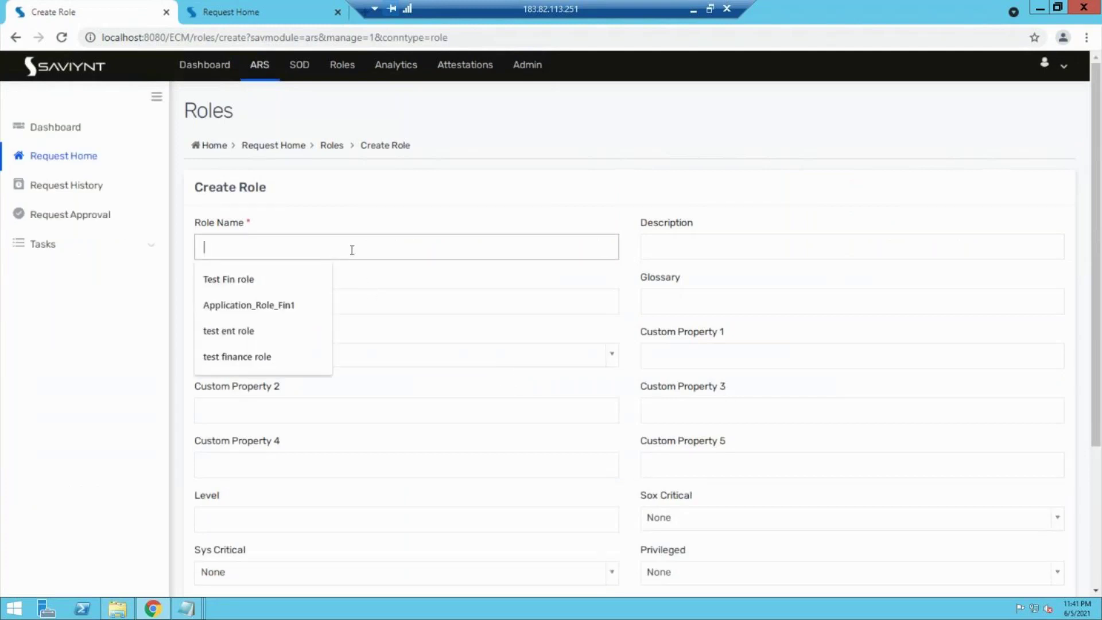
text(Te)
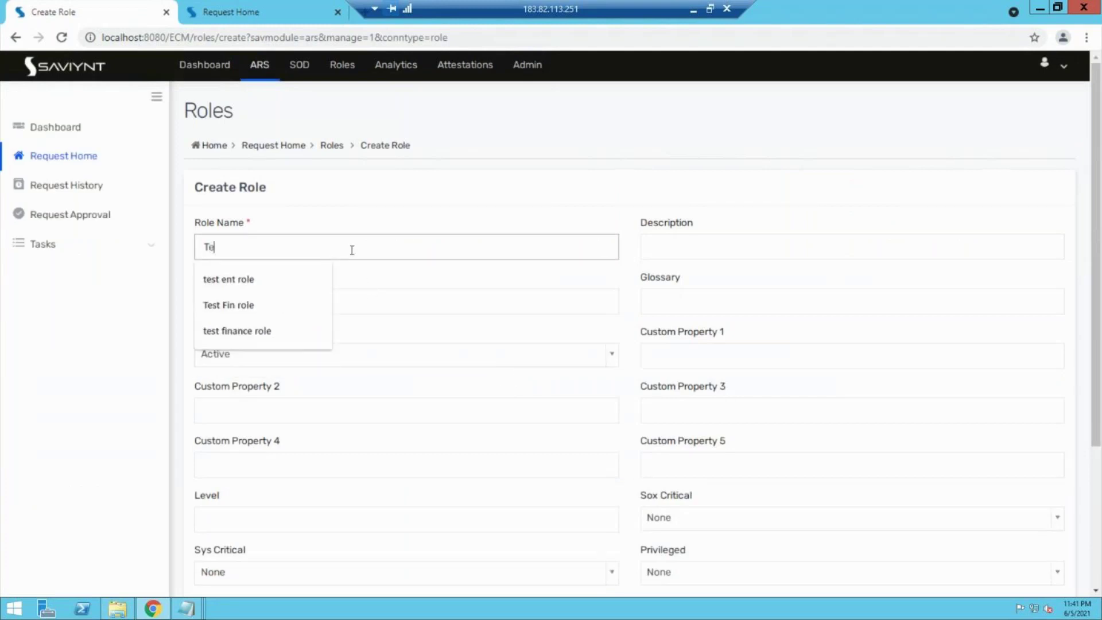
text(st parole)
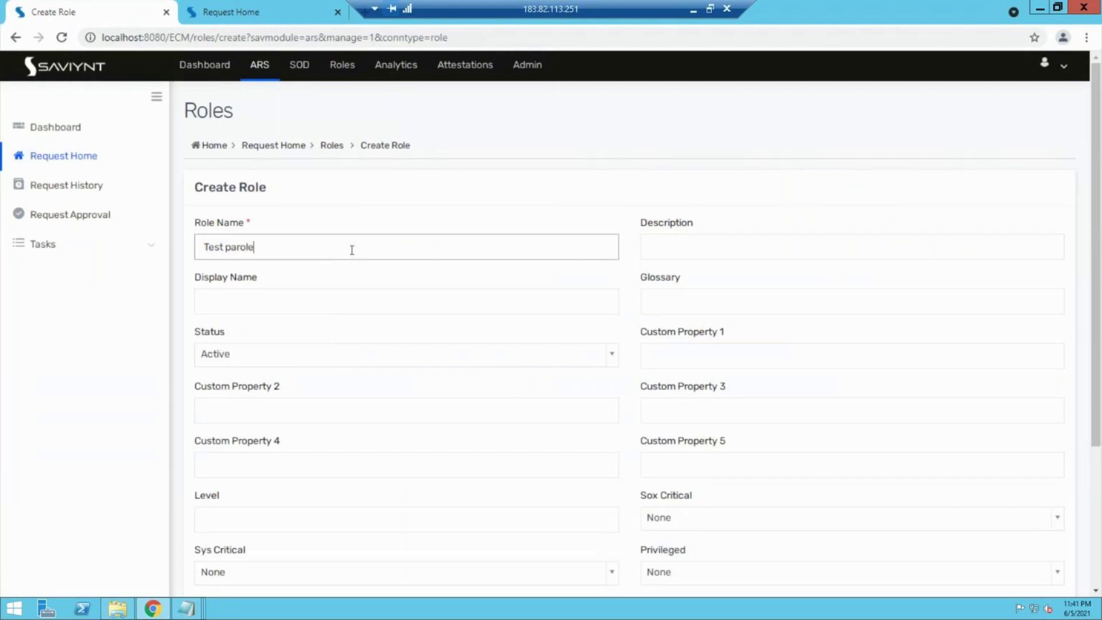
key(BackSpace)
key(BackSpace)
key(BackSpace)
key(BackSpace)
text(yrole mngment )
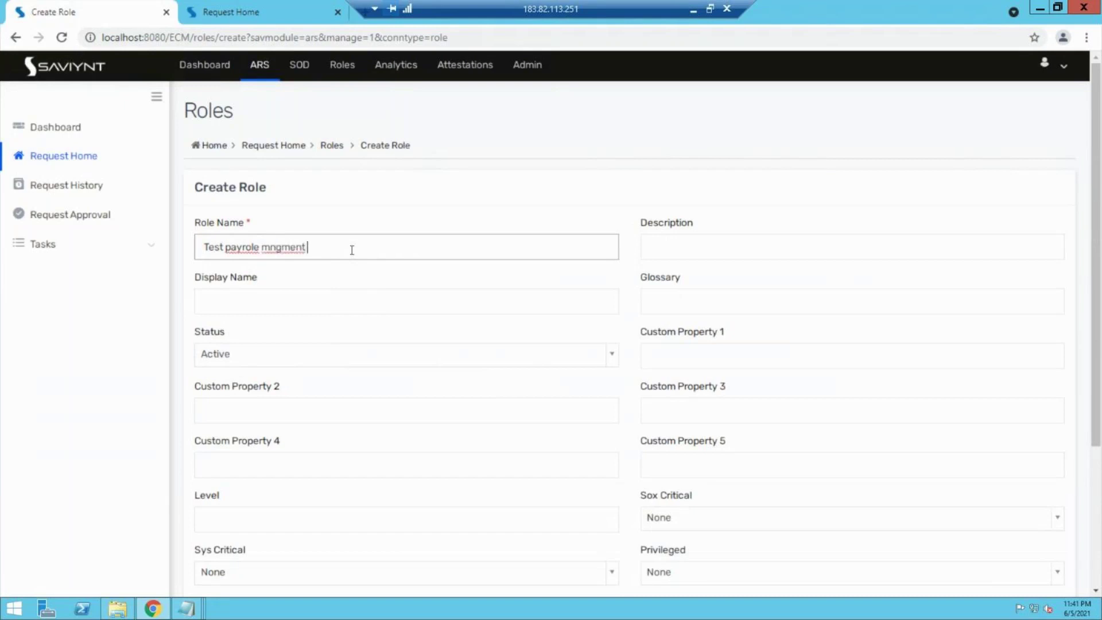
text(roles)
scroll(1096, 313, down, 1)
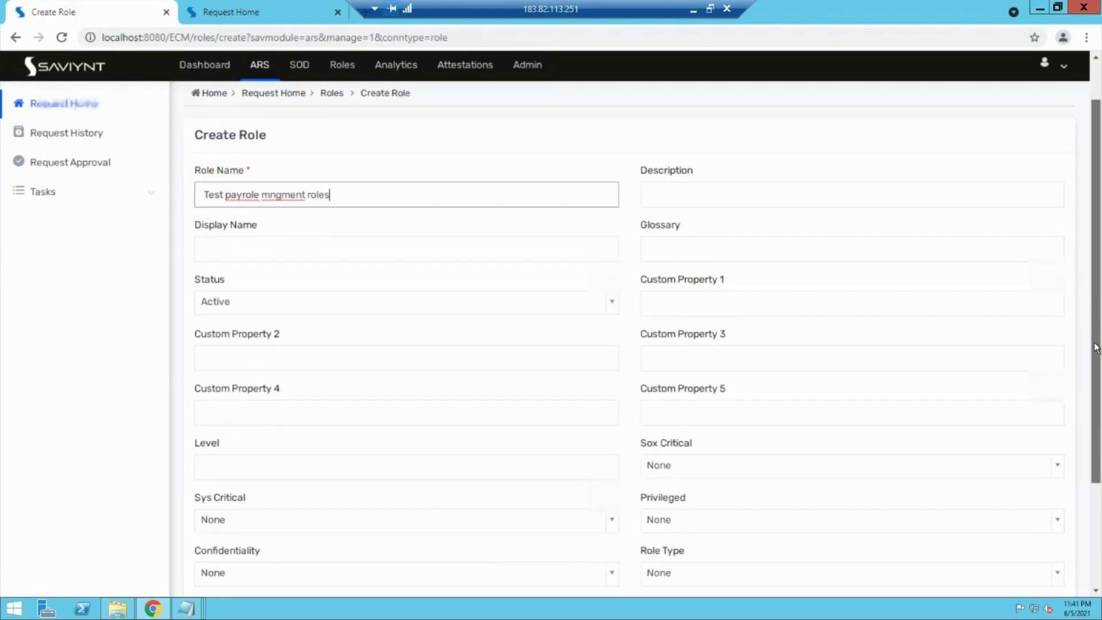
scroll(1096, 347, down, 1)
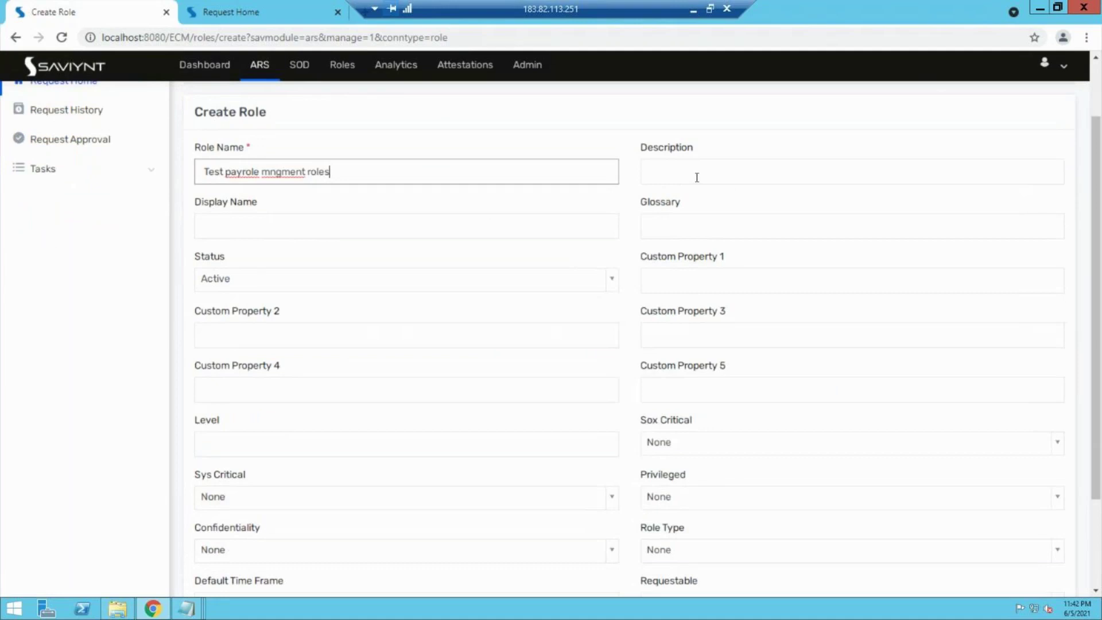
Step: Set the display name to 'Test payrole roles' by copying the role name and removing 'mngment'
click(302, 230)
drag(329, 171, 143, 171)
key(ctrl+c)
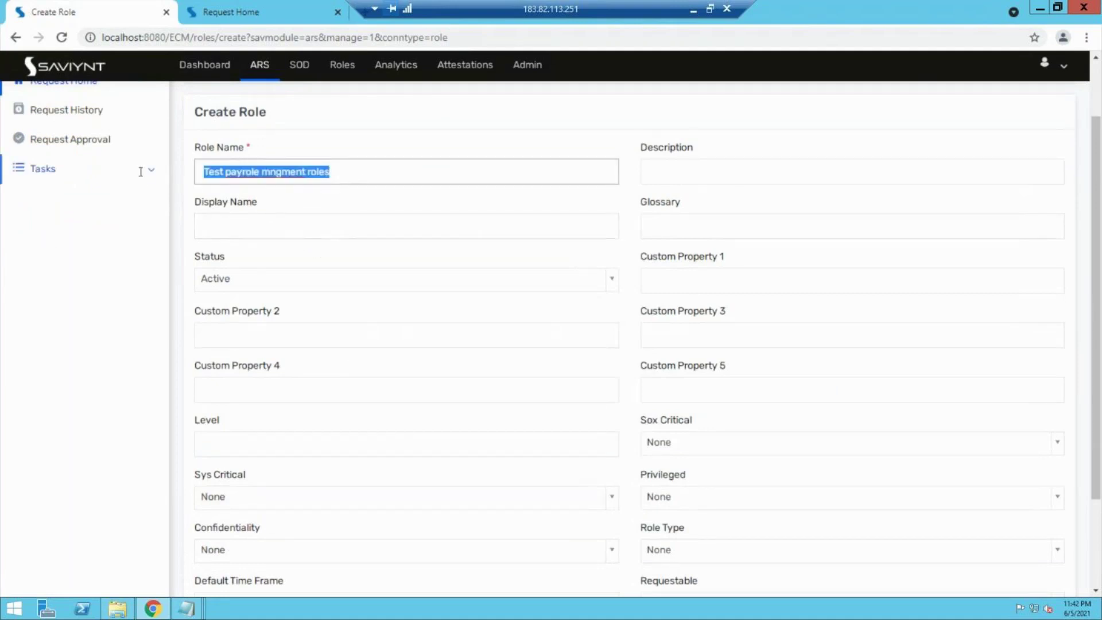
click(216, 226)
key(ctrl+v)
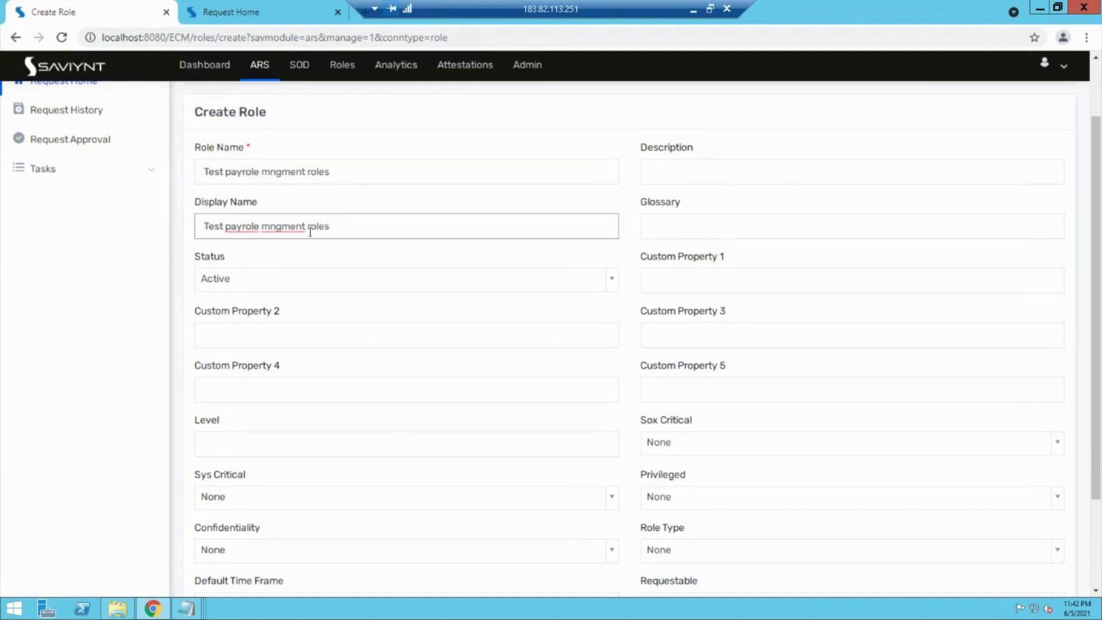
double_click(290, 230)
key(BackSpace)
Step: Leave the default time frame empty and keep Privileged and Confidentiality at None
scroll(469, 417, down, 2)
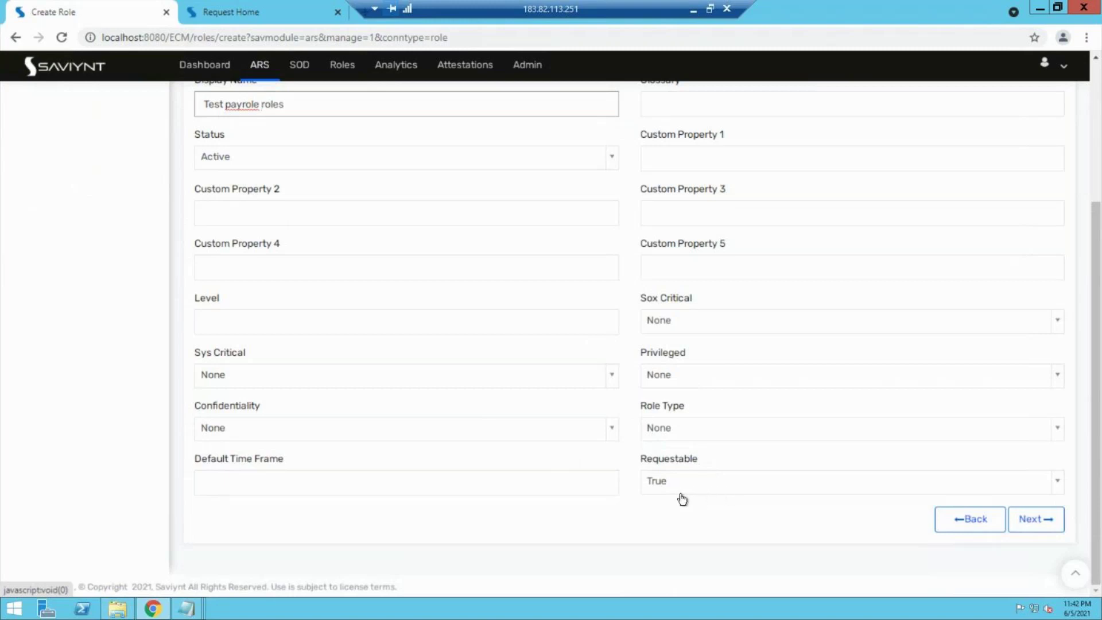
click(510, 484)
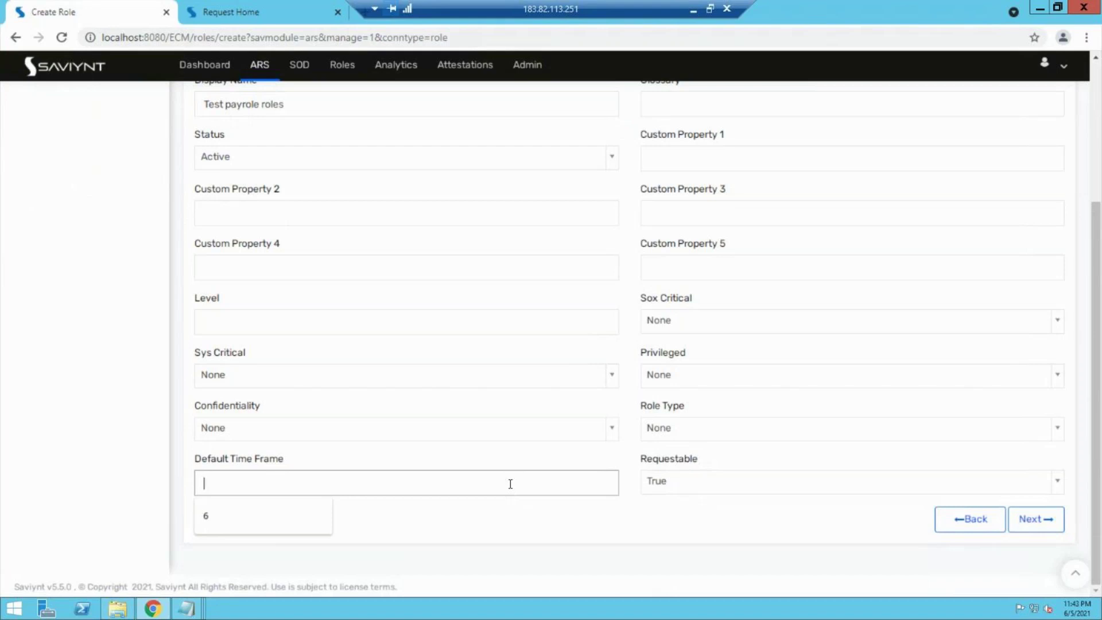
click(593, 520)
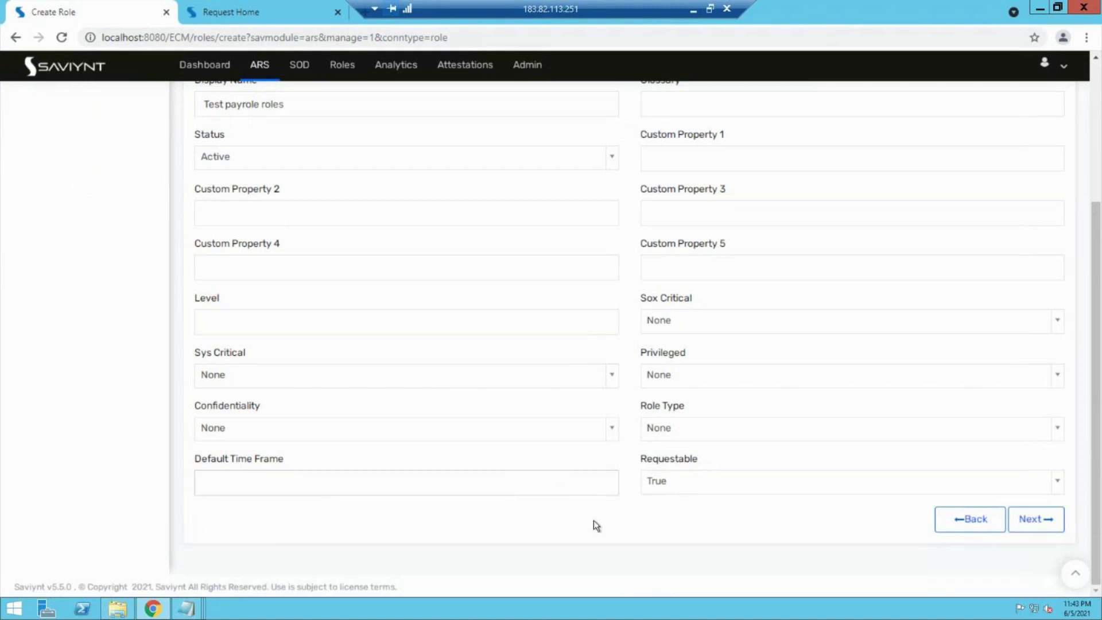
click(732, 379)
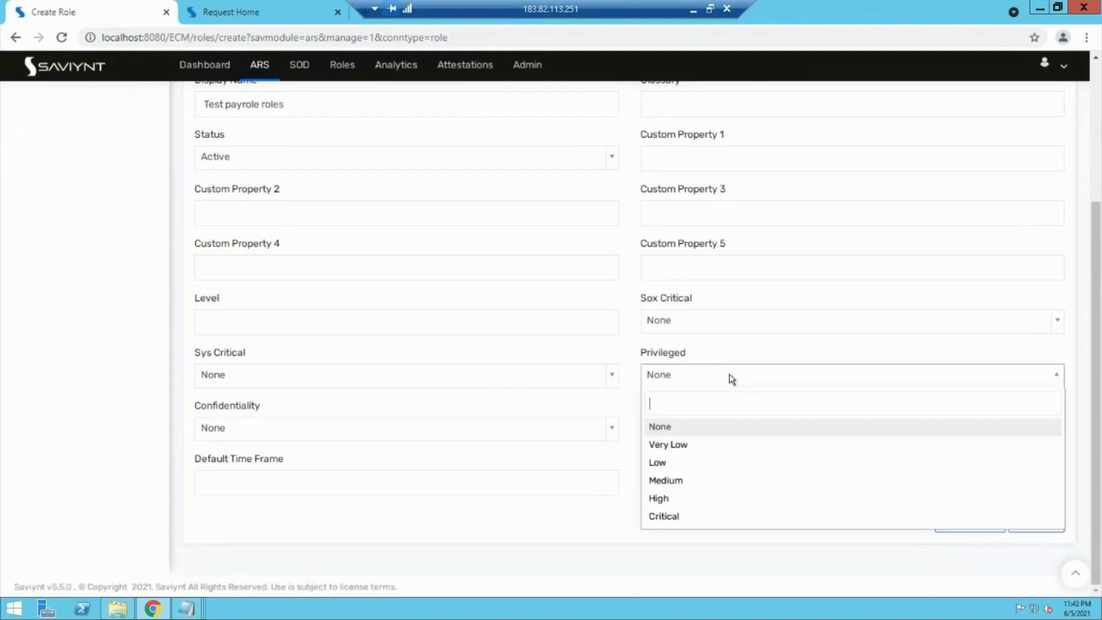
click(732, 379)
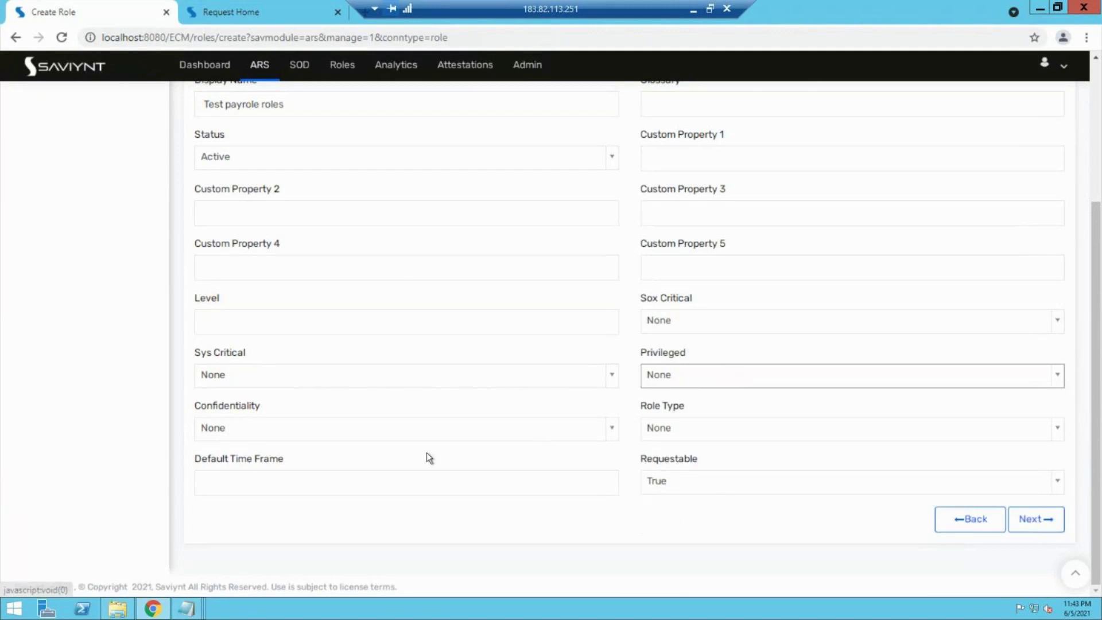
click(432, 435)
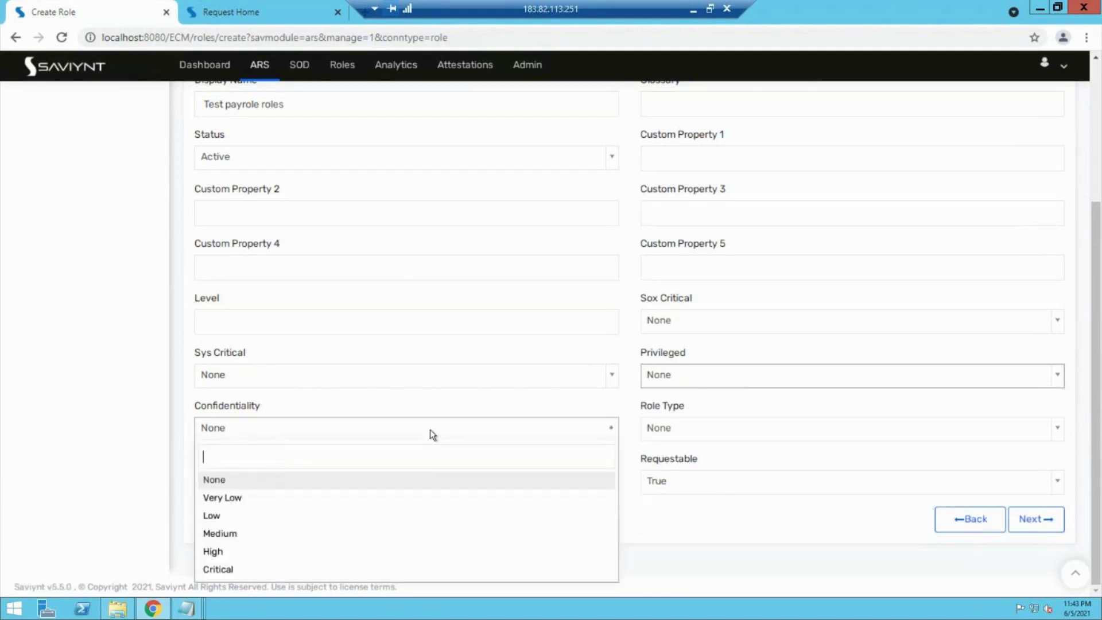
click(125, 401)
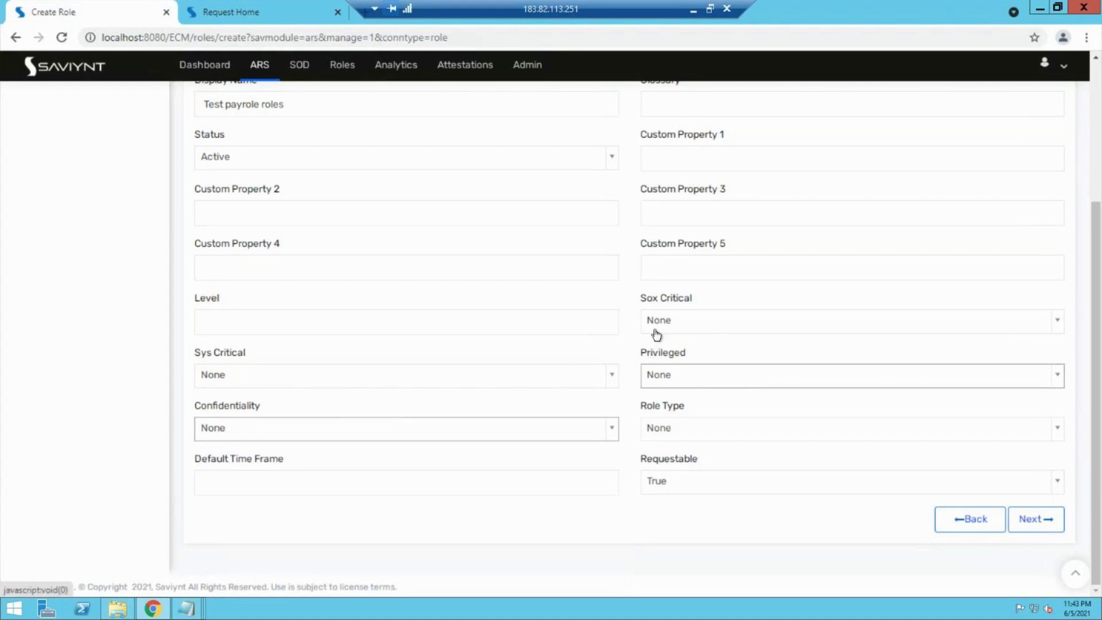
Step: Set Role Type to Enterprise and continue to the owner step
click(687, 430)
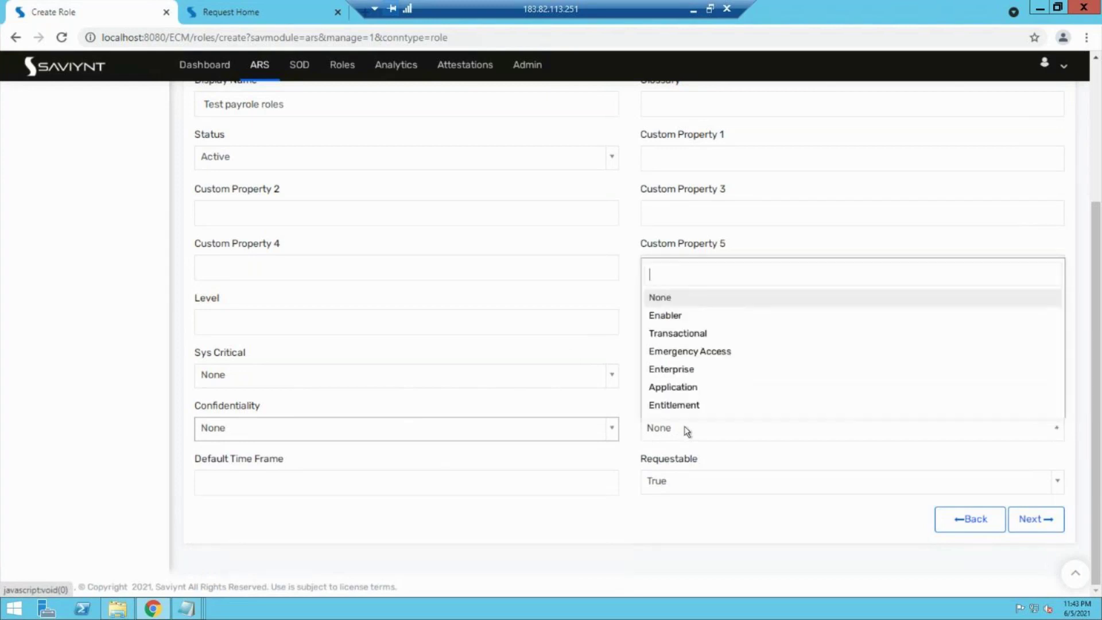
click(677, 373)
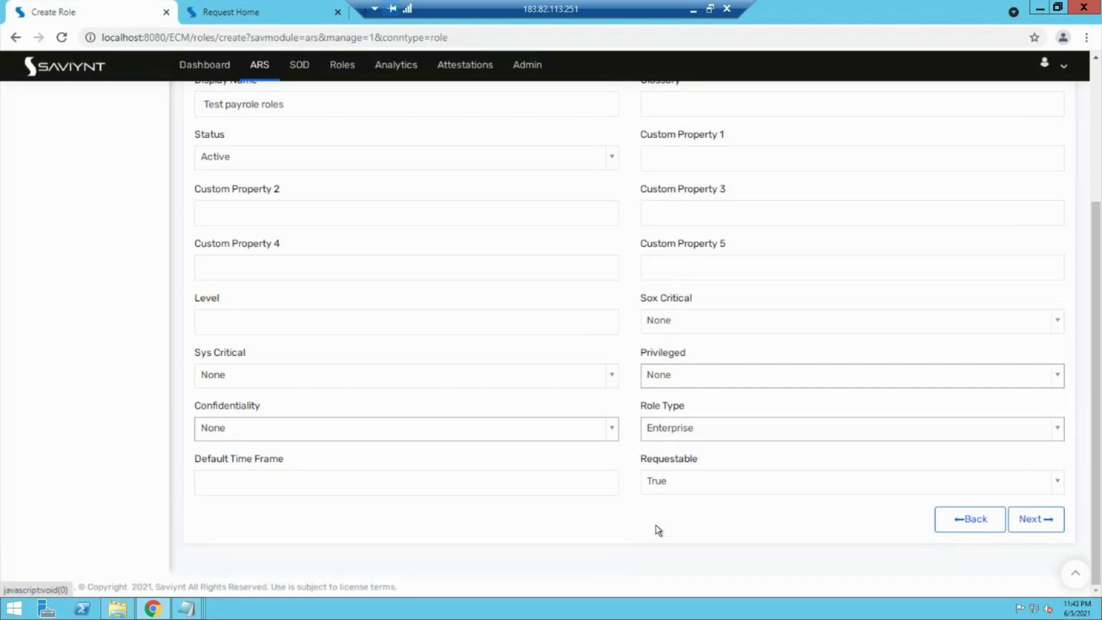
click(1037, 523)
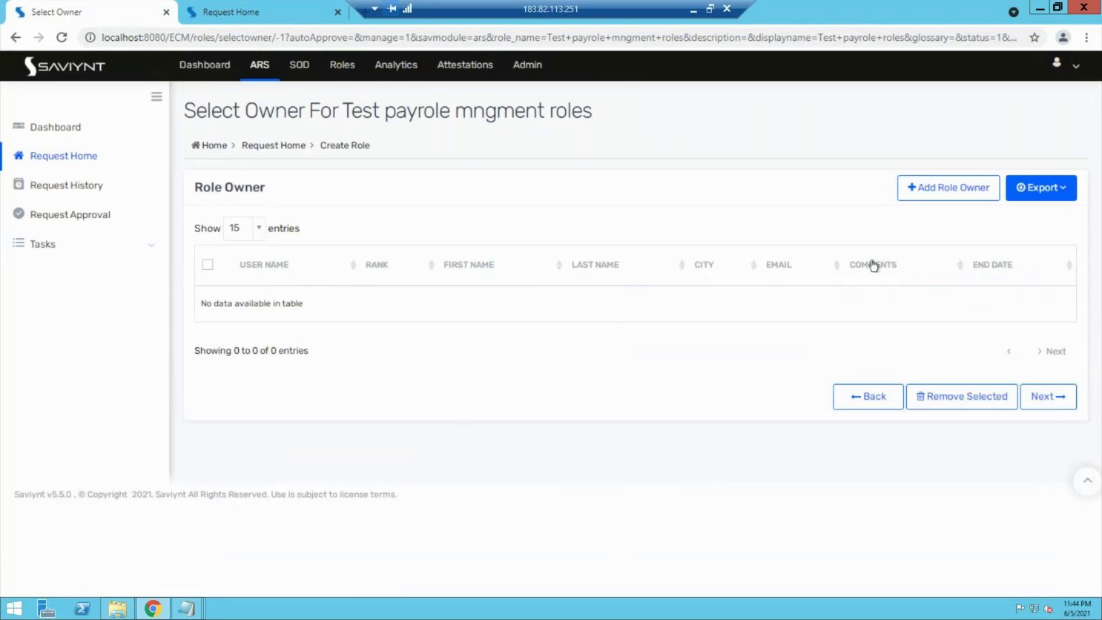
Step: Add a user as the role owner, save it, and continue to Select Entitlement
click(951, 187)
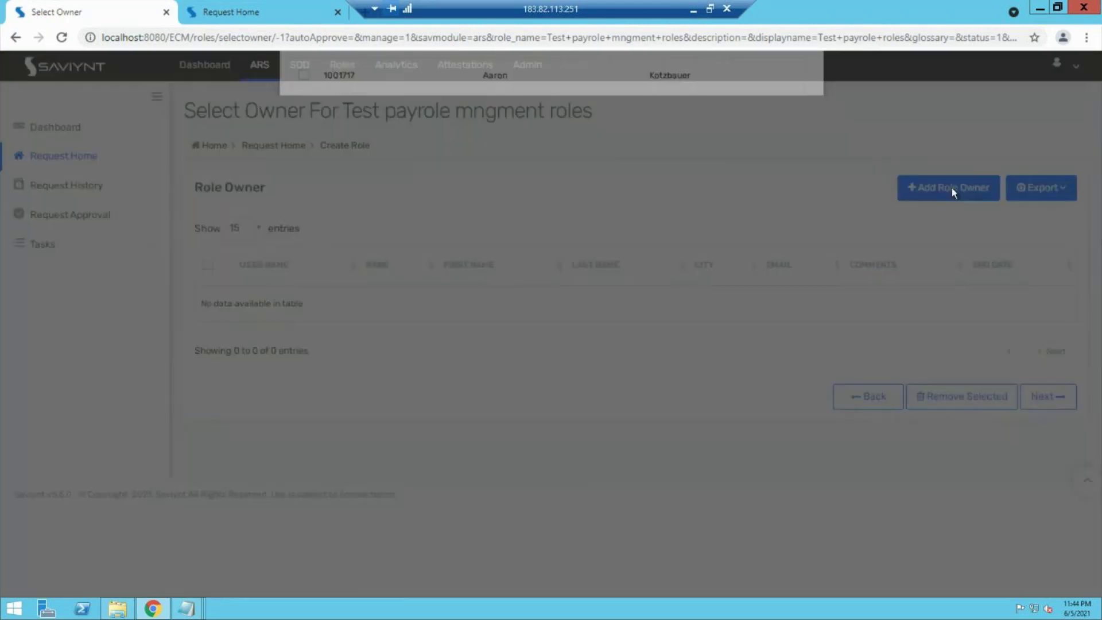
click(304, 345)
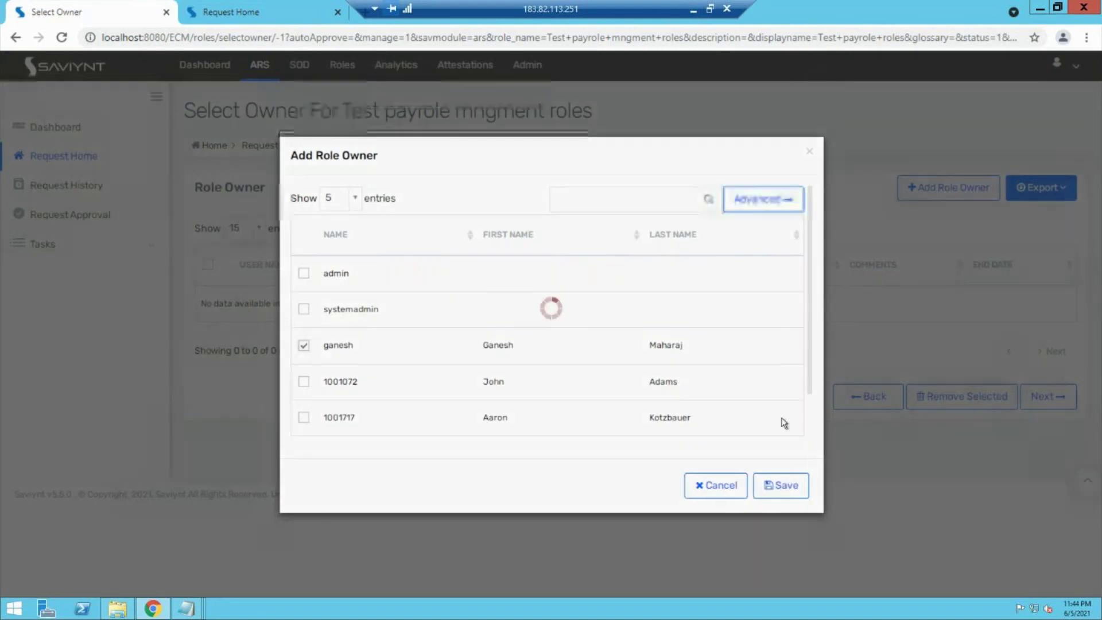
click(769, 486)
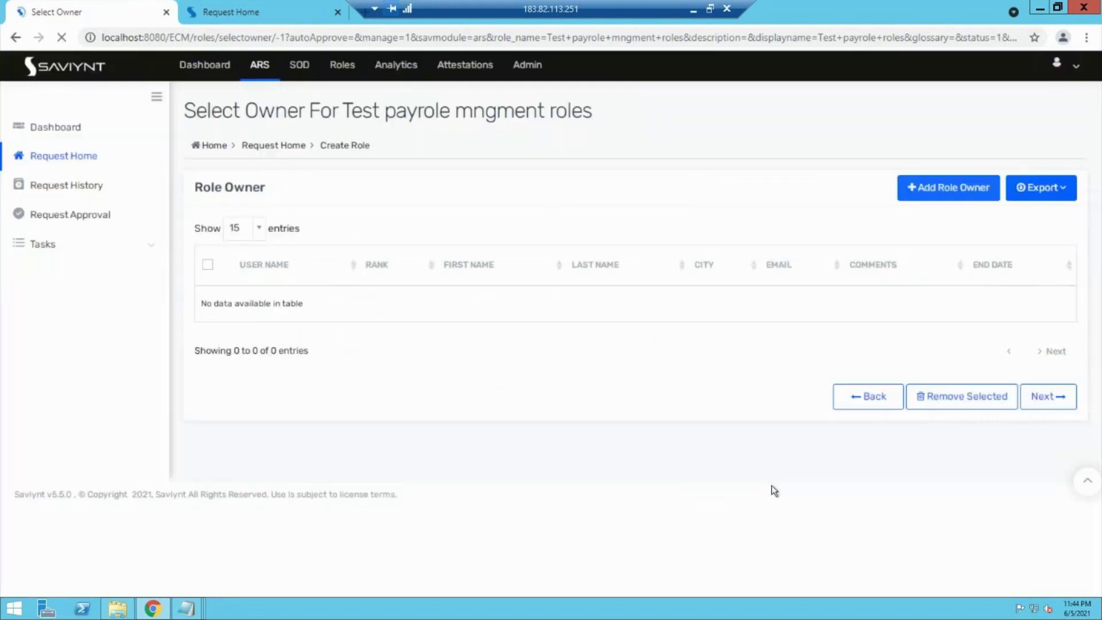
click(1055, 418)
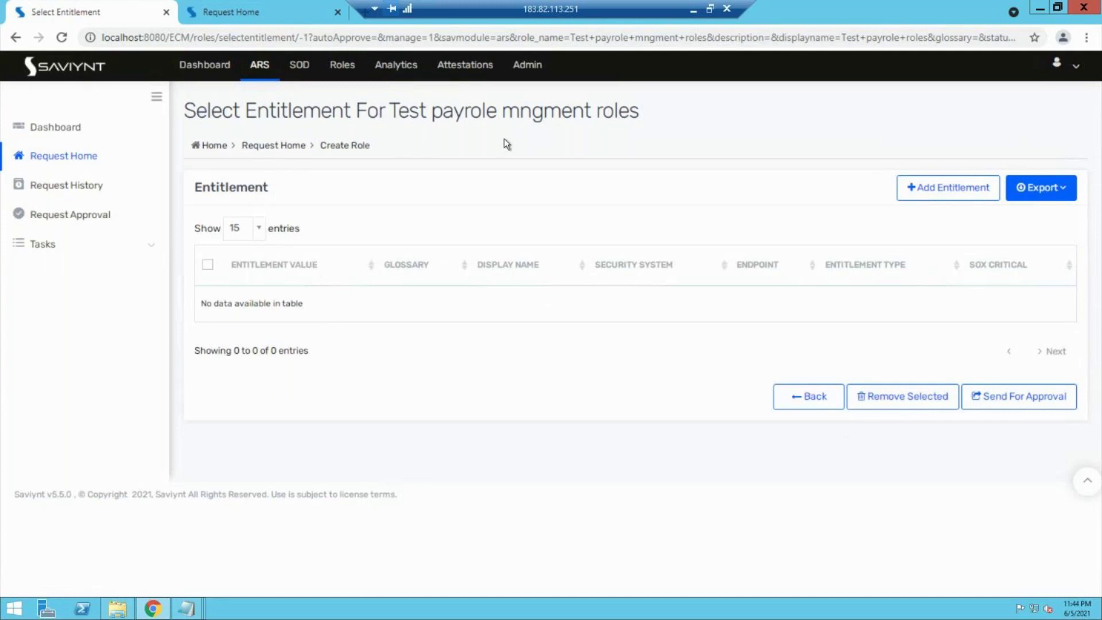
Step: Add the Test ent 2, Test Payole read only and Test Payole write only entitlements to the role and save
click(951, 189)
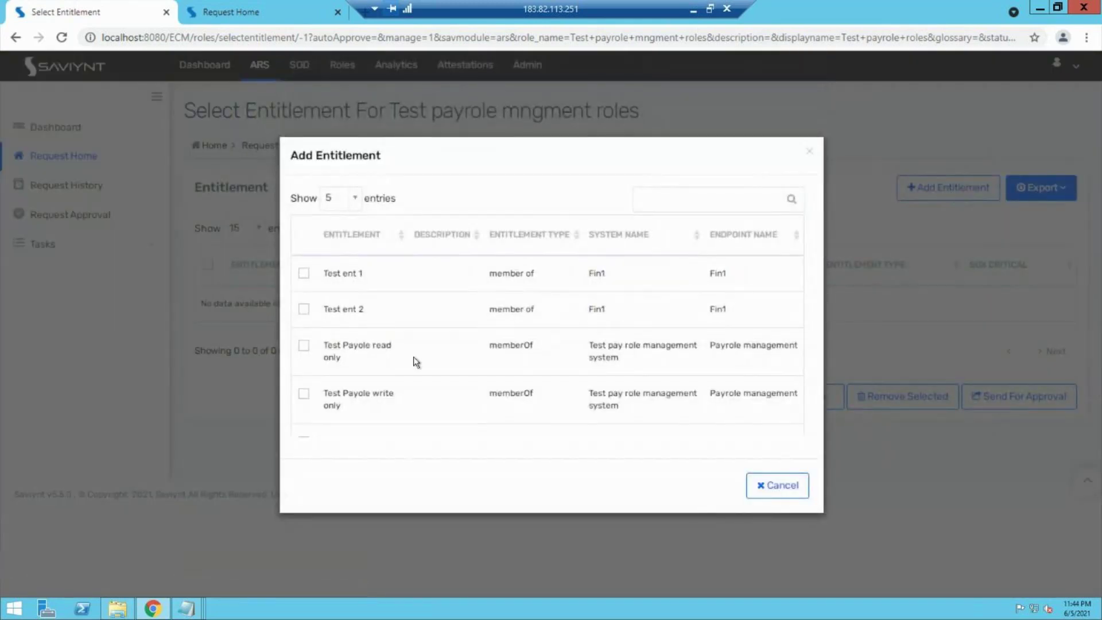
click(302, 344)
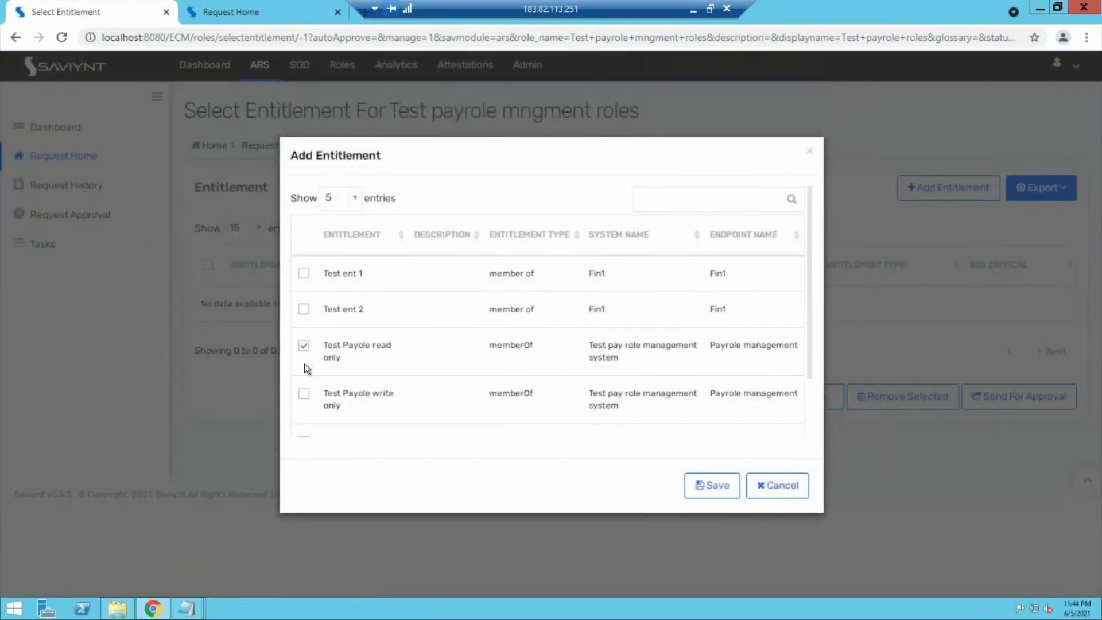
click(304, 393)
click(304, 310)
click(707, 486)
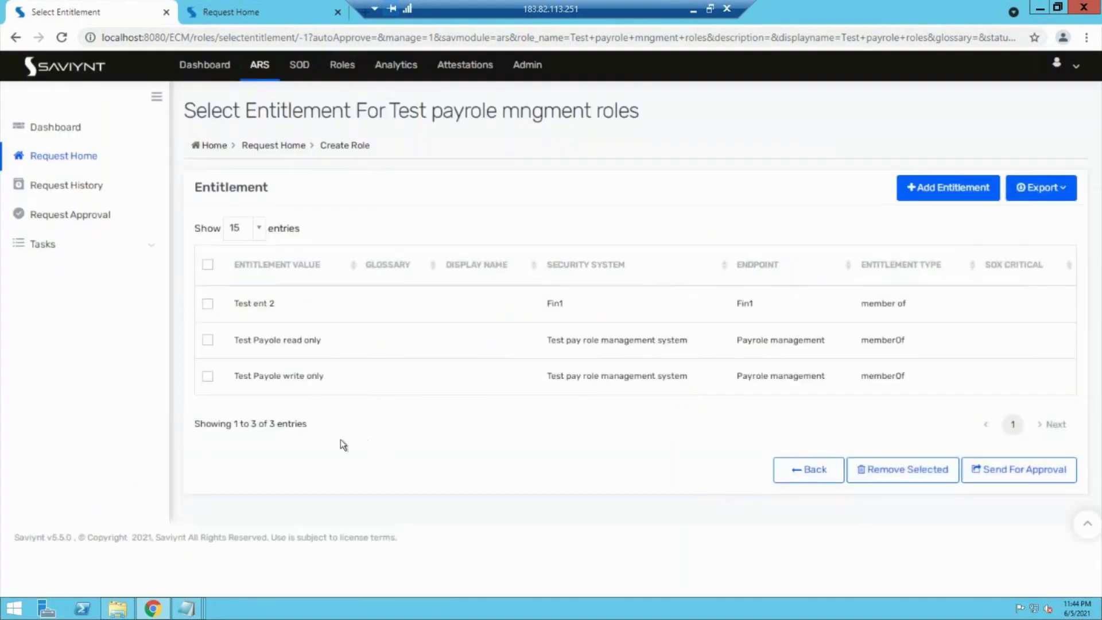
Step: Send the new role for approval
drag(214, 398, 90, 330)
click(90, 329)
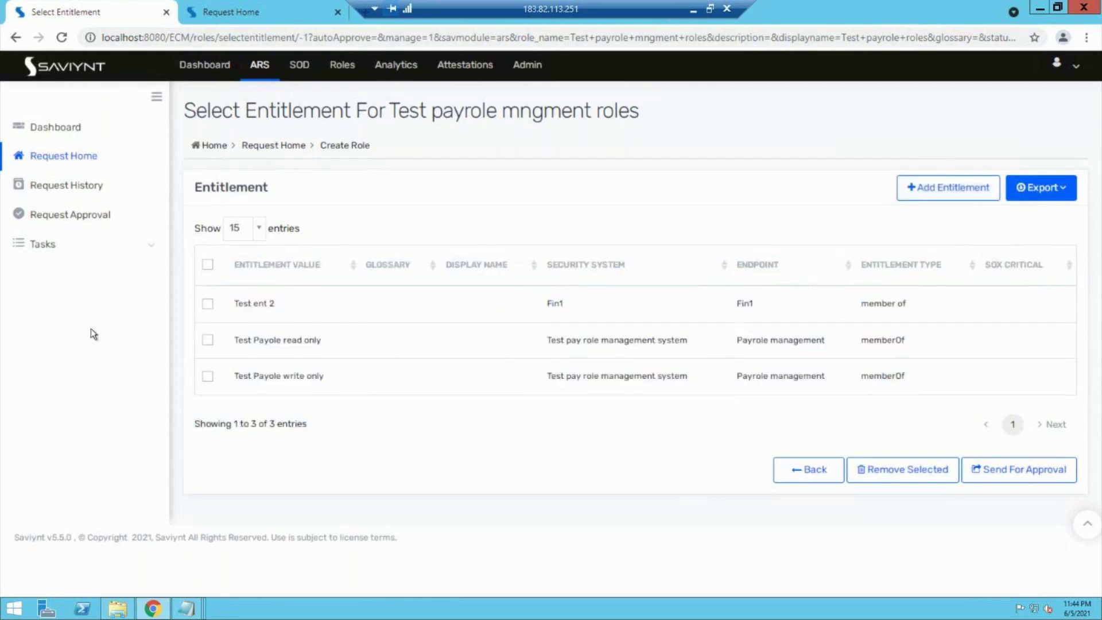
click(1026, 470)
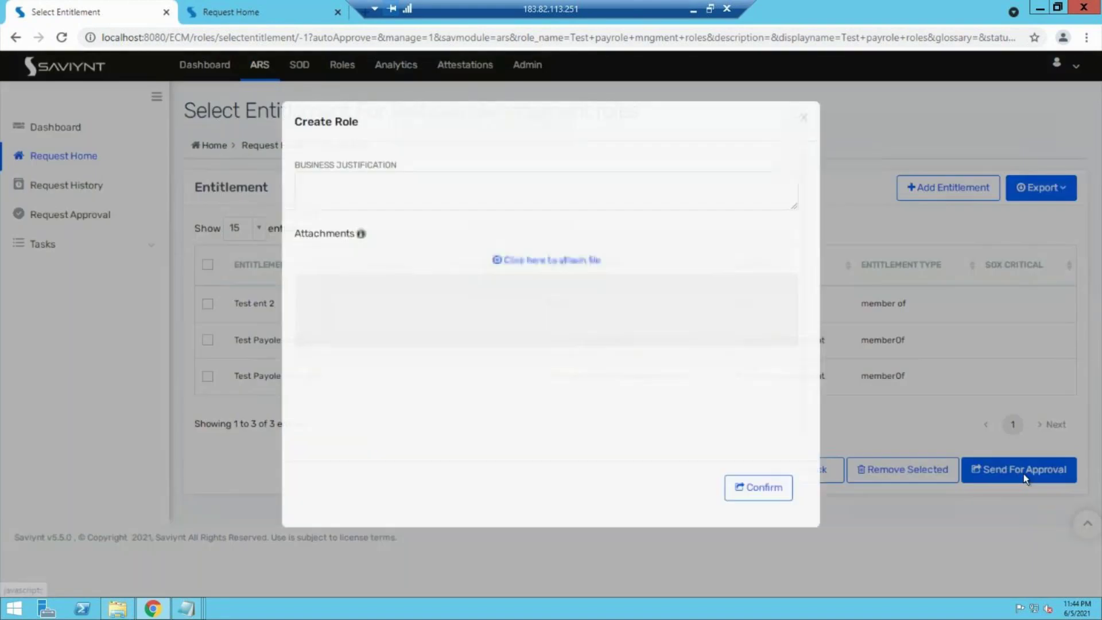
Step: Confirm creating the role and go back to the ARS Request Home page
click(775, 493)
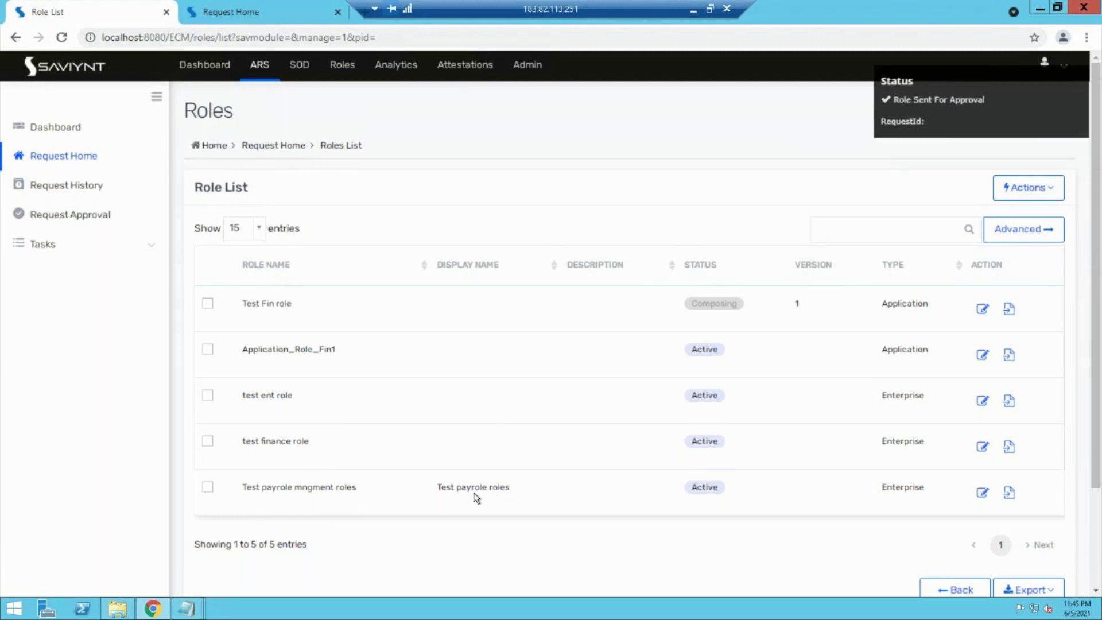
click(253, 65)
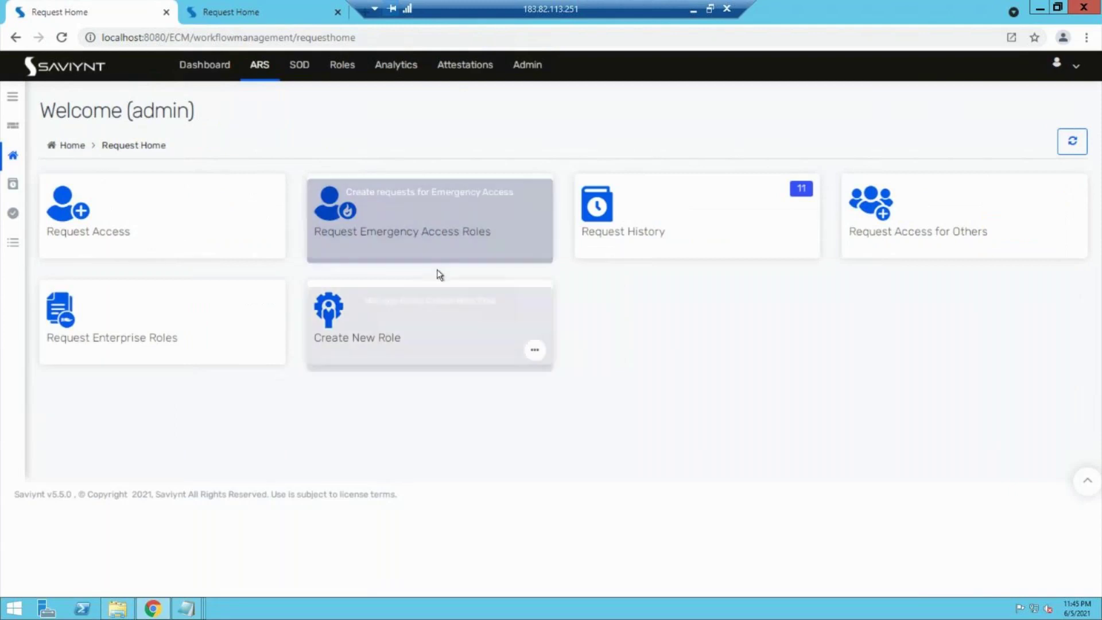
Step: Request enterprise roles for the selected user, adding Test payrole roles to the cart and checking out
click(137, 335)
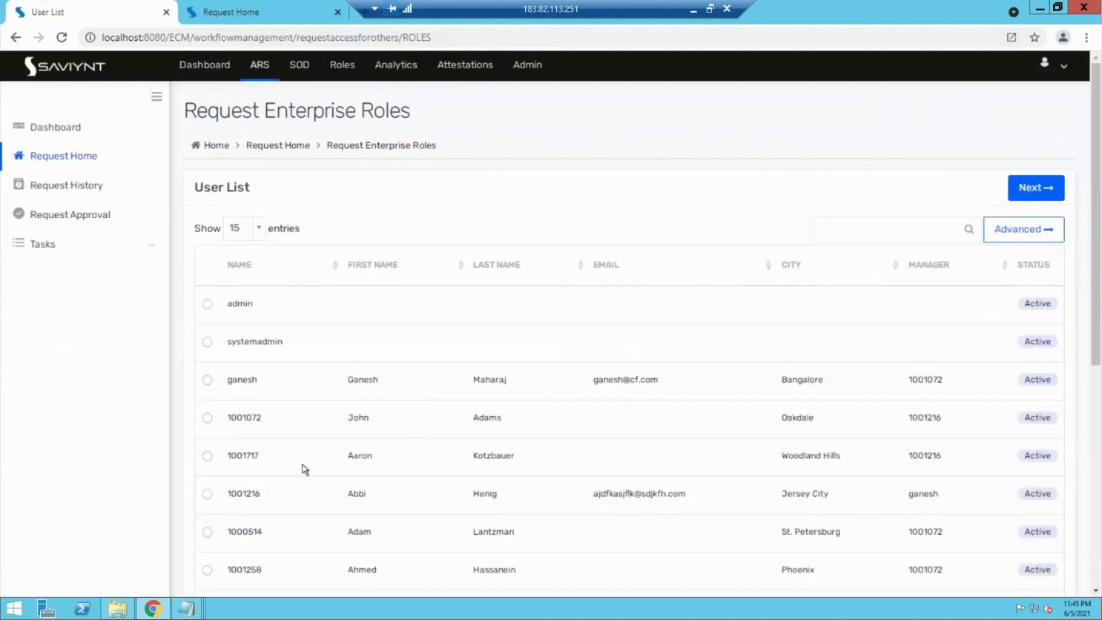
click(207, 494)
click(1031, 192)
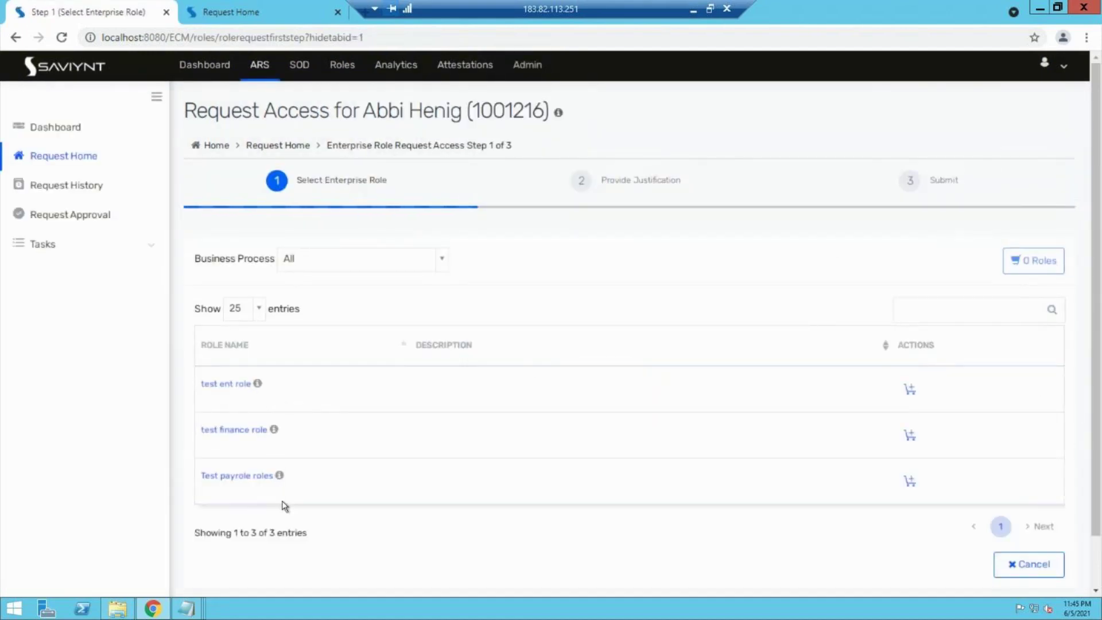
mouse_move(282, 479)
click(915, 484)
click(1019, 565)
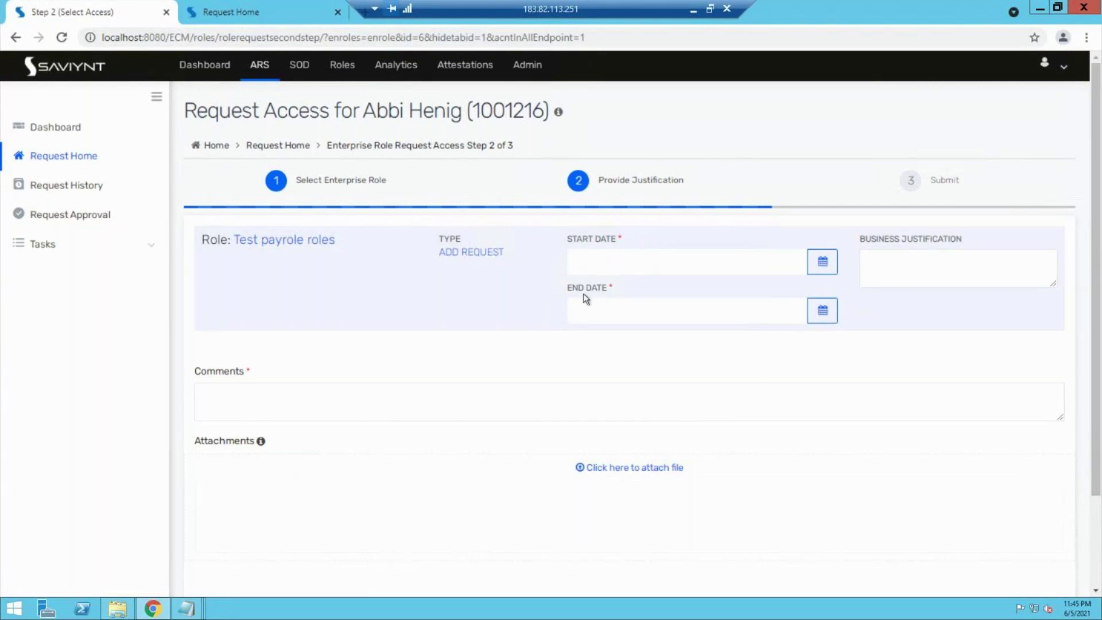
Step: Set the request start to Jun 09, 2021 19:45 and the end to Jun 15, 2021 13:45
click(825, 264)
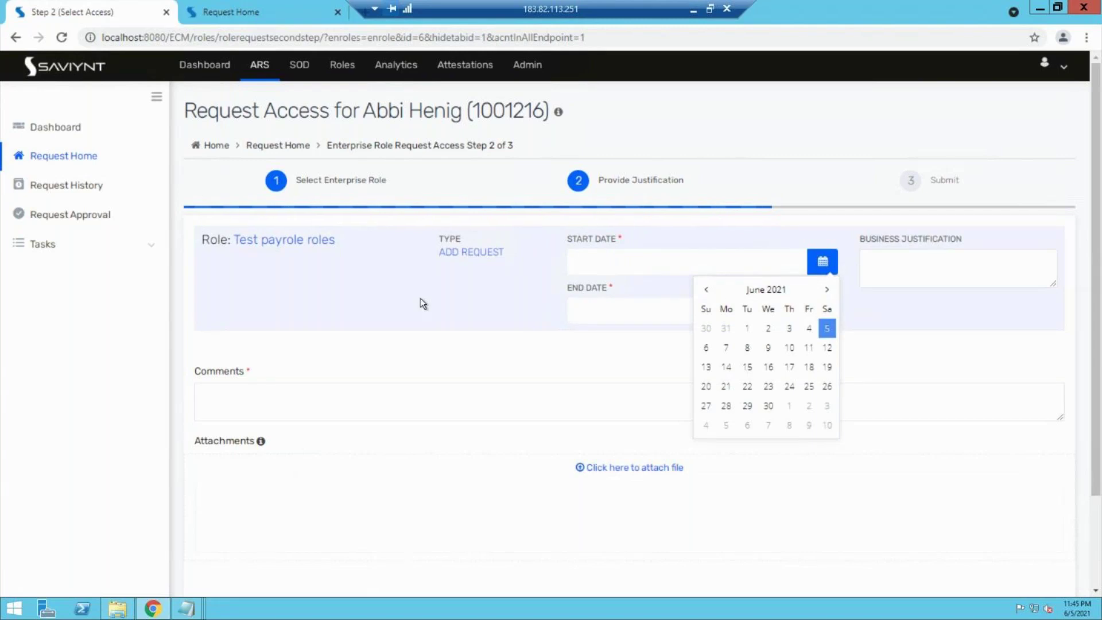
click(768, 348)
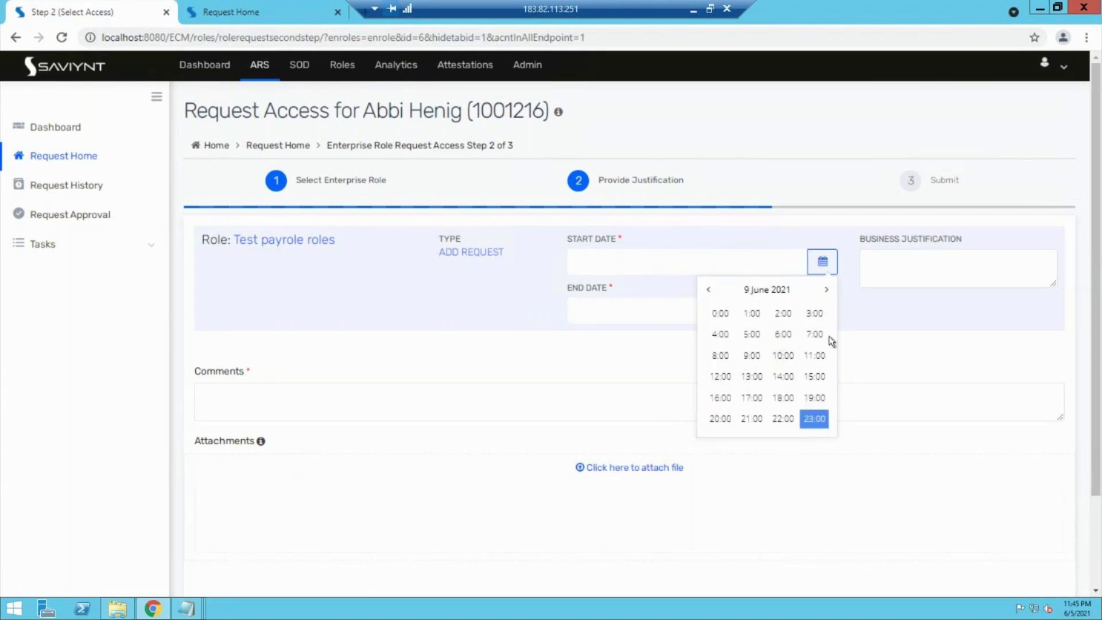
click(814, 397)
click(752, 356)
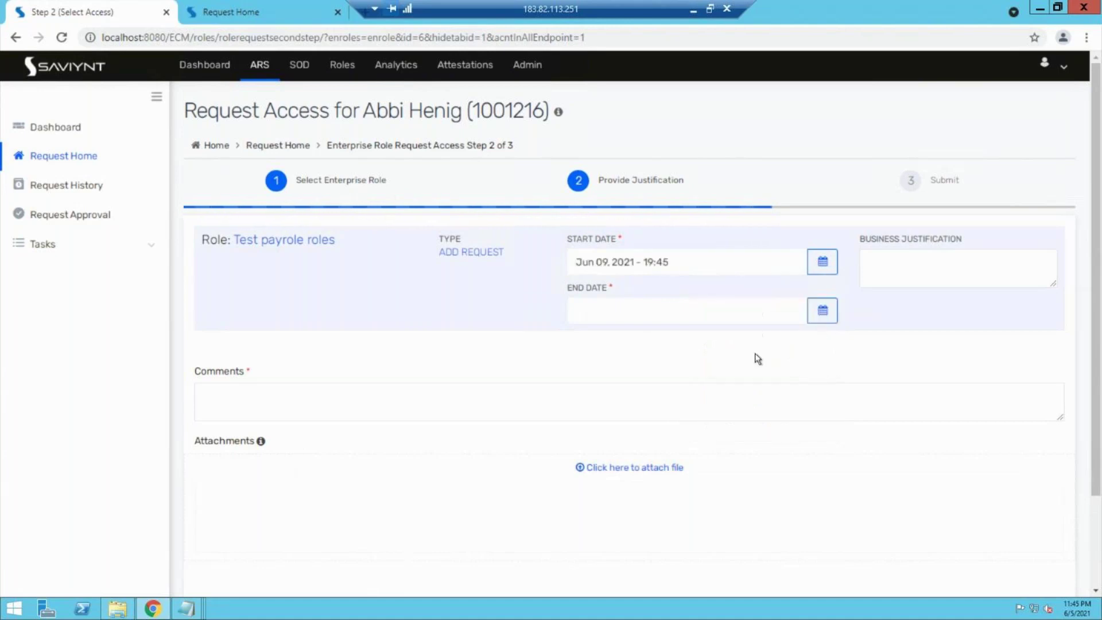
click(829, 309)
click(767, 412)
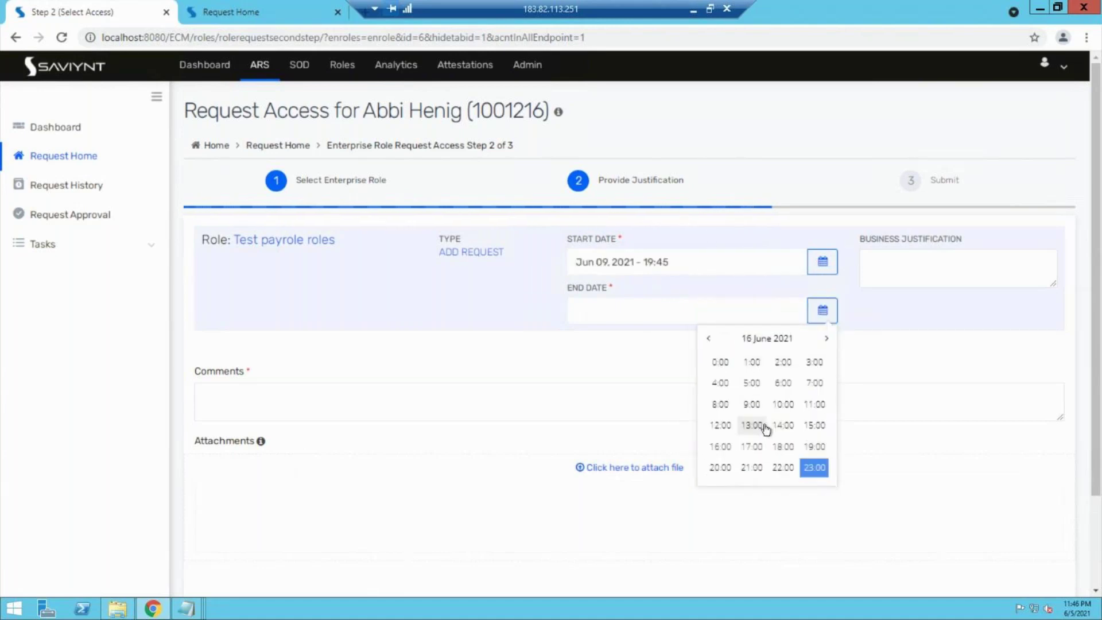
click(765, 427)
click(749, 378)
click(823, 310)
click(745, 416)
click(753, 427)
click(751, 405)
Step: Enter the comment 'jhkhasjkdhasjk' and submit the role request
click(508, 407)
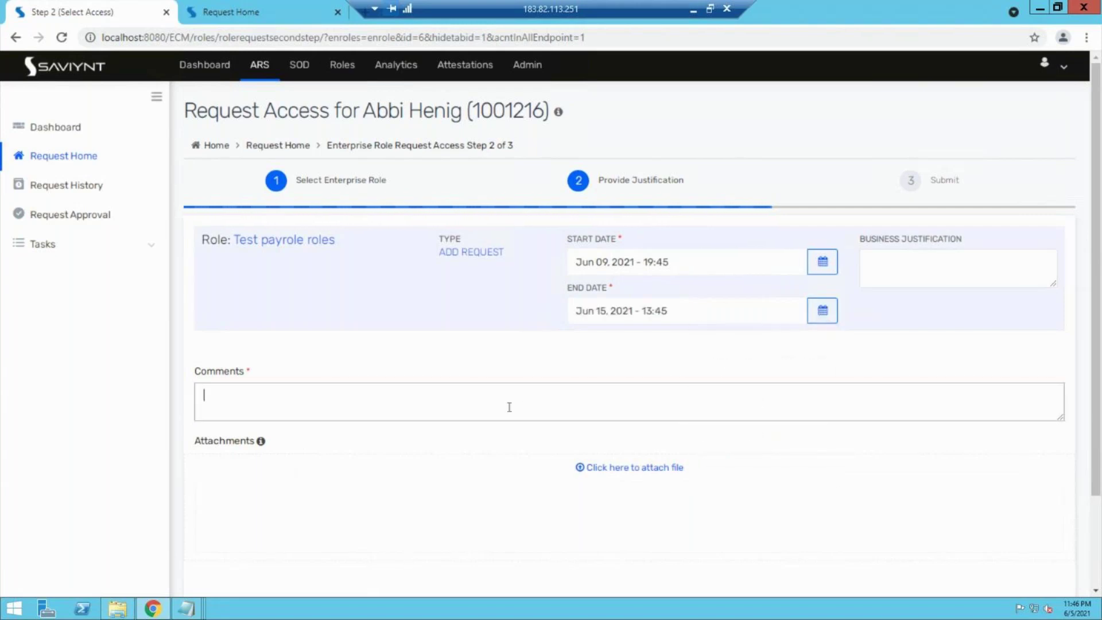
text(jhkhasjkdhasjk)
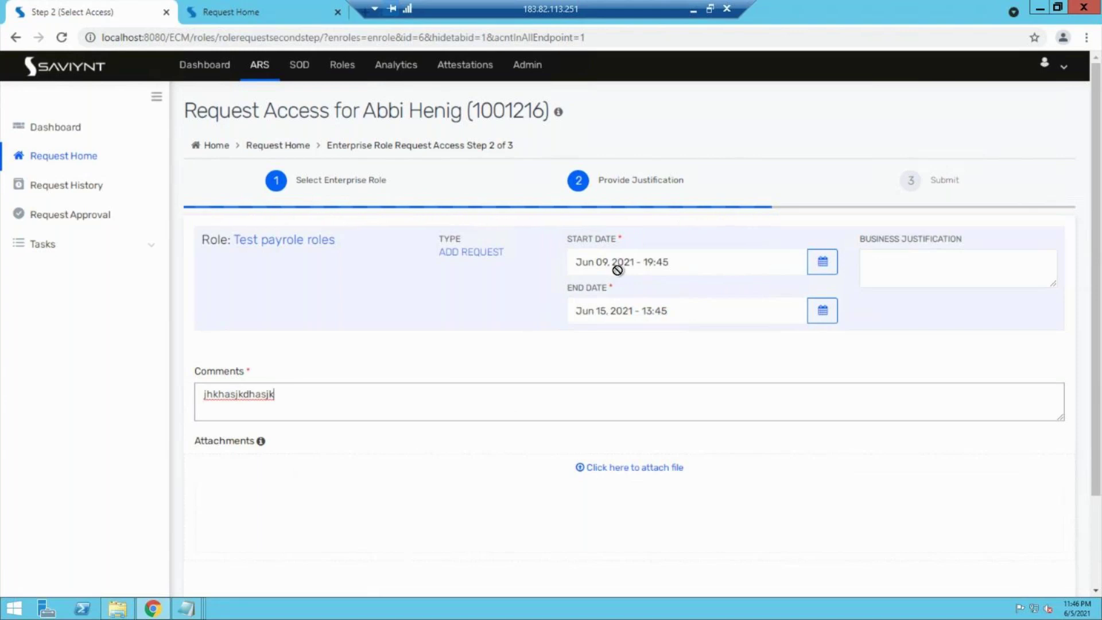
scroll(758, 509, down, 2)
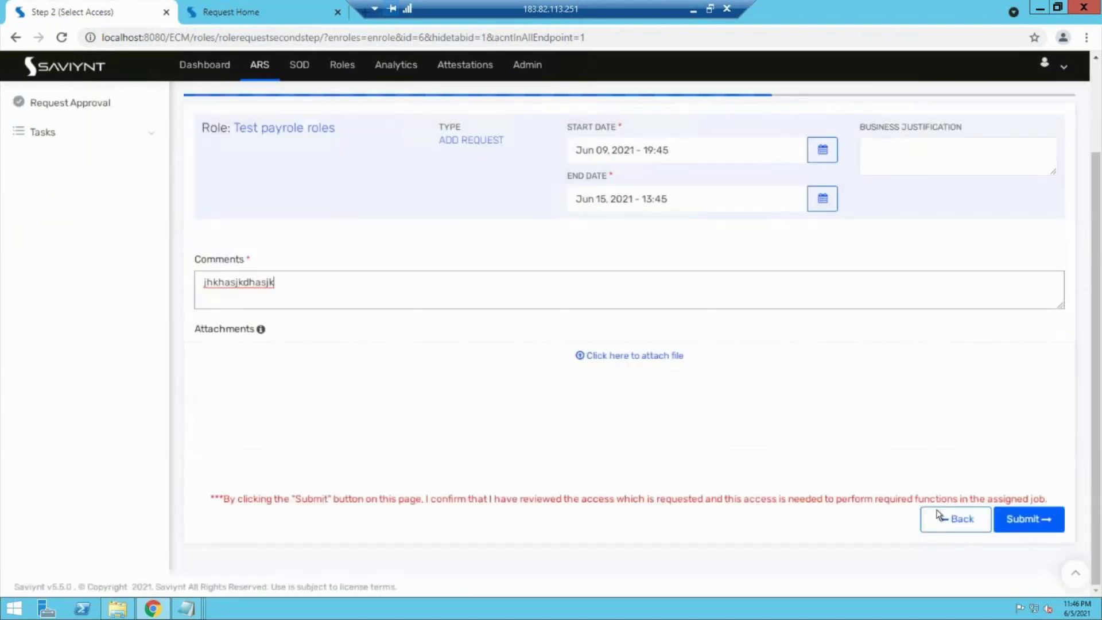
click(1020, 522)
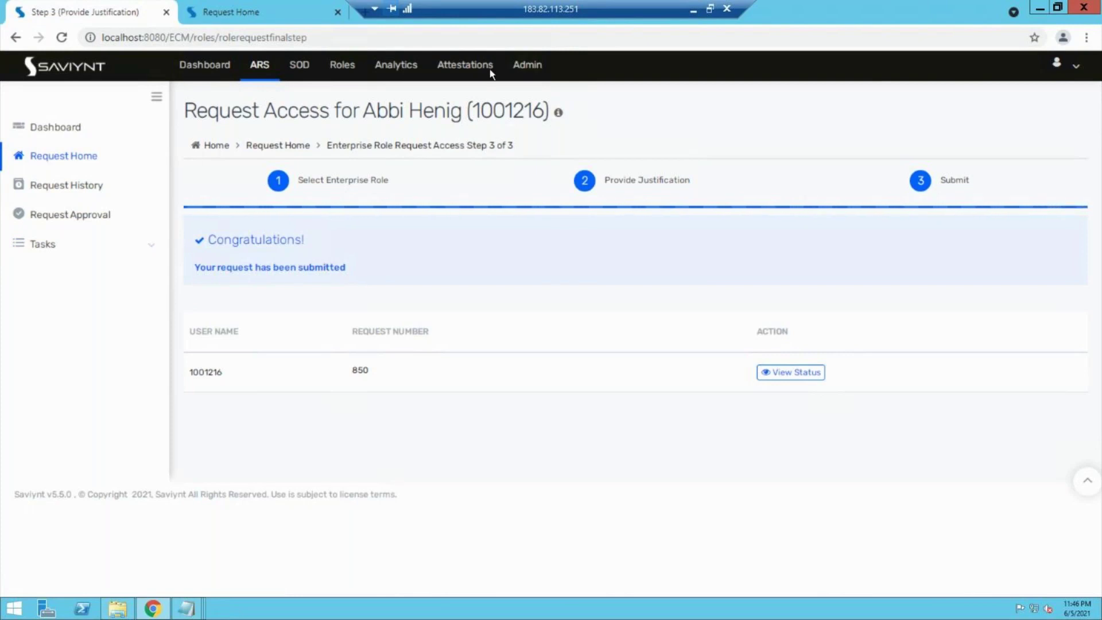
Step: Navigate to Admin > Configurations > Global Configurations
click(538, 68)
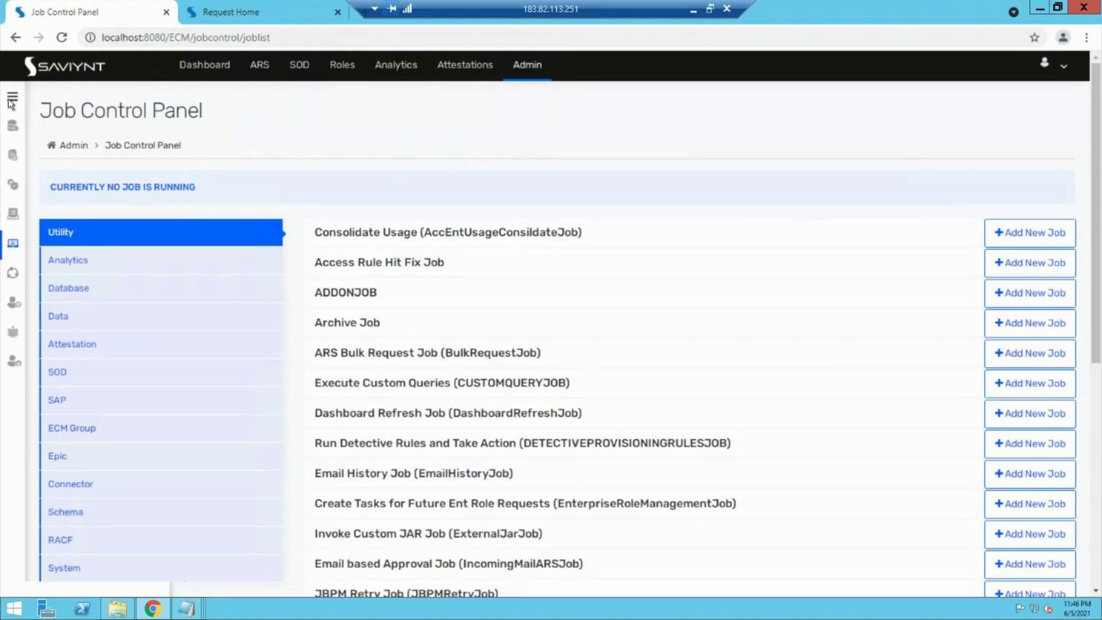
click(13, 96)
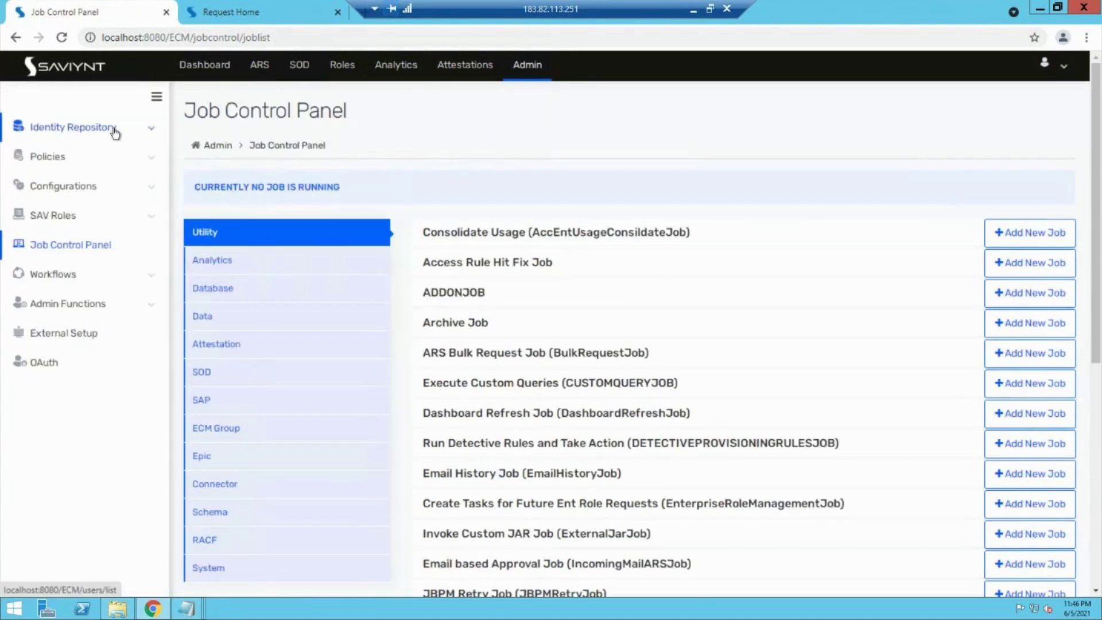
click(95, 188)
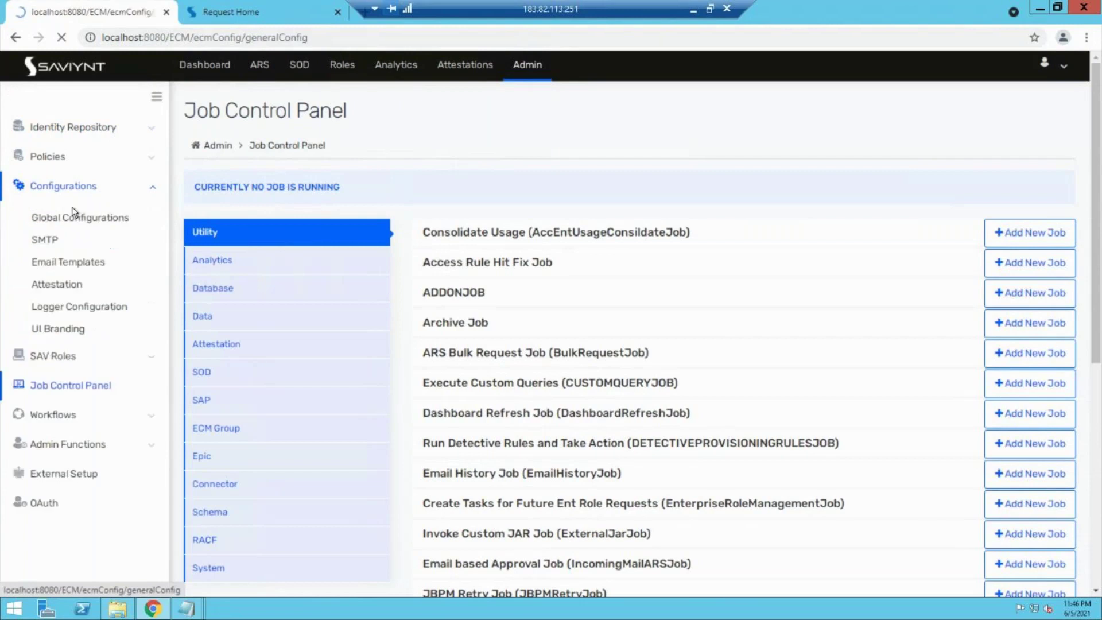
Step: Show the Roles tab of Global Configurations and scroll to the Enterprise Roles required fields
click(71, 217)
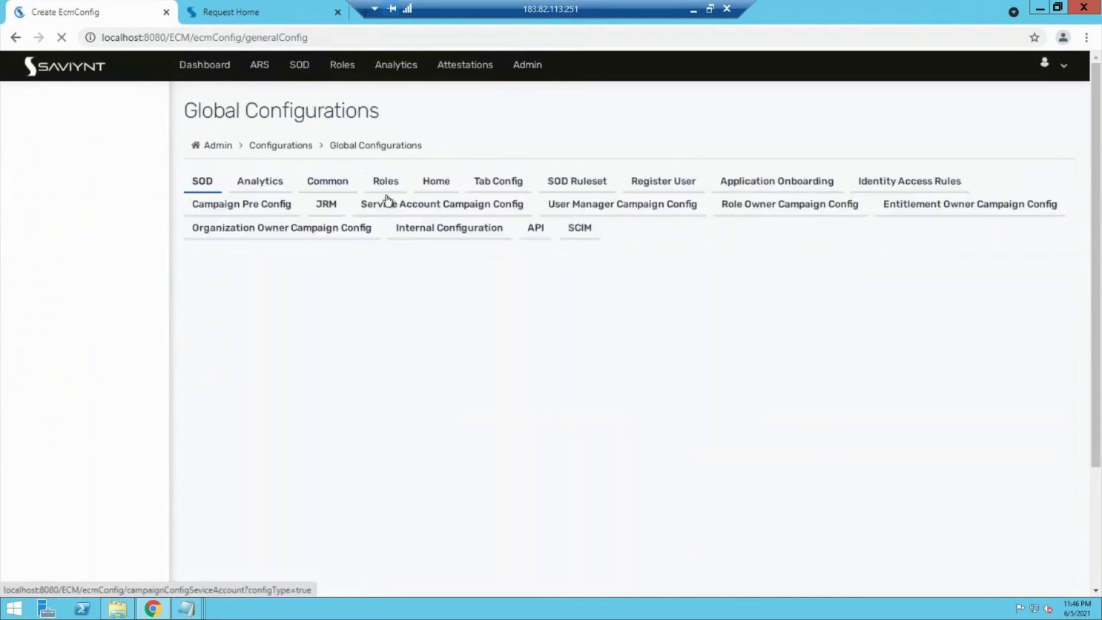
click(400, 182)
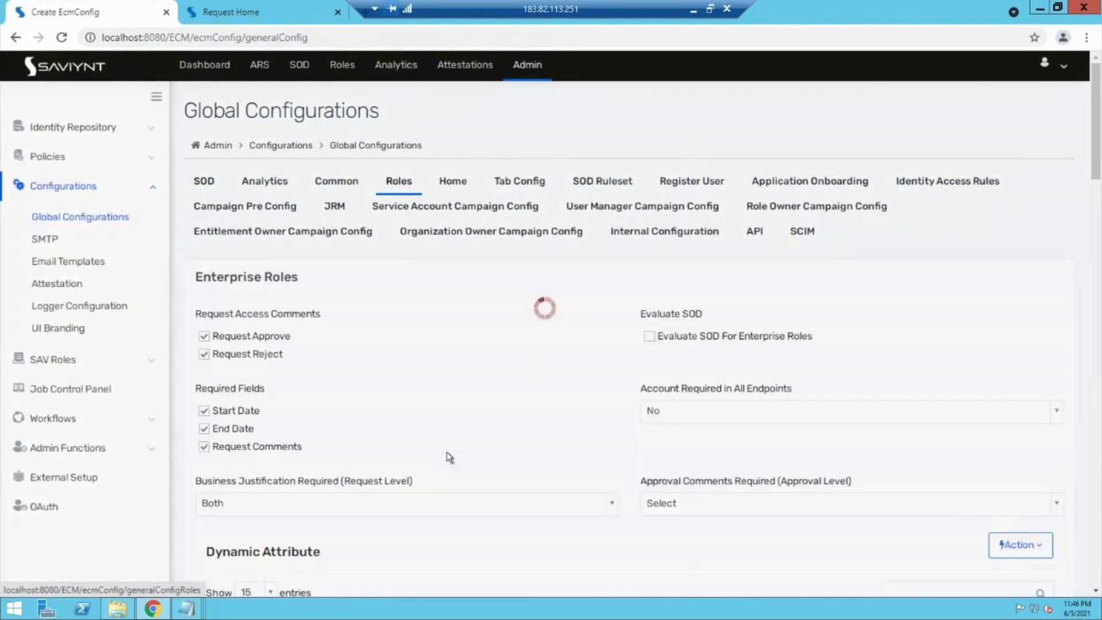
scroll(447, 453, down, 2)
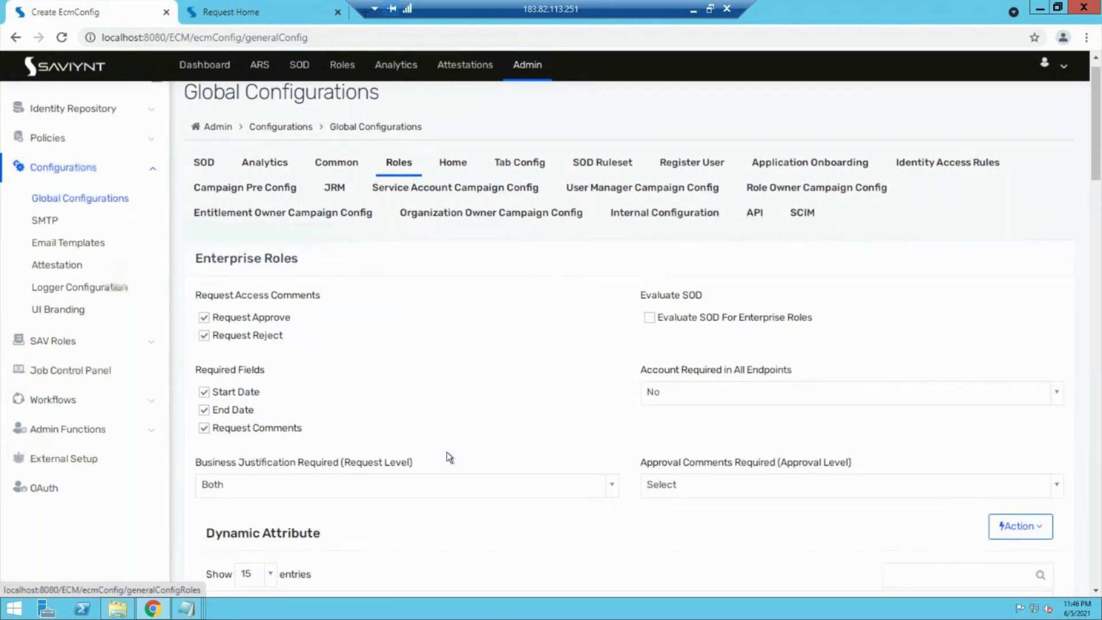
scroll(449, 457, down, 4)
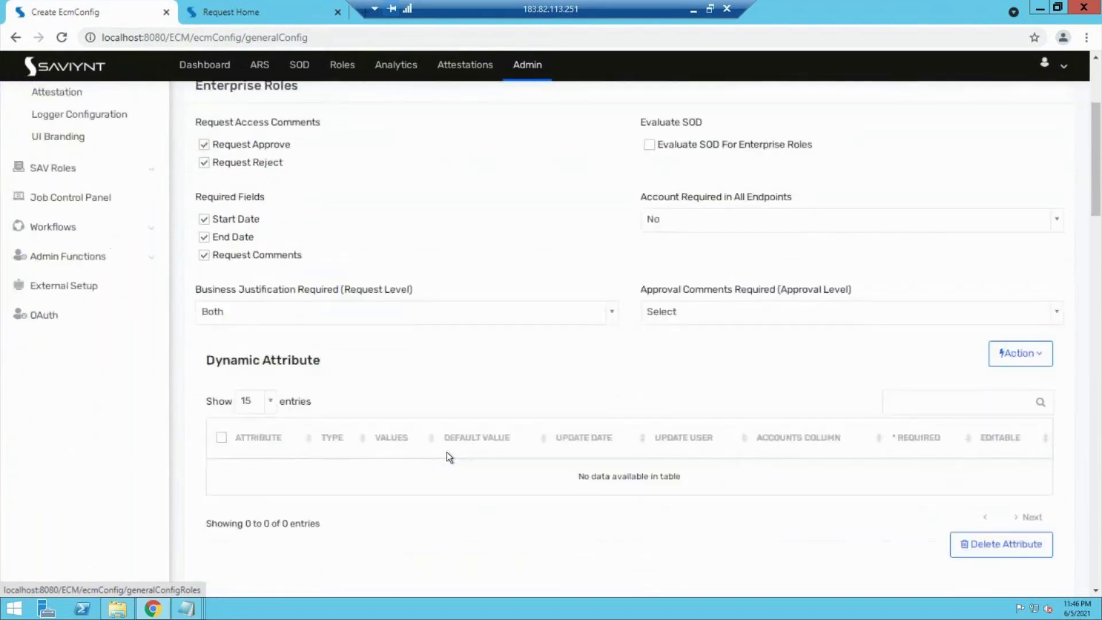
scroll(447, 452, up, 2)
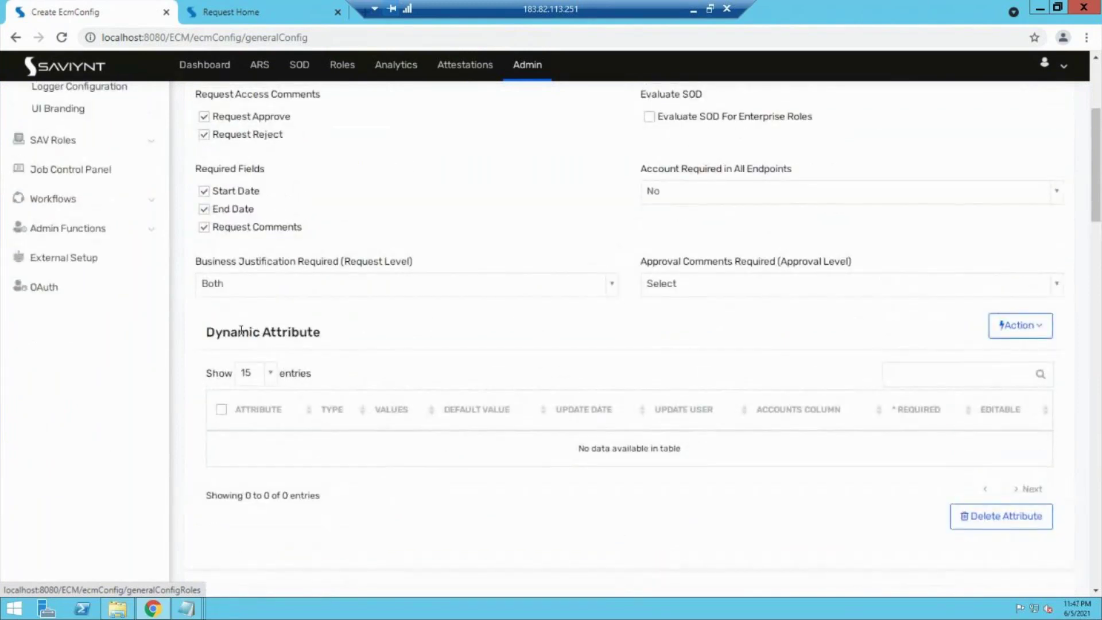
drag(238, 332, 283, 336)
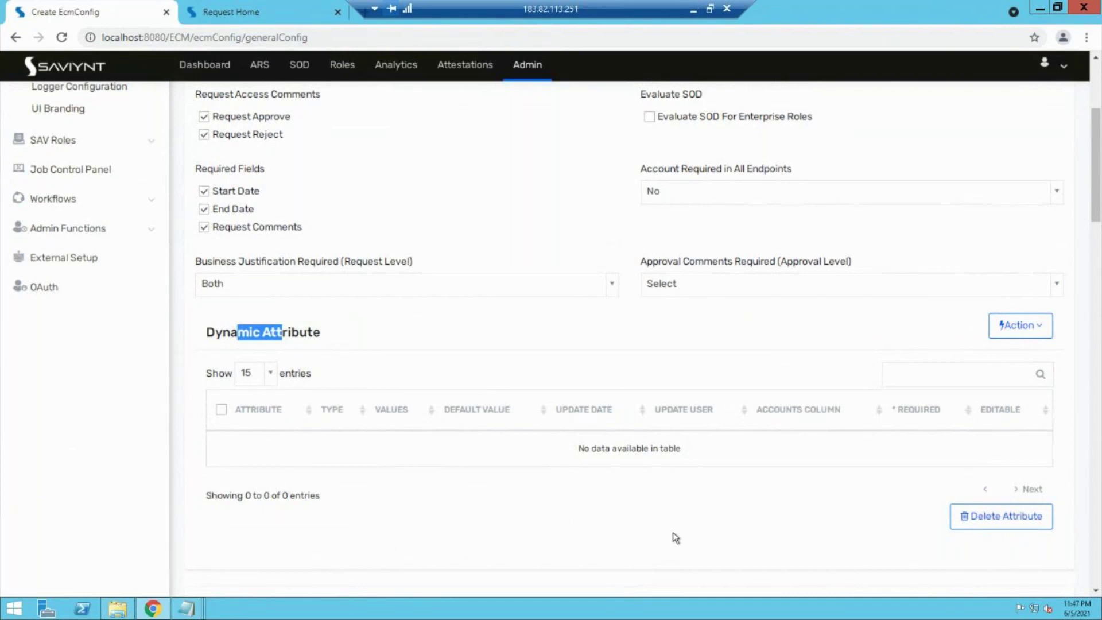
Step: Begin adding a dynamic attribute, then close the form unsaved and scroll back up
click(1019, 336)
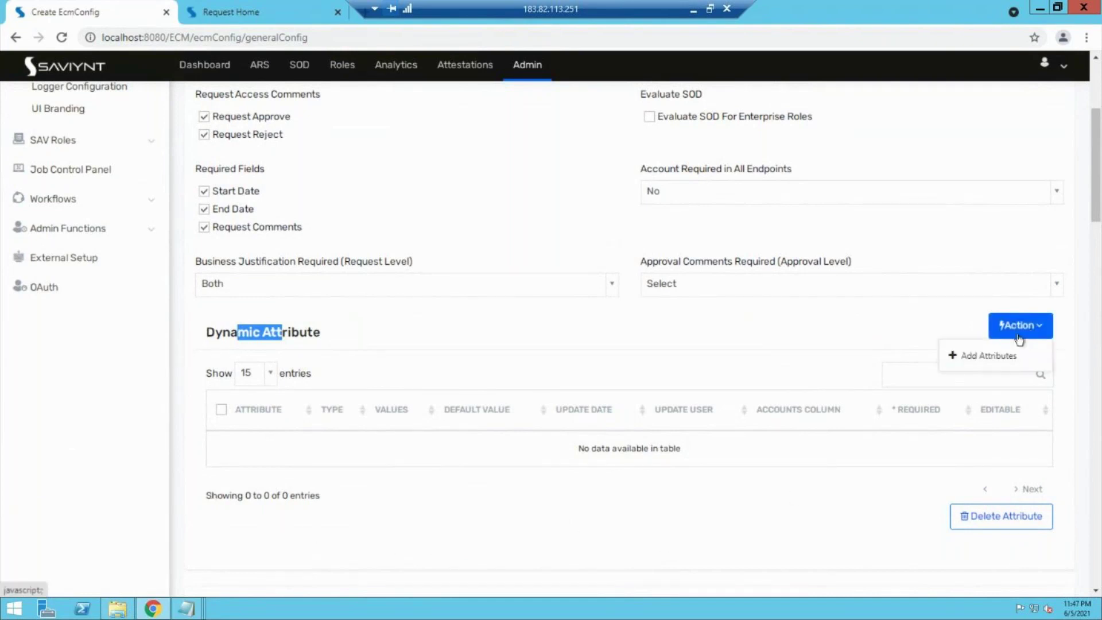
click(992, 356)
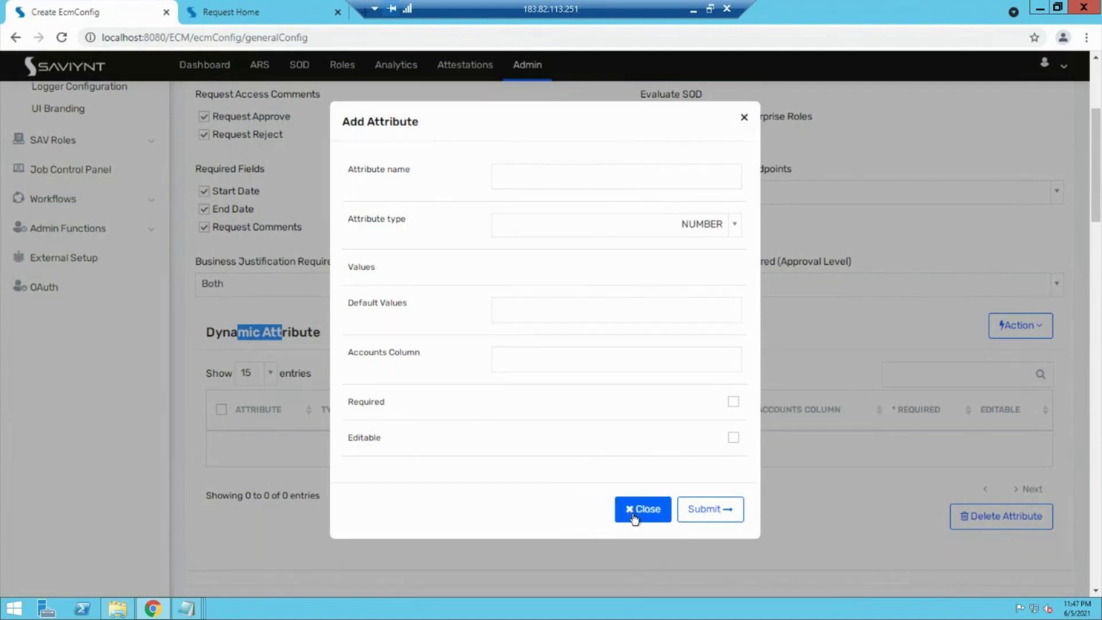
click(568, 176)
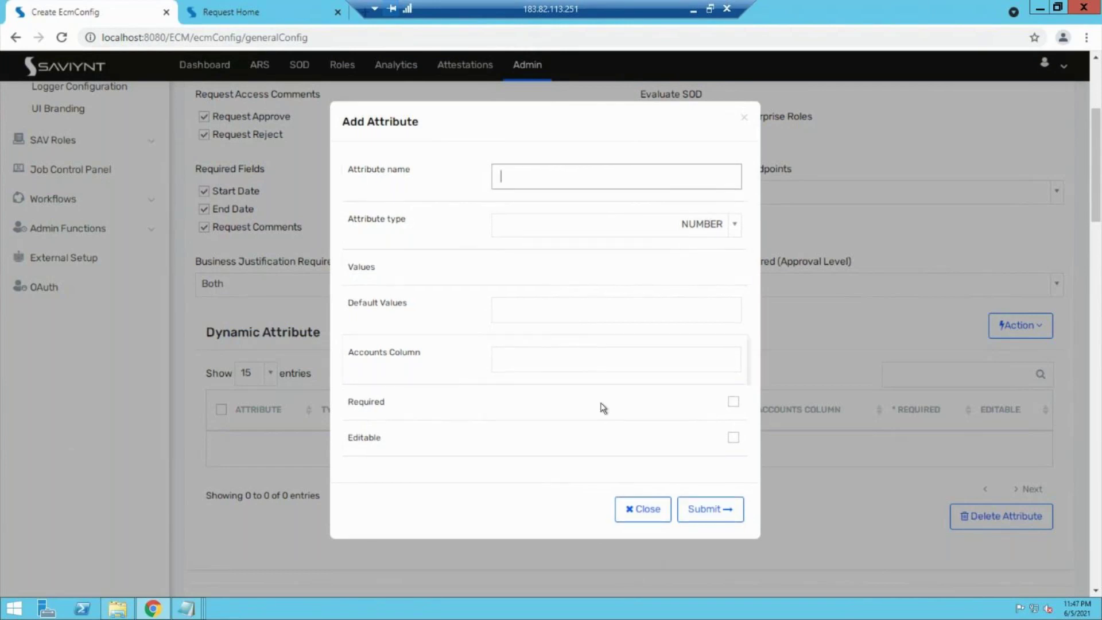
click(631, 519)
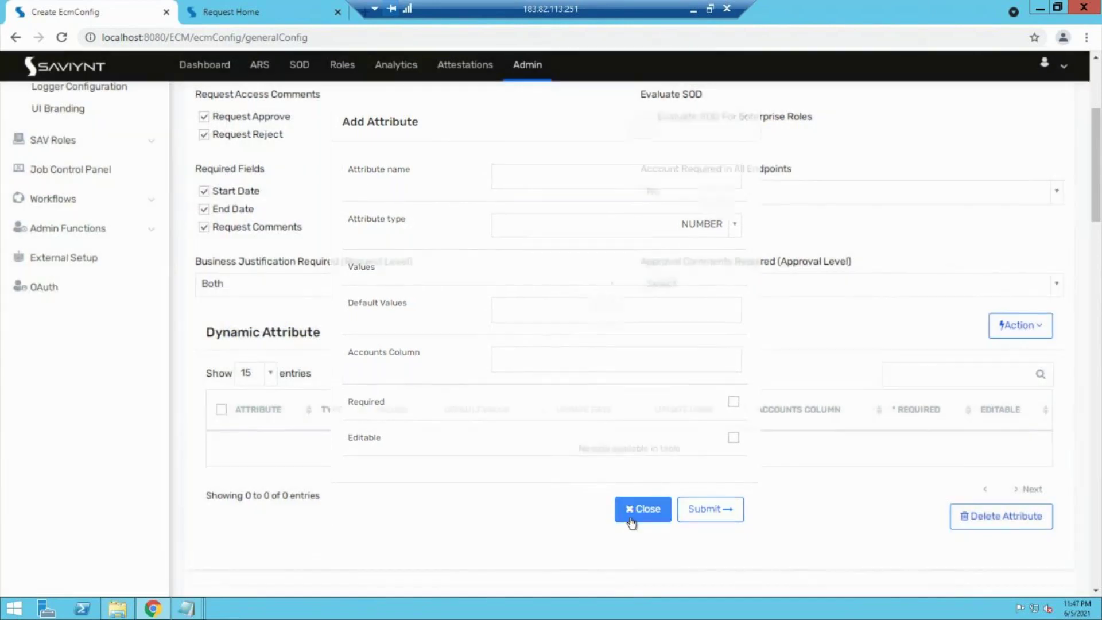
scroll(473, 422, up, 1)
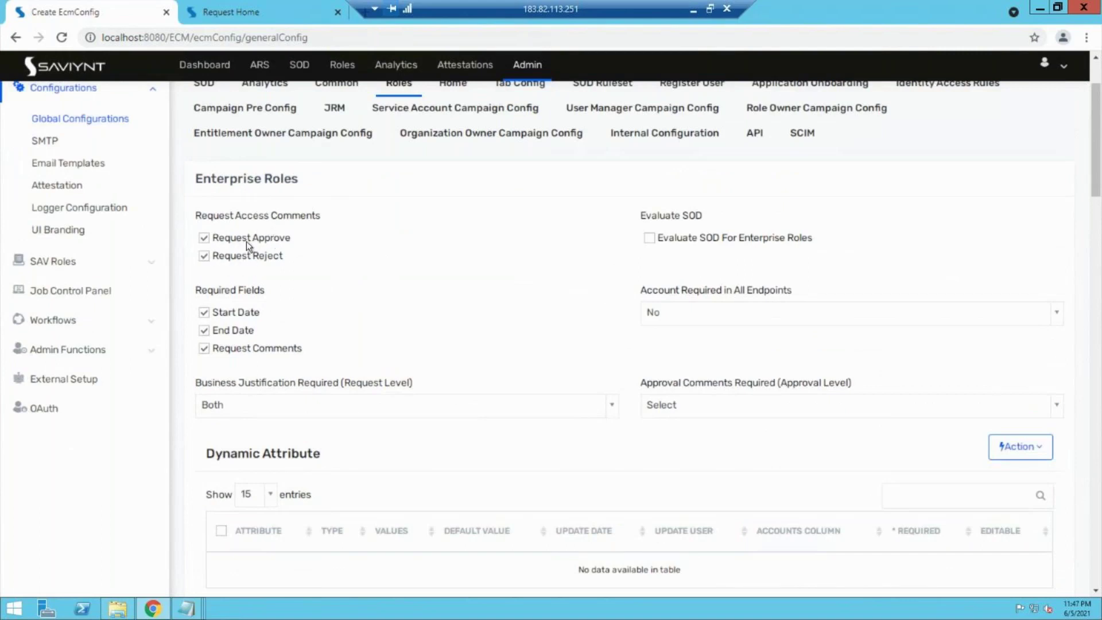
Step: Uncheck Start Date, End Date and Request Comments under Required Fields
drag(208, 292, 235, 291)
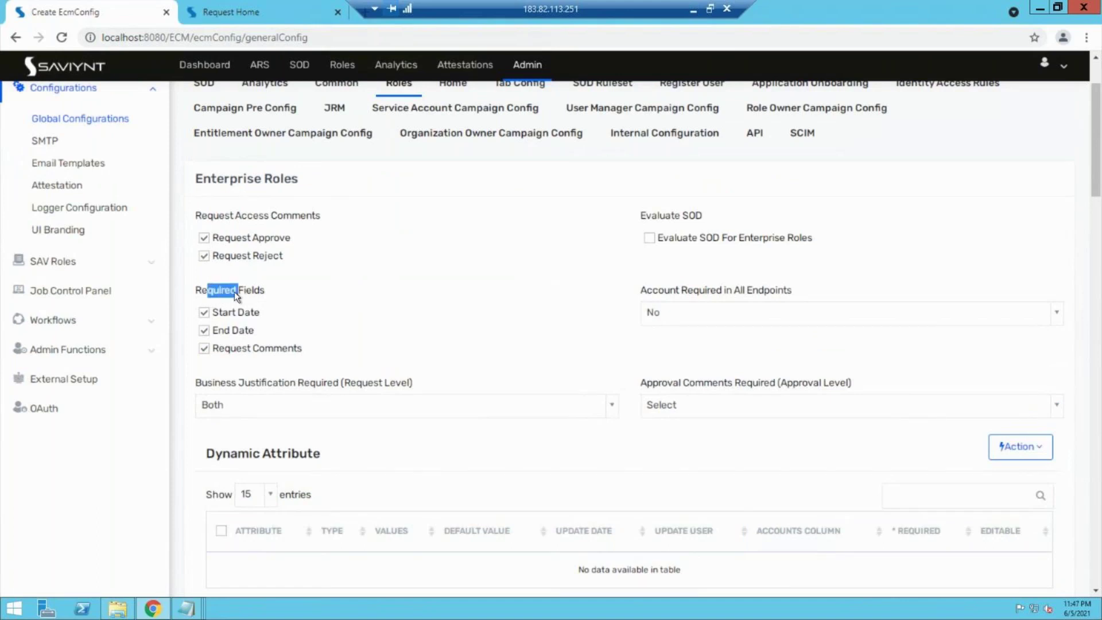
click(203, 313)
click(203, 330)
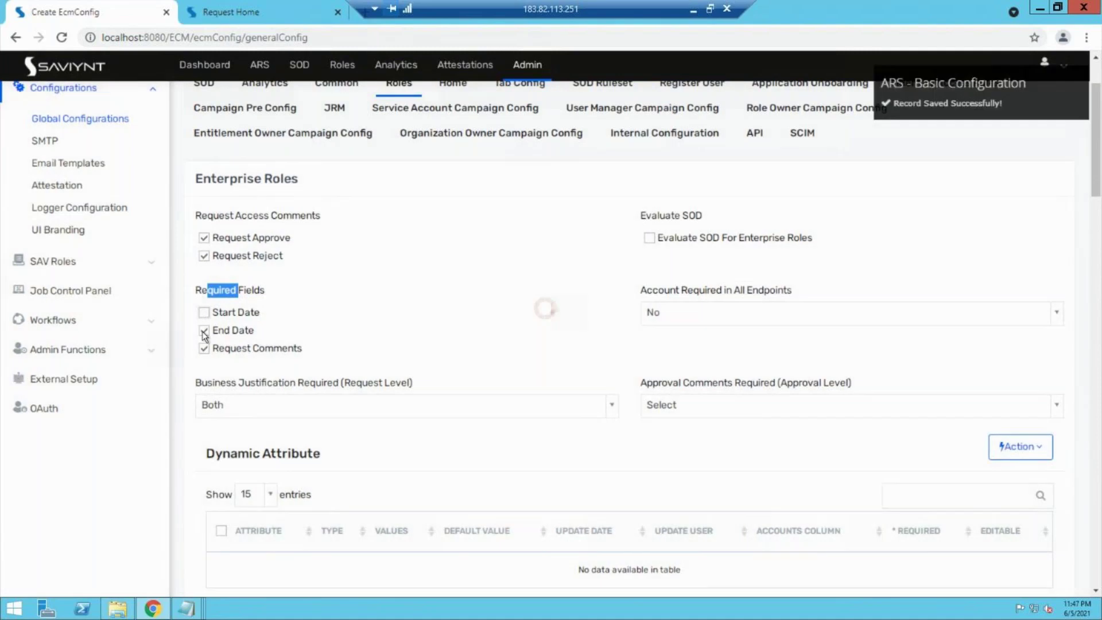
click(204, 350)
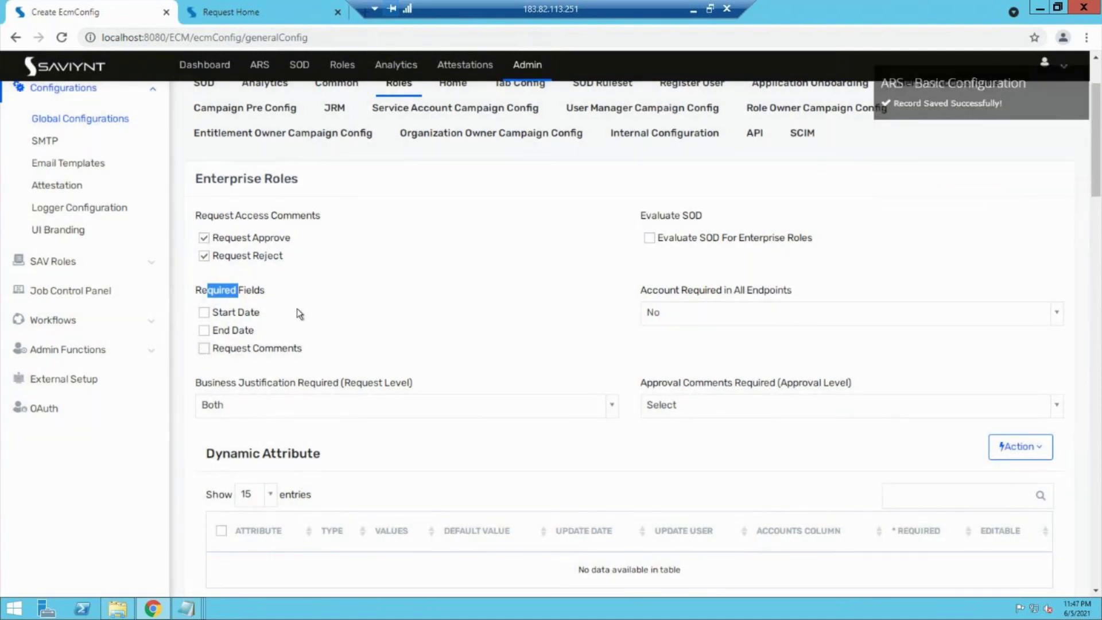
Step: Switch to the Request Home tab and reload it
click(264, 11)
click(62, 38)
click(74, 8)
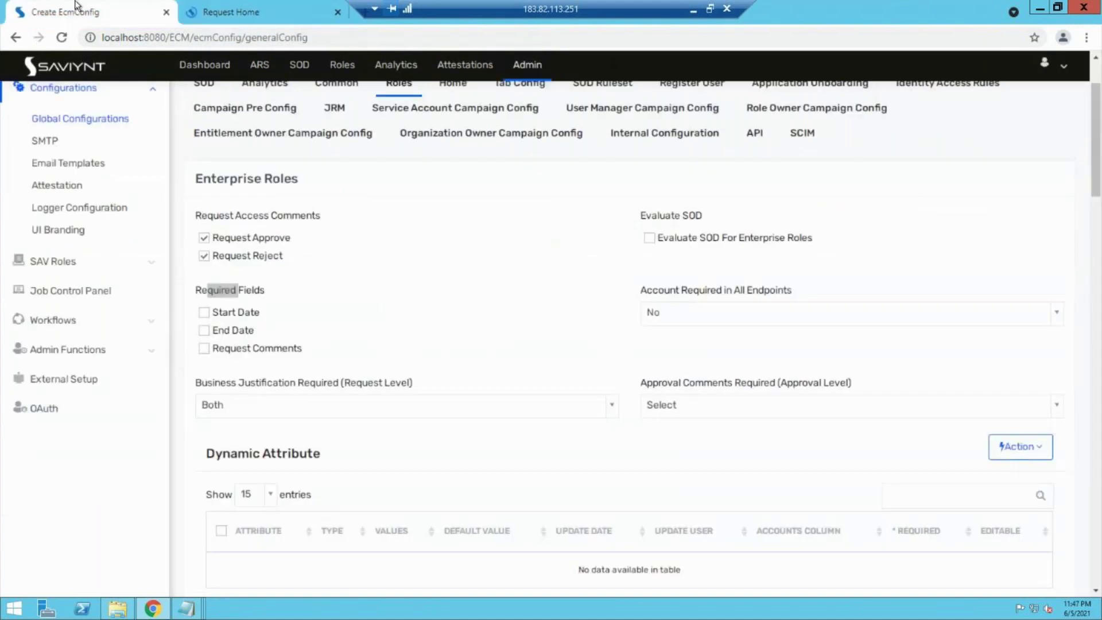
click(310, 7)
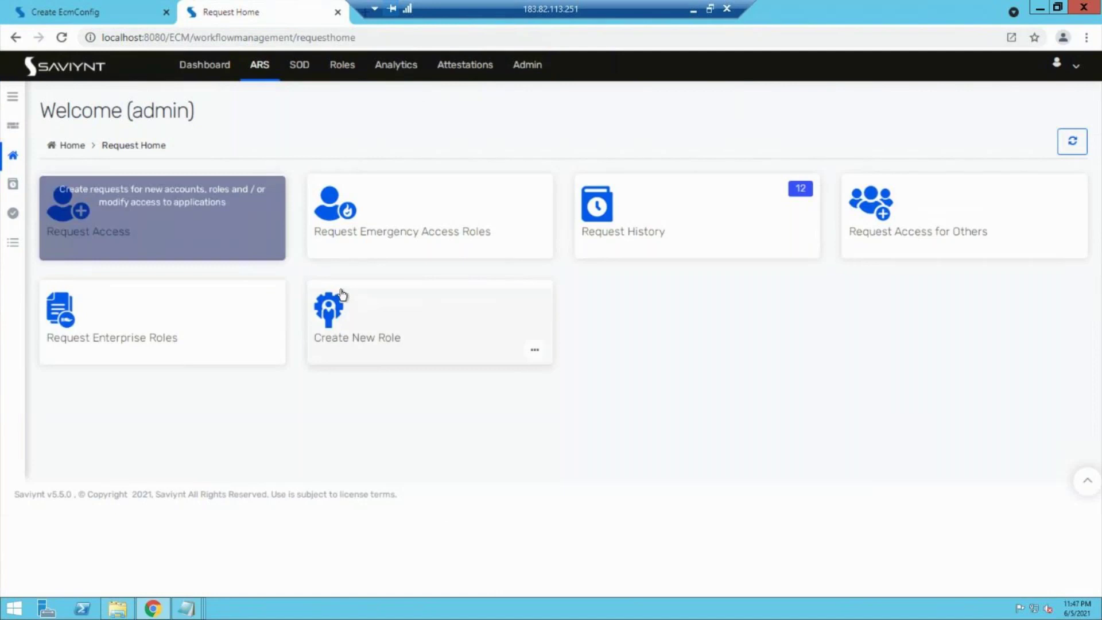
Step: Request enterprise roles for the selected user with Test payrole roles in the cart, then check out
click(143, 323)
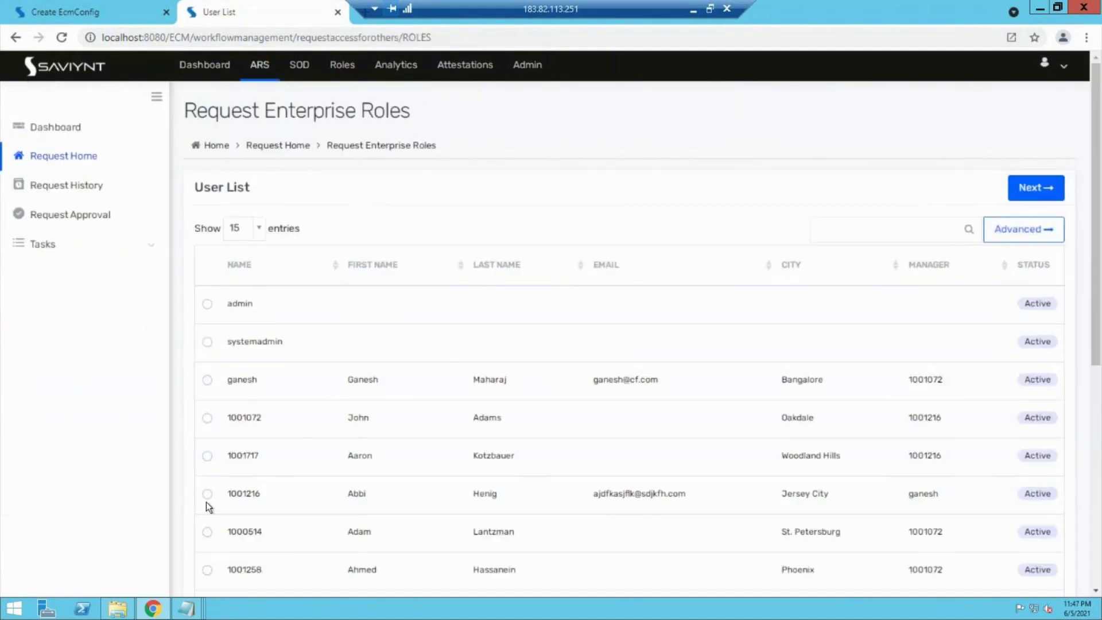
click(207, 494)
click(1050, 191)
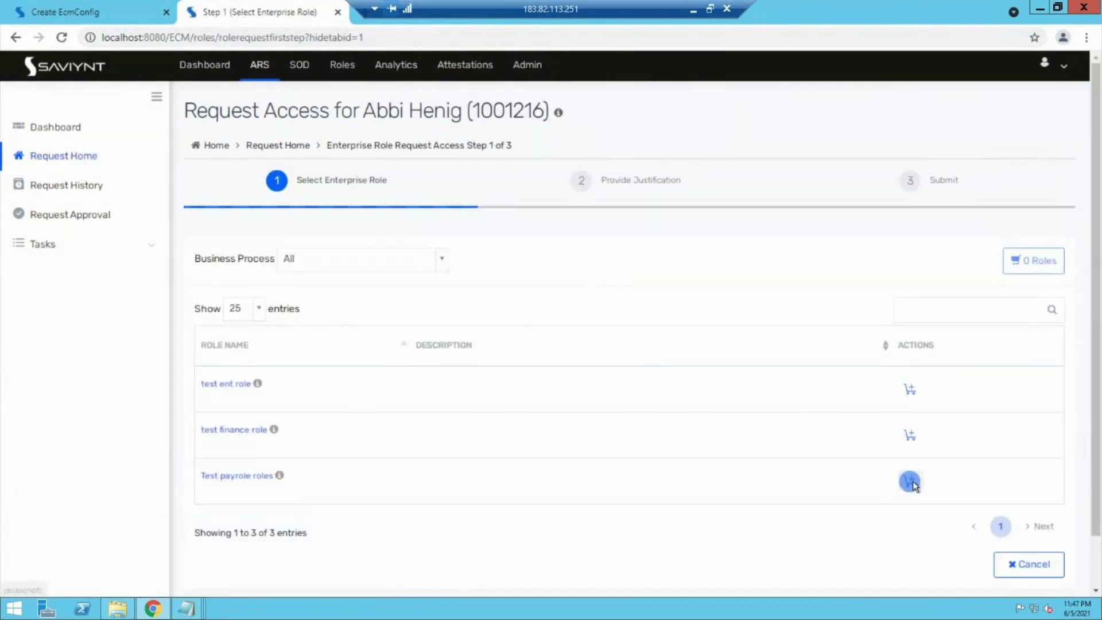
click(910, 480)
click(1027, 254)
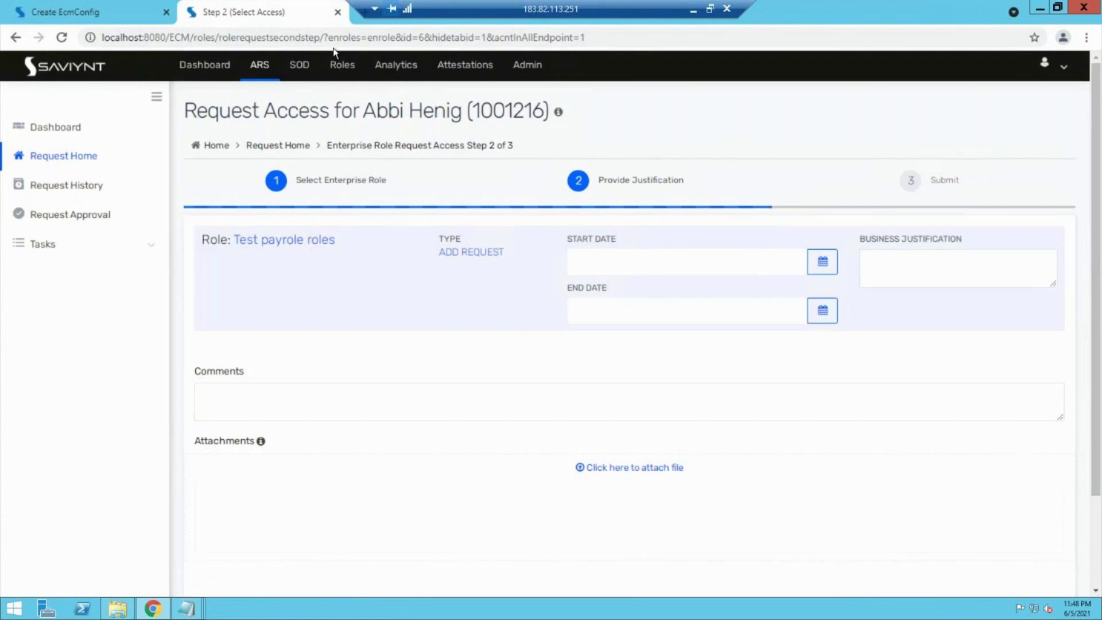
Step: Make Start Date and End Date required again, then reload the justification step to confirm
click(52, 11)
click(202, 316)
click(205, 332)
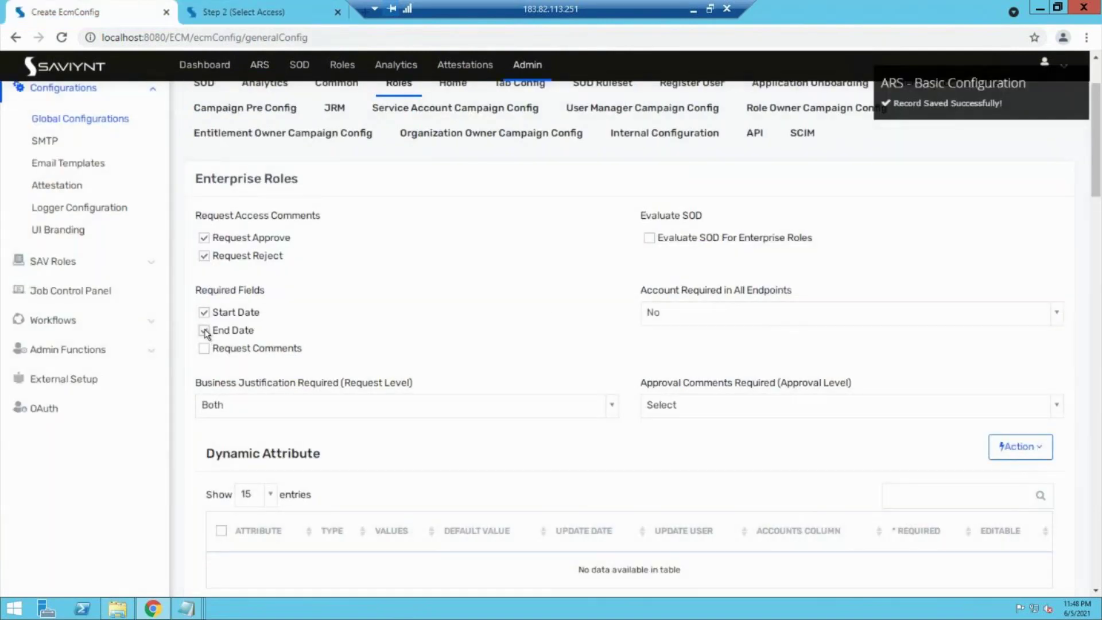
click(241, 12)
click(61, 37)
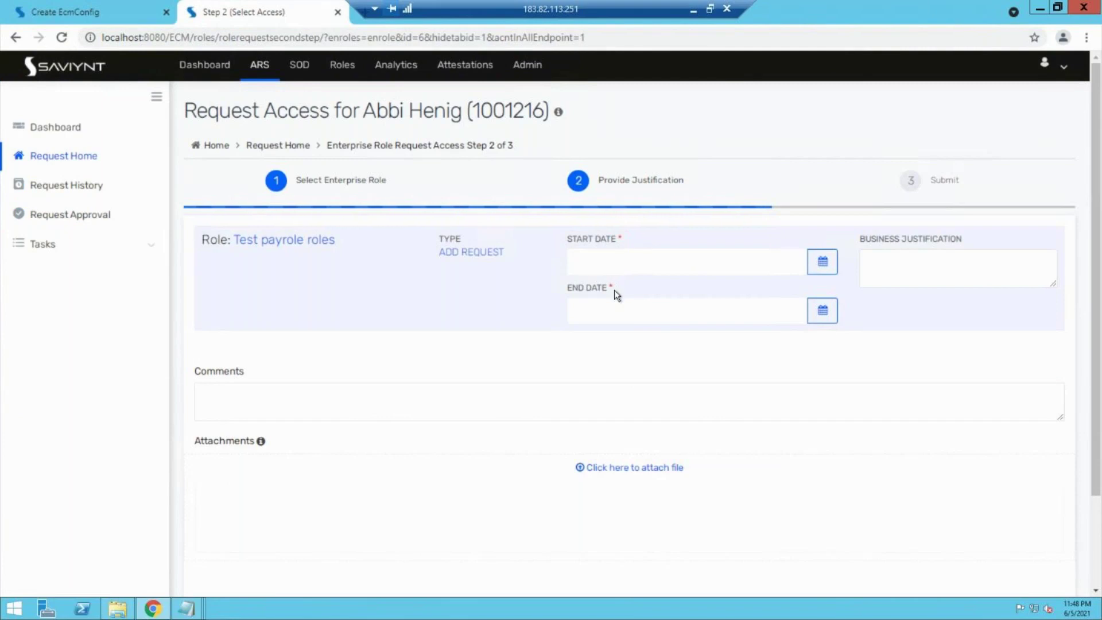
click(103, 7)
scroll(441, 472, down, 1)
scroll(357, 406, down, 3)
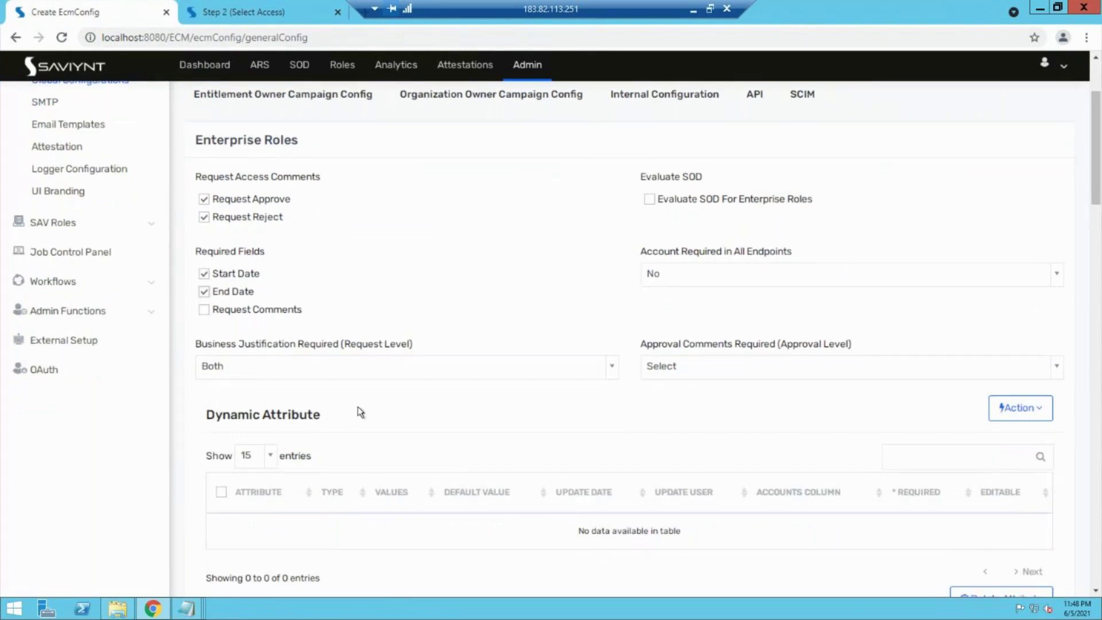
scroll(357, 406, down, 2)
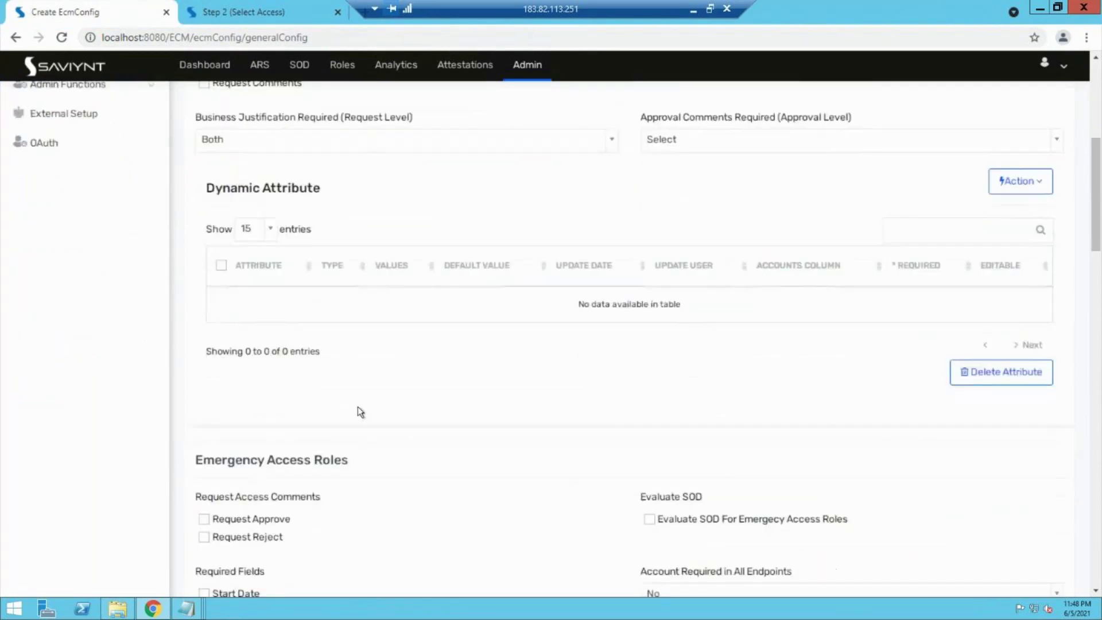
drag(202, 407, 350, 408)
scroll(353, 407, down, 8)
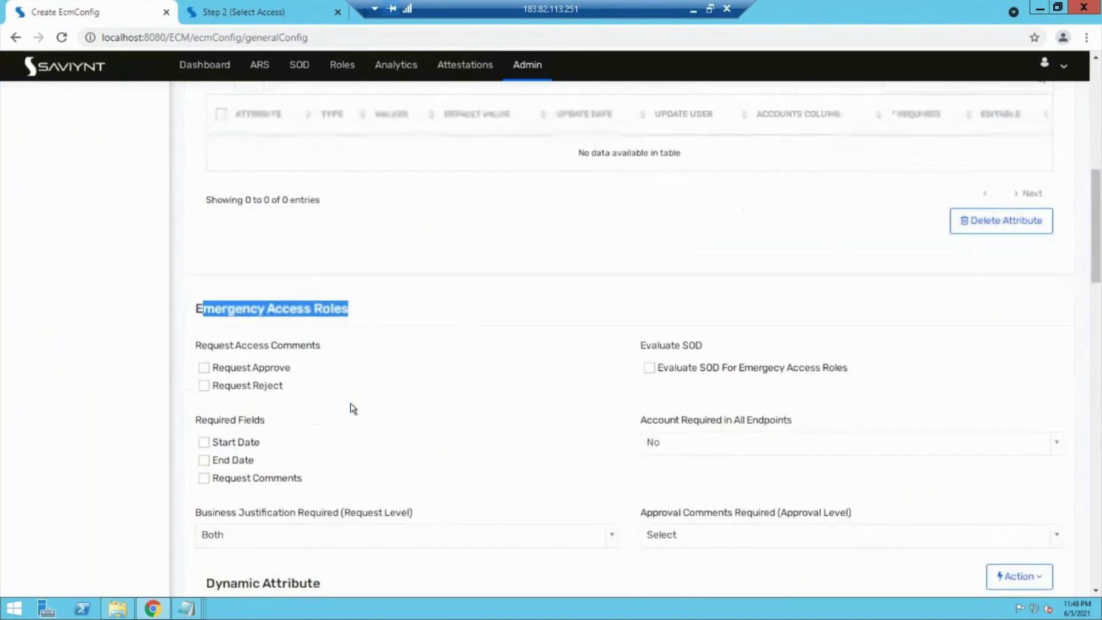
scroll(352, 408, down, 3)
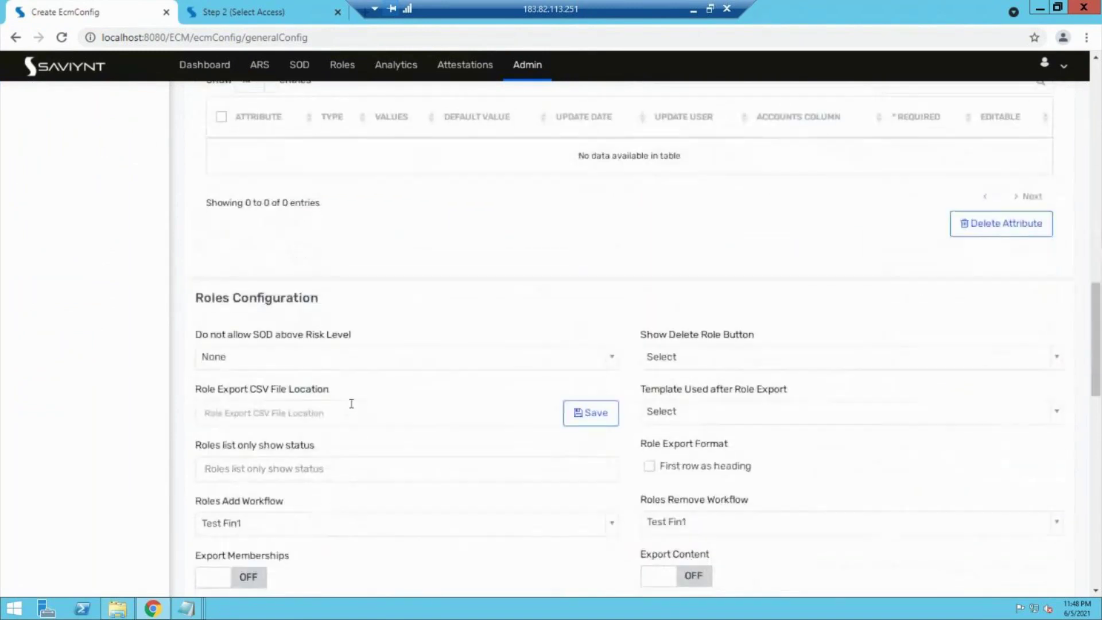
scroll(351, 404, down, 2)
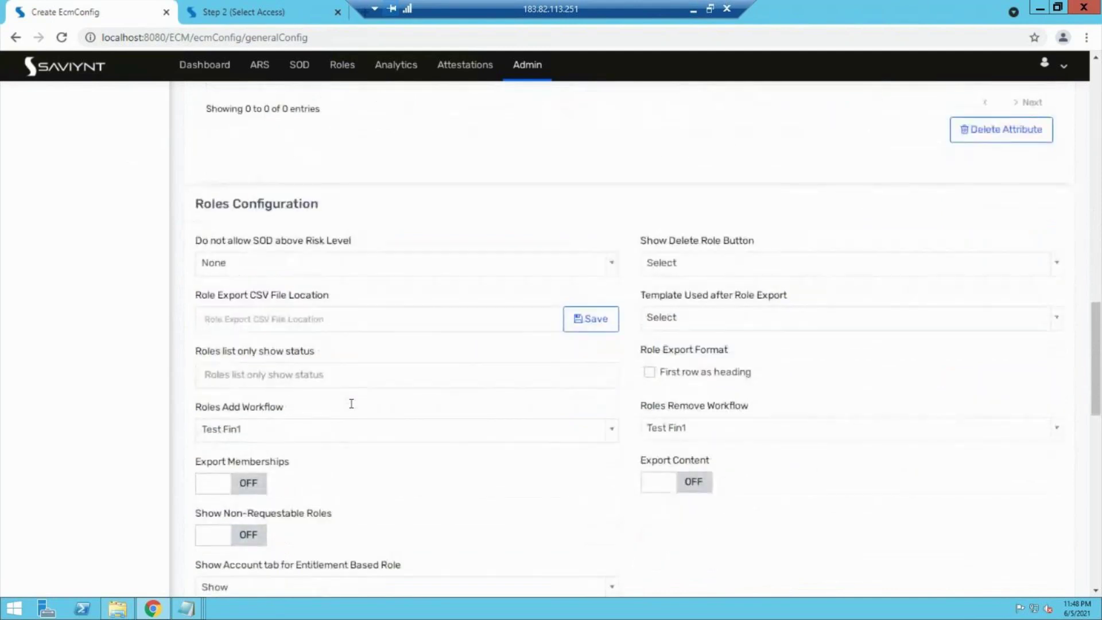
drag(215, 367, 239, 371)
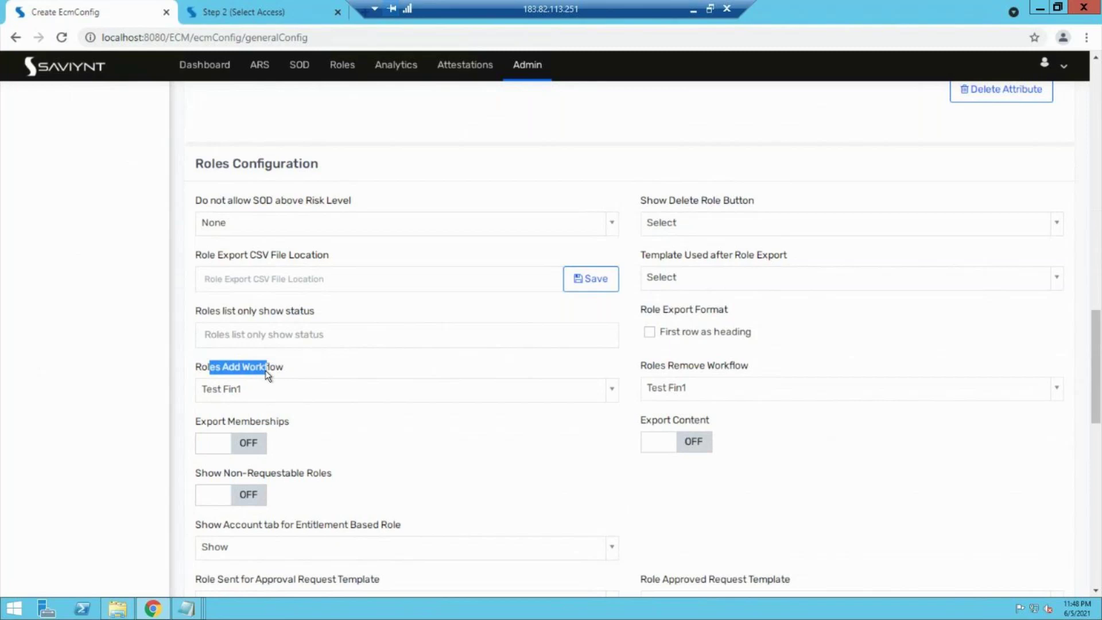
click(320, 392)
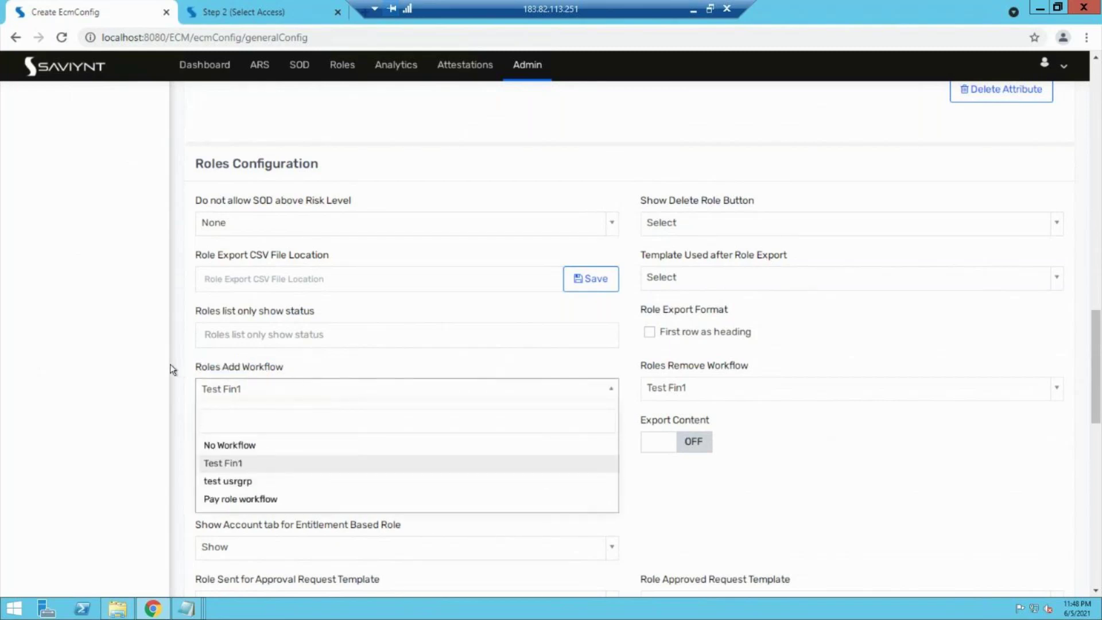
Step: Keep Test Fin1 as the workflow and tick Approve Comment Mandatory and Reject Comment Mandatory
click(204, 370)
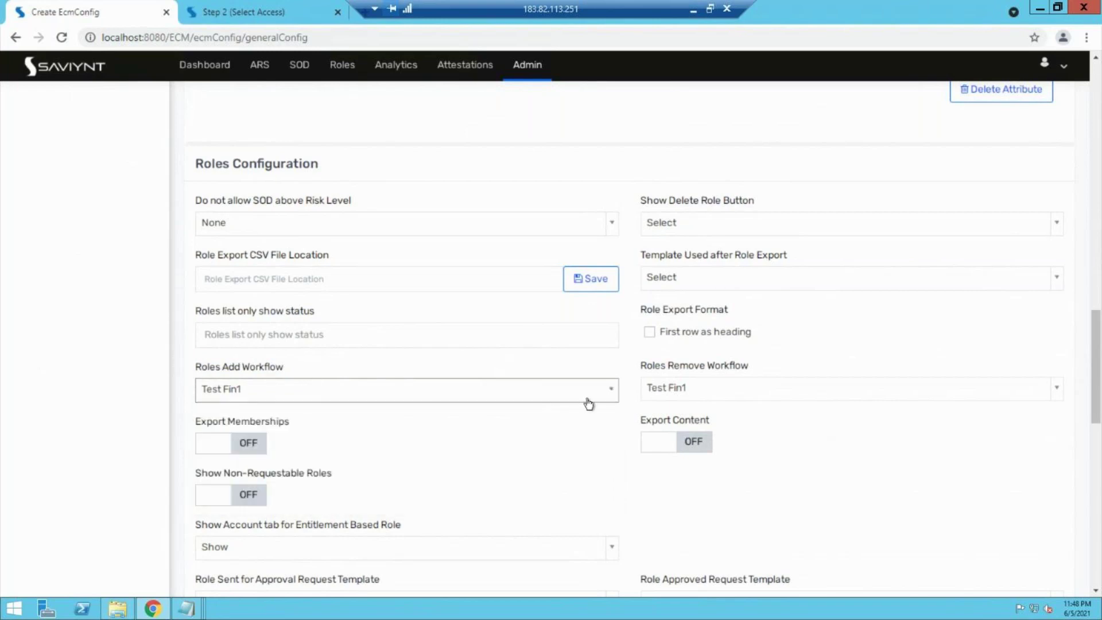
drag(714, 366, 668, 365)
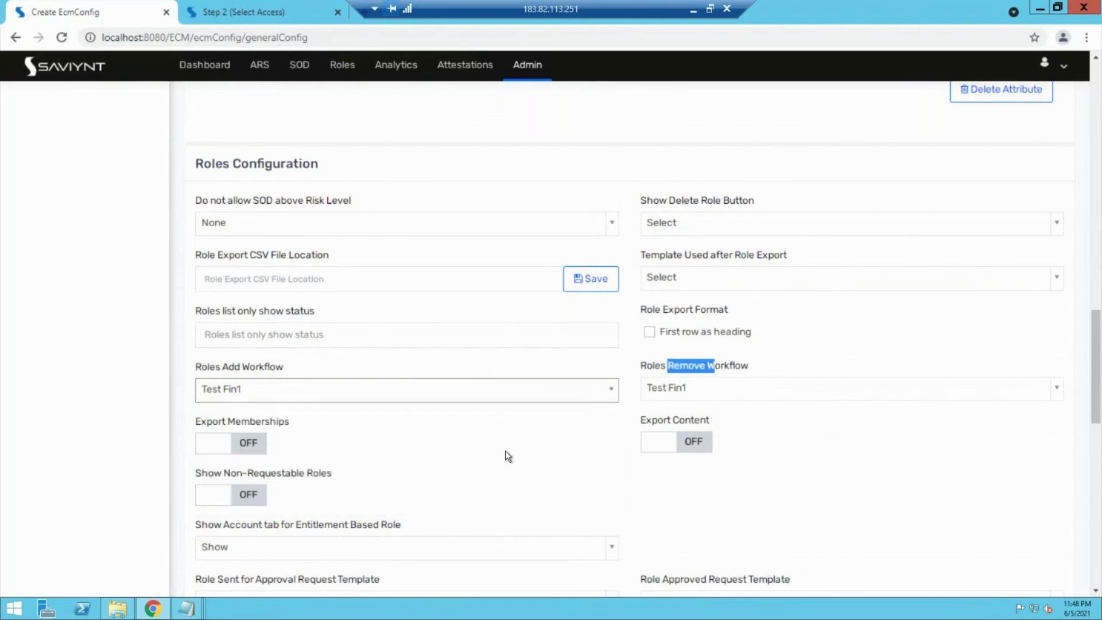
scroll(497, 463, down, 6)
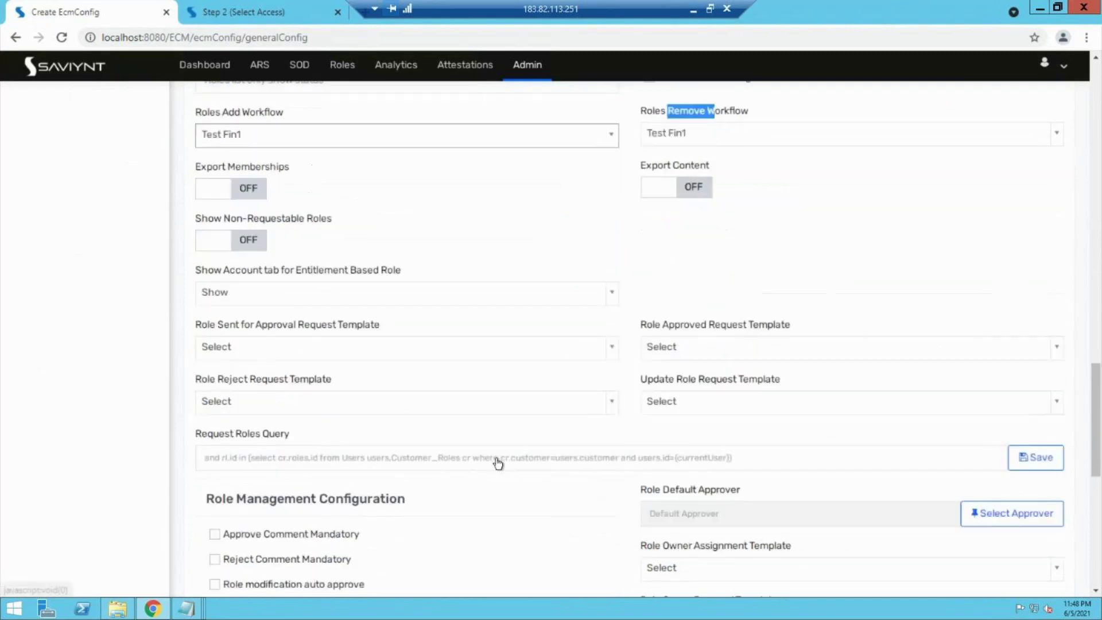
scroll(498, 464, down, 1)
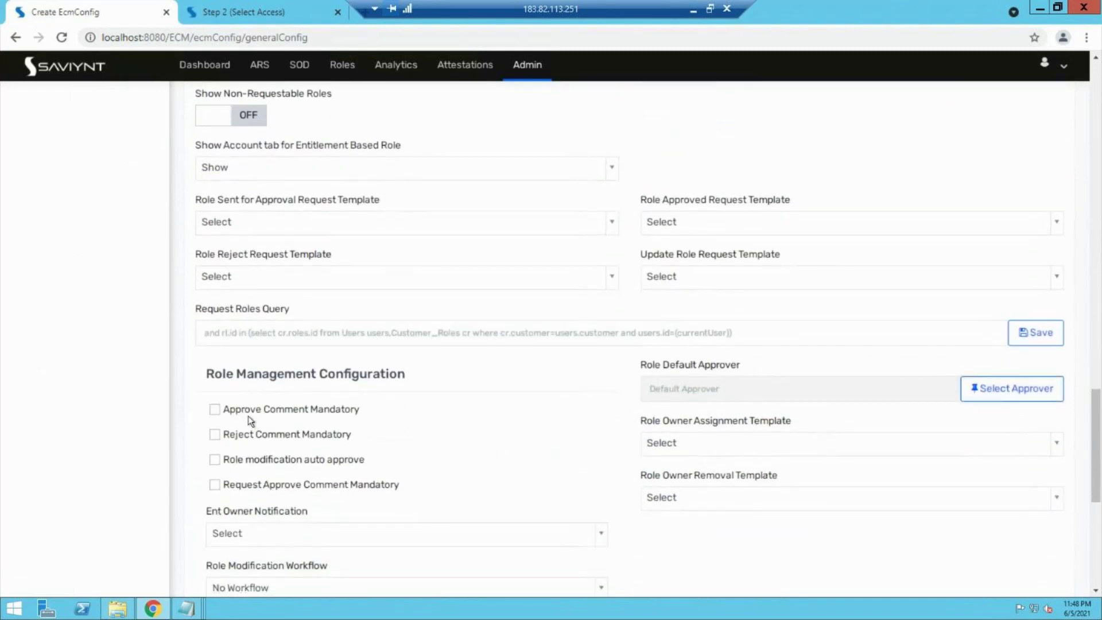
click(217, 410)
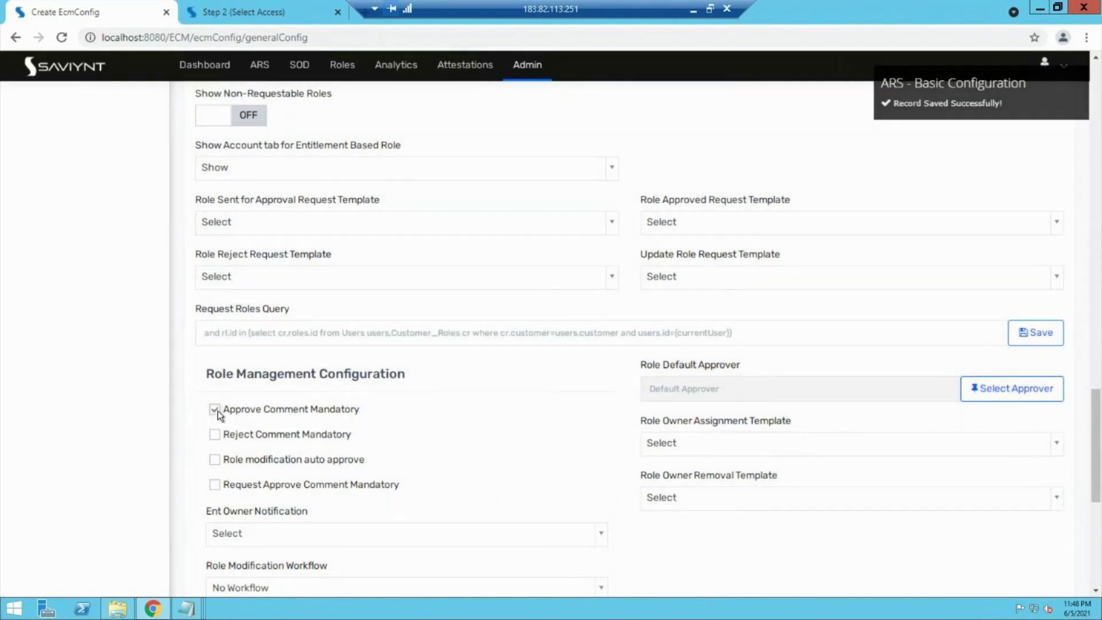
click(211, 439)
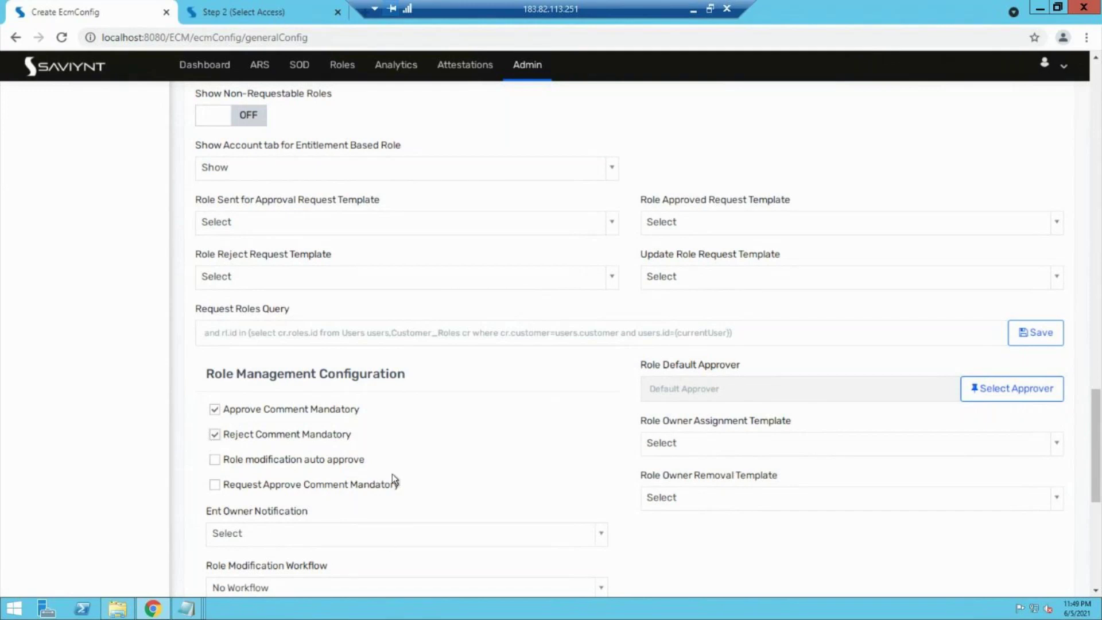
Step: Scroll back up to review the Enterprise Roles settings
scroll(392, 475, up, 15)
scroll(392, 475, down, 20)
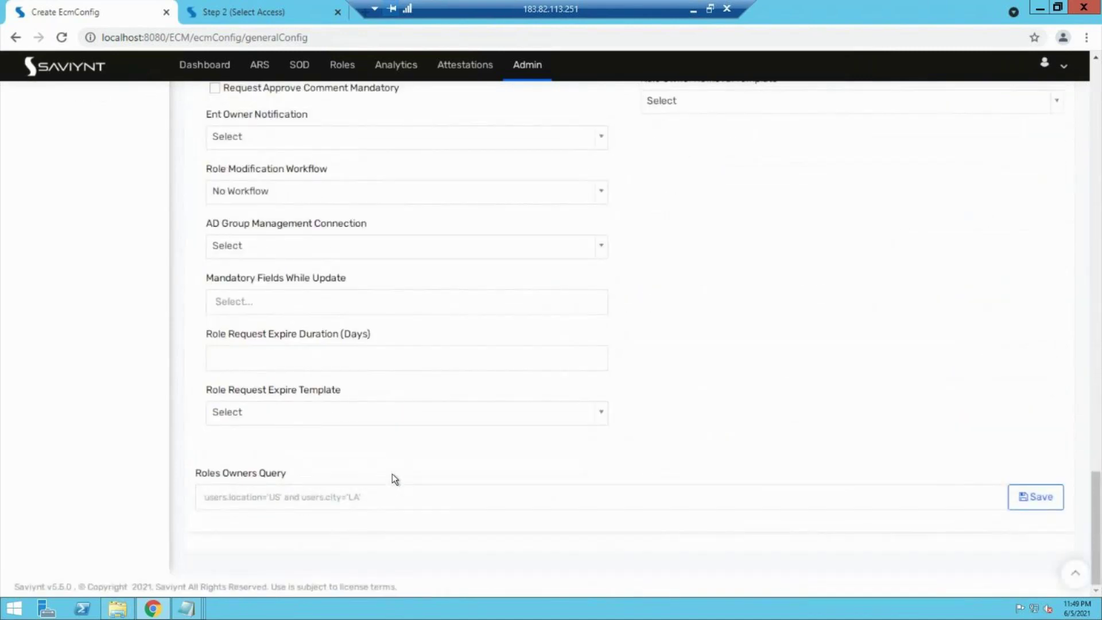
scroll(240, 198, up, 1)
scroll(240, 197, up, 15)
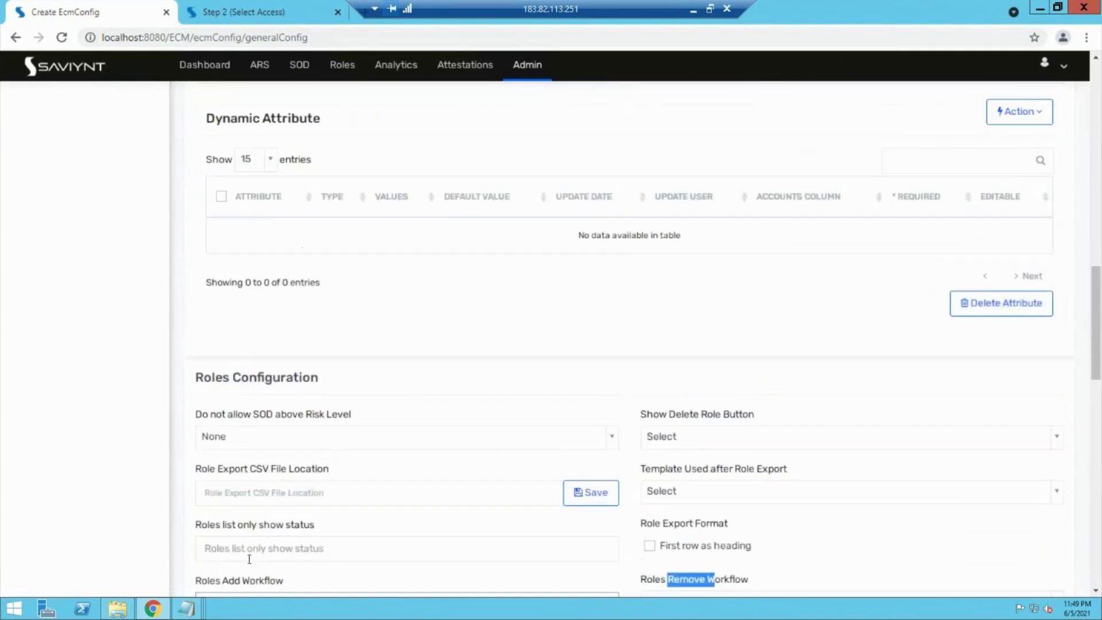
scroll(161, 346, up, 10)
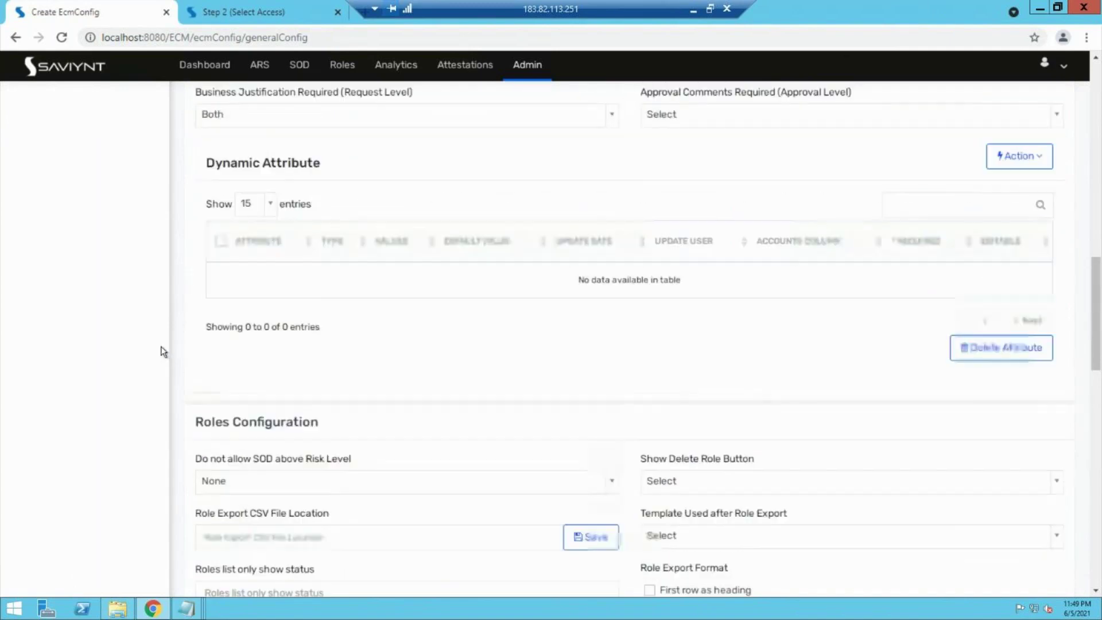
scroll(160, 346, up, 5)
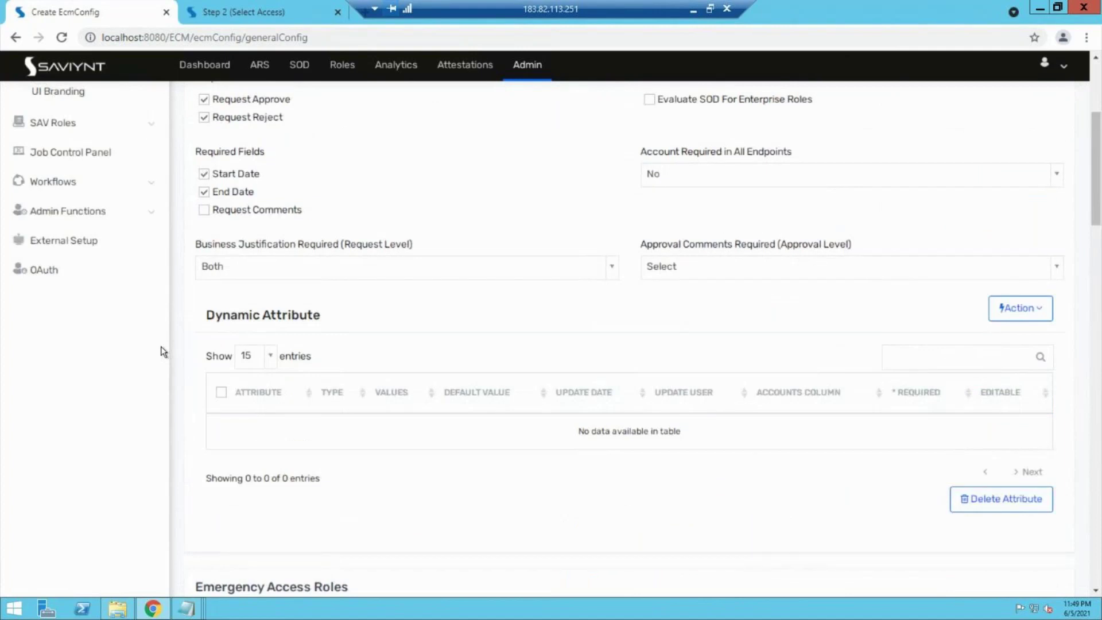
scroll(160, 346, up, 1)
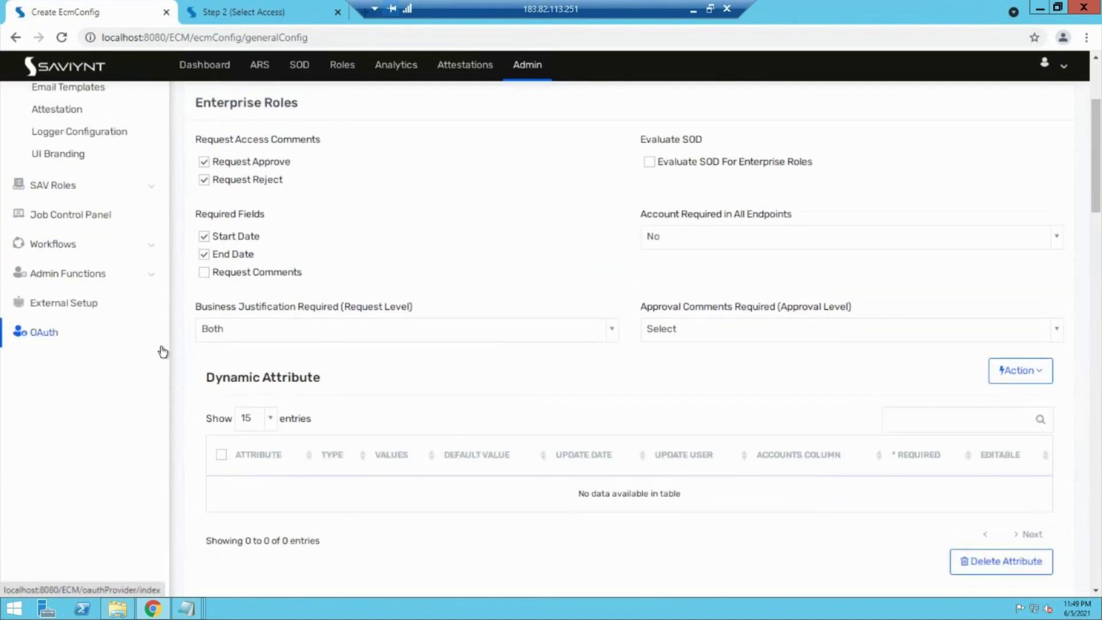
scroll(163, 351, up, 1)
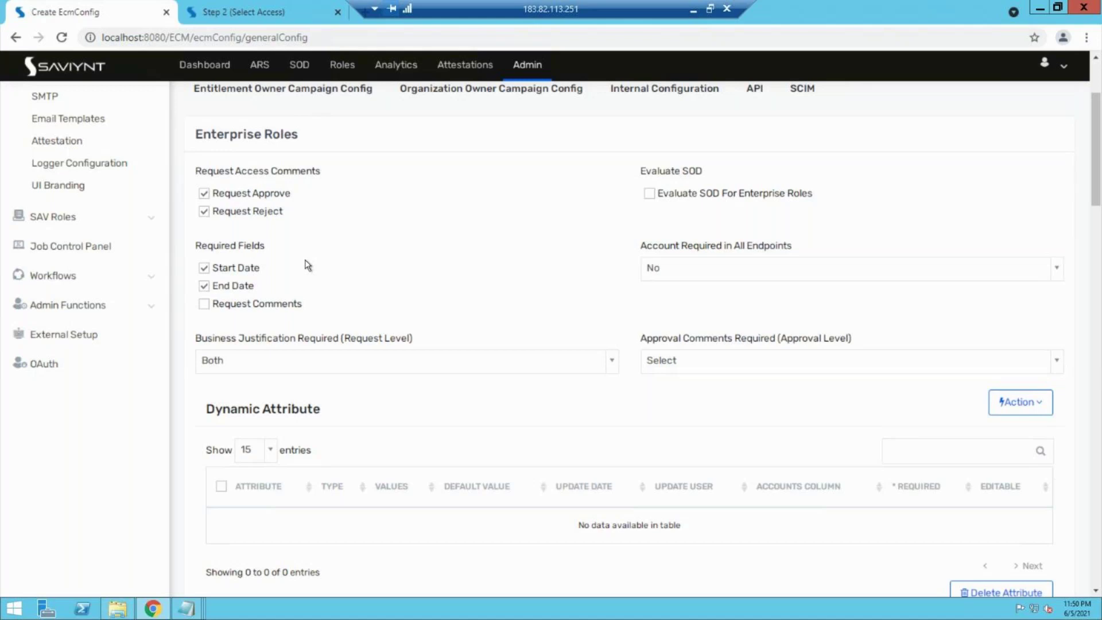
Step: Leave the global configuration settings and bring up the ARS Request Home page with its request cards
click(275, 12)
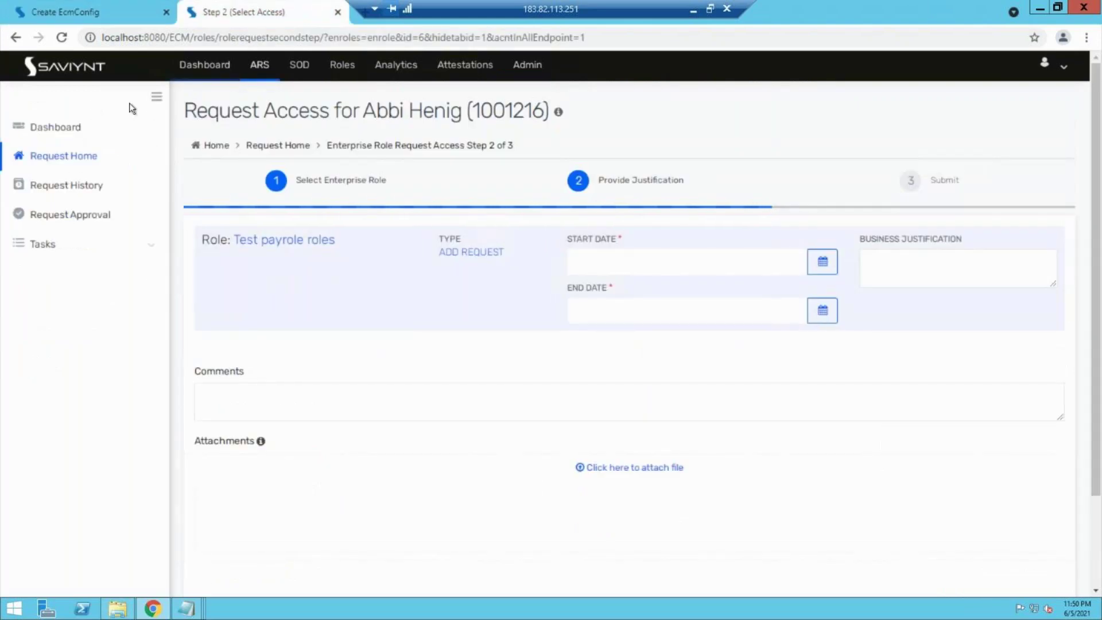
click(98, 8)
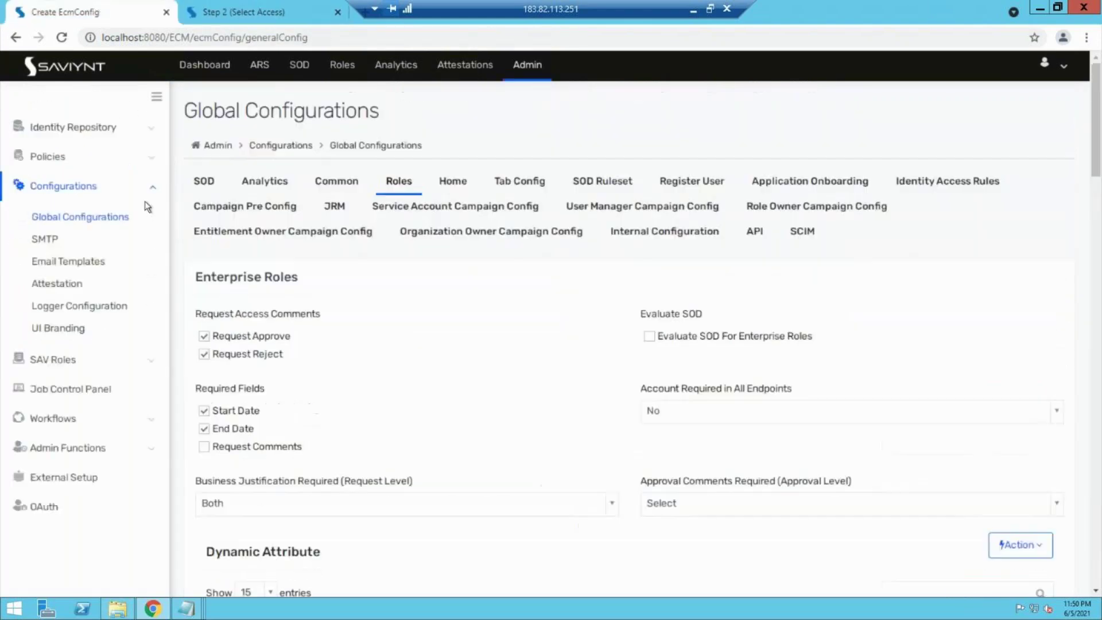
click(260, 66)
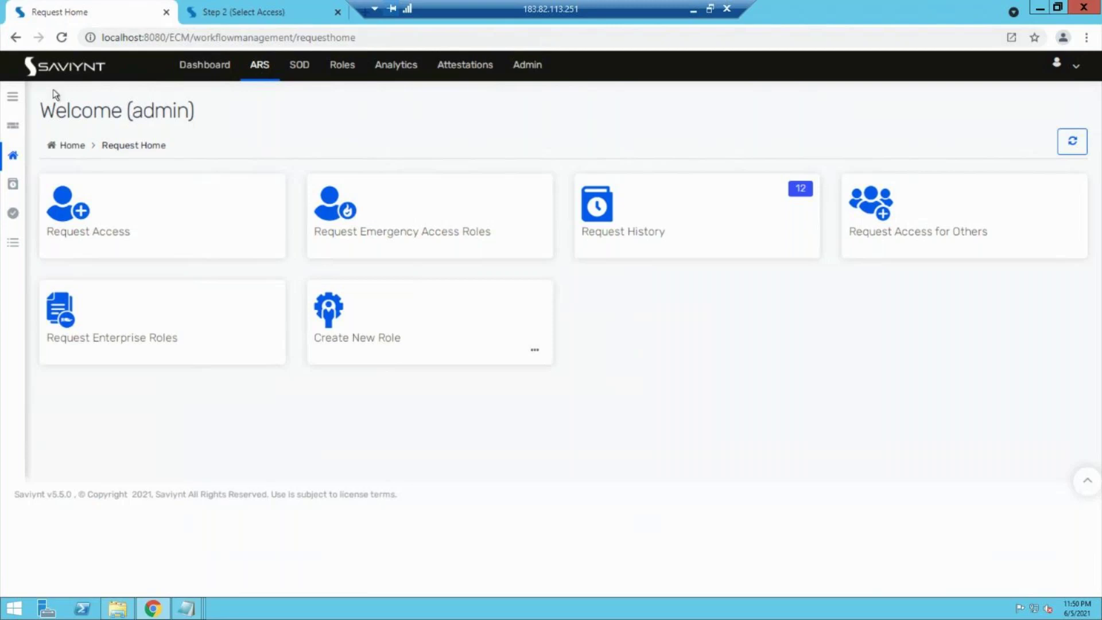
Step: Show the Request History list from the sidebar, topped by Enterprise Role Request 850
click(12, 99)
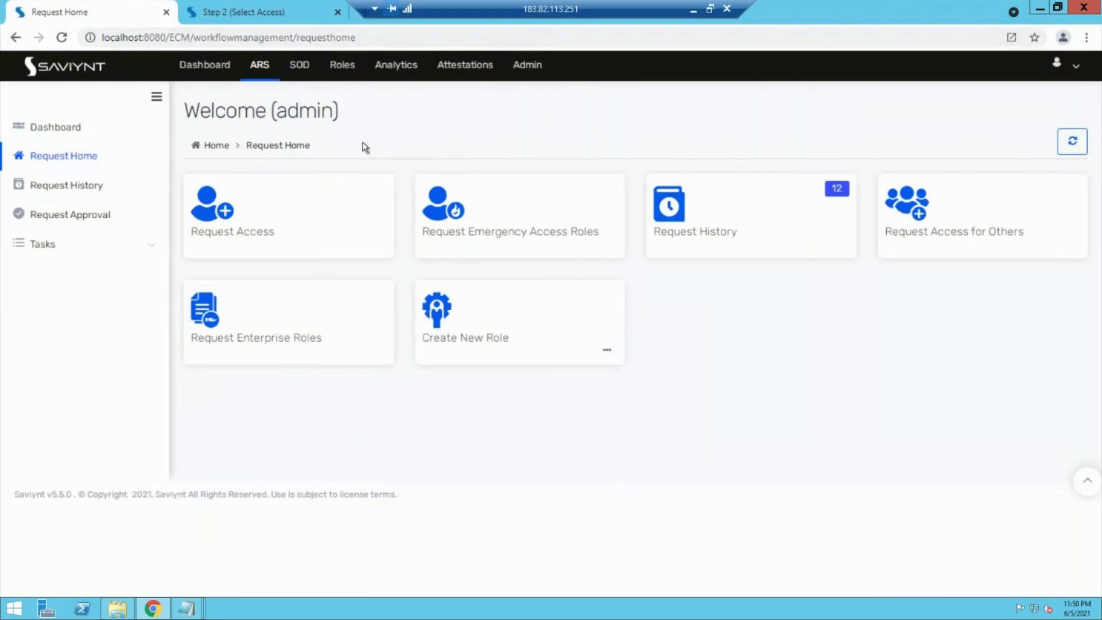
click(66, 185)
click(689, 247)
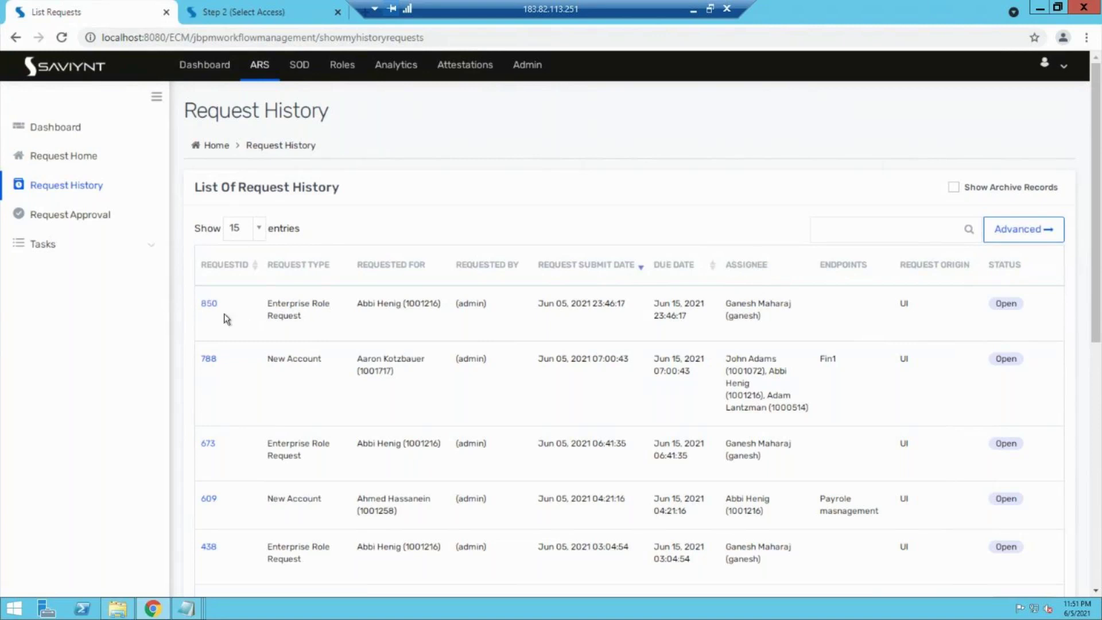
Step: Review request 850's details and task history, then bring up the Request Approval list
click(205, 303)
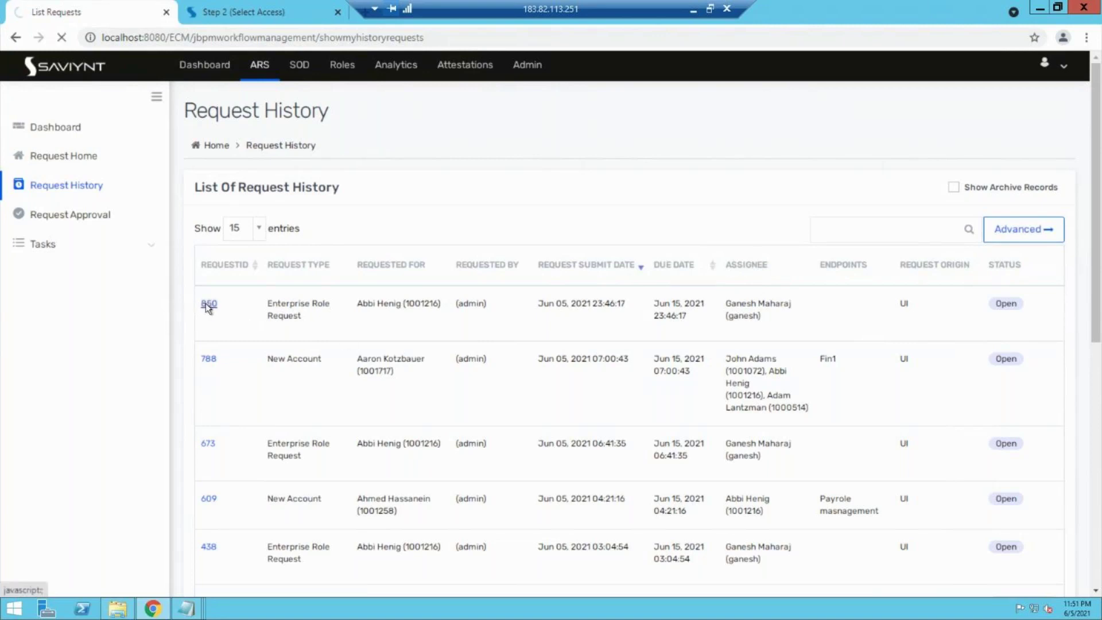
scroll(404, 356, down, 2)
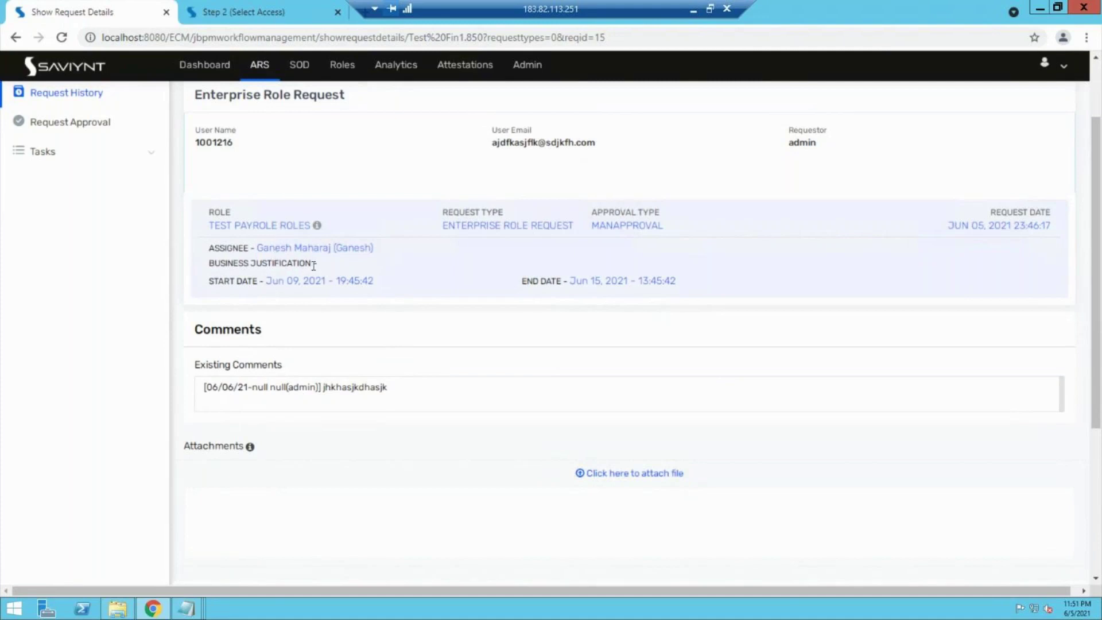
scroll(366, 319, down, 3)
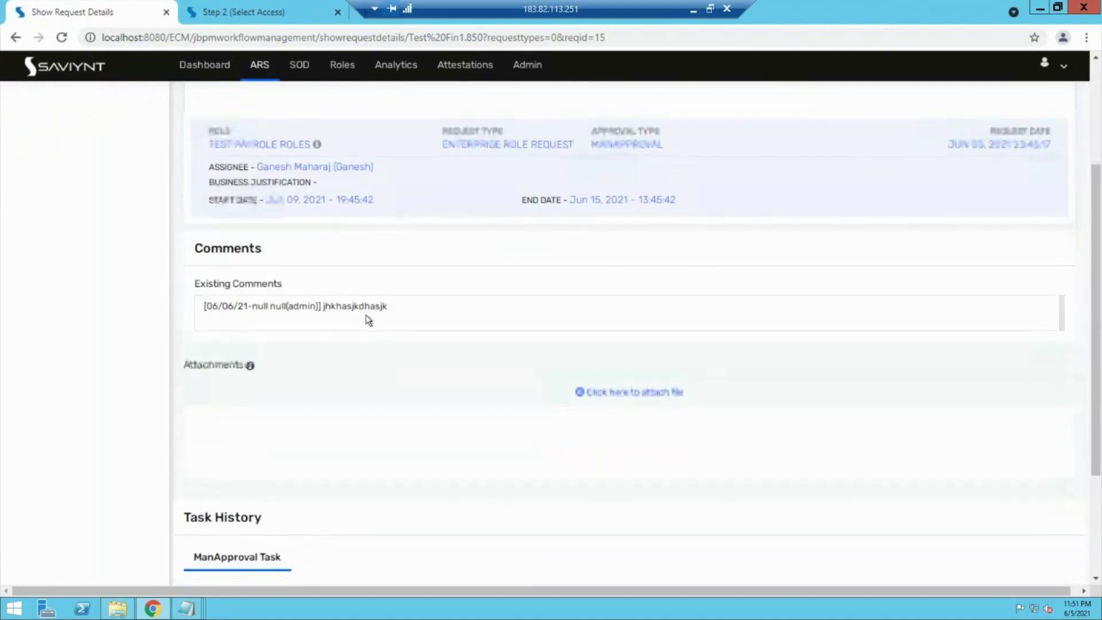
scroll(355, 373, down, 2)
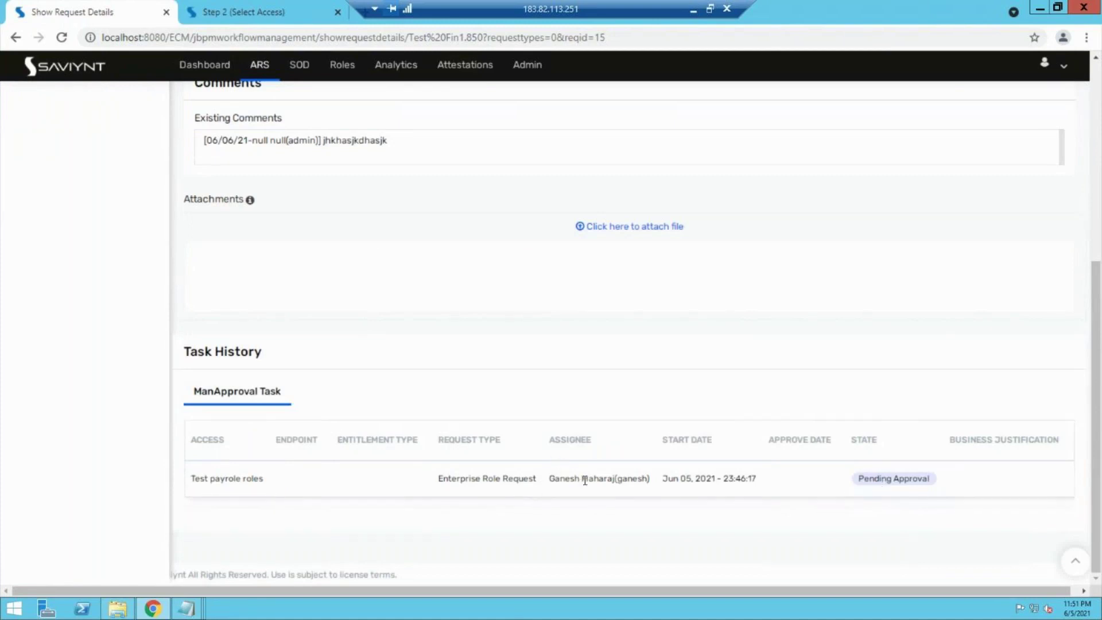
scroll(490, 426, up, 6)
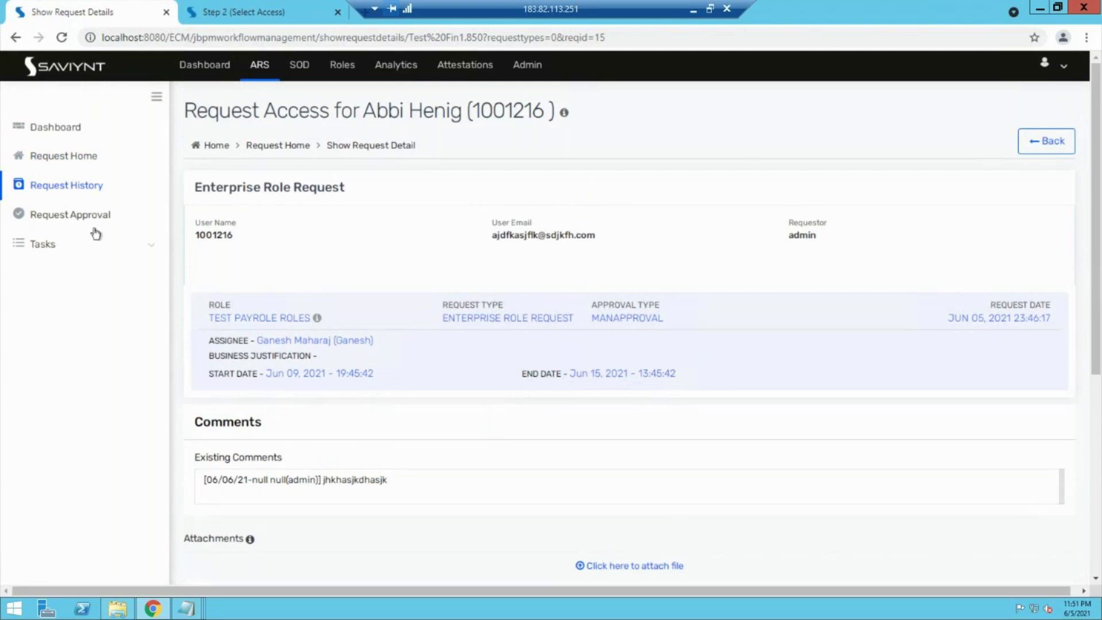
click(82, 215)
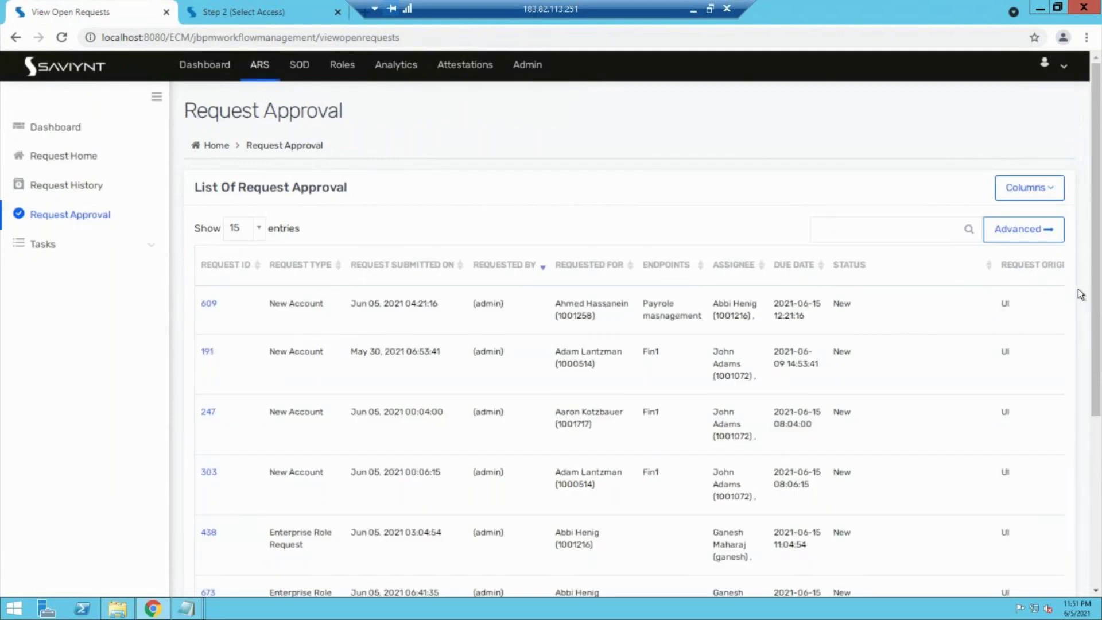
Step: Sort approvals by Request Submitted On, newest first, and open request 850
click(462, 272)
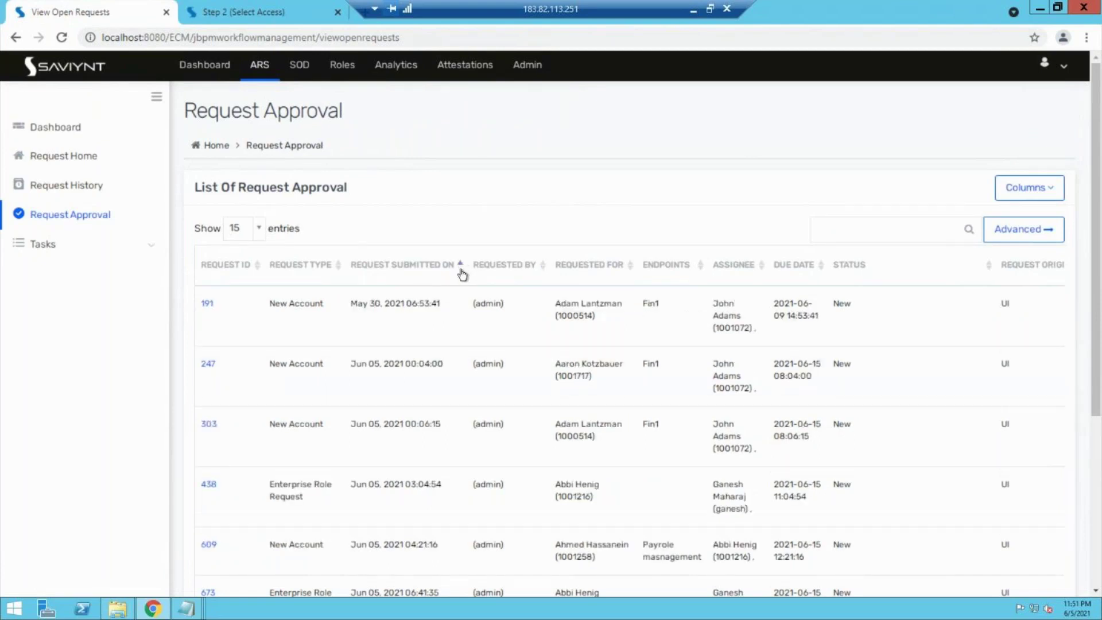
click(461, 272)
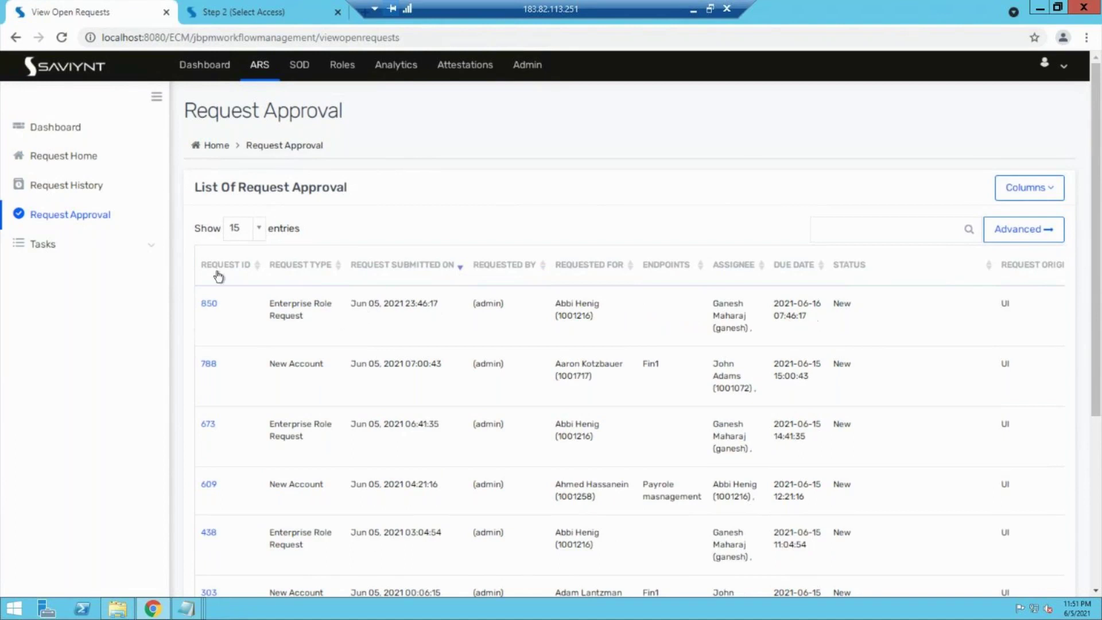
click(210, 308)
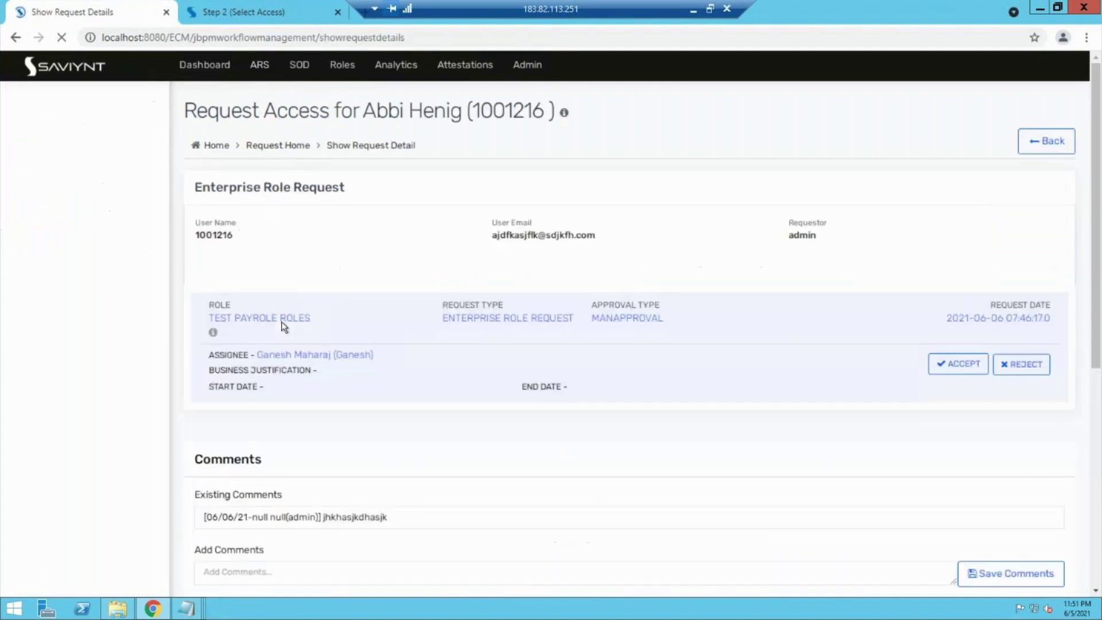
Step: Accept the TEST PAYROLE ROLES item with comment 'asdas' and confirm the approval
click(977, 371)
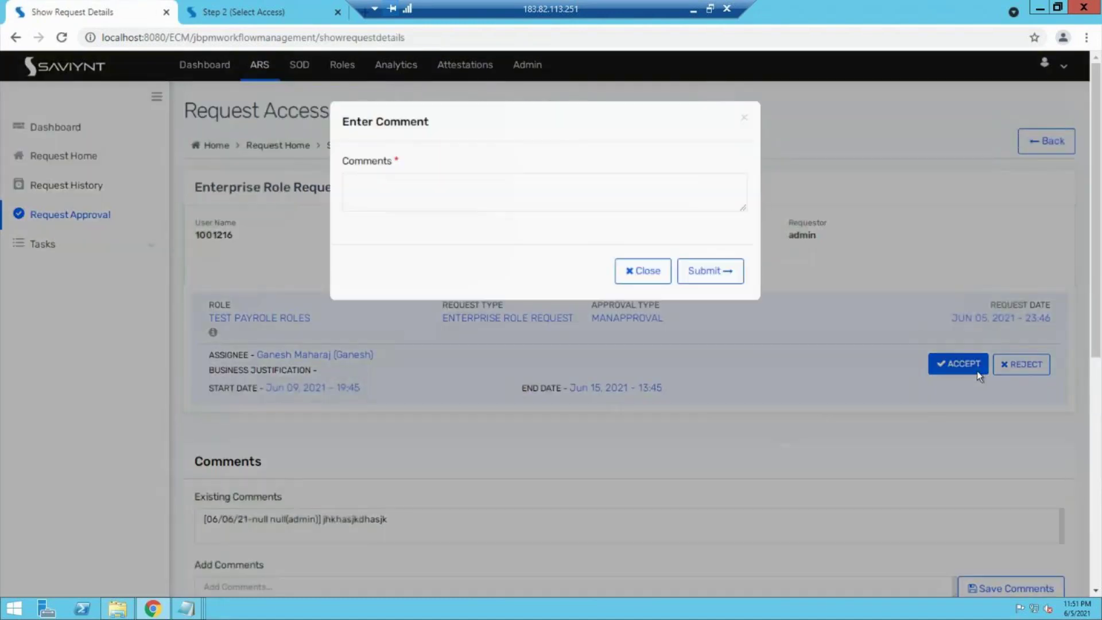
click(525, 195)
text(asdas)
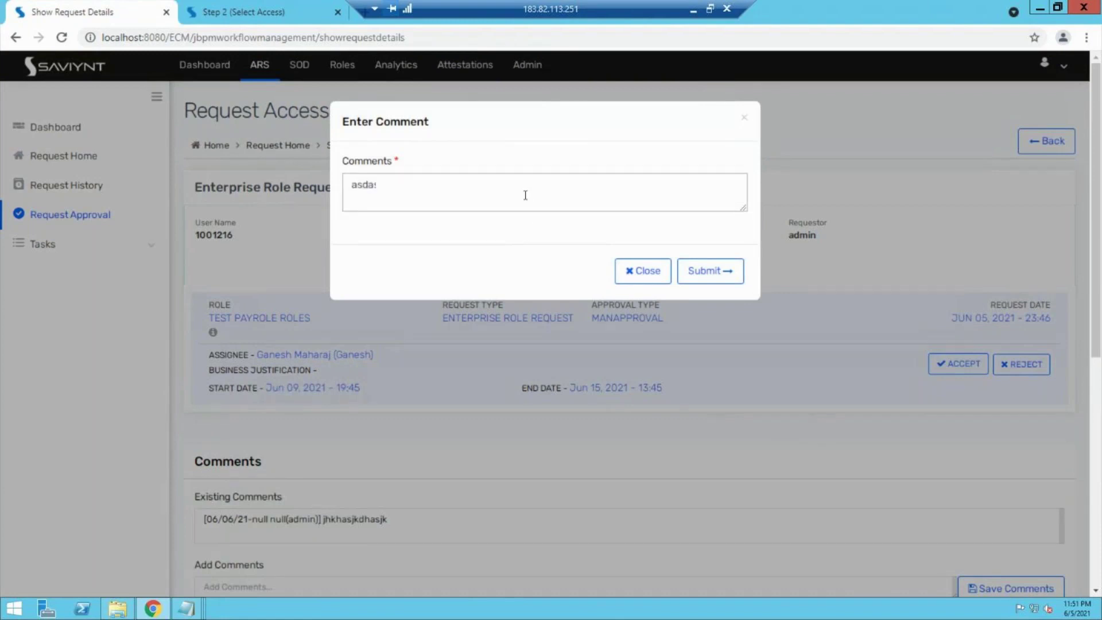
click(715, 274)
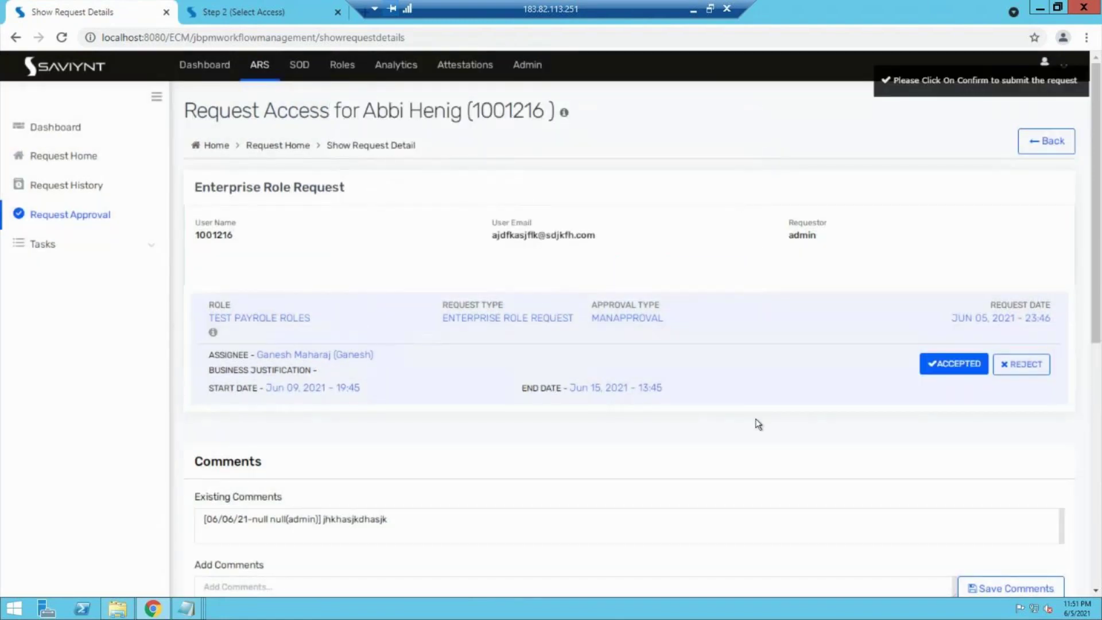
scroll(758, 424, down, 3)
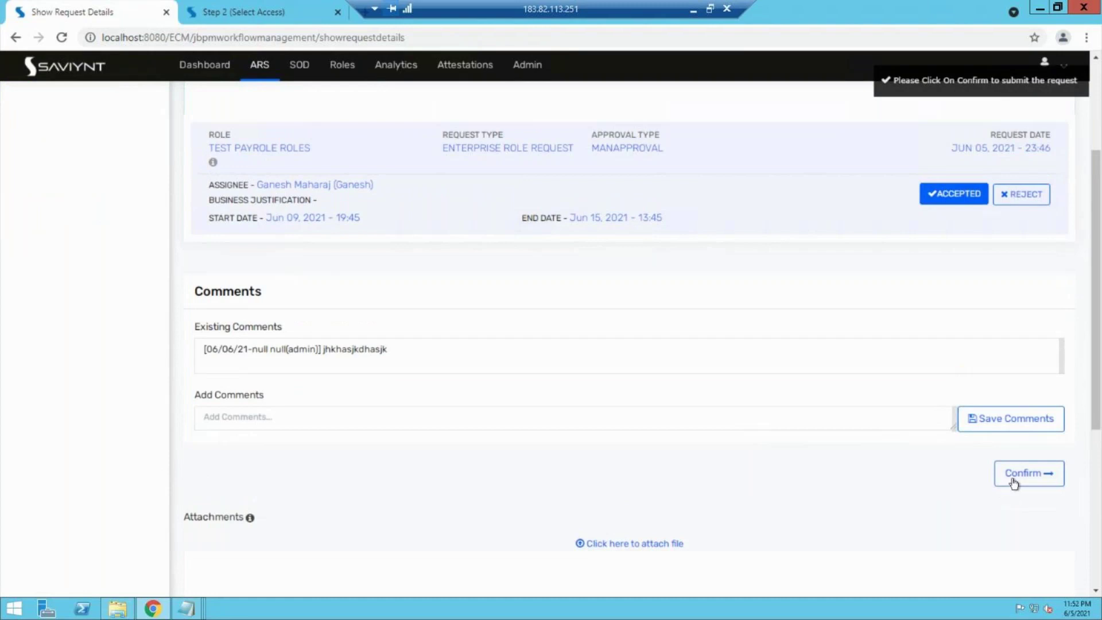
click(1013, 483)
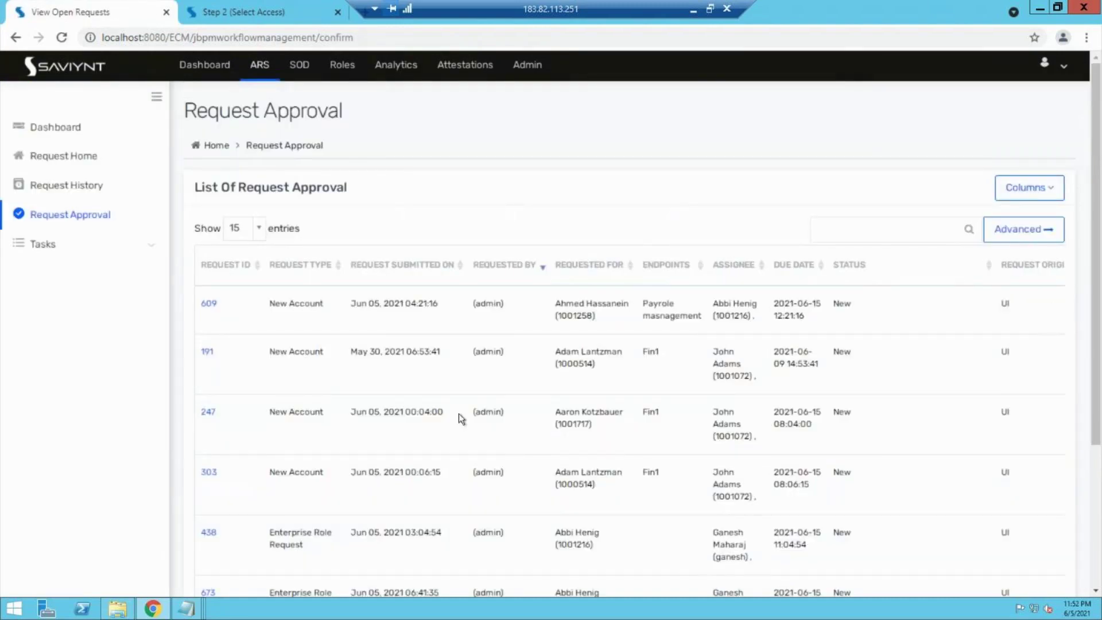
Step: Sort Pending Tasks by Creation Date, then bring up the Job Control Panel from Admin
click(108, 246)
click(50, 283)
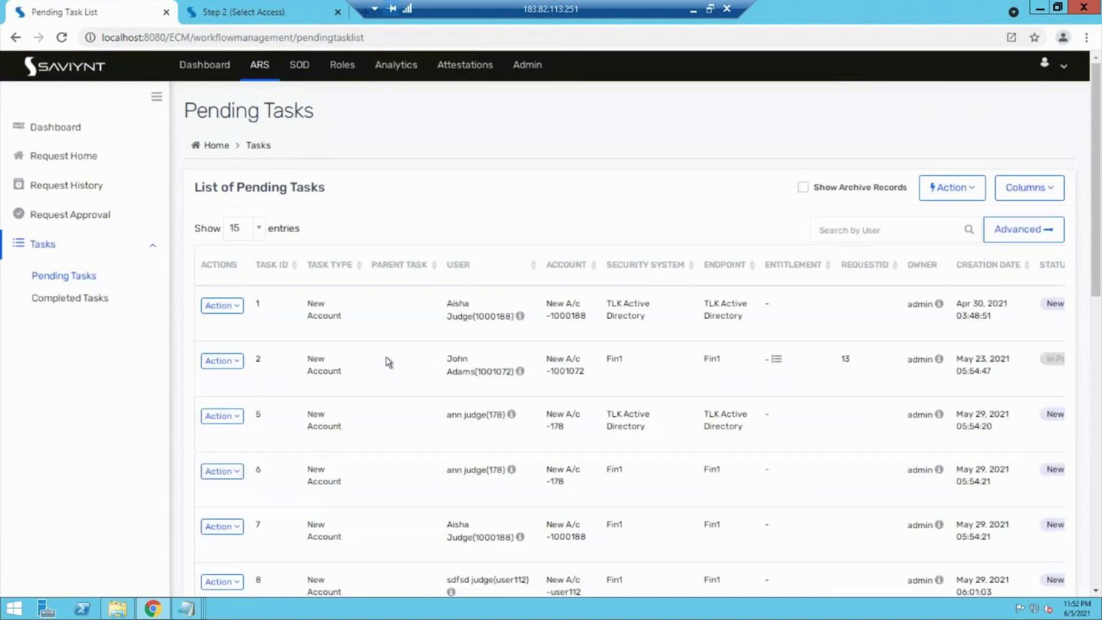
click(1032, 276)
click(1032, 276)
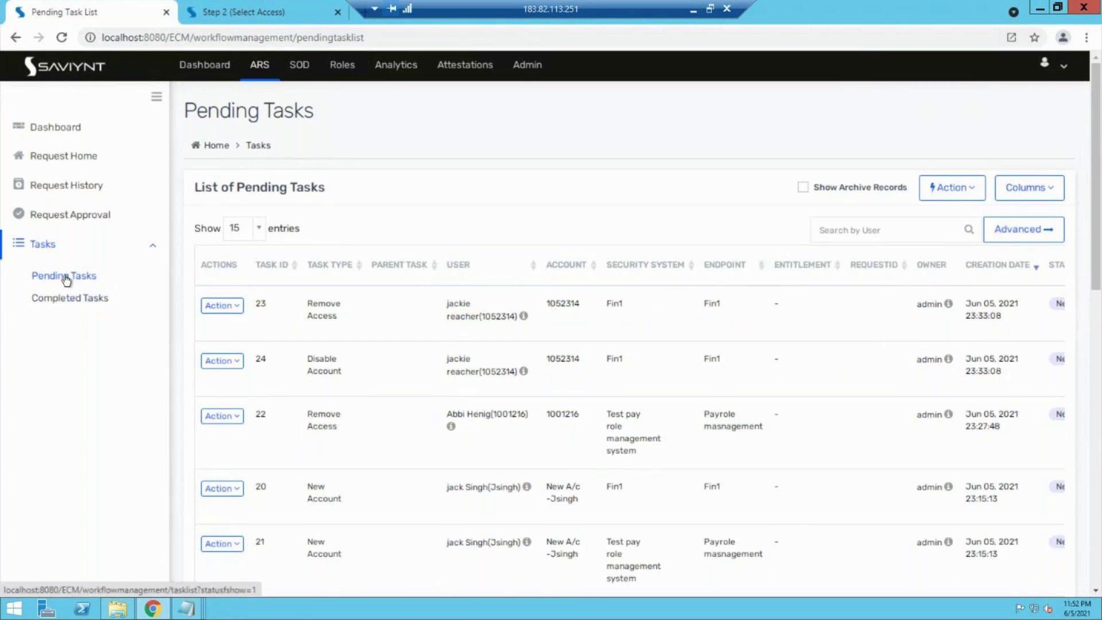
click(527, 65)
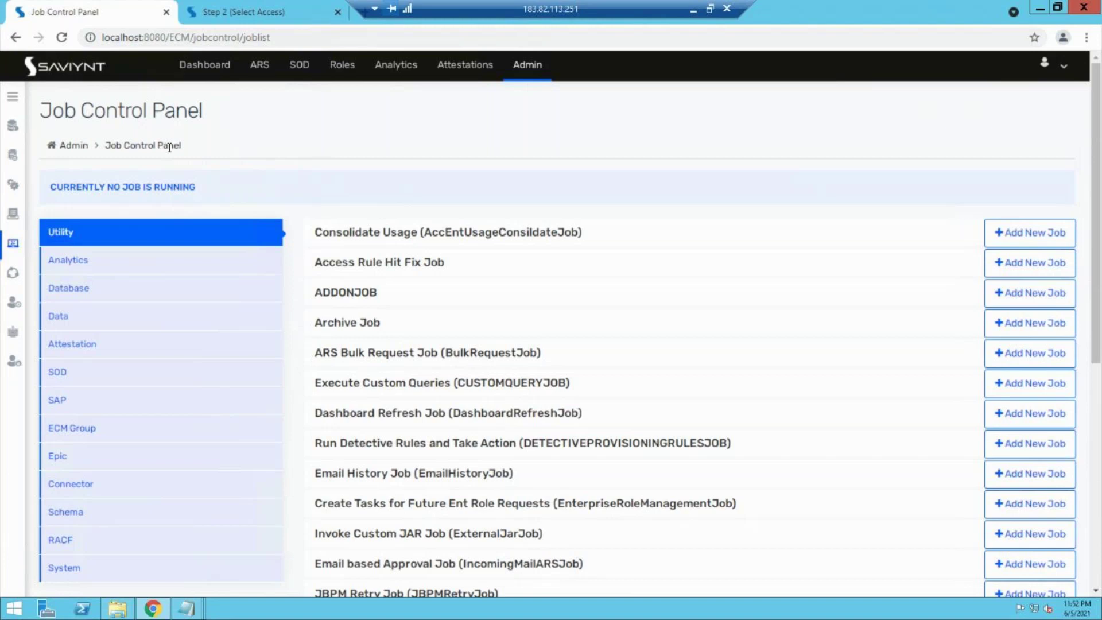
Step: Go via Identity Repository > Users to ARS Request Home and show the Create New Role options
click(260, 7)
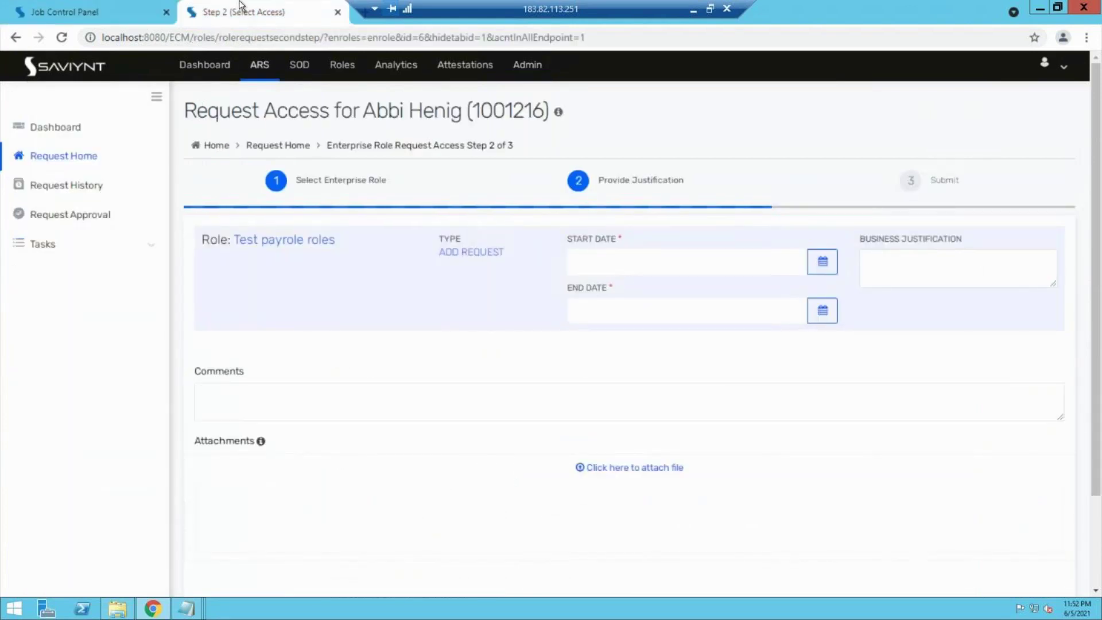
click(106, 7)
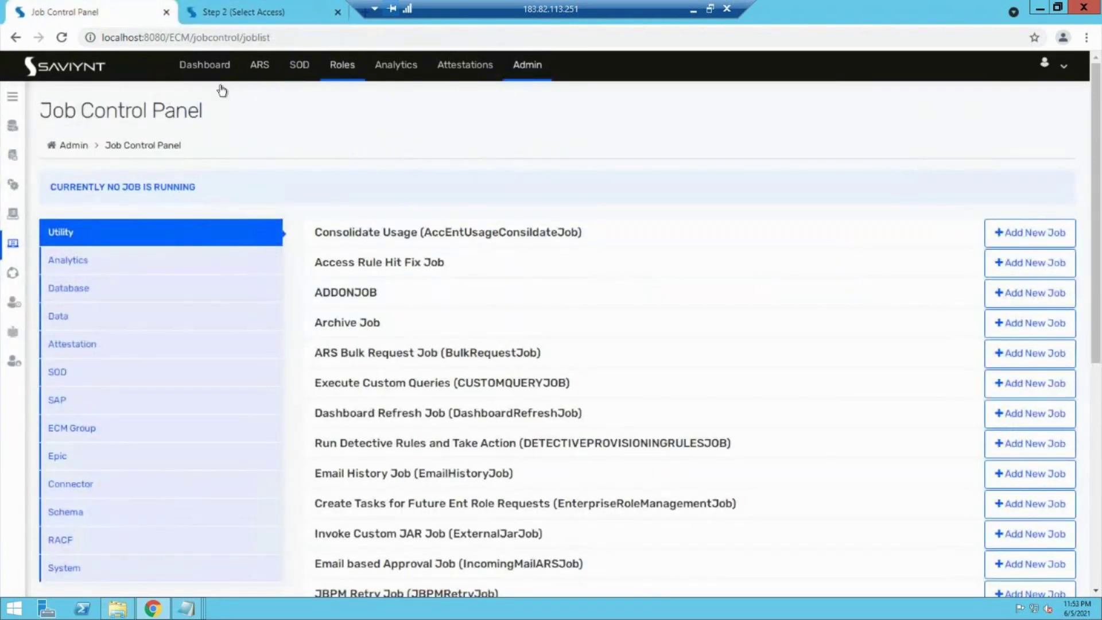
click(12, 96)
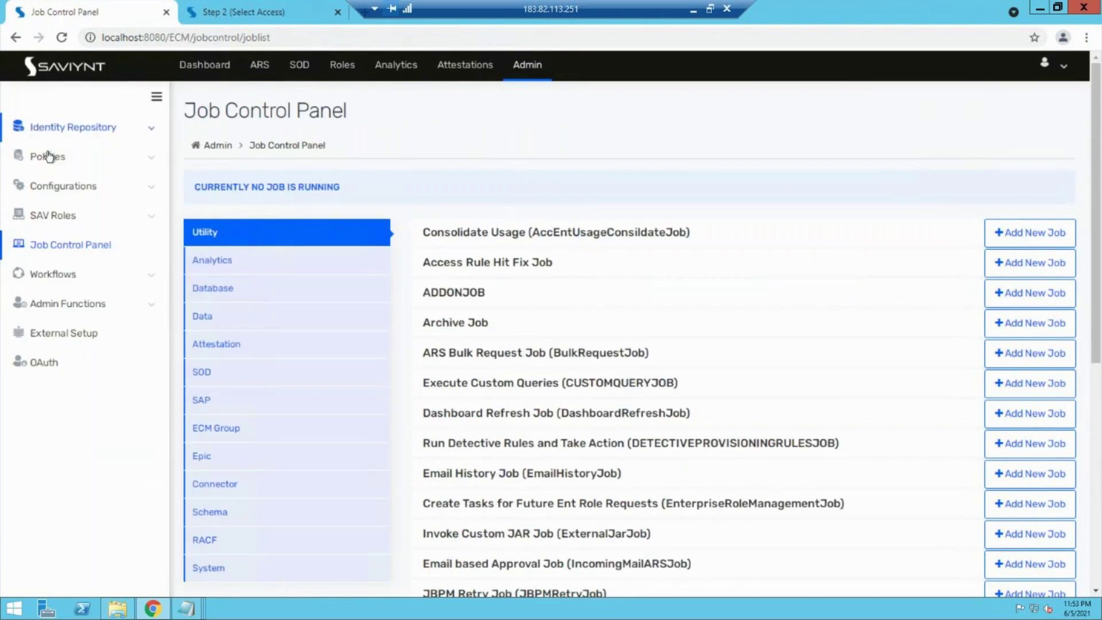
click(102, 134)
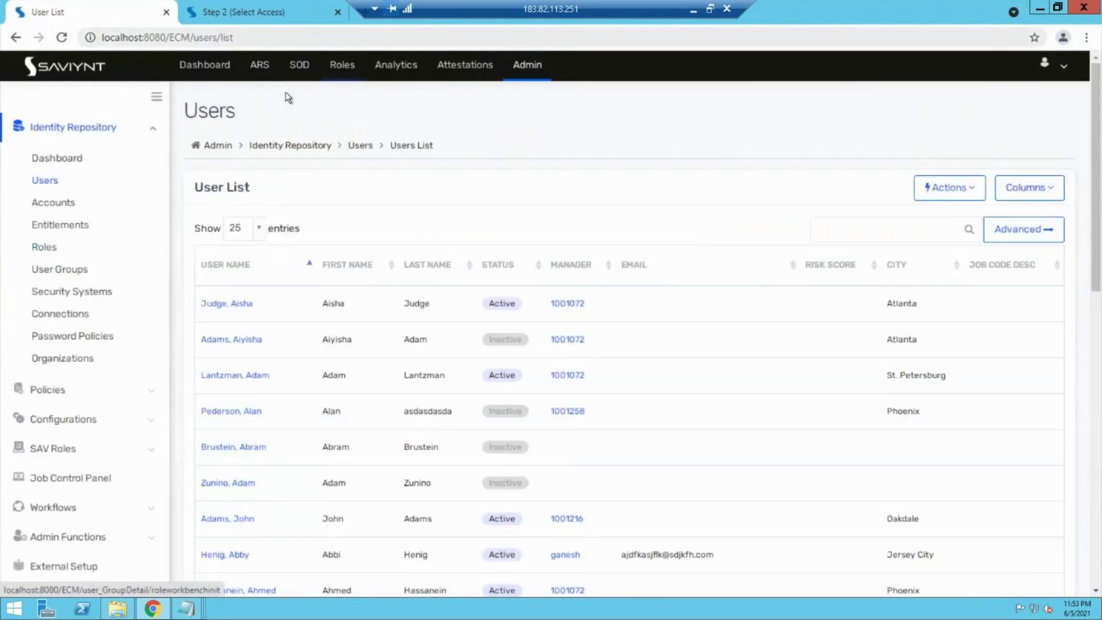
click(261, 65)
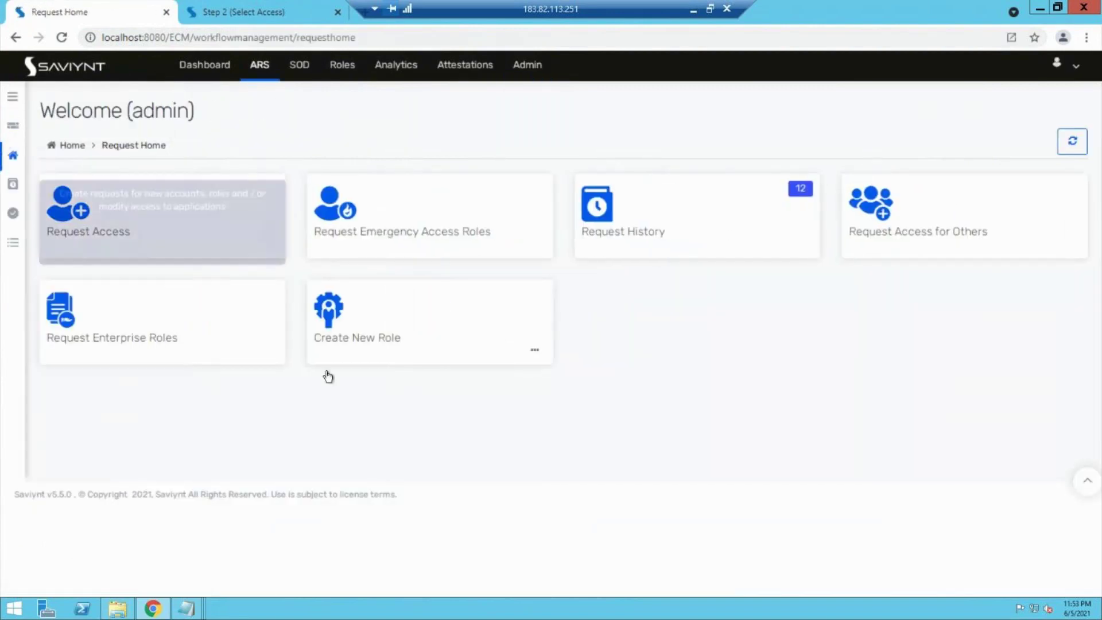
click(545, 358)
Step: Review the Create Role form's Role Type options, then return to the in-progress enterprise role request
click(515, 377)
scroll(514, 374, down, 3)
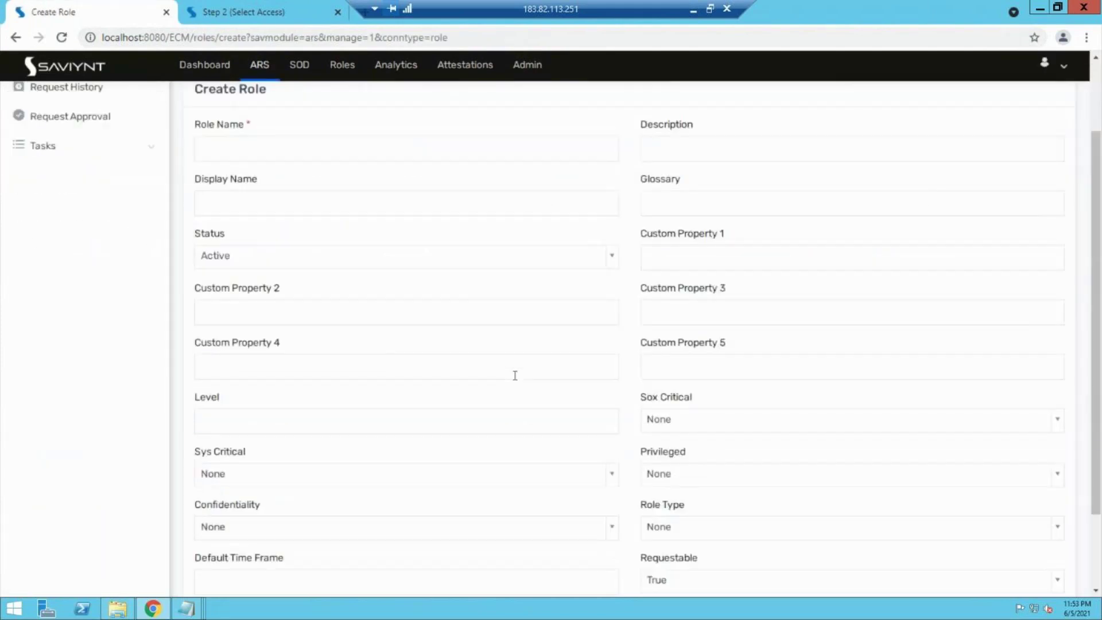
click(710, 431)
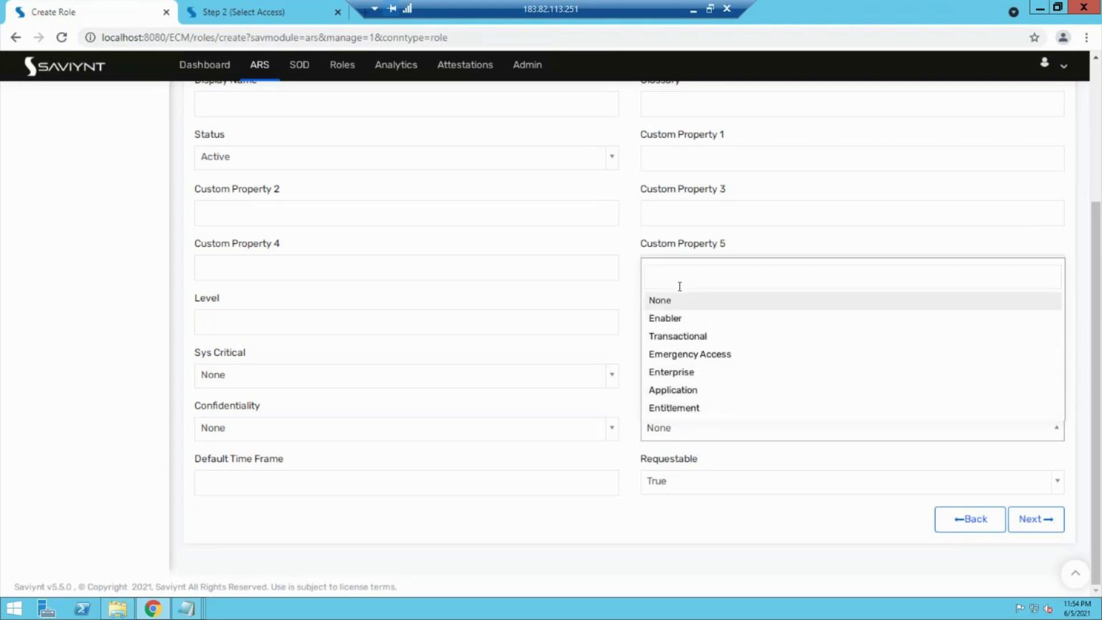
click(204, 7)
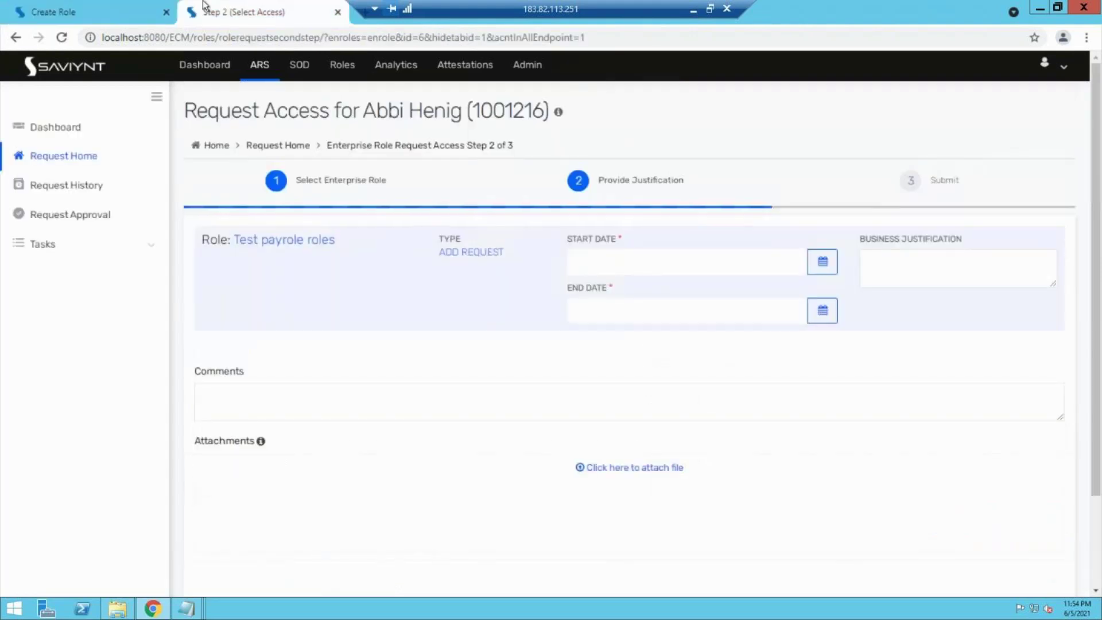
Step: From the Job Control Panel, go to SAV Roles > SAV Roles in the Admin sidebar
click(527, 65)
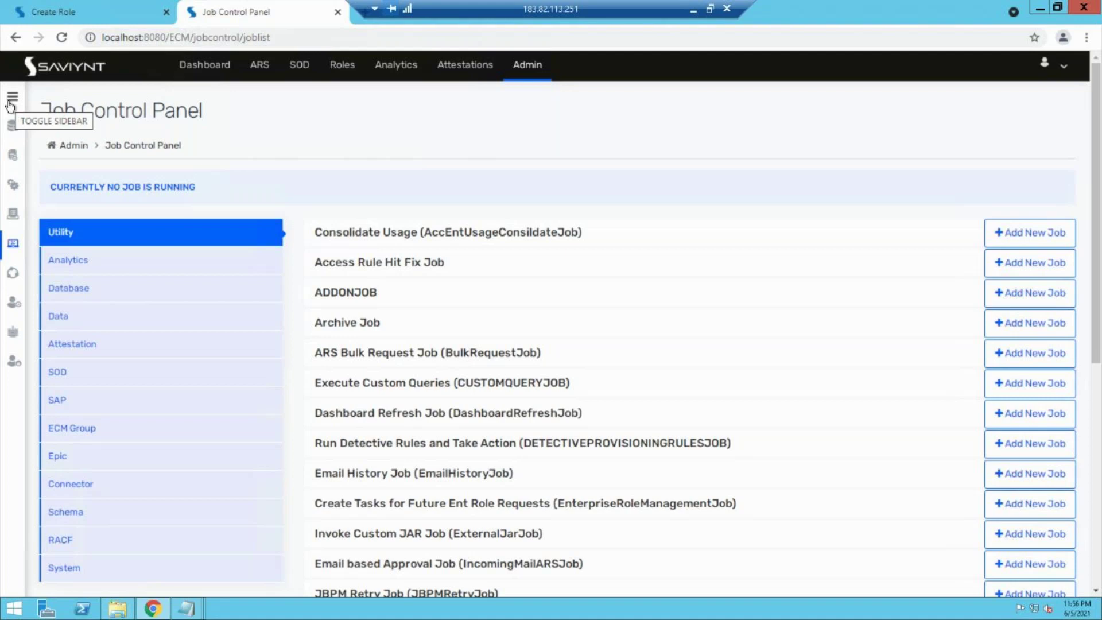
click(12, 102)
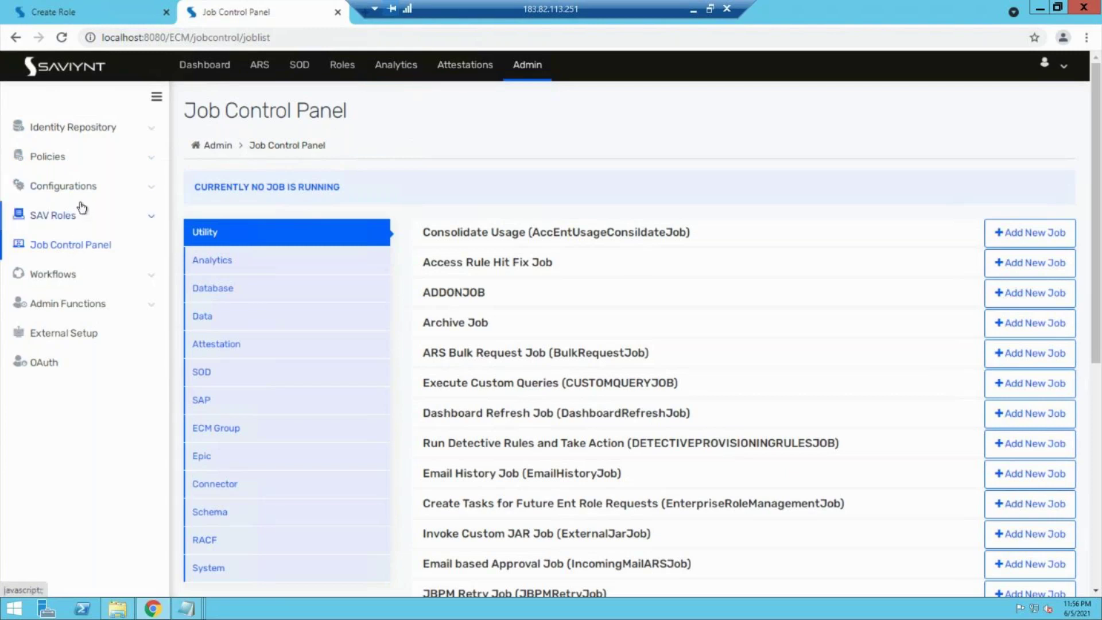
click(86, 228)
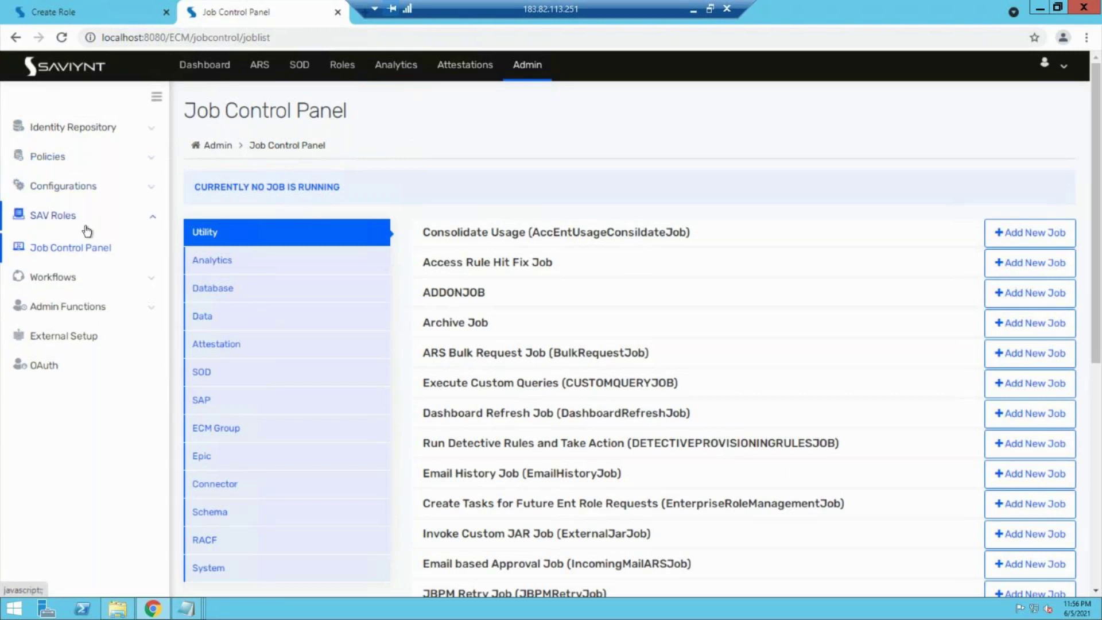
click(70, 246)
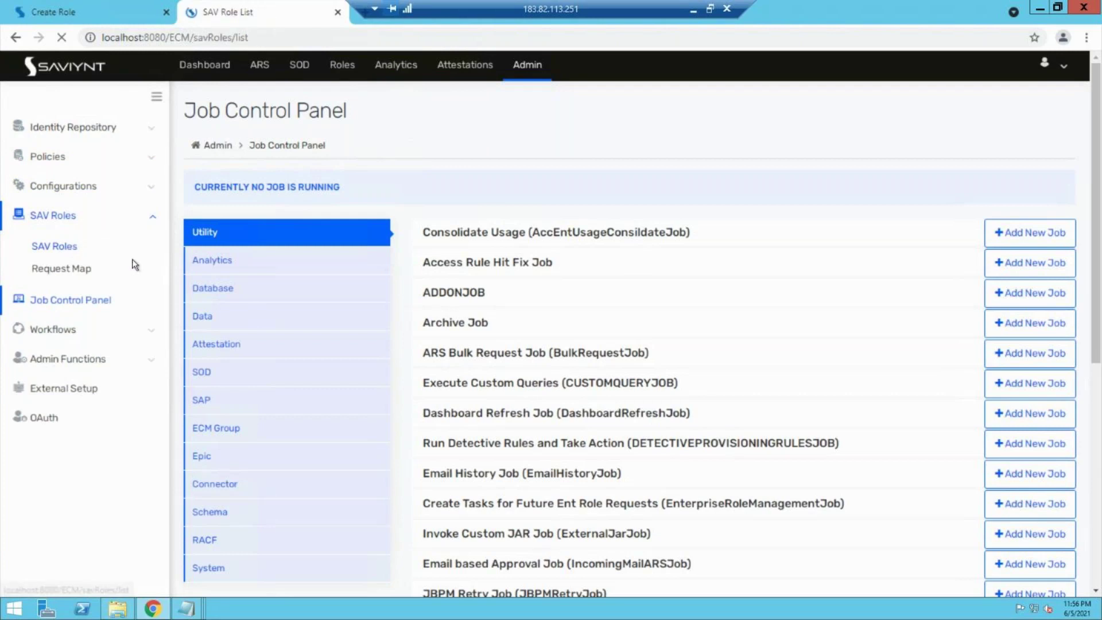
Step: Show ROLE_ADMIN's Create Request Home Options and highlight 'roles' matches while scrolling them
click(242, 305)
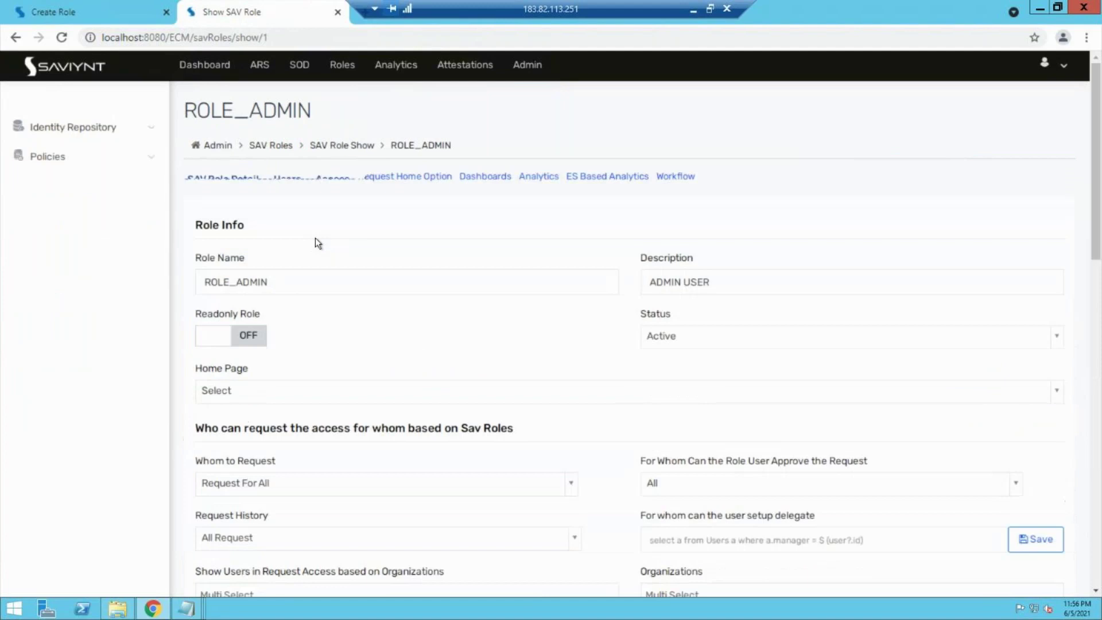
click(432, 182)
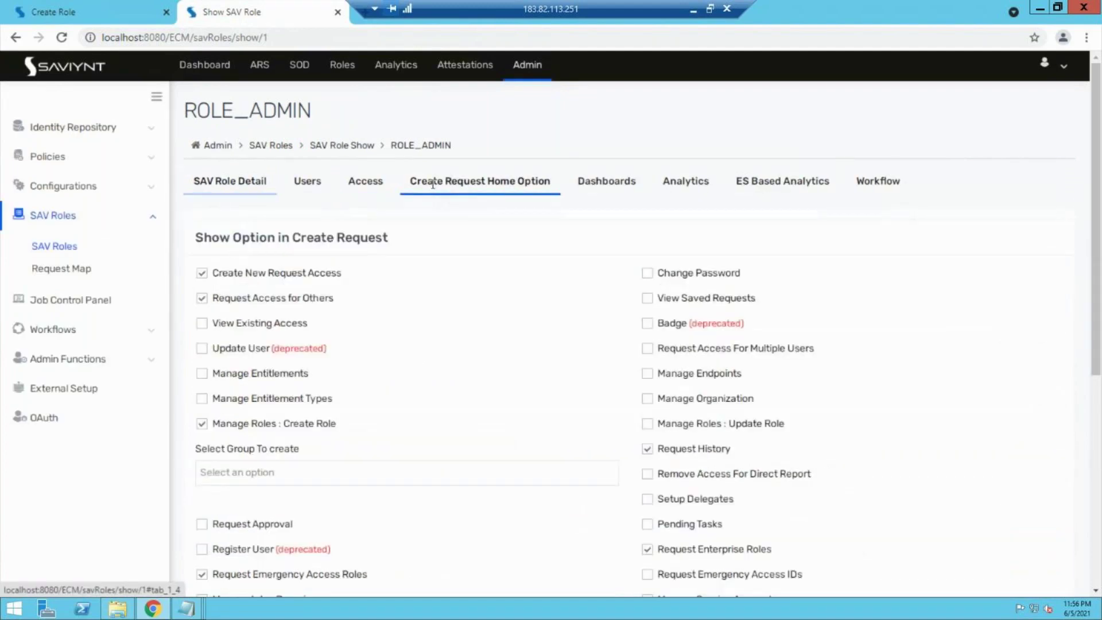
key(ctrl+f)
text(rol)
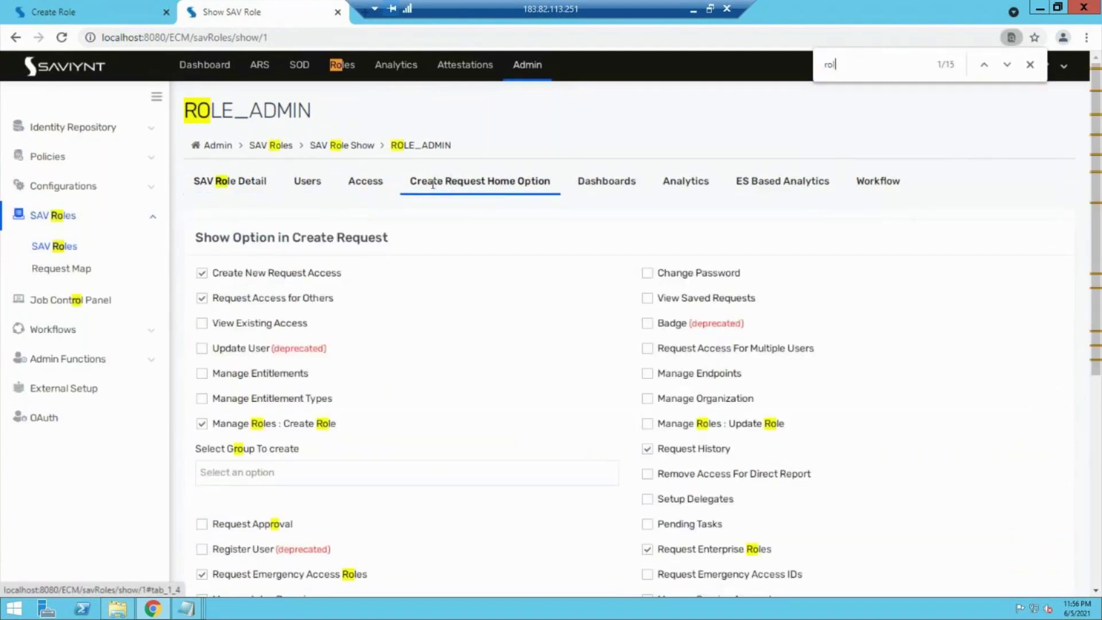
text(es)
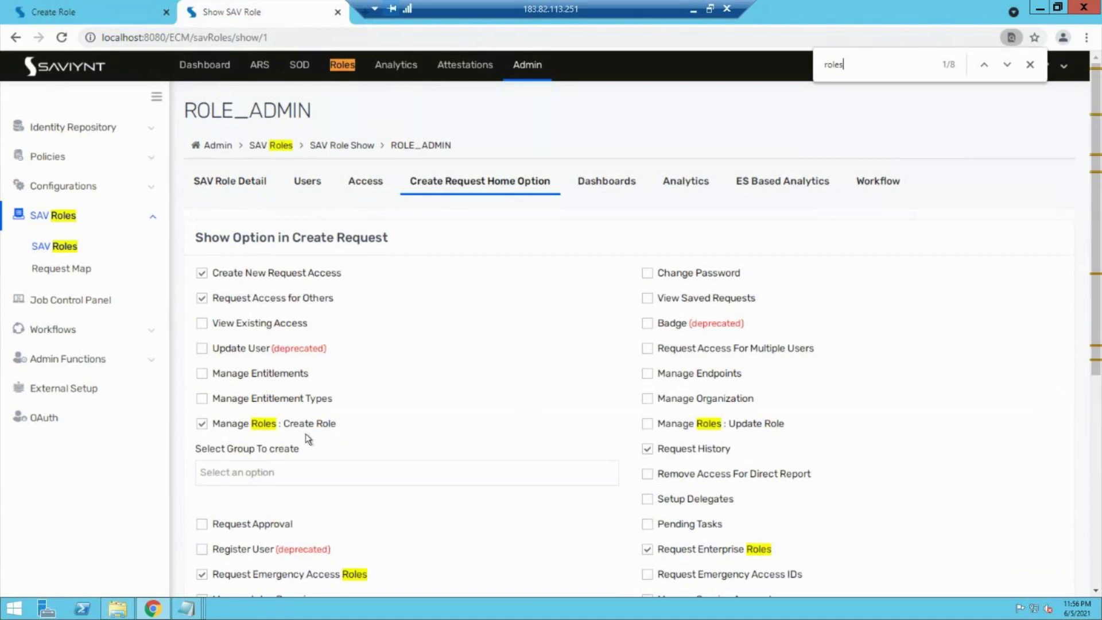
scroll(308, 437, down, 1)
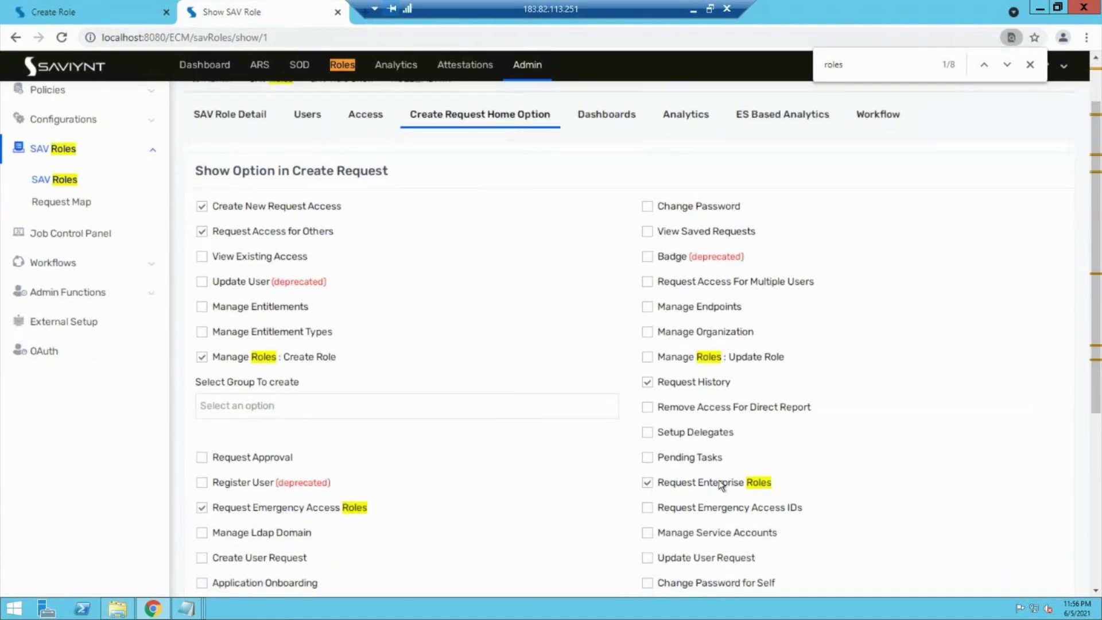
scroll(721, 485, down, 2)
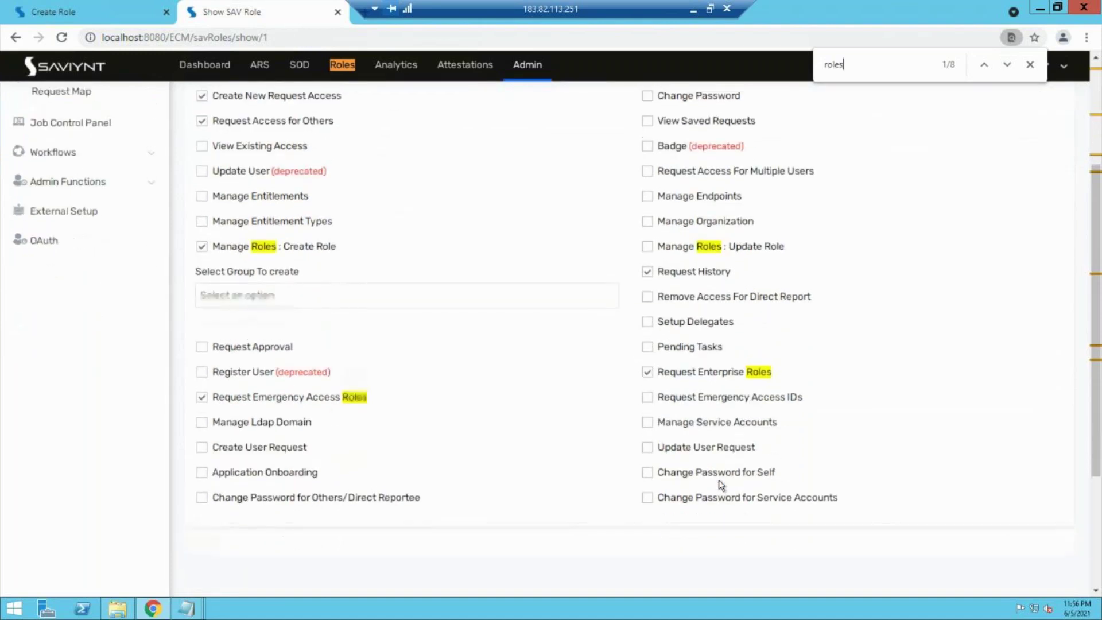
scroll(721, 485, up, 1)
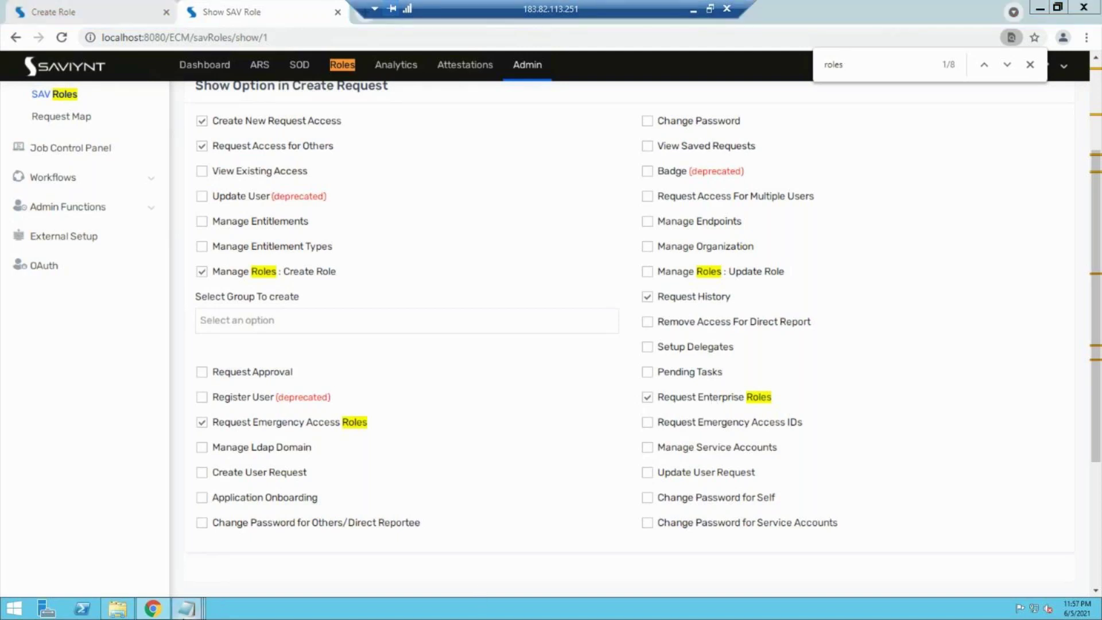
Step: Append '- Done' to the Roles line in the Notepad checklist and select the Analytics - partially line
mouse_move(185, 607)
click(412, 549)
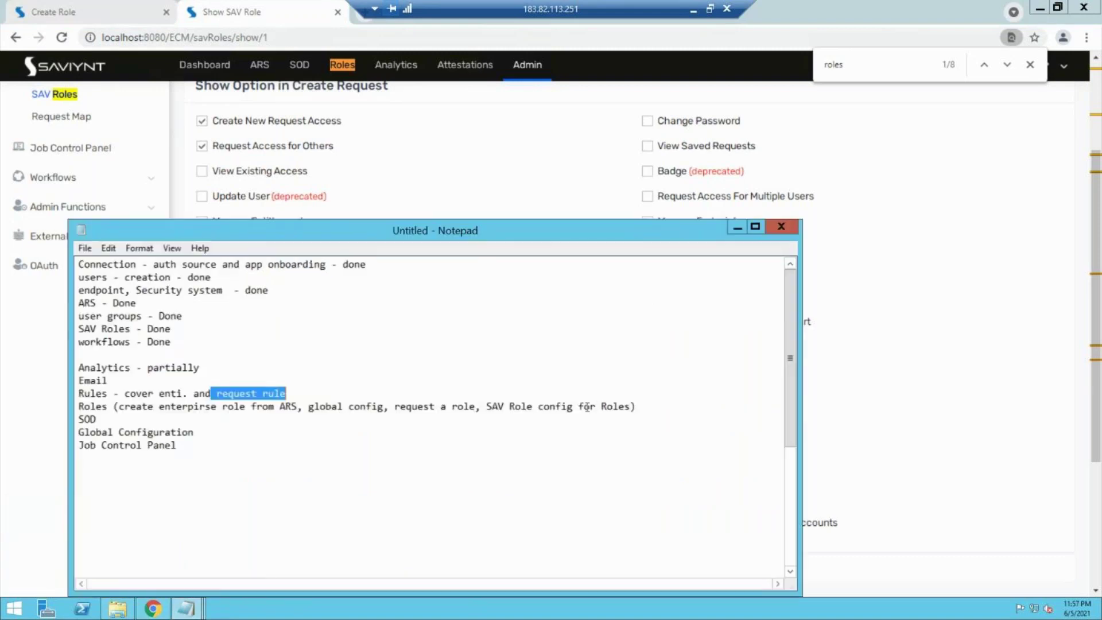
click(644, 413)
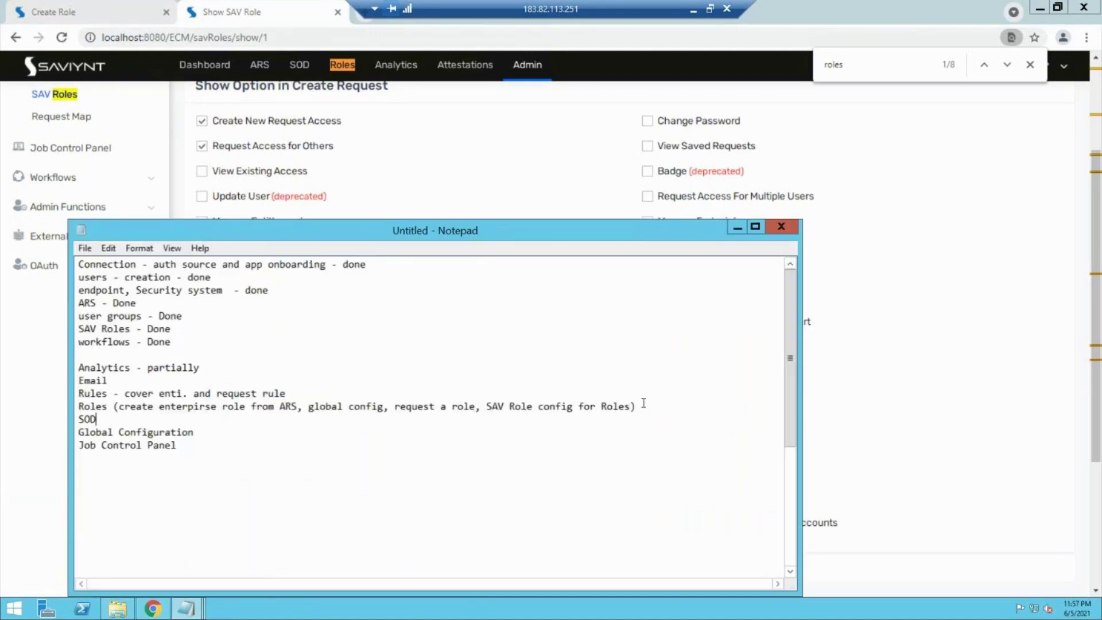
click(644, 405)
text(- Done)
click(144, 384)
text(- Done)
drag(195, 367, 59, 368)
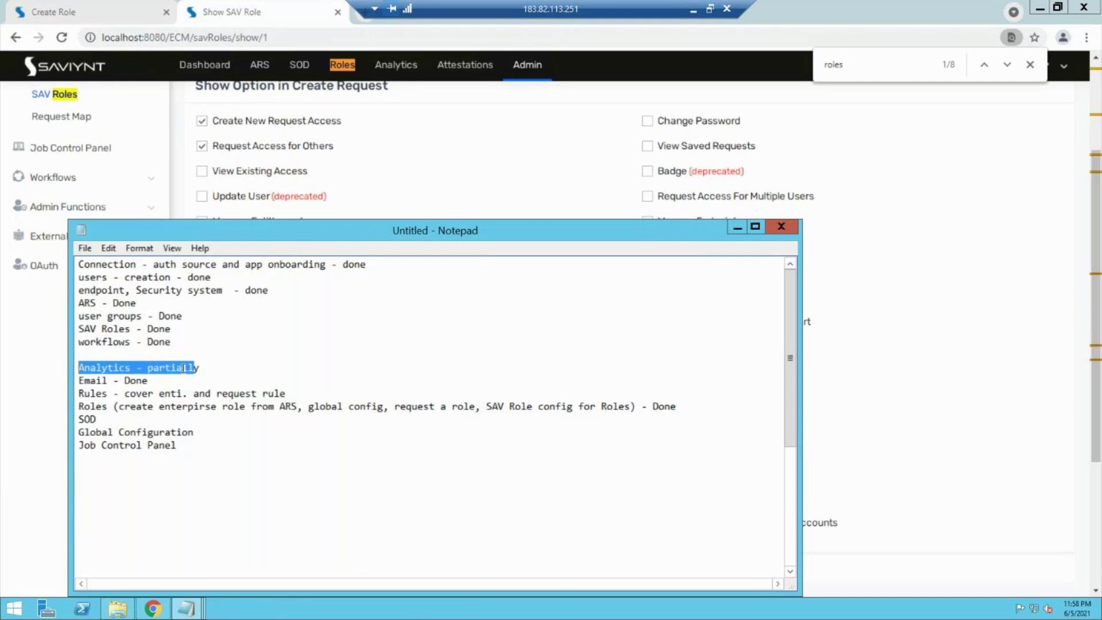
double_click(85, 404)
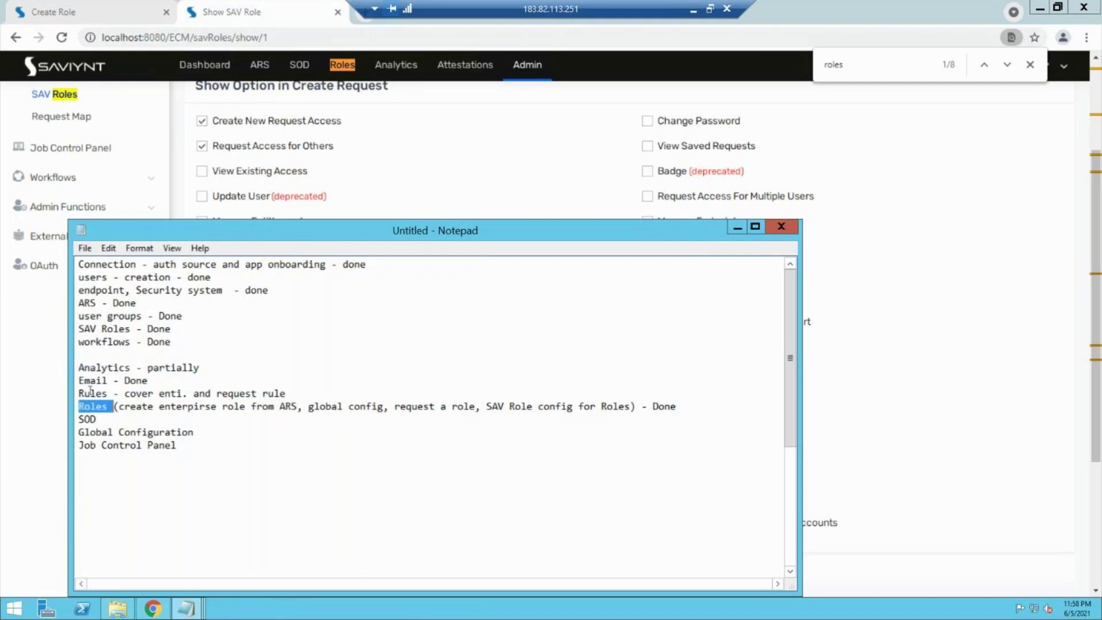
double_click(87, 393)
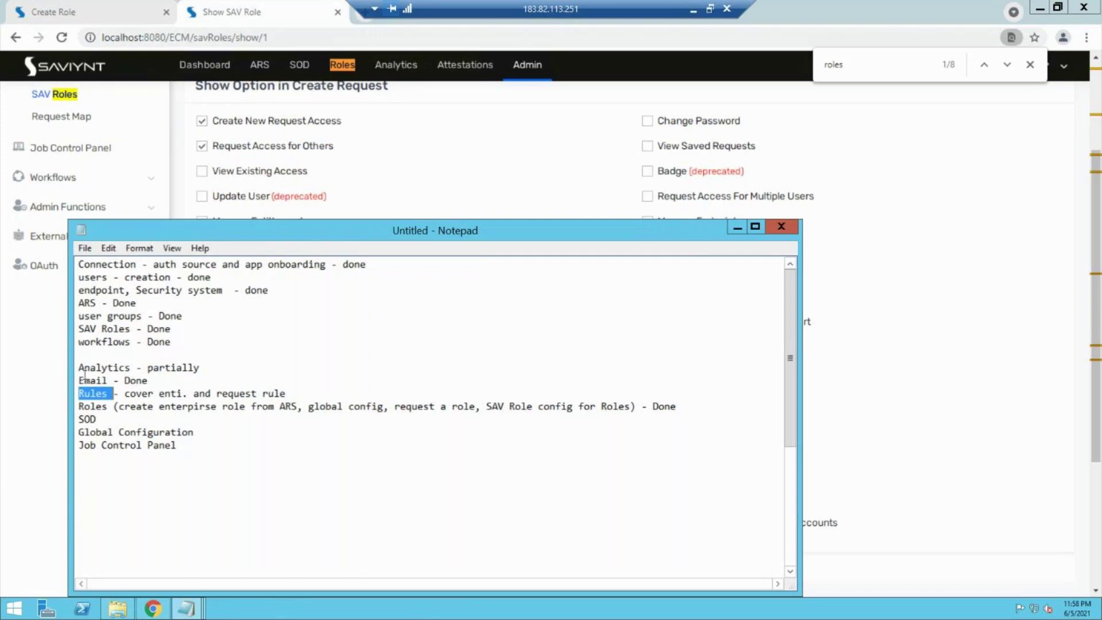
double_click(95, 382)
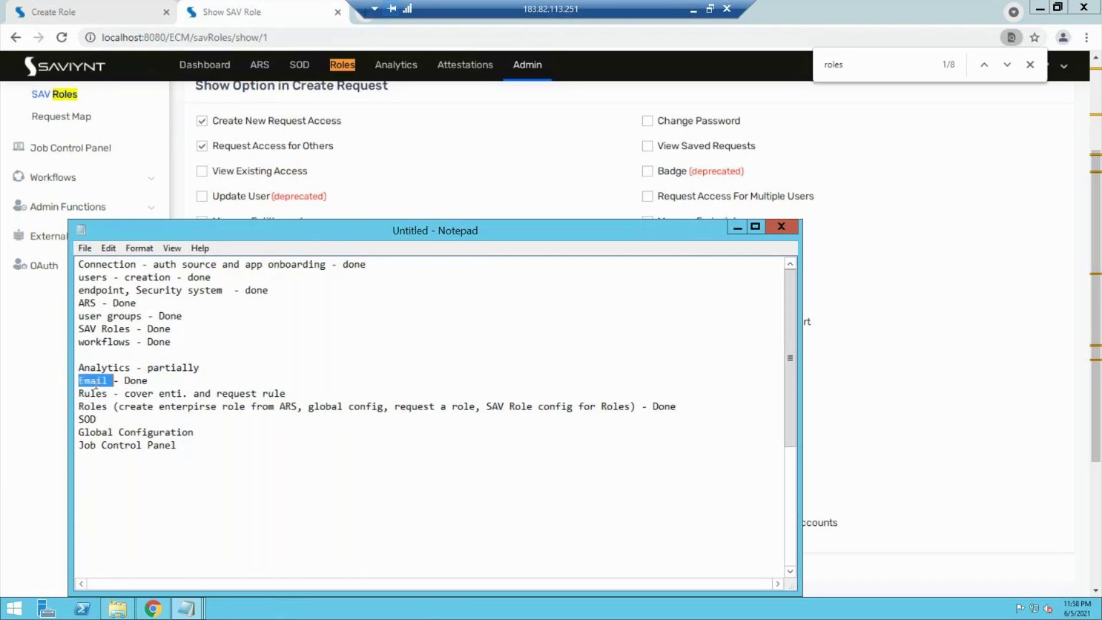
double_click(100, 368)
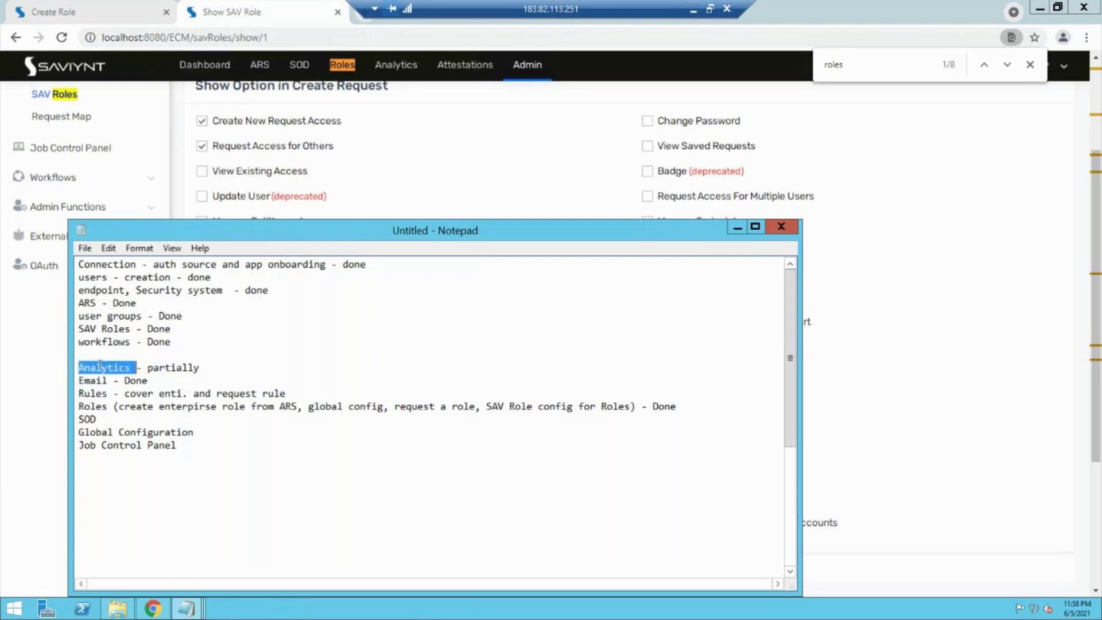
double_click(96, 341)
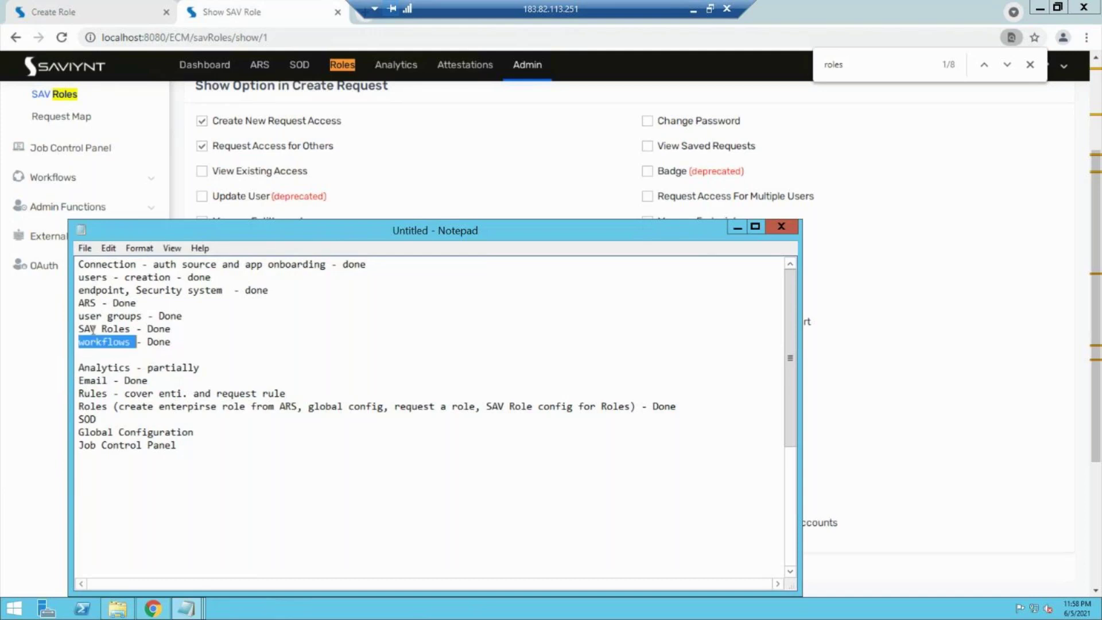
double_click(92, 316)
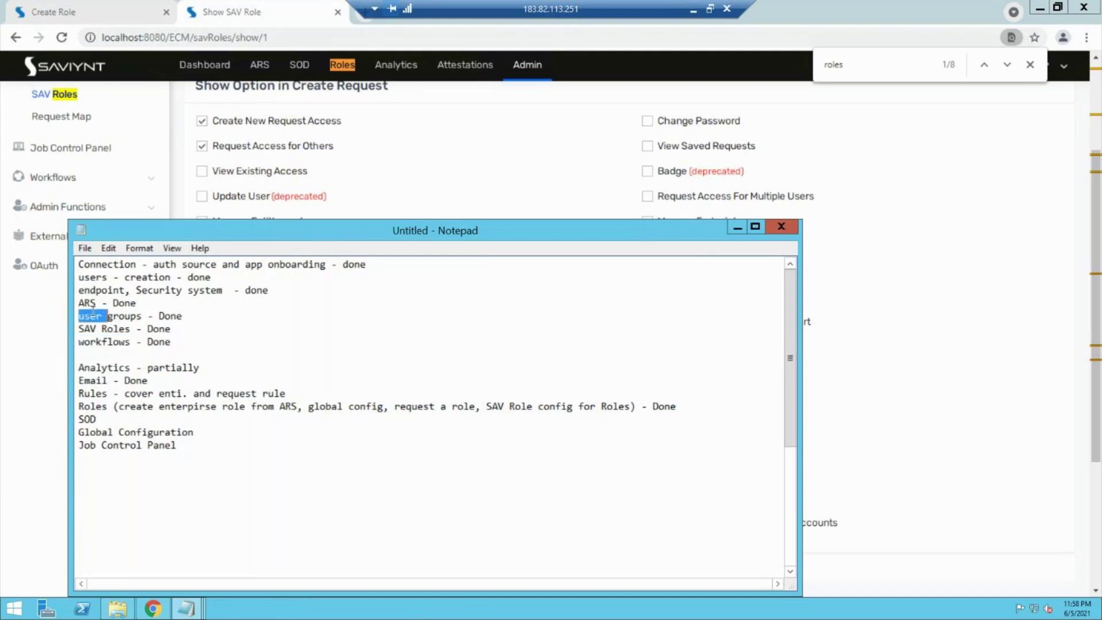
double_click(89, 303)
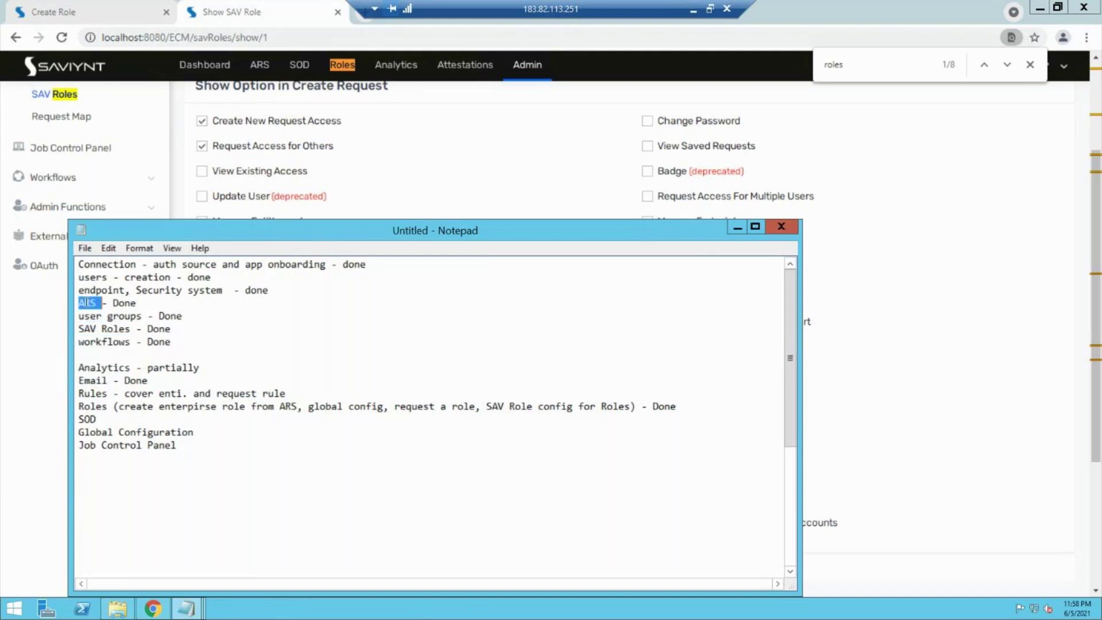
double_click(88, 290)
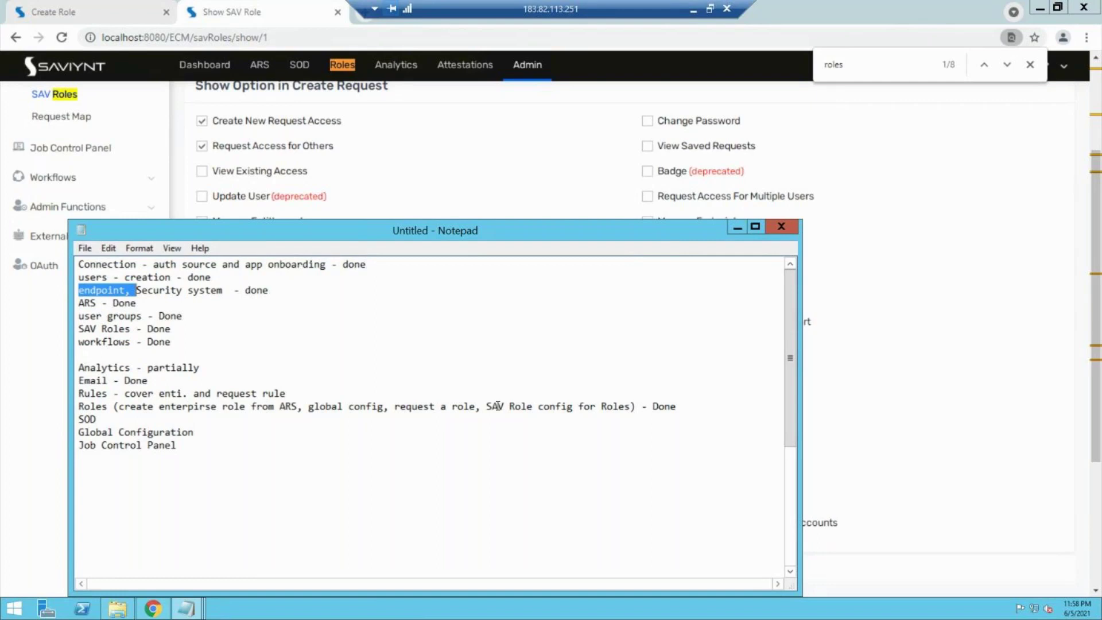
click(173, 446)
drag(172, 446, 72, 421)
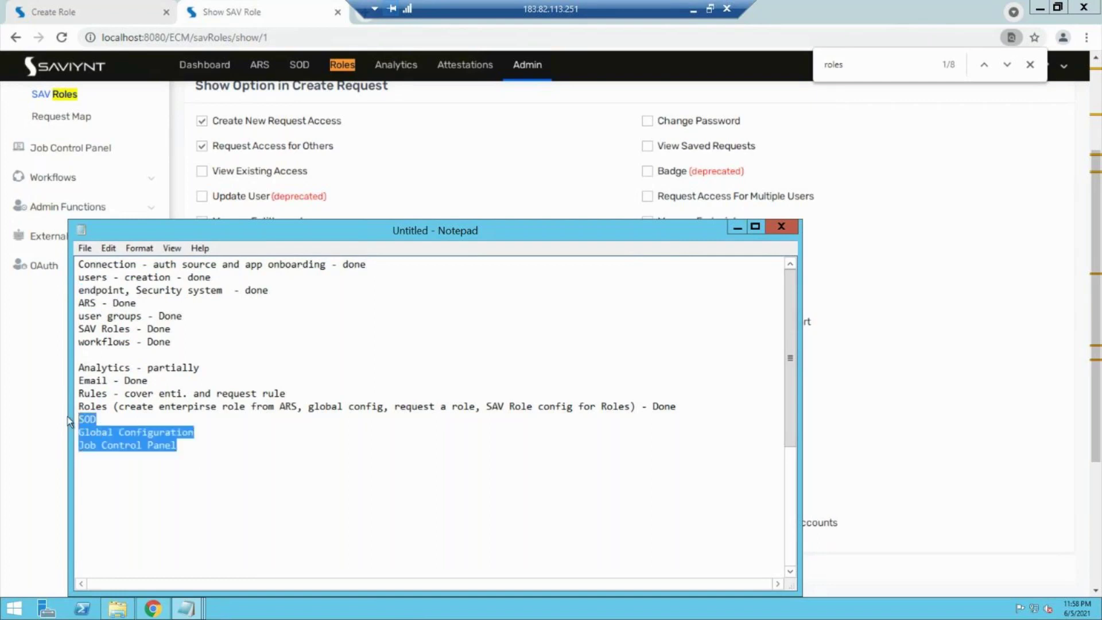
click(678, 411)
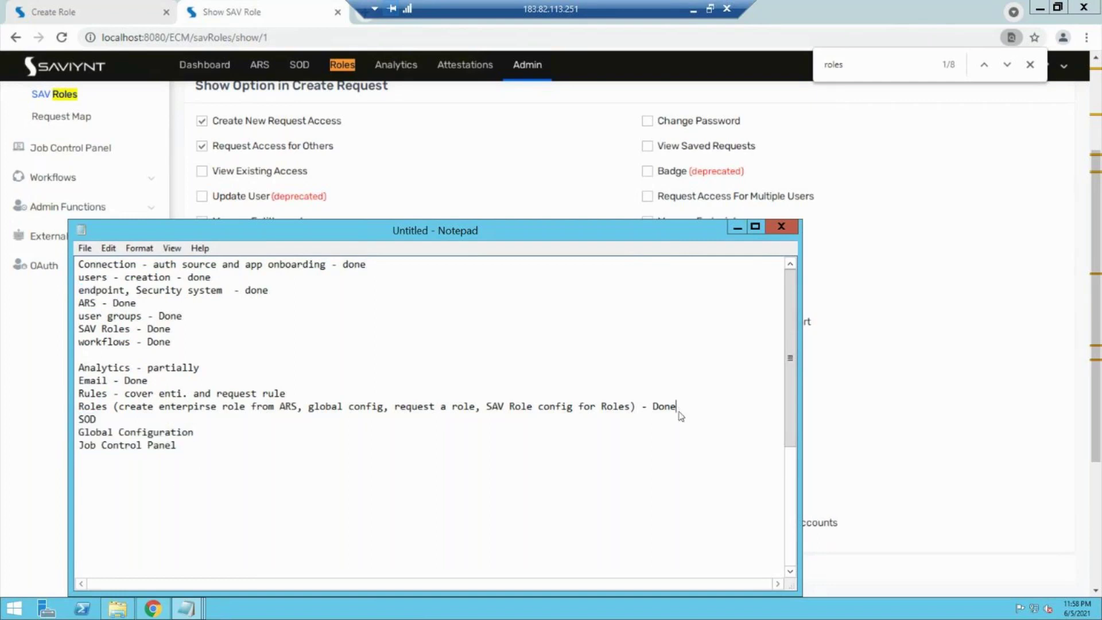
key(Return)
text(Certification -)
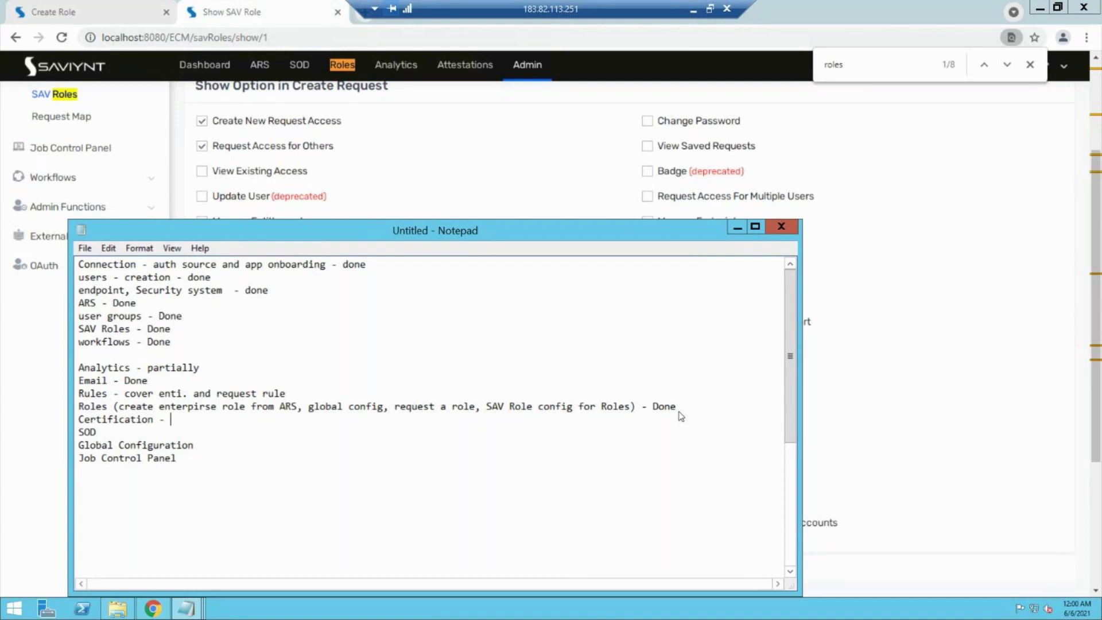
Step: Leave Analytics Configurations for the admin Job Control Panel and open the Identity Repository users list
click(735, 228)
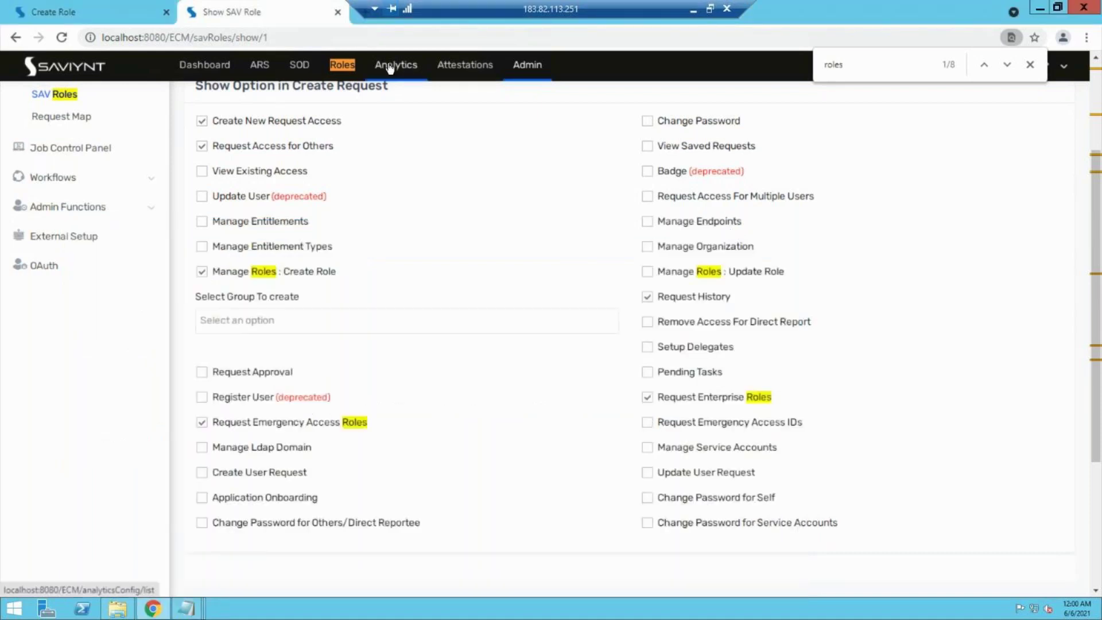
click(390, 66)
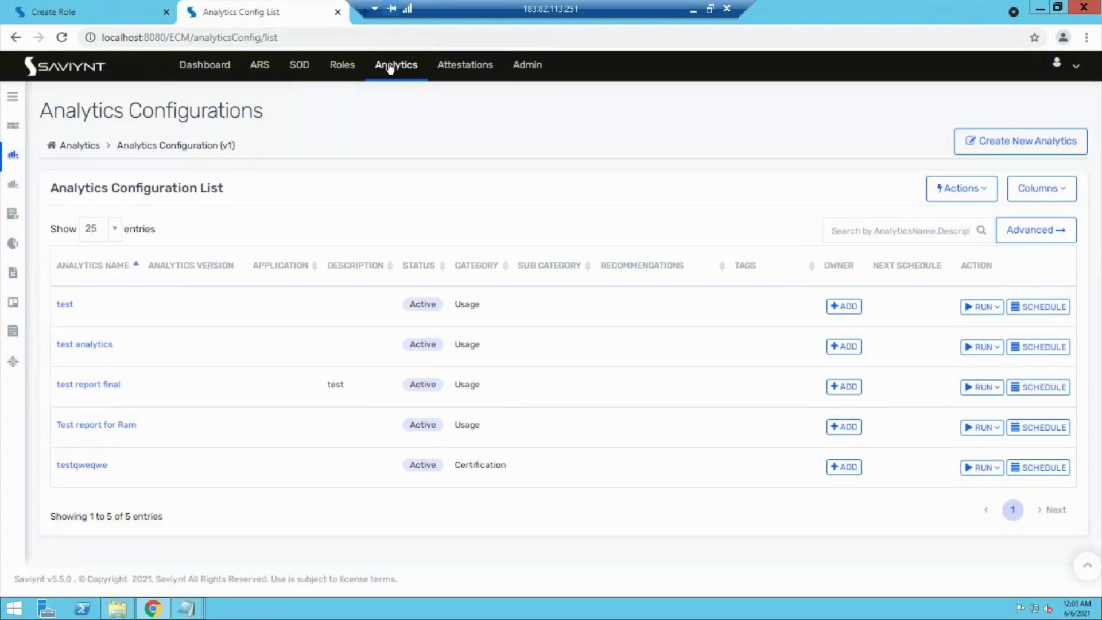
click(551, 77)
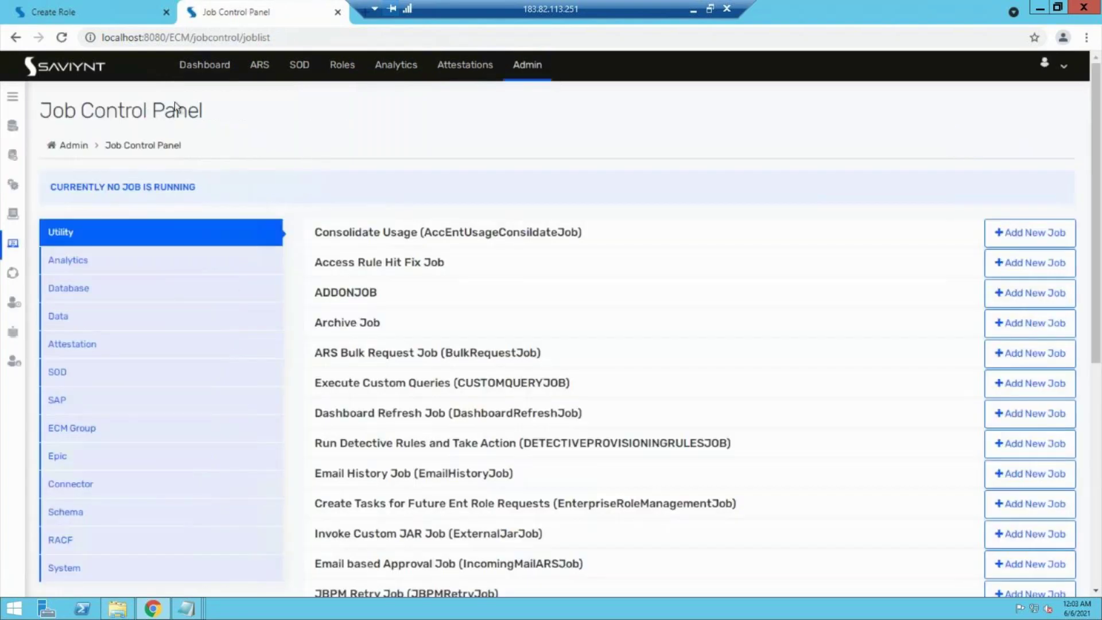
click(8, 102)
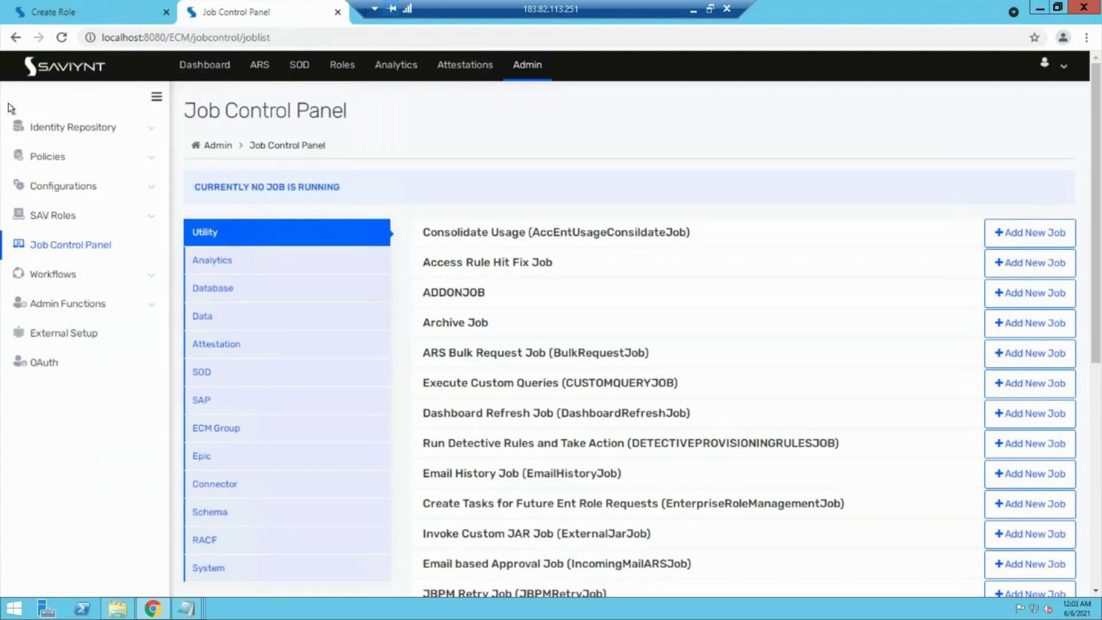
click(112, 127)
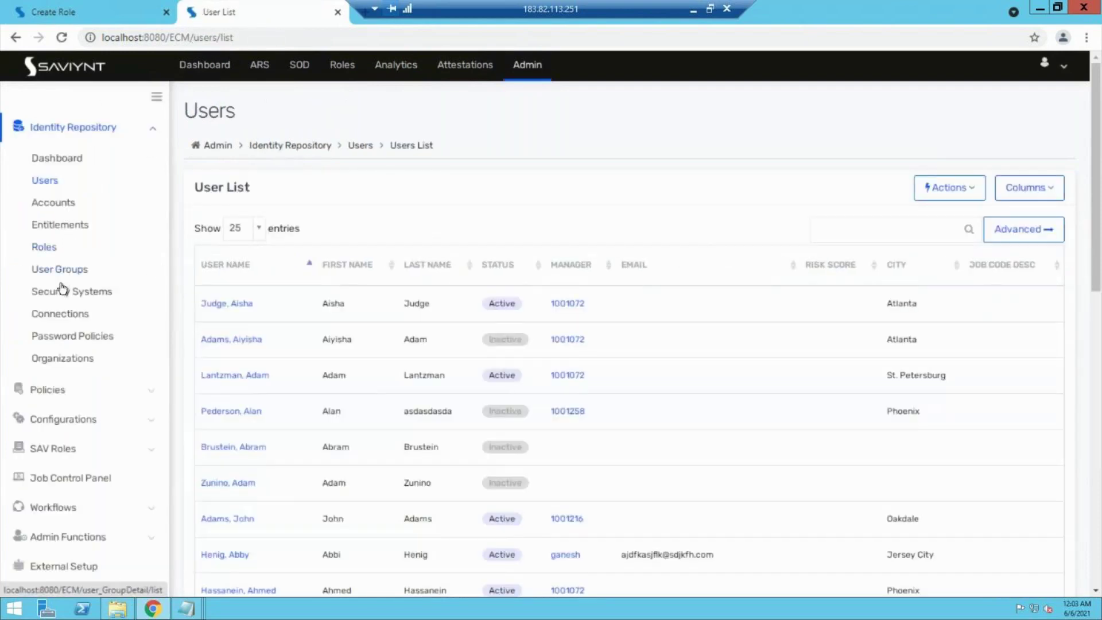
Step: Inspect the Payrole management endpoint's entitlement types, then bring up the Entitlements list
click(60, 295)
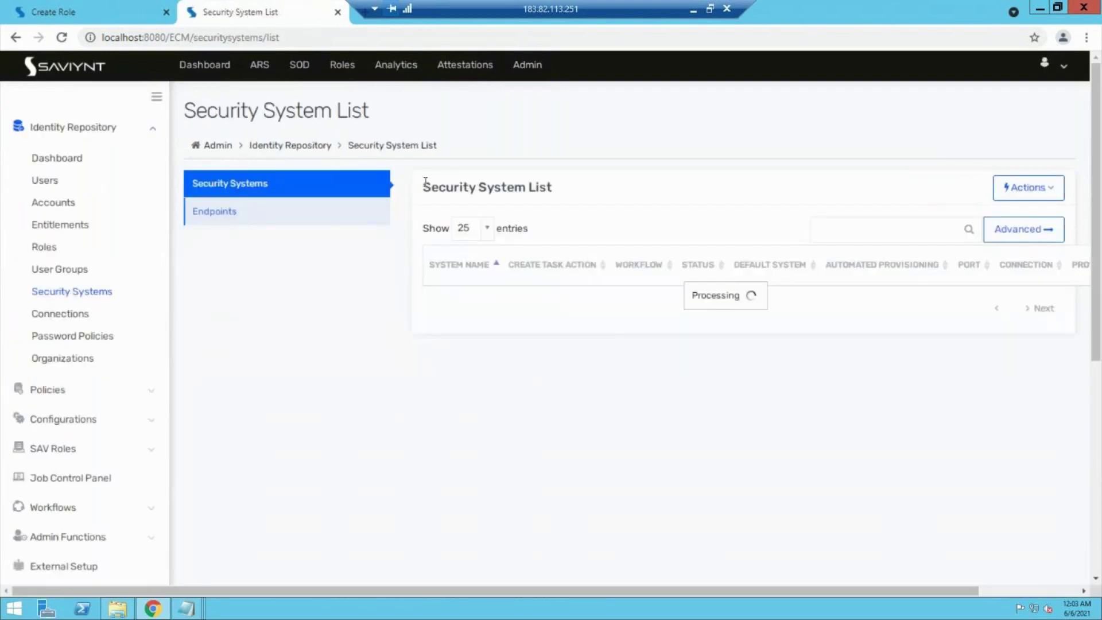
click(215, 220)
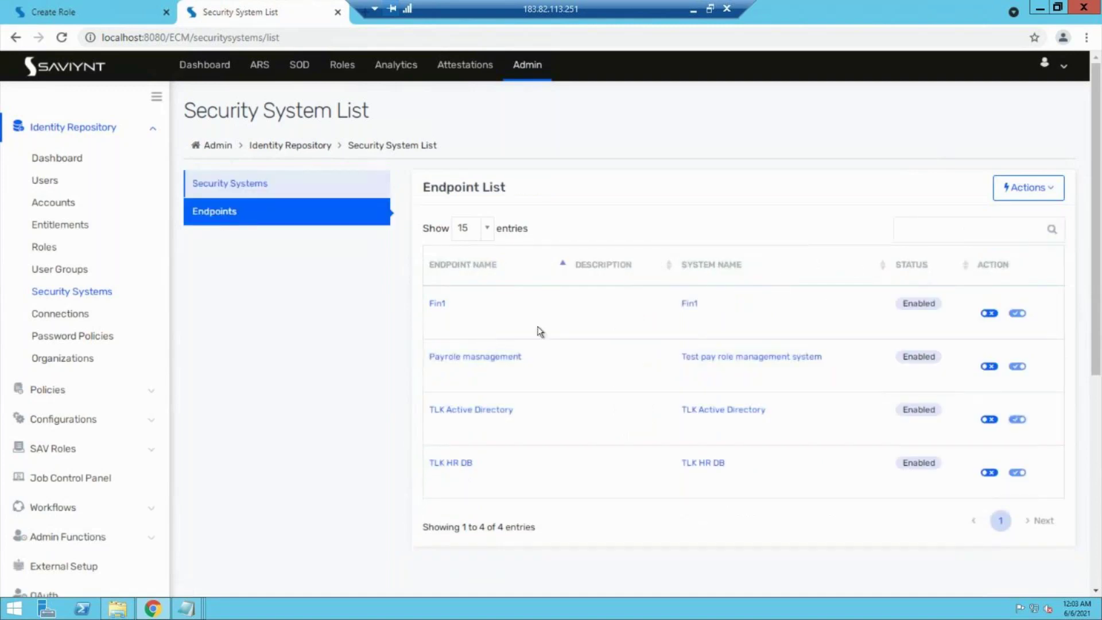
click(494, 360)
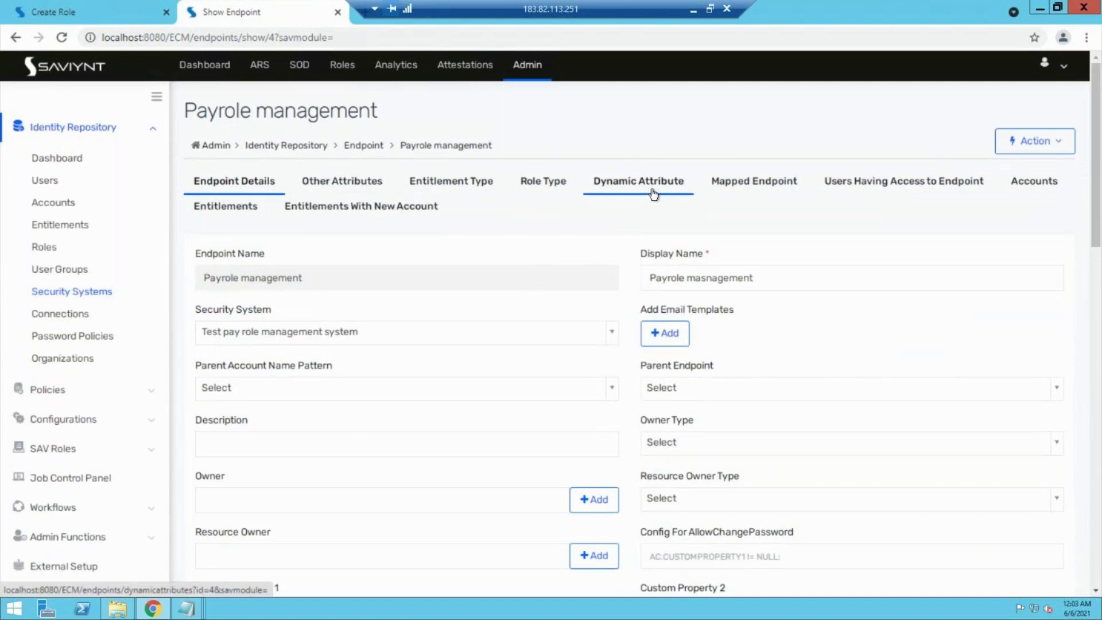
click(476, 193)
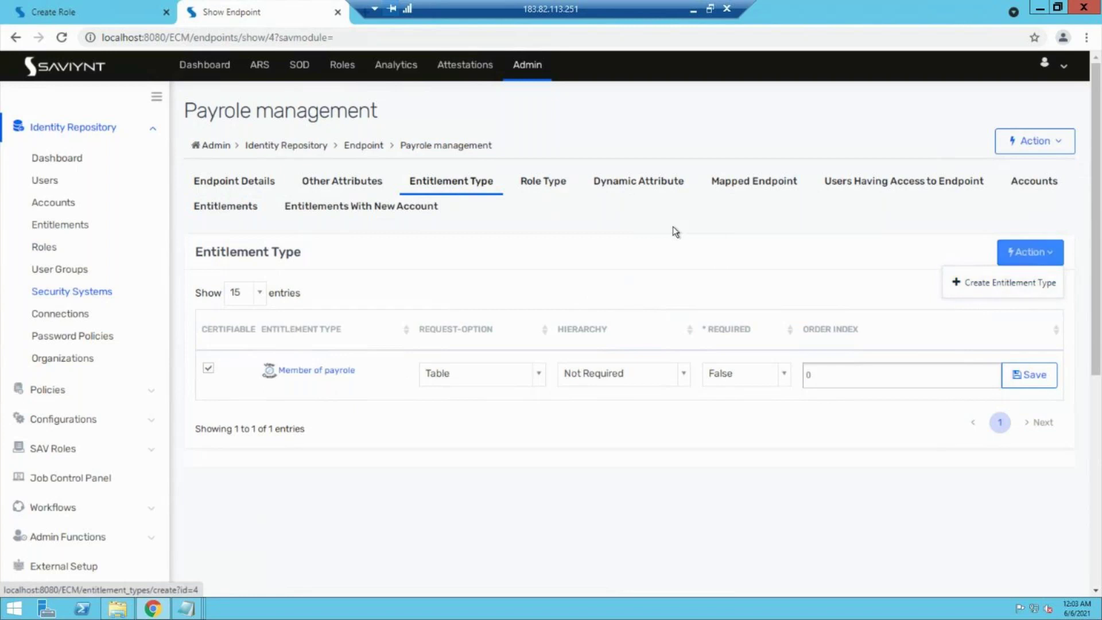
click(71, 228)
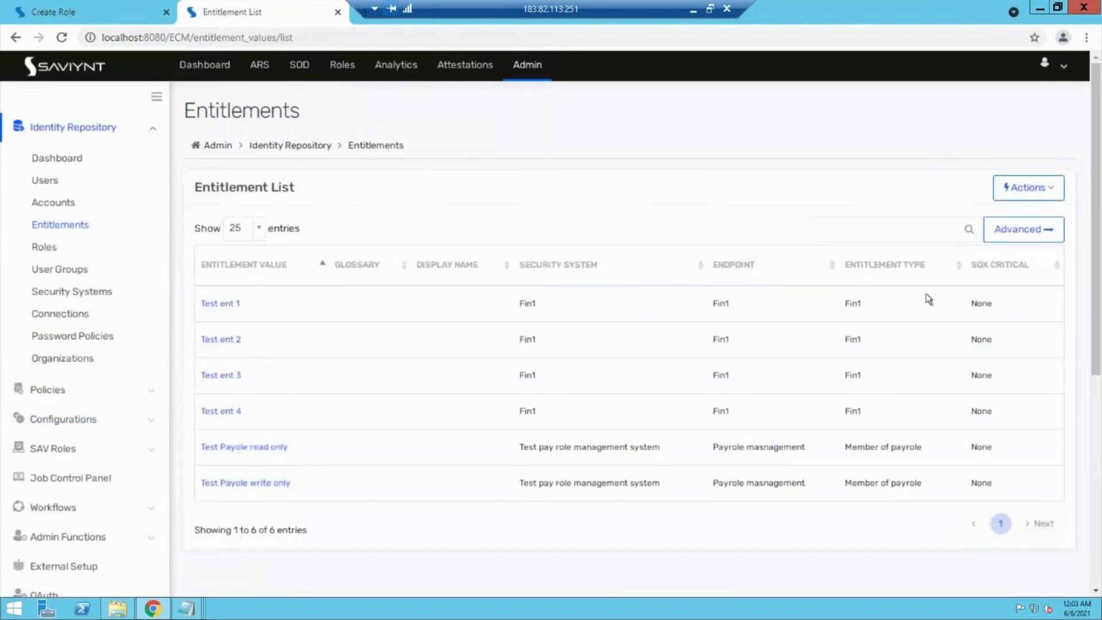
Step: Start a new entitlement and set its value to 'Test ent 5'
click(1049, 187)
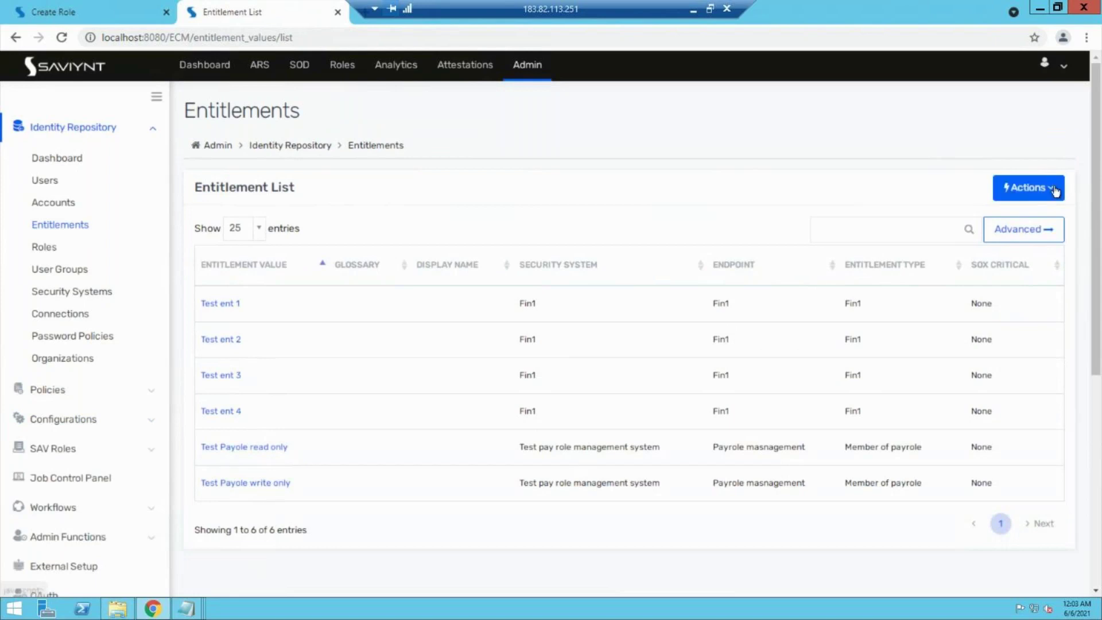
click(992, 230)
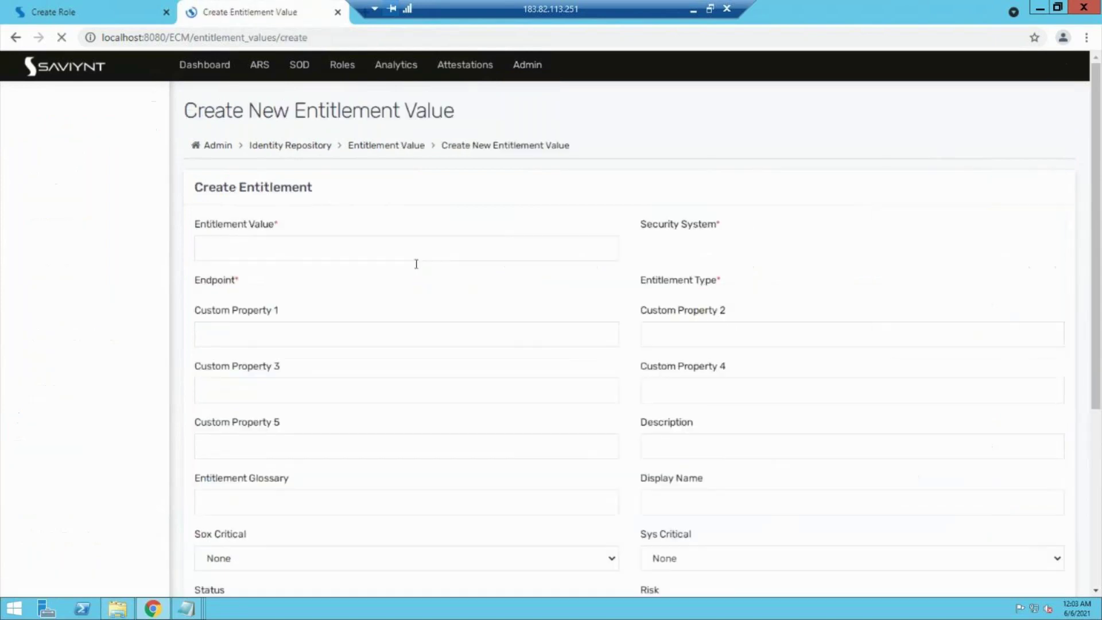
click(329, 249)
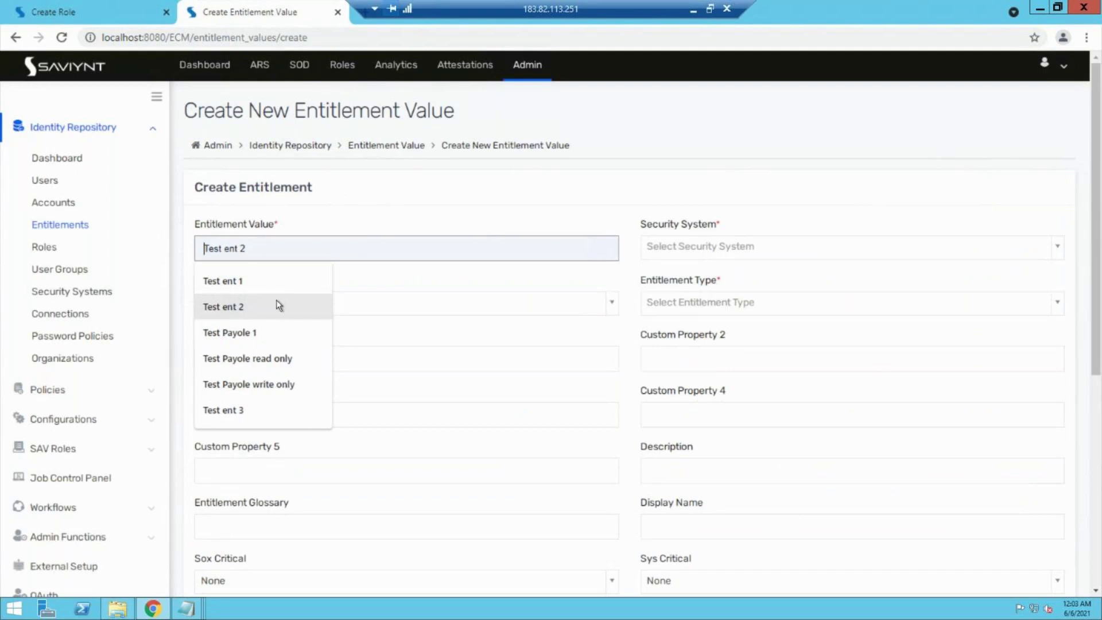
click(276, 304)
key(Down)
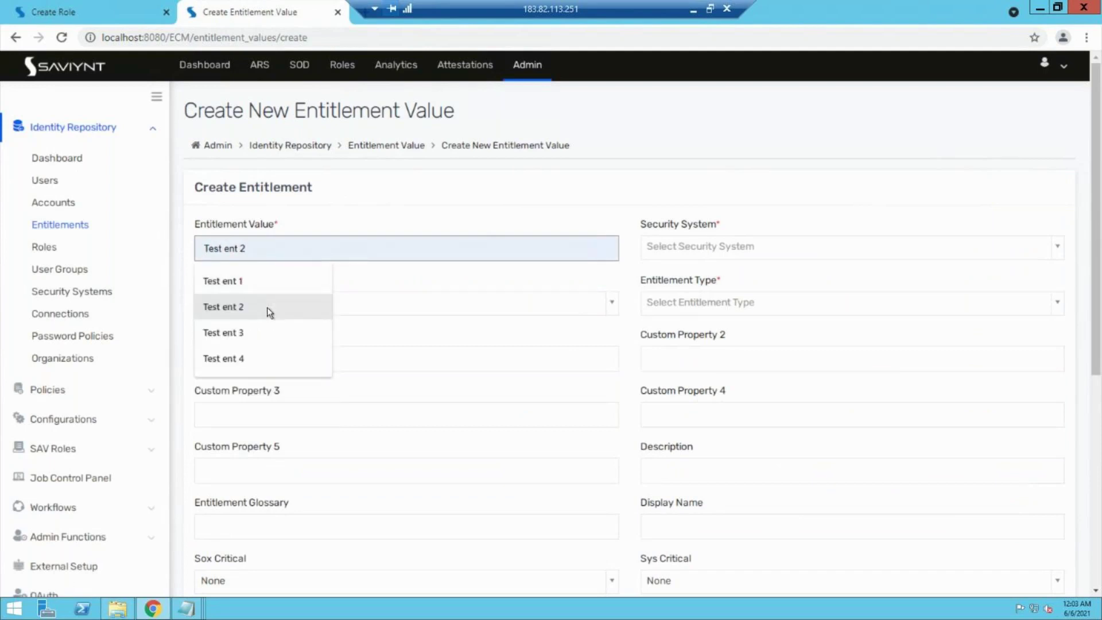
key(BackSpace)
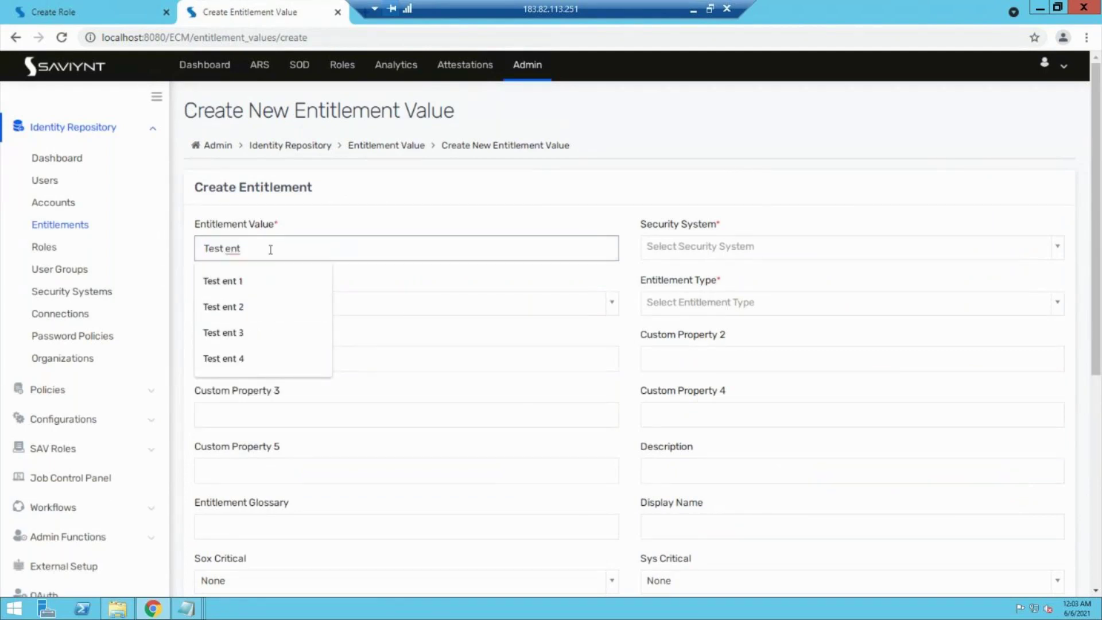
text(5)
click(366, 218)
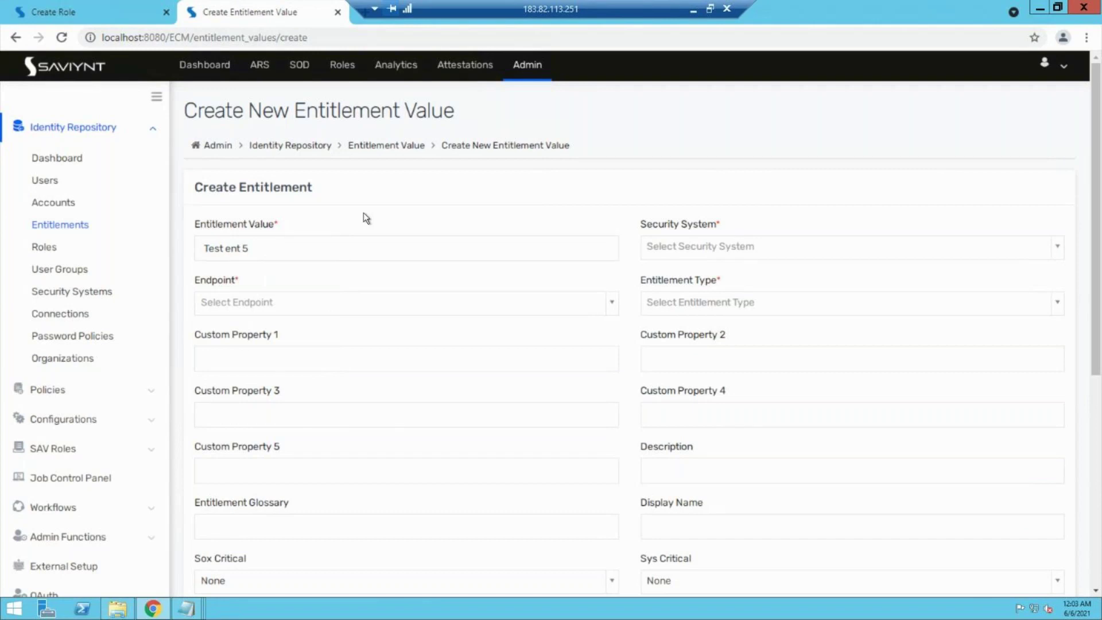
Step: Assign Test pay role management system, endpoint Payrole masnagement, type Member of payrole, and create it
click(725, 246)
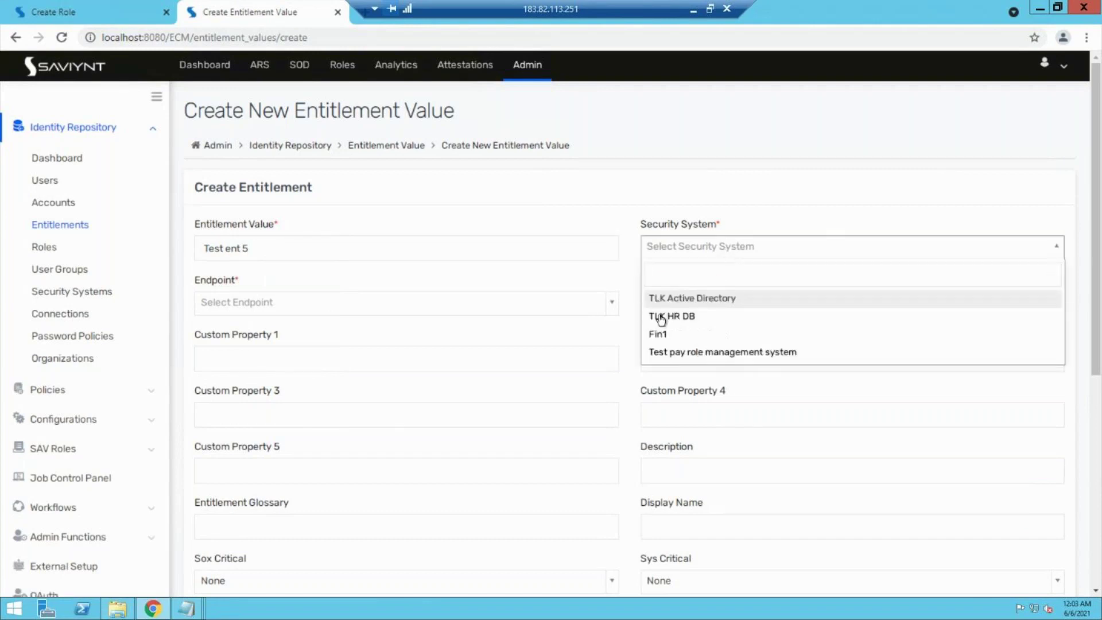
click(685, 352)
click(378, 297)
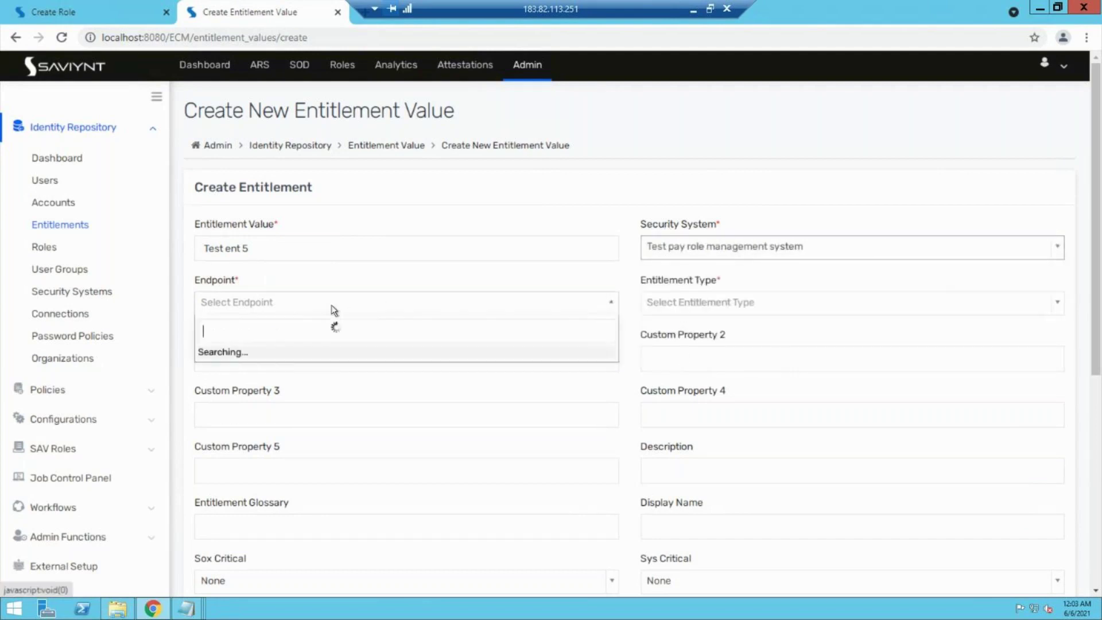
click(249, 353)
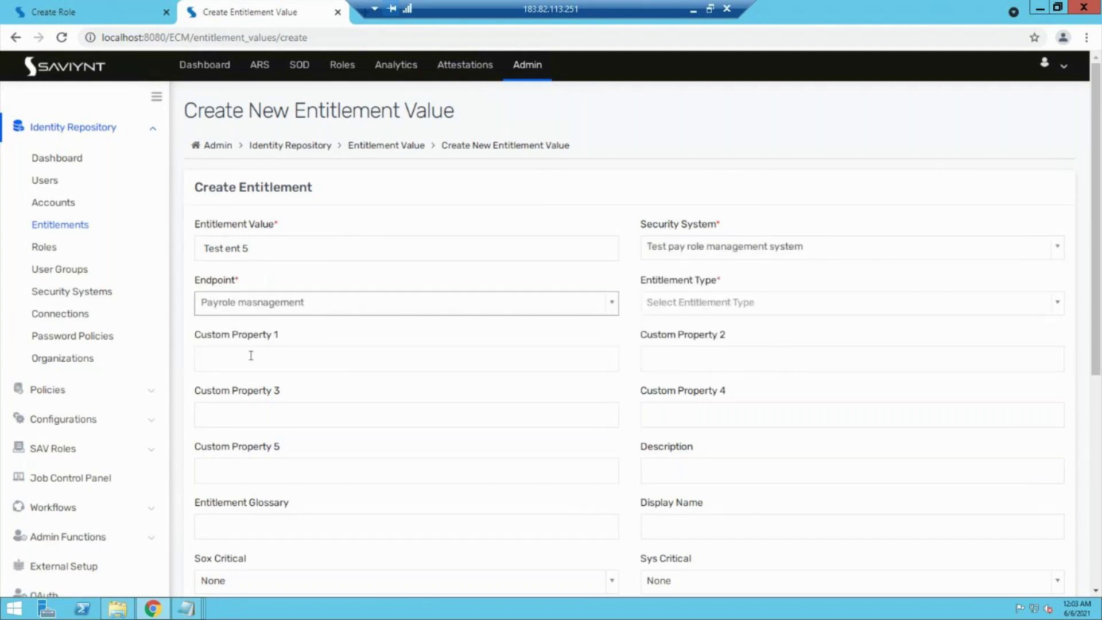
click(718, 310)
click(669, 362)
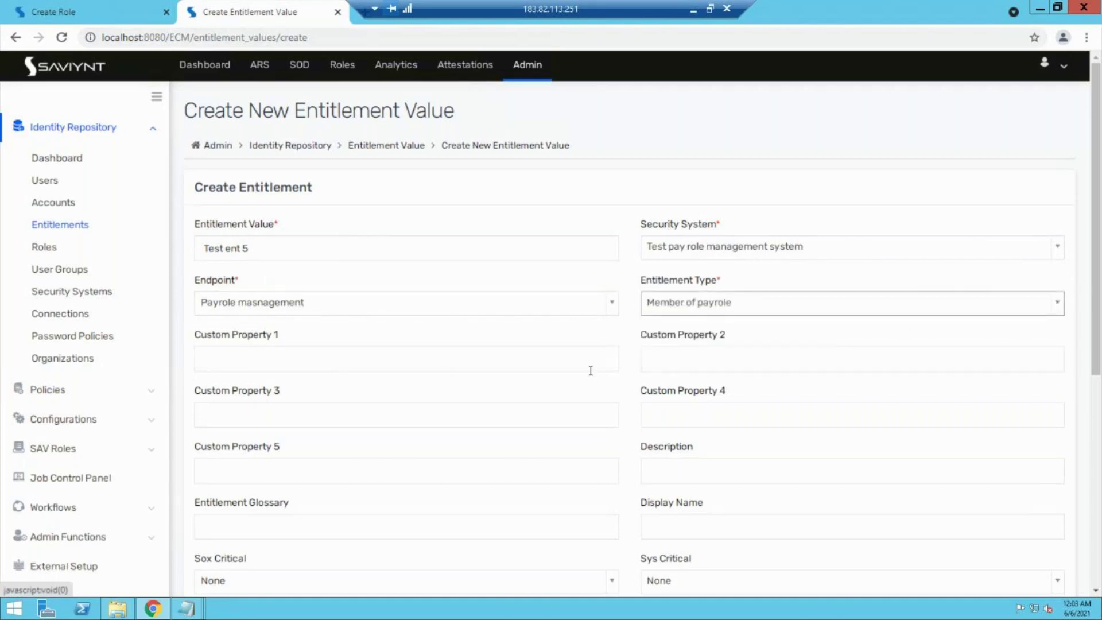
scroll(590, 370, down, 5)
click(1018, 471)
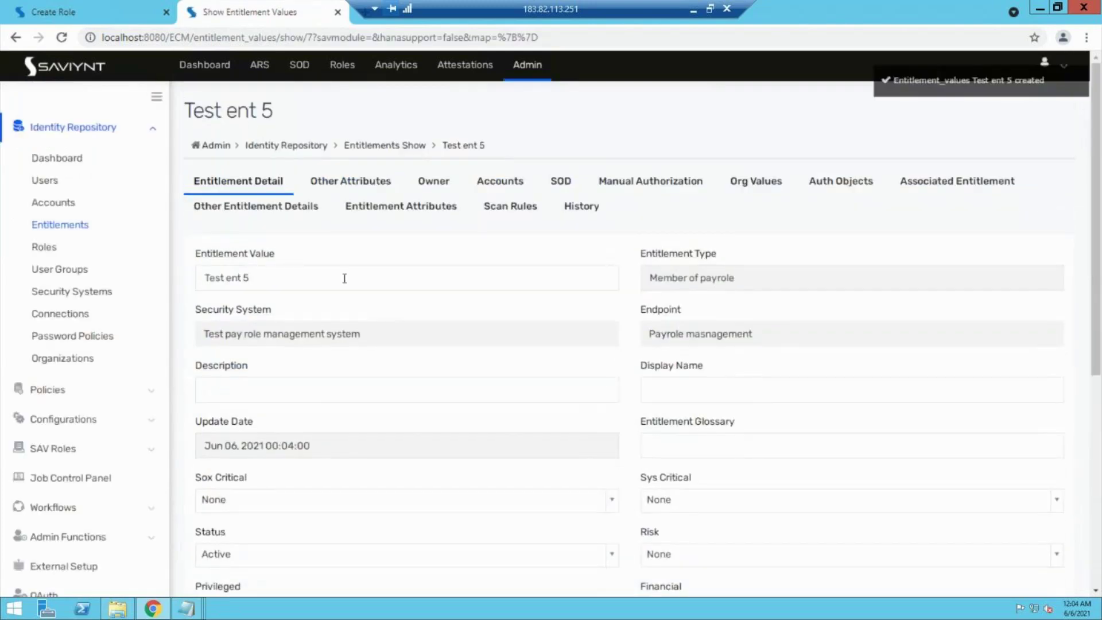
Step: Confirm Test ent 5 is in the Entitlements list, then go to Analytics Configurations
click(47, 225)
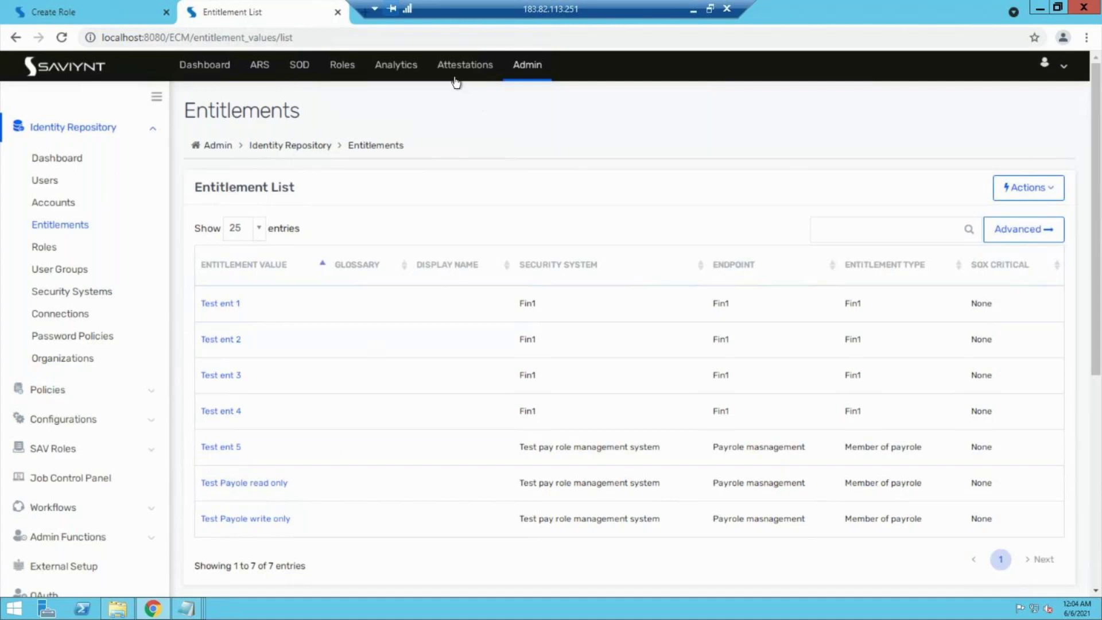
click(384, 74)
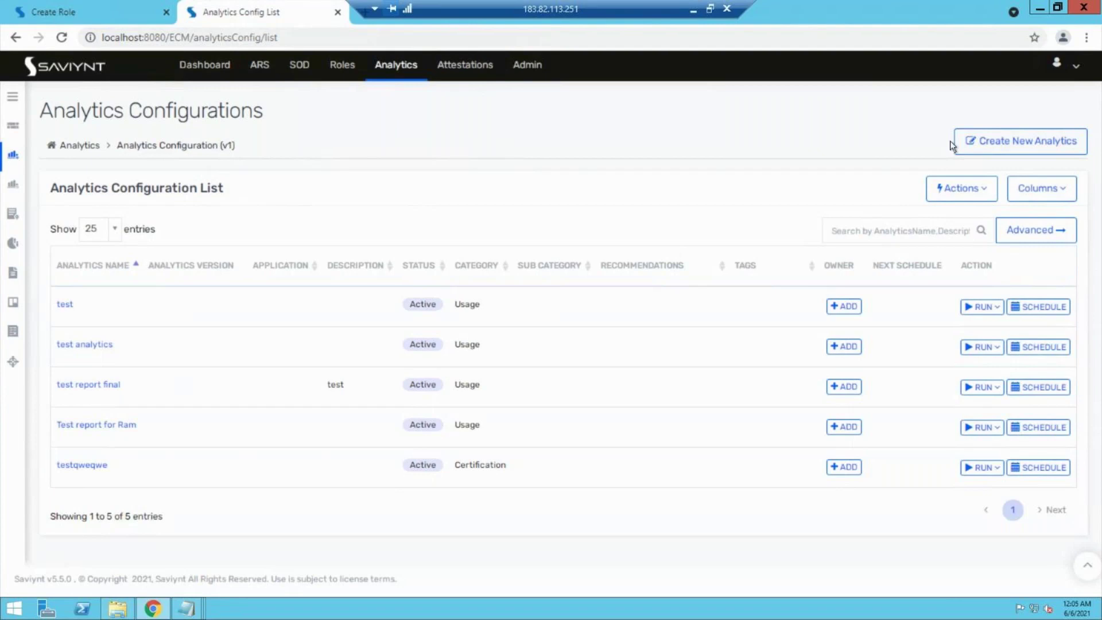
Step: Begin a Using SQL Query analytics named 'test analytics 1234' and move to its query box
click(973, 148)
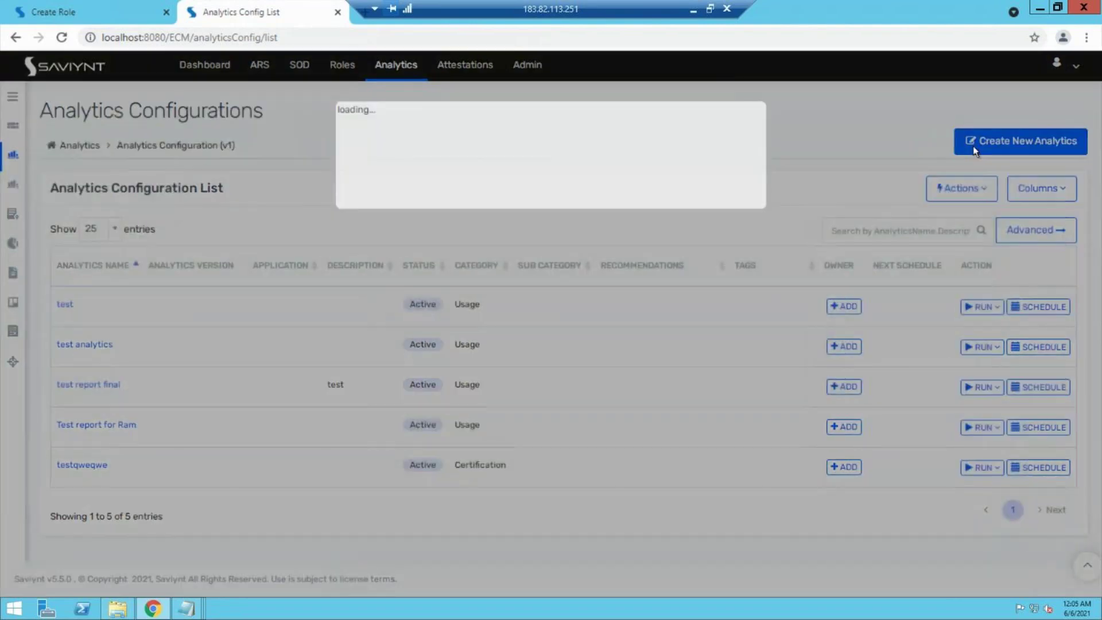
click(447, 216)
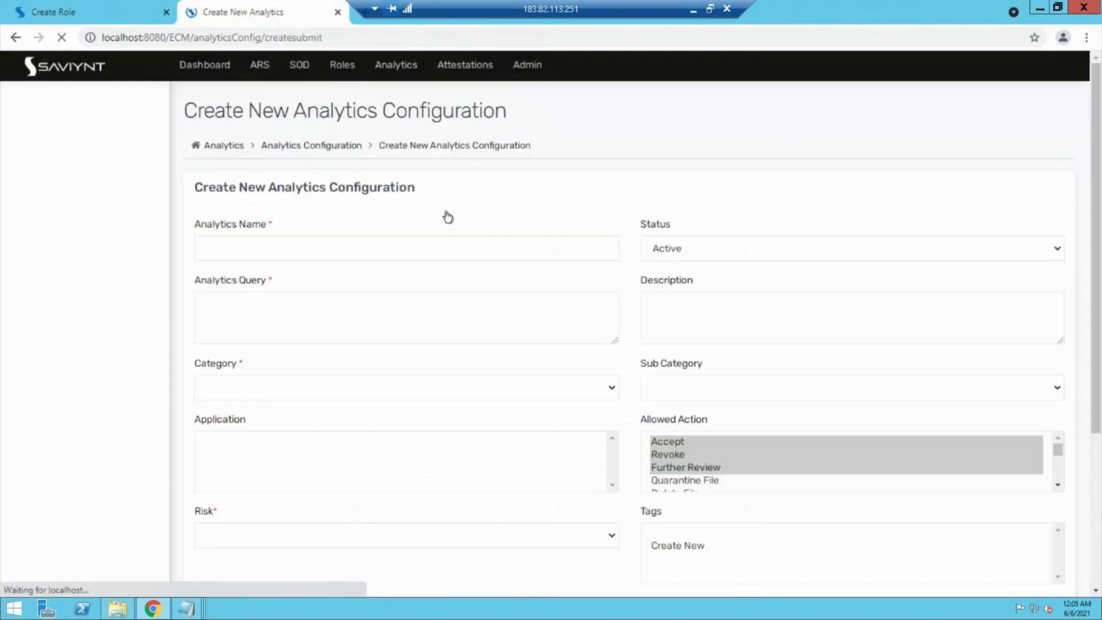
click(321, 253)
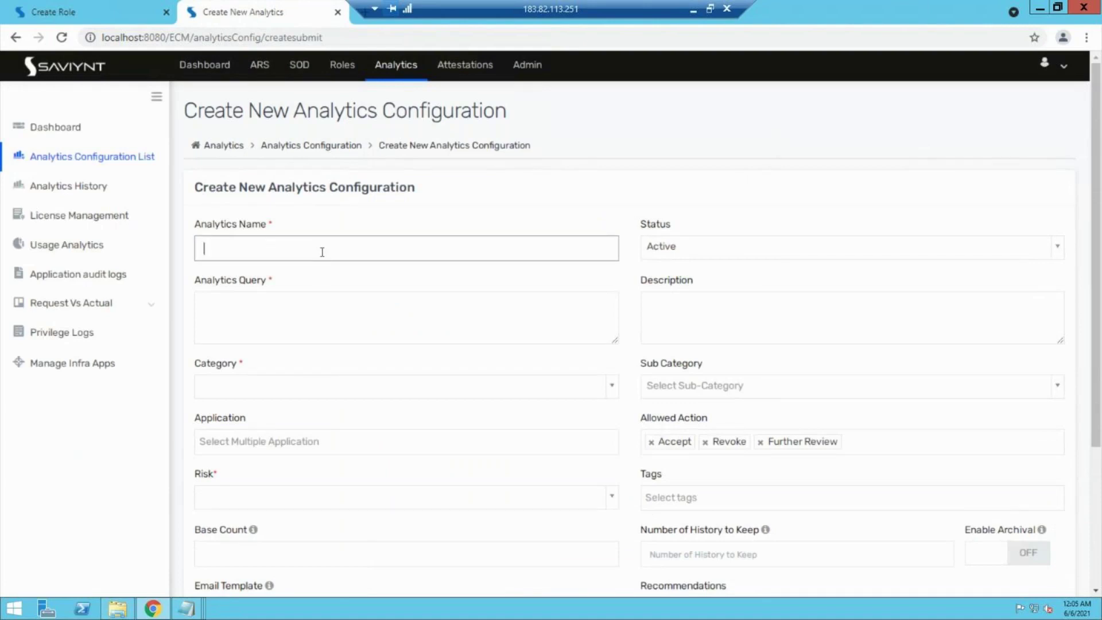
text(test analytics 1234)
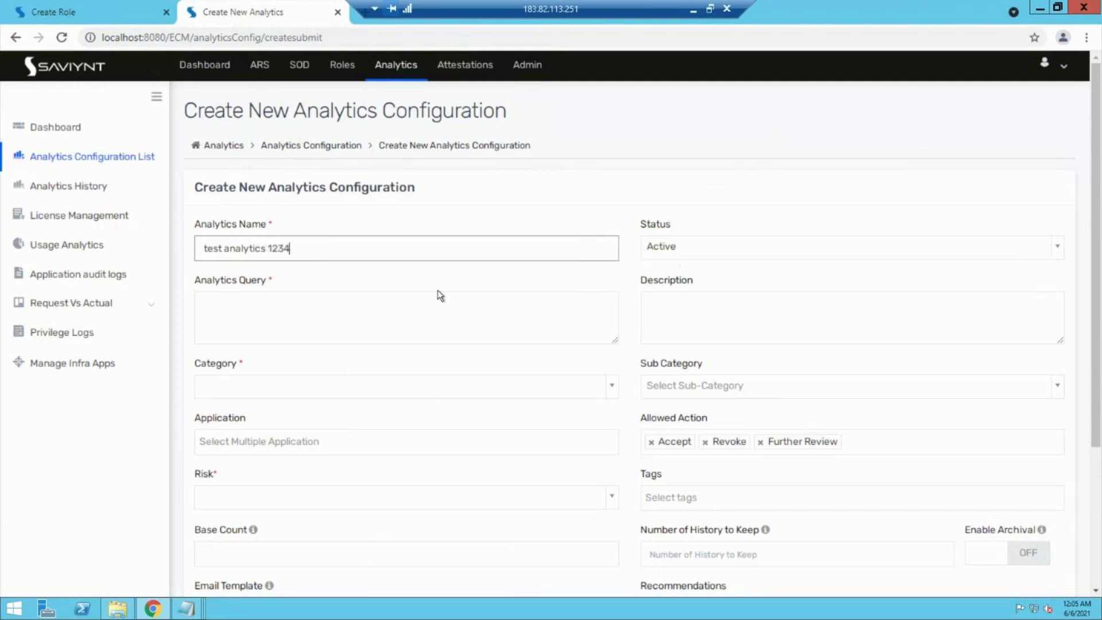
click(391, 310)
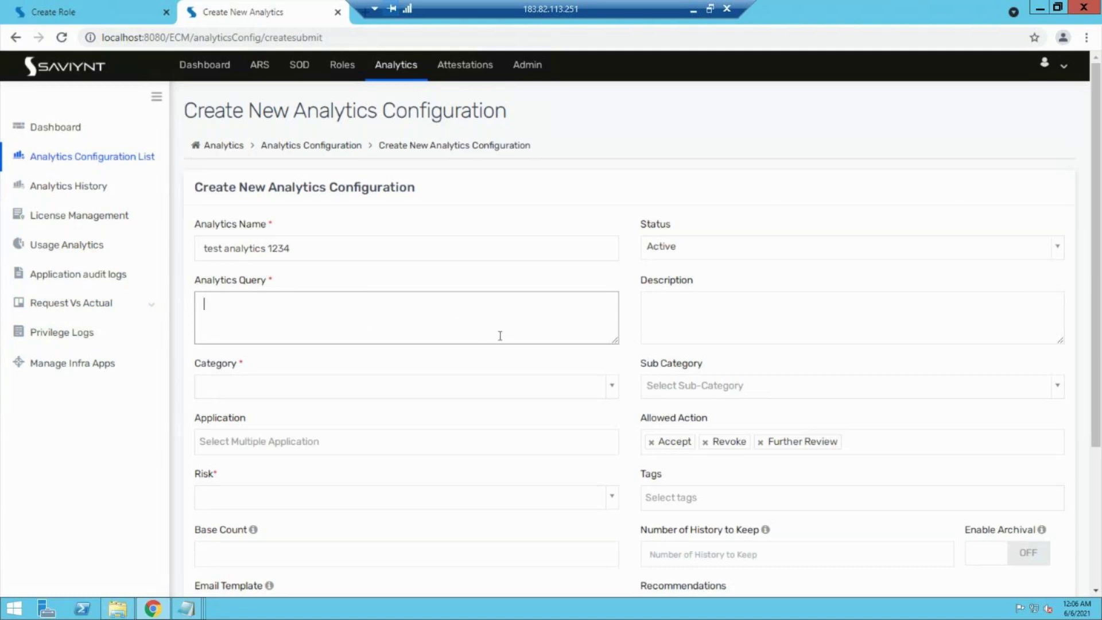
Step: Enter the query 'select firstname,lastname from users limit 10;', fixing typos along the way
text(select)
text(fir)
text(name)
key(BackSpace)
key(BackSpace)
key(BackSpace)
key(BackSpace)
key(BackSpace)
text(rstname,lastname)
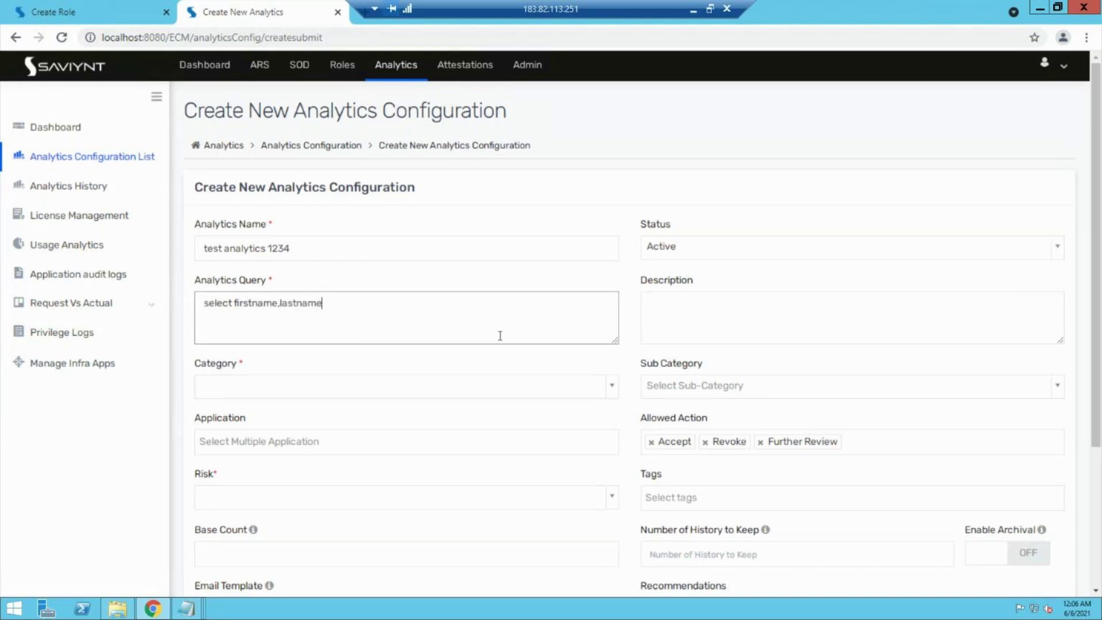
text( from users whe)
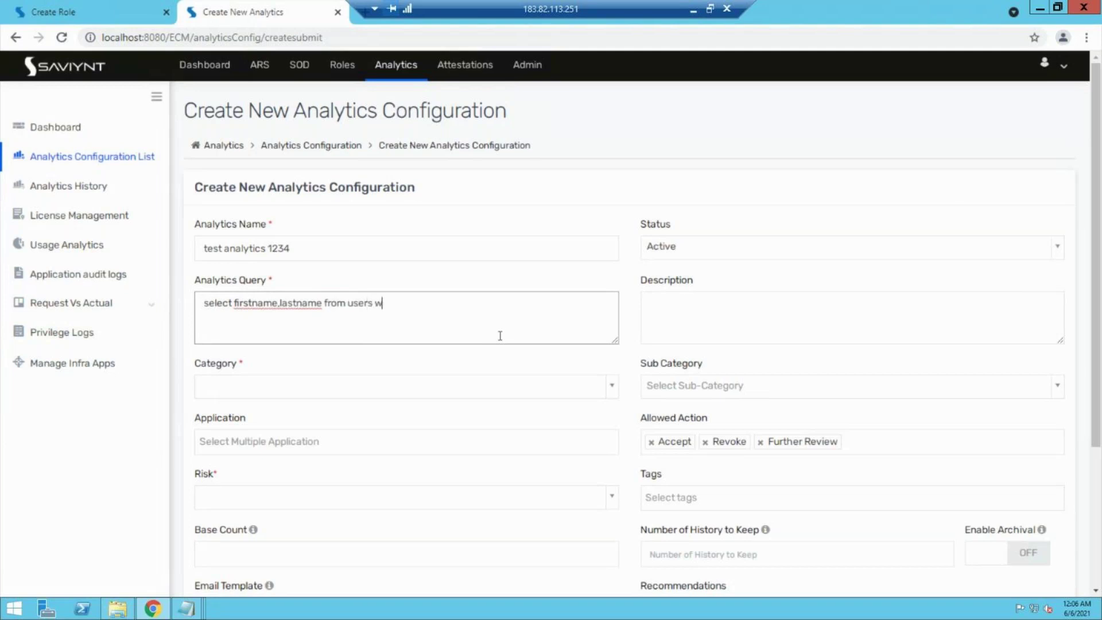
key(BackSpace)
key(BackSpace)
text(here user)
text(name)
text(=)
text(++++)
key(BackSpace)
key(BackSpace)
key(BackSpace)
key(BackSpace)
key(BackSpace)
key(BackSpace)
key(BackSpace)
key(BackSpace)
key(BackSpace)
key(BackSpace)
key(BackSpace)
key(BackSpace)
key(BackSpace)
key(BackSpace)
key(BackSpace)
key(BackSpace)
key(BackSpace)
text(limit 10;)
click(390, 398)
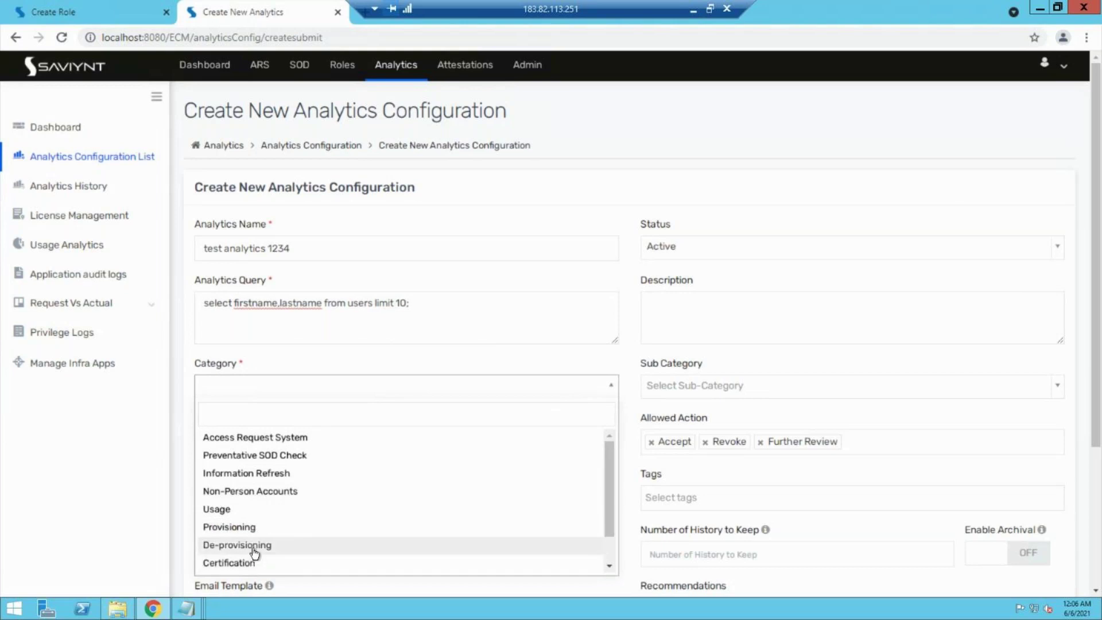
Step: Set the category to Usage and remove the Accept, Revoke and Further Review allowed actions
click(250, 509)
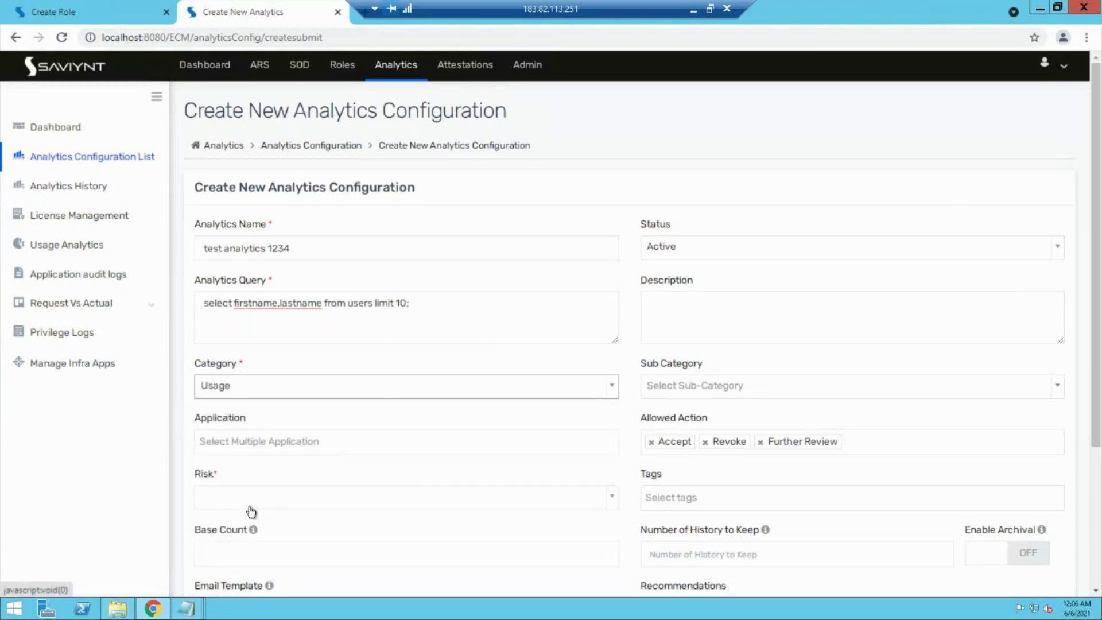
click(650, 442)
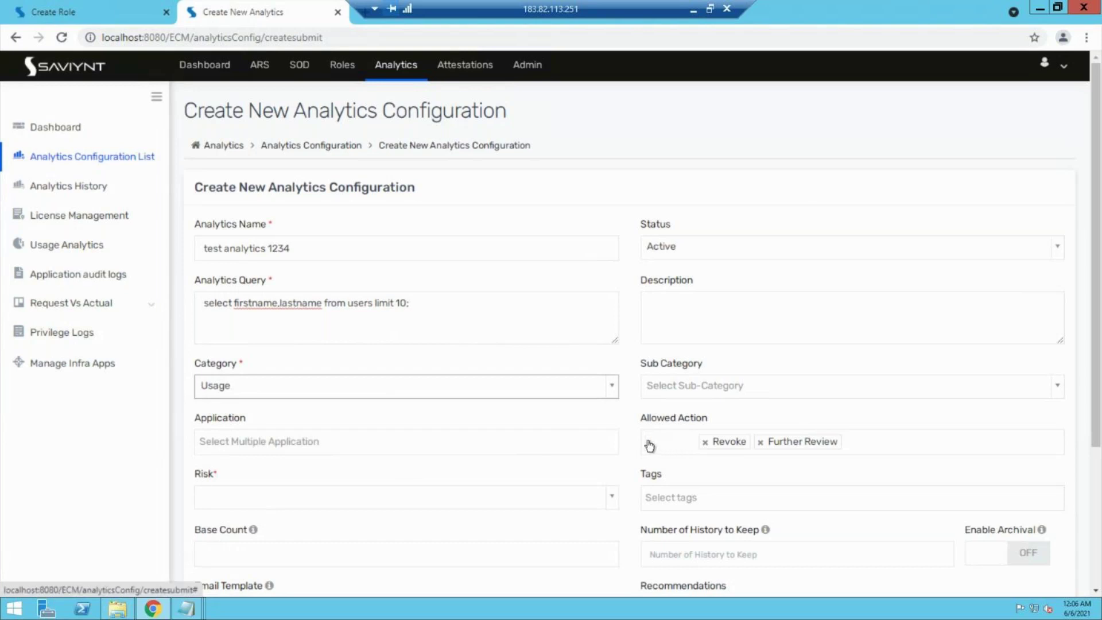
click(648, 442)
click(648, 442)
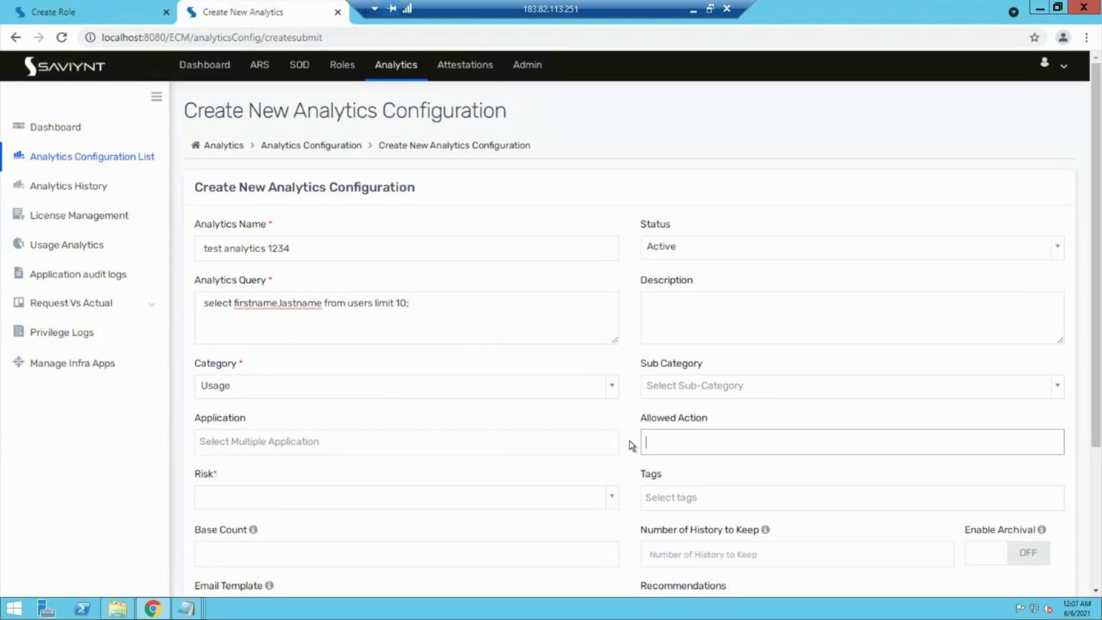
Step: Set risk to Medium and the email template to Test payrole system
click(487, 497)
click(370, 458)
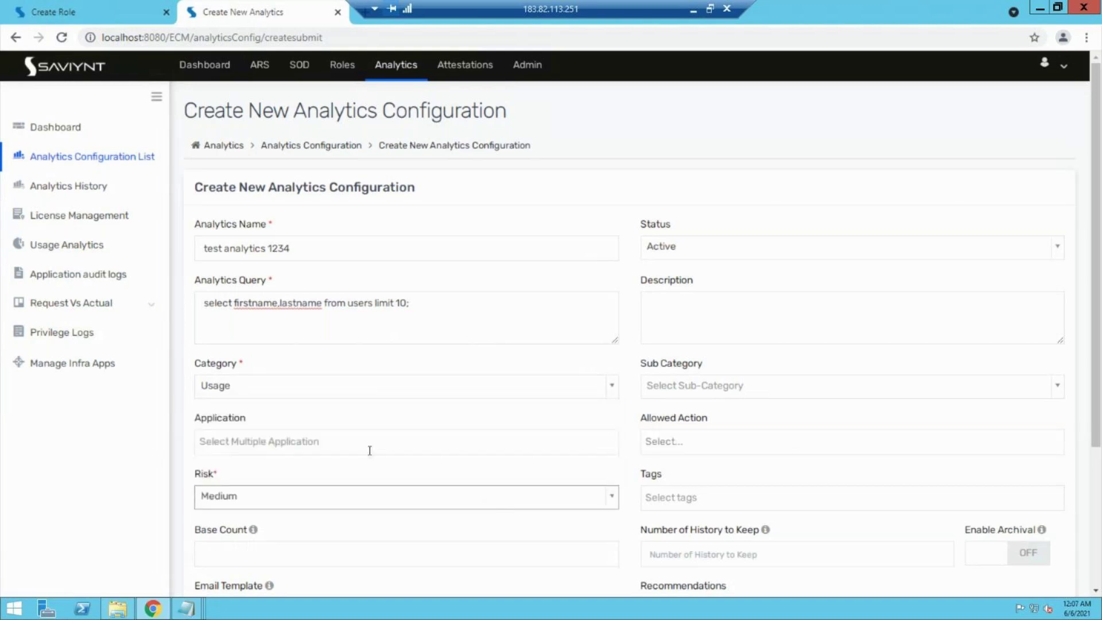
scroll(153, 496, down, 4)
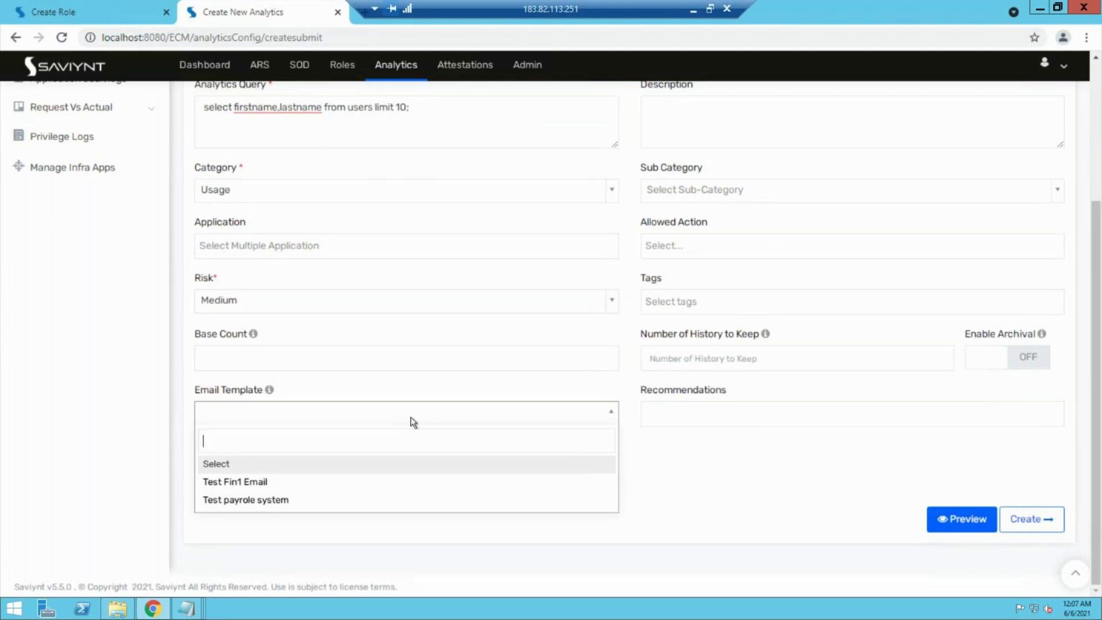
click(256, 499)
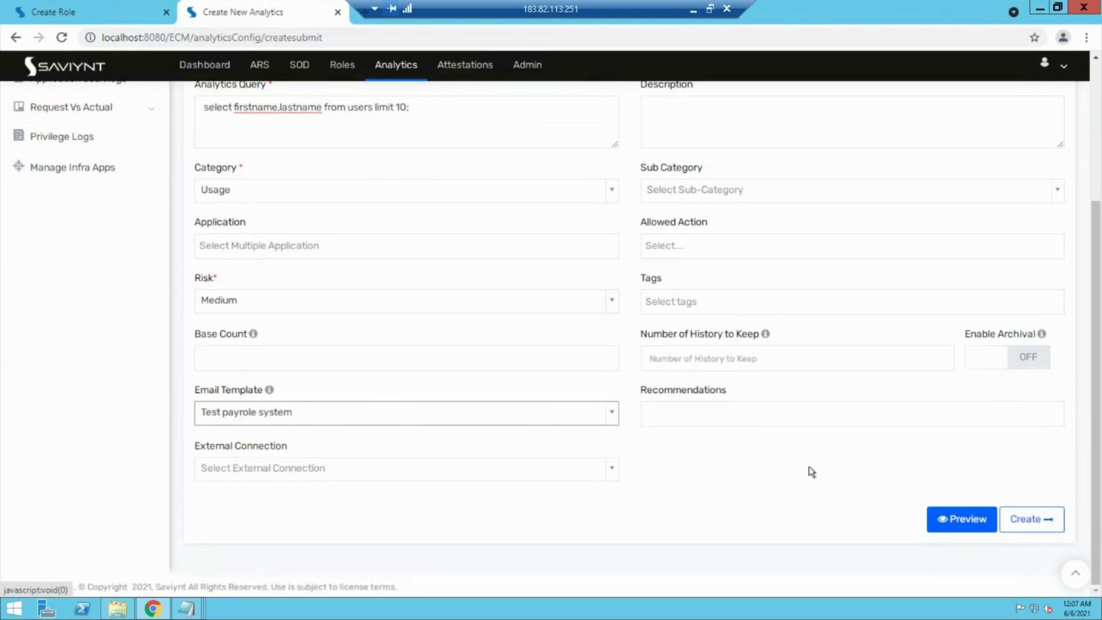
Step: Preview query results, then submit FIRSTNAME and LASTNAME as String fields with LASTNAME not filterable
click(951, 524)
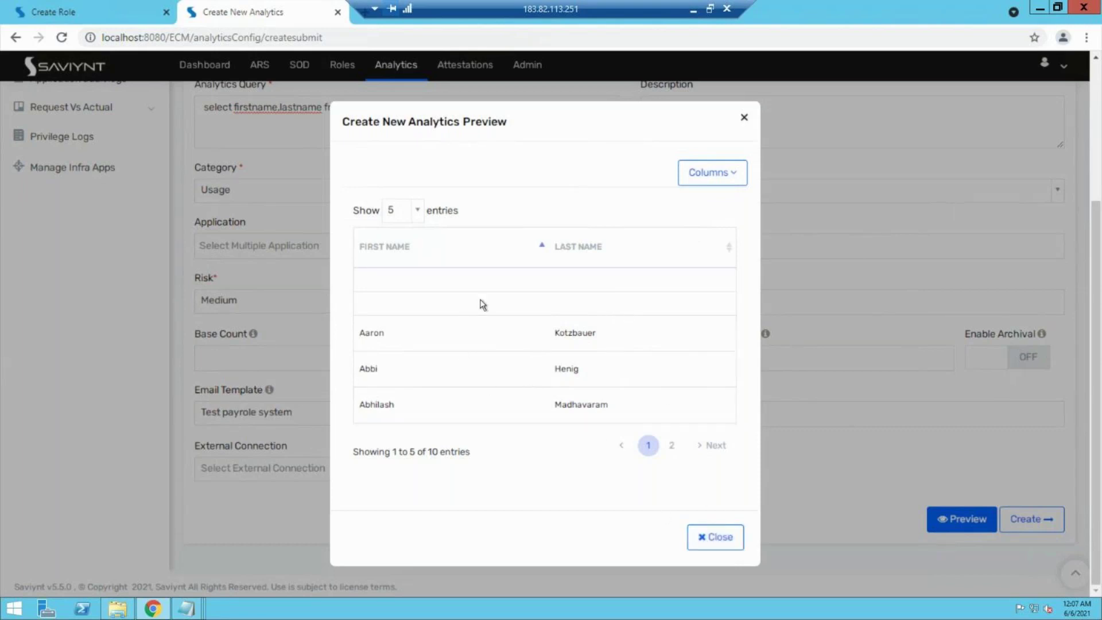
click(718, 538)
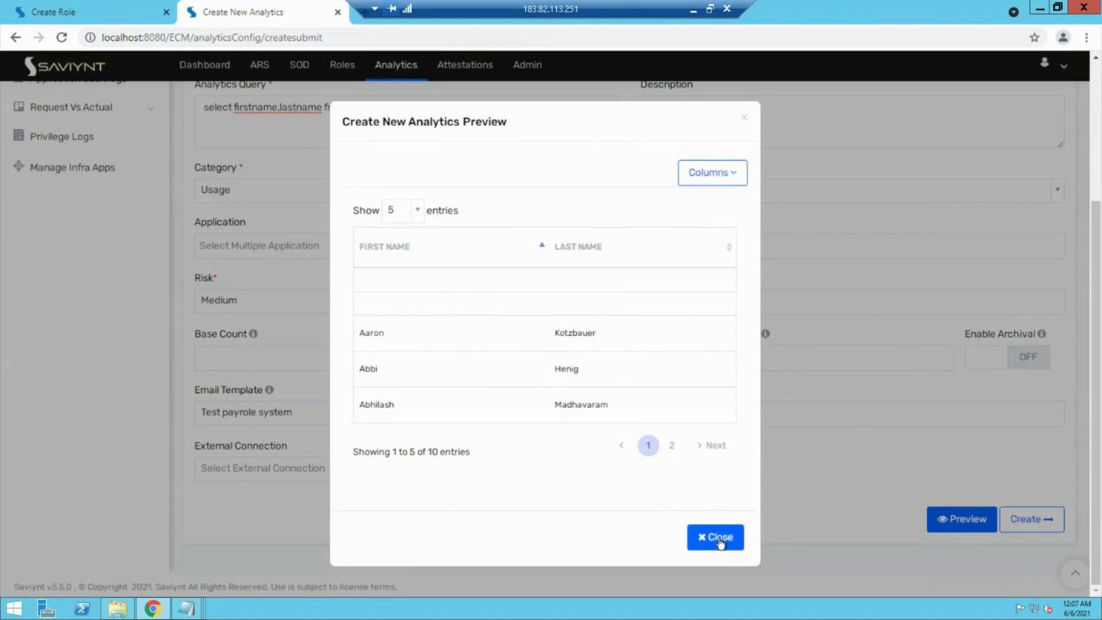
click(1025, 521)
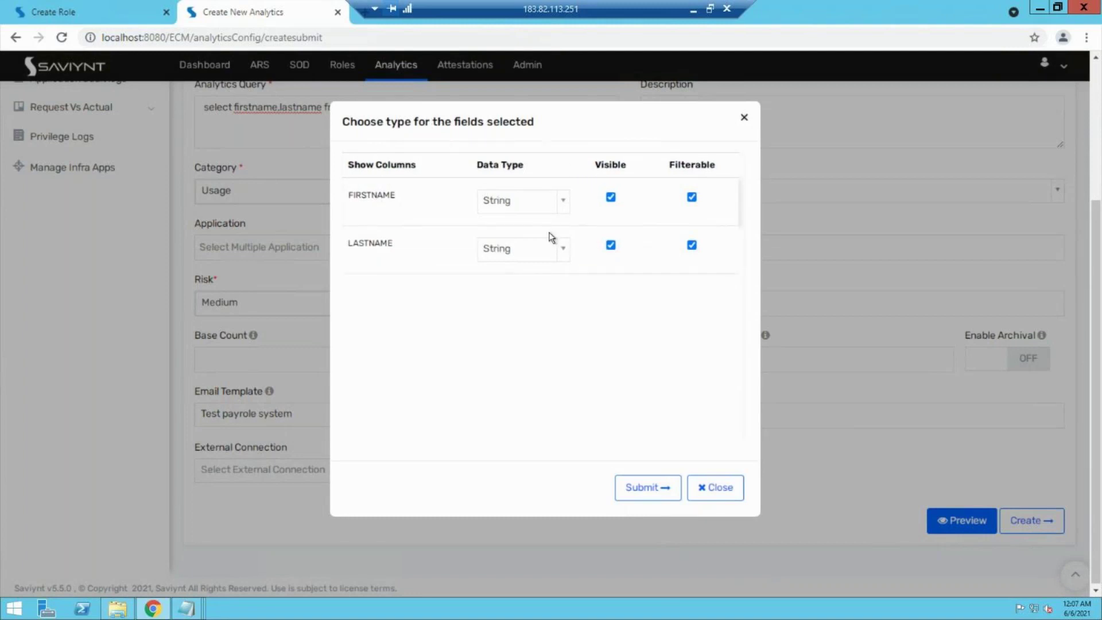
click(691, 245)
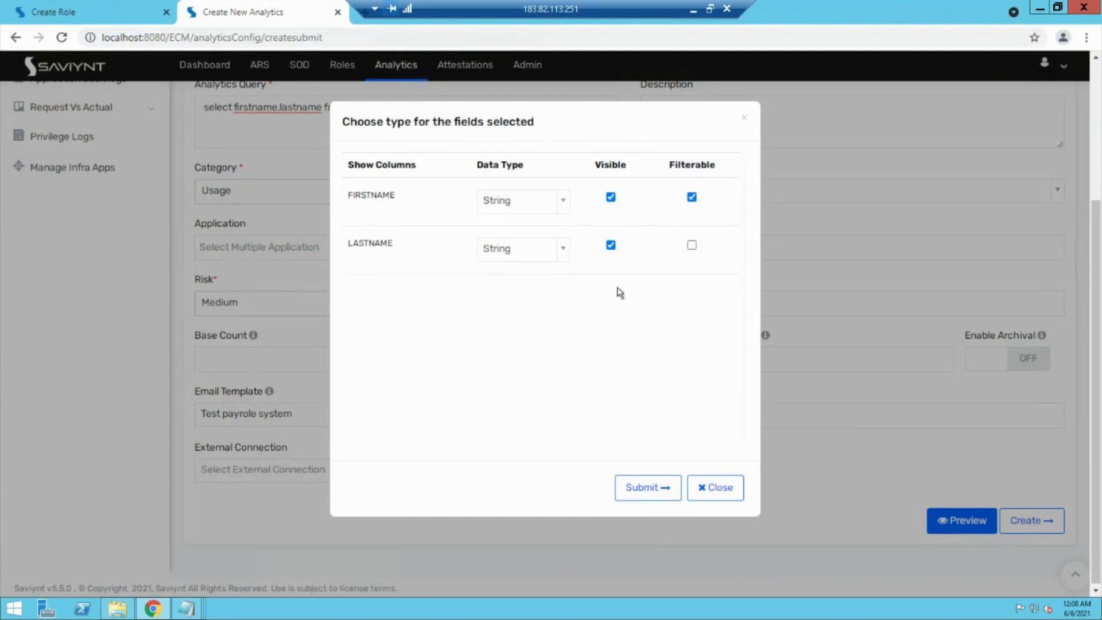
click(659, 482)
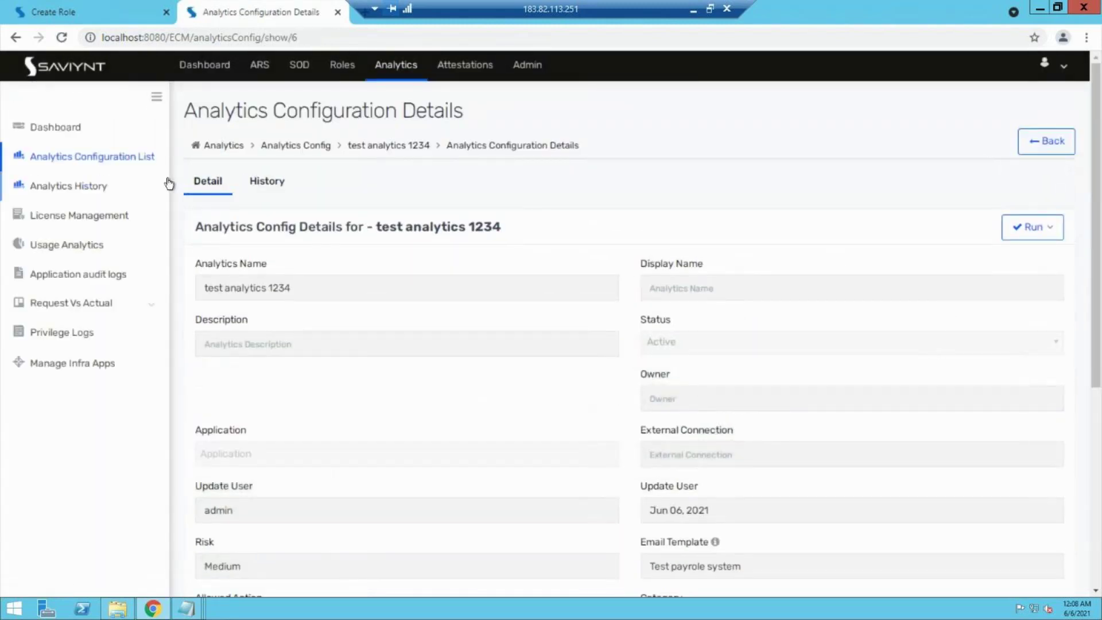
Step: Dry-run test analytics 1234 from the configuration list (10 records), then bring up its scheduling
click(132, 157)
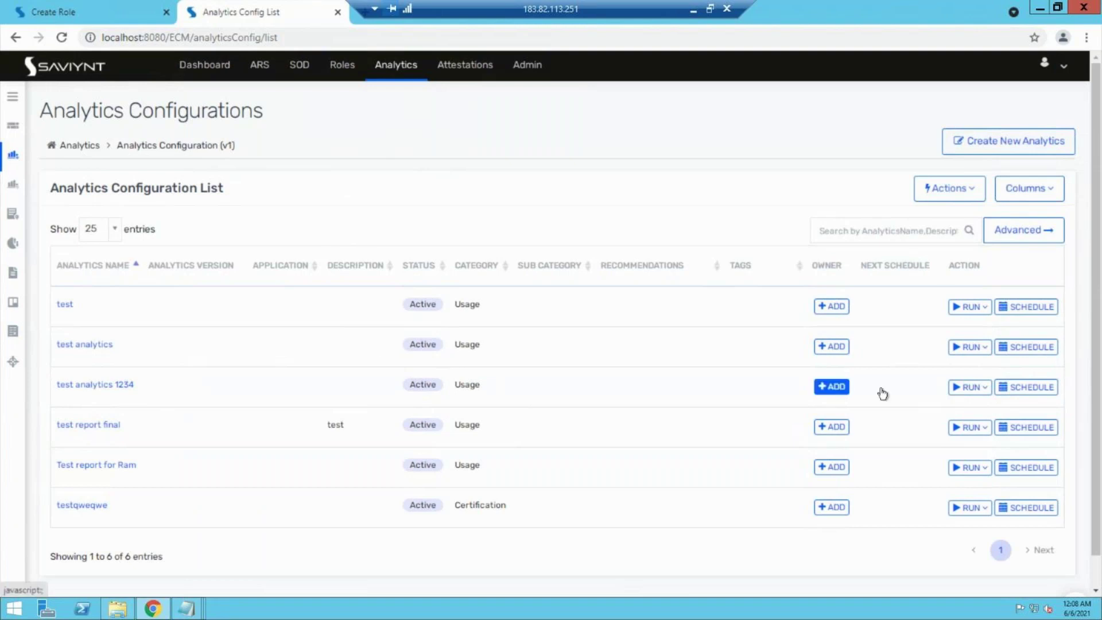
click(978, 387)
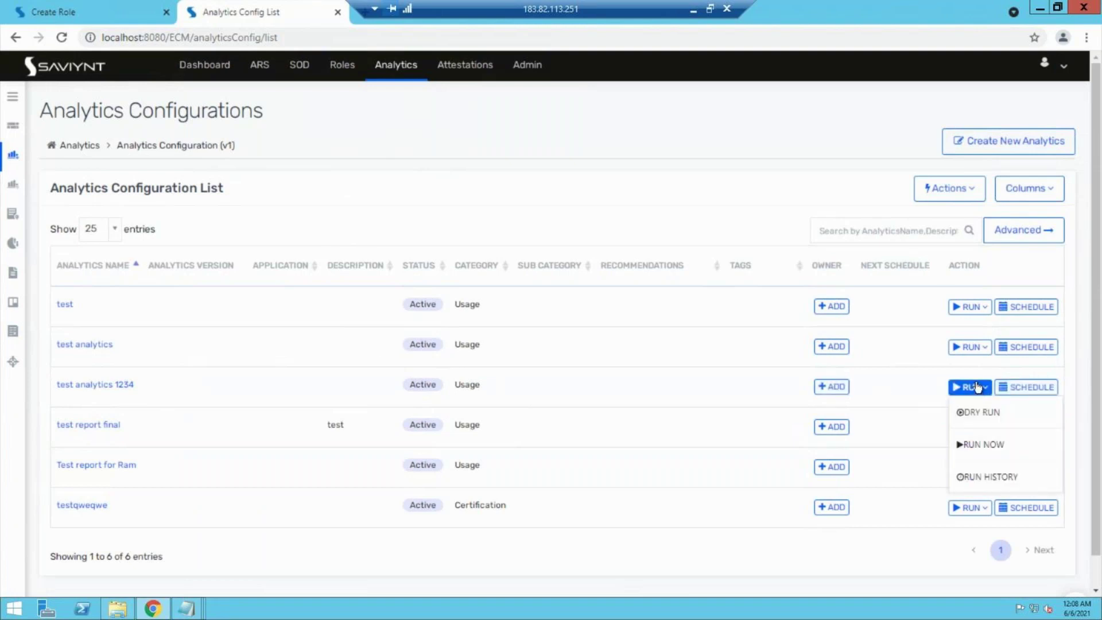
click(976, 416)
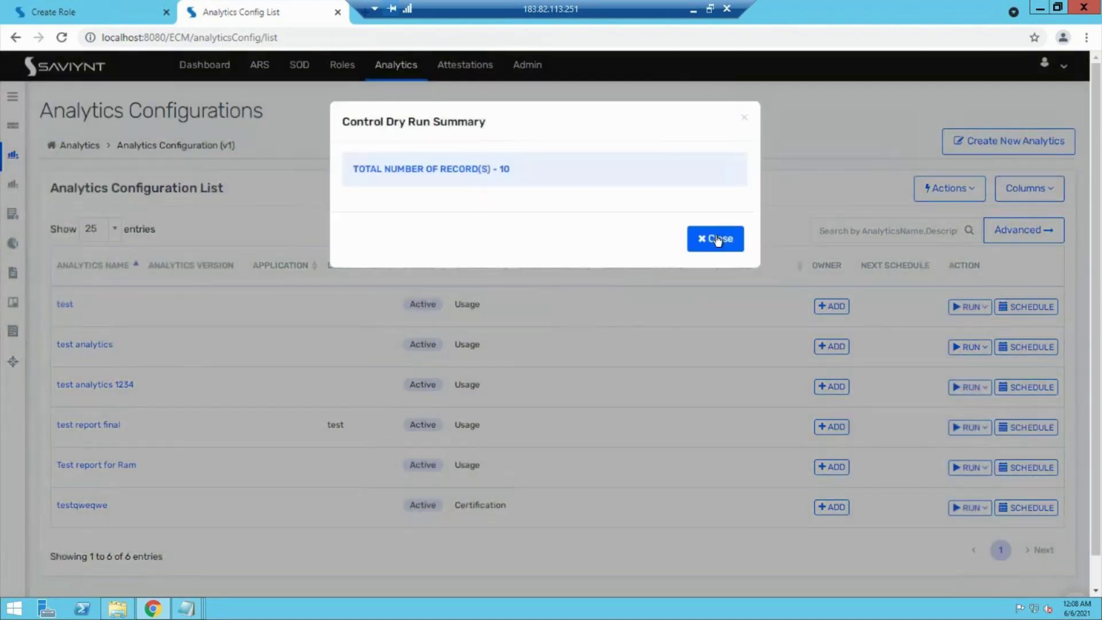
click(717, 239)
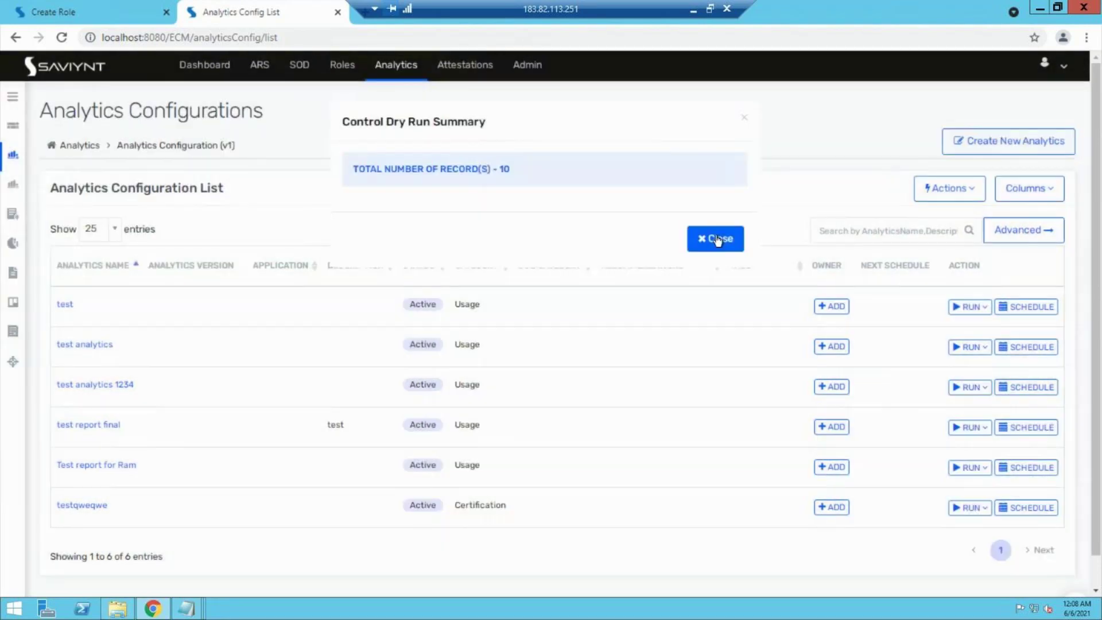
click(969, 388)
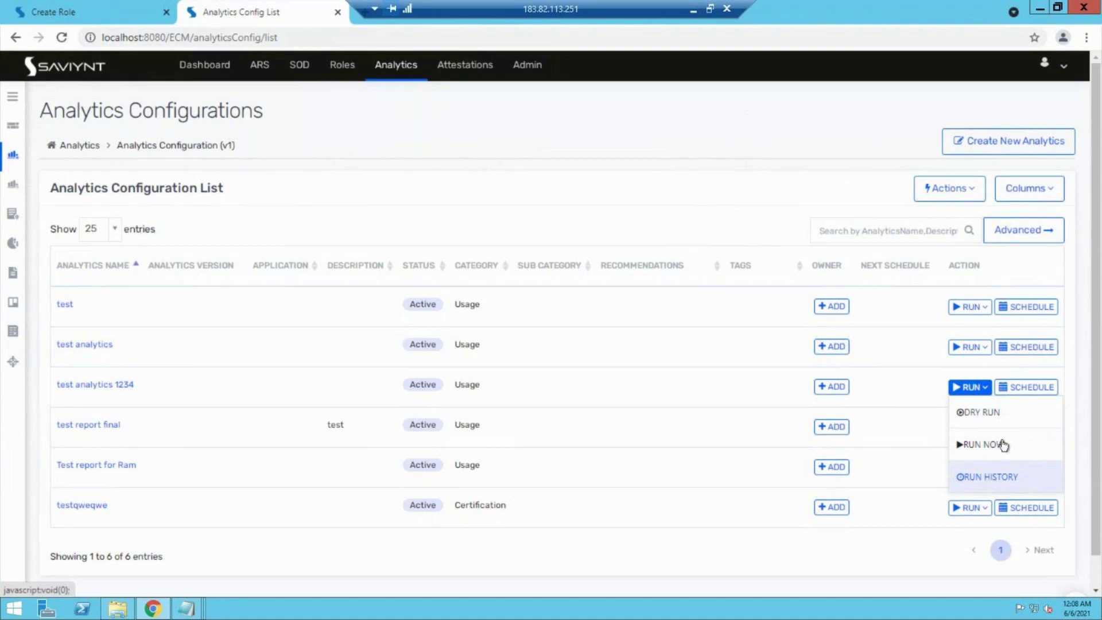
click(1028, 386)
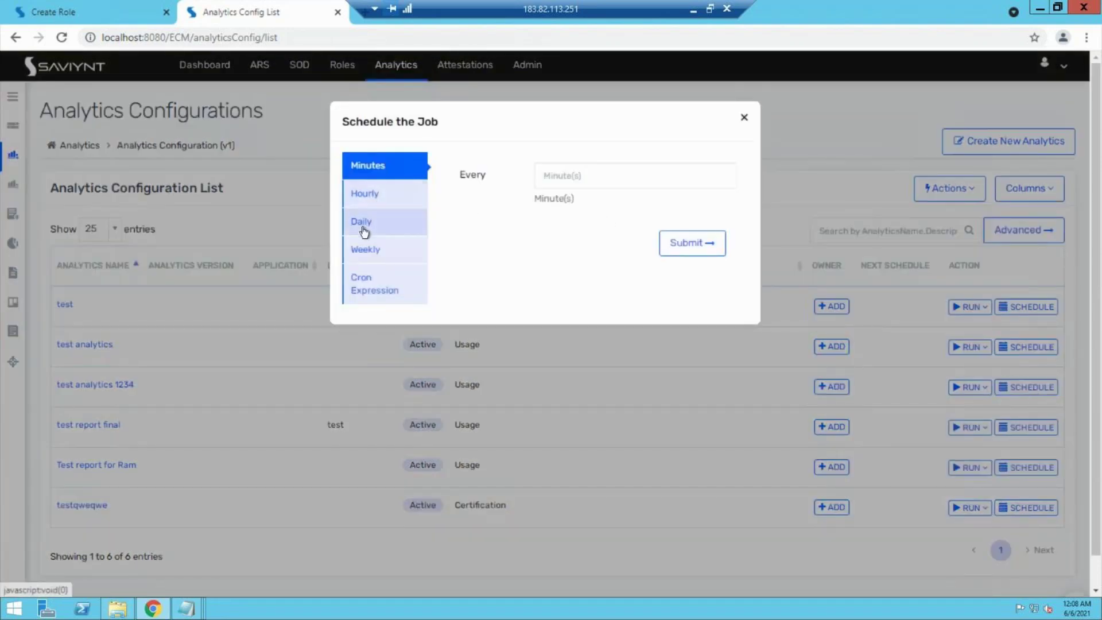
Step: Review the Cron Expression and Daily schedule options, closing without setting a schedule
click(365, 288)
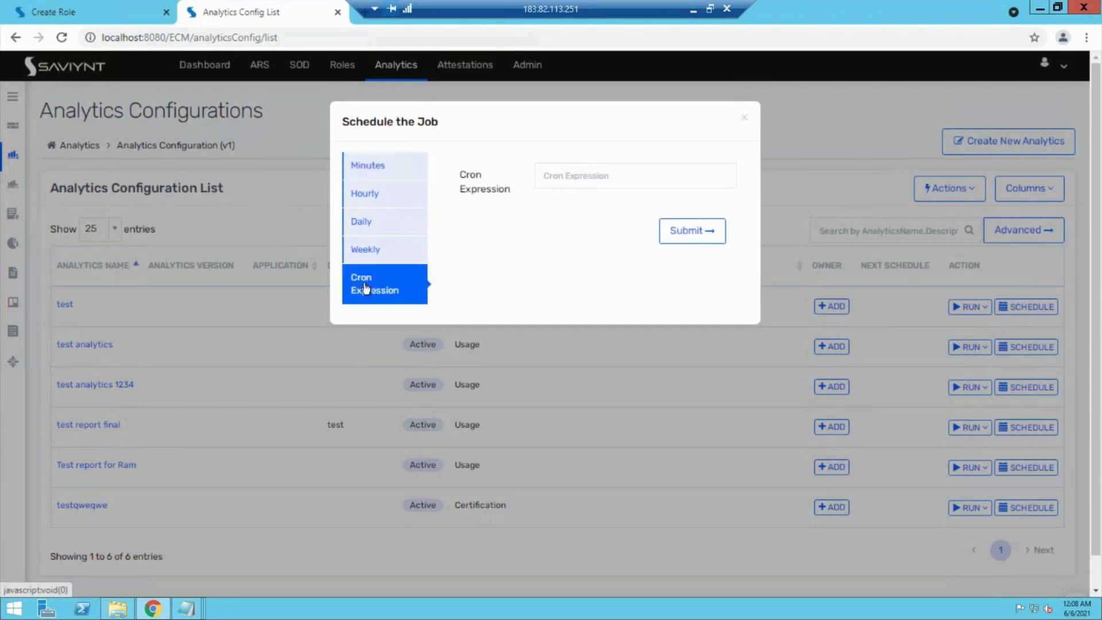
click(370, 224)
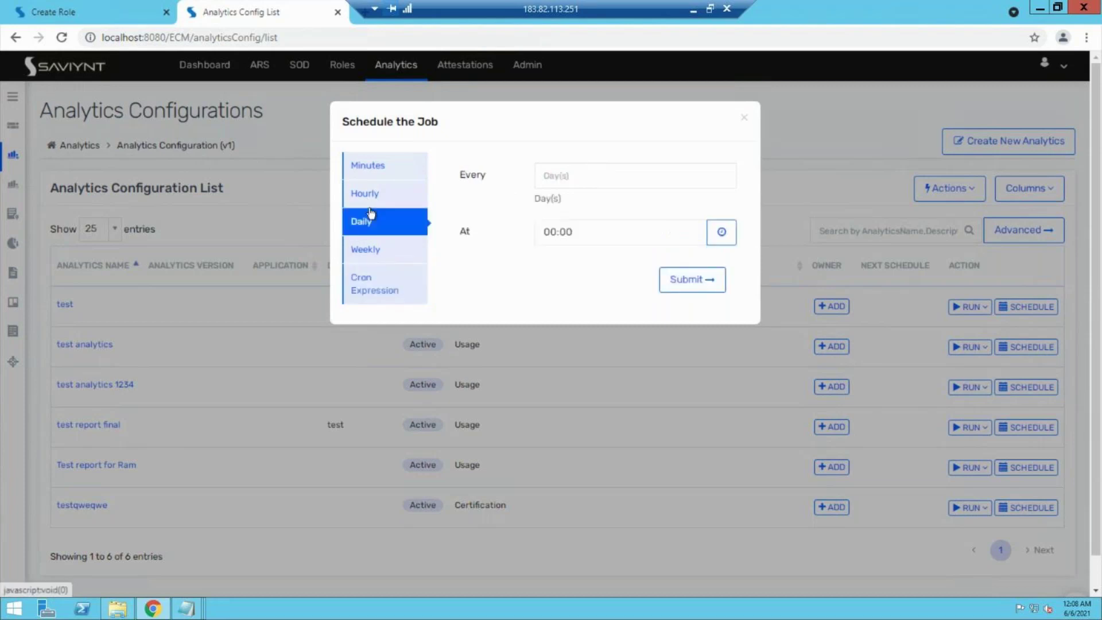
click(744, 118)
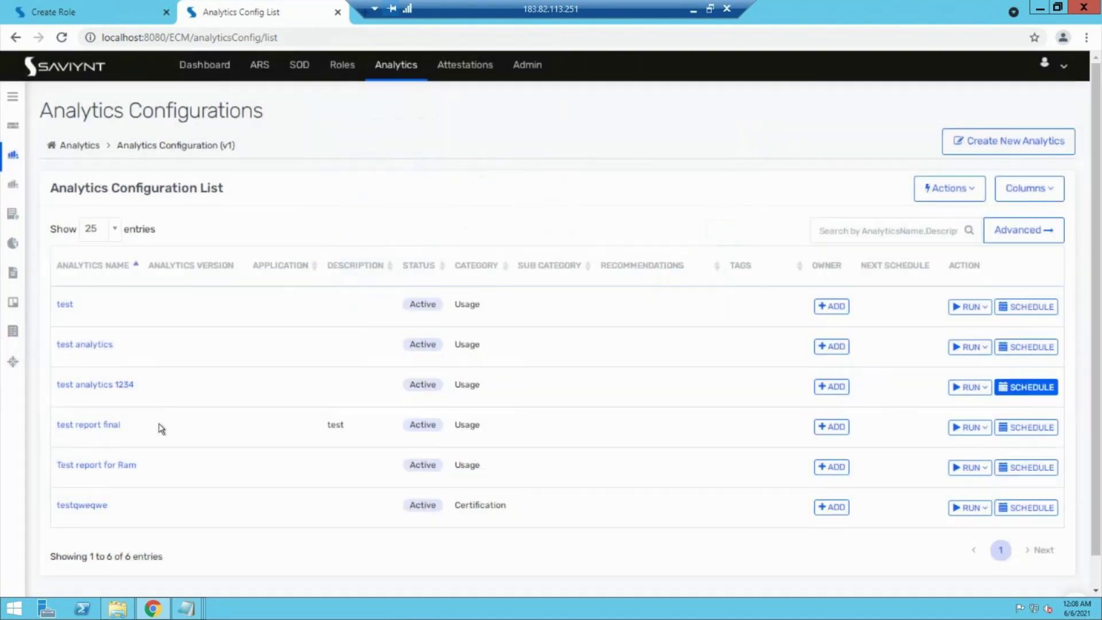
Step: Run test analytics 1234 now, saving 10 records, and open its run history
click(969, 386)
click(986, 447)
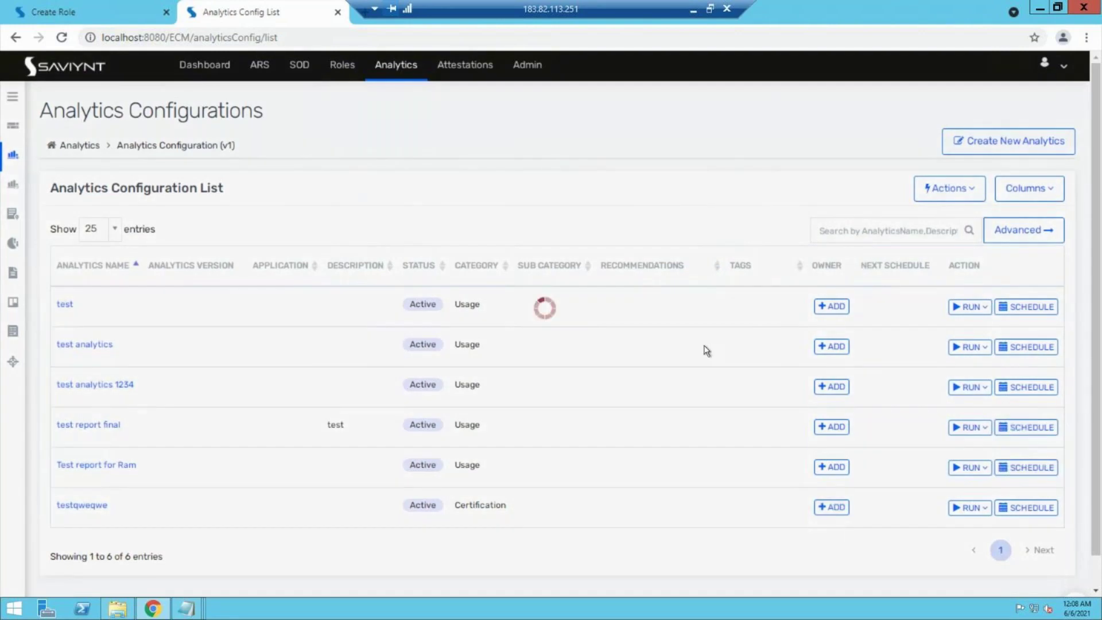
click(720, 240)
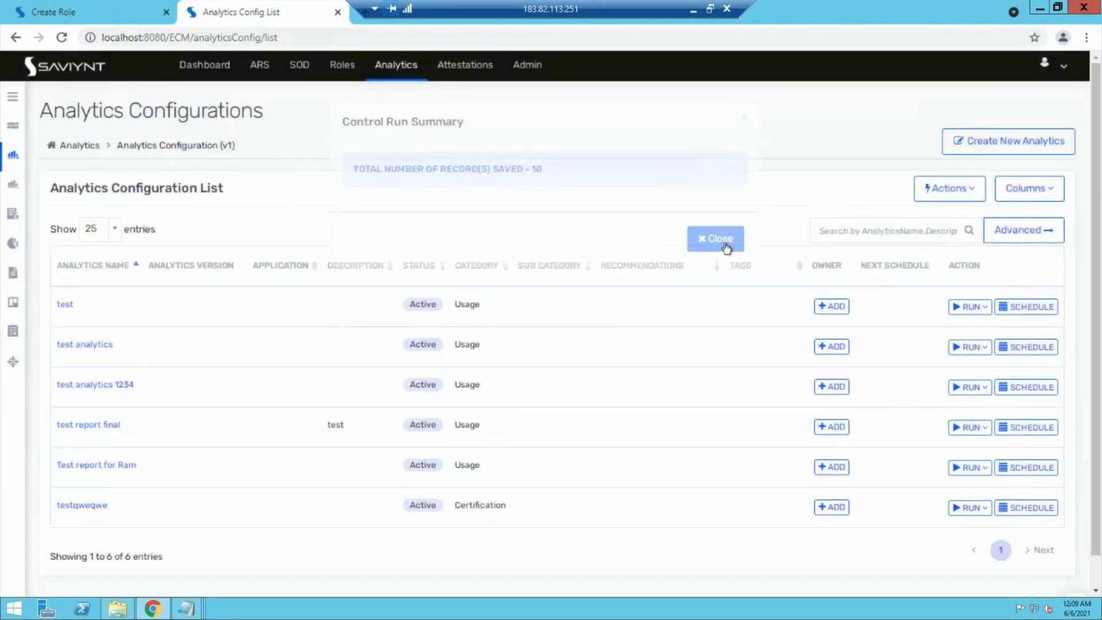
click(971, 386)
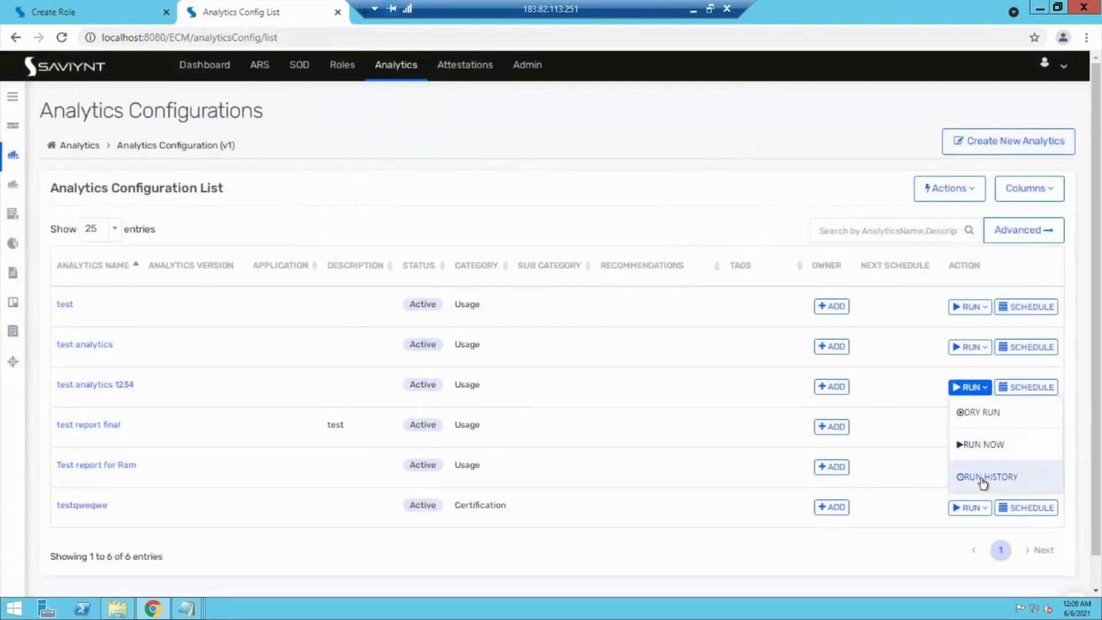
click(981, 477)
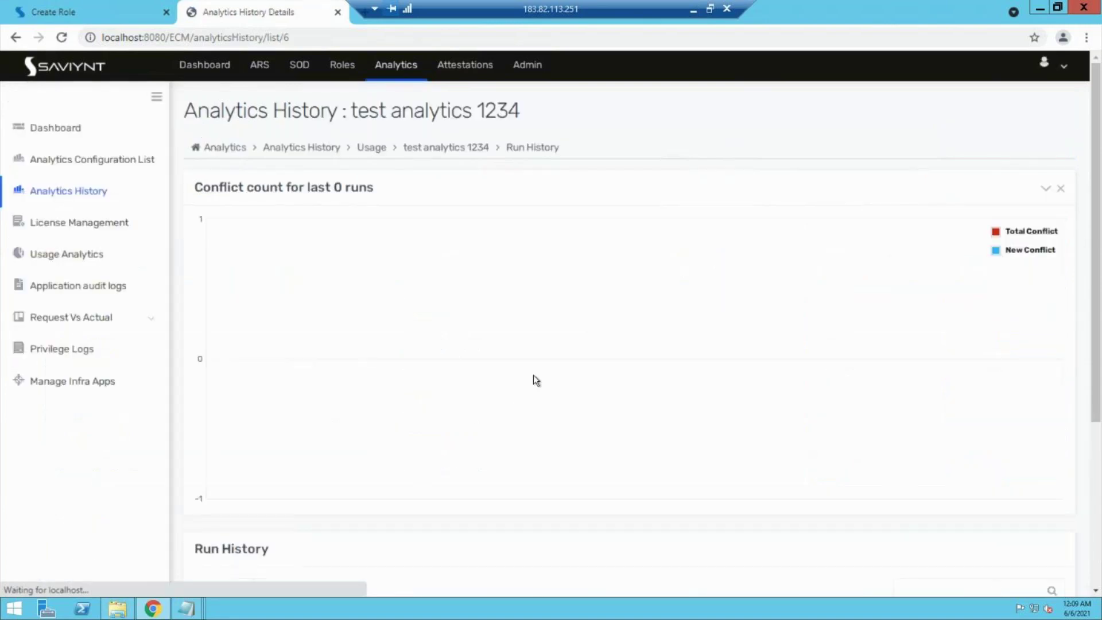
Step: Scroll the empty Run History for test analytics 1234, then go to Analytics History
scroll(533, 374, down, 4)
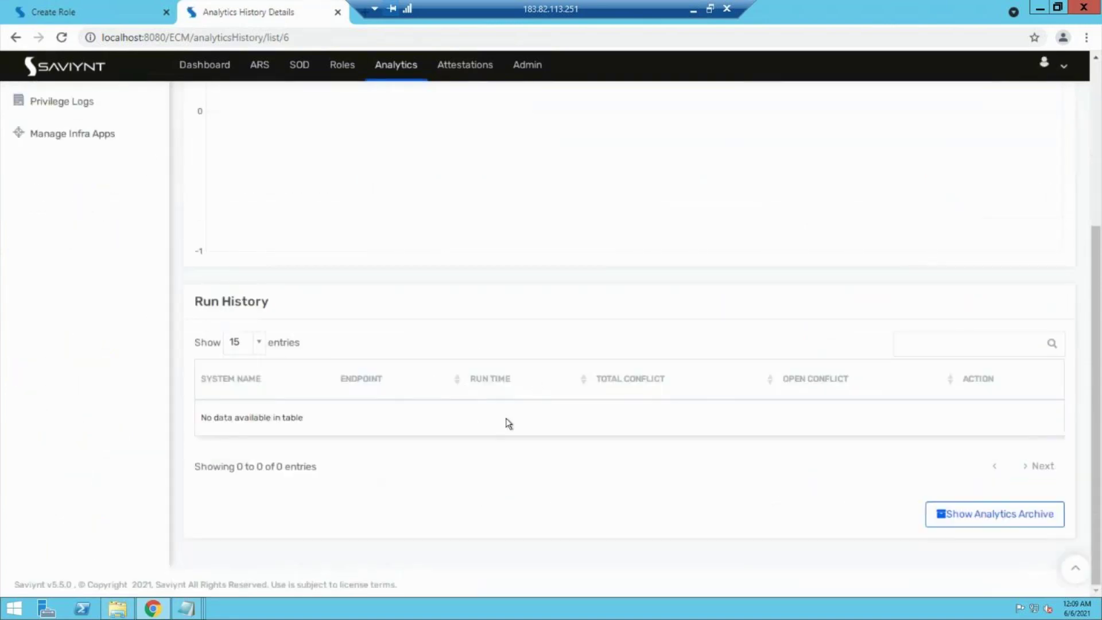
scroll(508, 423, up, 3)
scroll(507, 423, down, 3)
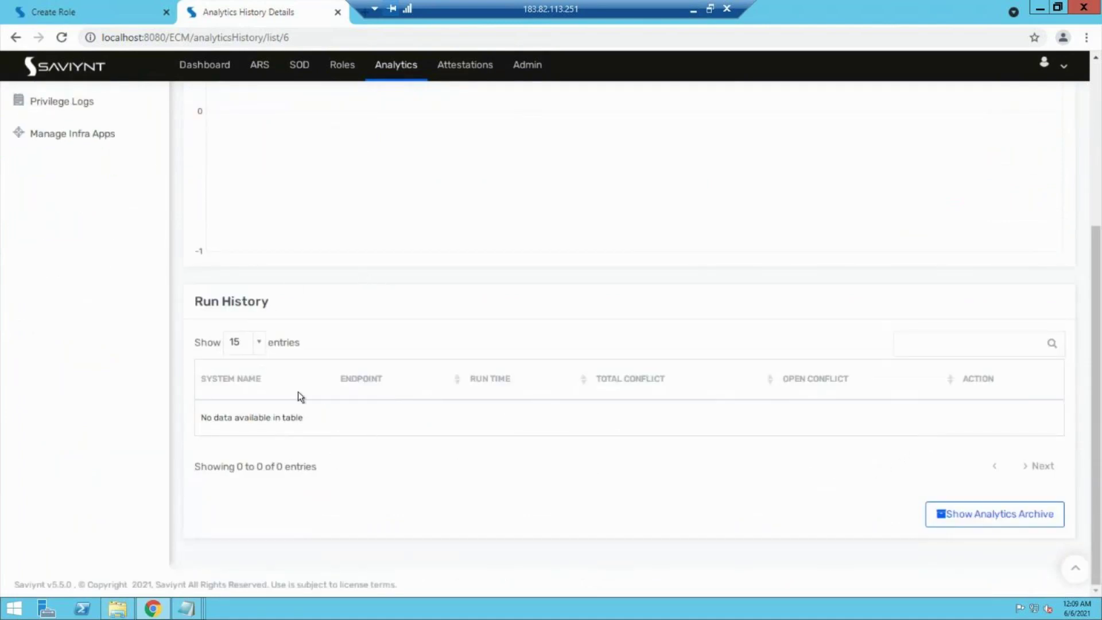
scroll(297, 391, up, 4)
click(56, 193)
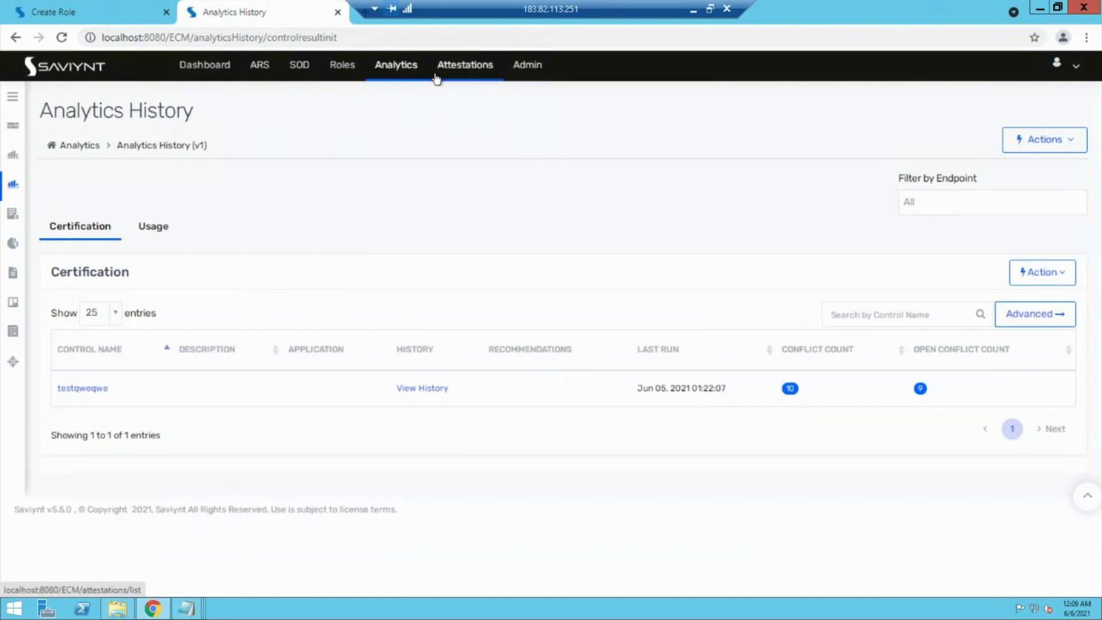
Step: Confirm test report final has no run history, then view the Usage category's analytics history and its three entries
click(394, 67)
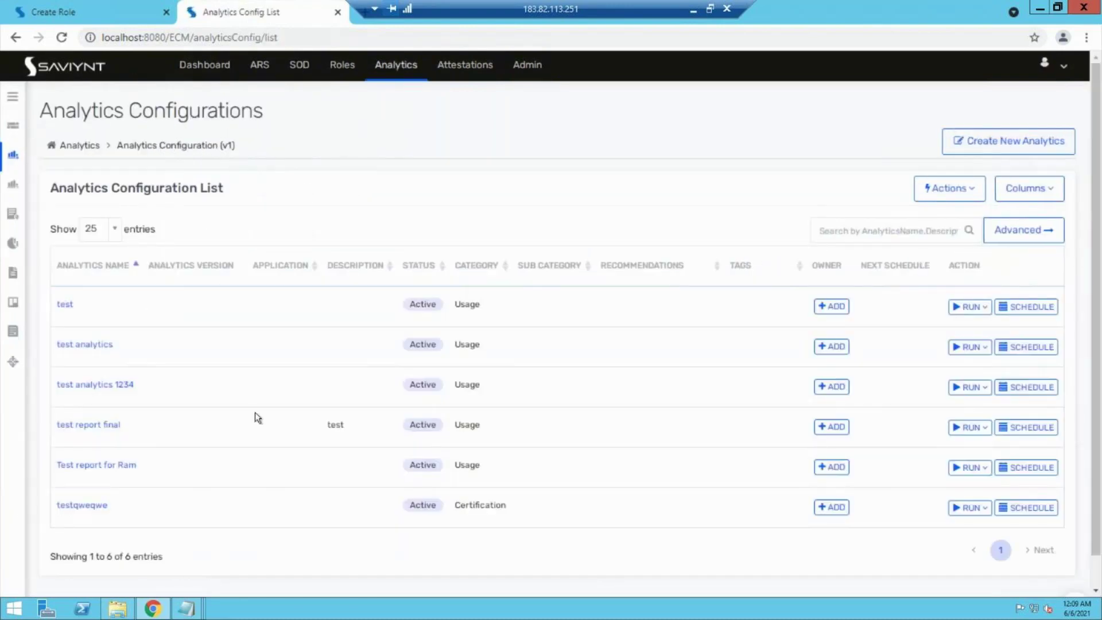
click(969, 427)
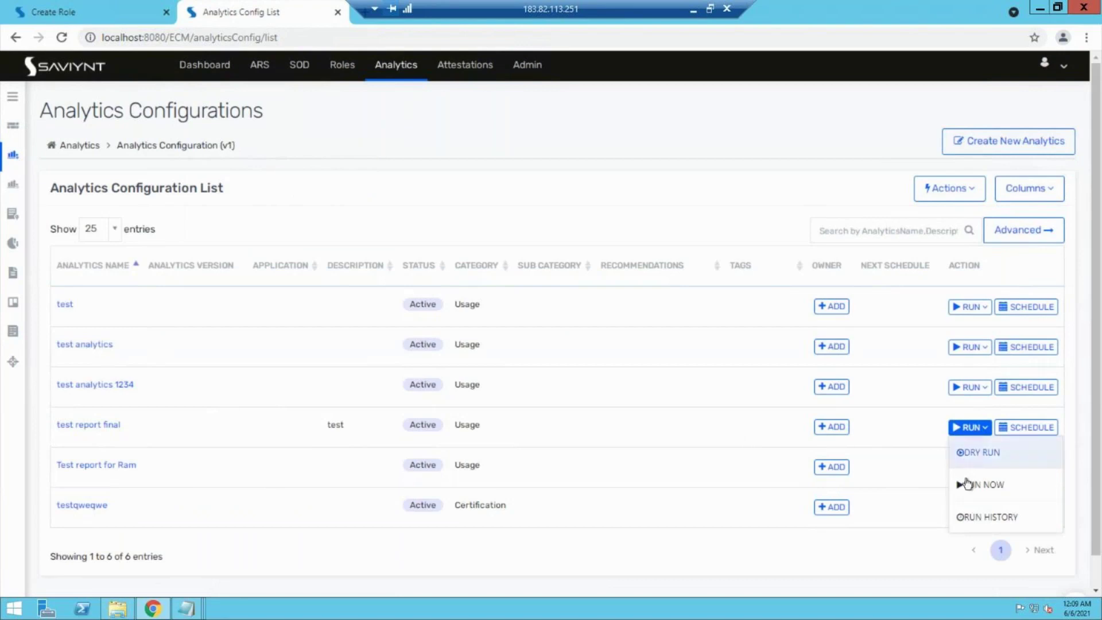
click(1014, 518)
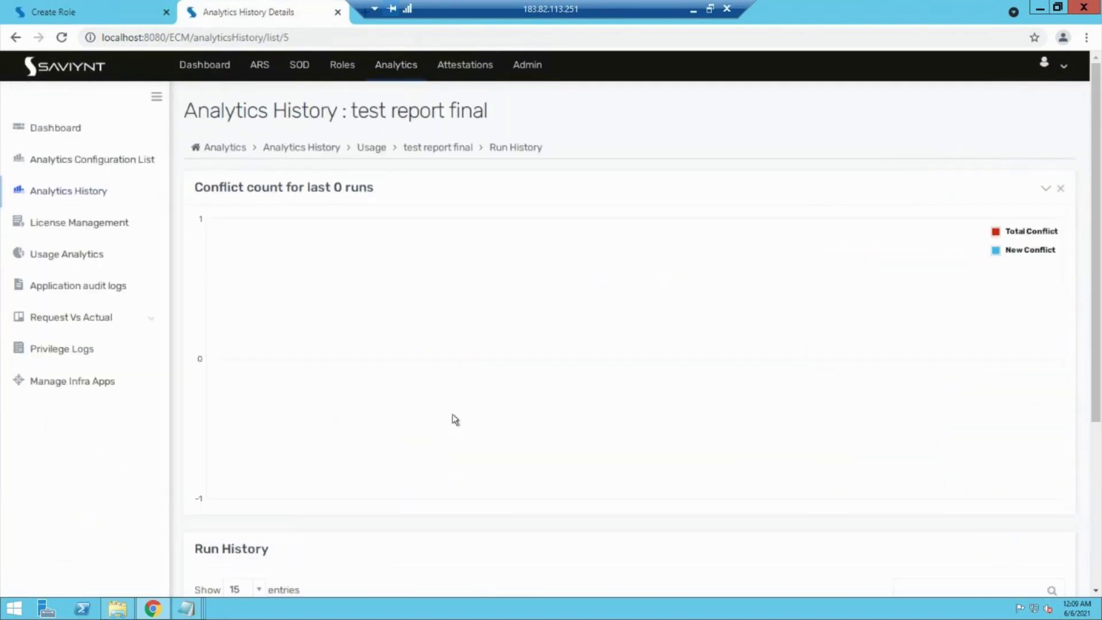
scroll(452, 418, down, 4)
scroll(159, 407, up, 3)
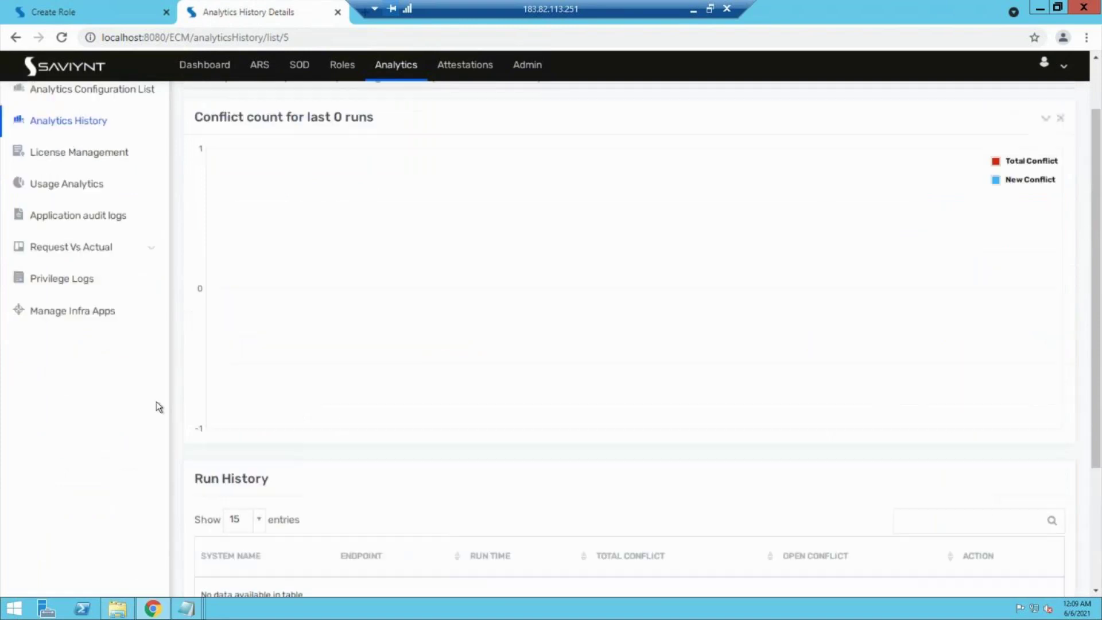
scroll(159, 407, up, 1)
click(61, 192)
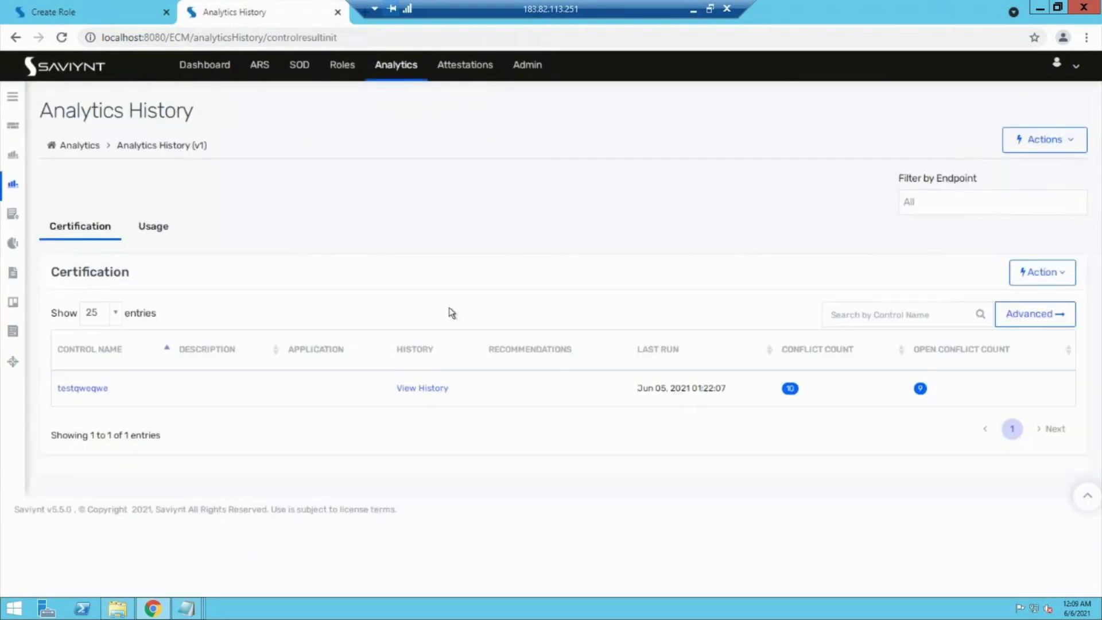
click(156, 240)
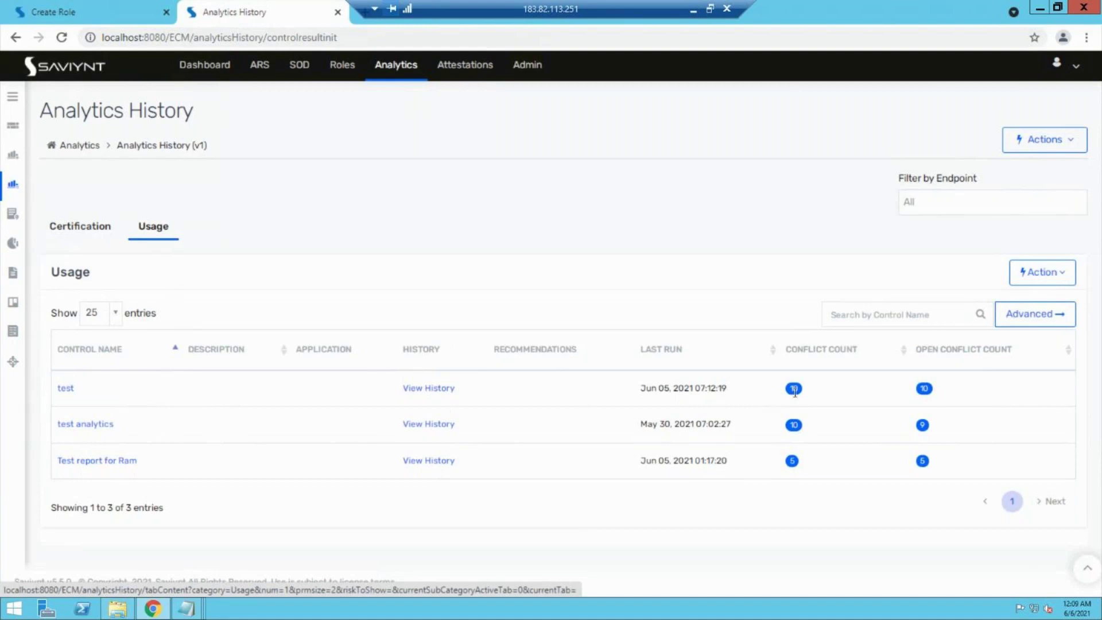
Step: Open the result records of the test analytics run with 10 total conflicts
click(420, 394)
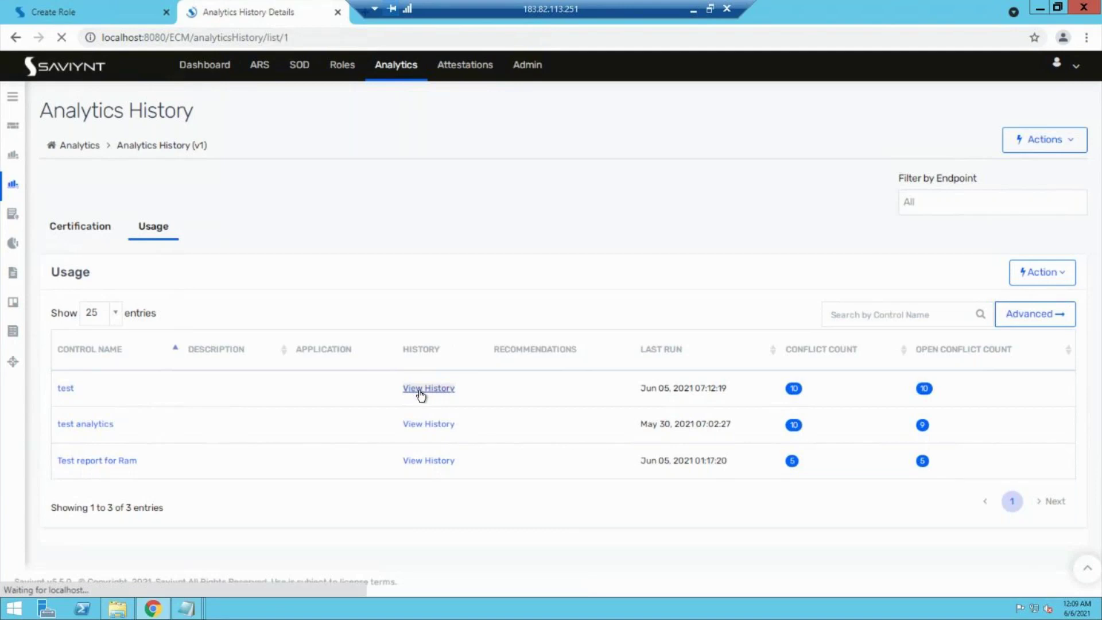
scroll(456, 436, down, 3)
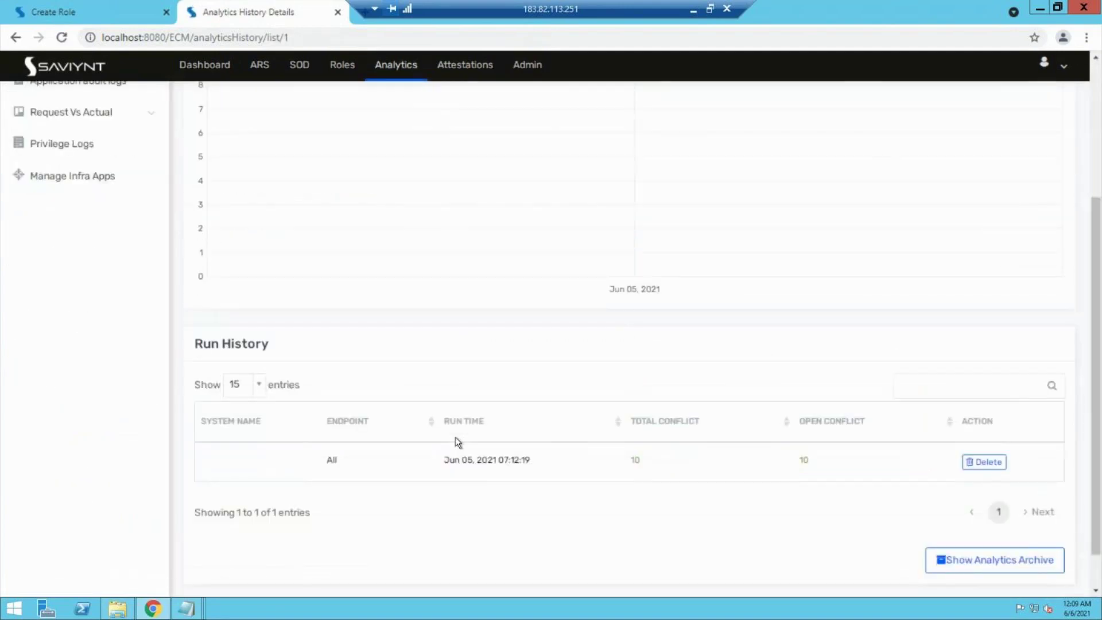
click(634, 460)
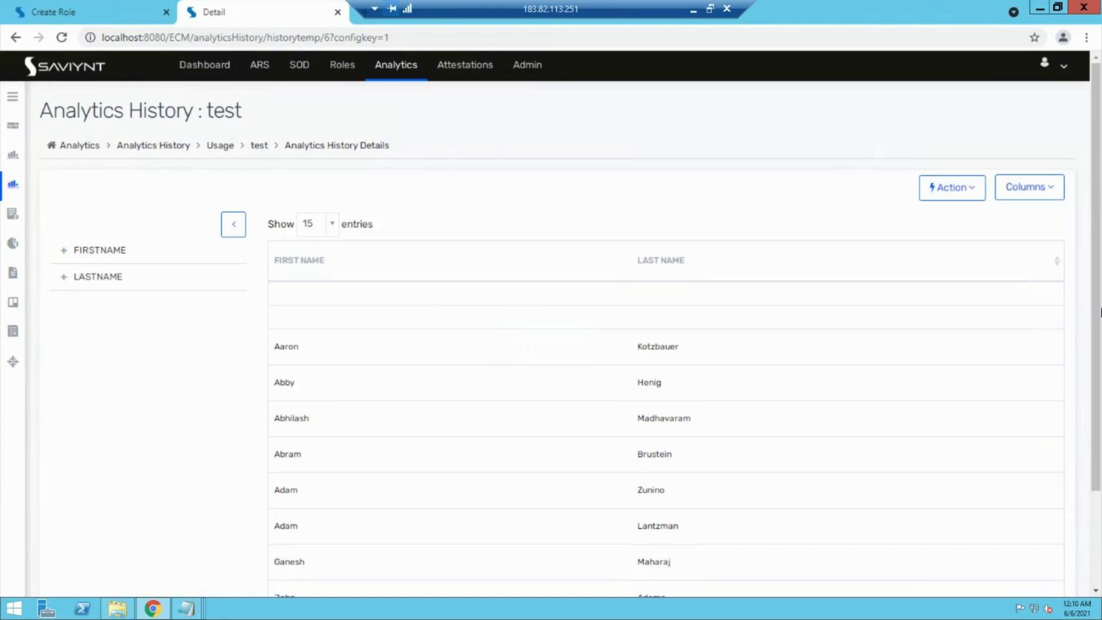
Step: Filter the results by a single LASTNAME value, then clear the filter to show all rows
click(951, 188)
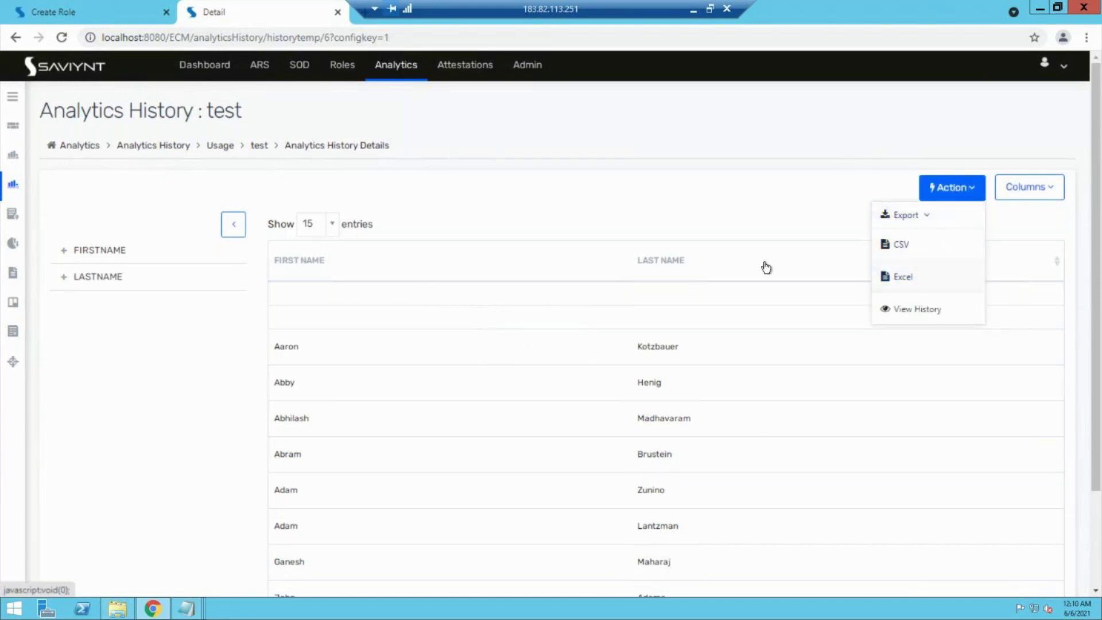
click(87, 352)
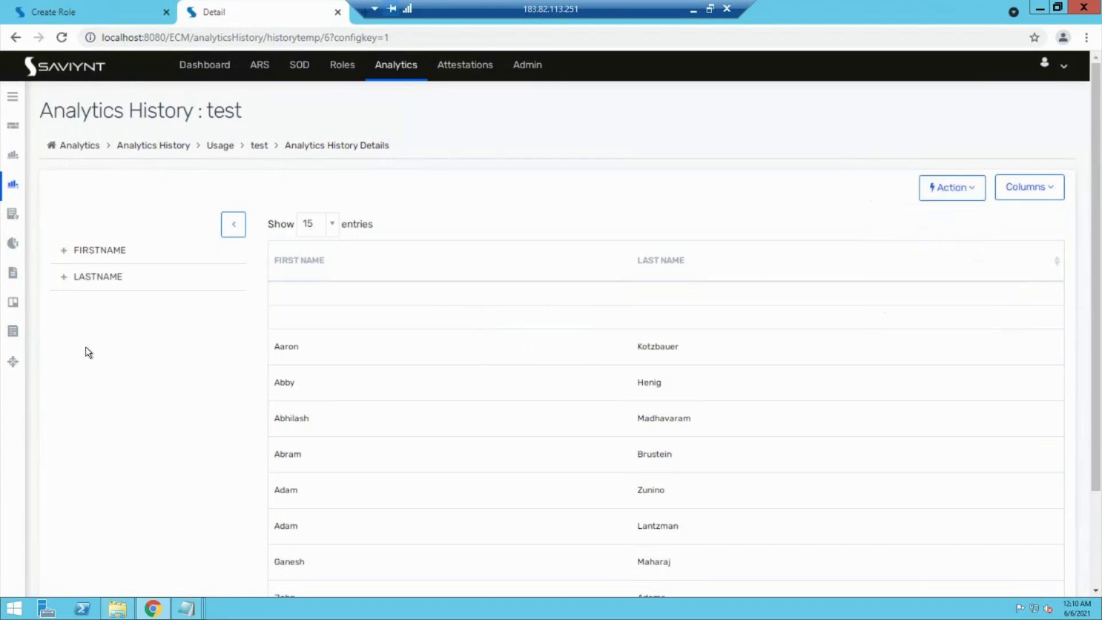
click(63, 278)
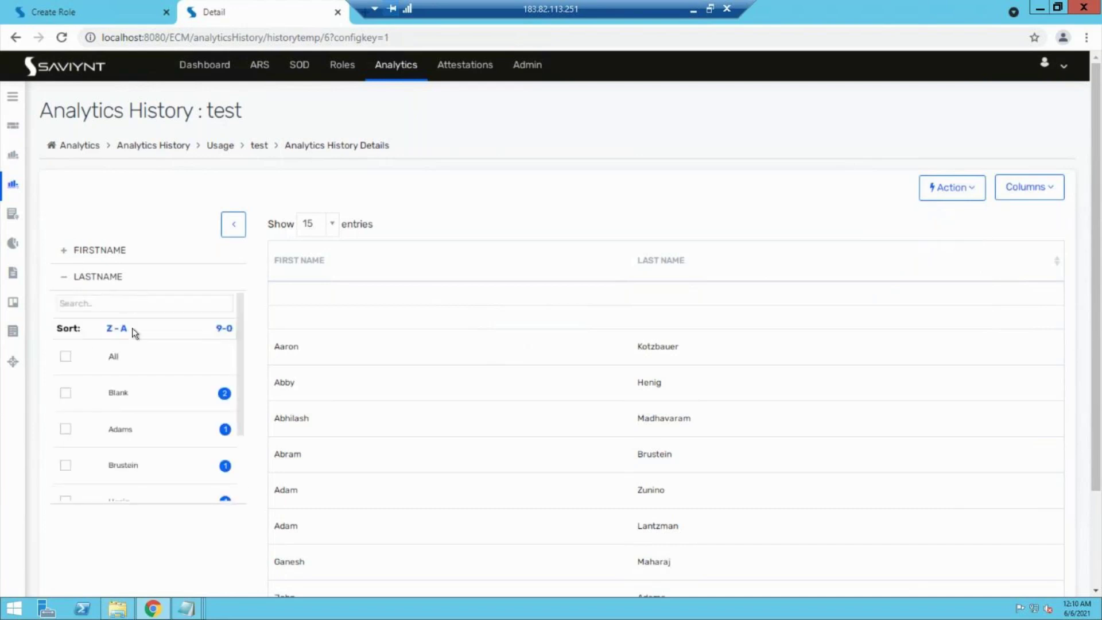
click(64, 429)
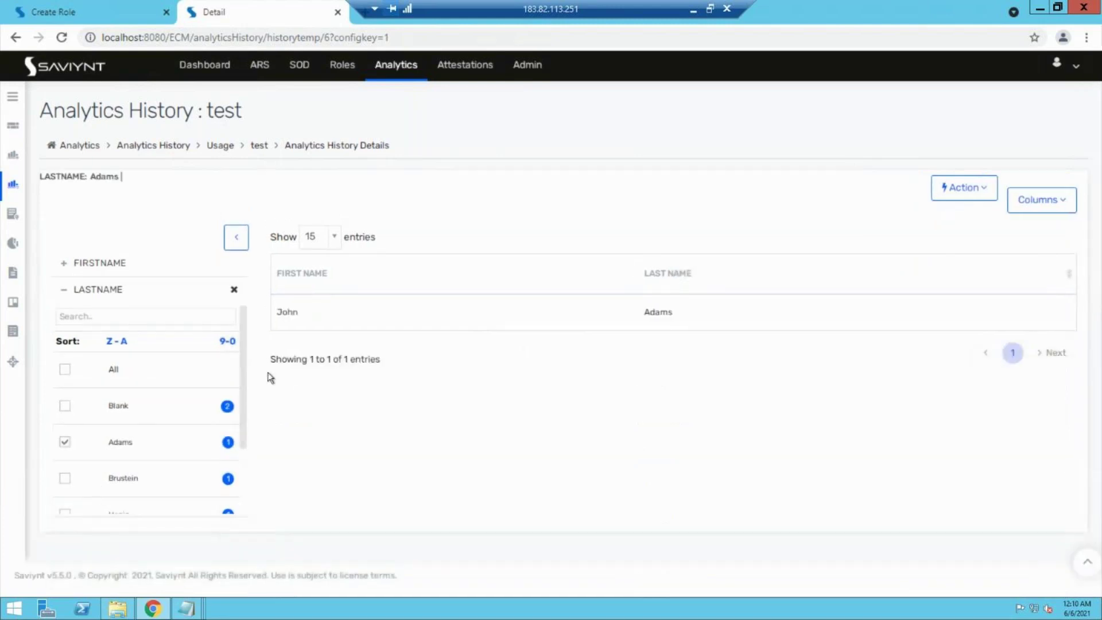
click(66, 442)
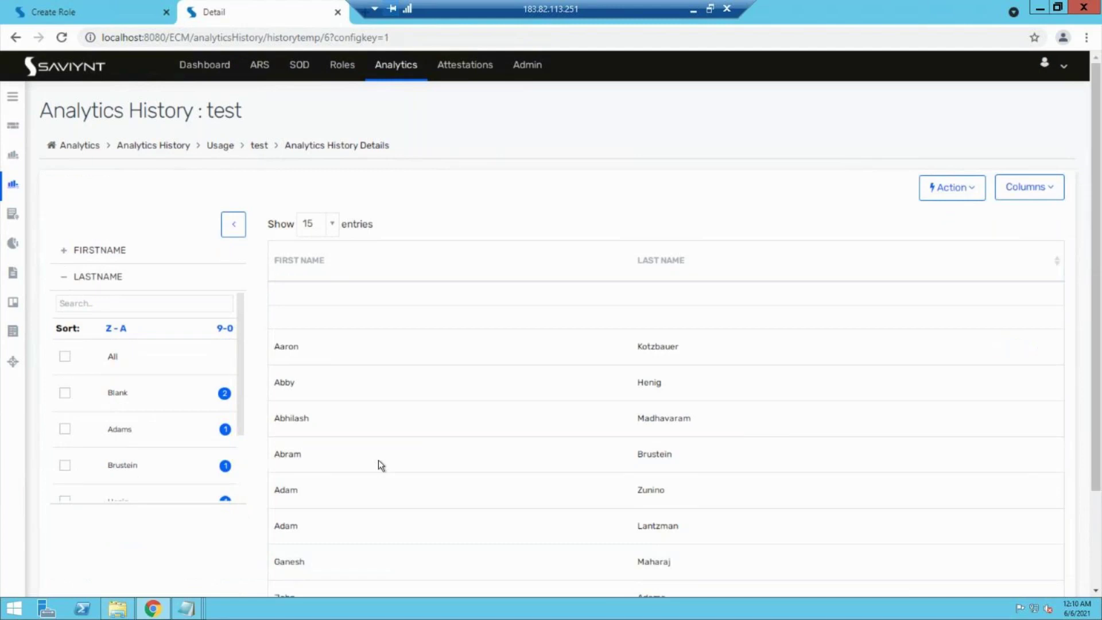
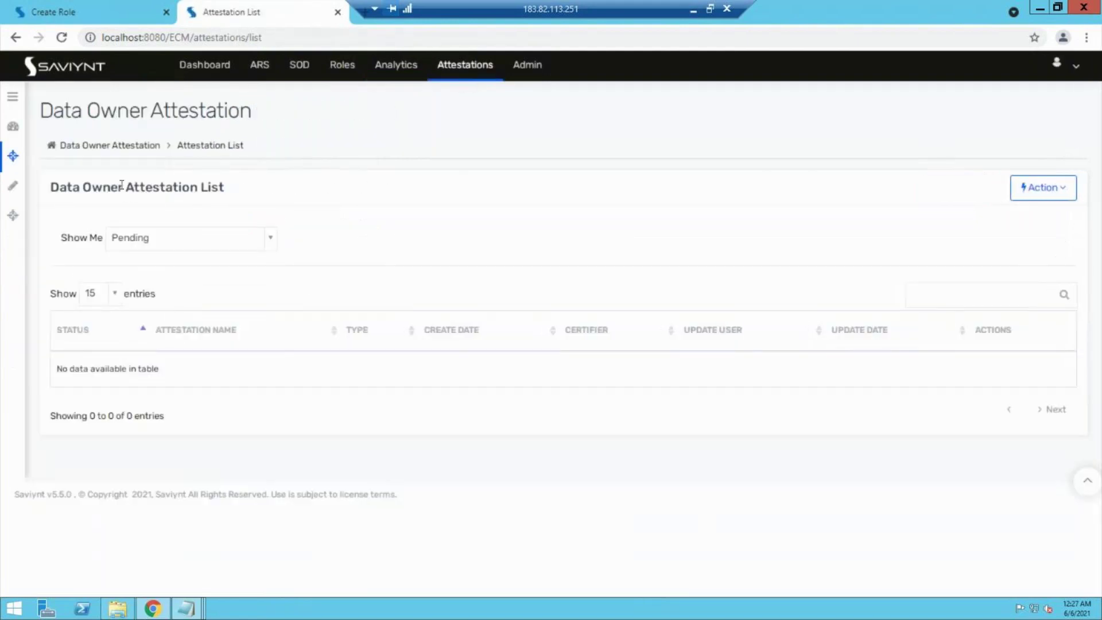
Step: Start a new attestation and name it 'test att entiltmenet asst 1'
click(22, 193)
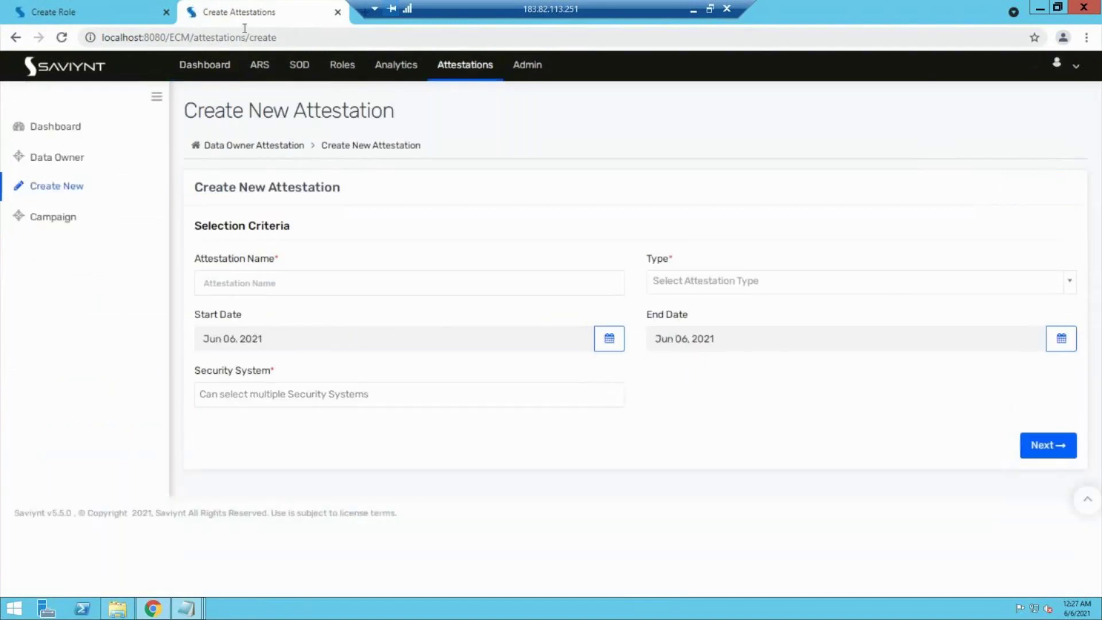
click(269, 284)
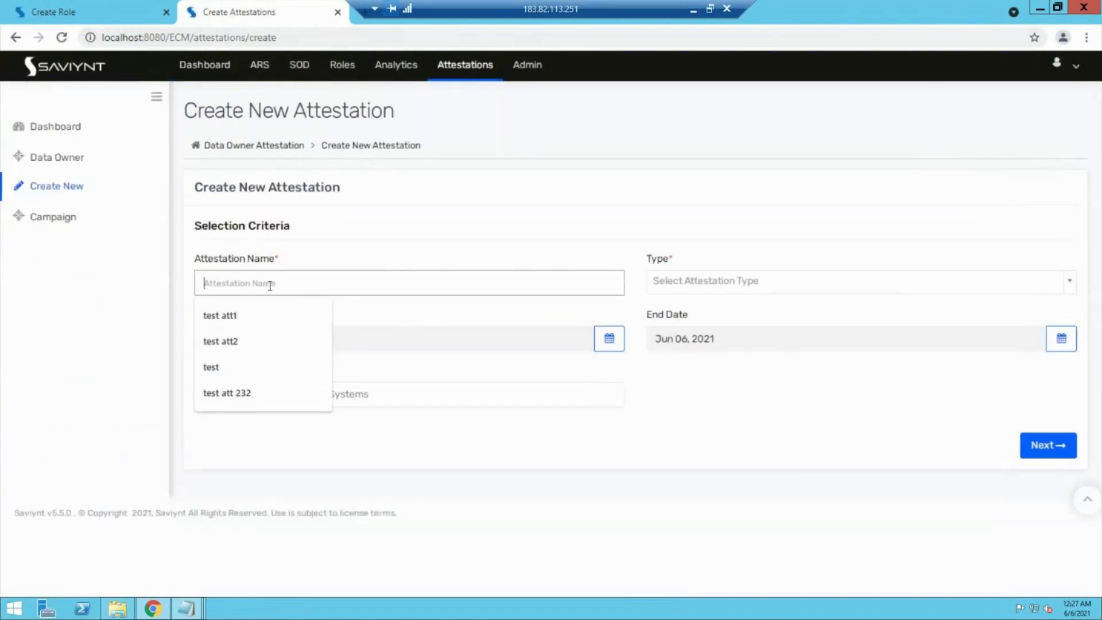
click(238, 325)
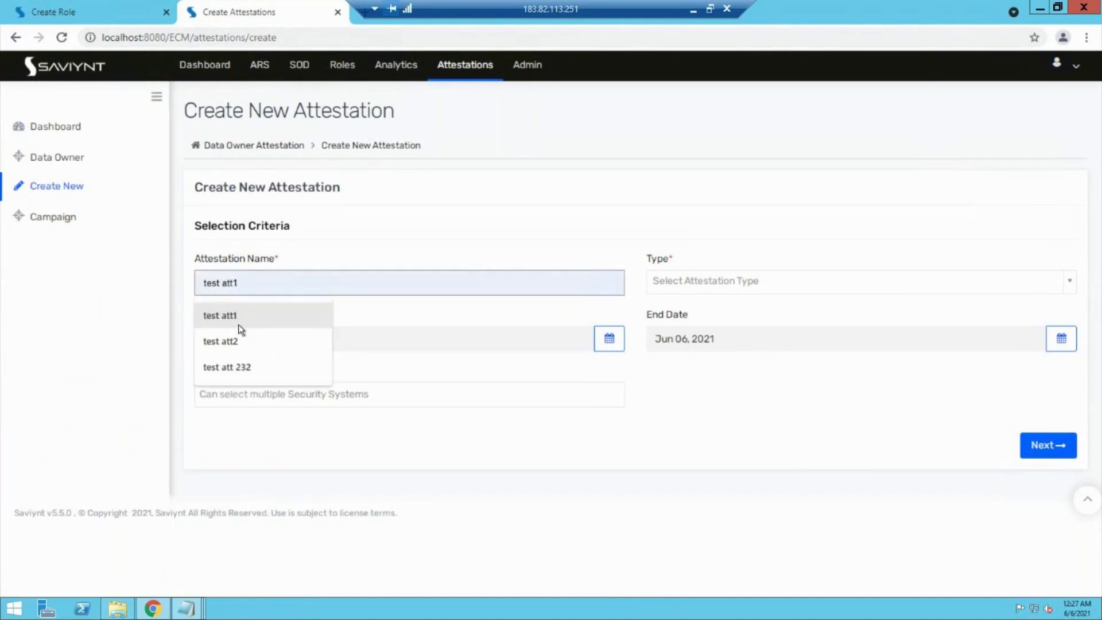
click(270, 272)
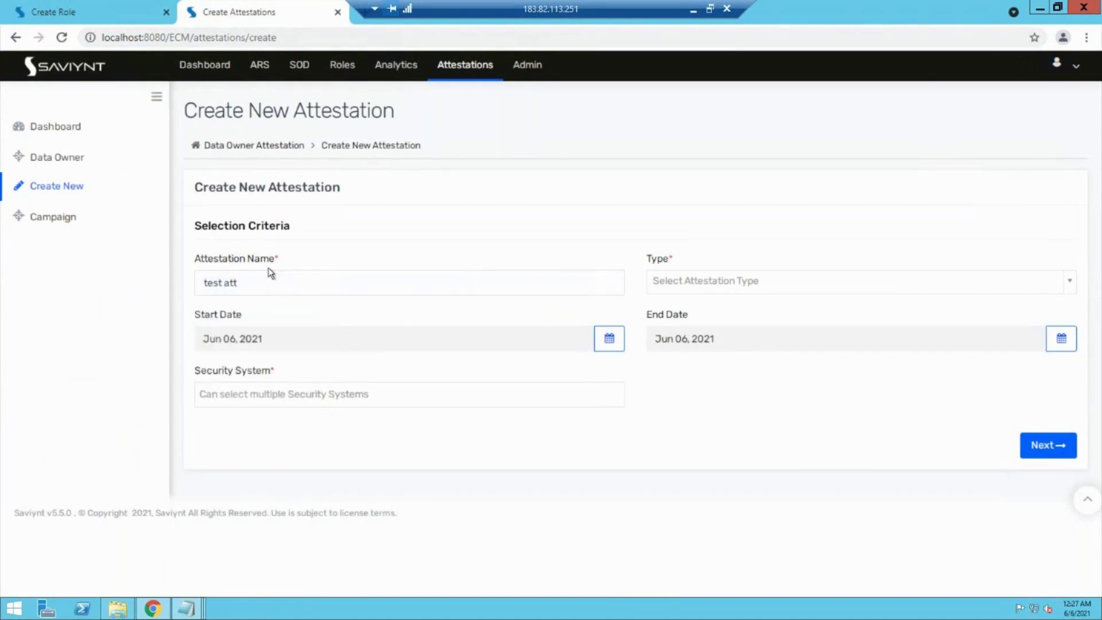
click(269, 283)
text(entli)
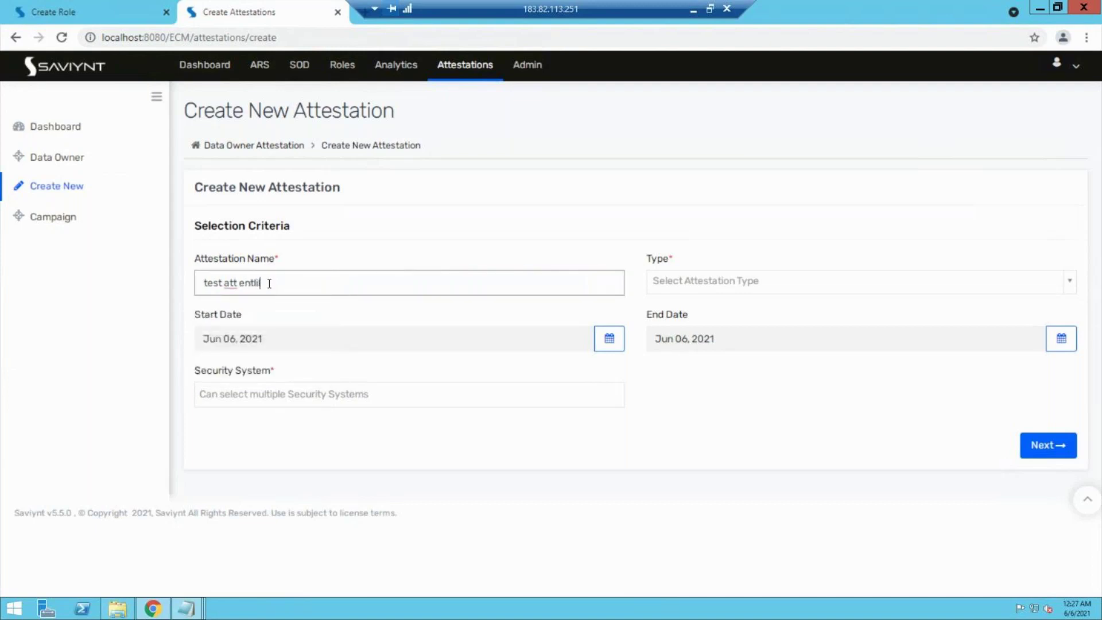
key(BackSpace)
key(BackSpace)
text(iltmem)
key(BackSpace)
text(net)
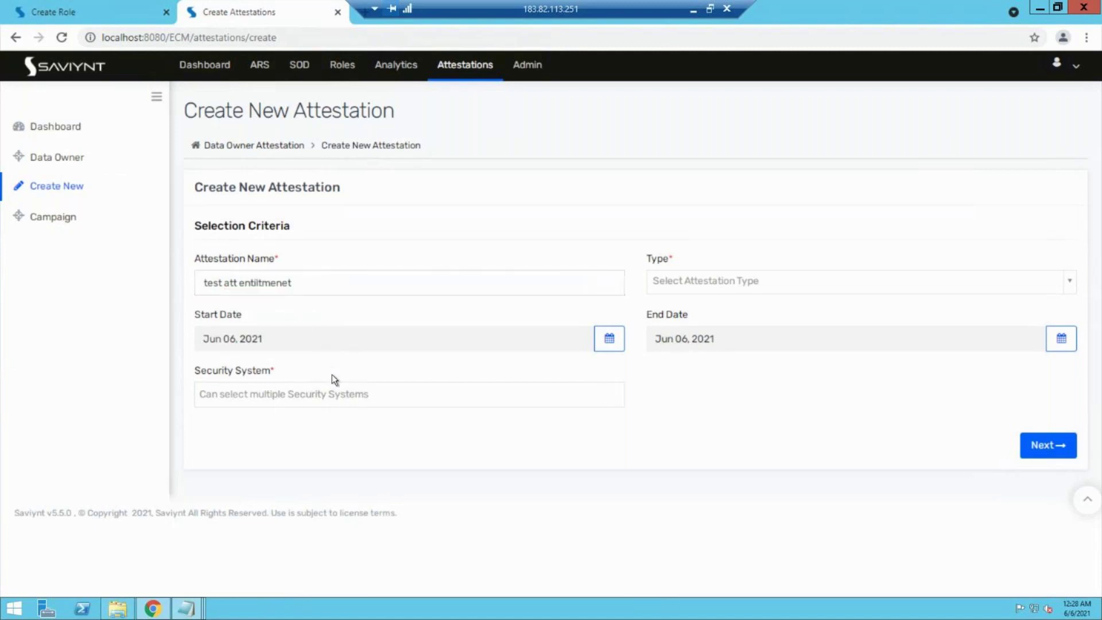
text( asst 1)
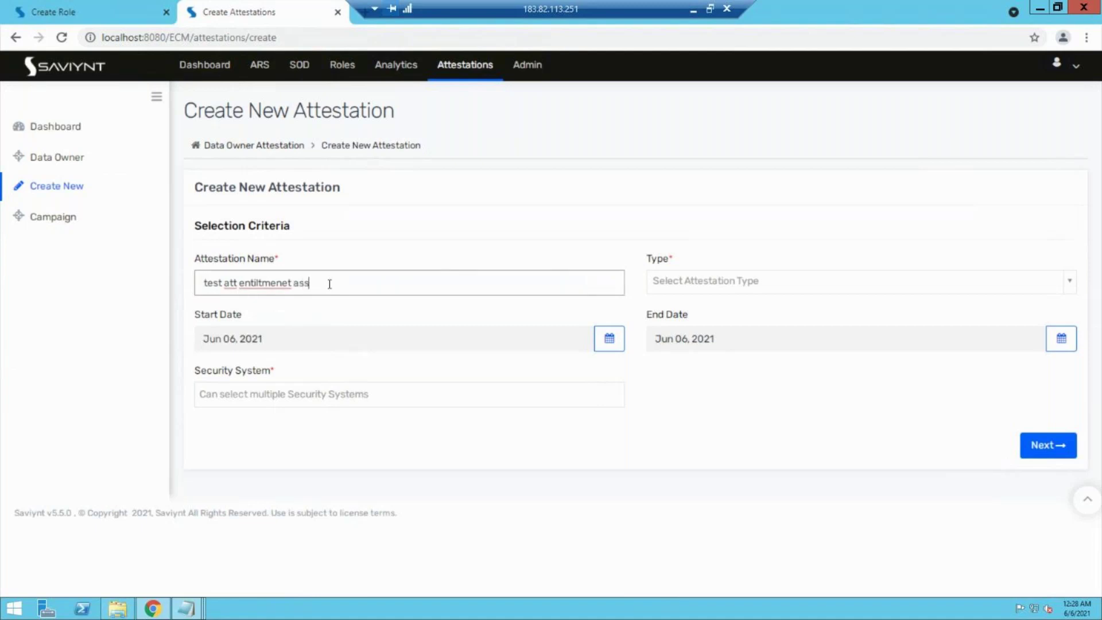
Step: Set the type to Entitlement Owner and the security system to Test pay role management system
click(724, 285)
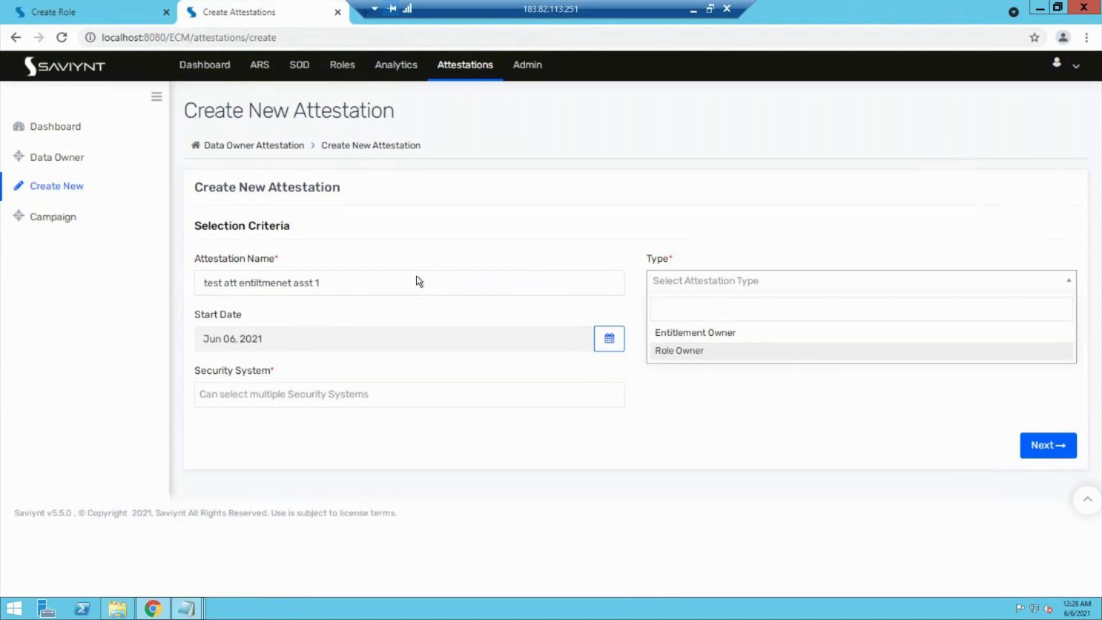
click(670, 335)
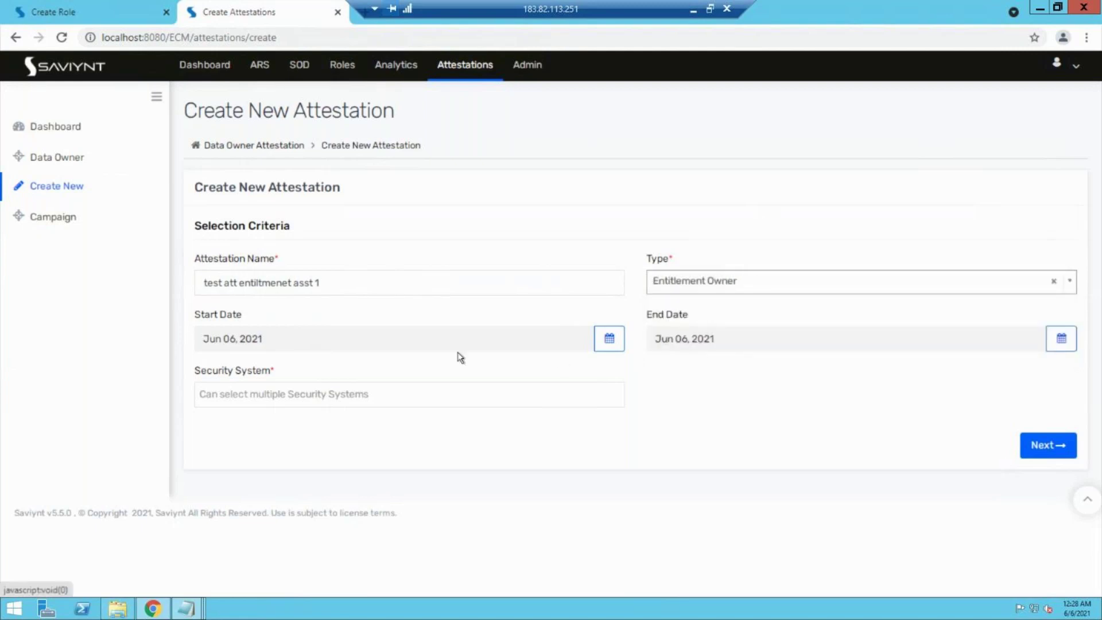
click(423, 396)
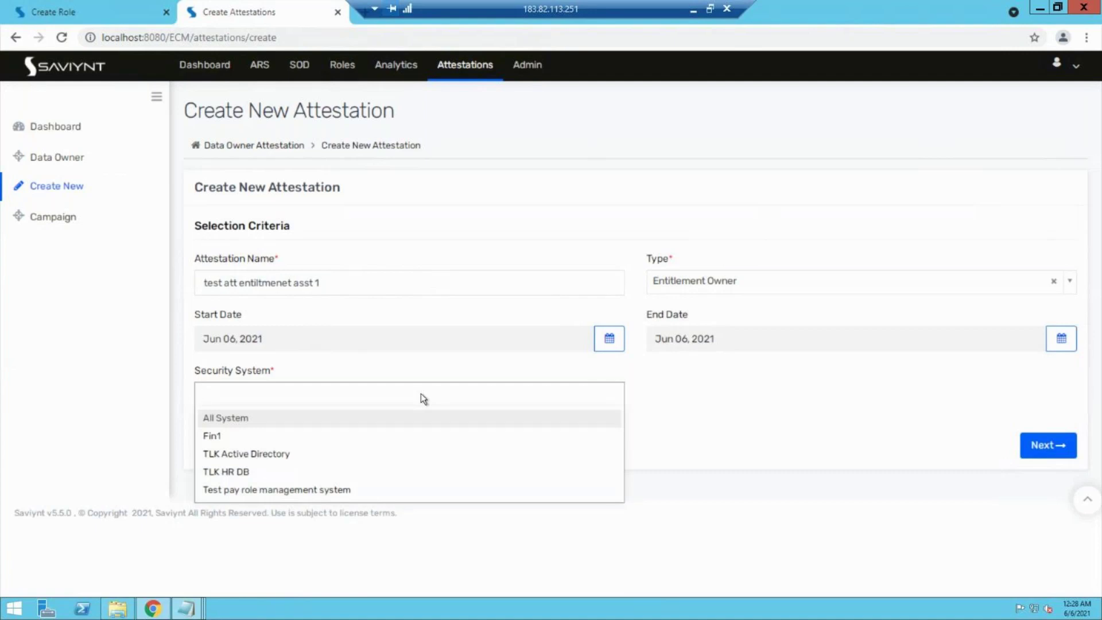
click(284, 493)
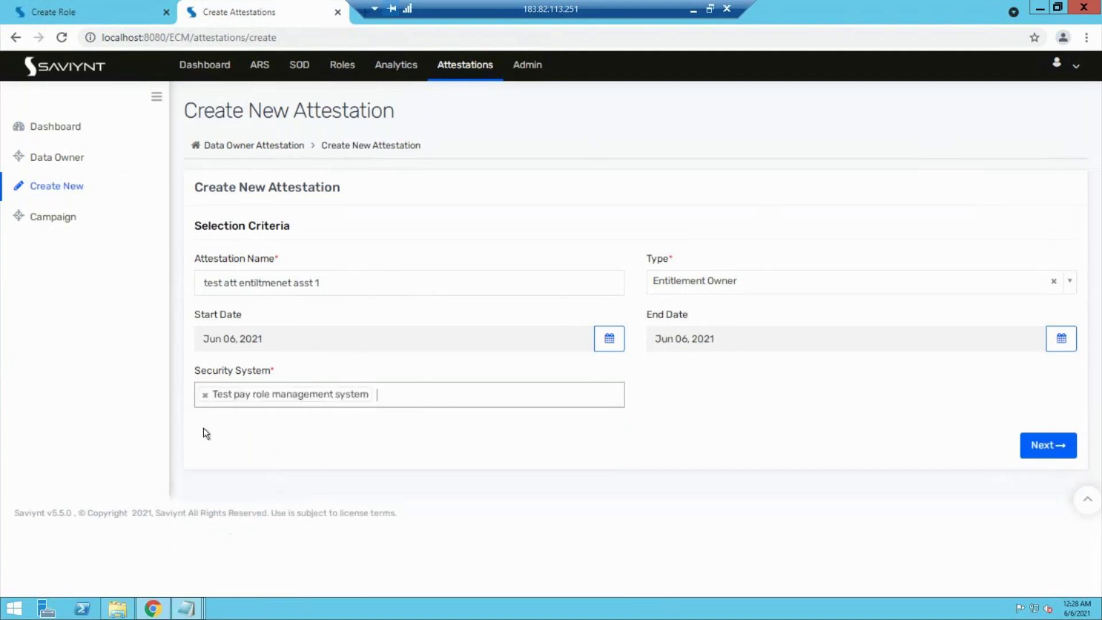
Step: Clear the end-date error by picking Jun 12, 2021 as End Date, then advance
click(1046, 443)
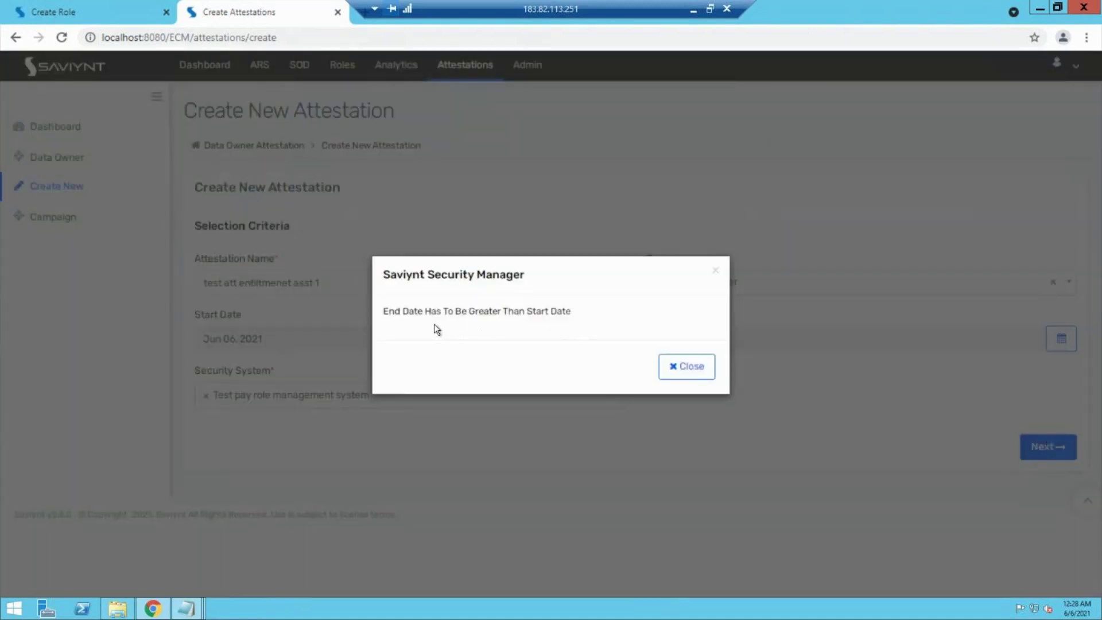
click(682, 367)
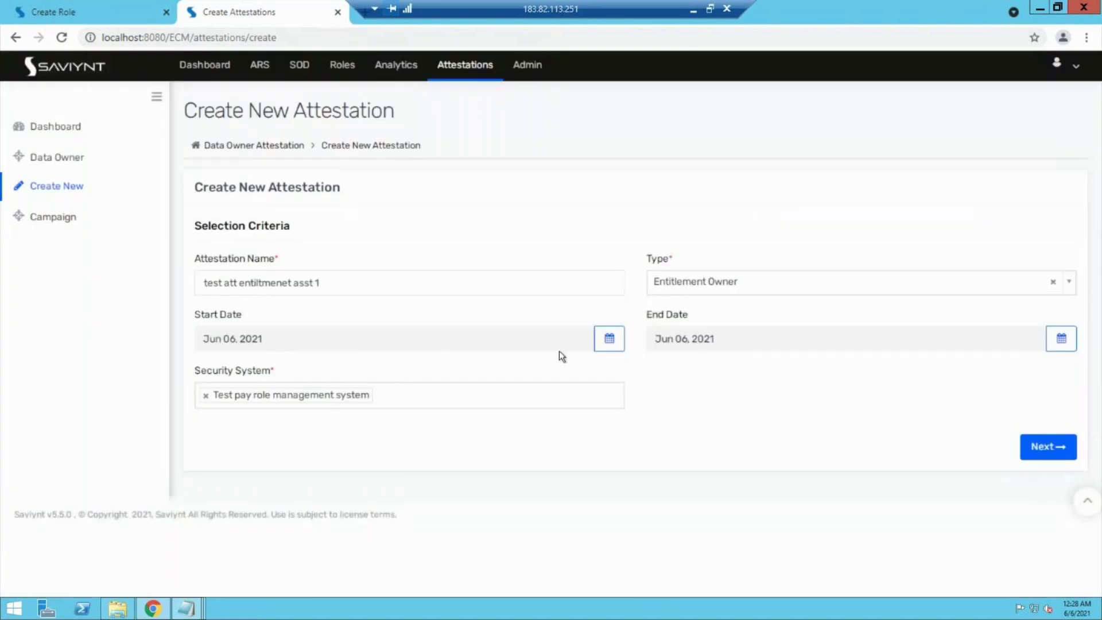
click(605, 350)
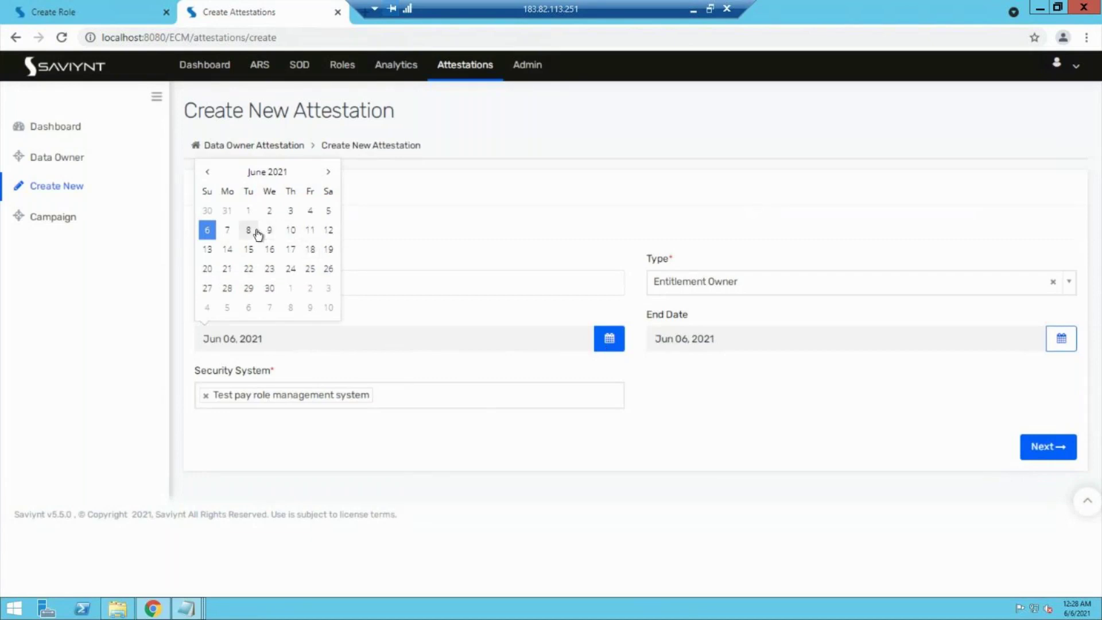
click(357, 431)
click(1064, 344)
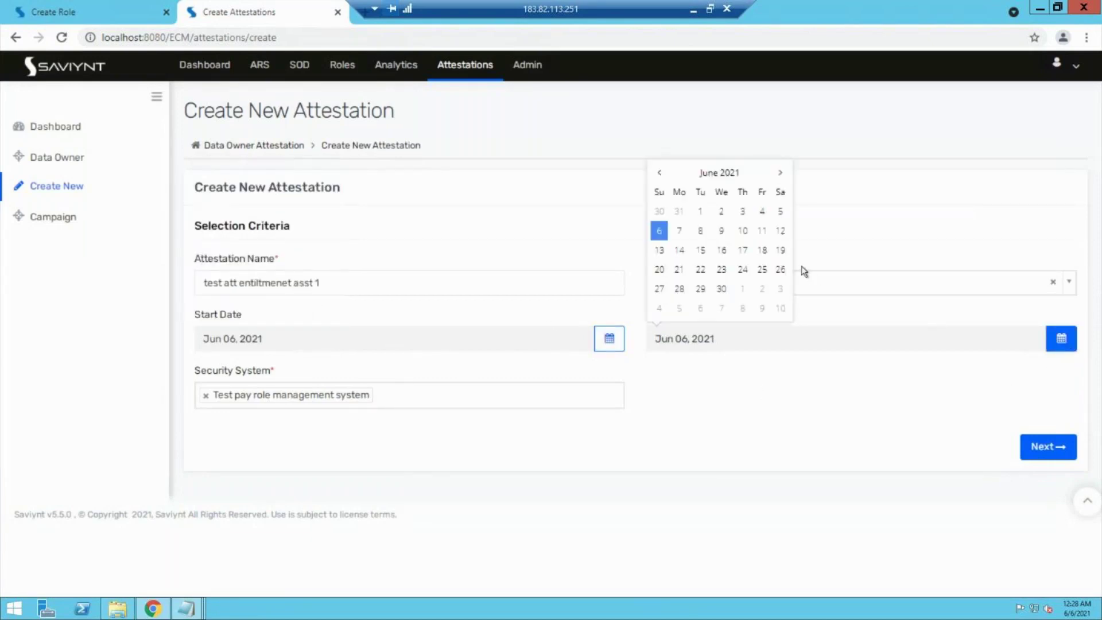
click(780, 230)
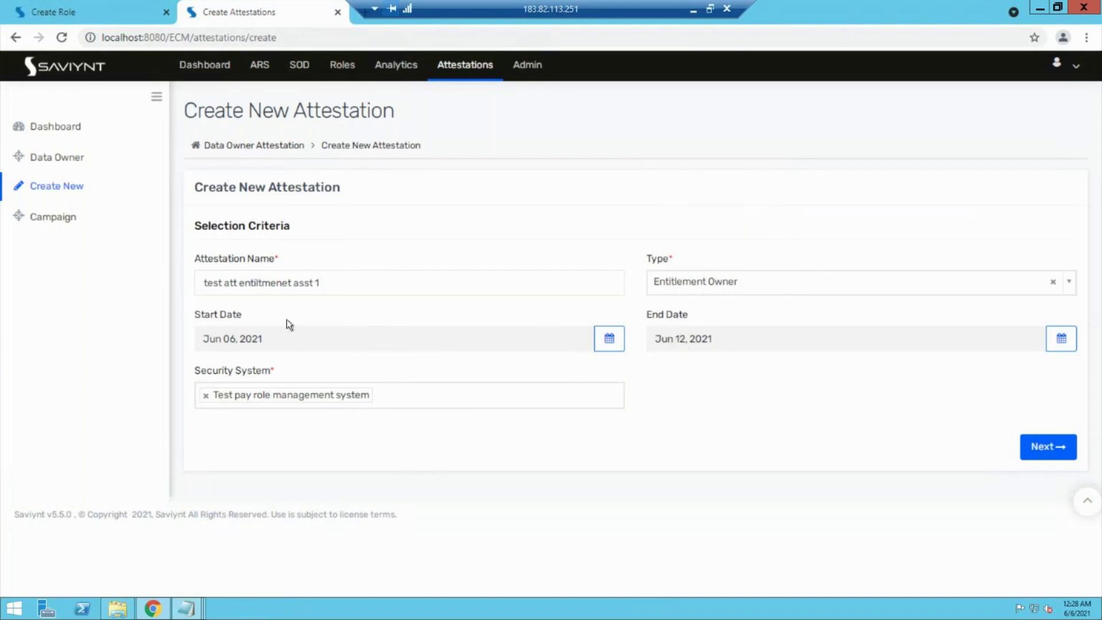
click(1059, 459)
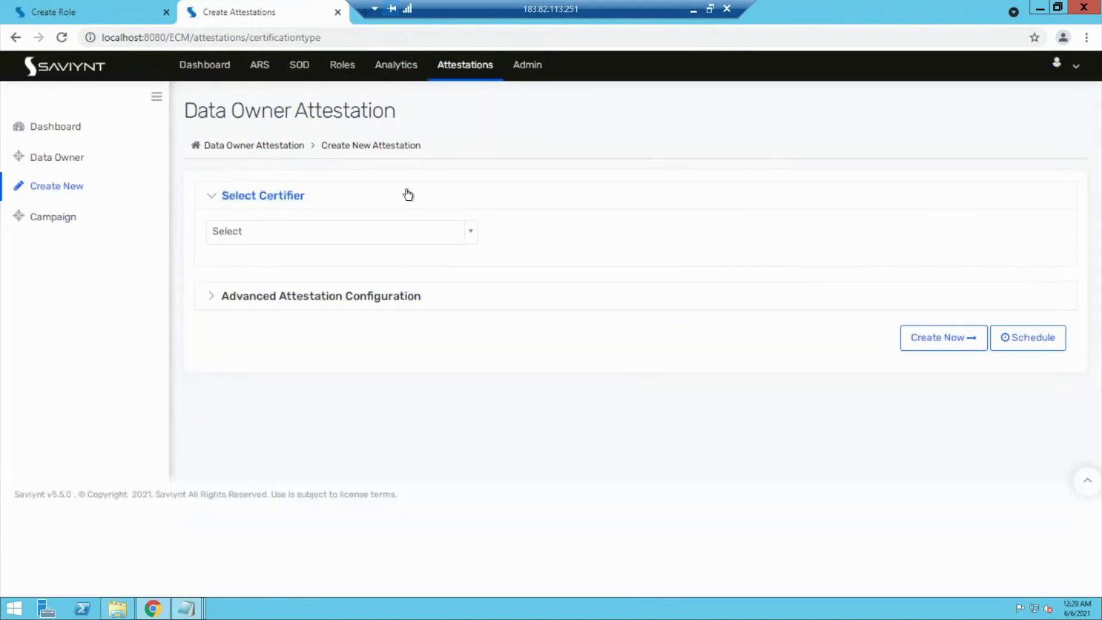
Step: Choose Select All Certifier as the certifier and switch to the role-creation tab
click(361, 233)
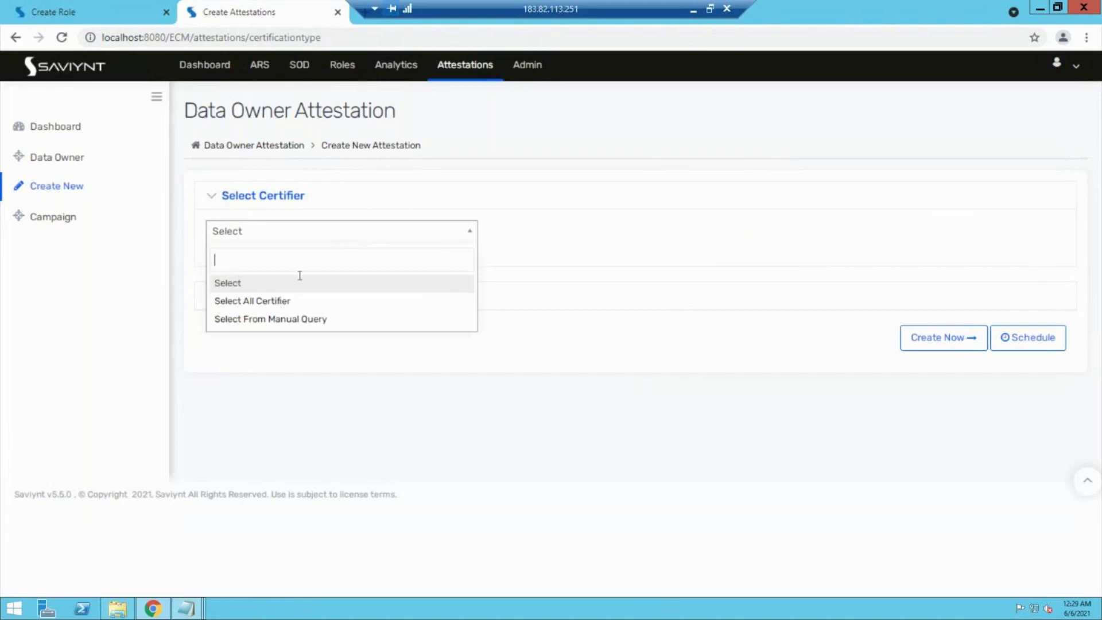
click(257, 302)
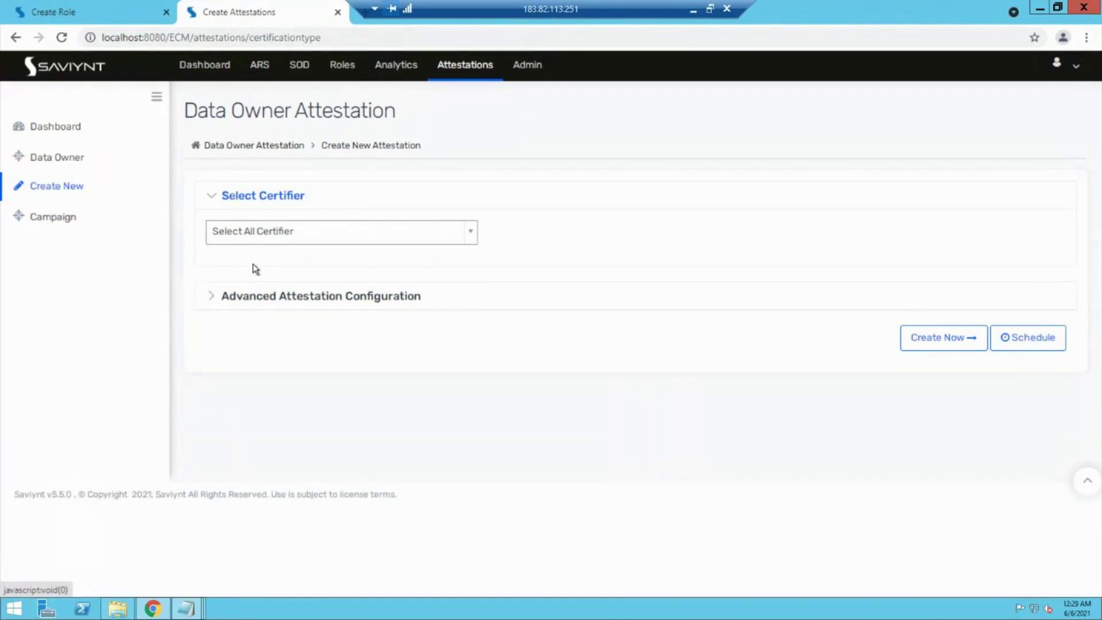
key(ctrl+shift+Tab)
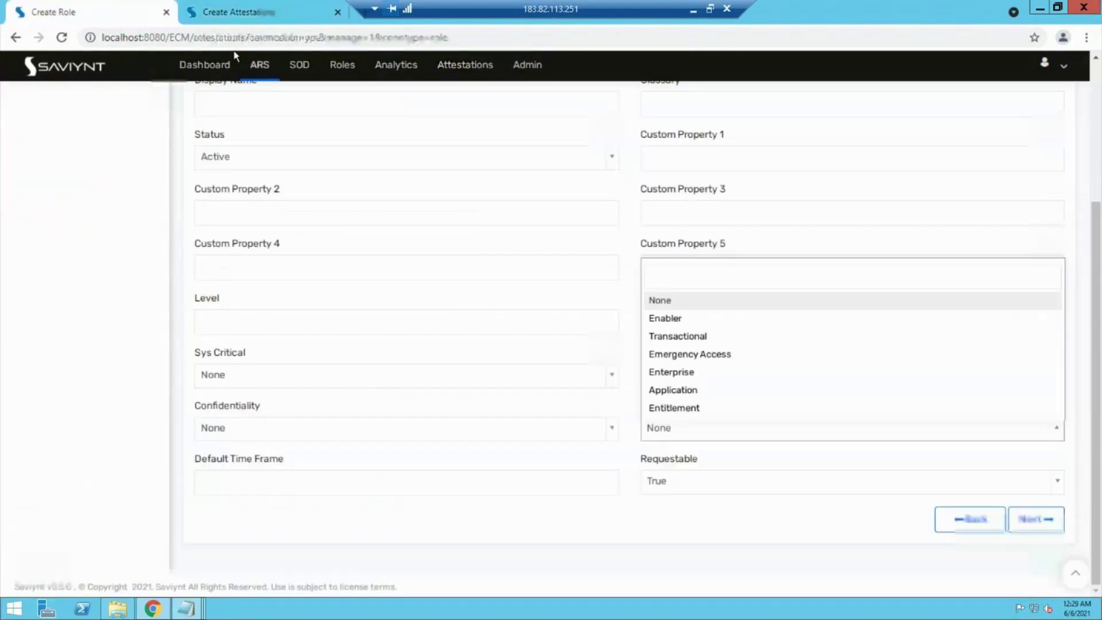
Step: View the seven entitlements under Admin > Identity Repository > Entitlements, then return to the attestation
click(535, 66)
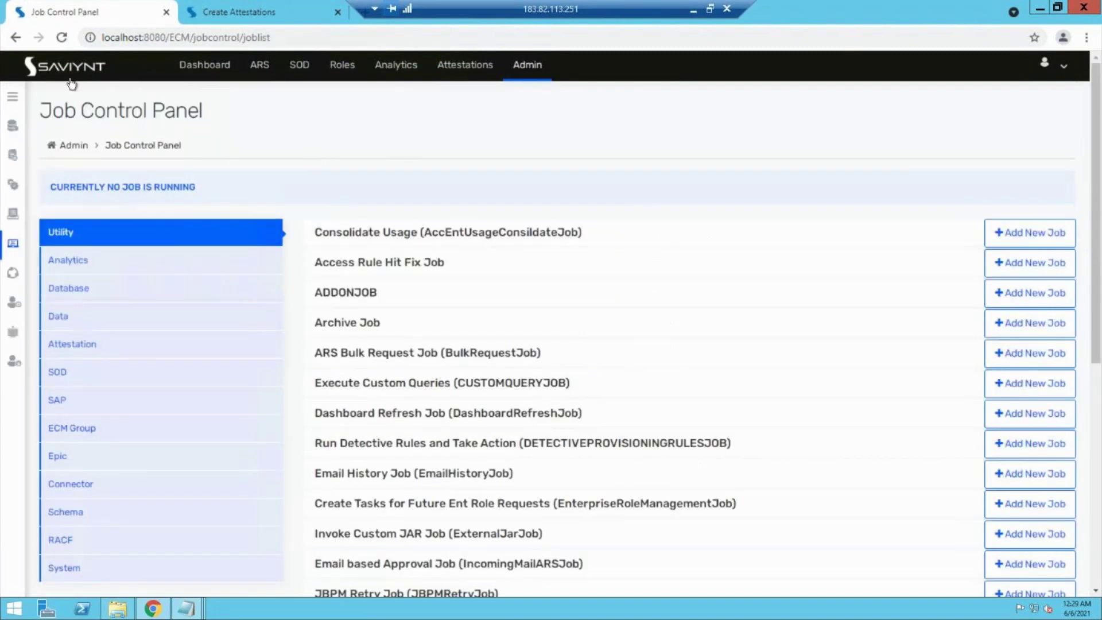
click(12, 96)
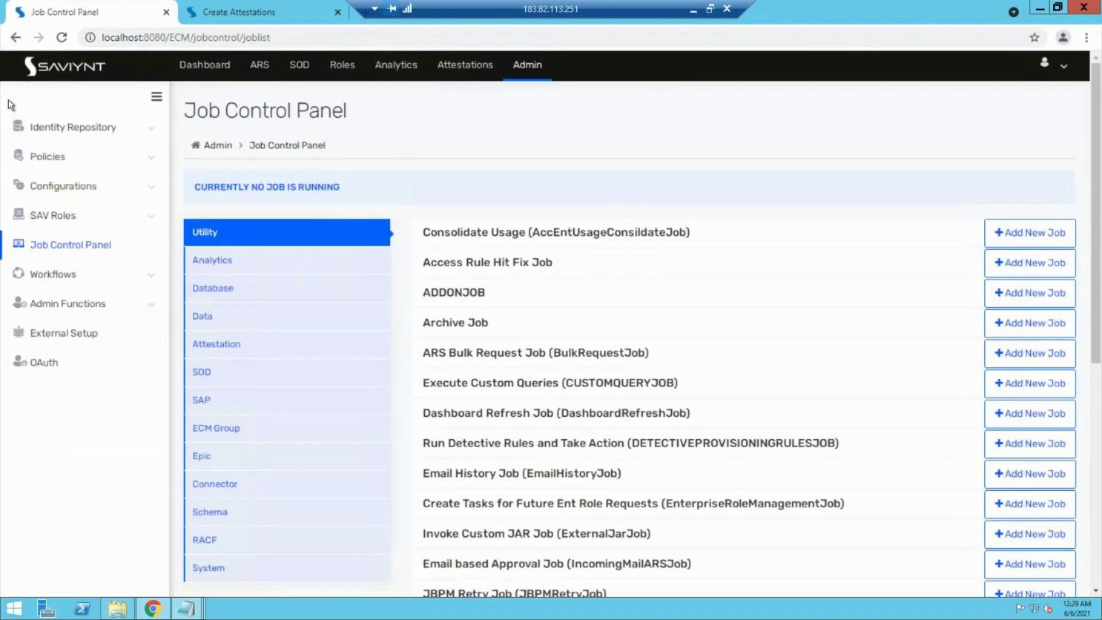
click(79, 132)
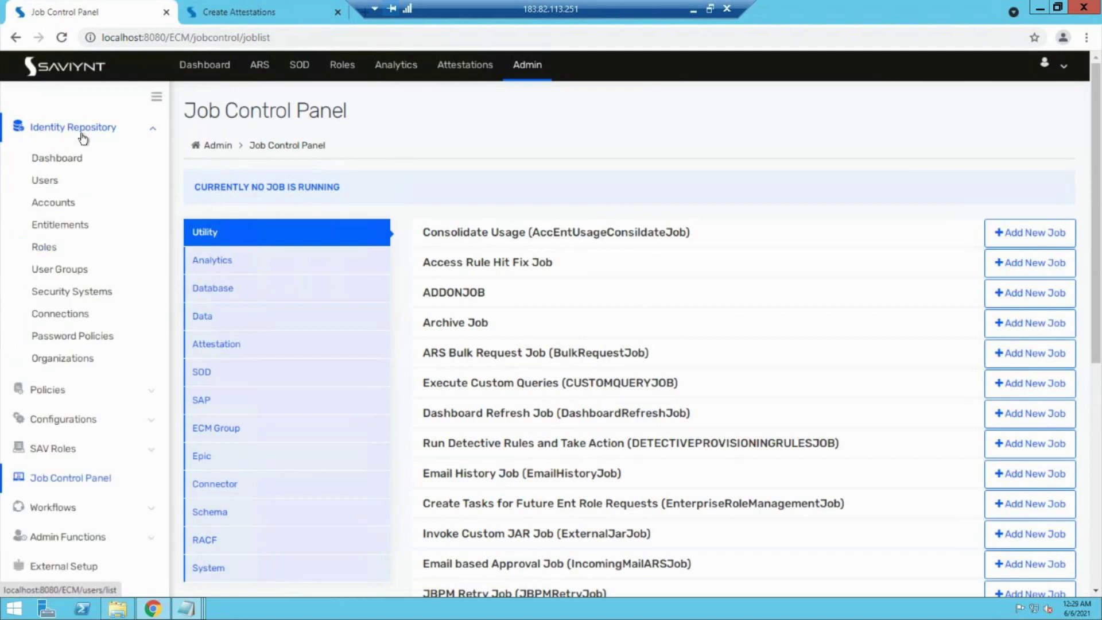
click(51, 227)
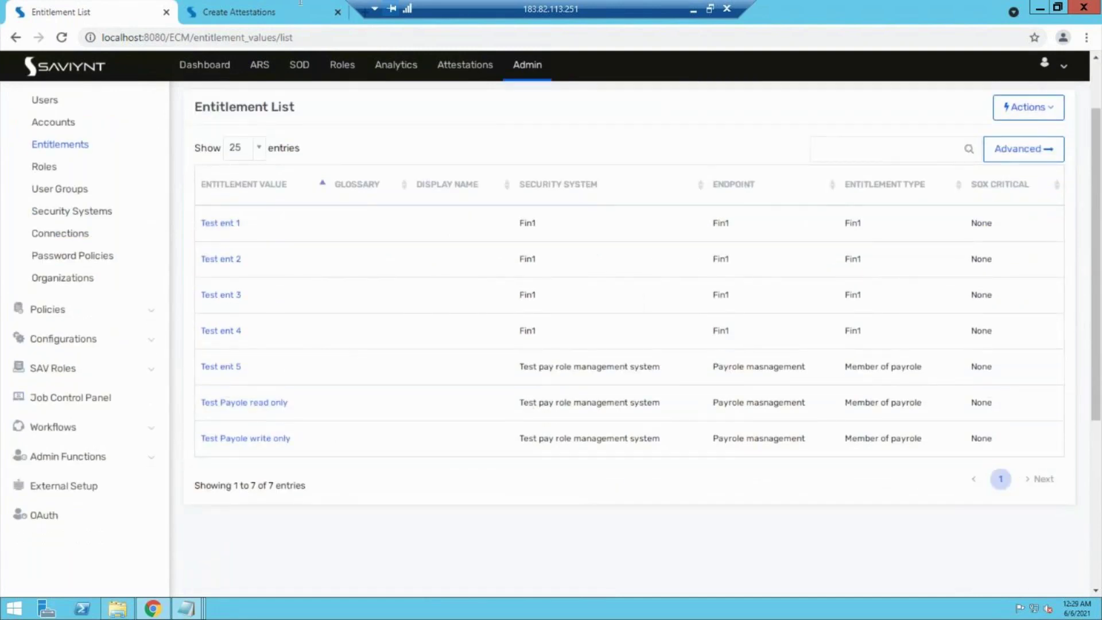
click(261, 7)
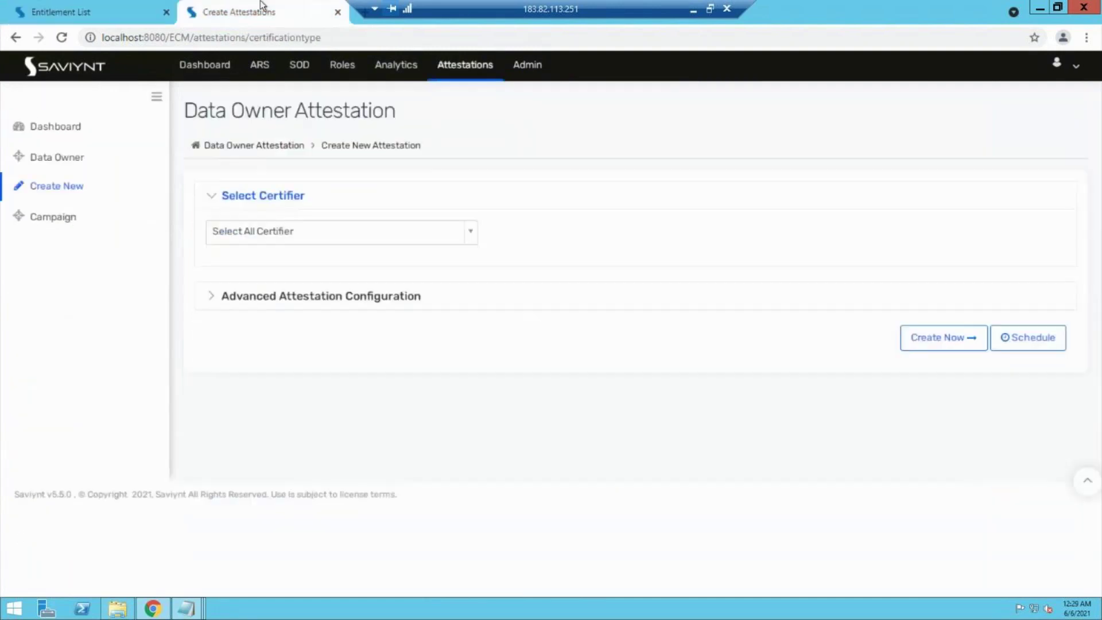
Step: Try the manual-query certifier option, revert to Select All Certifier, and expand Advanced Attestation Configuration
click(256, 236)
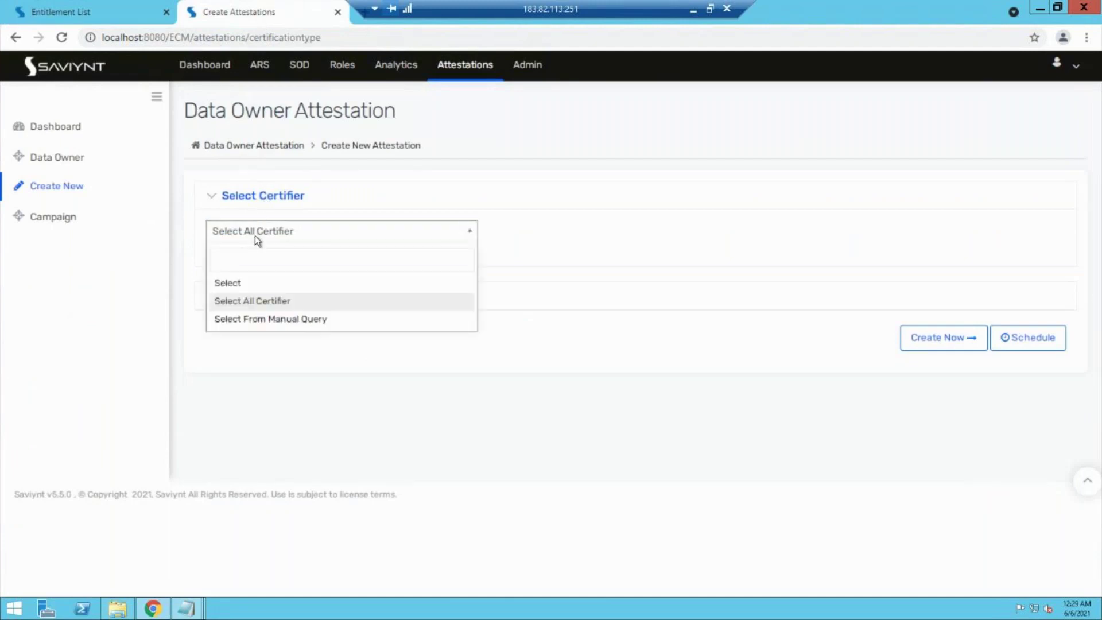
click(260, 318)
click(251, 293)
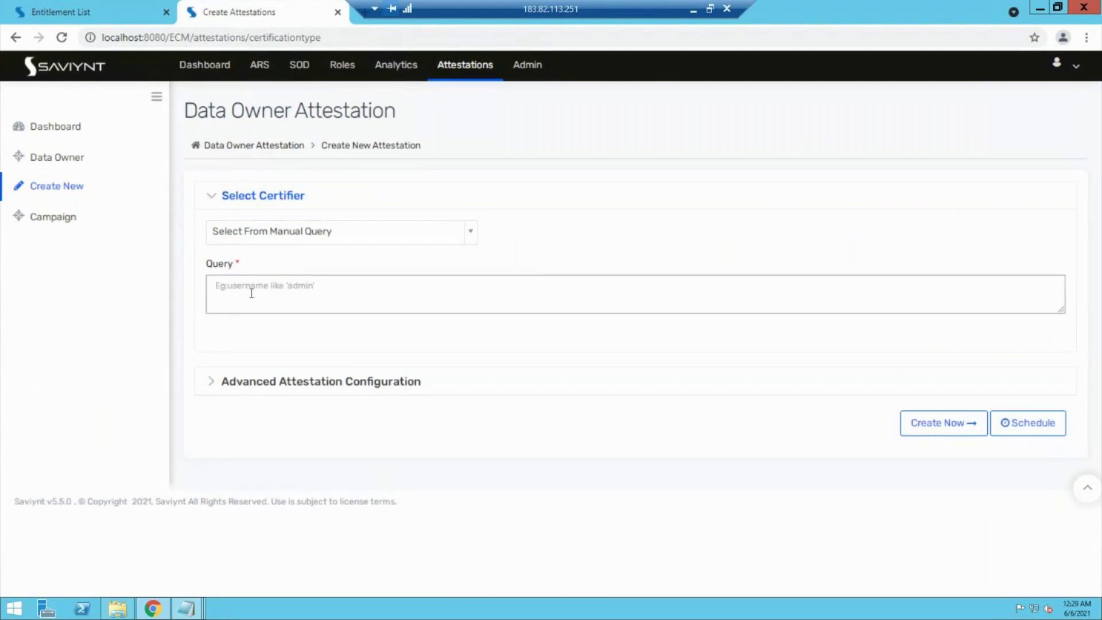
click(342, 236)
click(279, 300)
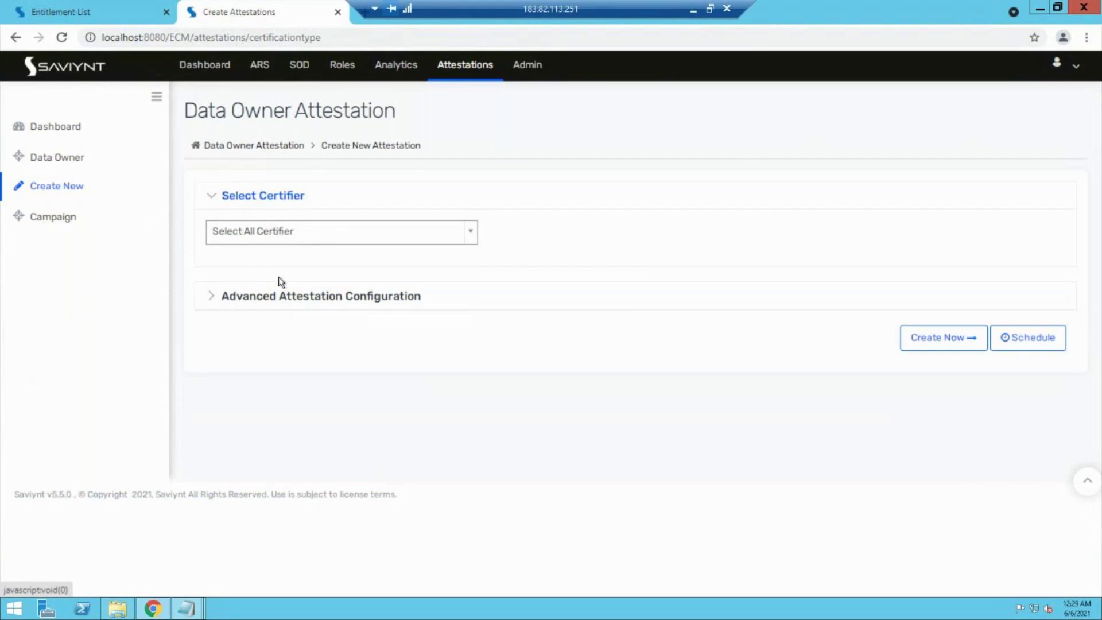
click(221, 304)
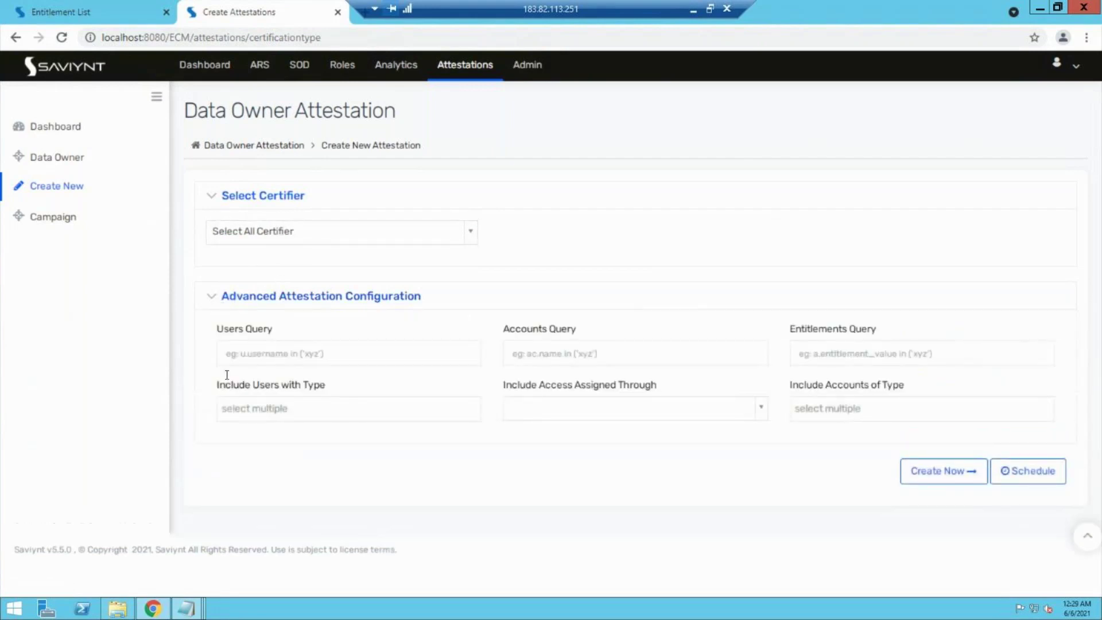
Step: Inspect the Users, Accounts and Entitlements Query fields and user types, leaving all blank, then collapse
click(256, 350)
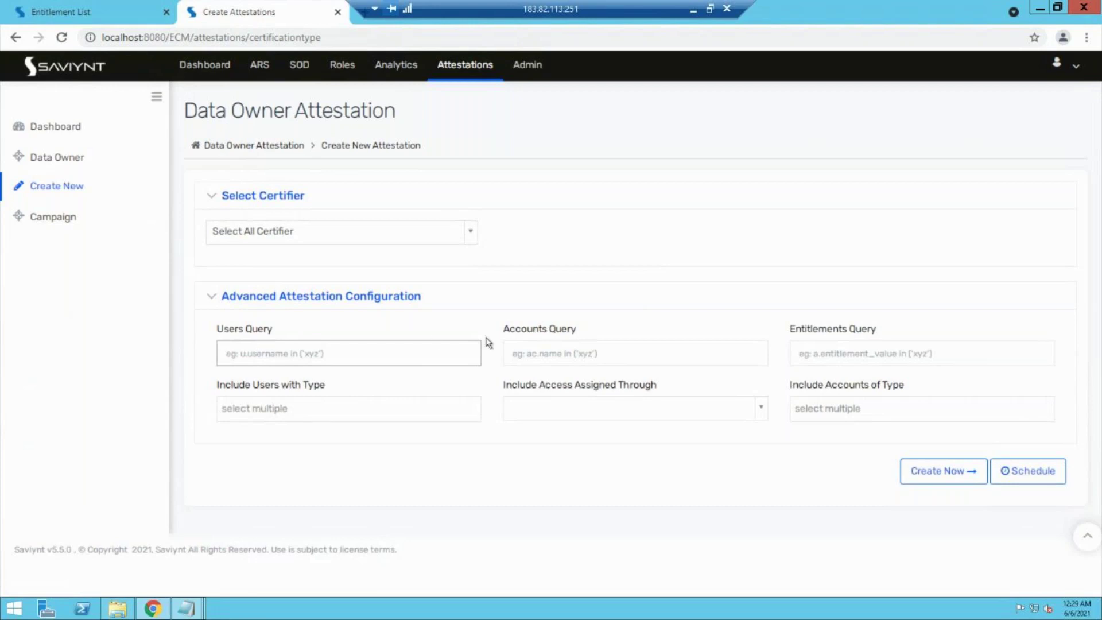
click(572, 349)
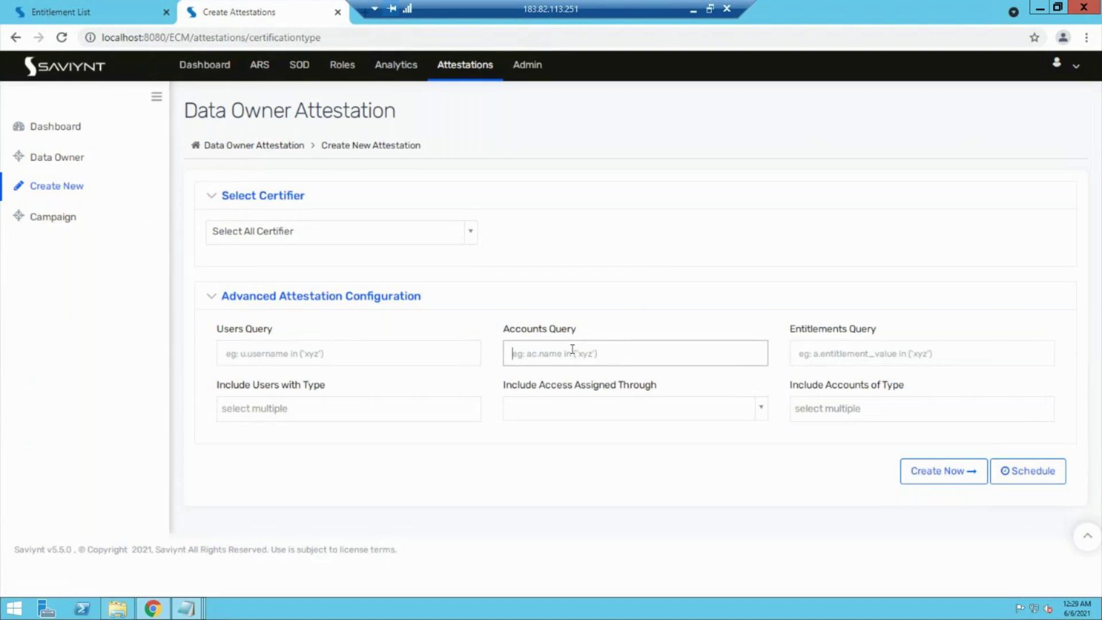
click(832, 360)
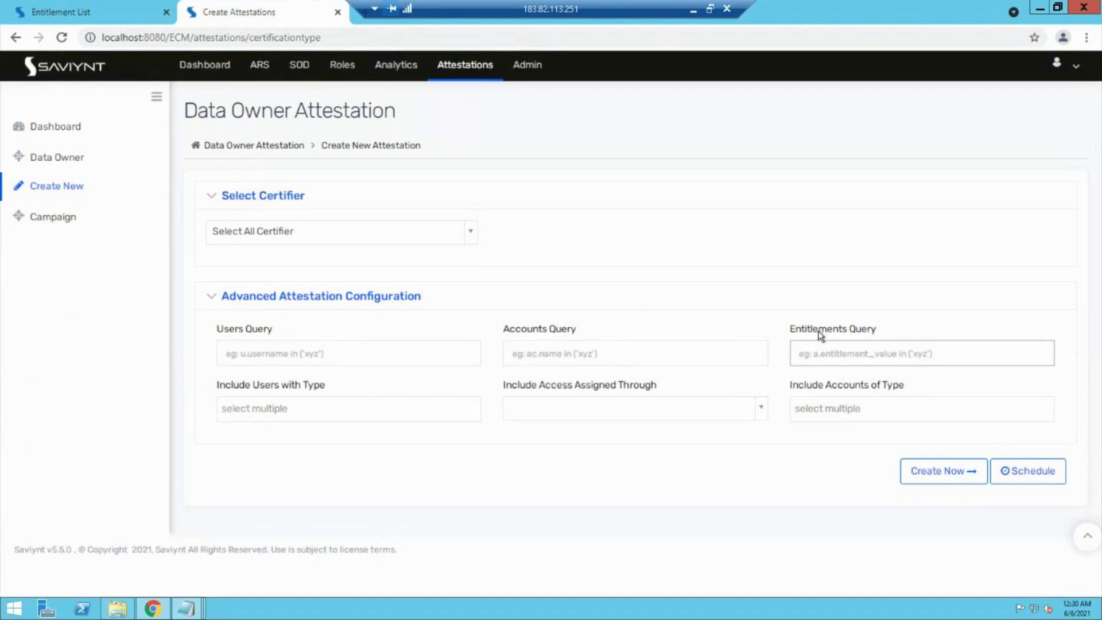
click(423, 409)
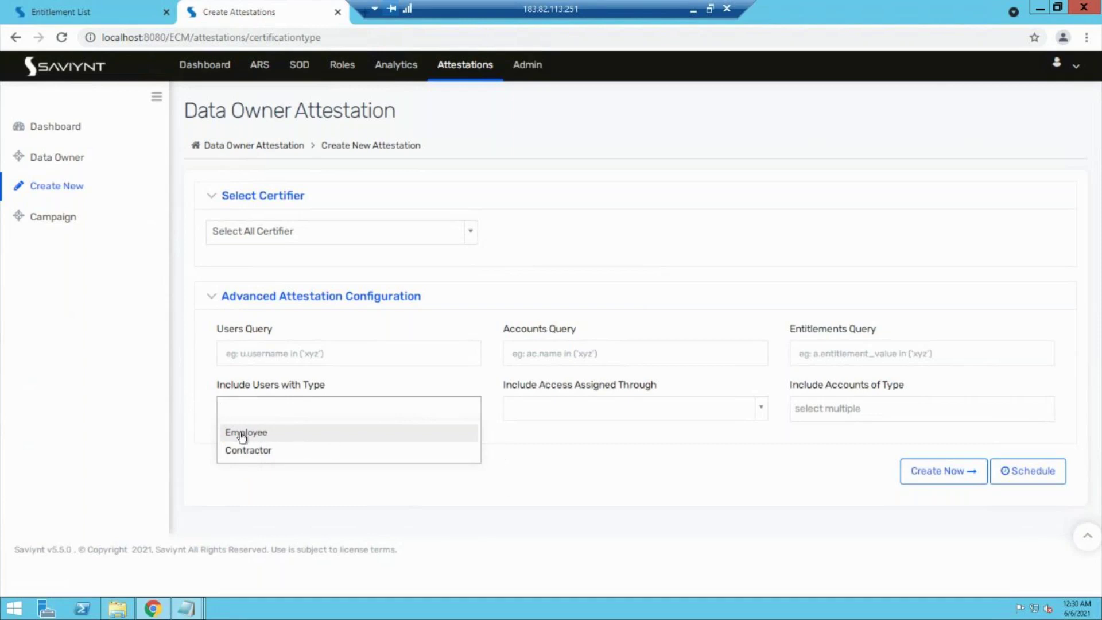
click(206, 429)
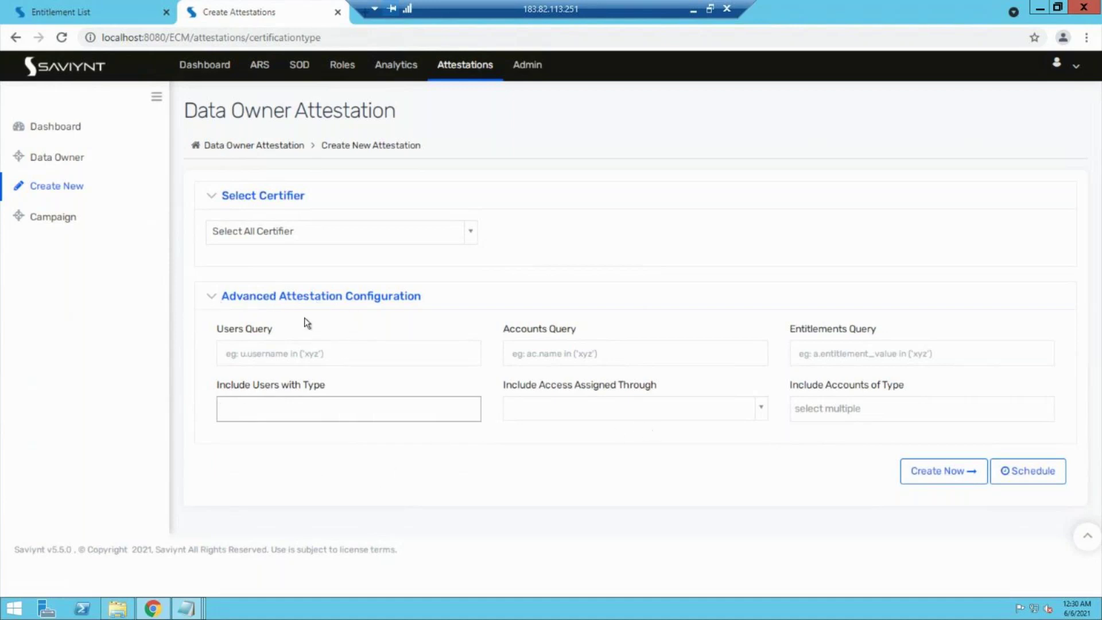
click(211, 300)
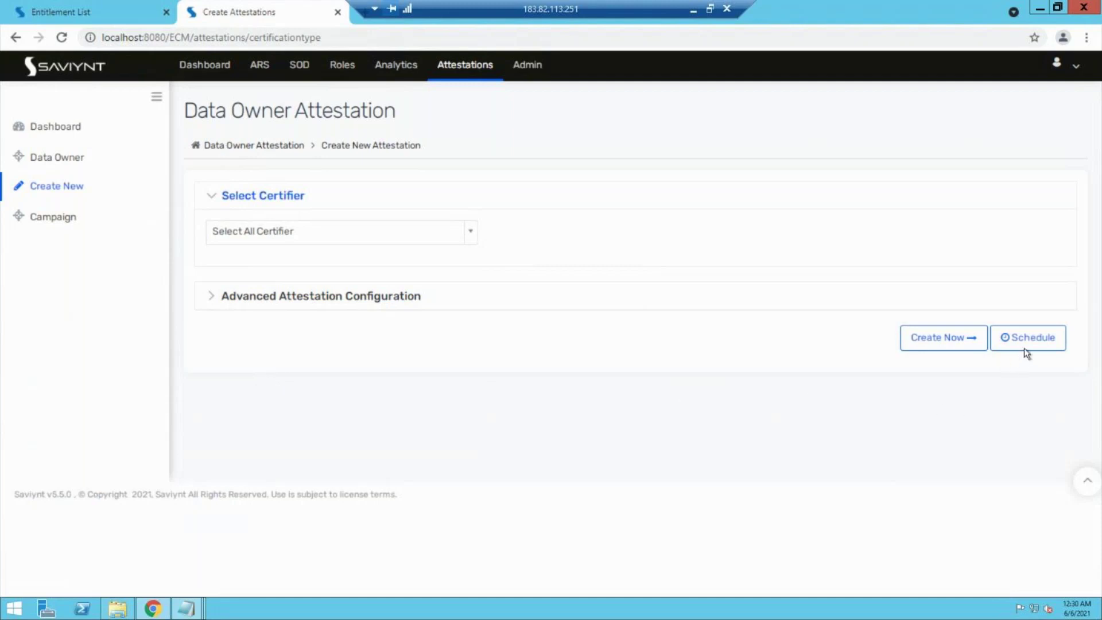
Step: Create the attestation with Create Now and confirm the Pending list shows 0 of 0
click(944, 339)
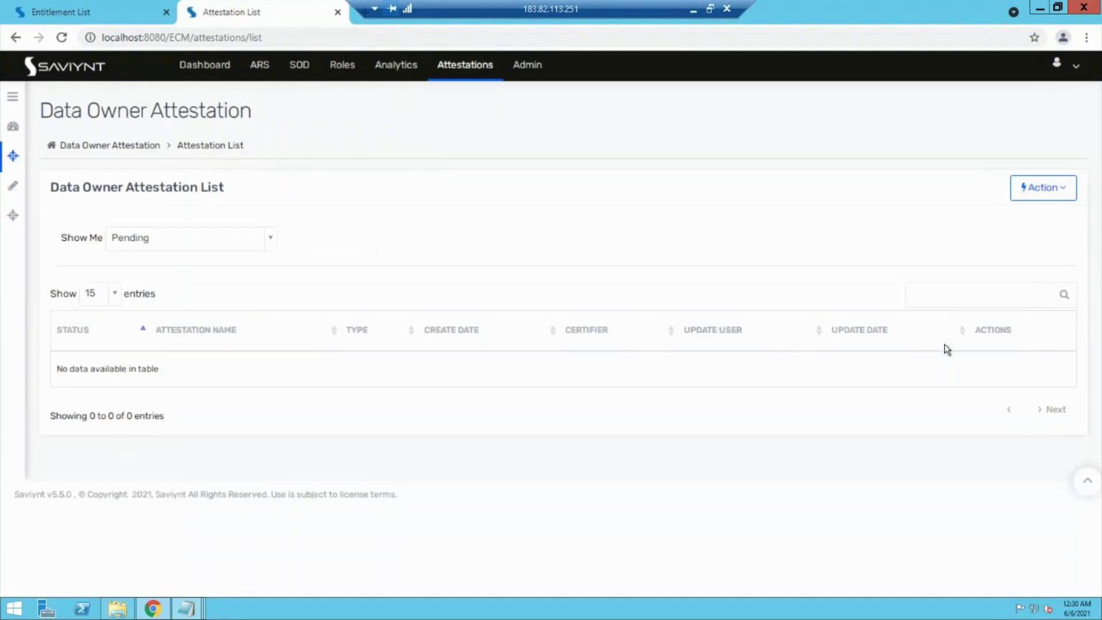
drag(58, 368, 155, 368)
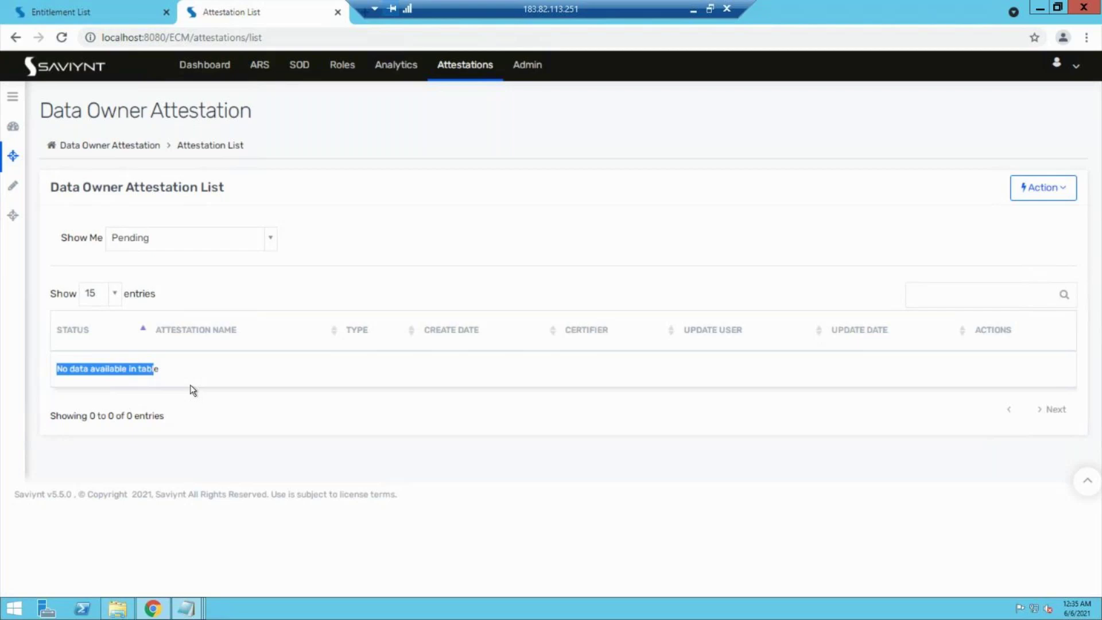
Step: Open a fresh Create New Attestation form, then show the Security System List in the other tab
click(474, 65)
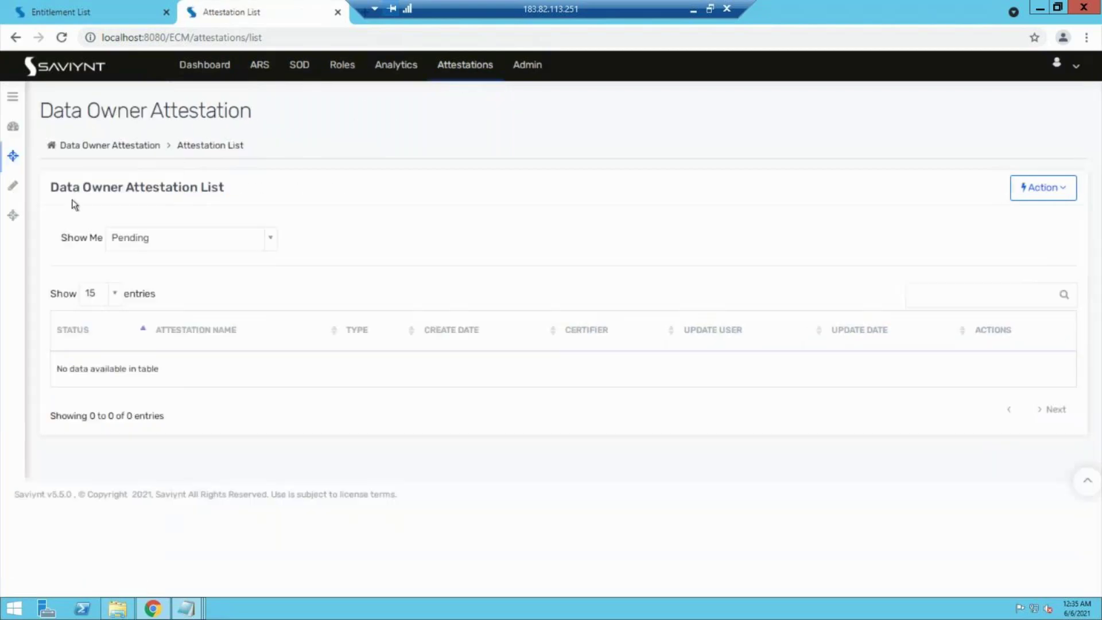
click(6, 189)
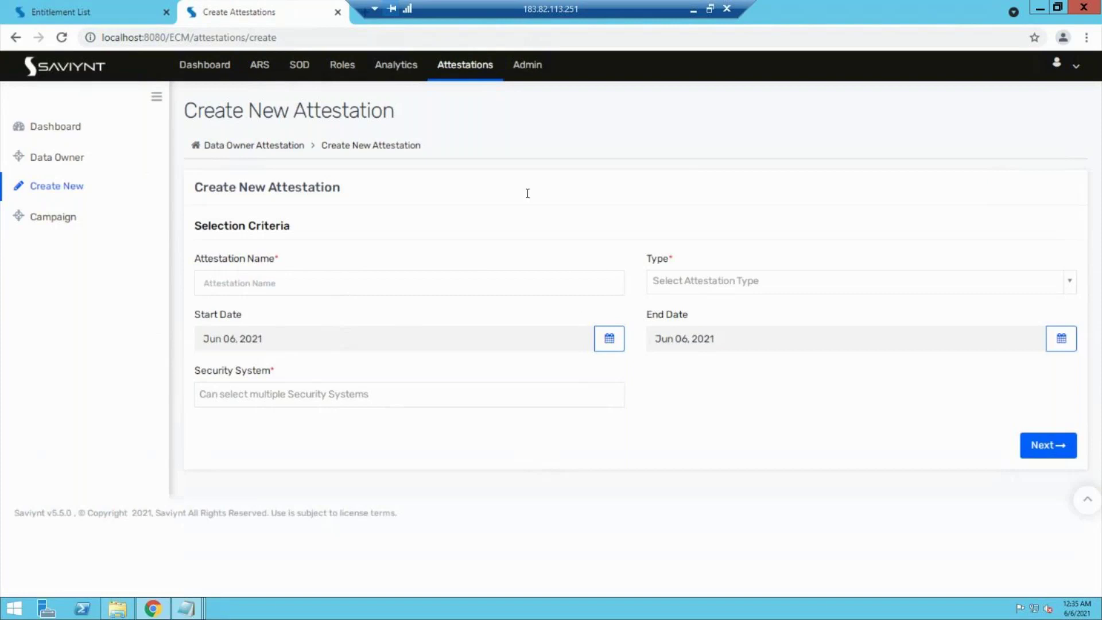
click(23, 7)
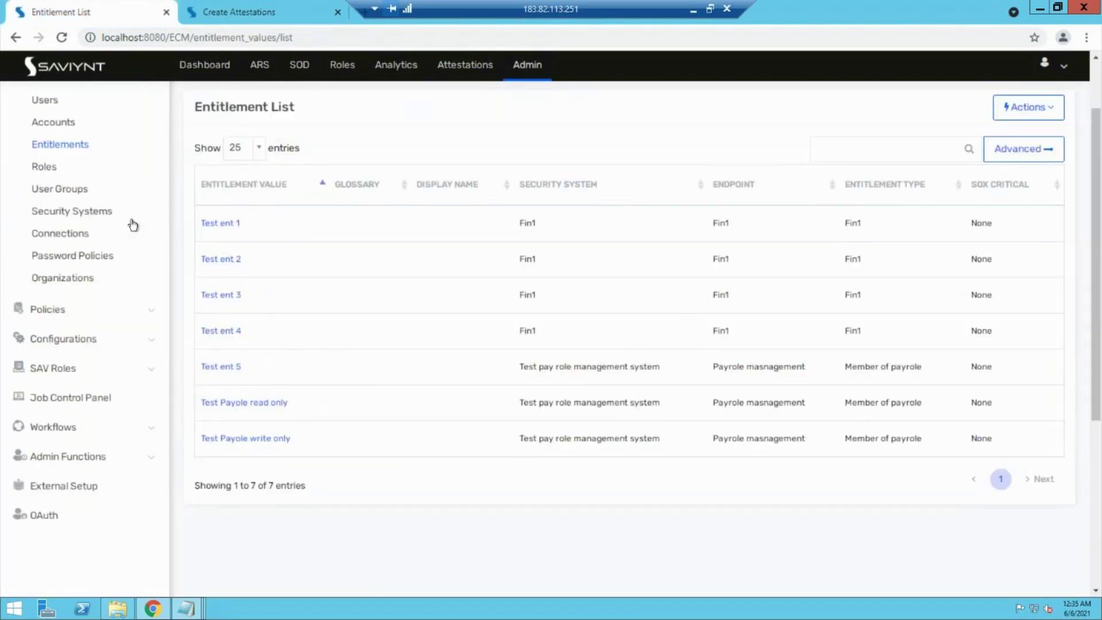
click(61, 212)
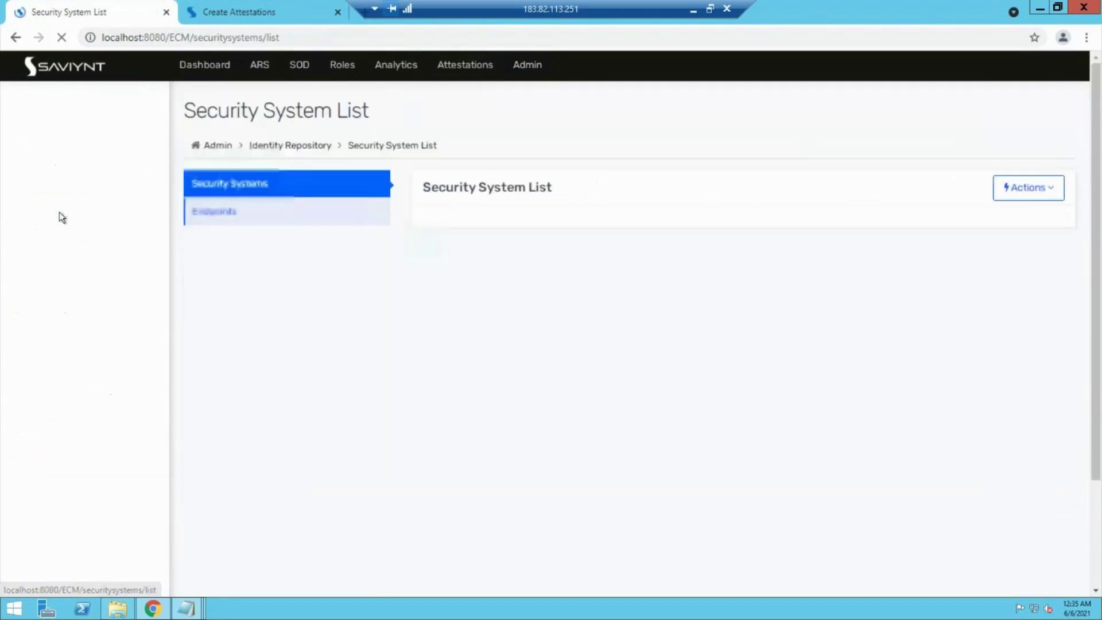
Step: Navigate to the entitlement types of the Fin1 endpoint under the Fin1 security system
click(437, 303)
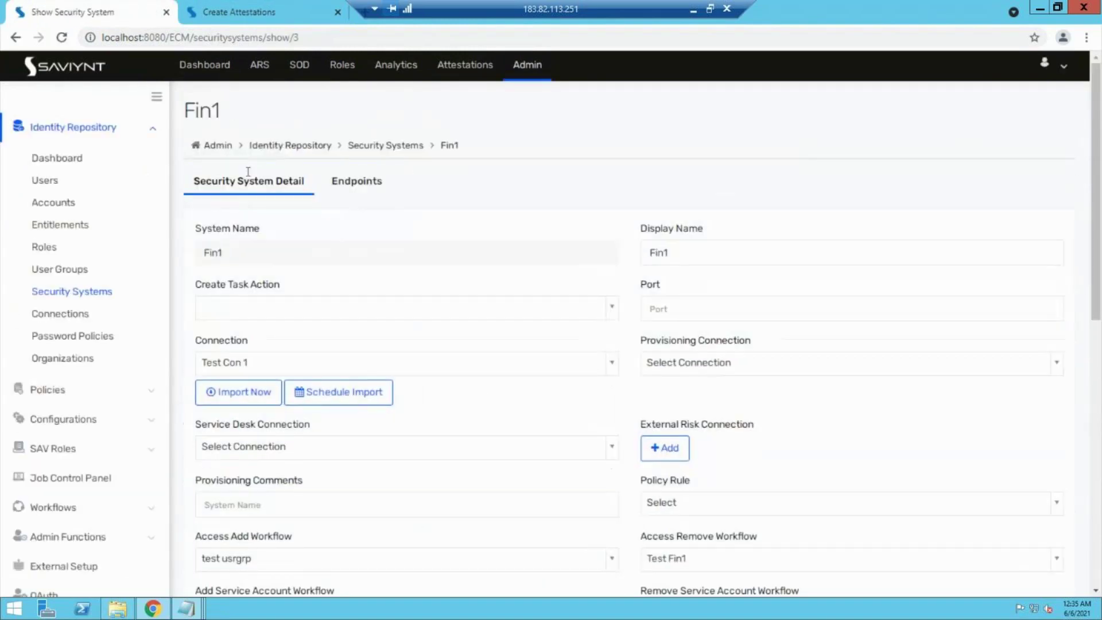
click(354, 187)
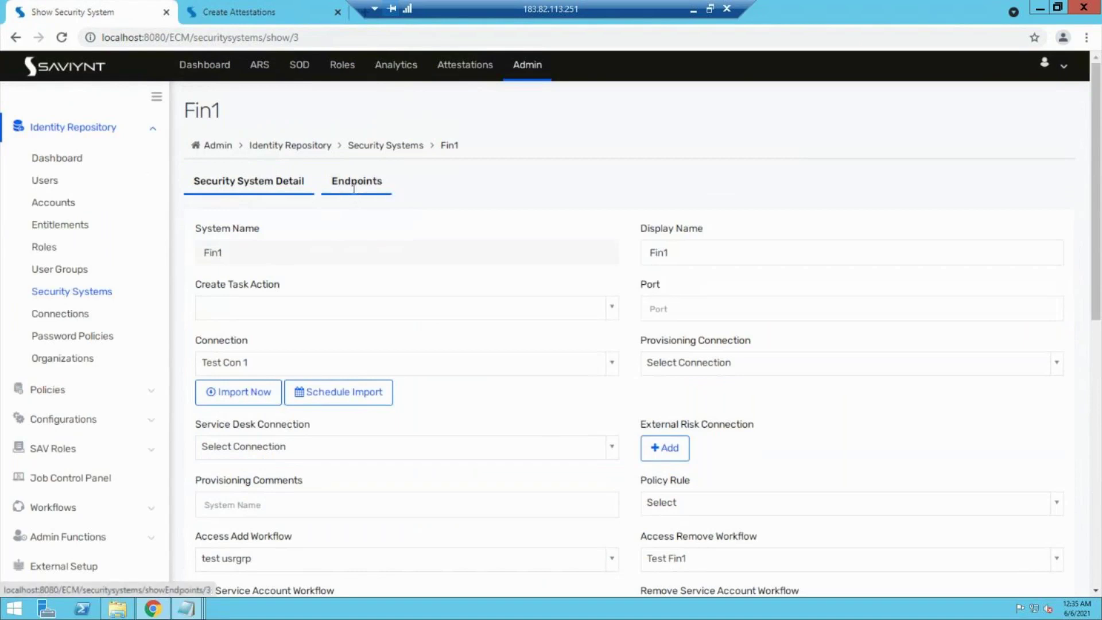
click(210, 344)
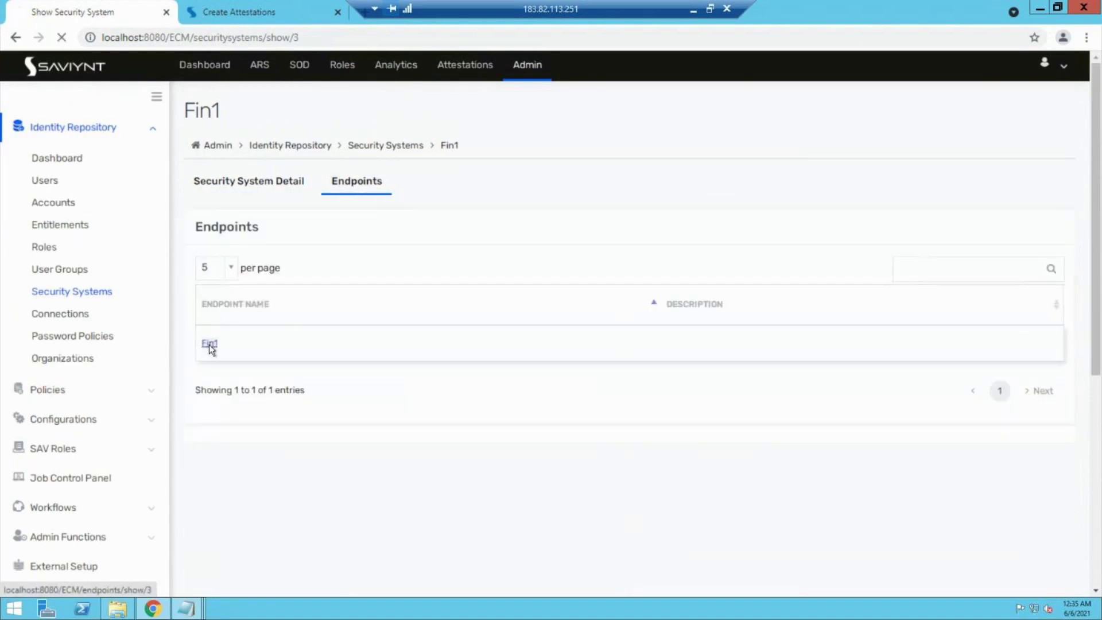
click(474, 181)
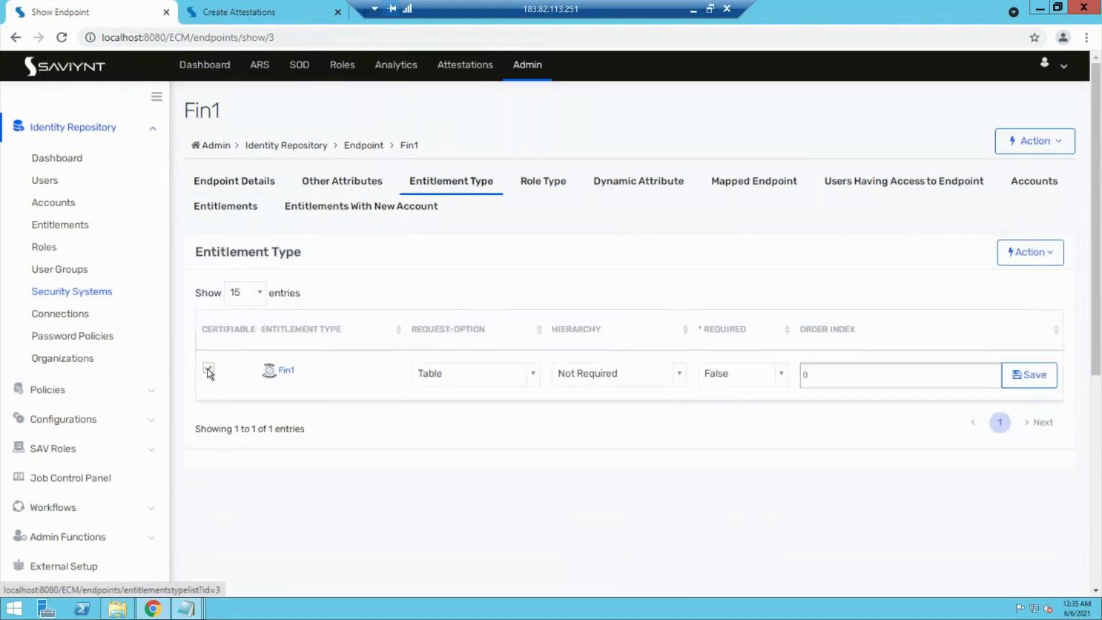
Step: Toggle the Fin1 entitlement type's Certifiable checkbox so it ends checked and saved
click(209, 370)
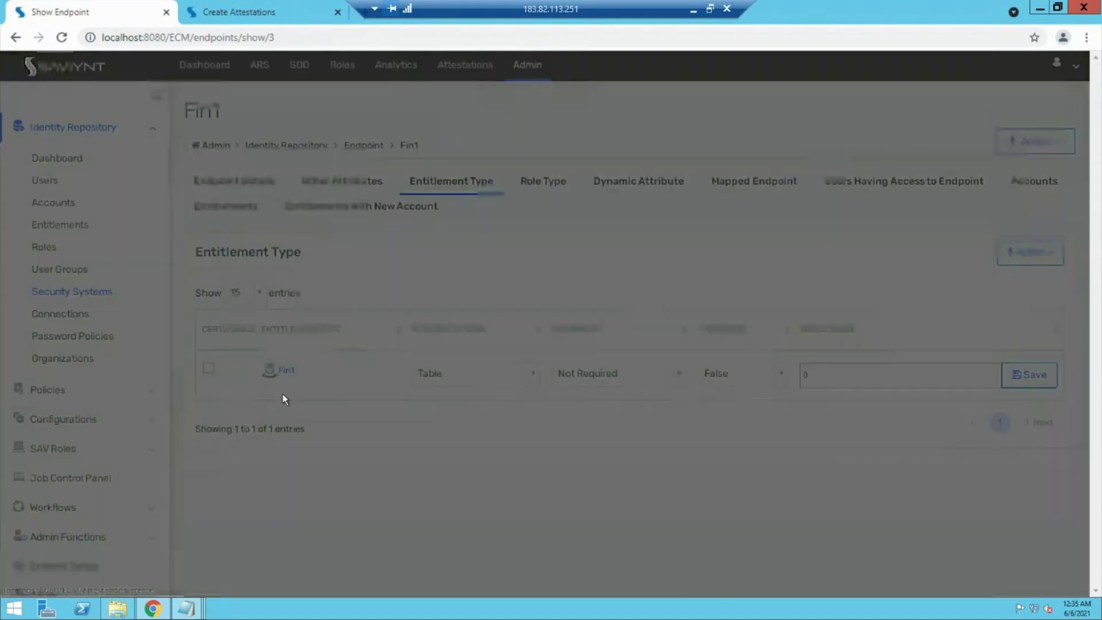
click(684, 366)
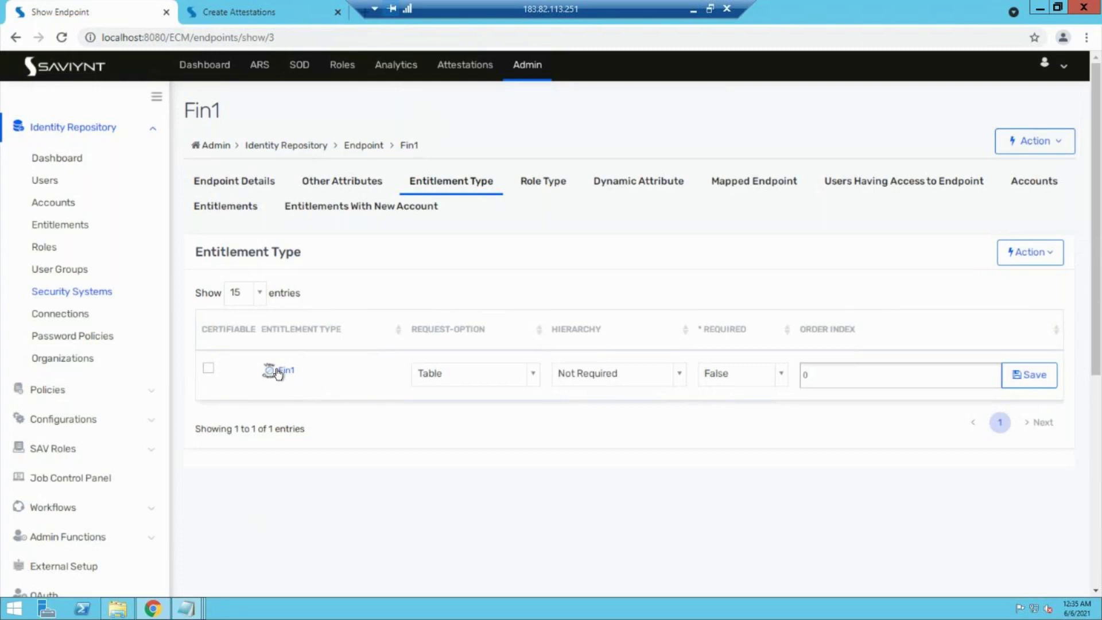
click(205, 371)
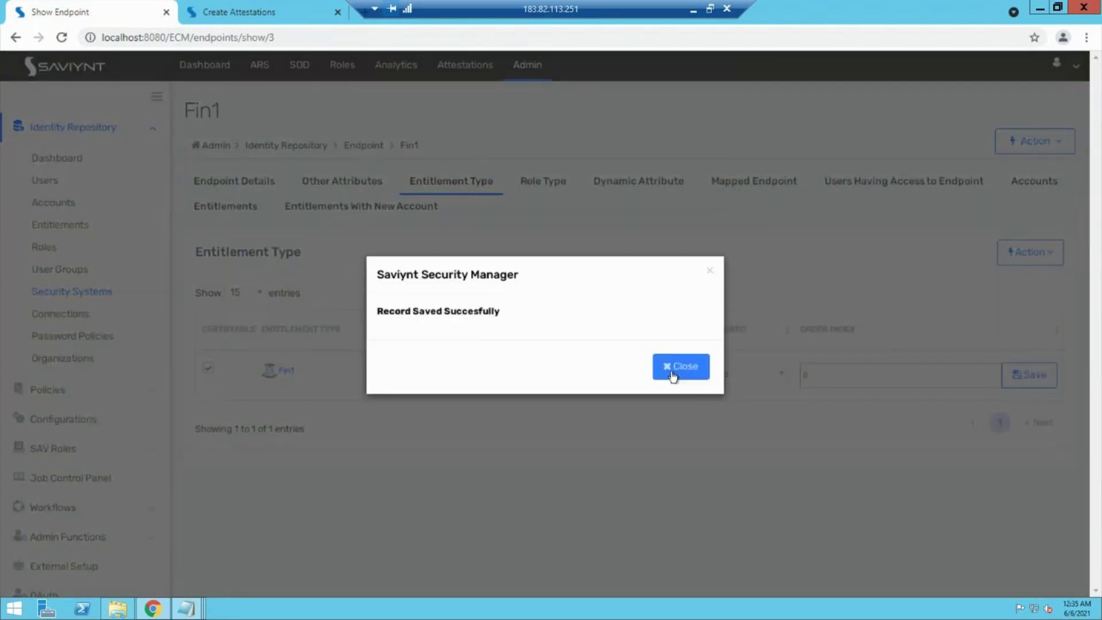
click(673, 370)
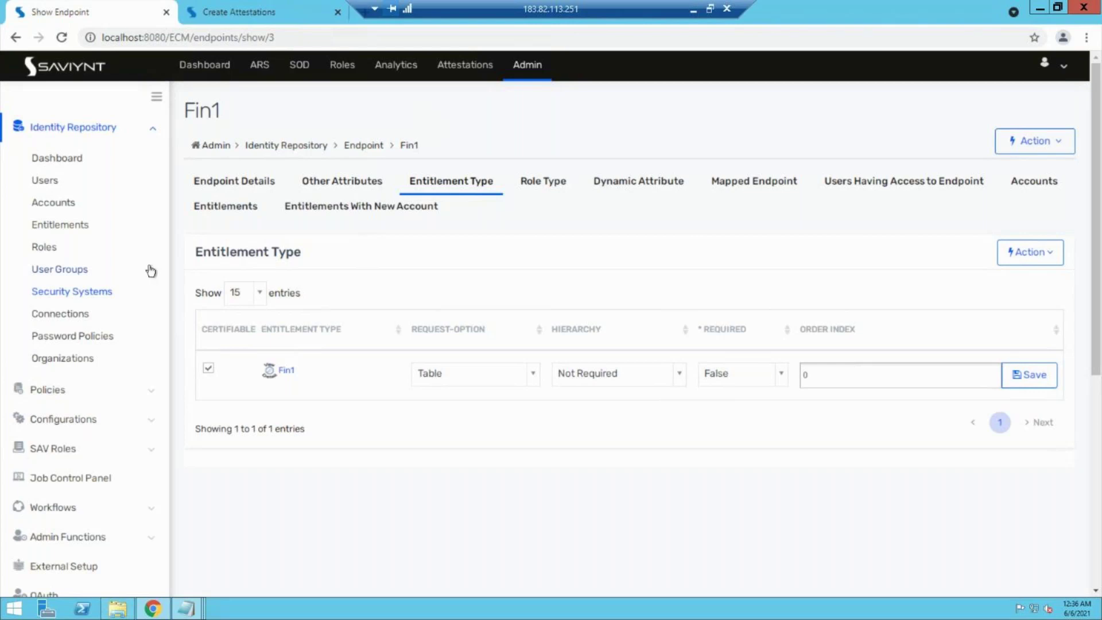
click(538, 65)
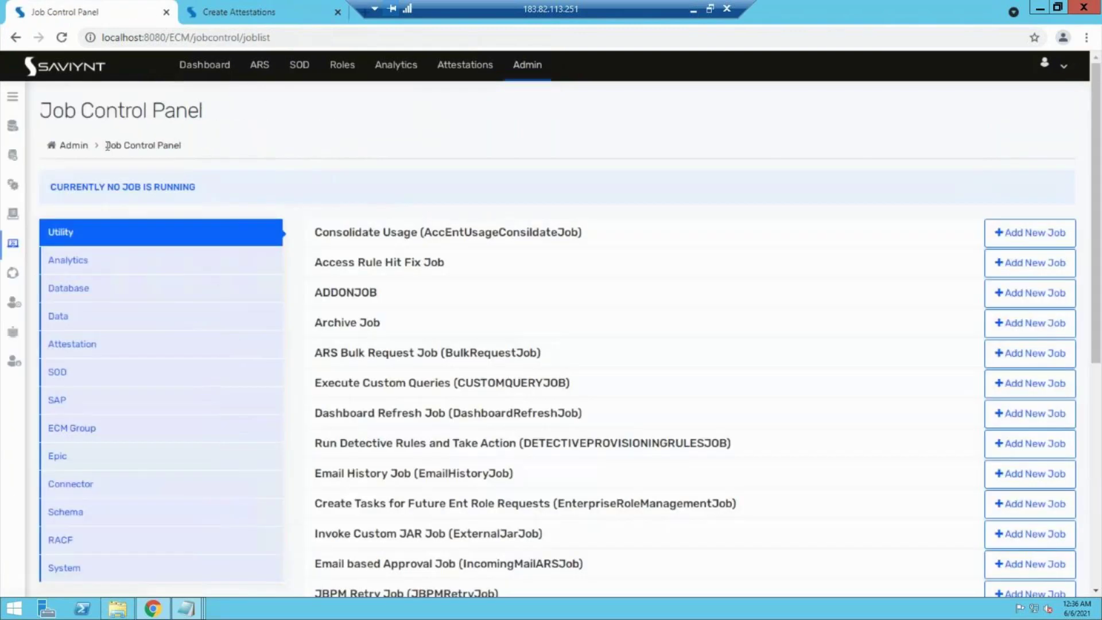
mouse_move(72, 174)
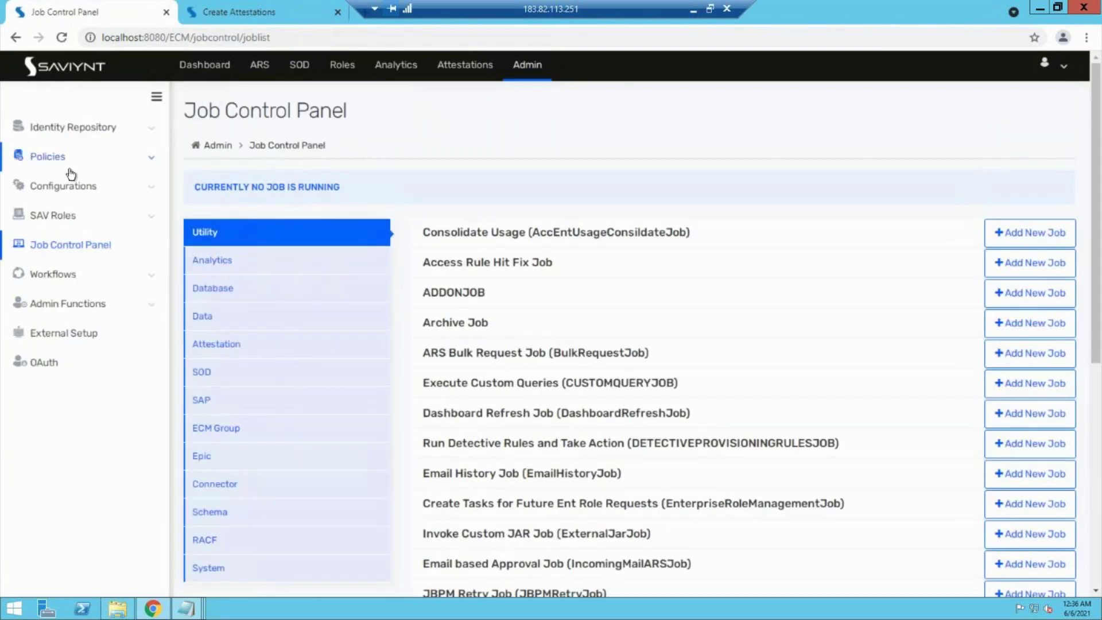
click(98, 151)
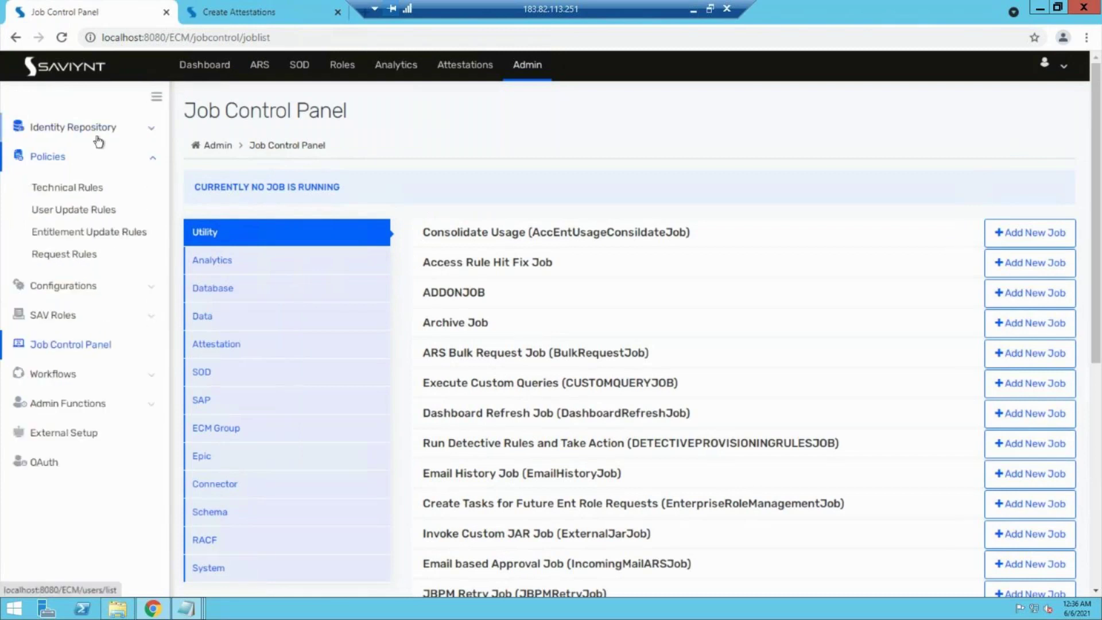
click(86, 297)
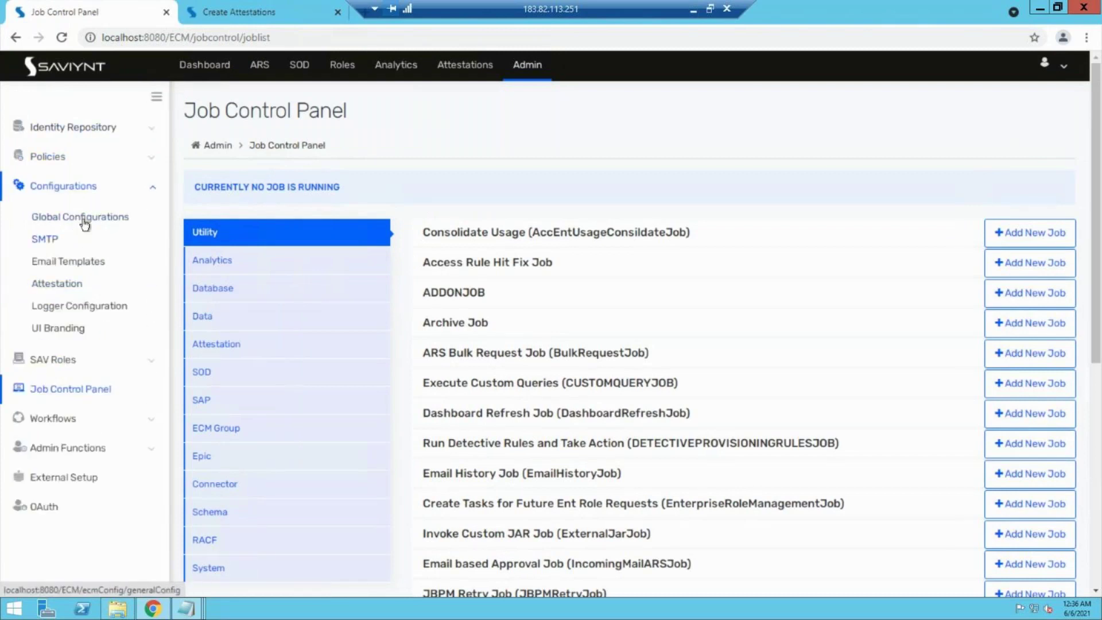
click(82, 218)
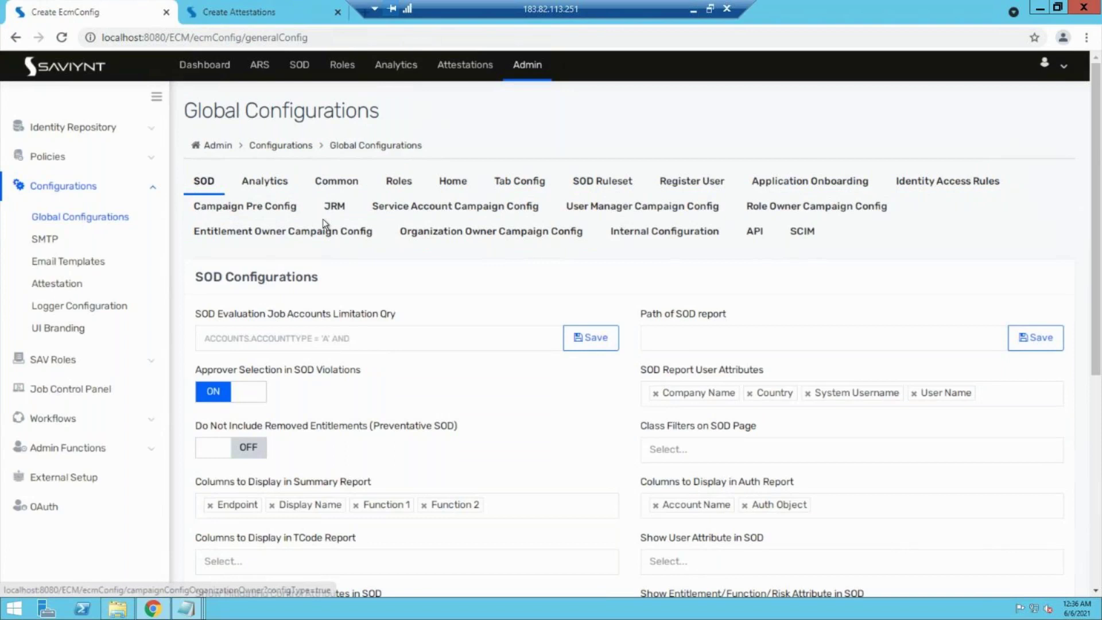
click(293, 230)
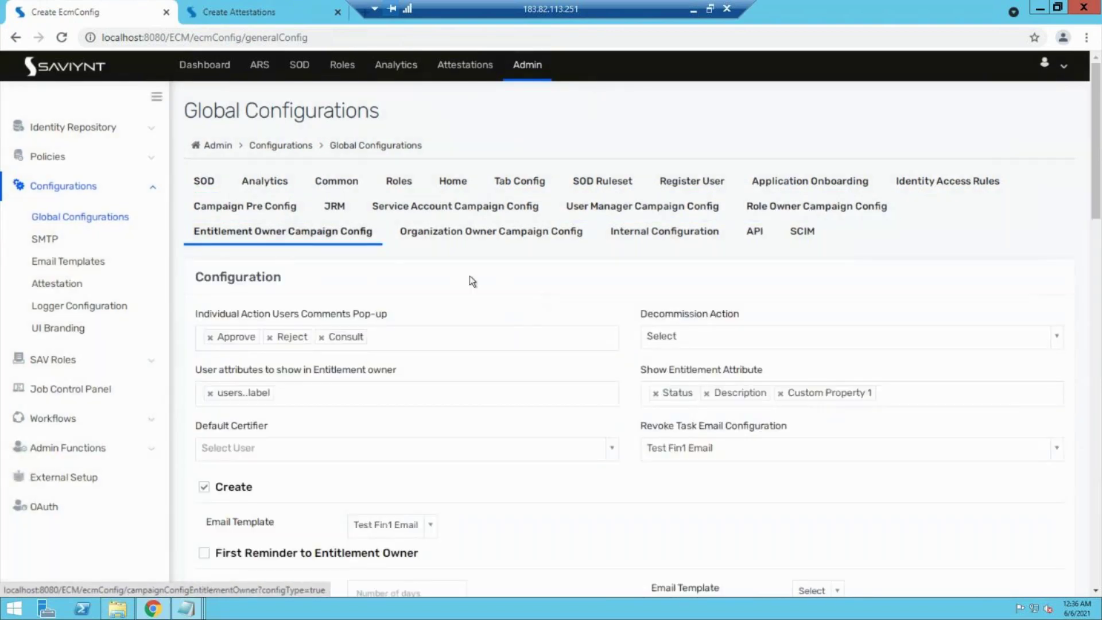
scroll(470, 278, down, 1)
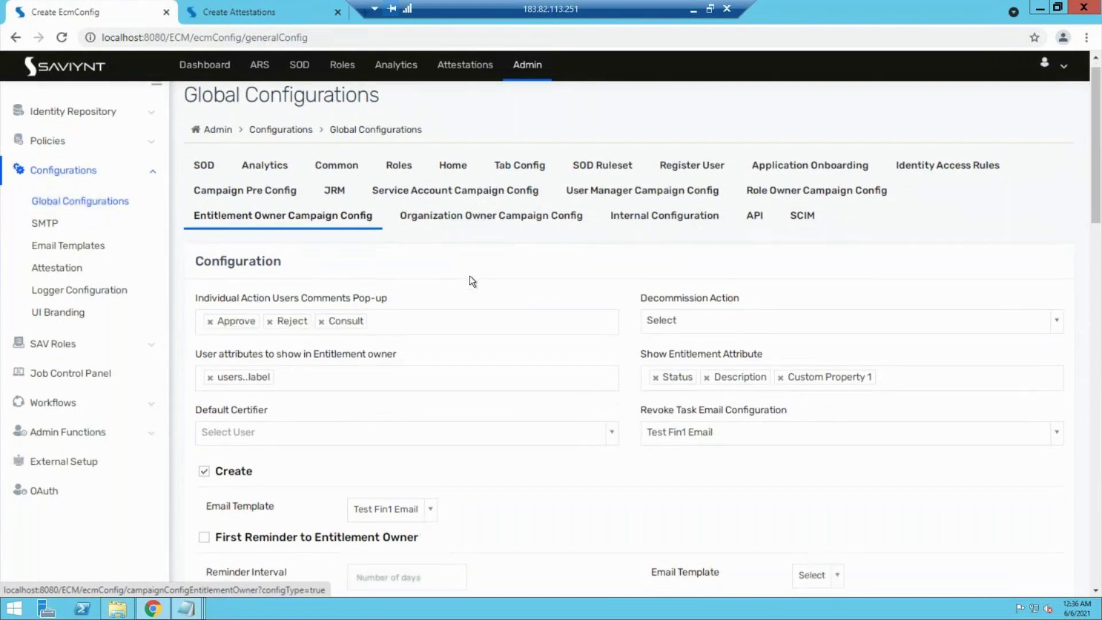
scroll(471, 280, down, 7)
scroll(471, 280, down, 15)
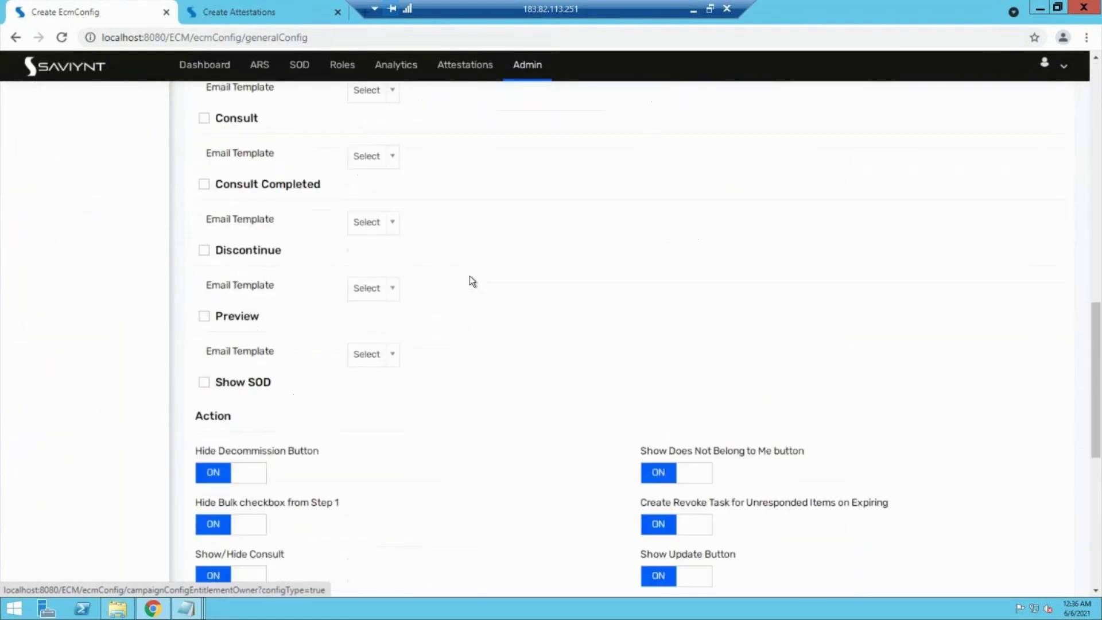
scroll(471, 280, up, 16)
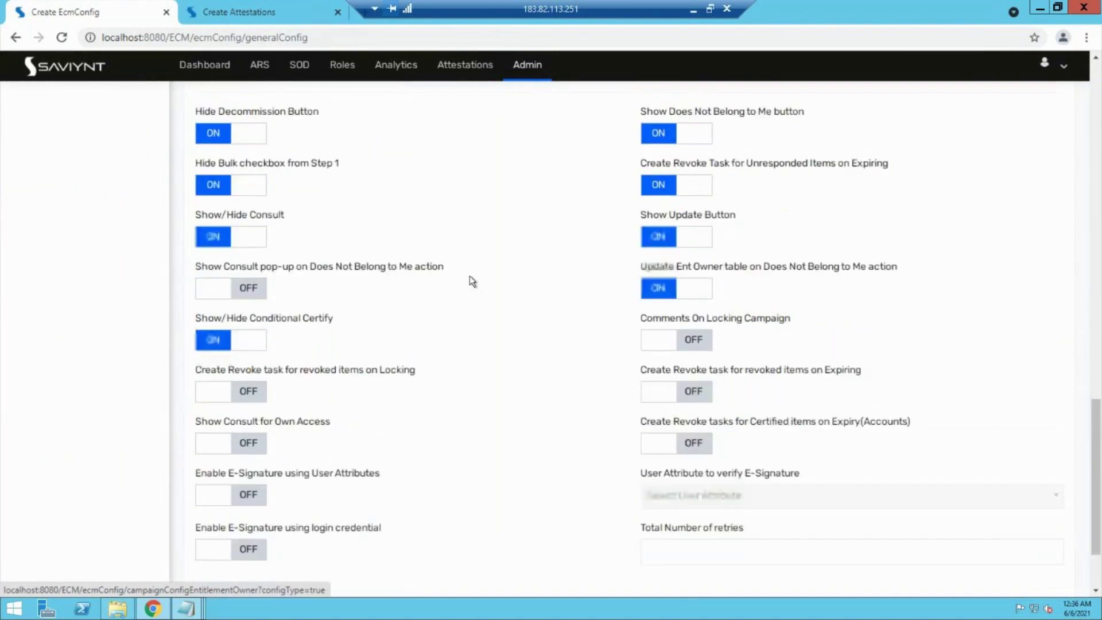
scroll(471, 279, up, 3)
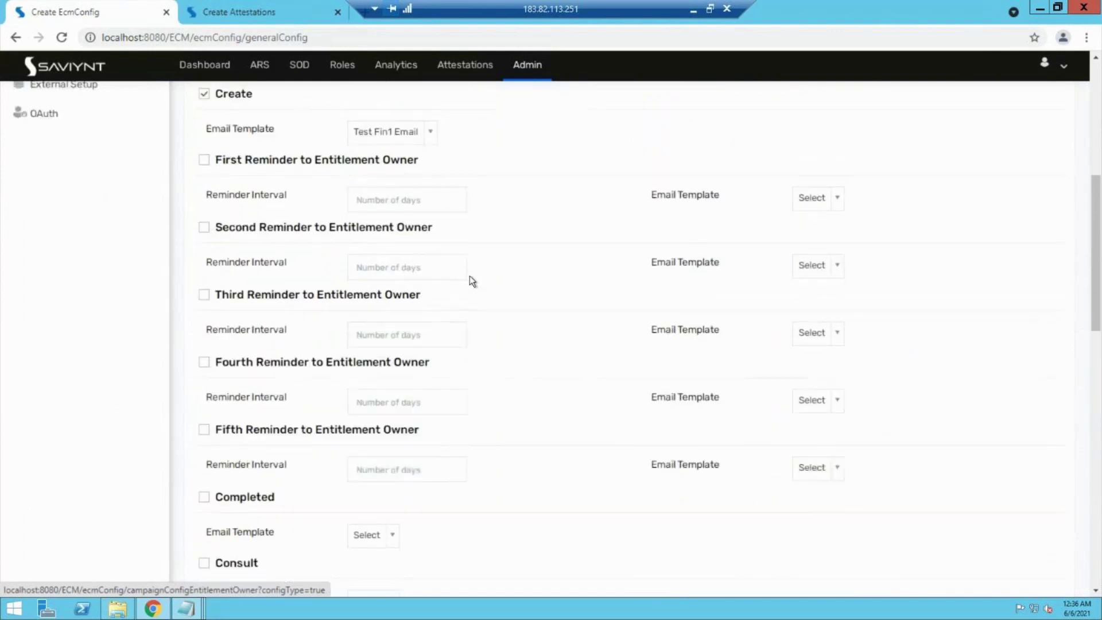
scroll(469, 277, up, 1)
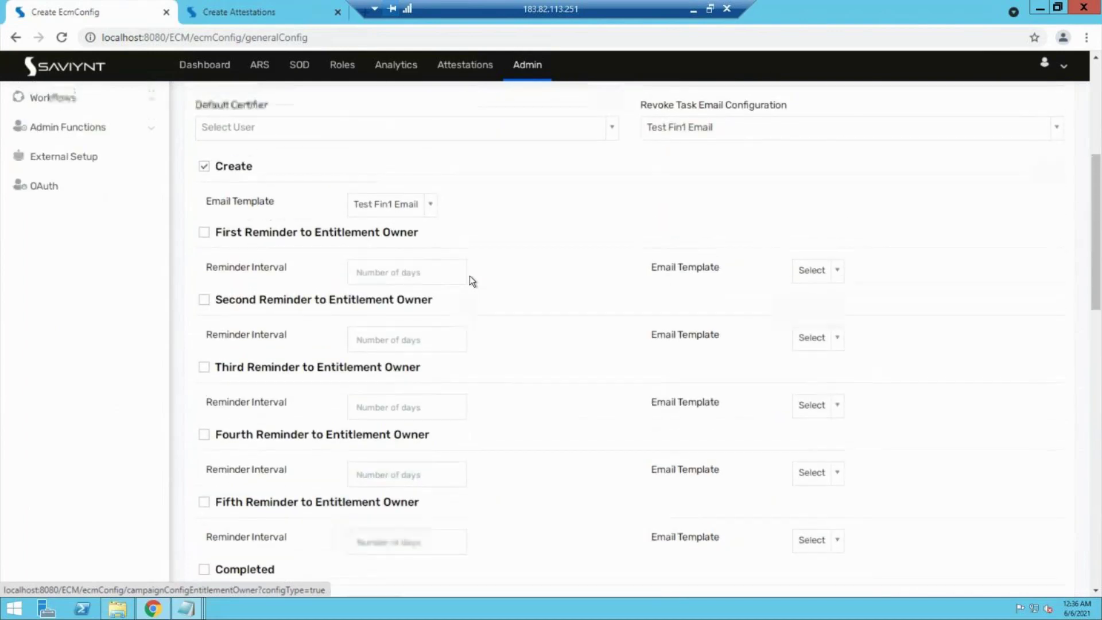
scroll(470, 275, down, 1)
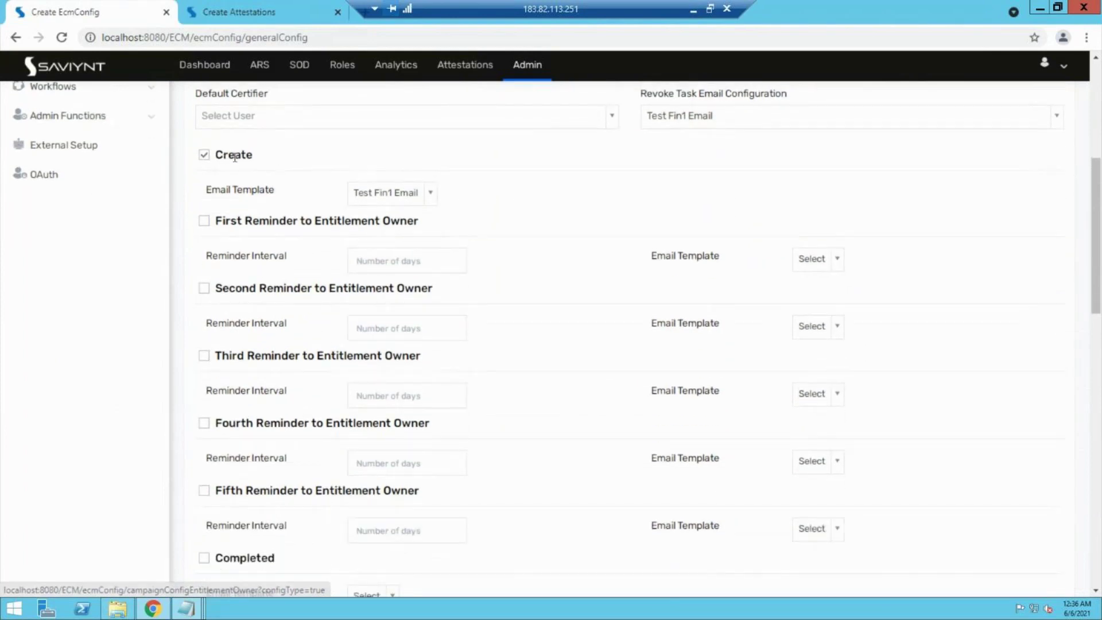
drag(225, 159, 252, 156)
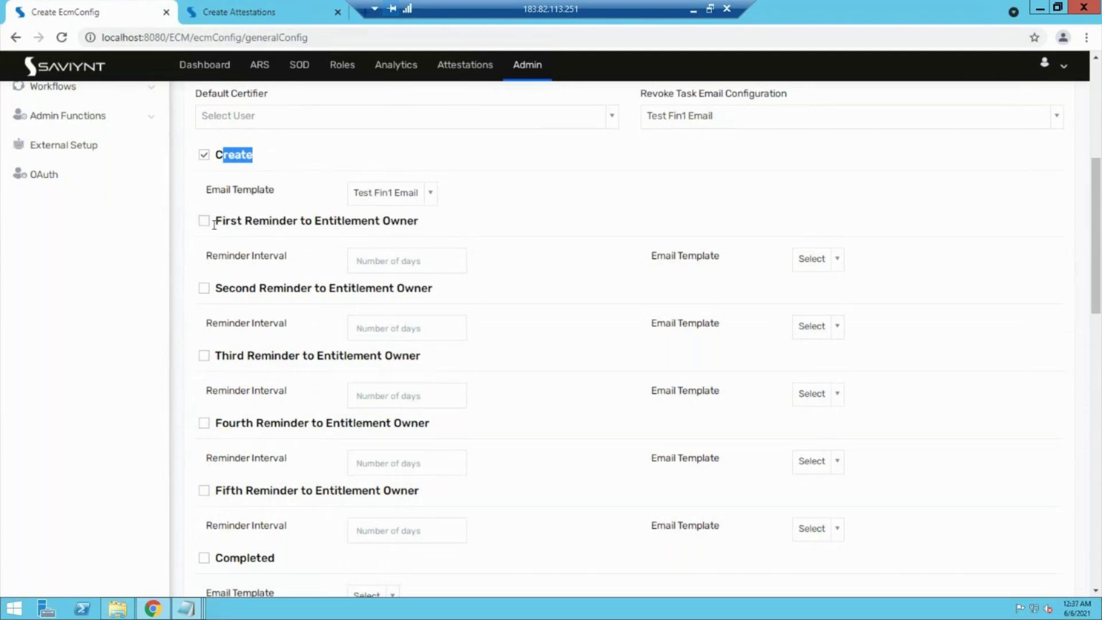
drag(213, 220, 395, 224)
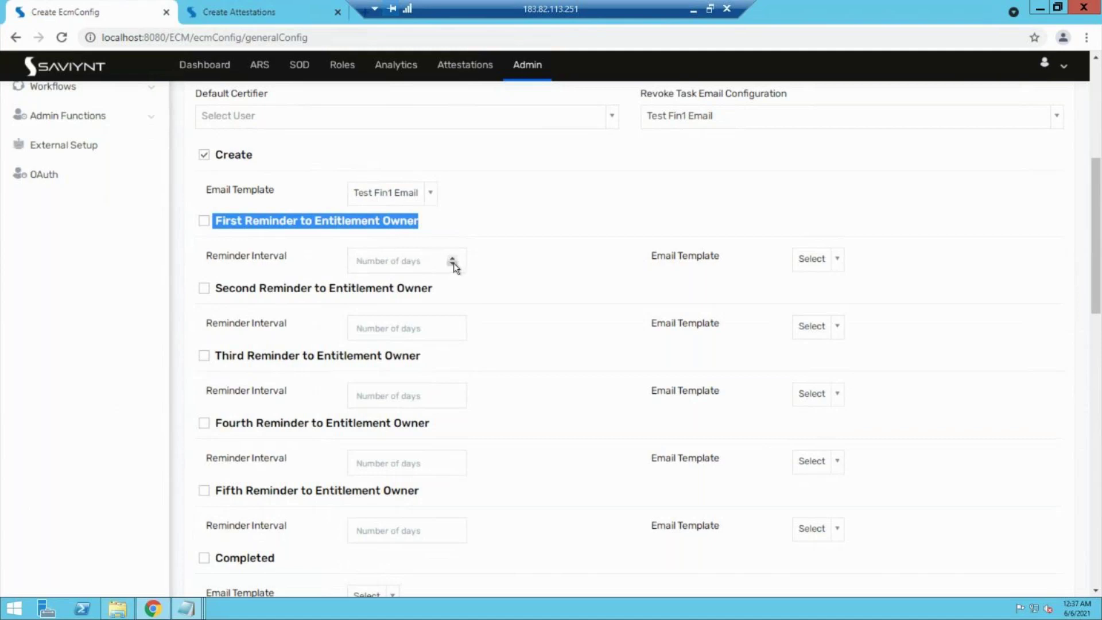
click(823, 272)
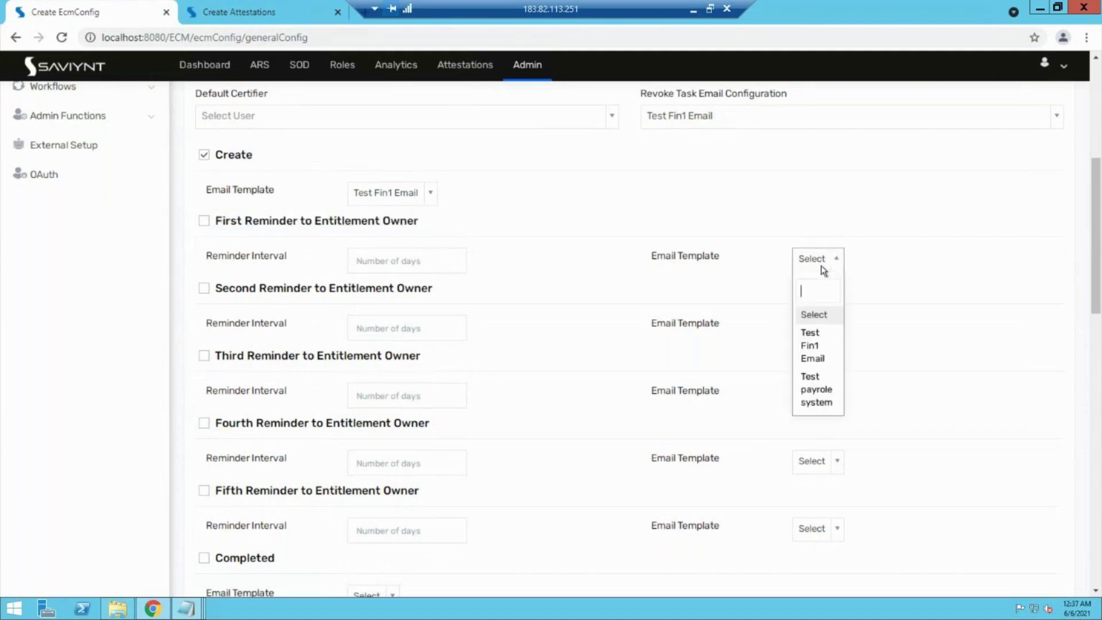
click(886, 290)
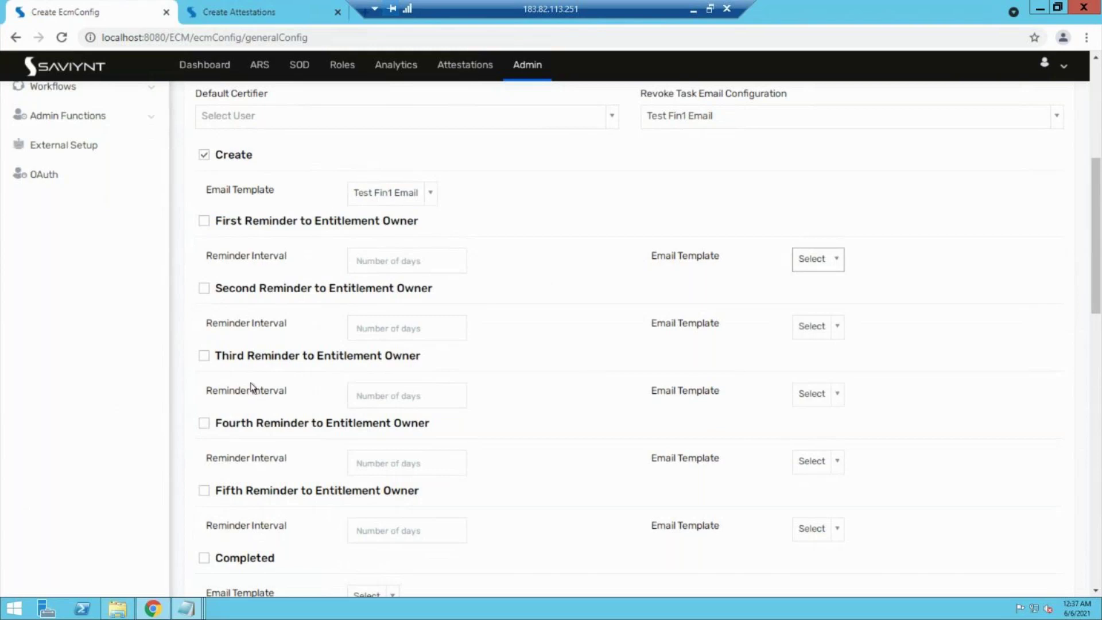
drag(442, 492, 212, 212)
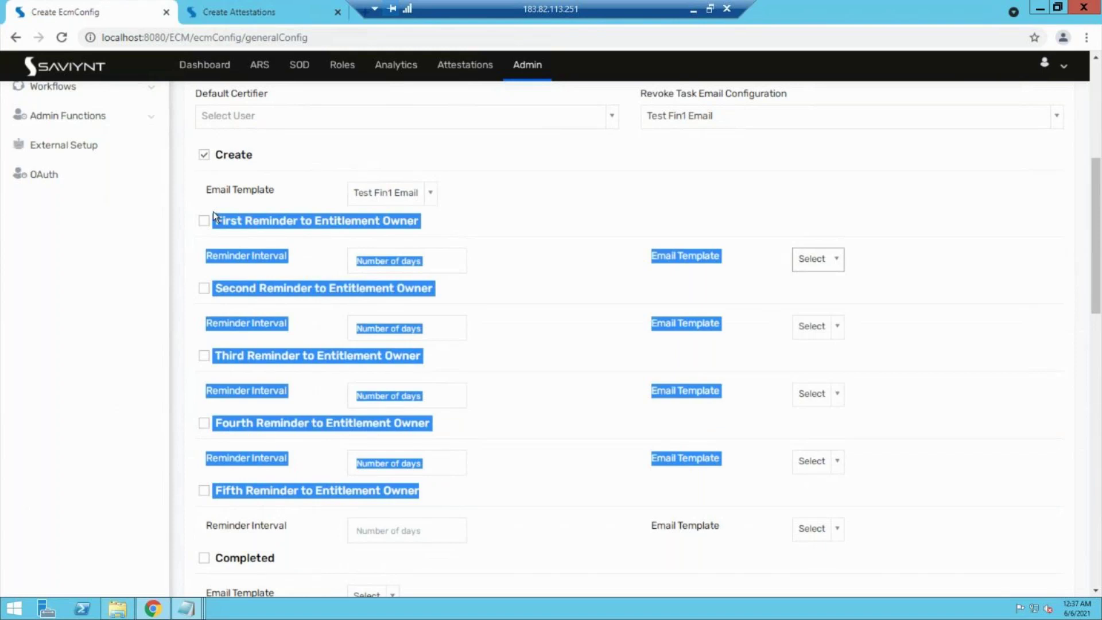
click(540, 228)
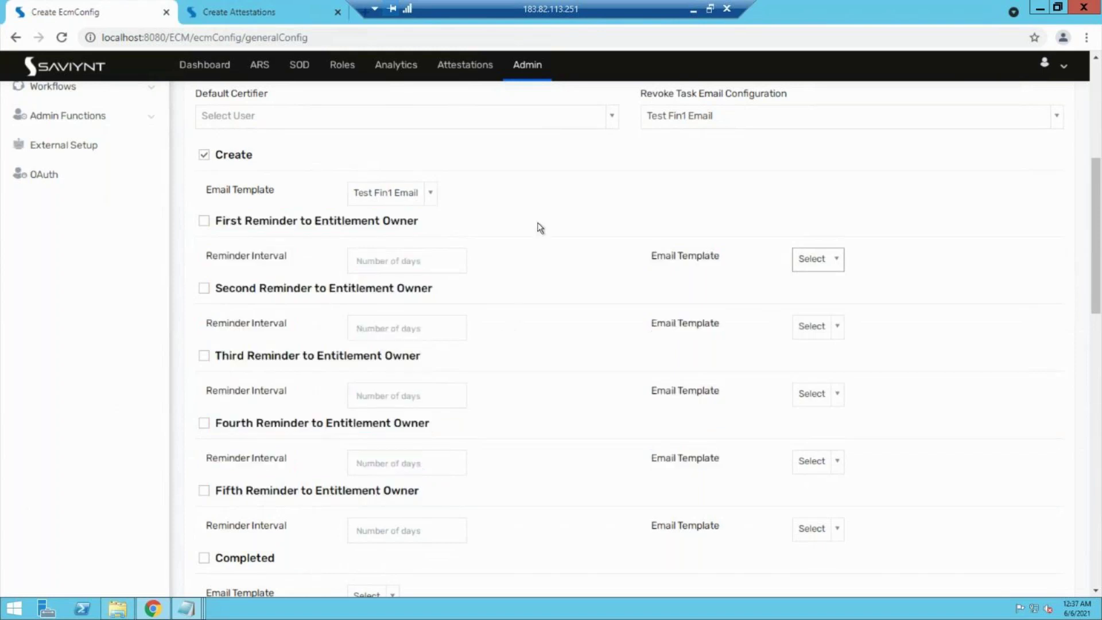
scroll(539, 228, down, 2)
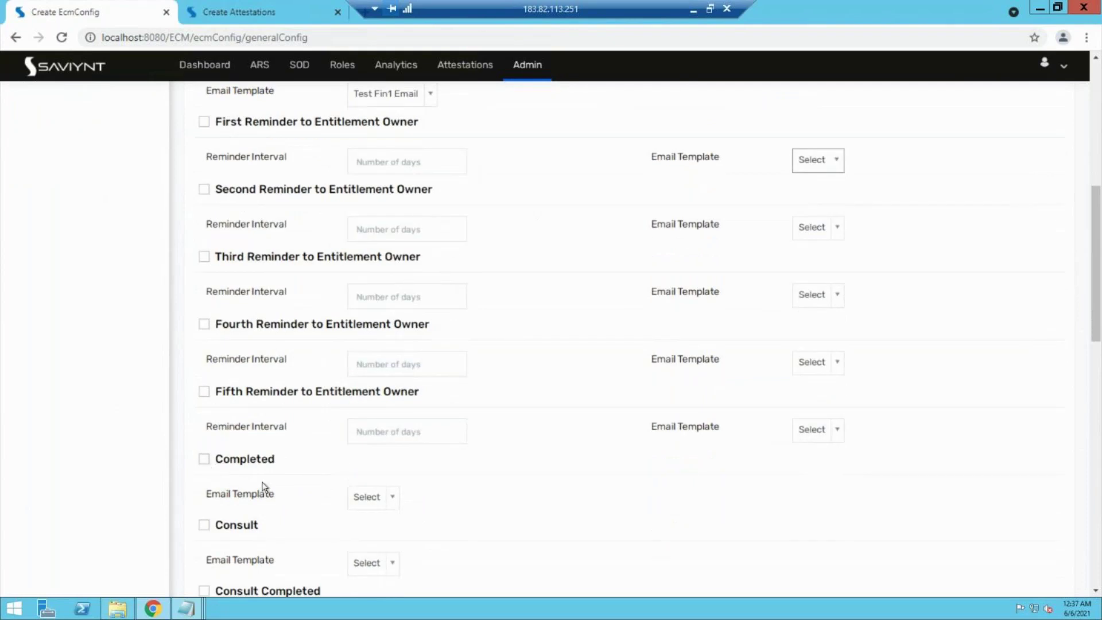
click(364, 506)
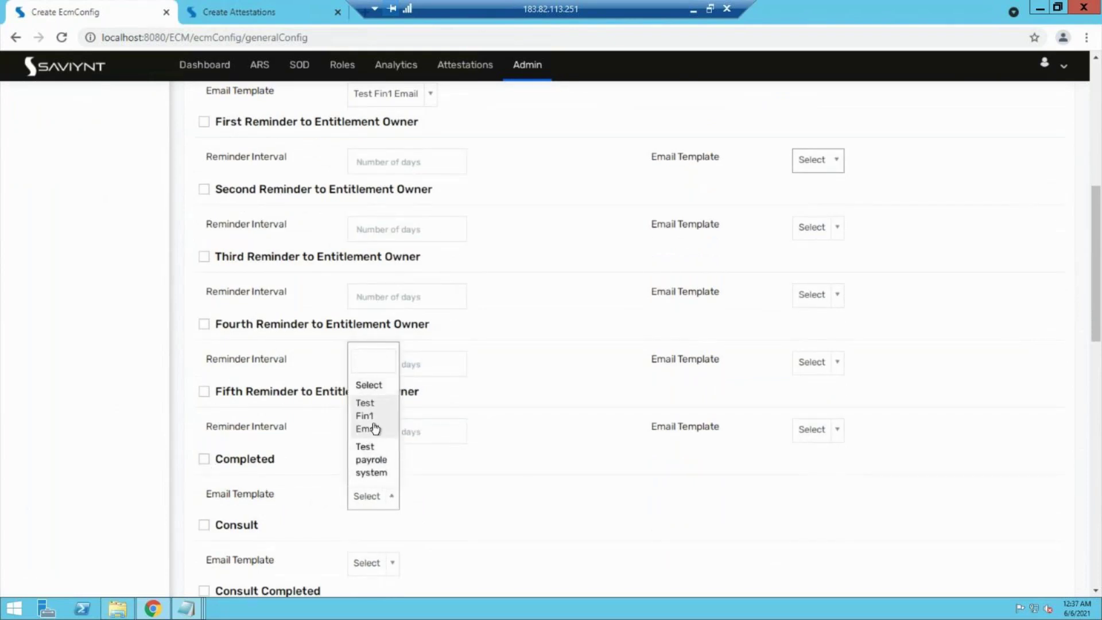
click(482, 518)
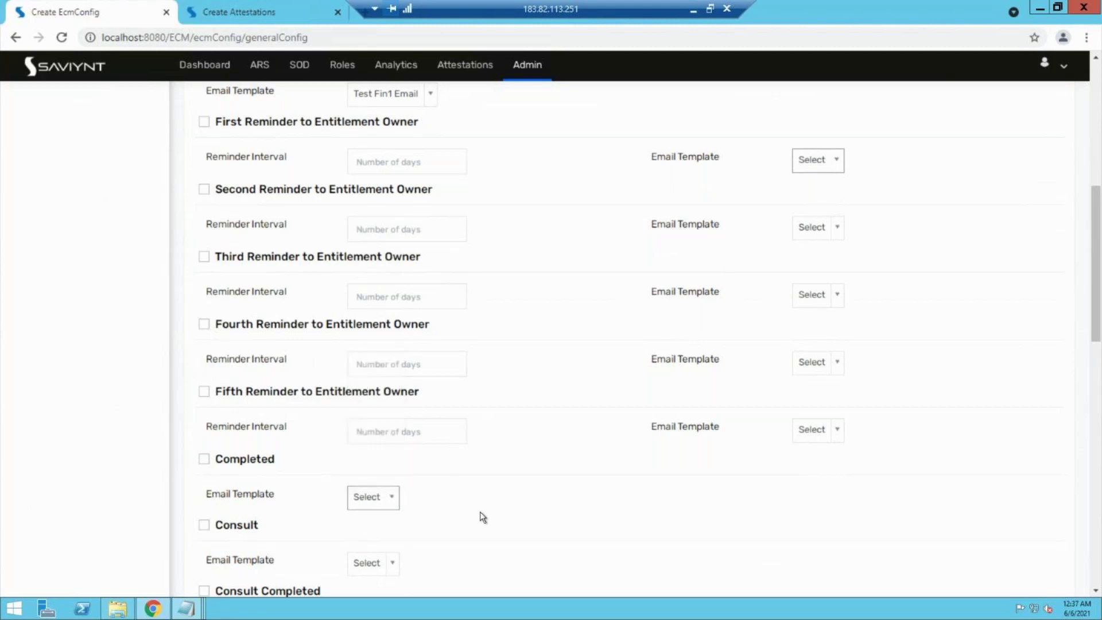
scroll(482, 518, down, 1)
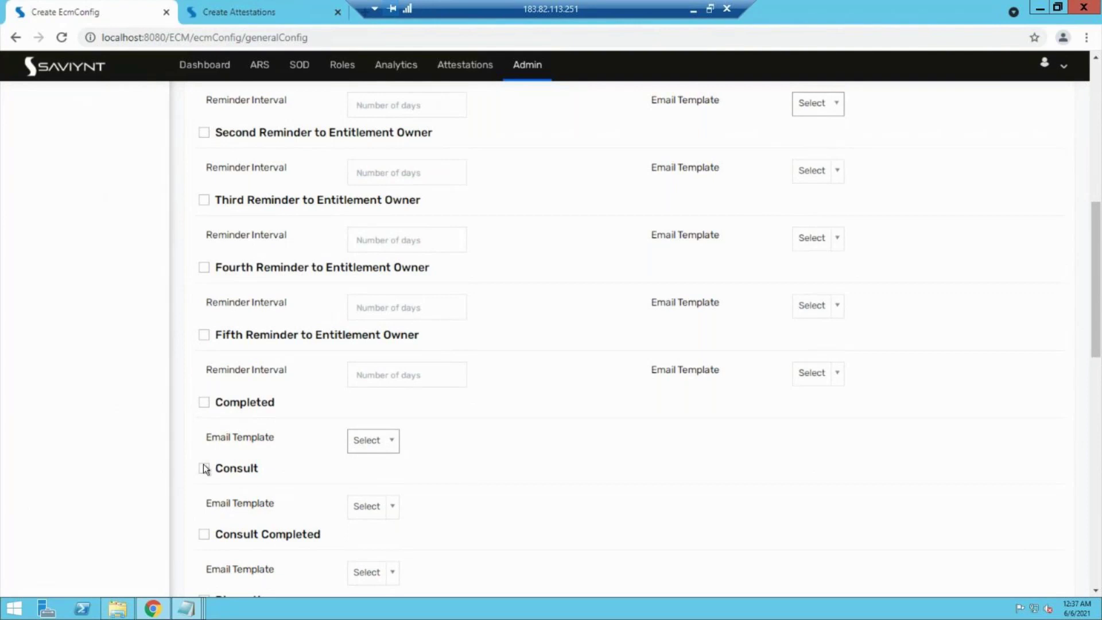
scroll(246, 511, down, 2)
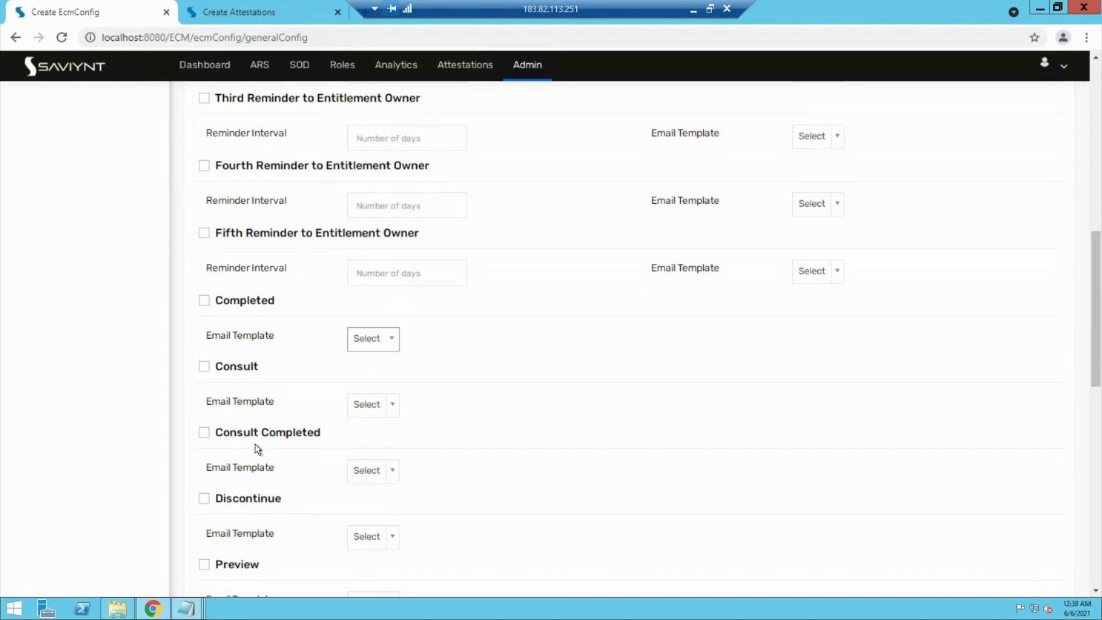
scroll(255, 443, down, 2)
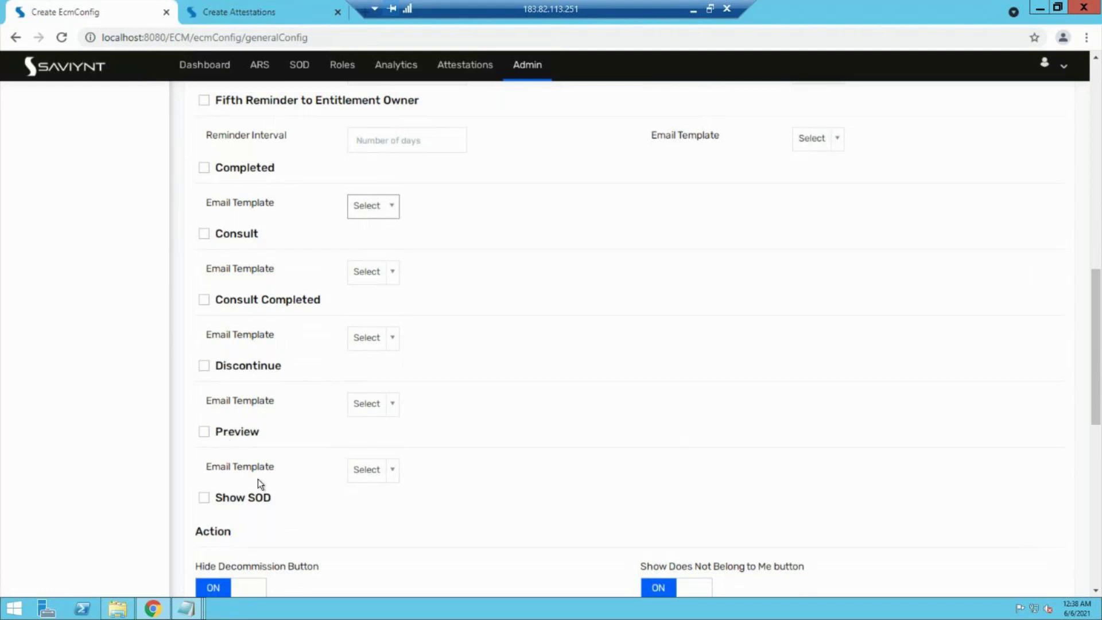
scroll(257, 479, up, 3)
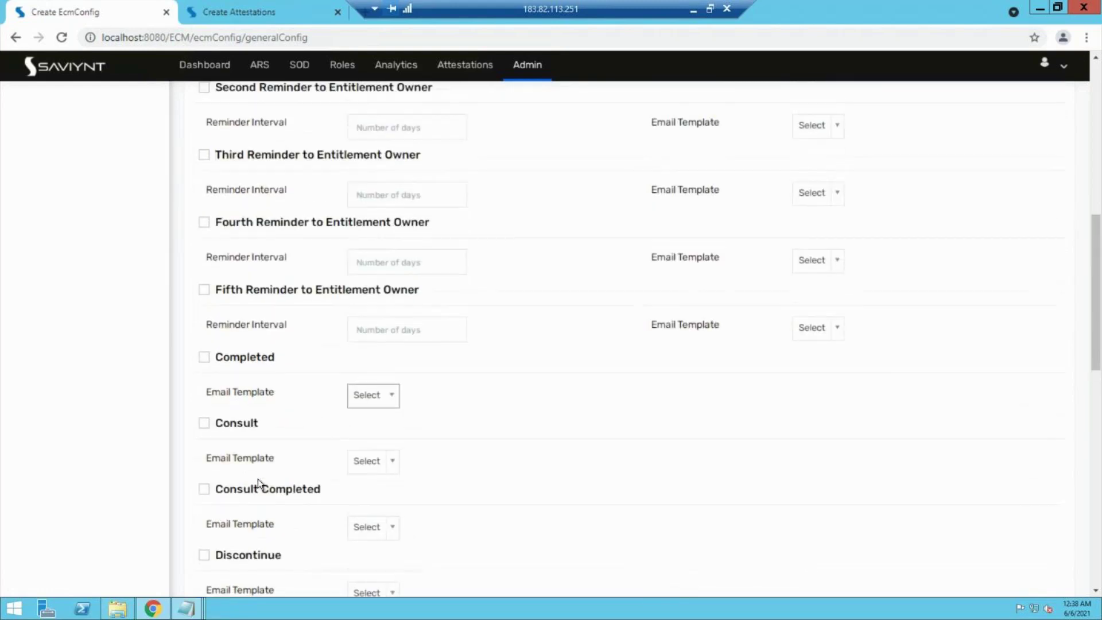
scroll(257, 478, up, 3)
scroll(257, 478, up, 3)
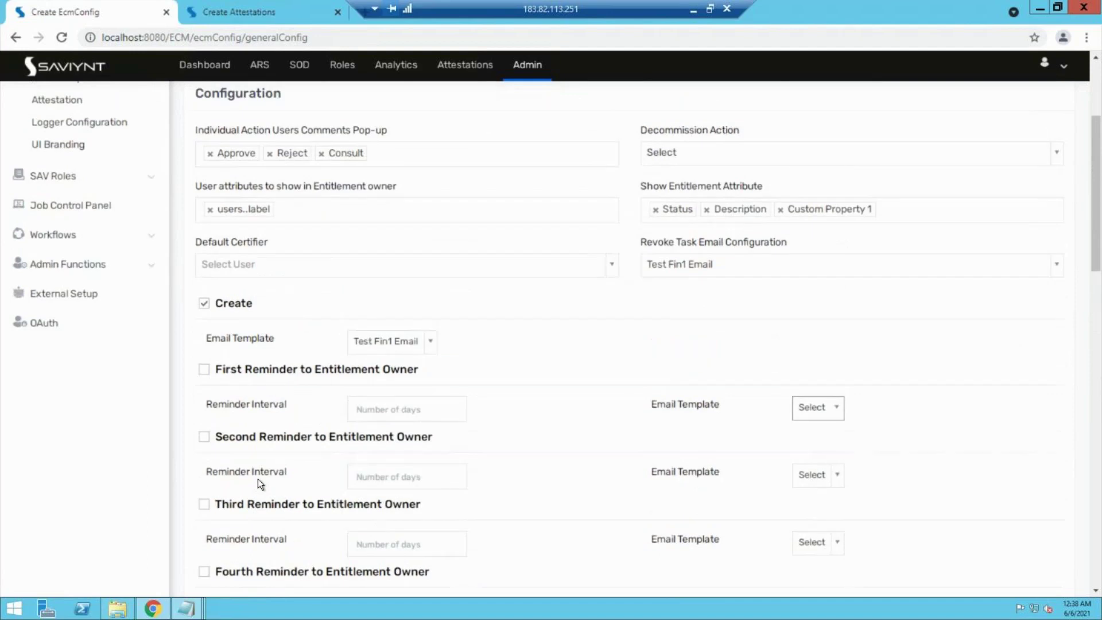
scroll(257, 479, up, 3)
Step: Check the default certifier search, then remove Consult from the Individual Action Users Comments Pop-up actions
click(260, 396)
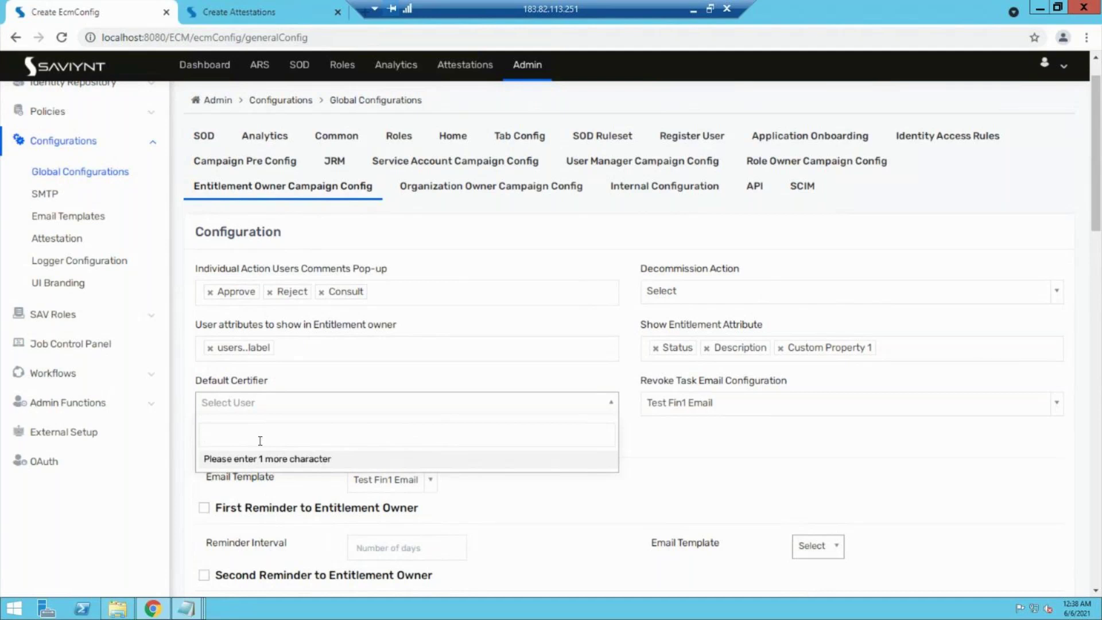
click(549, 381)
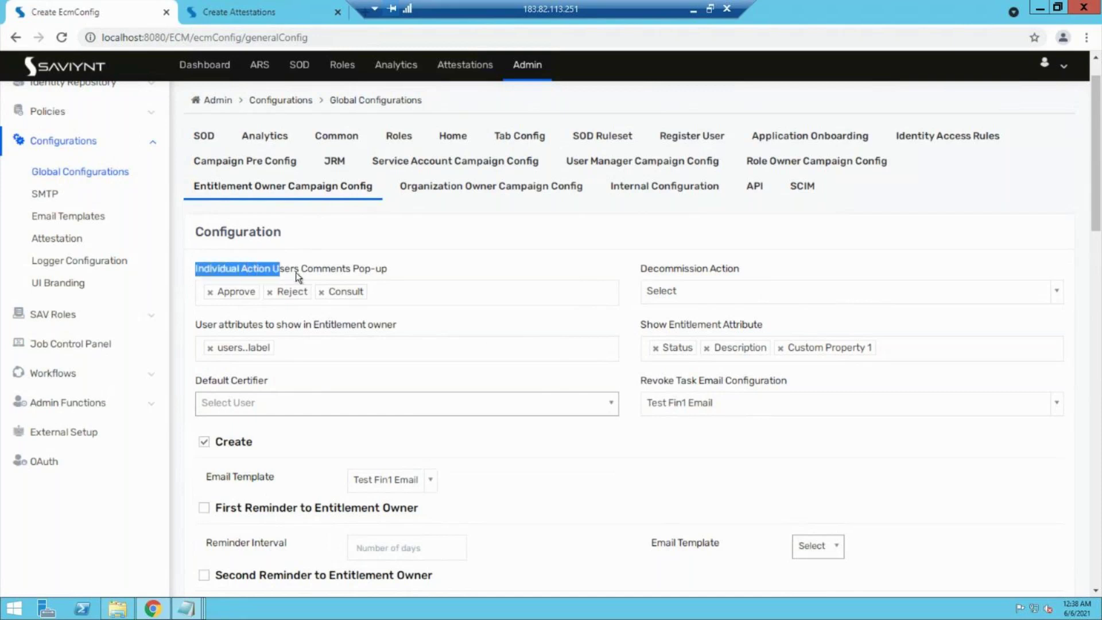
drag(296, 273, 348, 273)
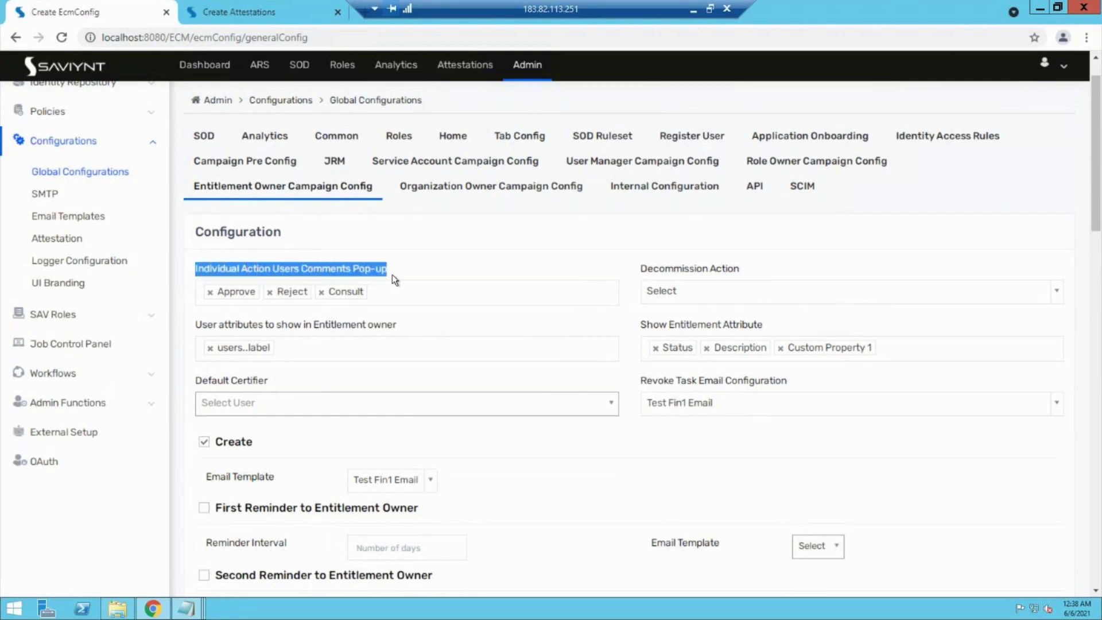
click(322, 292)
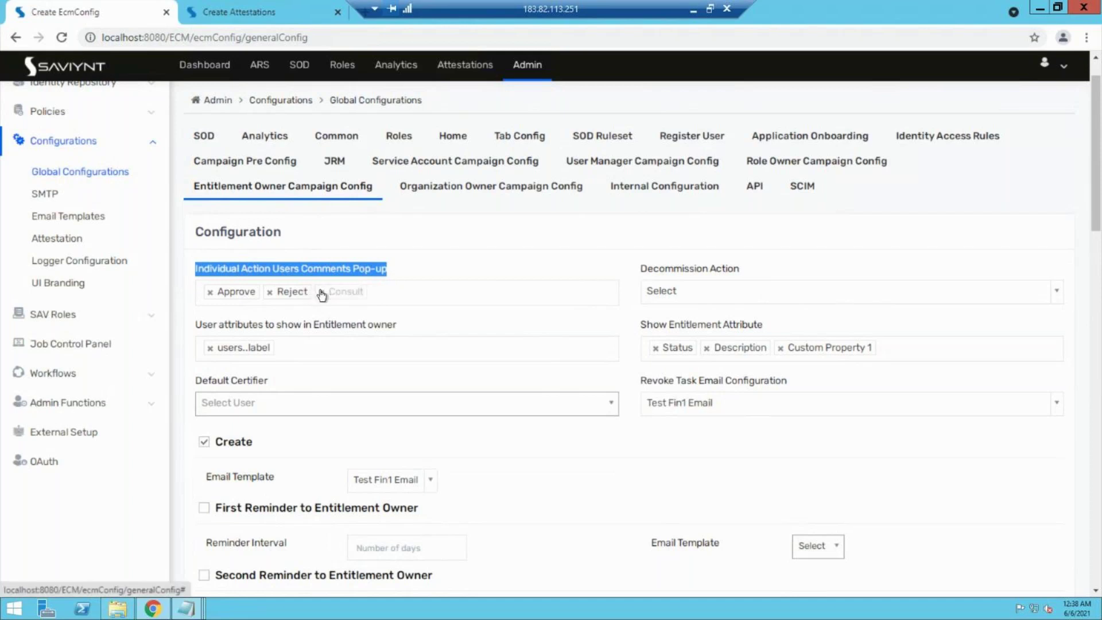
click(270, 292)
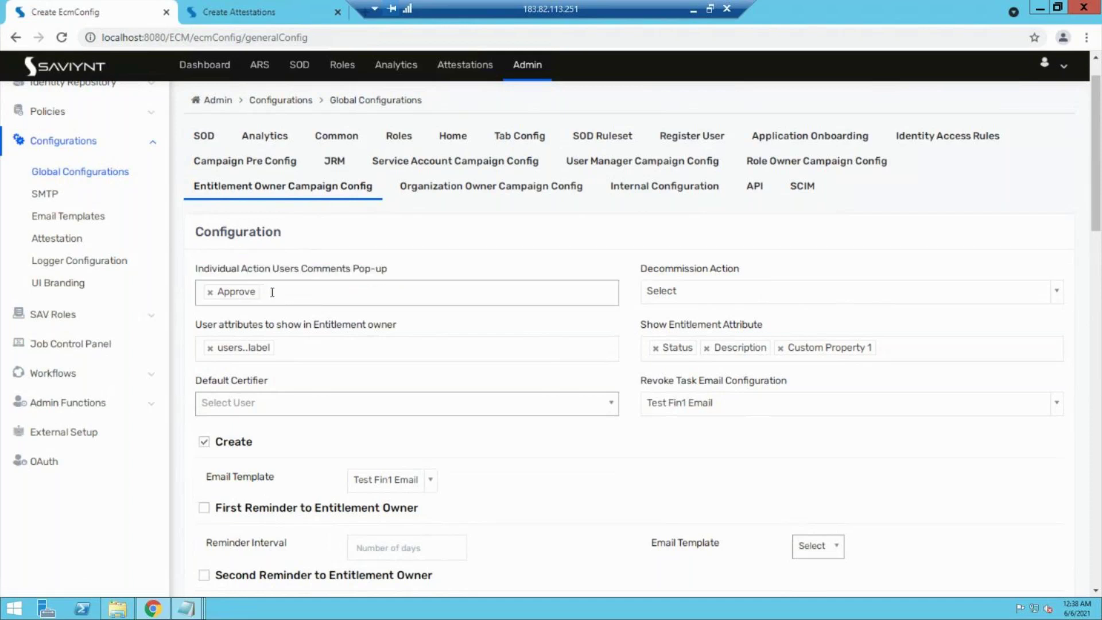
click(272, 294)
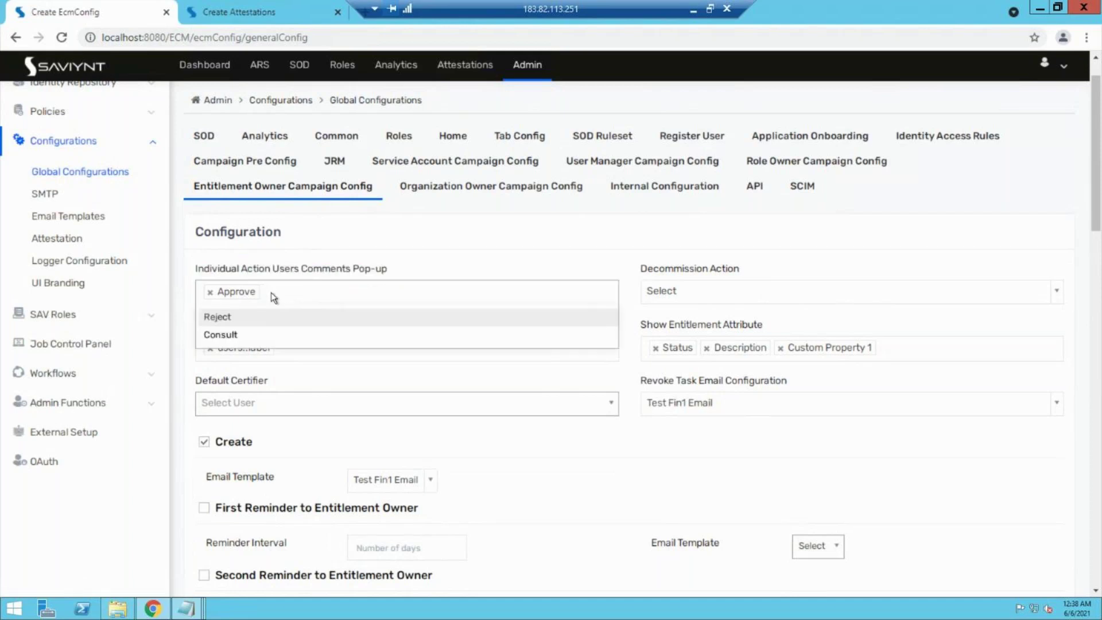
click(224, 319)
click(337, 292)
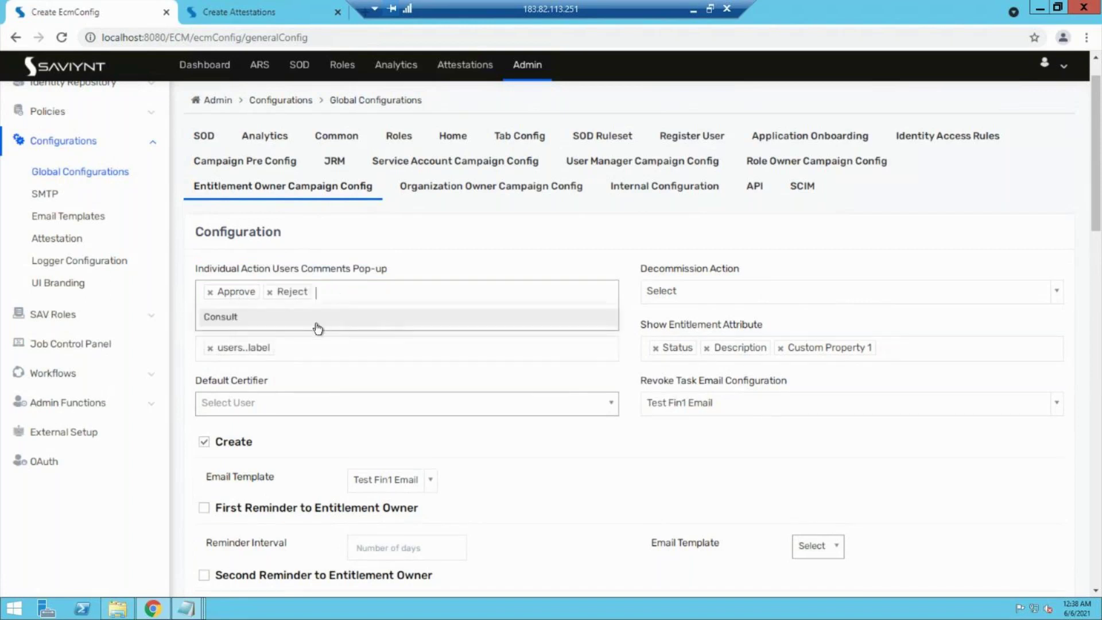
click(317, 323)
click(321, 291)
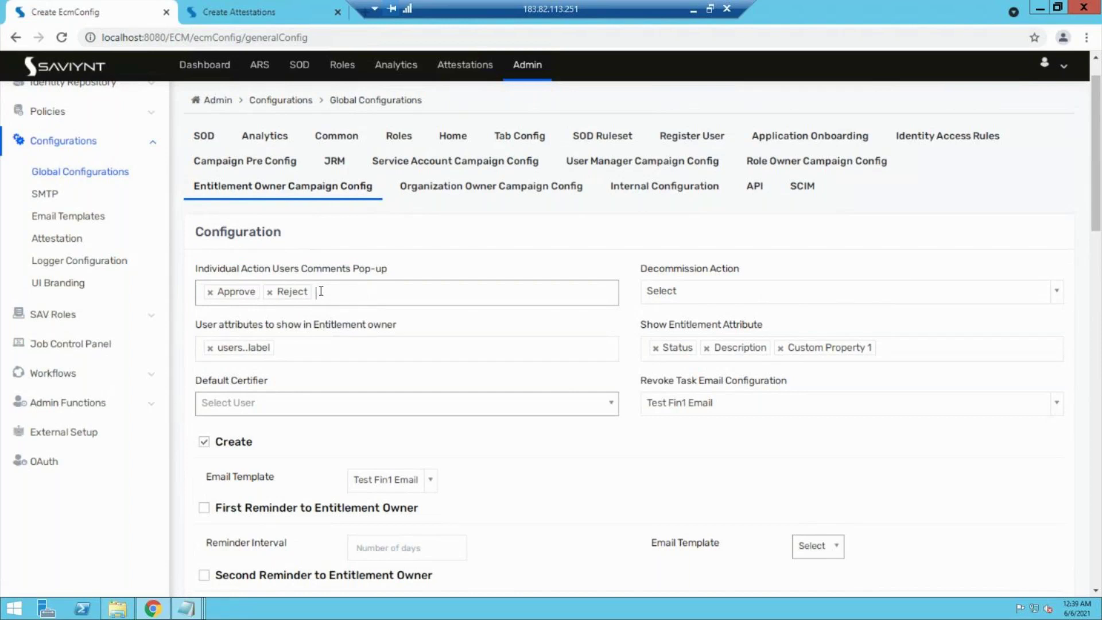
Step: Add Company Name alongside users..label in the entitlement owner user attributes
drag(219, 325, 330, 322)
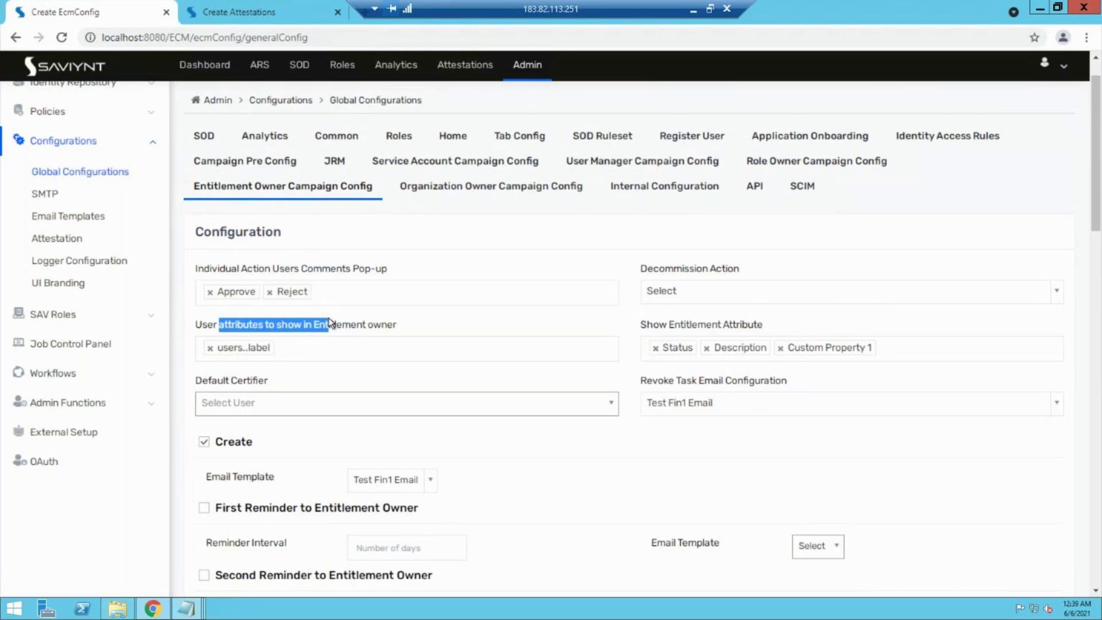
click(327, 346)
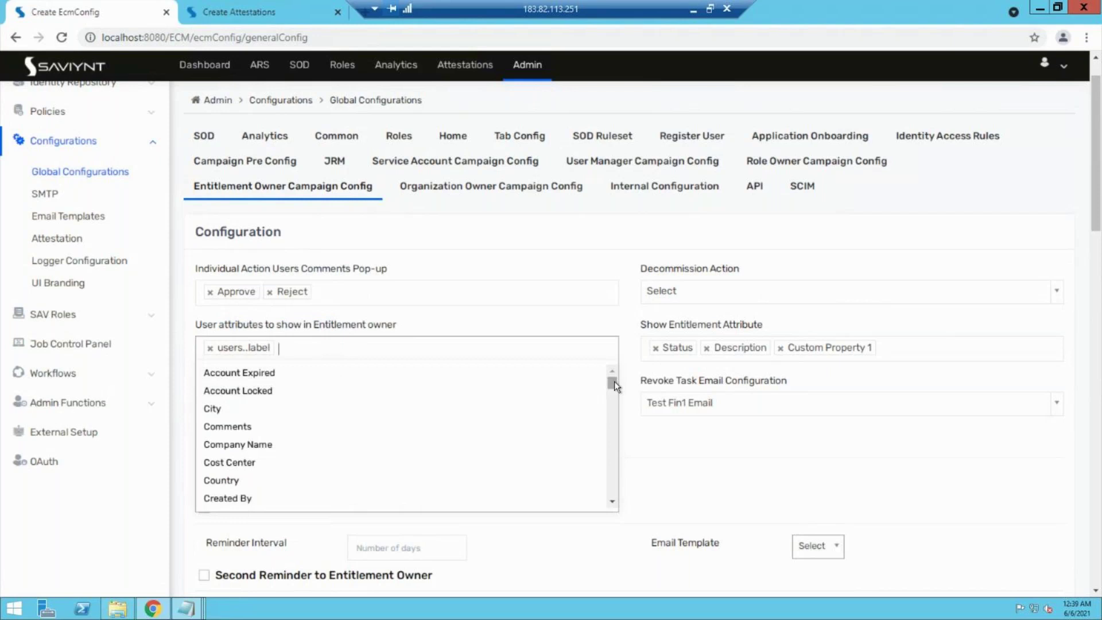
drag(613, 399, 612, 376)
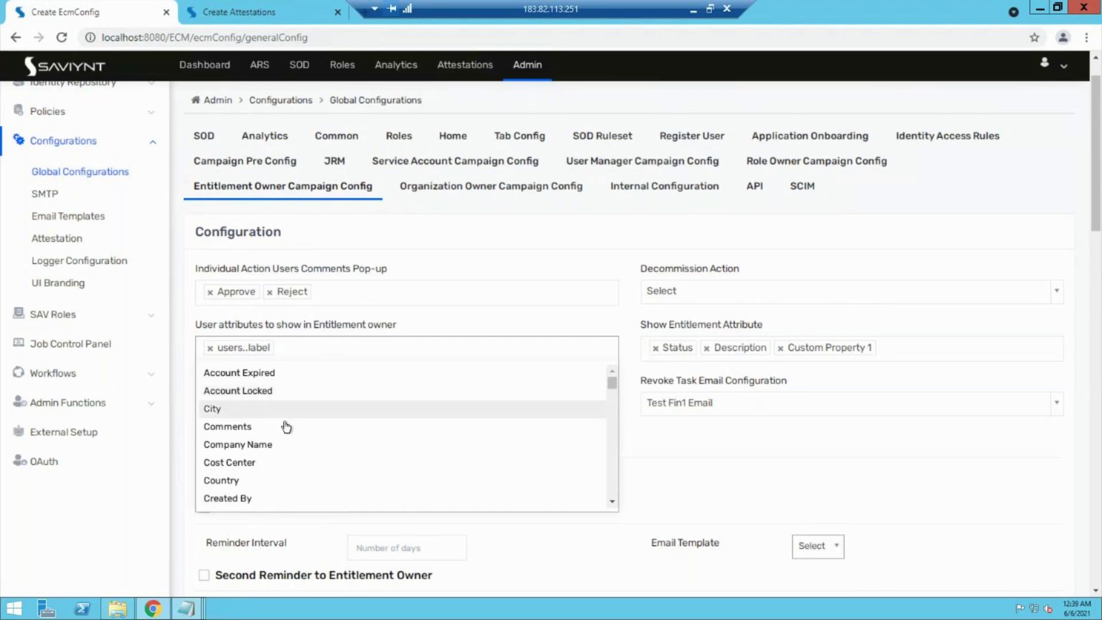
click(256, 445)
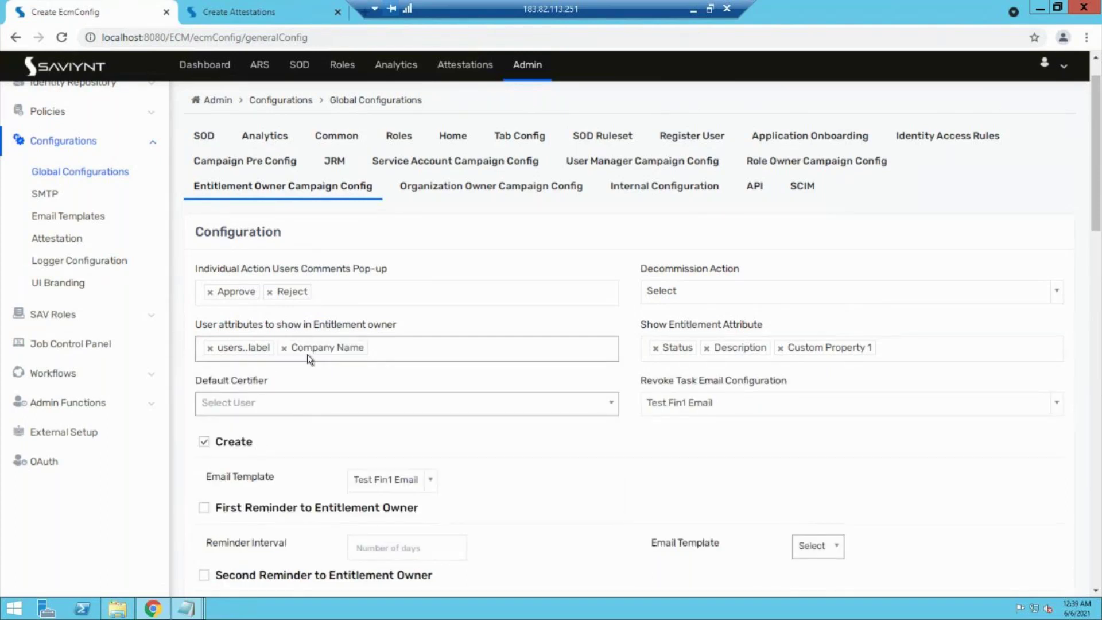
drag(646, 325, 735, 326)
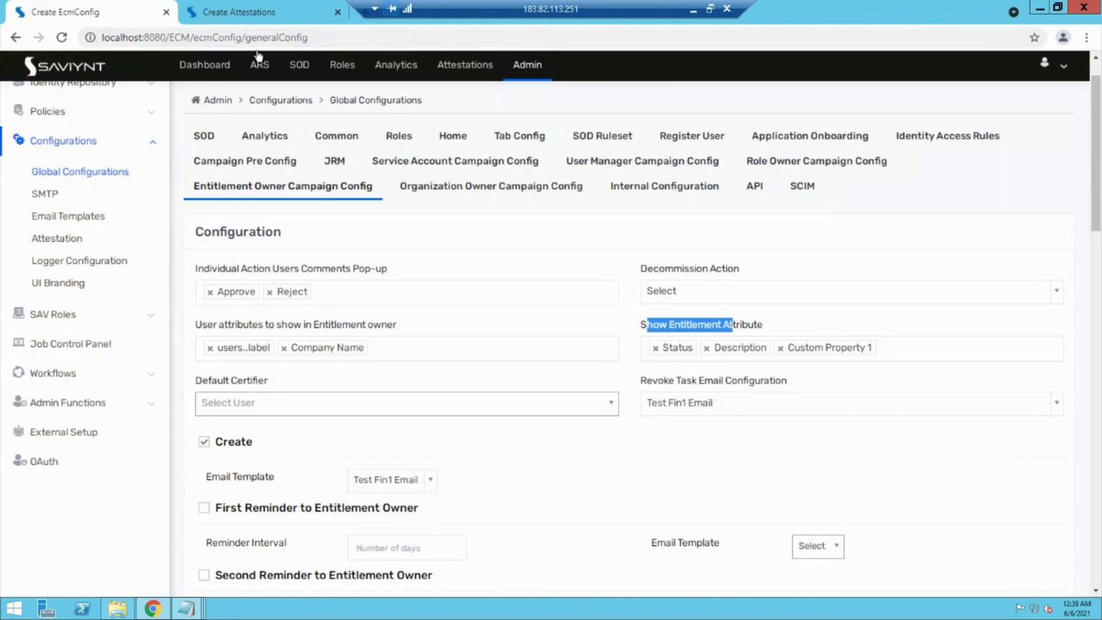
click(530, 78)
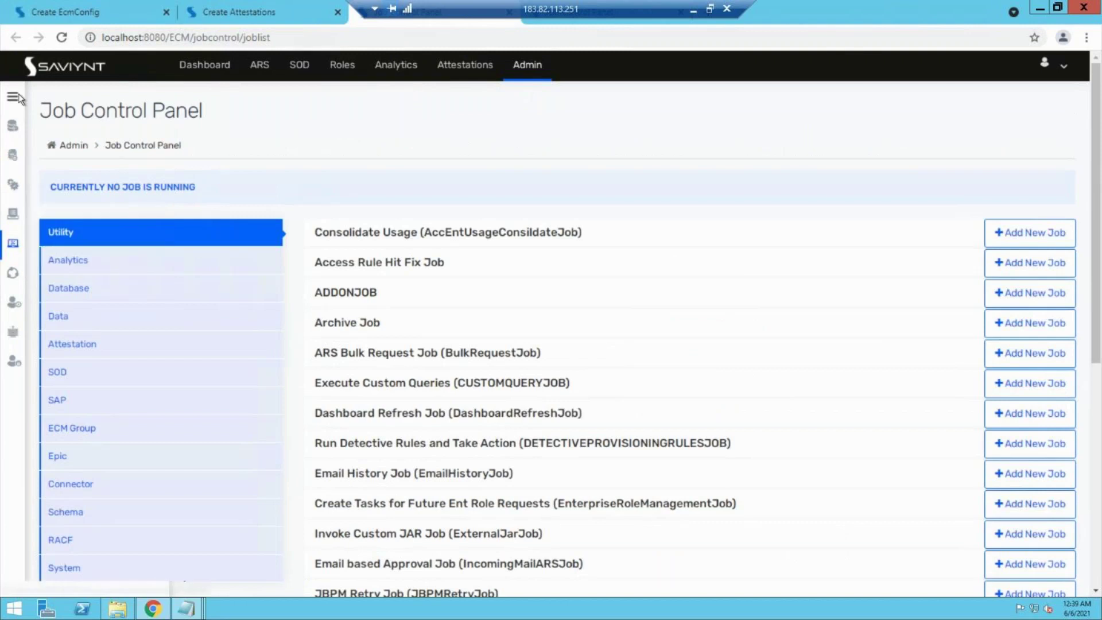
click(86, 126)
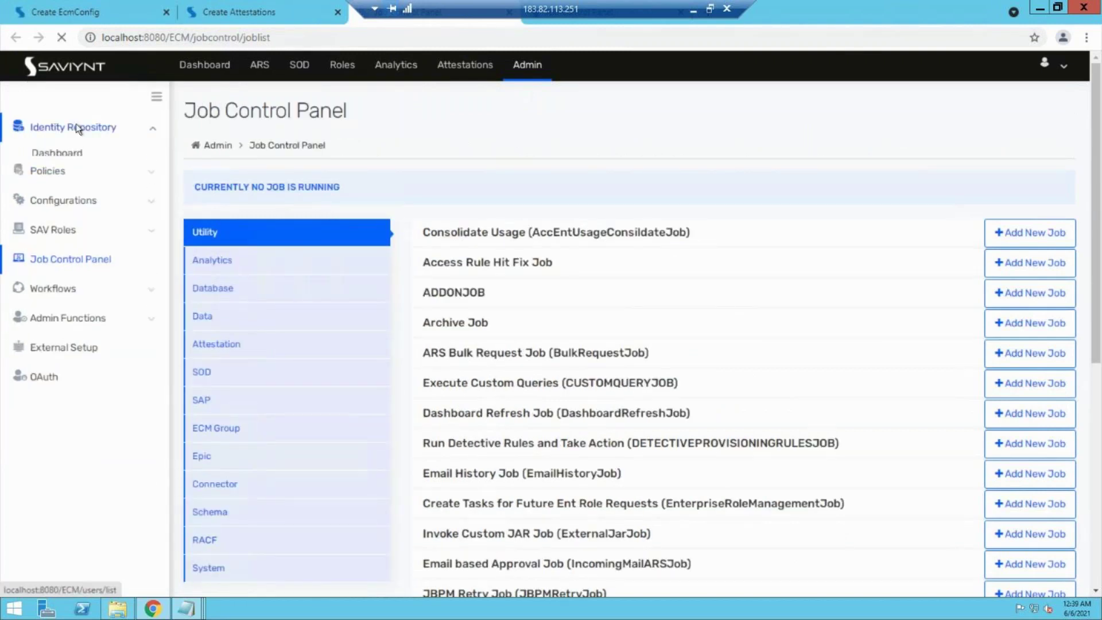
click(71, 208)
click(65, 229)
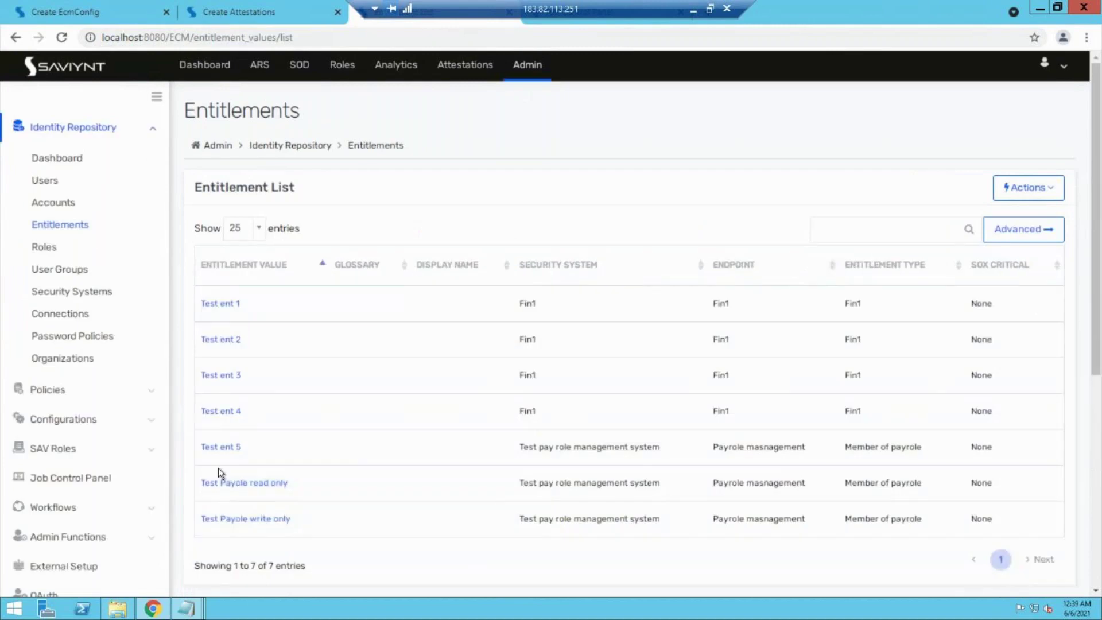
click(219, 482)
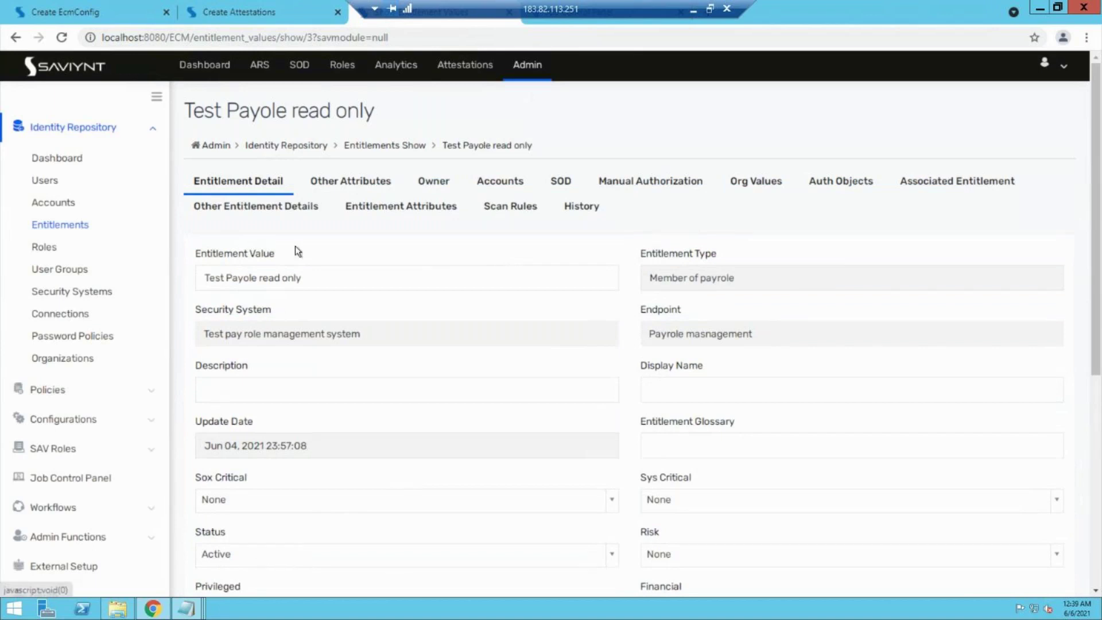
click(350, 181)
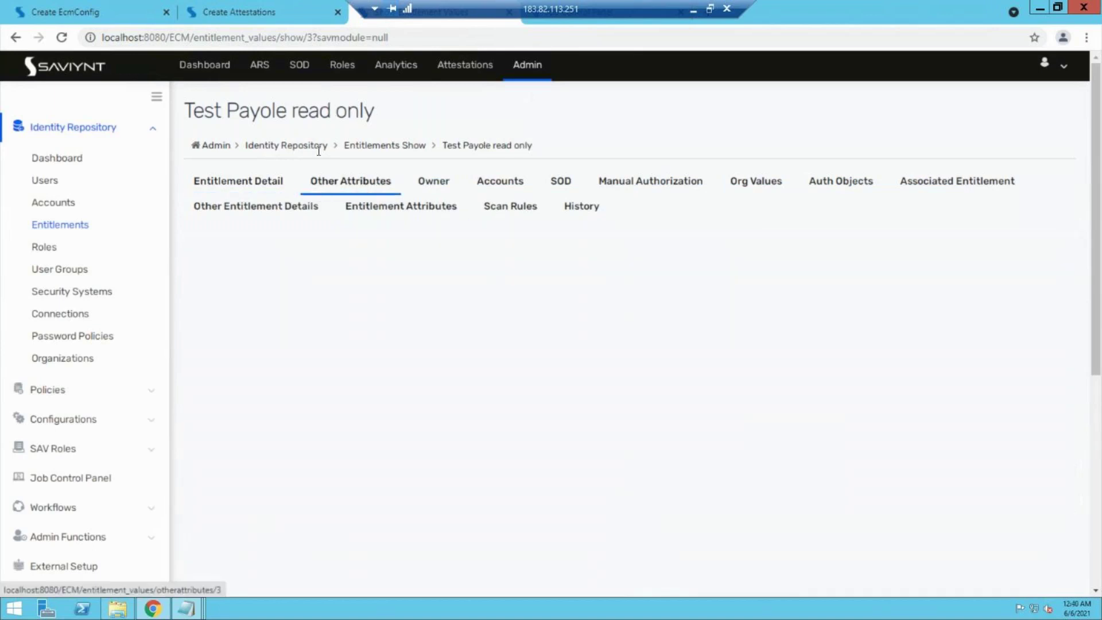
click(36, 6)
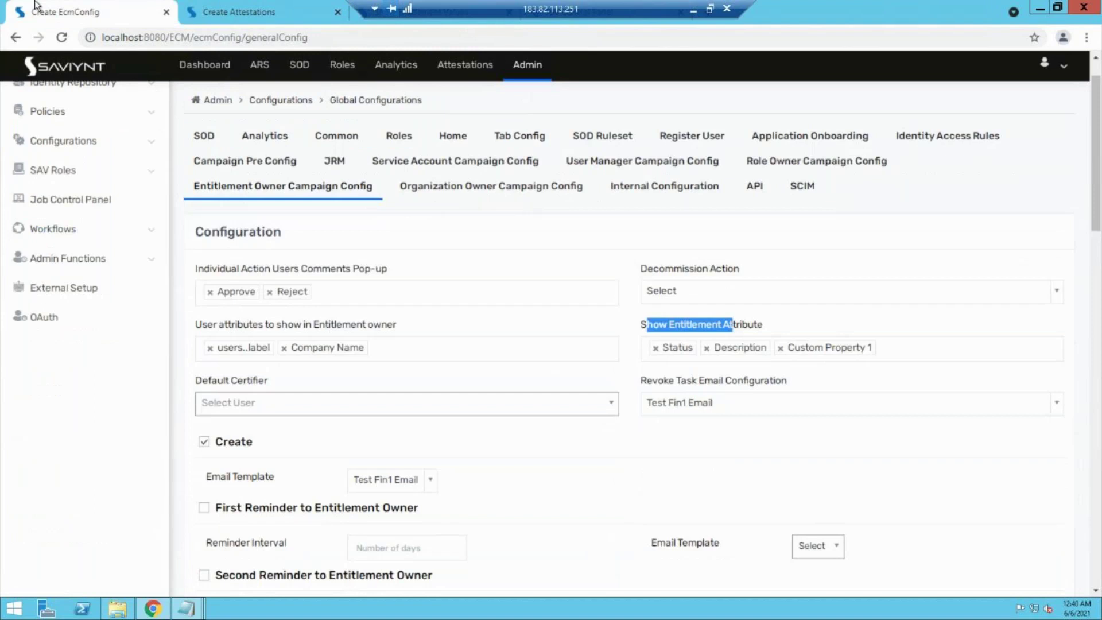
Step: Add Glossary and Custom Property 11 to the Show Entitlement Attribute selection
click(909, 349)
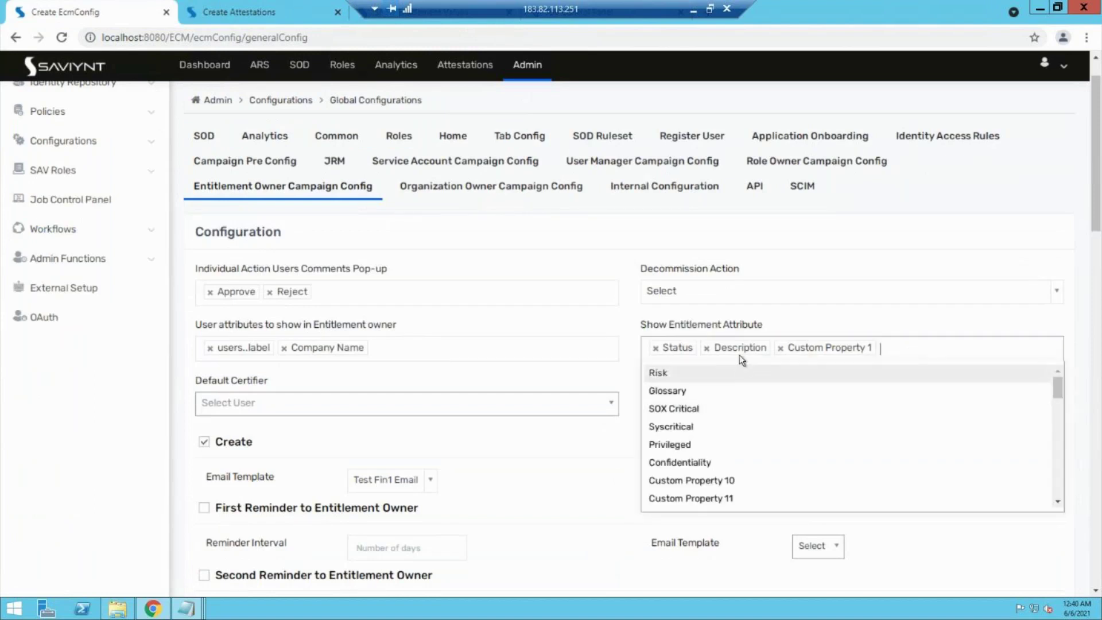
click(674, 390)
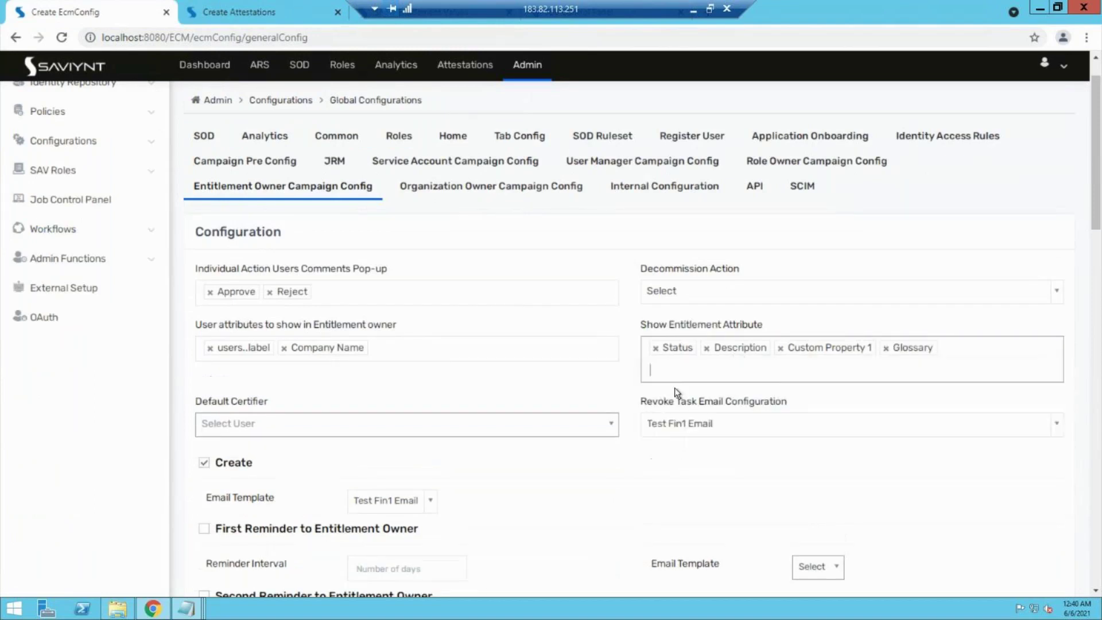
click(977, 347)
click(831, 476)
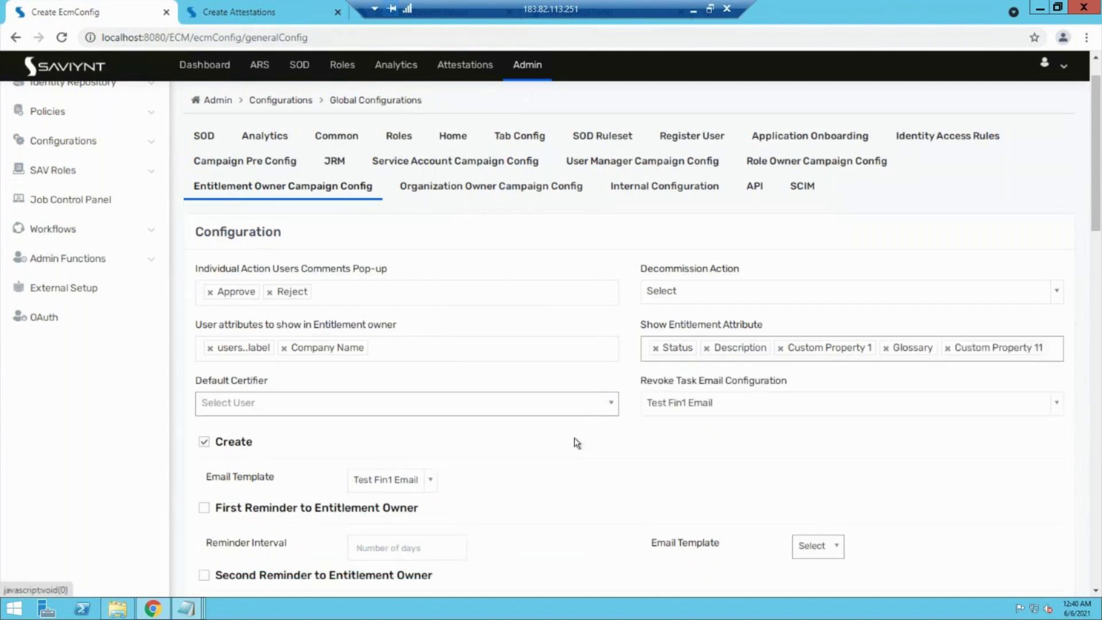
Step: Test the action toggles, ending with Conditional Certify on, and Consult pop-up and Comments On Locking Campaign off
scroll(576, 442, down, 12)
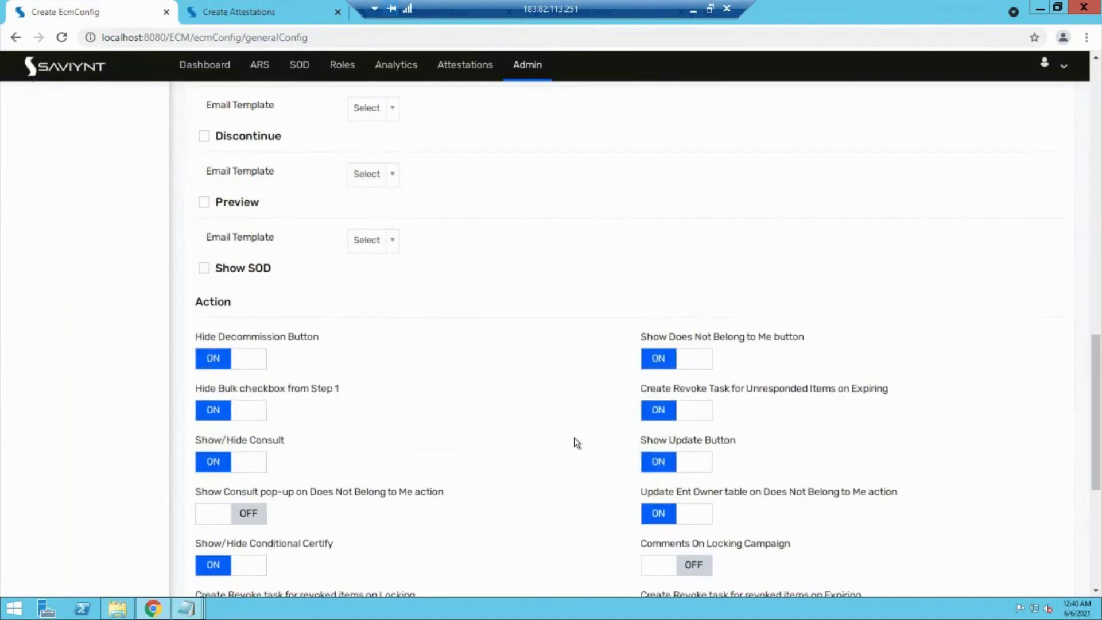
scroll(574, 443, down, 2)
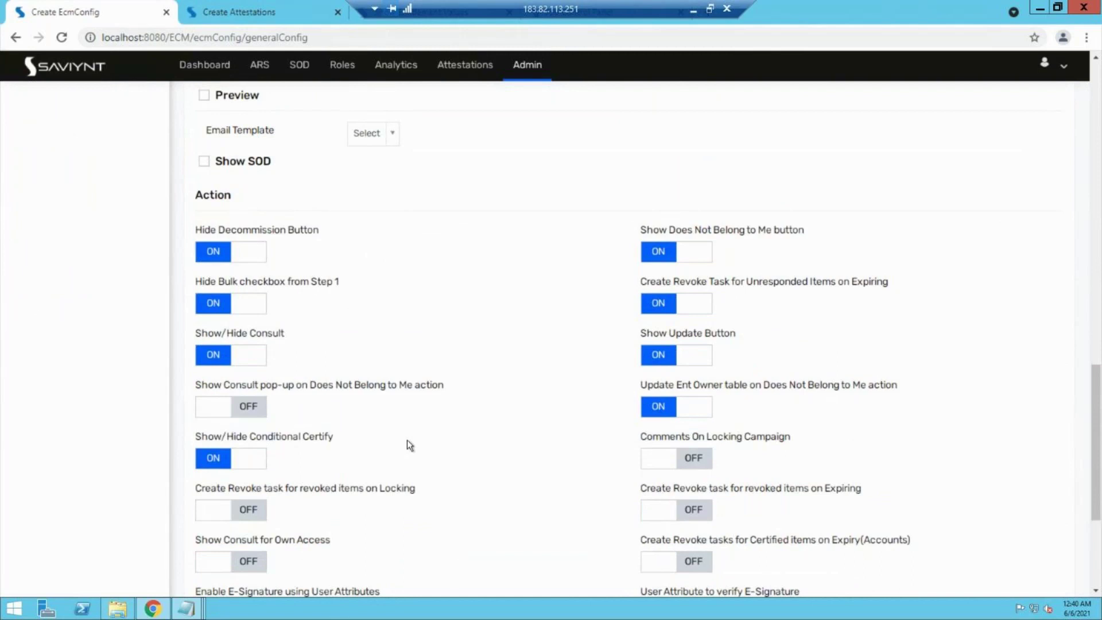
scroll(407, 440, down, 3)
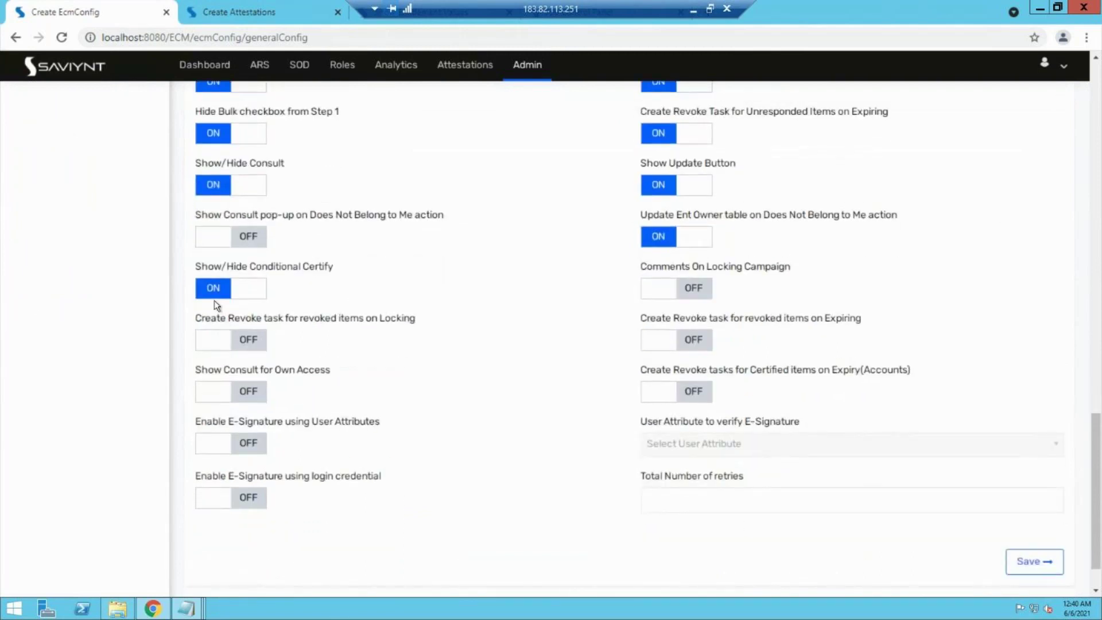
click(250, 290)
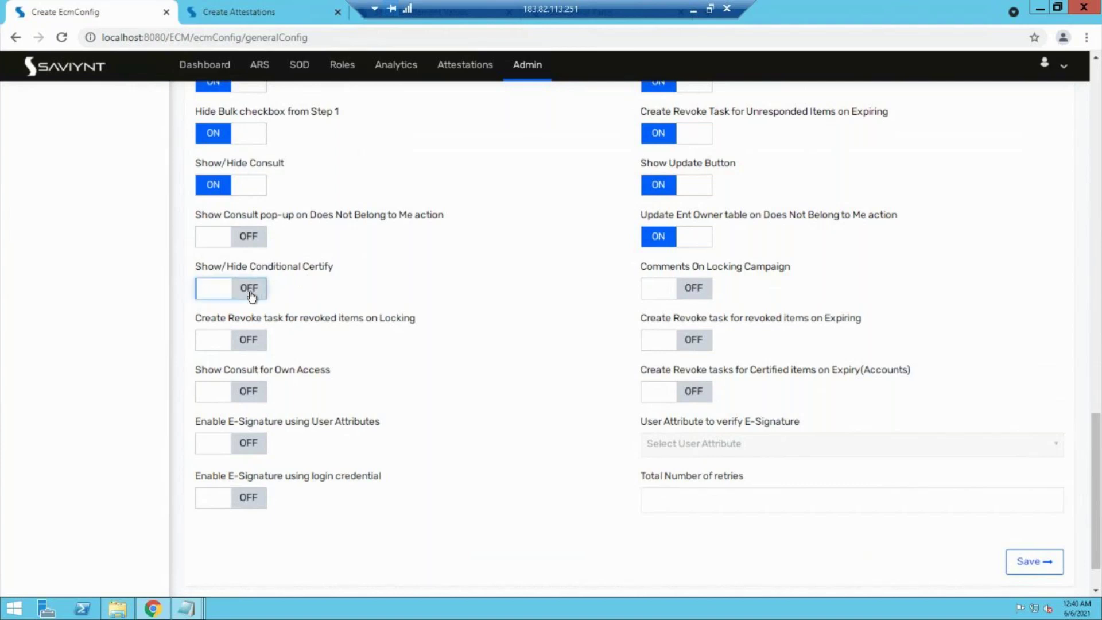
click(250, 291)
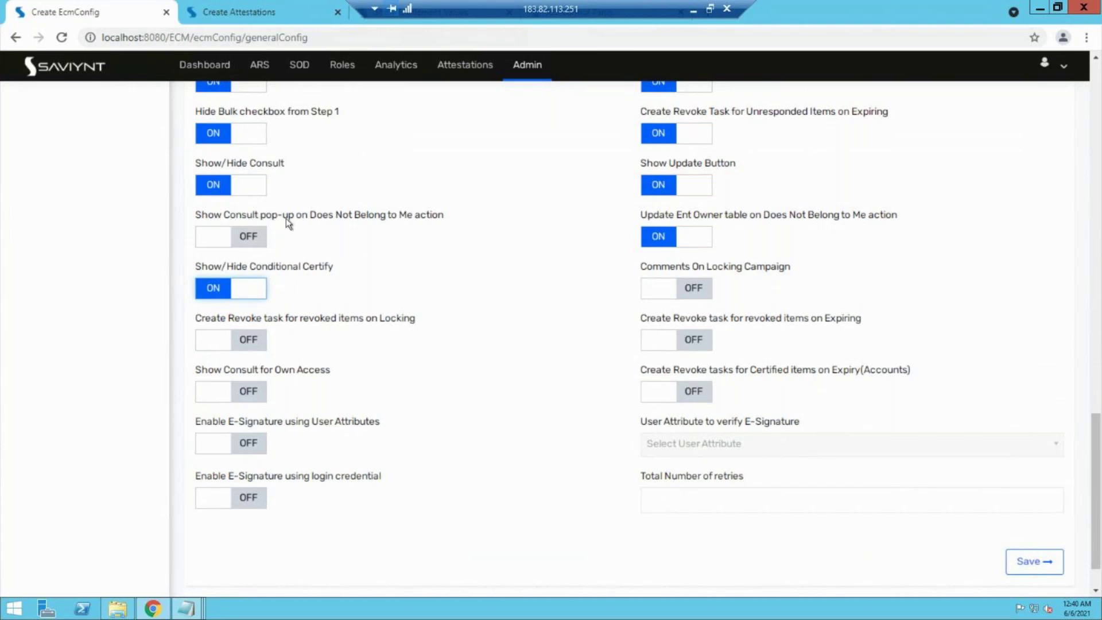
click(237, 242)
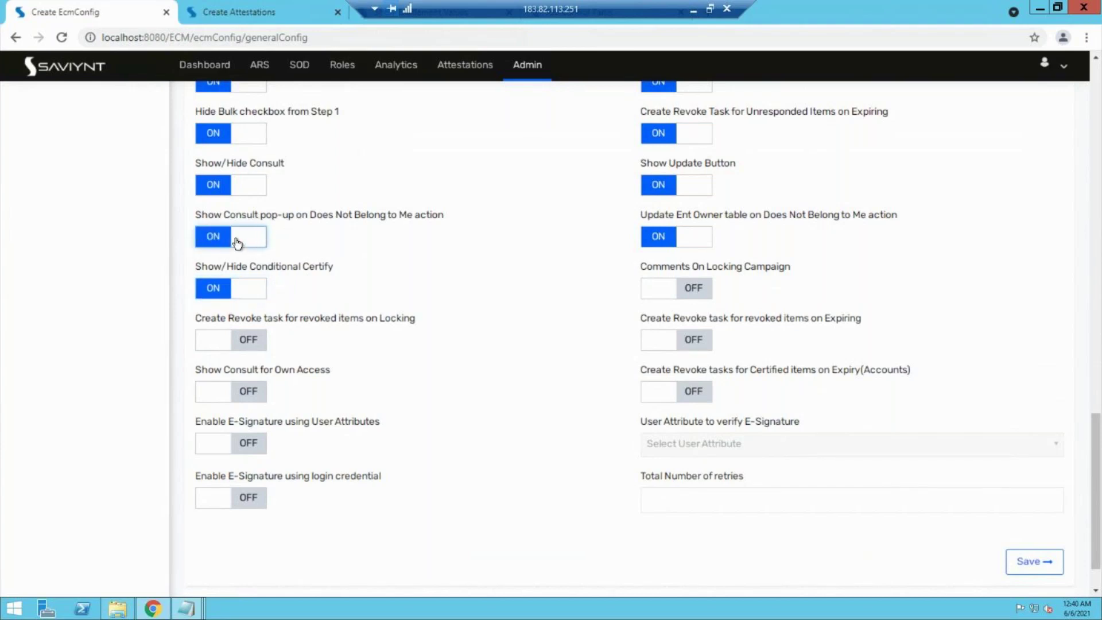
click(223, 243)
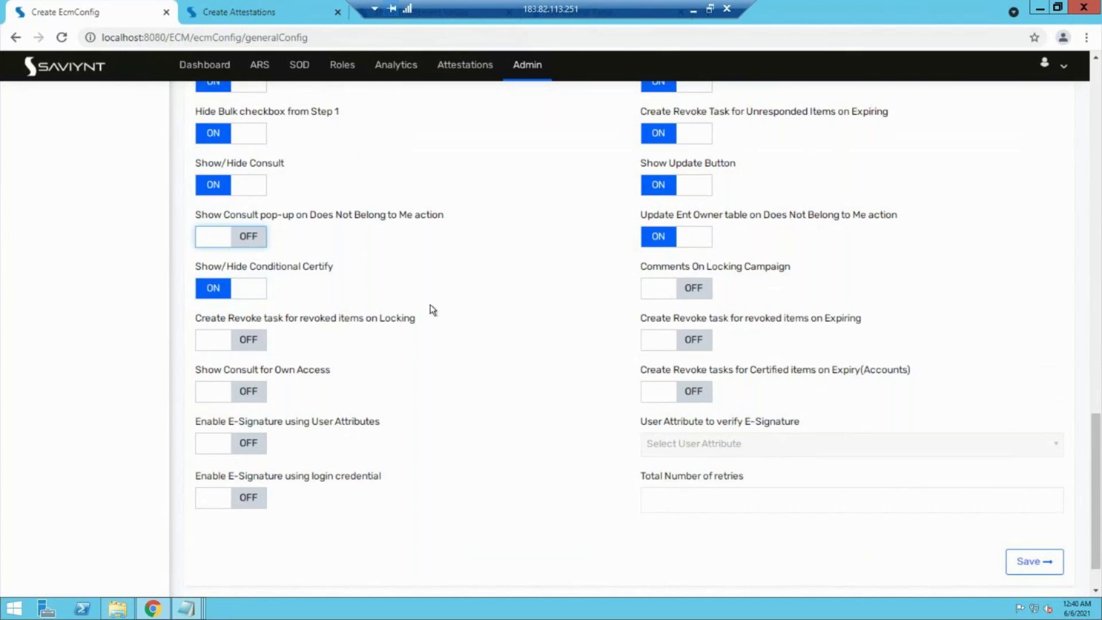
scroll(429, 304, up, 1)
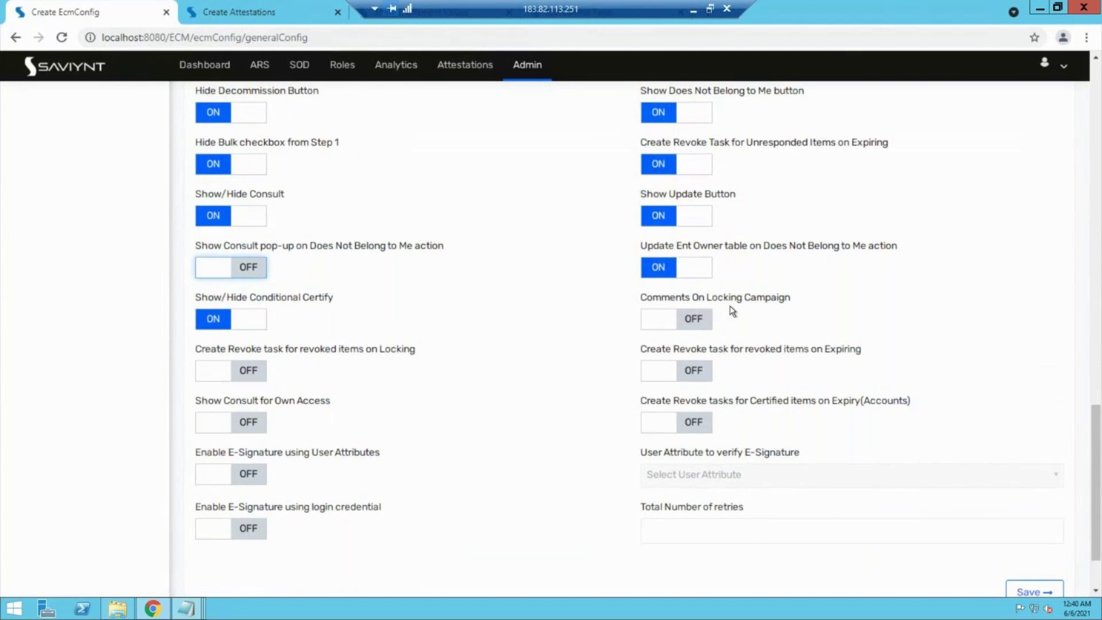
click(696, 328)
click(696, 327)
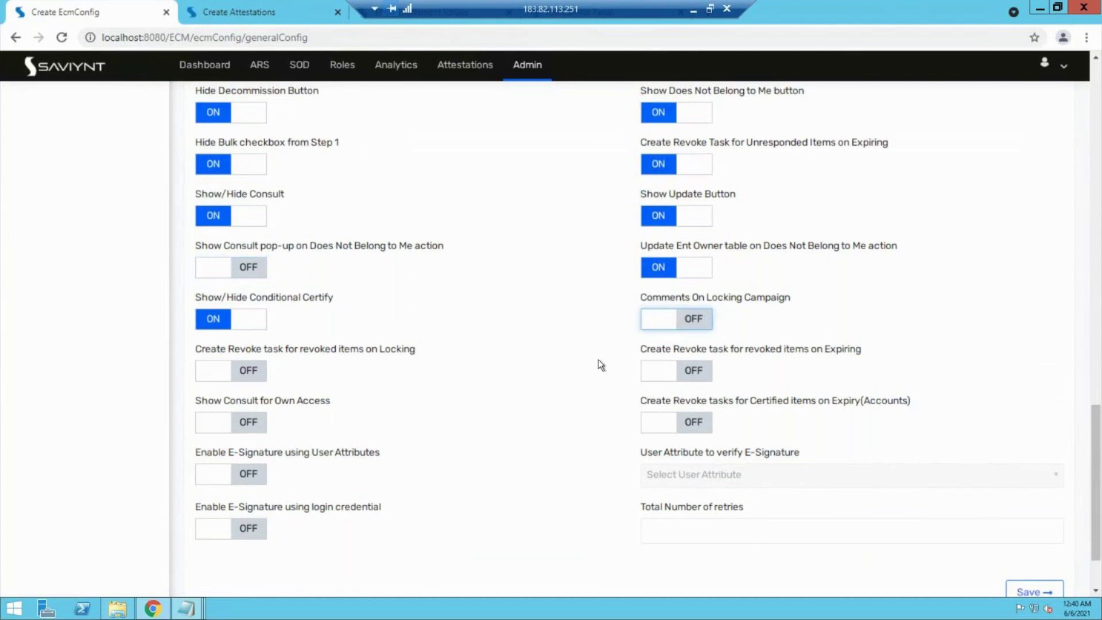
scroll(599, 365, up, 3)
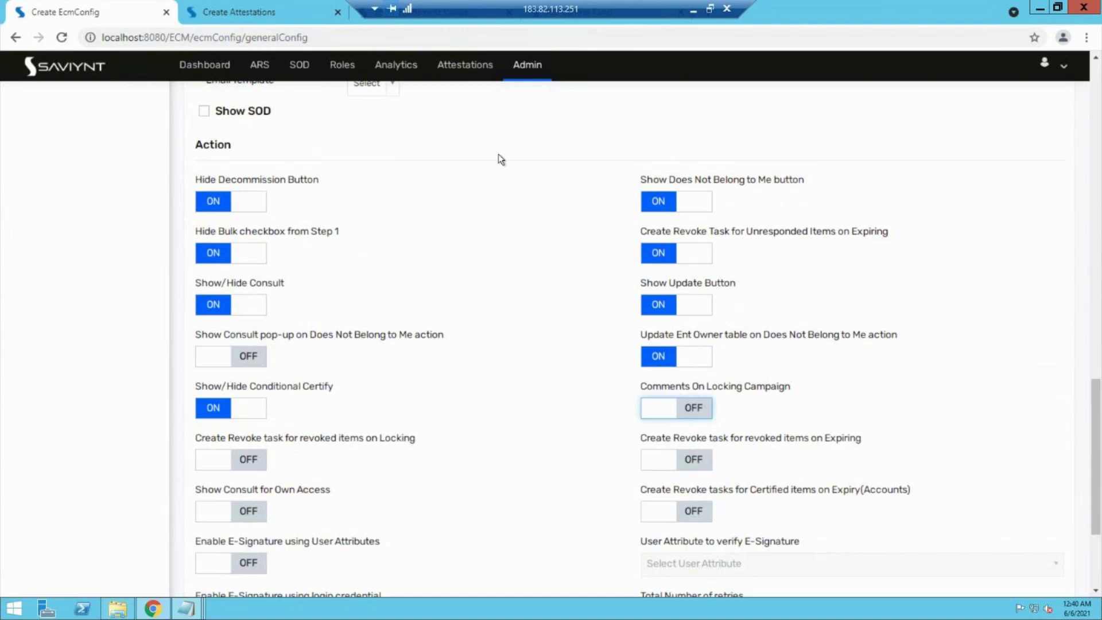
click(659, 185)
drag(659, 184, 775, 179)
click(669, 204)
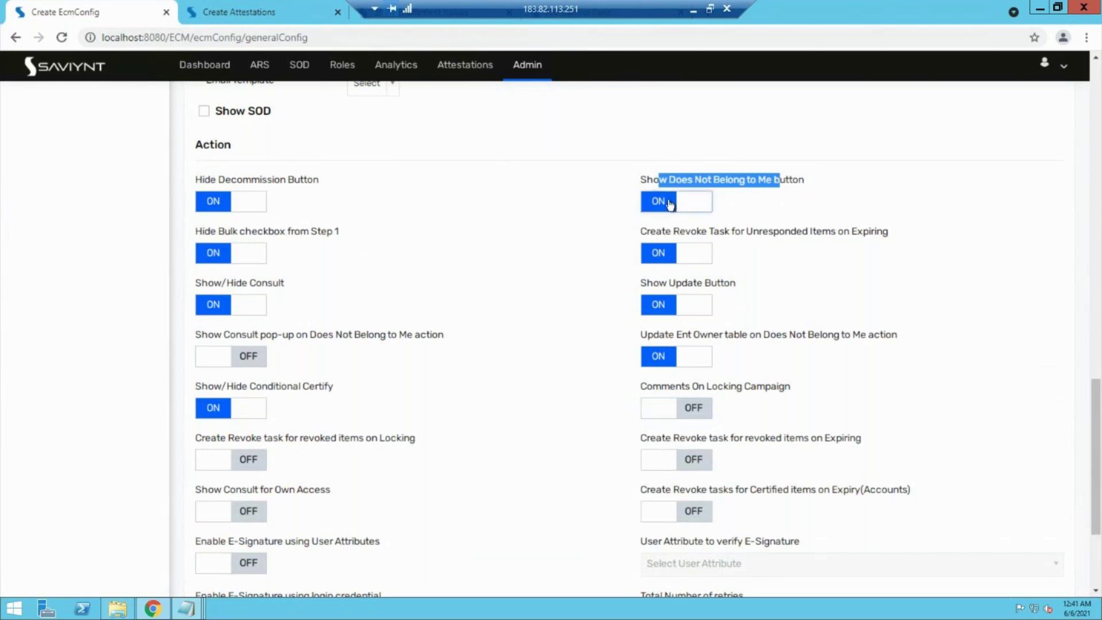
click(670, 204)
scroll(498, 281, down, 3)
scroll(498, 278, up, 6)
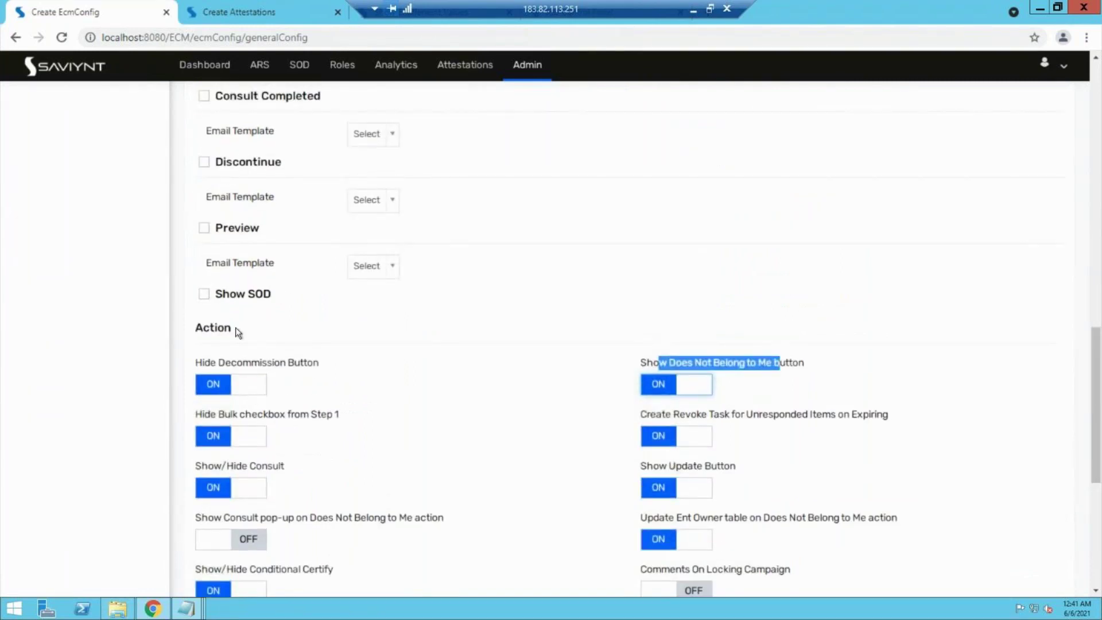
scroll(235, 327, up, 1)
scroll(235, 327, up, 10)
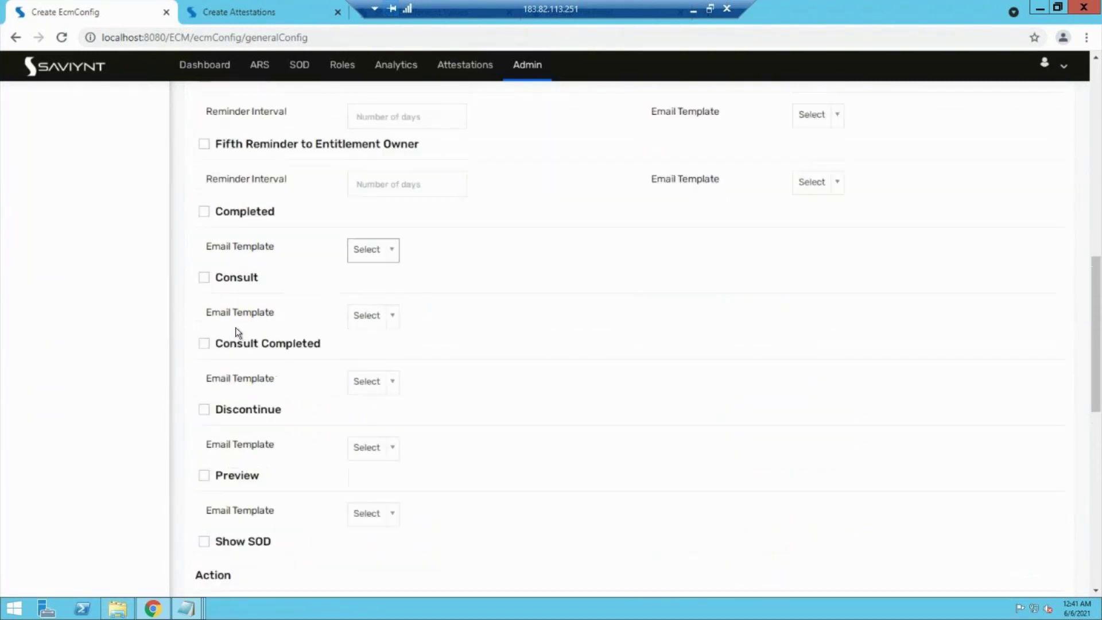
scroll(235, 327, up, 1)
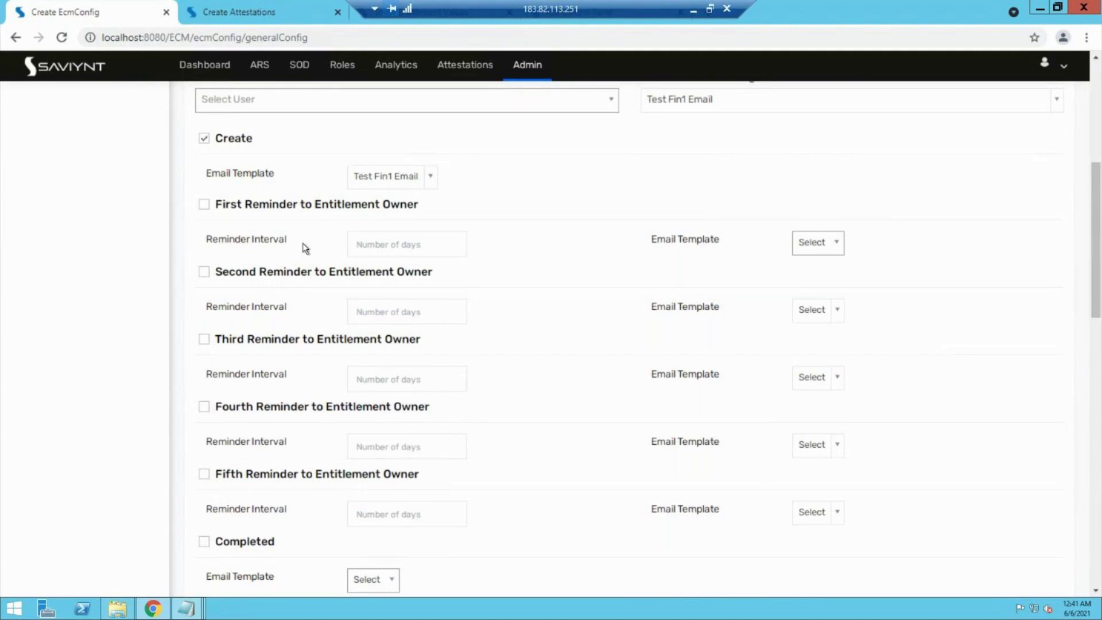
scroll(218, 243, up, 3)
scroll(218, 244, up, 3)
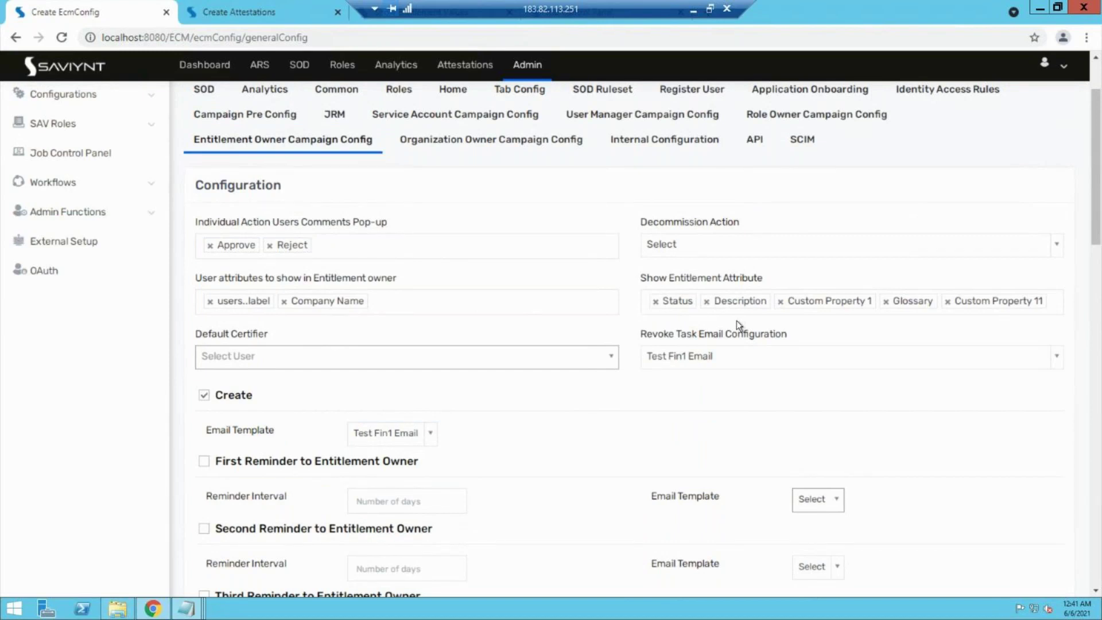
scroll(369, 394, up, 1)
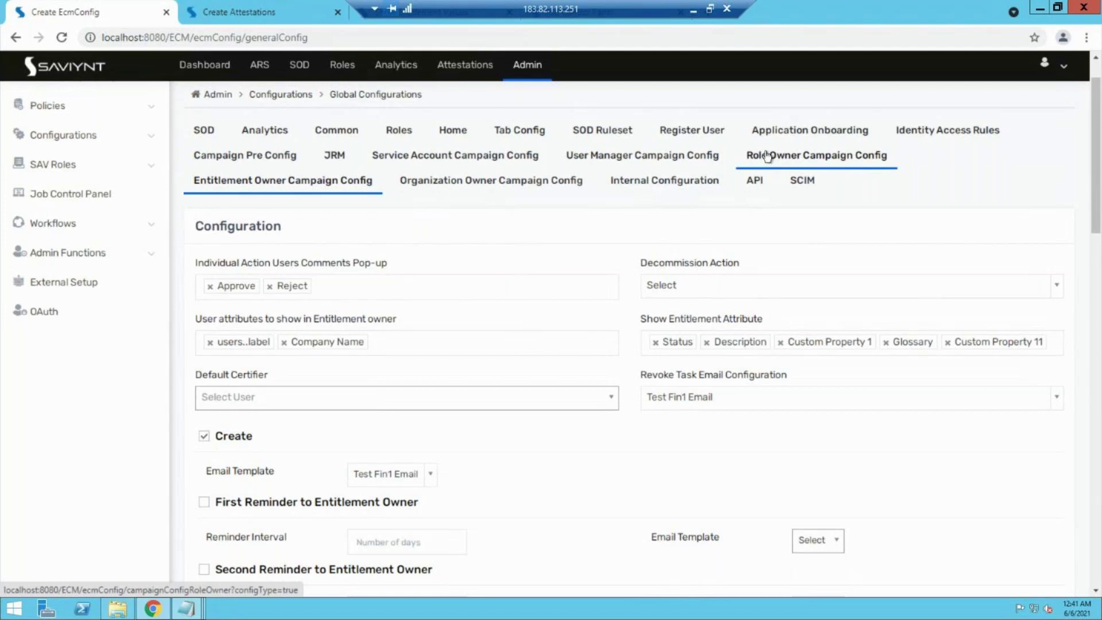
Step: Switch to the Create Attestations browser tab to show the blank Create New Attestation form
click(252, 11)
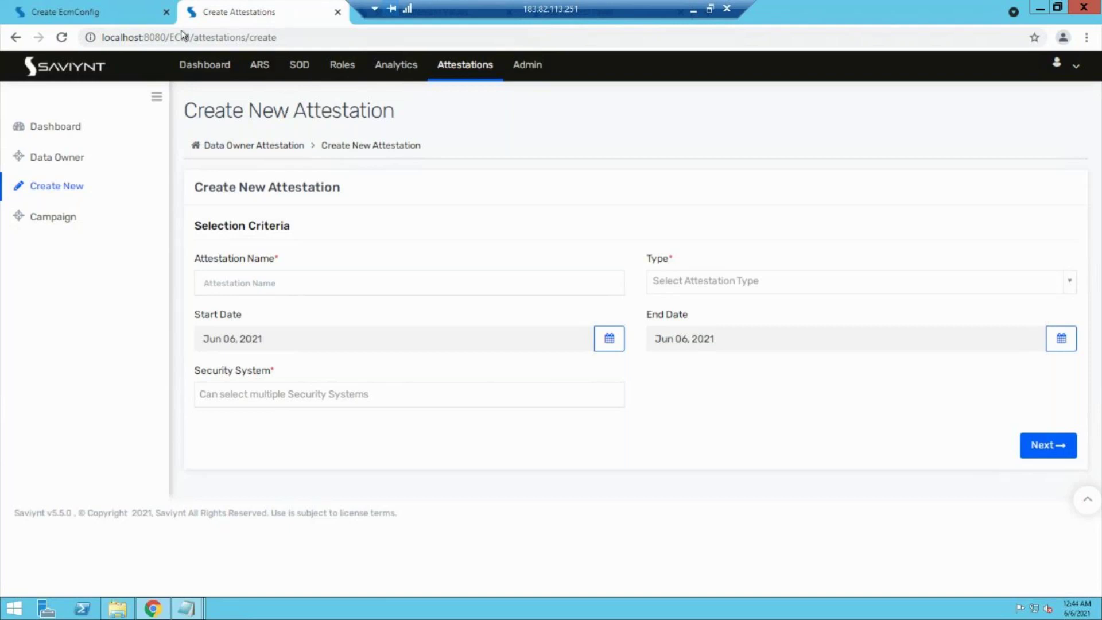
Step: Go to SOD > Ruleset > Rulesets and choose Create Ruleset from Actions
click(306, 67)
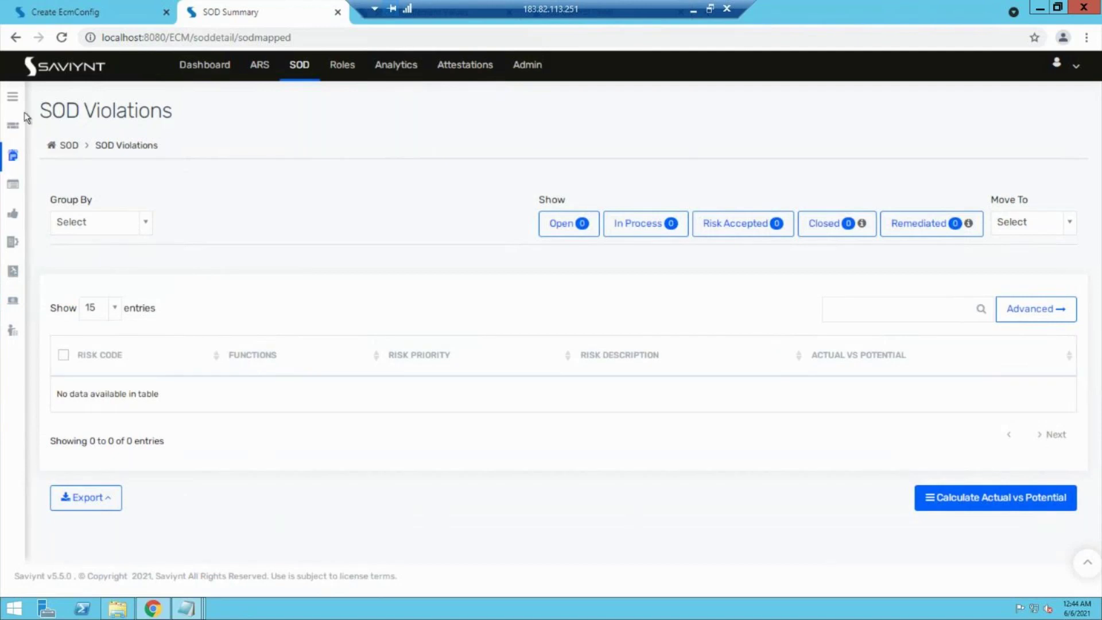
click(14, 98)
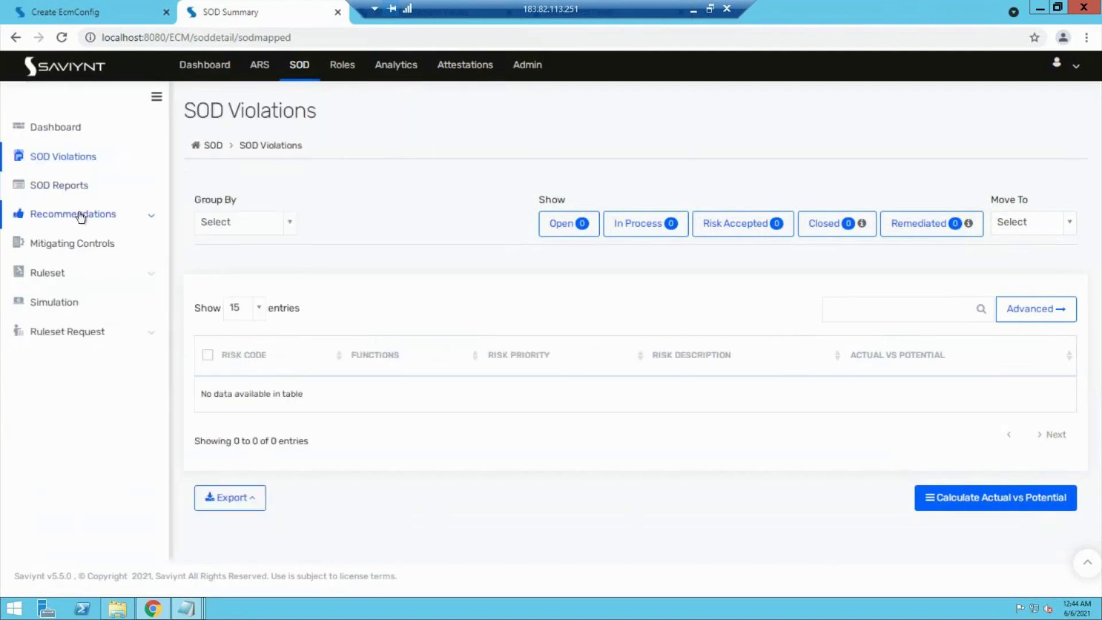
click(88, 276)
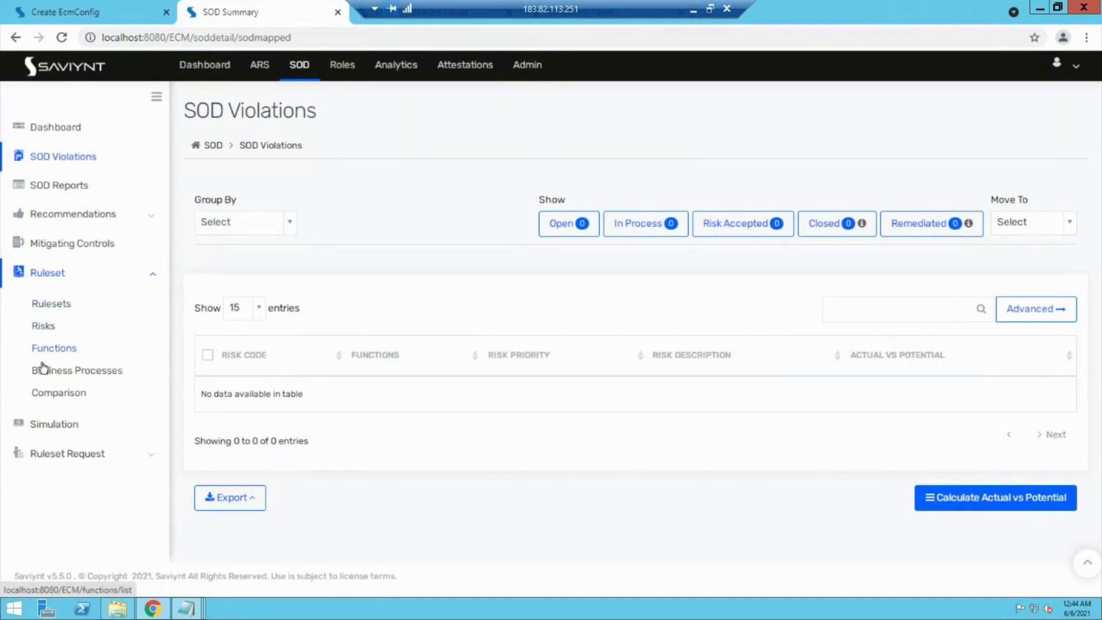
click(45, 308)
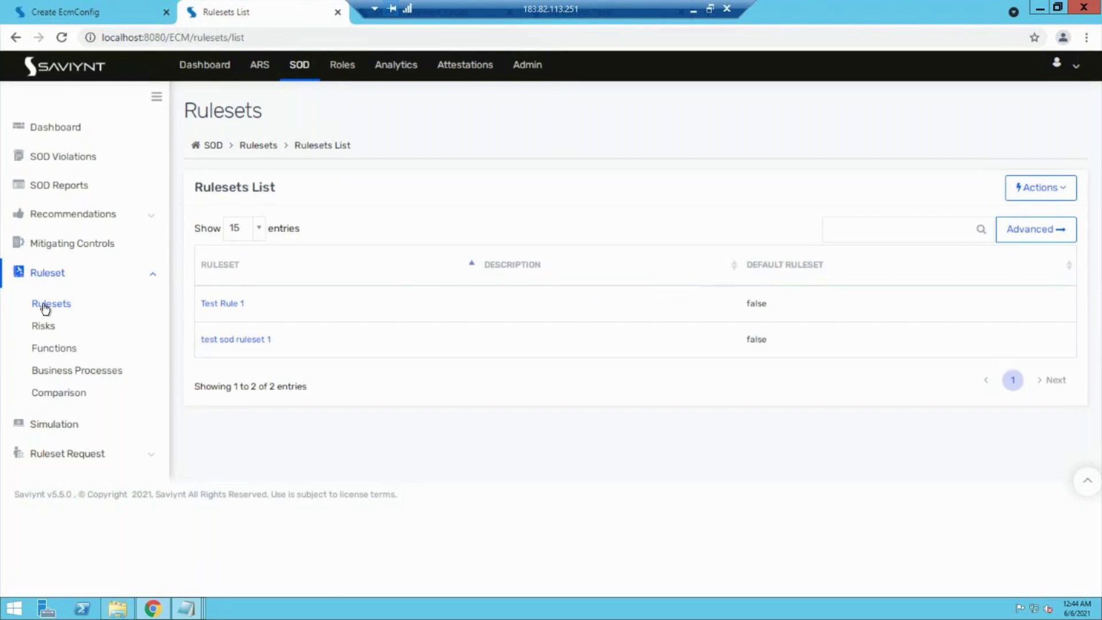
click(1033, 191)
click(1004, 224)
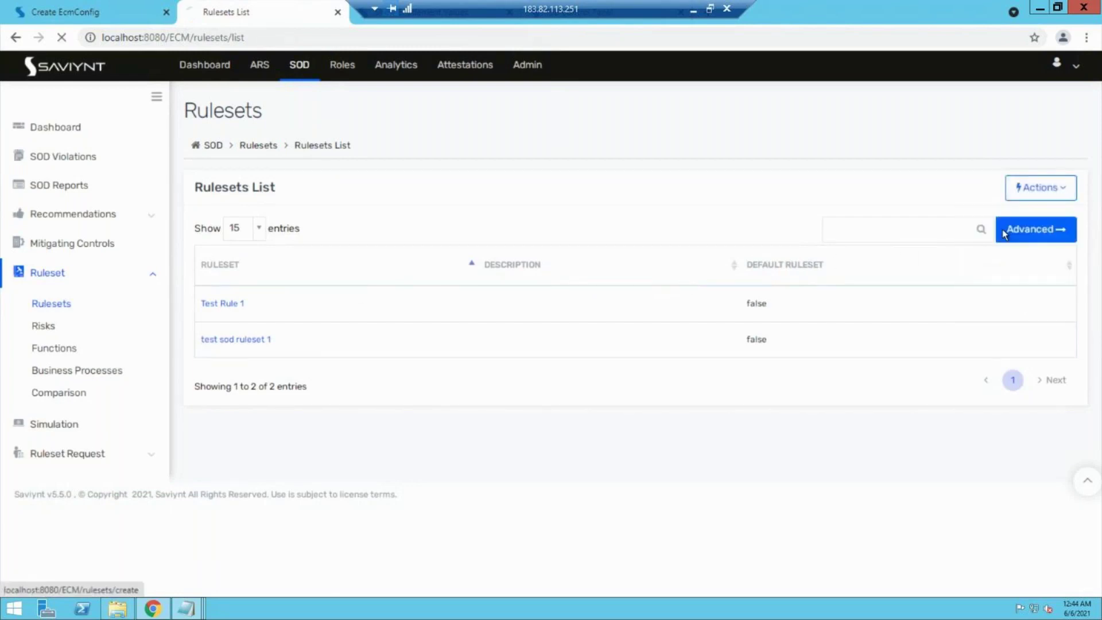
Step: Create the ruleset 'Test payrole rule set', then open the Risks list's Actions menu
click(378, 246)
text(Test p)
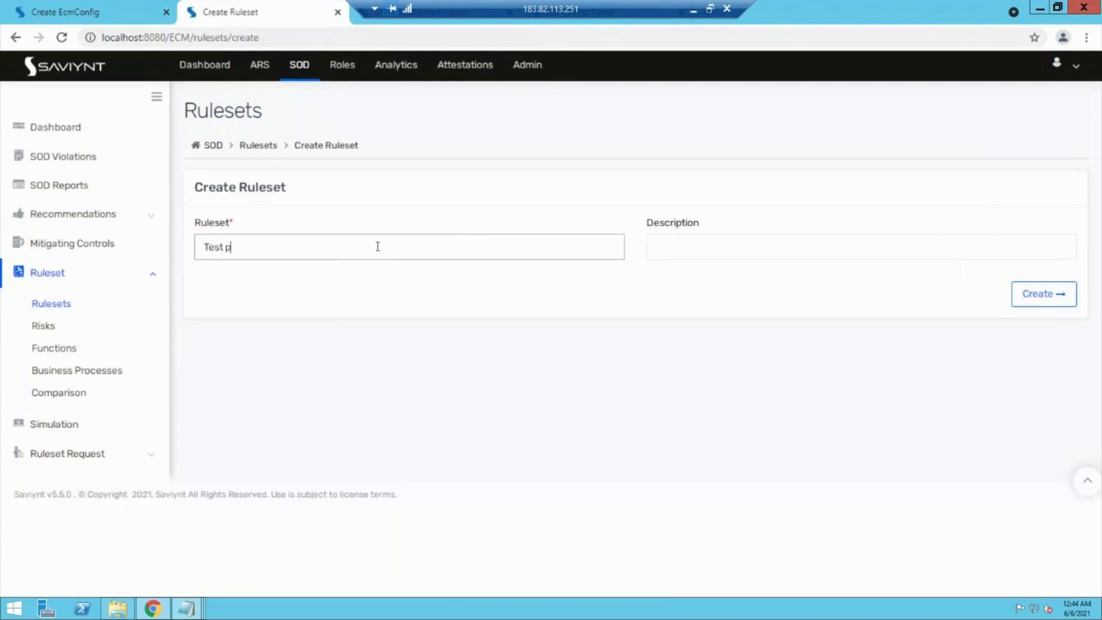
text(ayrole rule set)
click(1036, 293)
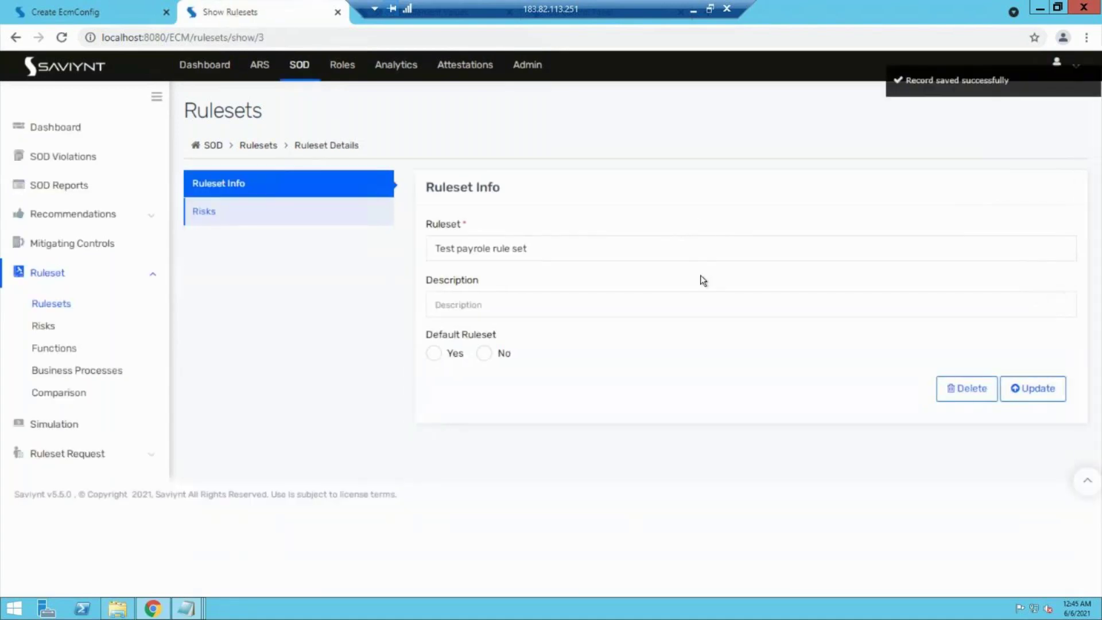
click(43, 325)
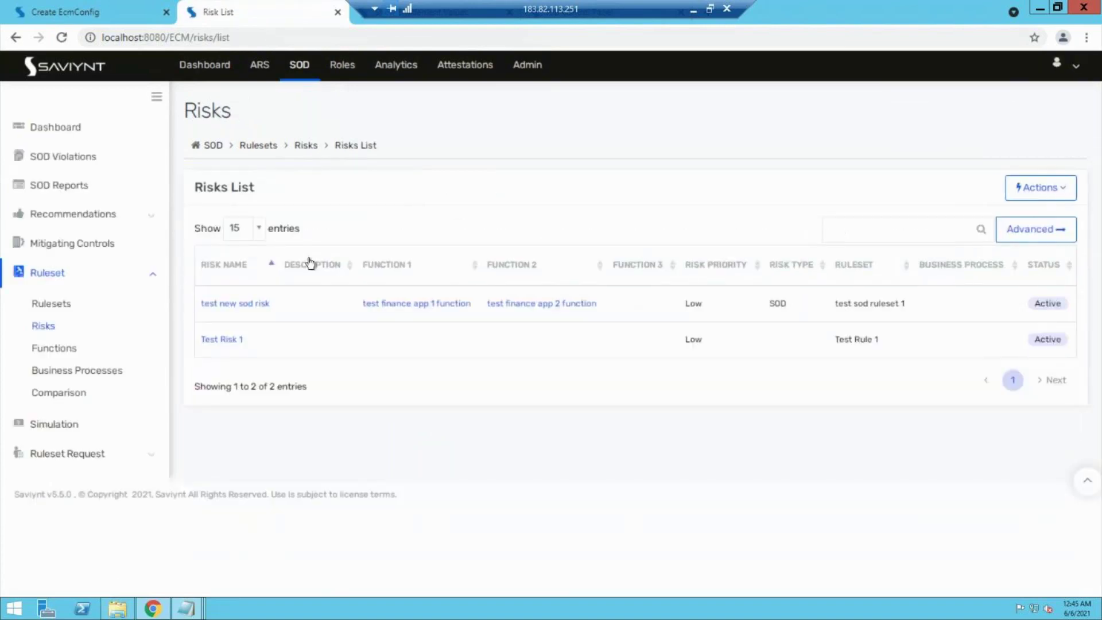
click(1041, 187)
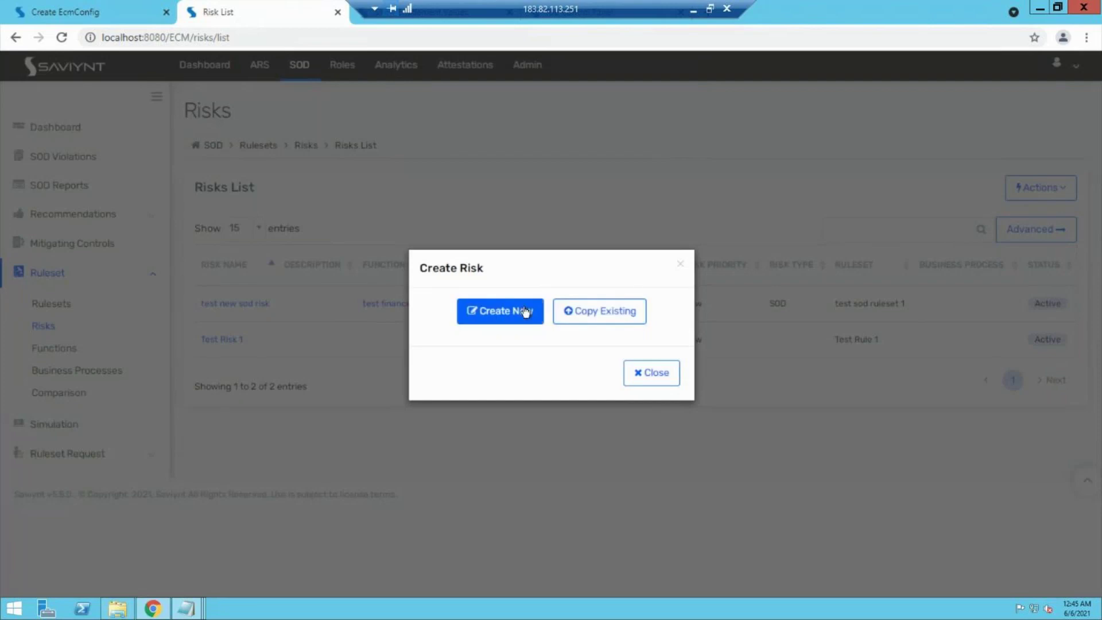
Step: Create a new risk 'test payrole risk' assigned to the Test payrole rule set ruleset
click(524, 312)
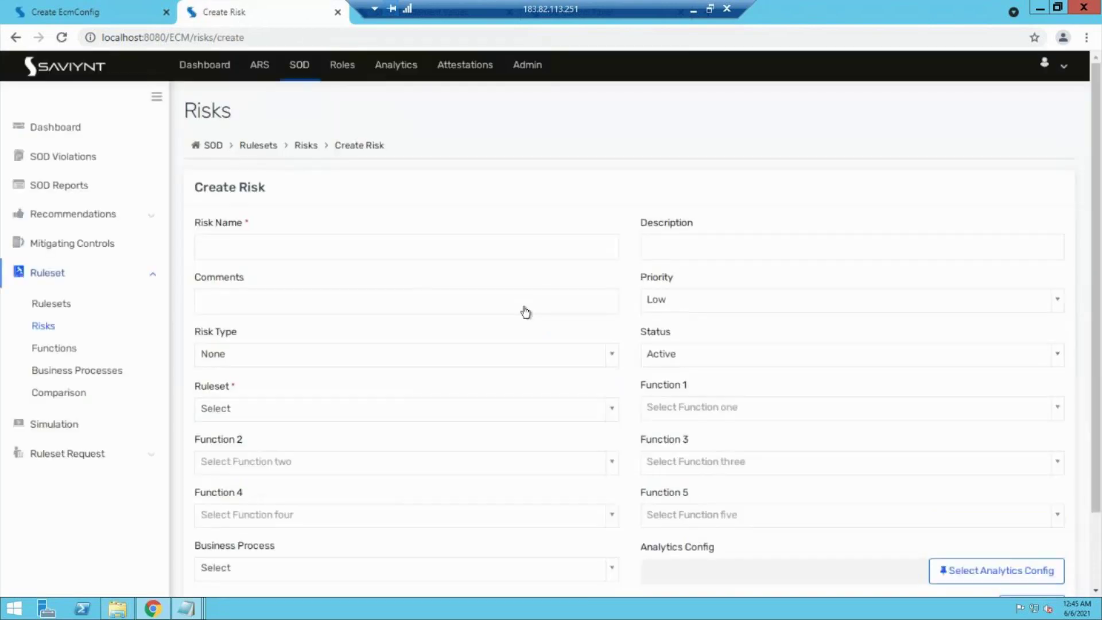
click(310, 247)
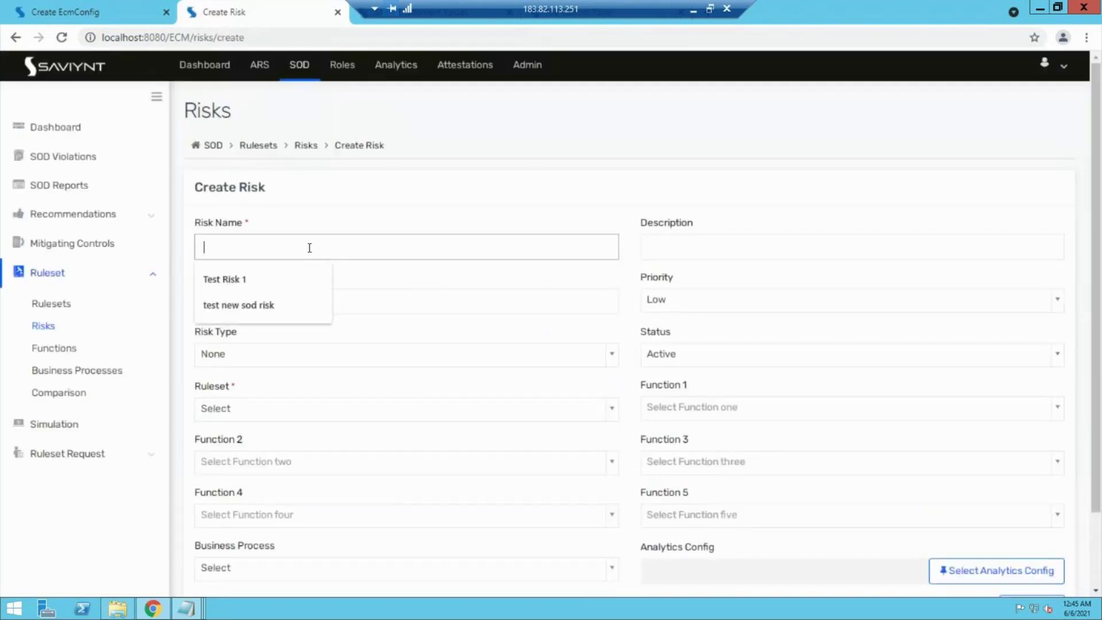
text(te)
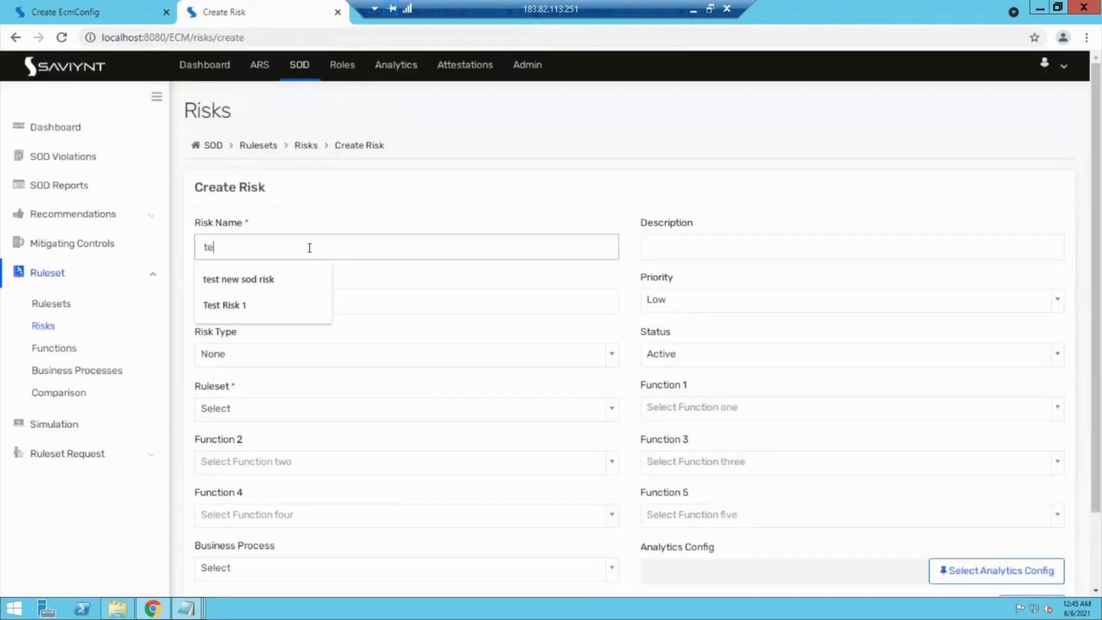
text(st payrole risk)
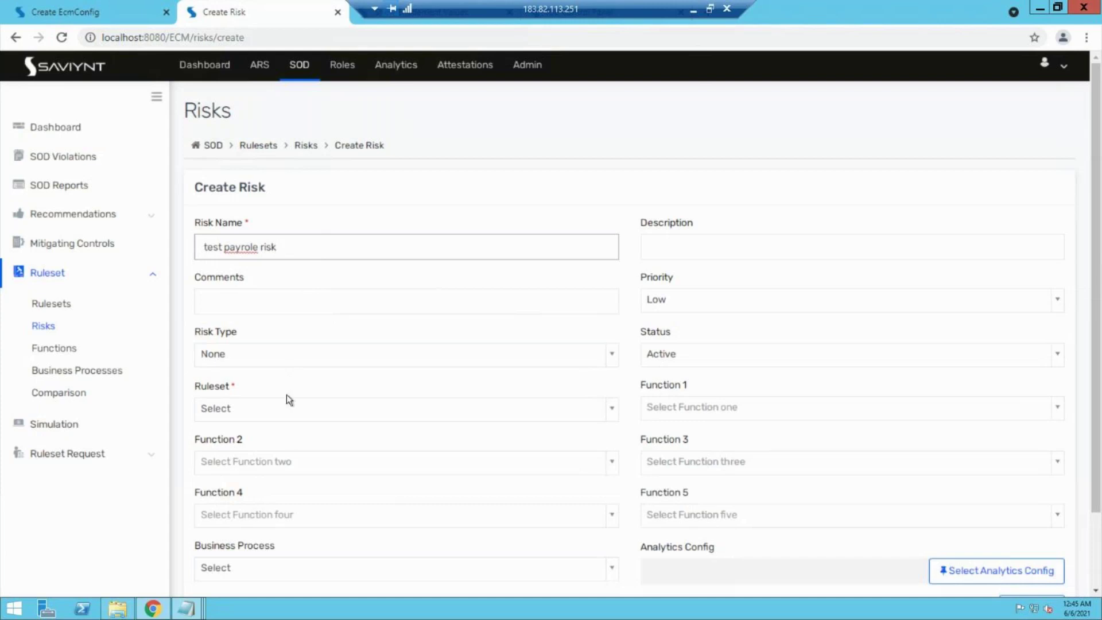
click(281, 414)
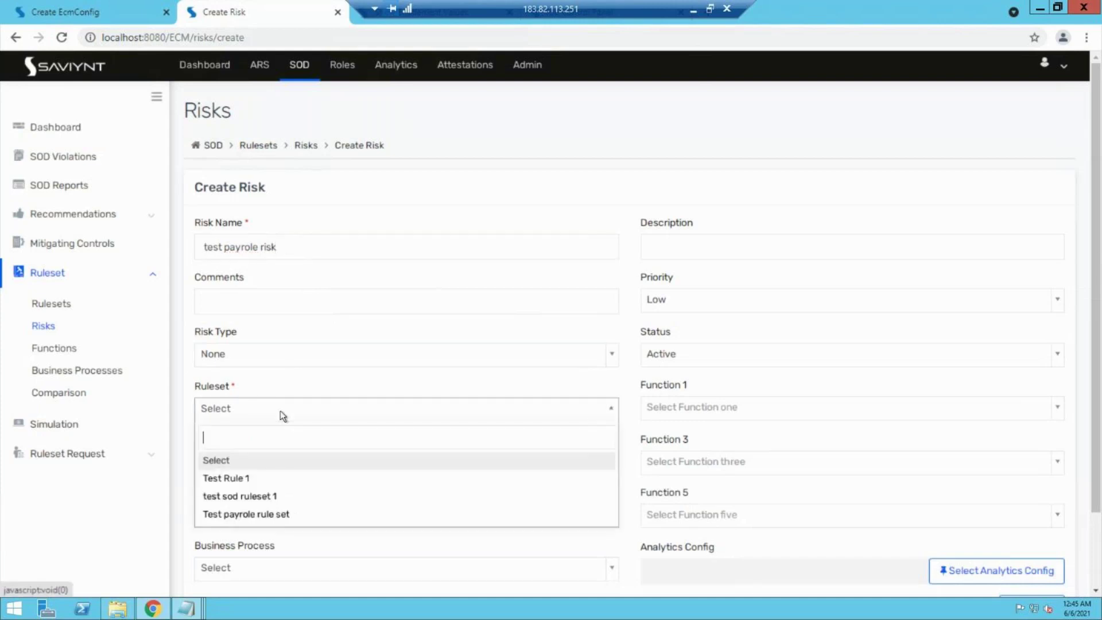
click(276, 515)
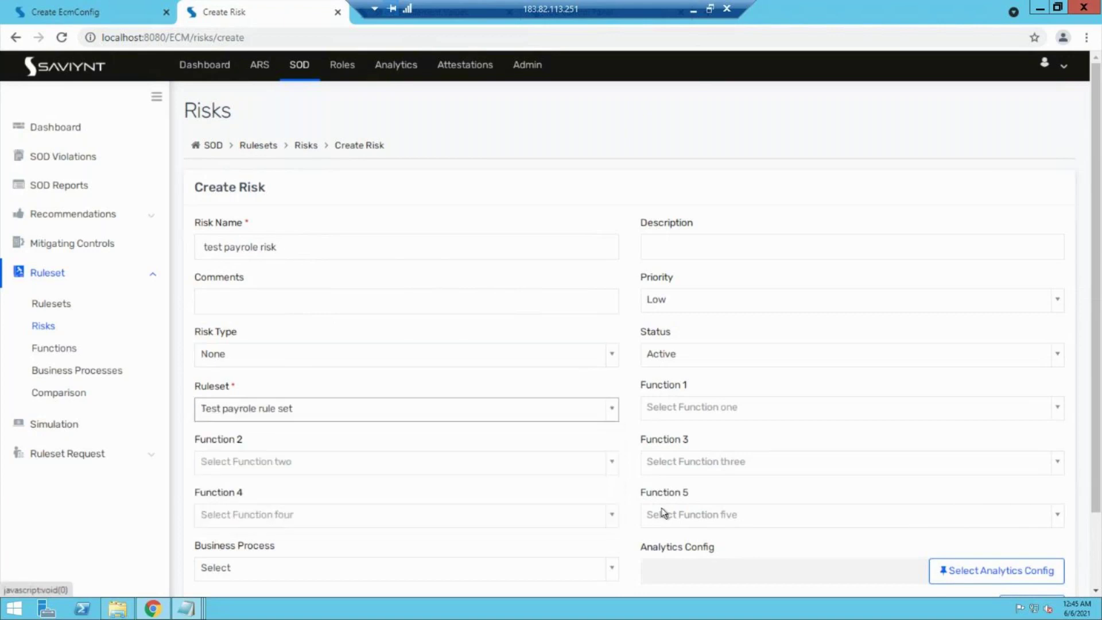
scroll(874, 546, down, 2)
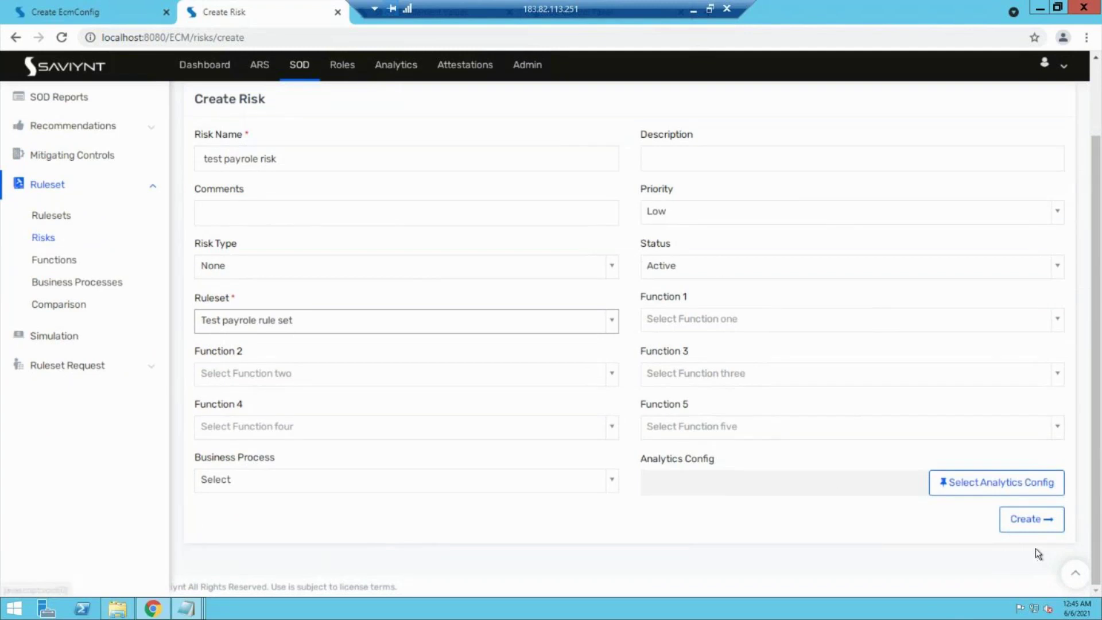
click(1023, 524)
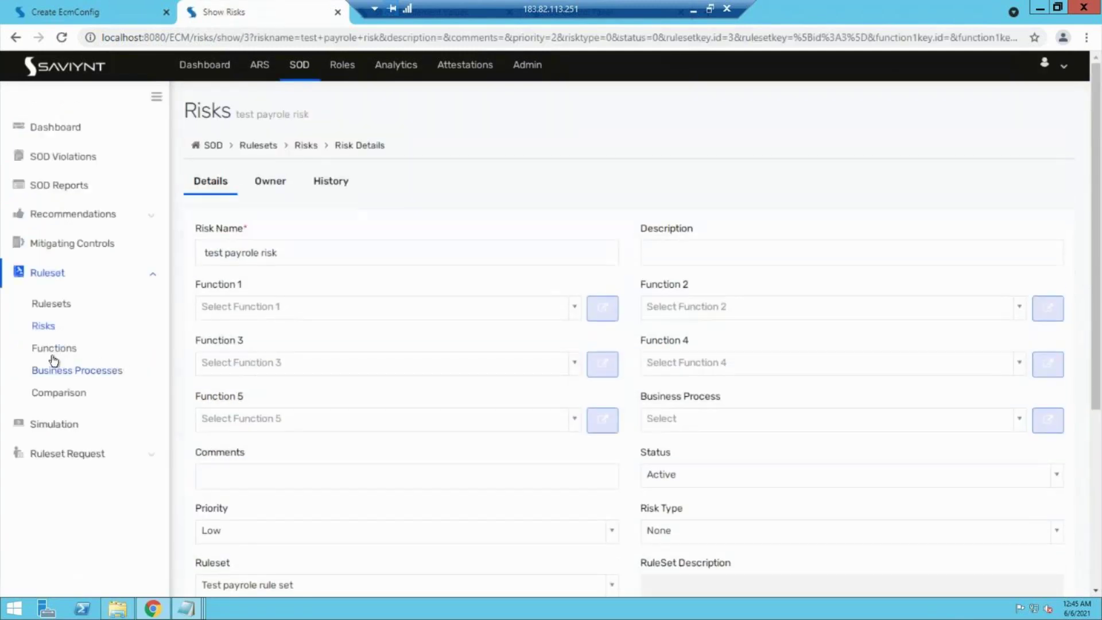
Step: Go to the Functions list and start creating a brand-new function
click(47, 354)
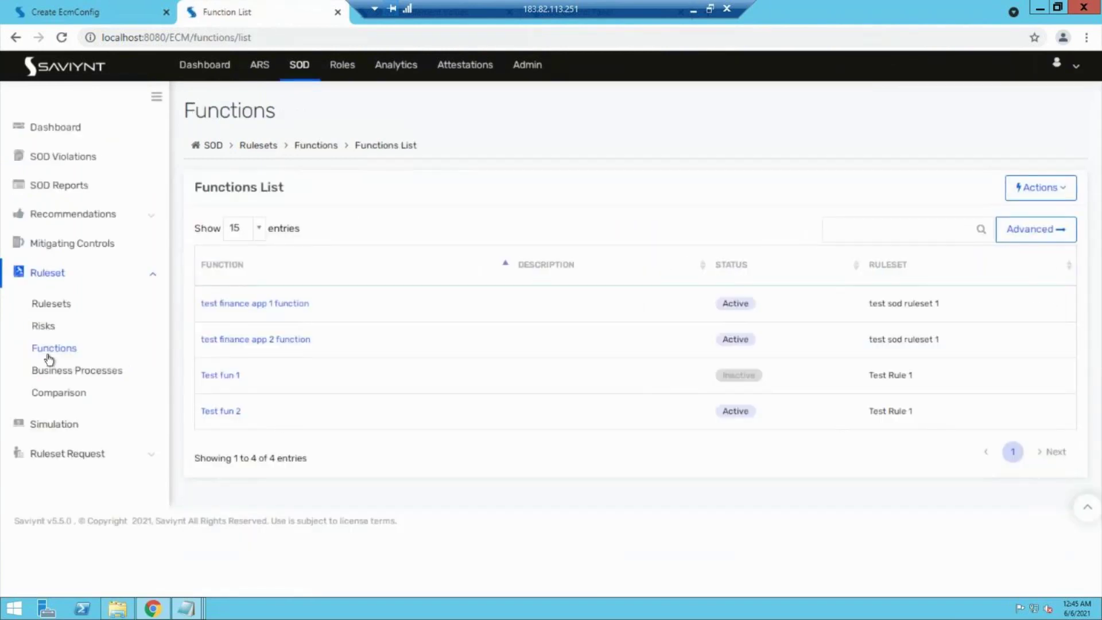
click(1027, 198)
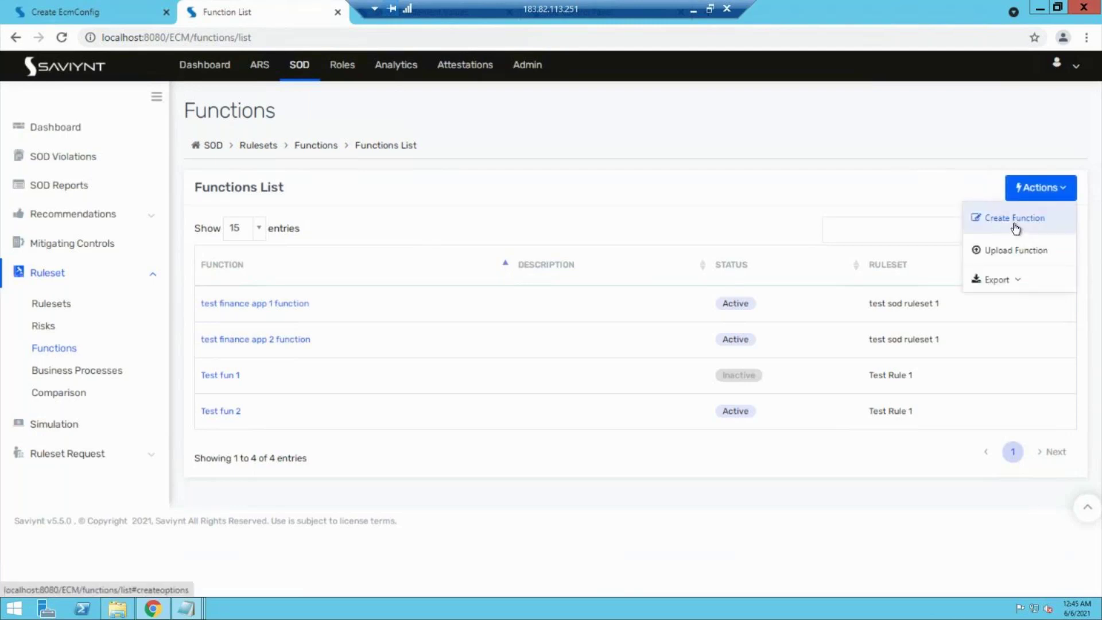
click(1015, 224)
click(514, 319)
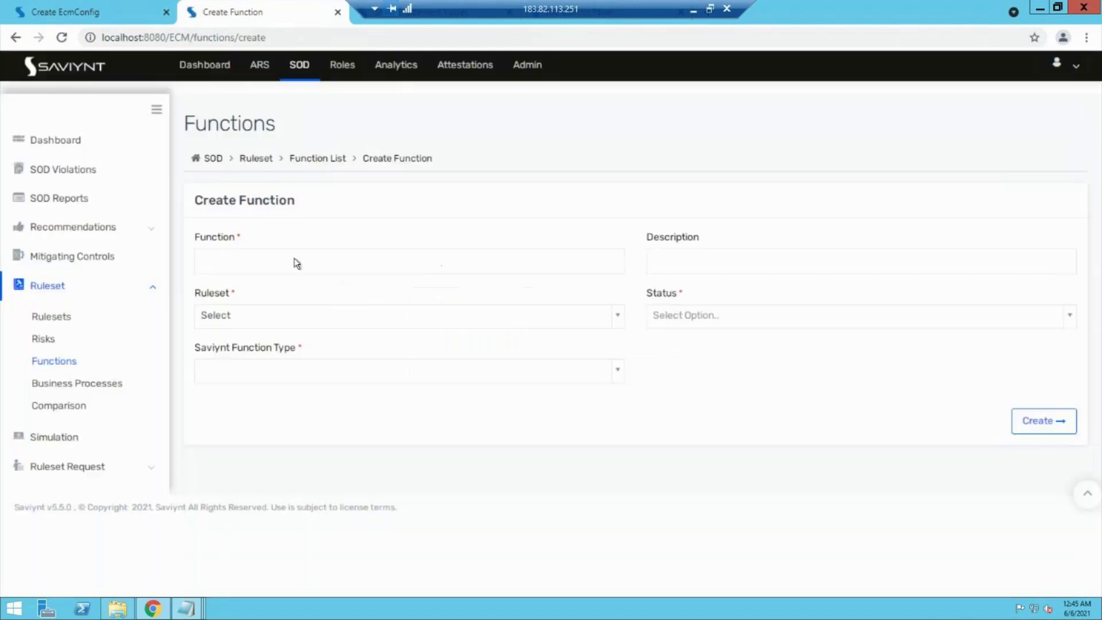
Step: Save function 'test payrole func 1' in Test payrole rule set as Active, Non-SAP
click(293, 256)
text(test p)
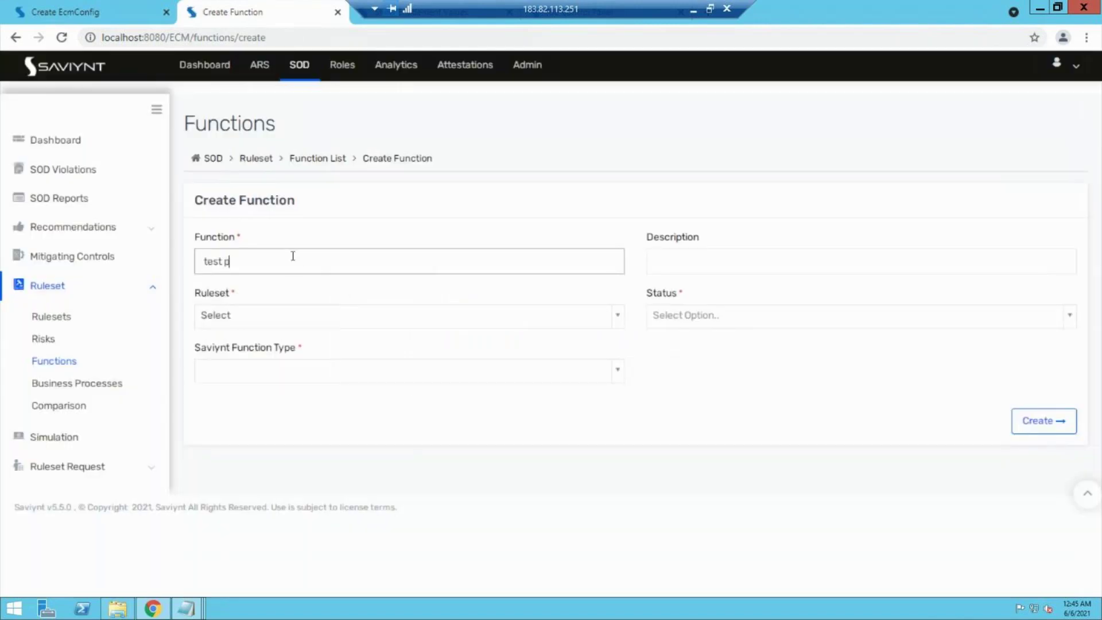
text(ayrole func 1)
click(325, 315)
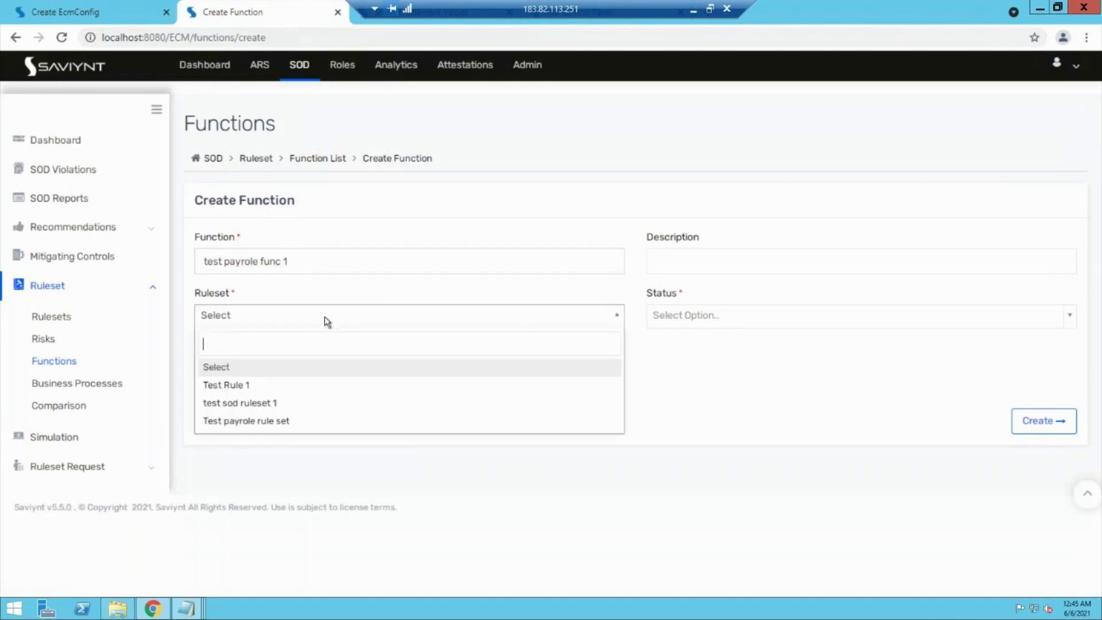
click(244, 421)
click(695, 318)
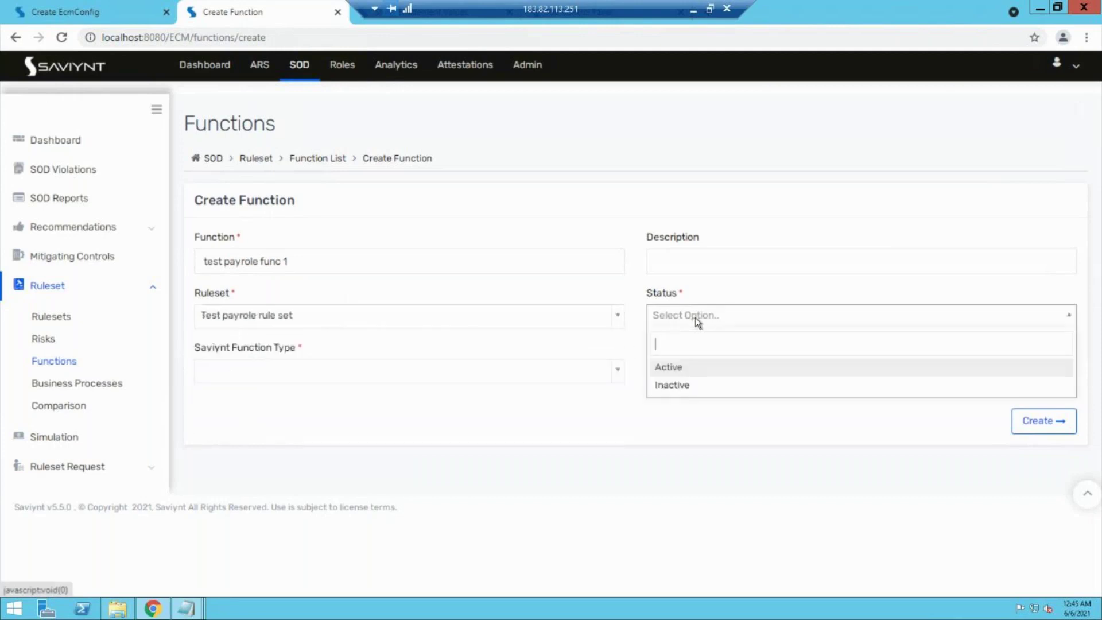
click(685, 370)
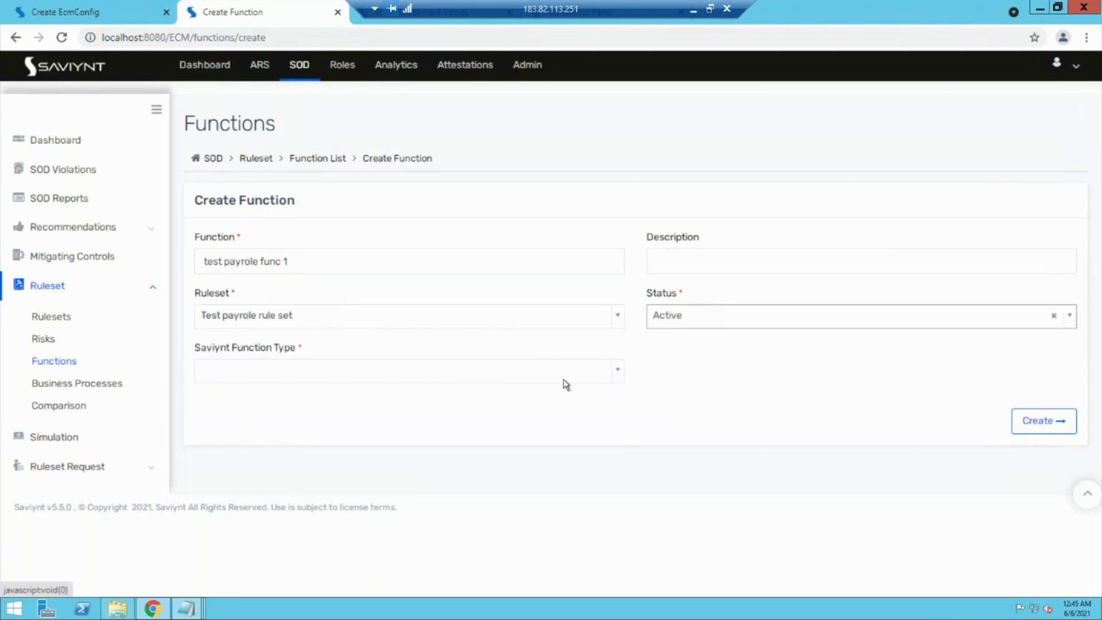
click(470, 370)
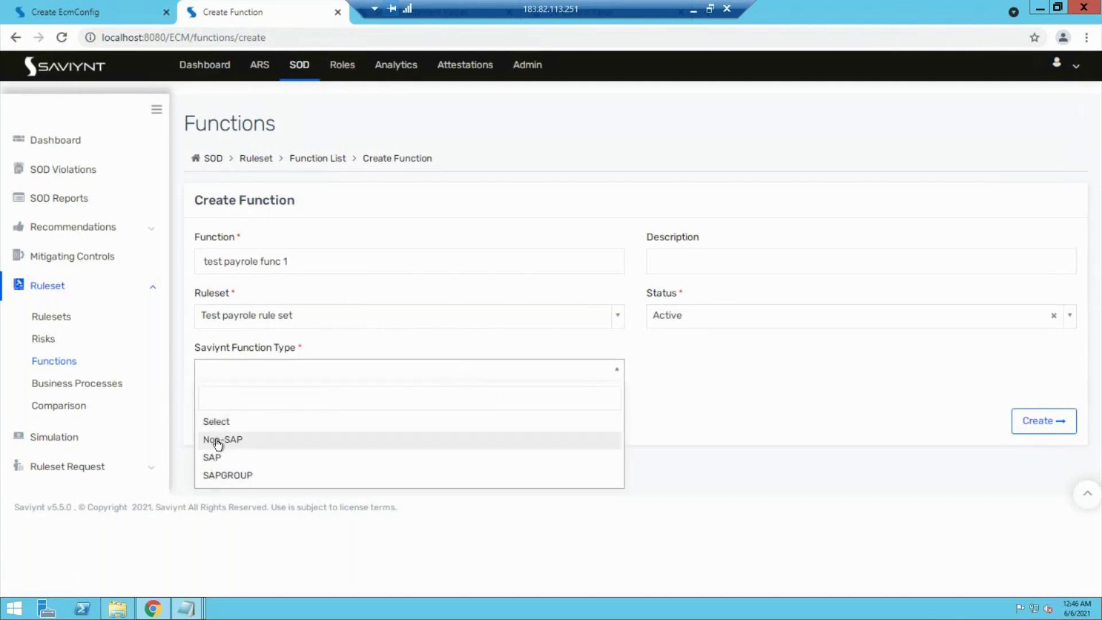
click(217, 441)
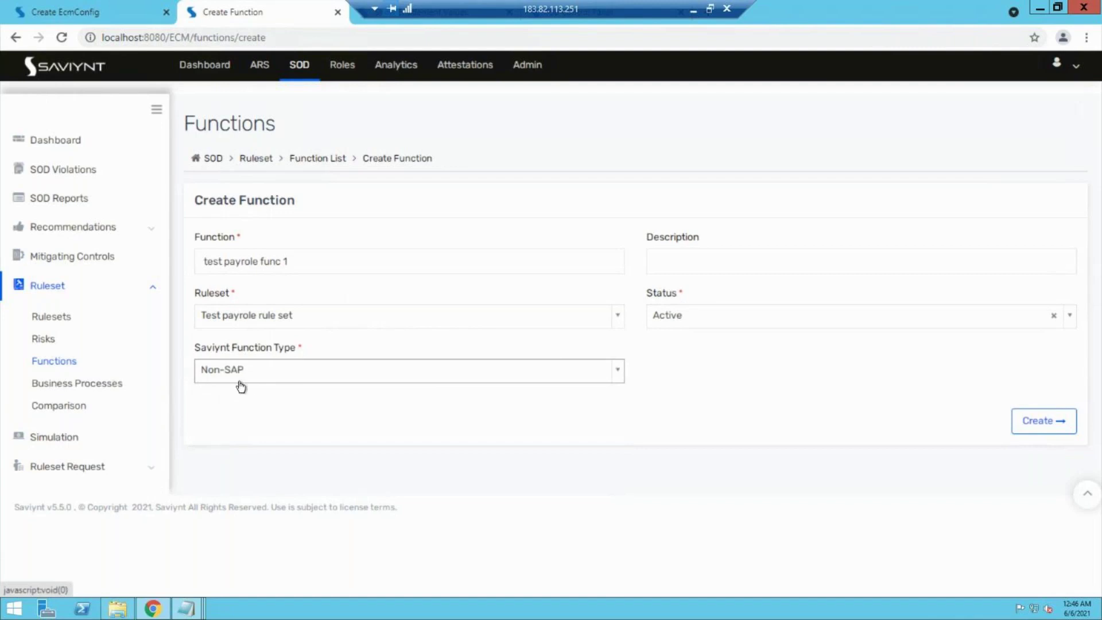
click(1039, 414)
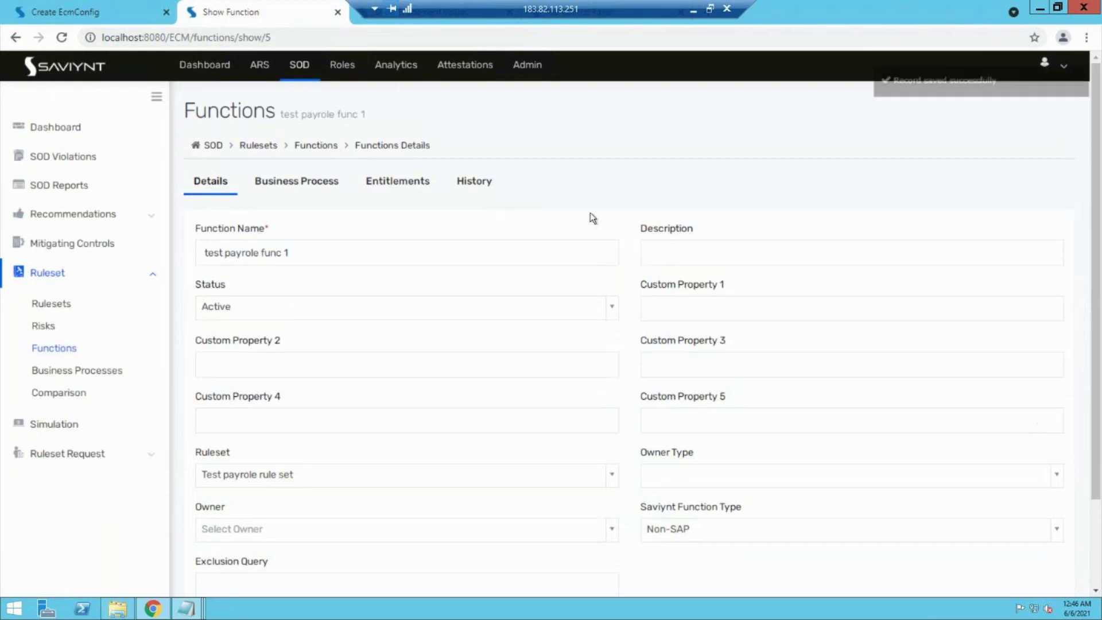
Step: On the Entitlements tab, start the condition entval=Test Payole read only
click(380, 182)
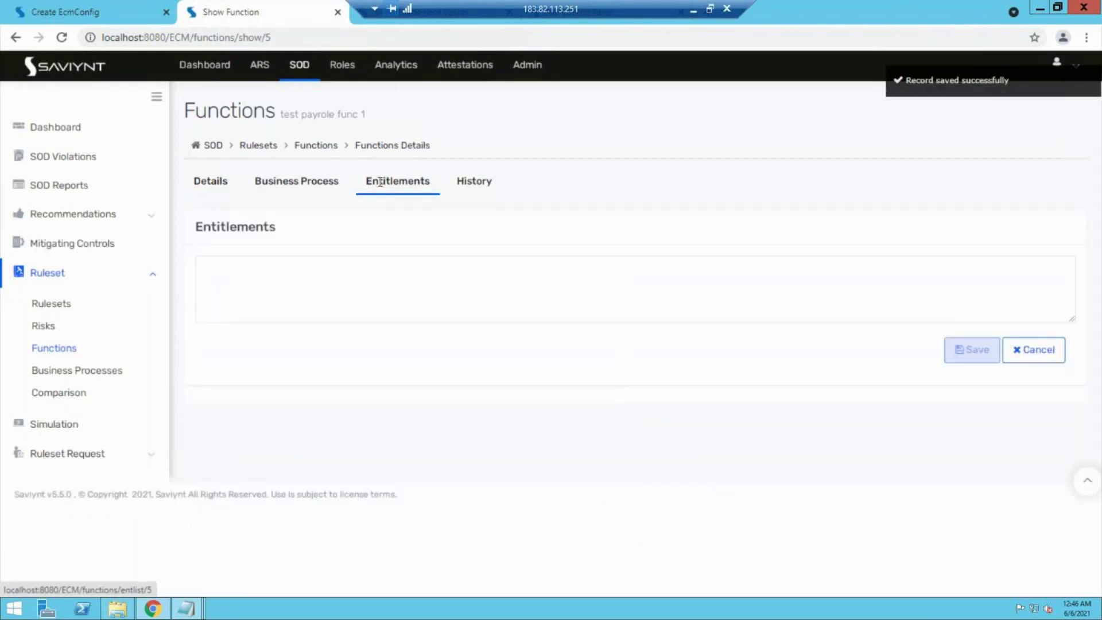
click(308, 285)
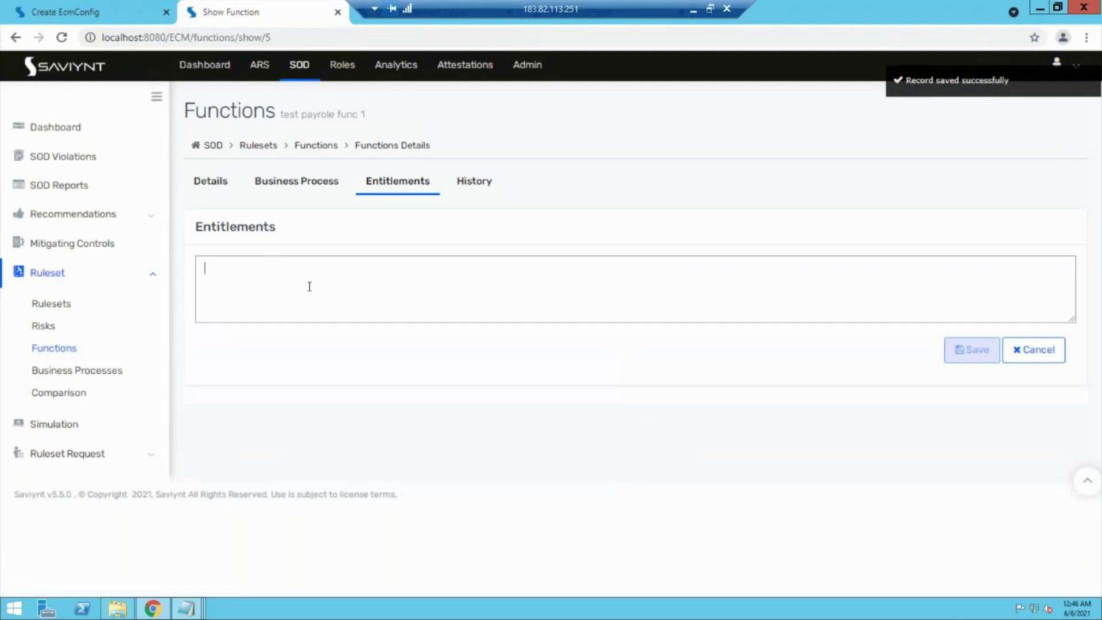
text(e)
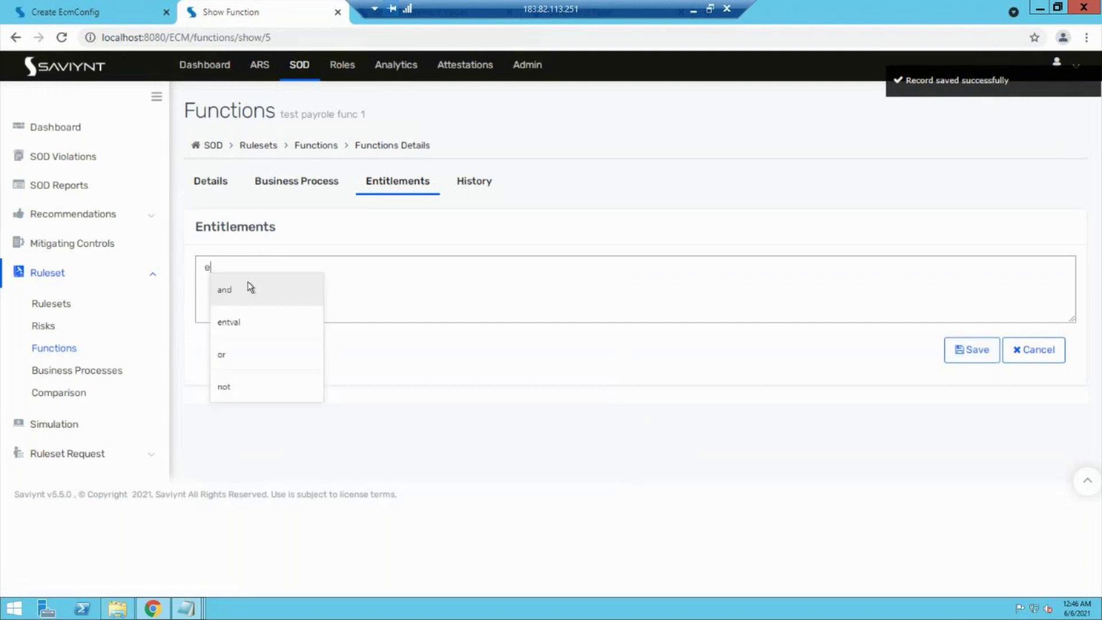
key(BackSpace)
text(e)
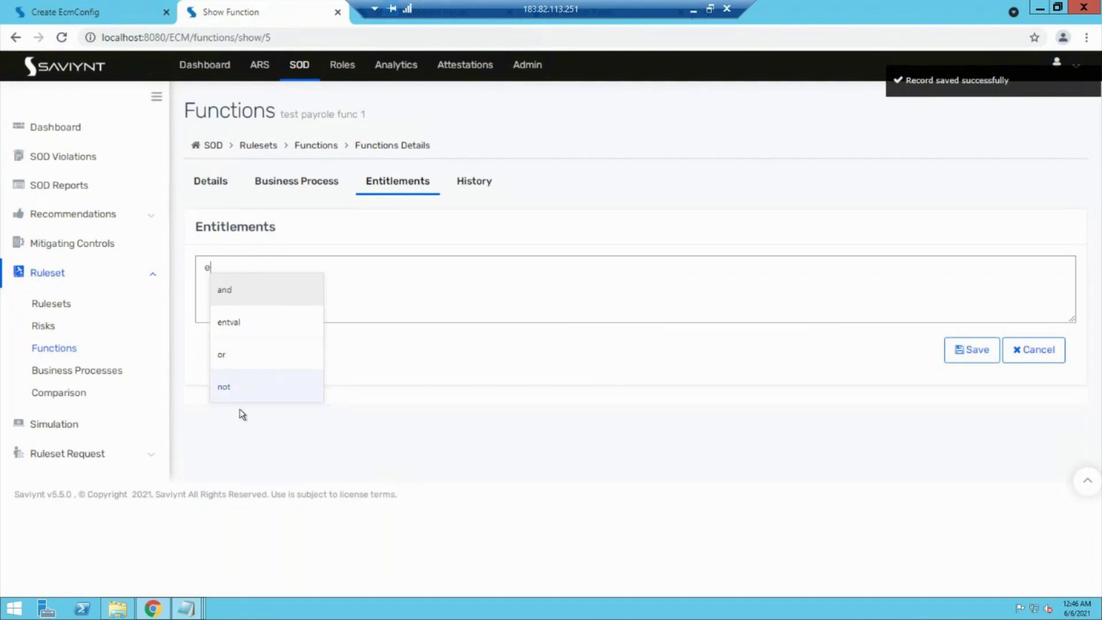
click(235, 321)
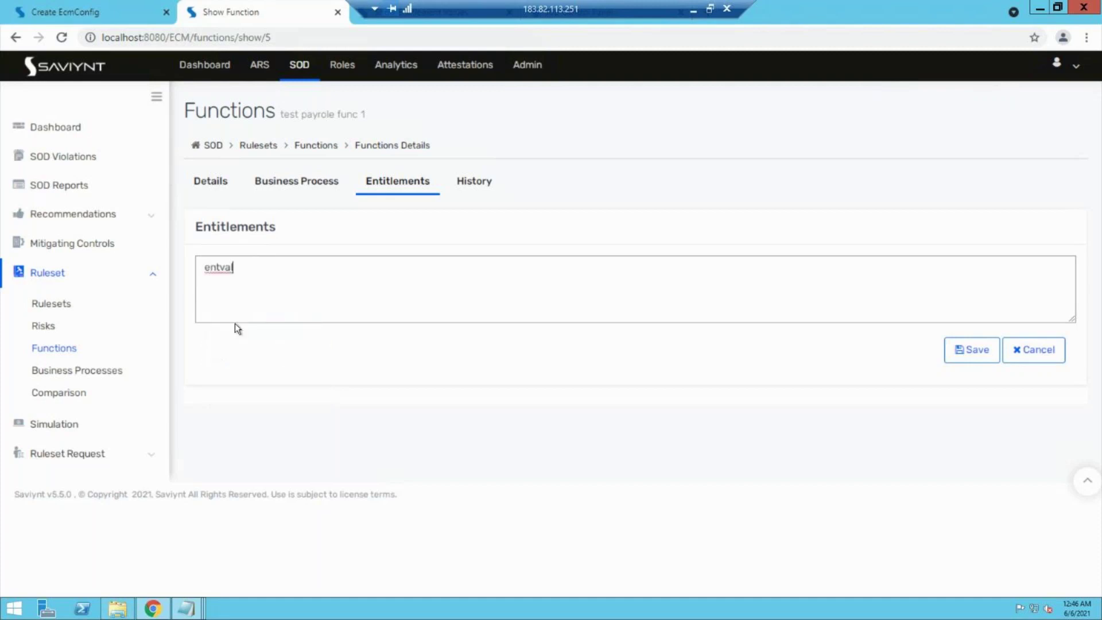
text(=f)
key(BackSpace)
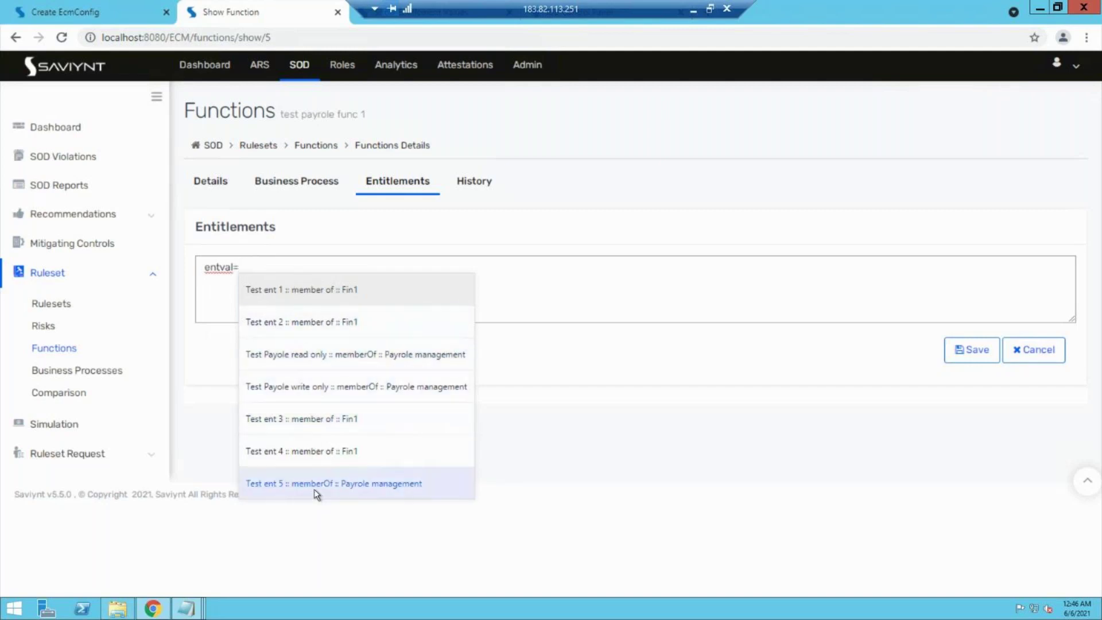
click(304, 352)
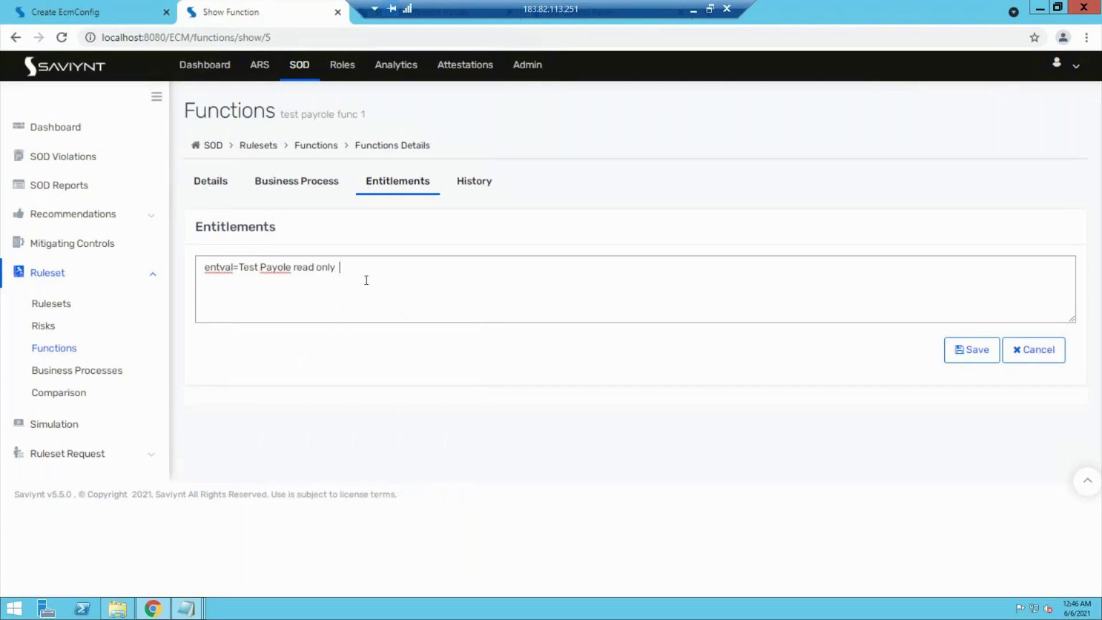
Step: Extend the condition with 'or entval=Test Payole write only'
text(an)
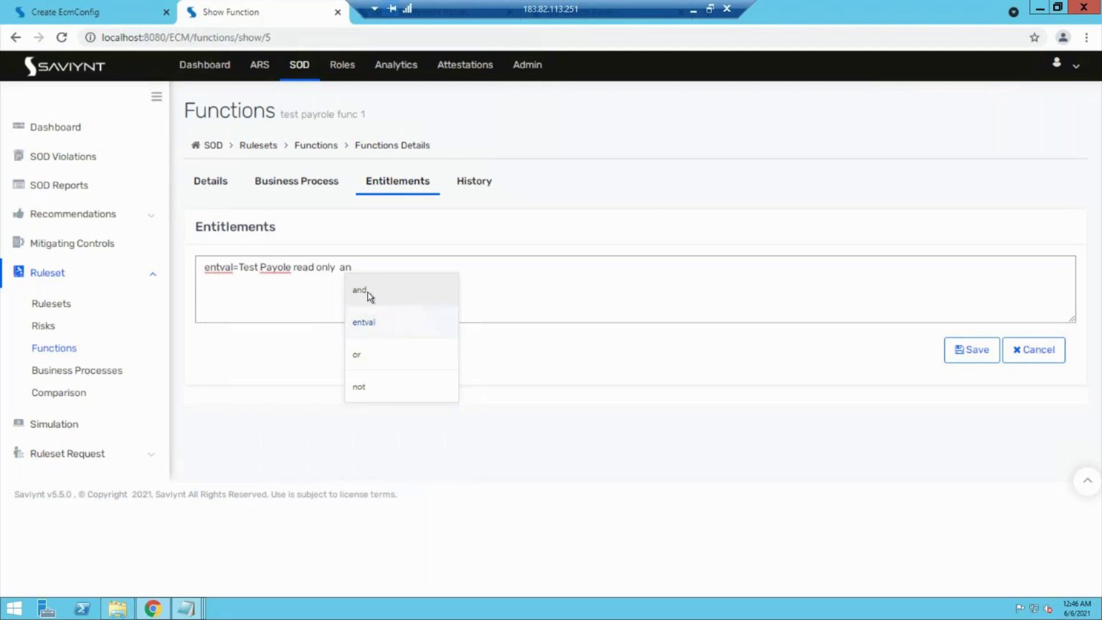
click(366, 351)
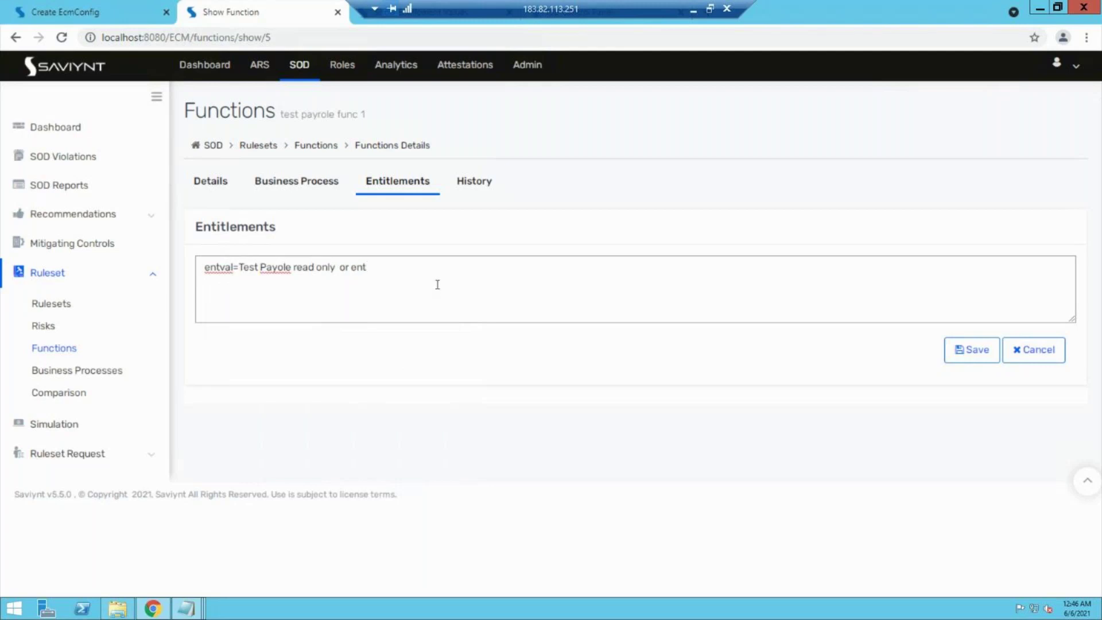
key(BackSpace)
key(BackSpace)
key(BackSpace)
text(e)
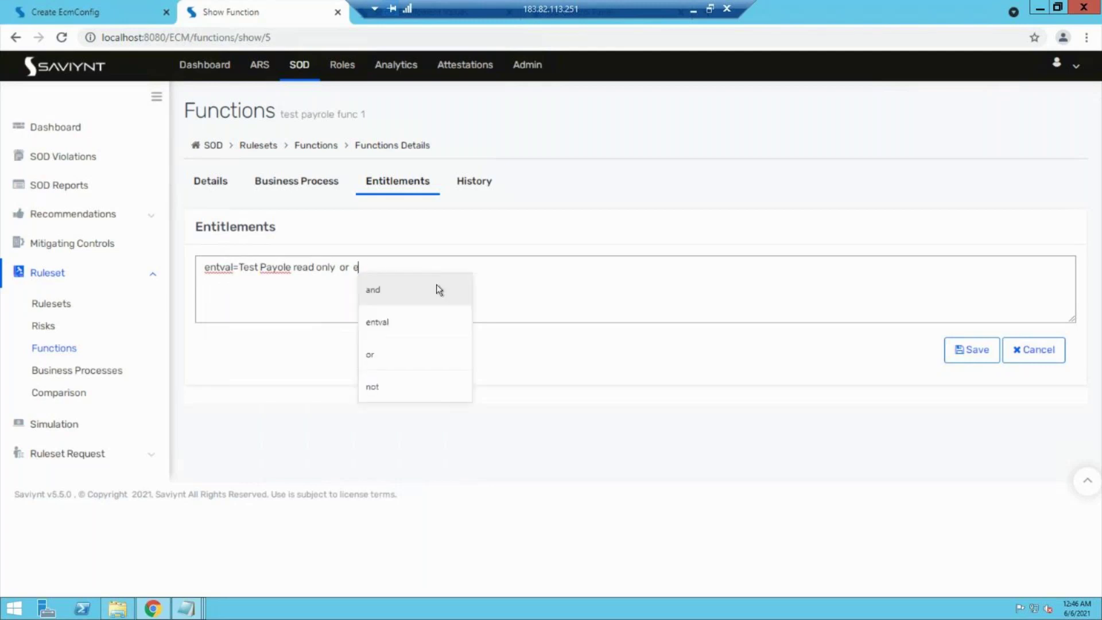
click(403, 327)
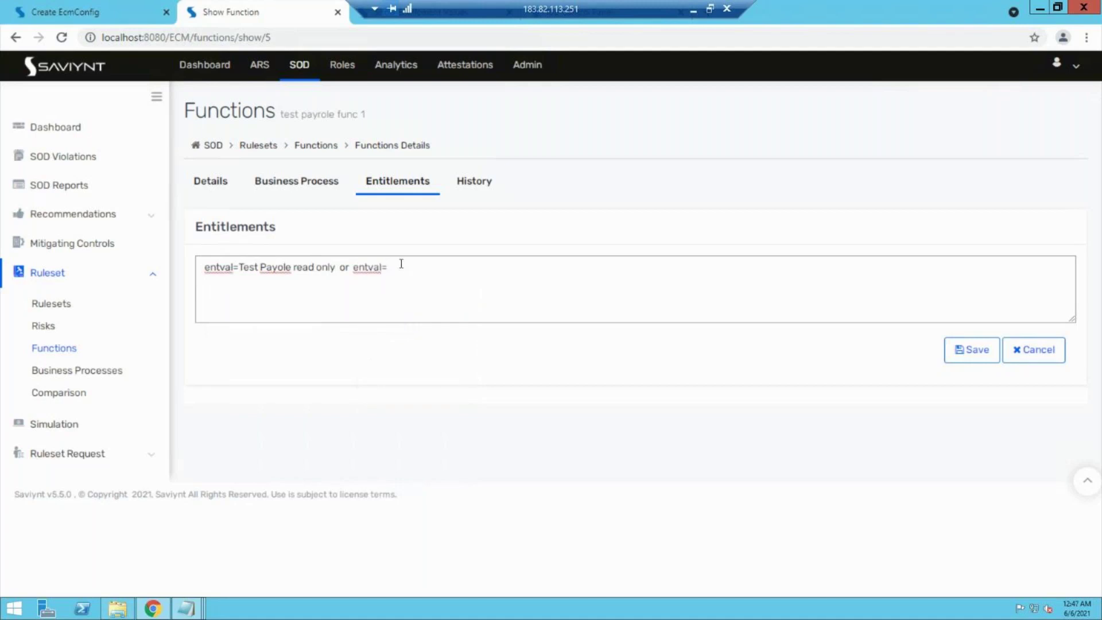
text(t)
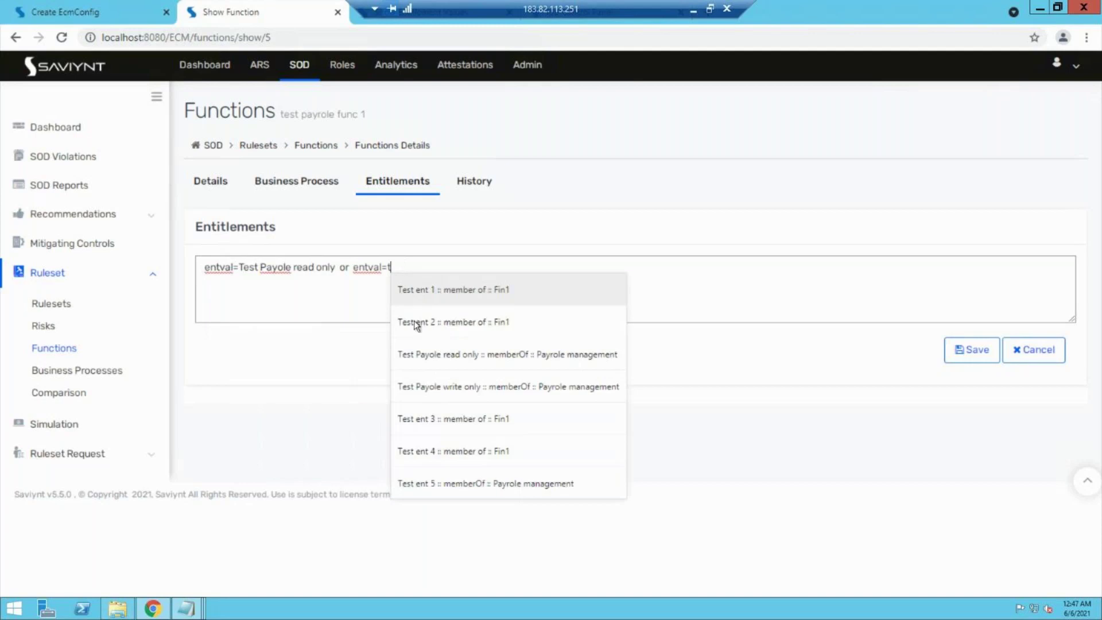
click(434, 390)
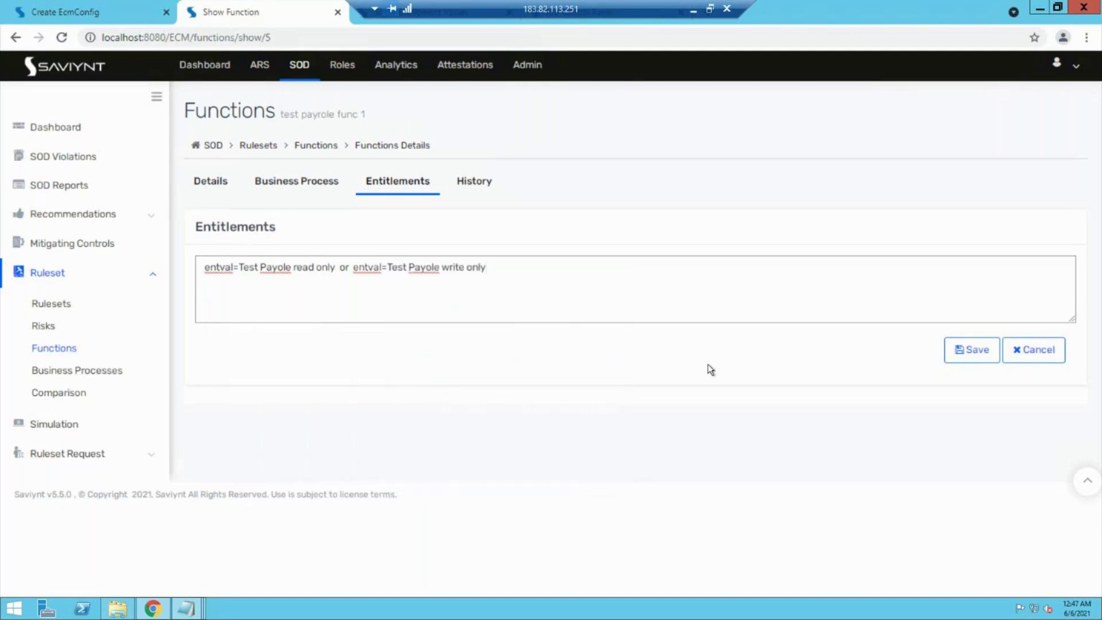
Step: Save the entitlement condition and send it for approval as Version-1
click(974, 355)
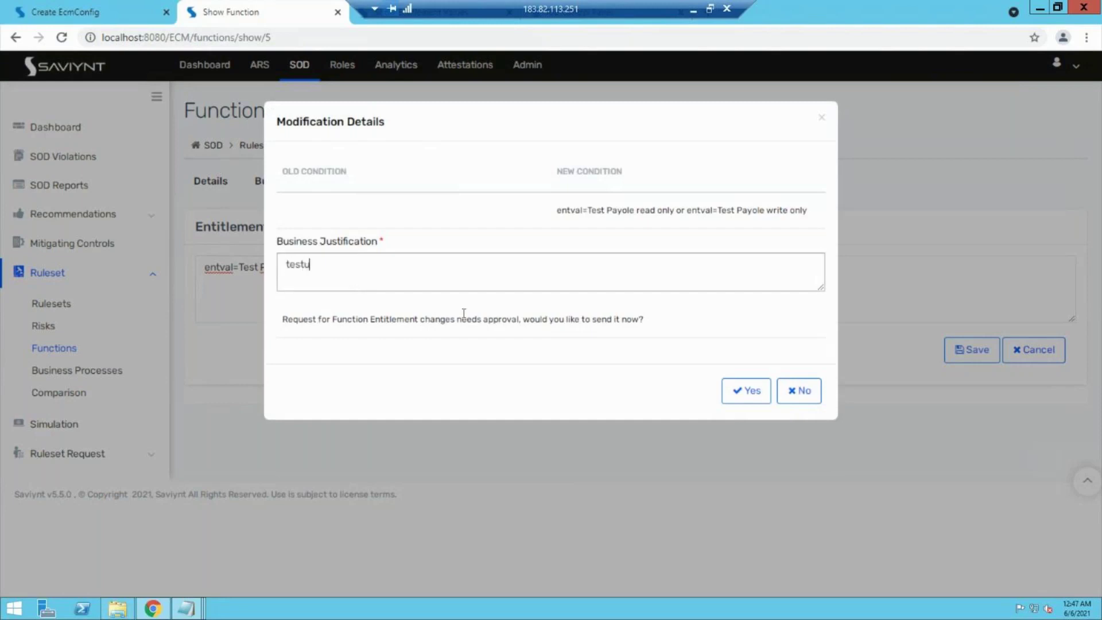
click(762, 392)
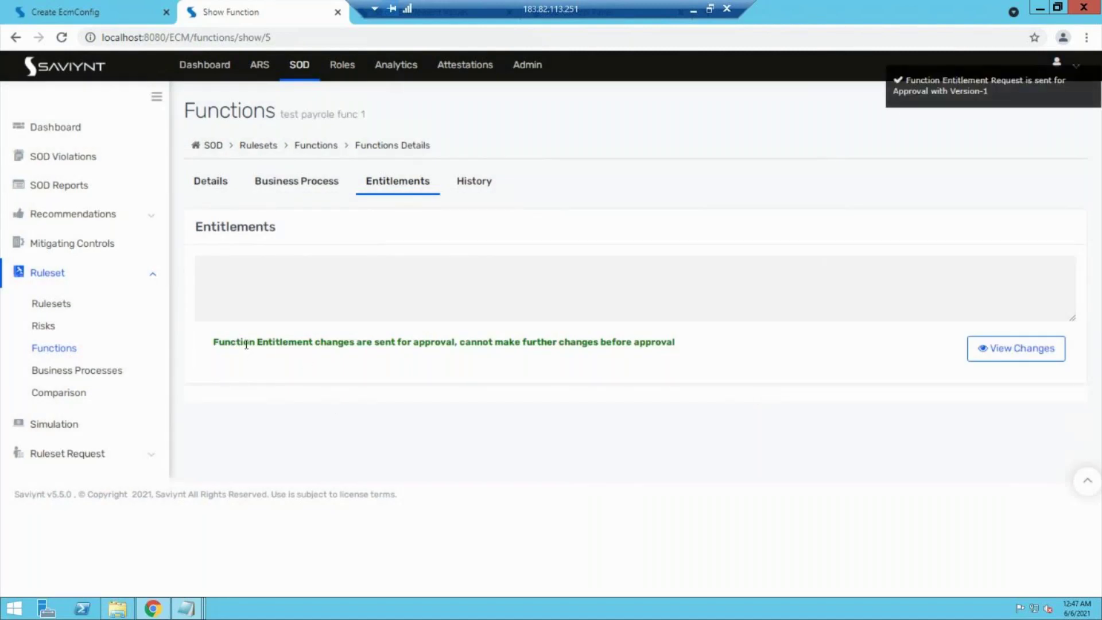
drag(243, 342, 557, 344)
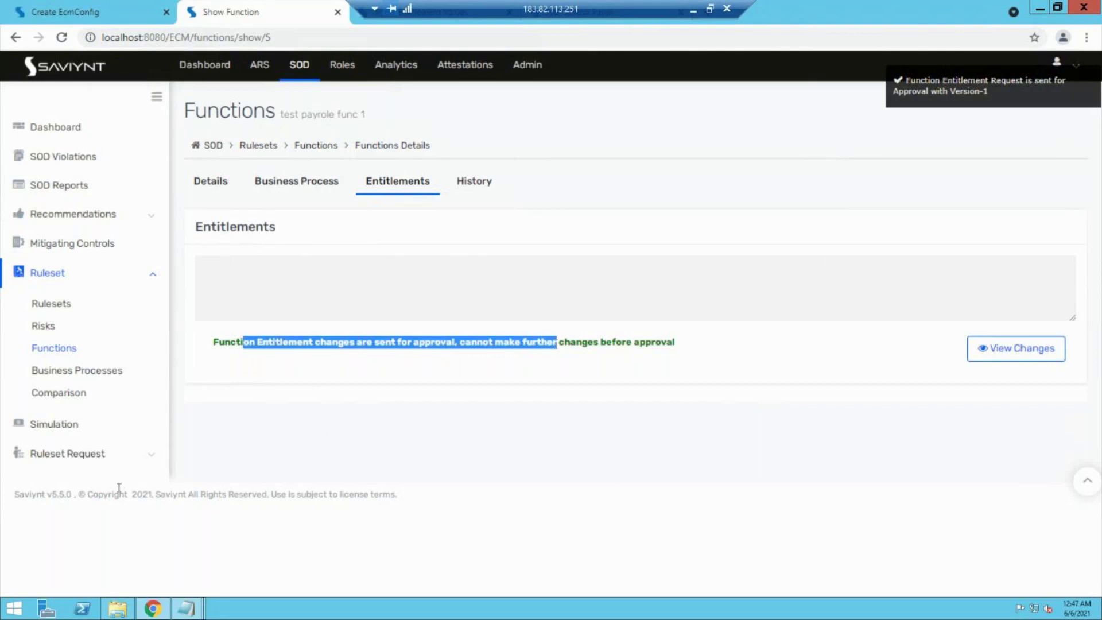
click(125, 452)
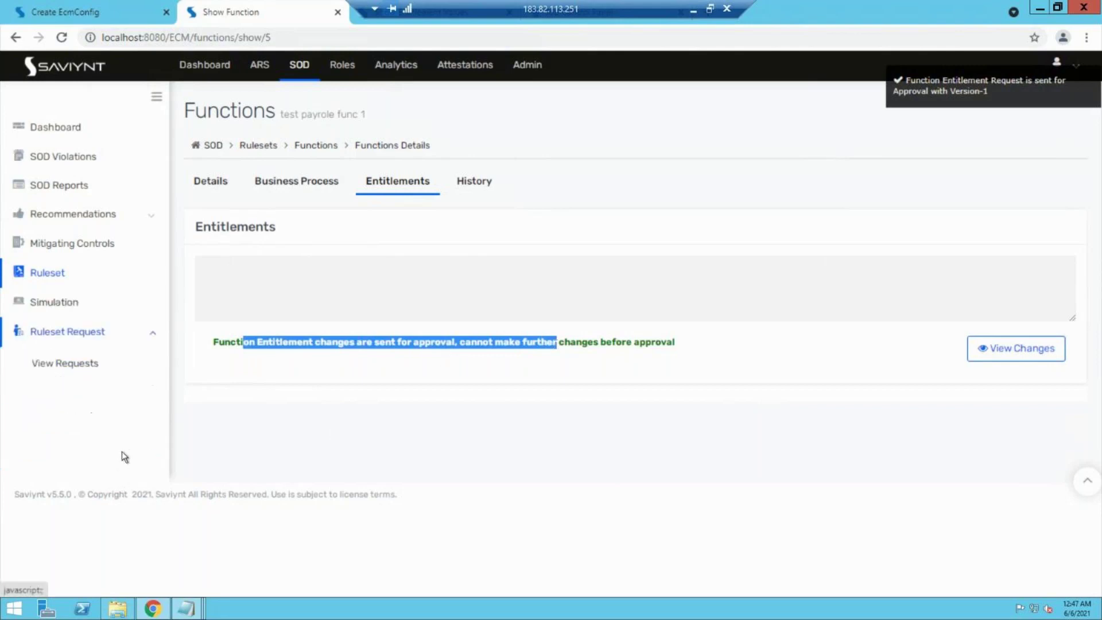
Step: Approve the test payrole func 1 request under Ruleset Request with a comment
click(69, 372)
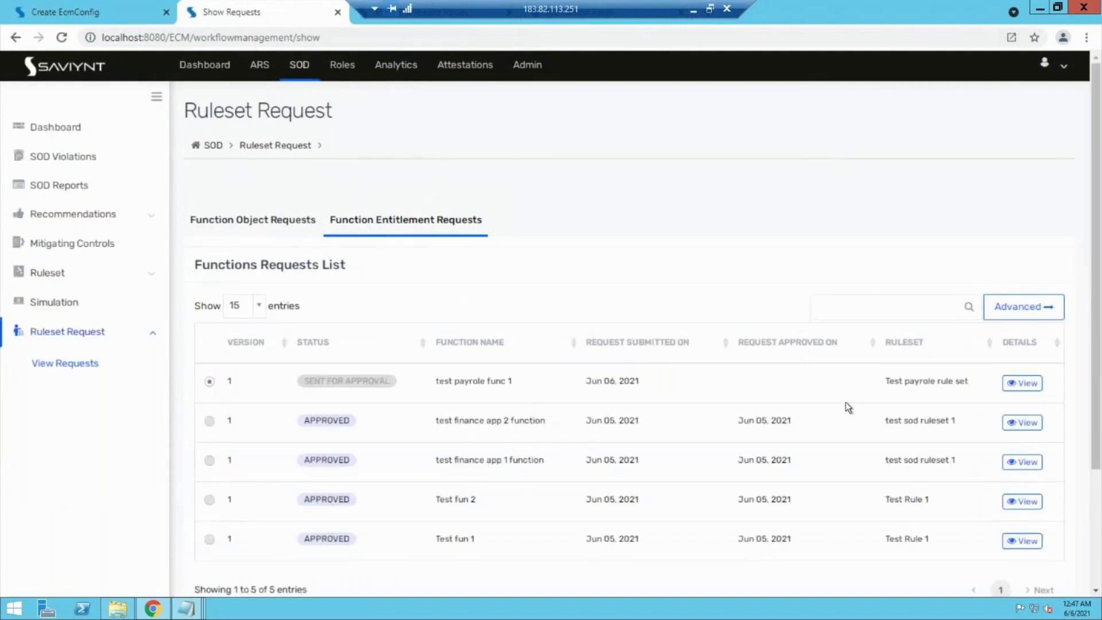
scroll(845, 402, down, 3)
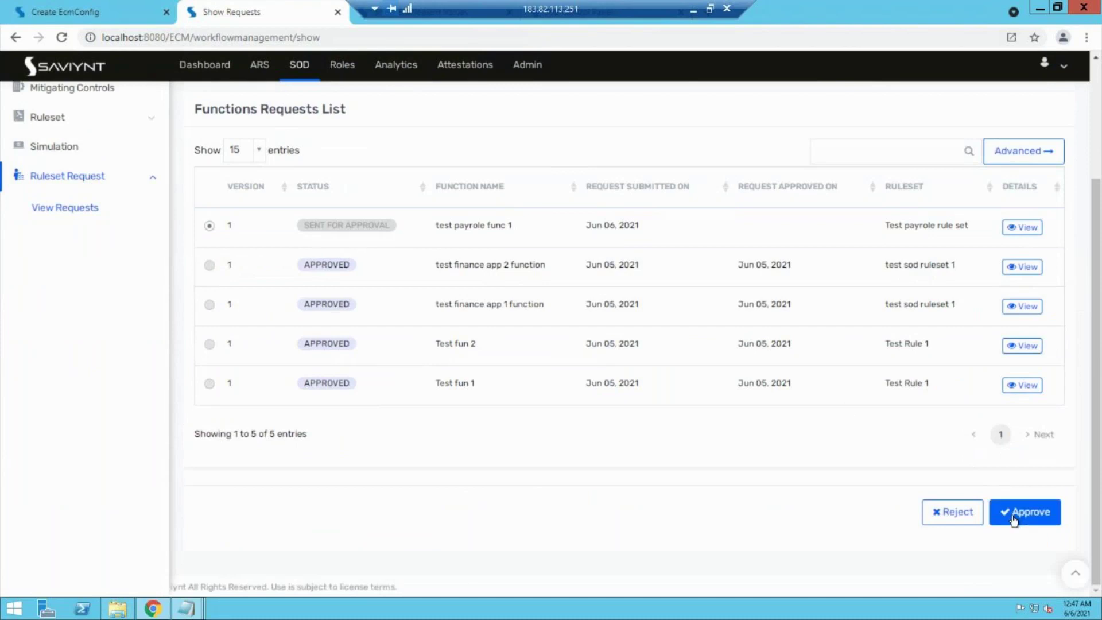
click(1013, 516)
click(619, 197)
text(sdfs)
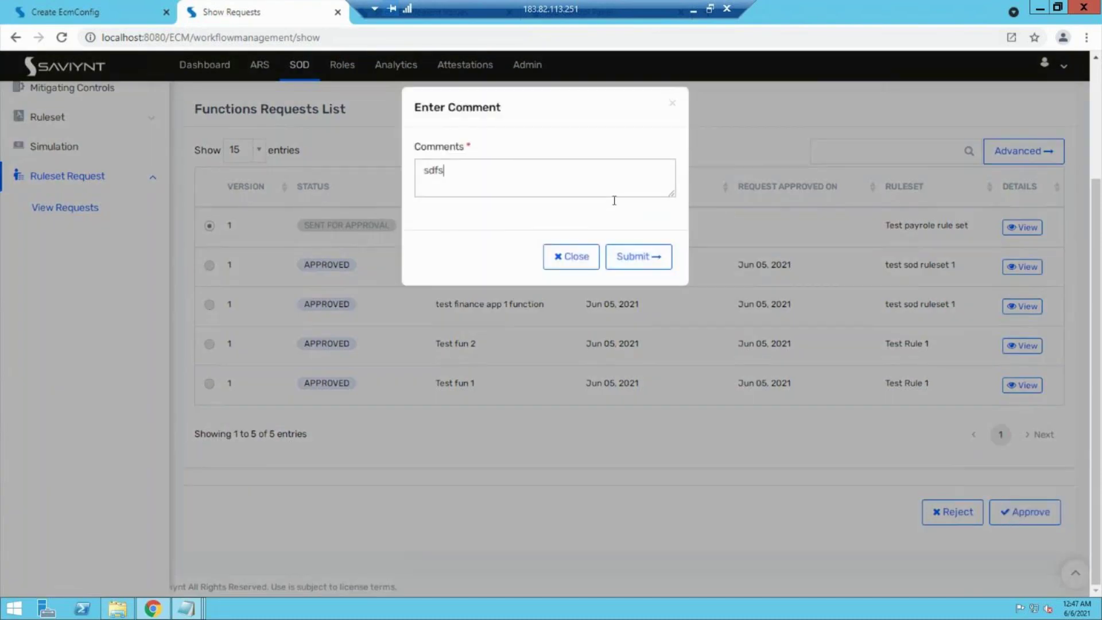
click(638, 257)
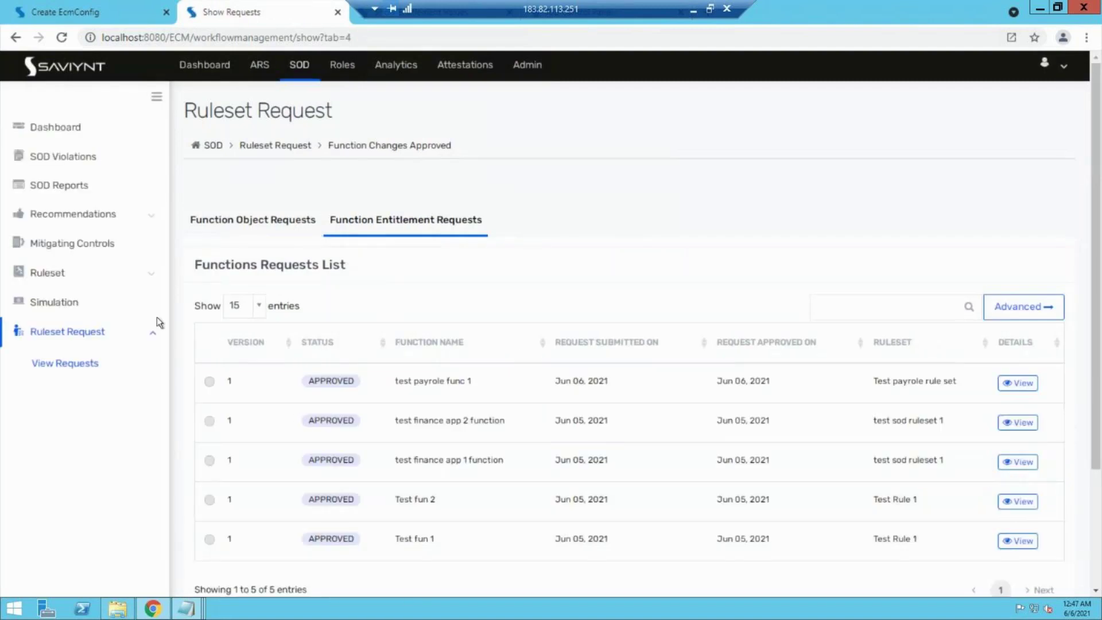
Step: Open the Functions list, then minimize Chrome and the remote desktop session
click(60, 273)
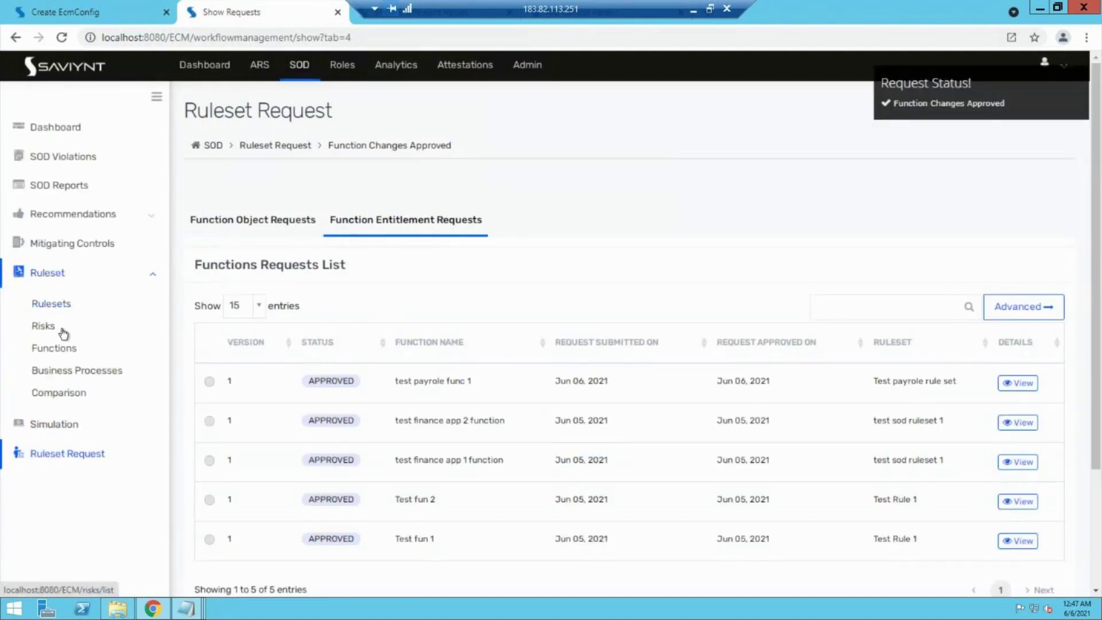
click(62, 347)
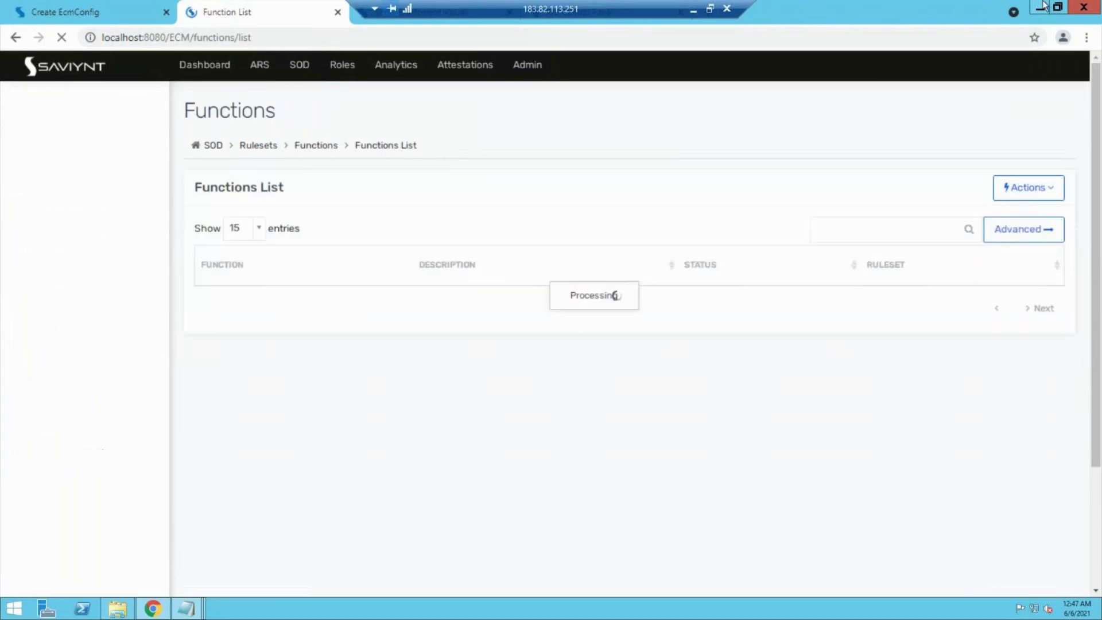
click(1041, 6)
click(691, 9)
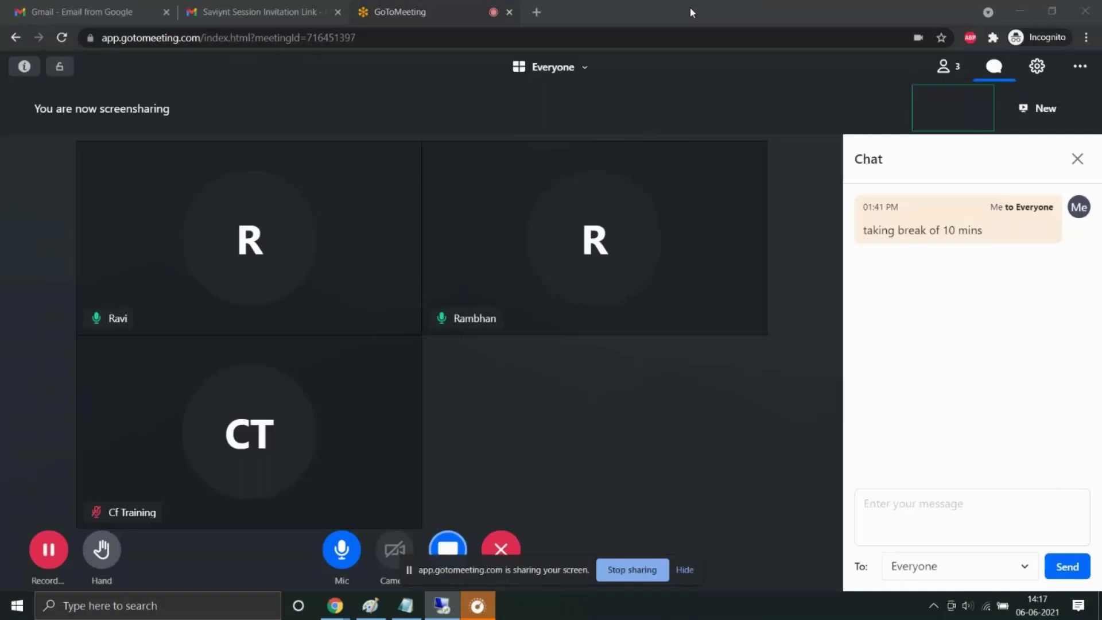
Step: Start a fresh Paint image and rough out a box, a stroke and a text box
click(370, 607)
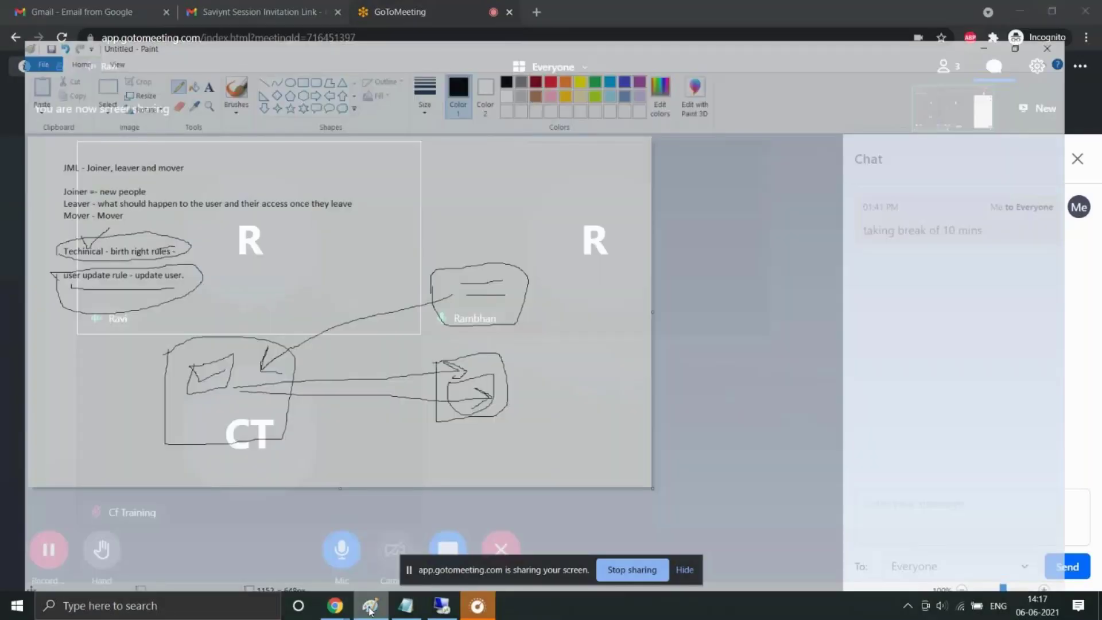
key(ctrl+n)
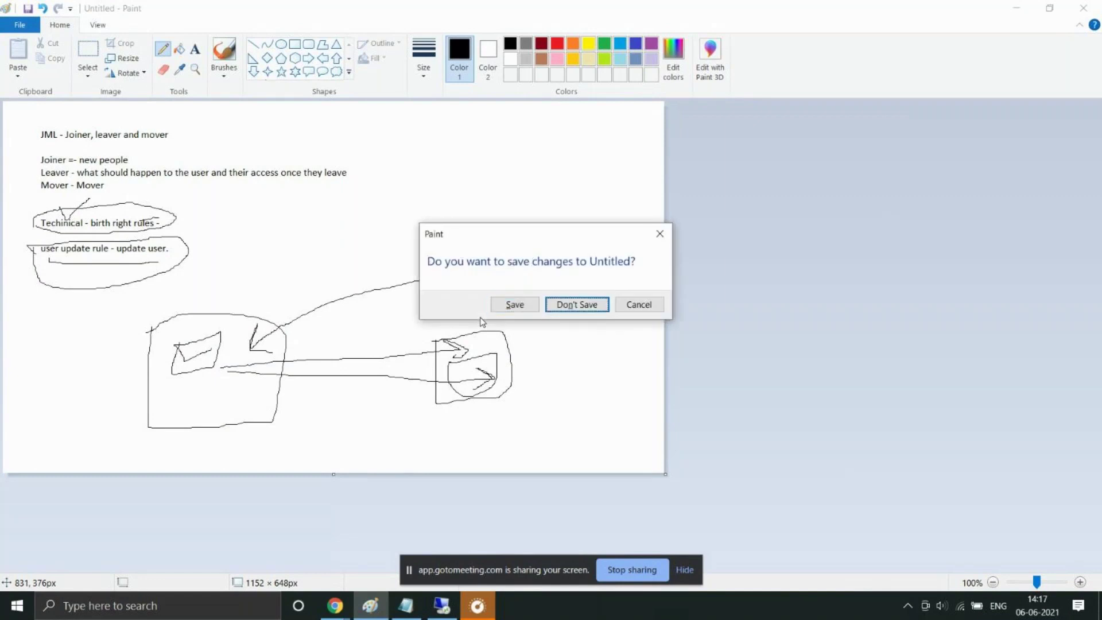
key(Return)
mouse_move(105, 158)
mouse_down()
mouse_move(105, 177)
mouse_move(197, 165)
mouse_move(177, 153)
mouse_move(99, 162)
mouse_move(133, 200)
mouse_move(182, 204)
mouse_move(126, 191)
mouse_move(81, 275)
mouse_move(175, 207)
mouse_move(162, 219)
mouse_move(244, 259)
mouse_up()
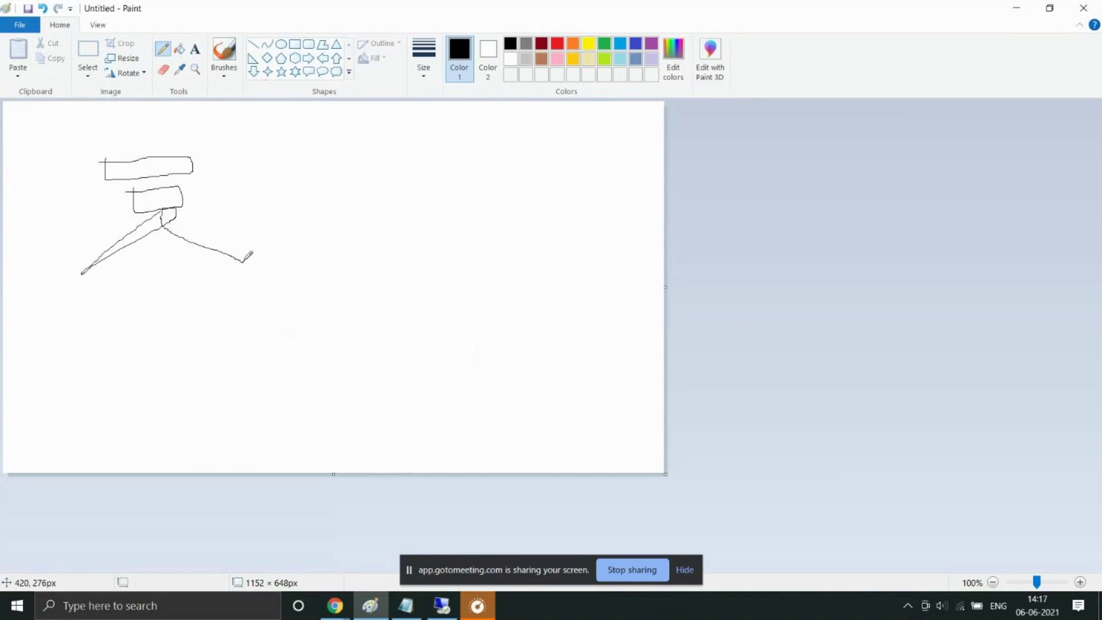
drag(68, 273, 71, 305)
click(195, 49)
drag(48, 283, 105, 310)
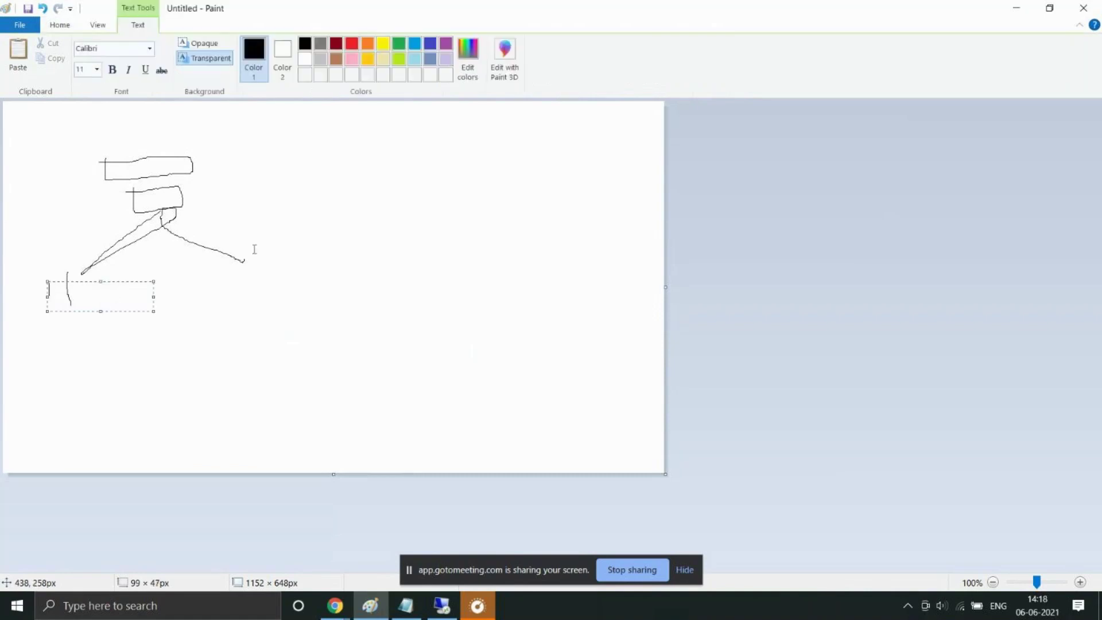
Step: Discard the rough sketch without saving, leaving a blank 1152 × 648 px canvas
key(ctrl+n)
key(Return)
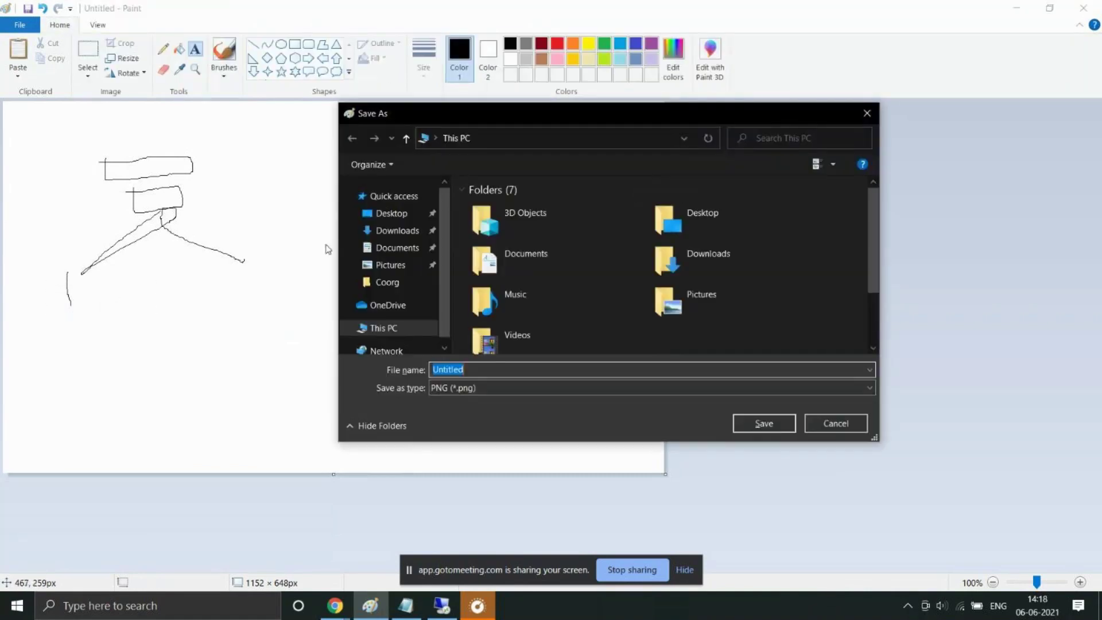
click(849, 429)
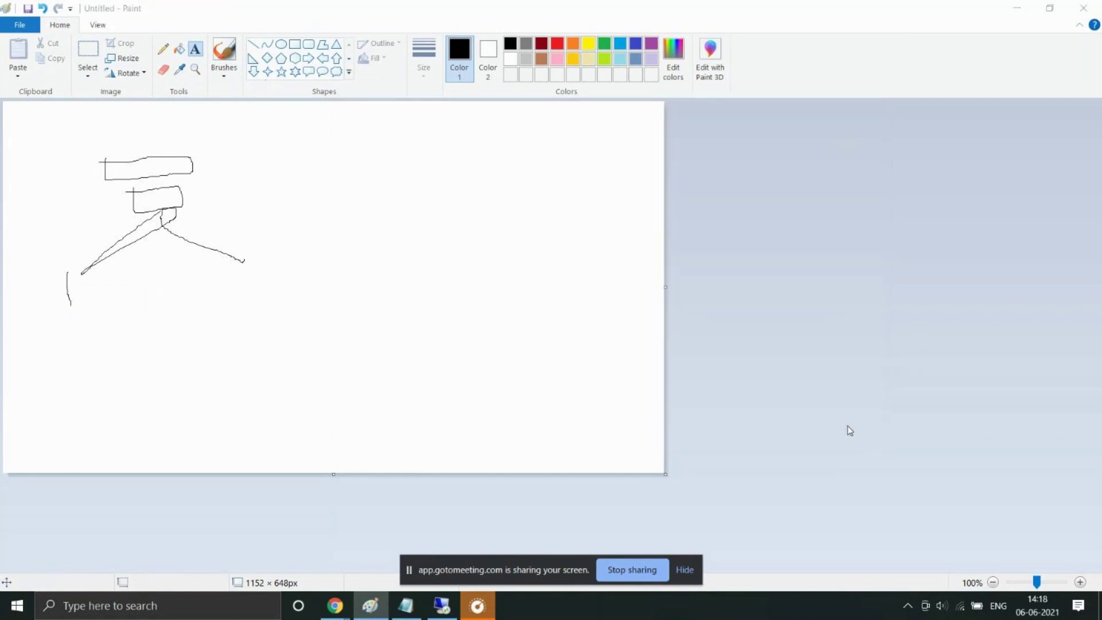
key(n)
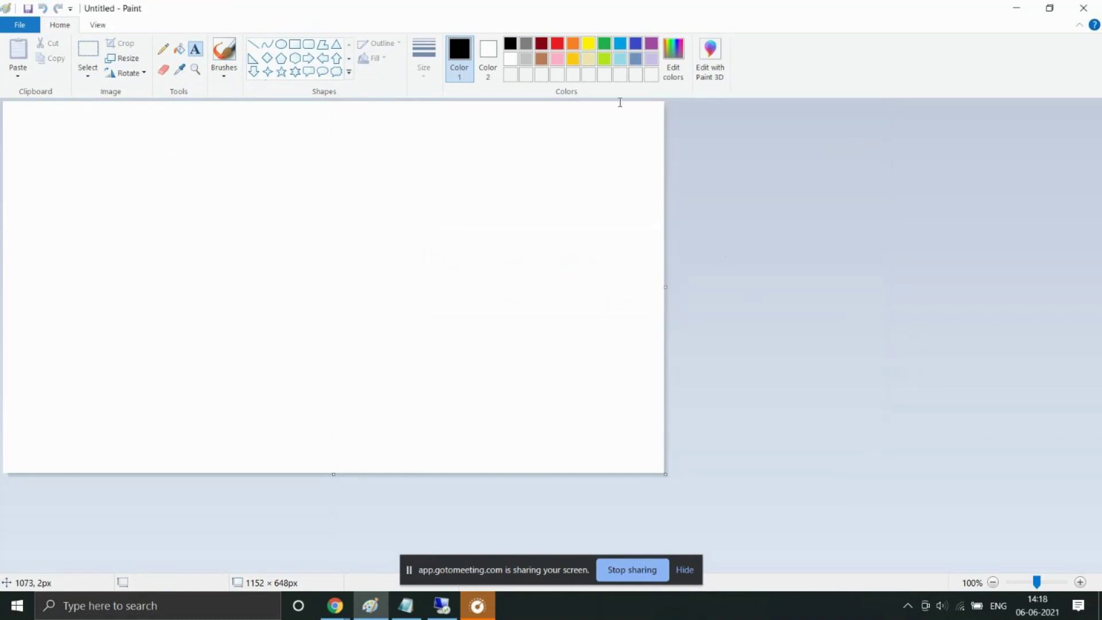
Step: Place the text labels Rules set, risk, func 1 and func 2 on the canvas
drag(194, 134, 298, 172)
text(Rules set)
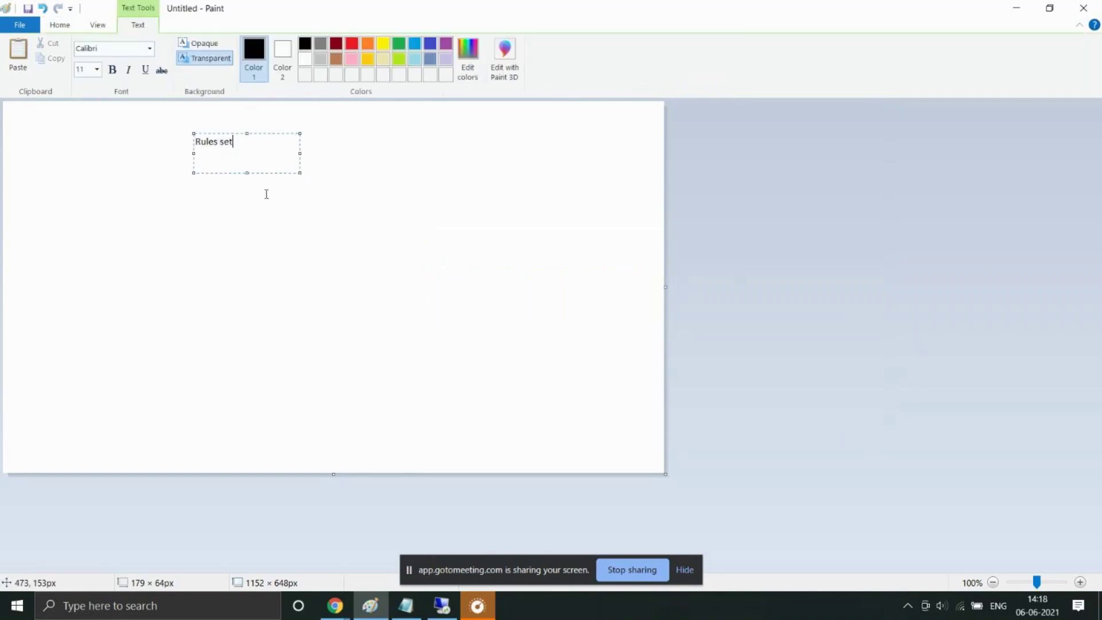
drag(190, 201, 318, 236)
text(risk)
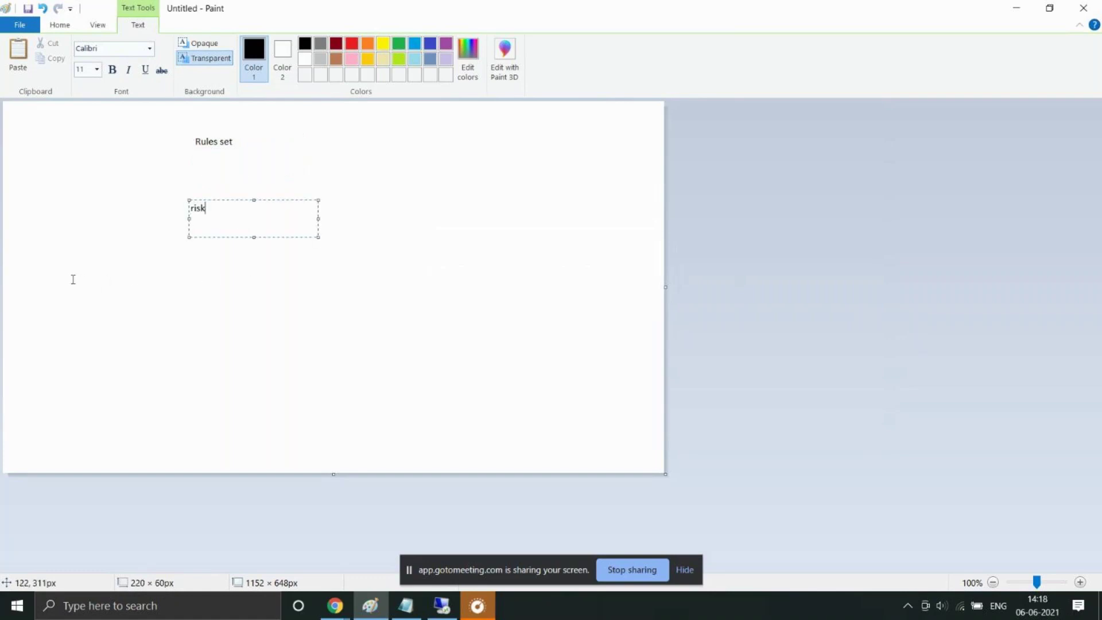
drag(72, 280, 173, 302)
text(func 1)
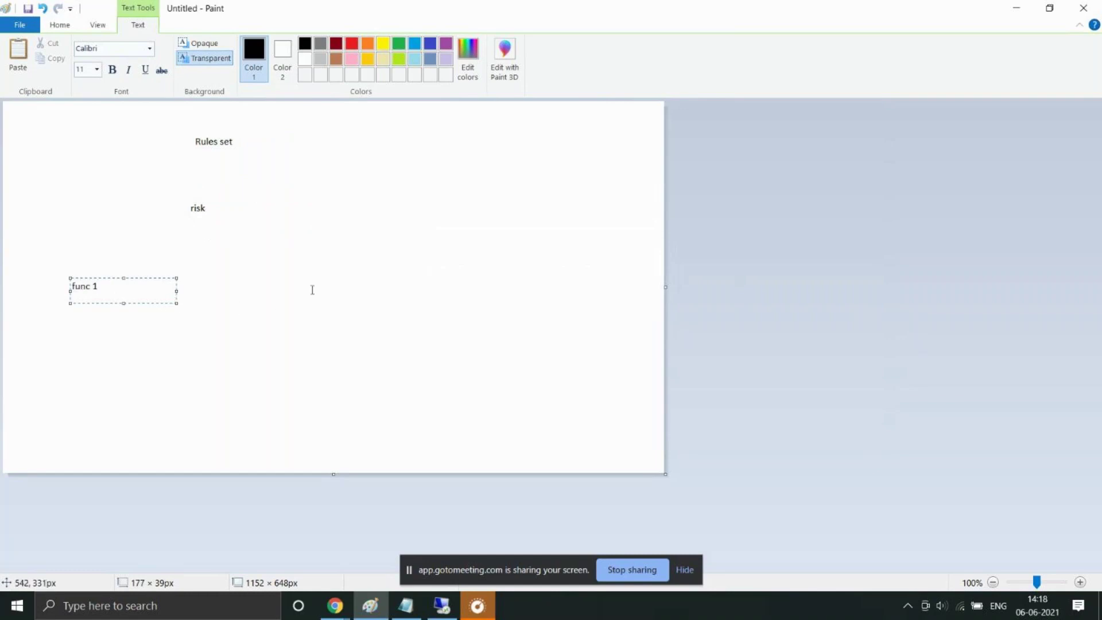
drag(278, 275, 386, 299)
text(func 2)
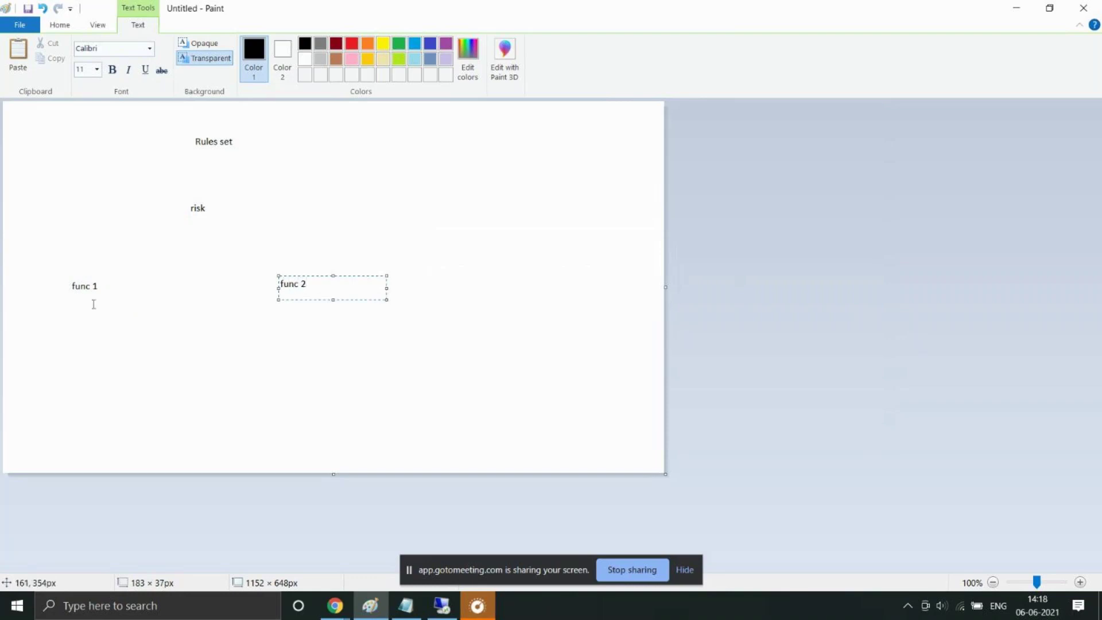
Step: Draw pencil lines linking Rules set to risk, and risk to func 1 and func 2
click(89, 27)
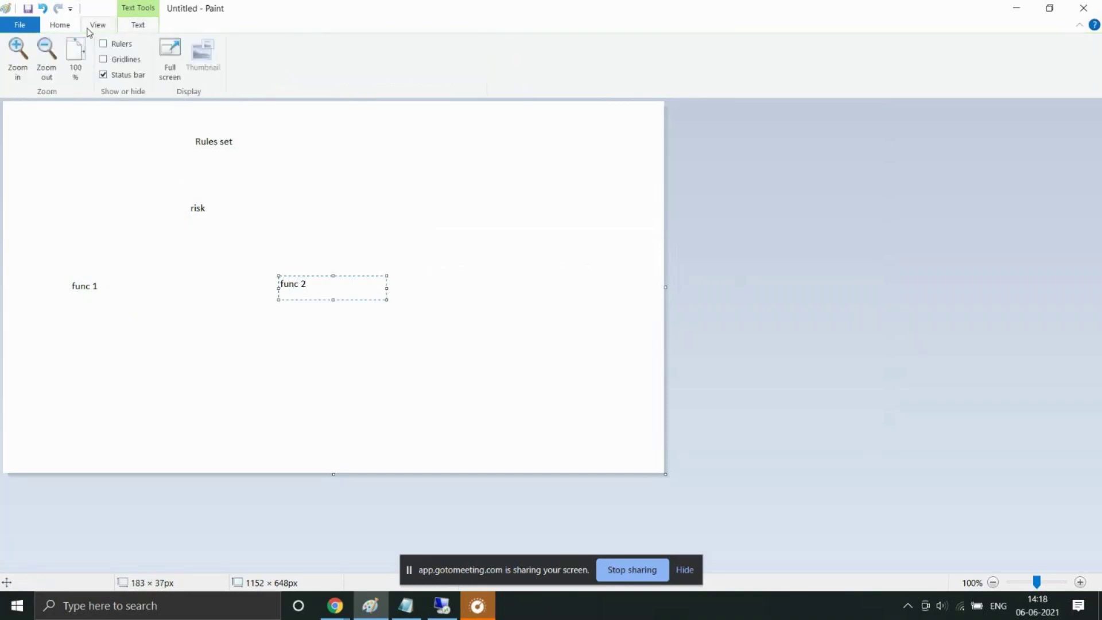
click(75, 29)
click(165, 51)
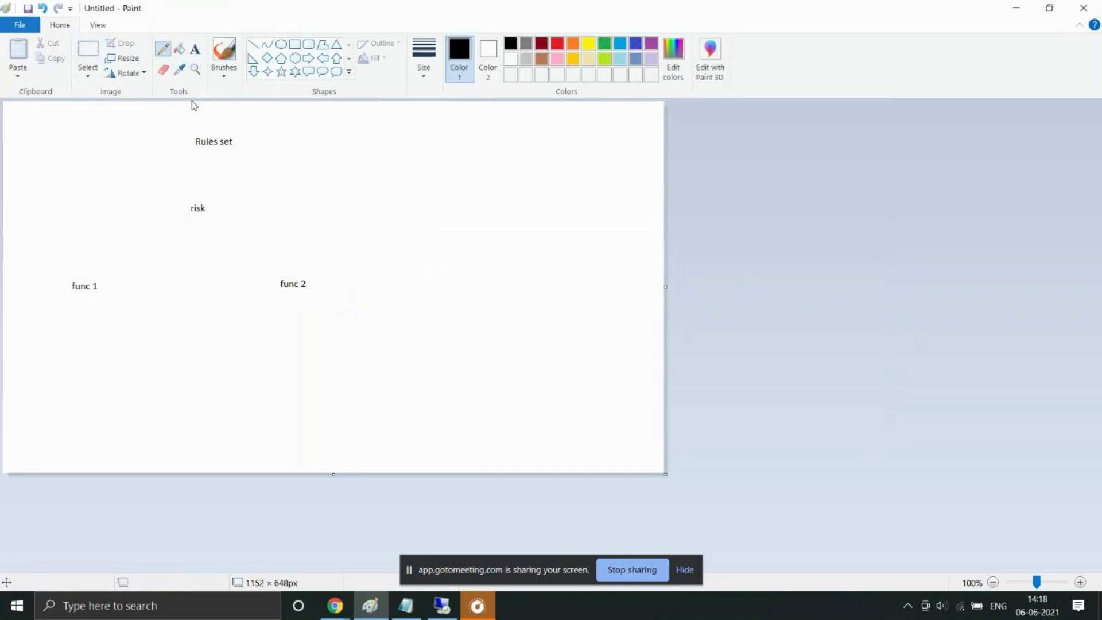
mouse_move(206, 159)
mouse_down()
mouse_move(206, 199)
mouse_move(96, 276)
mouse_up()
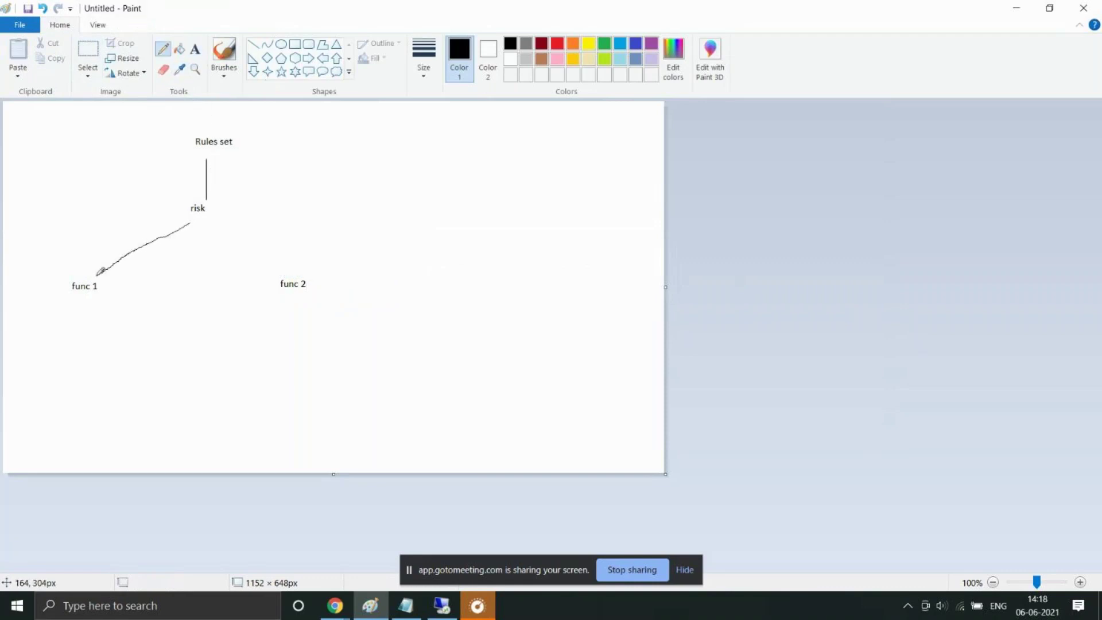
drag(208, 215, 279, 266)
click(195, 49)
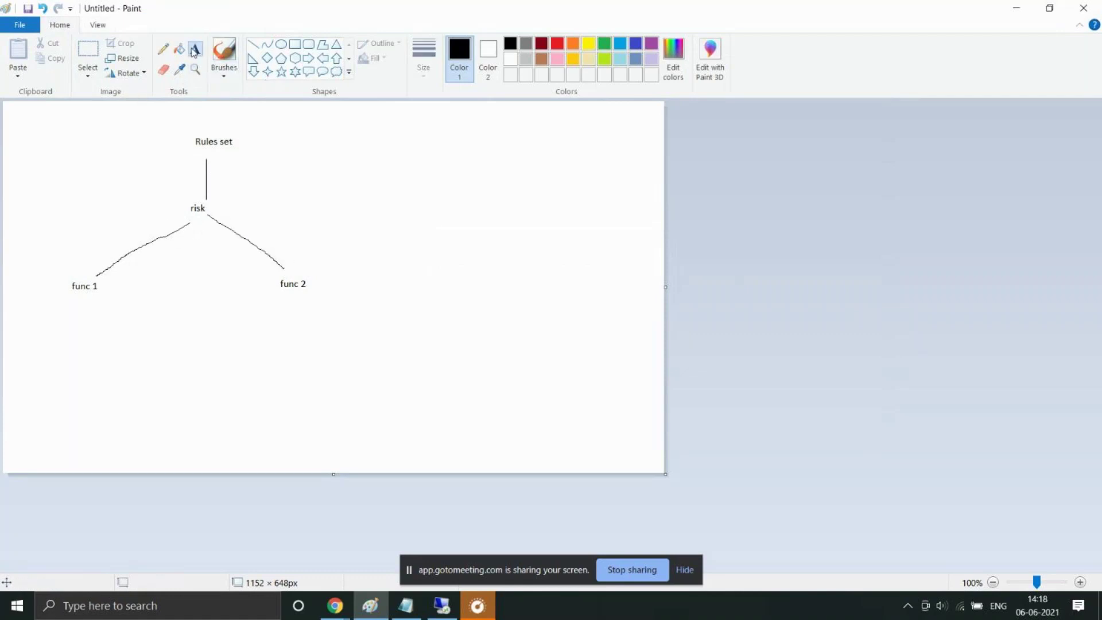
mouse_move(55, 304)
mouse_down()
mouse_move(82, 392)
mouse_move(102, 415)
mouse_move(164, 403)
mouse_up()
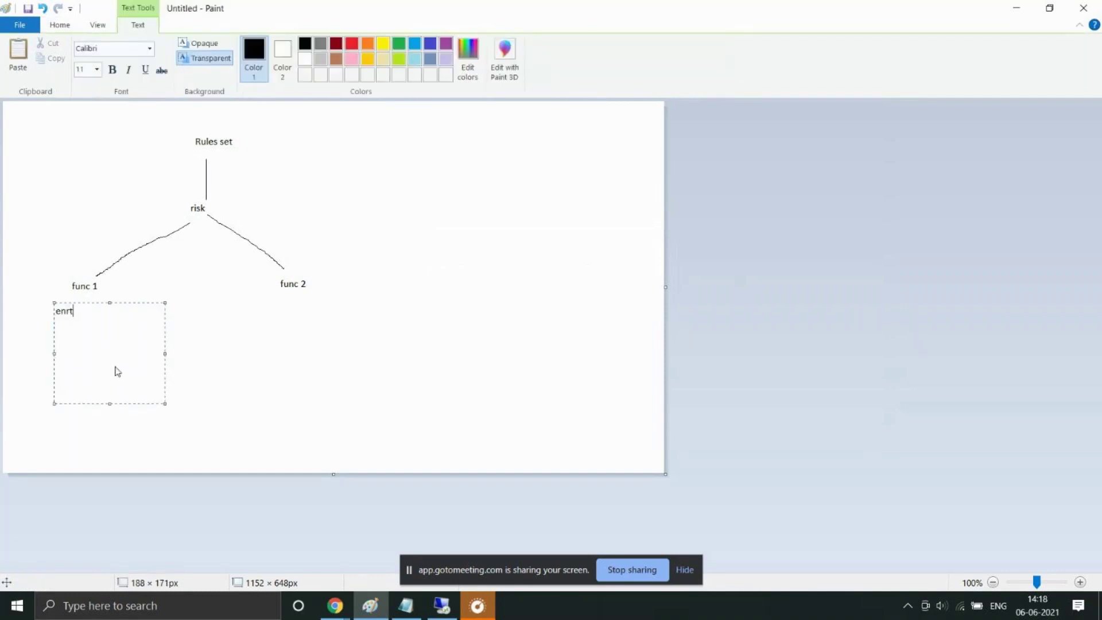
Step: Type ent 1 under func 1 and add an 'ent' text box below func 2
text(ent 1)
key(Return)
drag(265, 298, 370, 368)
text(ent)
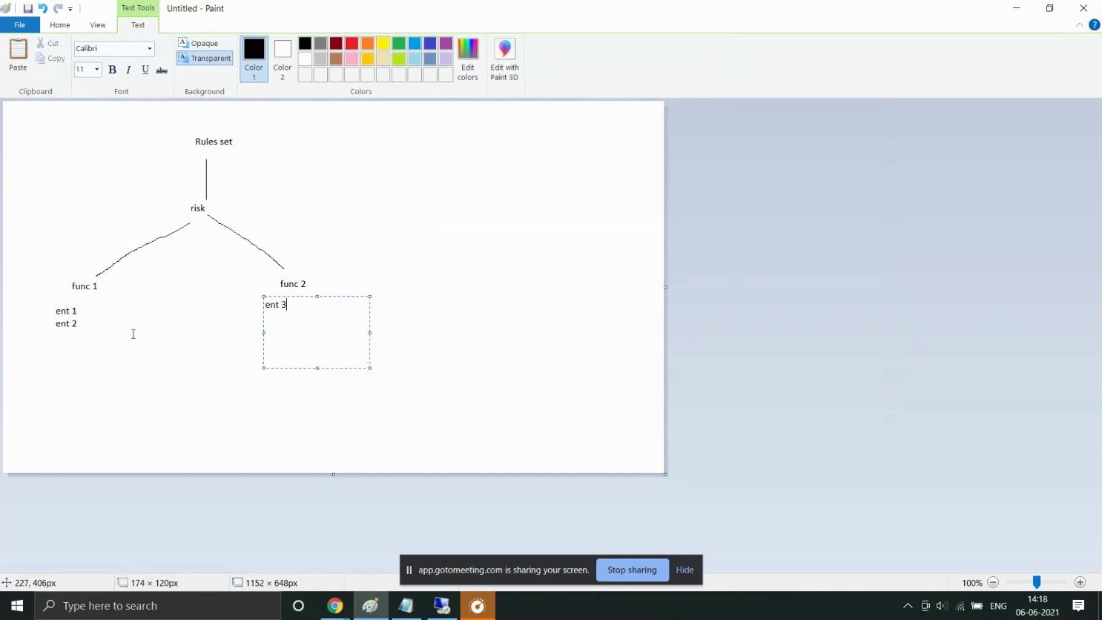
click(46, 307)
Step: Adjust the text boxes so ent 1 and ent 2 sit under func 1 and ent 3 under func 2, fixing a typo
drag(46, 308, 124, 370)
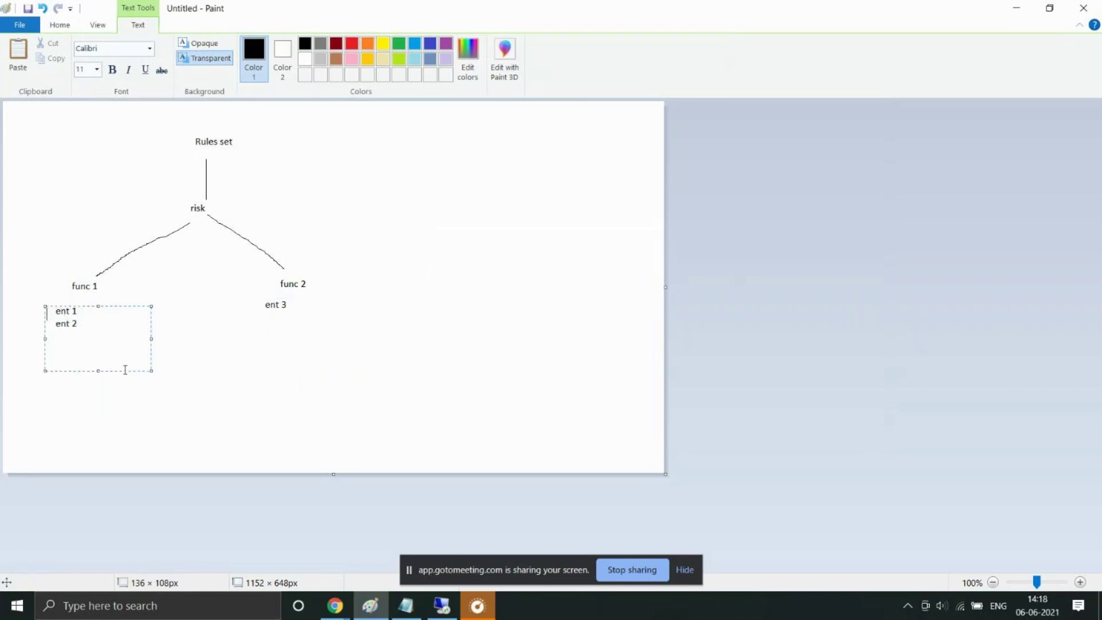
drag(265, 303, 305, 307)
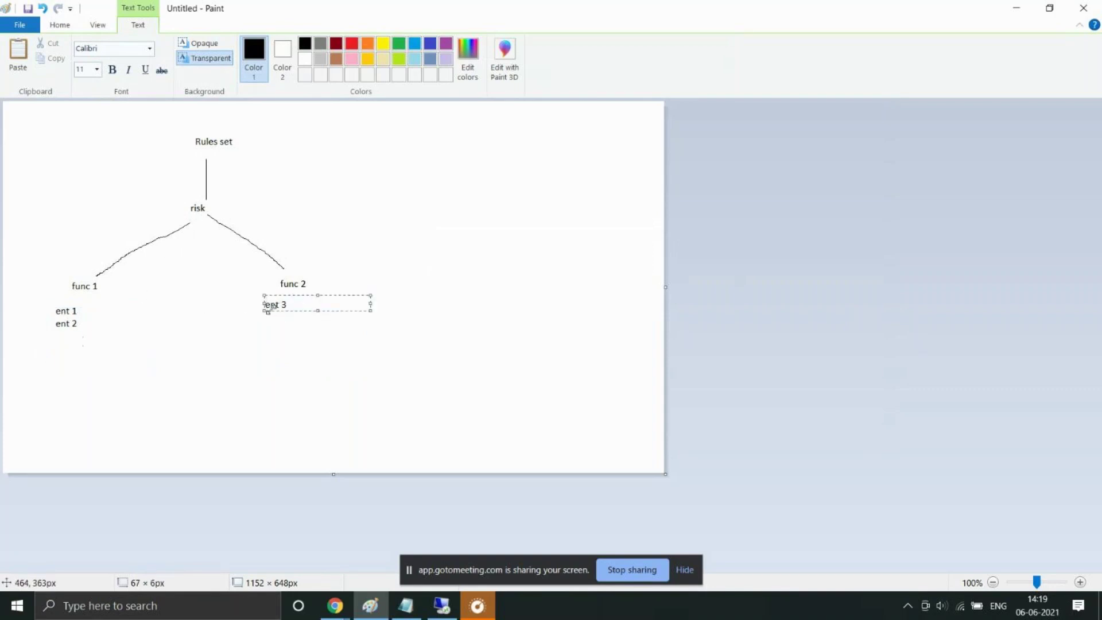
click(46, 304)
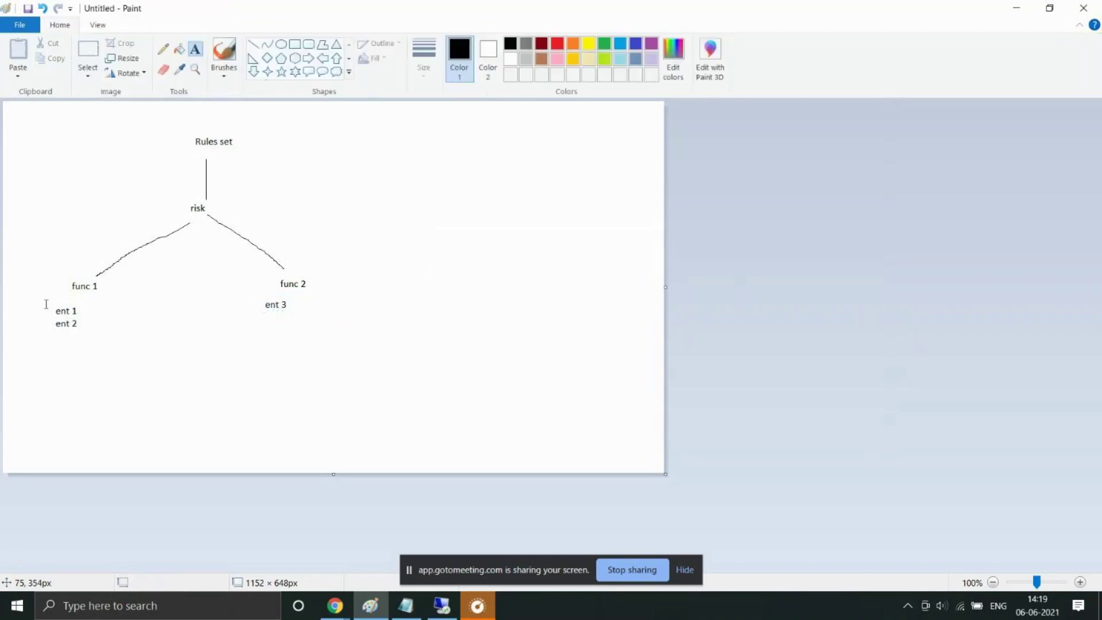
drag(46, 304, 118, 344)
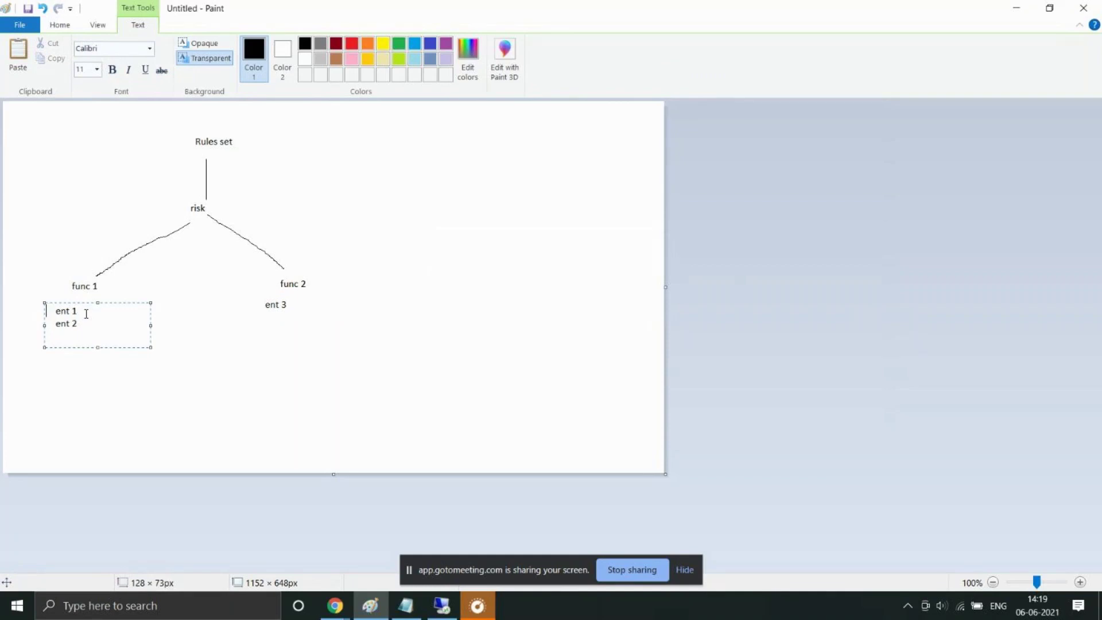
key(Down)
key(BackSpace)
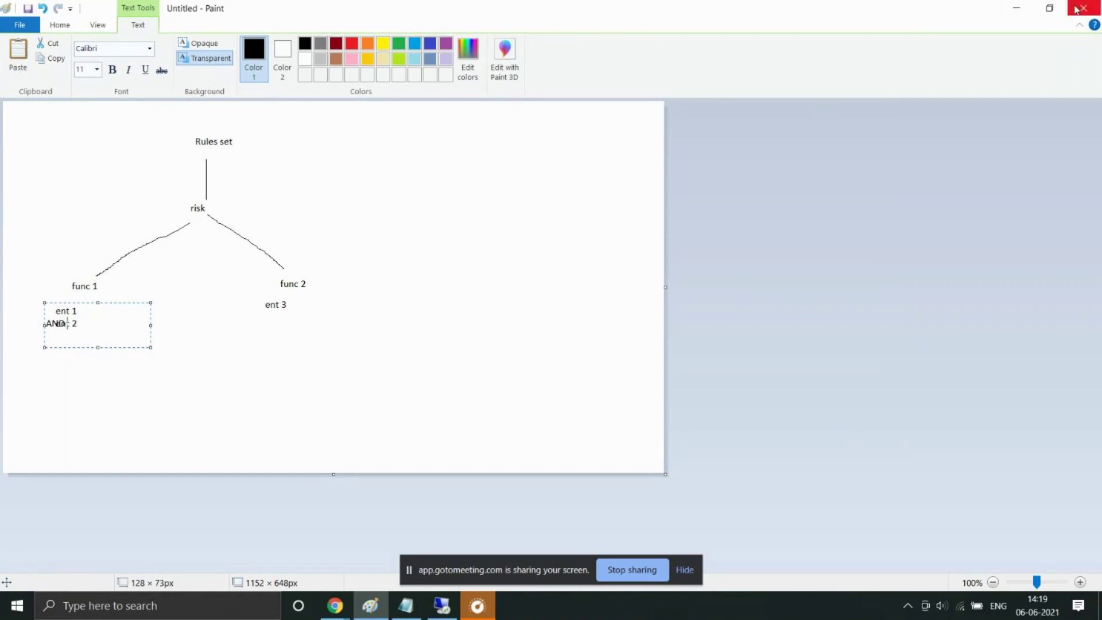
Step: Minimize Paint and start a new function from scratch in Saviynt's functions list
click(1017, 9)
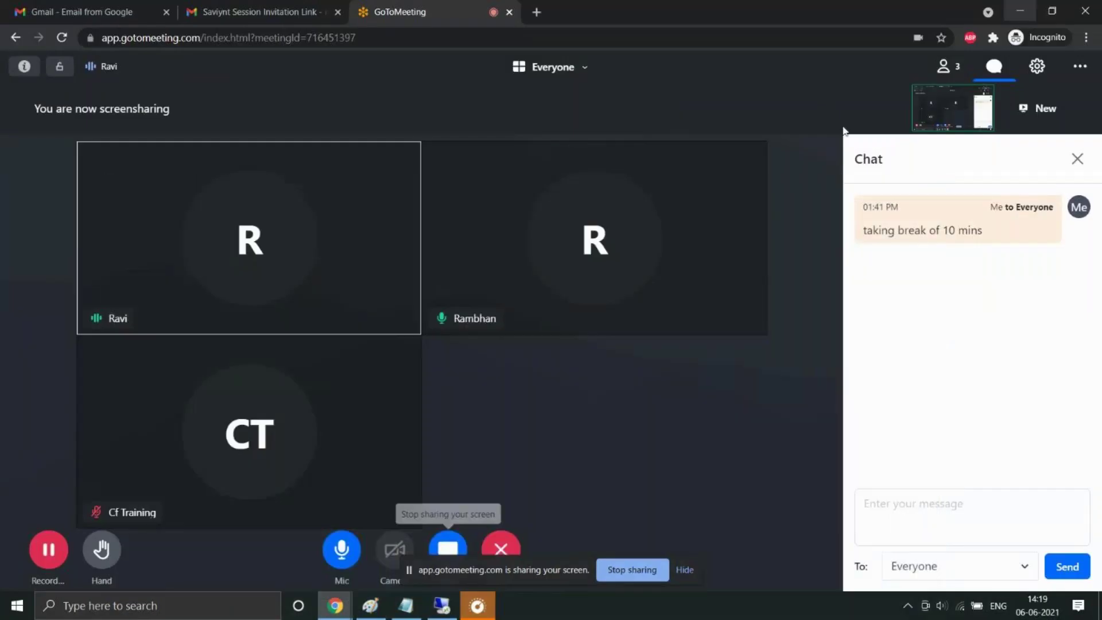
click(442, 603)
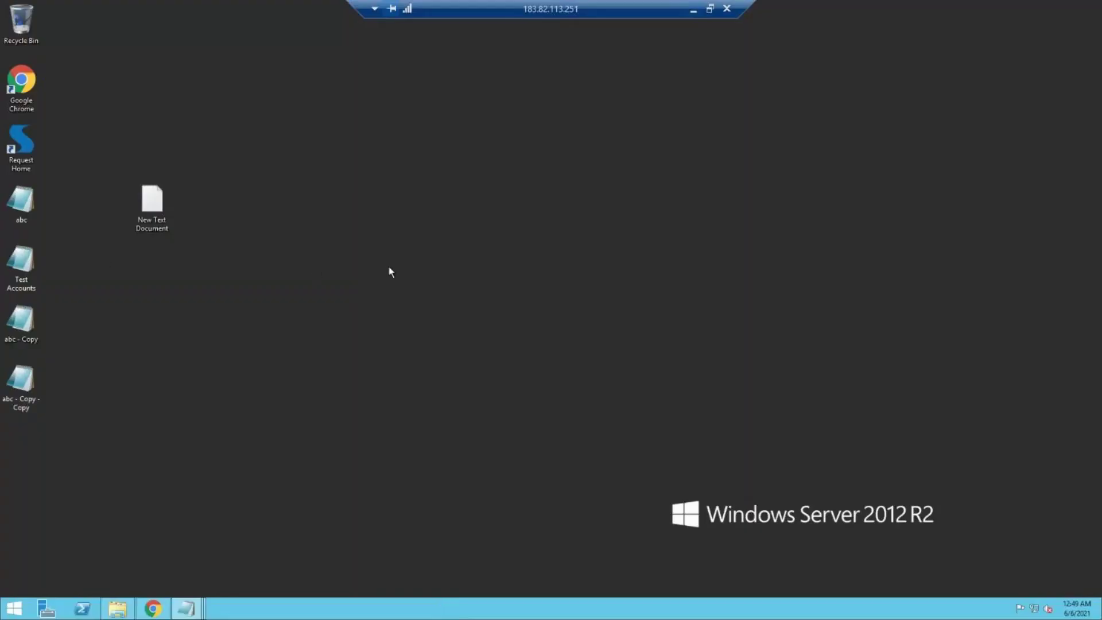
click(154, 608)
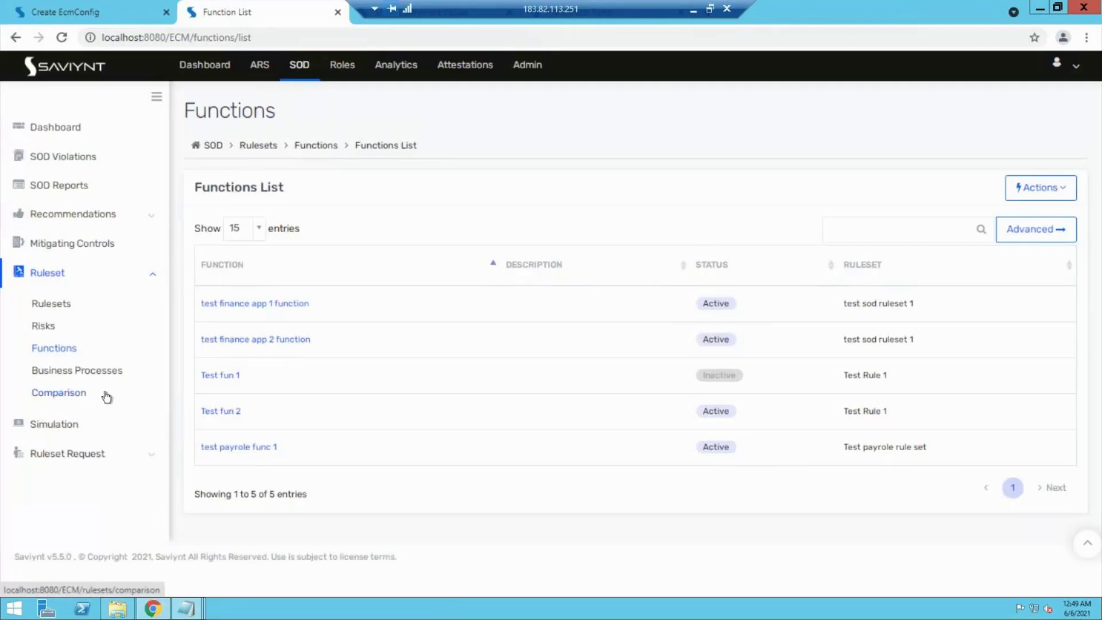
click(1041, 187)
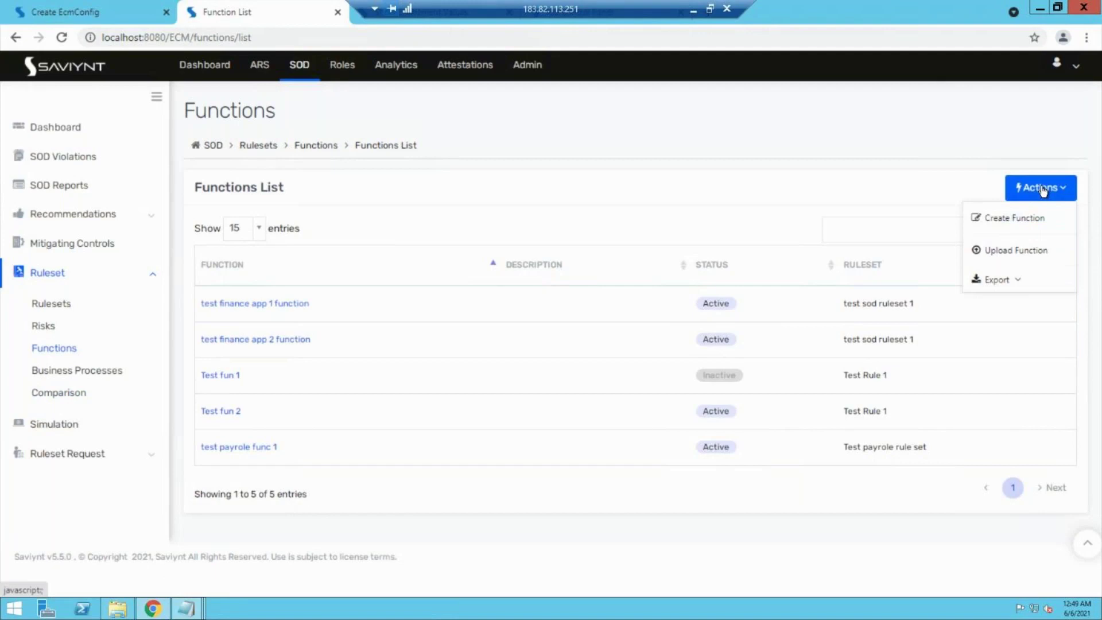
click(1013, 225)
click(502, 312)
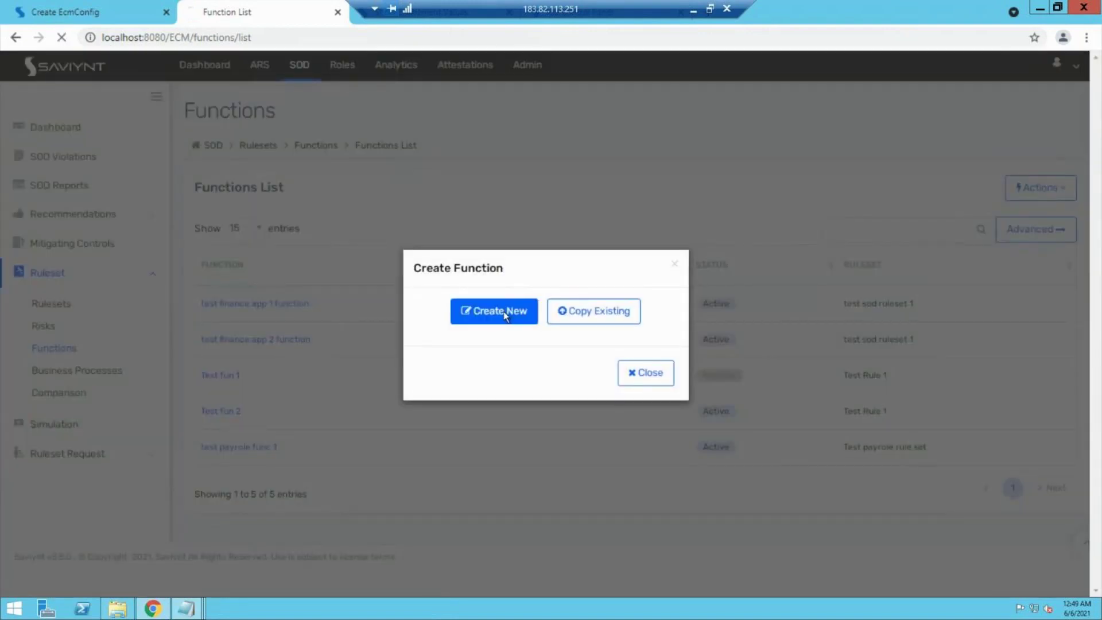
Step: Create function test payrole func 2 in Test payrole rule set, Active, Non-SAP
click(292, 263)
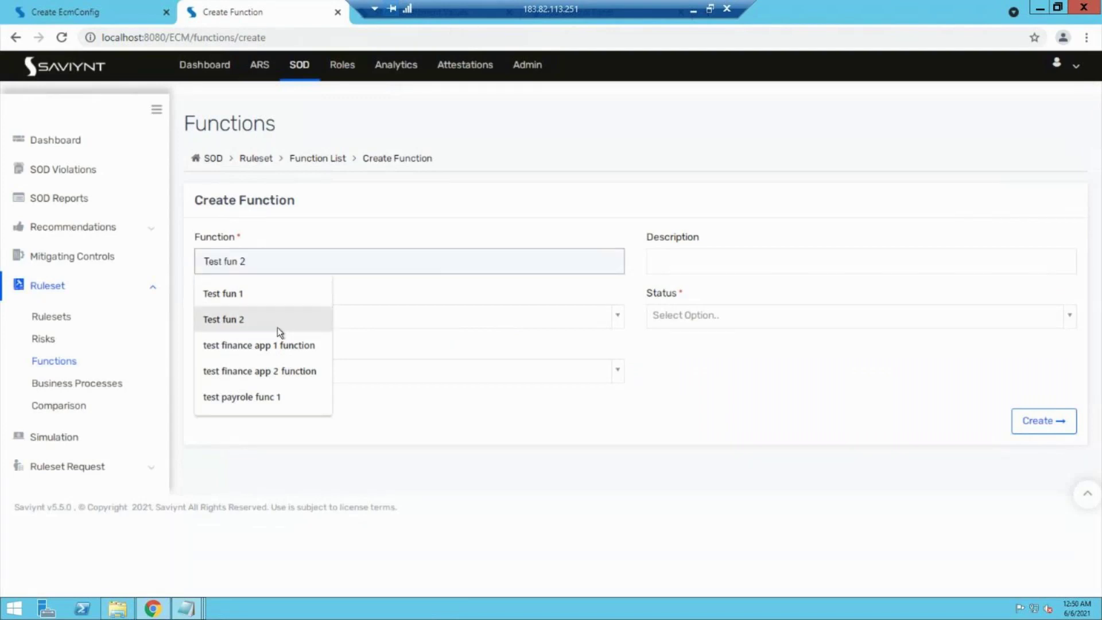
click(267, 401)
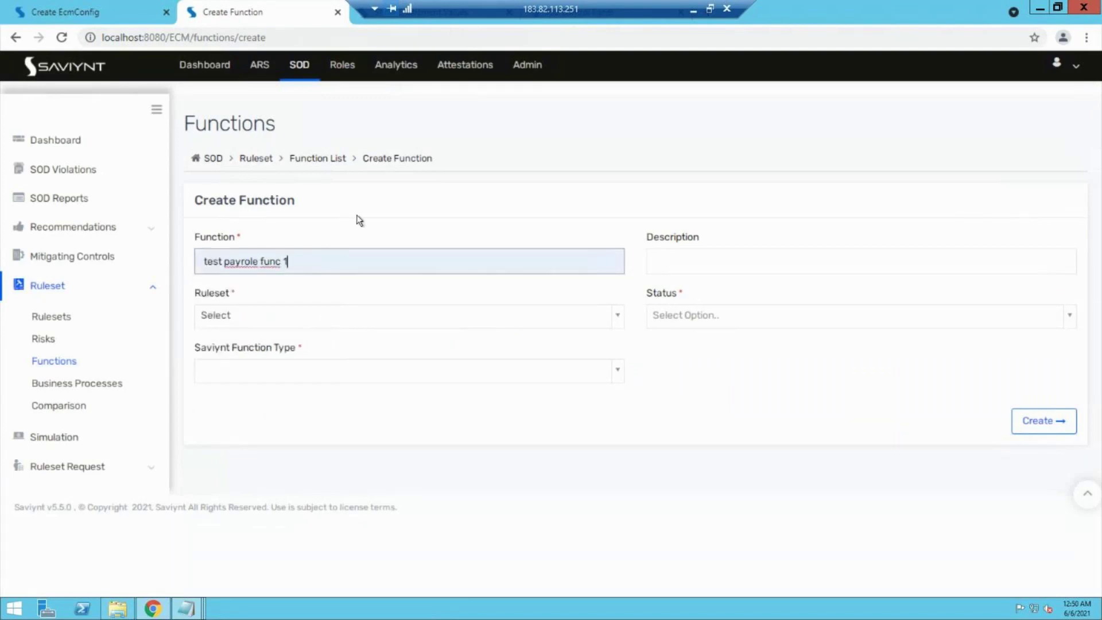
key(BackSpace)
text(2)
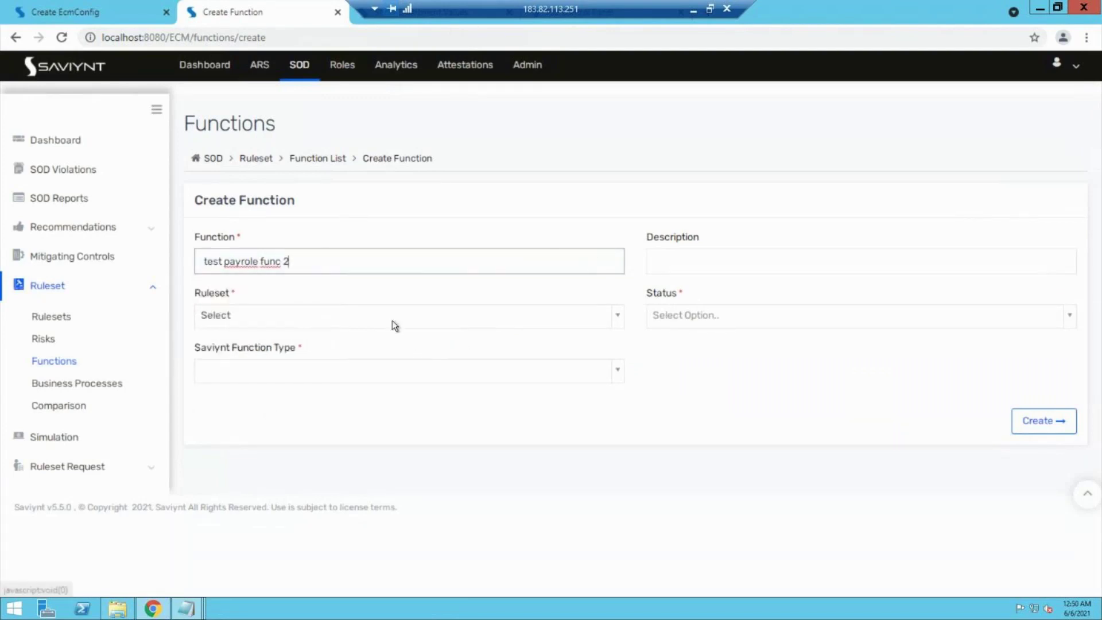
click(393, 320)
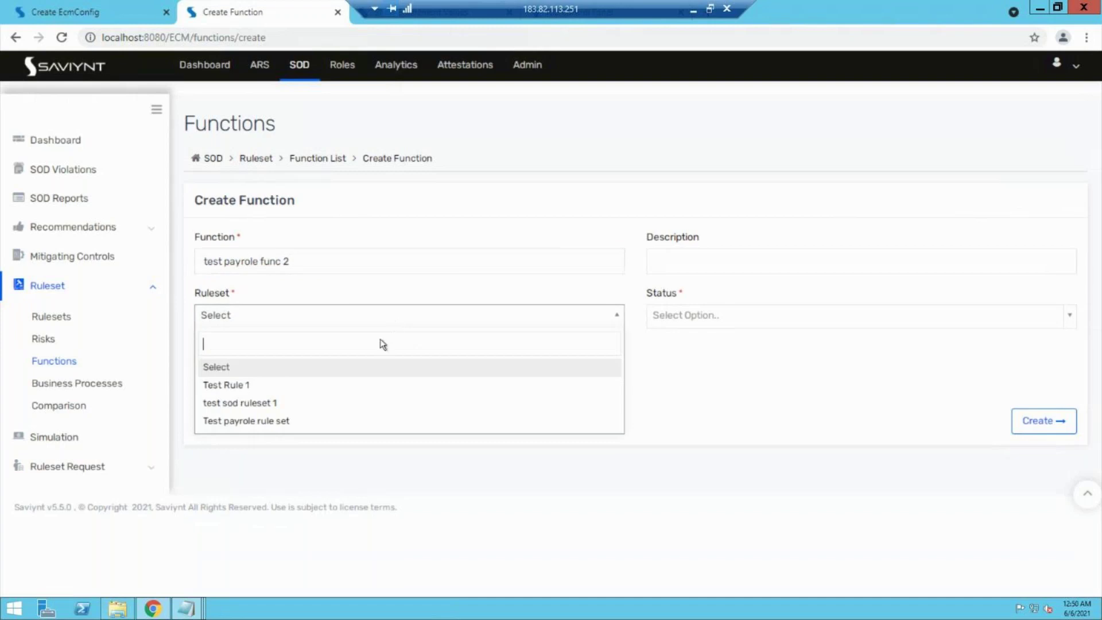
click(305, 422)
click(711, 314)
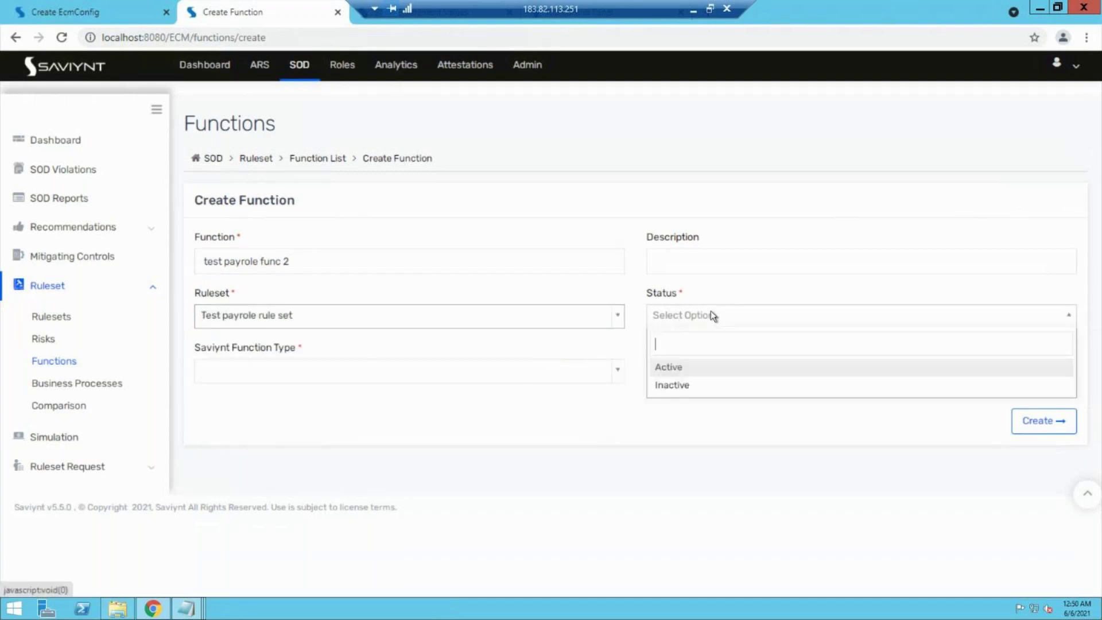
click(689, 373)
click(536, 369)
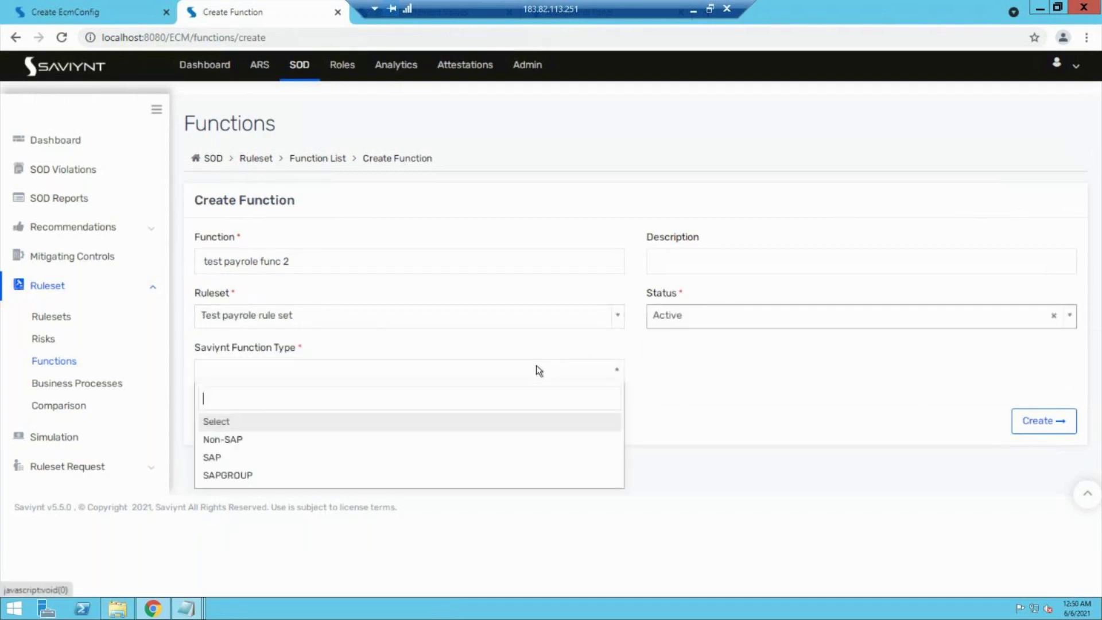
click(264, 440)
click(1055, 423)
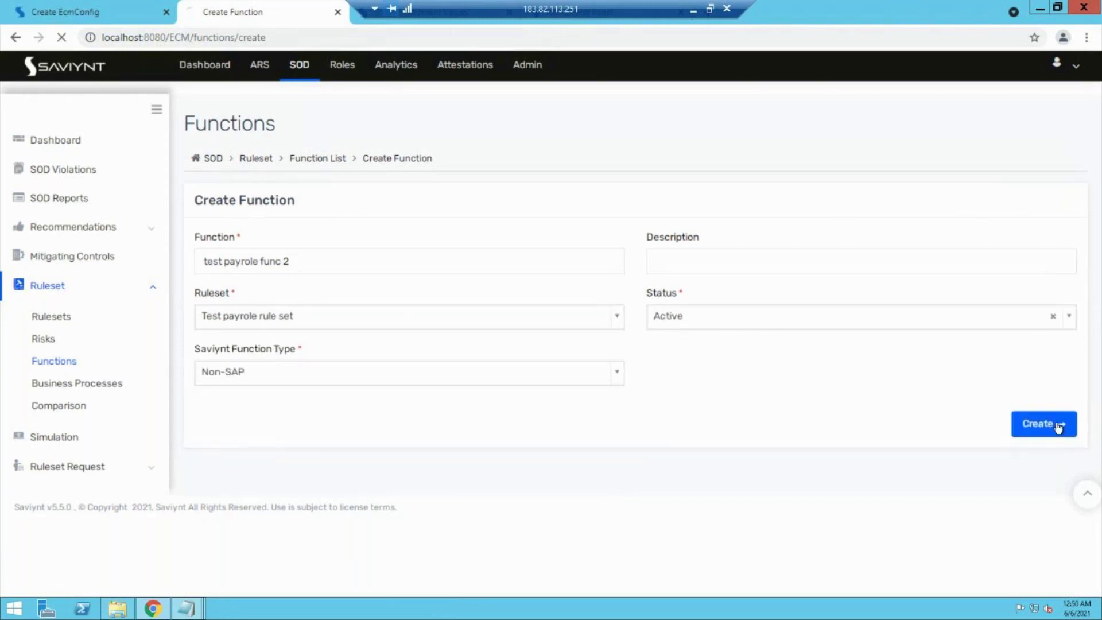
Step: Save the entitlement condition entval=Test ent 5 on test payrole func 2
click(384, 182)
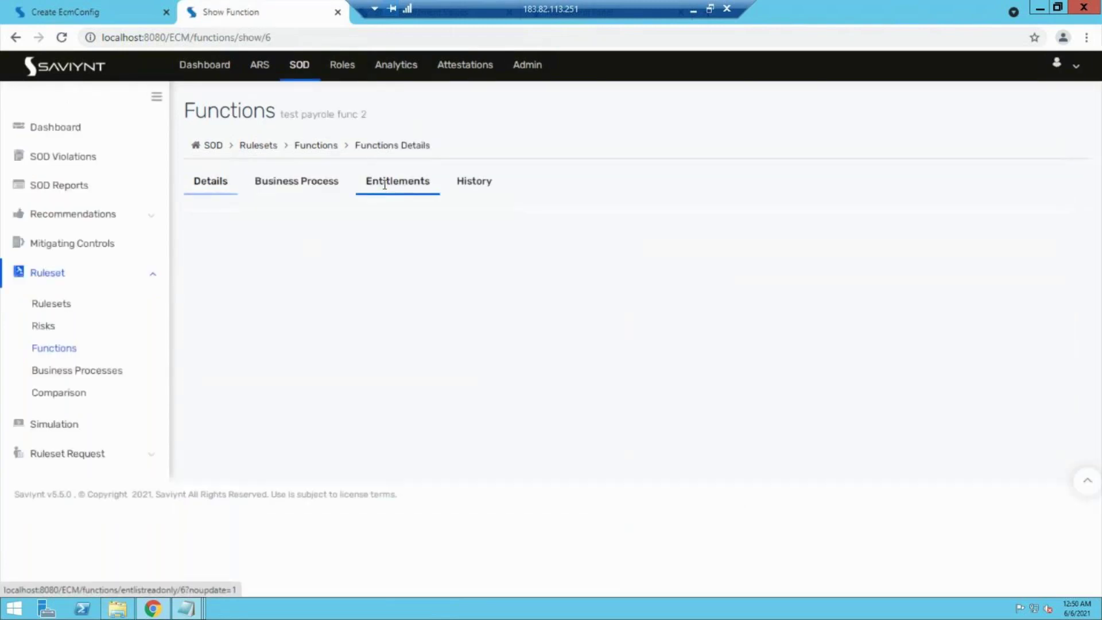
click(276, 270)
text(entval=t)
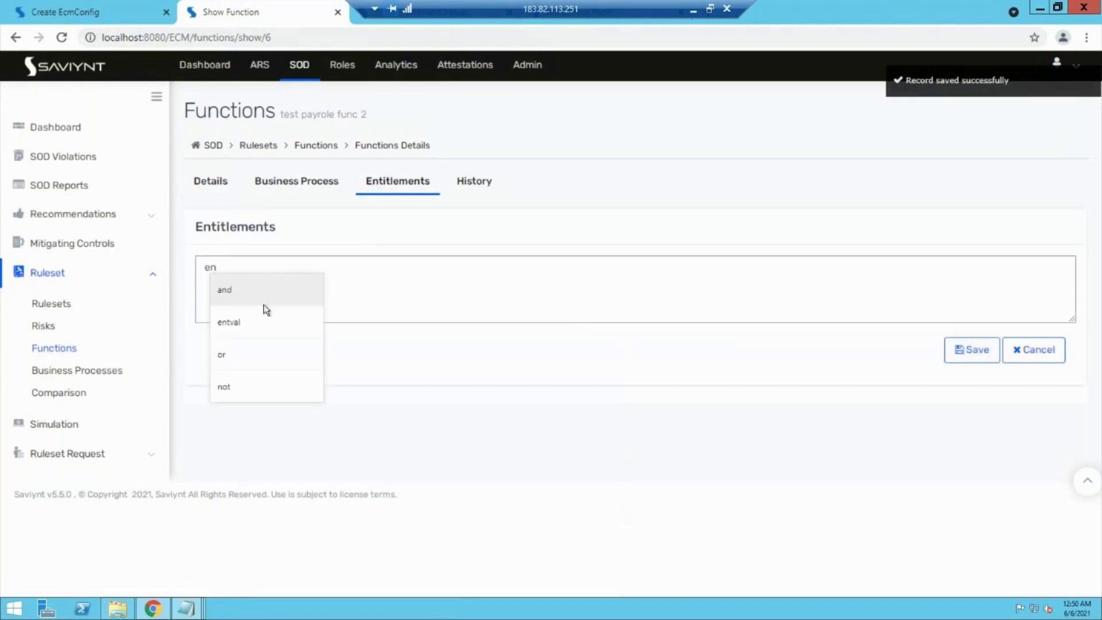
click(256, 322)
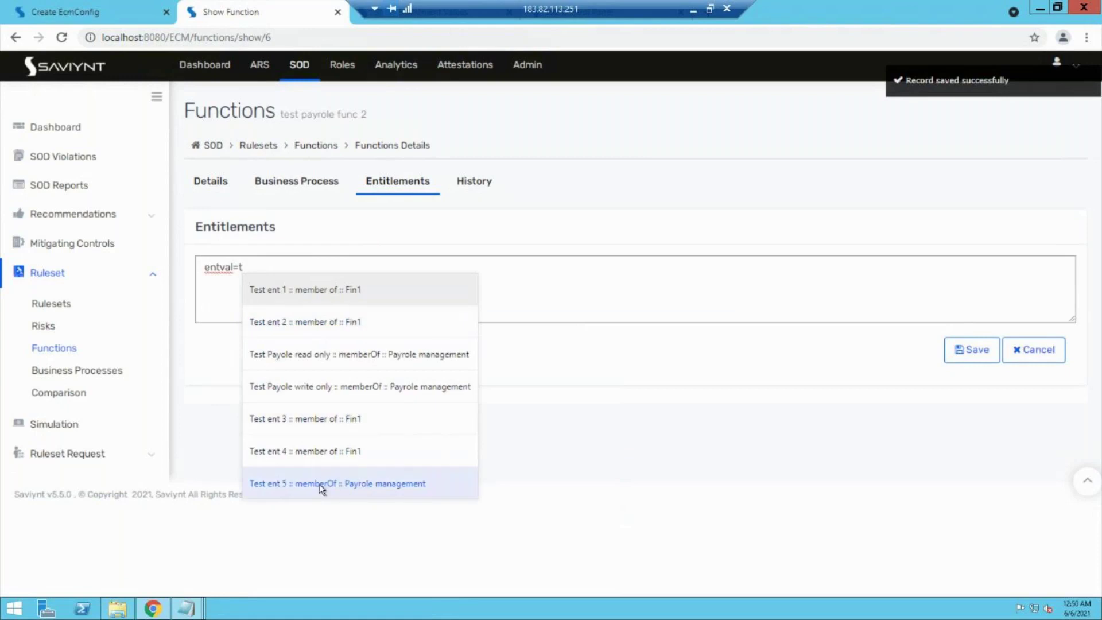
click(319, 484)
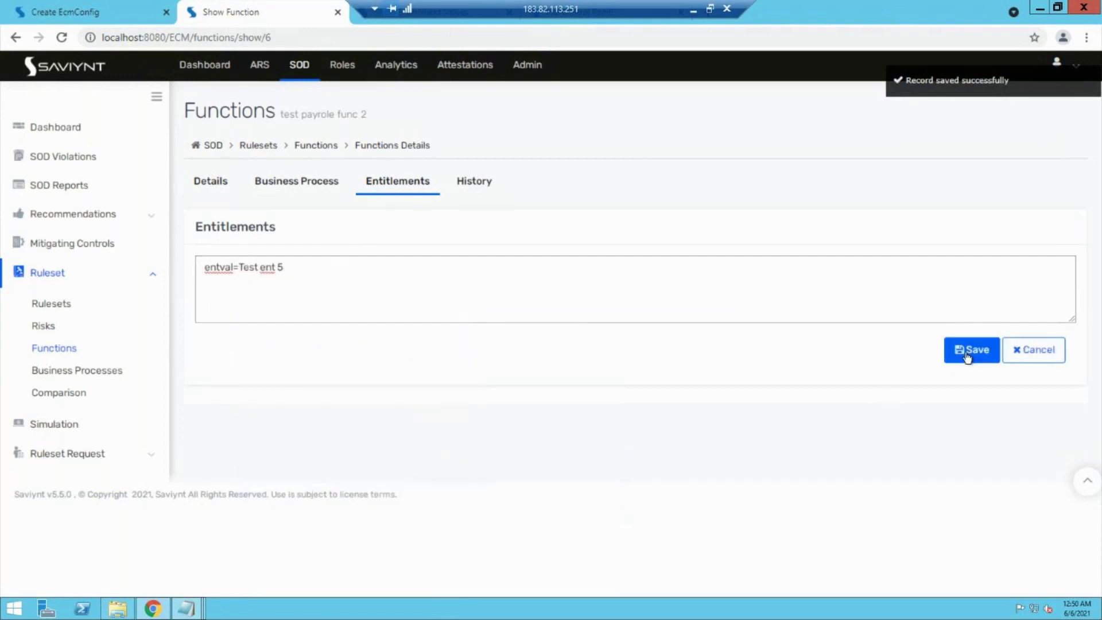
click(968, 355)
Step: Send the change for approval with business justification 'assda'
click(597, 281)
text(assda)
click(752, 394)
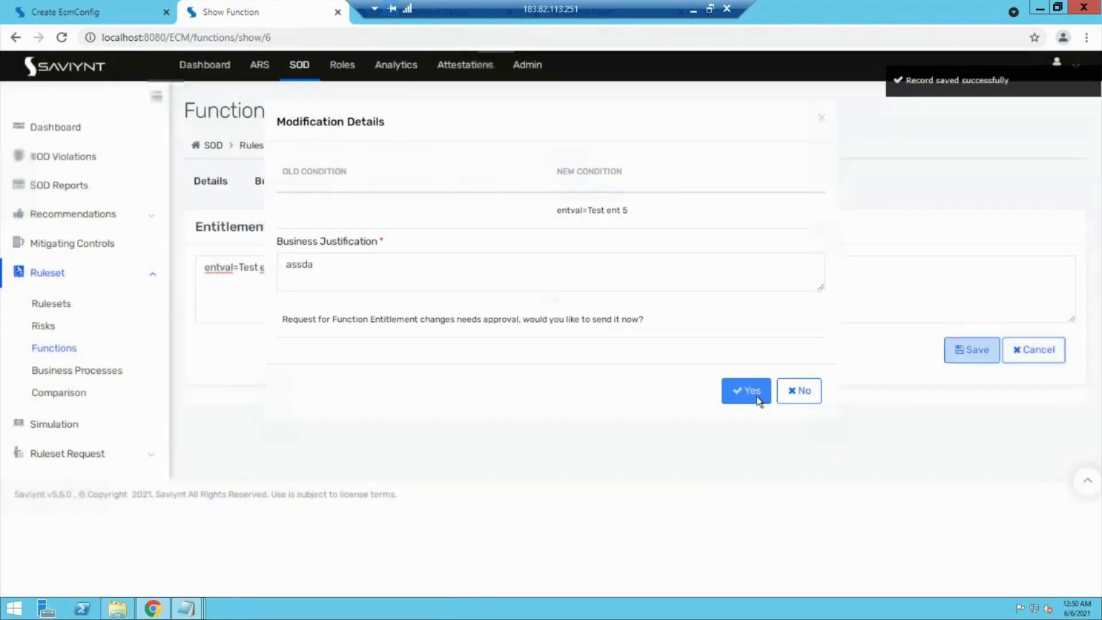
click(74, 456)
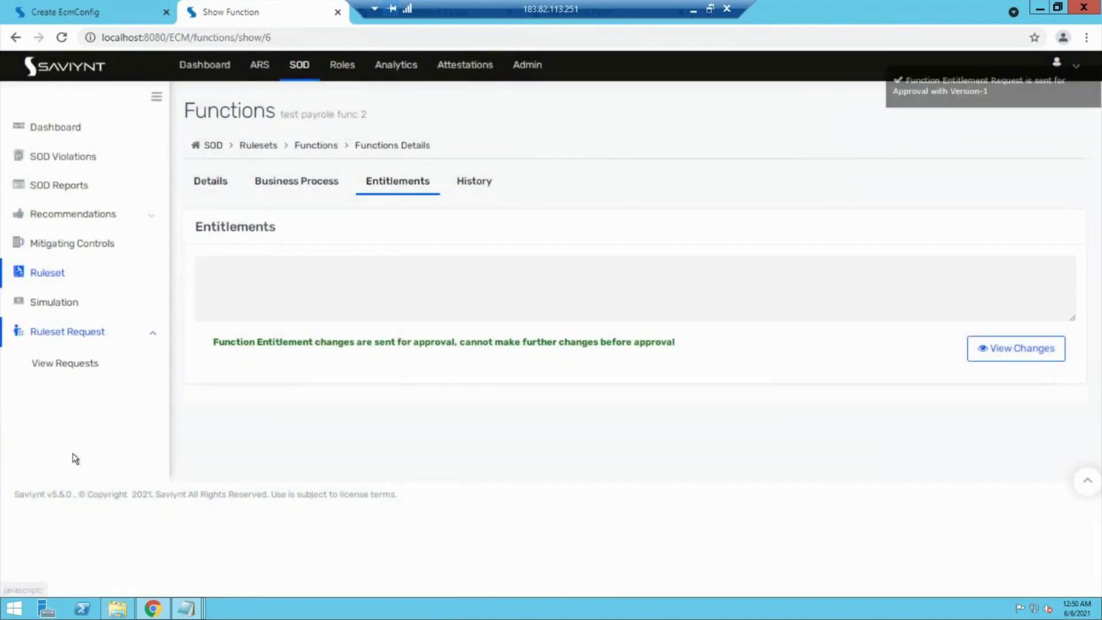
Step: Approve the pending test payrole func 2 entitlement request with comment 'assdas'
click(76, 366)
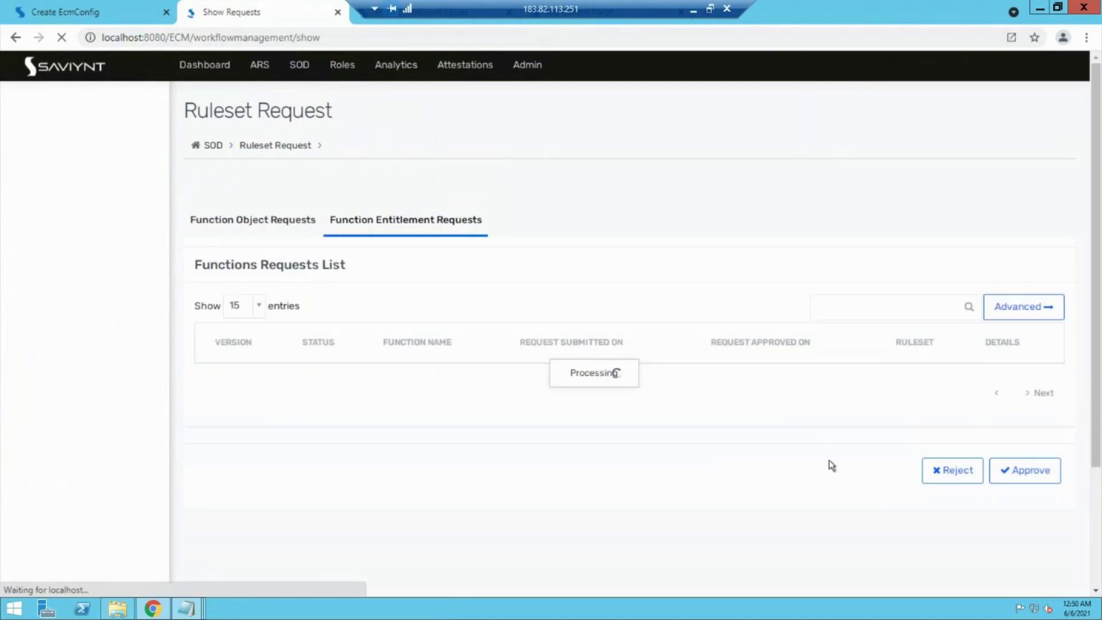
scroll(708, 450, down, 3)
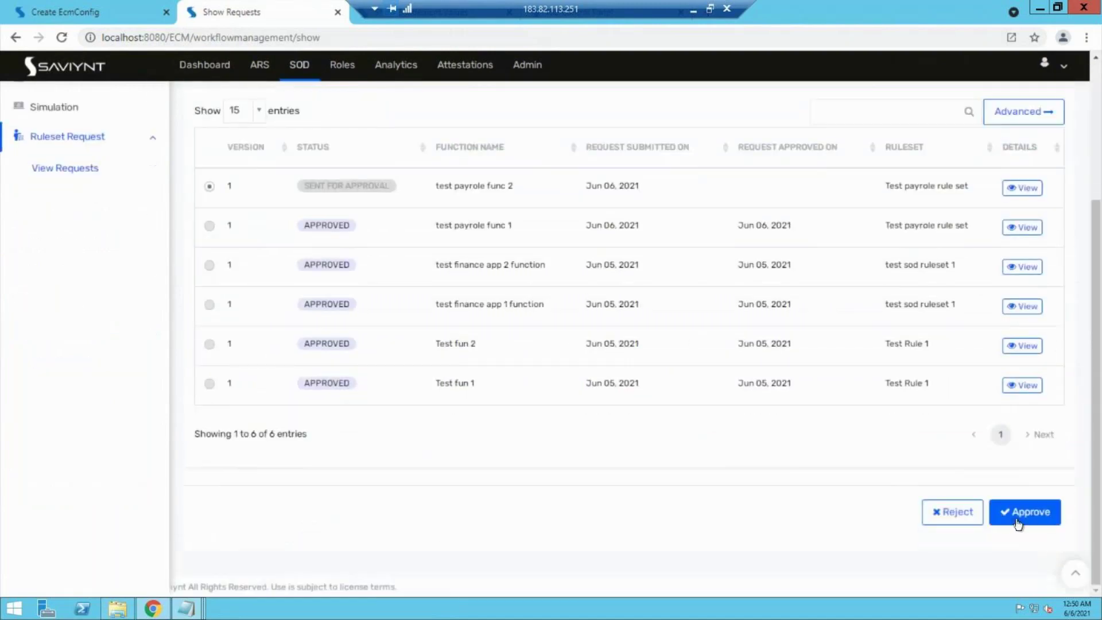
click(1015, 518)
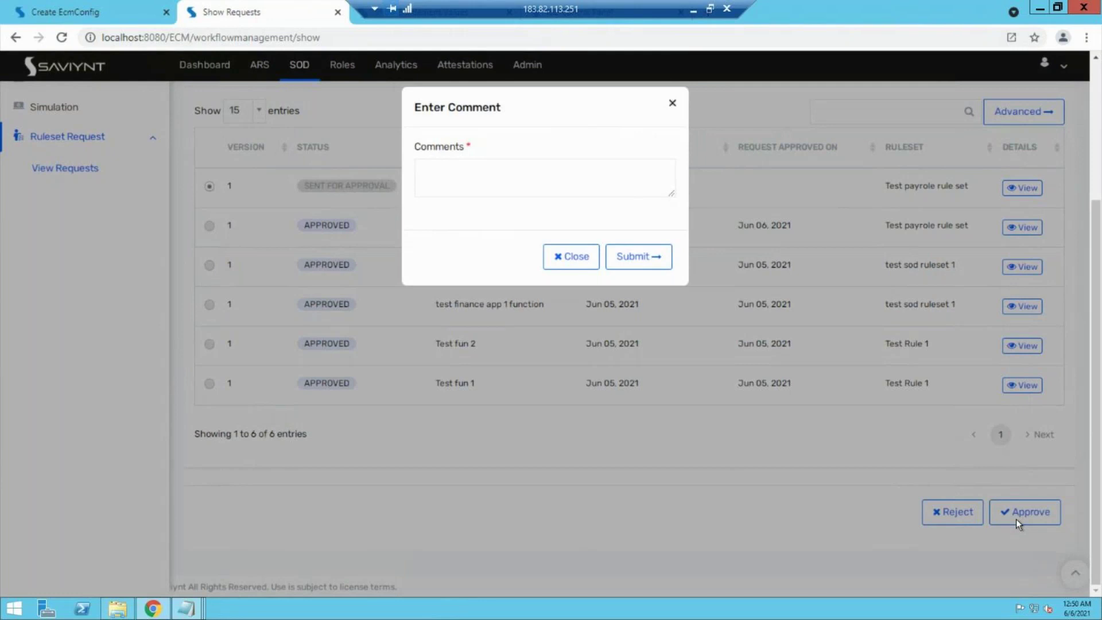
click(524, 173)
text(assdas)
click(622, 259)
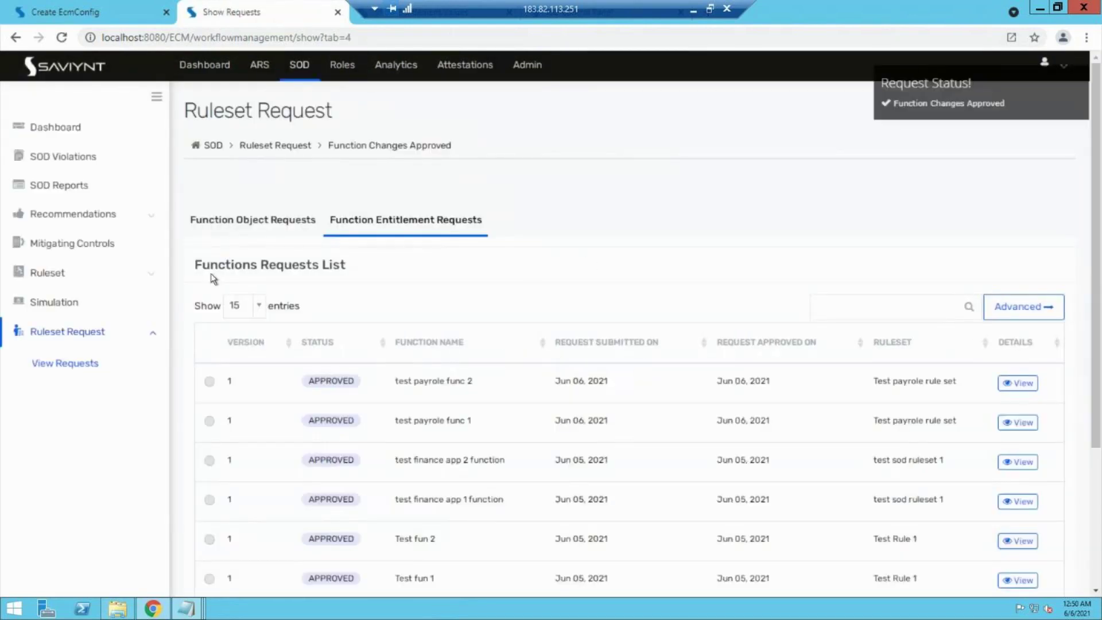
click(102, 273)
Step: Set test payrole risk's Function 1 to test payrole func 1 and Function 2 to test payrole func 2, and update
click(34, 347)
click(43, 325)
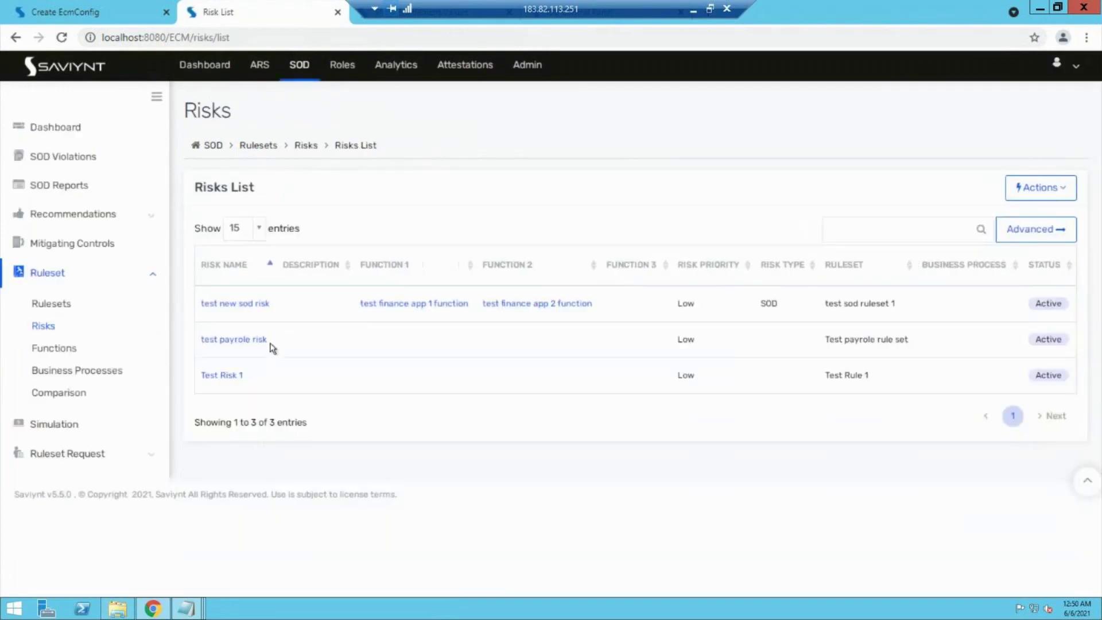
click(219, 346)
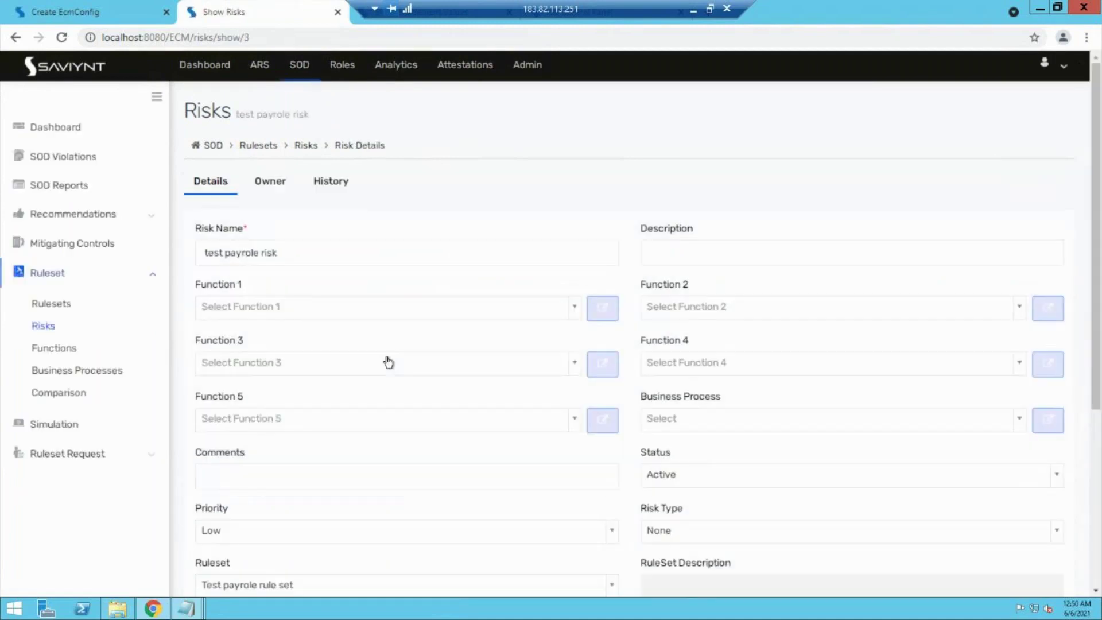
scroll(388, 360, down, 2)
scroll(387, 356, up, 1)
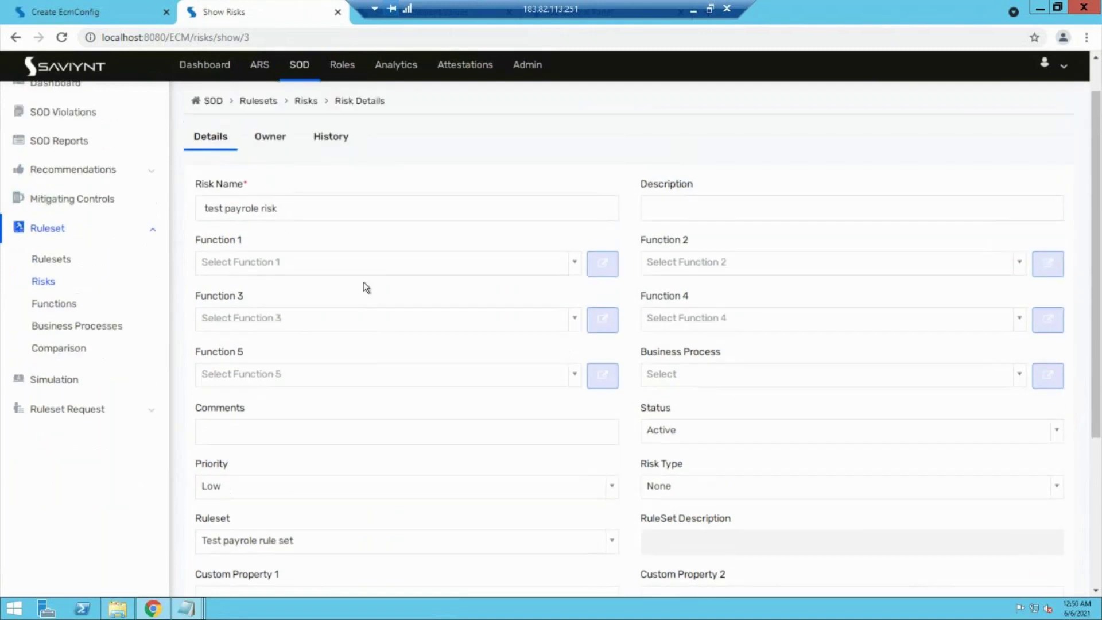
click(369, 261)
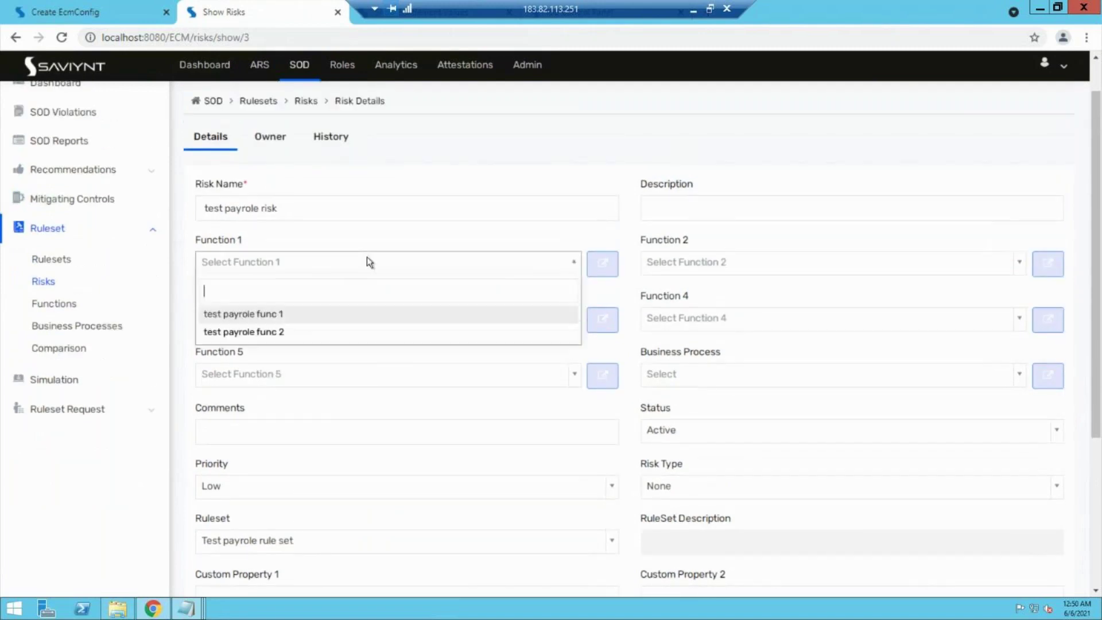
click(290, 316)
click(665, 265)
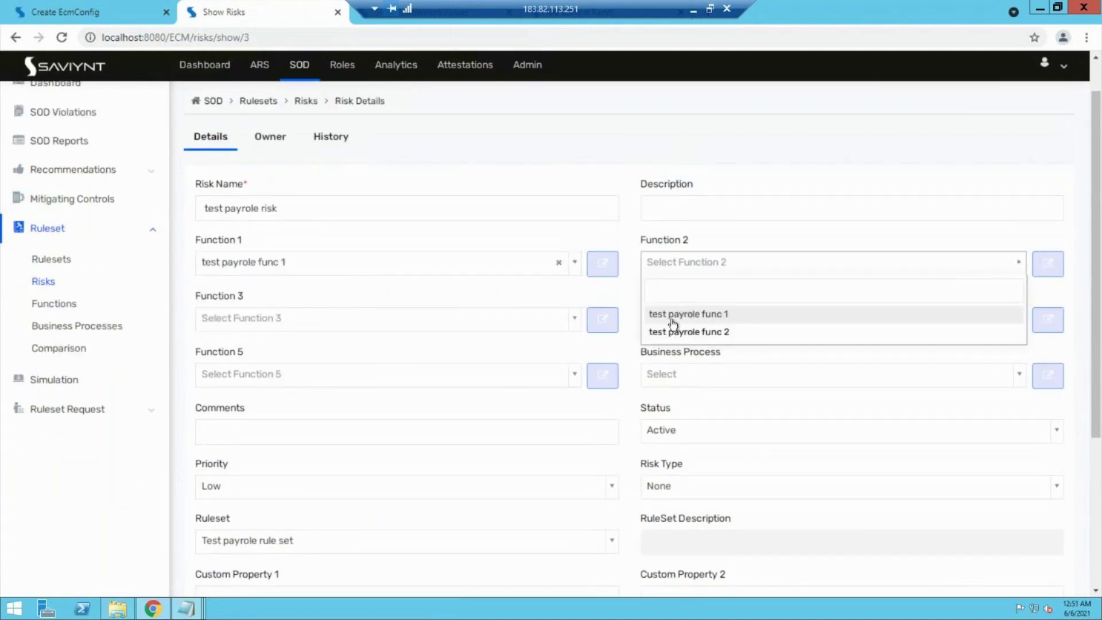
click(674, 333)
scroll(671, 411, down, 4)
click(1042, 529)
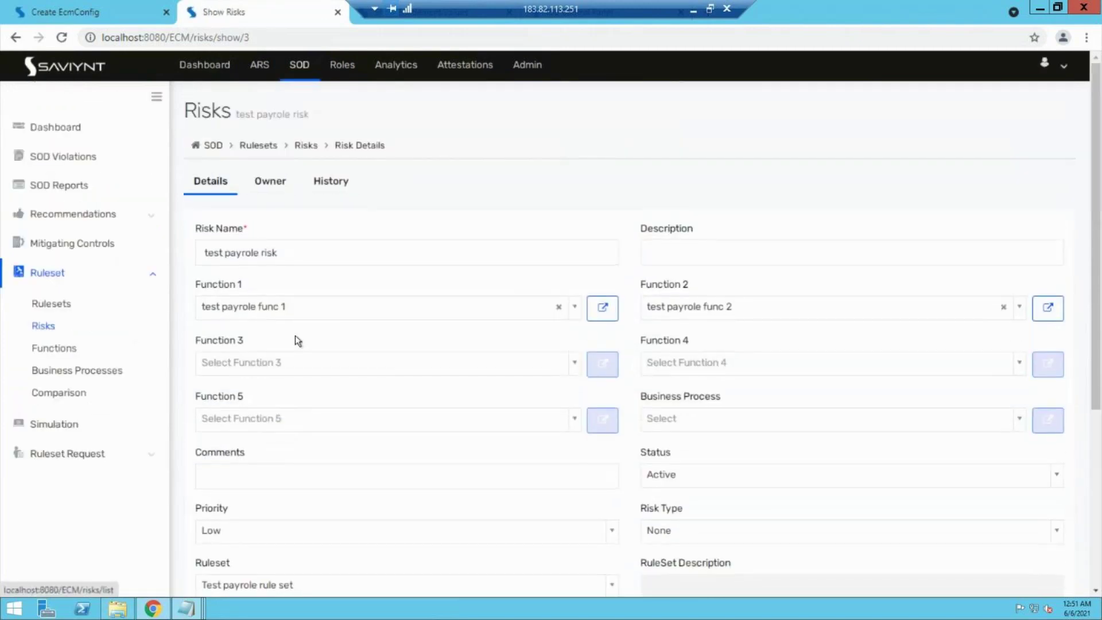
click(65, 304)
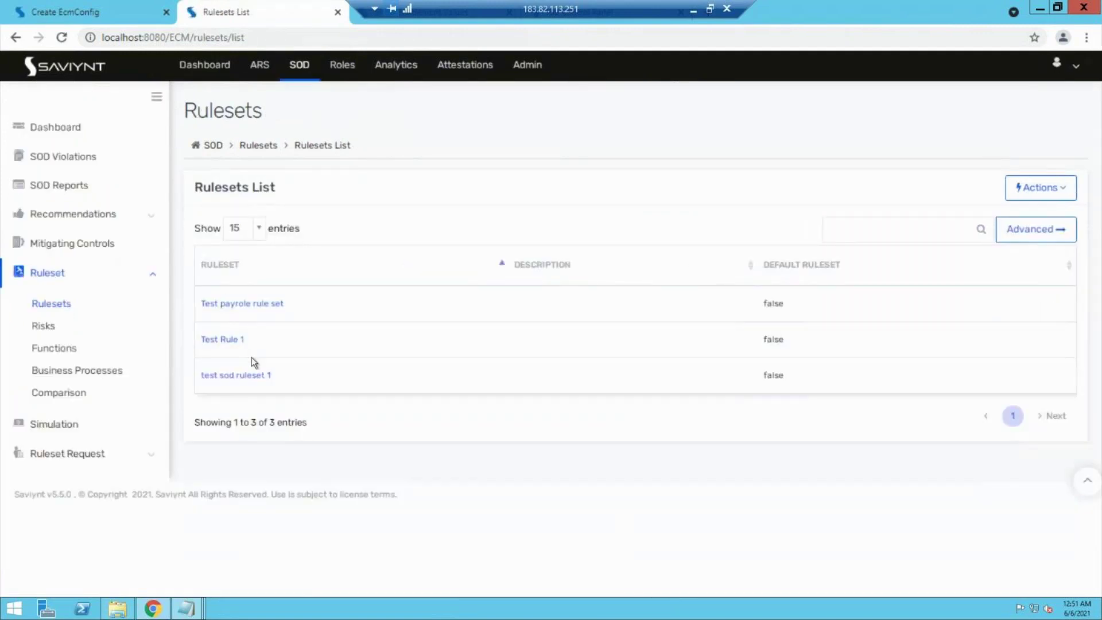
Step: Open Test payrole rule set and view its Risks, showing test payrole risk as Active
click(253, 304)
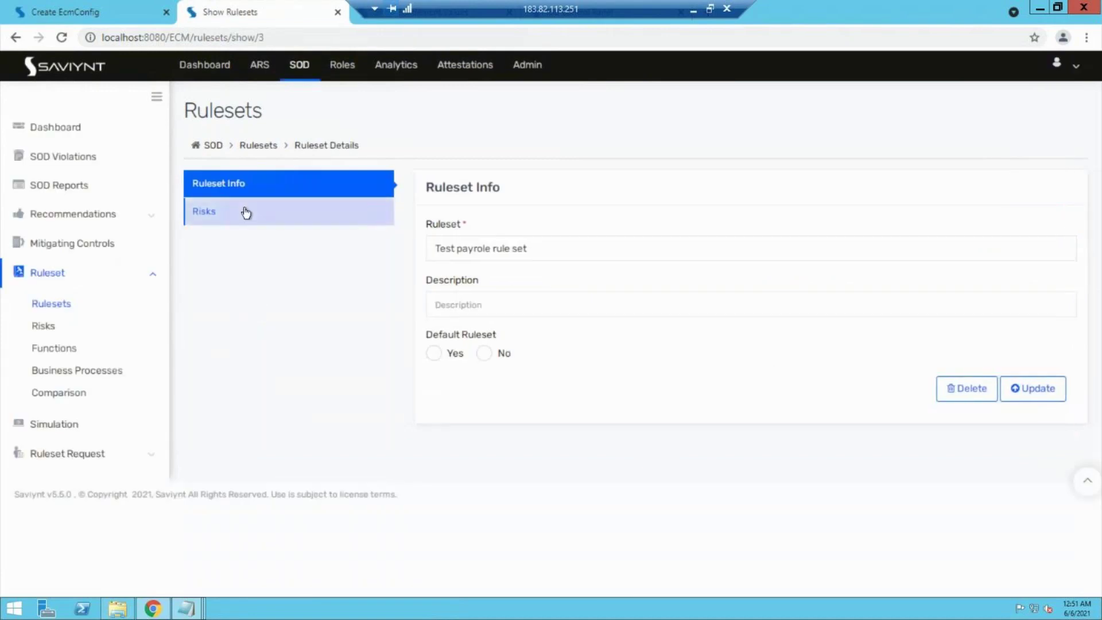
click(245, 212)
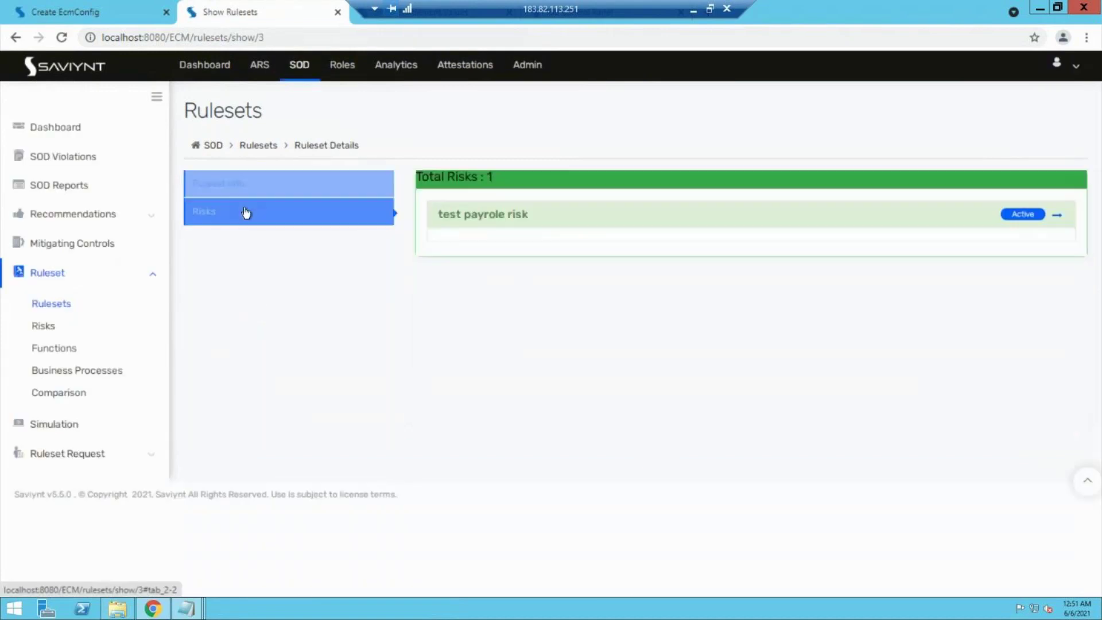
click(1011, 222)
click(1012, 223)
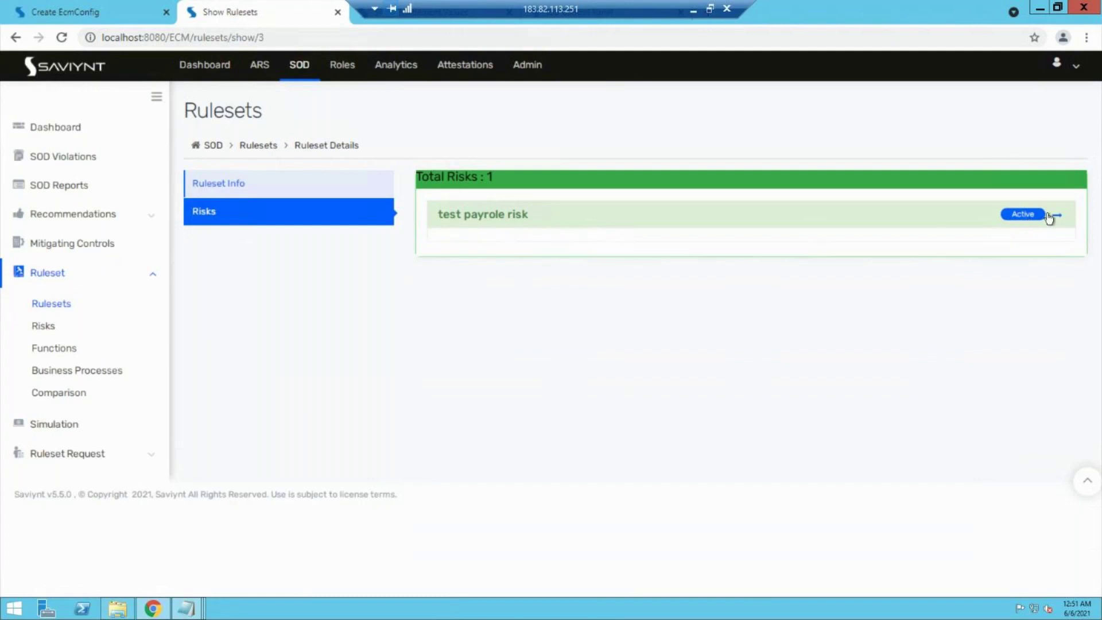
click(1061, 222)
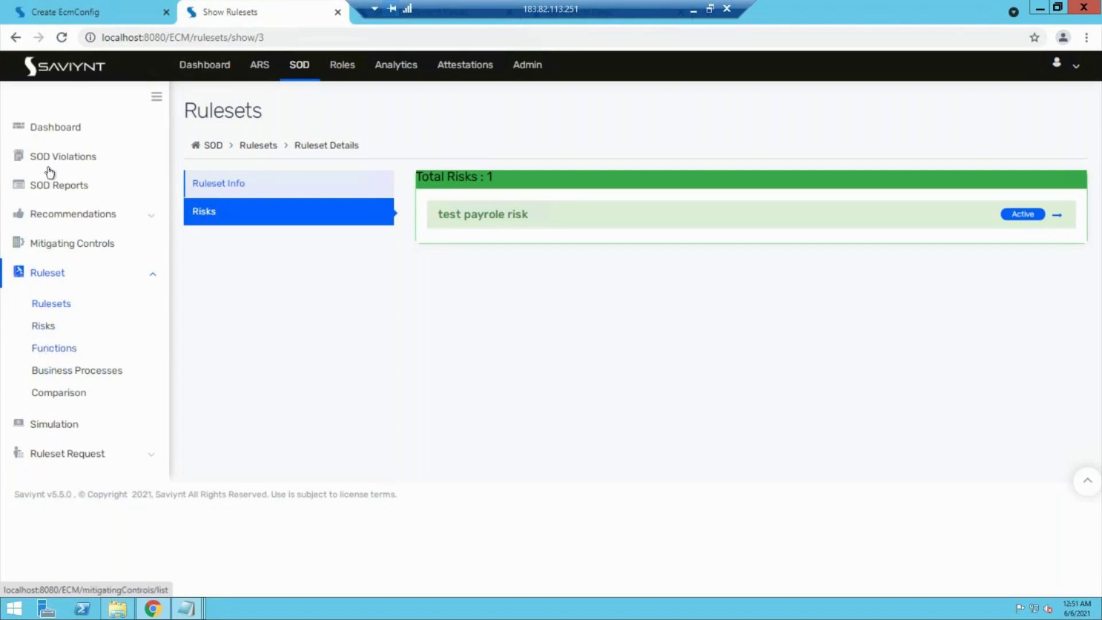
Step: Open SOD Violations from the dashboard and check the Open and In Process violations
click(77, 130)
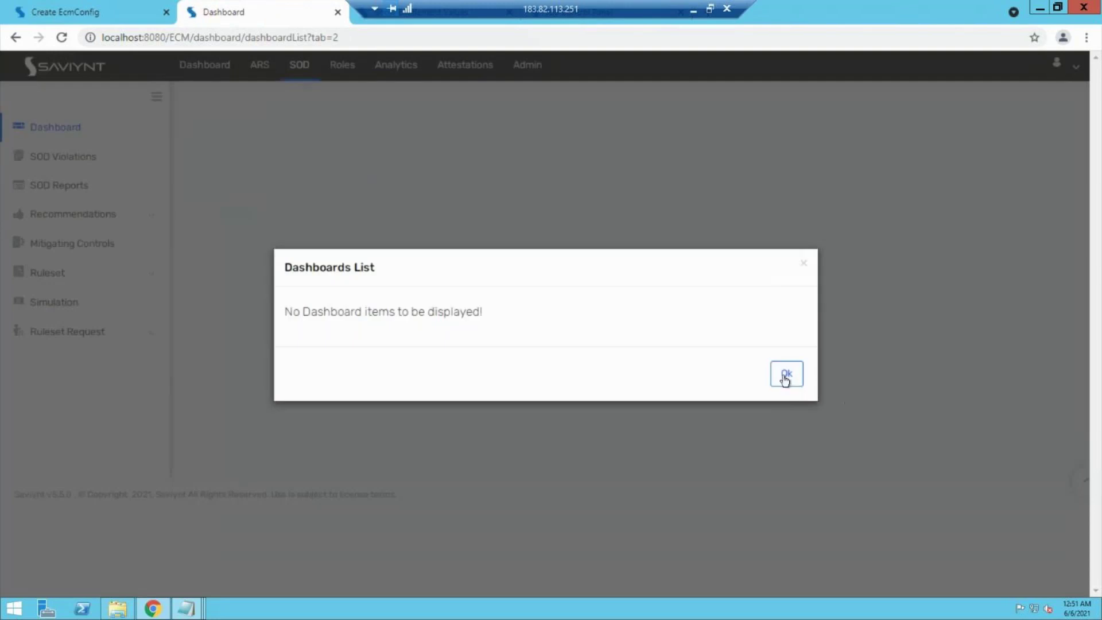
click(786, 372)
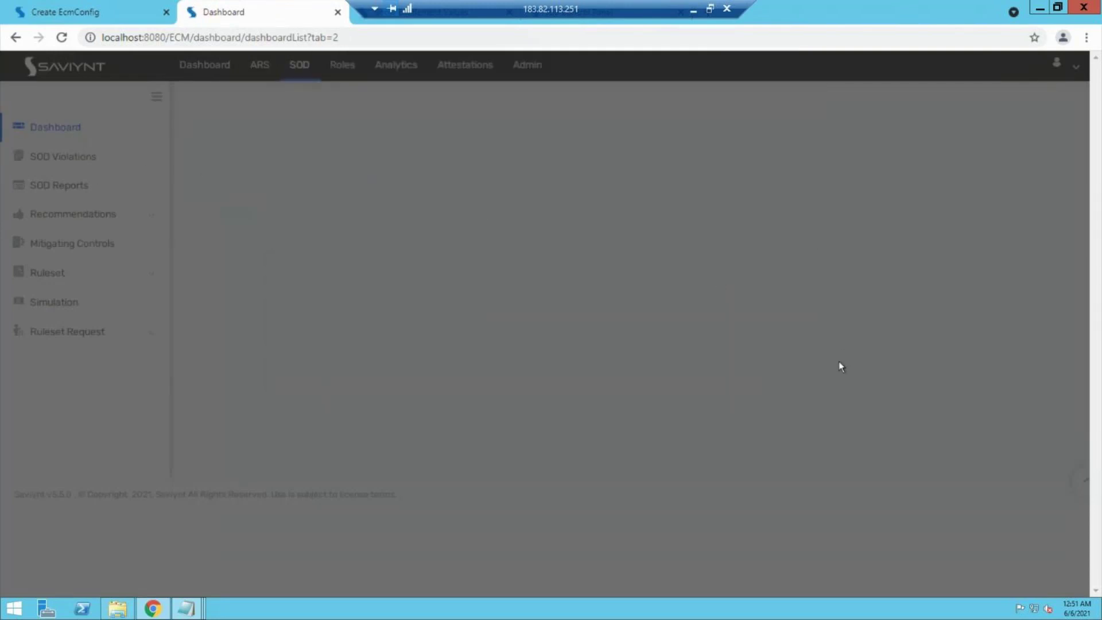
click(39, 161)
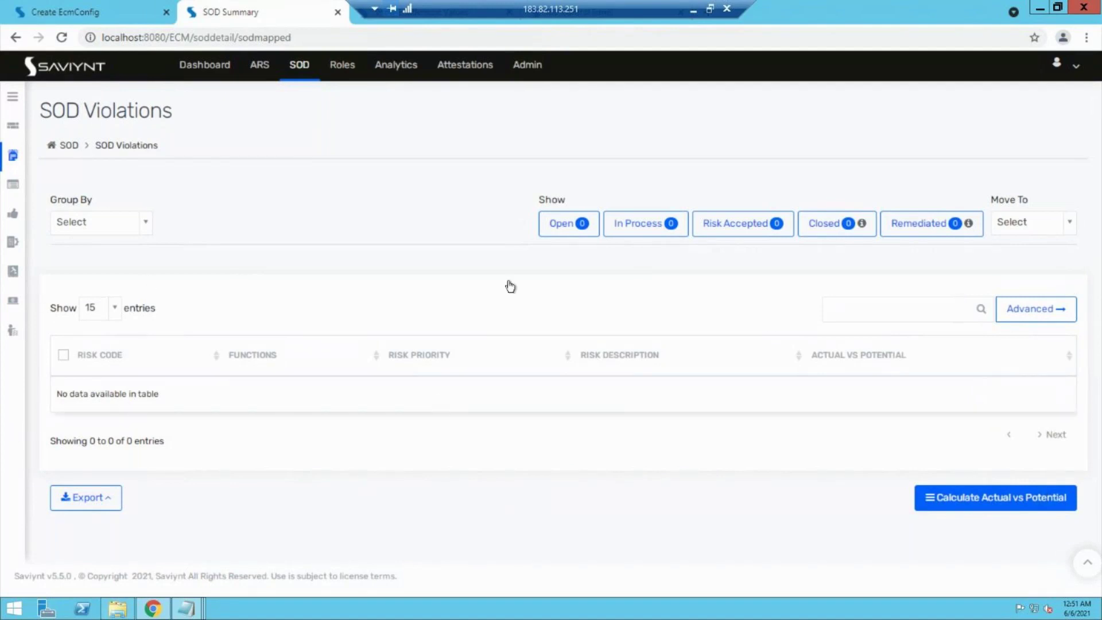
click(550, 235)
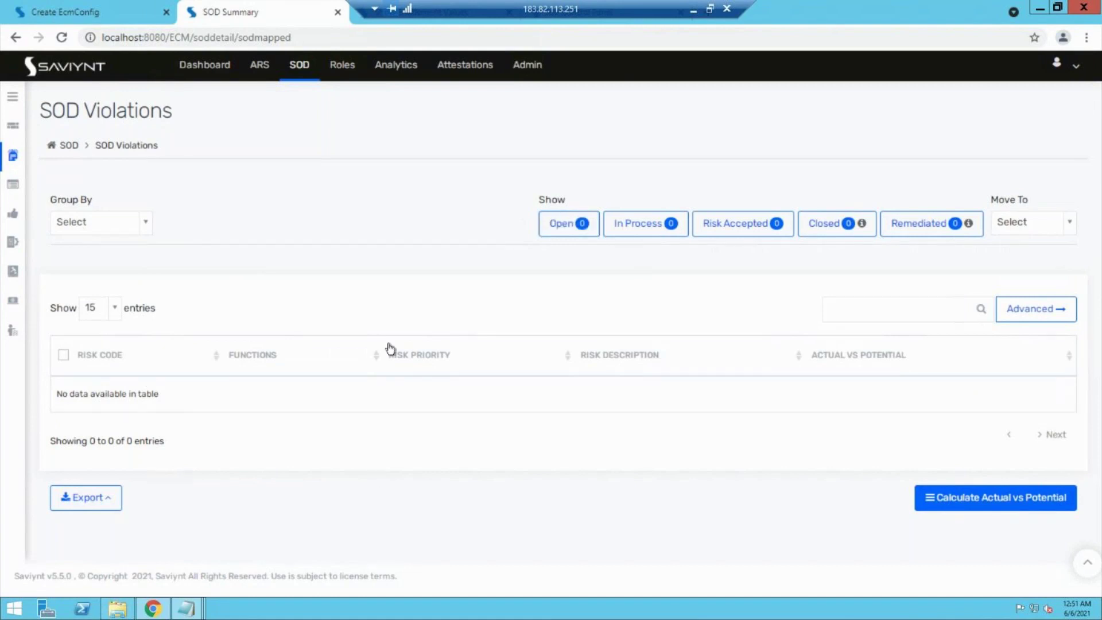
click(659, 230)
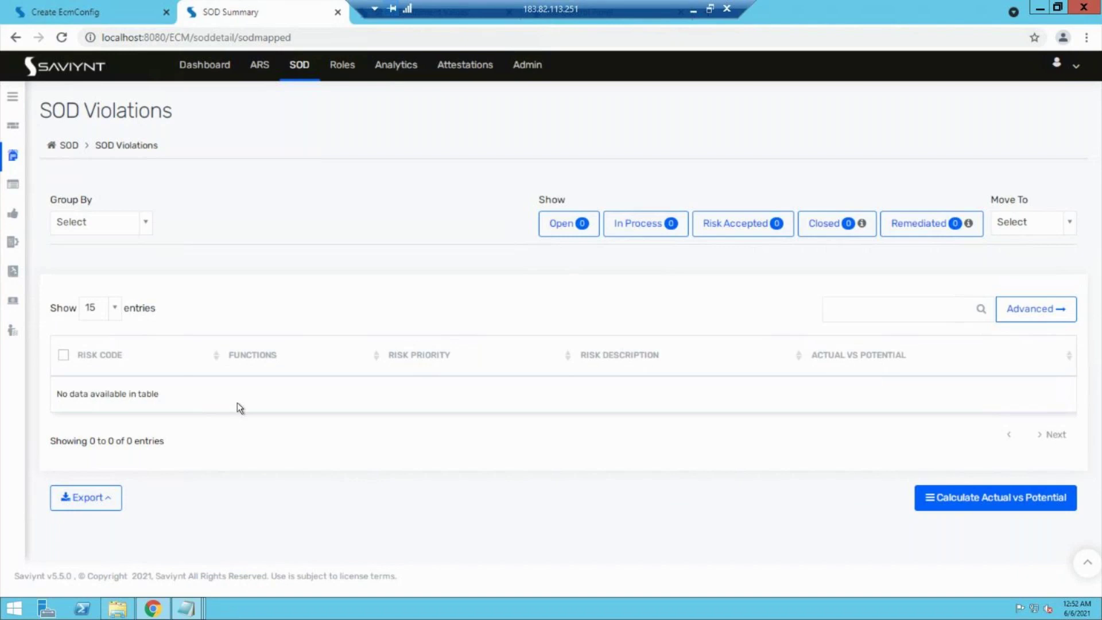
Step: Check Risk Accepted, Closed and Remediated violations, all empty, then go to the Job Control Panel
click(715, 231)
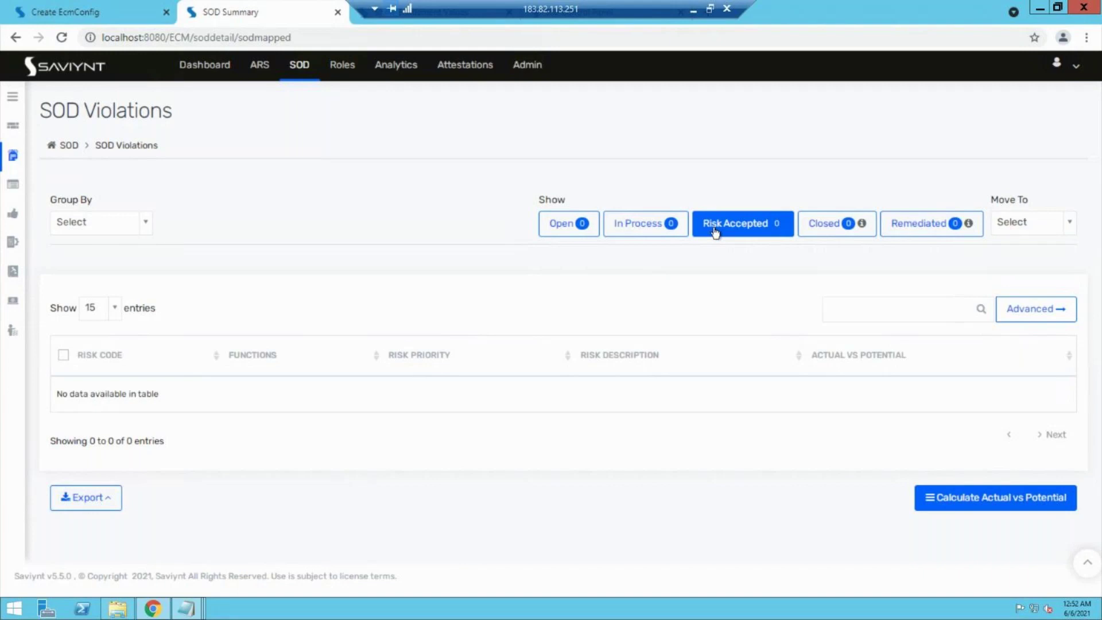
click(820, 225)
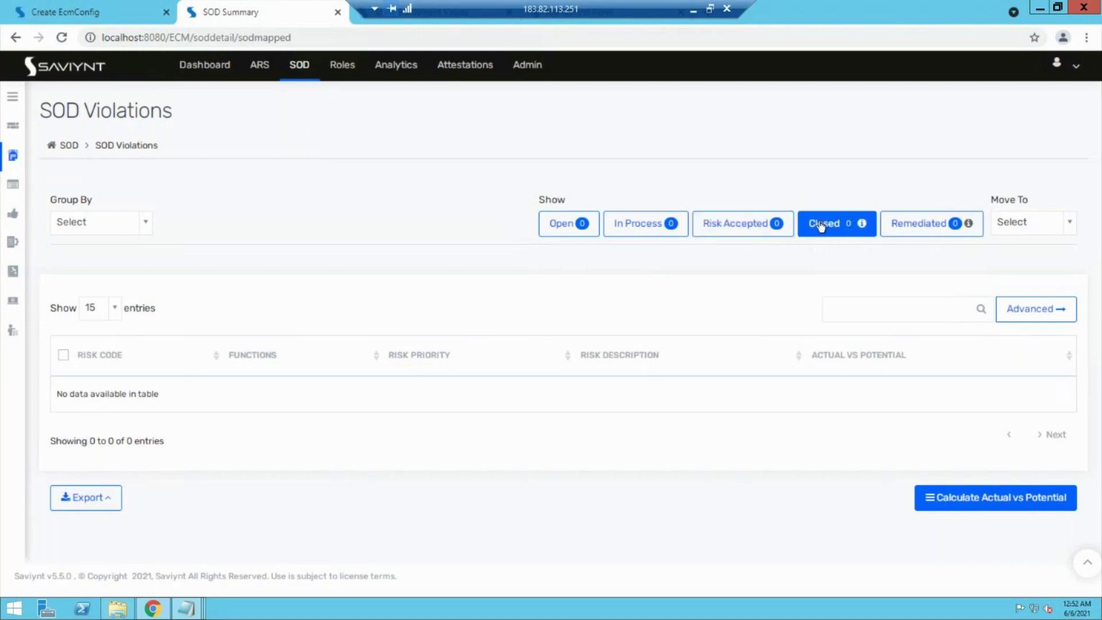
click(925, 225)
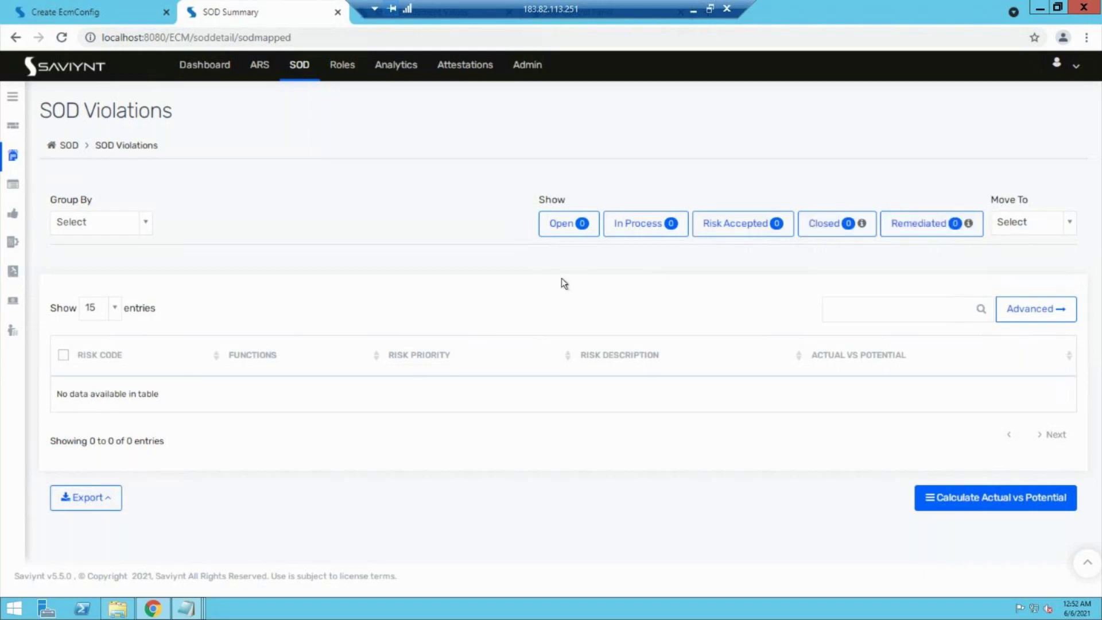
drag(53, 111, 127, 111)
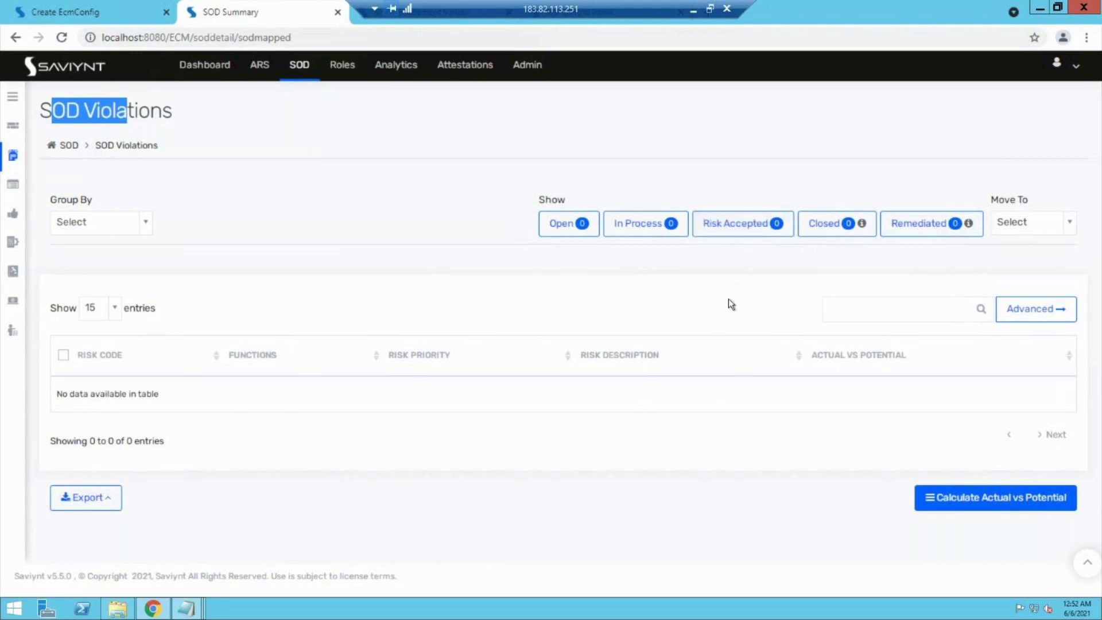
click(527, 65)
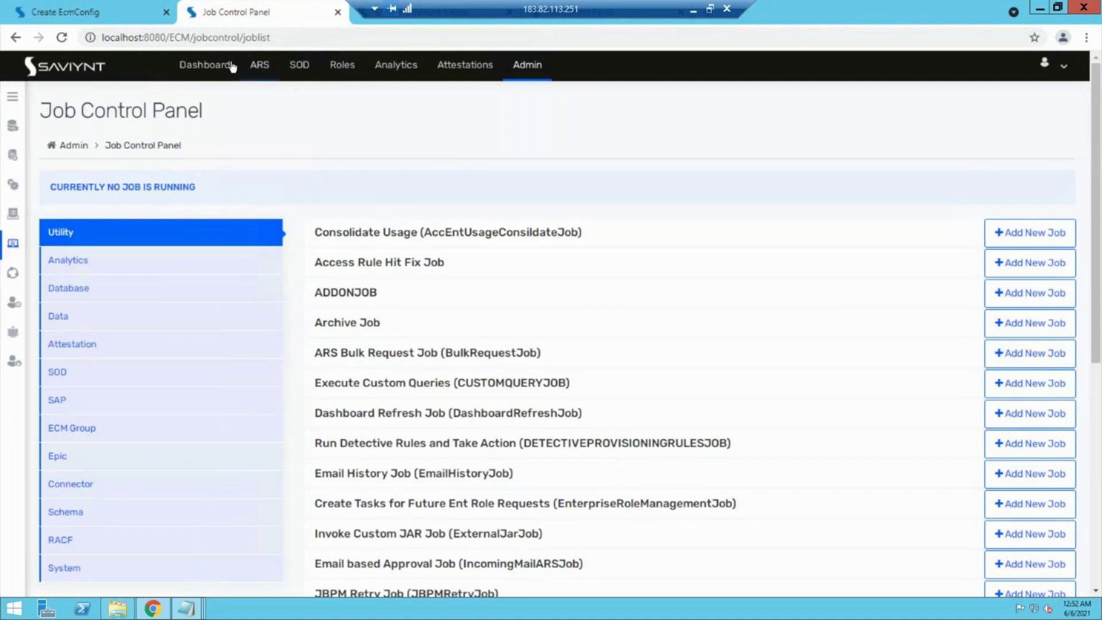
Step: Start an access request for another user and add Payrole masnagement to the cart
click(251, 65)
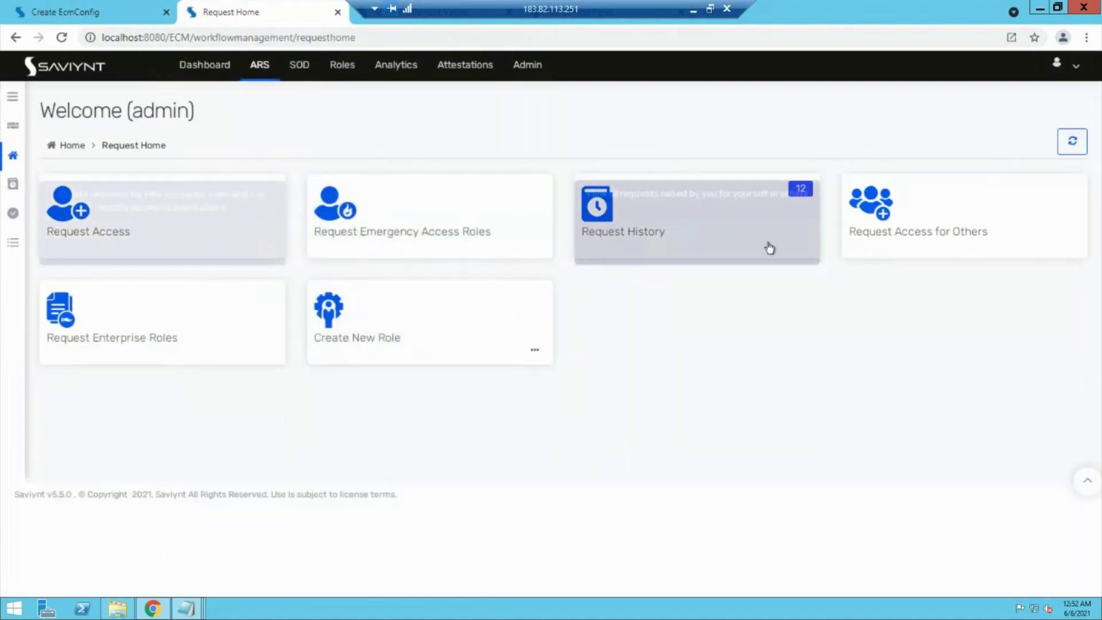
click(884, 237)
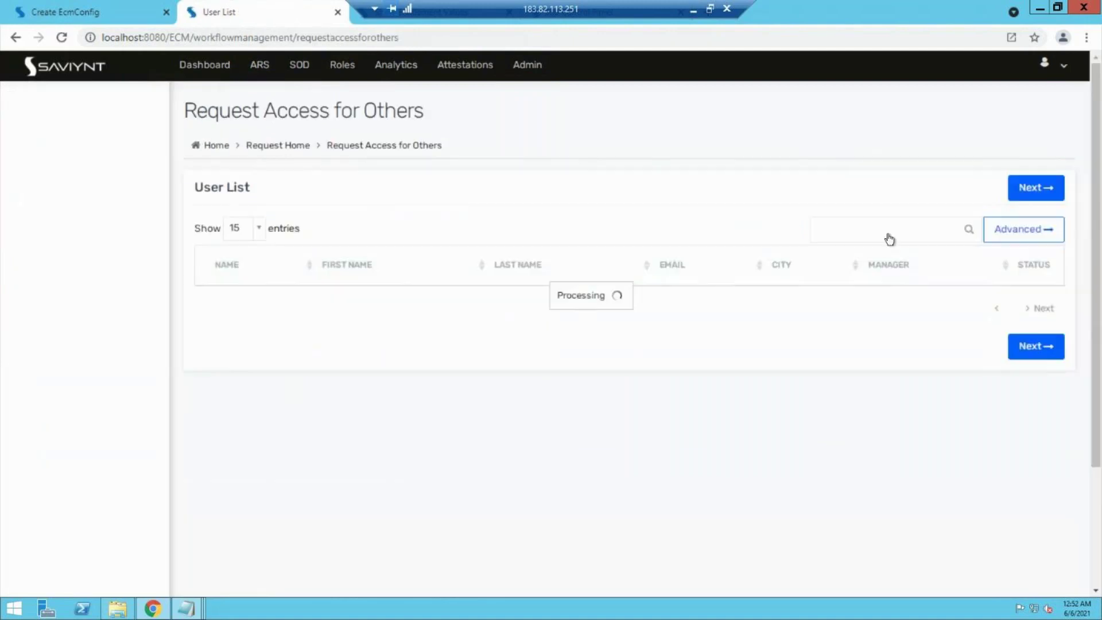
click(209, 495)
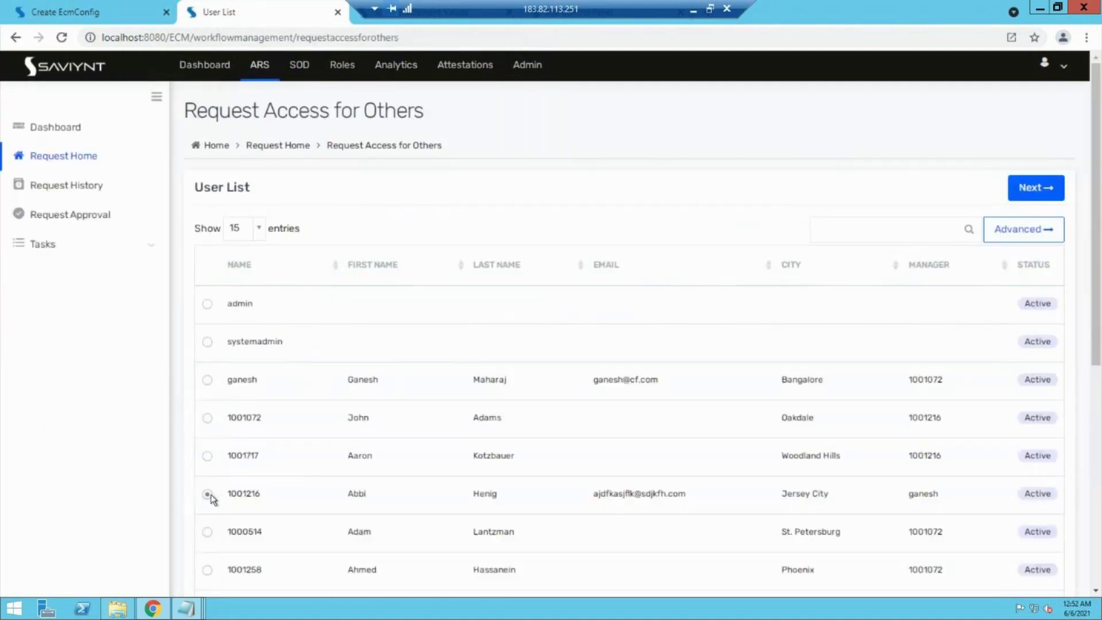
click(206, 418)
click(1019, 194)
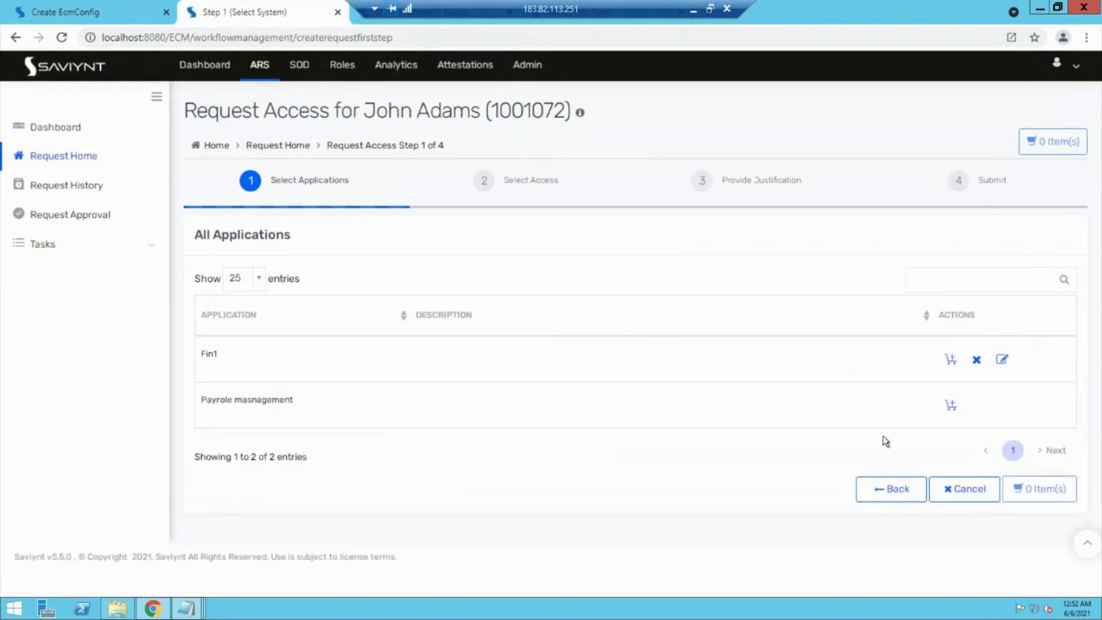
click(949, 409)
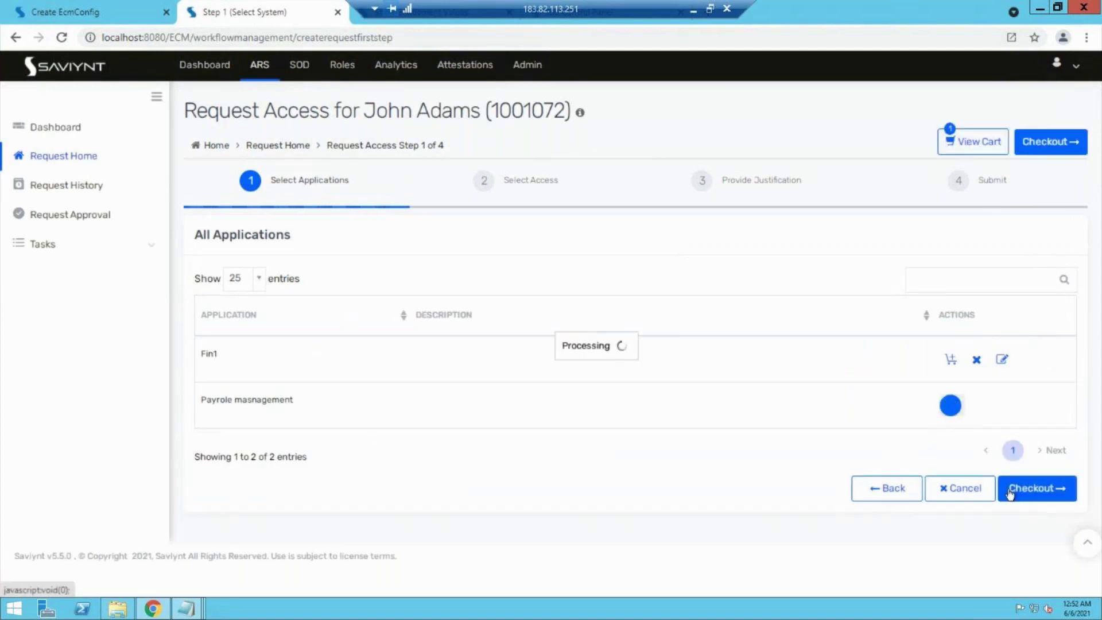
click(1030, 494)
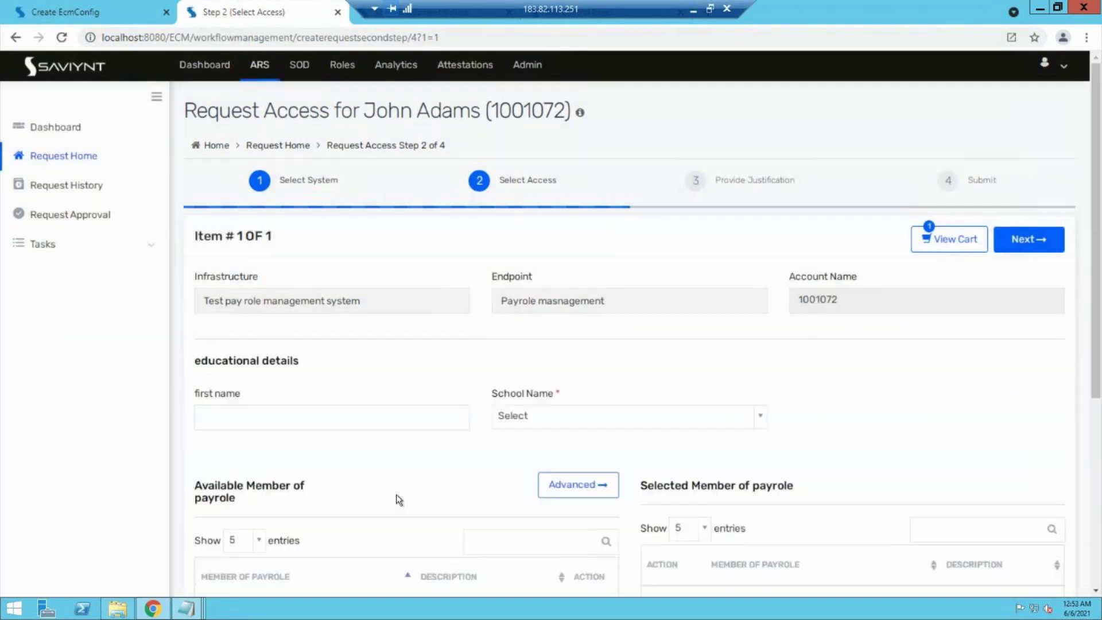
Step: Set School Name to No, add Test Payole read only and Test ent 5, and continue
scroll(449, 397, down, 3)
click(597, 213)
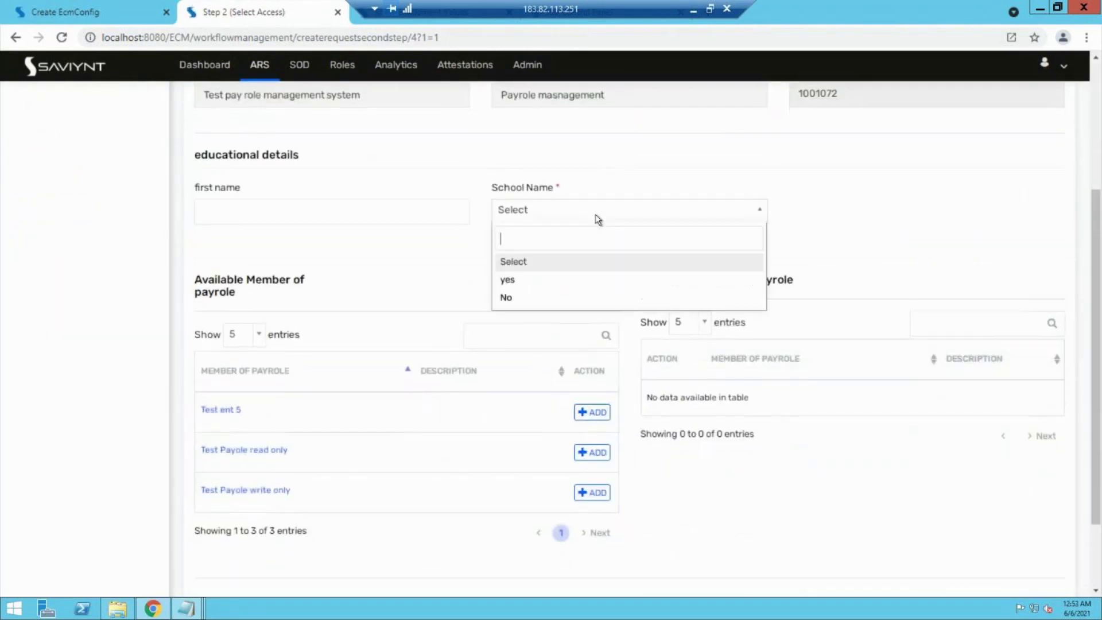
click(519, 296)
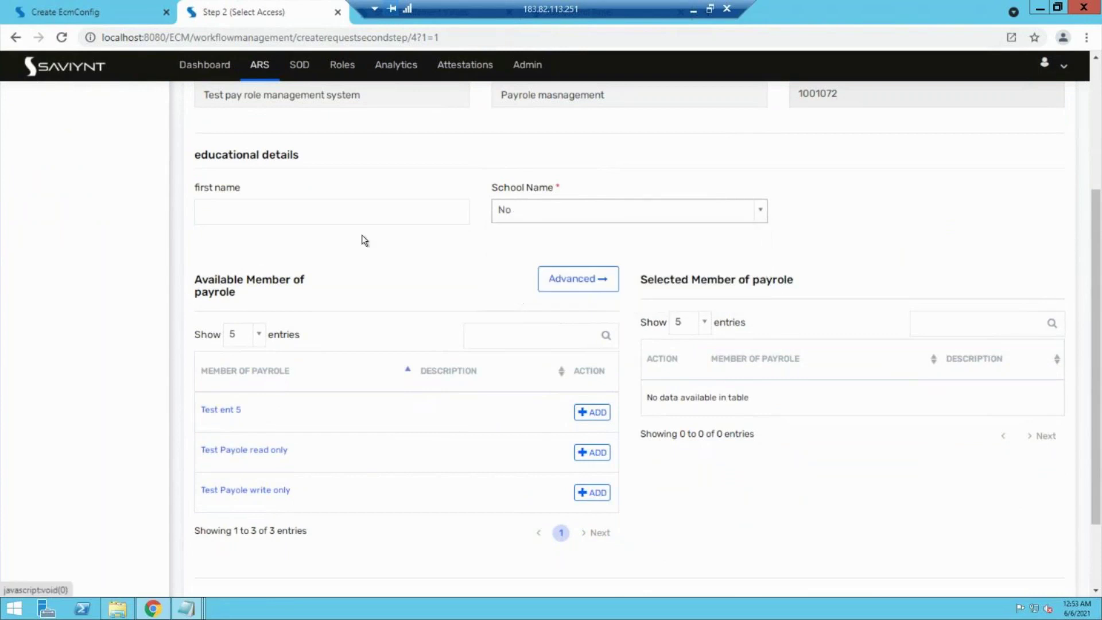
scroll(383, 294, down, 1)
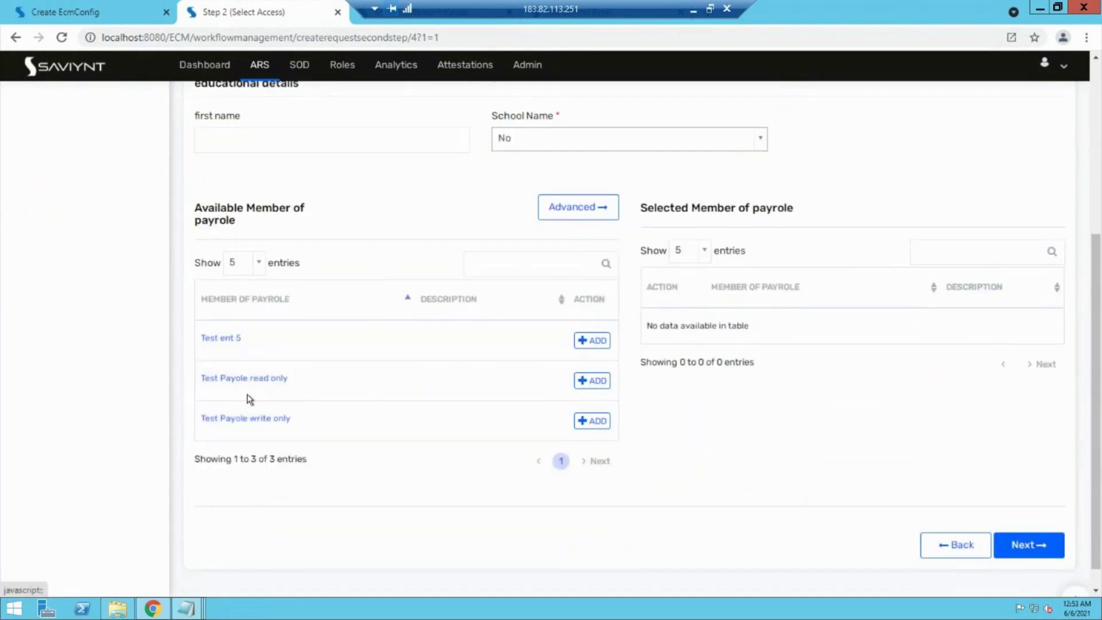
click(591, 380)
click(591, 351)
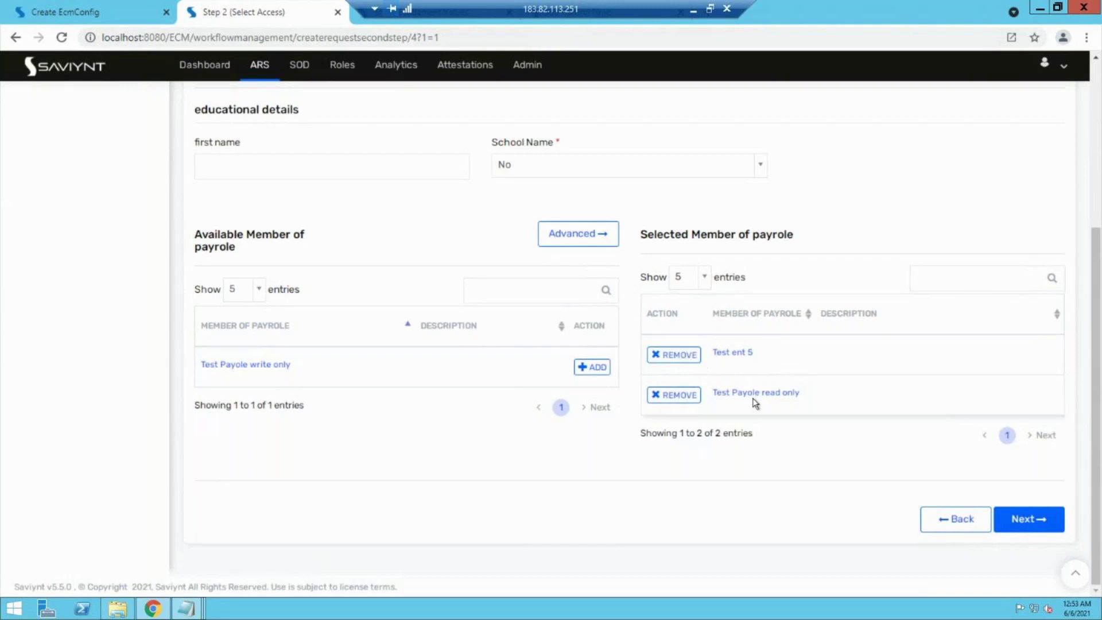
click(1015, 519)
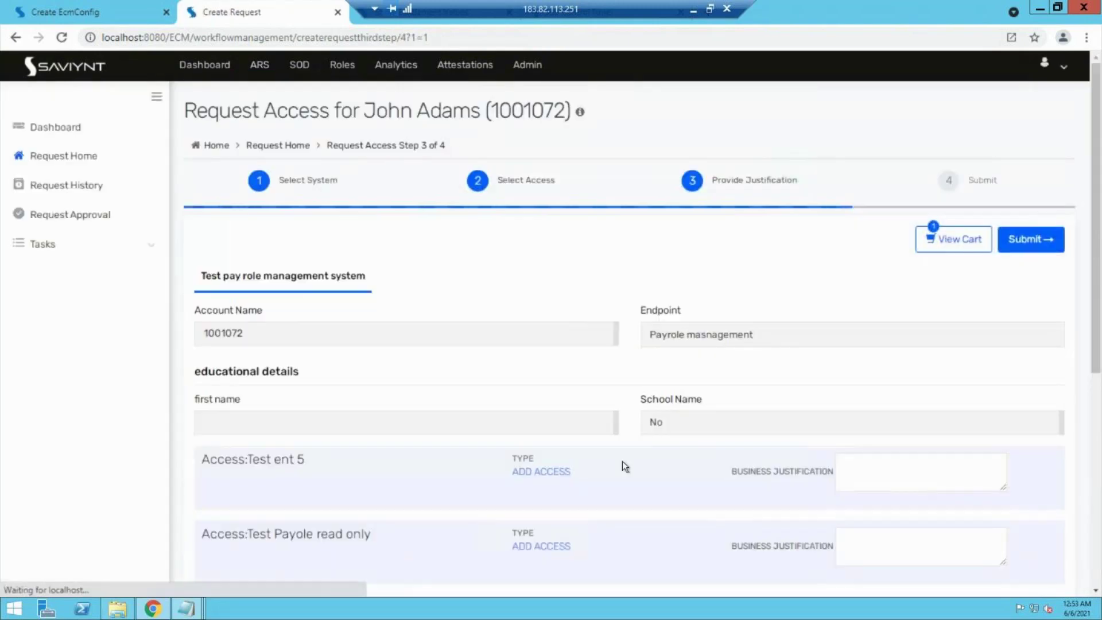
Step: Submit the access request with comment 'sdfsdfsdf', which returns an unexpected-error page
scroll(623, 463, down, 4)
click(521, 423)
text(sdfsdfsdf)
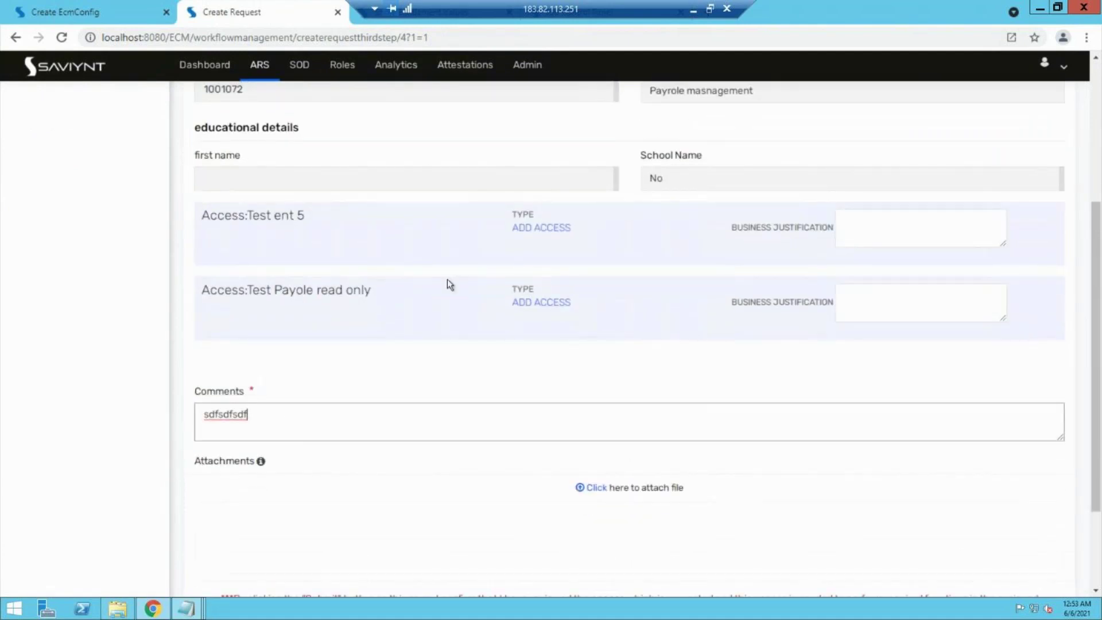
scroll(337, 381, down, 2)
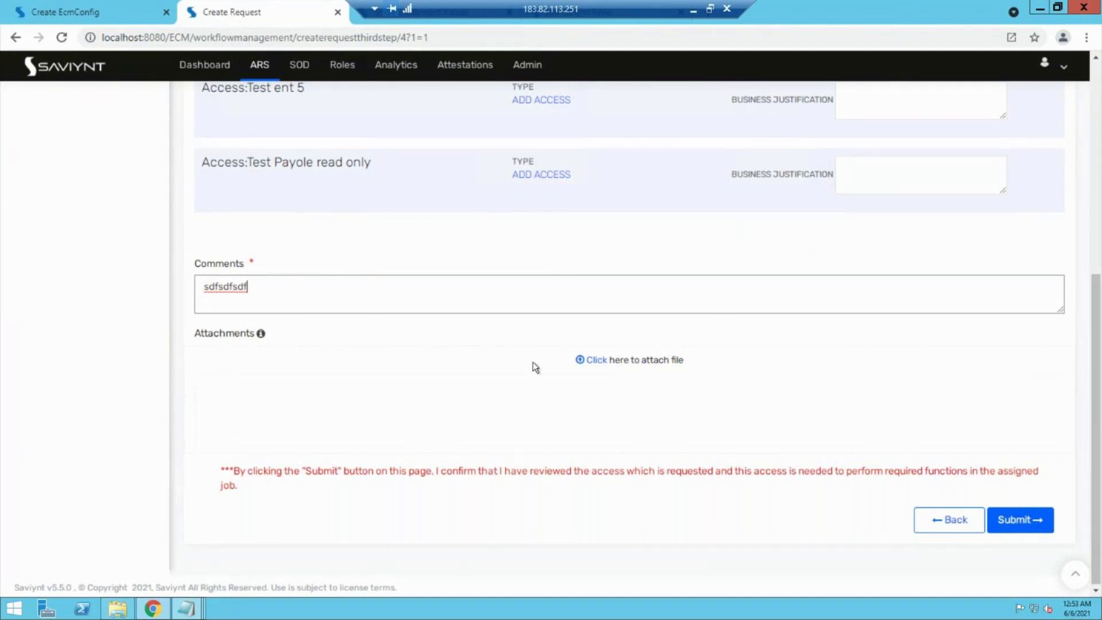
click(1014, 531)
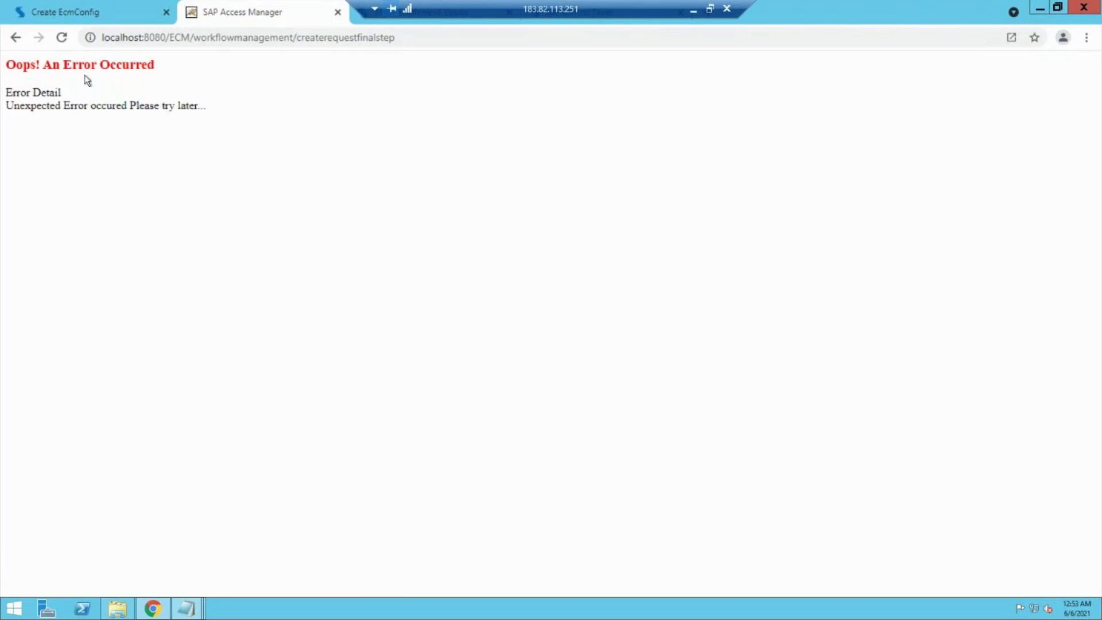
Step: Go back from the error page and reopen SOD Violations, still showing zero counts
click(14, 44)
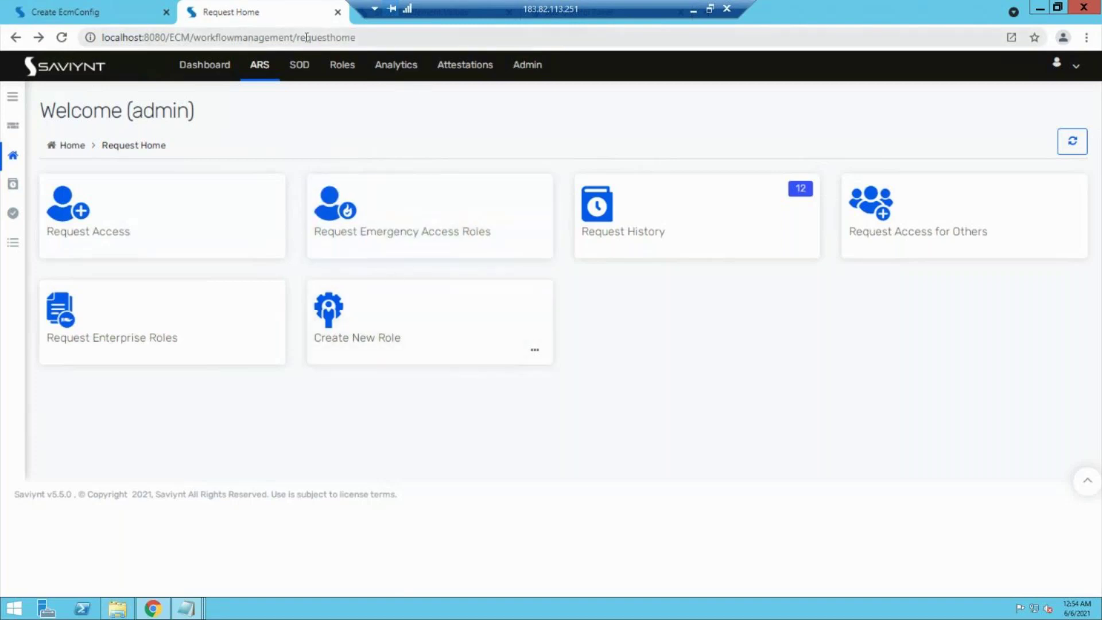
click(297, 66)
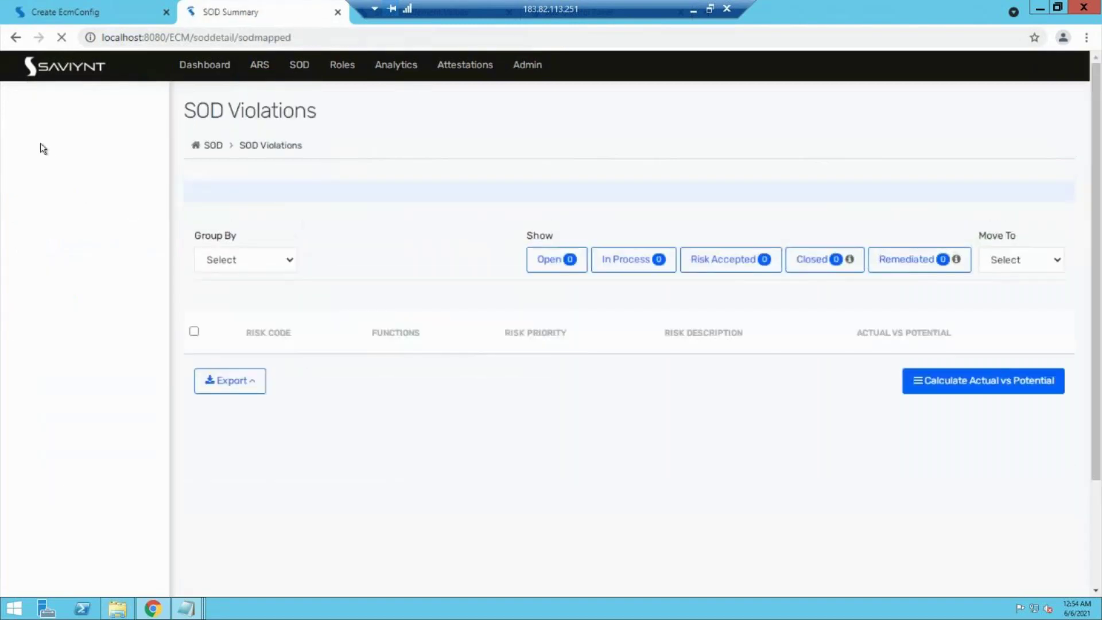
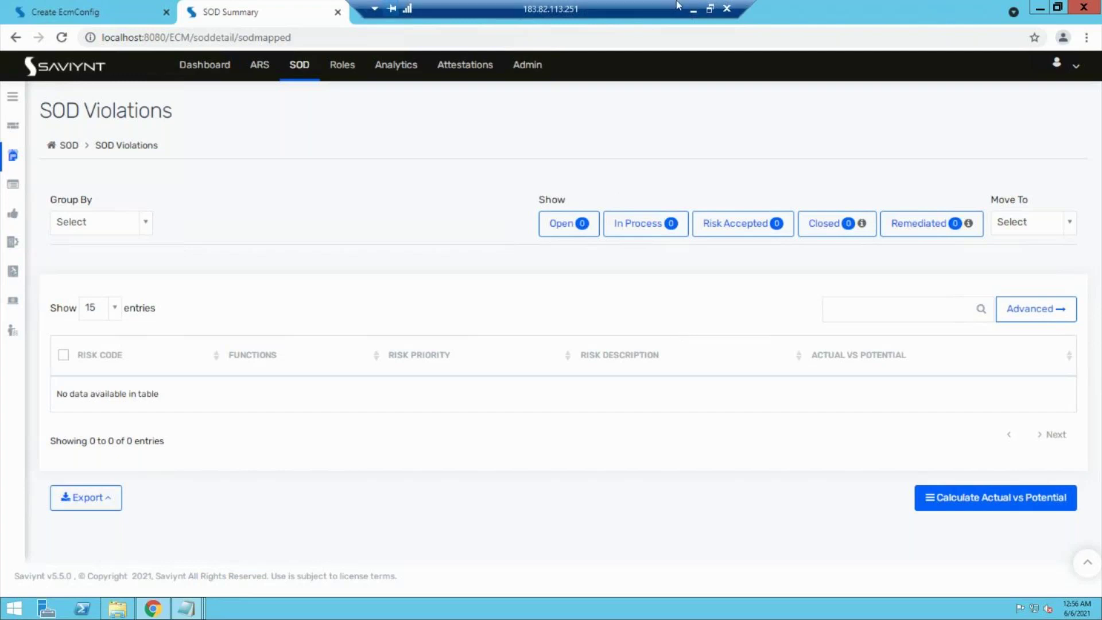
Step: Bring the Rules set diagram in Paint forward and select the Pencil tool
click(691, 10)
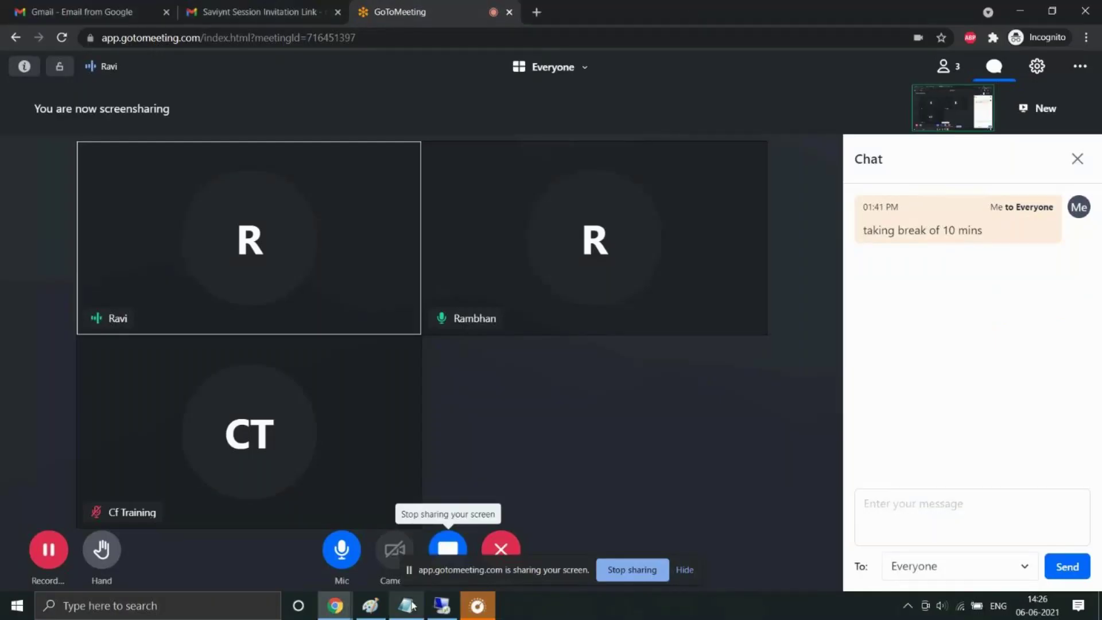
click(370, 606)
drag(446, 200, 550, 279)
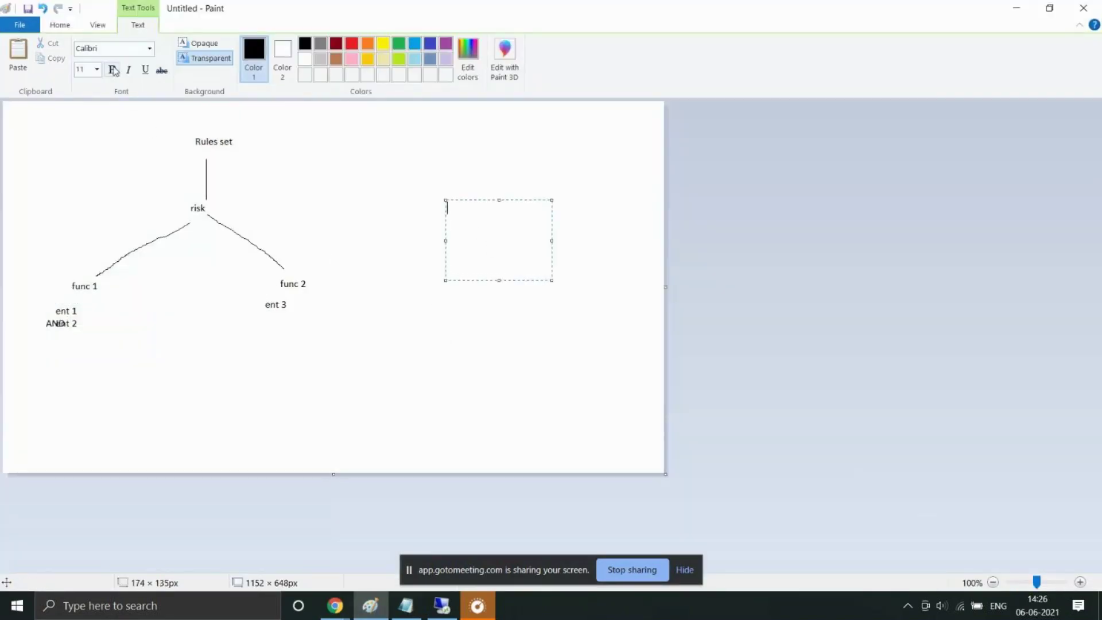
click(60, 25)
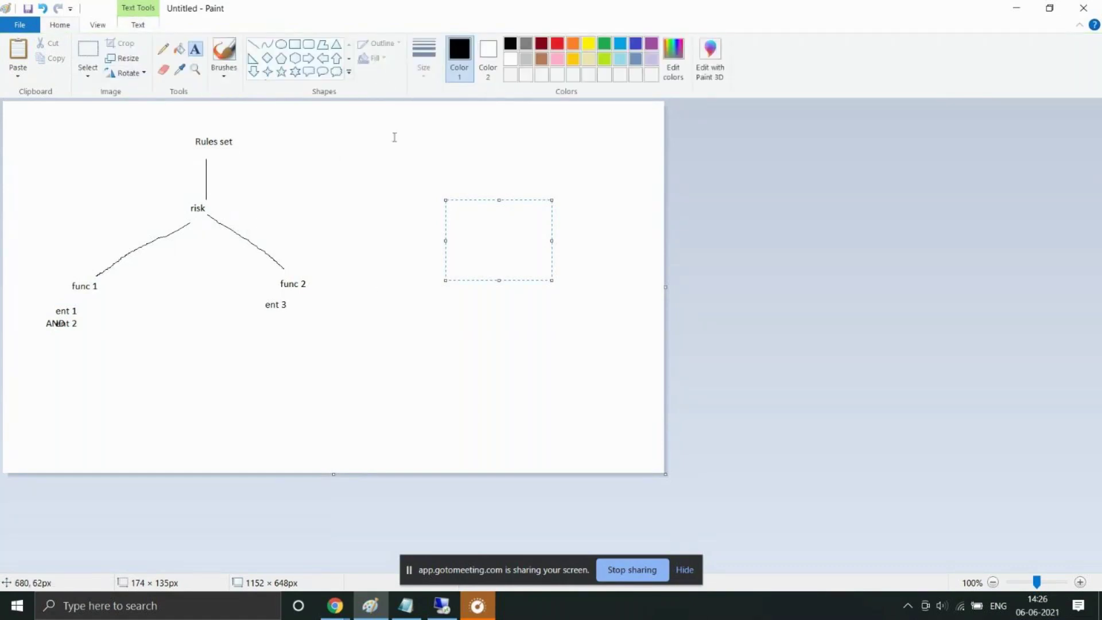
click(163, 49)
Step: Sketch freehand loops and connecting strokes beside the diagram, then return to the Saviynt session
mouse_move(389, 184)
mouse_down()
mouse_move(411, 254)
mouse_move(442, 148)
mouse_move(385, 184)
mouse_up()
mouse_move(561, 137)
mouse_down()
mouse_move(615, 147)
mouse_move(606, 119)
mouse_move(553, 128)
mouse_move(614, 145)
mouse_move(596, 109)
mouse_move(583, 140)
mouse_up()
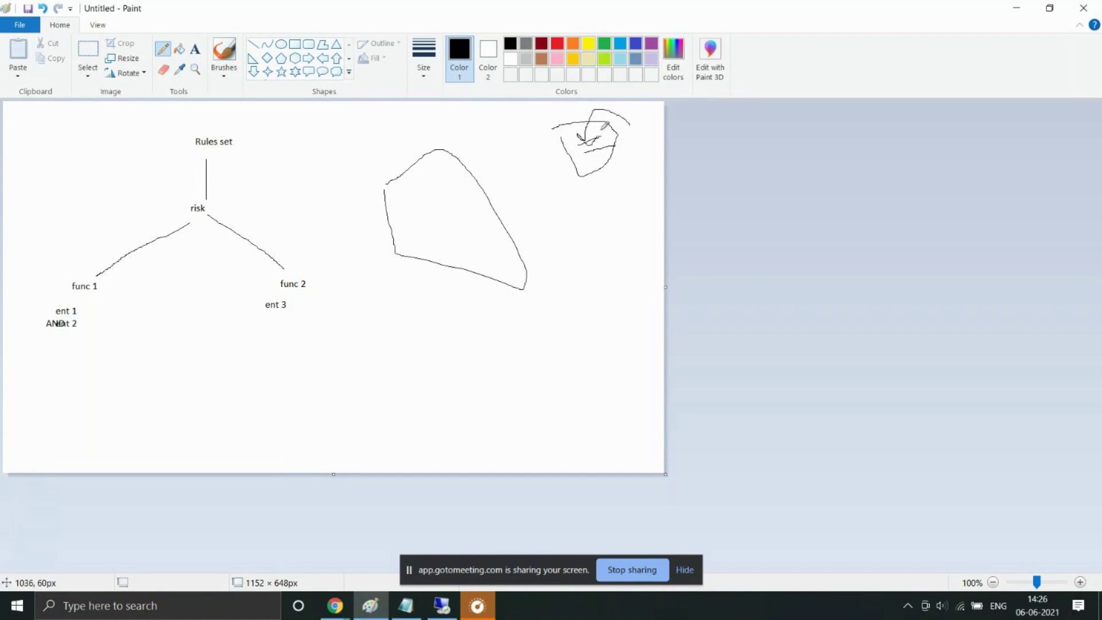
drag(333, 297, 437, 225)
mouse_move(593, 152)
mouse_down()
mouse_move(443, 207)
mouse_move(431, 192)
mouse_move(439, 224)
mouse_move(436, 192)
mouse_up()
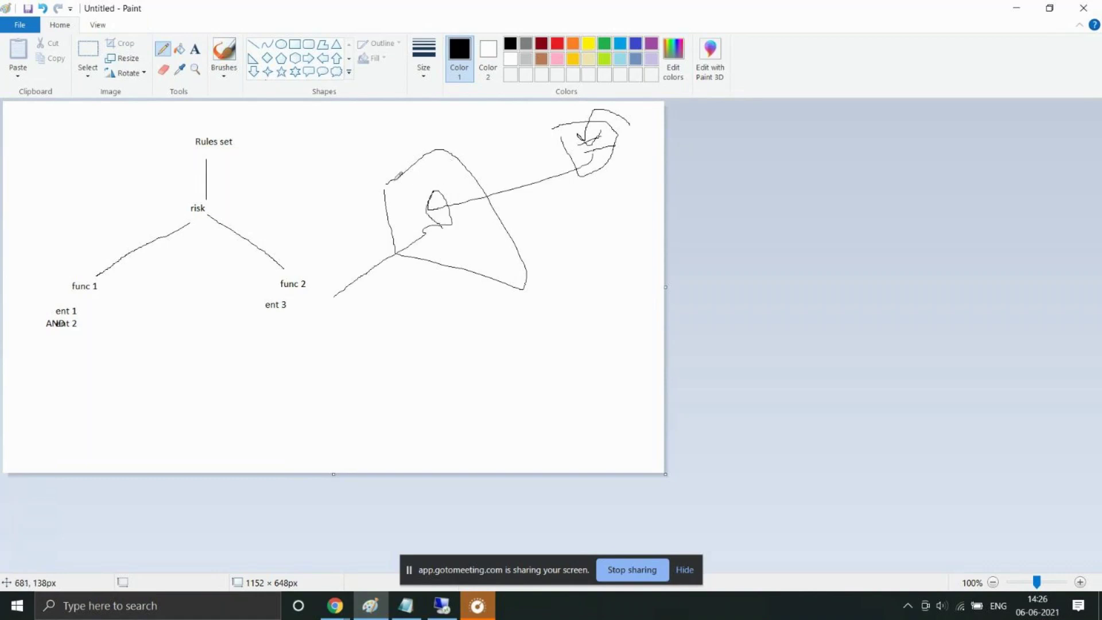
mouse_move(416, 179)
mouse_down()
mouse_move(443, 193)
mouse_move(459, 165)
mouse_move(419, 170)
mouse_up()
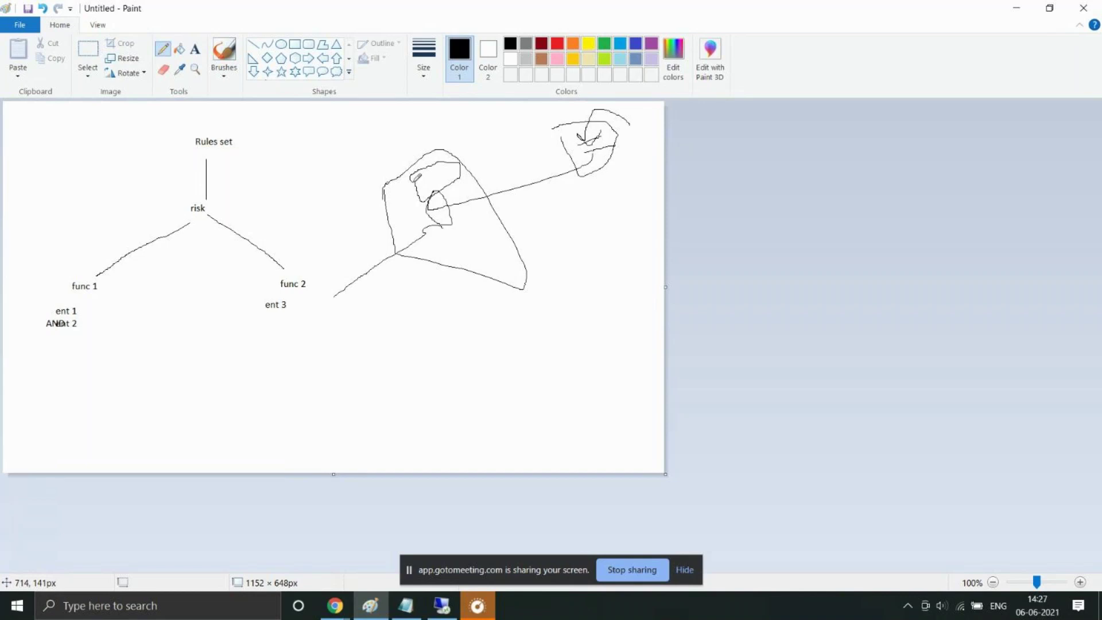
click(406, 605)
click(441, 605)
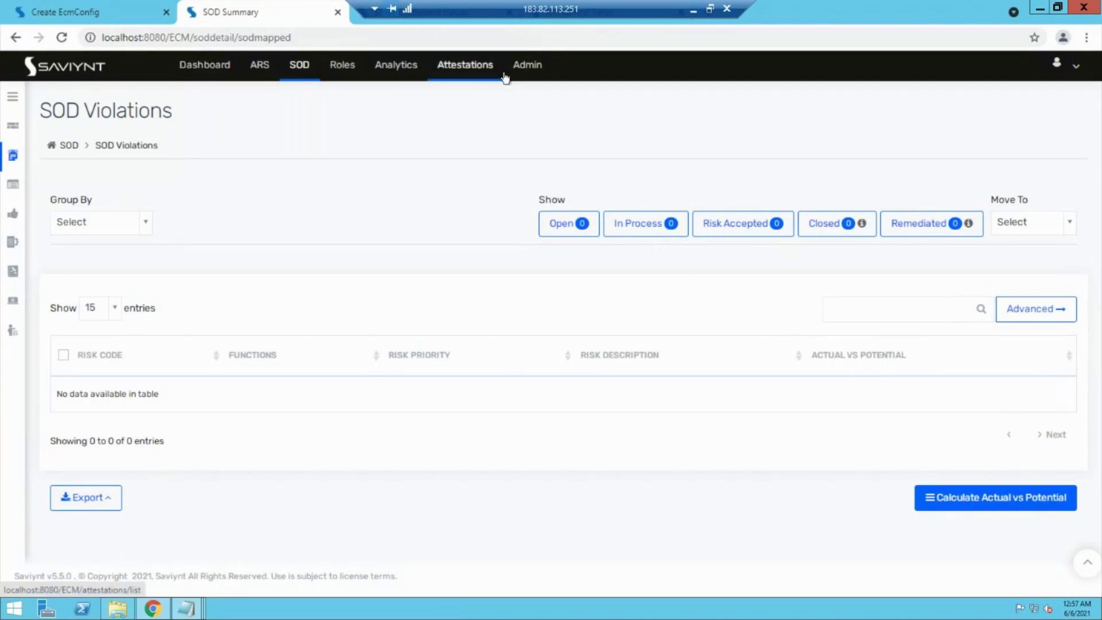
Step: Open Admin's Job Control Panel and expand the labelled sidebar menu
click(533, 72)
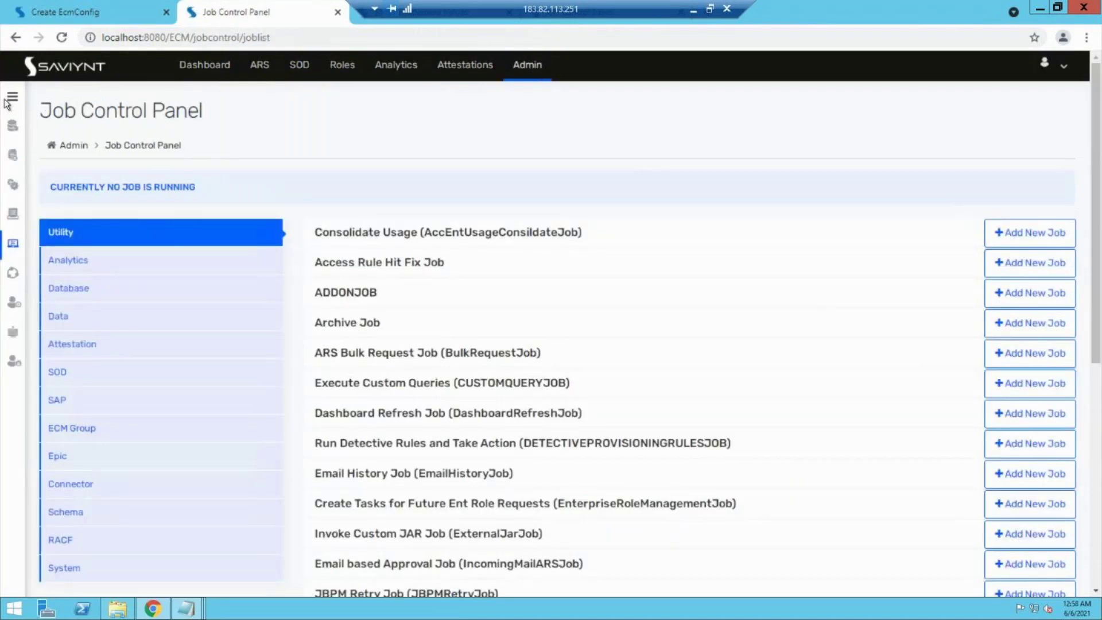
click(6, 102)
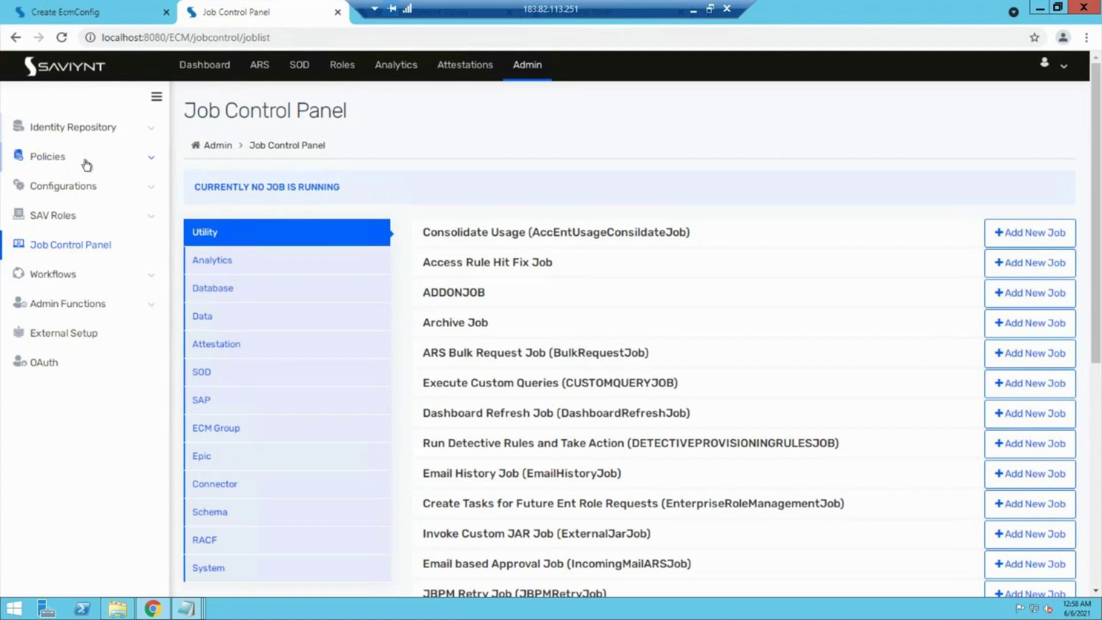
Step: Open Global Configurations from the Configurations section of the sidebar
click(93, 188)
click(78, 207)
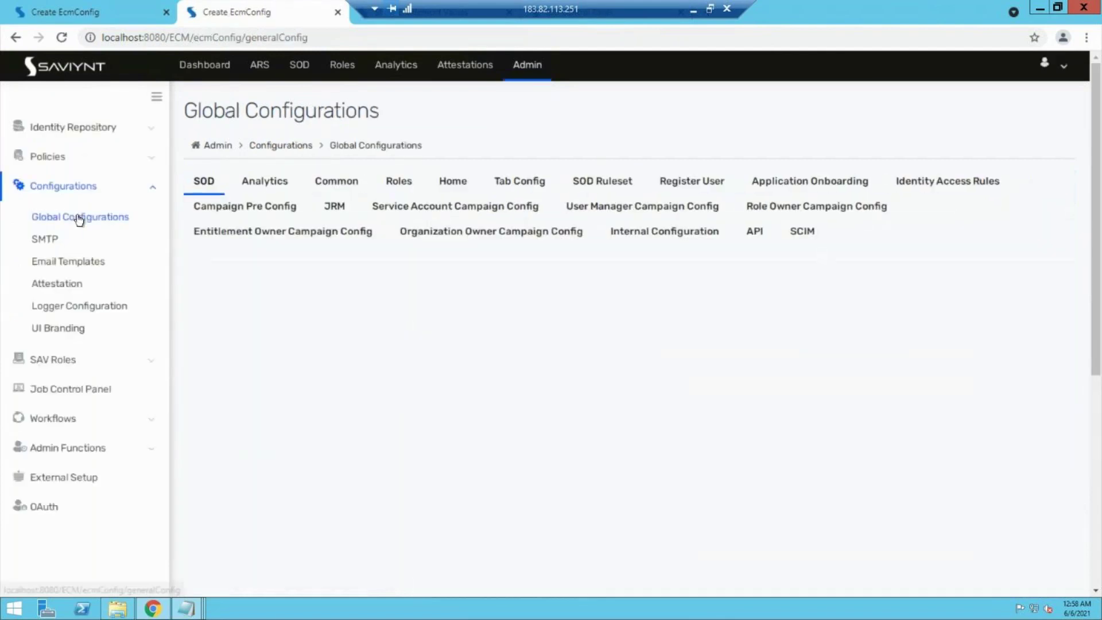
click(76, 221)
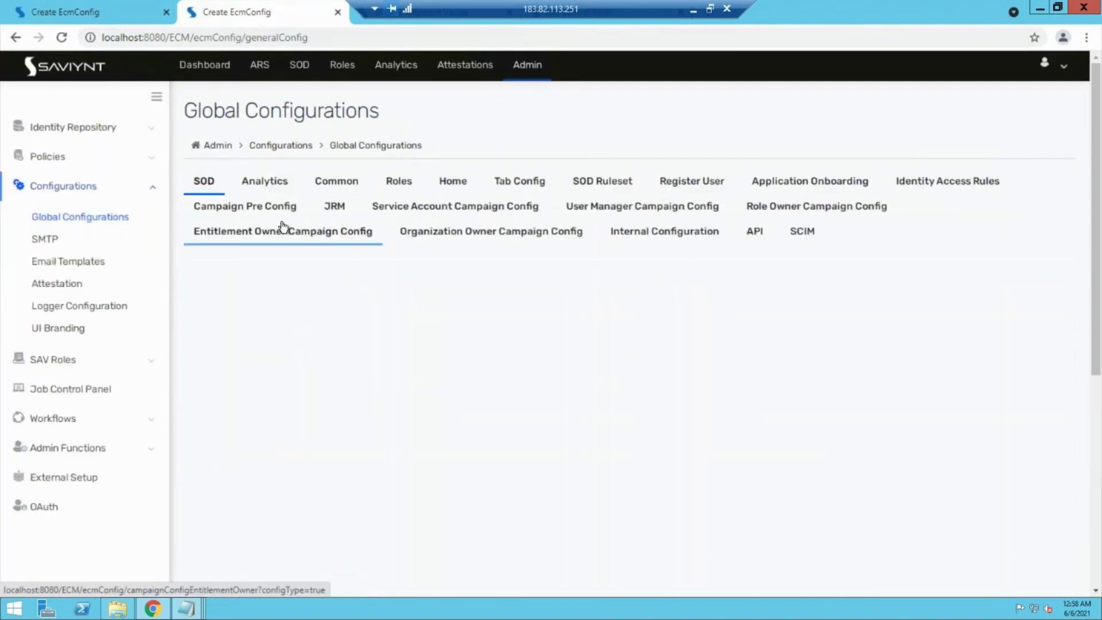
Step: Browse the Home and Roles settings, then show the Analytics configuration tab
click(454, 180)
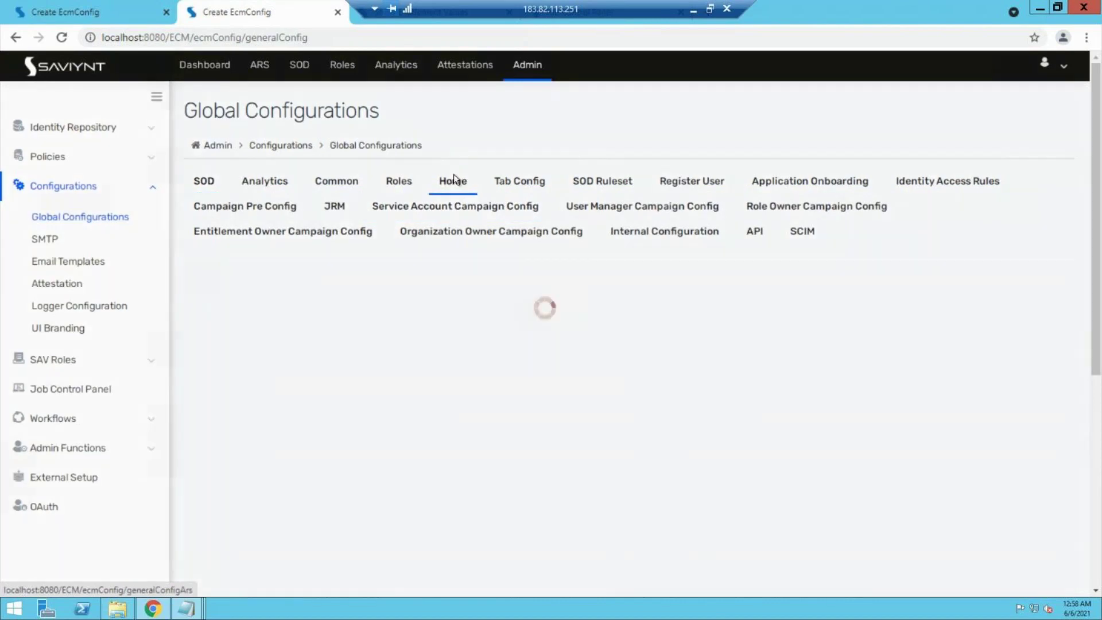
click(397, 183)
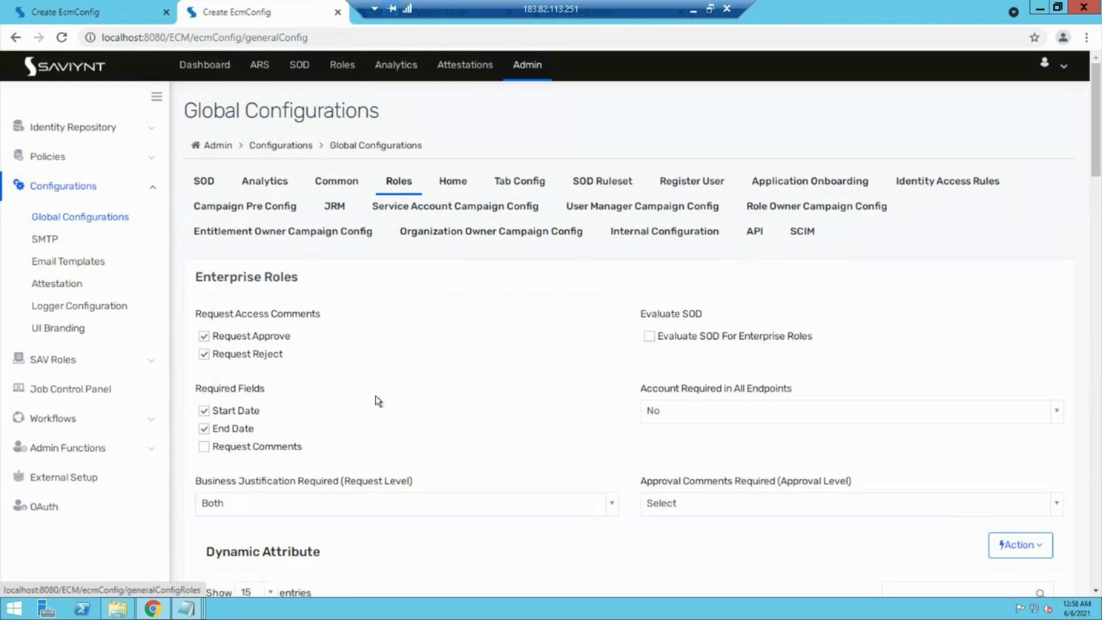
scroll(376, 395, down, 8)
scroll(375, 394, up, 5)
scroll(375, 400, up, 3)
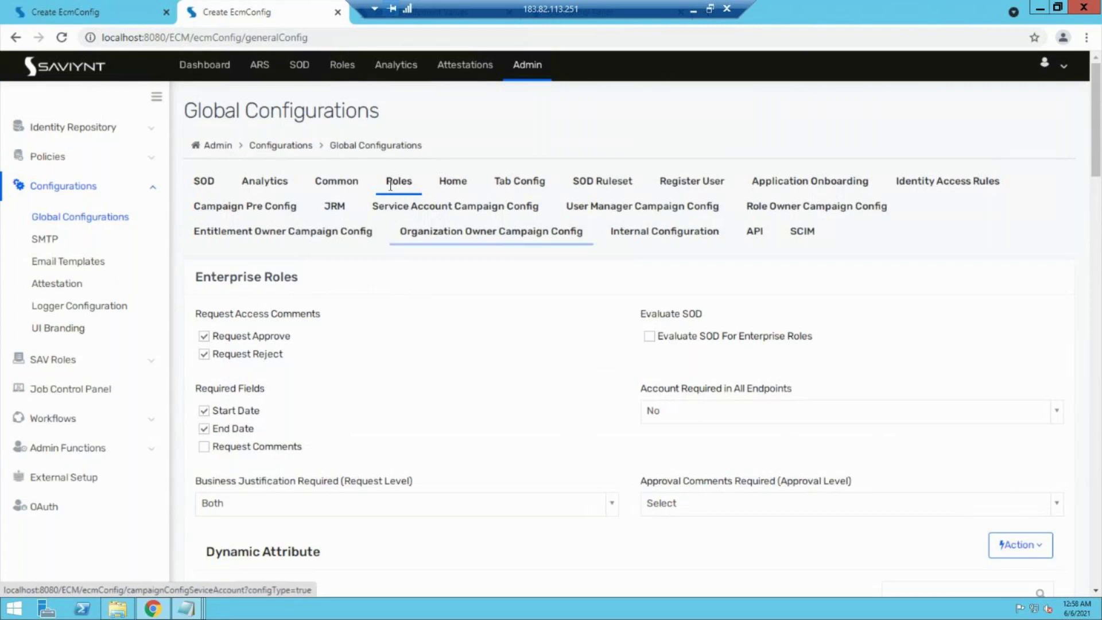
click(396, 206)
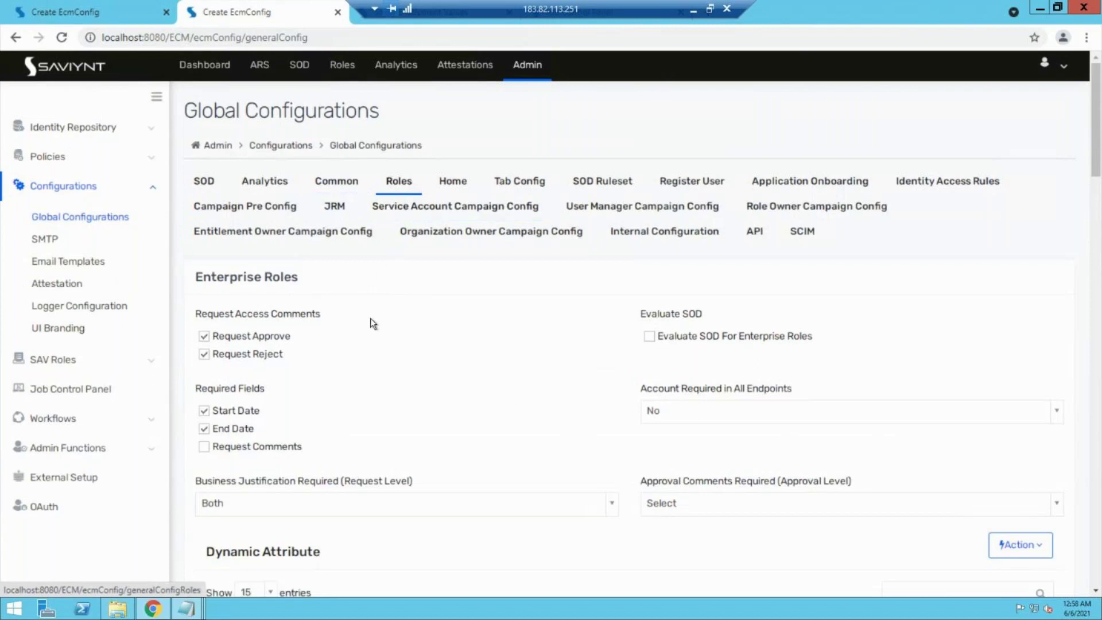
click(273, 192)
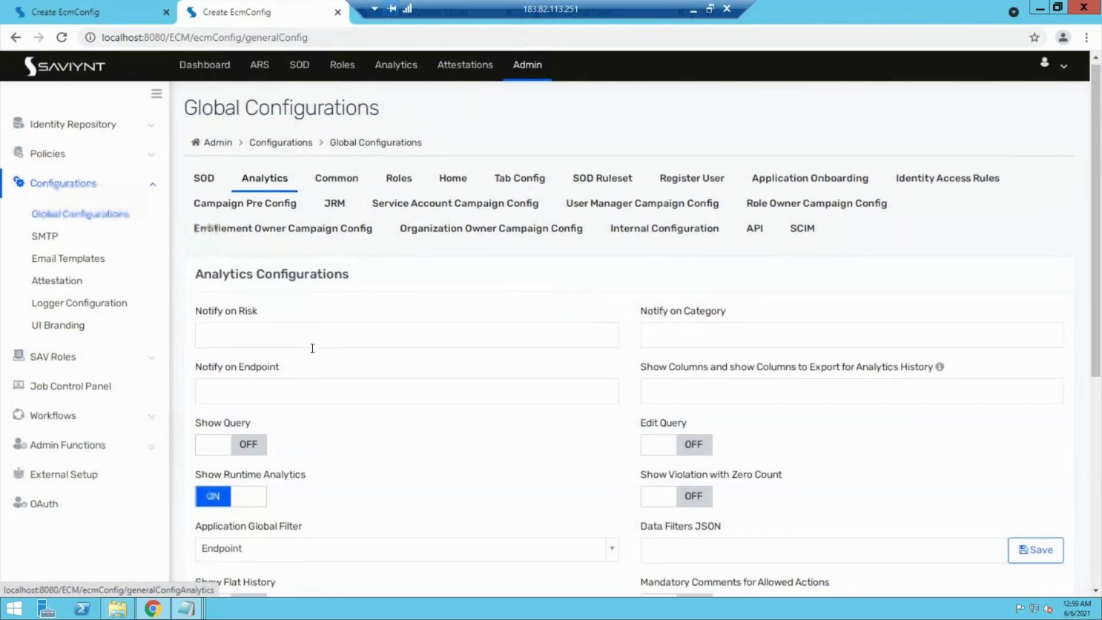
Step: Turn Show Query on in Analytics settings, then move to the Entitlement Owner Campaign Config tab
scroll(312, 348, down, 6)
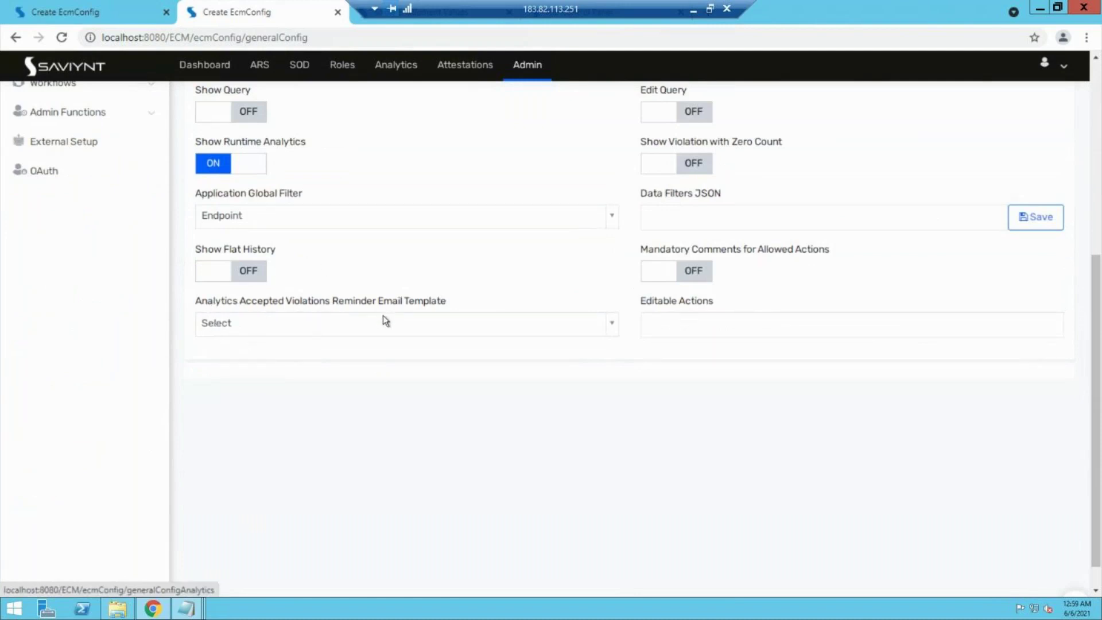
scroll(488, 366, up, 1)
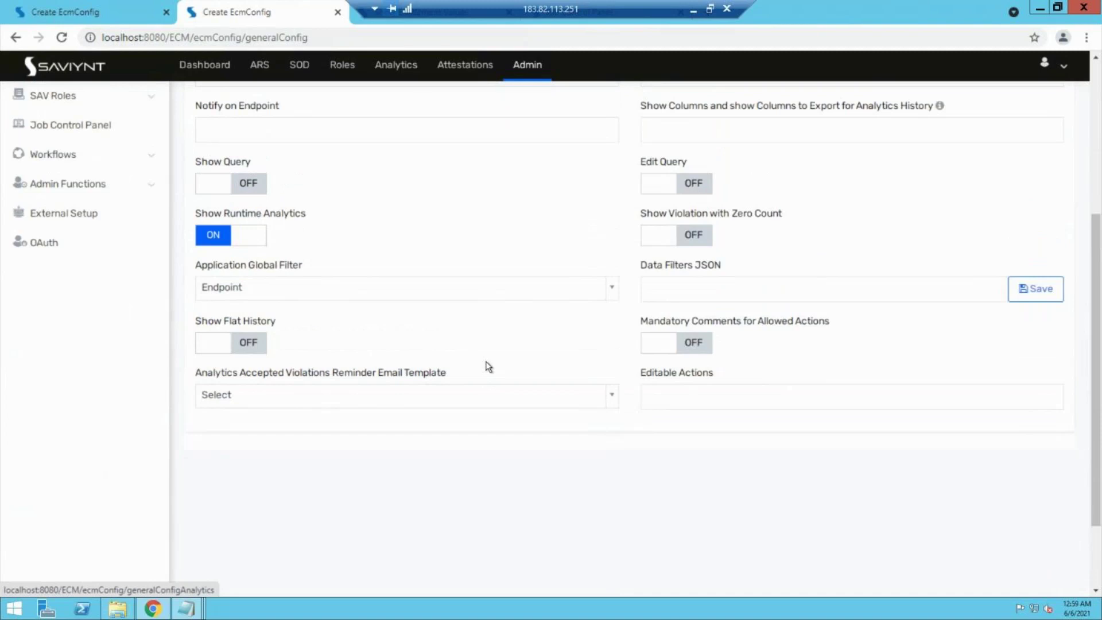
scroll(488, 366, up, 3)
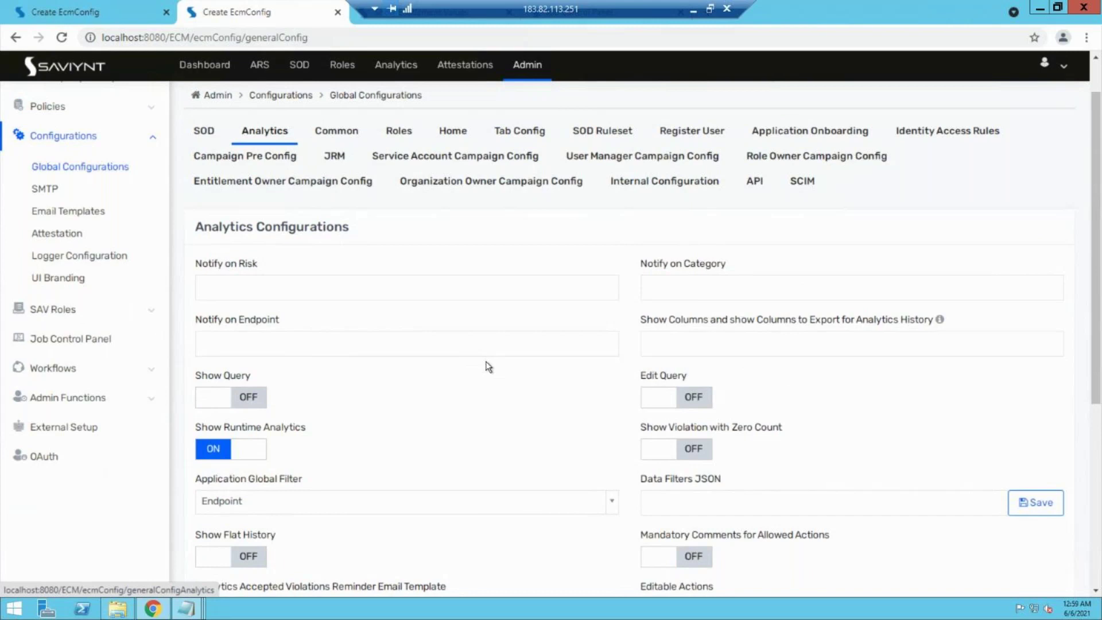
click(215, 404)
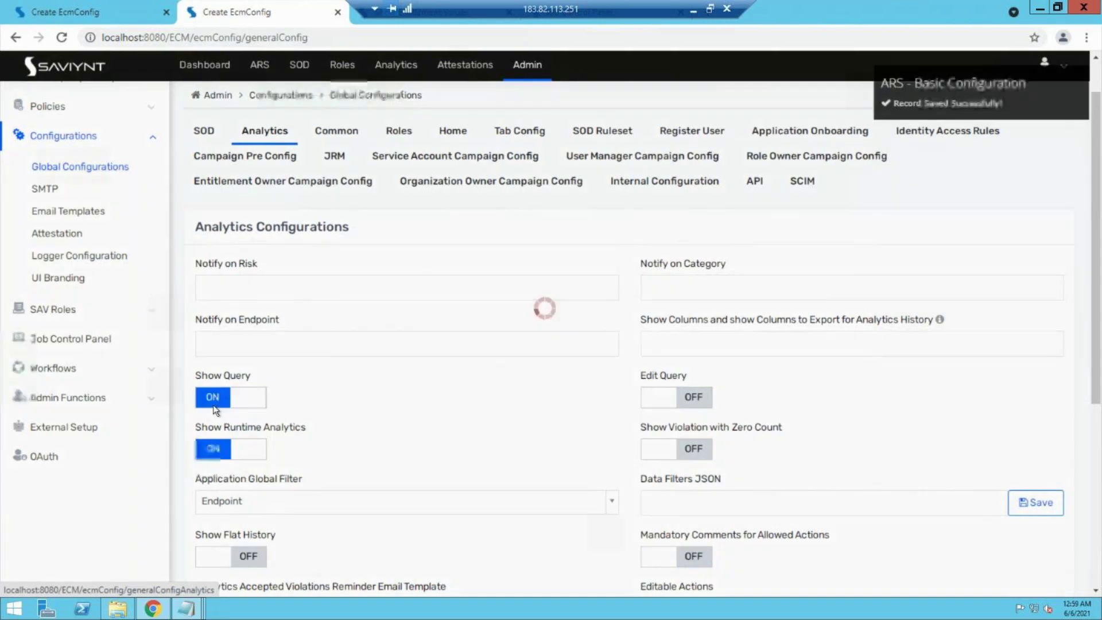
click(249, 407)
click(114, 8)
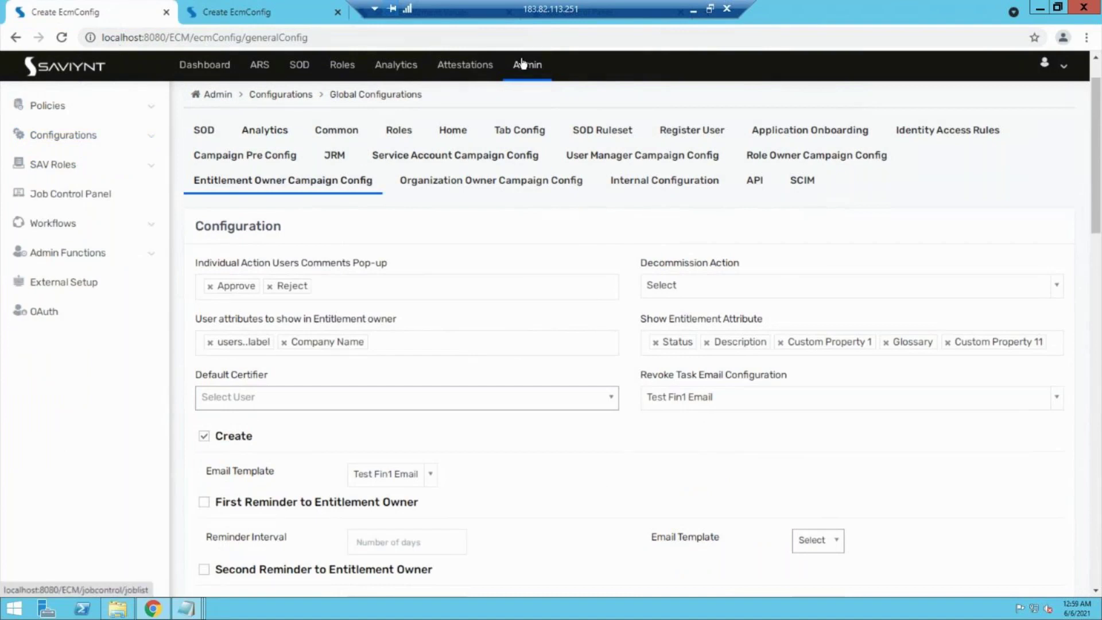
Step: Open 'test report final' from the Analytics Configurations list and bring up its edit form
click(410, 68)
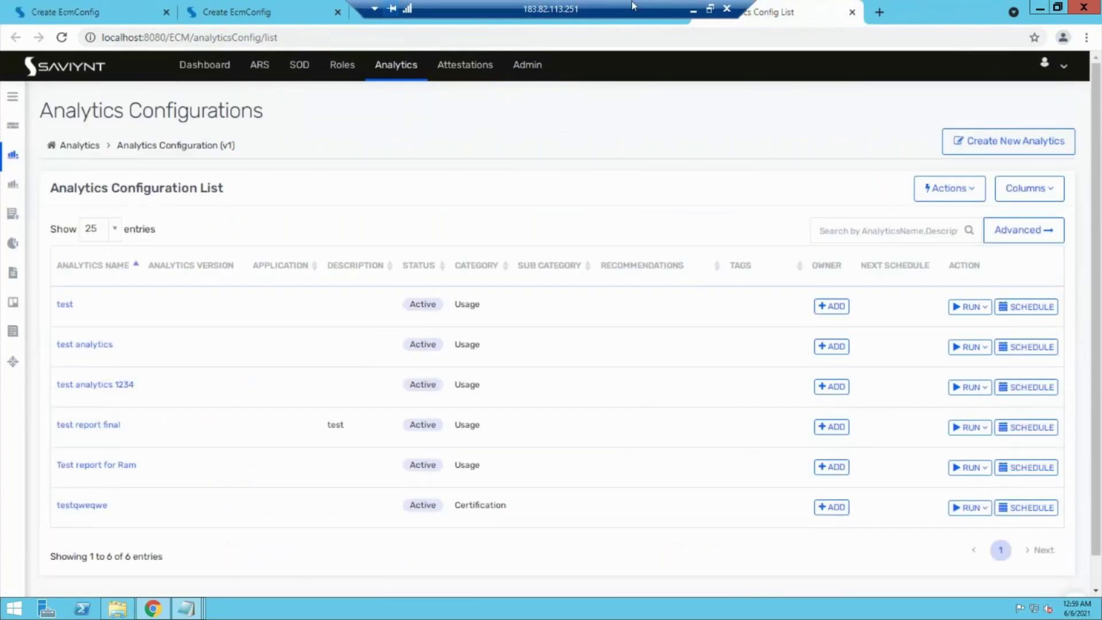
click(480, 8)
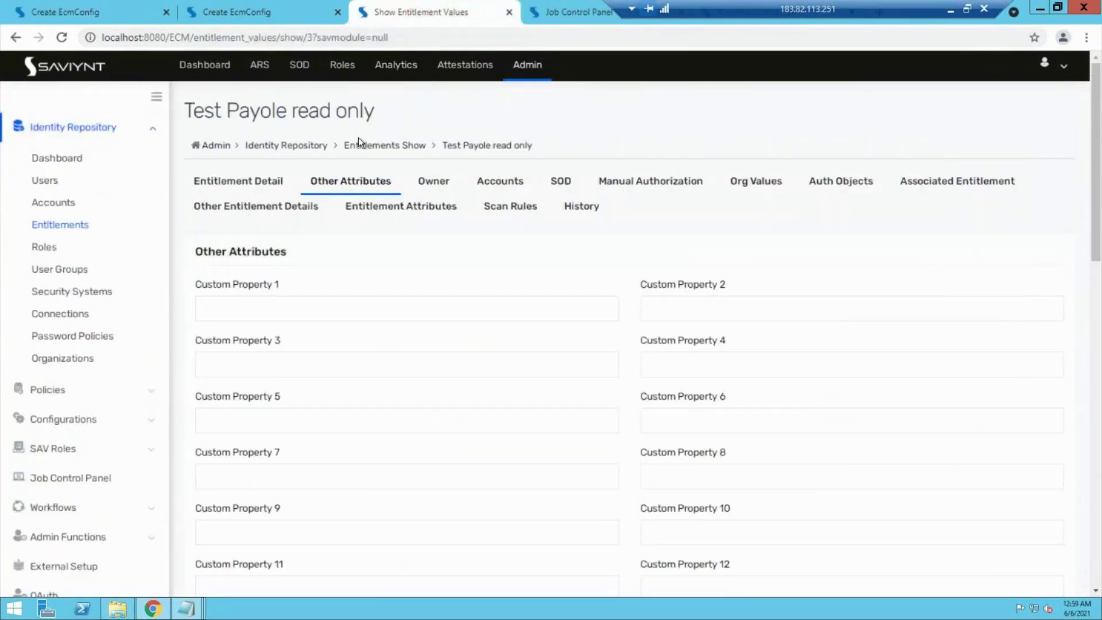
click(413, 67)
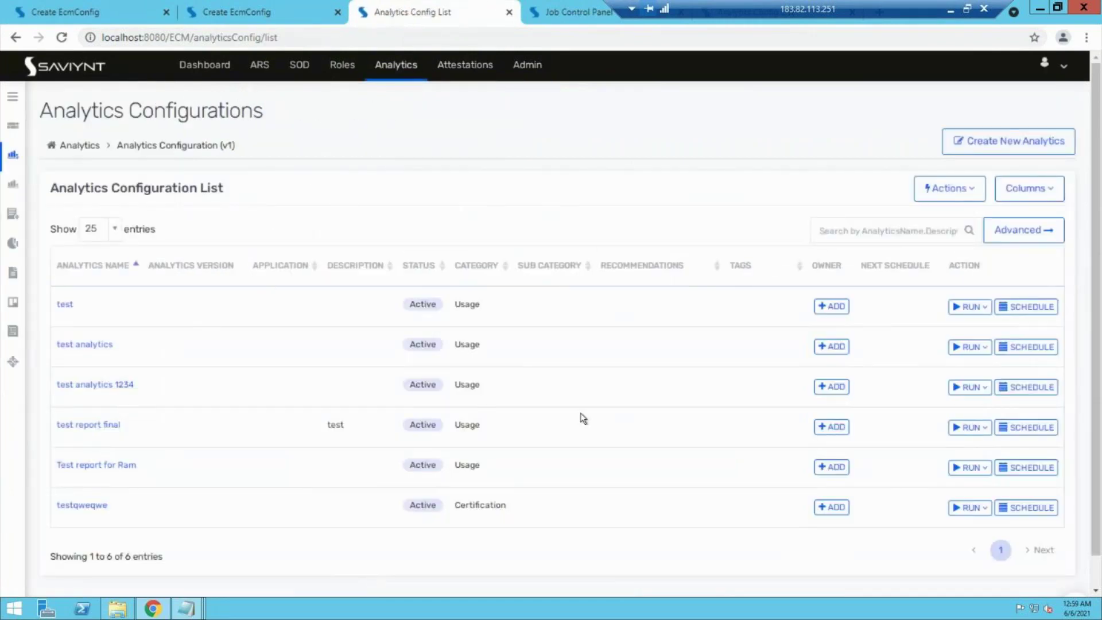
click(112, 424)
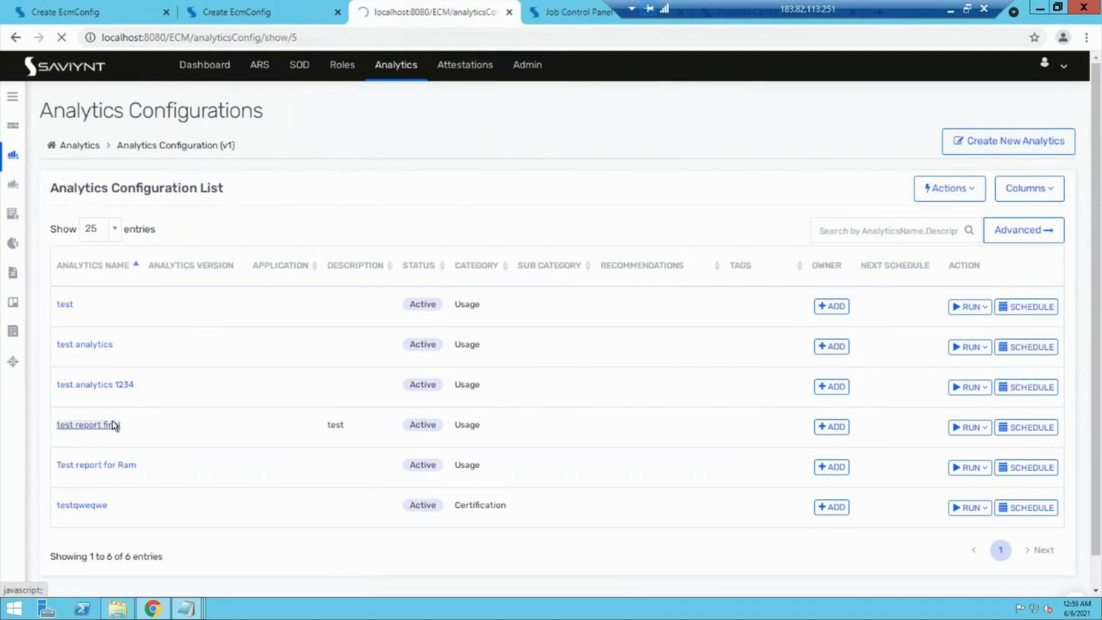
scroll(556, 463, down, 5)
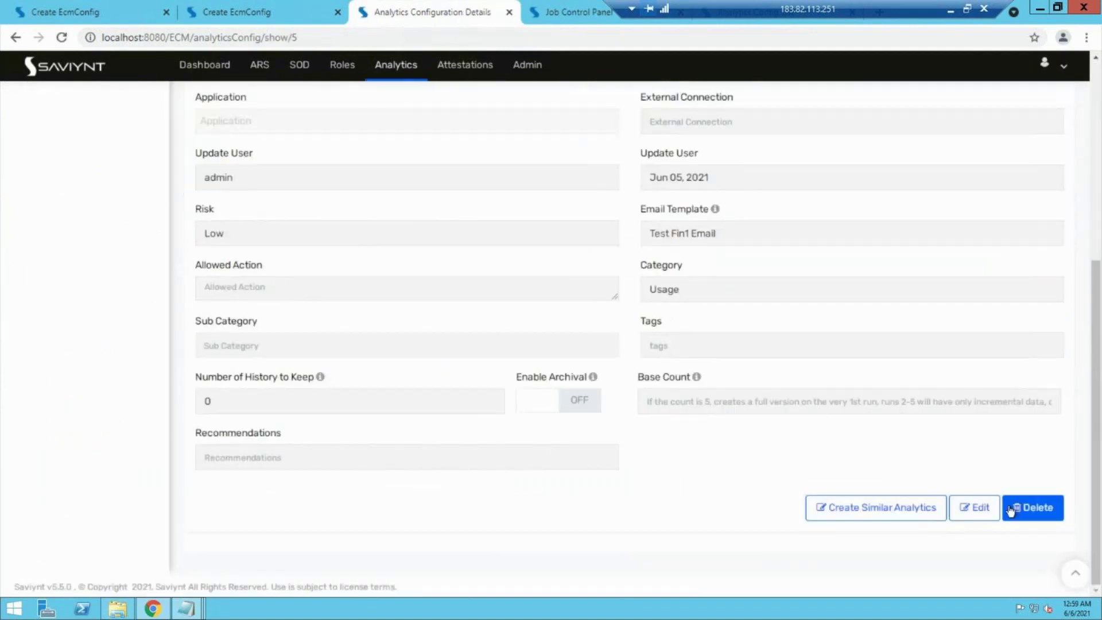
click(966, 510)
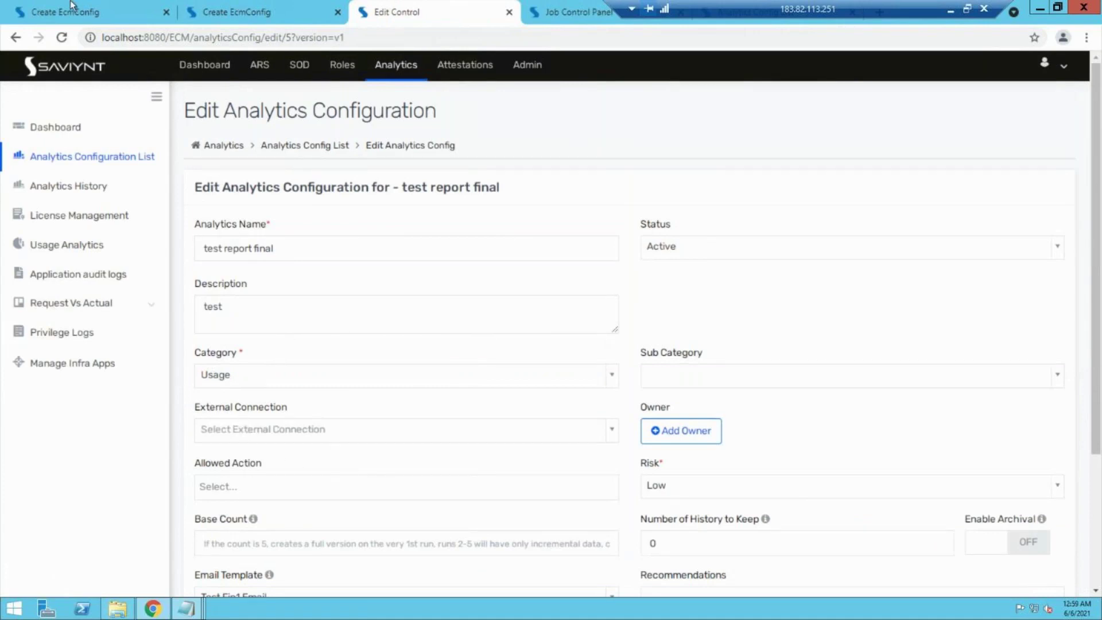
Step: Turn Show Query on in Analytics global settings and reload the 'test report final' edit form
click(71, 7)
click(273, 9)
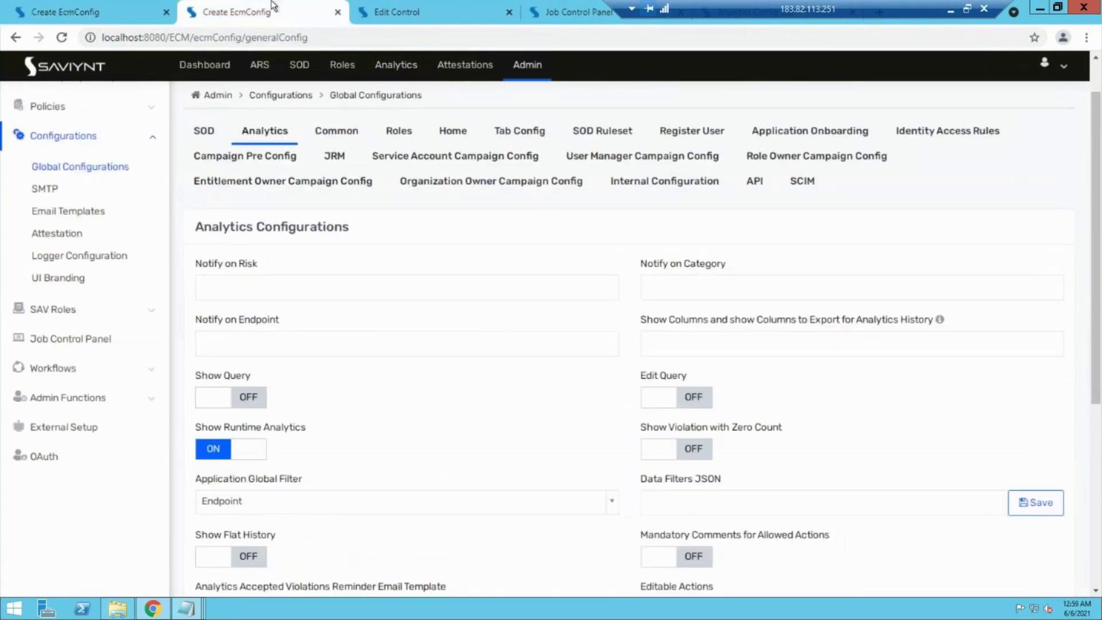
click(226, 396)
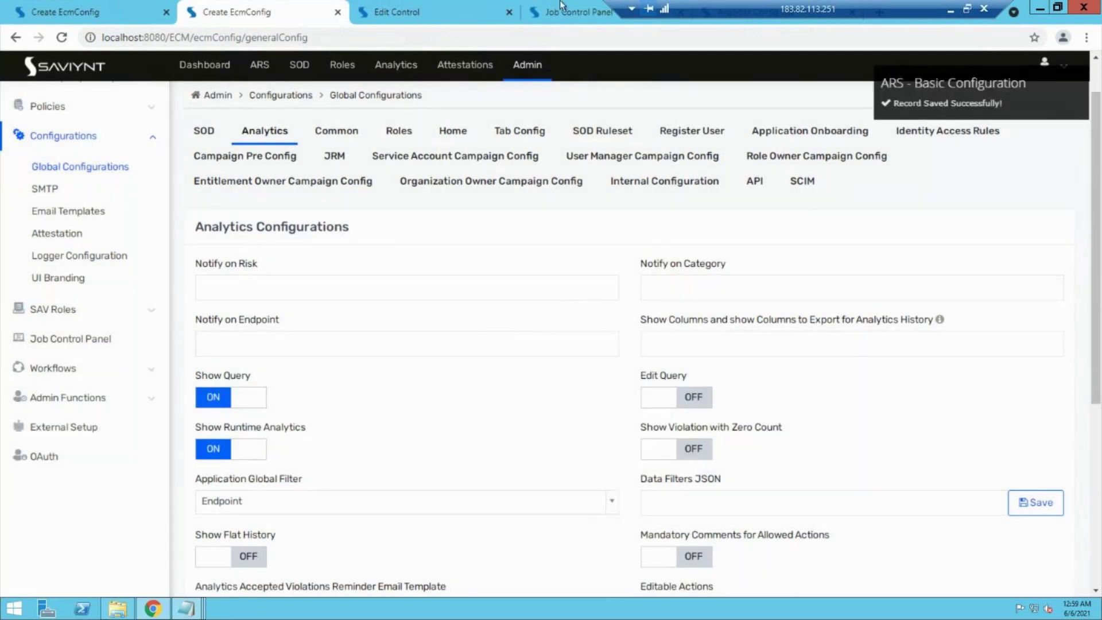
click(561, 6)
click(381, 5)
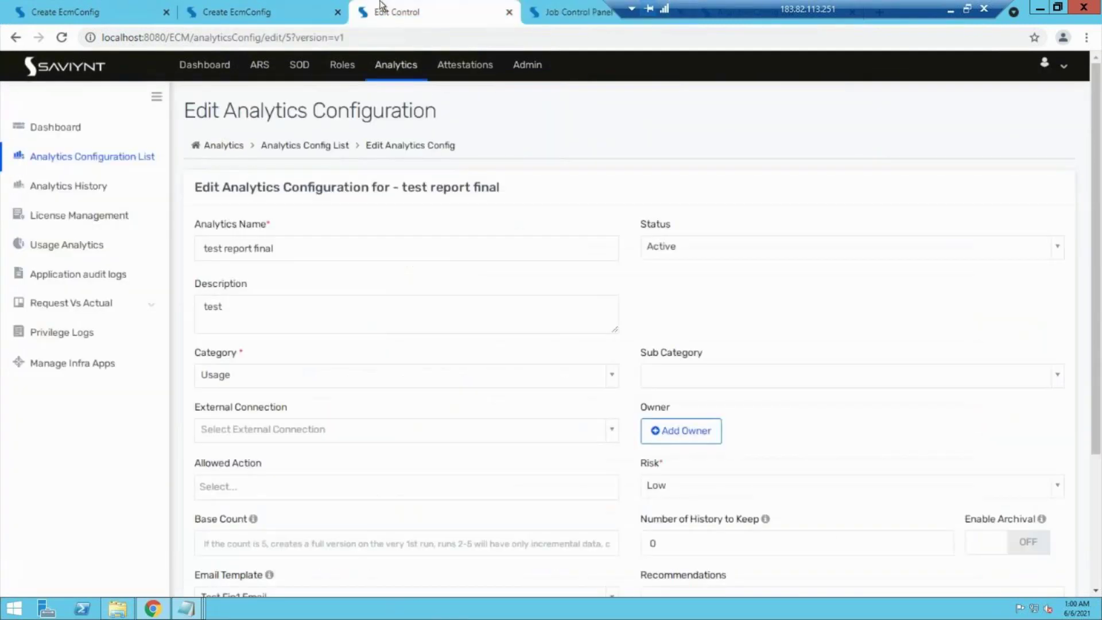
click(62, 37)
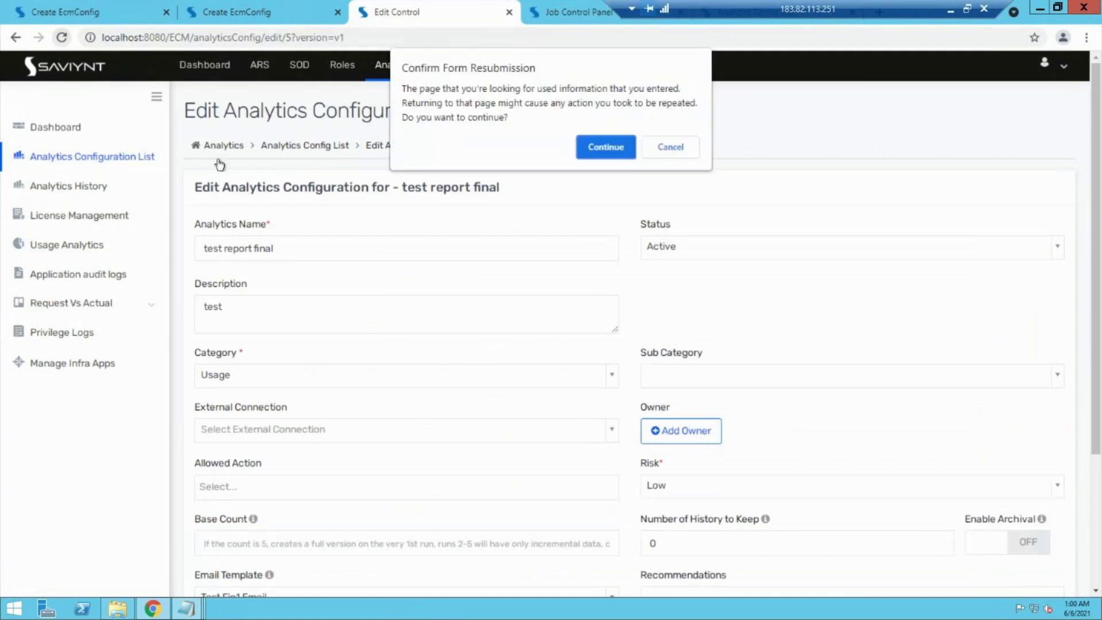
click(624, 147)
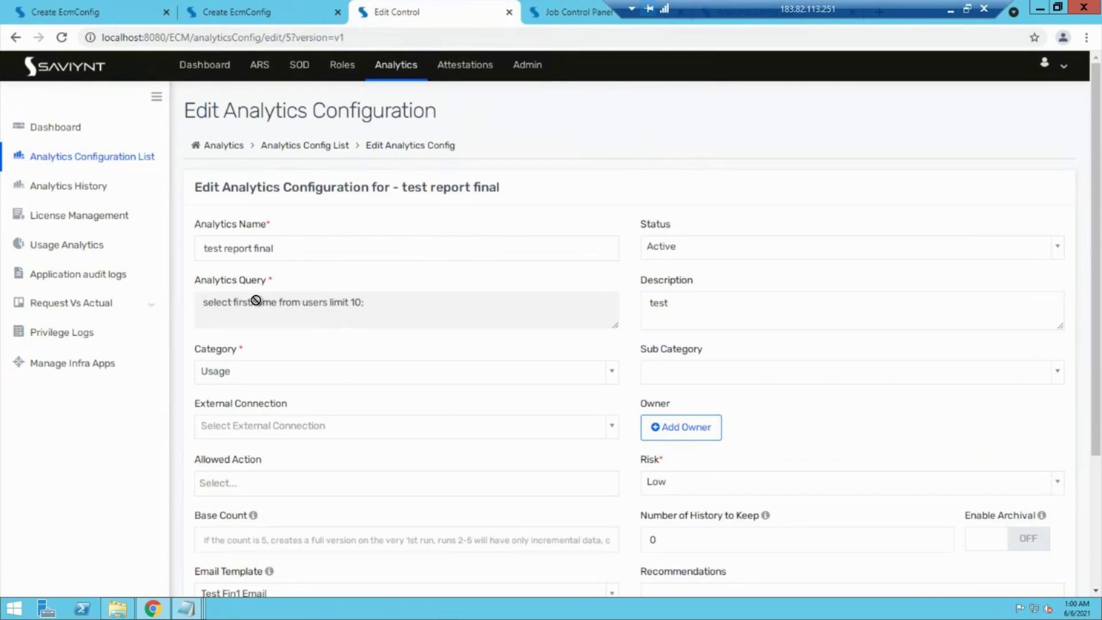
Step: Turn Edit Query on, reload the edit form, and return to the Analytics settings
click(74, 5)
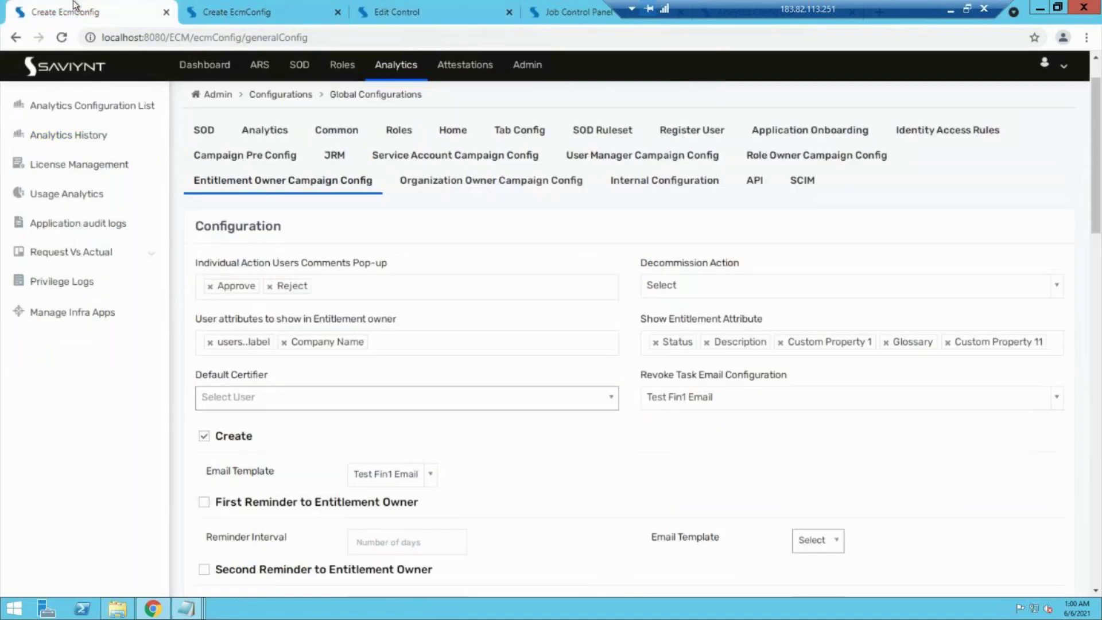
click(291, 6)
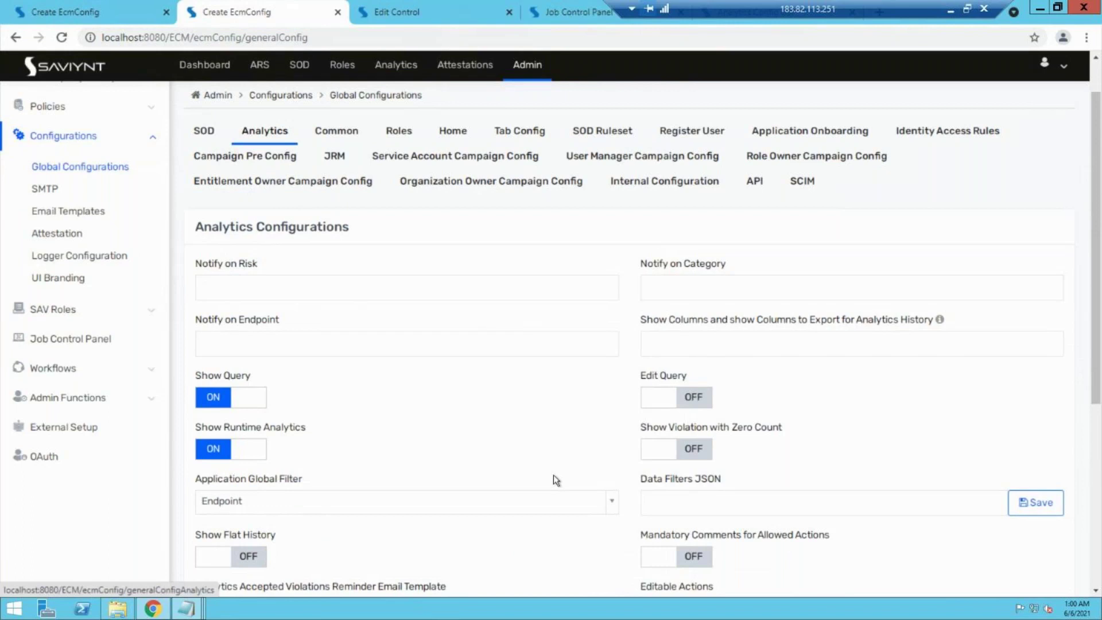
scroll(553, 474, down, 1)
click(675, 386)
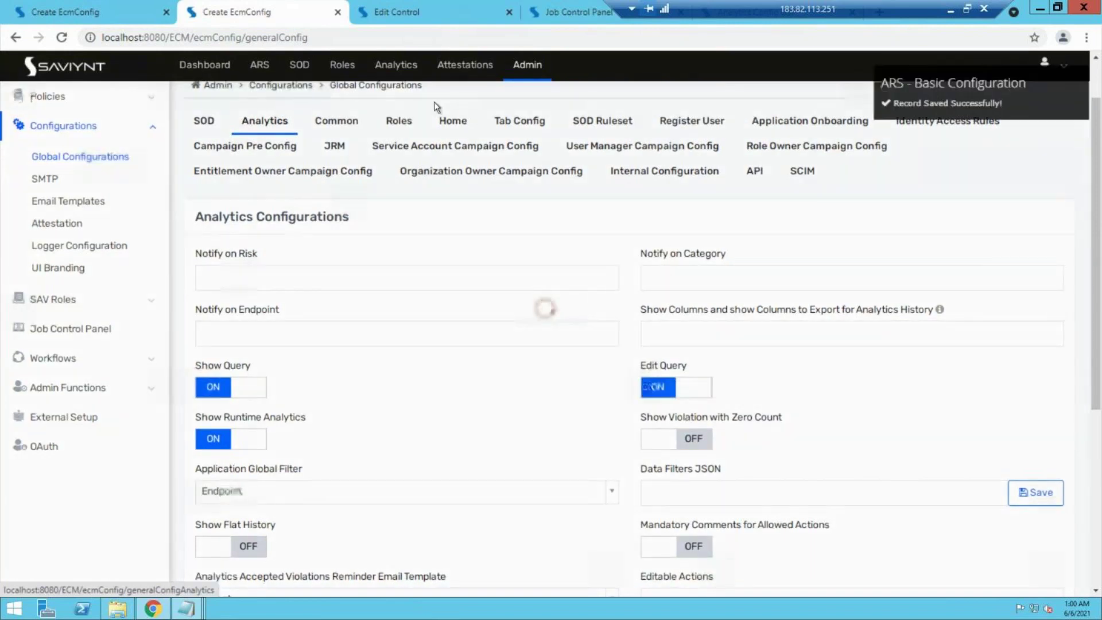
click(390, 11)
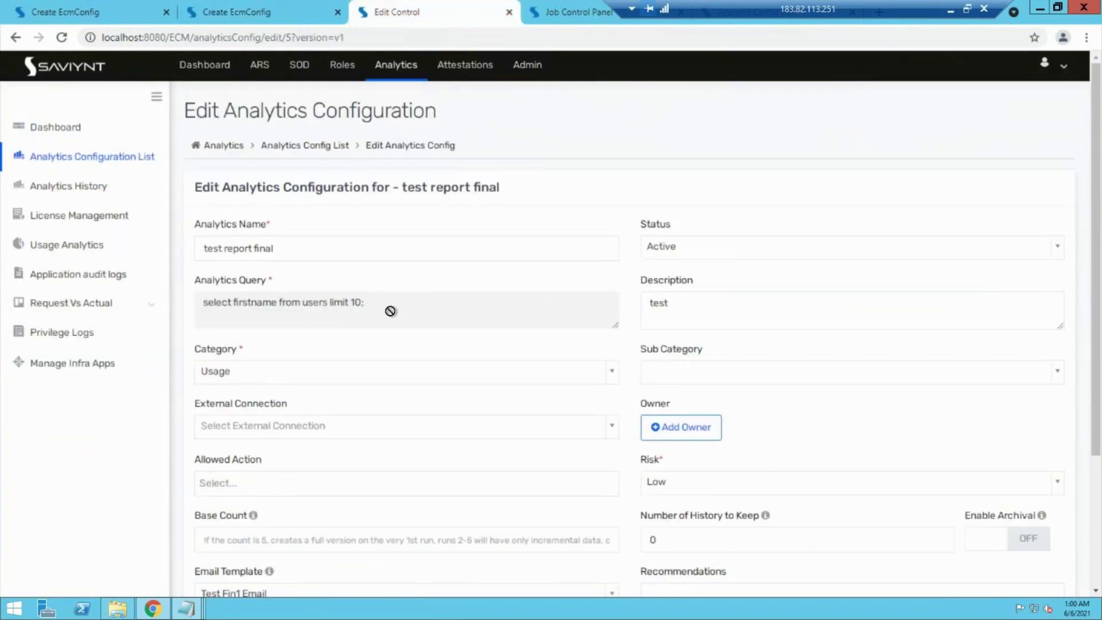
click(224, 6)
key(ctrl+Tab)
click(61, 37)
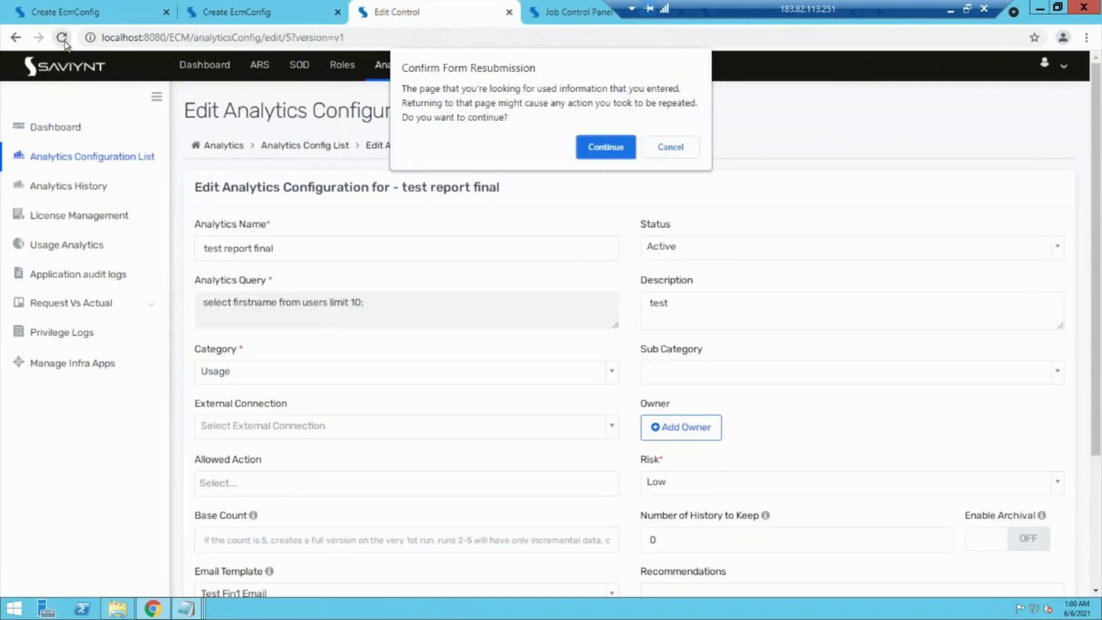
click(593, 159)
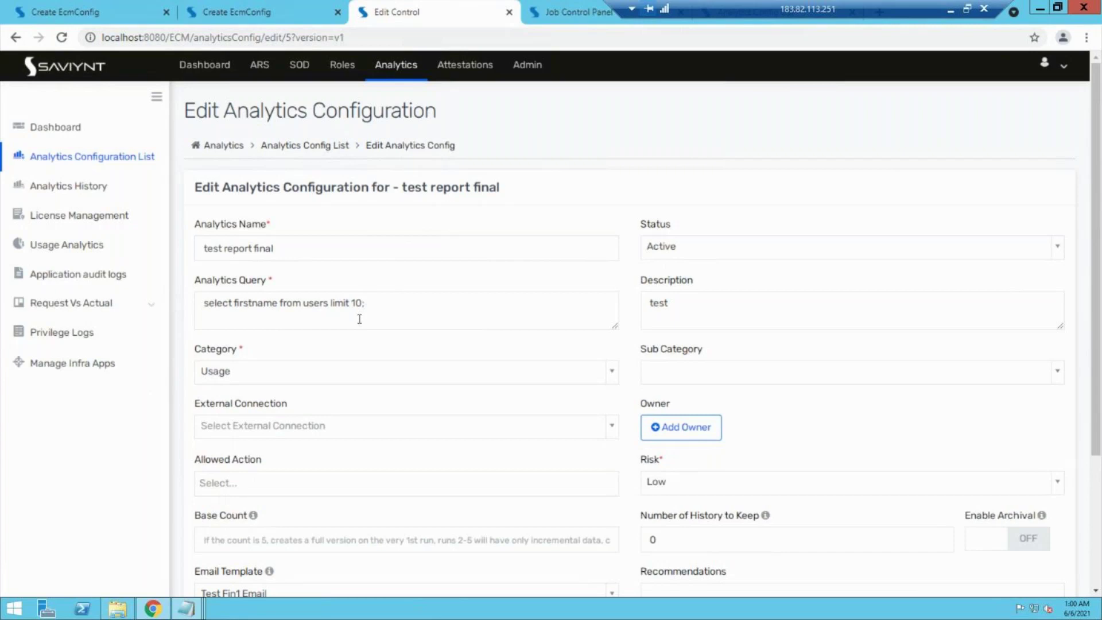
click(205, 4)
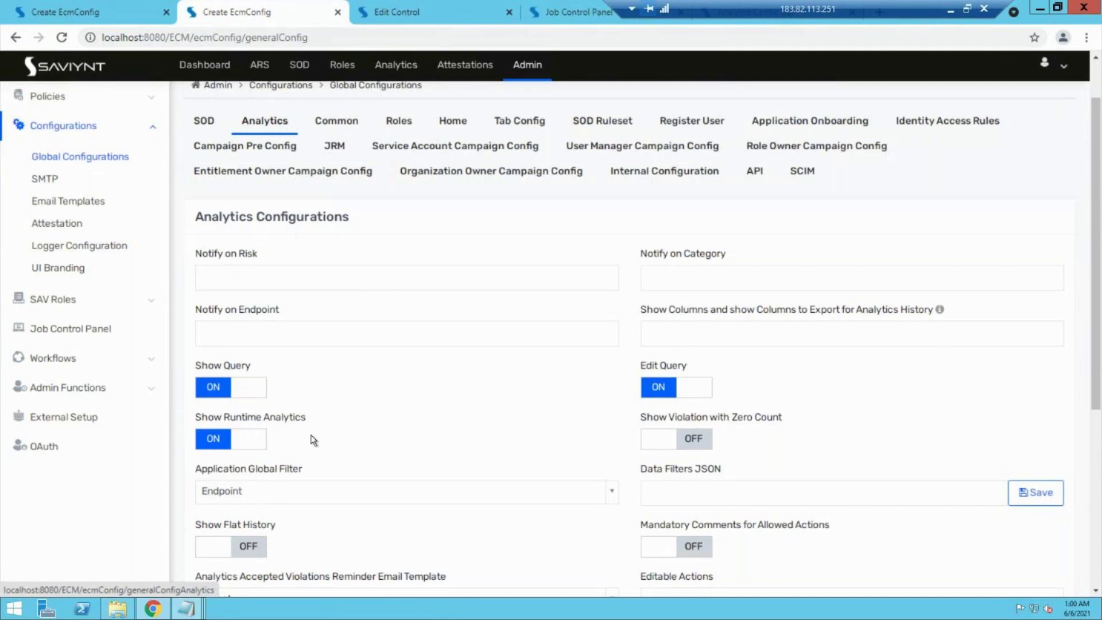
Step: Check the Notify on Risk and Notify on Category options without changing them
scroll(313, 439, up, 2)
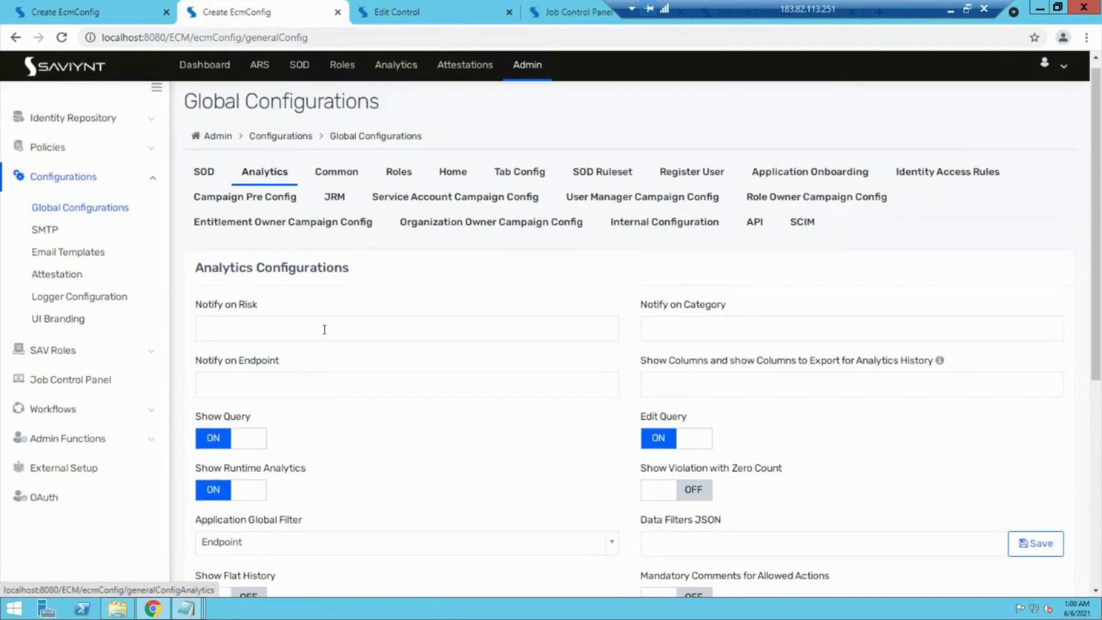
click(322, 328)
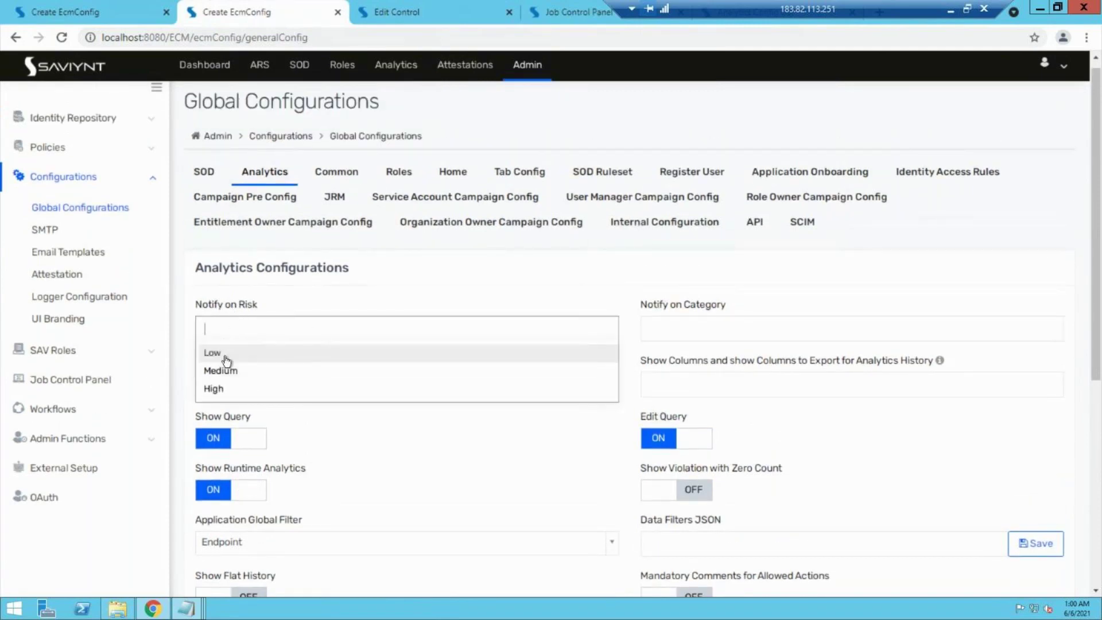
click(425, 473)
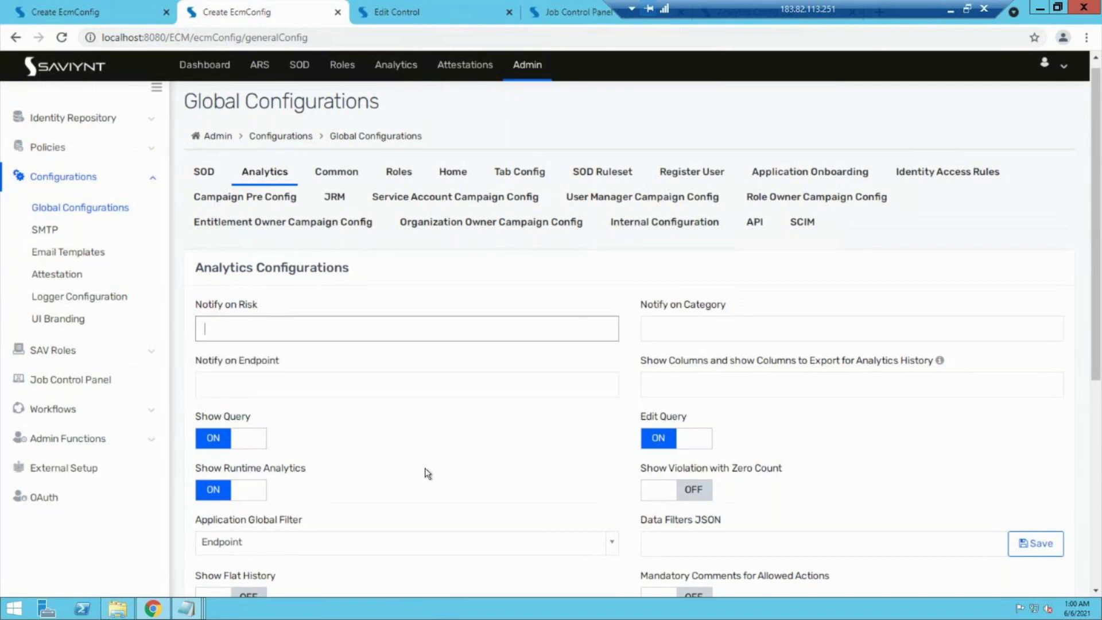
click(656, 328)
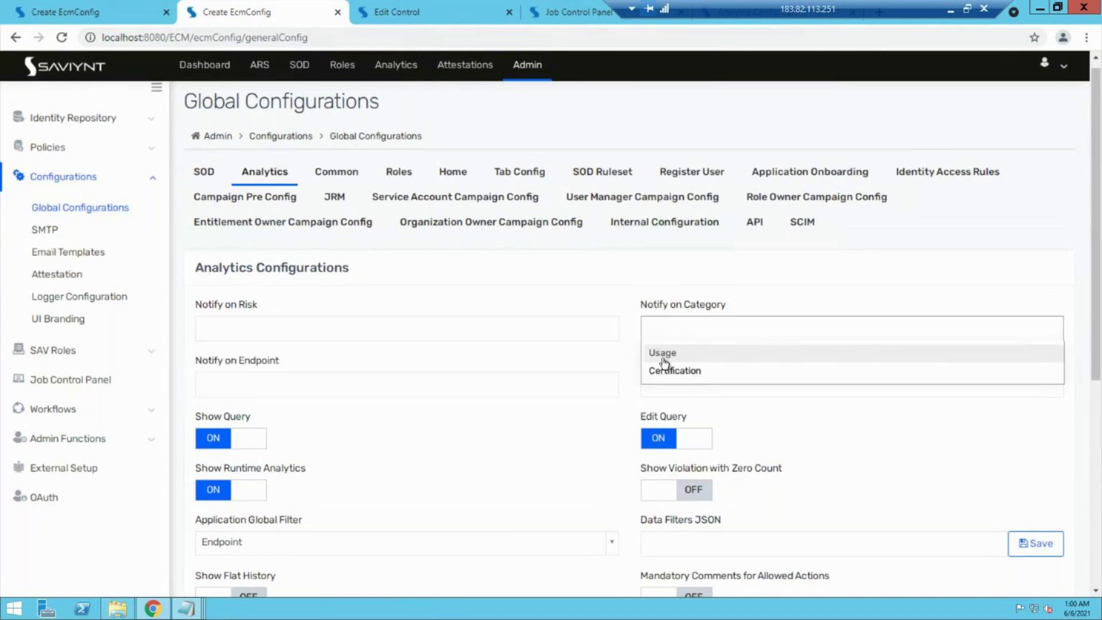
click(470, 475)
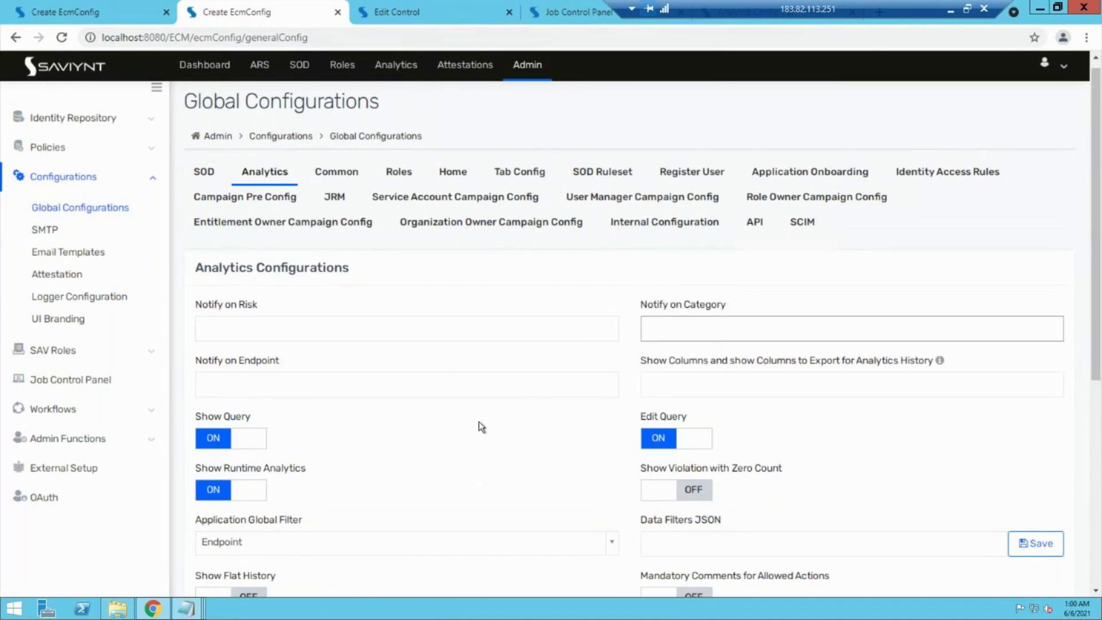
click(689, 330)
key(Escape)
Step: Show the SOD configuration settings in Global Configurations
scroll(485, 428, down, 6)
scroll(485, 428, up, 5)
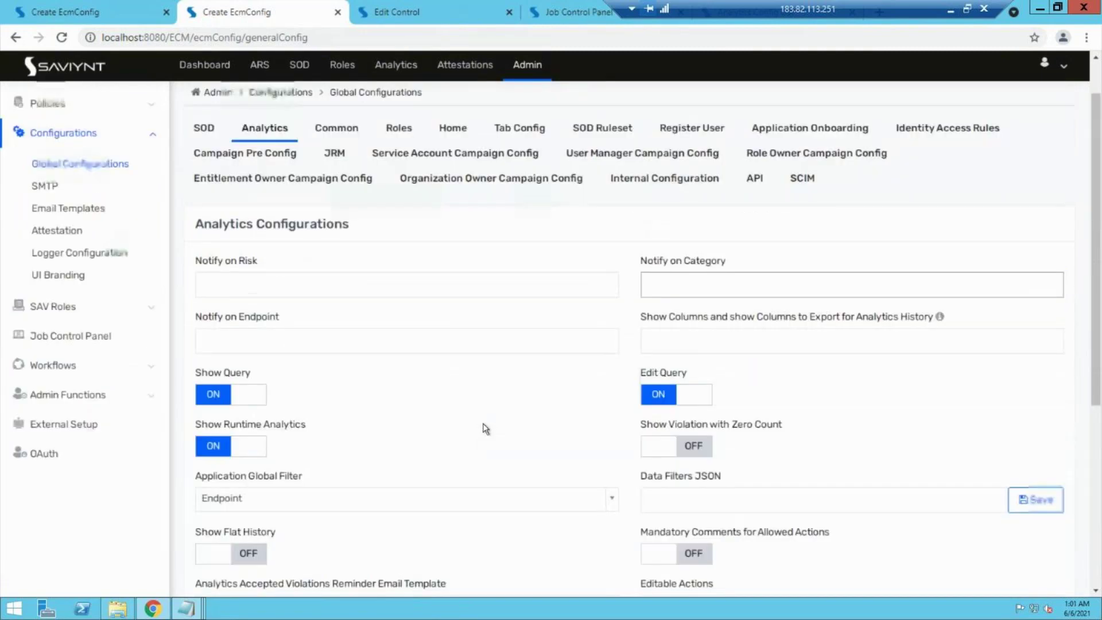
scroll(485, 429, up, 1)
click(204, 180)
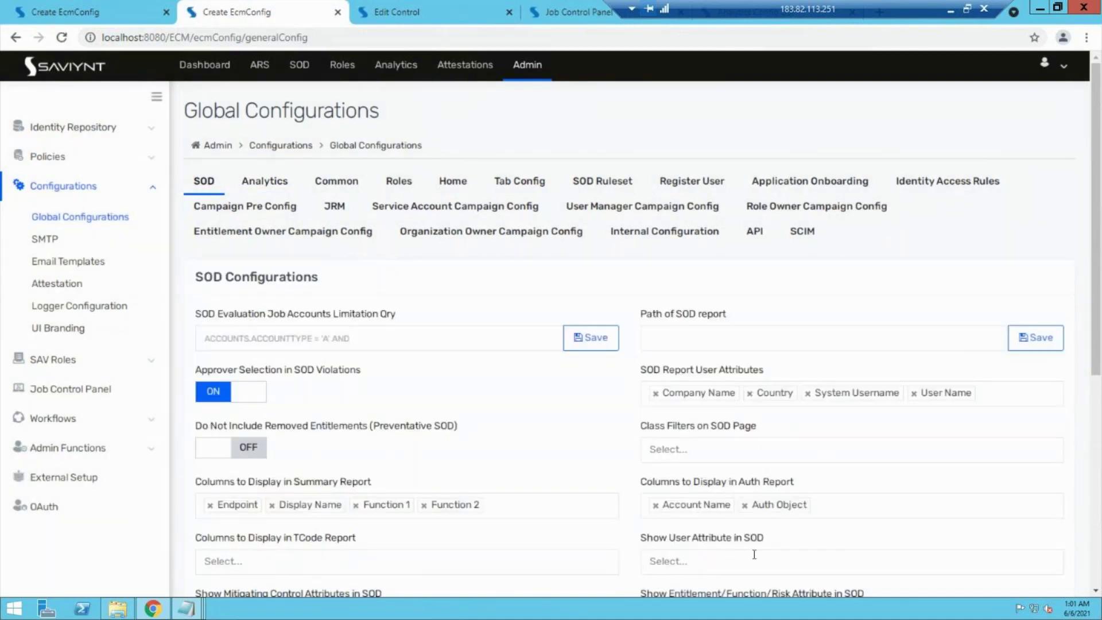
Step: Browse the Analytics, Common and Roles settings, then go back to the 'test report final' edit page
click(278, 189)
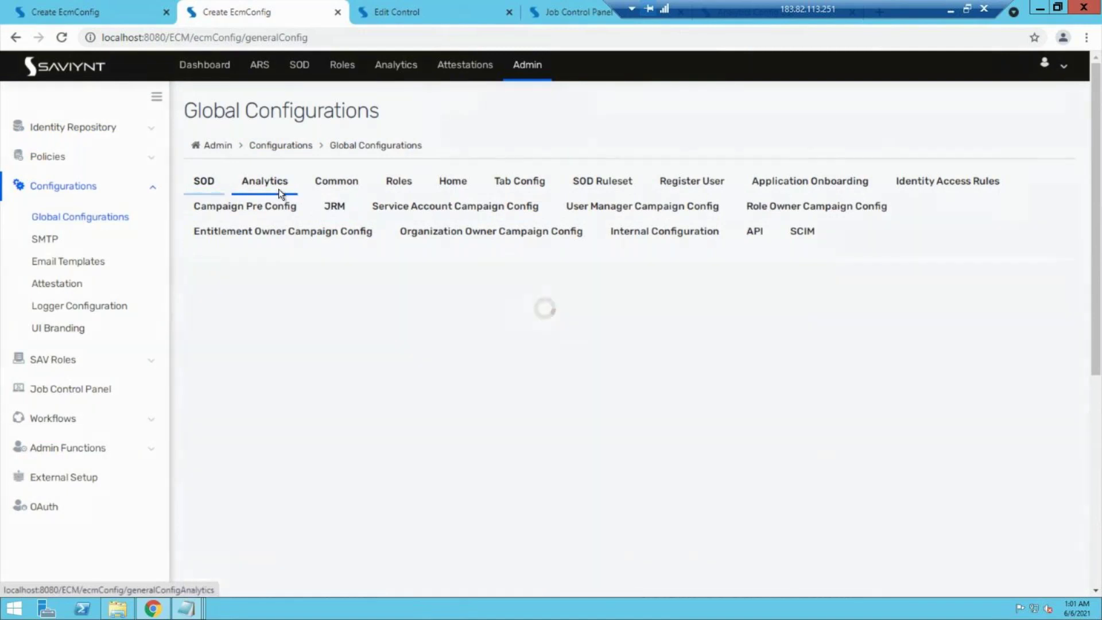
click(324, 188)
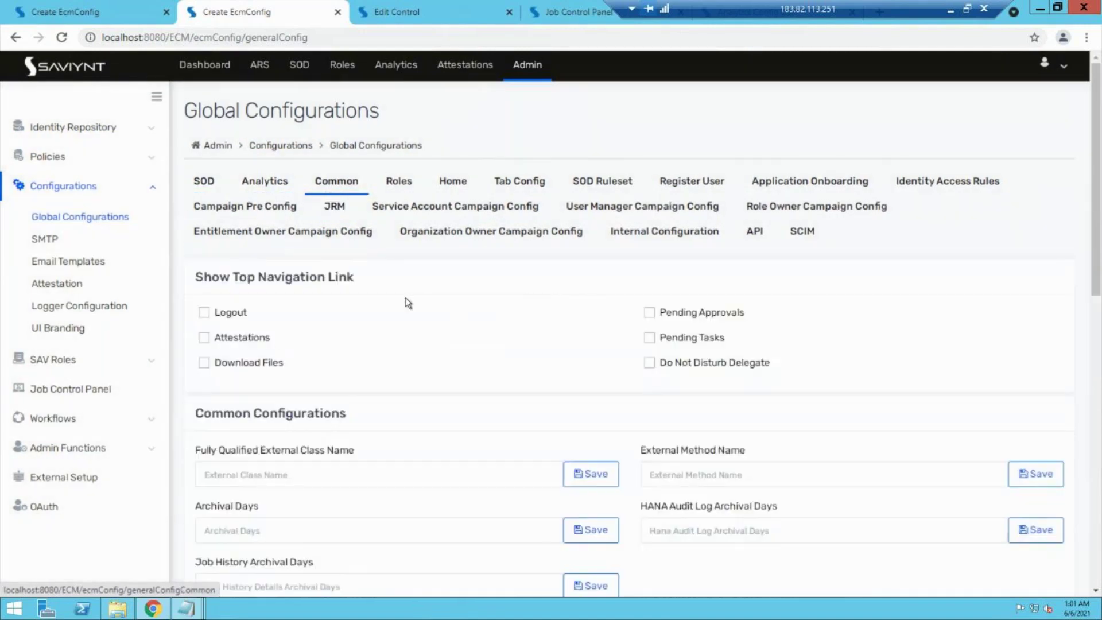
scroll(222, 561, down, 12)
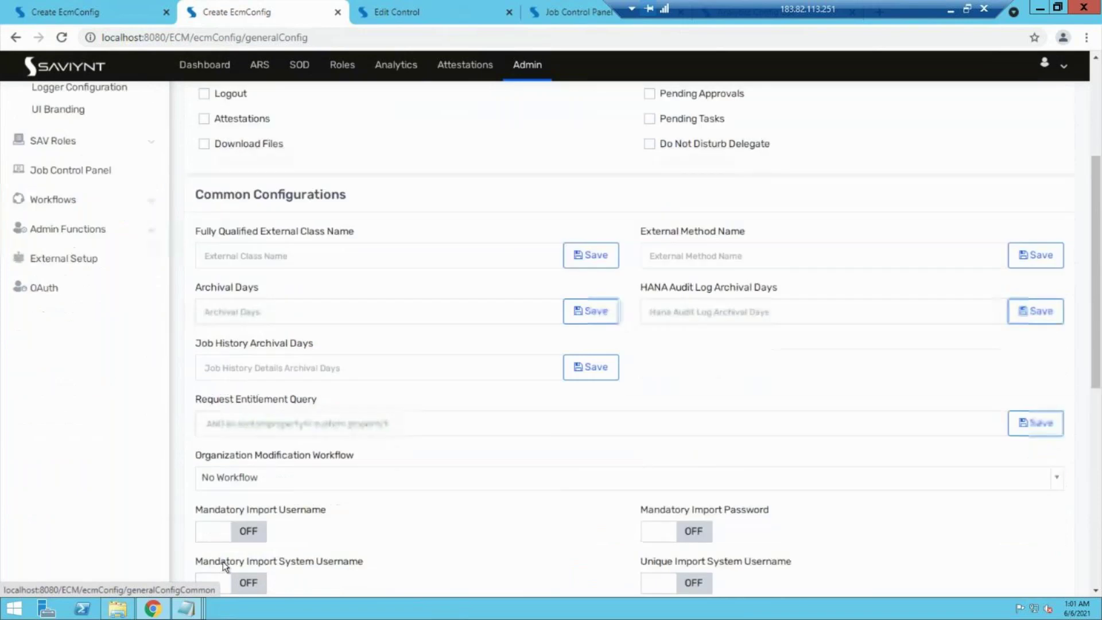
scroll(223, 561, up, 1)
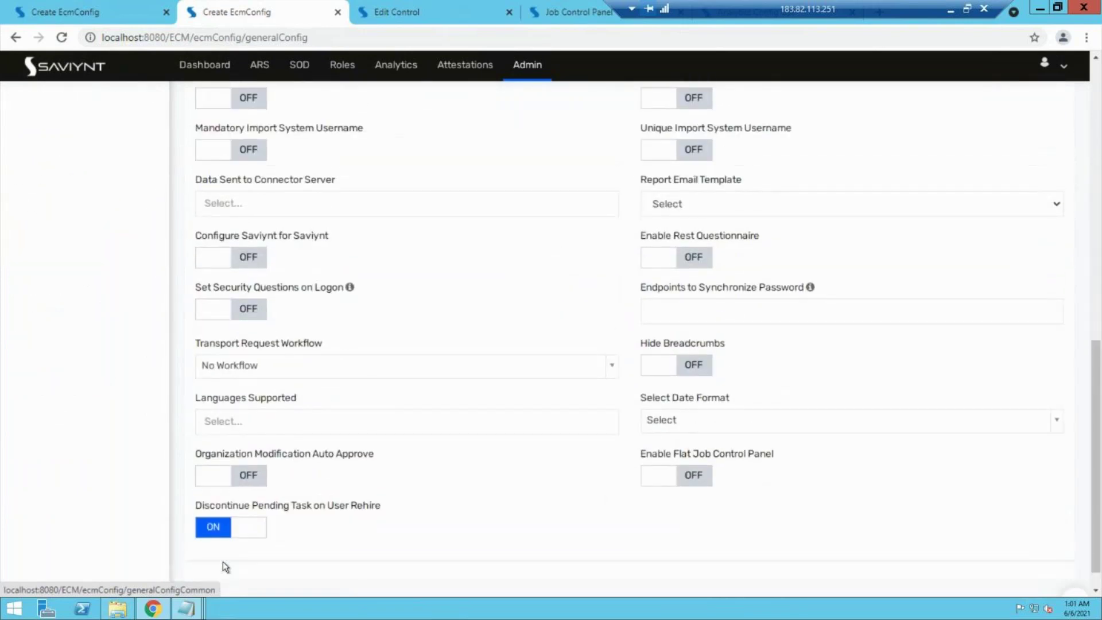
scroll(223, 561, up, 12)
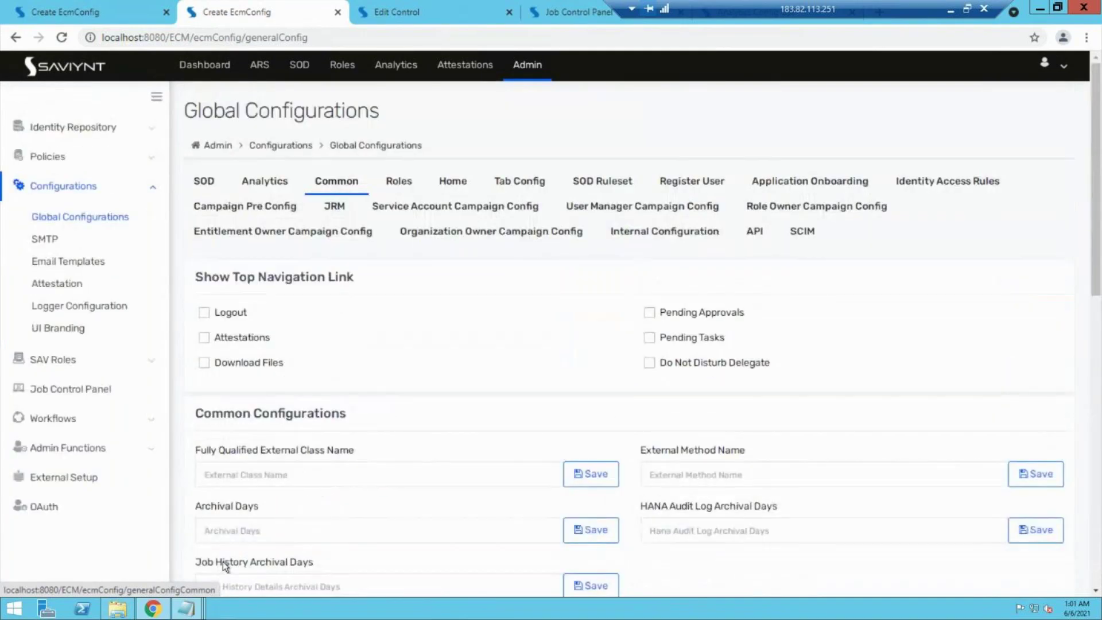
click(397, 181)
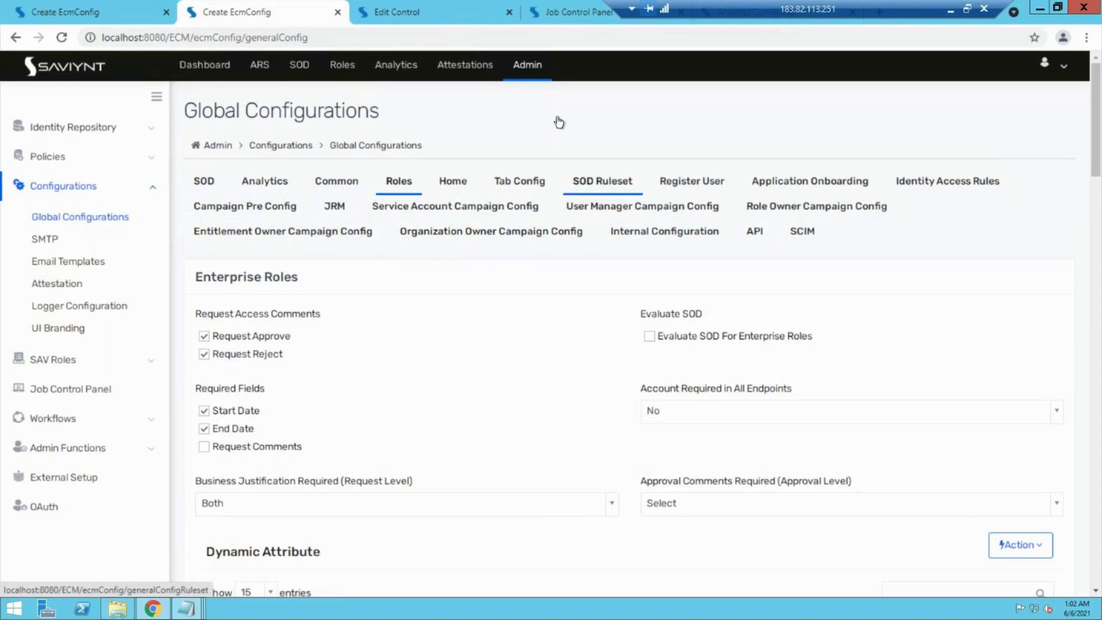
click(478, 10)
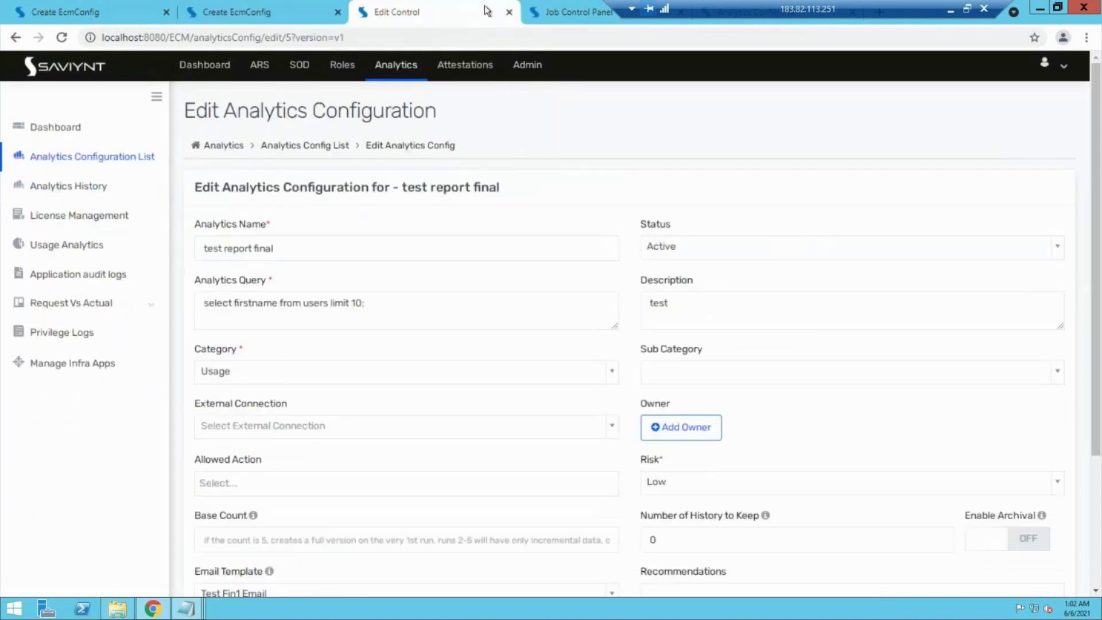
Step: Expand Execute Custom Queries (CUSTOMQUERYJOB) in the Job Control Panel to show CHANGE_ACC_STATUS and its schedule
click(552, 9)
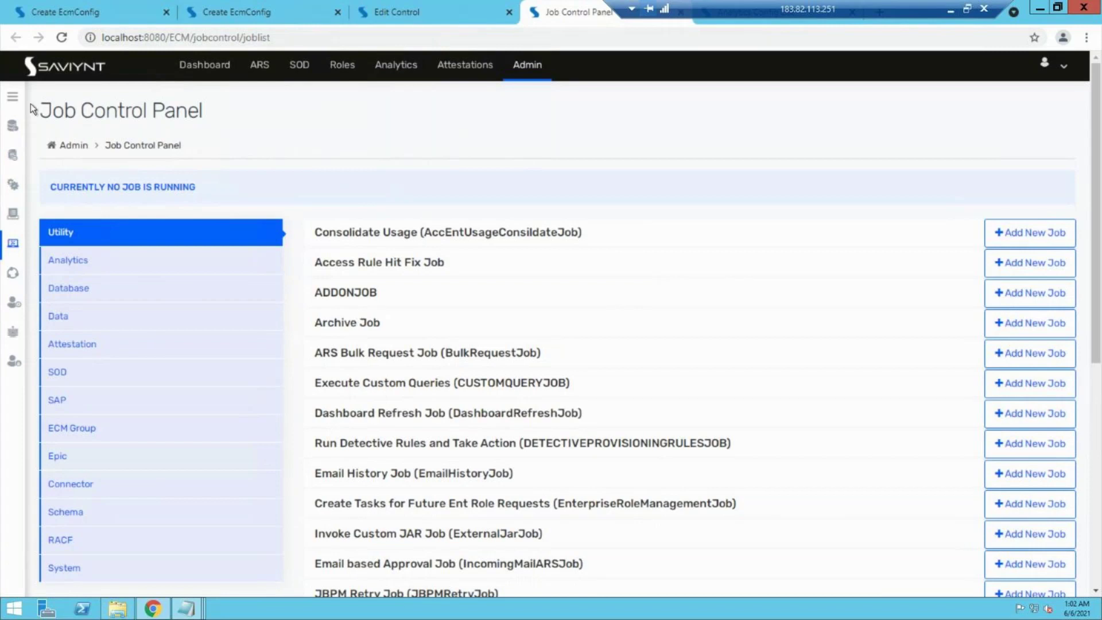
click(13, 97)
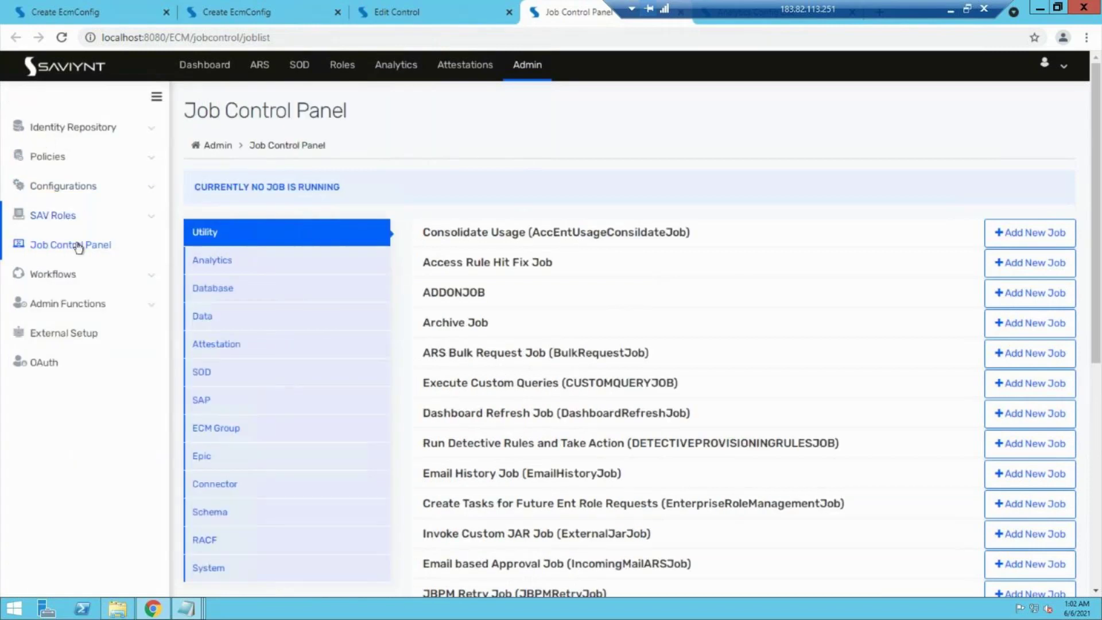
click(277, 237)
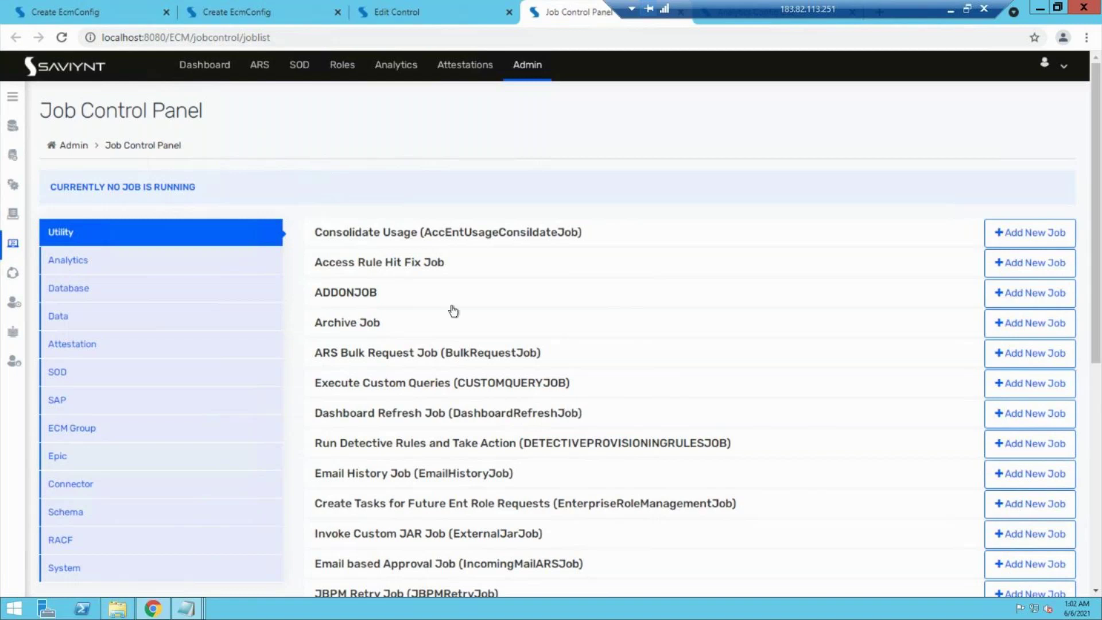
scroll(453, 318, down, 1)
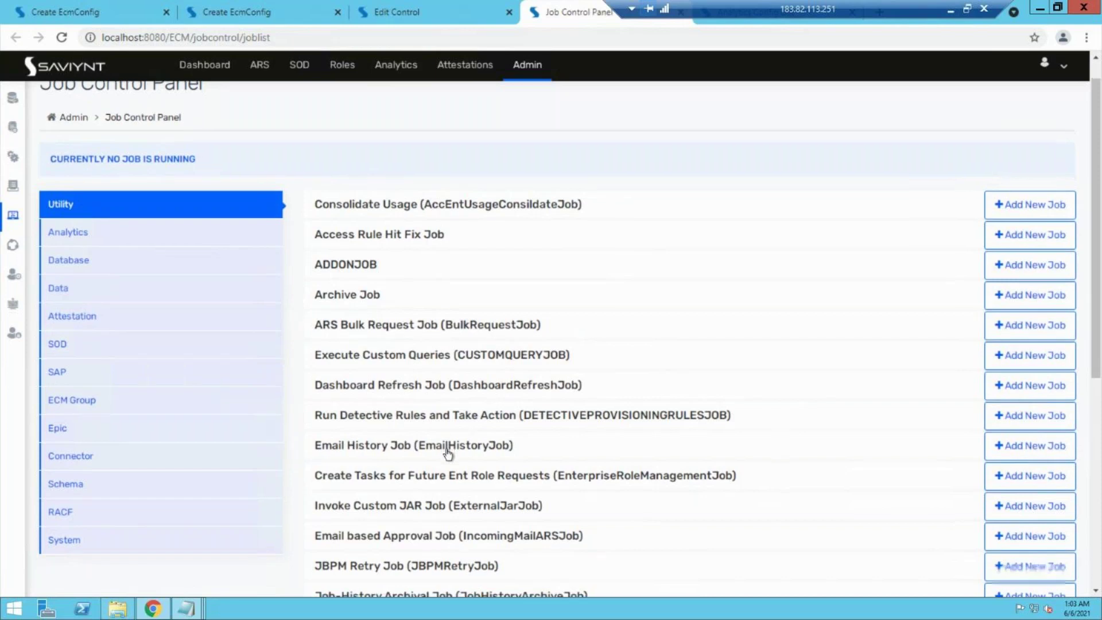
scroll(447, 450, down, 1)
click(401, 349)
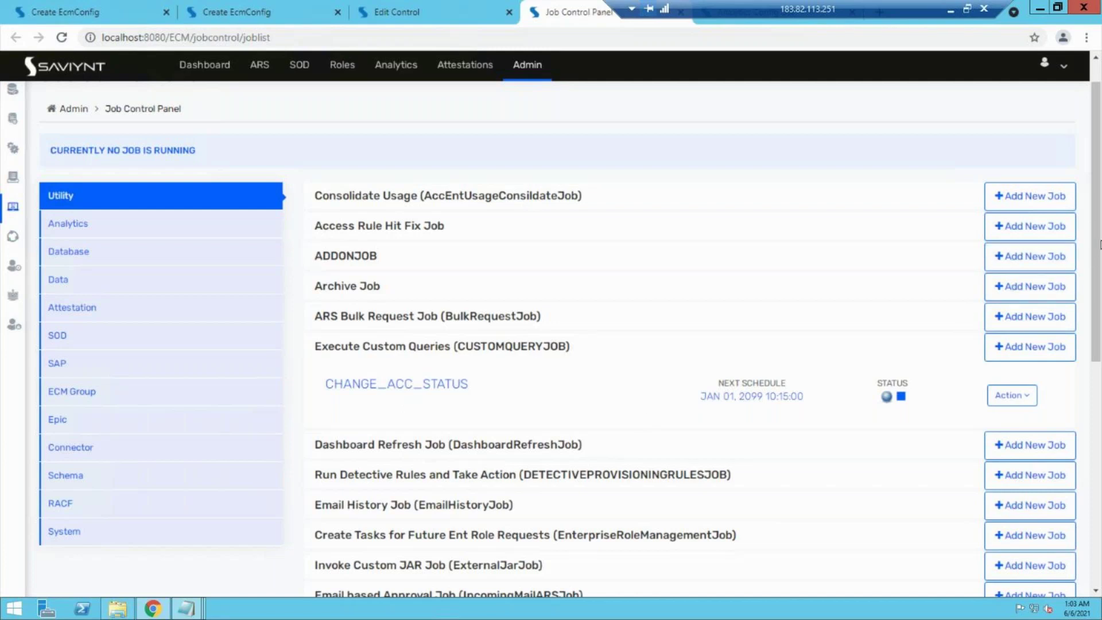
scroll(1098, 264, down, 1)
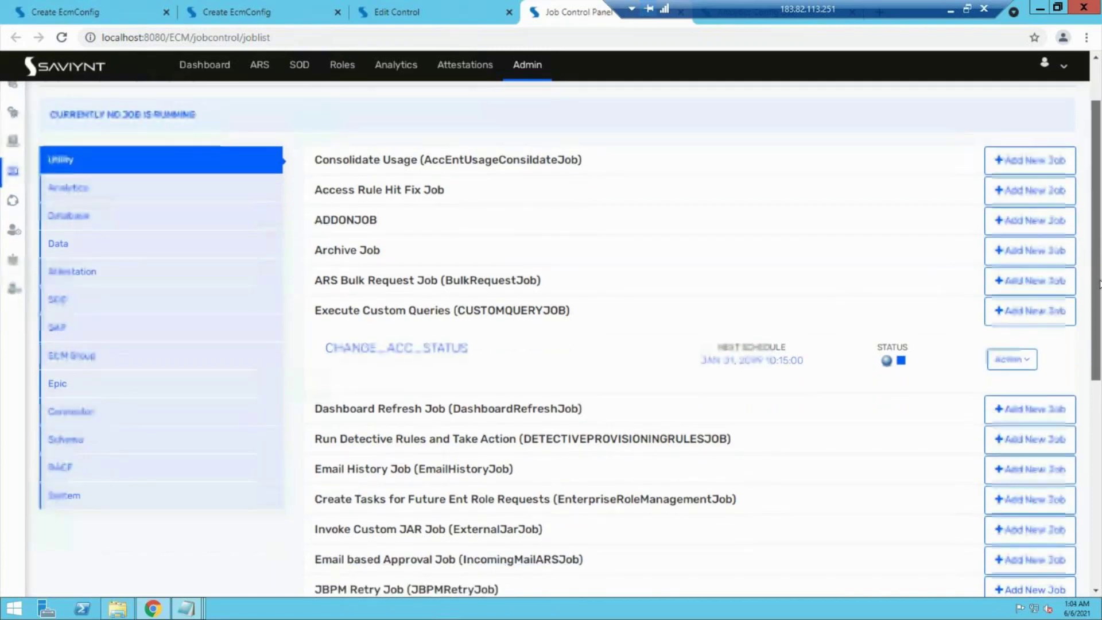
scroll(1098, 283, down, 7)
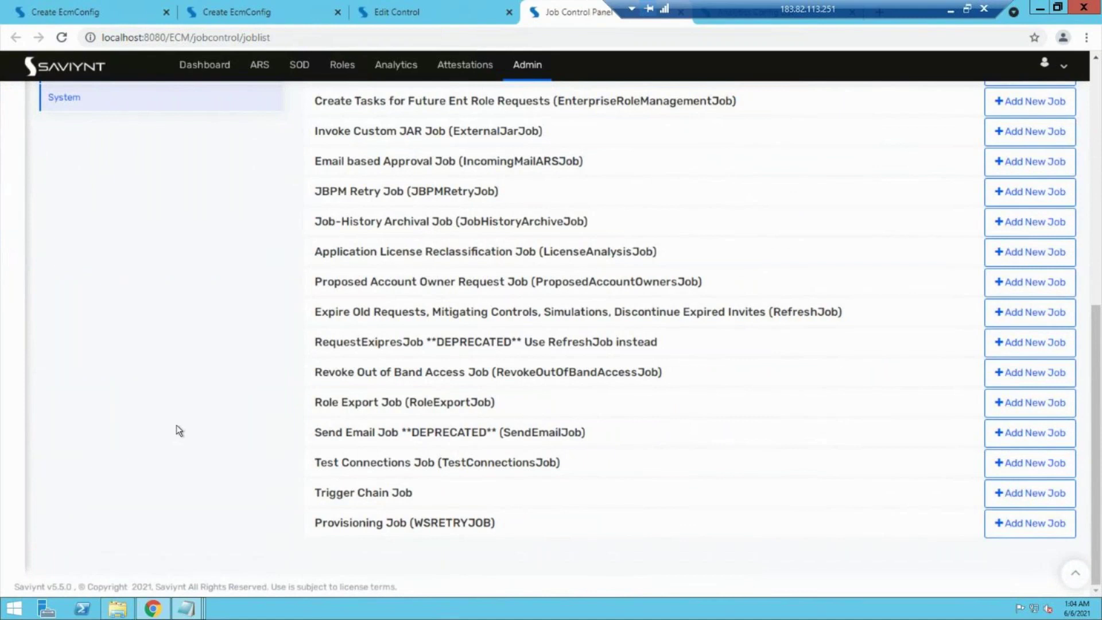
scroll(177, 424, up, 8)
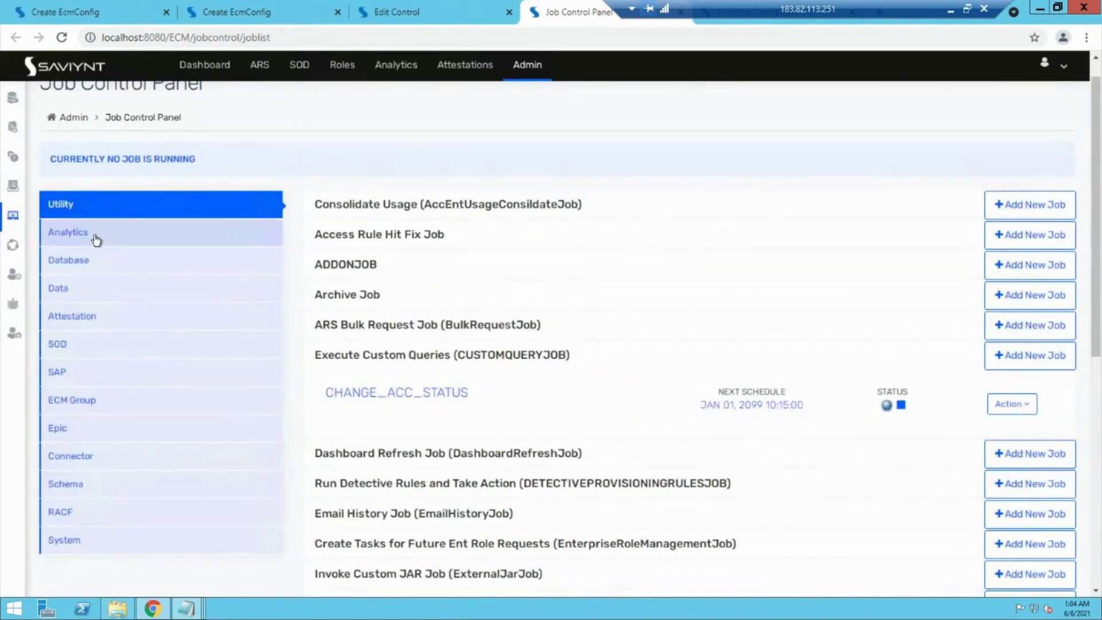
Step: View the Database, Data and Attestation job lists, ending on Attestation jobs
click(94, 264)
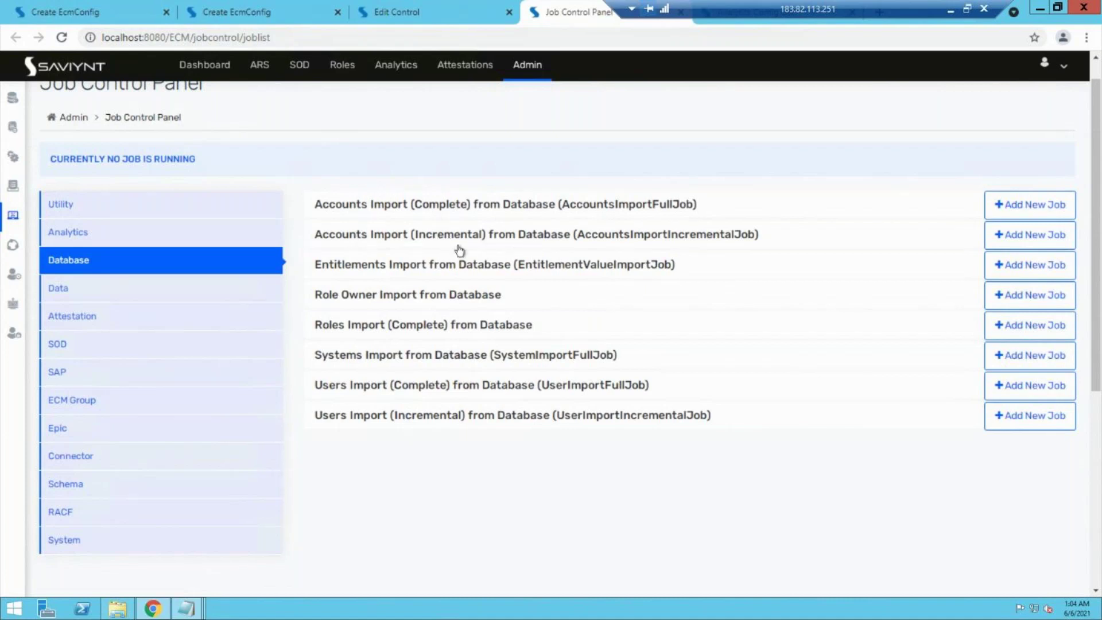
click(160, 295)
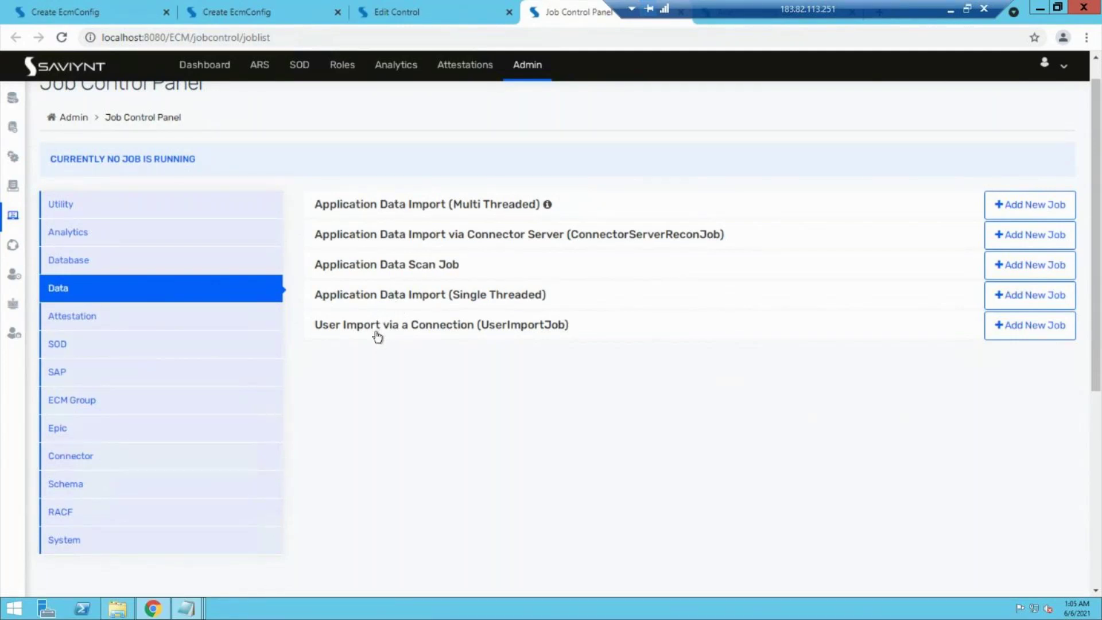
click(150, 316)
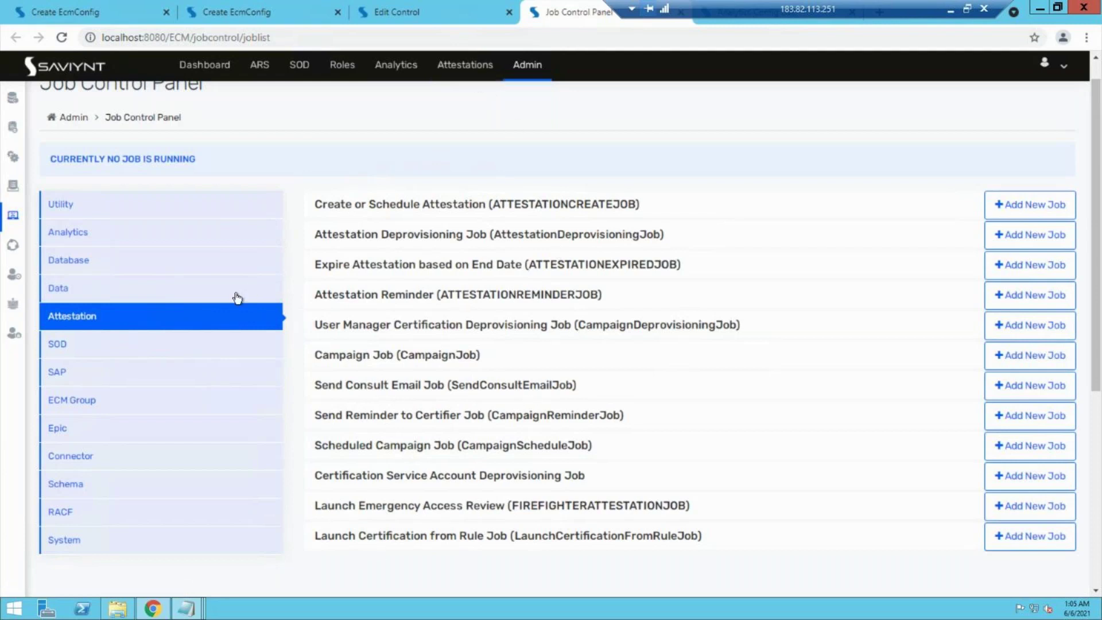
Step: Browse the SOD, Attestation, Data, Database and Analytics job categories in the Job Control Panel
click(86, 353)
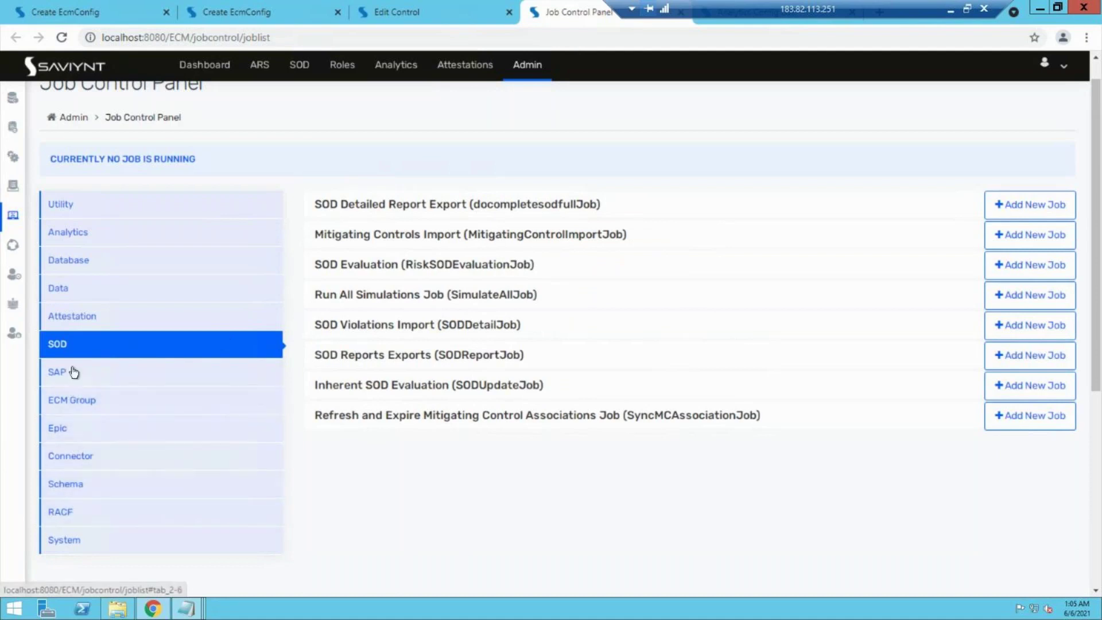
click(79, 327)
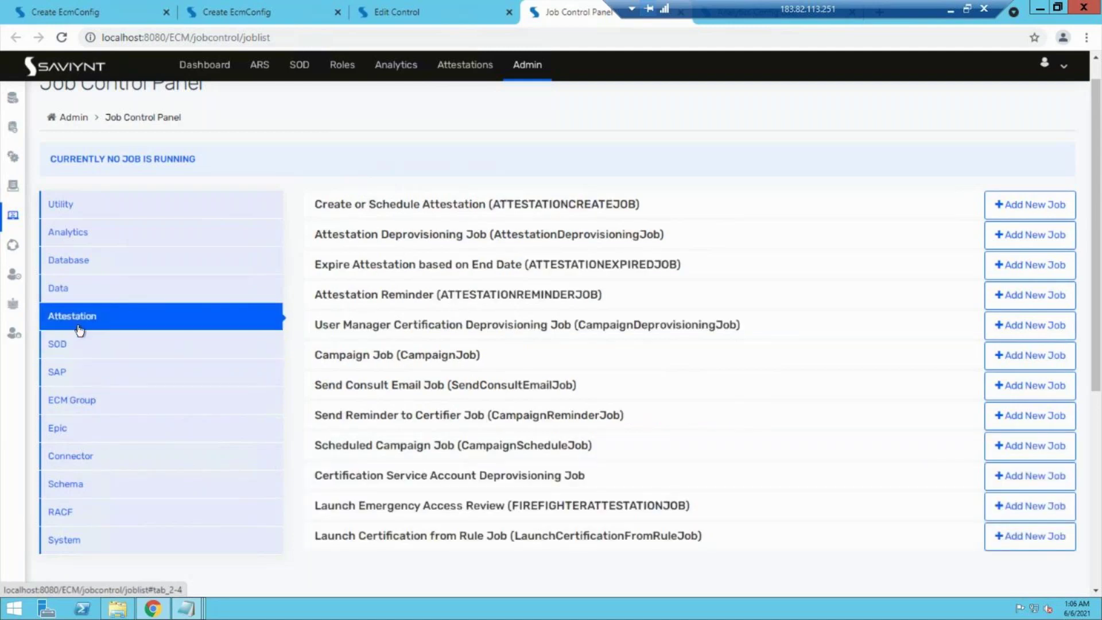
click(134, 296)
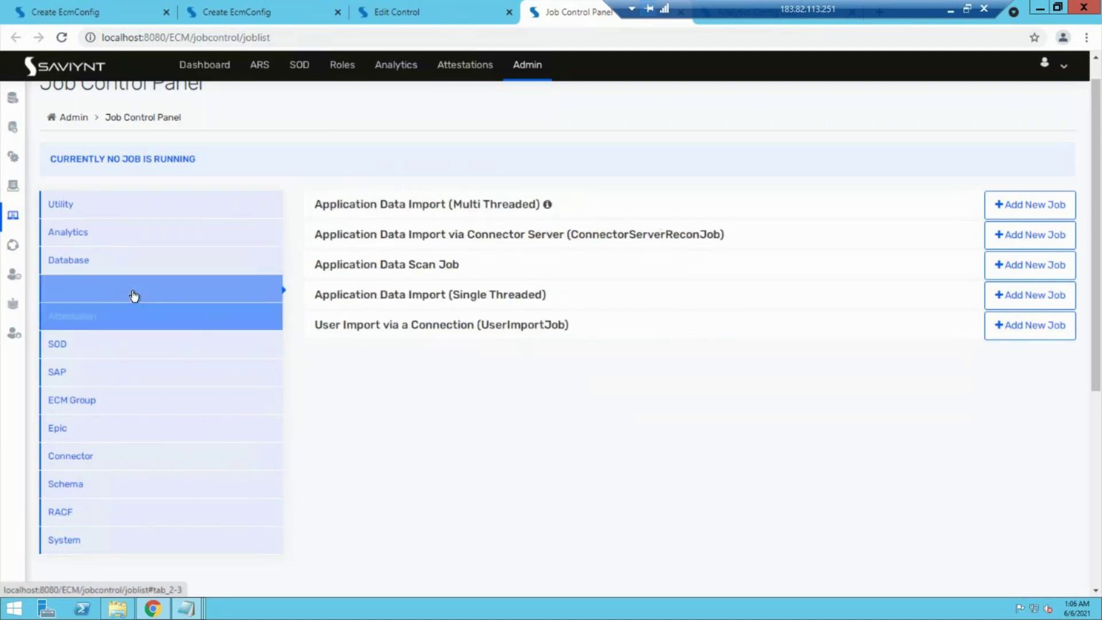
click(167, 268)
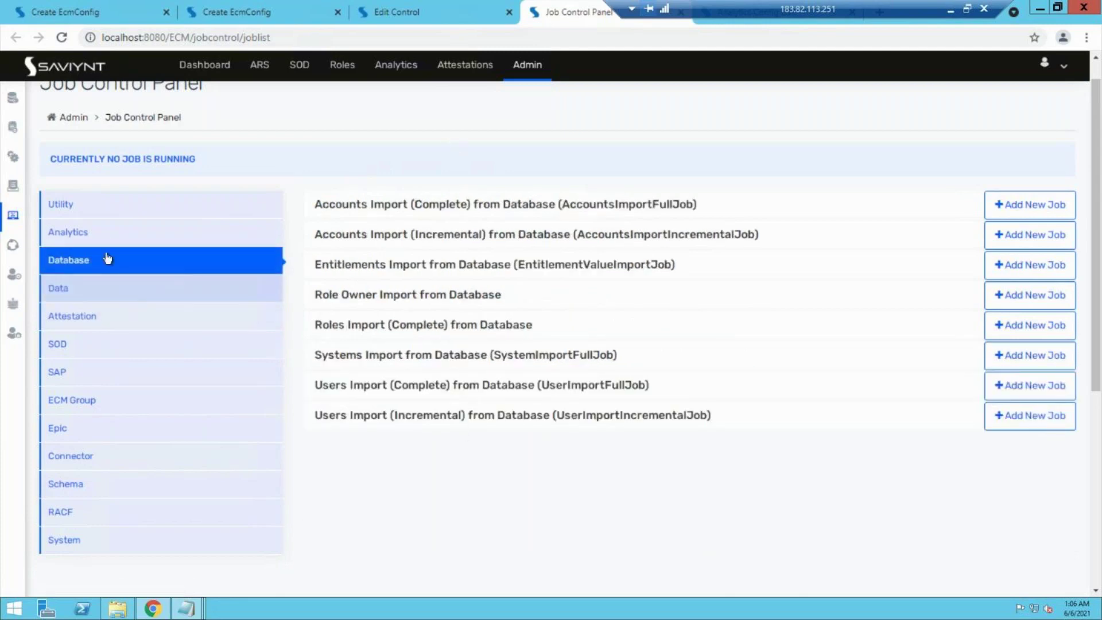
click(101, 234)
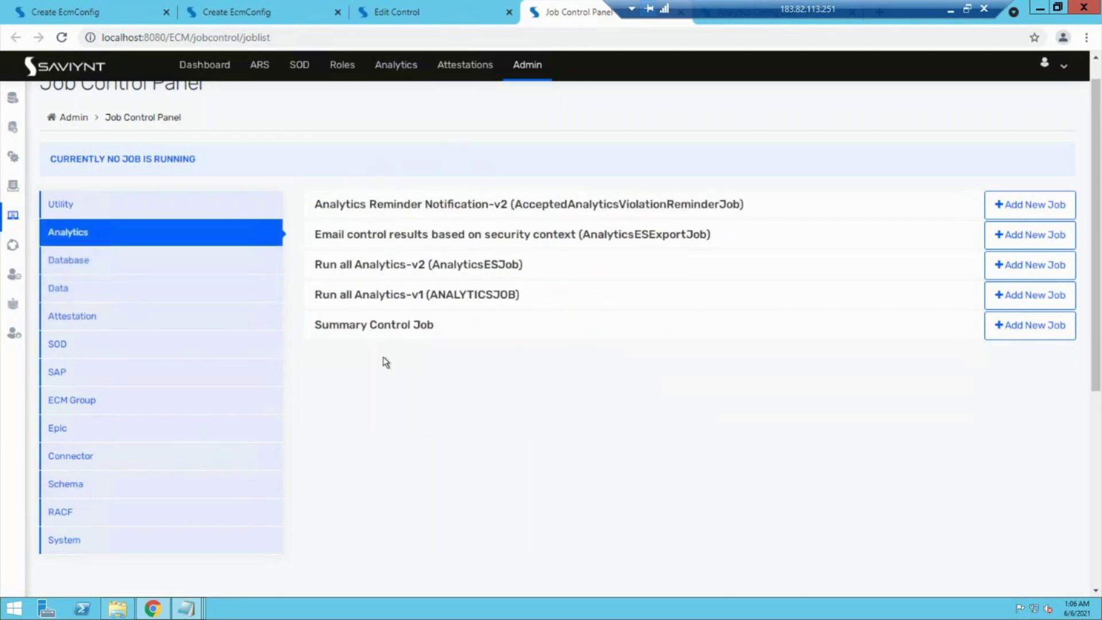
Step: Return to the Utility jobs and scroll the list to find CHANGE_ACC_STATUS
click(162, 207)
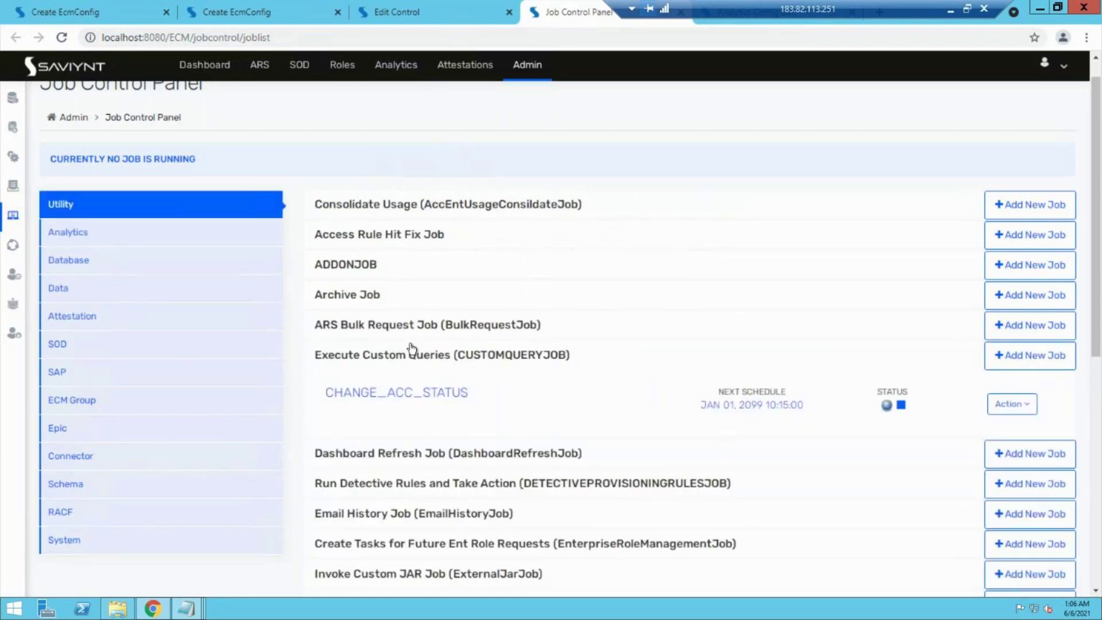
scroll(410, 343, down, 6)
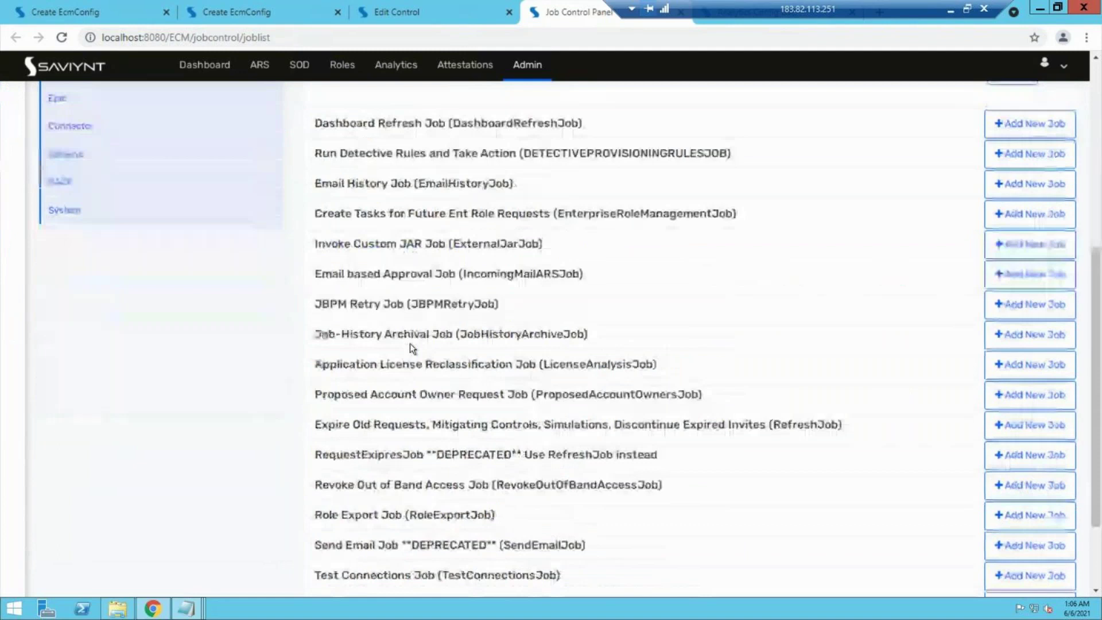
scroll(408, 420, down, 1)
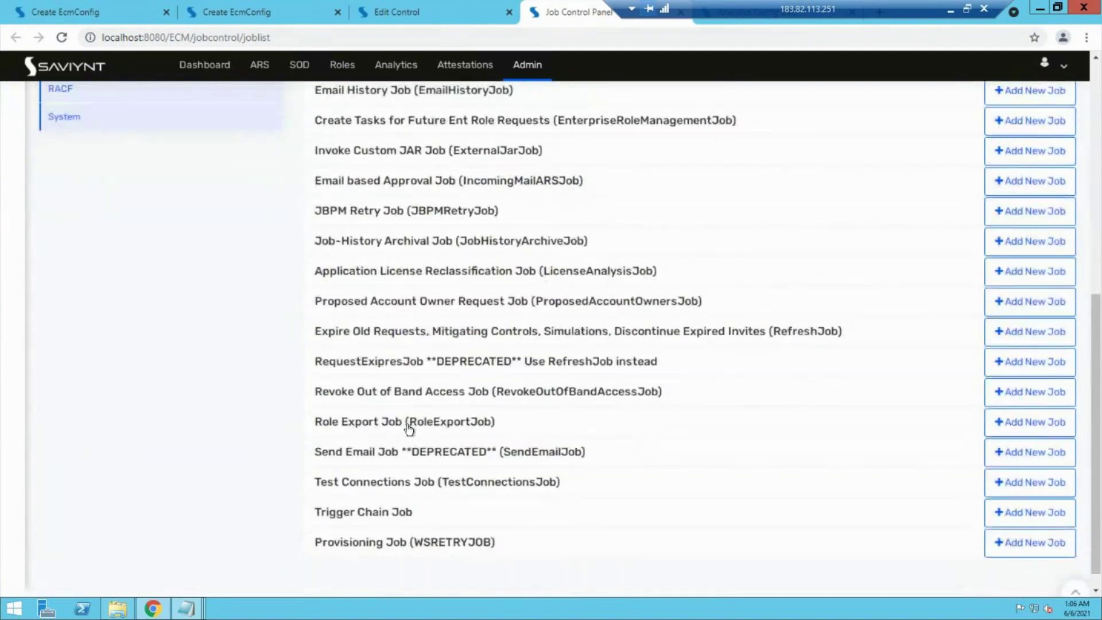
scroll(397, 488, down, 1)
scroll(394, 522, up, 4)
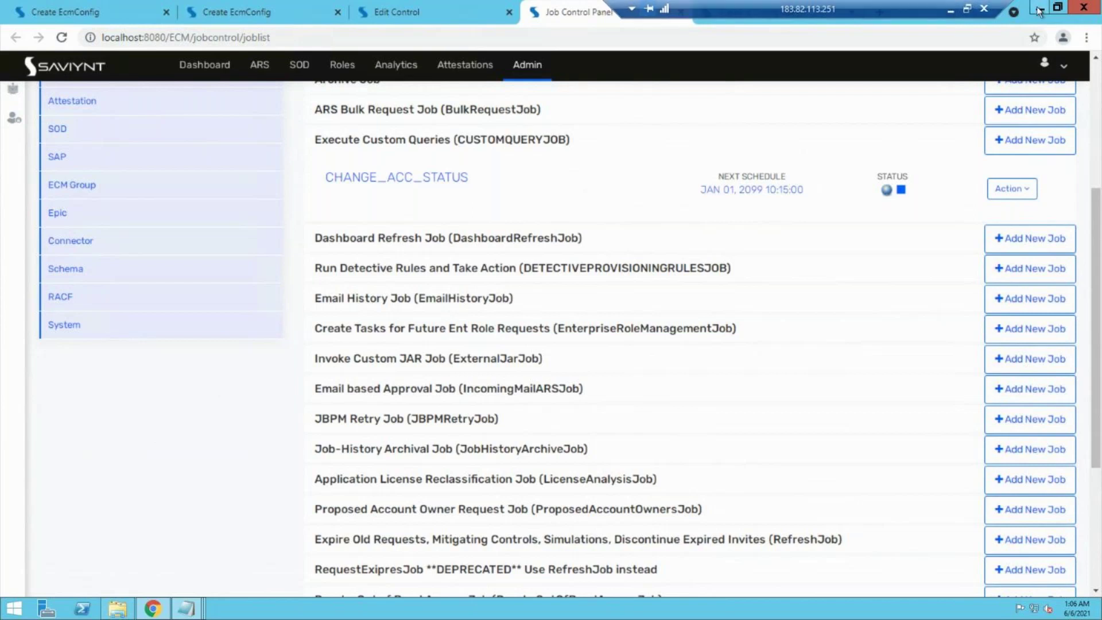
Step: Open the Schedule the Job dialog for CHANGE_ACC_STATUS from its Action menu
click(1010, 189)
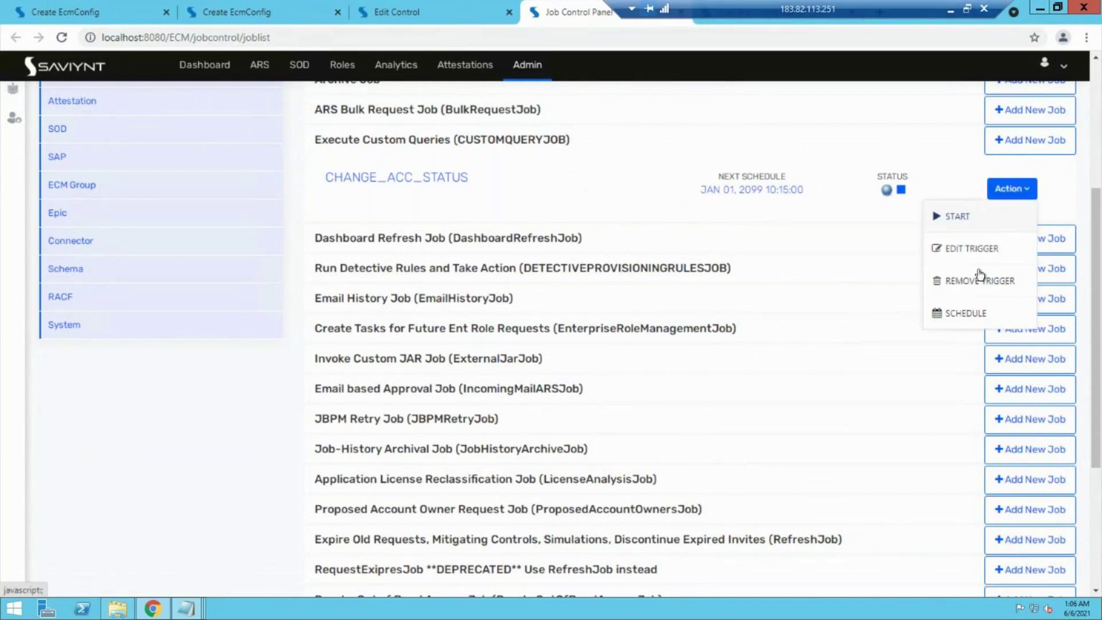
click(966, 321)
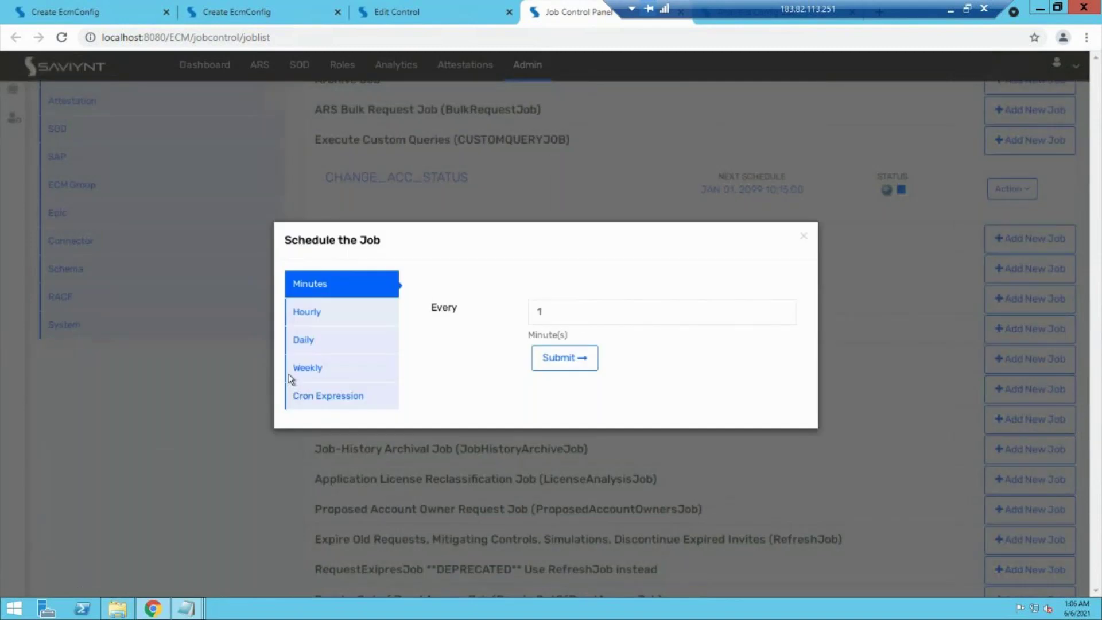